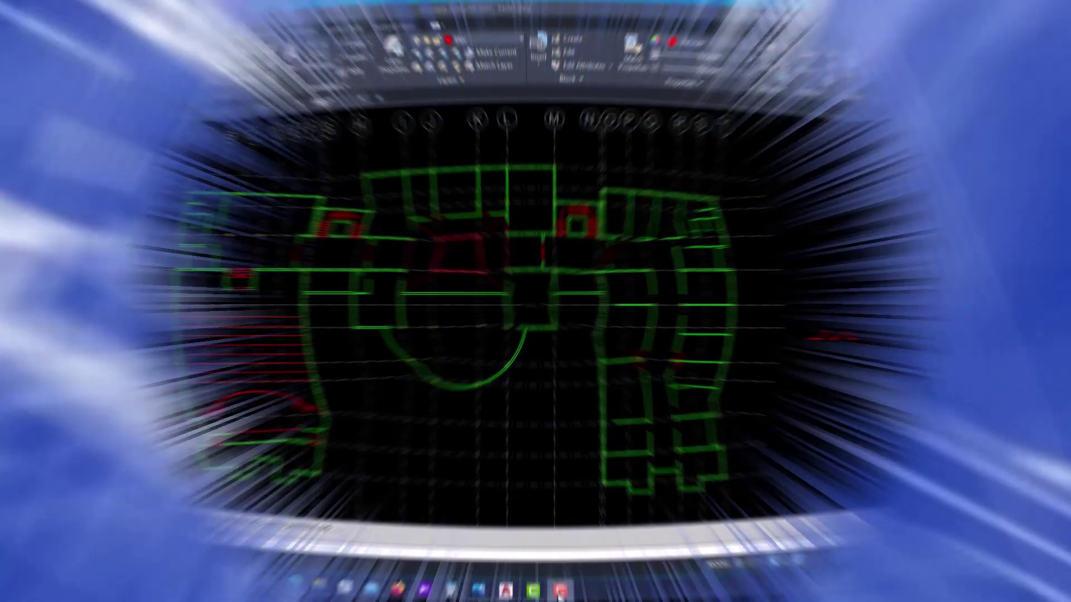
scroll(600, 316, up, 2)
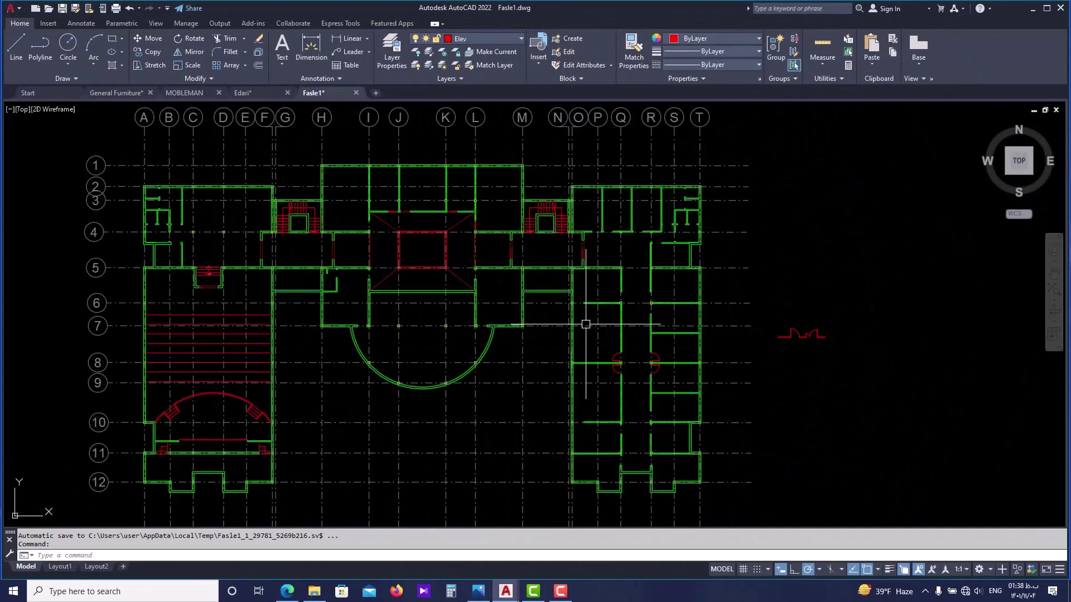
middle_drag(591, 323, 549, 302)
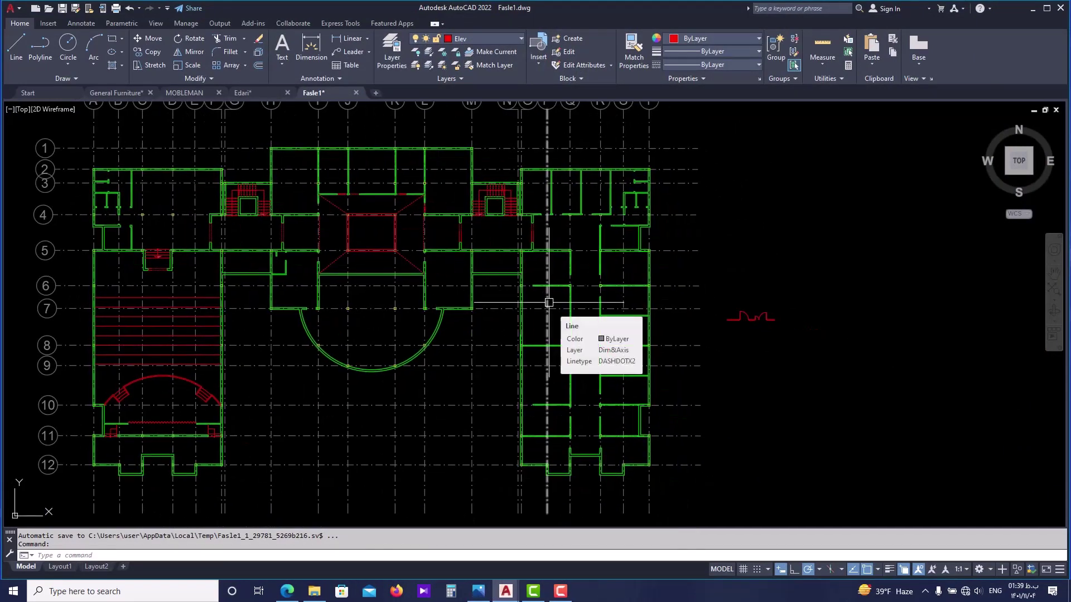
middle_drag(643, 343, 497, 340)
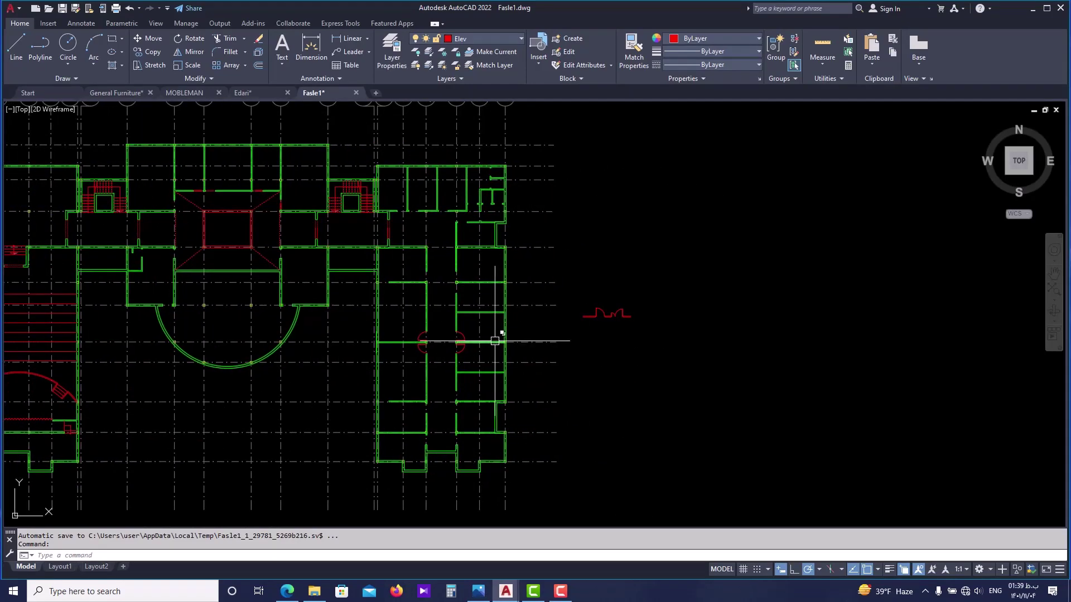
scroll(497, 340, down, 2)
middle_drag(590, 308, 545, 326)
scroll(544, 326, up, 2)
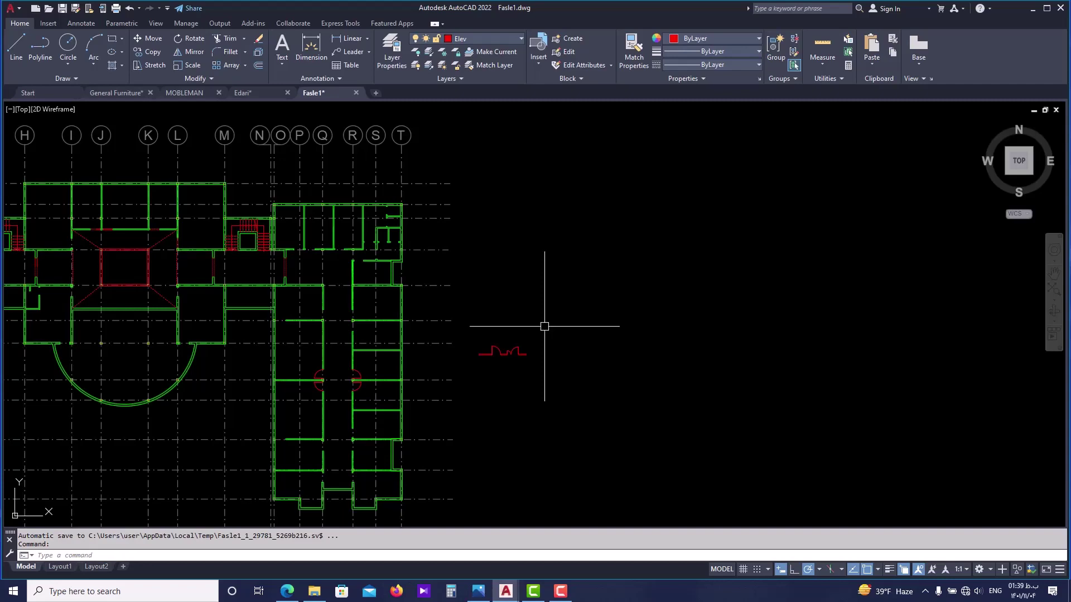
middle_drag(544, 326, 513, 315)
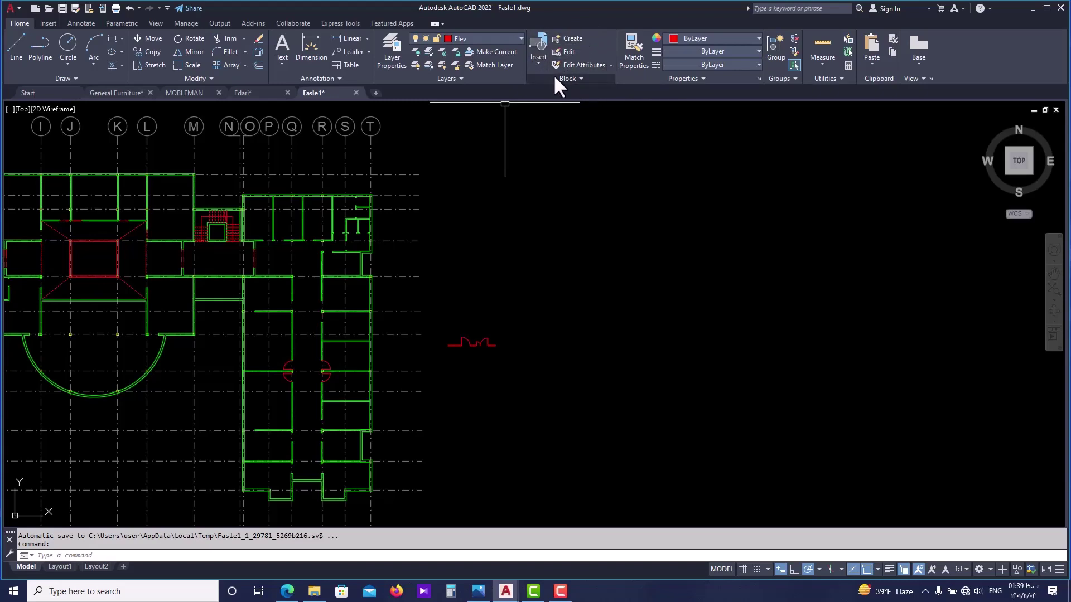
text(B)
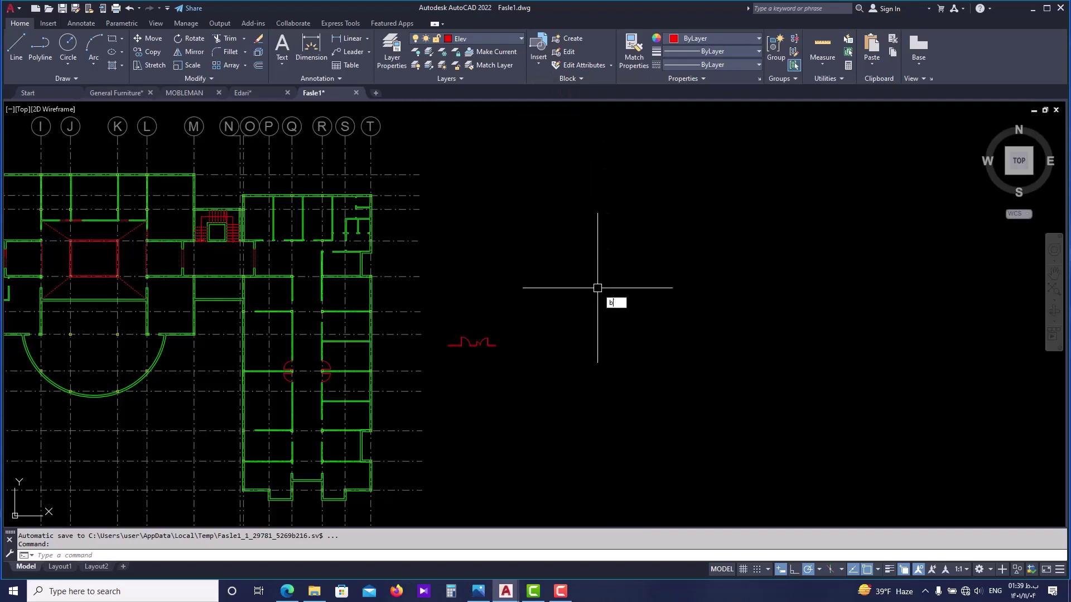
key(Return)
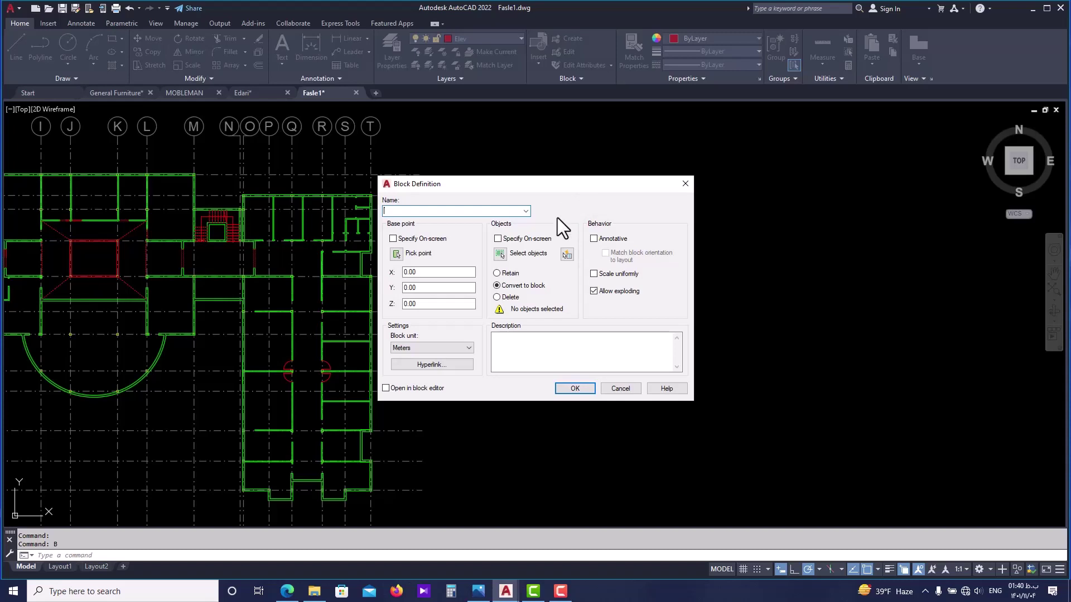
click(628, 387)
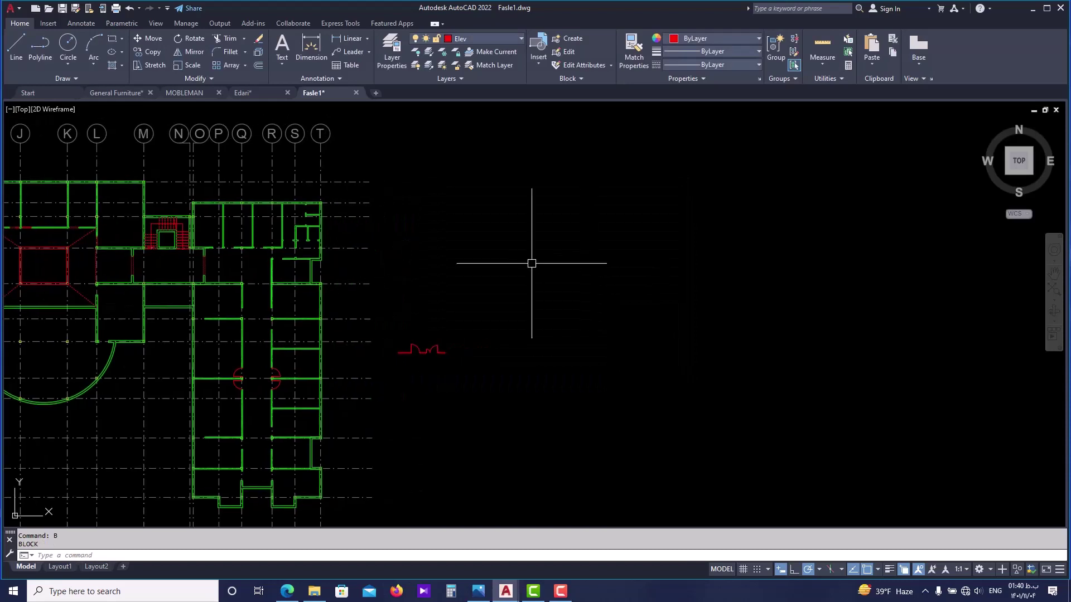
- Draw a rectangle about 4 by 4.2 units in the empty area beside the floor plan
middle_drag(574, 310, 476, 330)
scroll(472, 284, up, 2)
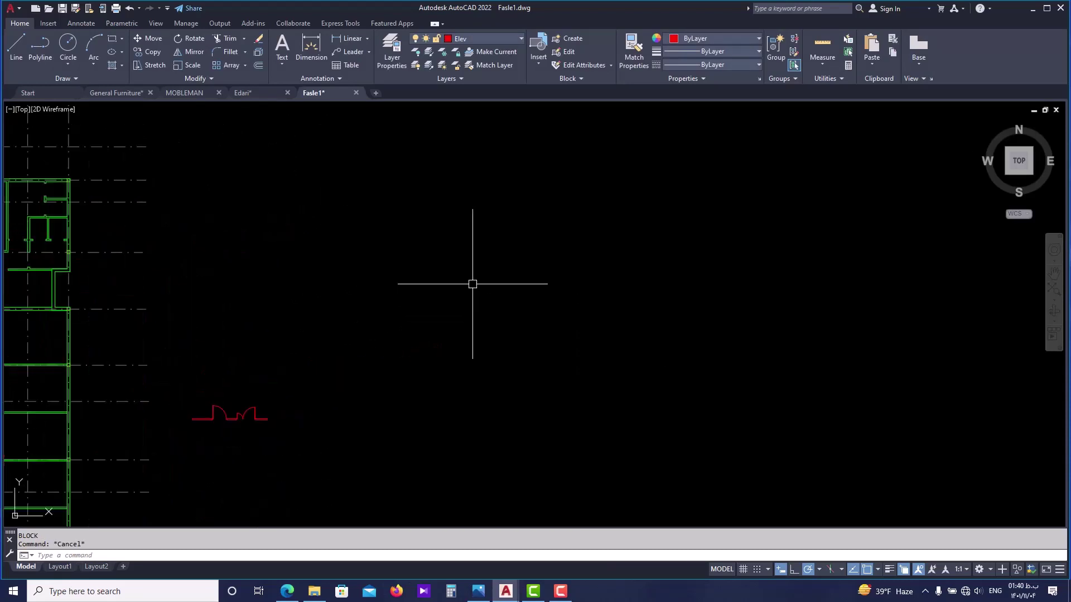
middle_drag(488, 260, 468, 280)
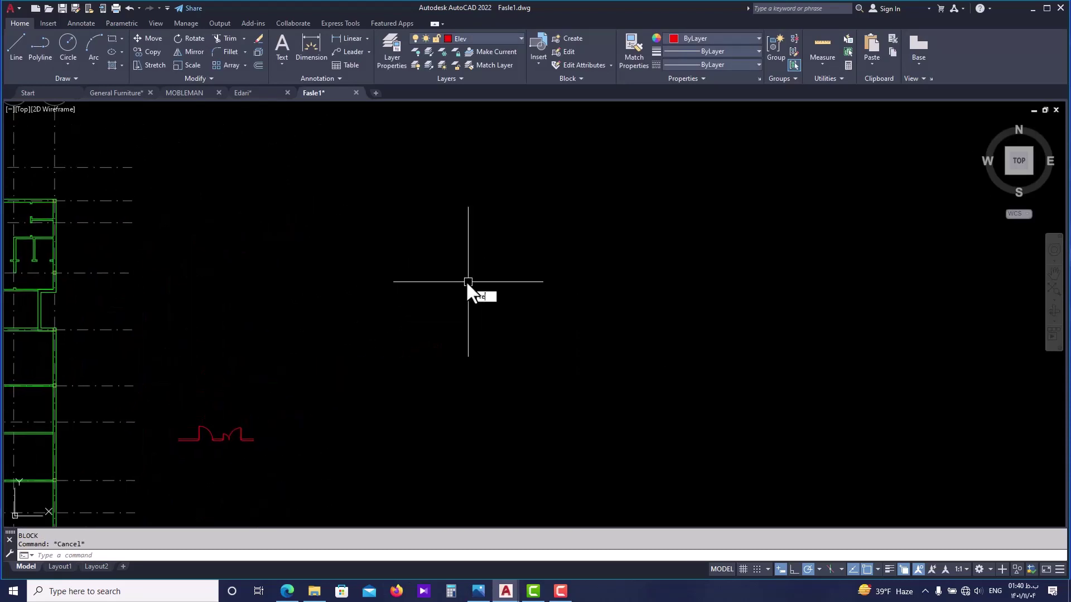
key(Return)
click(440, 282)
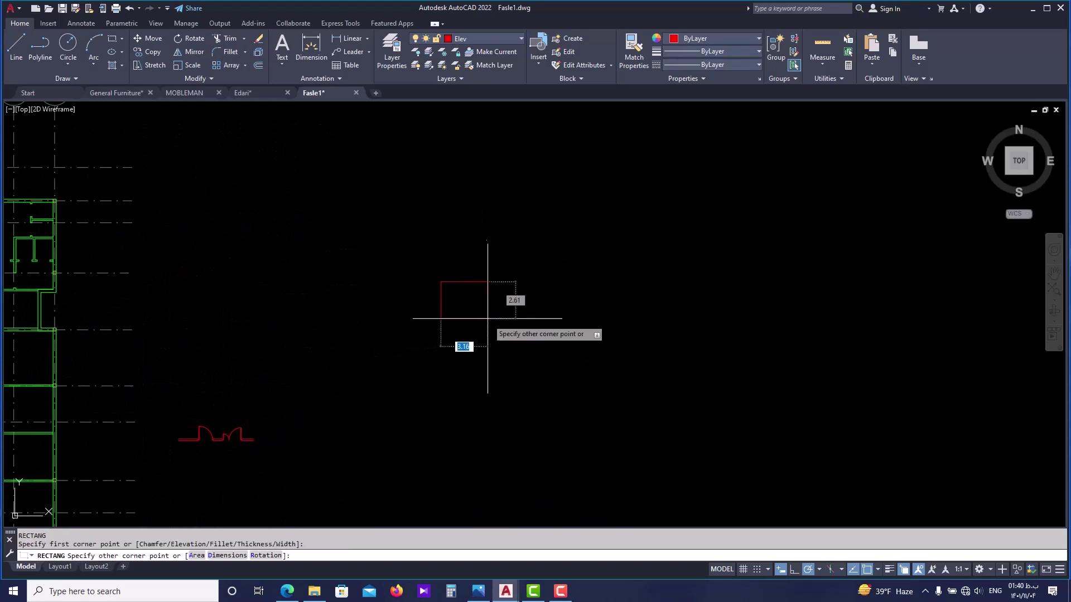
click(501, 345)
key(Escape)
scroll(488, 296, up, 4)
key(Escape)
- Offset the rectangle inward by about 0.40 using the Through option
click(477, 246)
click(449, 295)
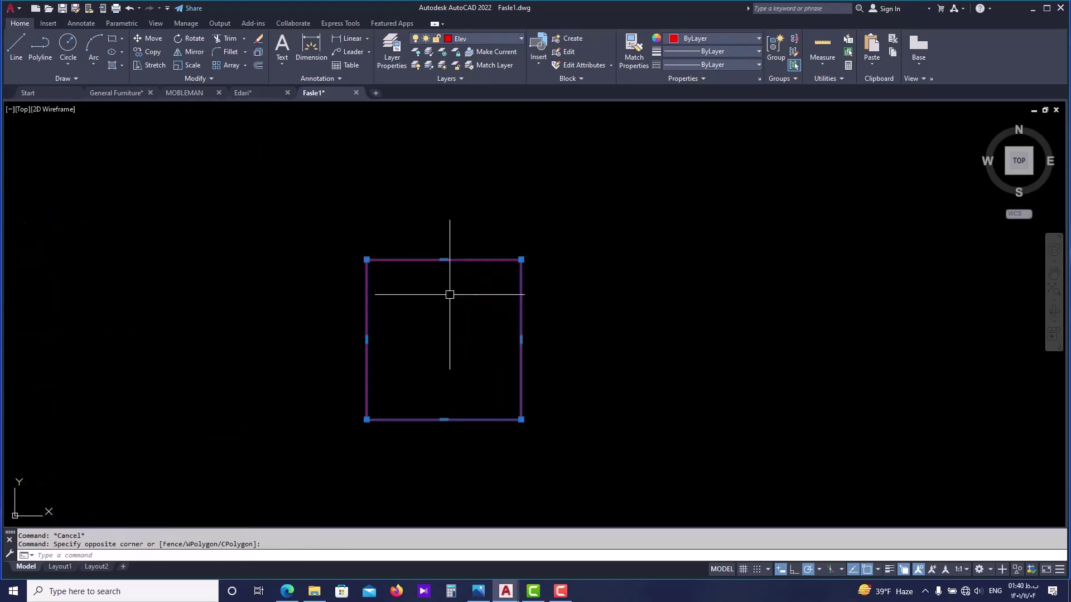
text(o)
key(Return)
click(187, 556)
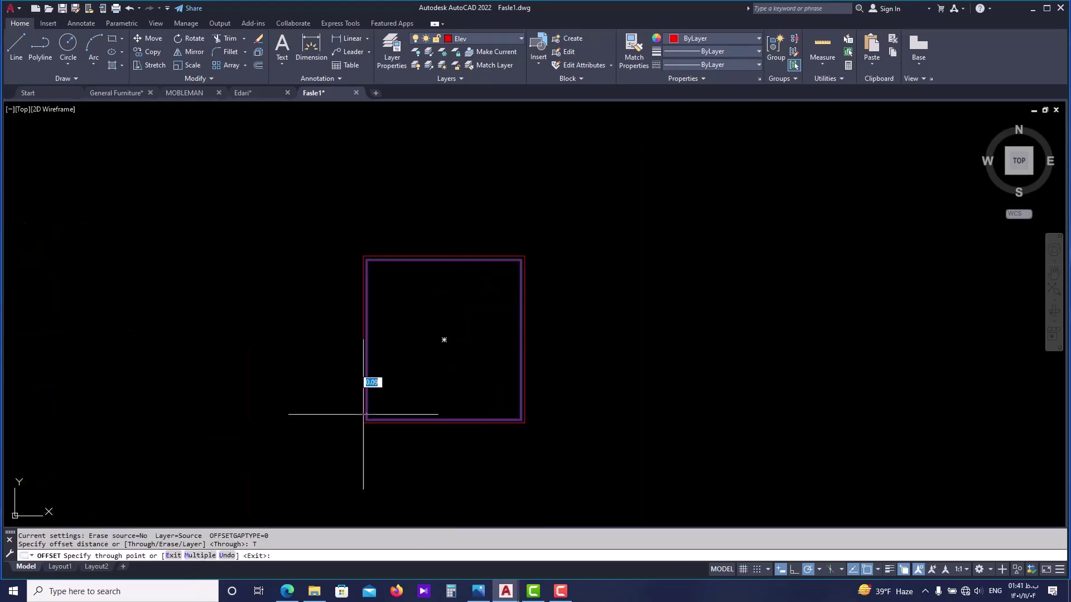
click(367, 383)
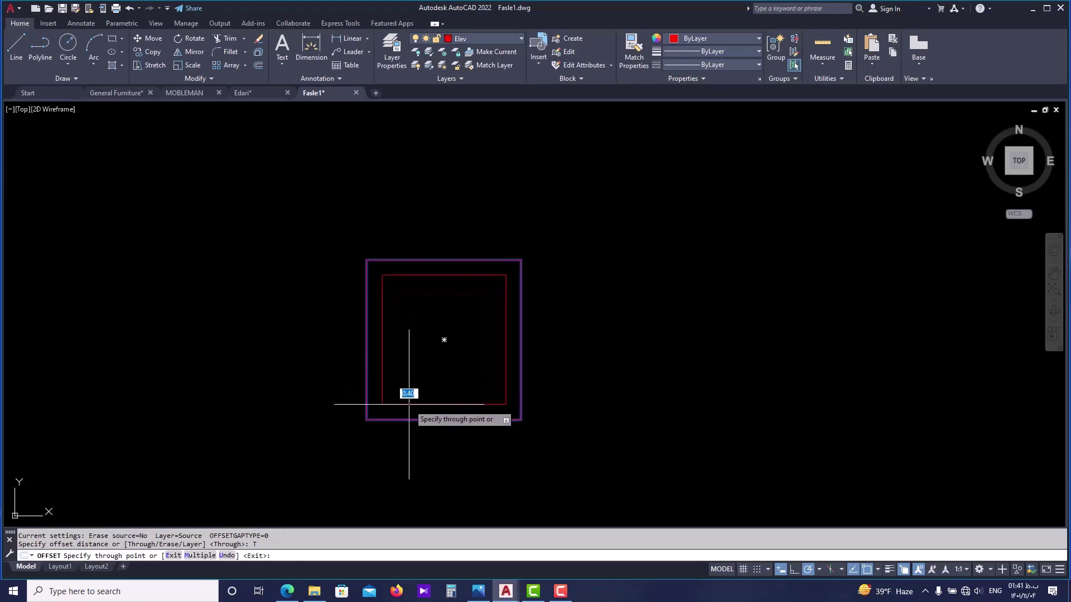
click(411, 405)
- Offset the inner rectangle inward again by about 0.42 to make a third nested rectangle
click(413, 275)
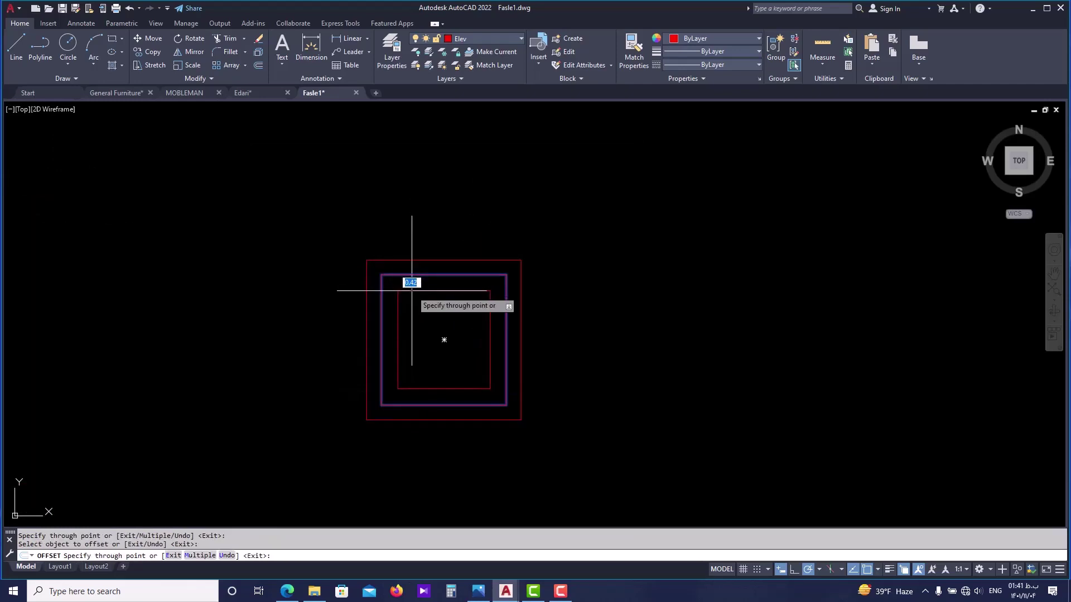
click(412, 288)
scroll(449, 337, up, 4)
key(Escape)
- Draw a circle with a radius of about 1 unit at the centre of the nested rectangles
text(c)
key(Return)
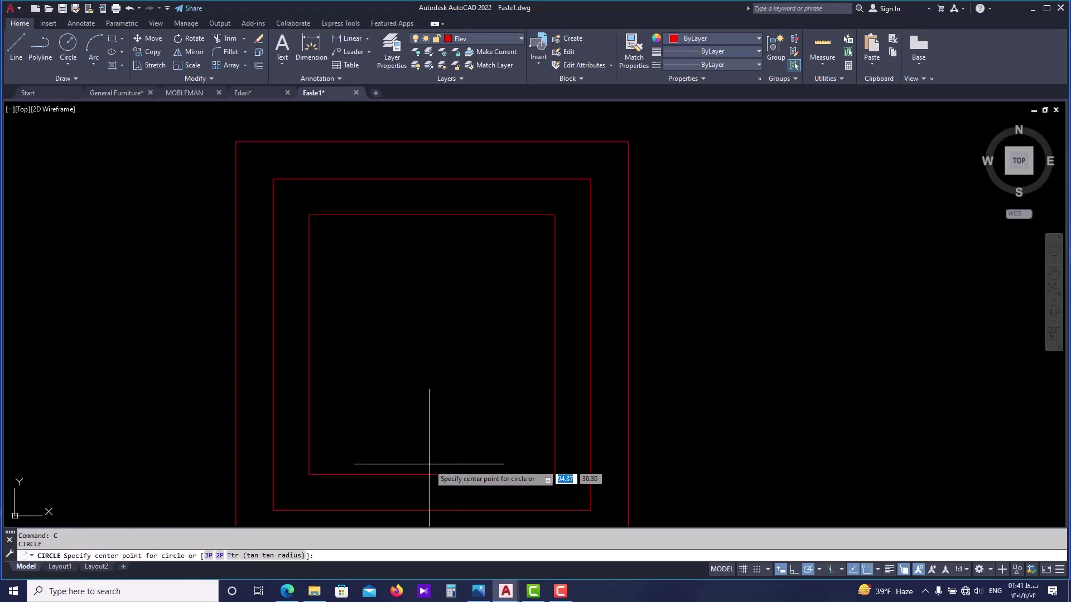
click(432, 344)
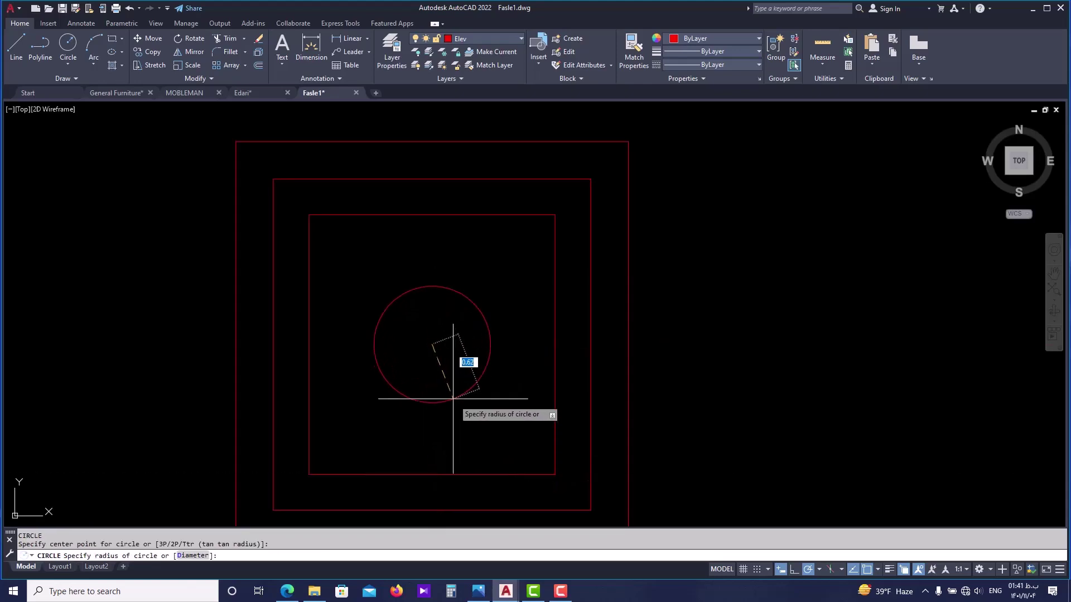
click(466, 437)
scroll(466, 437, down, 2)
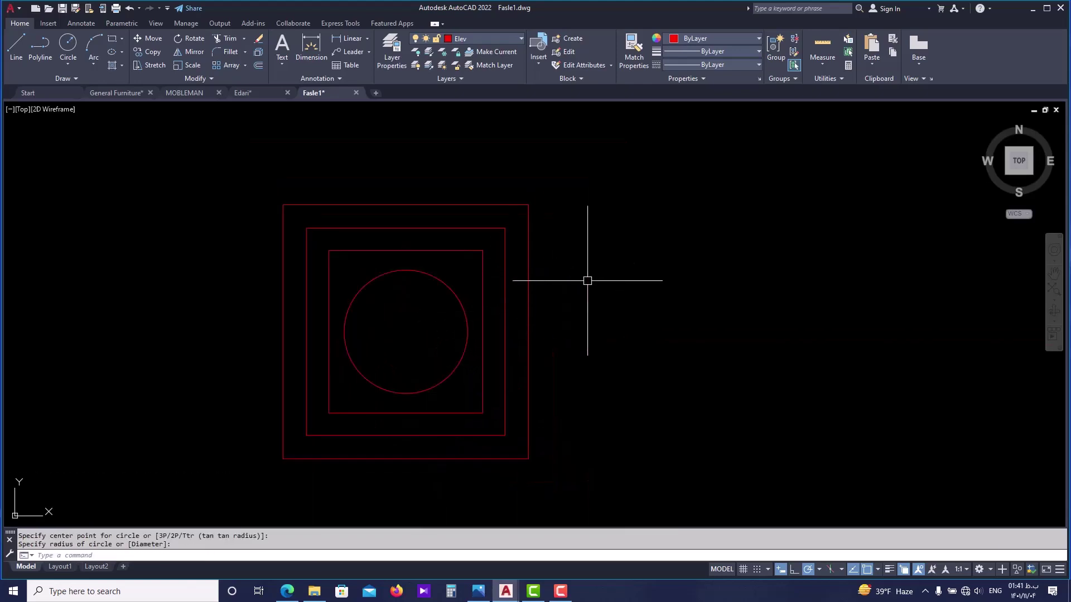
middle_drag(579, 347, 569, 345)
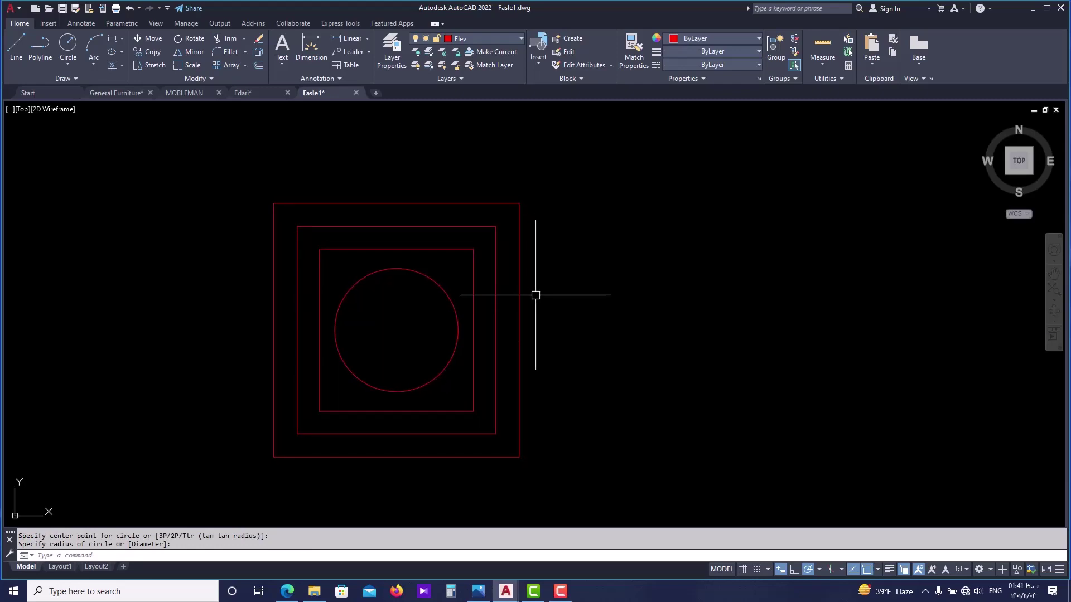
scroll(565, 305, down, 2)
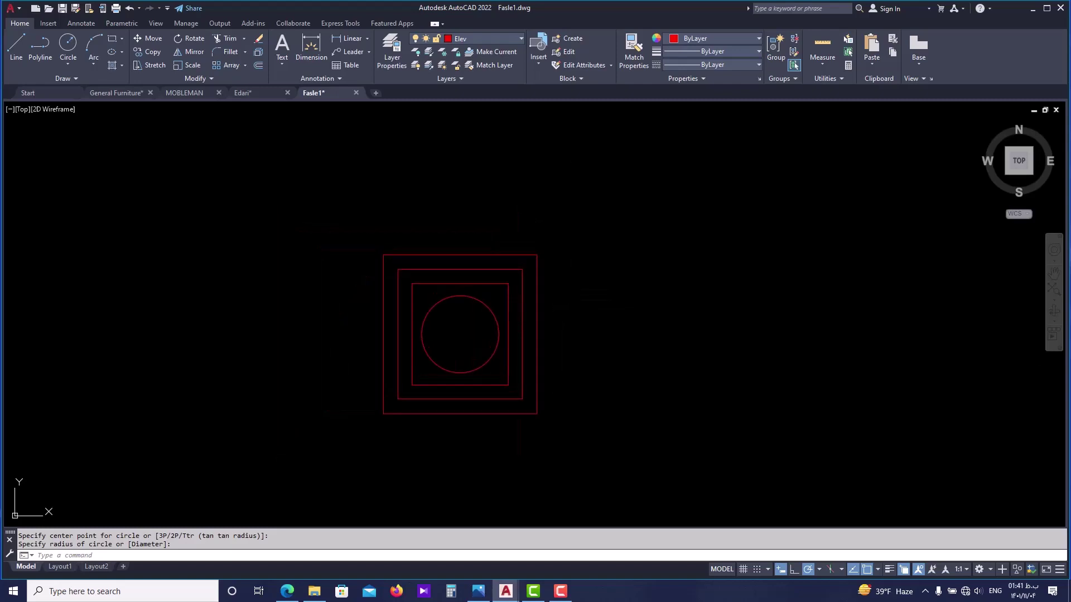
click(573, 237)
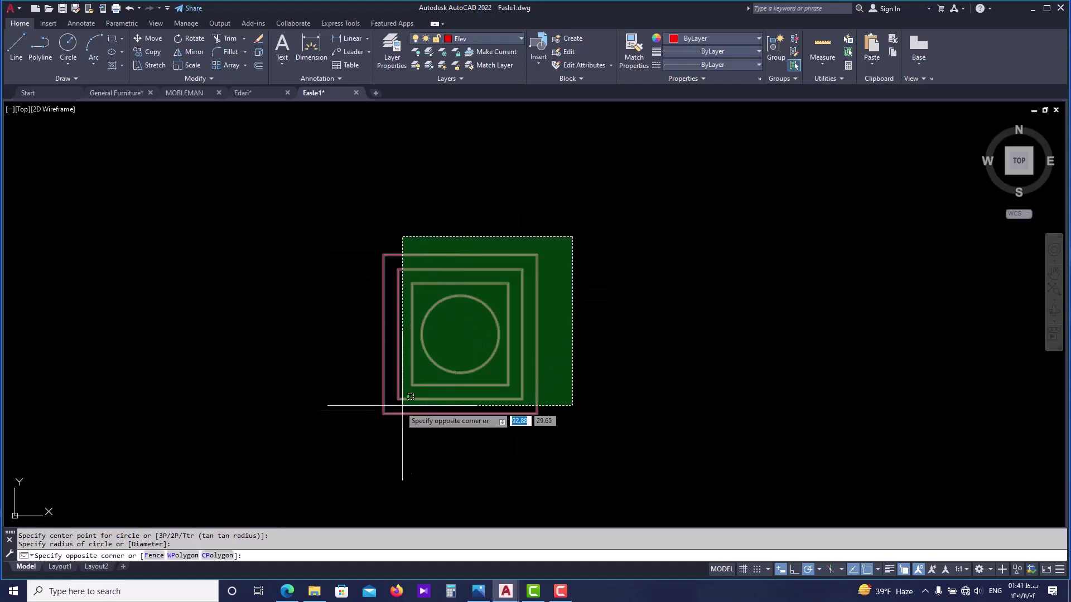
click(336, 444)
key(Escape)
key(Escape)
- Rotate the innermost rectangle by 45 degrees about the circle's centre
scroll(466, 293, up, 3)
middle_drag(487, 268, 456, 220)
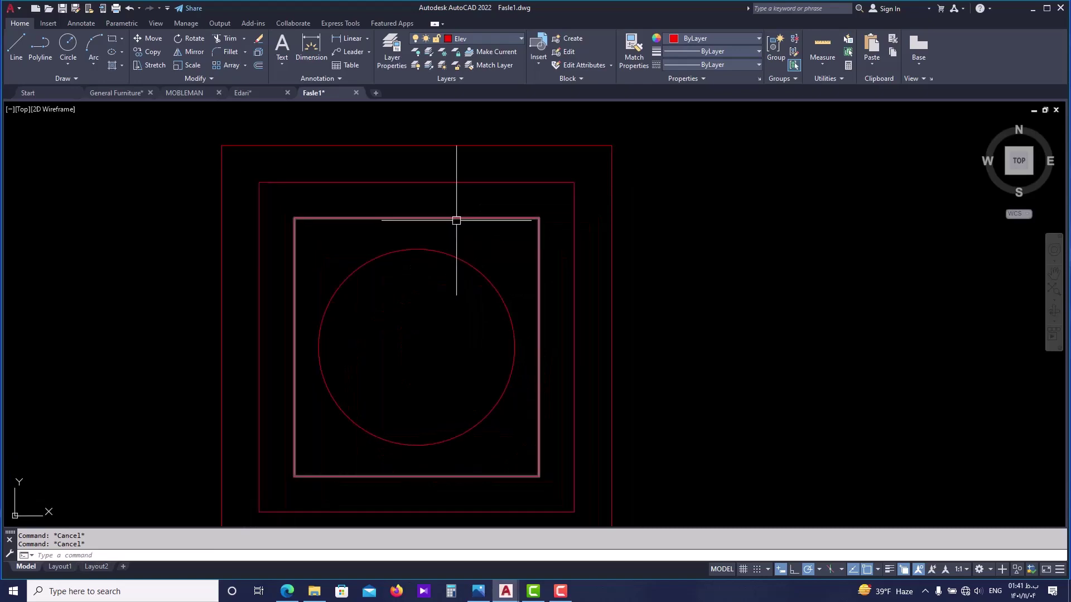
click(457, 221)
text(ro)
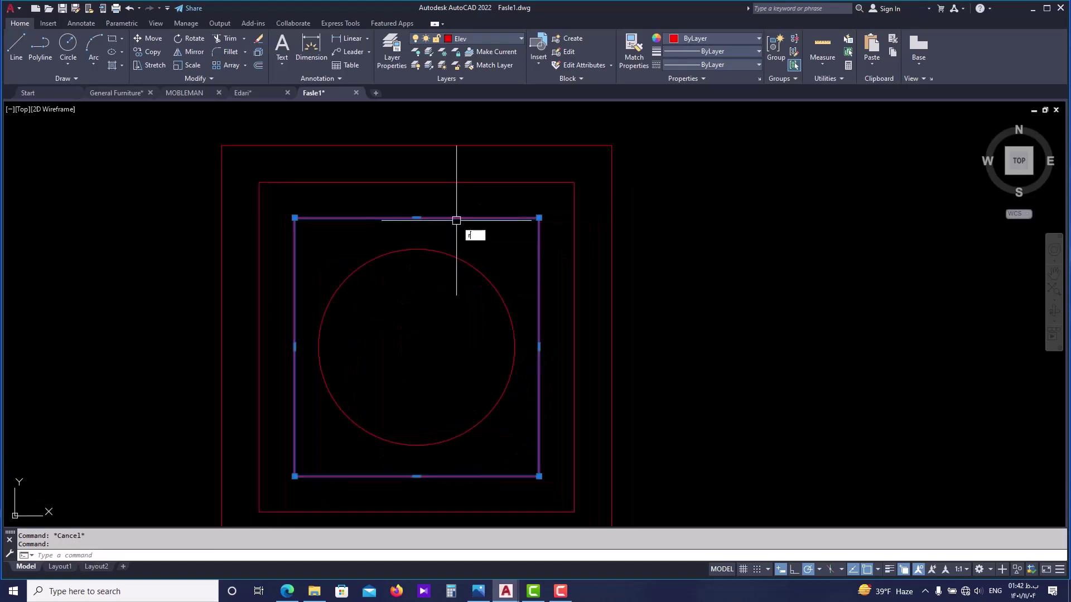
key(Return)
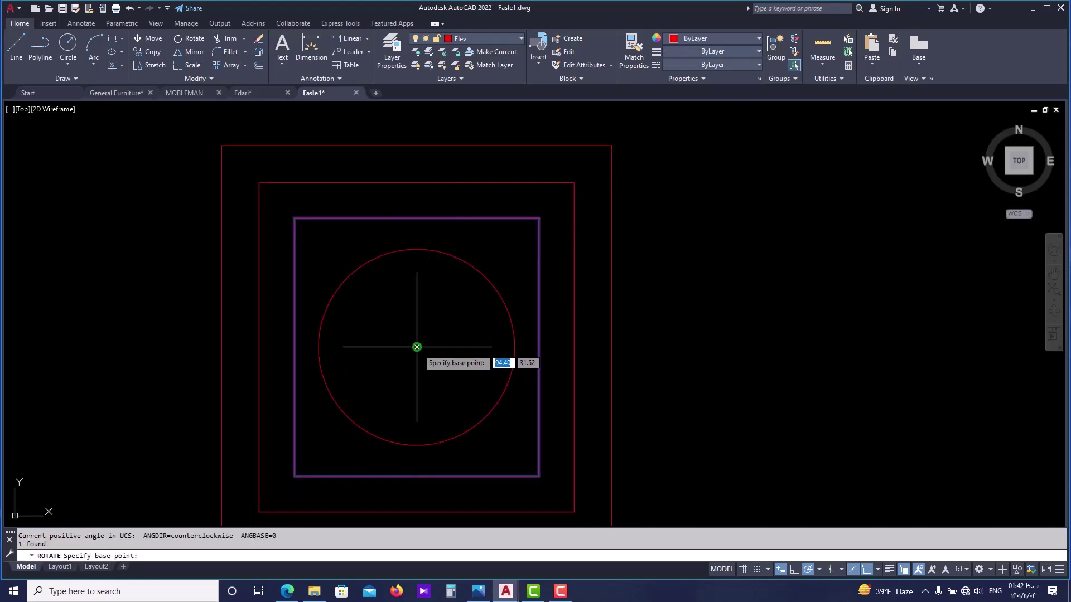
click(417, 347)
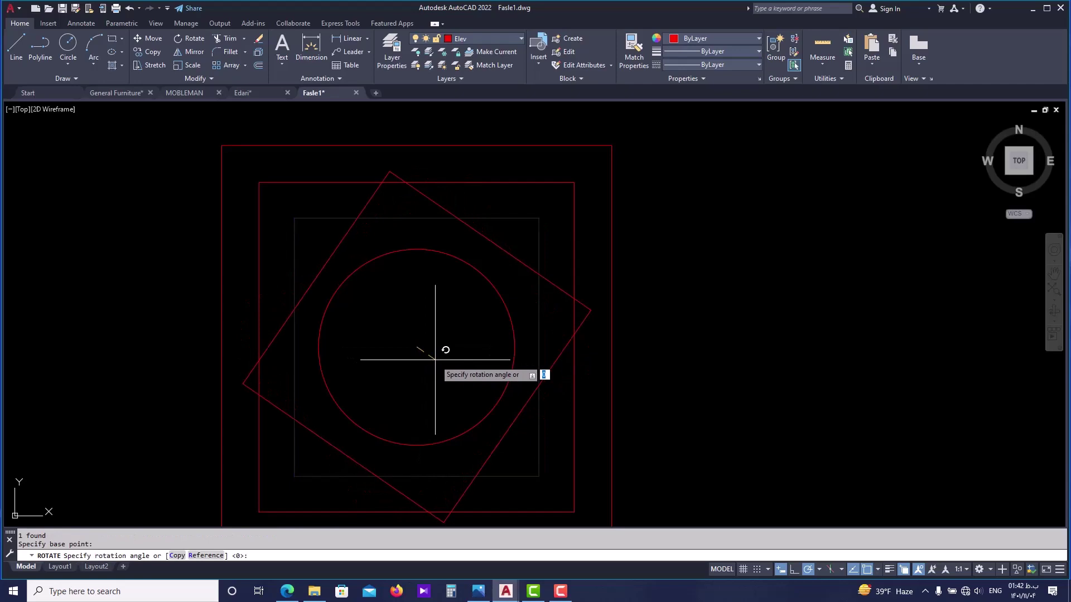
text(45)
key(Return)
scroll(435, 359, down, 2)
key(Escape)
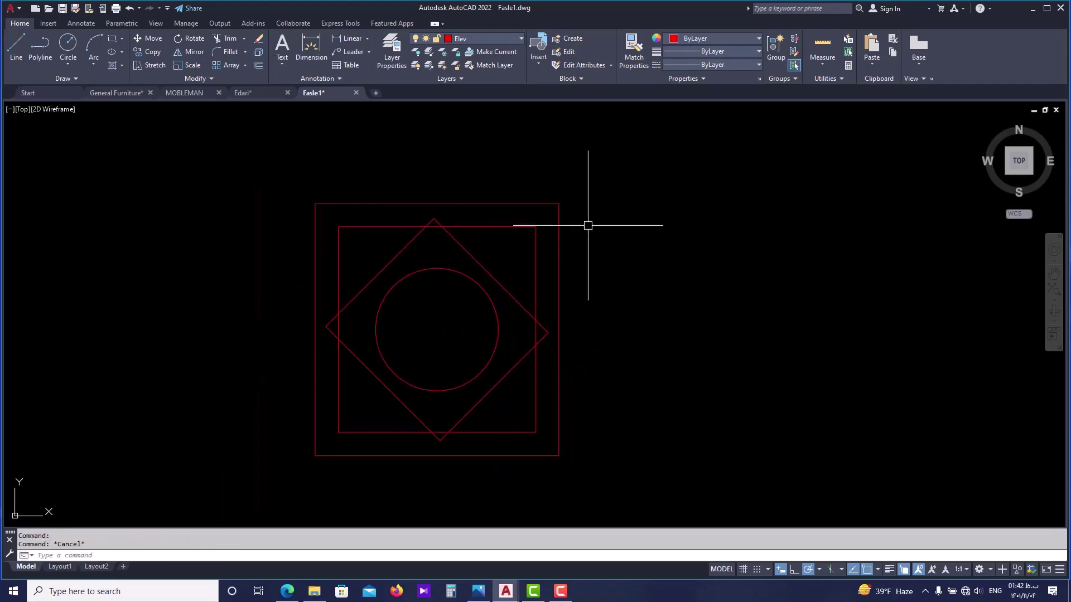
click(603, 187)
click(336, 476)
key(Escape)
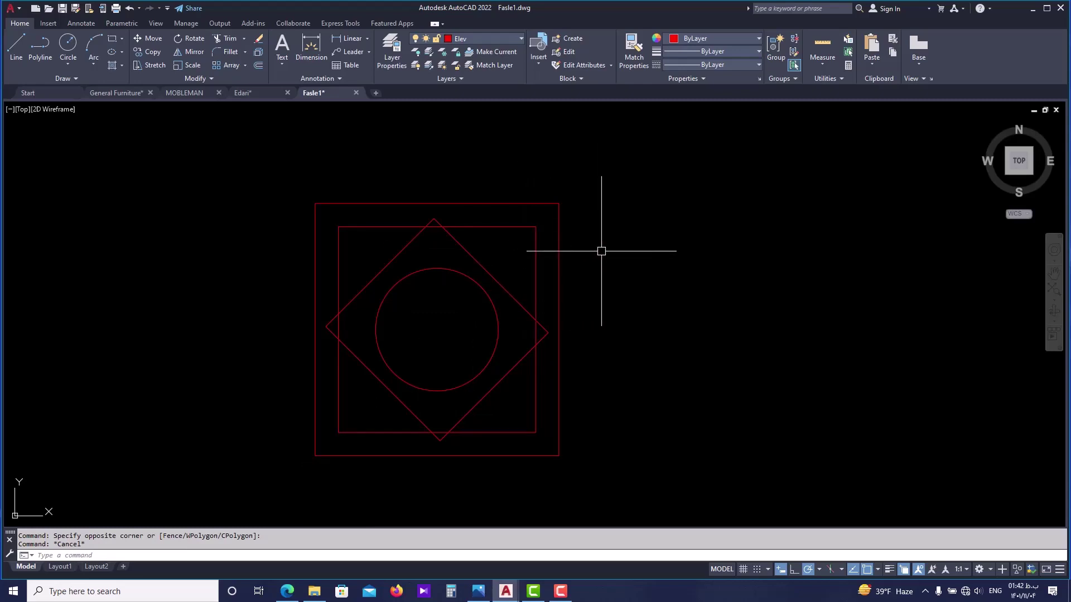
- Start a new block definition, name it Draw, and keep the drawn pattern in view beside the dialog
text(B)
key(Return)
drag(565, 189, 735, 173)
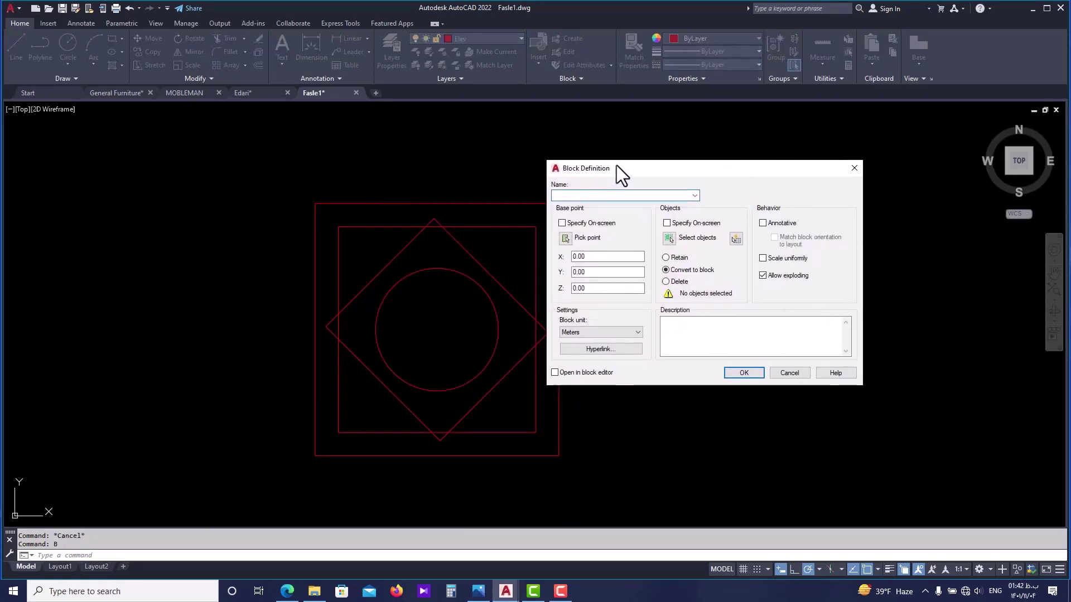
drag(617, 165, 637, 166)
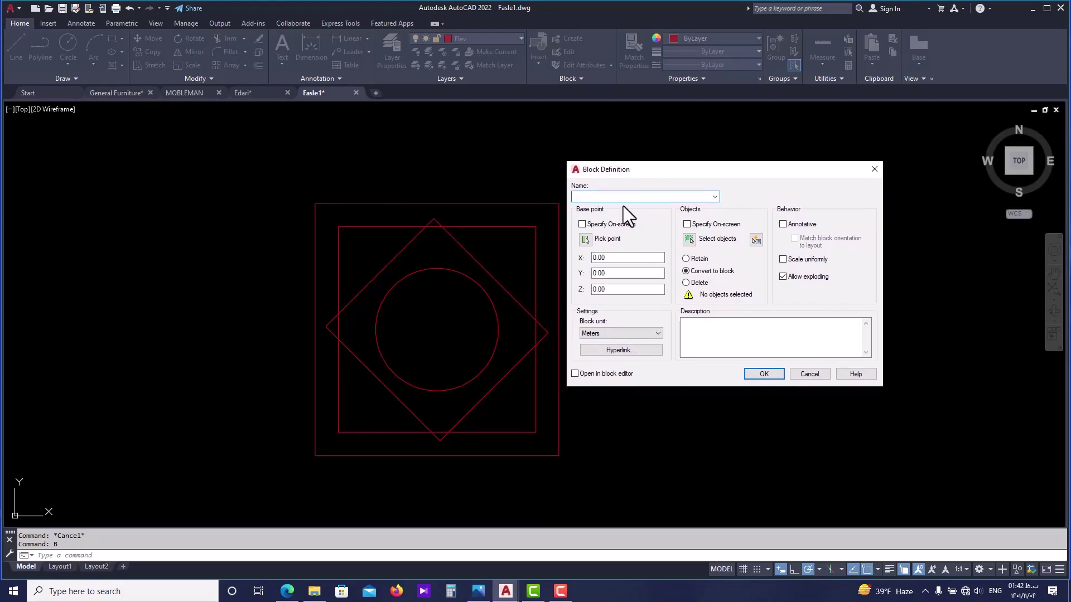
text(Draw)
drag(710, 172, 723, 172)
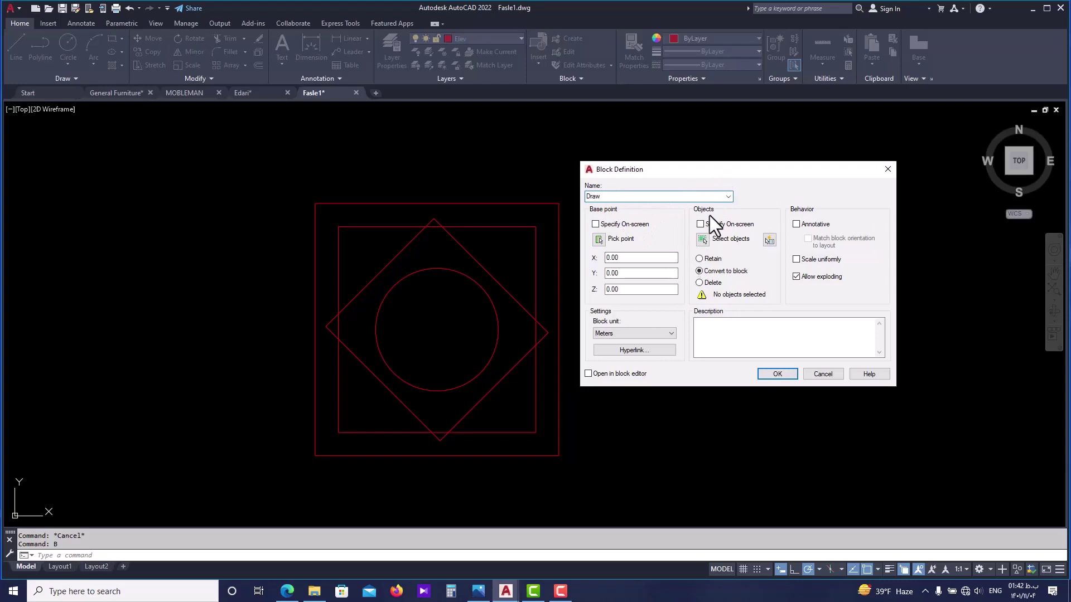
- Choose all three rectangles and the circle as the objects of the Draw block
click(700, 242)
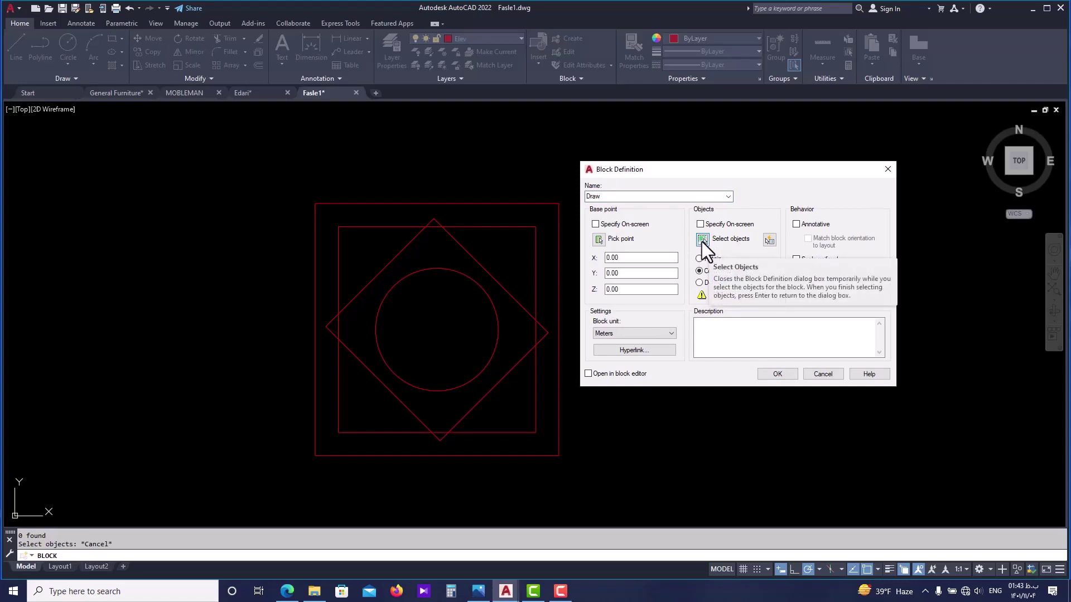
click(702, 240)
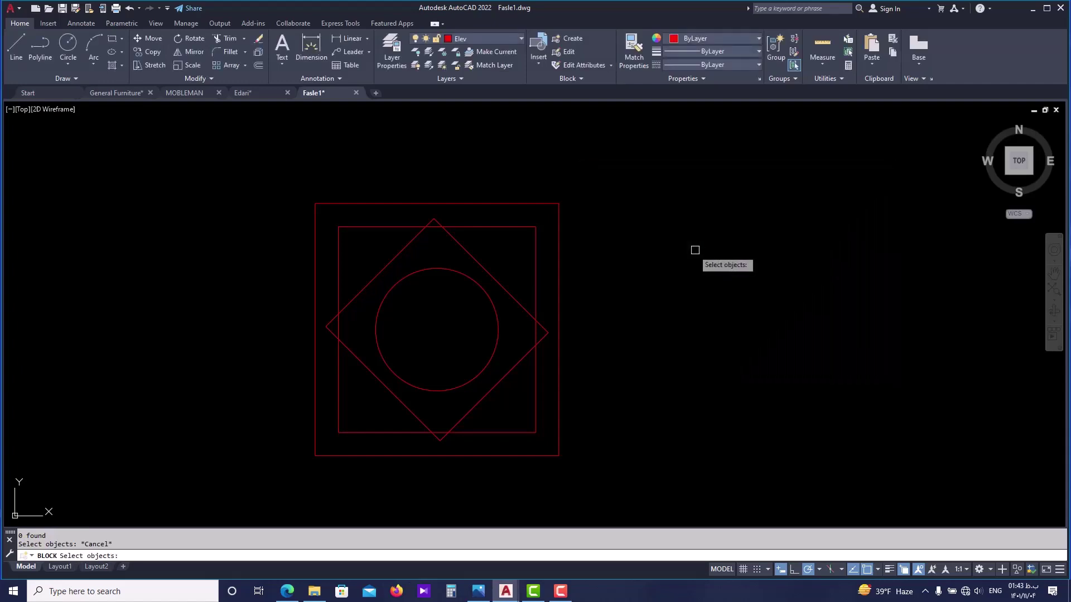
click(580, 190)
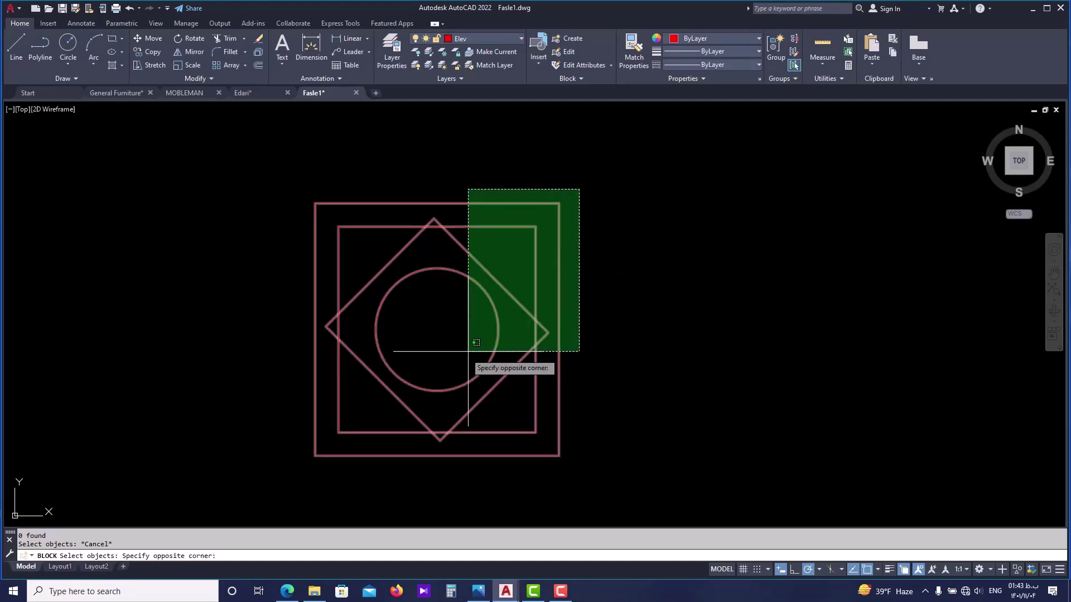
click(292, 473)
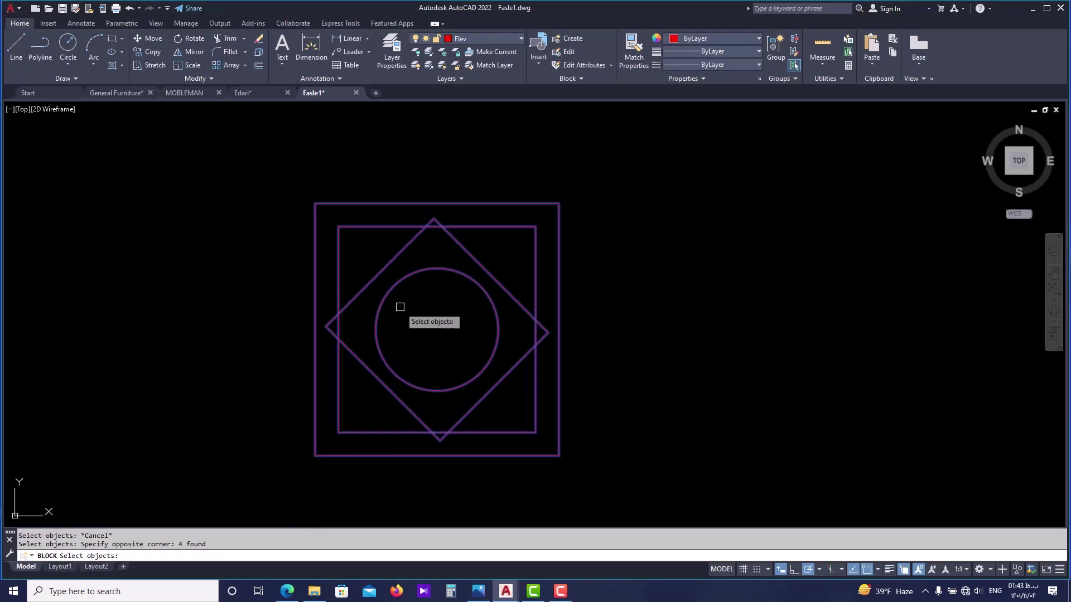
key(Return)
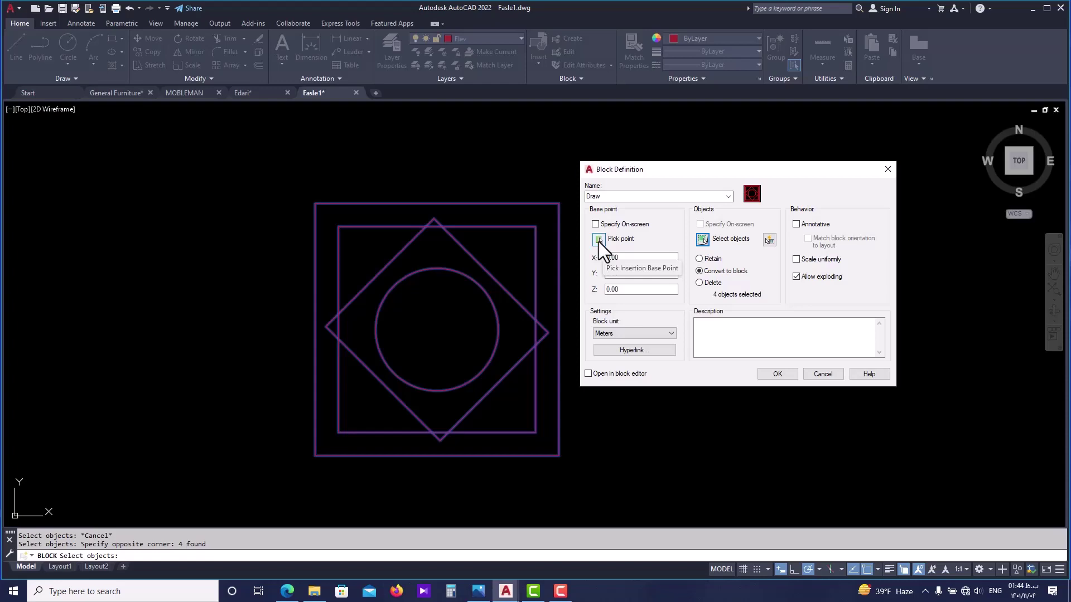
- Set the circle's centre as the insertion base point of the Draw block and finish the block definition
click(598, 240)
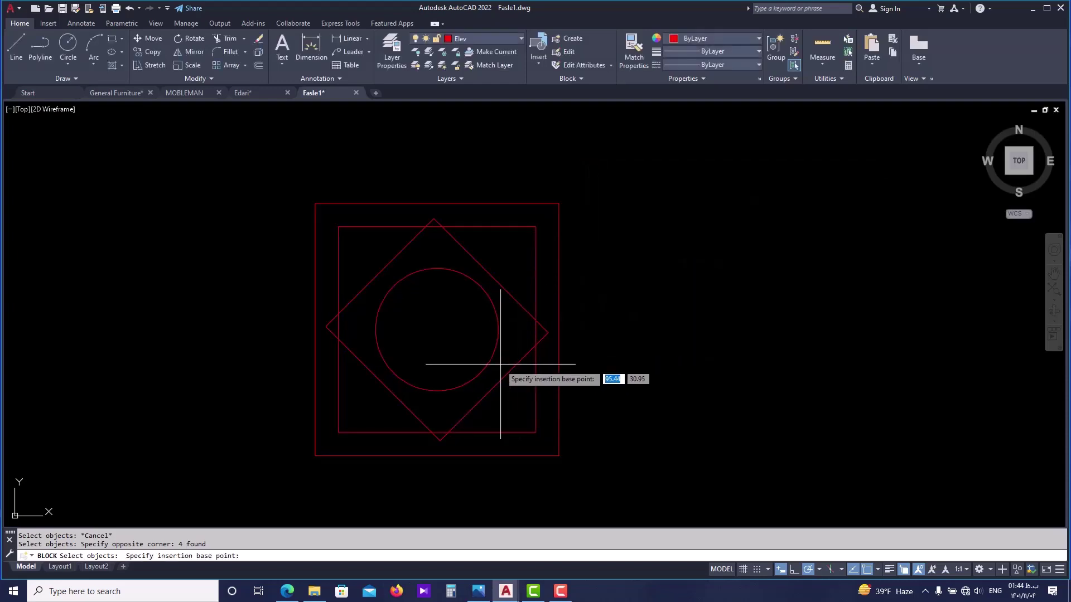
click(437, 329)
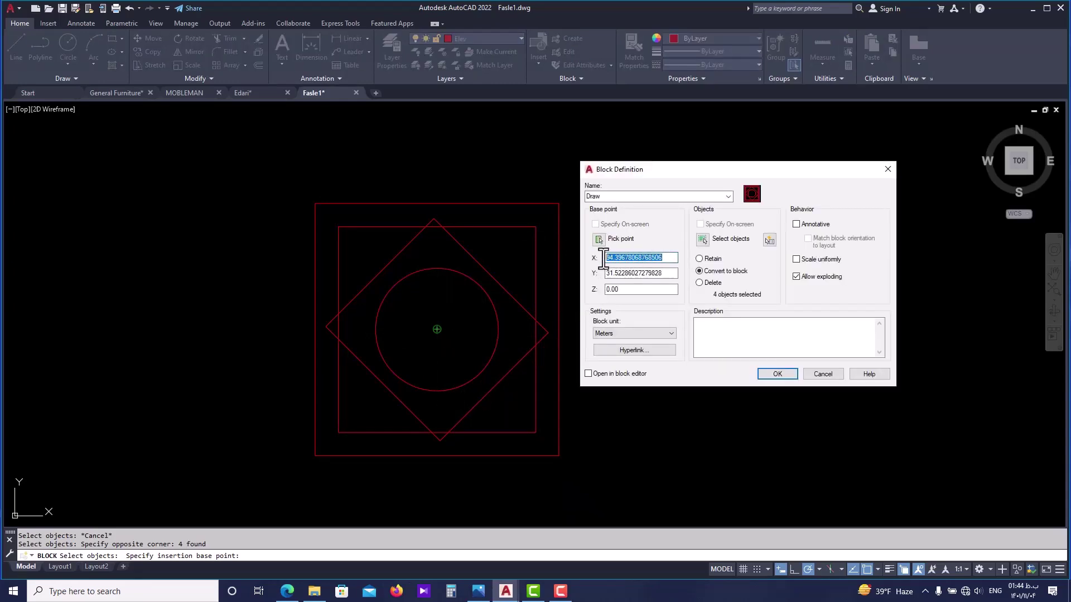
drag(674, 275, 604, 277)
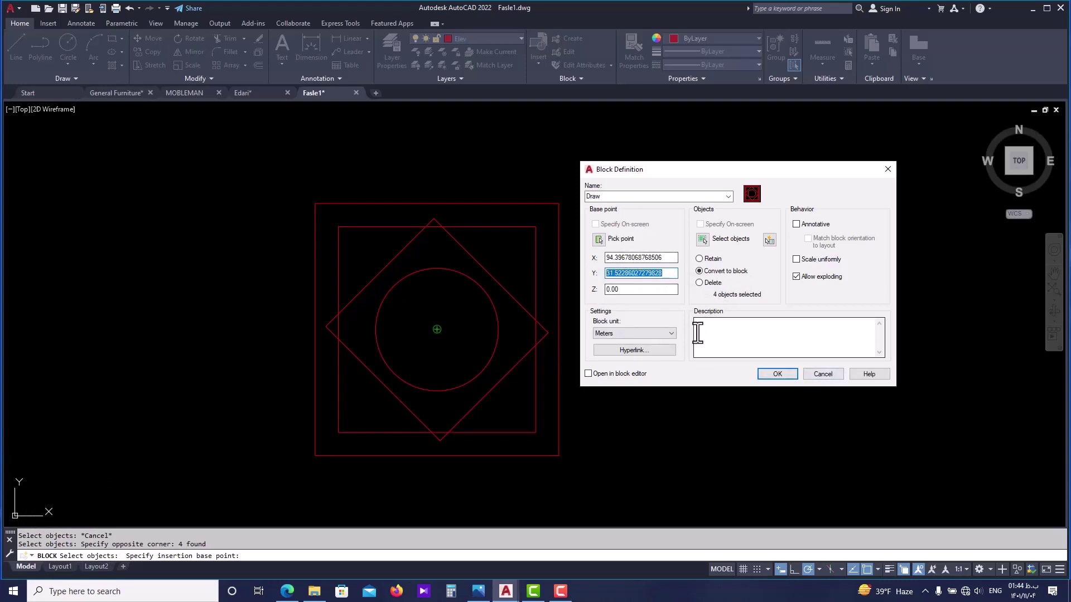
click(770, 375)
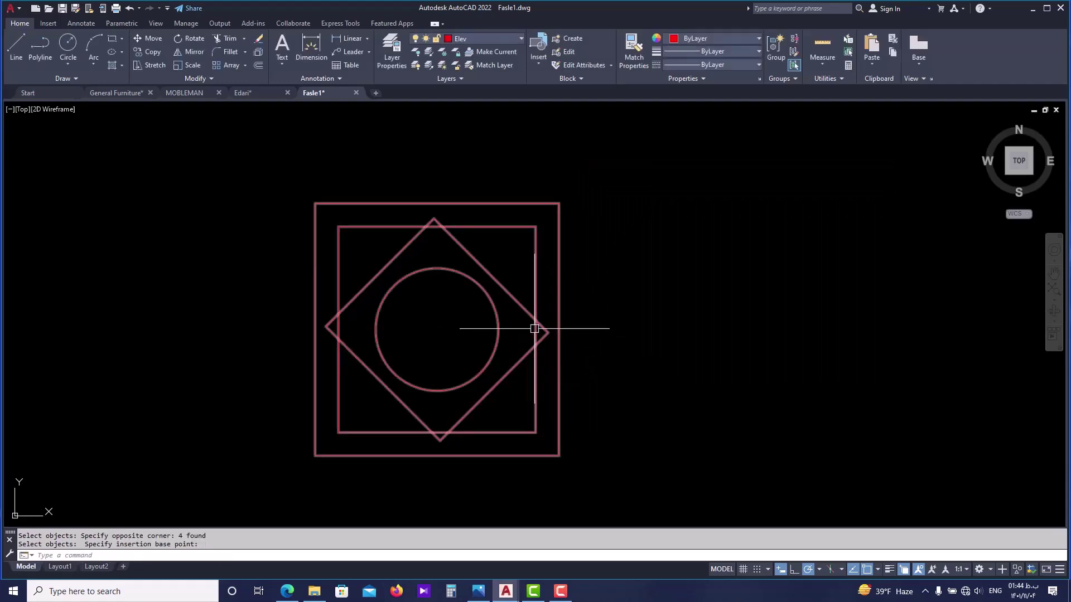
- Copy the Draw block from its centre five times to form a grid of two rows and three columns
click(500, 431)
scroll(457, 391, down, 2)
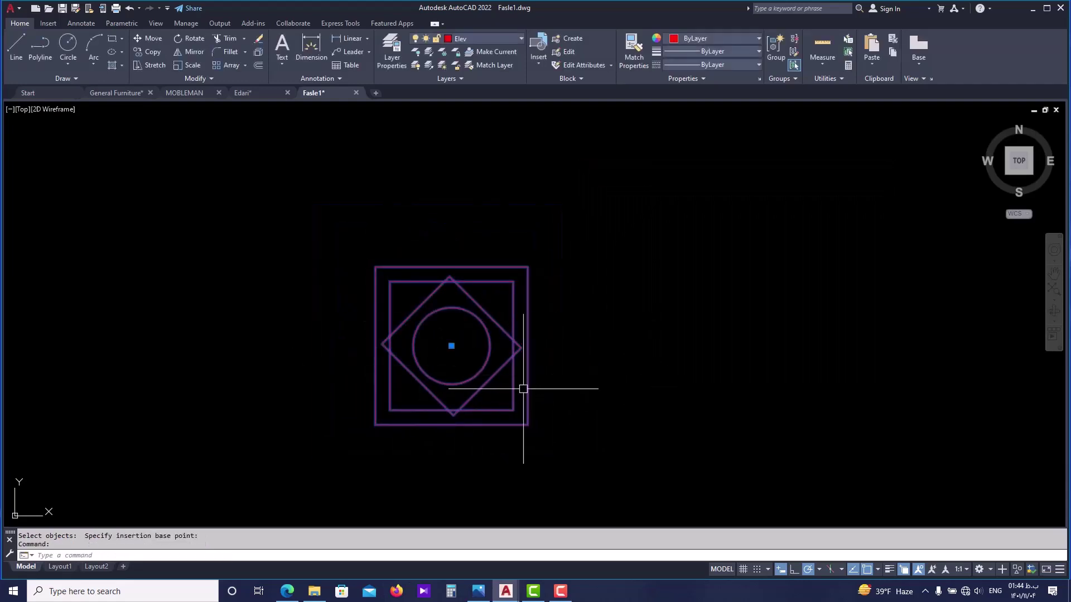
scroll(469, 372, up, 4)
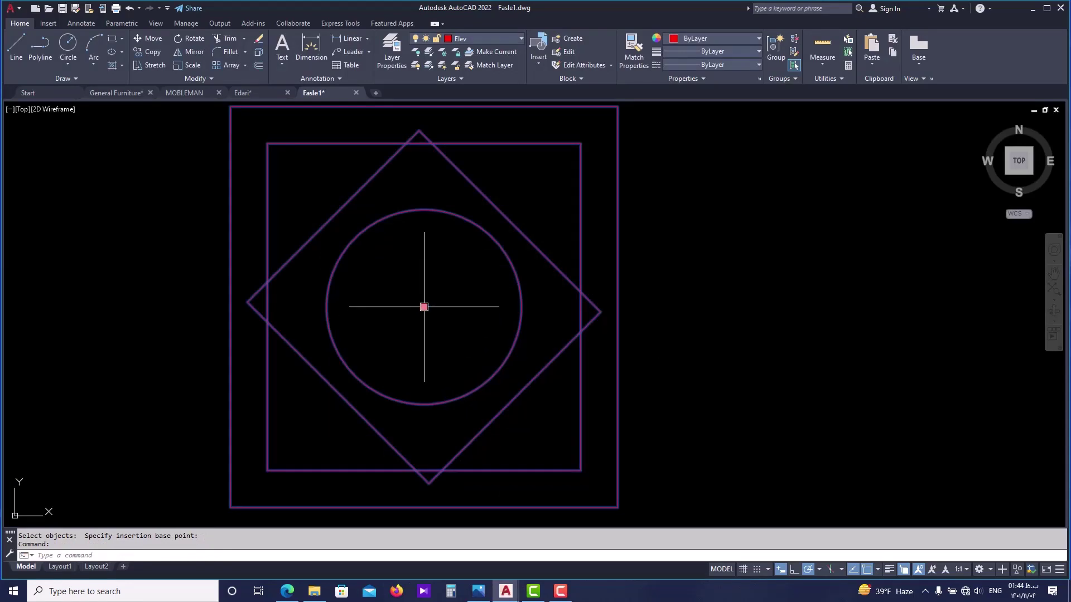
scroll(442, 306, down, 8)
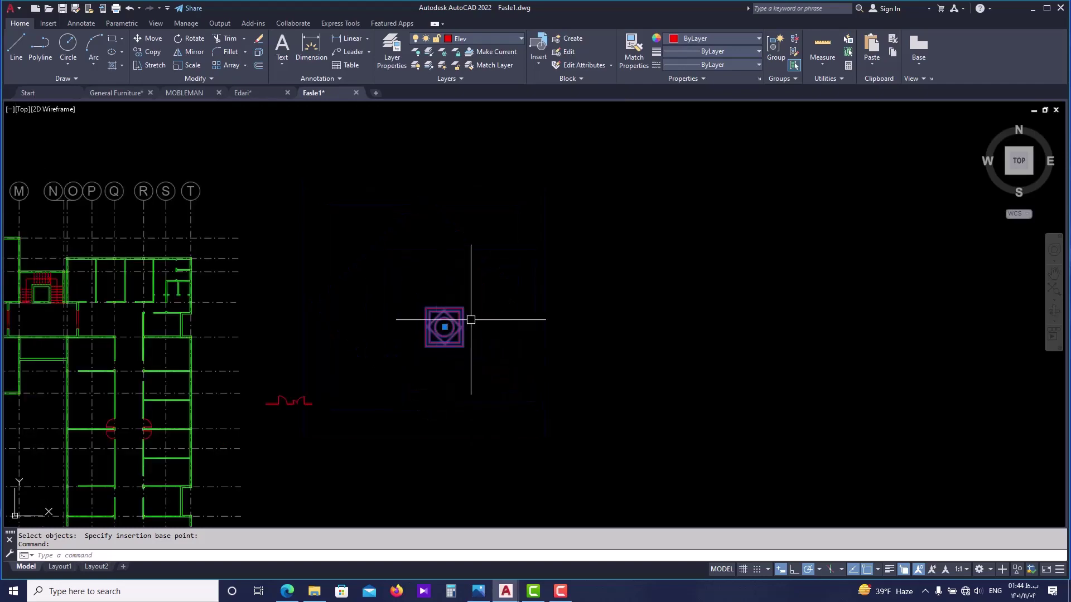
text(co)
key(Return)
click(445, 327)
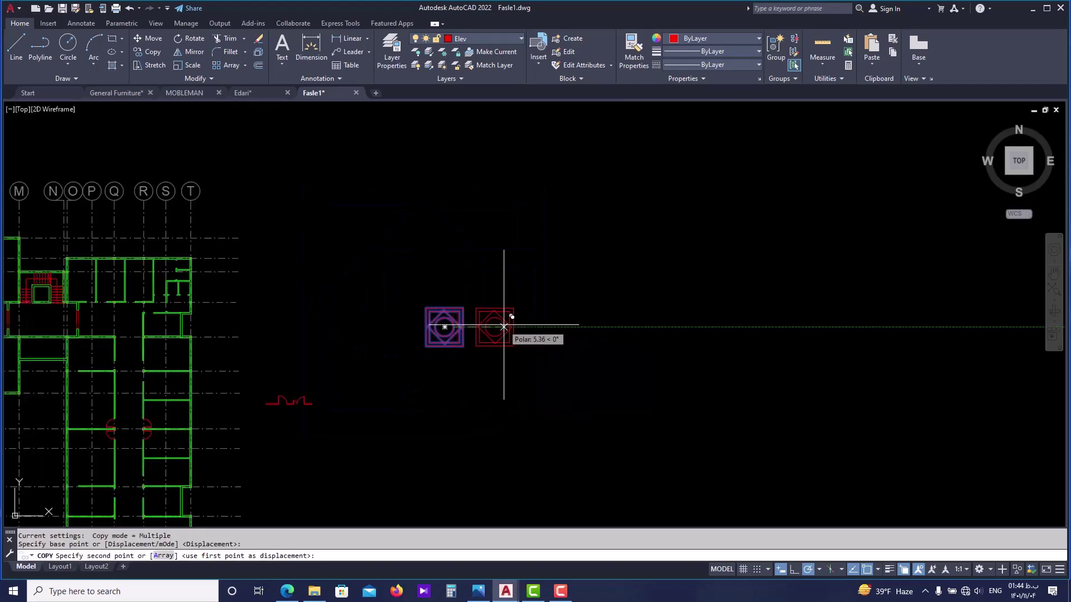
click(513, 327)
click(584, 327)
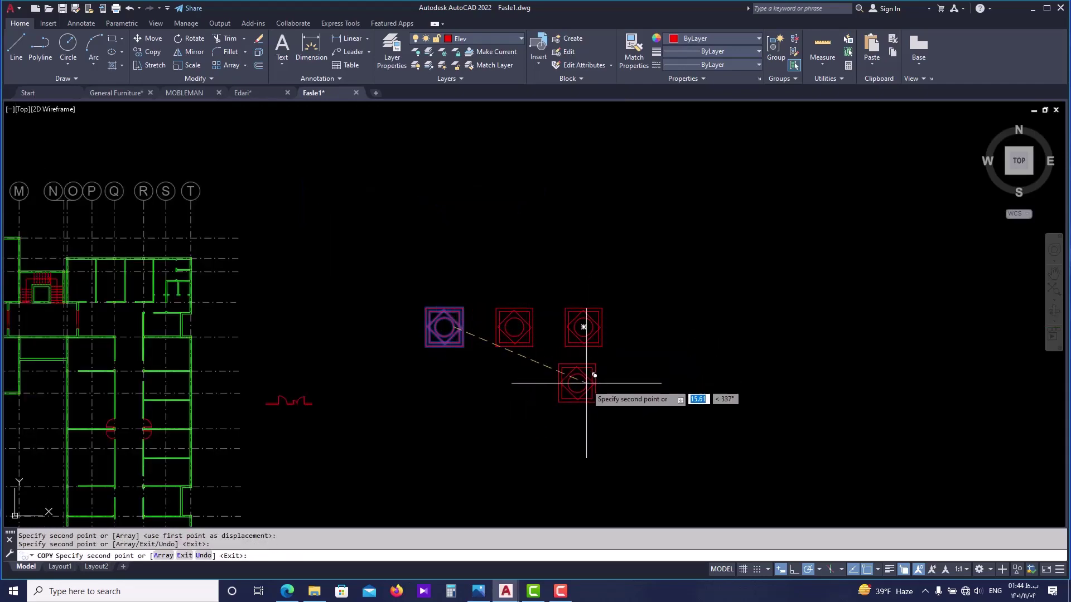
click(584, 387)
click(514, 387)
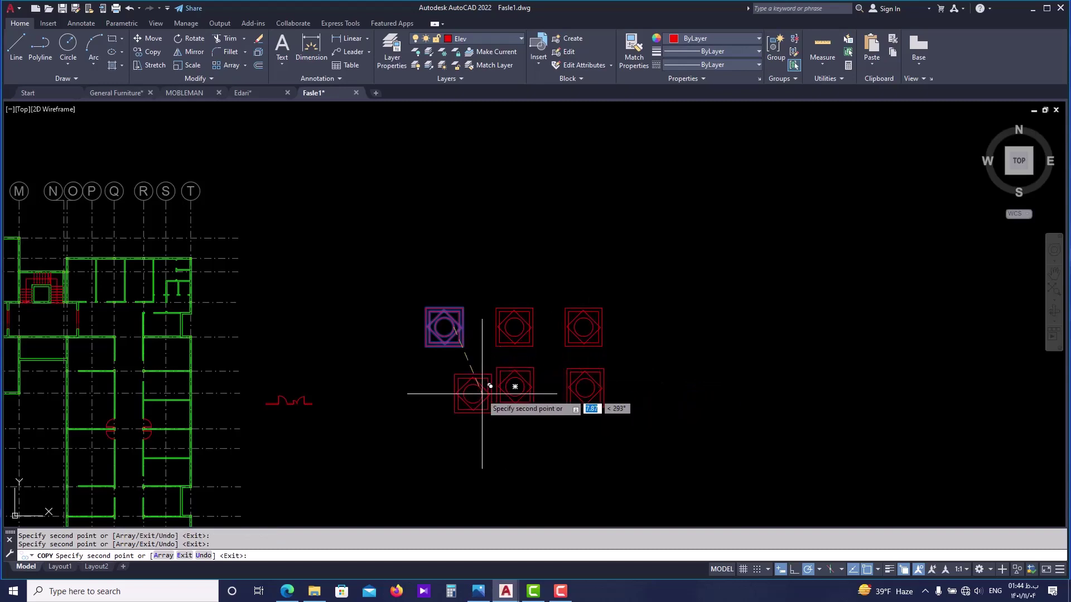
click(444, 389)
key(Escape)
- Open the Draw block for editing from the first instance in the upper row and hide the Block Authoring Palettes
scroll(499, 354, up, 4)
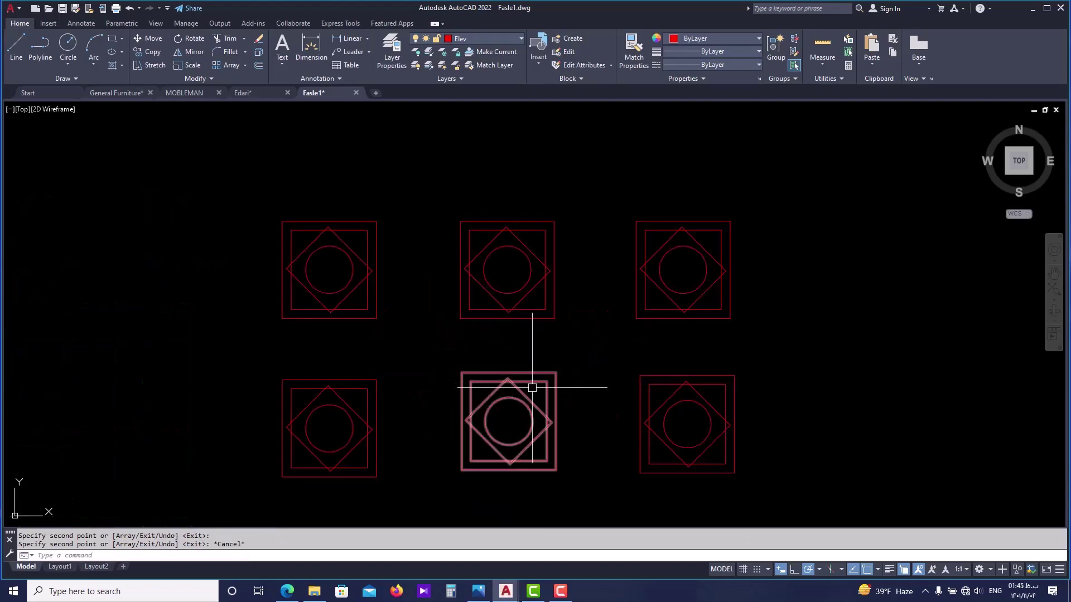
middle_drag(587, 352, 572, 367)
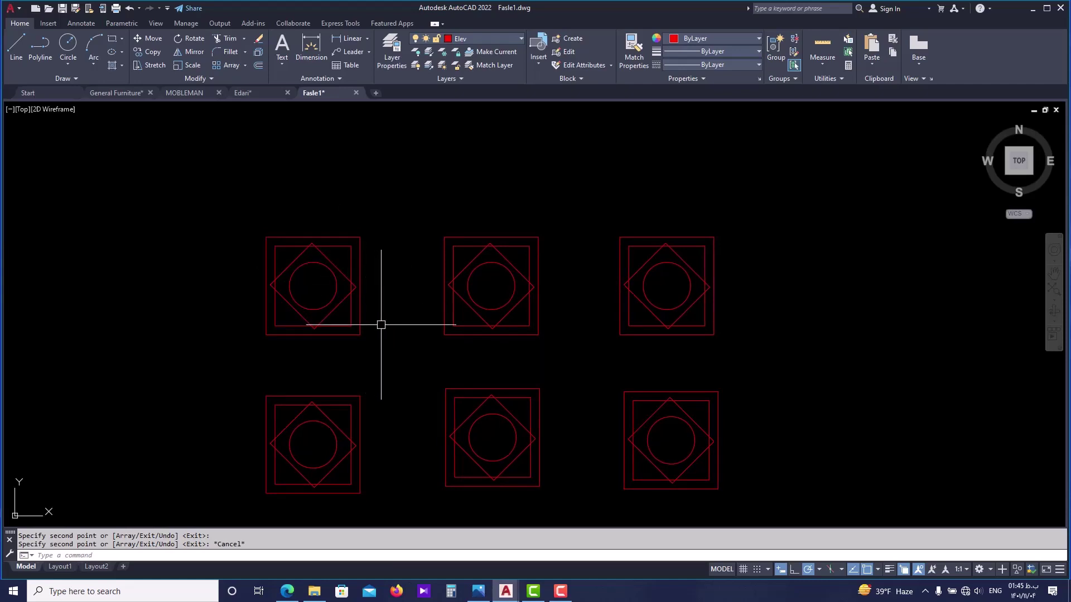
scroll(427, 343, down, 4)
scroll(378, 376, up, 2)
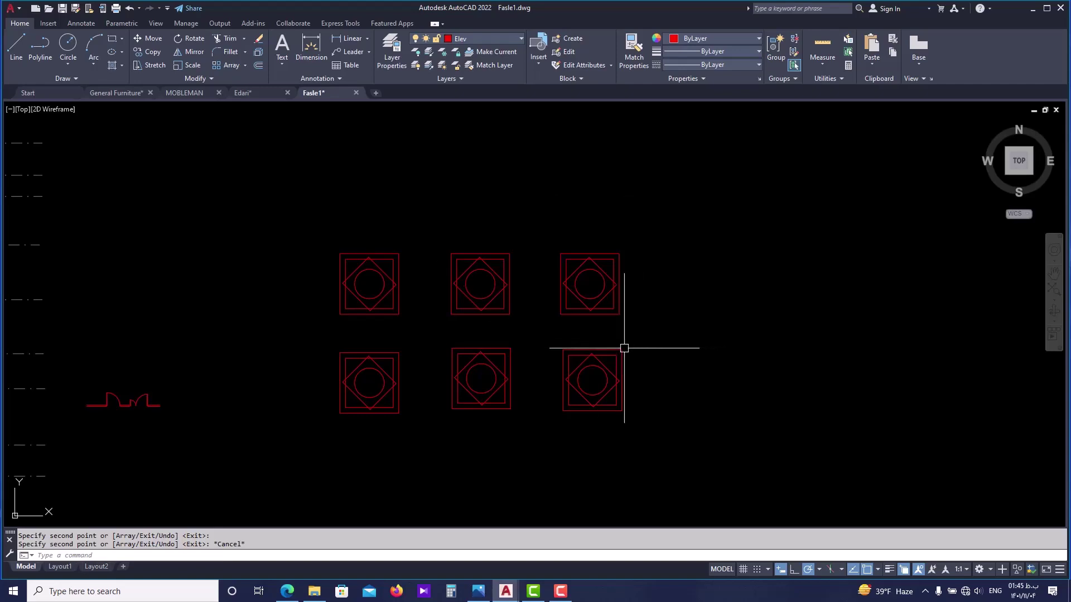
scroll(399, 320, up, 2)
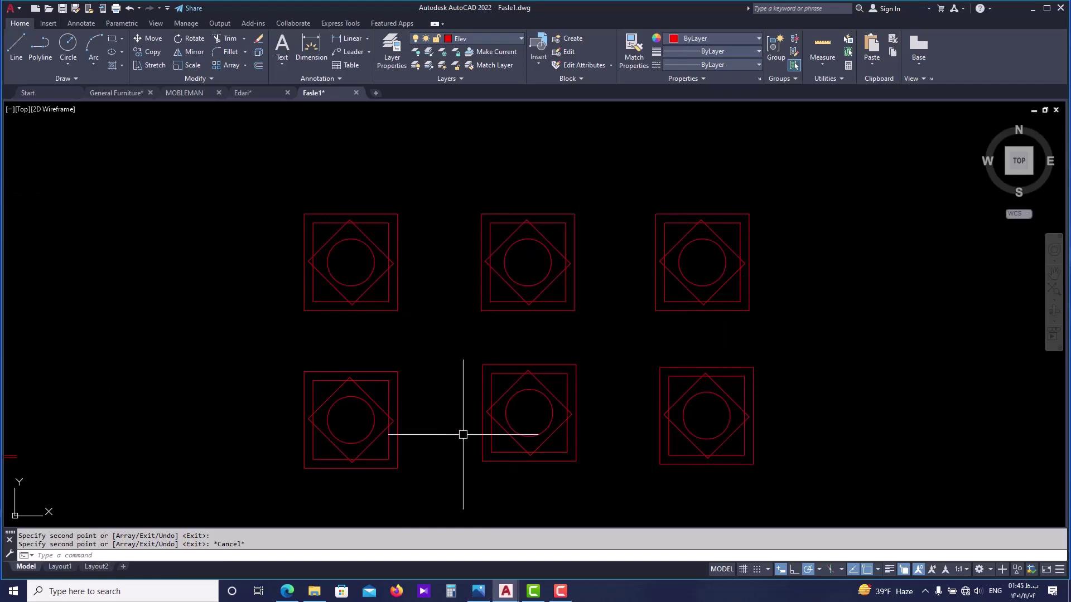
scroll(380, 284, up, 2)
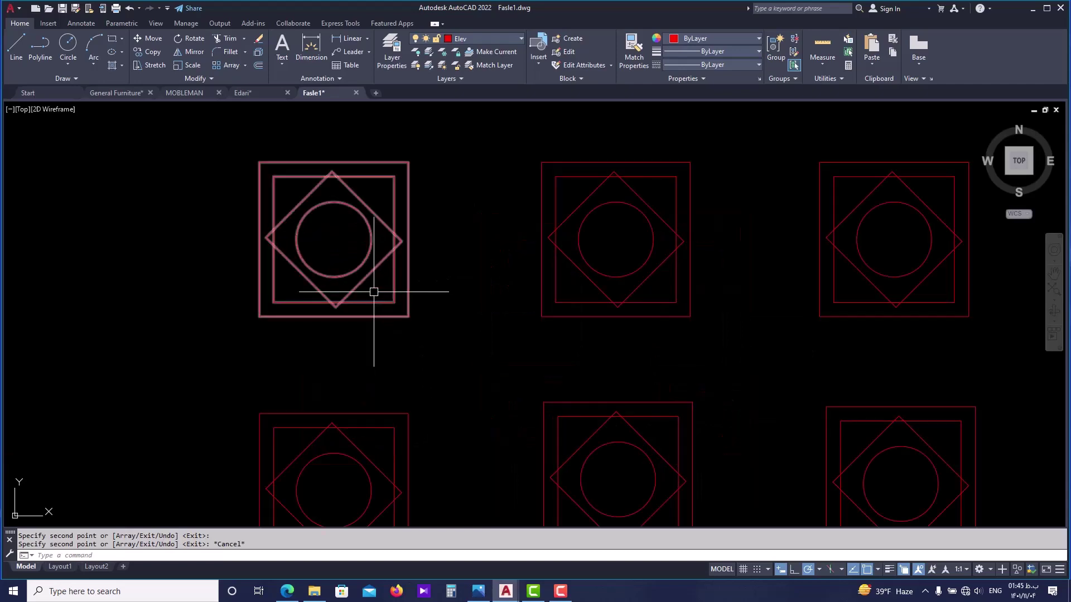
middle_drag(351, 262, 386, 325)
click(396, 330)
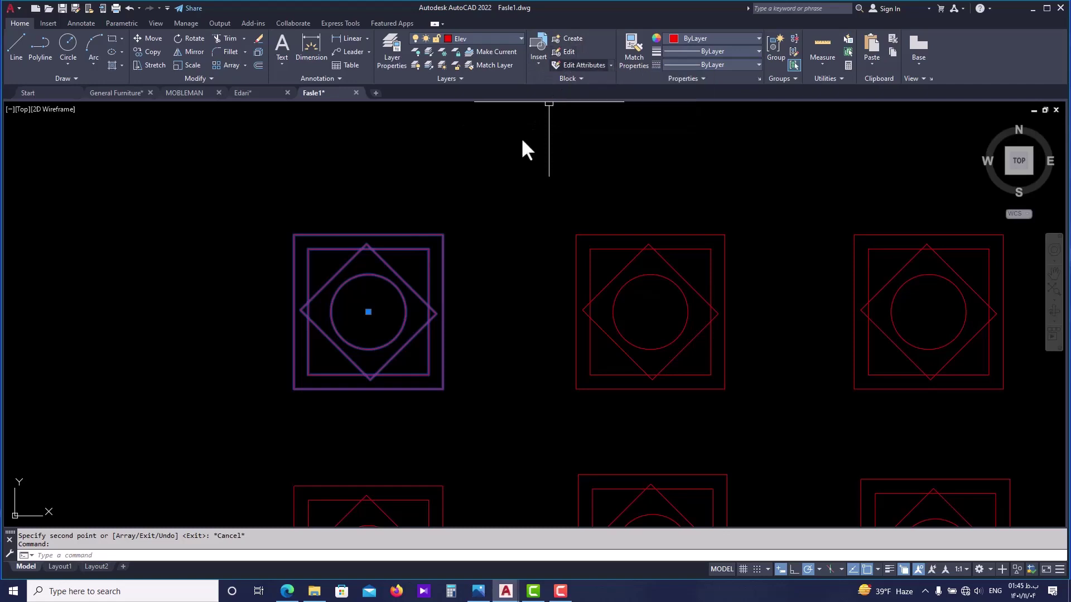
double_click(412, 279)
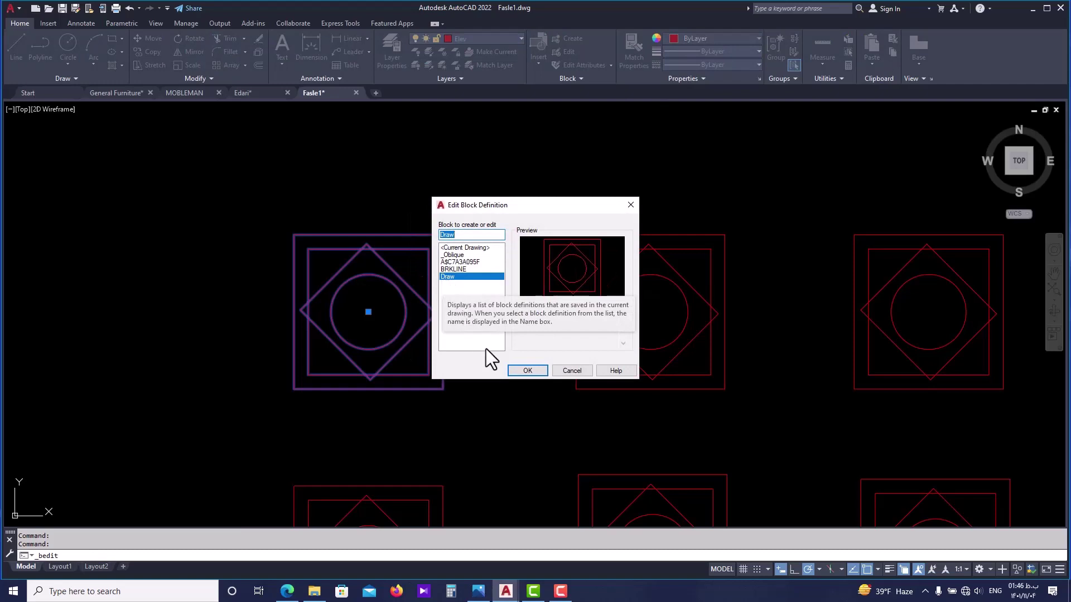
click(527, 371)
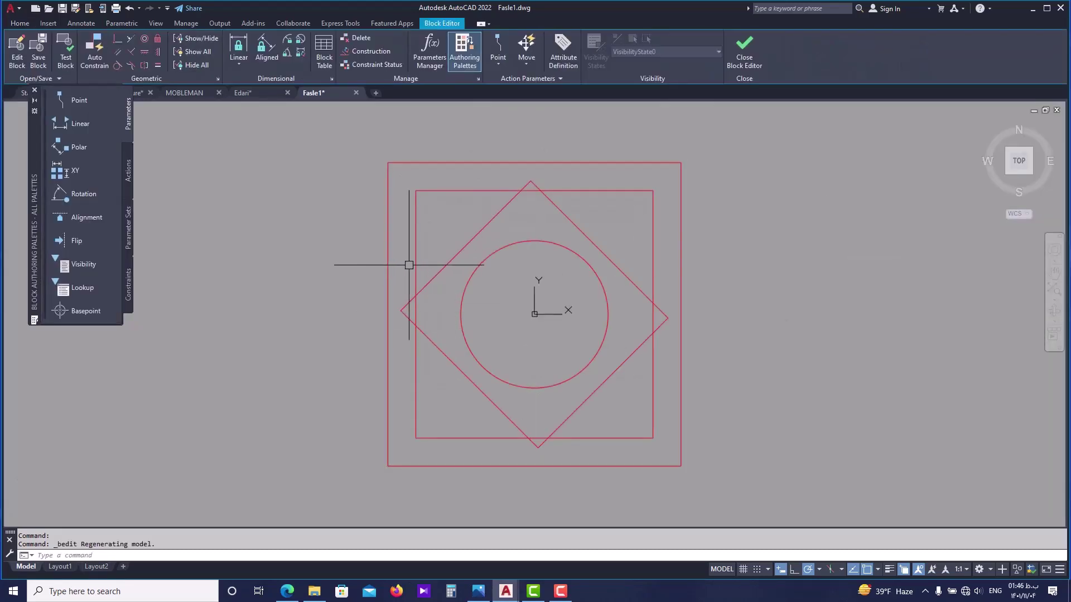
scroll(410, 265, down, 2)
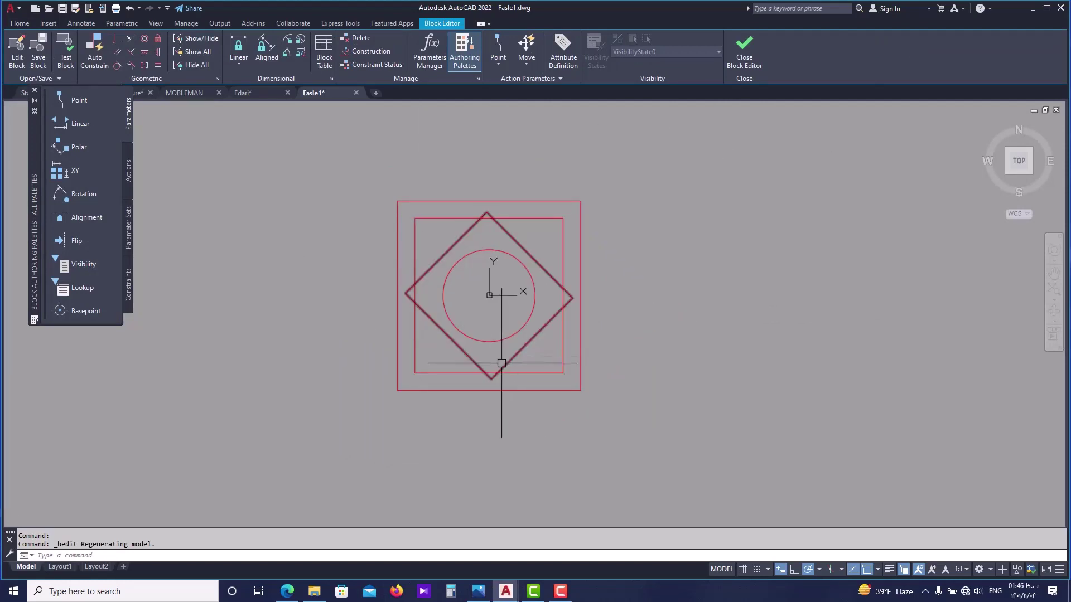
click(34, 90)
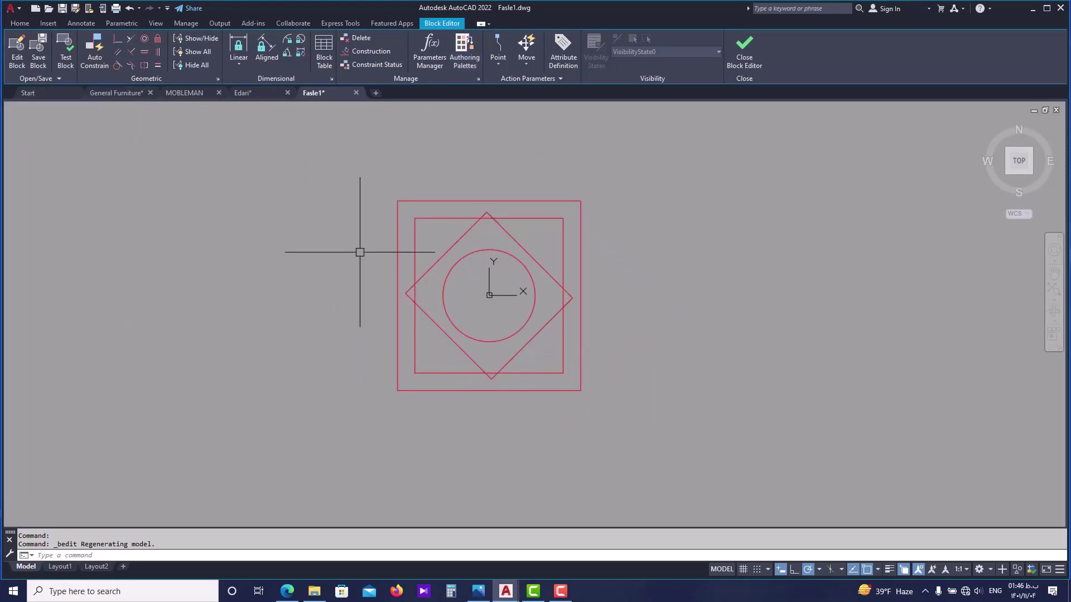
- Offset the middle rectangle slightly inward using the Through option
scroll(512, 274, up, 2)
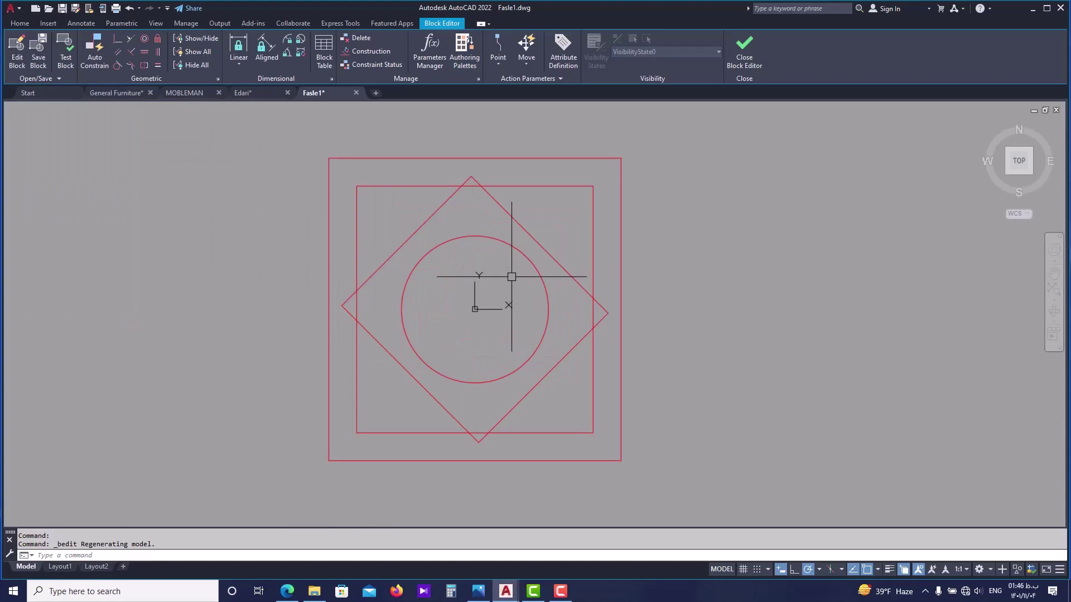
click(592, 223)
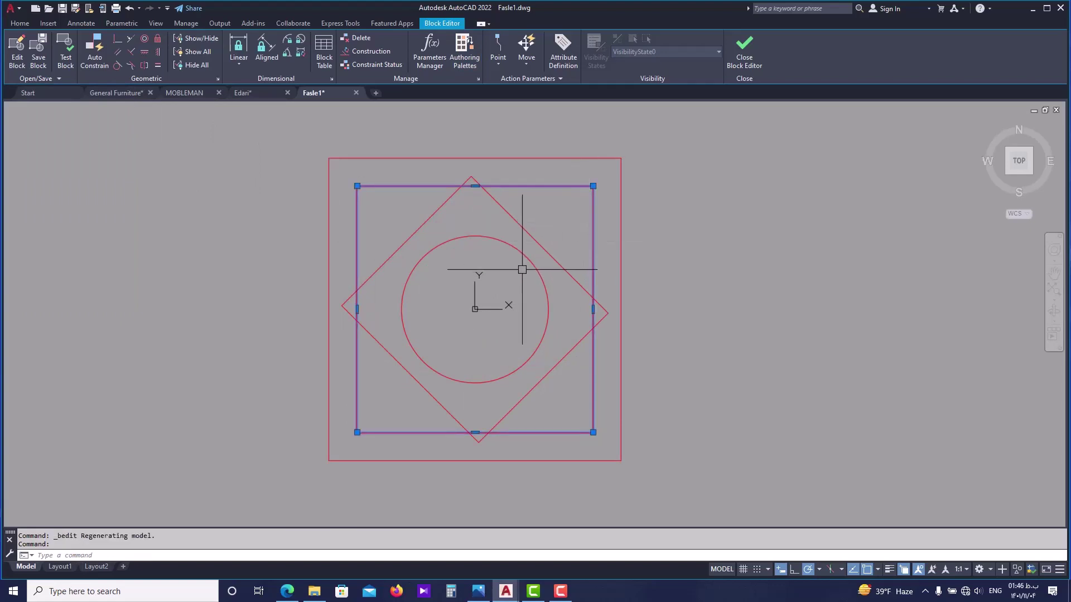
key(Escape)
click(553, 186)
text(o)
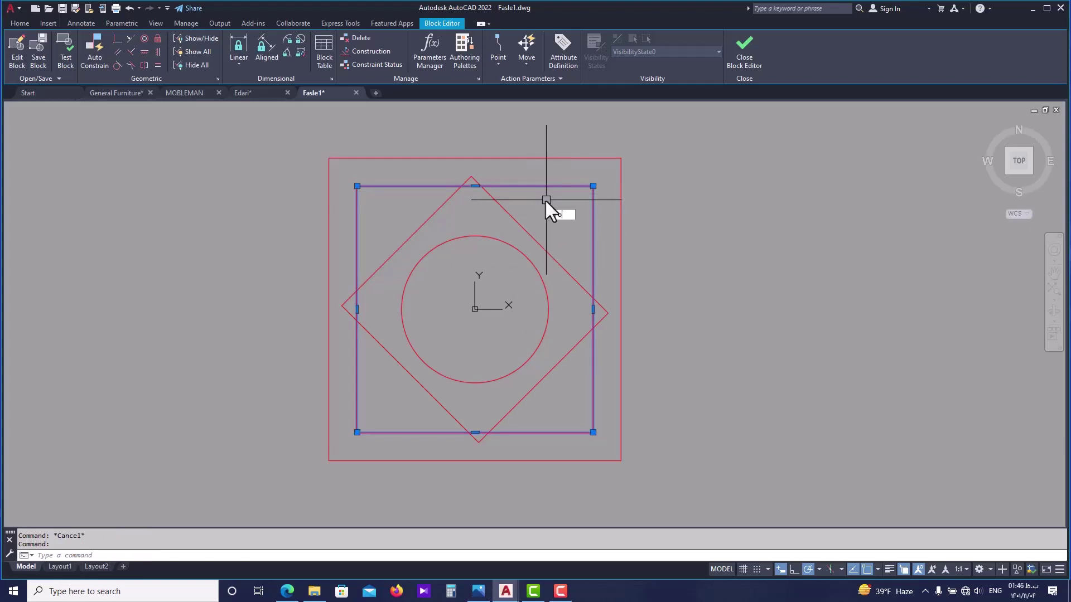
key(Return)
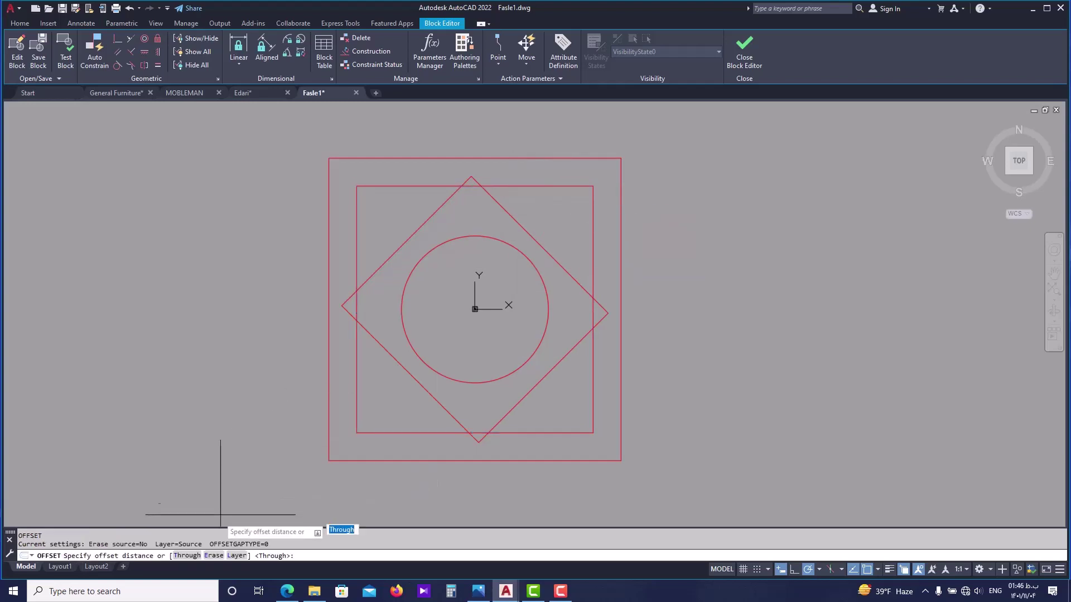
click(187, 556)
click(455, 187)
click(512, 195)
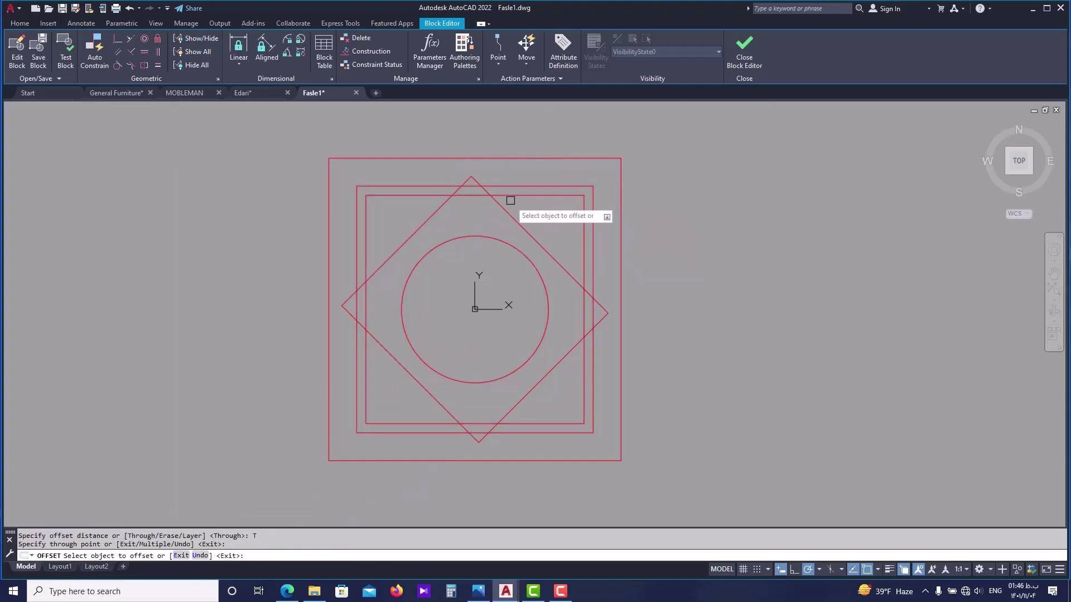
- Offset the circle inward through picked points to add two smaller concentric circles, then end the Offset command
click(511, 250)
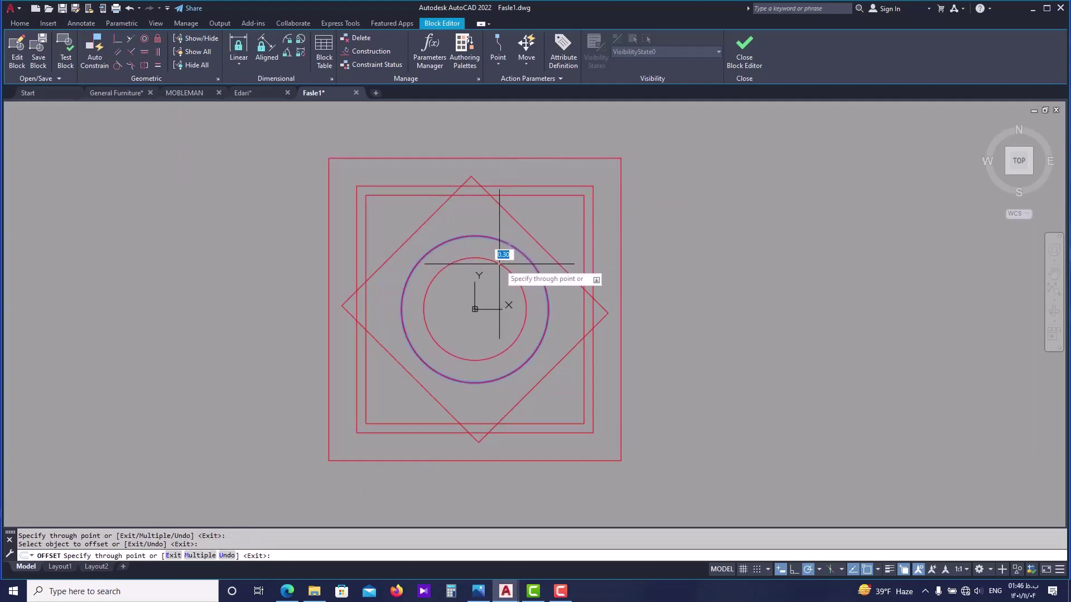
click(499, 257)
scroll(497, 263, up, 2)
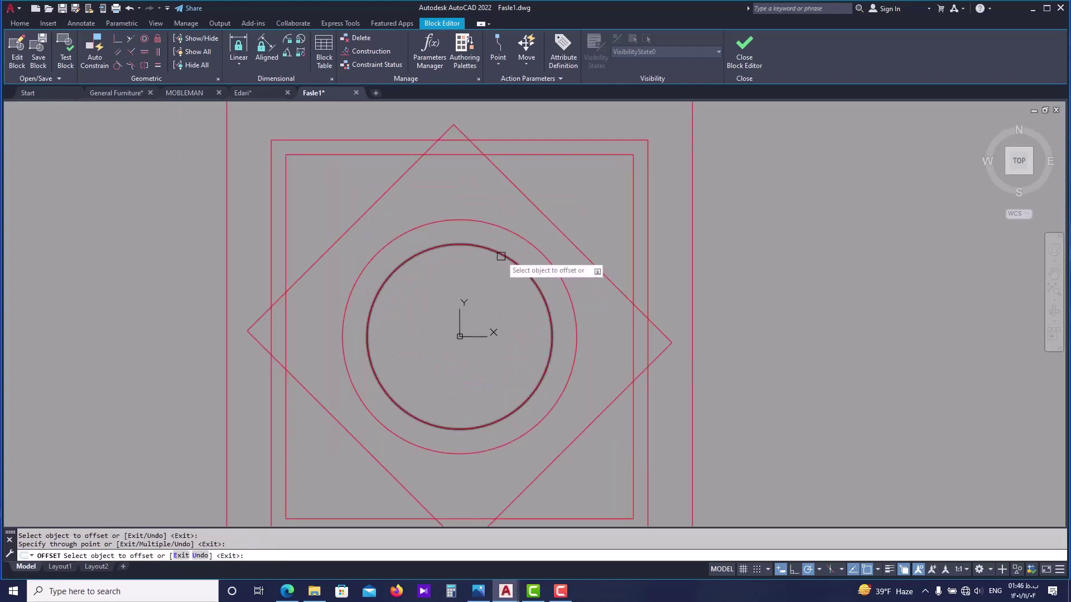
scroll(499, 260, down, 4)
scroll(490, 262, up, 2)
click(495, 242)
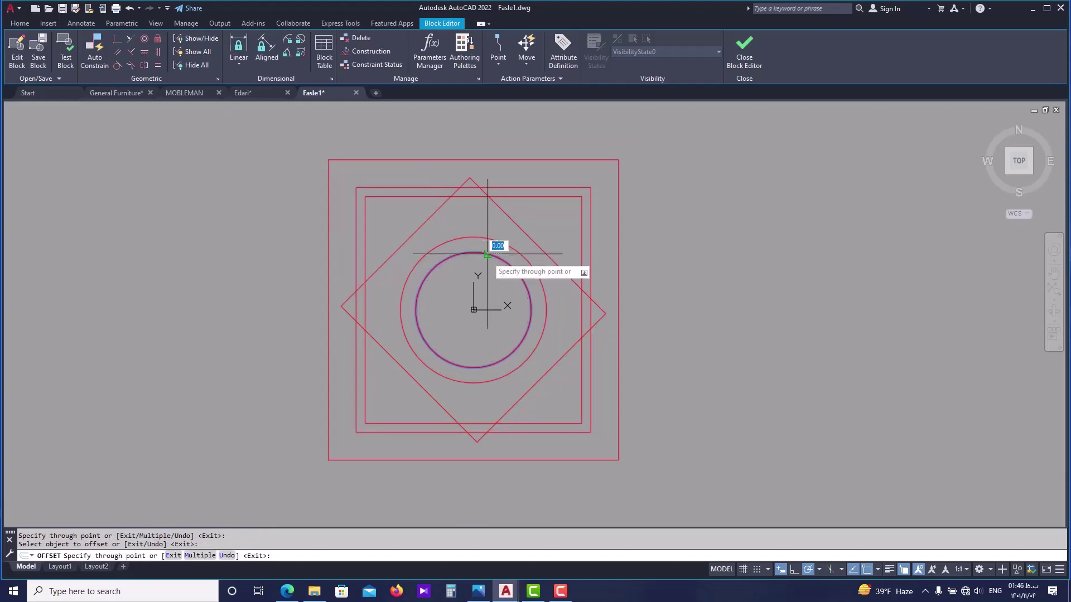
click(480, 281)
scroll(505, 273, down, 2)
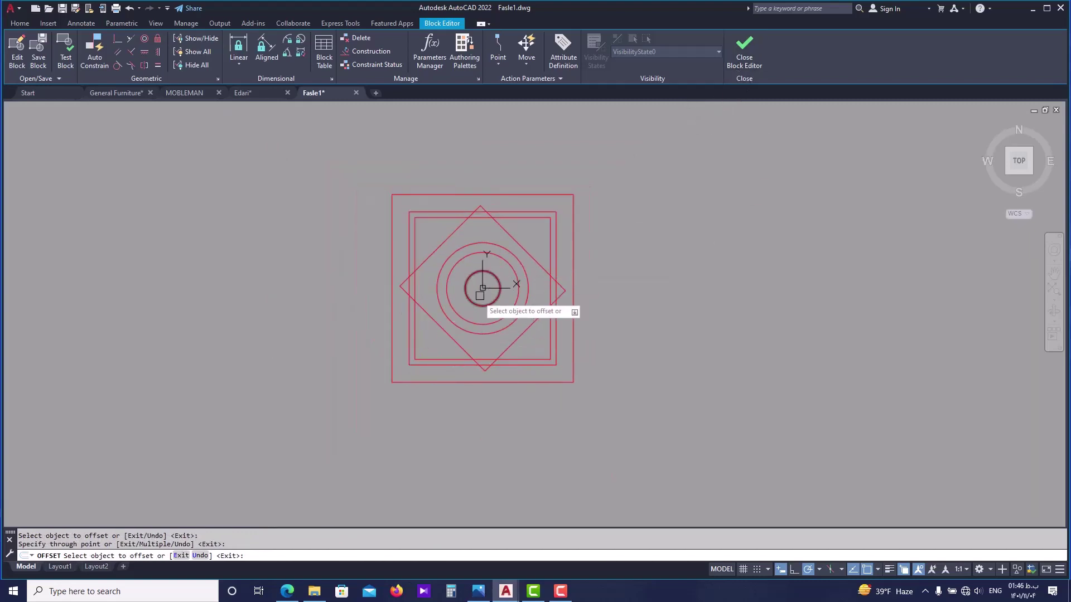
key(Escape)
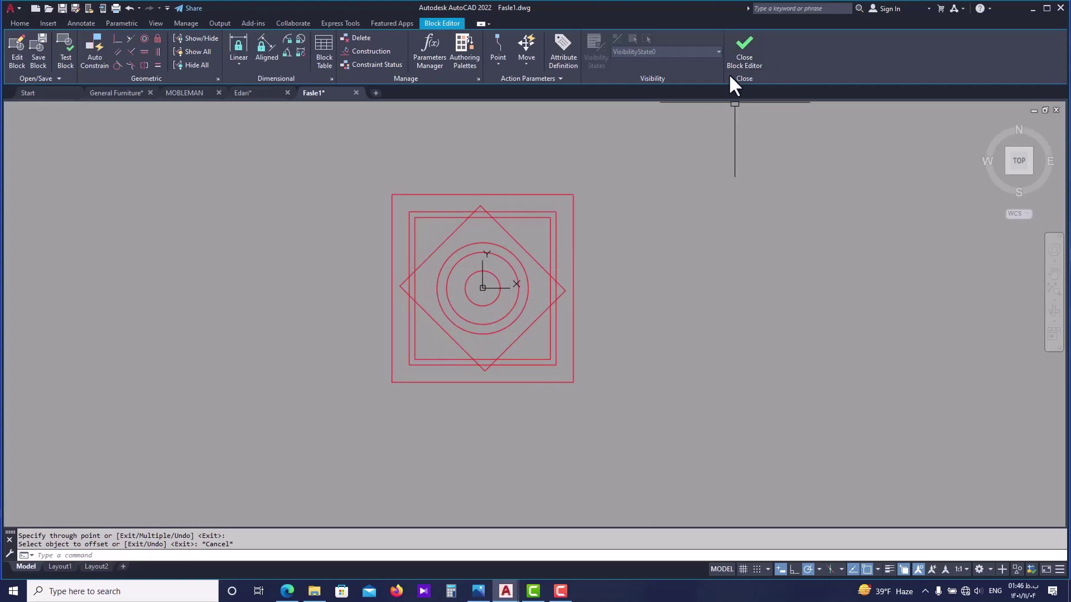
- Close the Block Editor and save the changes to the Draw block
click(743, 62)
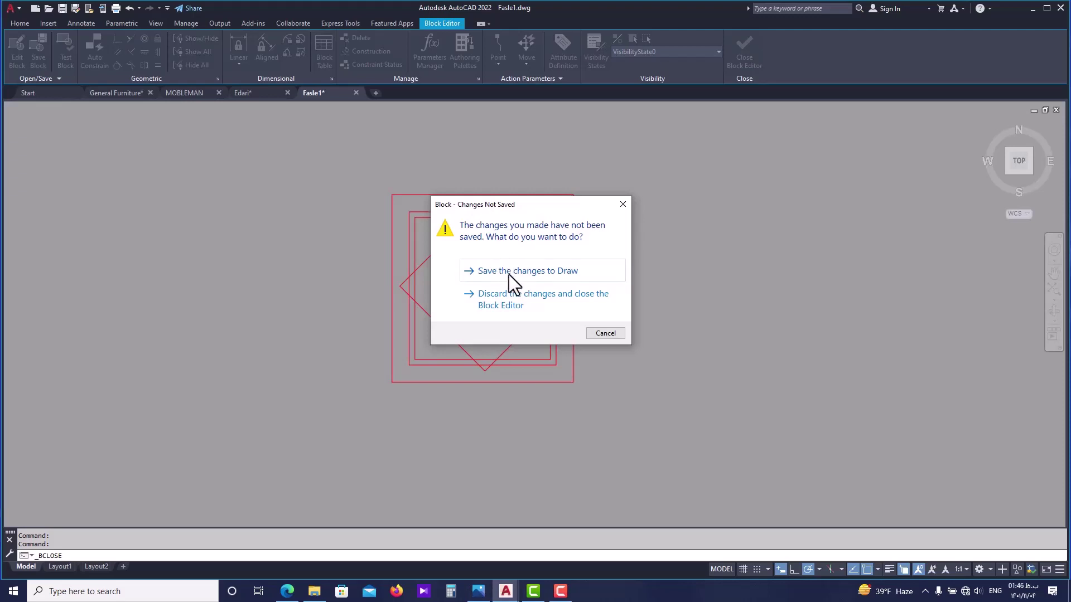
click(535, 276)
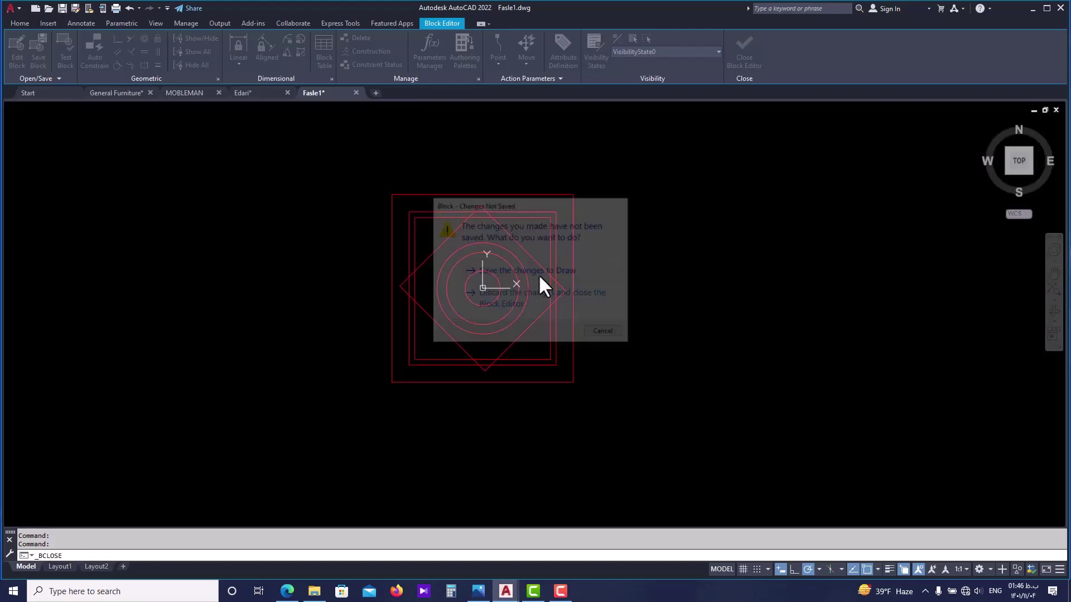
mouse_move(460, 268)
middle_down()
mouse_move(428, 258)
mouse_move(461, 259)
mouse_move(402, 222)
middle_up()
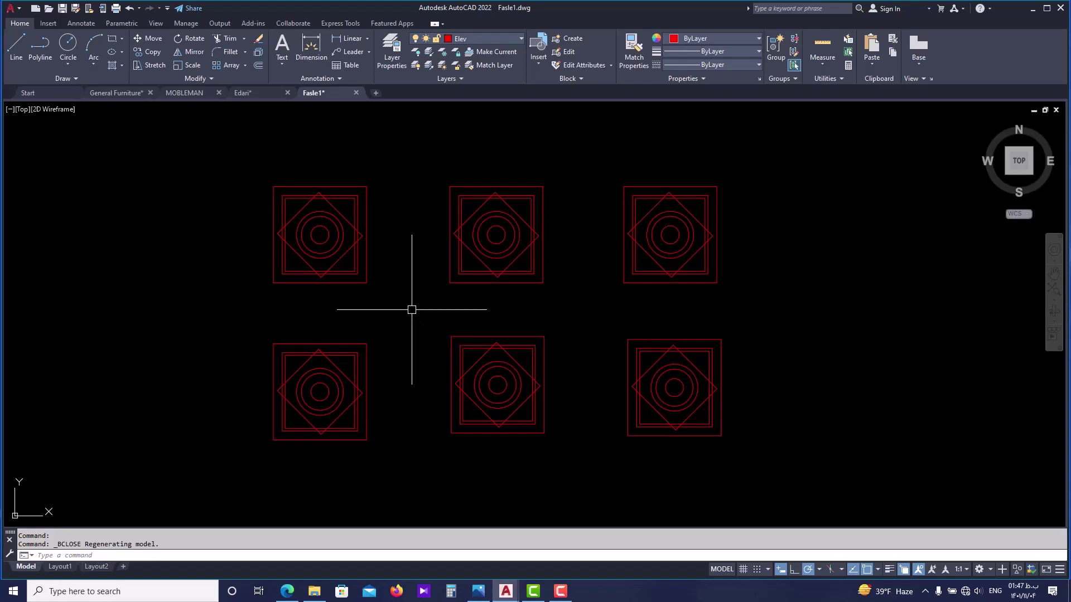
- Explode the first Draw block instance in the upper row into separate objects
scroll(331, 256, up, 2)
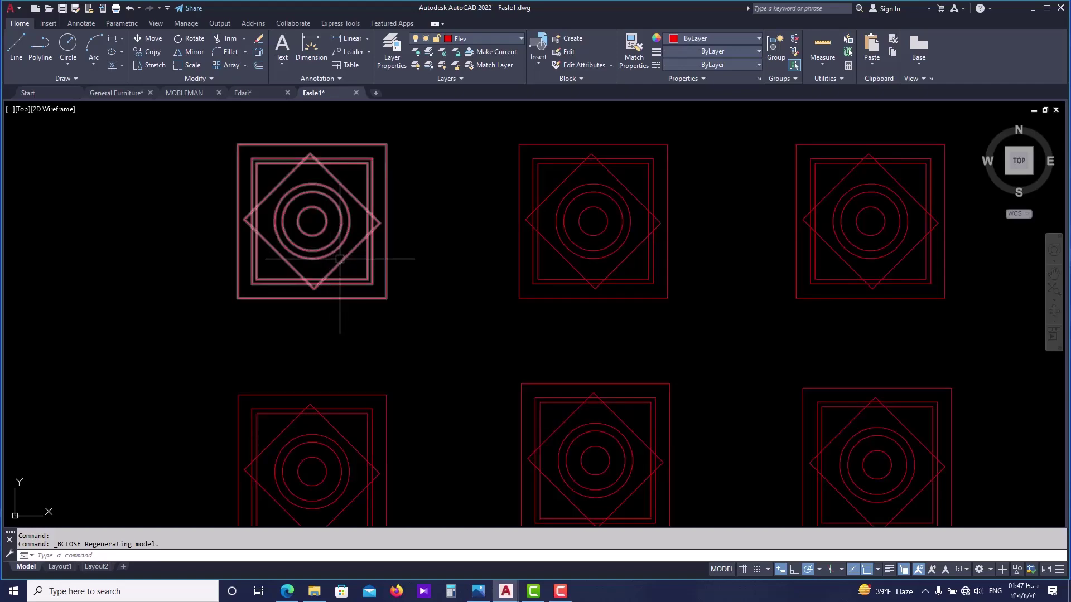
mouse_move(340, 259)
middle_down()
mouse_move(359, 287)
mouse_move(368, 273)
middle_up()
key(Escape)
click(395, 277)
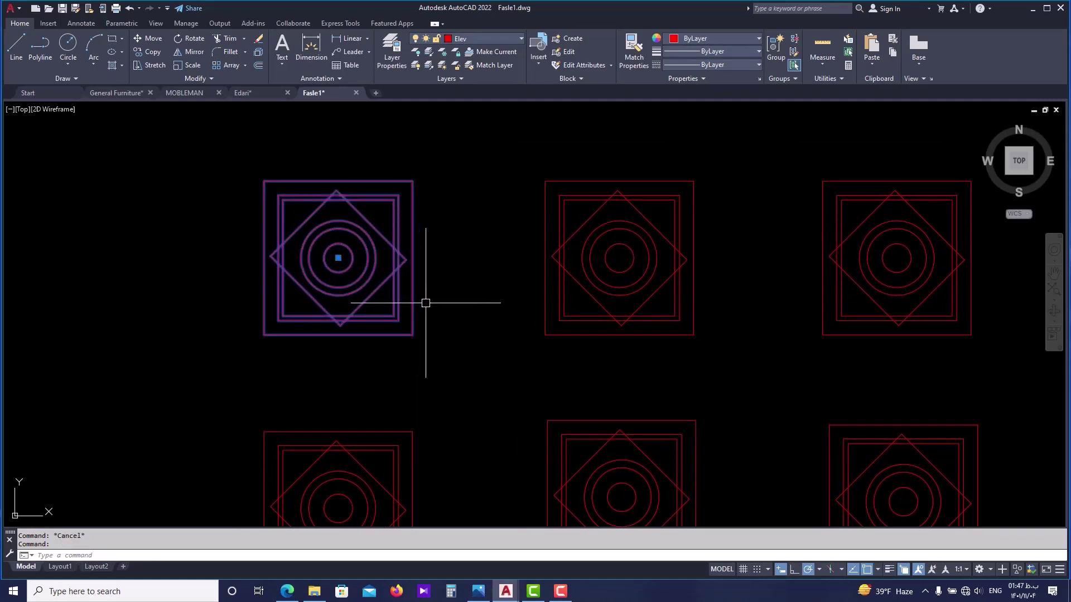
text(x)
key(Return)
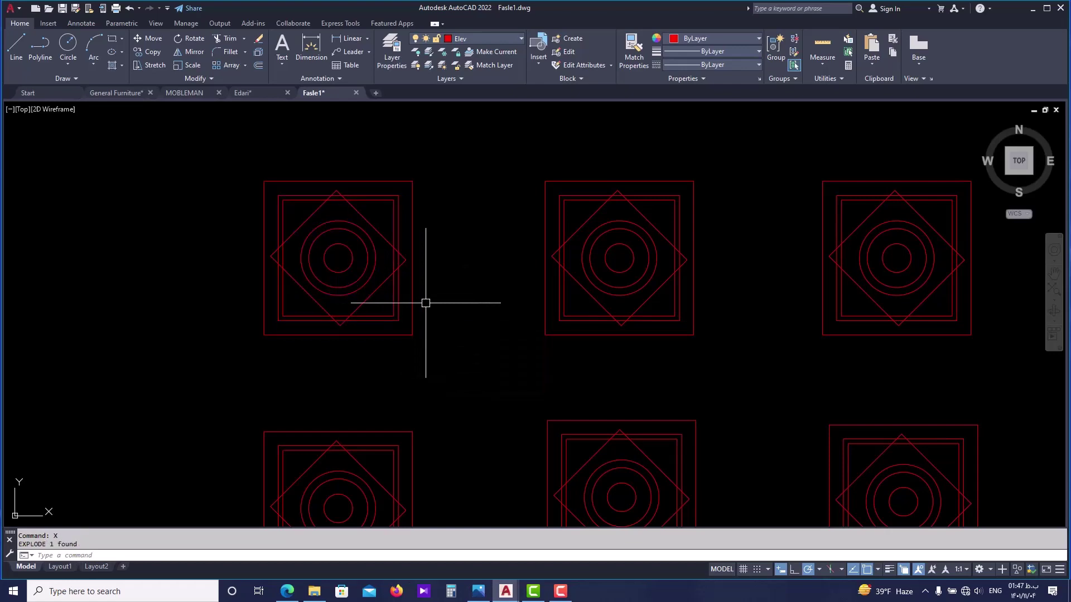
- Select circles in the exploded figure one at a time to check that they are independent objects
click(378, 279)
key(Escape)
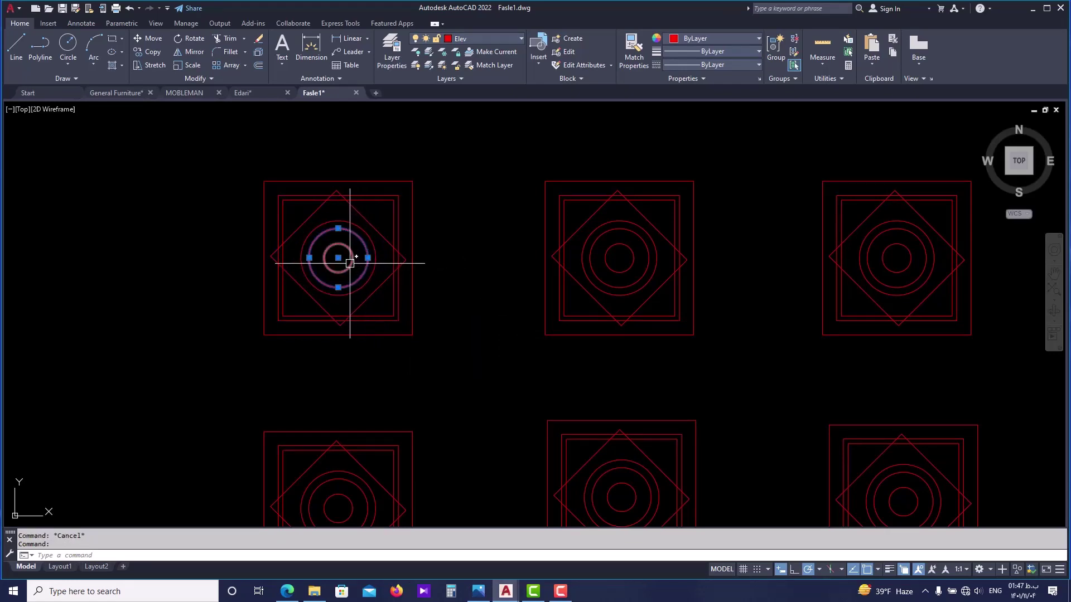
click(348, 258)
key(Escape)
click(337, 221)
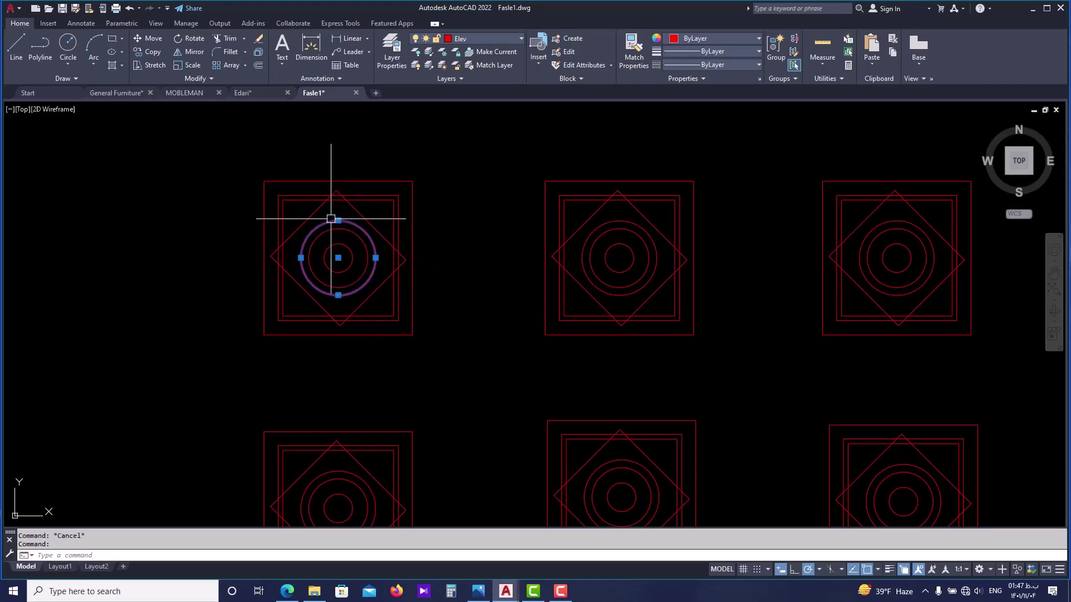
- Try stretching the exploded figure's rotated square by its edge grips, undoing the first stretch and cancelling the second
click(313, 214)
click(306, 220)
click(273, 200)
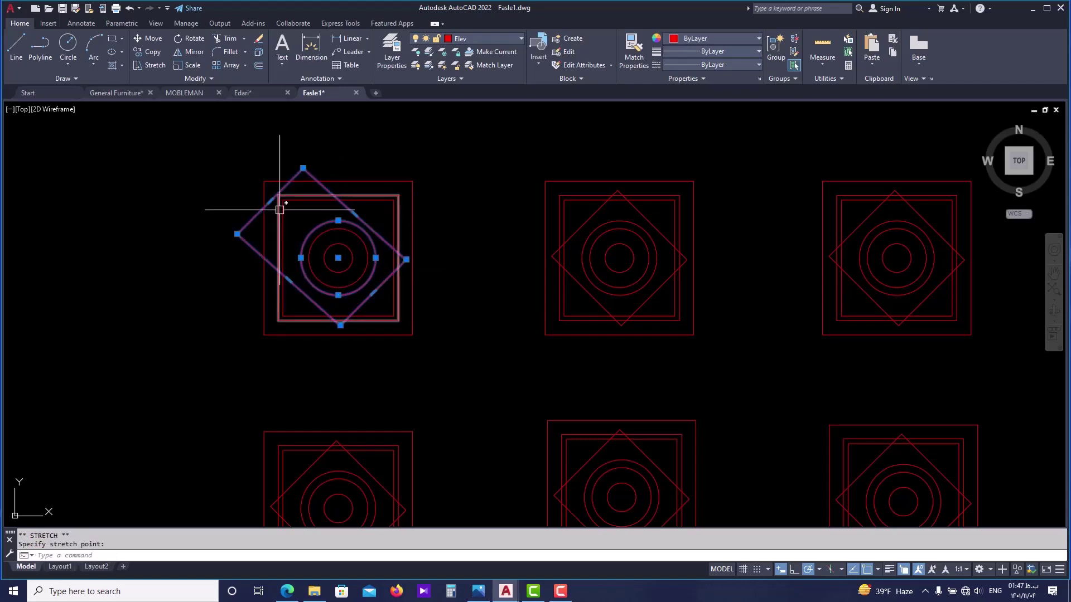
key(Escape)
key(ctrl+z)
click(366, 219)
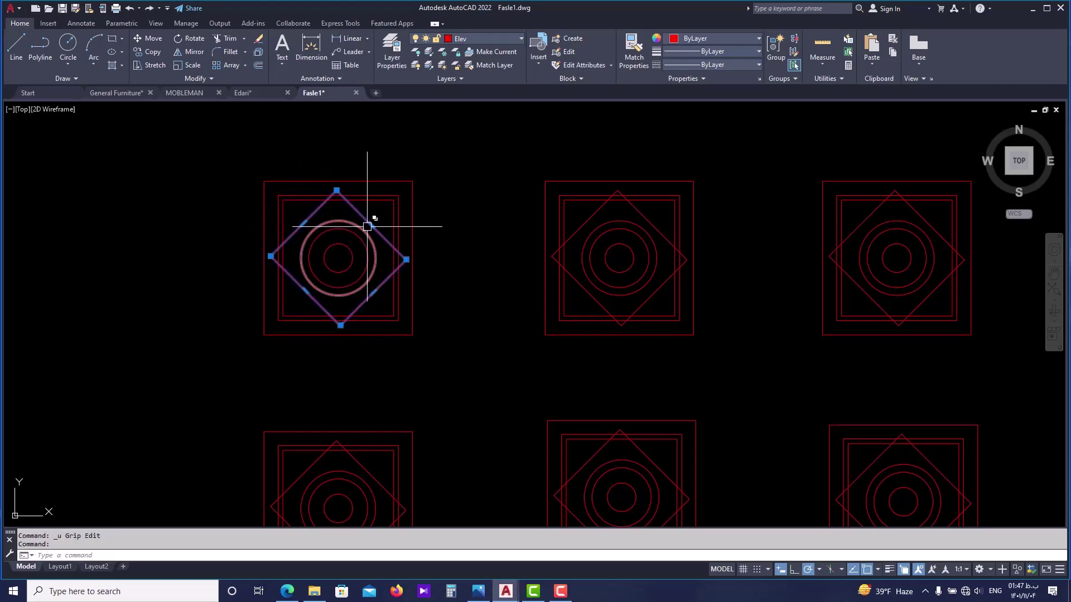
click(371, 225)
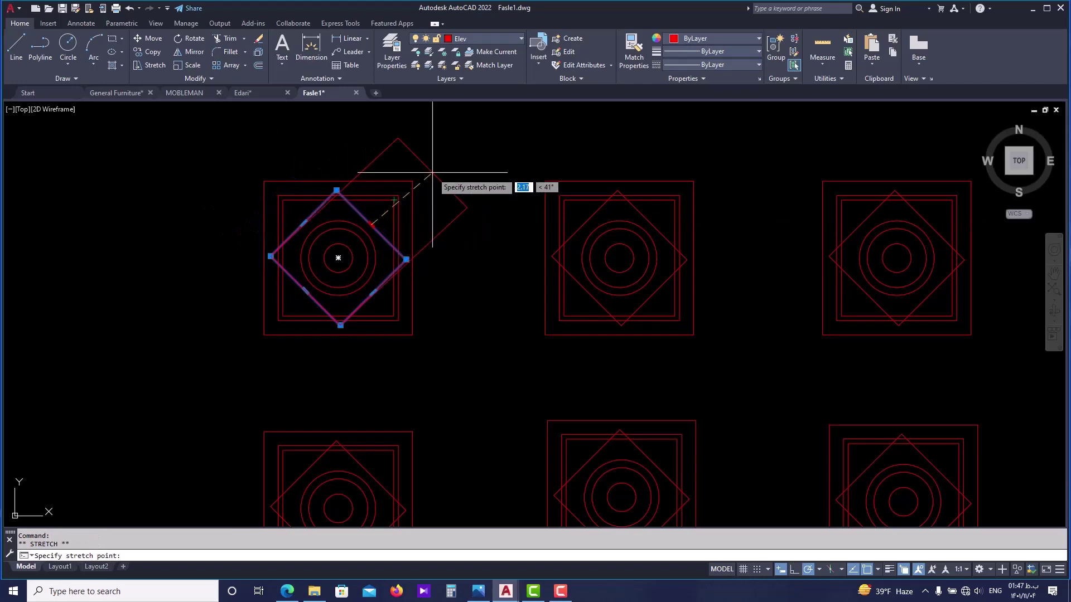
key(Escape)
key(Escape)
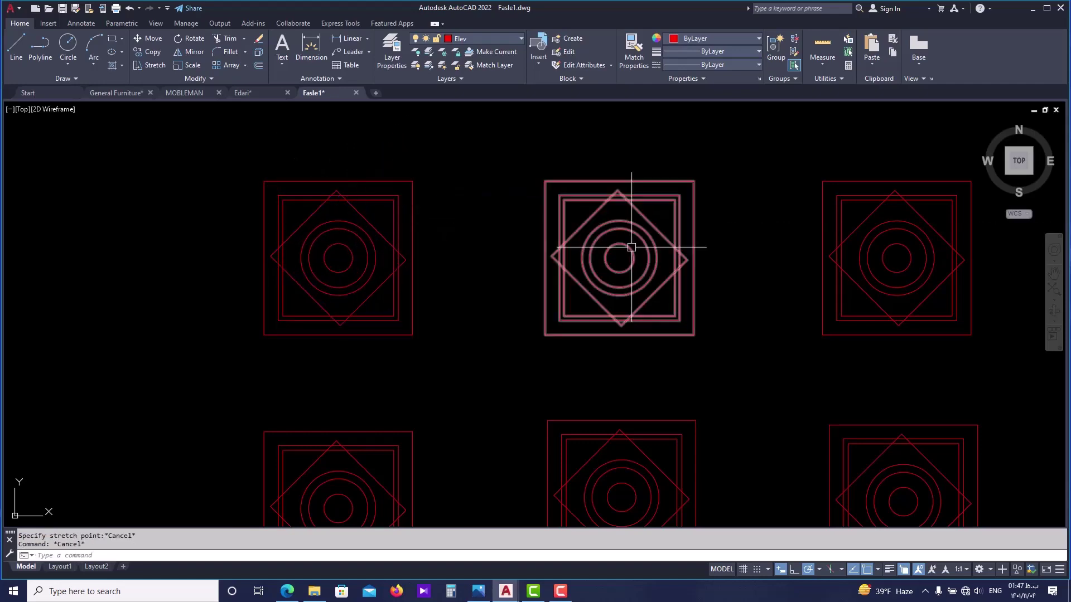
- Select the four Draw instances in the second and third columns to check that each is still one block
scroll(600, 231, down, 2)
click(654, 268)
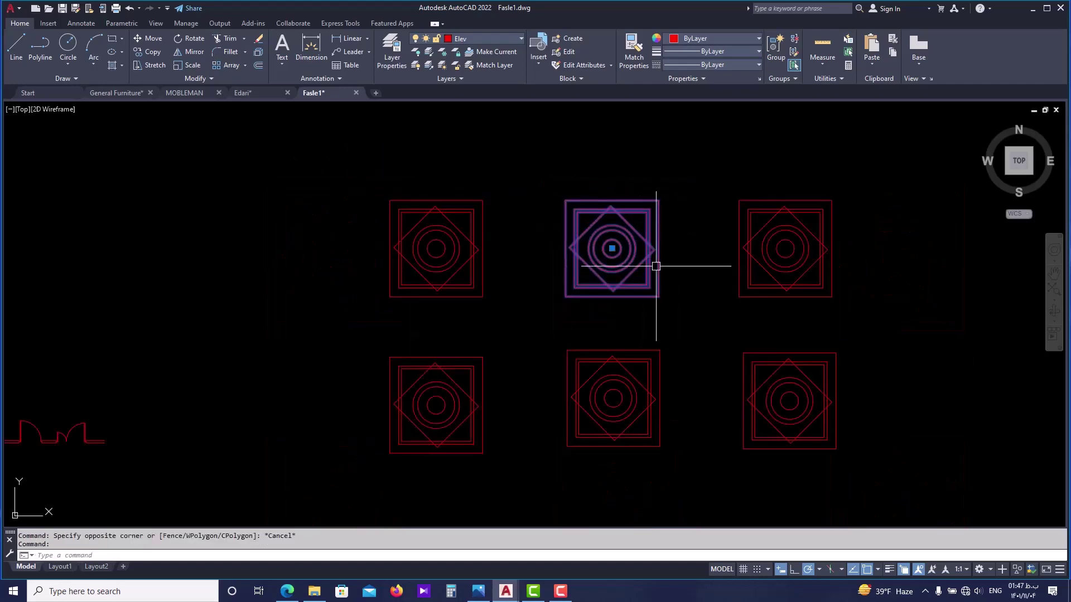
click(743, 267)
click(761, 371)
click(652, 375)
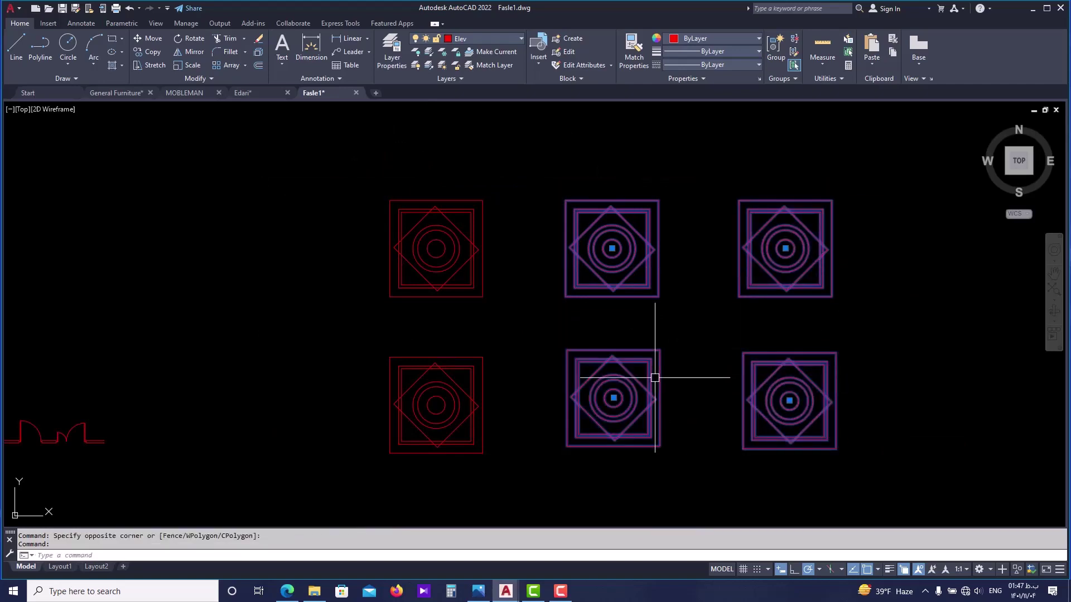
key(Escape)
scroll(453, 261, up, 2)
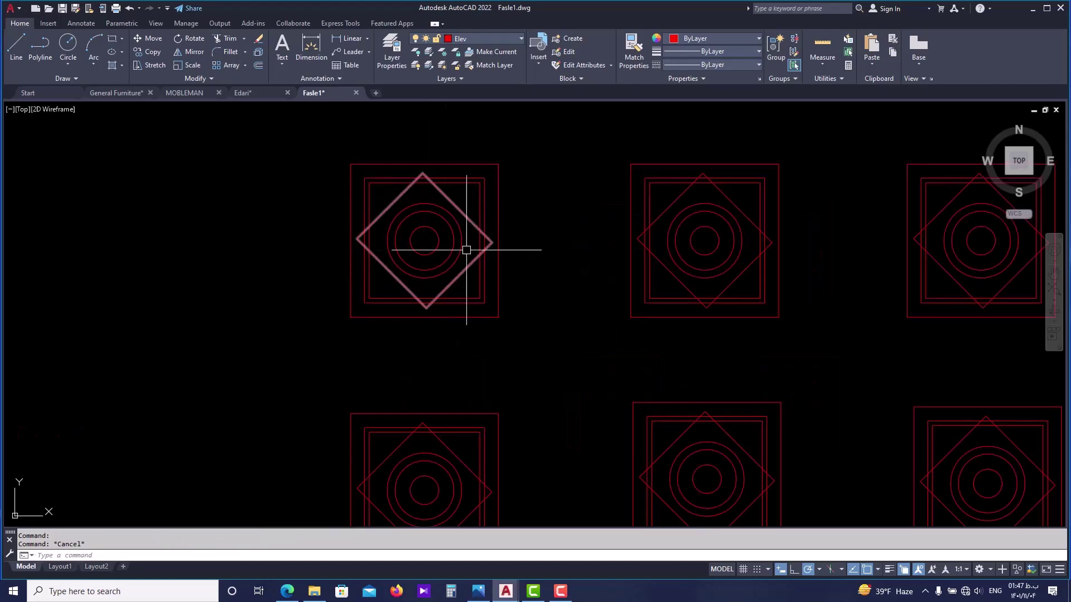
scroll(478, 232, down, 4)
scroll(520, 262, up, 2)
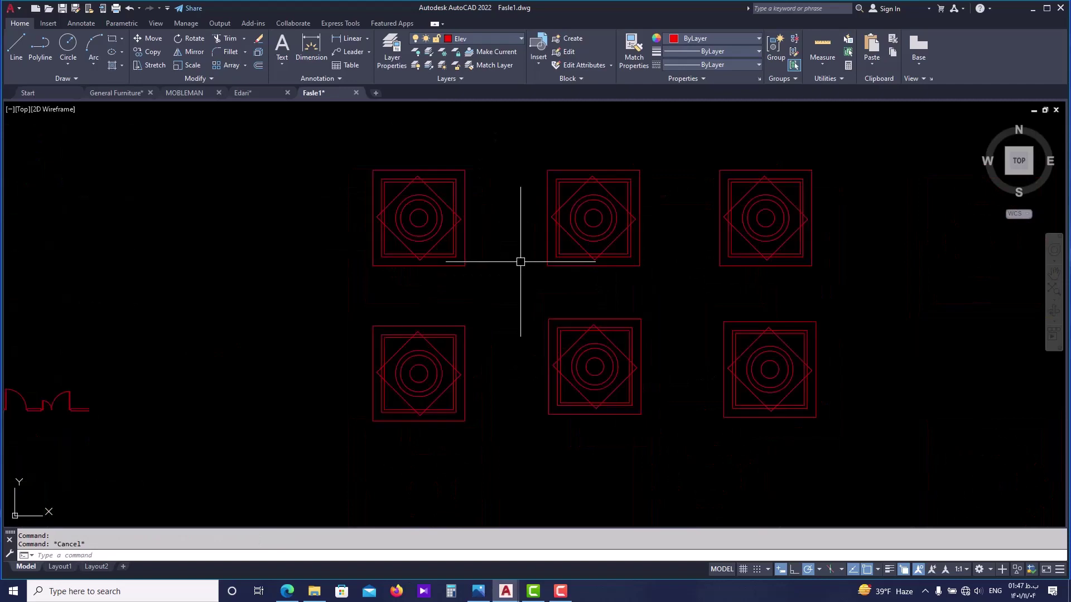
middle_drag(520, 262, 473, 288)
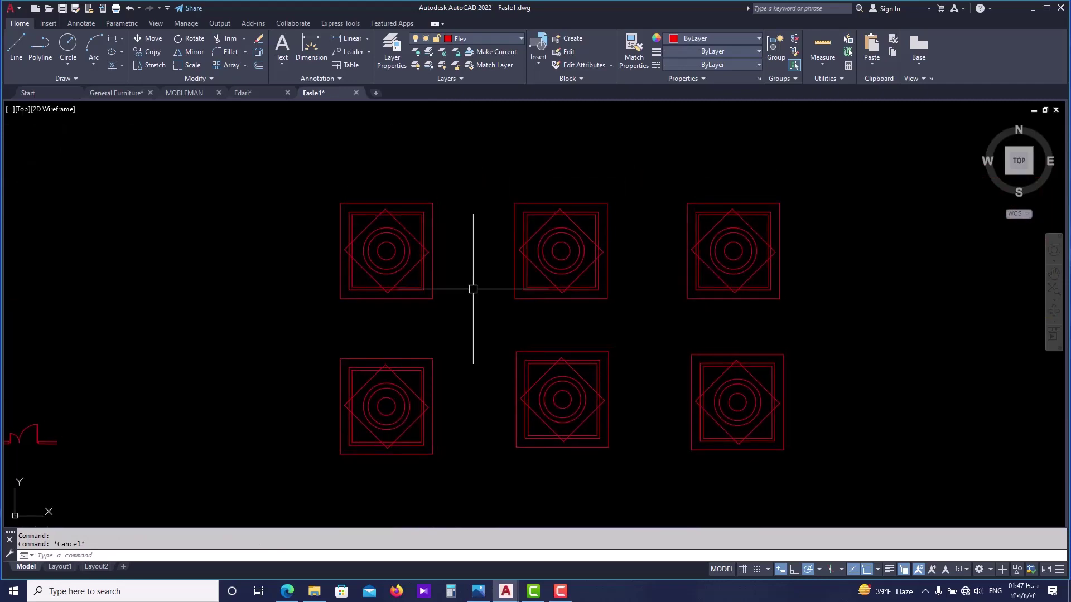
scroll(473, 289, down, 4)
scroll(505, 323, up, 4)
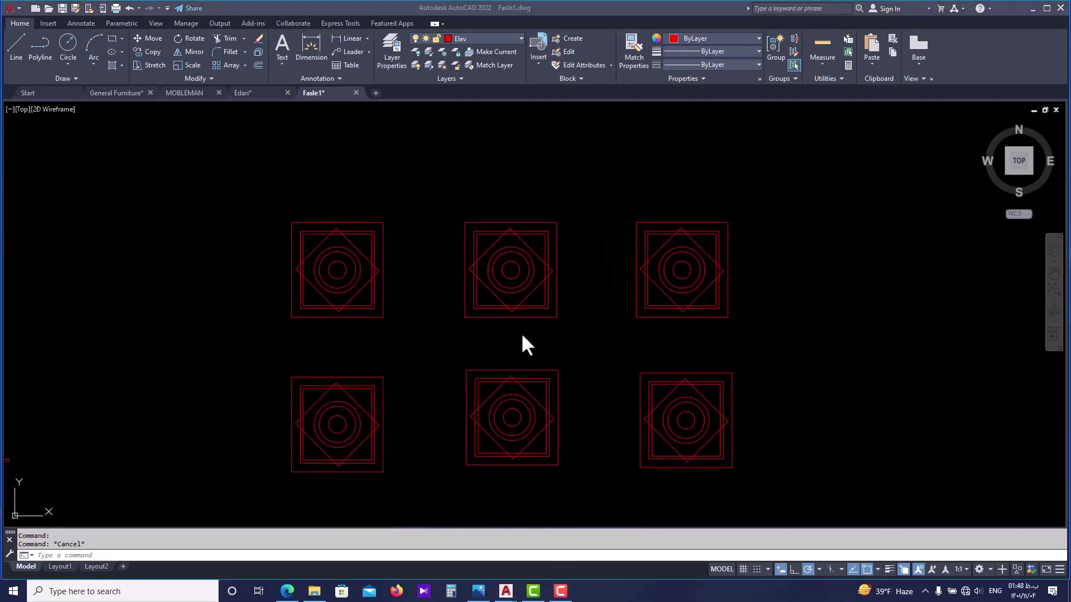
middle_drag(500, 330, 479, 313)
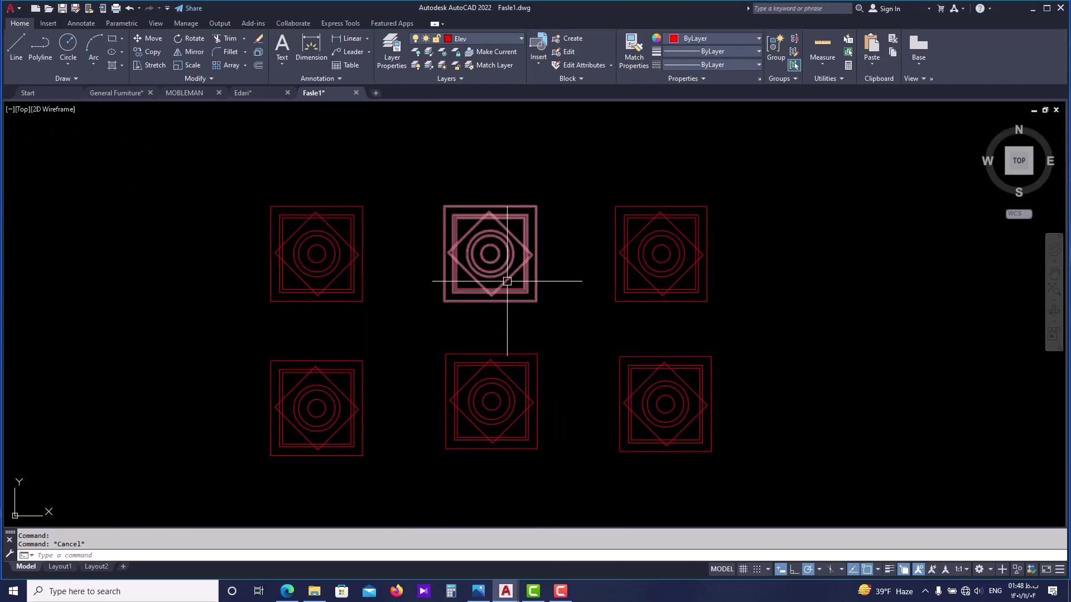
- Erase the rotated square from the Draw block's definition in the Block Editor and save the changes to Draw
double_click(507, 281)
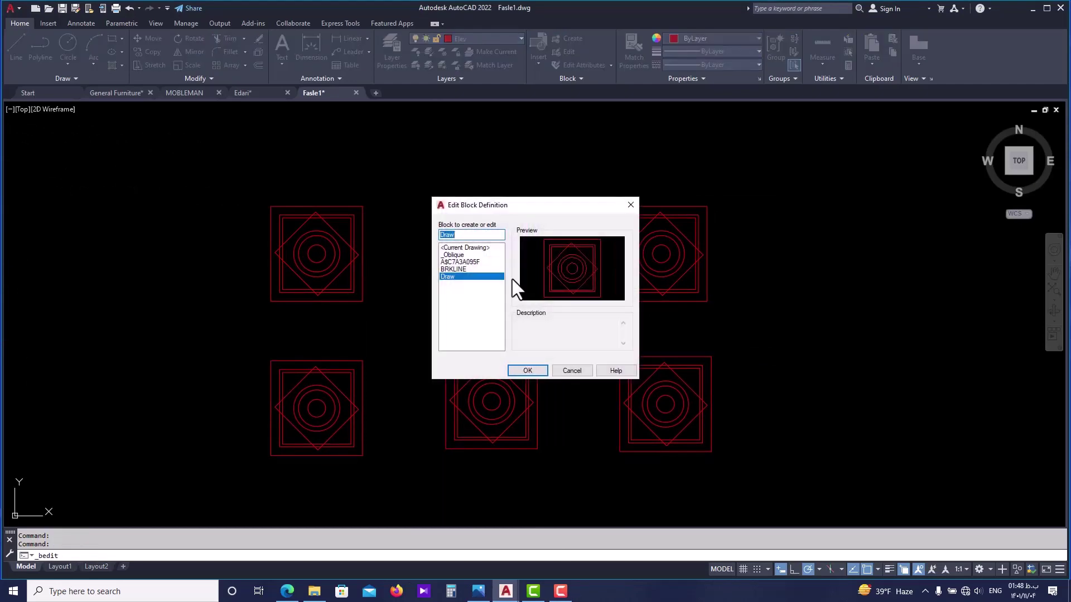
click(526, 370)
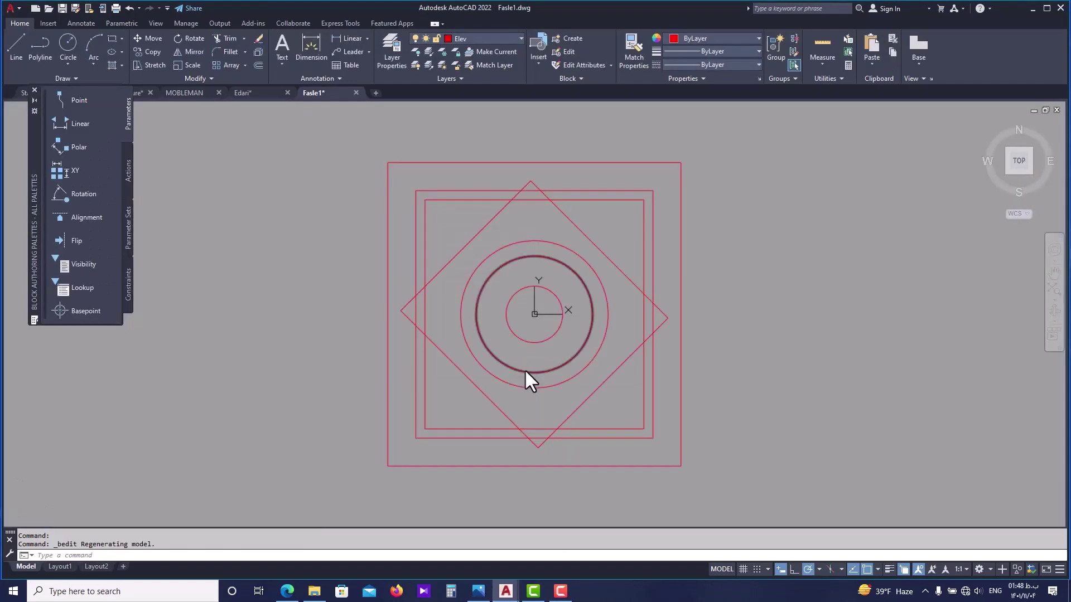
click(577, 232)
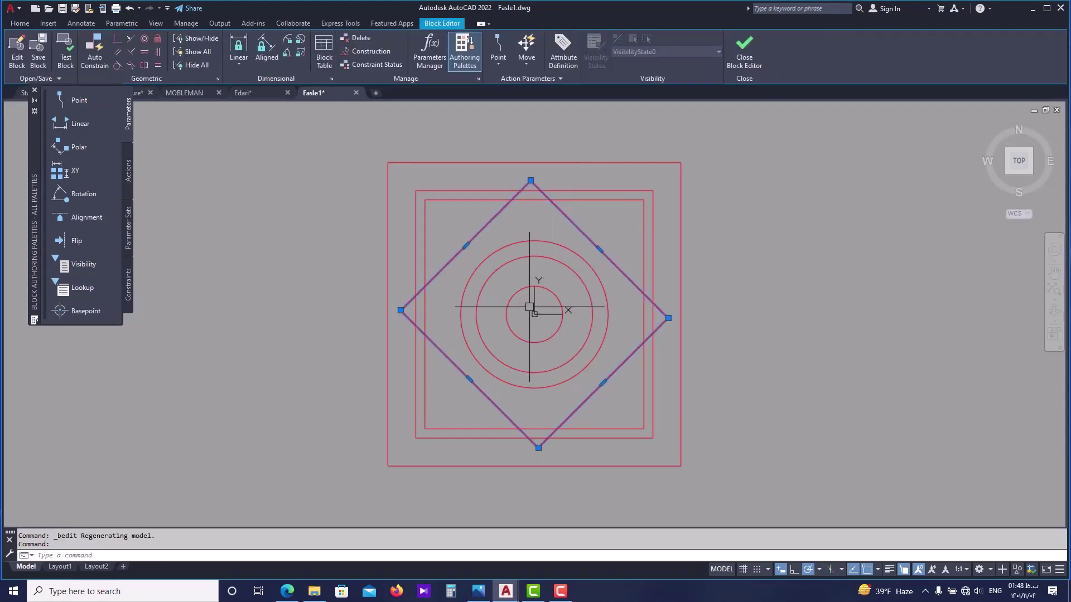
key(Return)
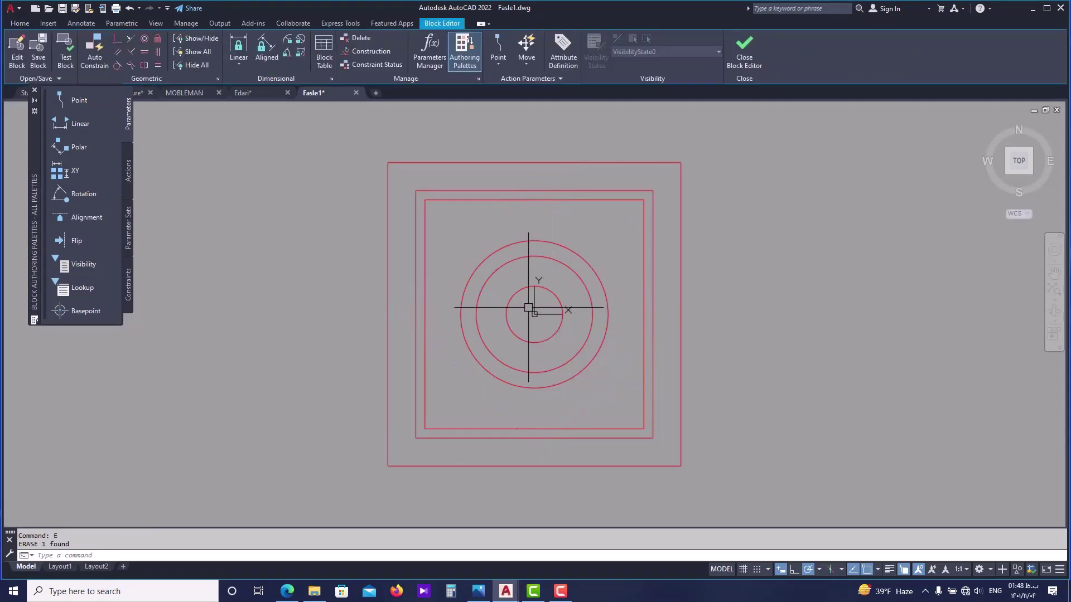
click(743, 58)
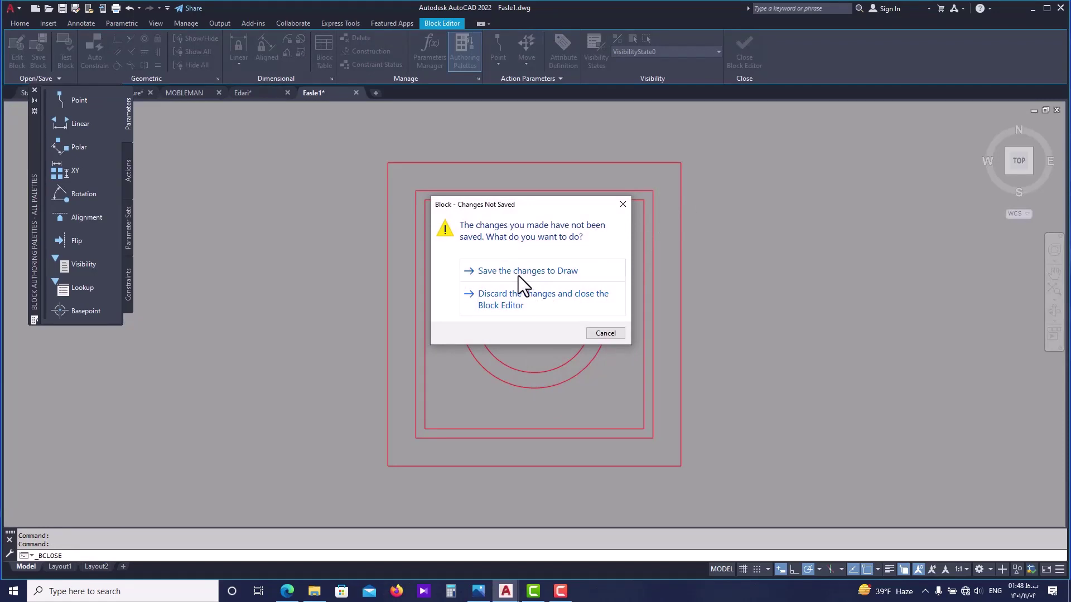
click(518, 273)
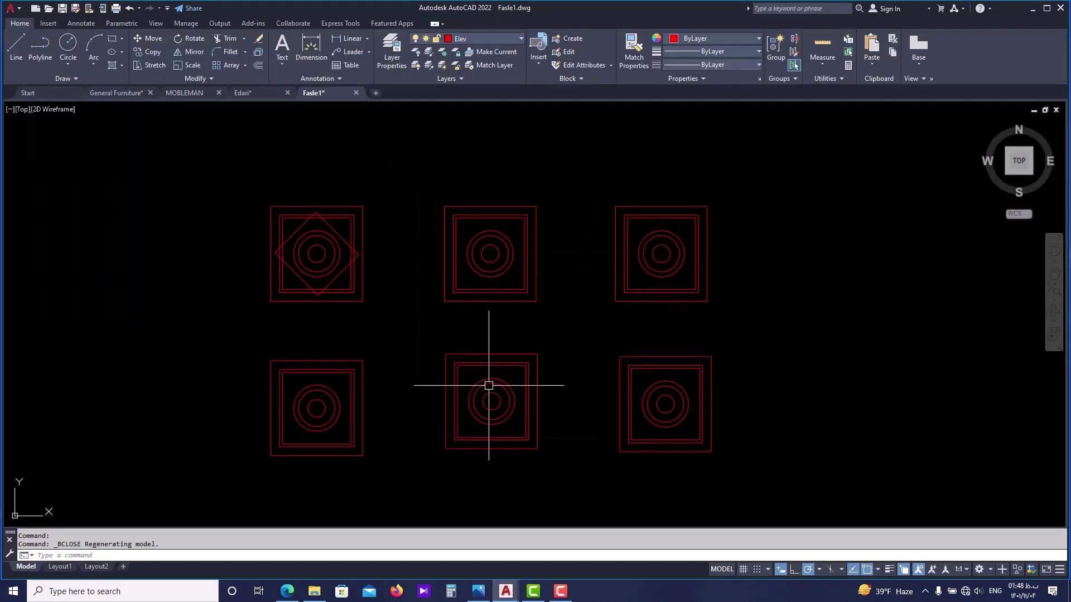
- Compare the exploded figure with the Draw block instances and look over the whole floor plan
scroll(321, 290, up, 2)
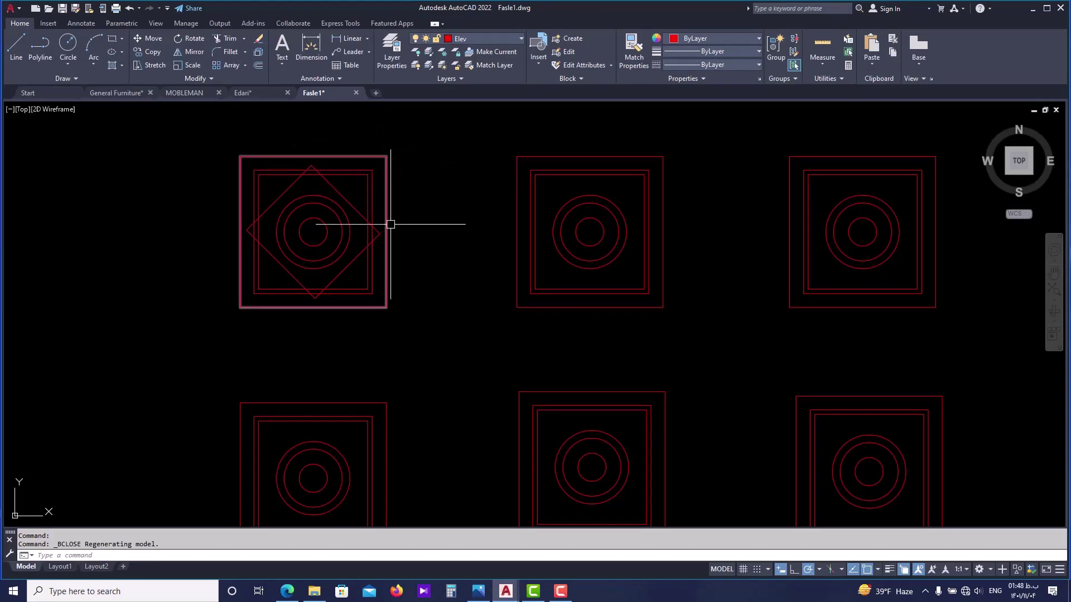
scroll(407, 227, down, 1)
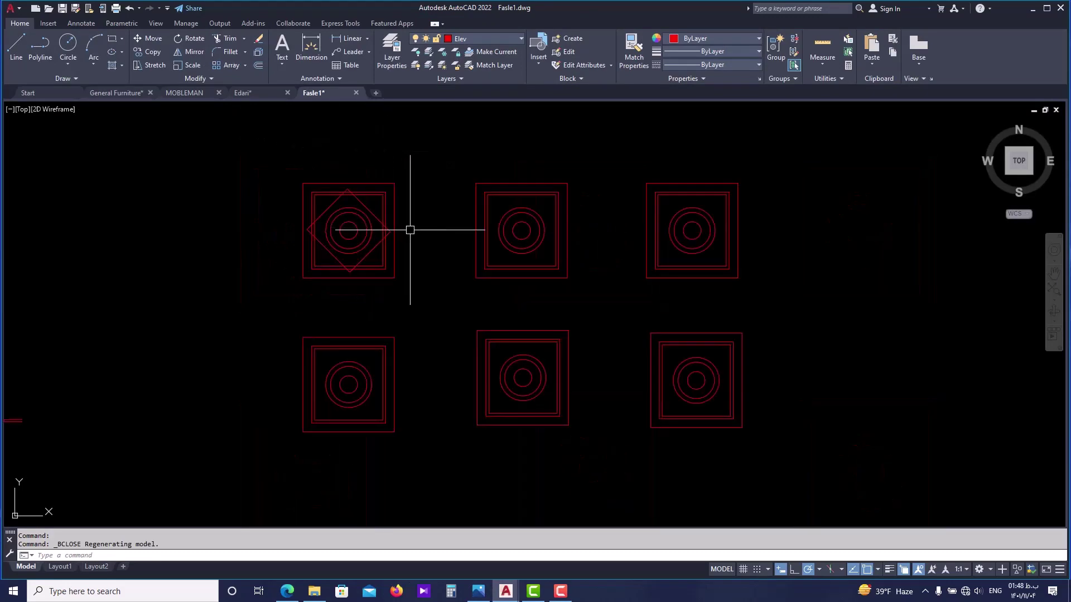
scroll(410, 229, down, 1)
middle_drag(220, 304, 451, 297)
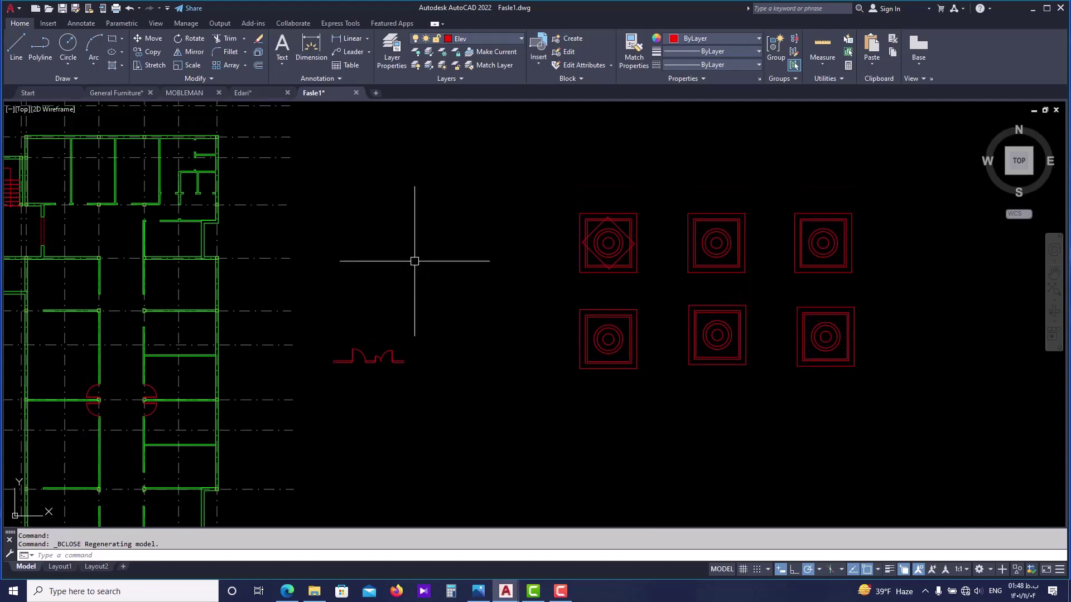
scroll(415, 261, down, 1)
mouse_move(414, 261)
middle_down()
mouse_move(464, 265)
mouse_move(499, 304)
middle_up()
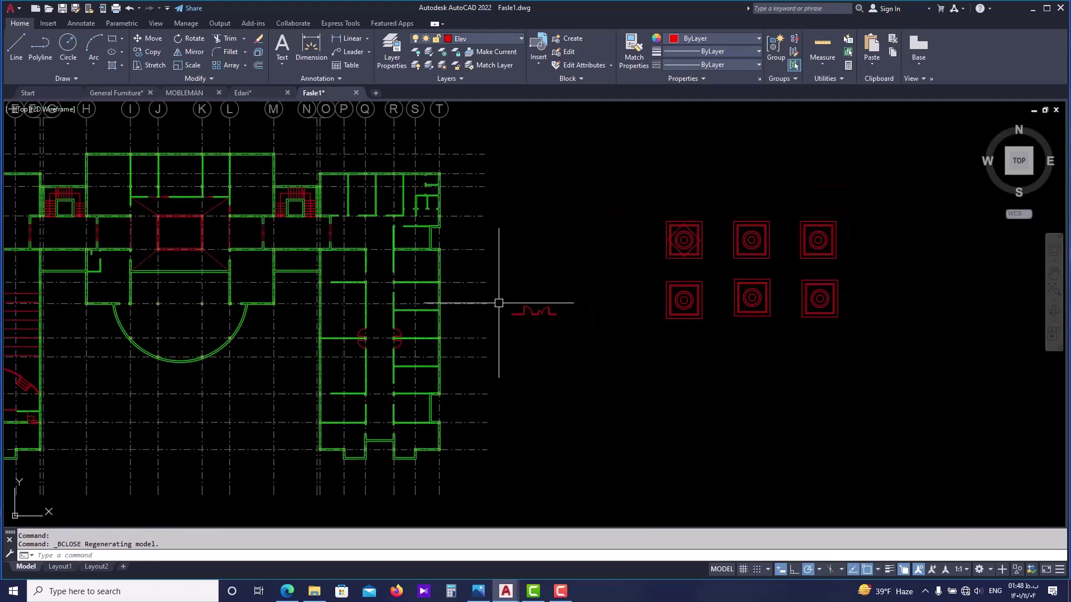
middle_drag(173, 242, 404, 233)
scroll(246, 239, up, 3)
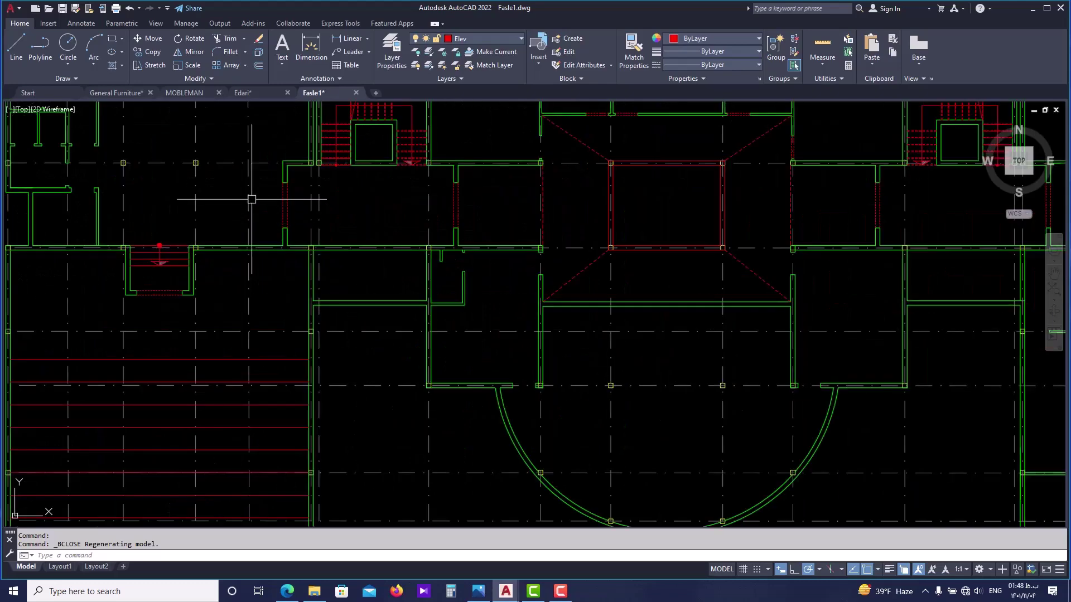
scroll(296, 201, down, 2)
middle_drag(221, 200, 289, 280)
scroll(246, 258, up, 4)
scroll(327, 189, down, 4)
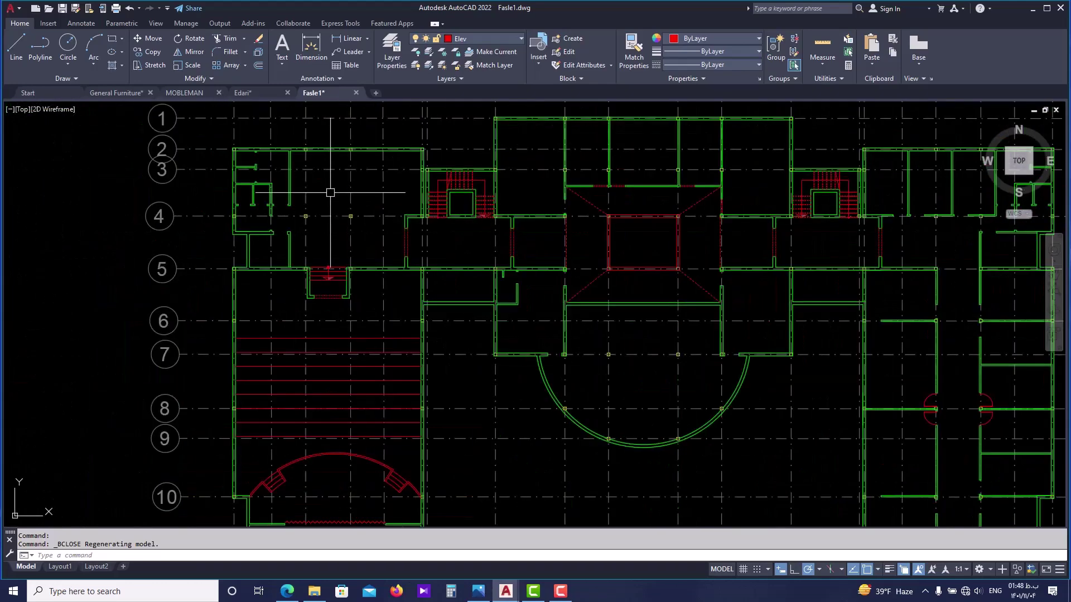
middle_drag(396, 360, 275, 313)
scroll(292, 317, down, 2)
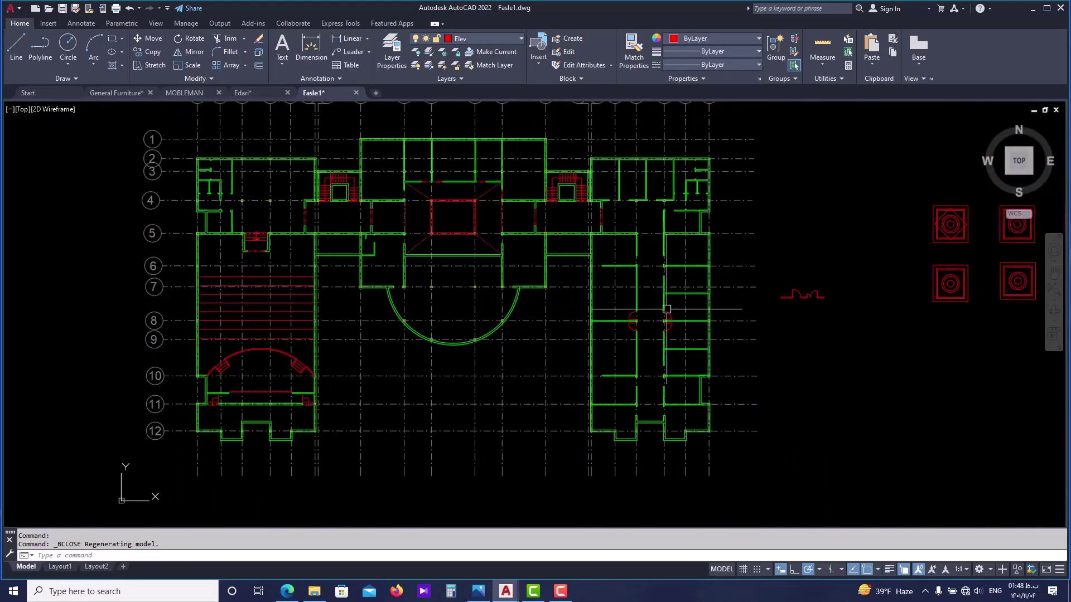
- Examine the door drawing beside the floor plan and select the large leaf's line to check for separate objects
middle_drag(772, 306, 641, 317)
scroll(667, 313, up, 8)
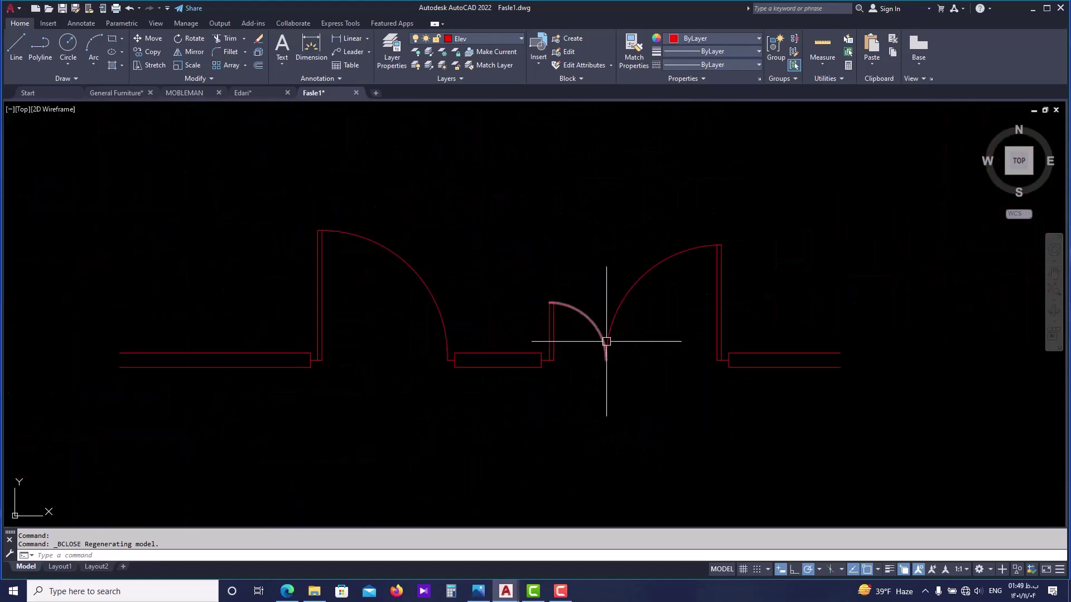
scroll(606, 341, up, 4)
middle_drag(804, 302, 781, 306)
click(796, 305)
key(Escape)
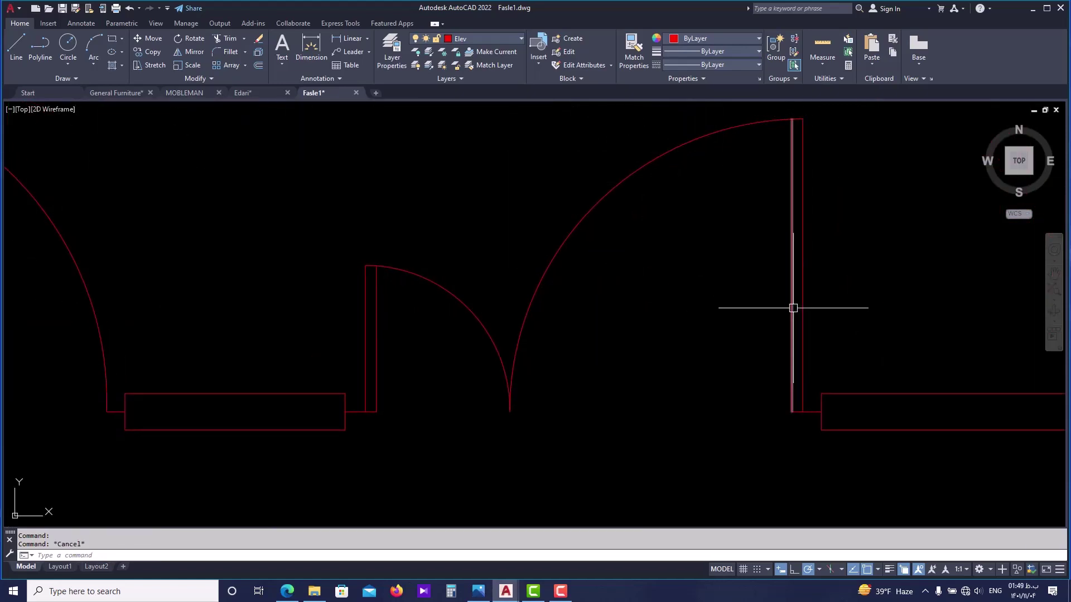
click(793, 308)
click(652, 162)
key(Escape)
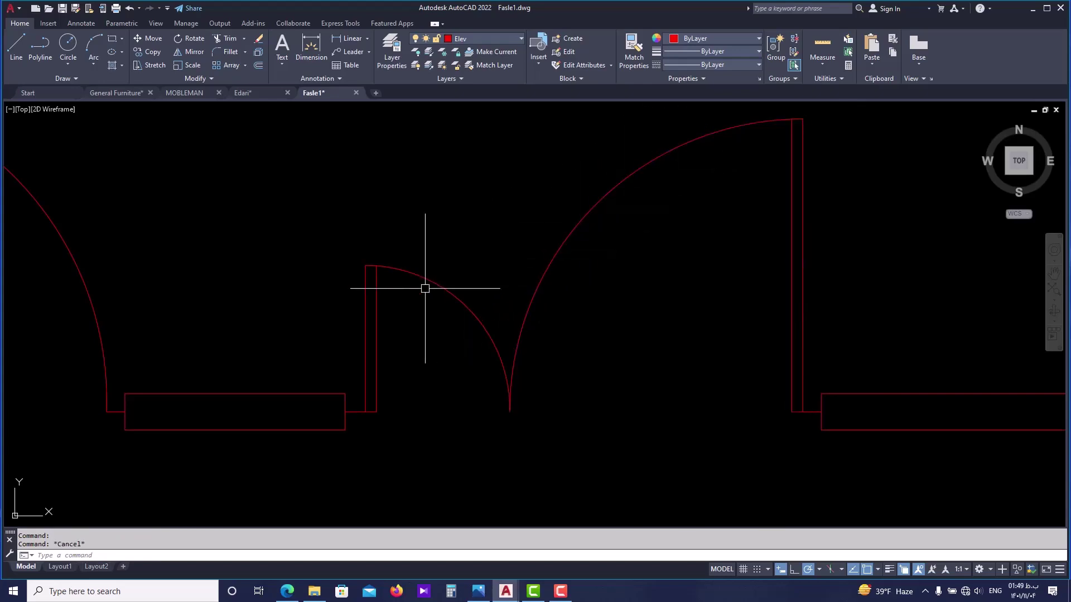
- Select the small door leaf's lines and its jamb line to check that they are separate objects
click(368, 314)
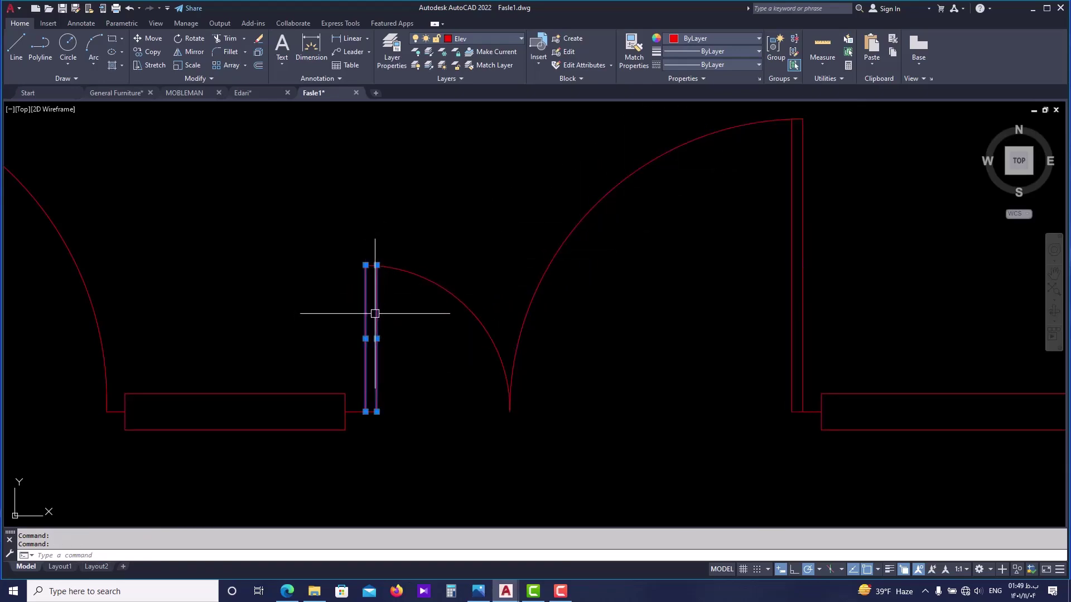
key(Escape)
scroll(359, 412, up, 4)
click(357, 412)
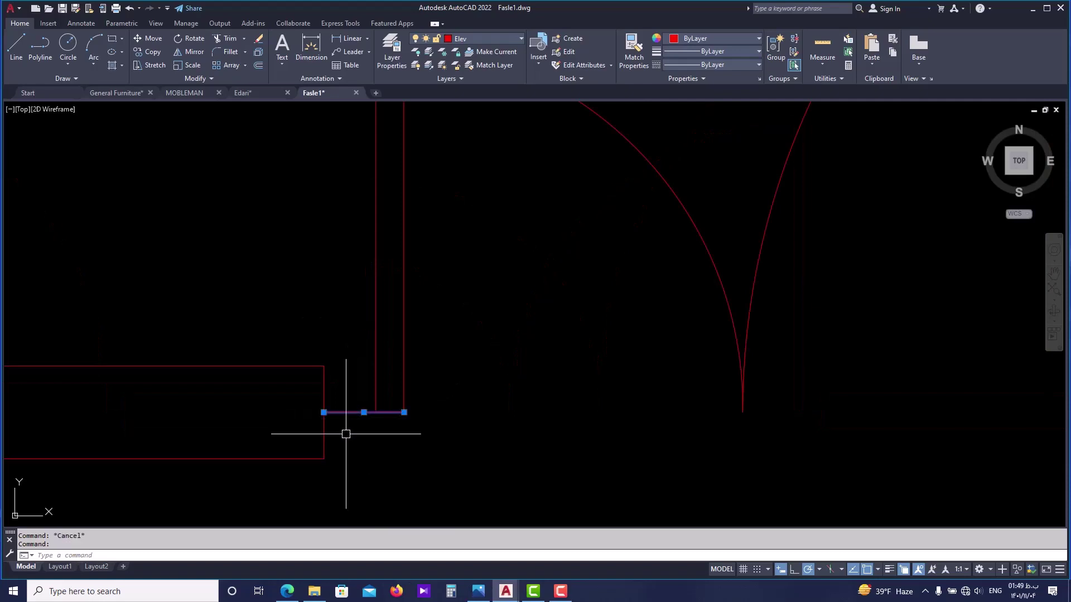
key(Escape)
scroll(348, 421, down, 4)
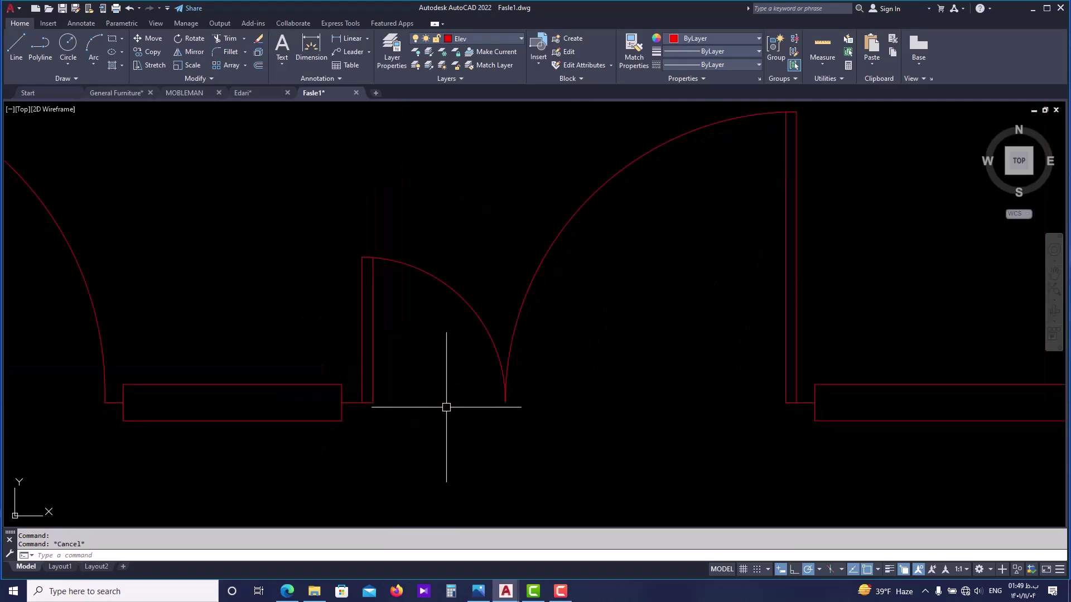
- Window-select part of the double door beside the floor plan to check which of its separate lines are caught, then clear the selection
scroll(391, 398, down, 4)
click(449, 387)
key(Escape)
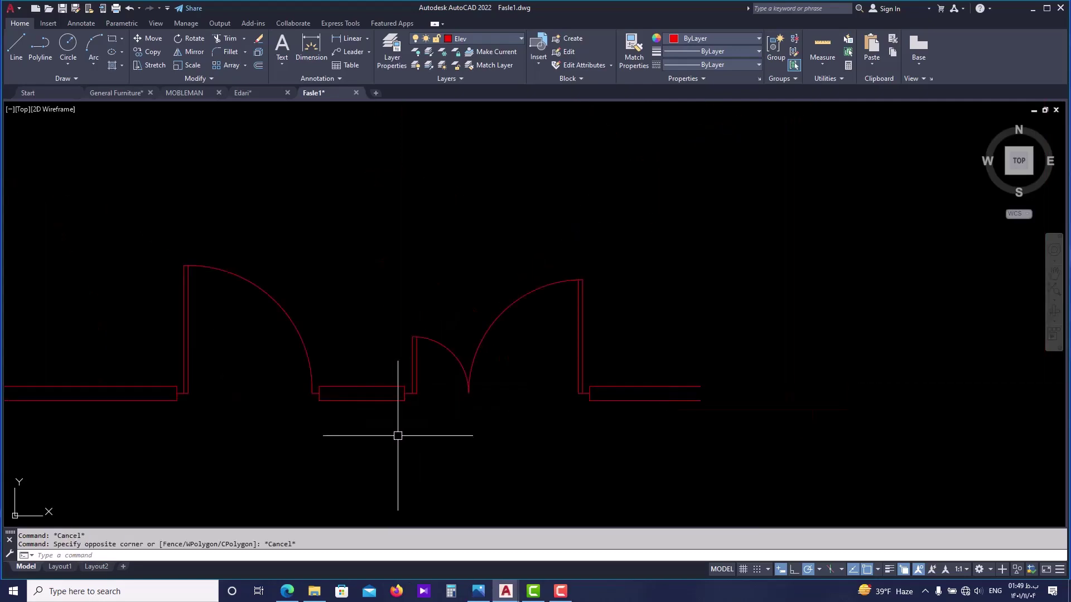
click(399, 428)
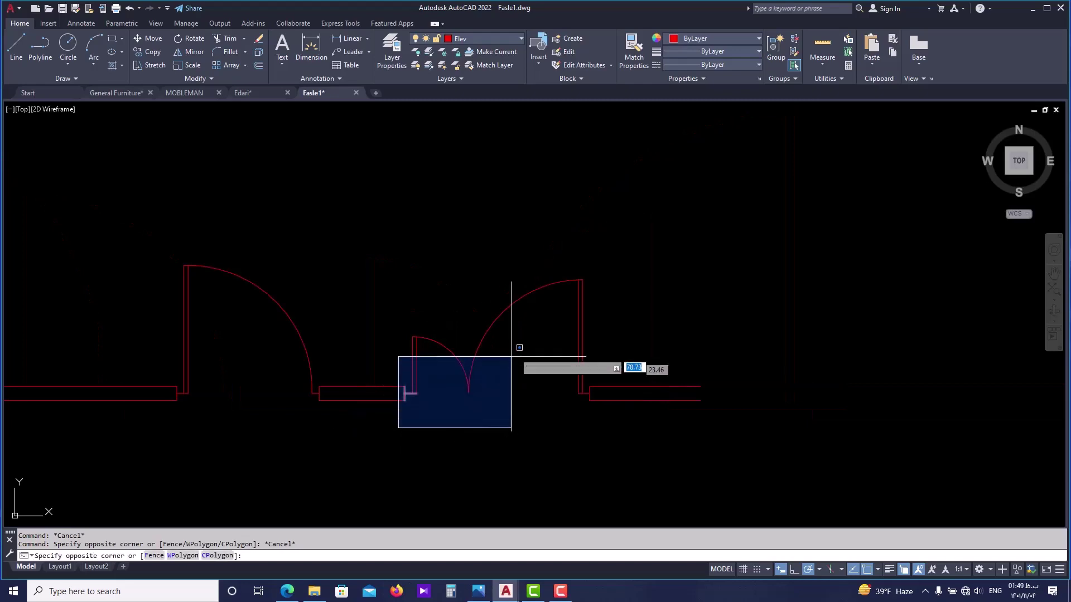
click(602, 279)
key(Escape)
scroll(589, 385, up, 2)
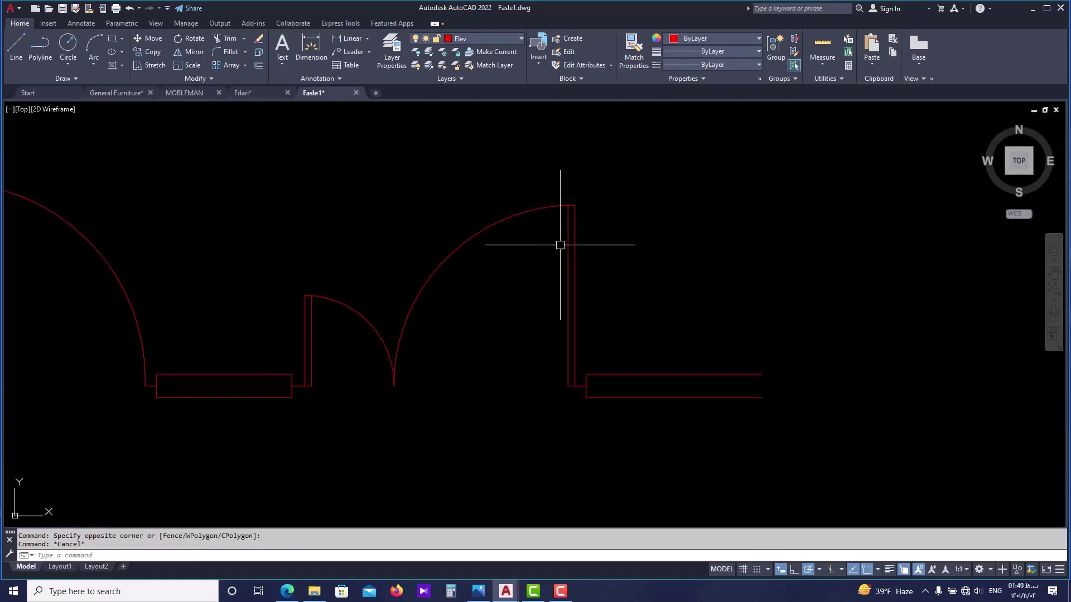
- Look over the whole floor plan together with the door drawing and the Draw block instances
scroll(505, 351, down, 2)
scroll(578, 365, down, 2)
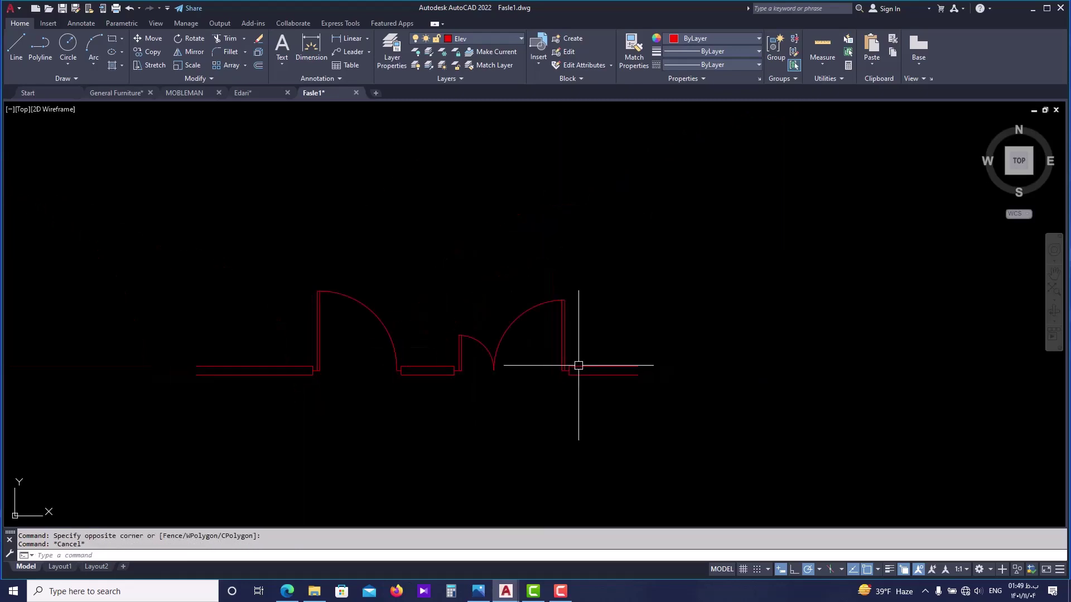
scroll(583, 365, down, 5)
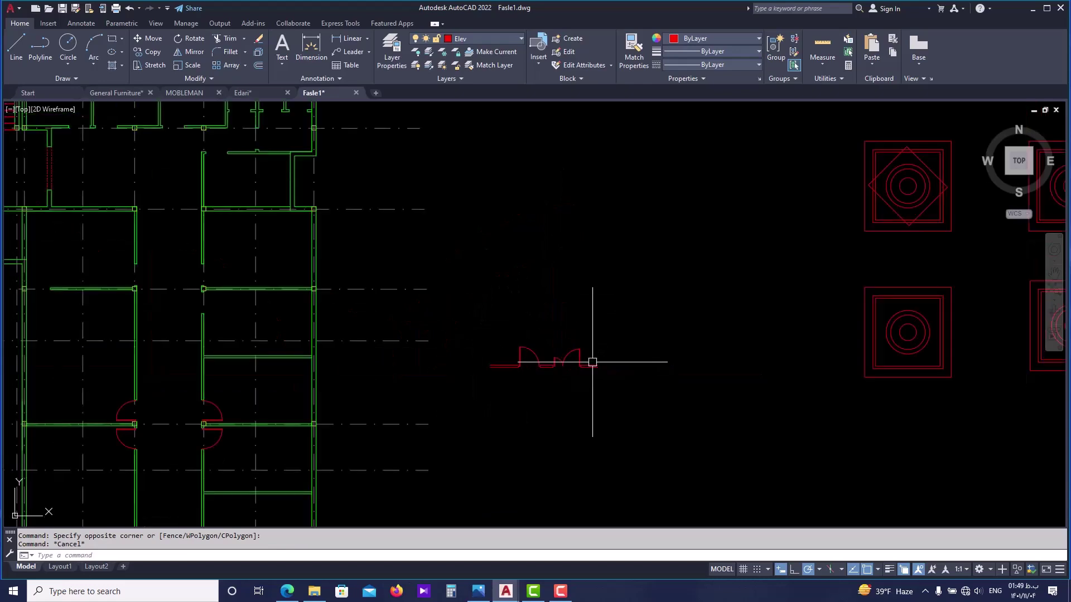
scroll(646, 314, down, 2)
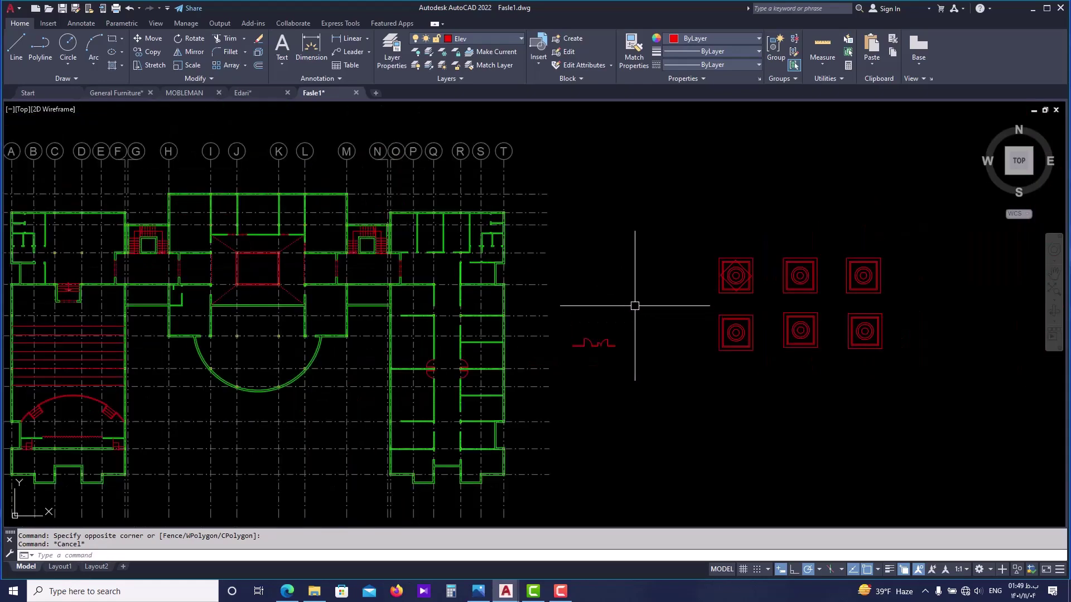
scroll(570, 284, down, 3)
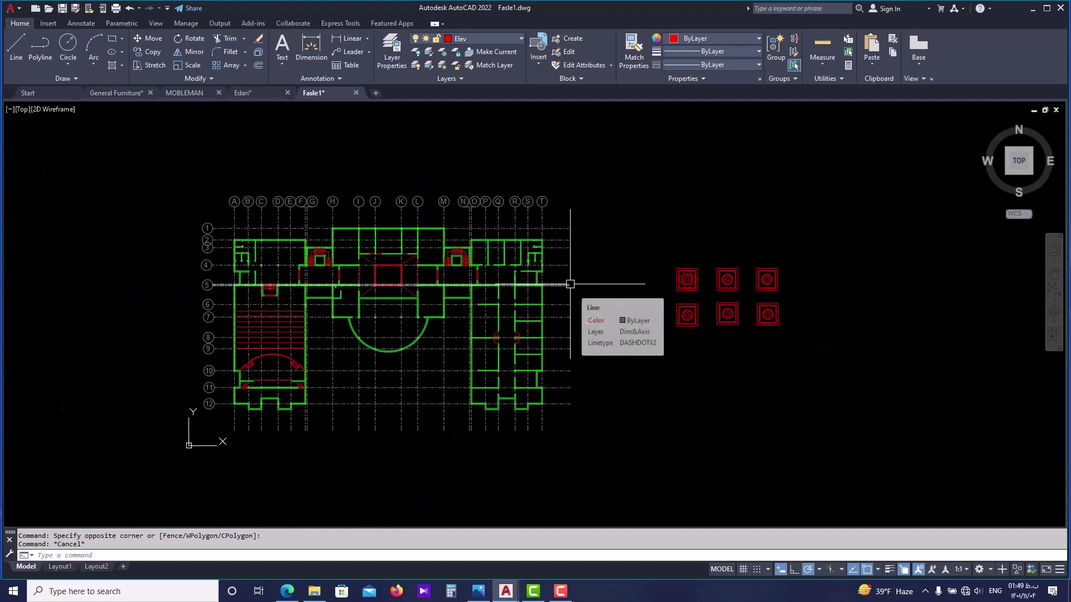
middle_drag(604, 267, 560, 282)
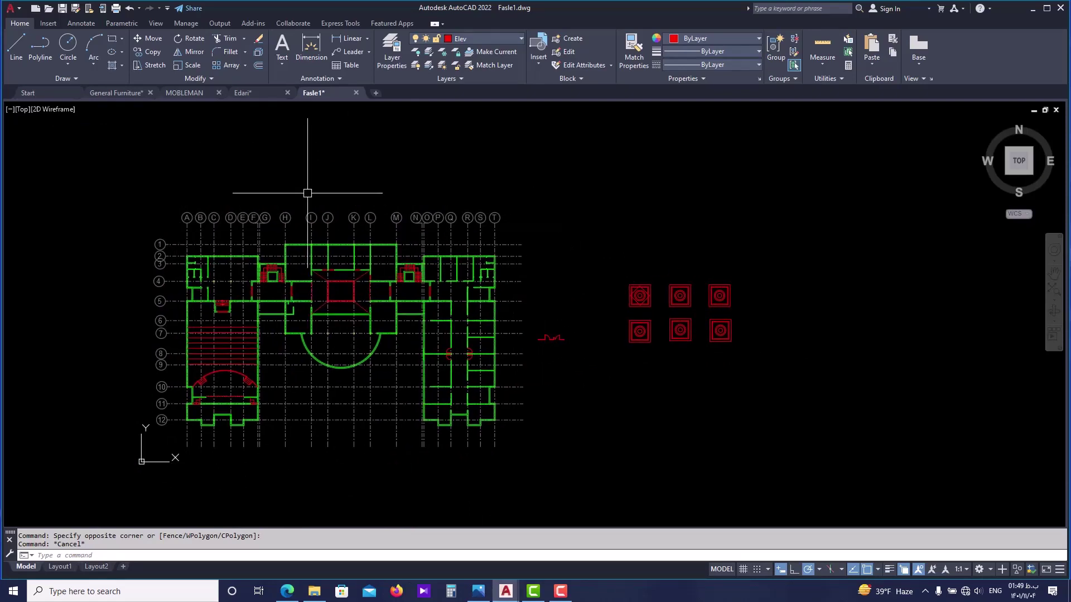
middle_drag(170, 167, 231, 160)
scroll(148, 134, up, 2)
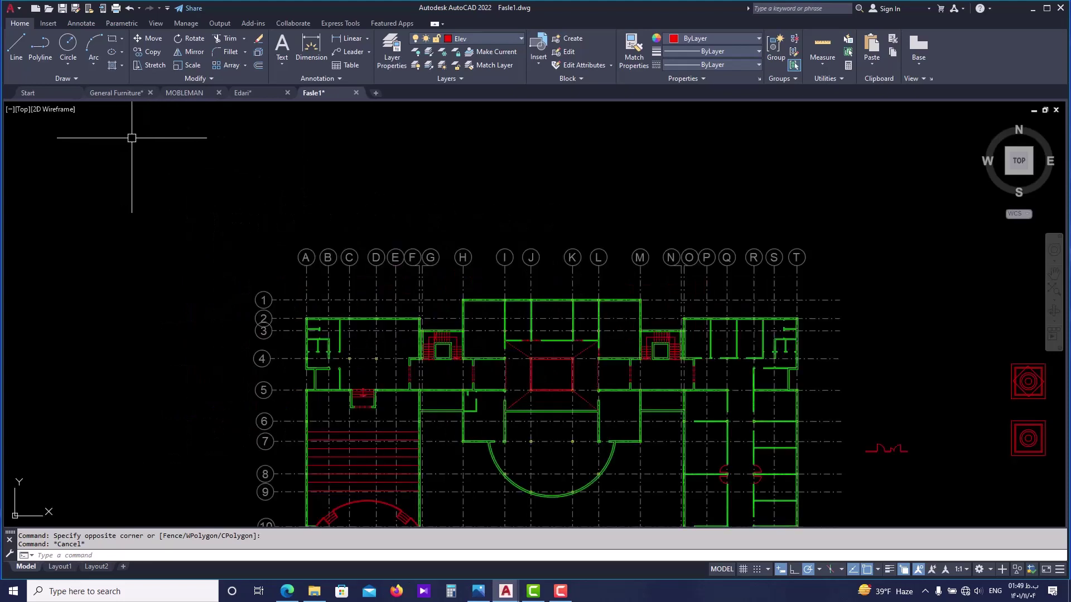
- Switch to the General Furniture drawing and look over its labelled category rows of furniture blocks
click(119, 92)
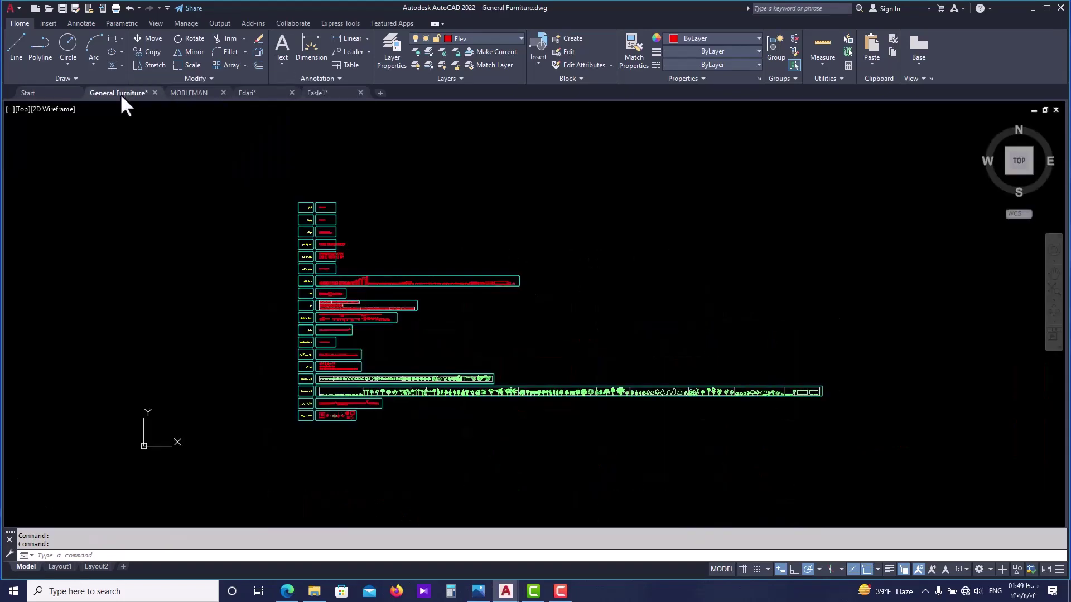
scroll(287, 213, up, 10)
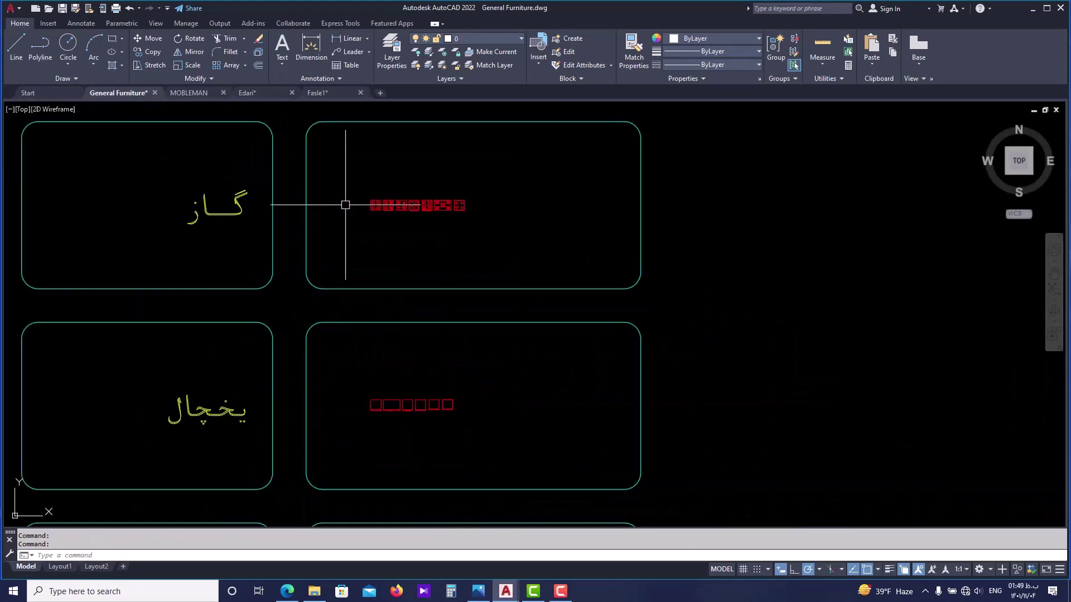
scroll(388, 198, up, 2)
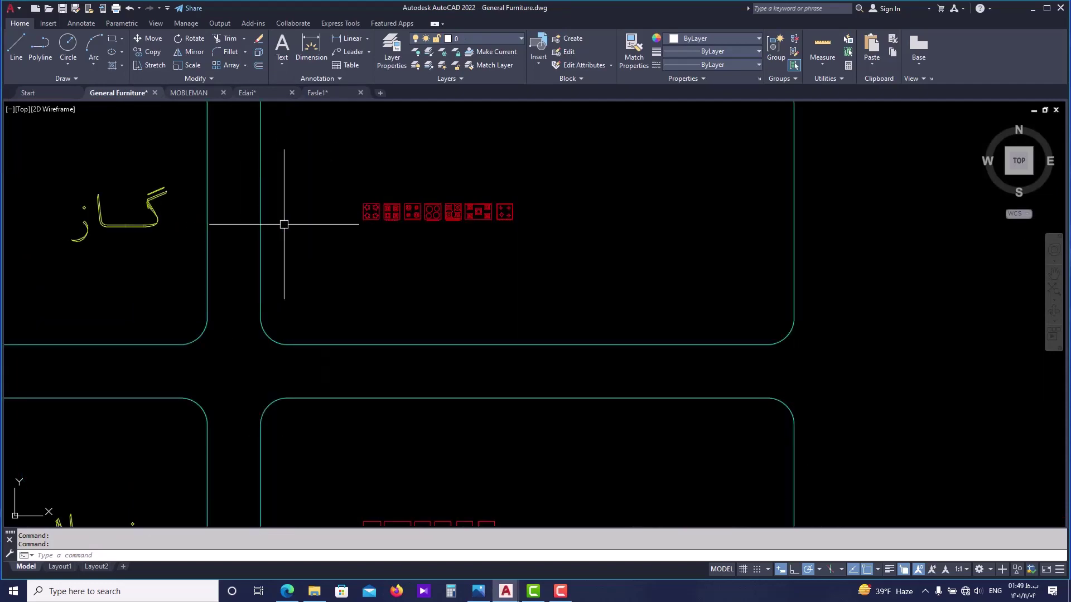
scroll(411, 226, down, 2)
scroll(409, 226, down, 6)
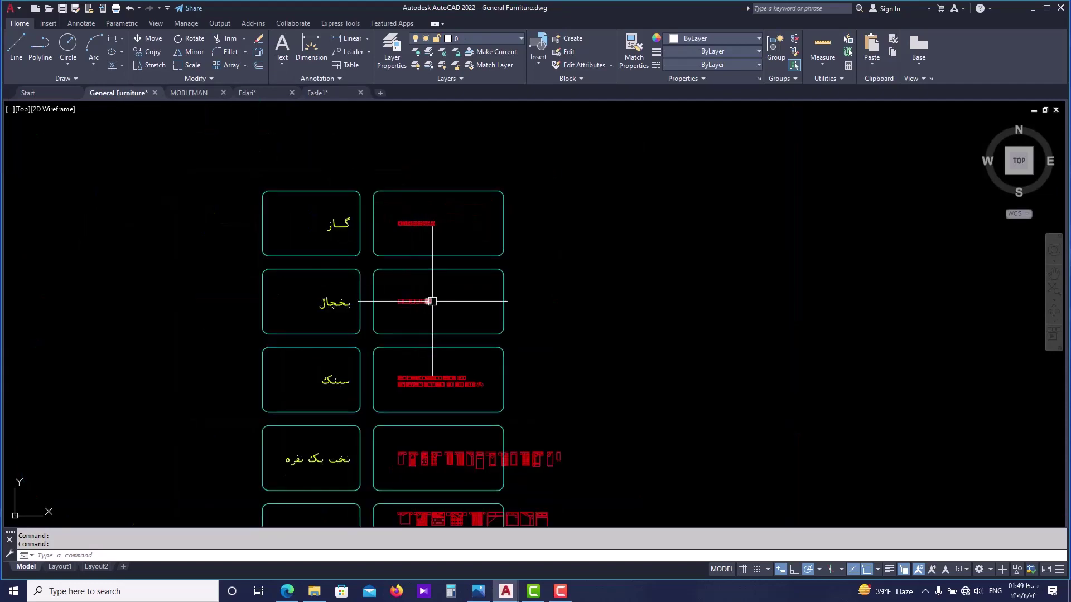
middle_drag(383, 283, 341, 198)
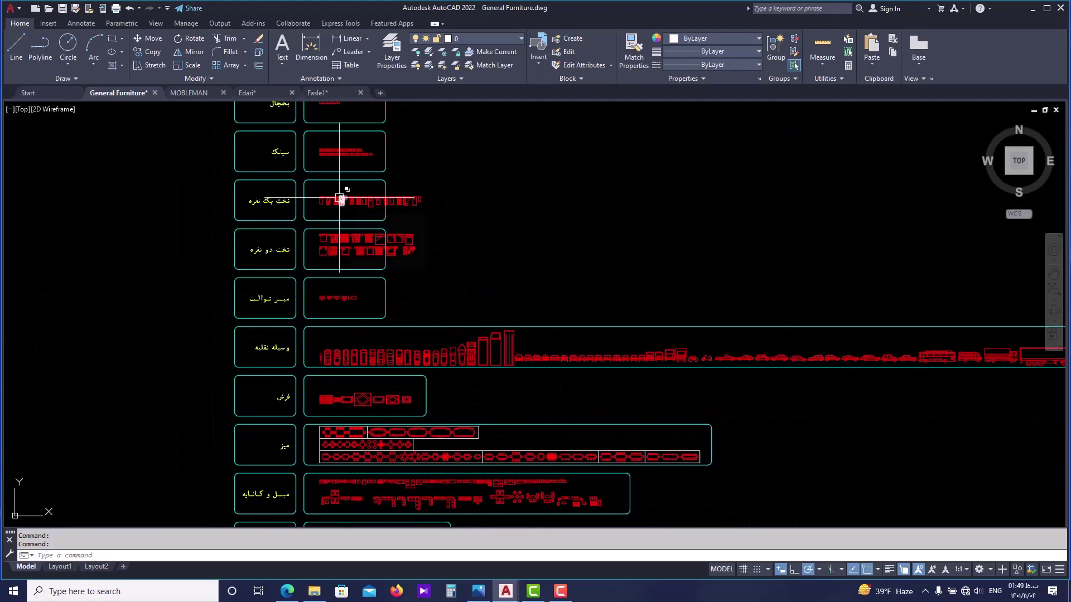
middle_drag(362, 263, 336, 193)
scroll(335, 203, down, 3)
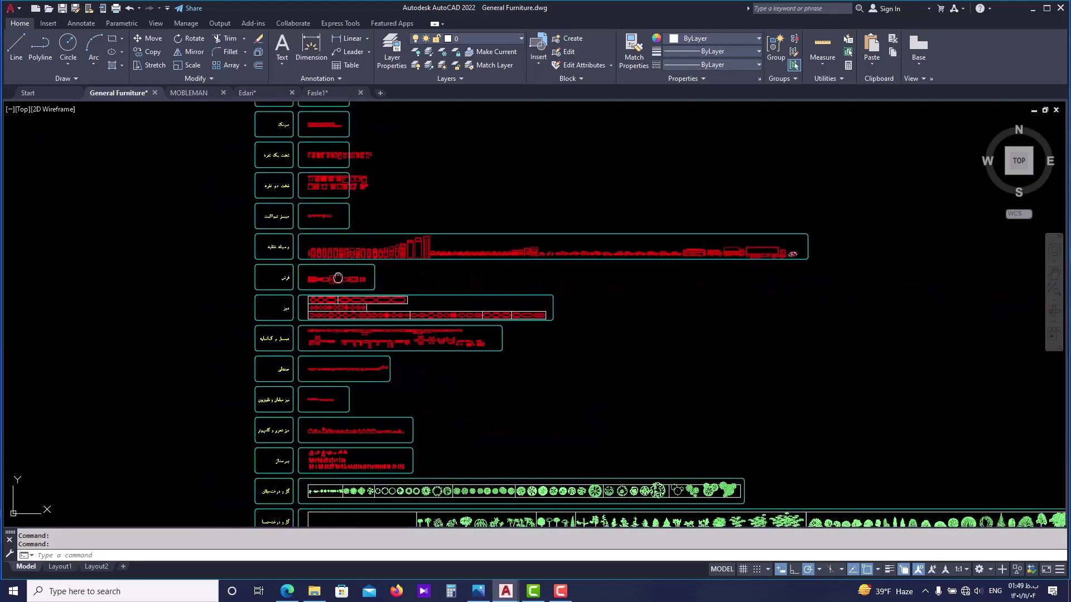
middle_drag(339, 269, 316, 197)
- Examine the stove and refrigerator blocks in the first two category rows
scroll(316, 197, up, 8)
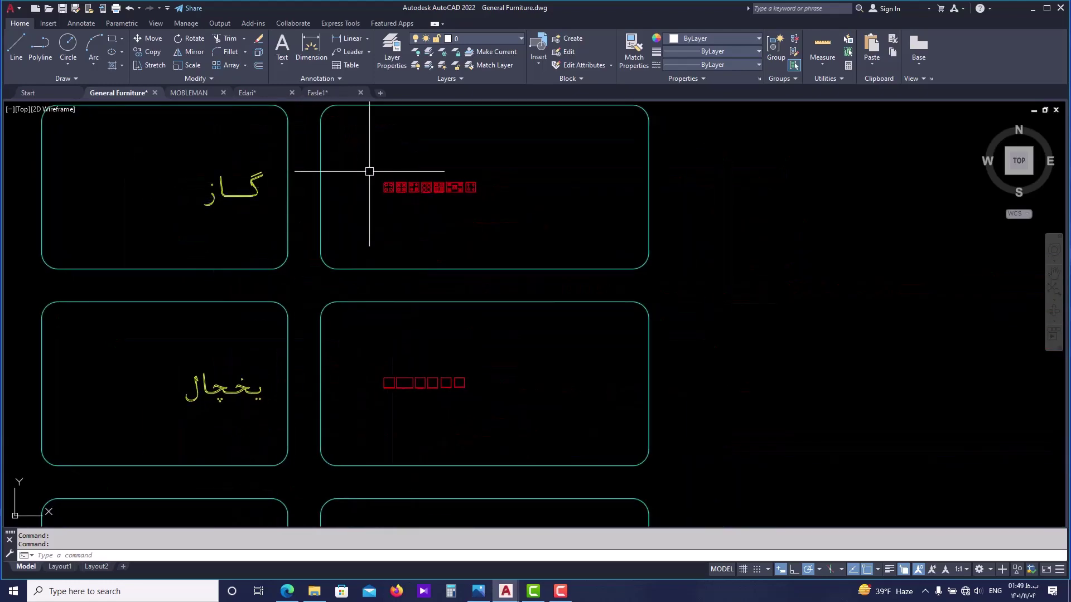
scroll(357, 184, up, 2)
scroll(411, 170, down, 2)
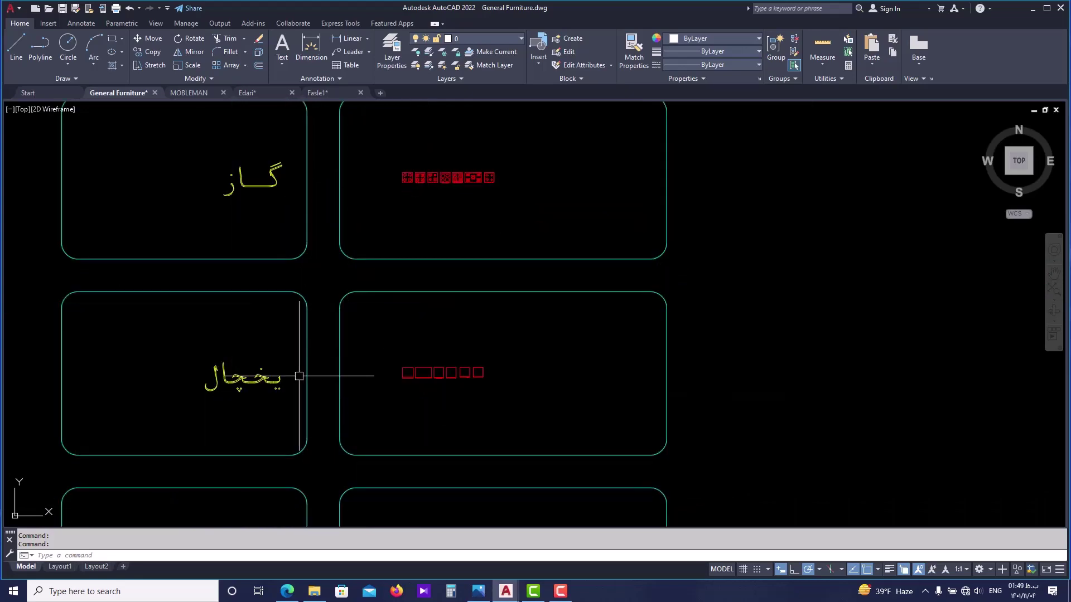
scroll(291, 406, up, 2)
scroll(546, 353, down, 4)
- Select several blocks in the sink category to check that each is a single object, then clear the selection
middle_drag(545, 344, 505, 227)
scroll(449, 368, up, 4)
scroll(640, 353, up, 2)
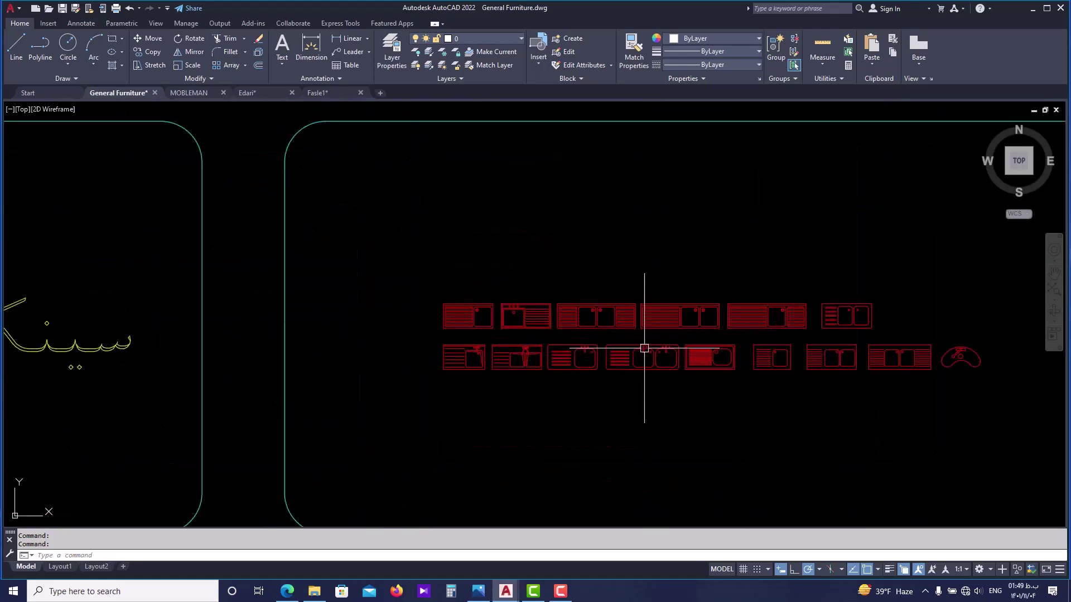
scroll(650, 354, up, 2)
middle_drag(650, 354, 476, 262)
click(488, 276)
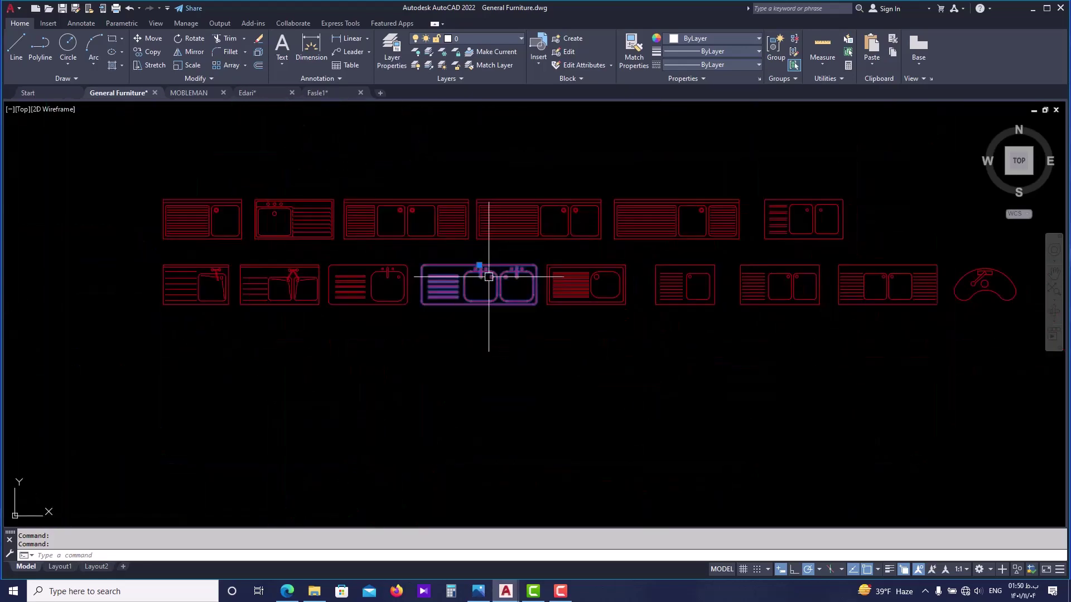
click(530, 219)
click(629, 227)
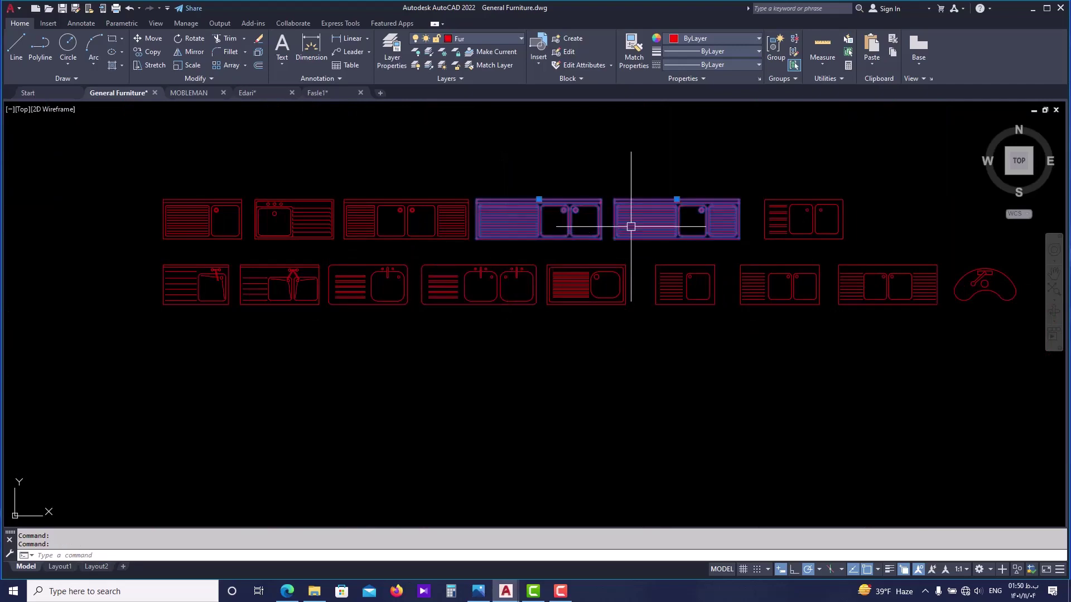
key(Escape)
- Check a patterned single bed as one block and examine the double bed and dressing table blocks
scroll(583, 376, down, 6)
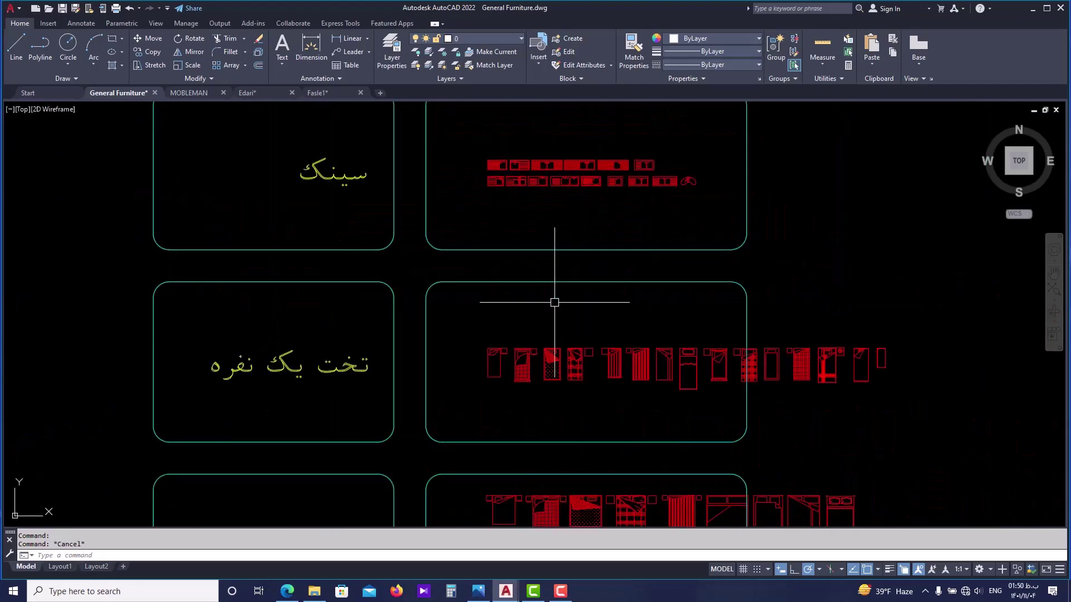
scroll(479, 335, up, 4)
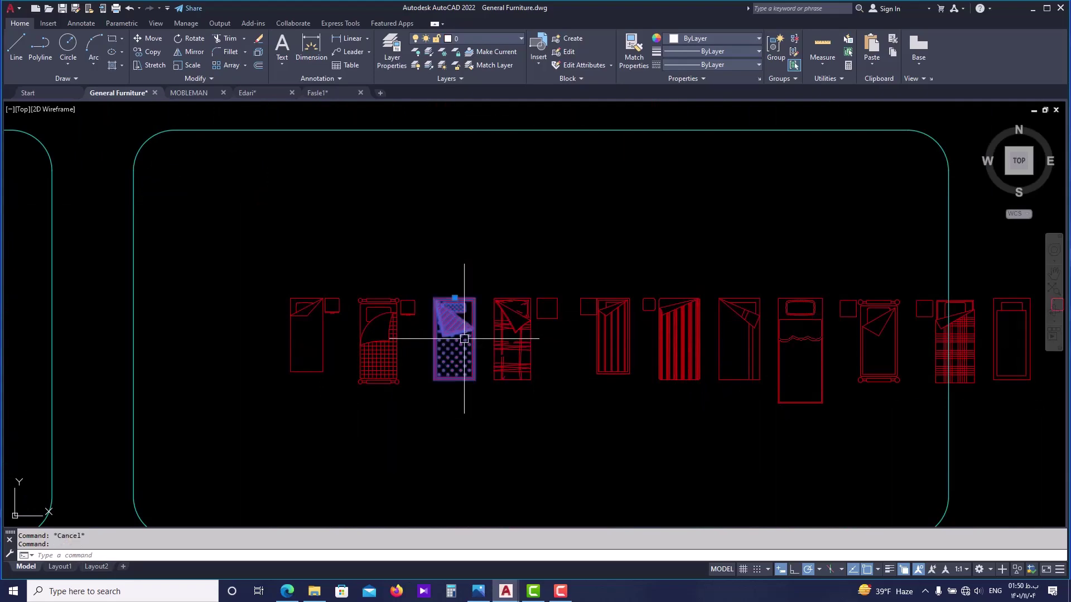
key(Escape)
scroll(413, 270, down, 4)
middle_drag(457, 384, 426, 264)
scroll(396, 374, up, 2)
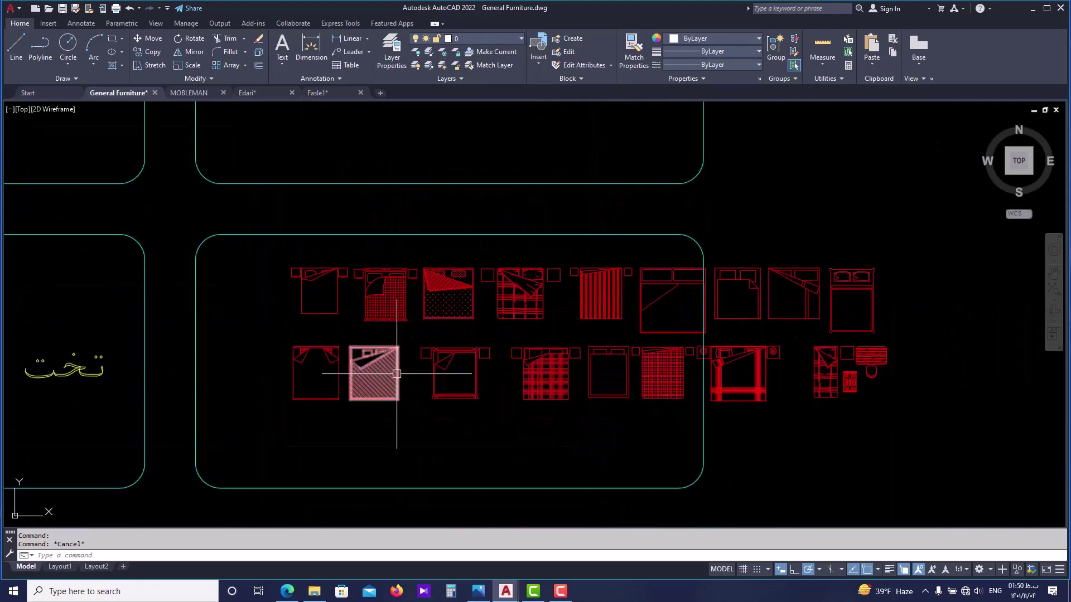
scroll(408, 333, down, 4)
scroll(370, 352, up, 4)
scroll(399, 337, up, 2)
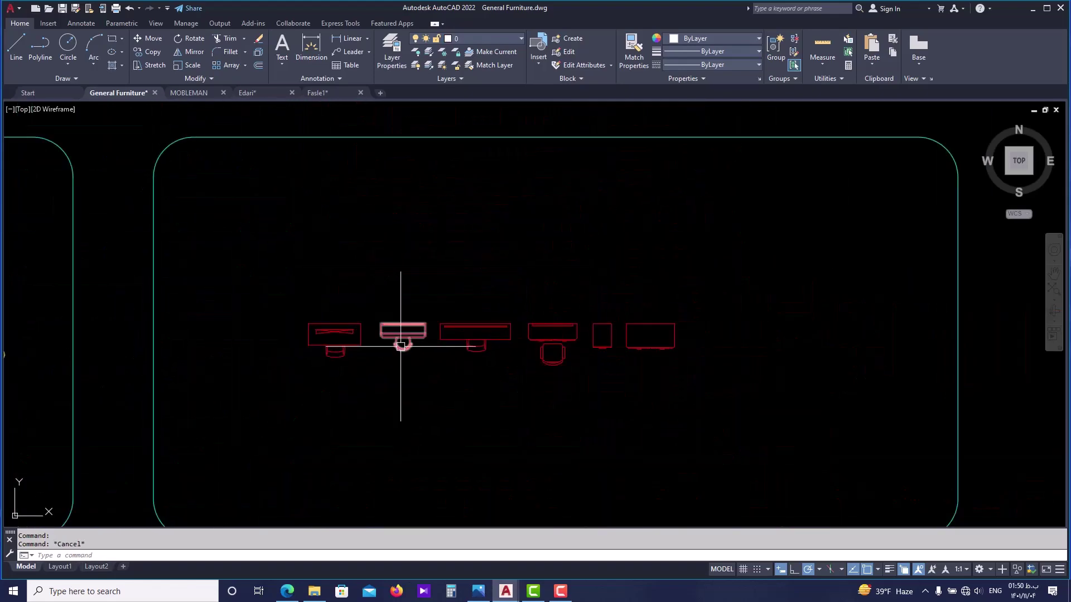
- Examine the vehicle, carpet and table categories of the furniture library
scroll(430, 296, down, 2)
scroll(449, 390, down, 4)
middle_drag(449, 390, 438, 255)
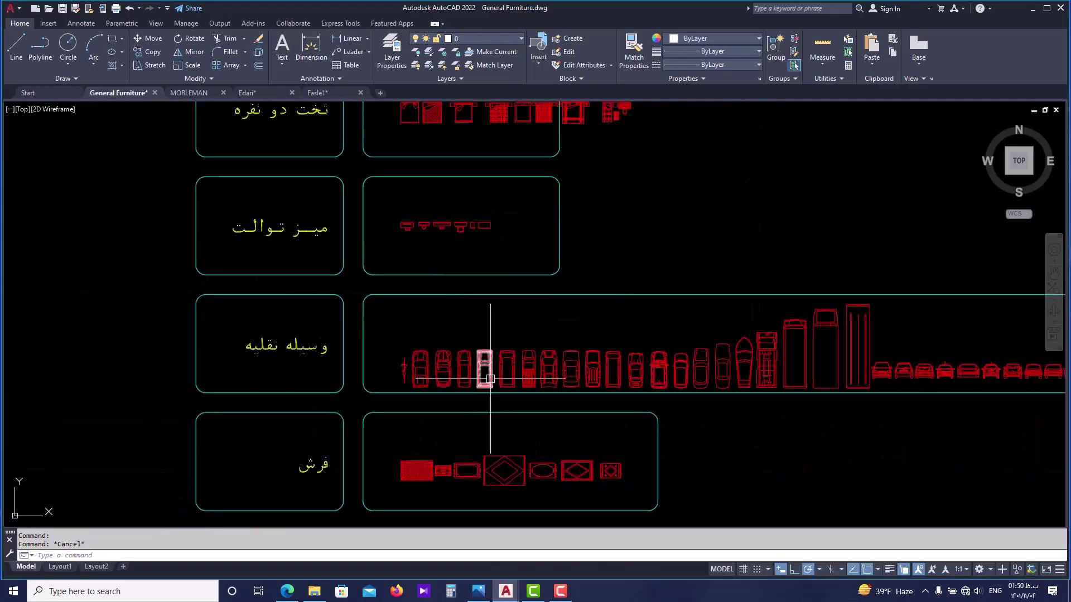
mouse_move(516, 409)
middle_down()
mouse_move(493, 396)
mouse_move(459, 221)
middle_up()
middle_drag(537, 399, 511, 359)
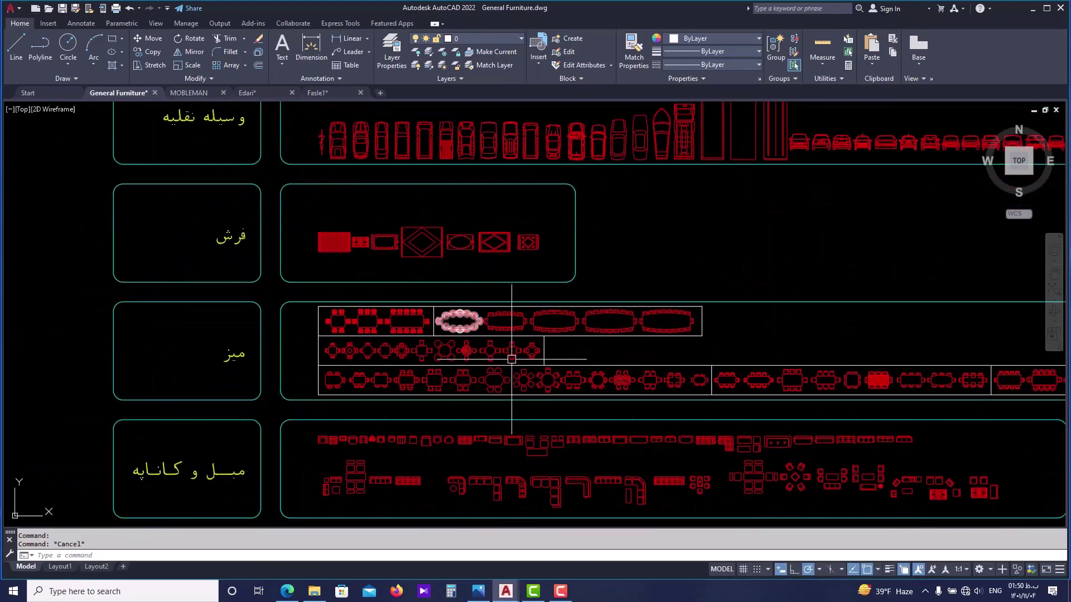
scroll(501, 377, up, 4)
scroll(510, 356, down, 2)
middle_drag(688, 357, 411, 342)
scroll(641, 324, down, 2)
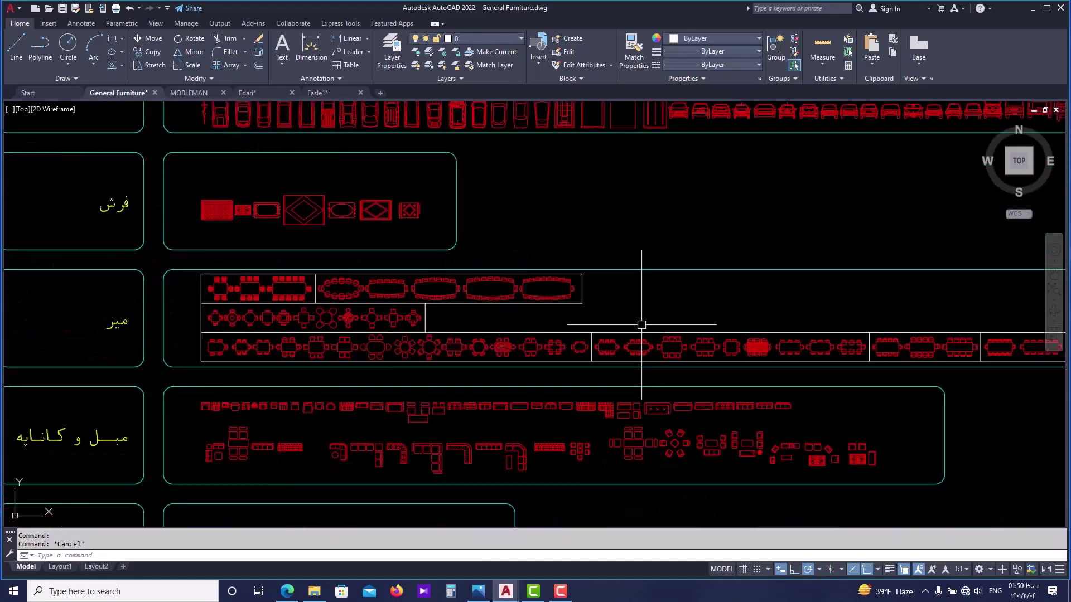
middle_drag(750, 348, 450, 334)
- Examine the remaining categories from sofas, chairs and desks to people, plants, bathroom fixtures and symbols
middle_drag(335, 422, 569, 286)
middle_drag(344, 375, 596, 220)
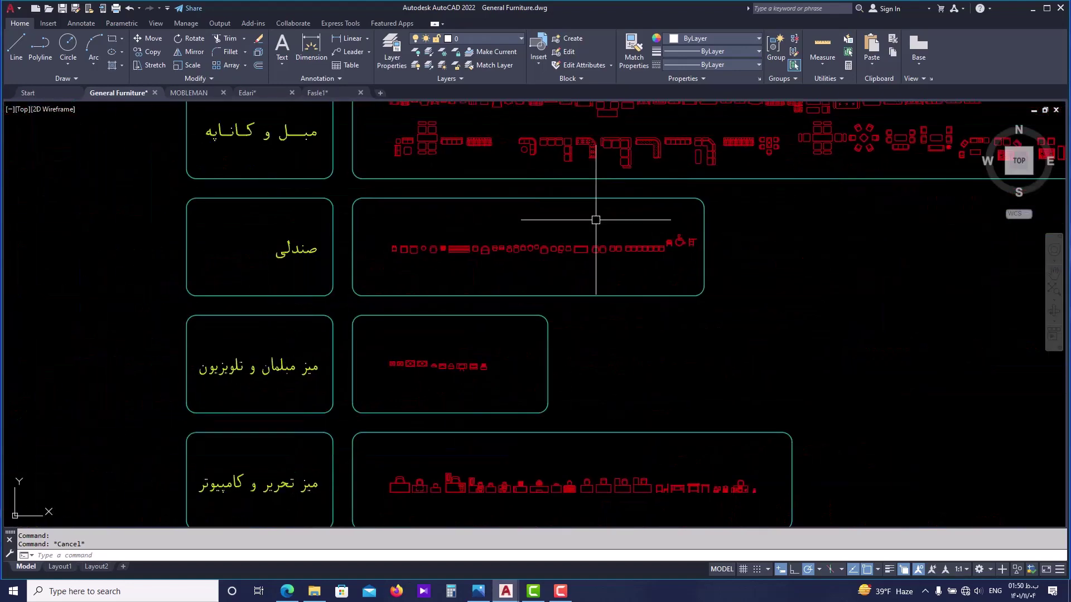
mouse_move(441, 377)
middle_down()
mouse_move(402, 254)
mouse_move(435, 373)
mouse_move(416, 271)
middle_up()
scroll(416, 271, down, 2)
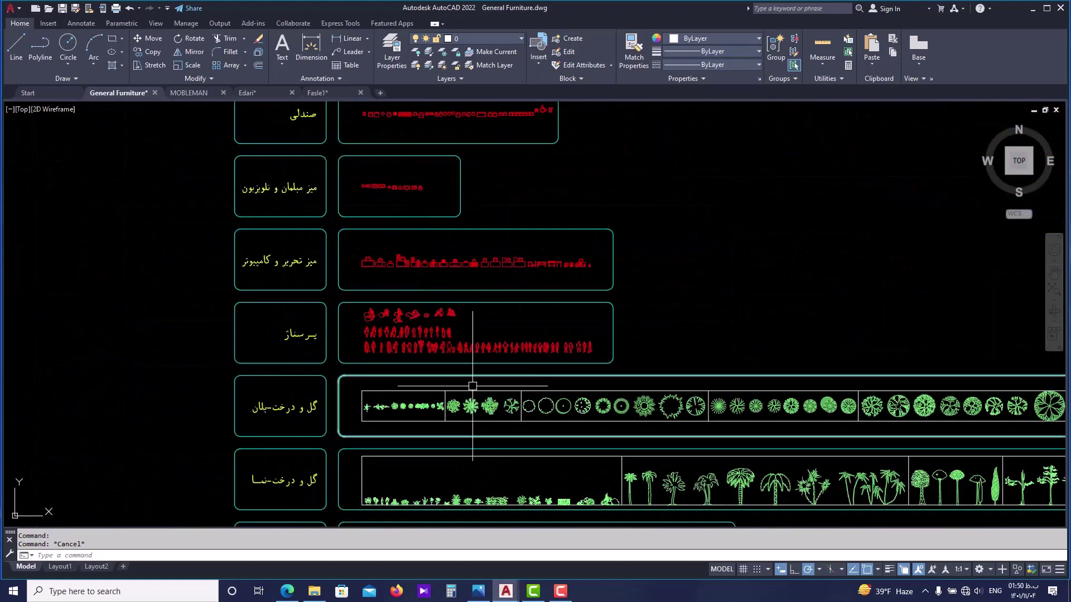
middle_drag(472, 386, 415, 297)
middle_drag(455, 372, 395, 342)
middle_drag(403, 400, 368, 335)
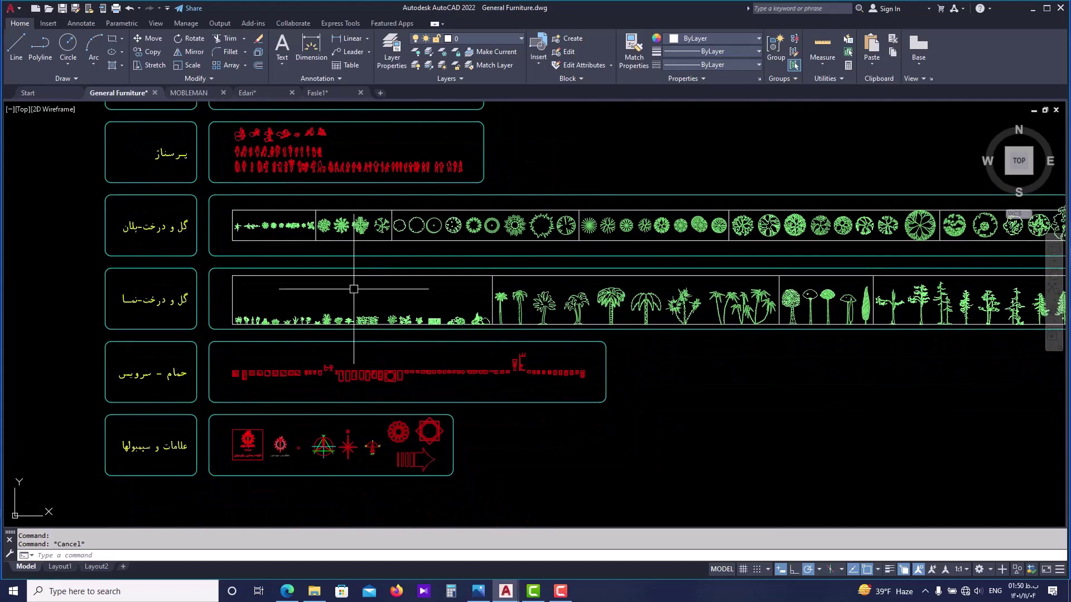
middle_drag(336, 272, 334, 323)
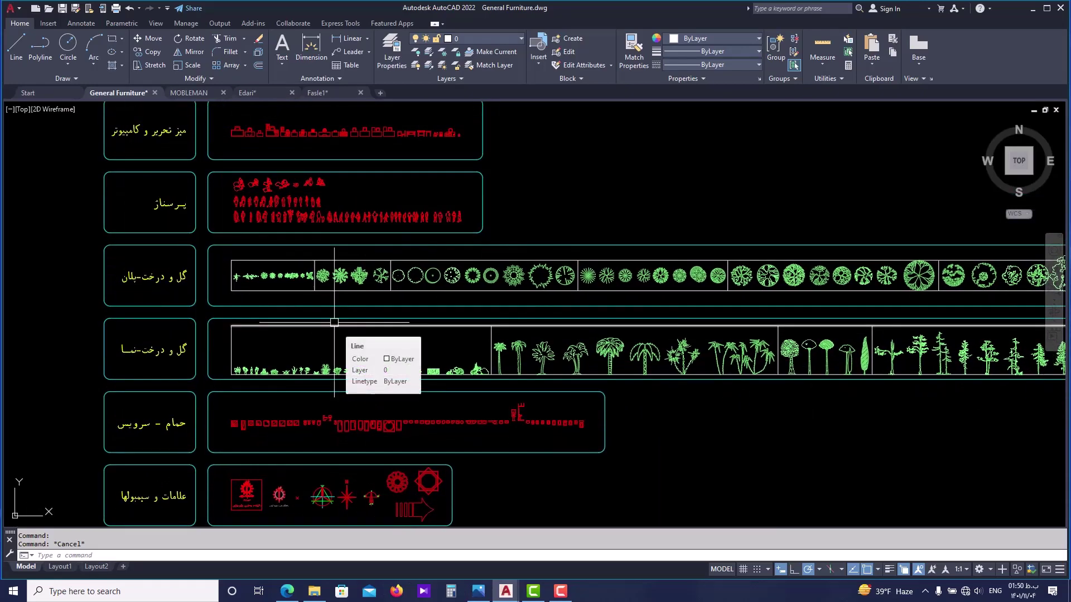
middle_drag(334, 322, 310, 365)
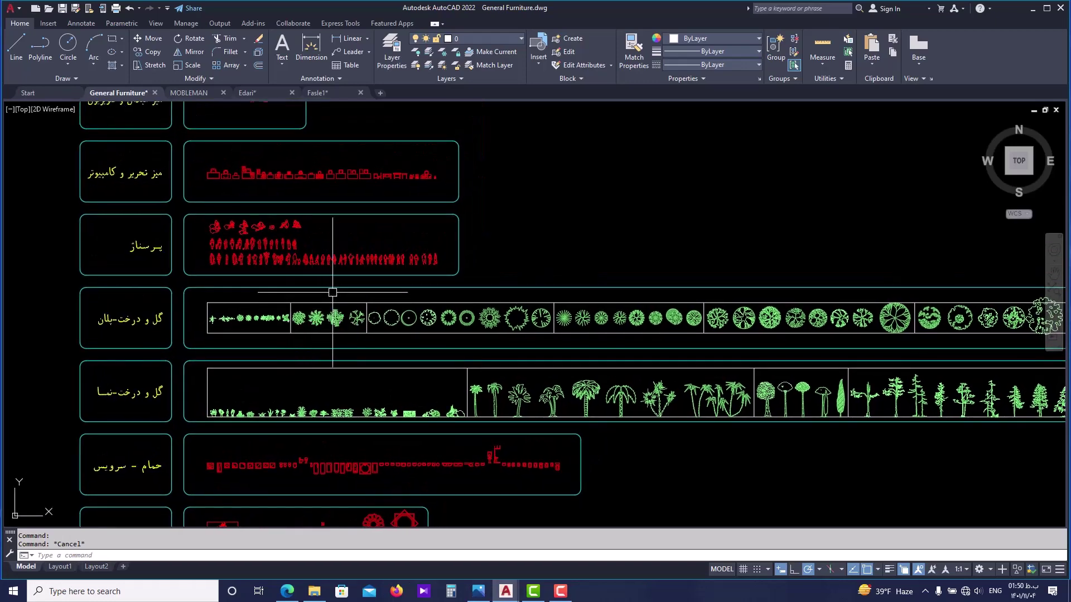
- Switch to the MOBLEMAN drawing and examine its table, sofa, bed, carpet and door blocks
click(196, 93)
scroll(294, 358, up, 2)
scroll(199, 216, up, 2)
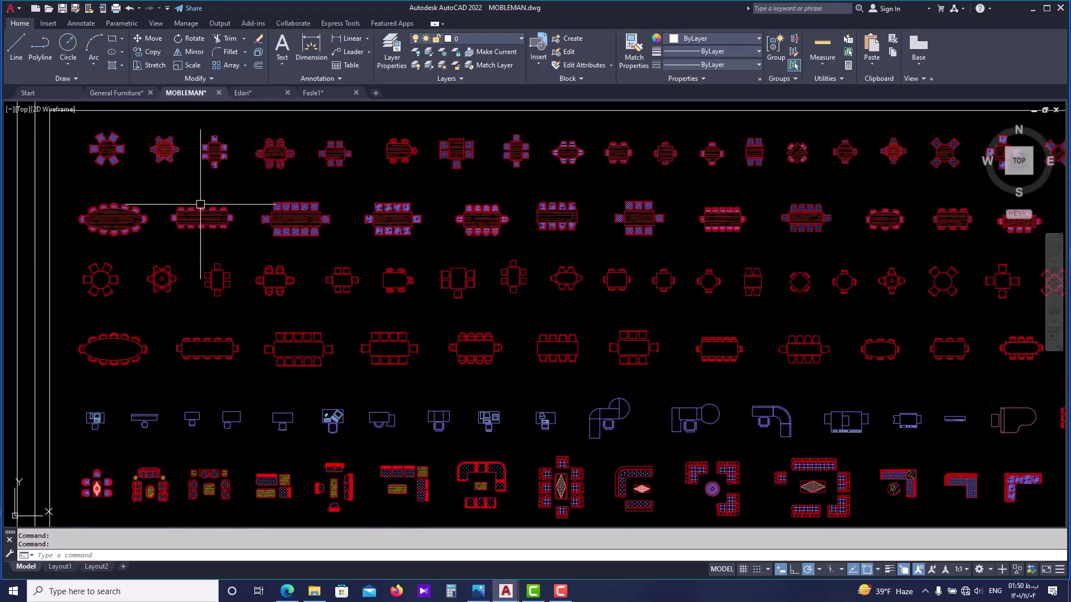
scroll(514, 271, up, 2)
scroll(502, 444, up, 4)
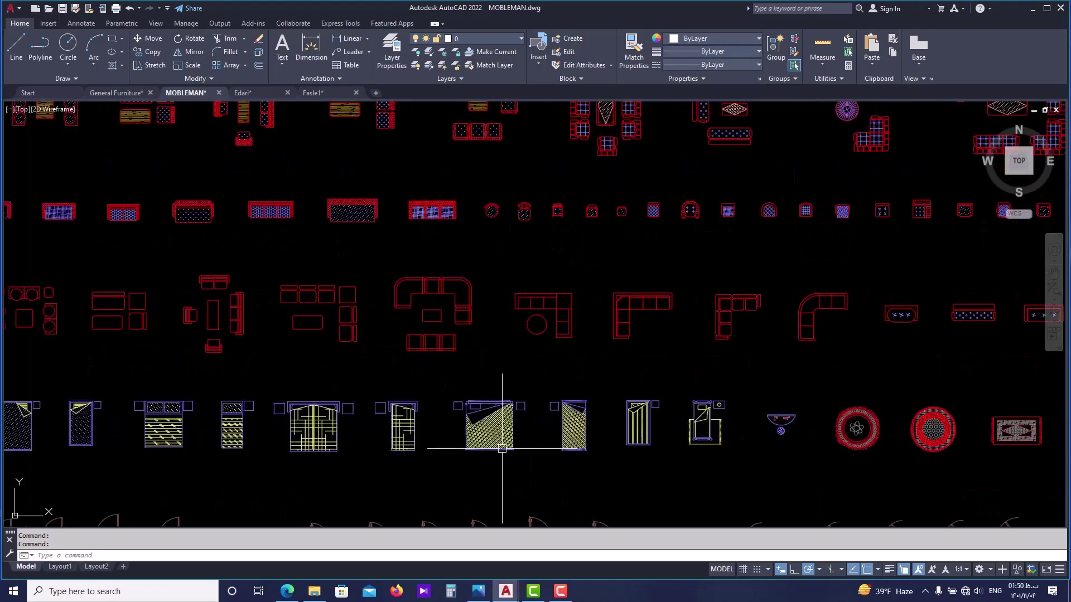
scroll(175, 436, up, 2)
scroll(226, 344, down, 4)
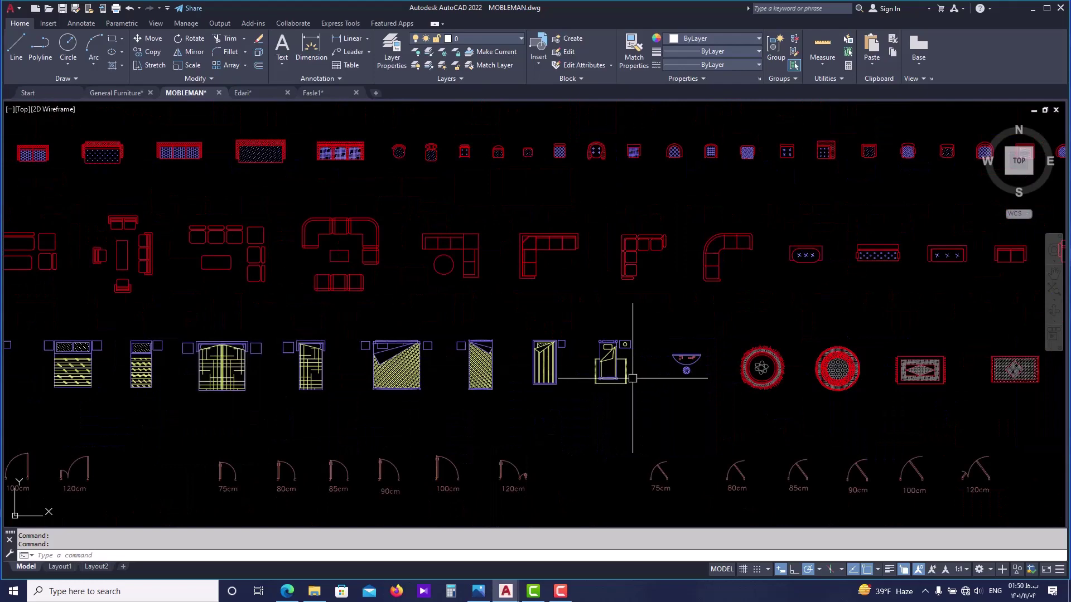
- Check the 75, 85 and 100 cm door blocks in the MOBLEMAN drawing and survey the whole sheet
middle_drag(633, 377, 531, 338)
click(524, 346)
key(Escape)
click(564, 433)
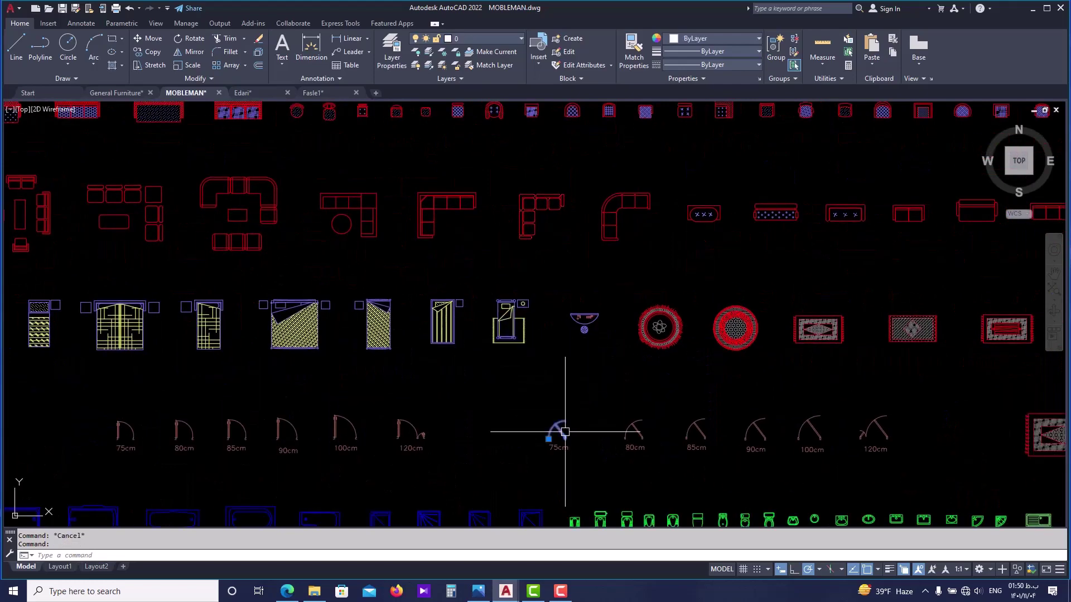
key(Escape)
scroll(625, 449, up, 6)
click(677, 390)
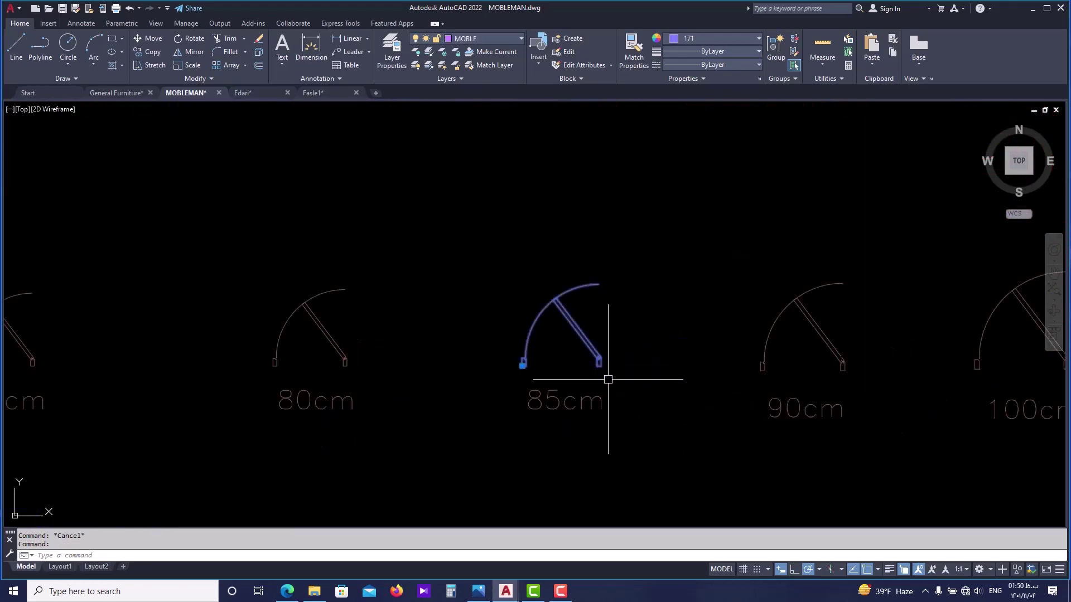
scroll(502, 357, down, 4)
key(Escape)
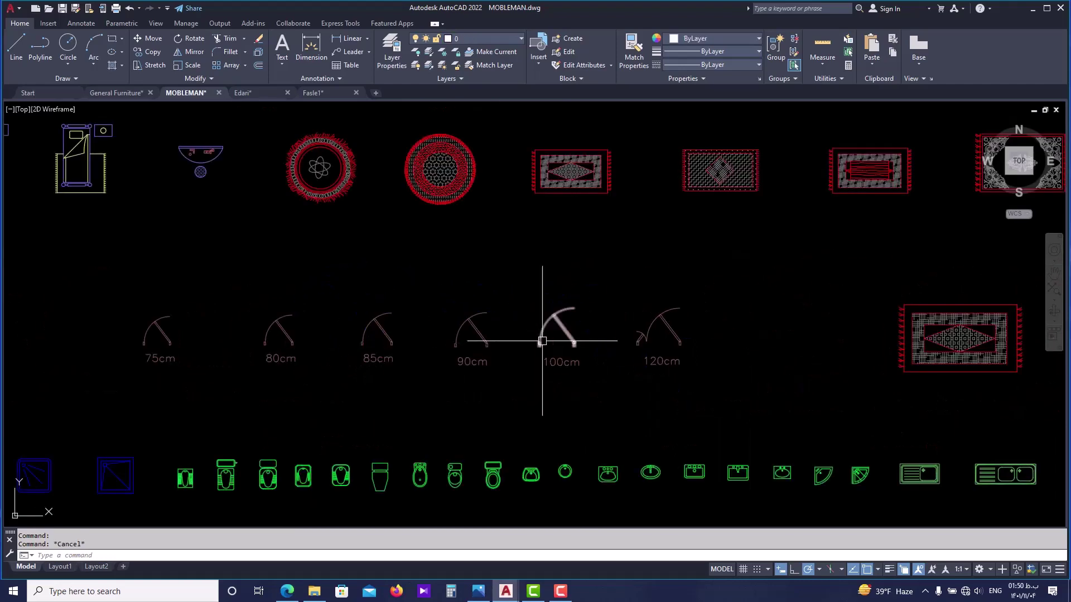
click(560, 332)
key(Escape)
scroll(708, 354, down, 5)
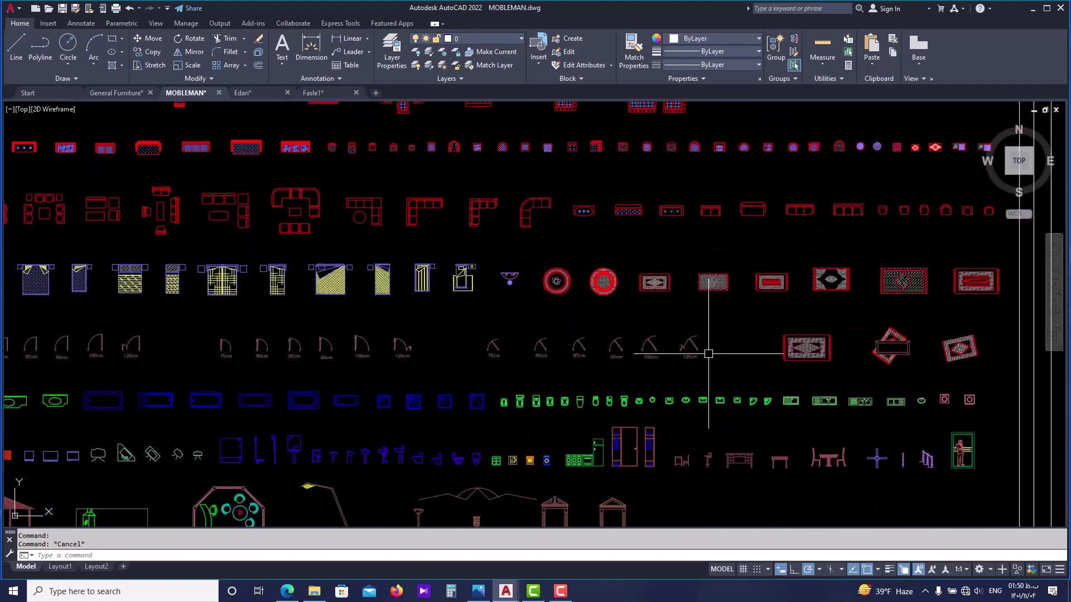
scroll(629, 324, down, 5)
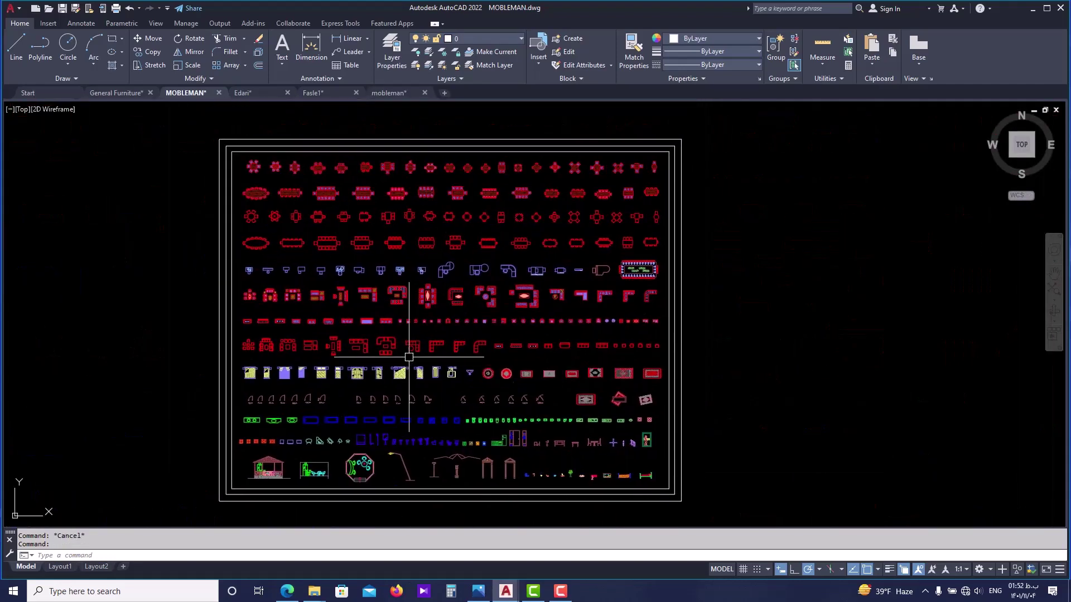
middle_drag(464, 337, 423, 332)
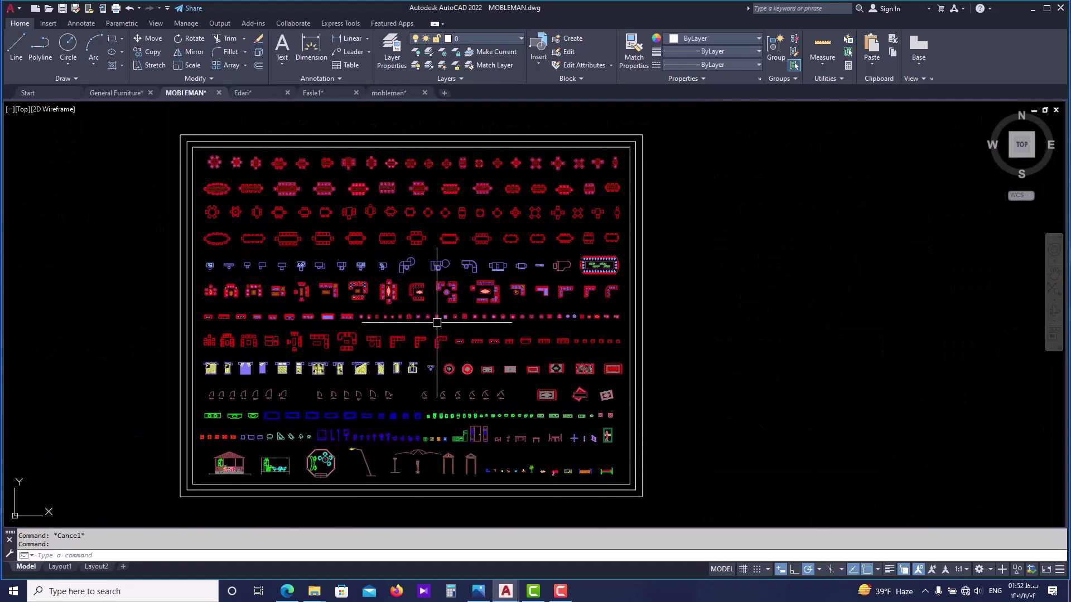
- Switch to the mobleman drawing and examine its plants, people, vehicles, furniture, and kitchen and bath categories
click(396, 94)
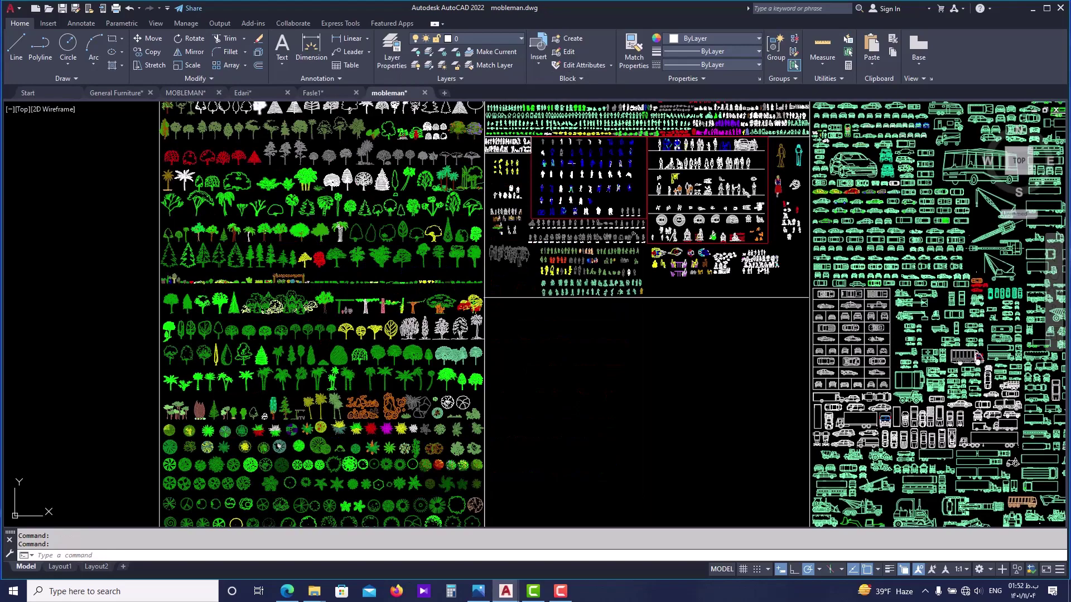
scroll(213, 380, down, 4)
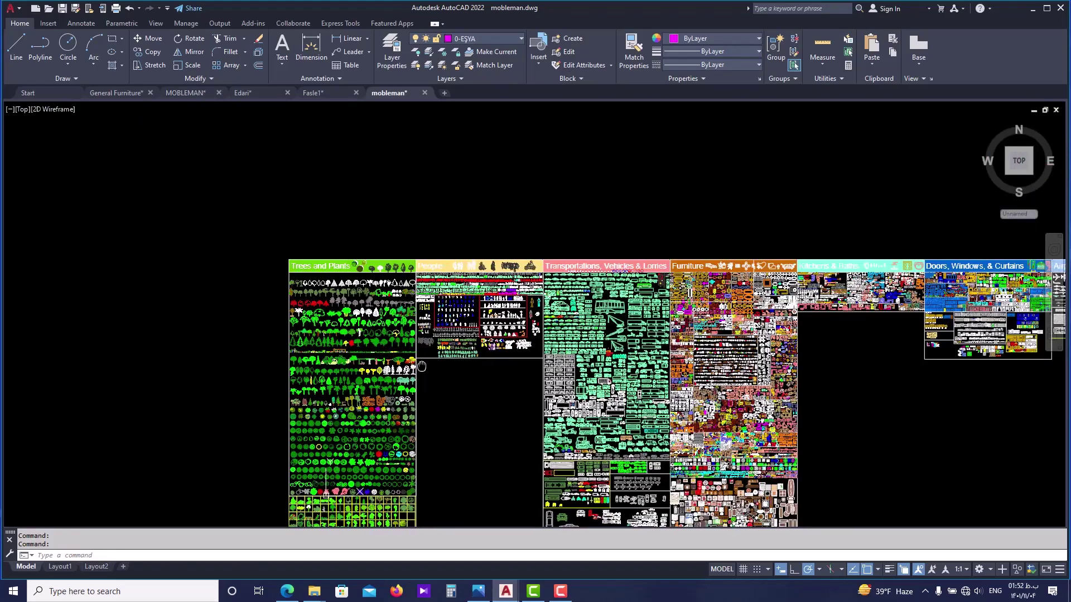
scroll(488, 213, up, 2)
scroll(488, 212, up, 4)
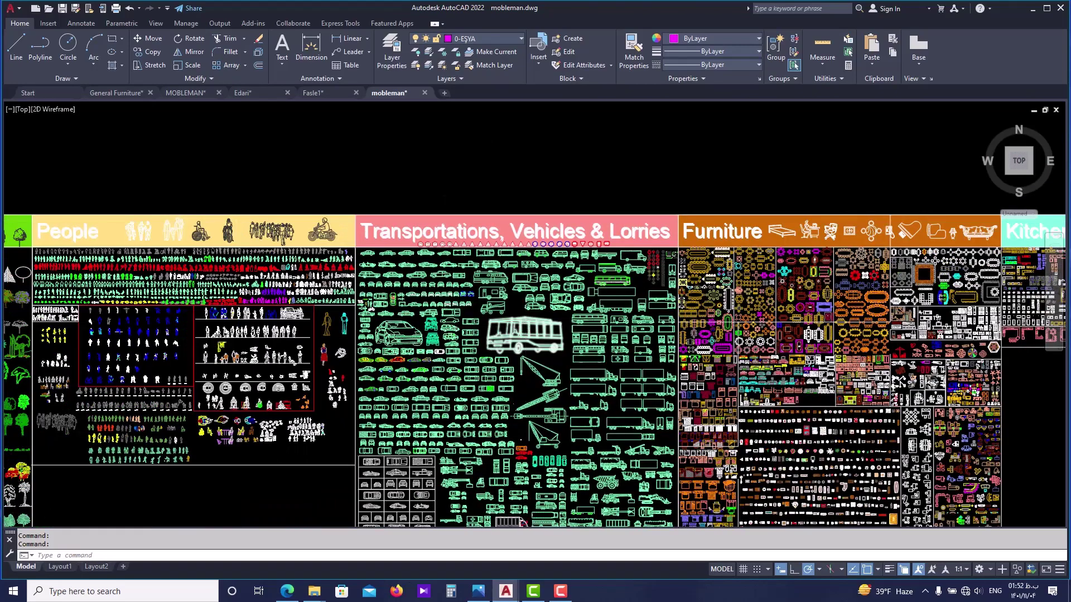
middle_drag(667, 308, 415, 296)
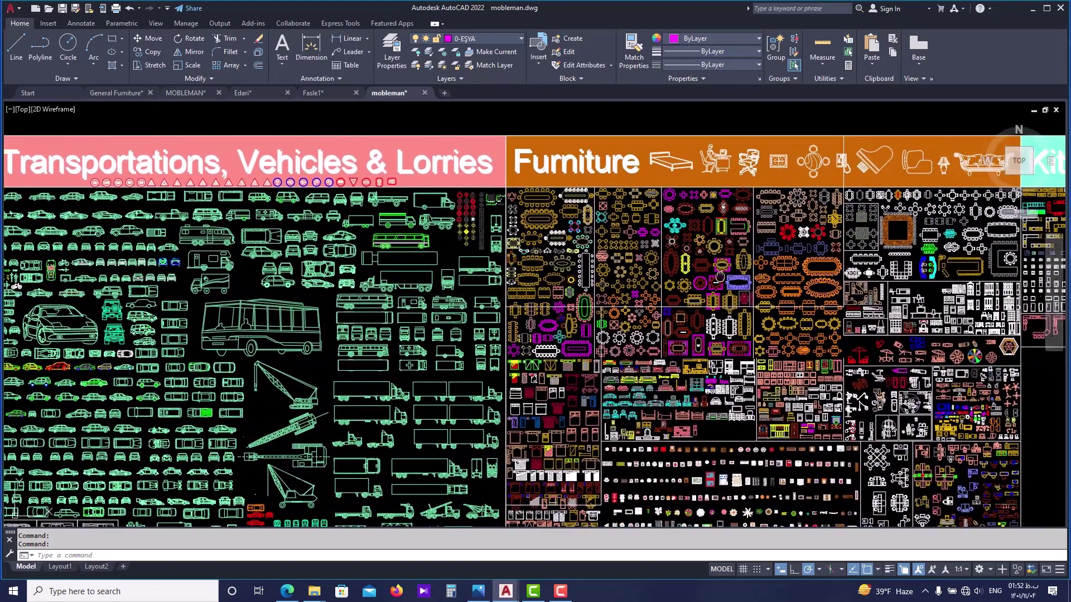
middle_drag(719, 277, 517, 277)
mouse_move(906, 184)
middle_down()
mouse_move(678, 182)
mouse_move(456, 210)
middle_up()
scroll(534, 212, up, 2)
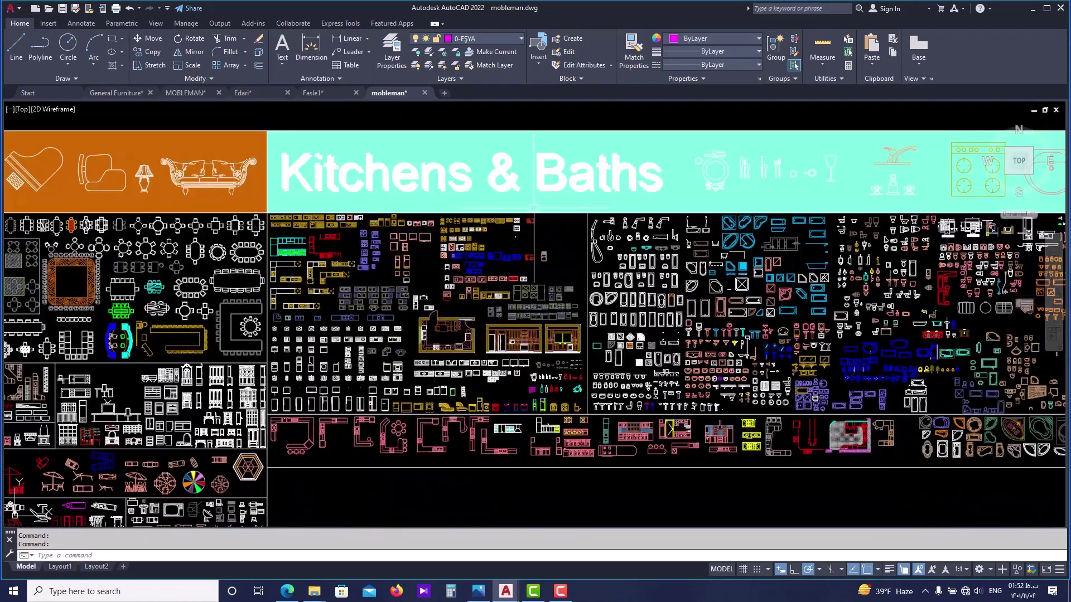
middle_drag(725, 311, 595, 306)
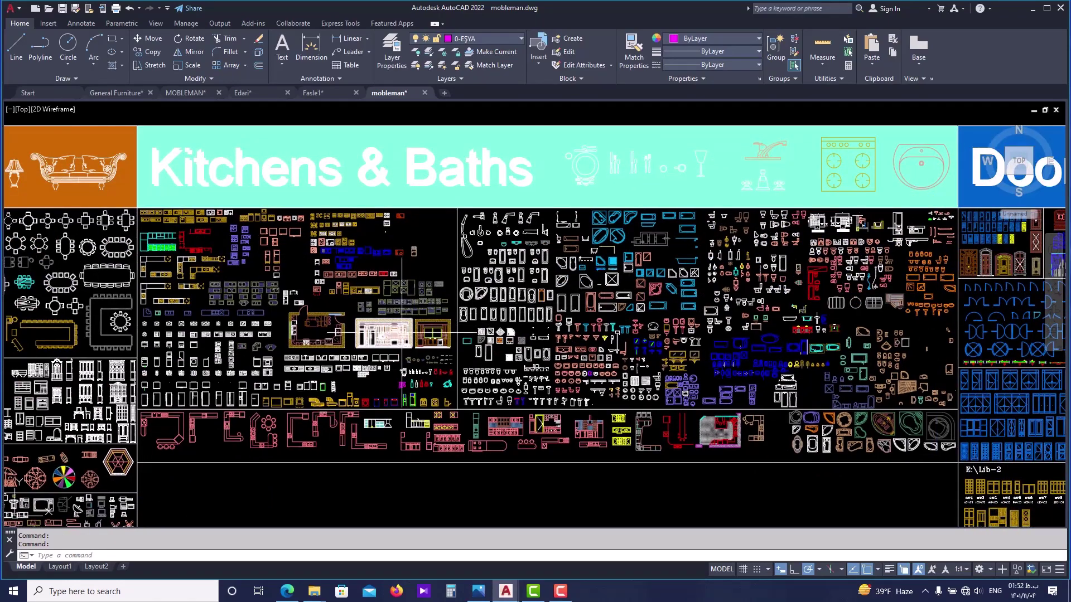
- Examine the doors, windows and curtains, airplanes, ships and boats, and animals categories
scroll(402, 333, down, 2)
mouse_move(952, 288)
middle_down()
mouse_move(647, 213)
mouse_move(388, 178)
middle_up()
scroll(552, 293, down, 2)
middle_drag(852, 308, 634, 324)
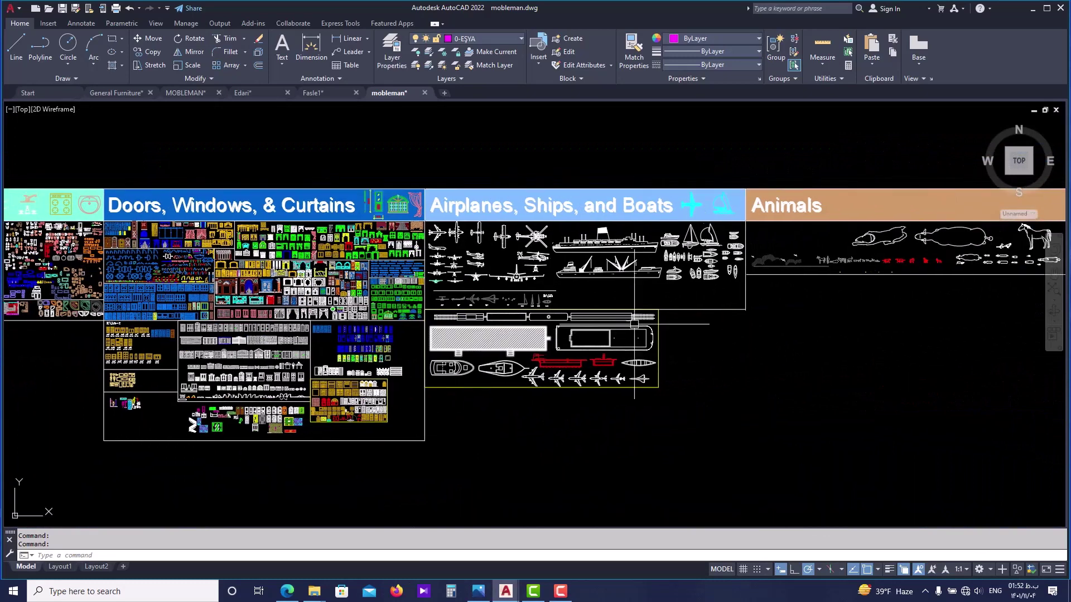
middle_drag(791, 304, 547, 332)
middle_drag(880, 352, 578, 331)
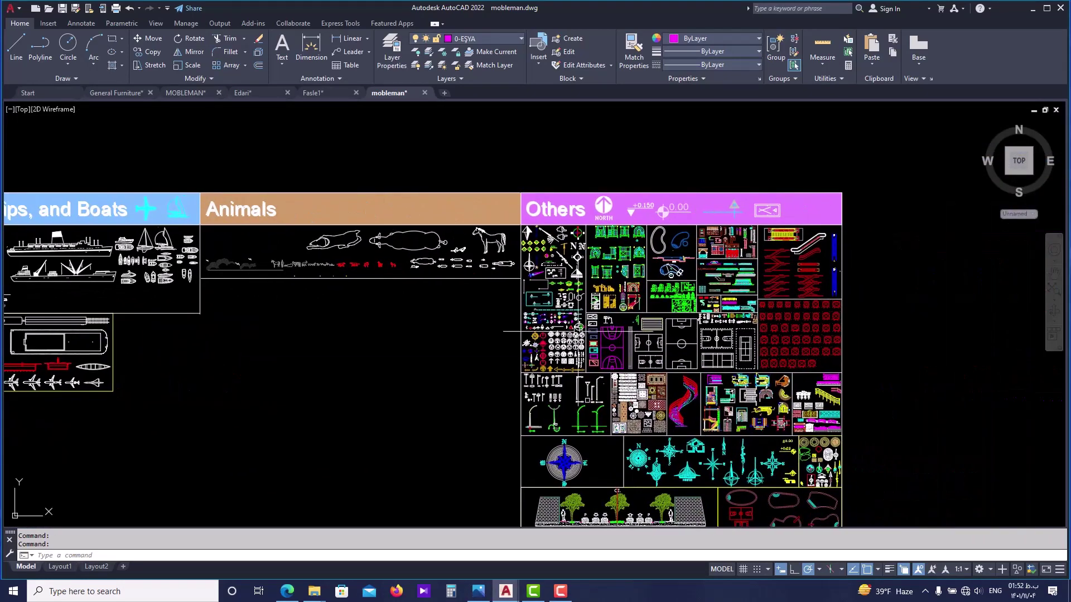
- Examine the Others category with its north arrows, level symbols, stairs and sports courts
scroll(728, 339, up, 2)
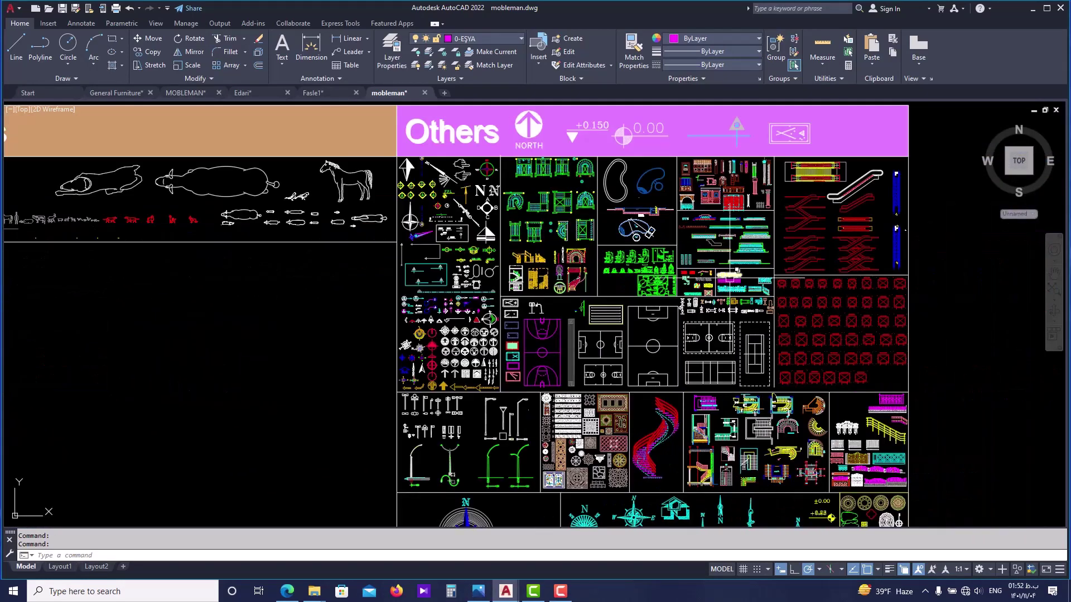
scroll(730, 275, up, 2)
middle_drag(519, 245, 527, 336)
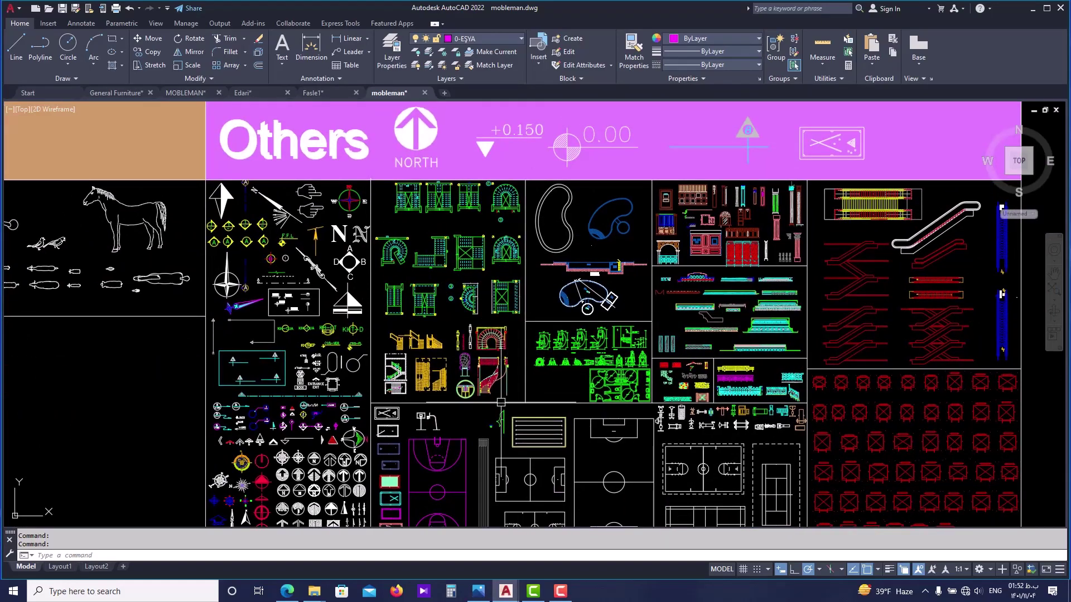
middle_drag(500, 402, 498, 246)
scroll(498, 246, down, 2)
scroll(383, 315, down, 4)
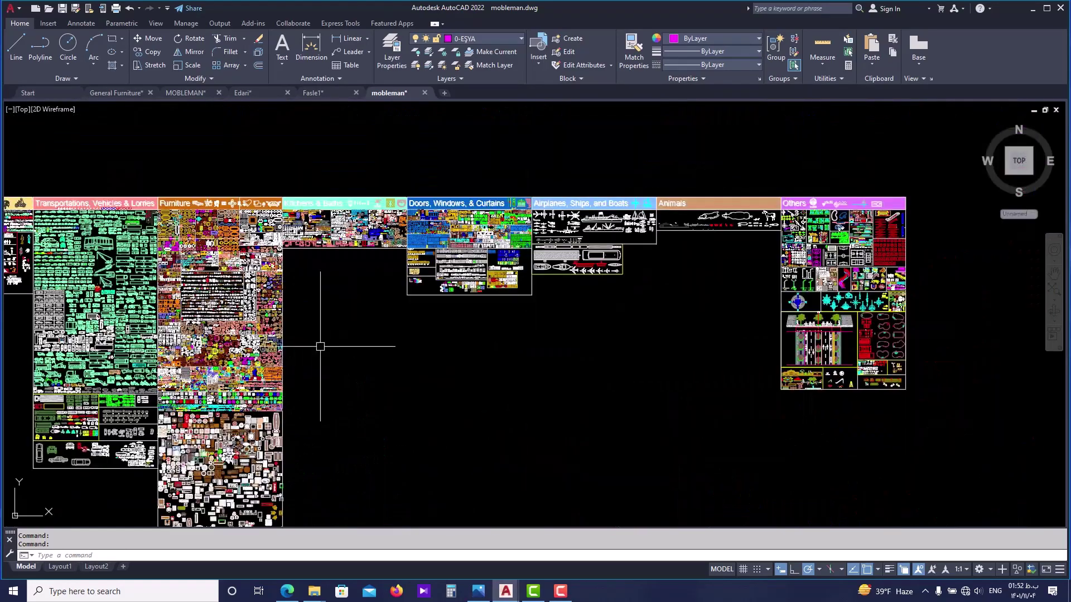
- Review the overall layout of the block library and close the mobleman drawing
mouse_move(320, 347)
middle_down()
mouse_move(476, 296)
mouse_move(495, 257)
middle_up()
scroll(476, 296, down, 2)
middle_drag(353, 324, 353, 322)
middle_drag(352, 351, 346, 311)
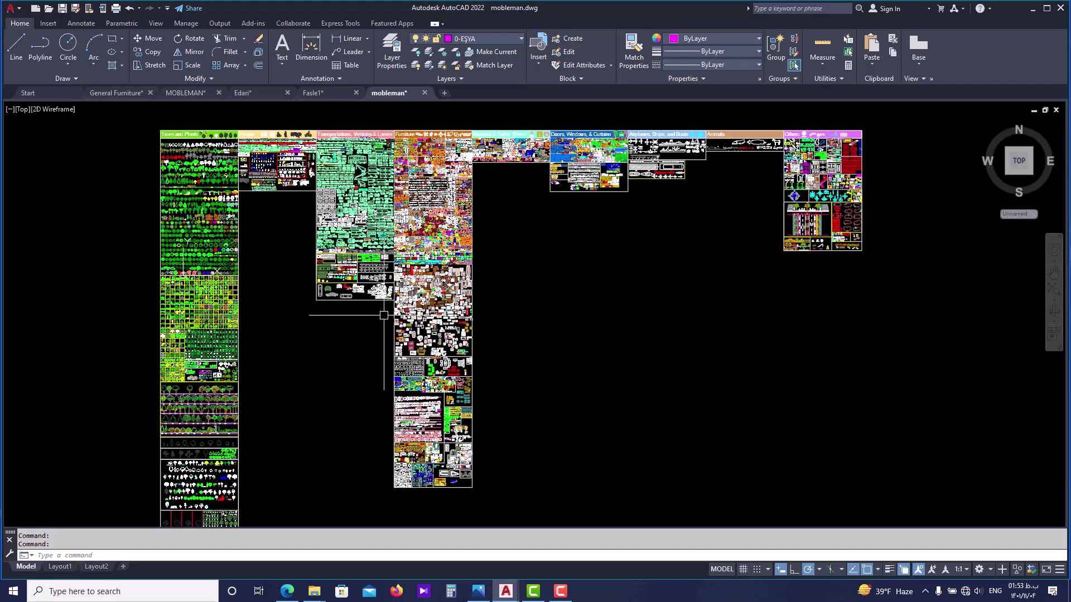
middle_drag(313, 323, 339, 310)
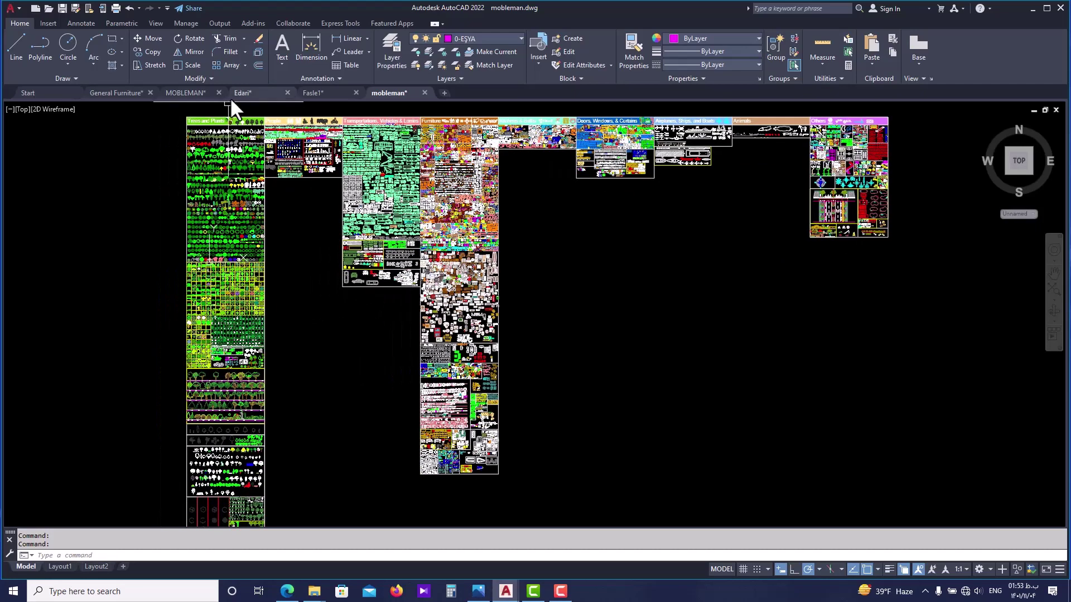
click(424, 92)
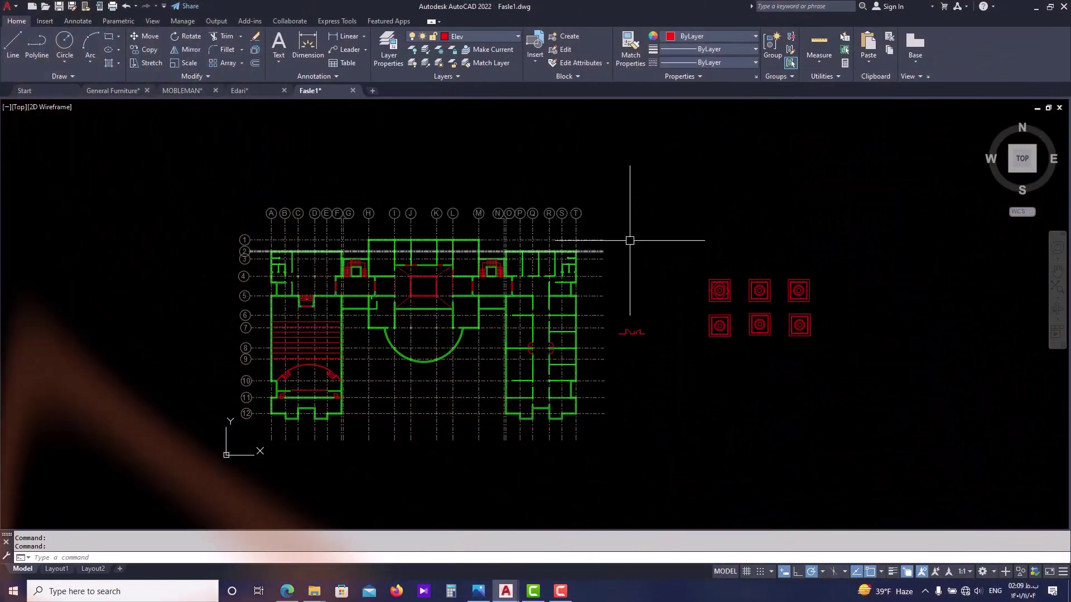
middle_drag(628, 239, 623, 248)
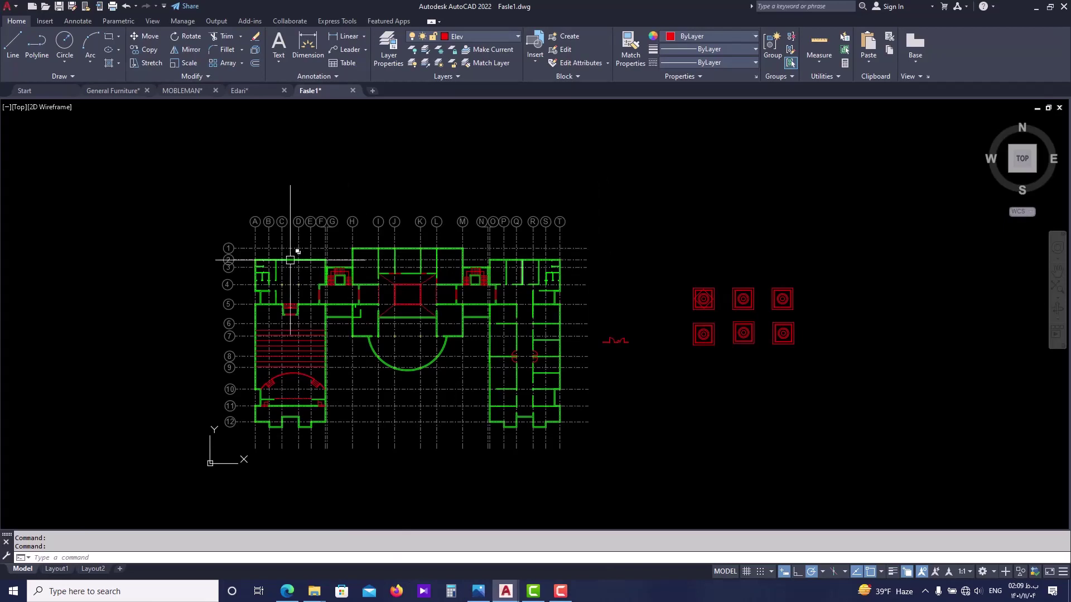
- Examine the column outline at the corner of axis 2 and the columns across the Fasle1 floor plan
scroll(290, 260, up, 6)
scroll(244, 239, up, 6)
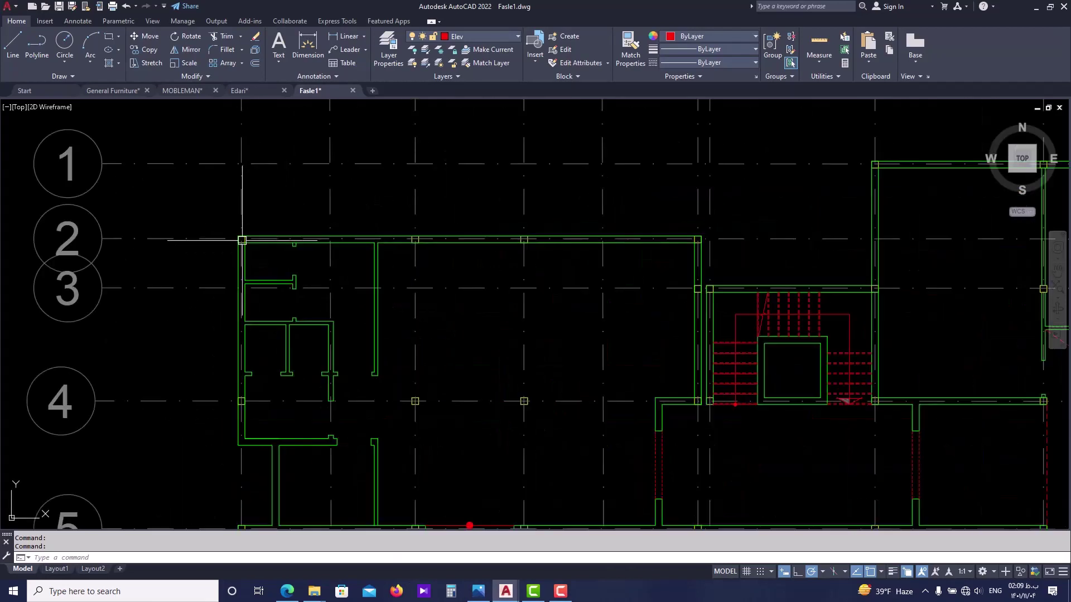
scroll(248, 241, up, 2)
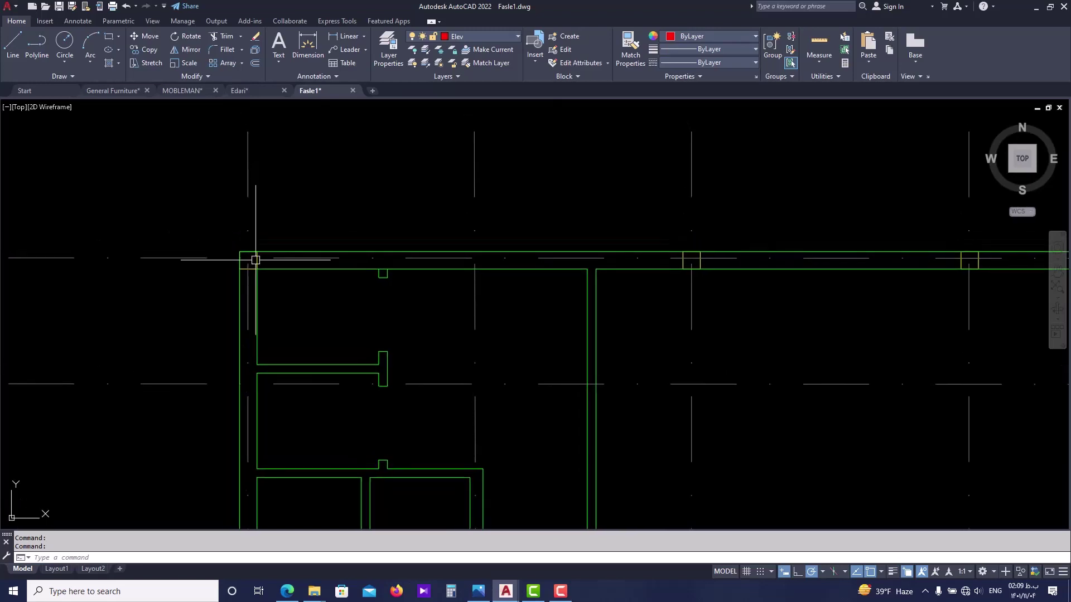
scroll(258, 269, up, 4)
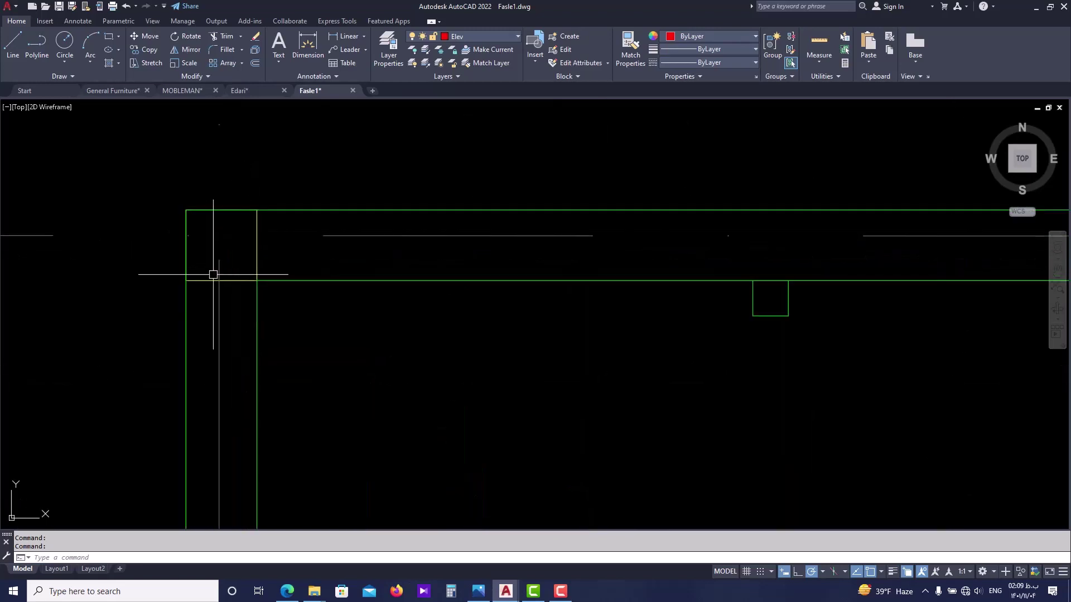
scroll(267, 283, down, 6)
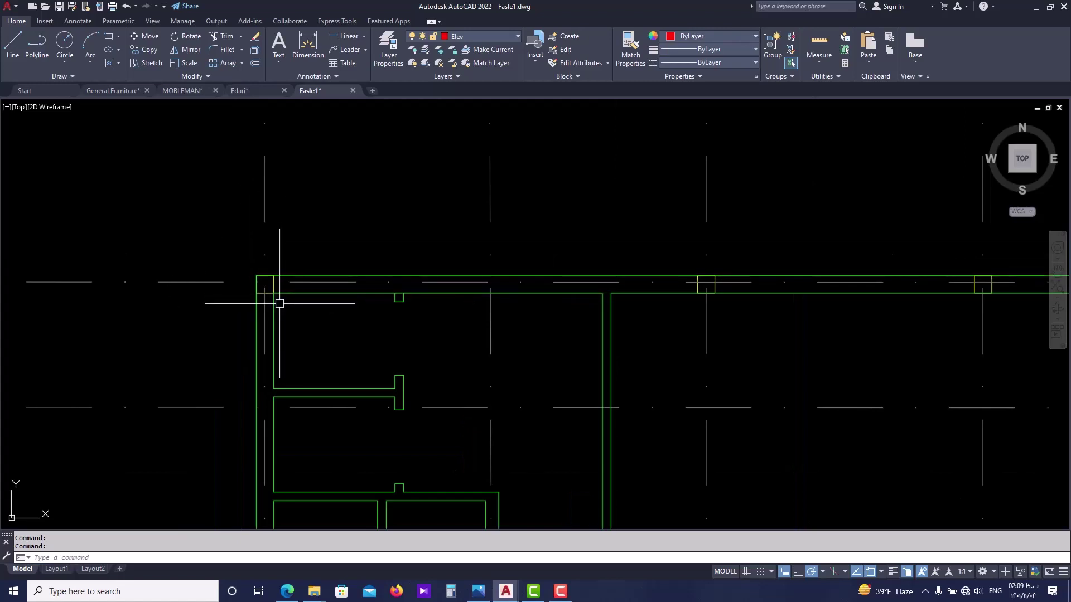
scroll(284, 297, down, 4)
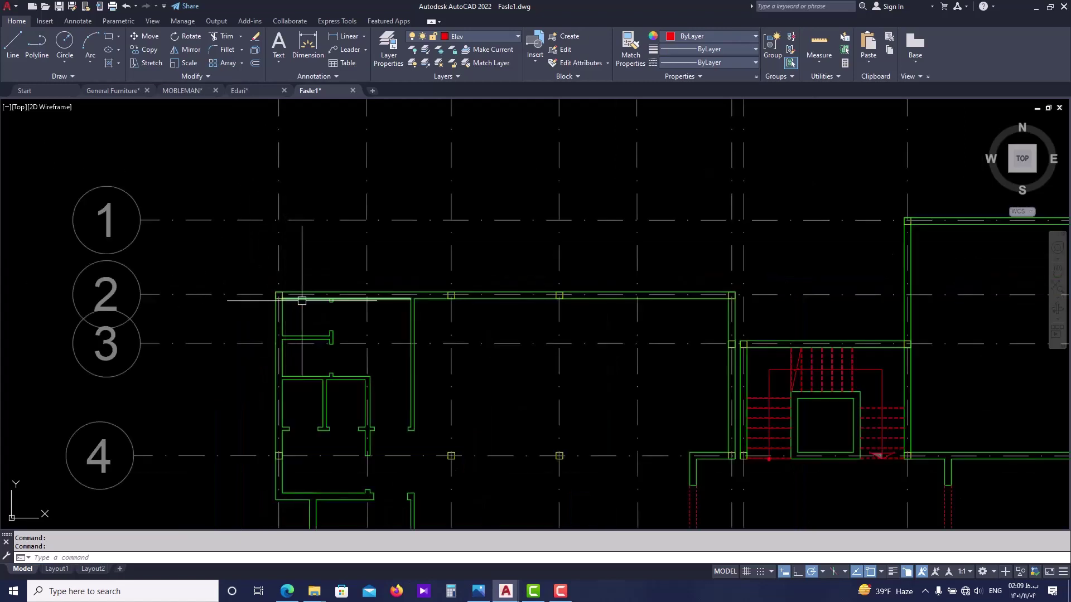
scroll(302, 300, down, 5)
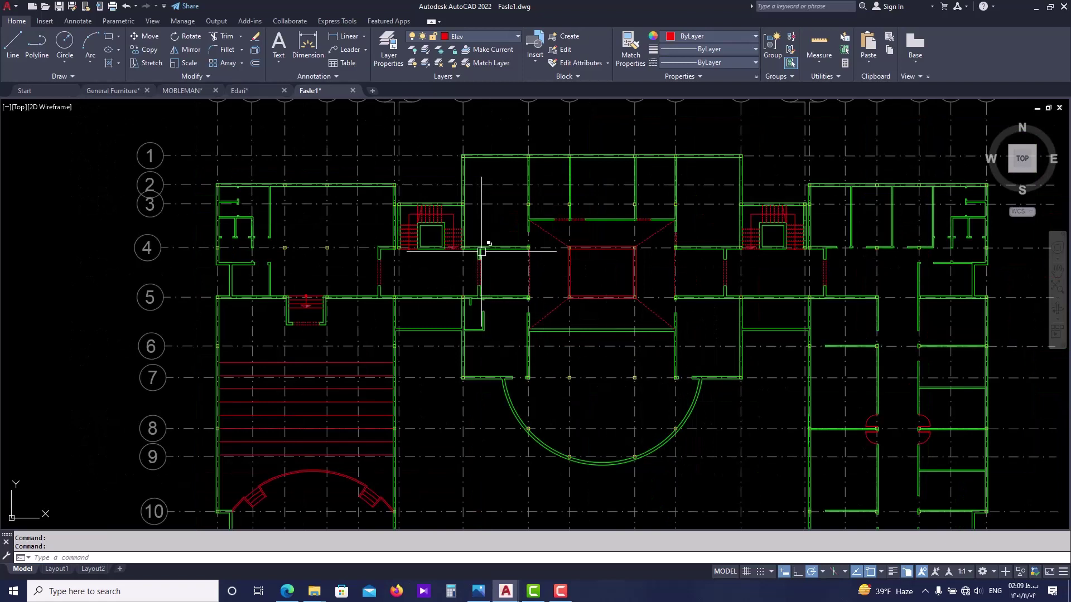
- Turn off the Dim&Axis, wall and current Elev layers with LAYOFF so that only the columns stay displayed
text(L)
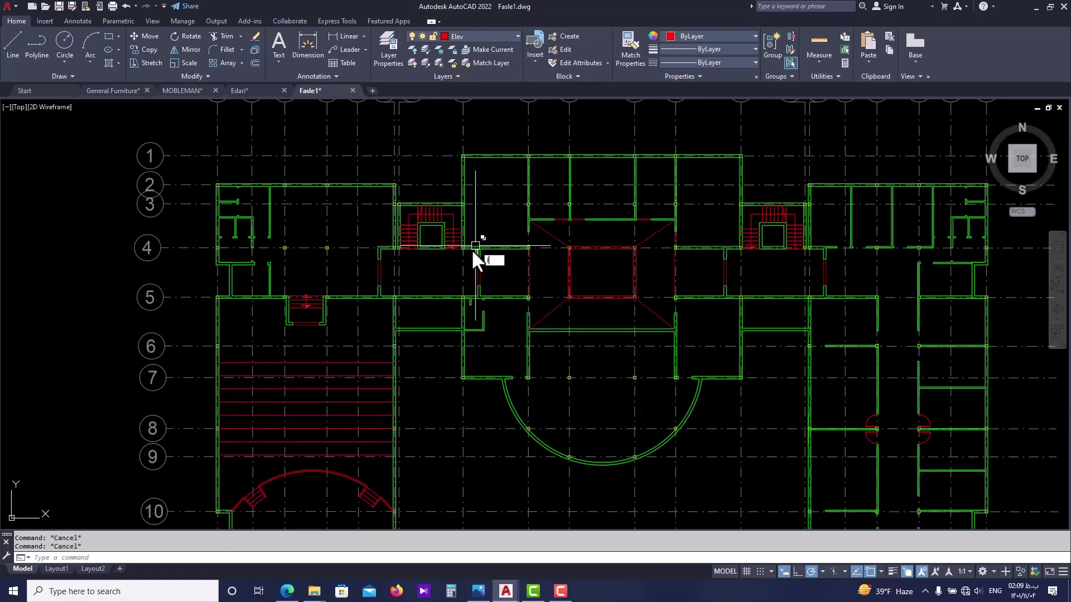
text(AYOFF)
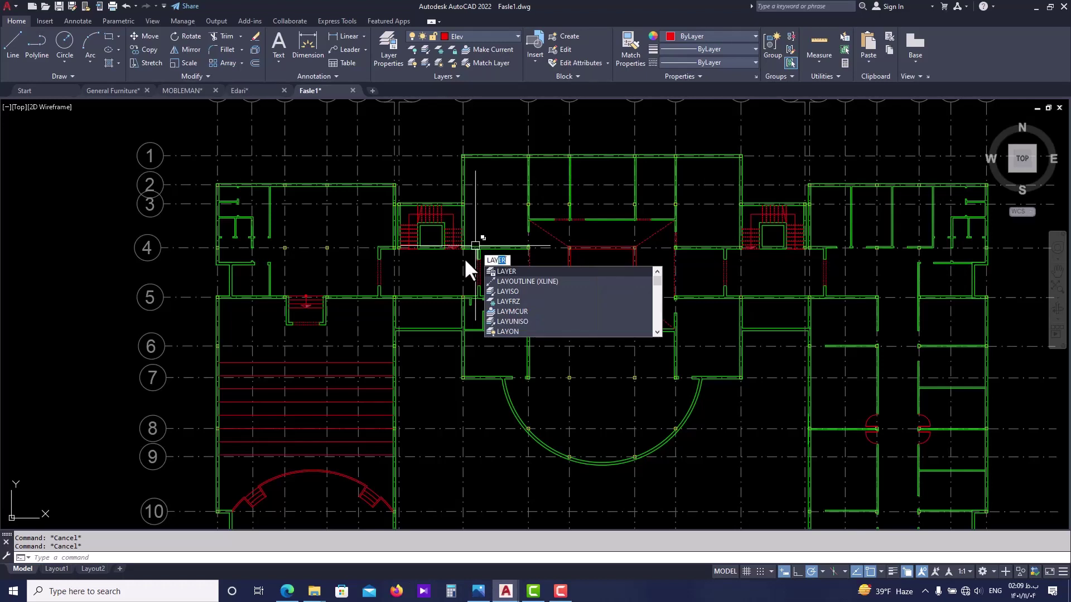
key(Return)
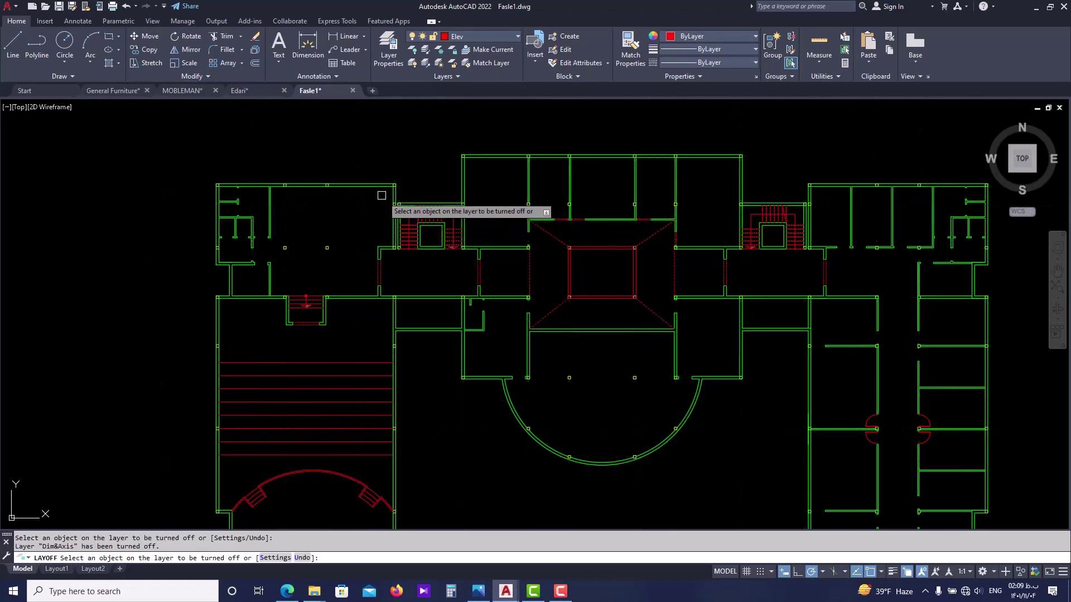
scroll(360, 187, up, 2)
click(359, 184)
click(441, 279)
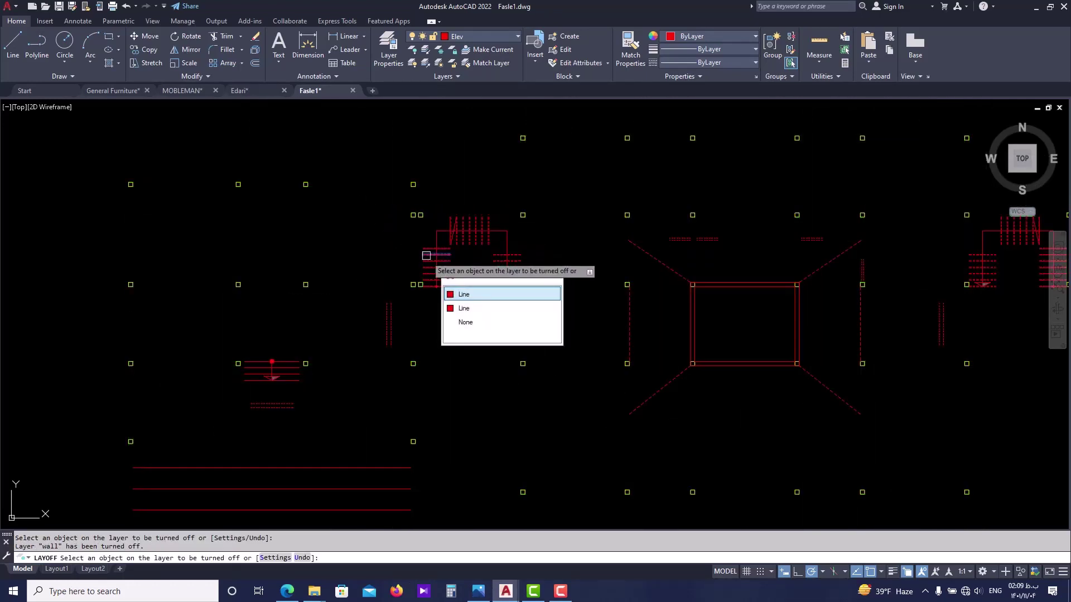
click(463, 290)
click(484, 318)
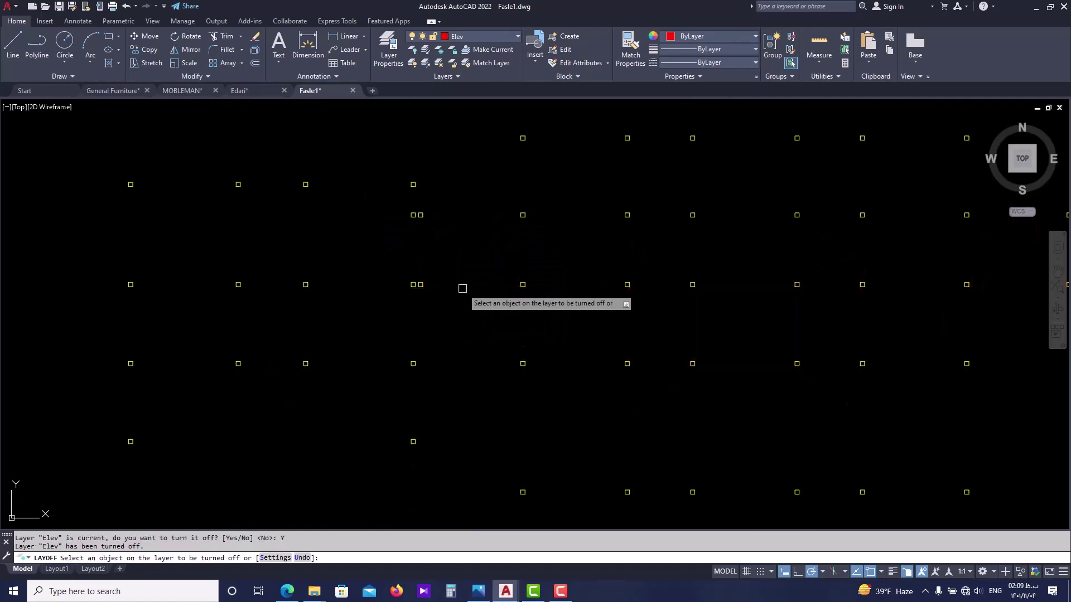
scroll(463, 289, down, 4)
scroll(364, 233, up, 2)
key(Escape)
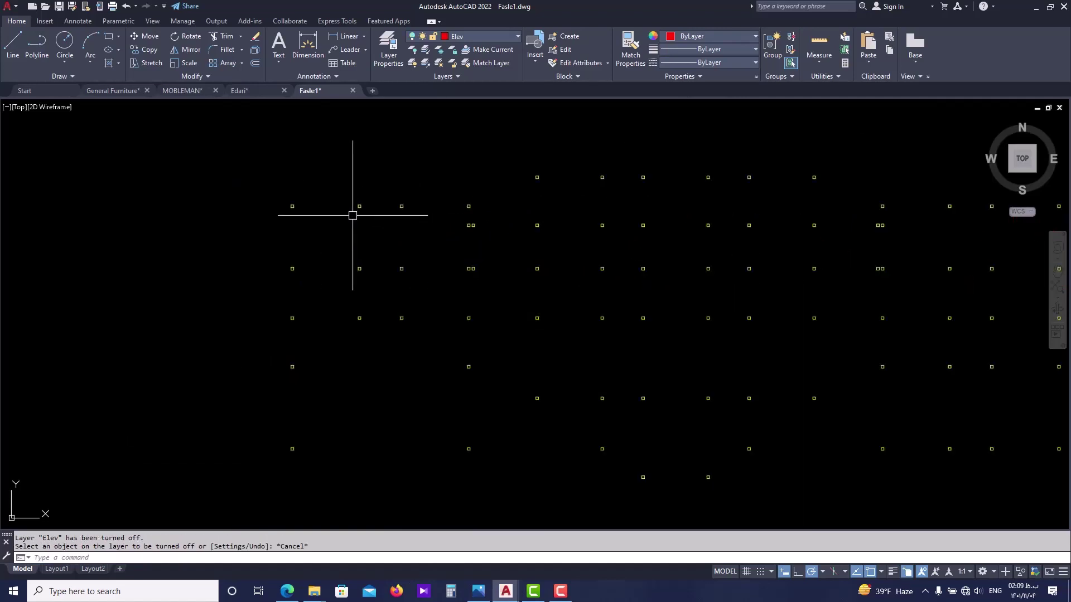
- Inspect the isolated column outlines across the floor plan
middle_drag(354, 215, 336, 242)
scroll(336, 240, down, 2)
scroll(301, 234, up, 7)
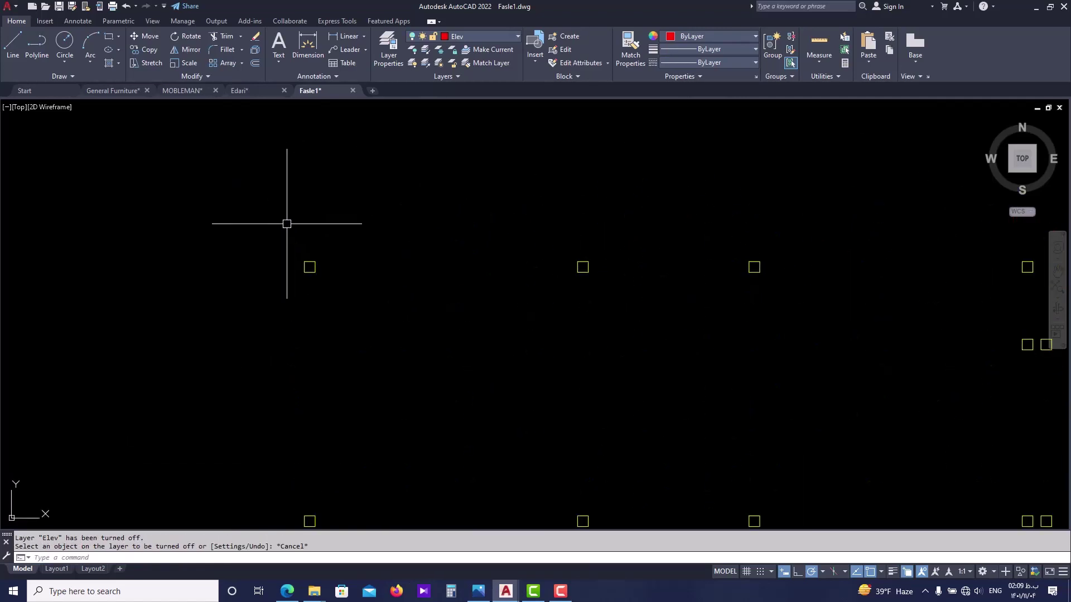
scroll(323, 245, down, 3)
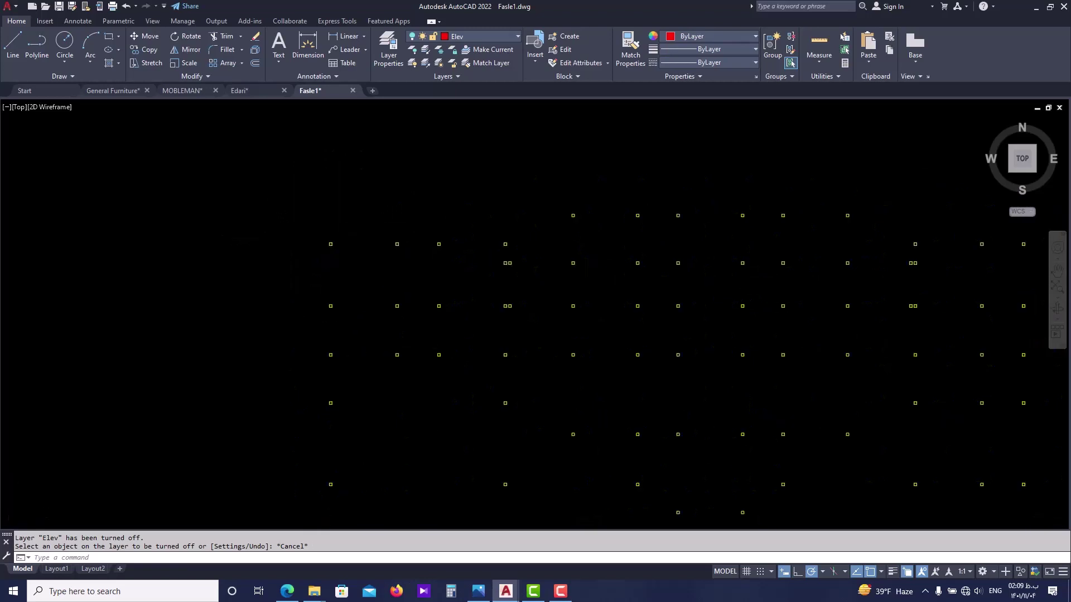
- Move all the displayed columns of the floor plan to the door layer
click(693, 188)
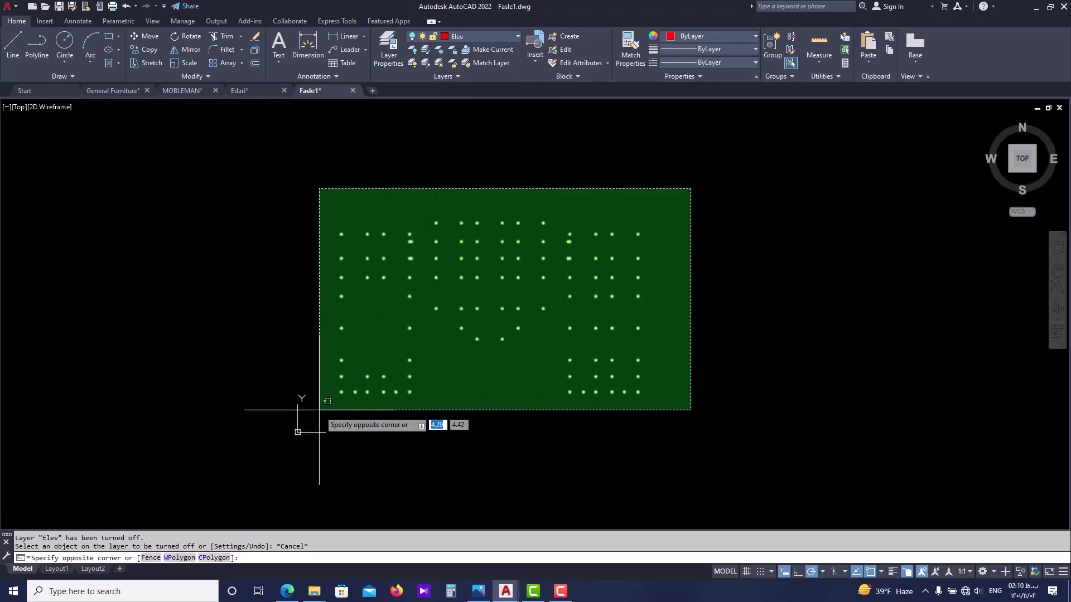
click(245, 484)
click(498, 36)
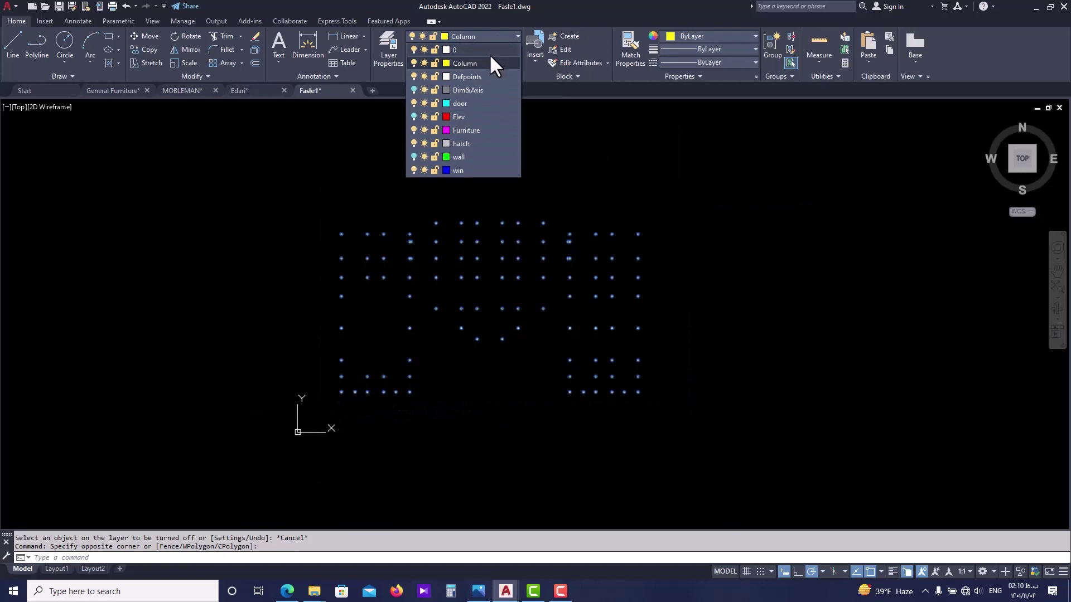
click(483, 117)
key(Escape)
- Make Column the current layer and draw a rectangle tracing the upper-left column outline corner to corner
scroll(357, 246, up, 4)
scroll(372, 255, up, 6)
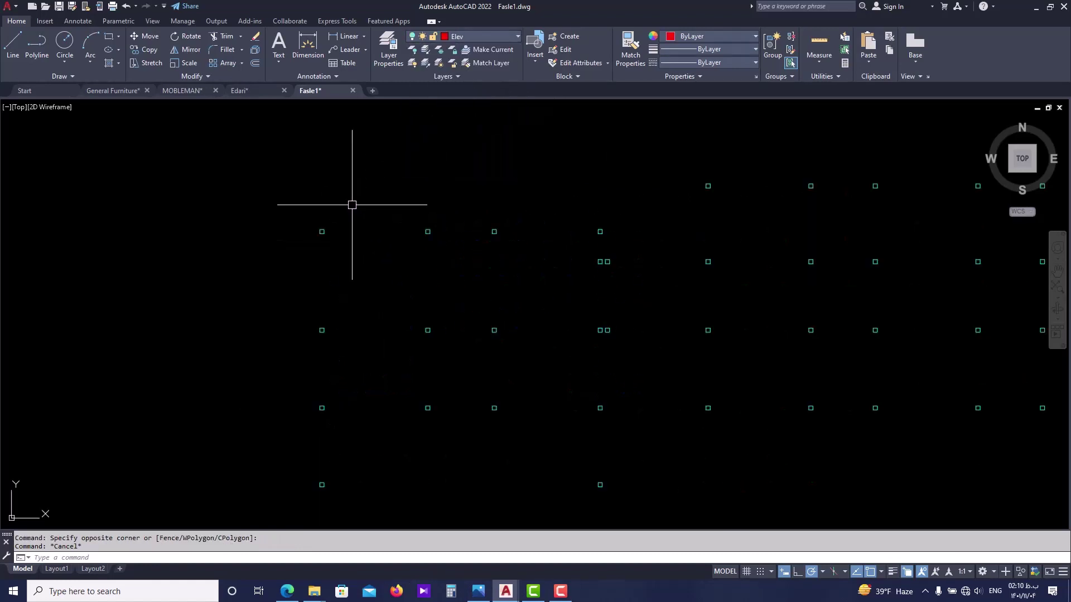
scroll(306, 250, up, 2)
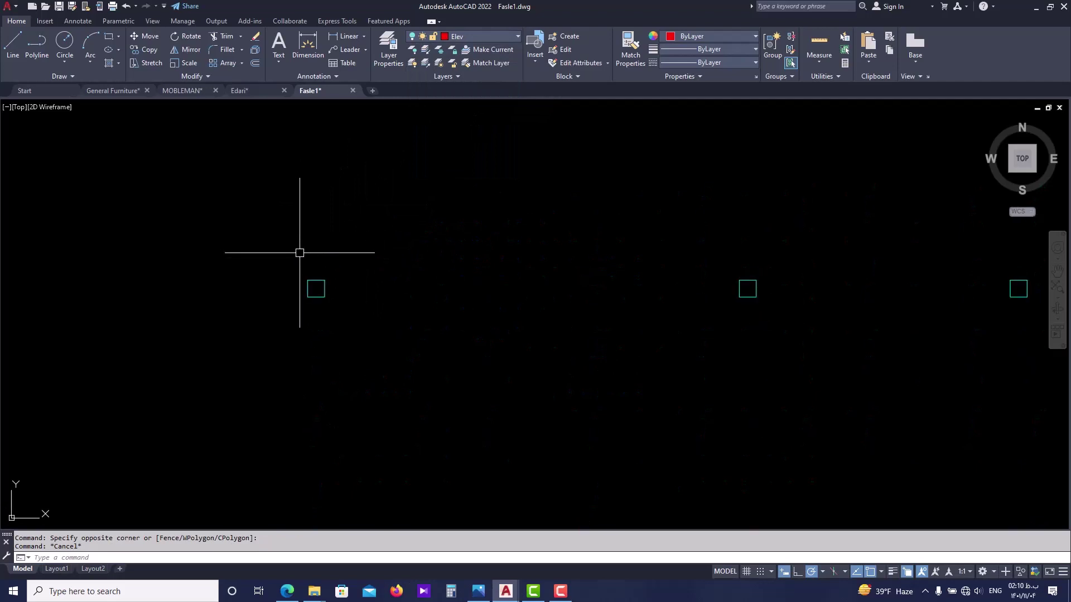
scroll(308, 258, up, 3)
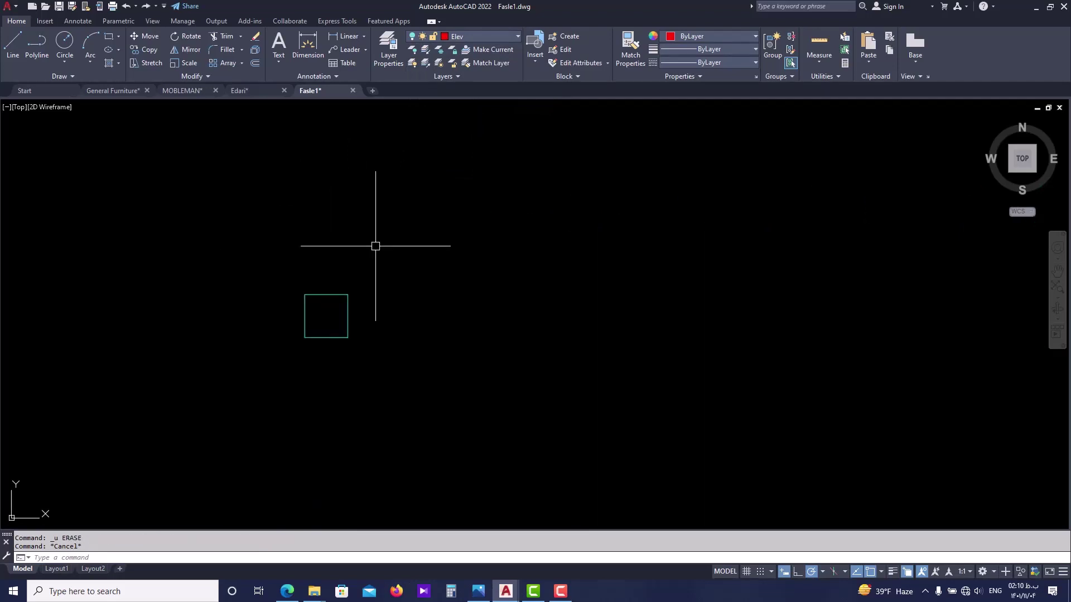
click(487, 38)
click(482, 62)
text(re)
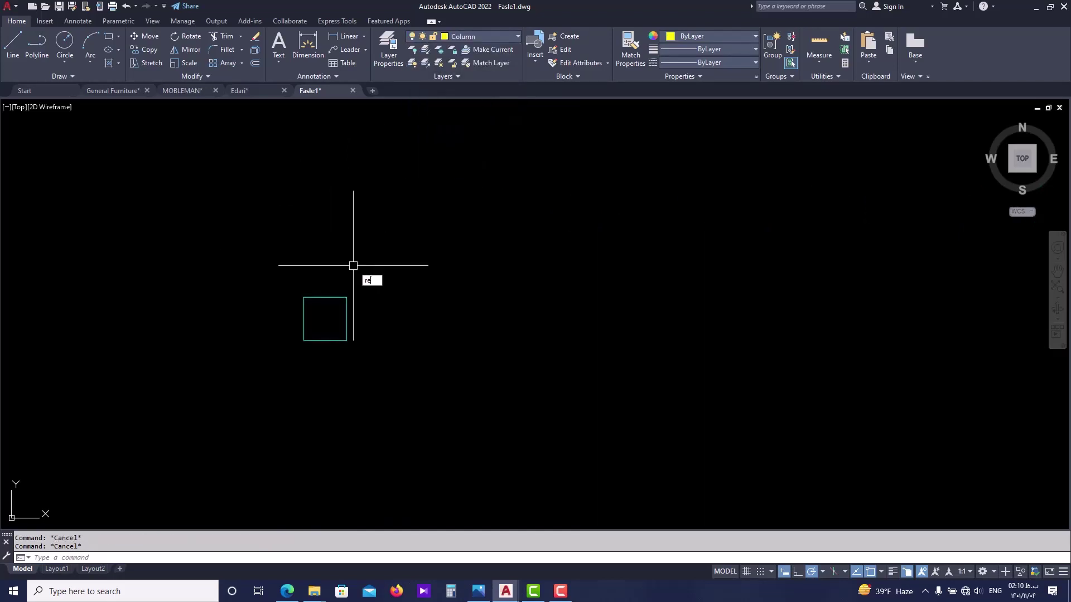
text(c)
key(Return)
scroll(347, 283, up, 2)
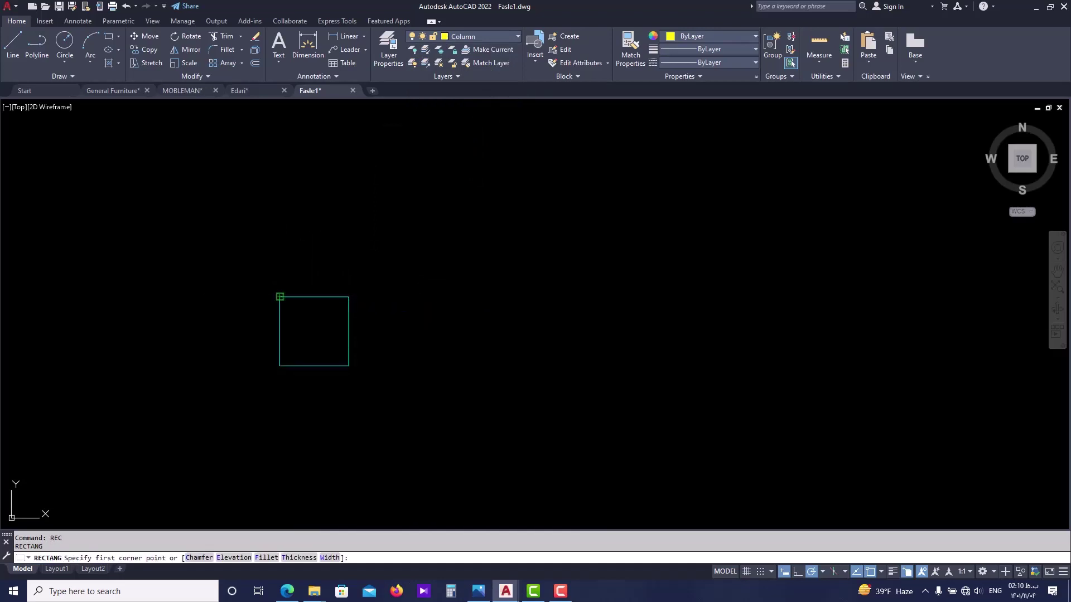
click(280, 297)
click(348, 366)
key(Escape)
- Offset the new column rectangle outward by 0.1
scroll(327, 316, up, 2)
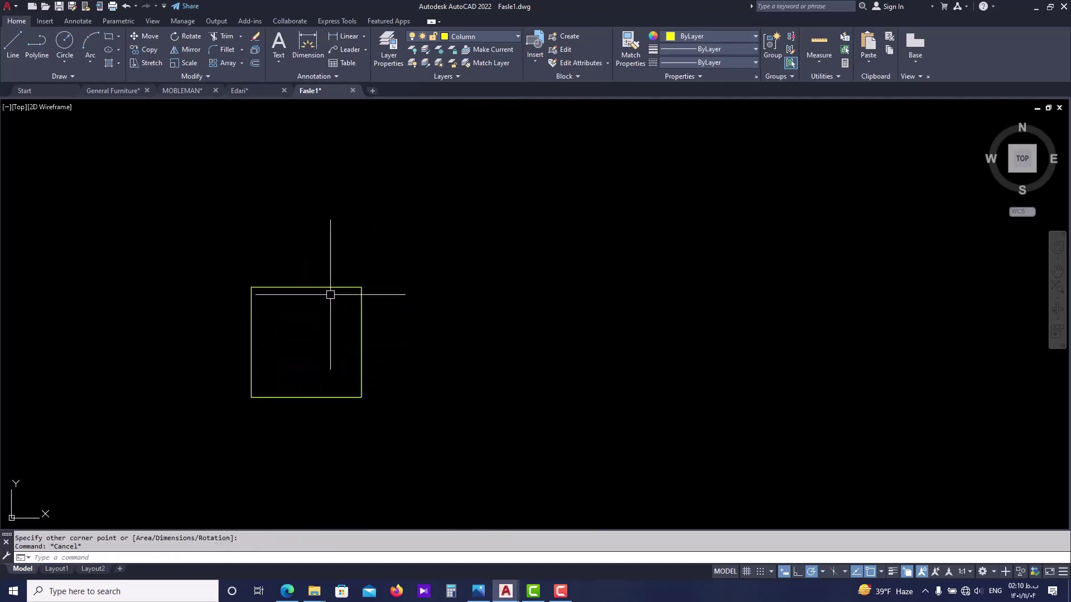
click(321, 290)
click(364, 323)
text(o)
key(Return)
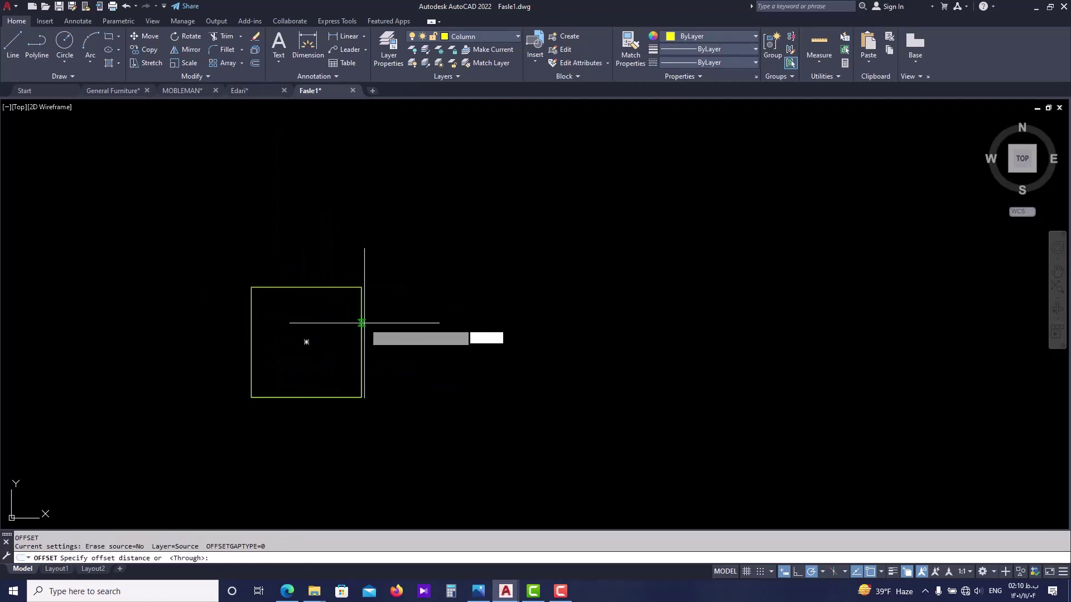
text(0.1)
key(Return)
click(426, 298)
key(Escape)
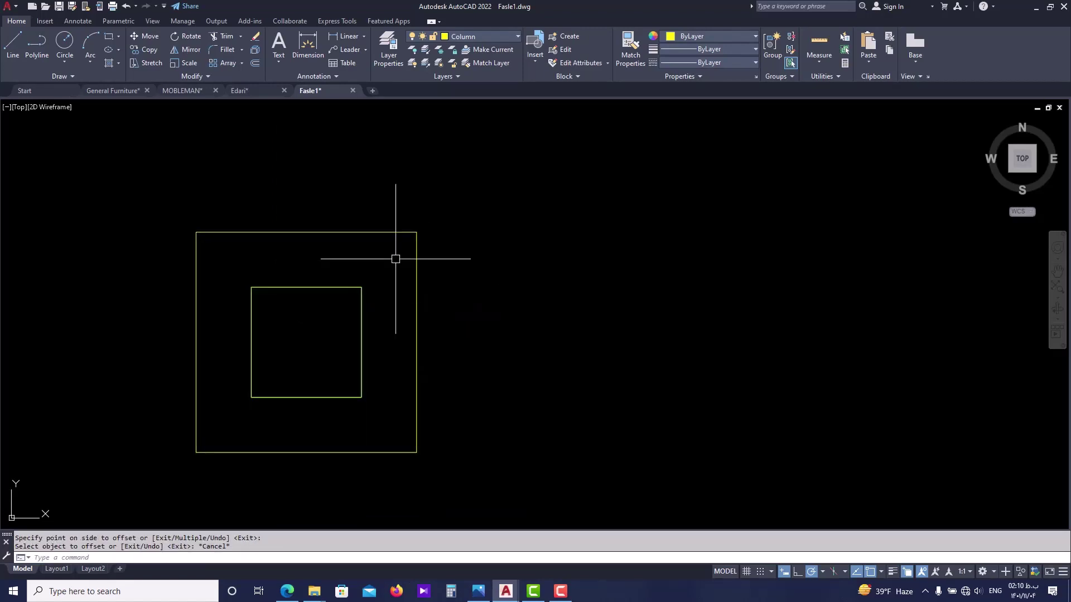
key(Escape)
- Draw a vertical and a horizontal centre line between the midpoints of the outer square's opposite sides
text(l)
key(Return)
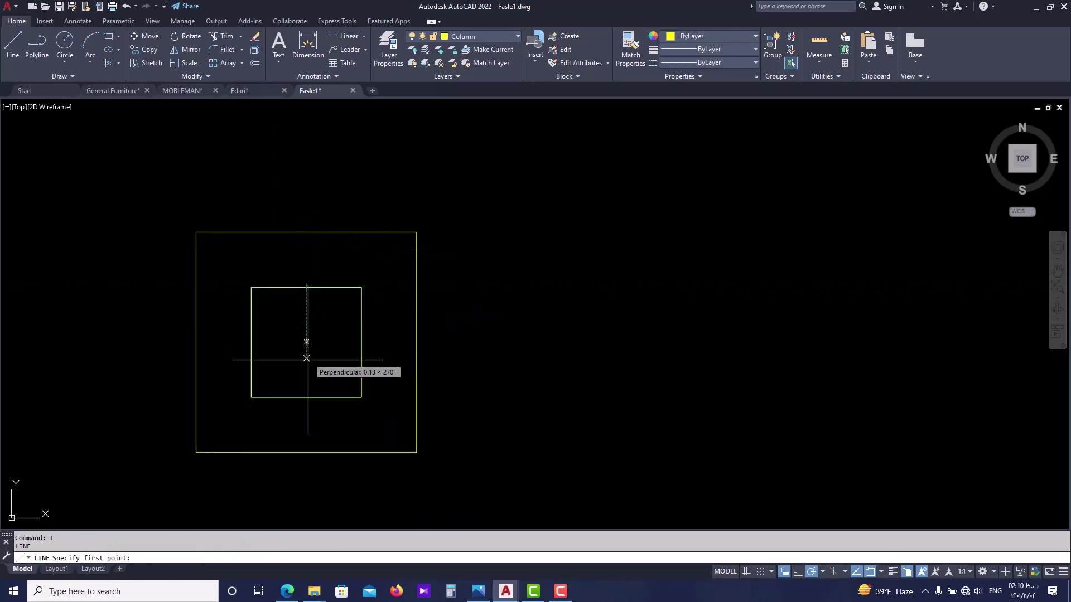
click(306, 452)
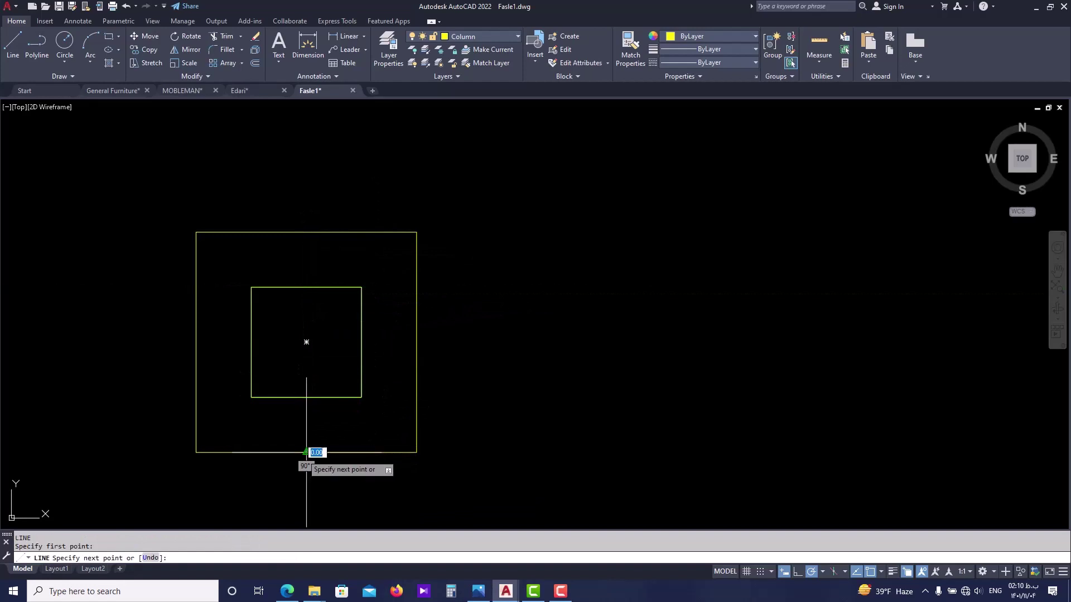
click(306, 232)
key(Escape)
key(Return)
click(196, 342)
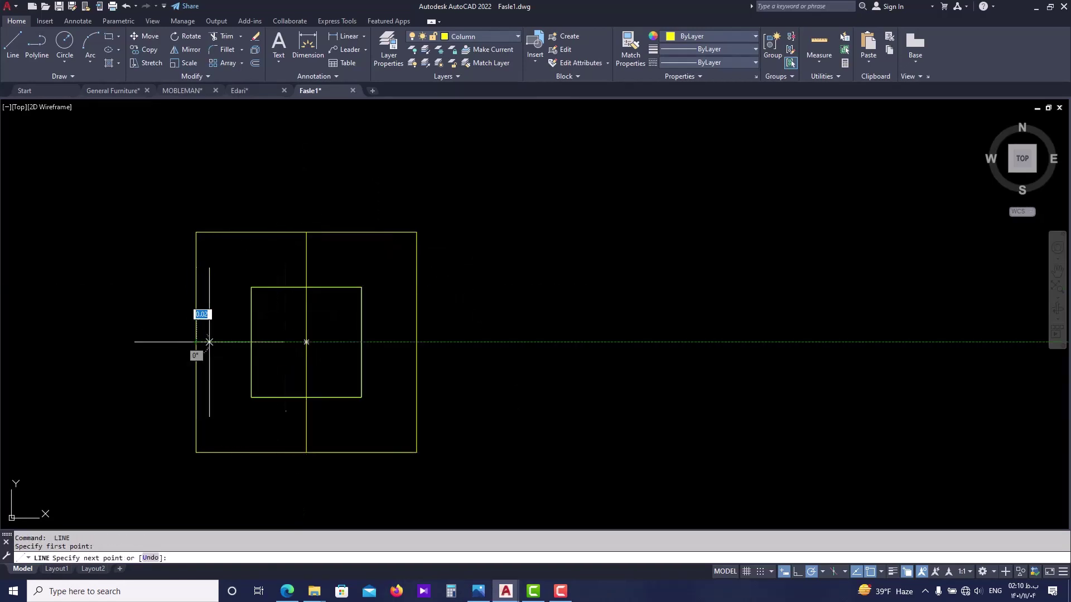
click(417, 341)
key(Escape)
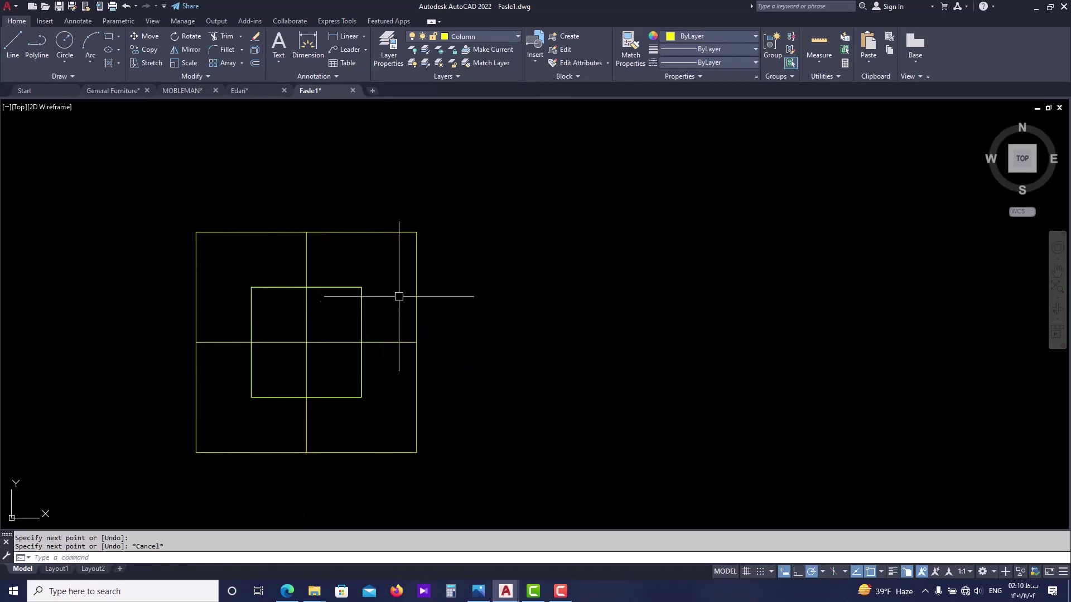
- Erase the outer offset square, keeping the column rectangle and its two centre lines
click(396, 232)
key(Delete)
key(ctrl+z)
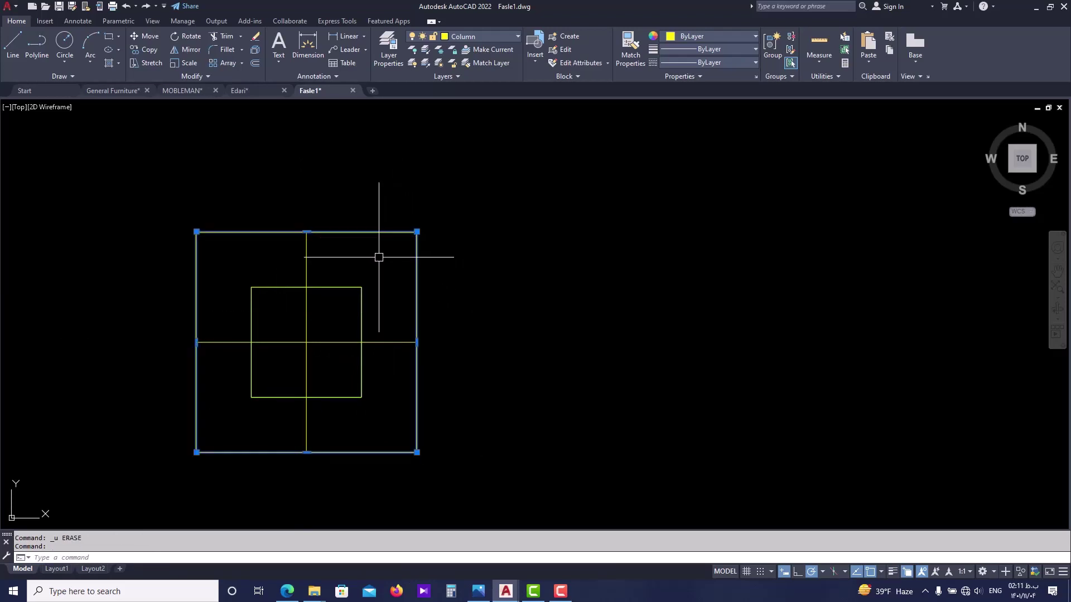
key(Delete)
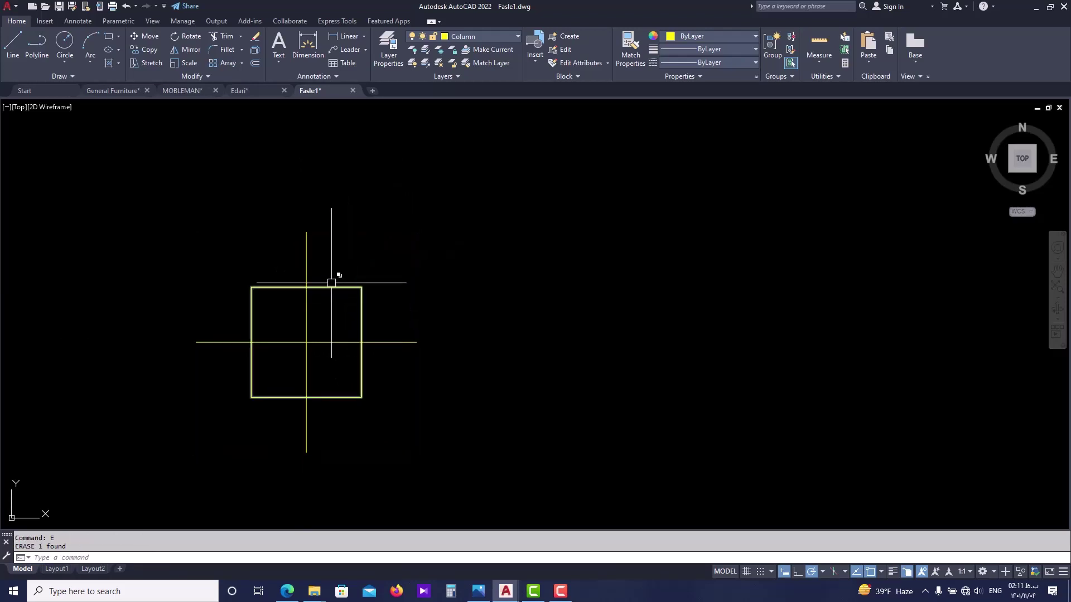
- Erase the four old door-layer lines lying under the column rectangle, choosing Line instead of Polyline for each overlapping side
scroll(335, 275, up, 2)
mouse_move(296, 245)
middle_down()
mouse_move(313, 242)
mouse_move(321, 256)
middle_up()
click(327, 241)
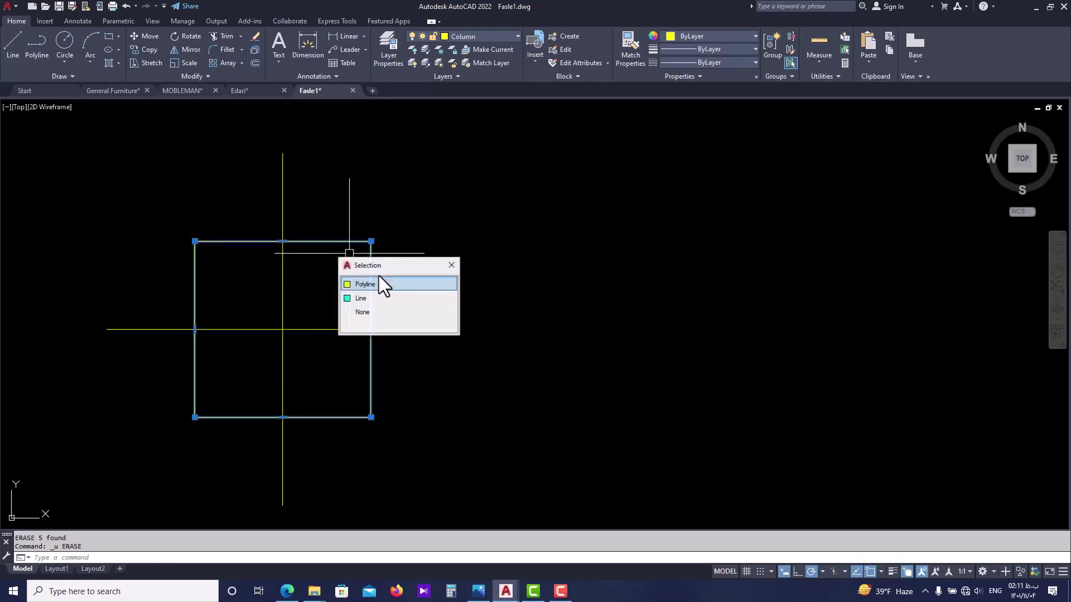
click(381, 295)
text(e)
key(space)
click(198, 273)
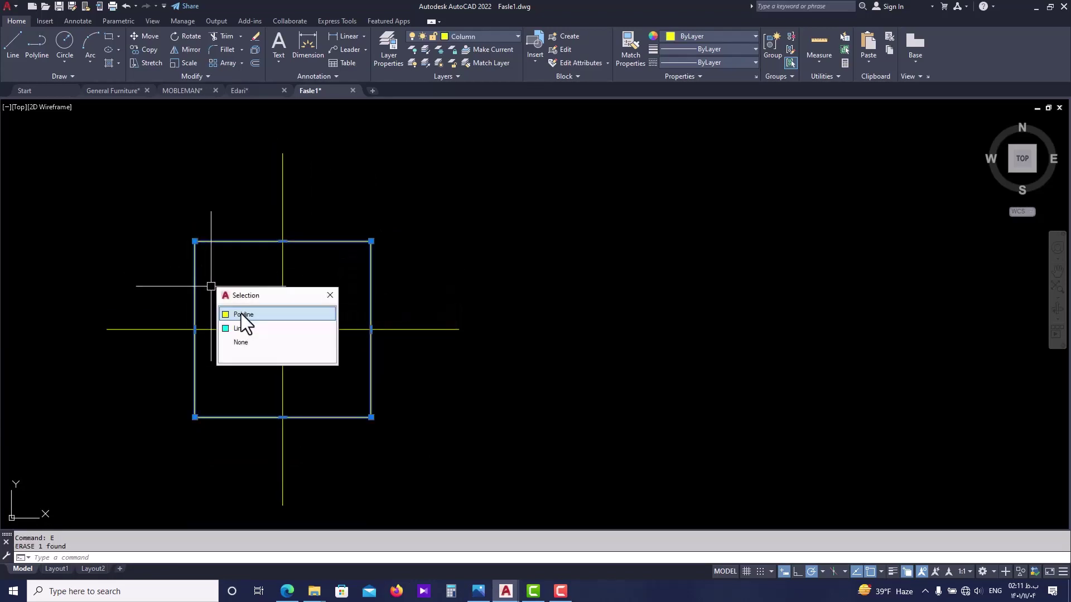
click(241, 323)
text(e)
key(space)
click(233, 416)
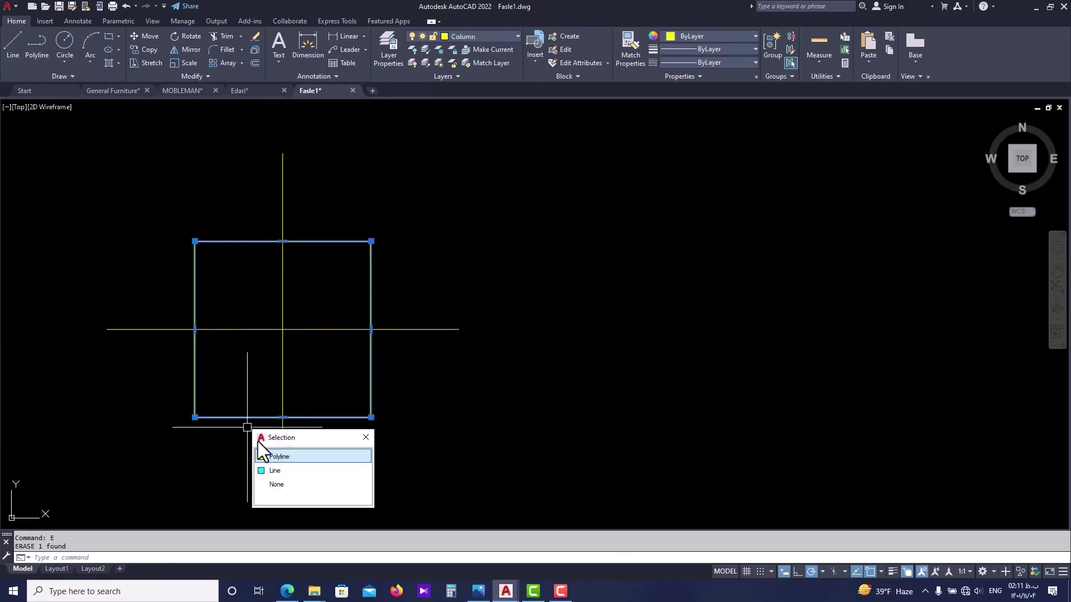
click(277, 468)
text(e)
key(space)
click(370, 371)
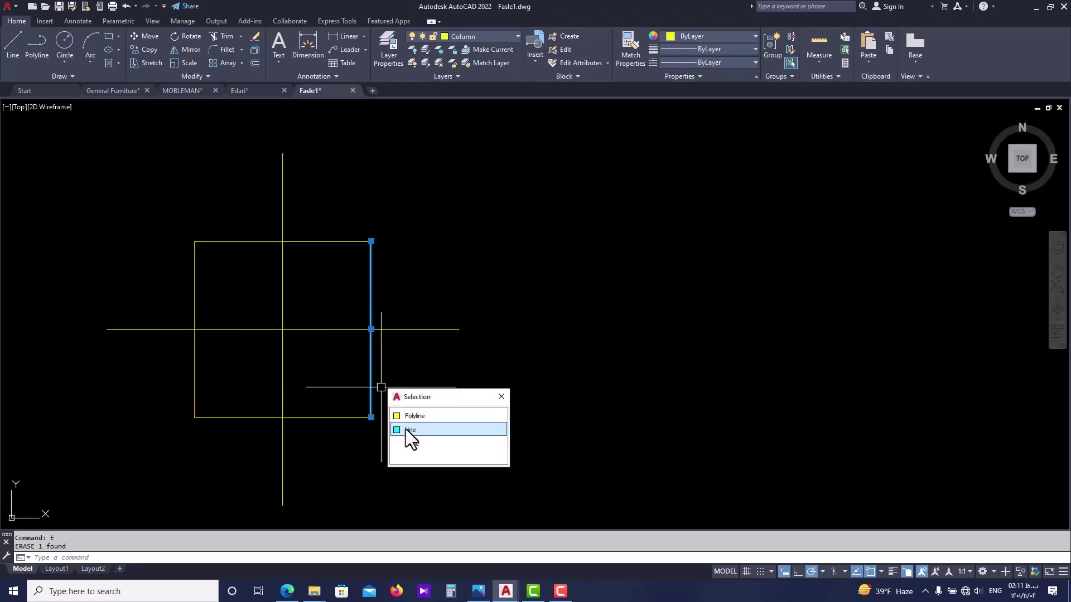
click(406, 436)
scroll(385, 304, down, 4)
scroll(351, 295, up, 2)
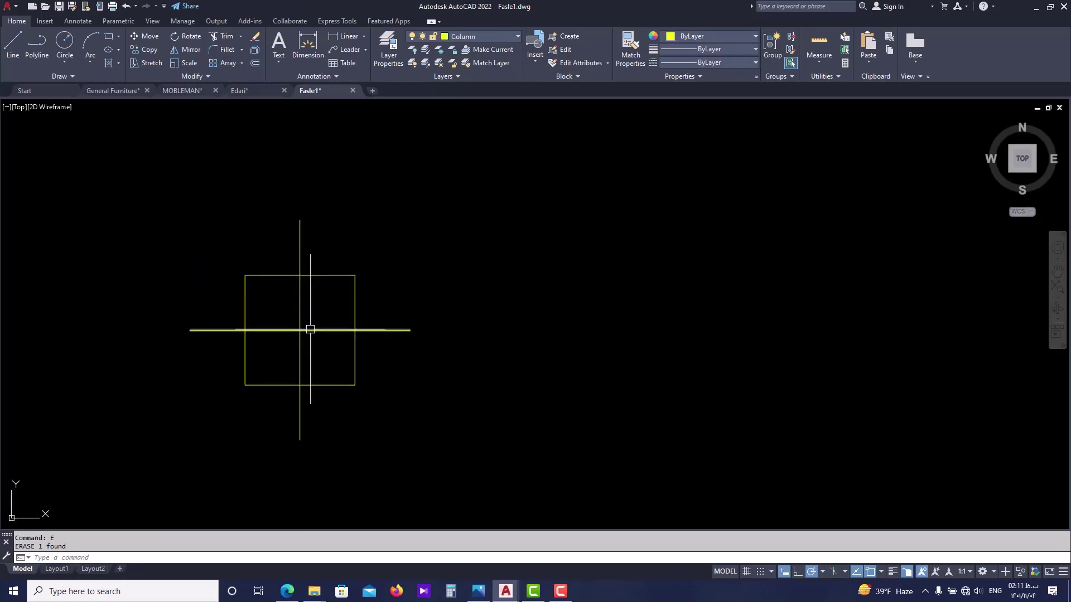
scroll(318, 322, up, 2)
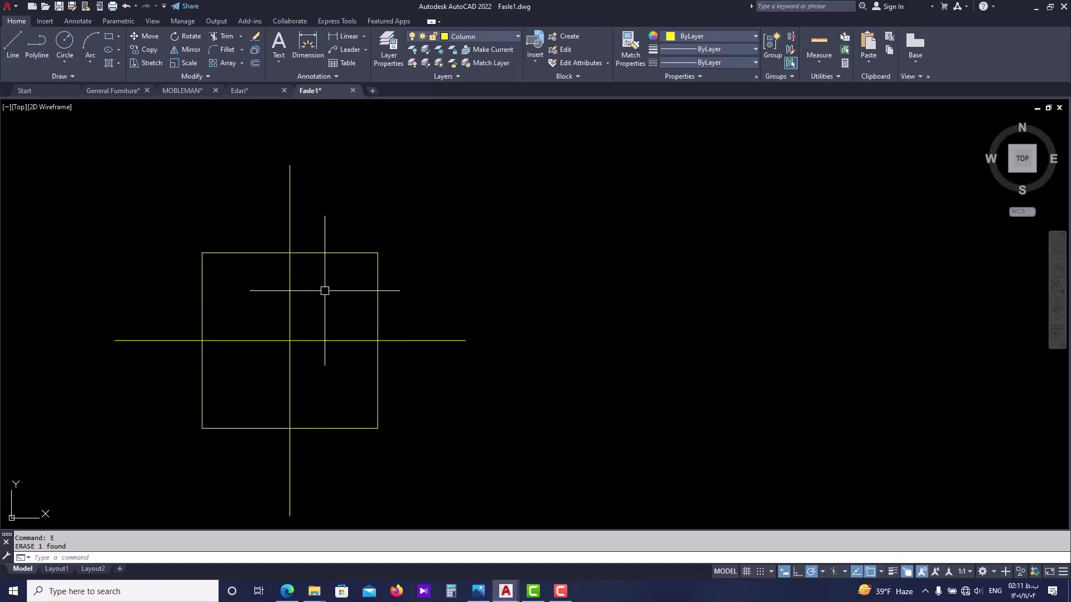
scroll(329, 311, down, 2)
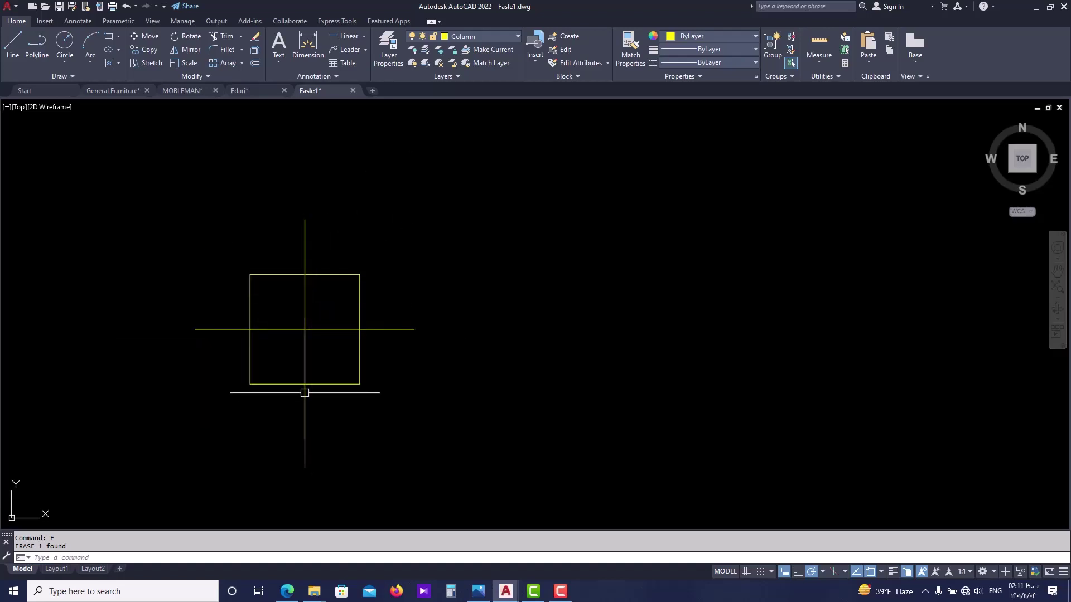
scroll(385, 330, up, 2)
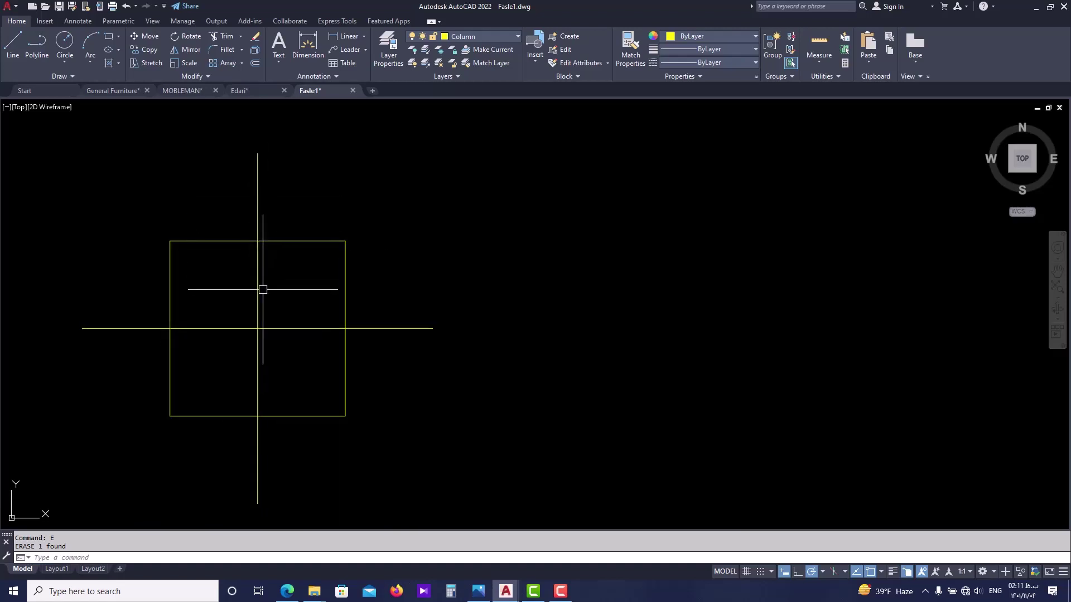
scroll(310, 354, down, 2)
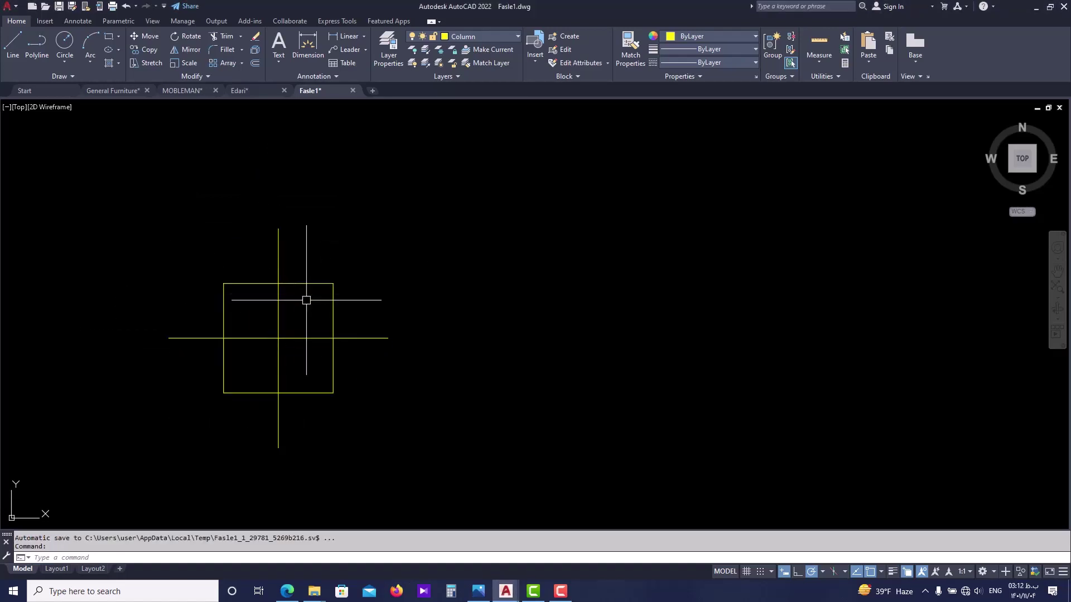
middle_drag(317, 312, 326, 295)
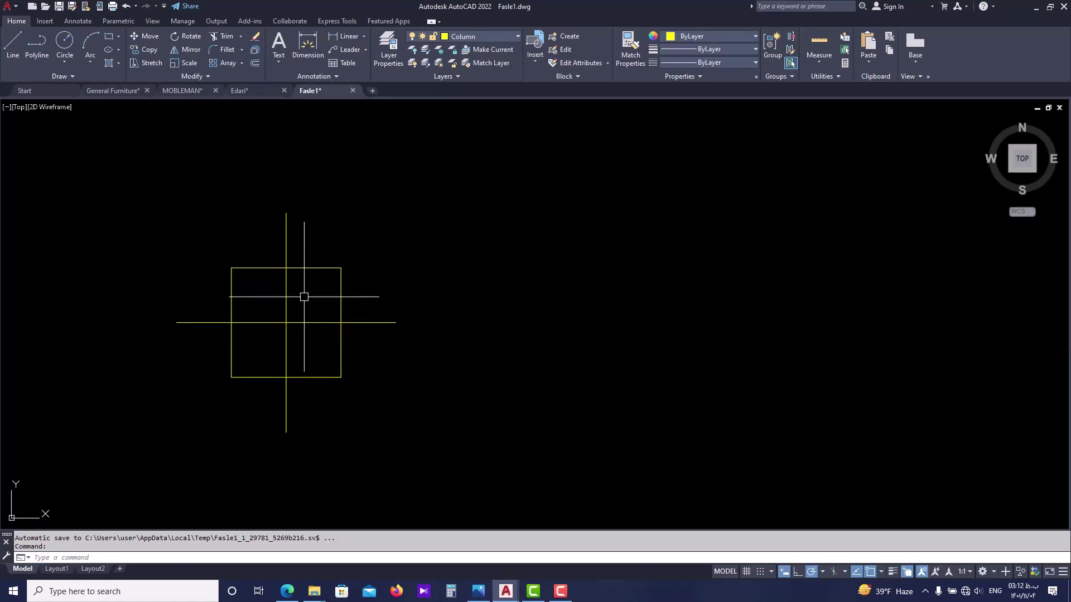
- Define a block named C from the column rectangle and its two centre lines, with the base point at their intersection
key(Return)
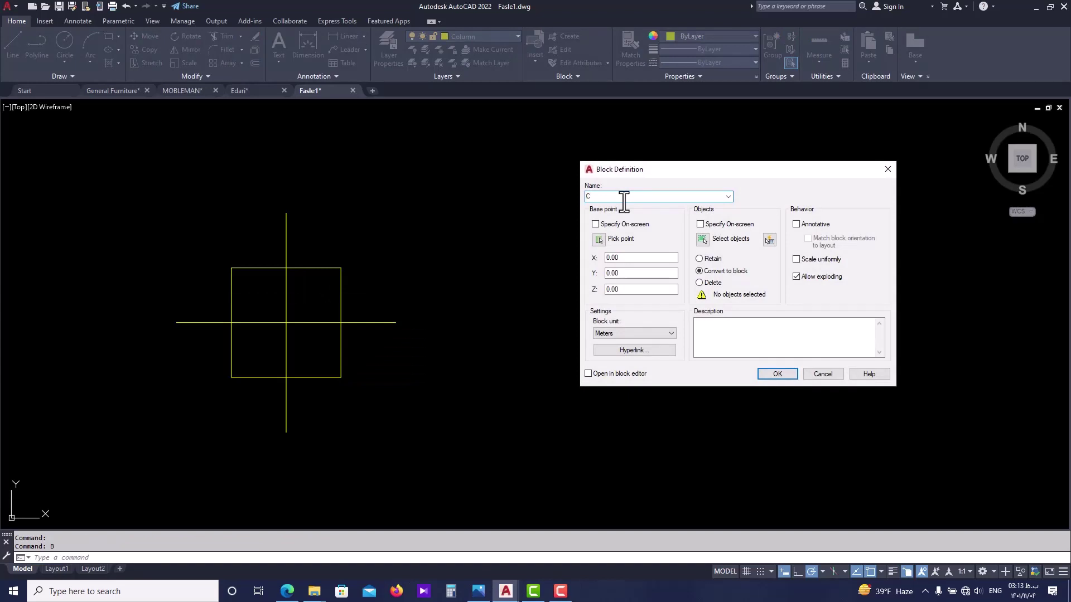
click(702, 238)
click(404, 198)
click(139, 453)
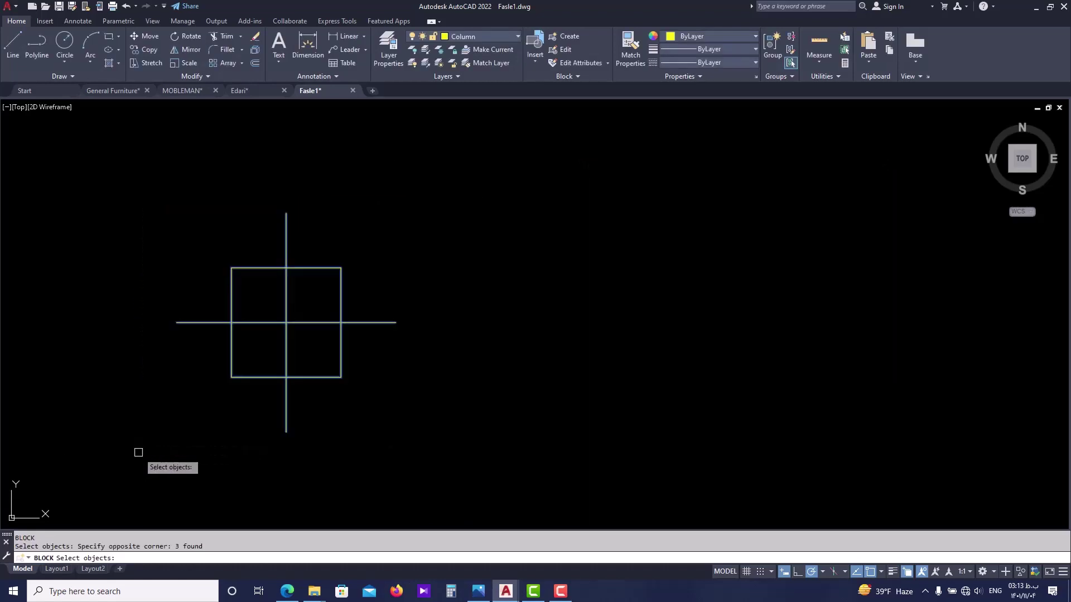
key(Return)
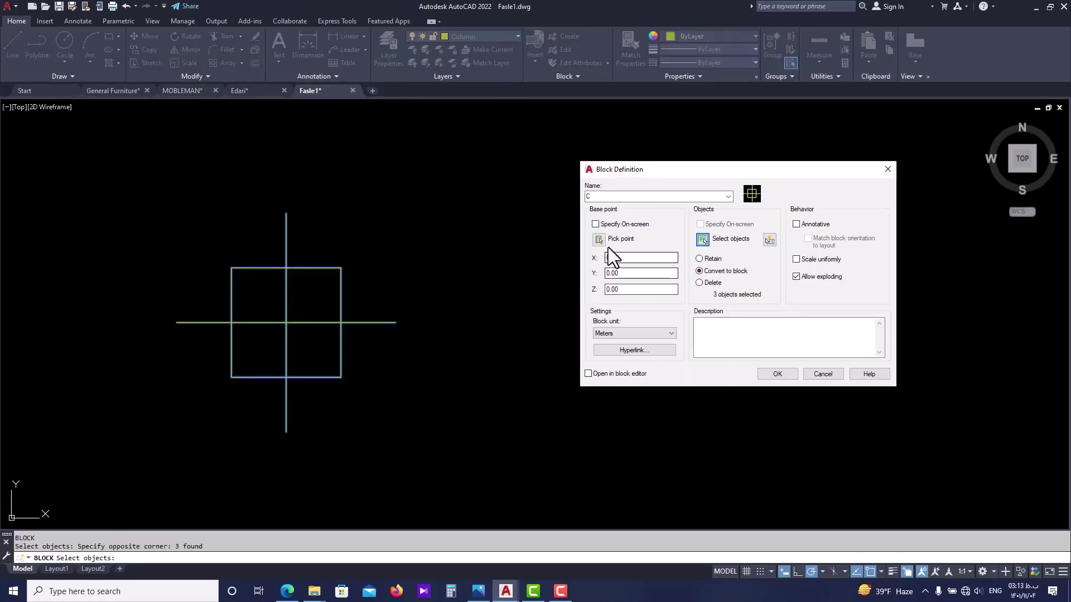
click(600, 240)
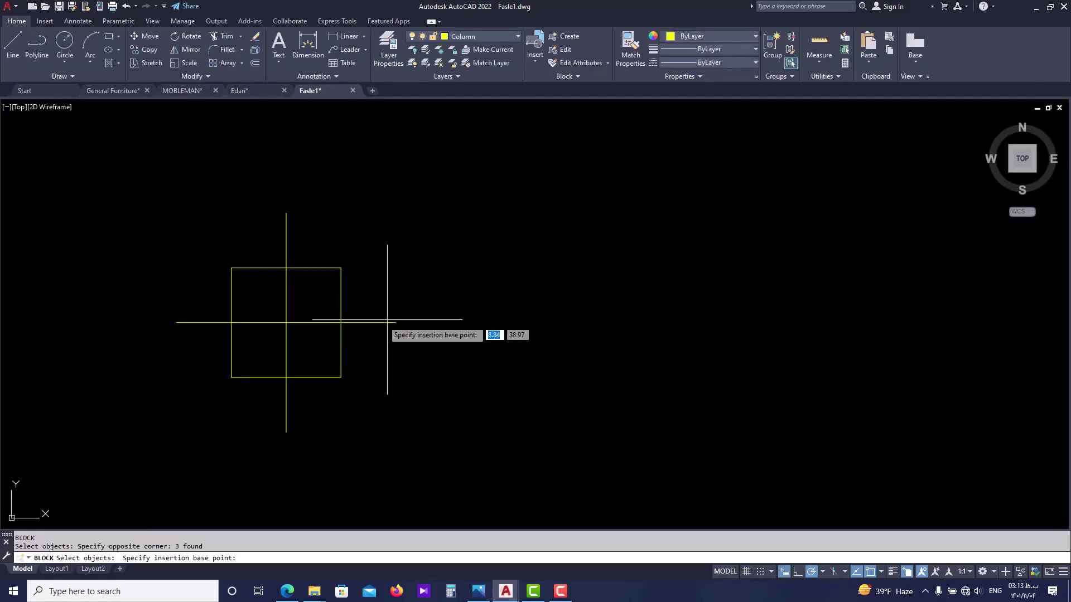
click(286, 323)
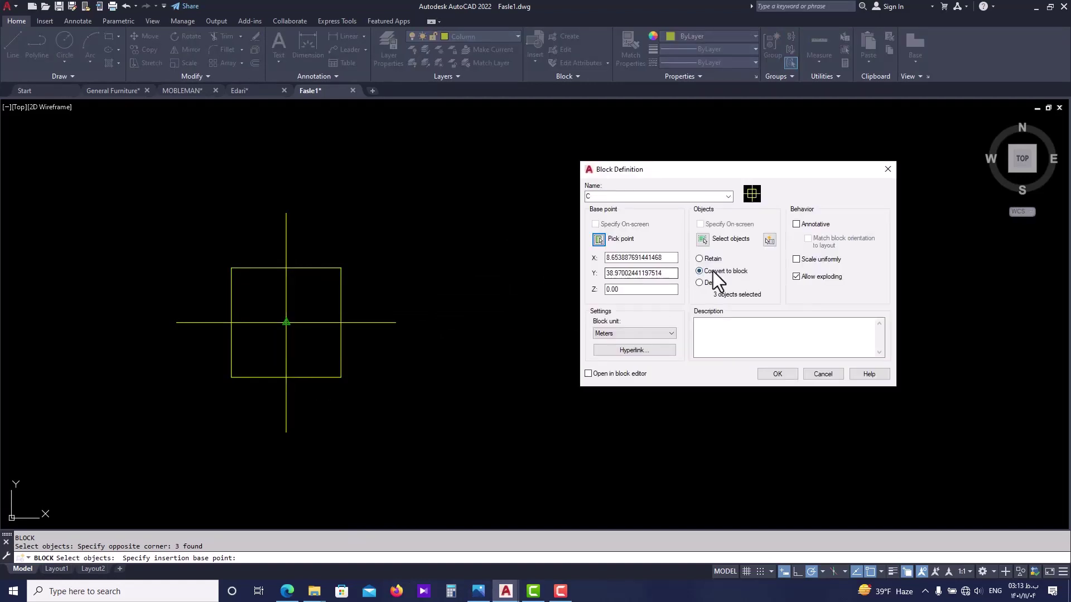
click(780, 375)
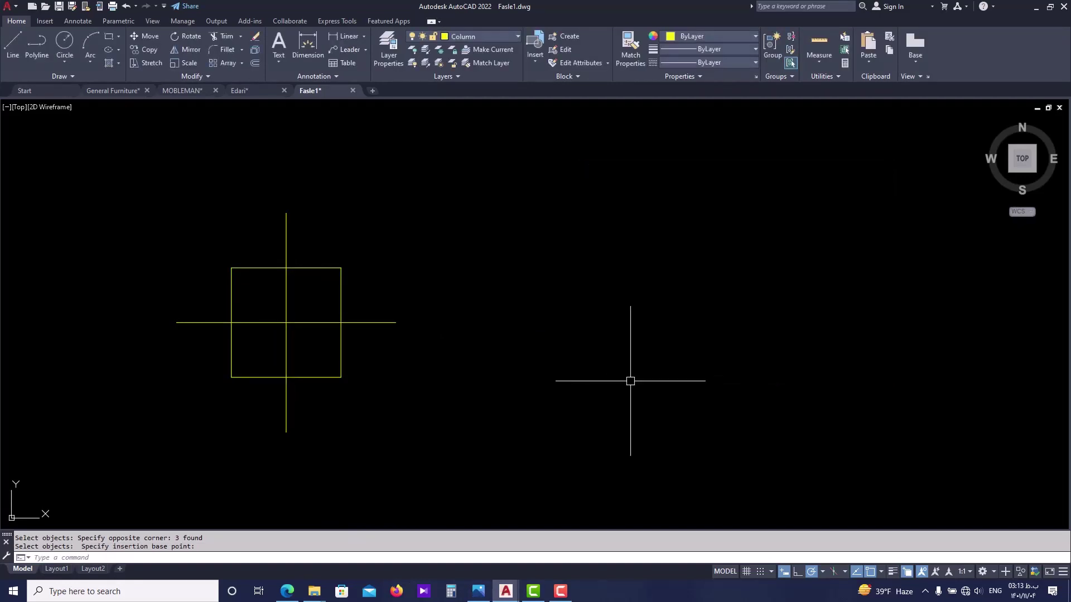
- Select the new column block and inspect its insertion point at the centre of the cross
click(266, 328)
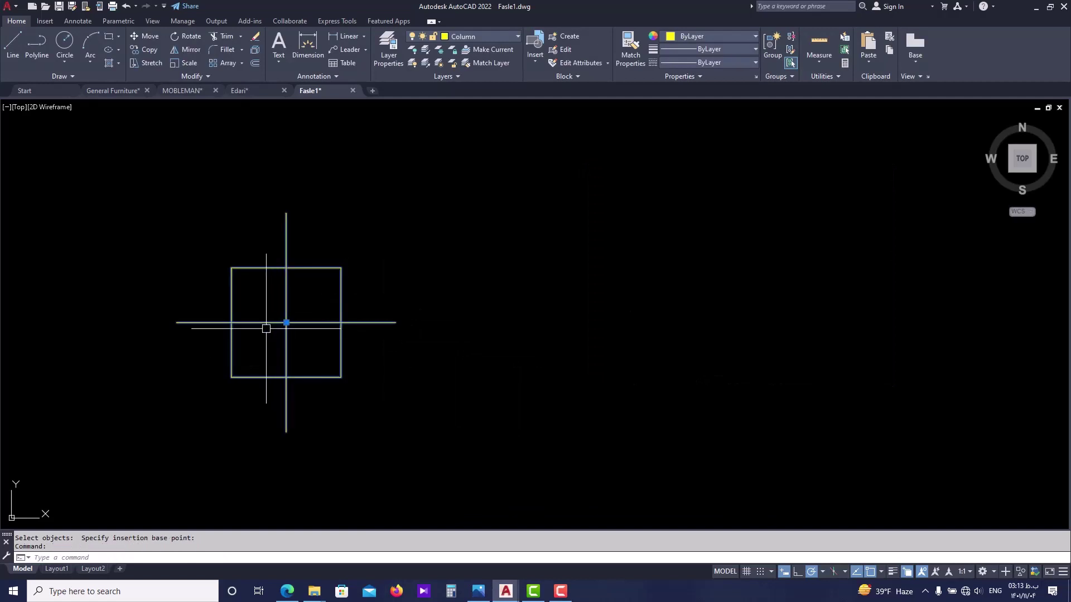
scroll(262, 323, up, 2)
scroll(303, 313, up, 2)
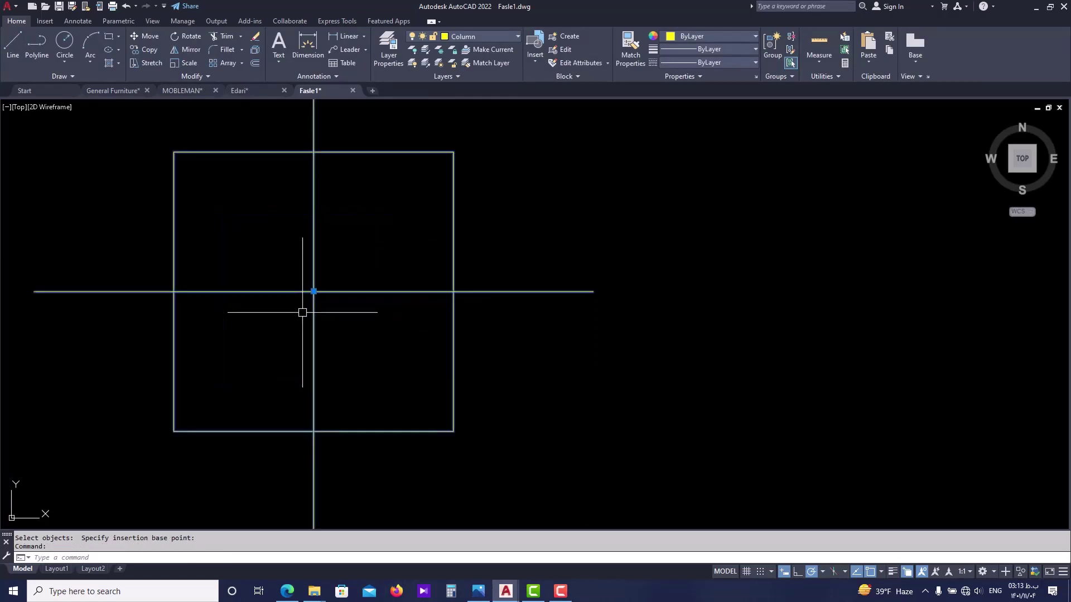
scroll(312, 297, down, 2)
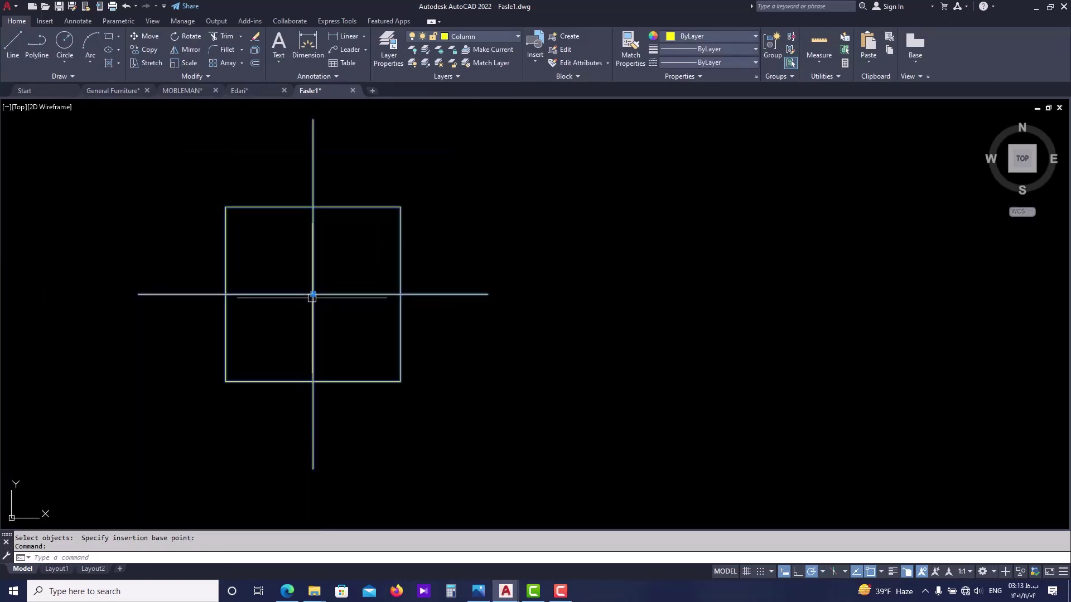
- Copy column block C from its centre point onto the second column square of the top row
scroll(317, 300, down, 5)
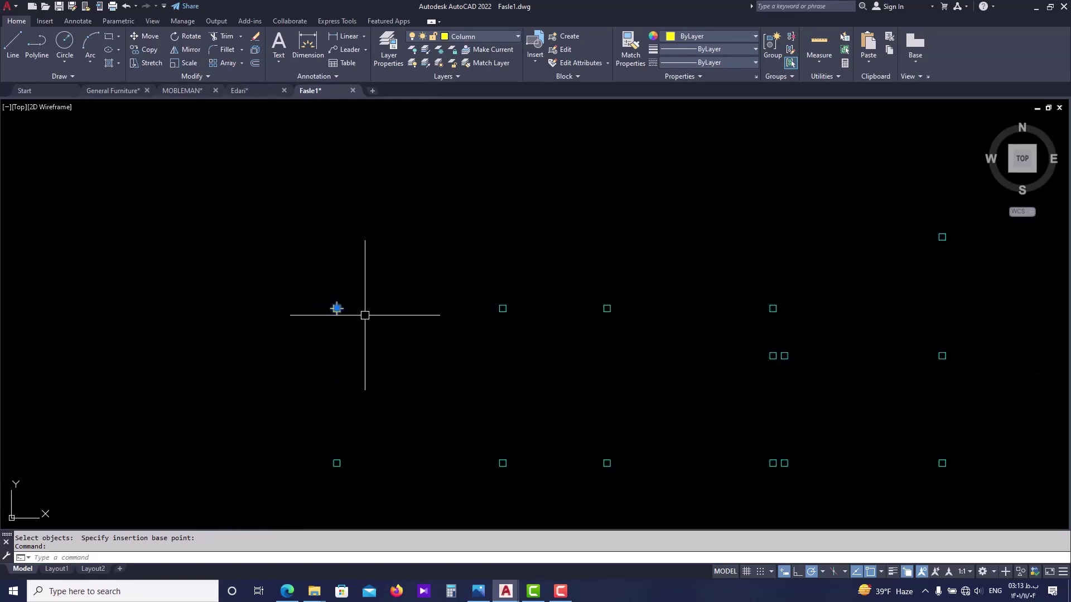
scroll(601, 229, down, 2)
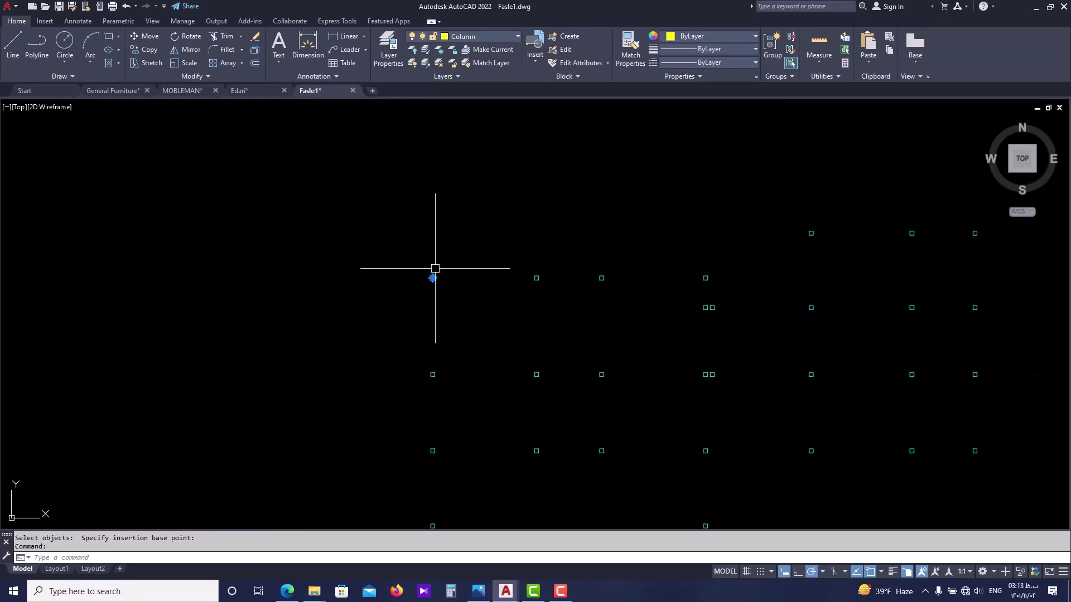
scroll(435, 267, up, 4)
key(Escape)
scroll(423, 275, down, 1)
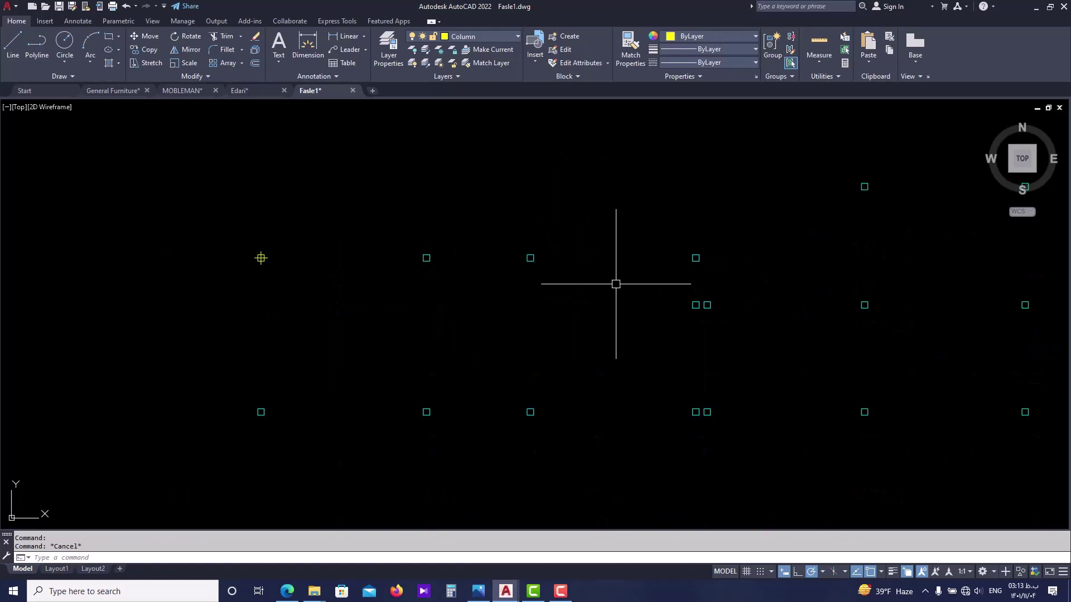
scroll(246, 250, up, 4)
click(312, 301)
text(co)
key(space)
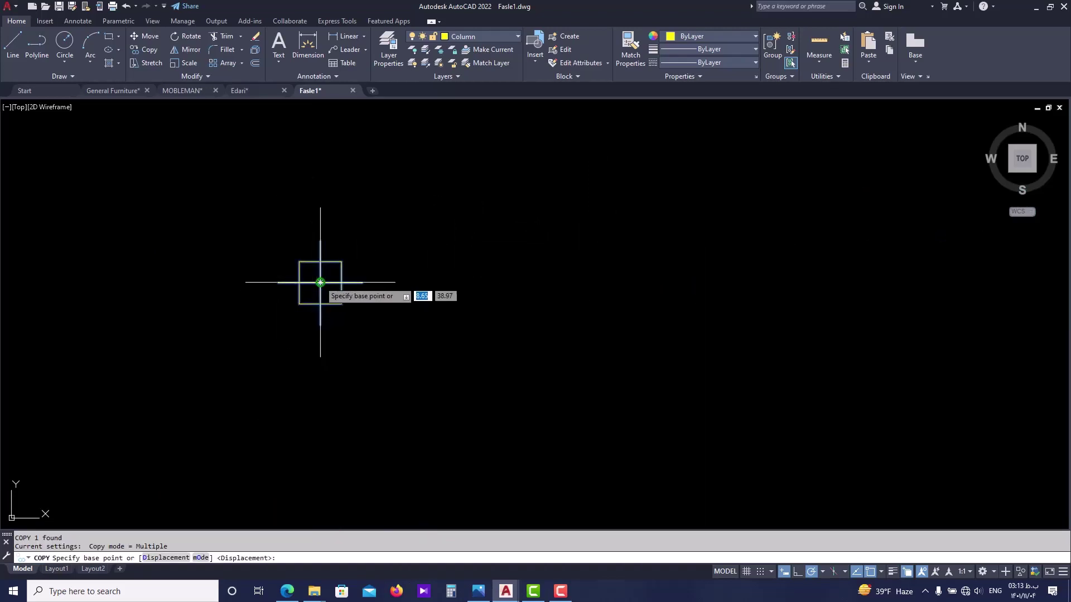
click(320, 282)
scroll(396, 285, down, 6)
scroll(502, 263, up, 7)
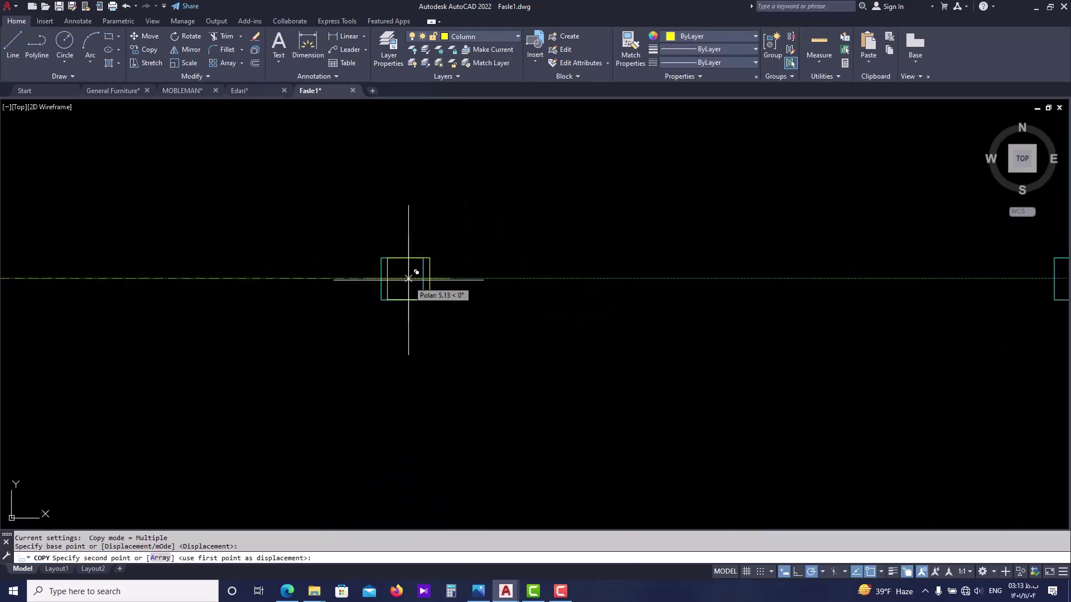
scroll(397, 277, up, 4)
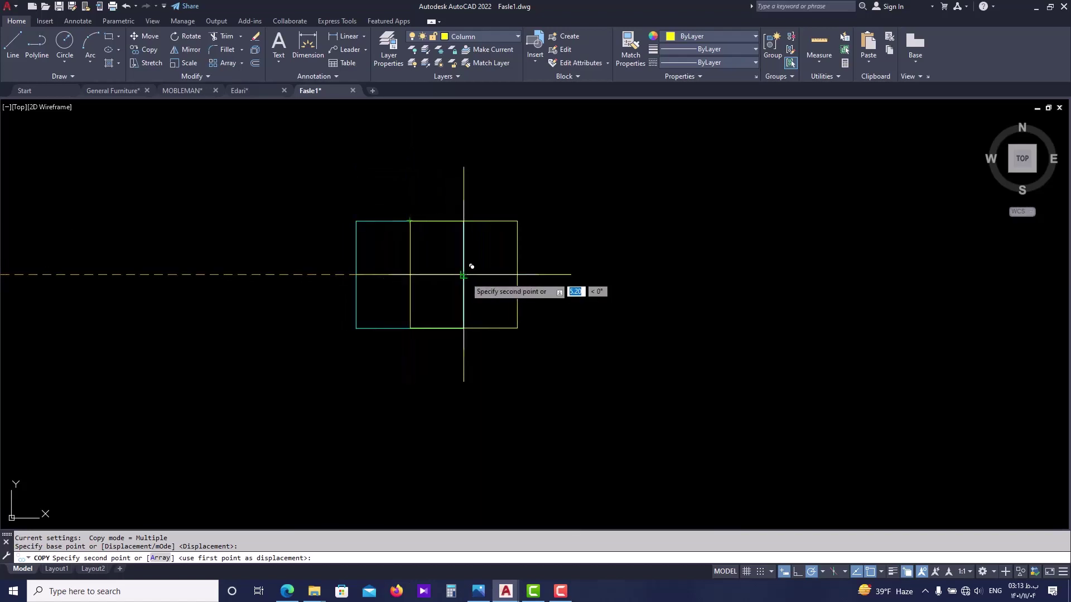
click(411, 273)
scroll(411, 273, down, 5)
key(Escape)
key(Escape)
- Copy the top-left column block by its lower-left corner onto the second-row column of the plan's leftmost line
mouse_move(282, 333)
middle_down()
mouse_move(390, 282)
mouse_move(408, 260)
middle_up()
scroll(270, 201, up, 3)
click(271, 213)
text(c)
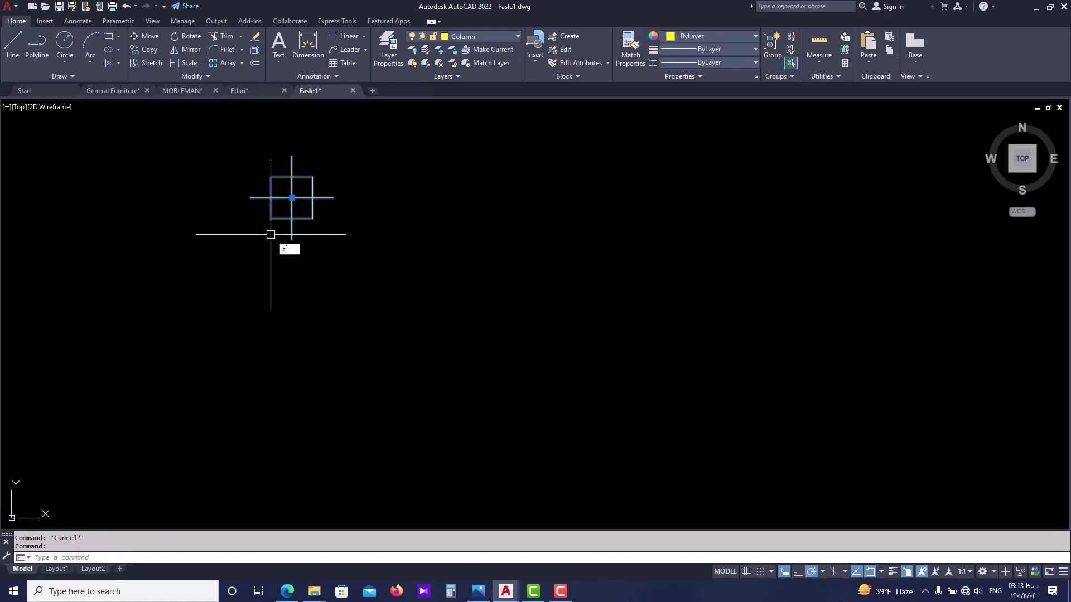
text(o)
key(space)
click(270, 218)
middle_drag(297, 395, 274, 203)
scroll(273, 203, down, 4)
middle_drag(282, 367, 295, 216)
scroll(291, 304, up, 2)
click(268, 349)
- Place copies of the block on the third- and fourth-row columns of the leftmost line
scroll(270, 344, down, 3)
middle_drag(270, 345, 283, 243)
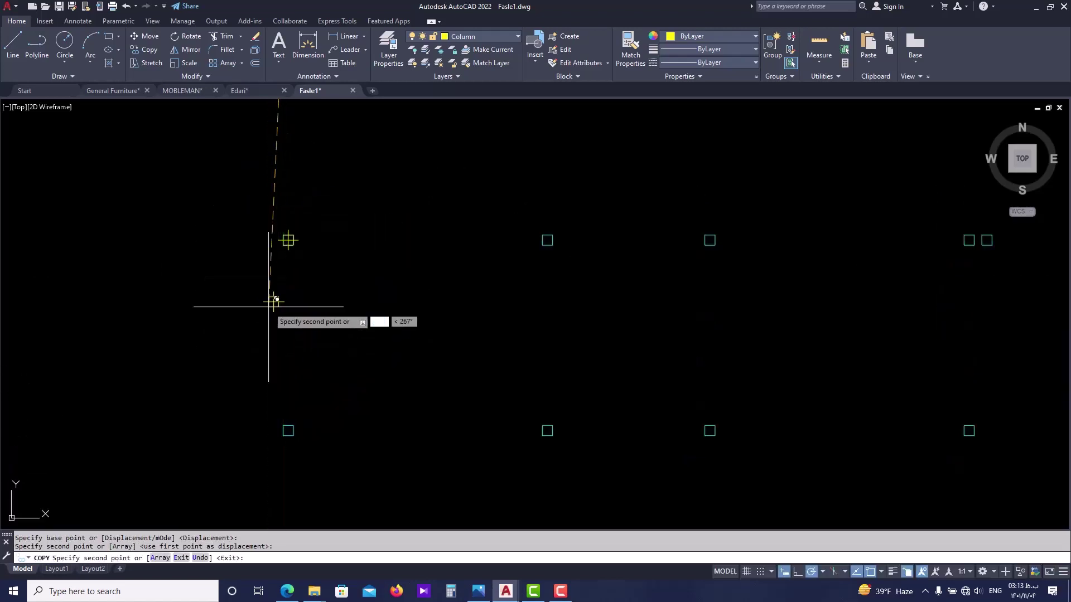
scroll(276, 312, up, 6)
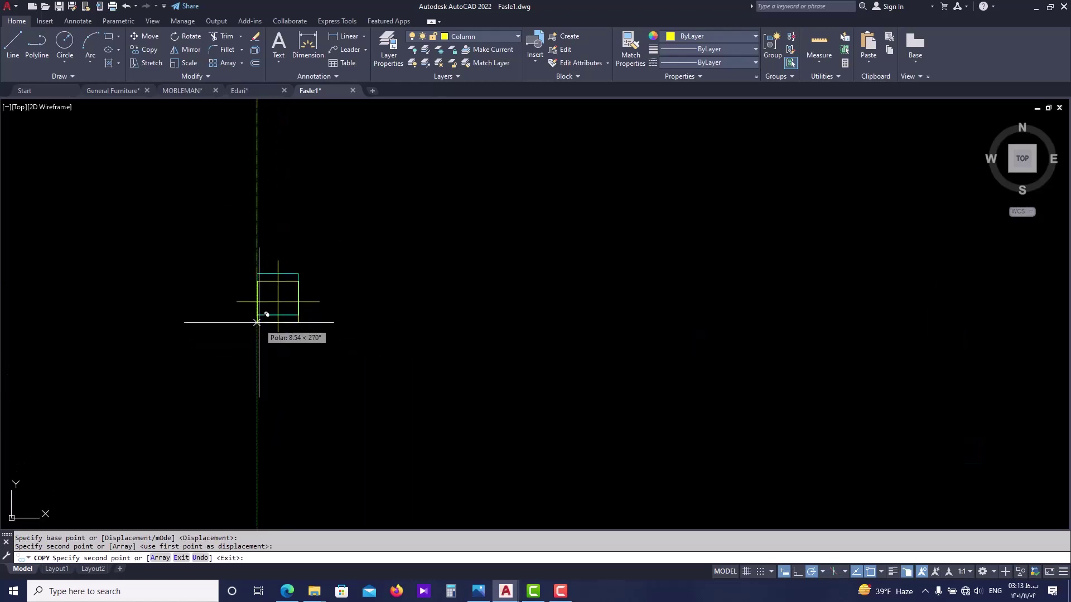
scroll(258, 279, down, 4)
scroll(261, 400, up, 3)
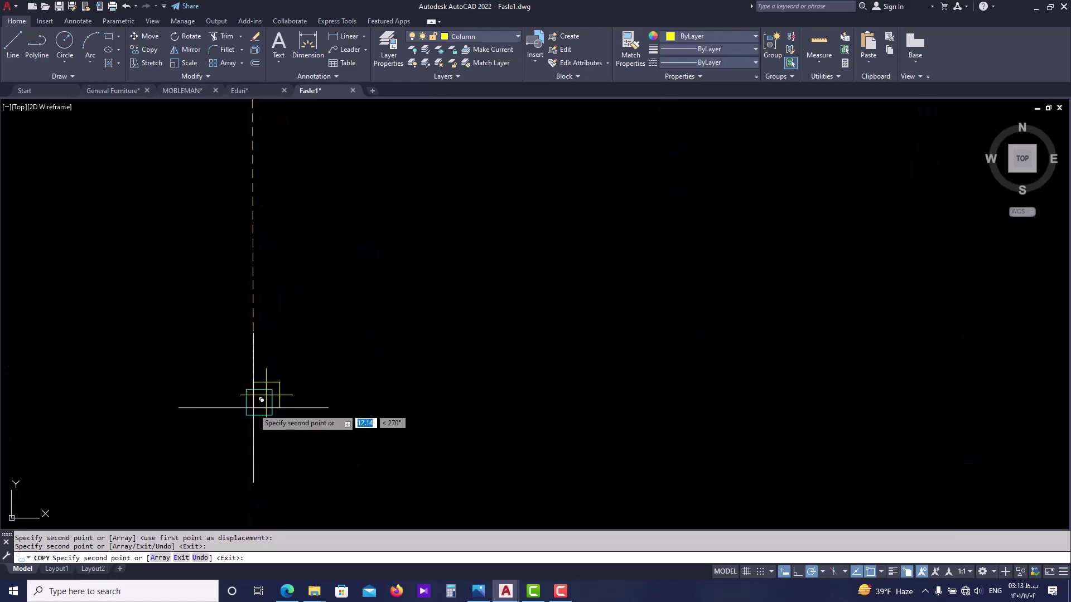
scroll(253, 409, up, 2)
click(242, 419)
- Place a copy on the fifth-row column of the leftmost line and end the copying
scroll(249, 441, down, 6)
middle_drag(250, 434, 253, 242)
middle_drag(260, 385, 257, 227)
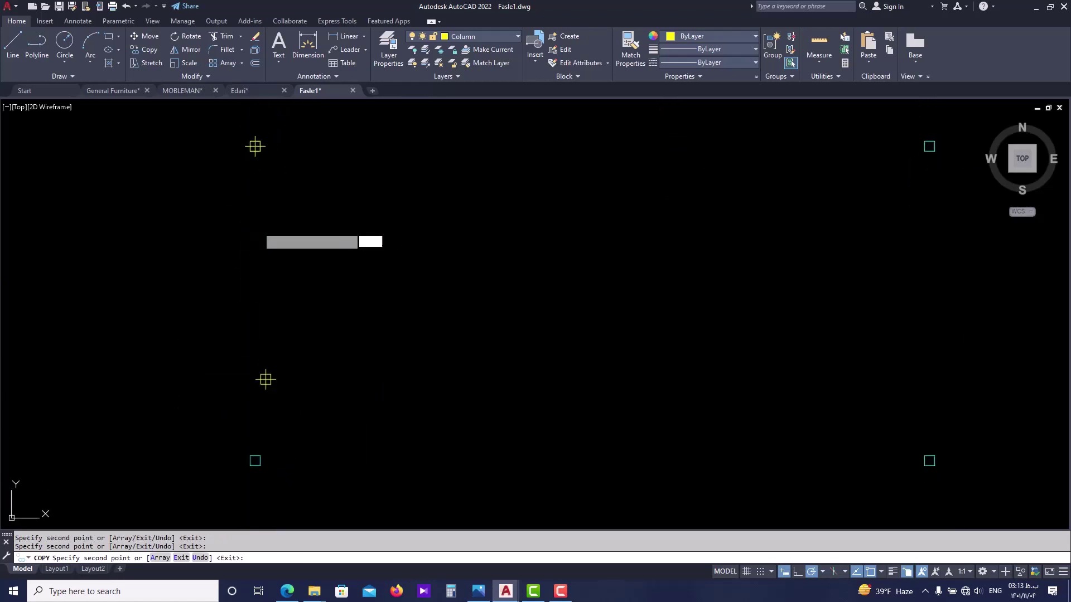
scroll(262, 371, down, 3)
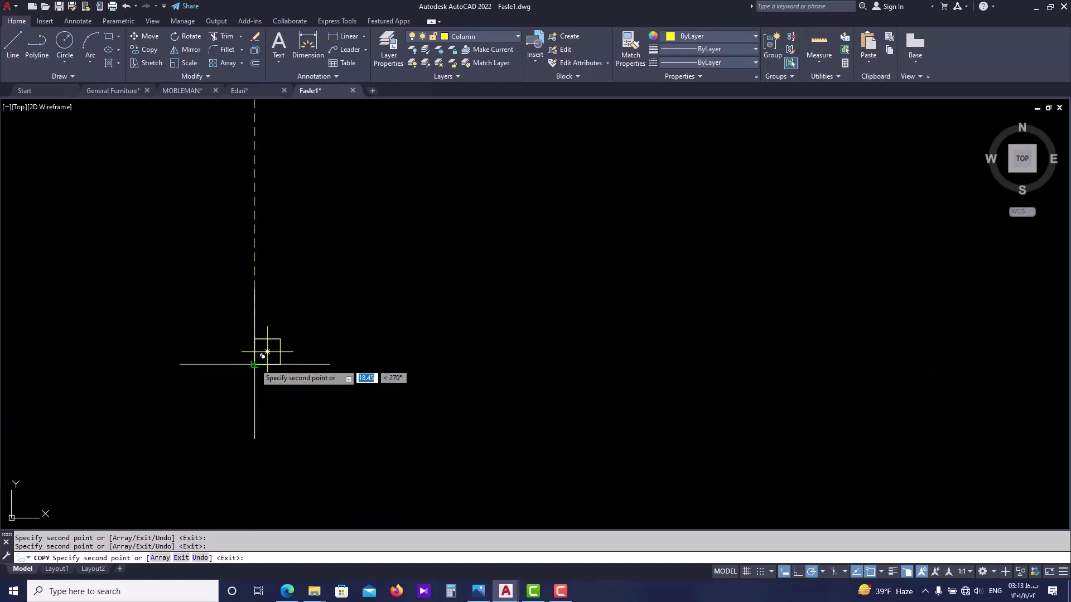
scroll(290, 335, down, 3)
key(Escape)
- Copy the fifth-row column block of the leftmost line by its corner onto the sixth-row column below it
scroll(354, 277, down, 2)
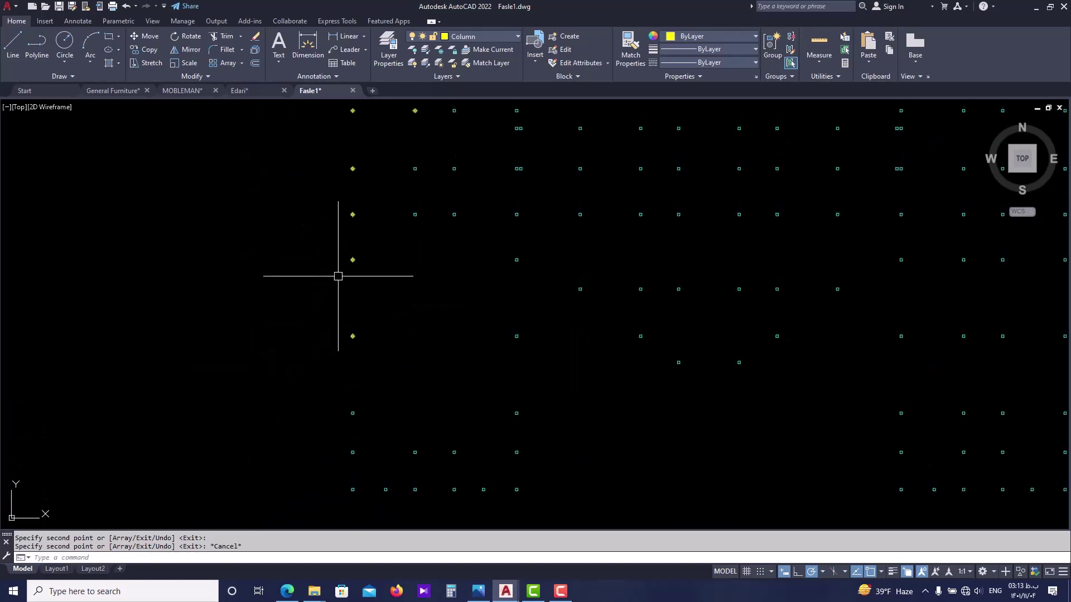
scroll(357, 346, up, 3)
text(c)
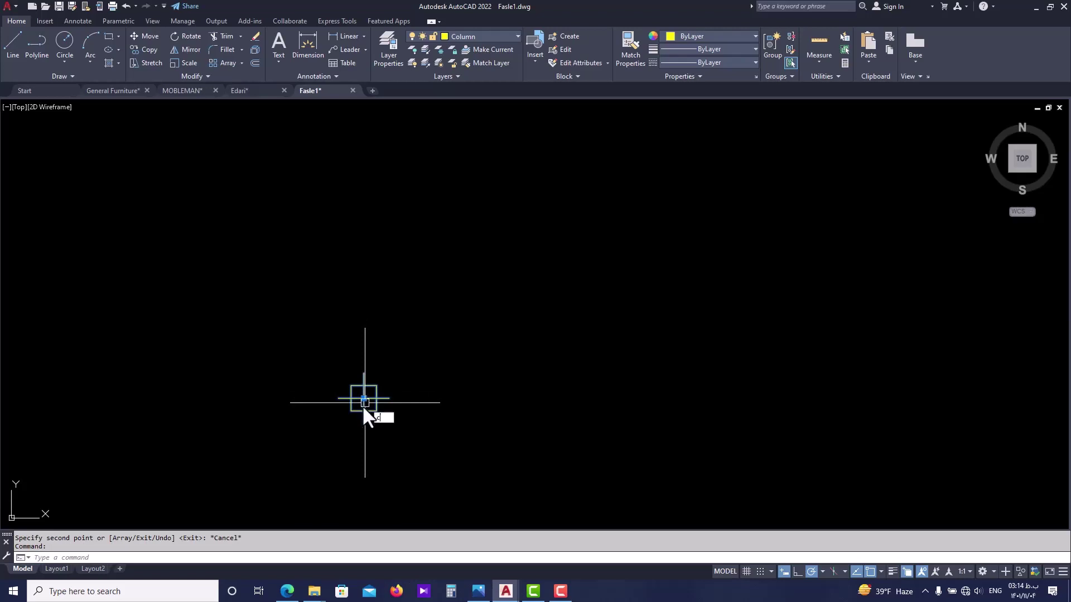
text(o)
key(Return)
click(364, 400)
scroll(359, 390, down, 4)
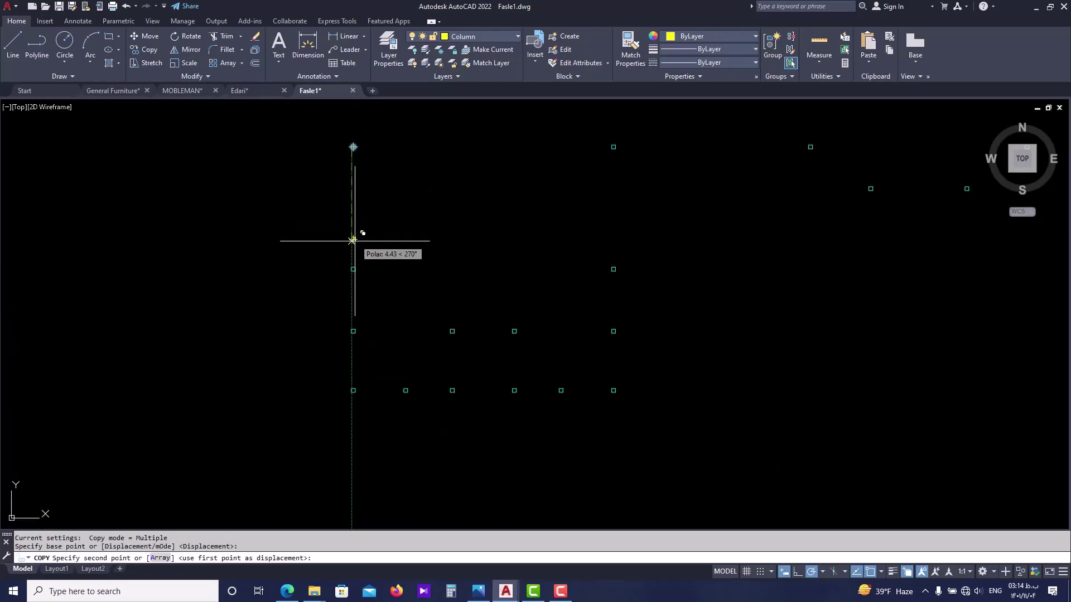
scroll(352, 262, up, 2)
click(354, 273)
- Place copies on the remaining columns at the lower end of the leftmost line and finish the copying
scroll(357, 395, up, 2)
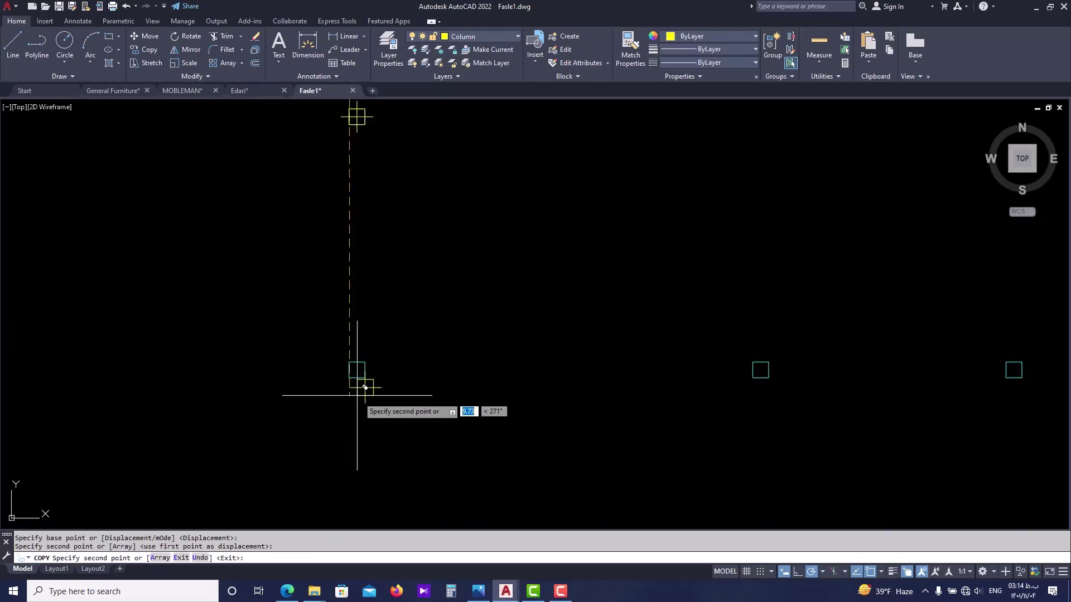
scroll(357, 396, up, 1)
click(344, 367)
scroll(355, 303, down, 1)
middle_drag(362, 408, 361, 275)
scroll(361, 274, down, 1)
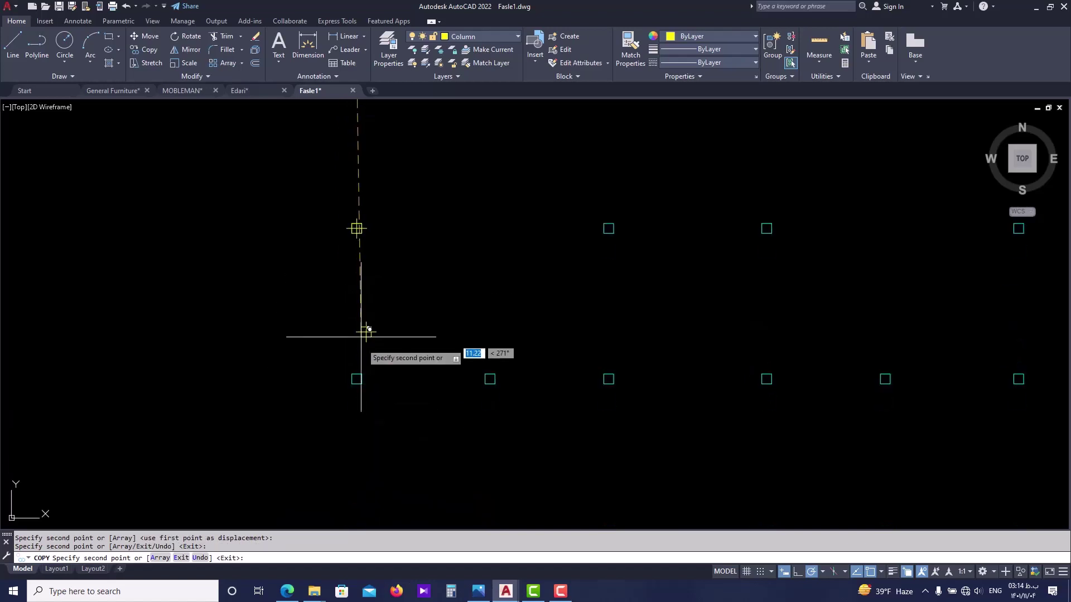
key(Escape)
- Copy the second column block of the top row by its lower-left corner onto the third top-row column
scroll(243, 345, down, 1)
scroll(377, 184, up, 4)
click(374, 186)
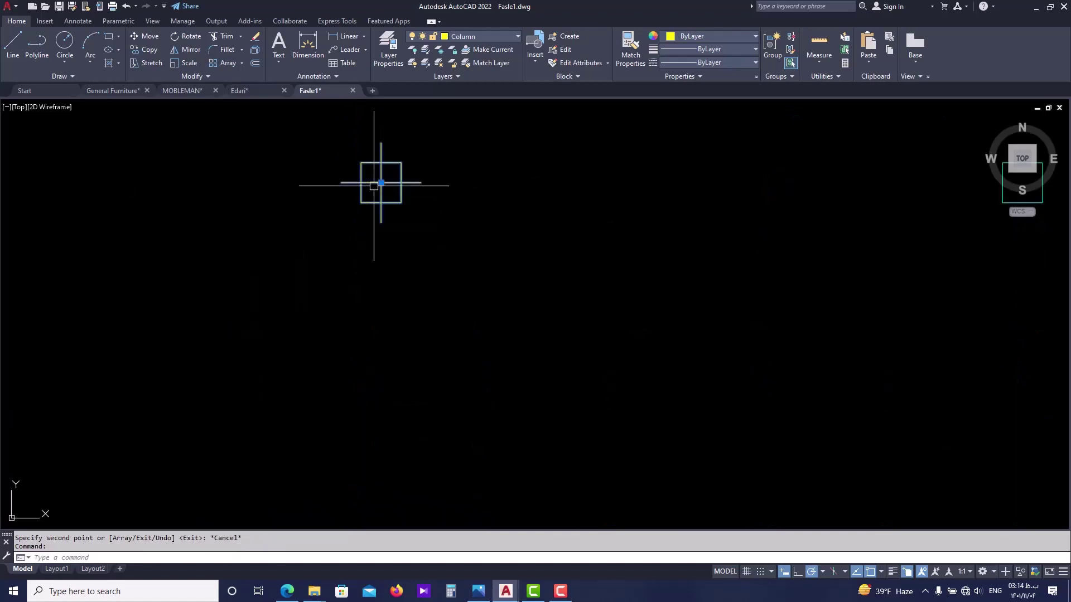
middle_drag(370, 188, 331, 269)
key(Return)
click(322, 283)
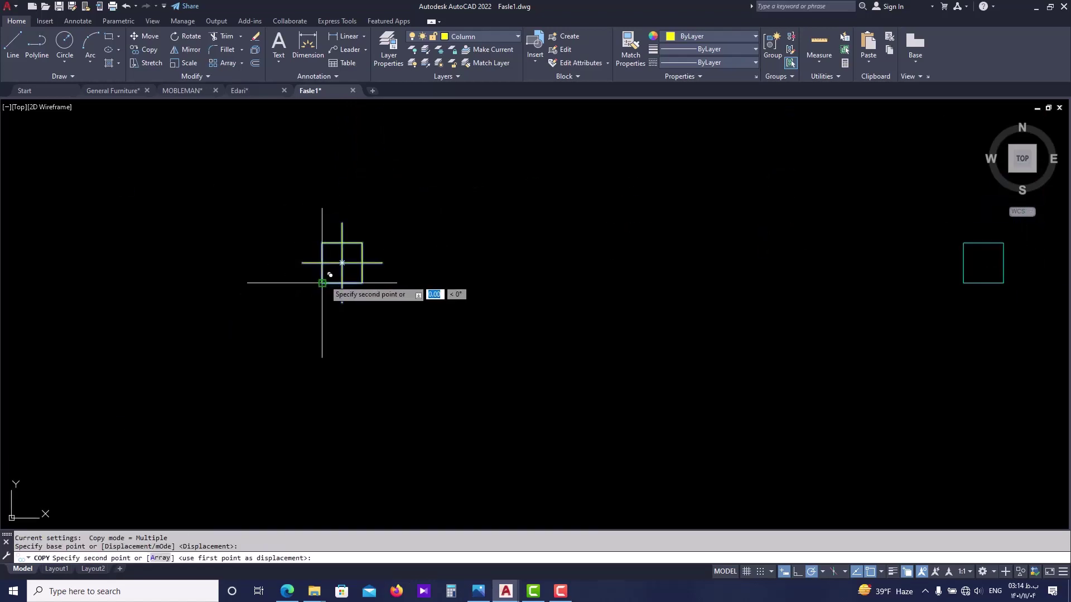
click(542, 291)
scroll(512, 309, down, 6)
middle_drag(514, 309, 335, 289)
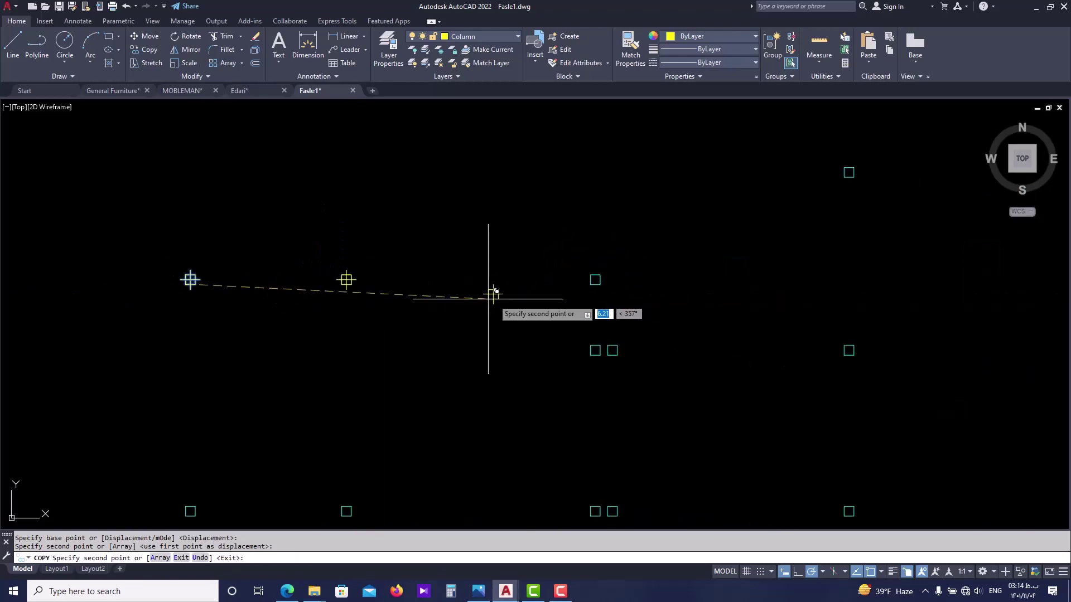
- Place copies on the fourth top-row column and on the adjacent pair of columns just below it
scroll(577, 287, up, 4)
click(610, 280)
middle_drag(597, 351, 543, 263)
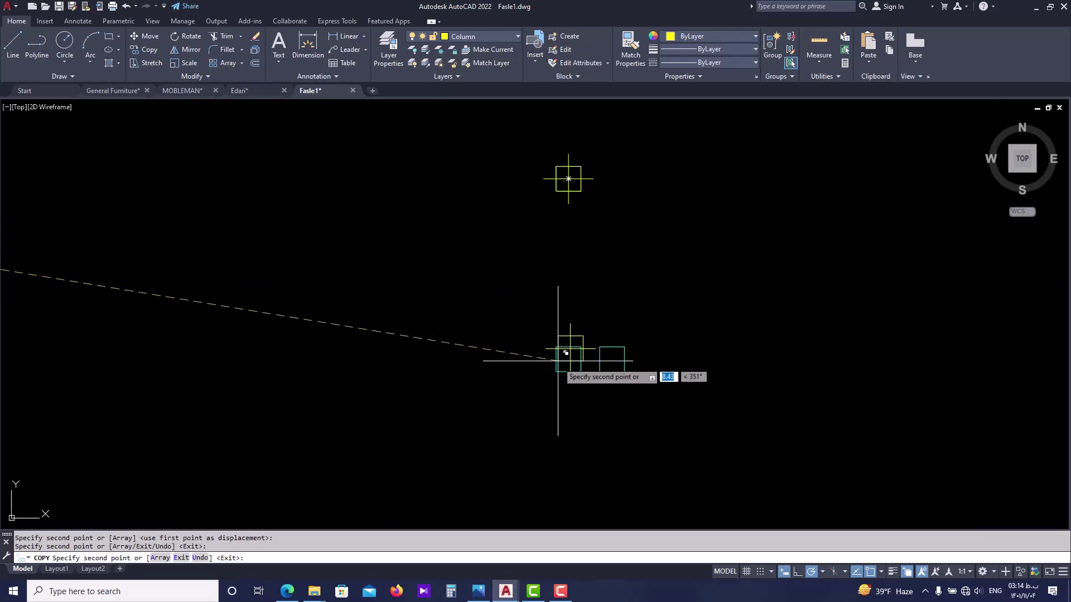
click(556, 371)
click(604, 371)
- Place copies on the next adjacent pair of columns, in the second row of the leftmost line
scroll(593, 432, down, 4)
middle_drag(592, 432, 560, 258)
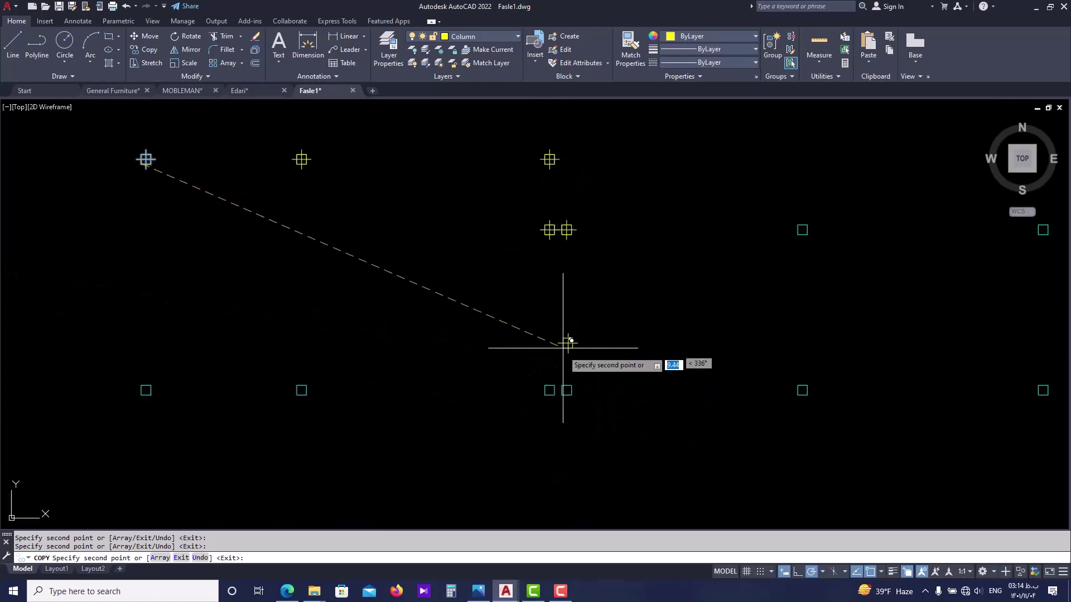
scroll(551, 396, up, 2)
click(541, 393)
click(541, 392)
click(568, 393)
- Place copies on the third and second columns of that same row and end the copying
middle_drag(365, 392, 501, 338)
click(282, 340)
scroll(523, 334, down, 2)
middle_drag(186, 356, 406, 283)
scroll(435, 323, up, 2)
click(418, 328)
scroll(407, 281, down, 2)
key(Escape)
- Copy the leftmost column block of the third row by its lower-left corner onto the second column of that row
scroll(143, 385, up, 4)
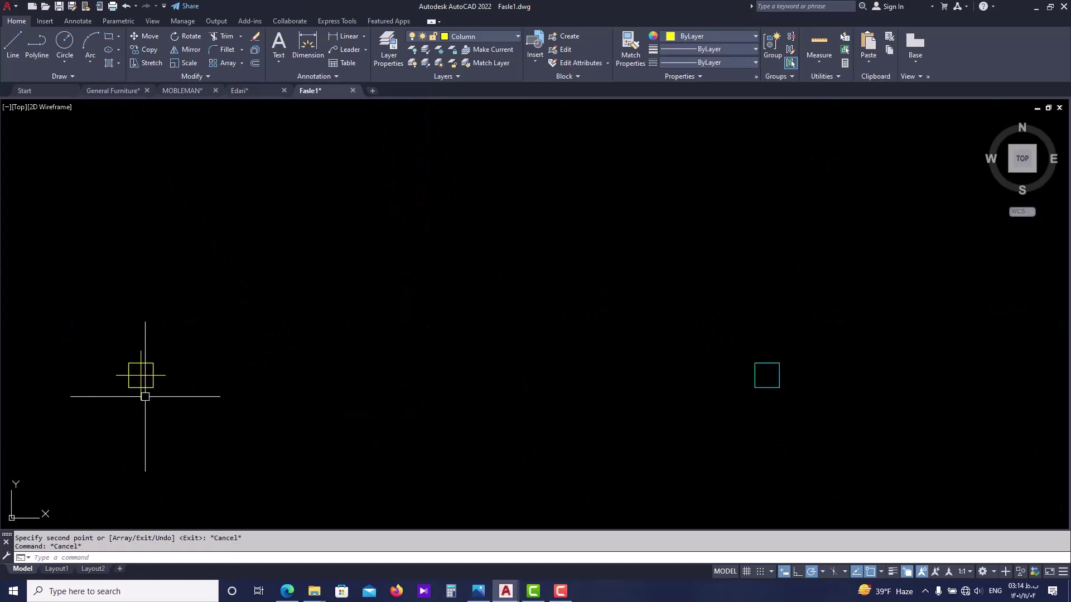
click(141, 375)
text(co)
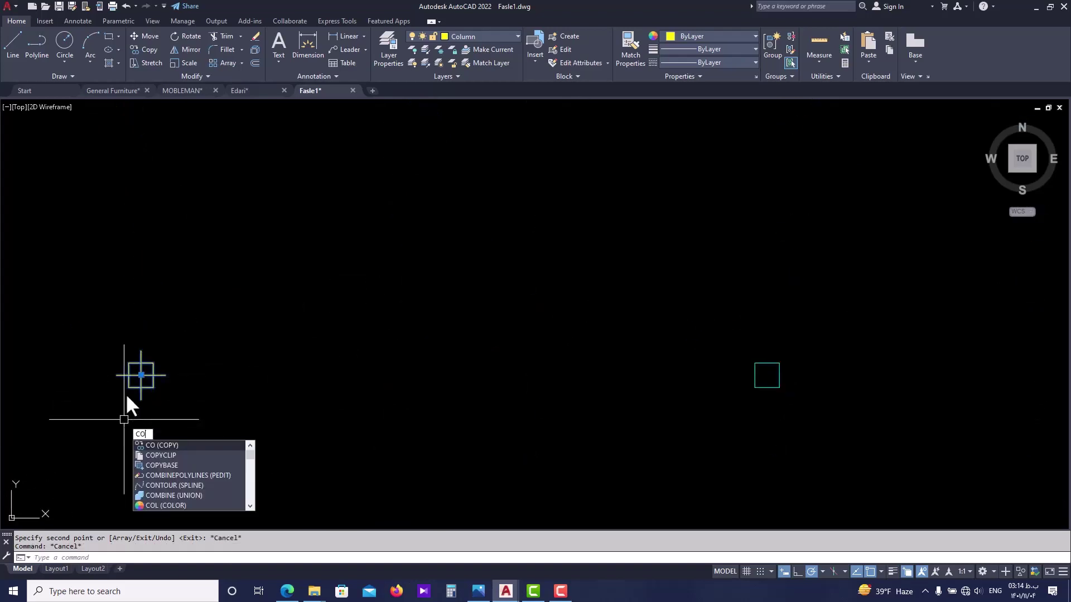
key(Return)
click(129, 388)
middle_drag(652, 391, 354, 376)
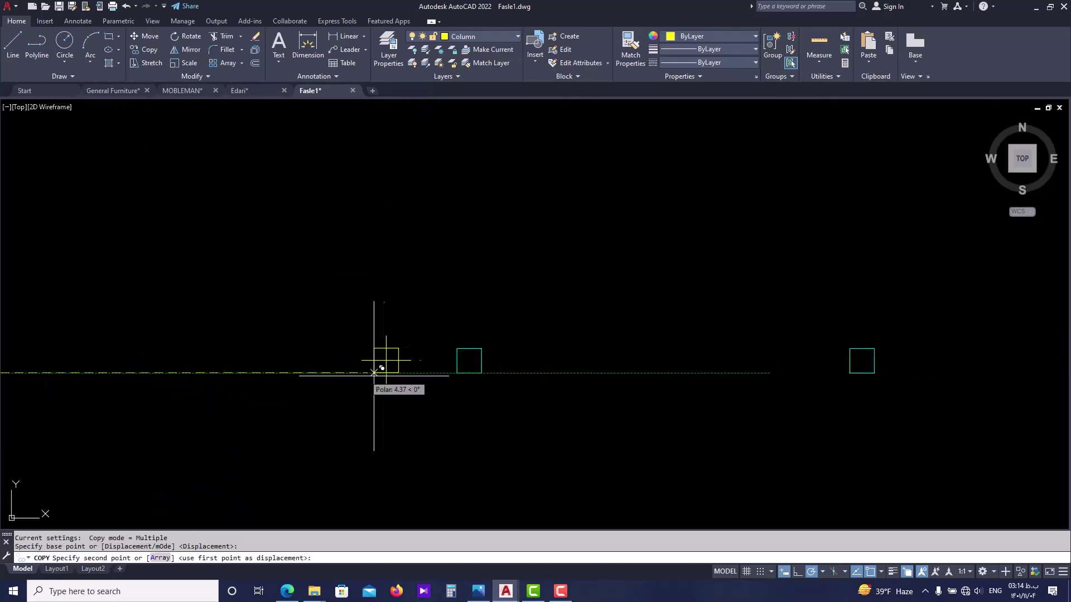
click(457, 373)
- Place copies on the third and fourth columns of the third row and finish the copying
middle_drag(658, 388, 333, 369)
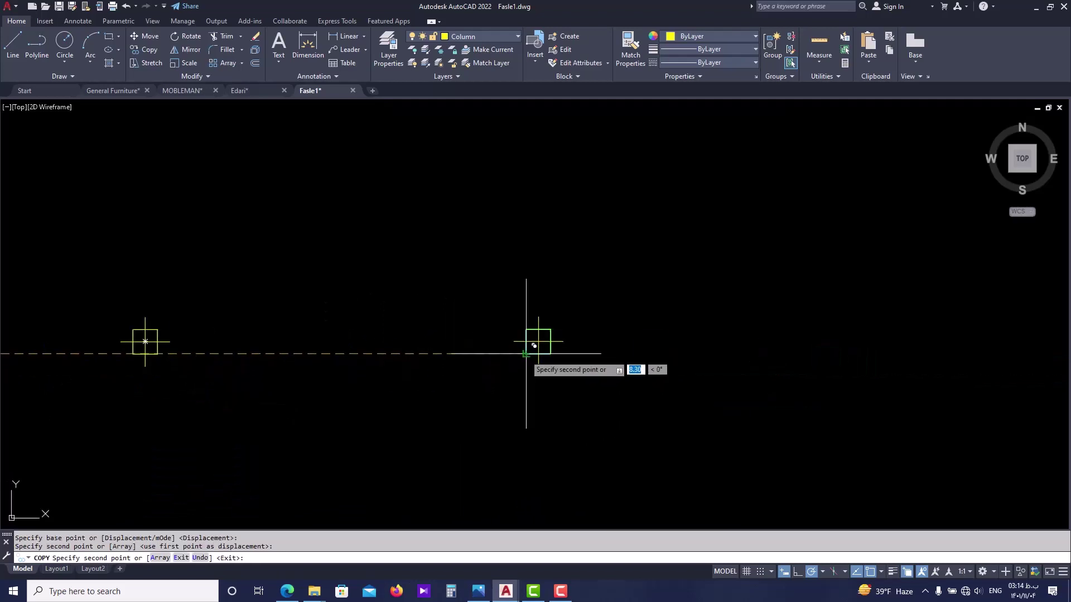
click(526, 354)
scroll(432, 381, down, 4)
middle_drag(455, 383, 299, 376)
scroll(534, 368, up, 4)
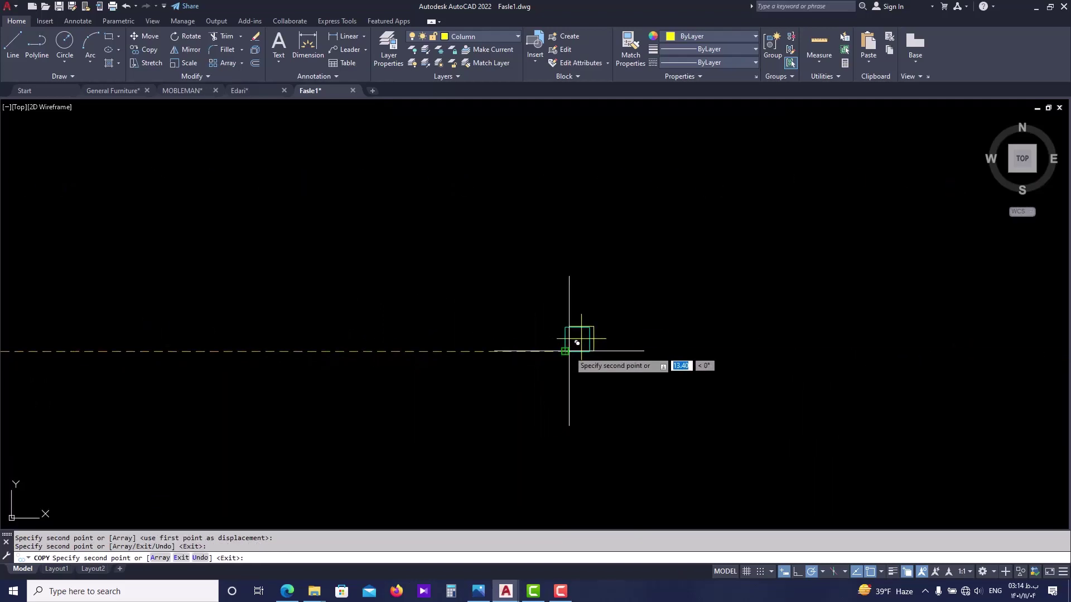
key(Escape)
scroll(433, 401, down, 4)
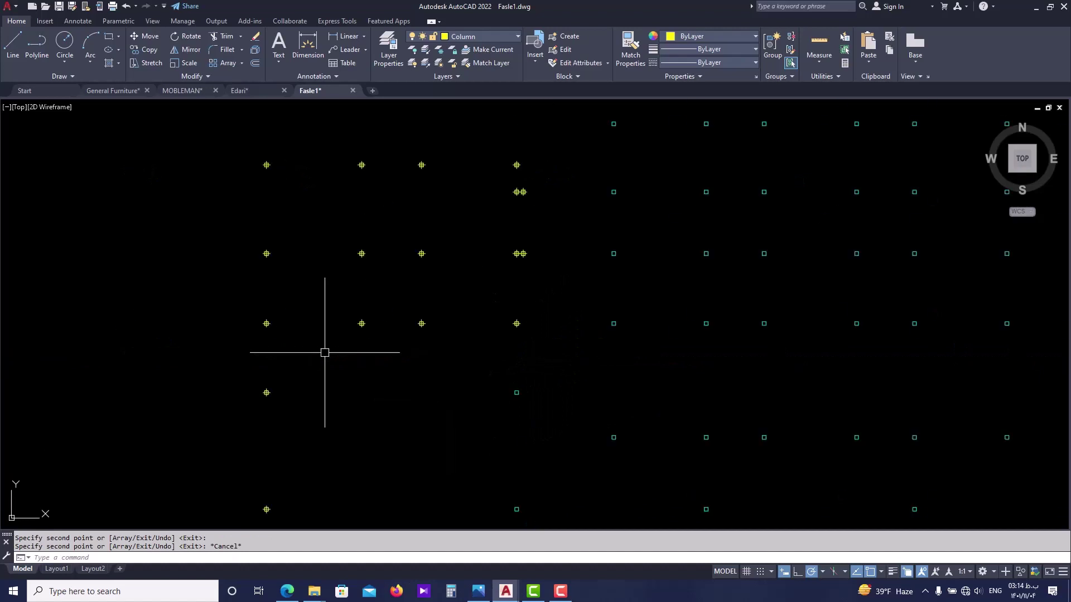
- Copy the fourth column block of the third row by its upper-right corner onto the fourth-row column directly below
scroll(424, 326, up, 4)
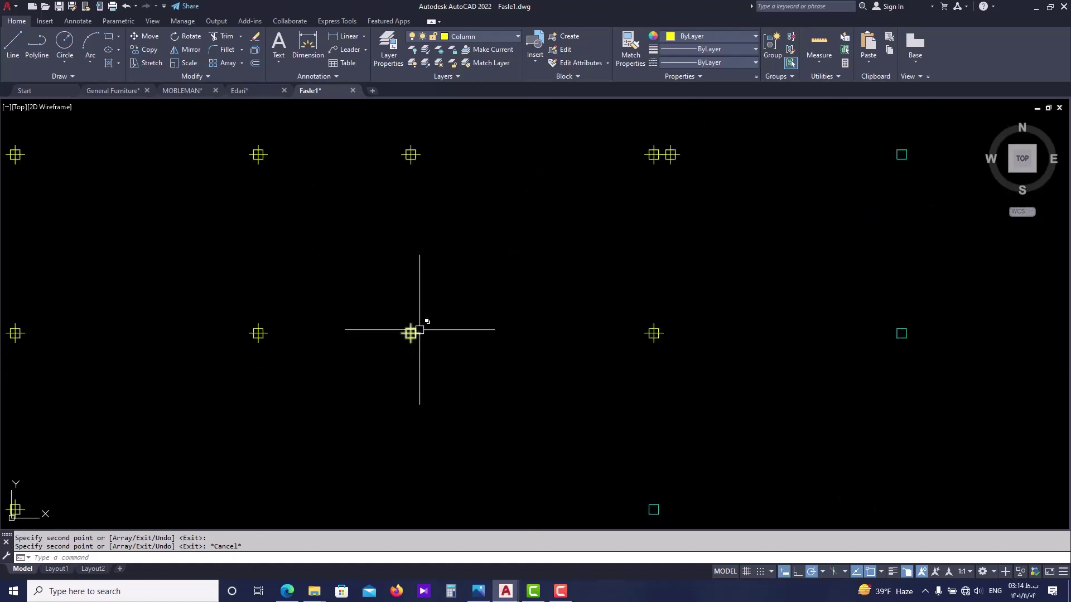
scroll(678, 329, up, 4)
text(c)
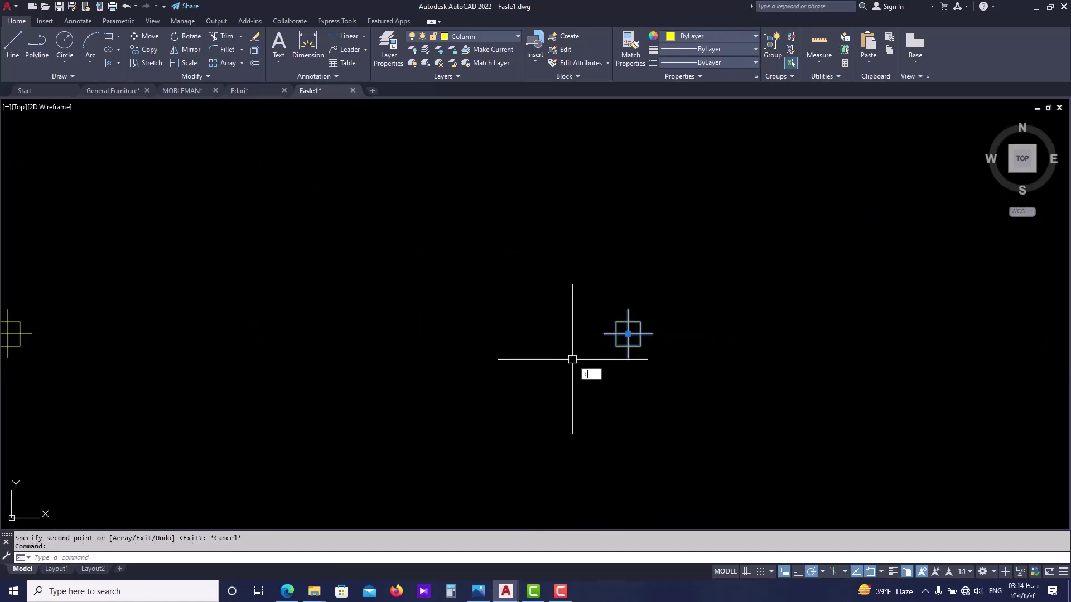
text(o)
key(Return)
click(640, 322)
scroll(621, 313, down, 4)
middle_drag(621, 409, 553, 287)
scroll(567, 343, up, 4)
click(553, 389)
- Place copies on the fifth- and sixth-row columns below along the same vertical line
scroll(538, 303, down, 6)
middle_drag(562, 427, 540, 326)
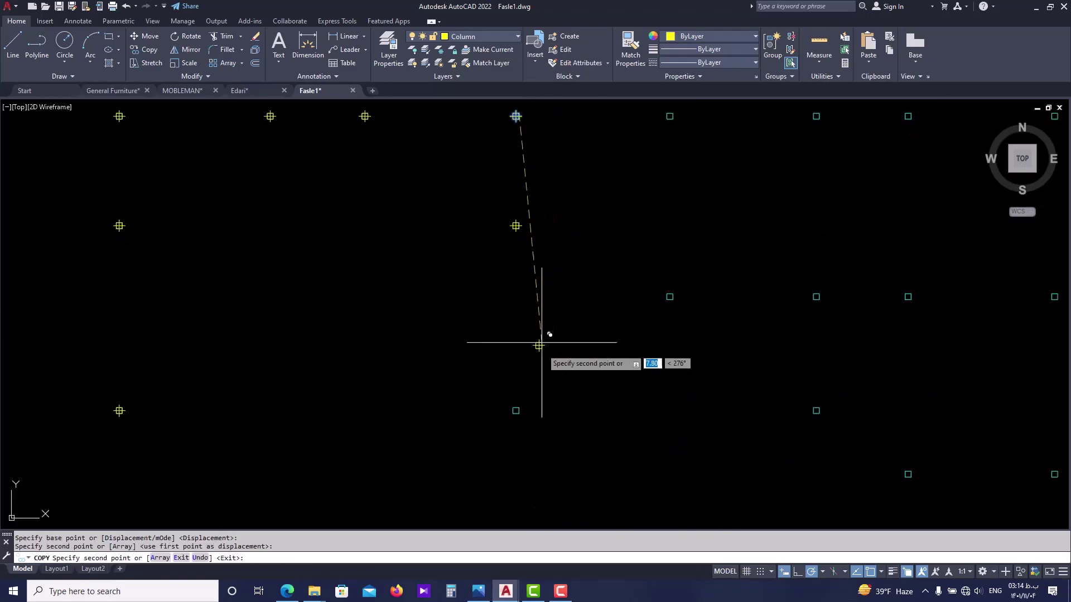
scroll(518, 427, up, 6)
click(519, 357)
scroll(505, 316, down, 6)
middle_drag(514, 415, 499, 320)
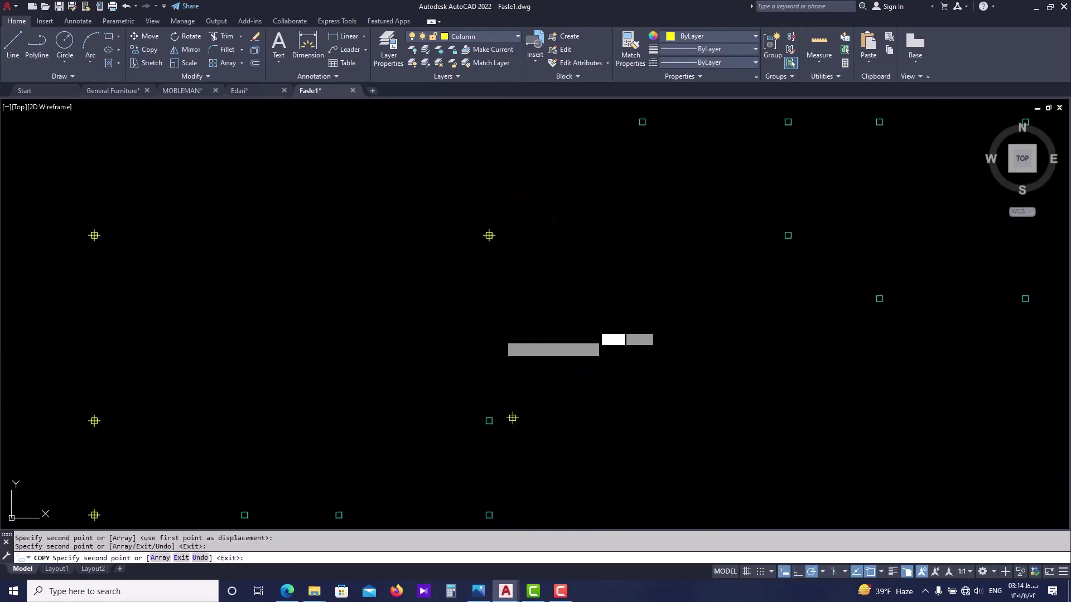
scroll(486, 435, up, 6)
click(507, 369)
- Place copies on the two remaining columns down the left wing's inner vertical line, ending at its bottom corner
scroll(507, 322, down, 4)
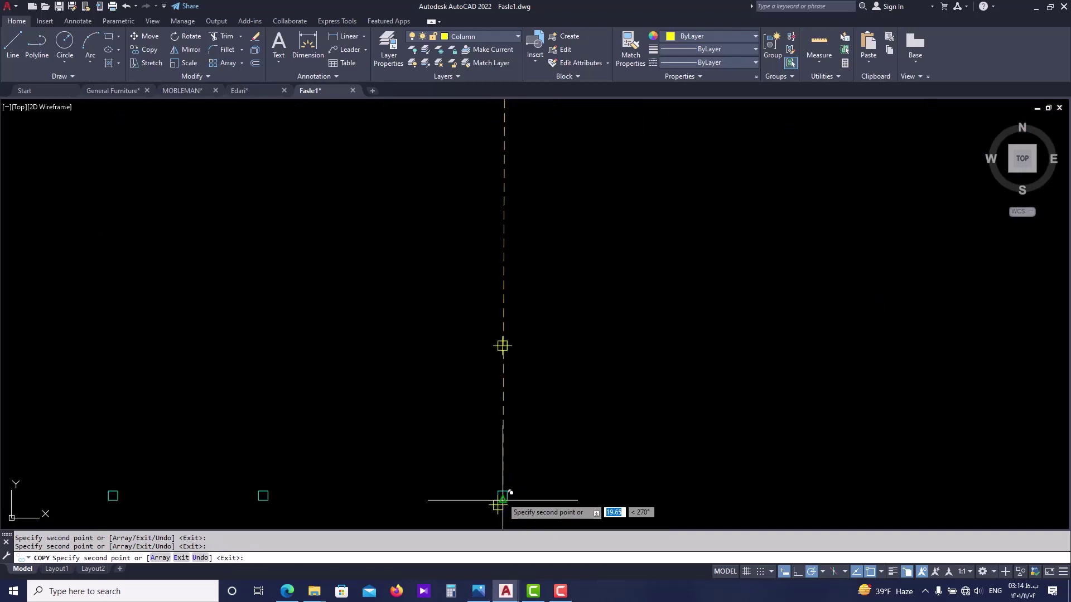
middle_drag(507, 495, 493, 455)
scroll(498, 359, down, 3)
scroll(505, 403, up, 3)
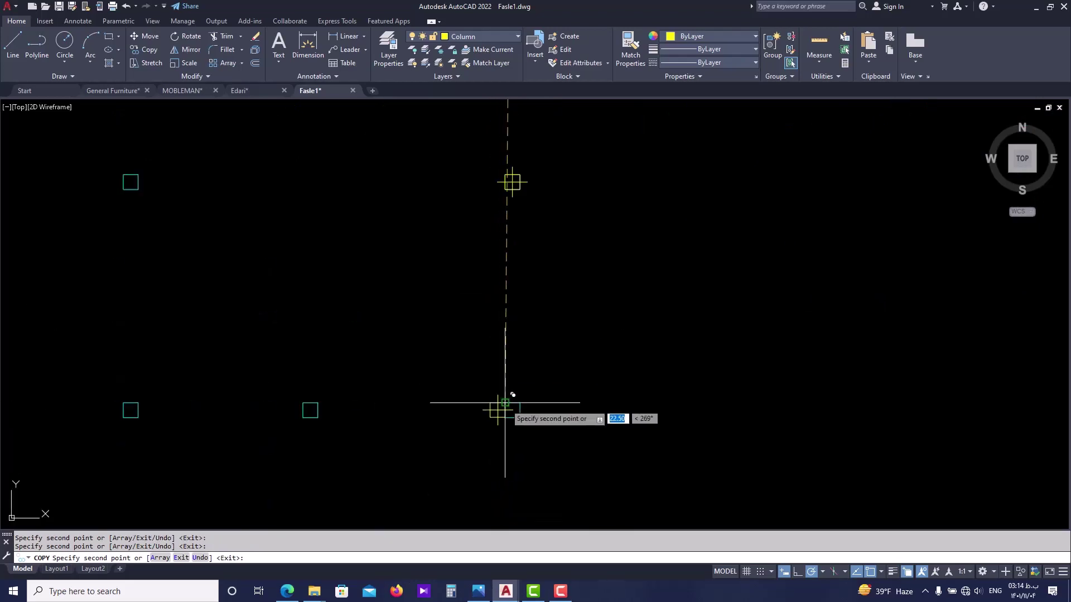
click(520, 404)
- Place copies on the next two bottom-row columns to the left of the left wing's inner corner
middle_drag(290, 409, 377, 409)
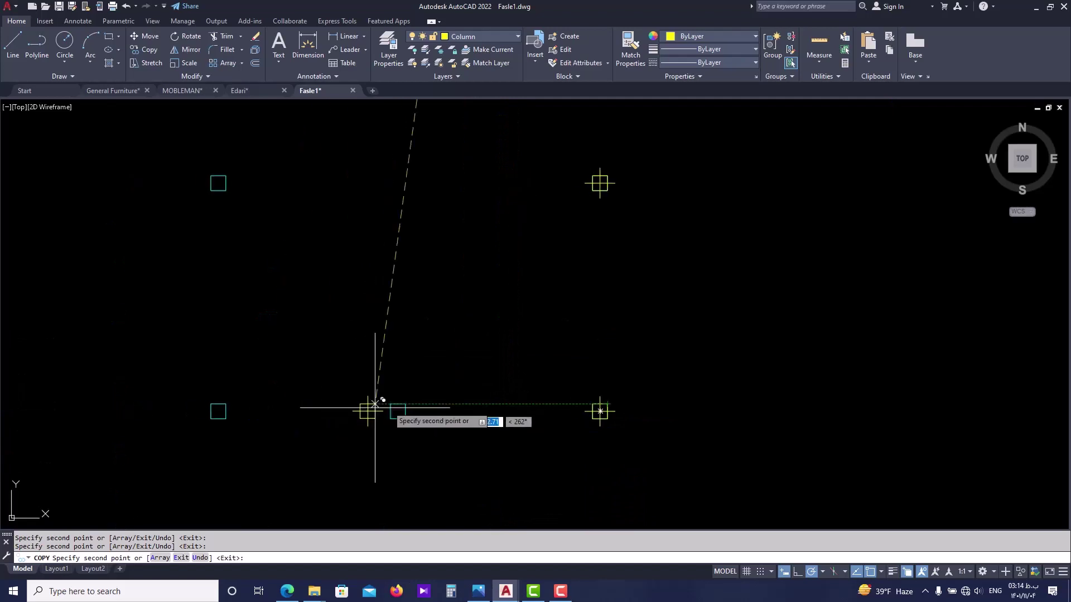
scroll(394, 403, up, 6)
click(435, 399)
scroll(435, 399, down, 6)
scroll(246, 410, up, 4)
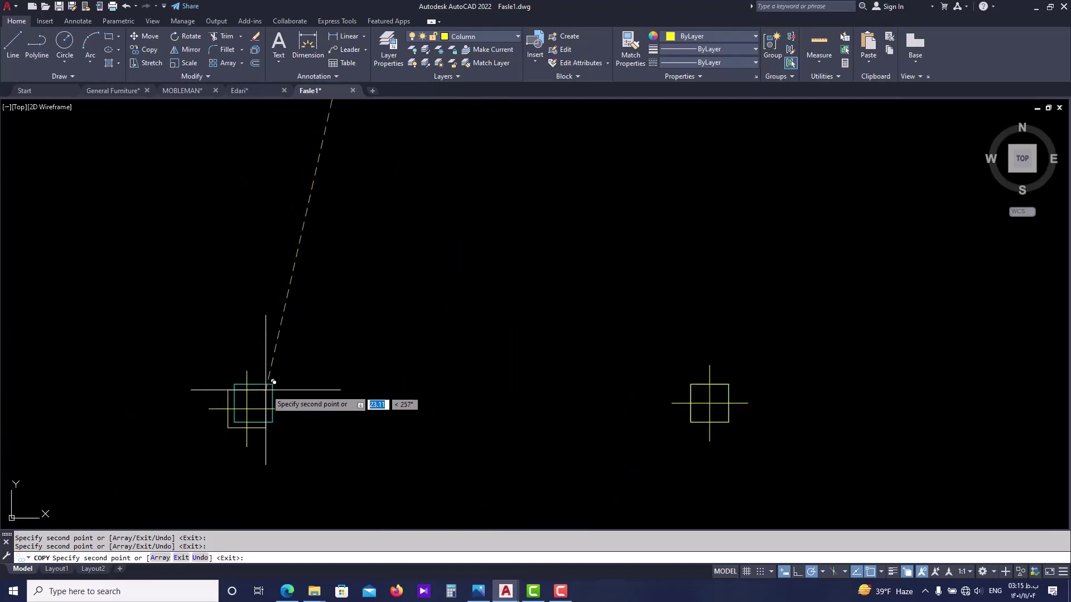
click(273, 383)
- Place copies on the two interior columns of the row just above the left wing's bottom row
scroll(276, 384, down, 4)
middle_drag(256, 345, 390, 416)
scroll(397, 222, up, 6)
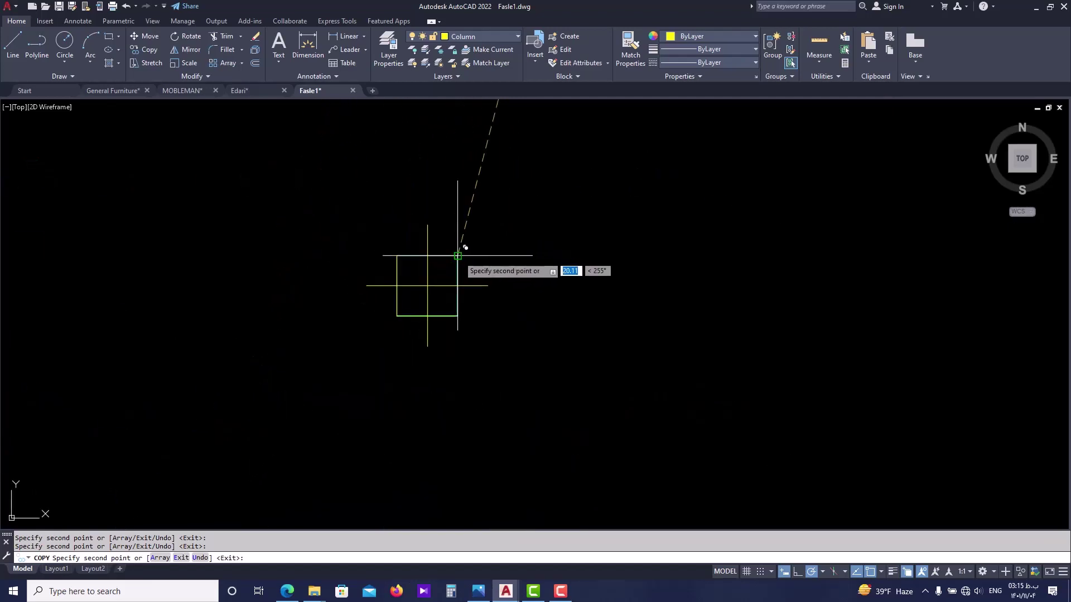
click(457, 256)
scroll(457, 263, down, 6)
scroll(205, 278, up, 4)
scroll(329, 258, down, 4)
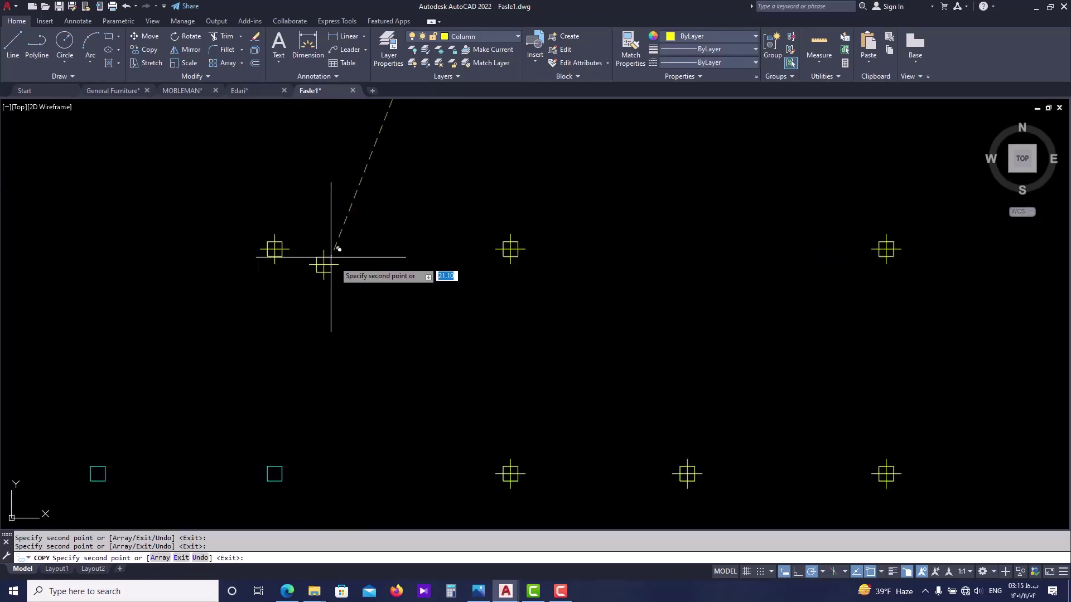
- Place copies on the remaining two columns of the left wing's bottom row and finish the copying
scroll(306, 383, up, 2)
click(306, 362)
middle_drag(184, 373, 417, 372)
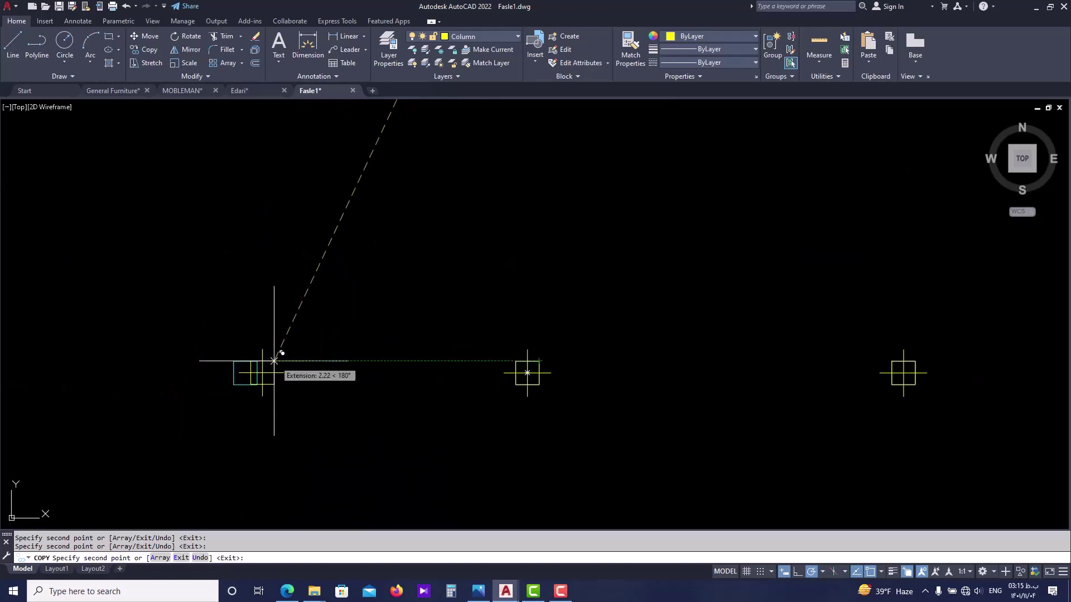
key(Escape)
- Copy the left wing's three inner-line blocks aligned with the middle section, by the lower-right corner, onto the middle section's first column line
scroll(369, 386, down, 4)
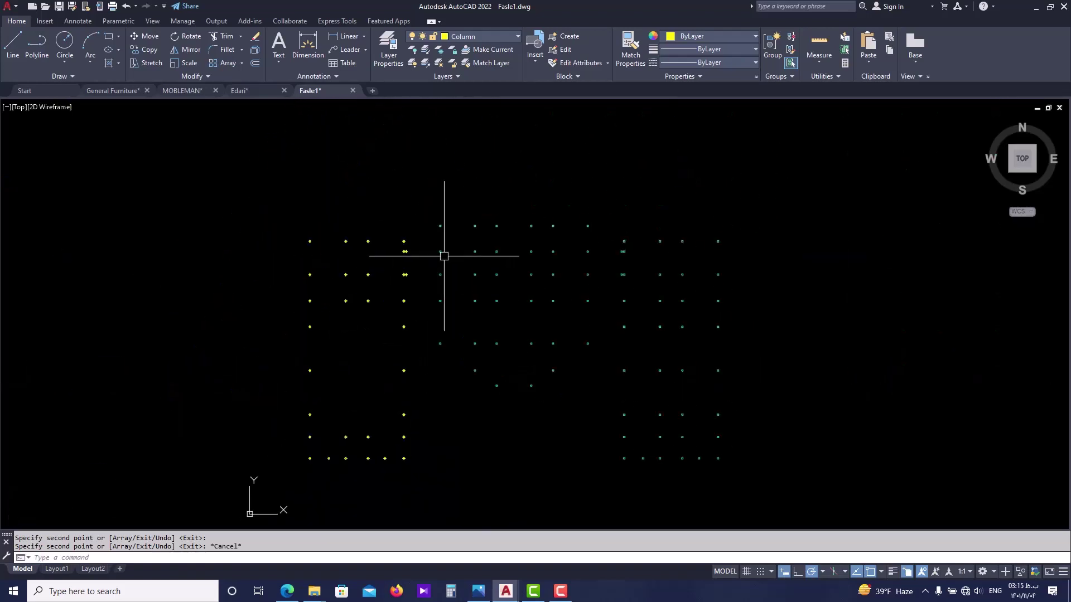
scroll(368, 230, up, 2)
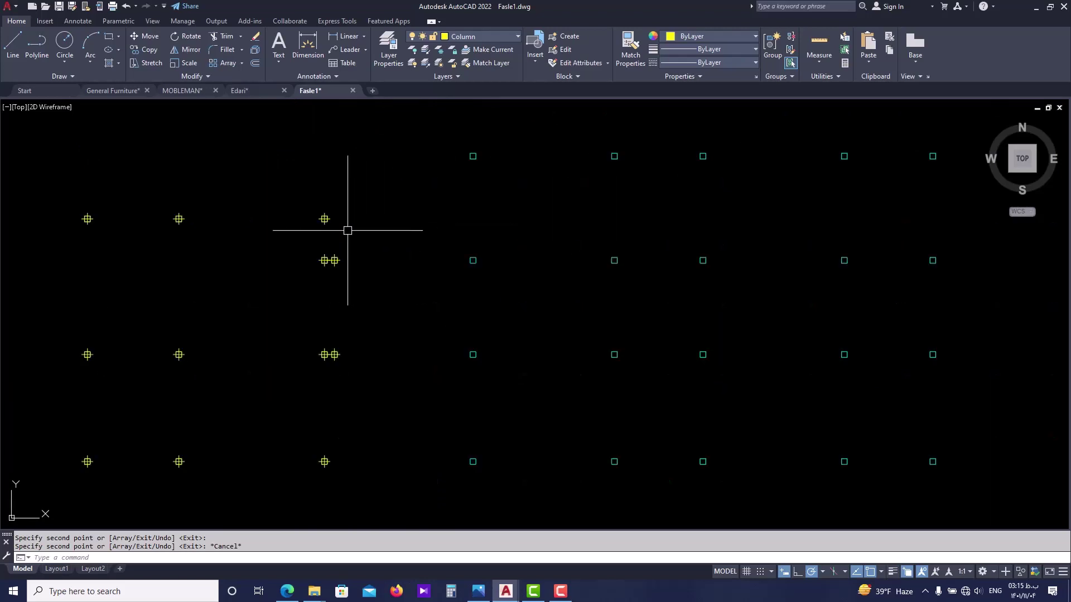
scroll(324, 259, up, 4)
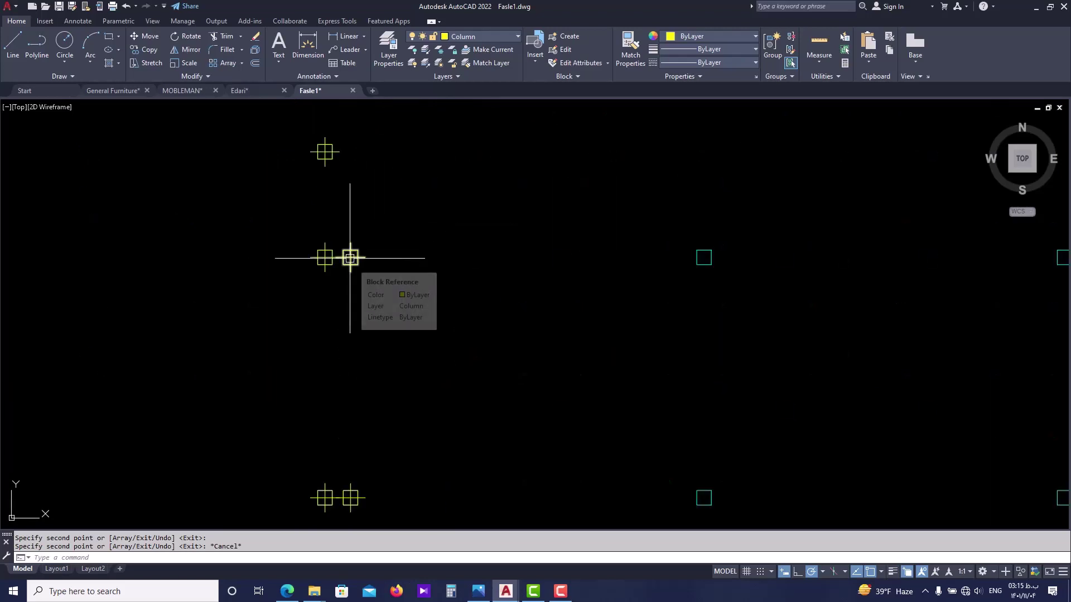
scroll(351, 334, down, 3)
scroll(352, 256, up, 6)
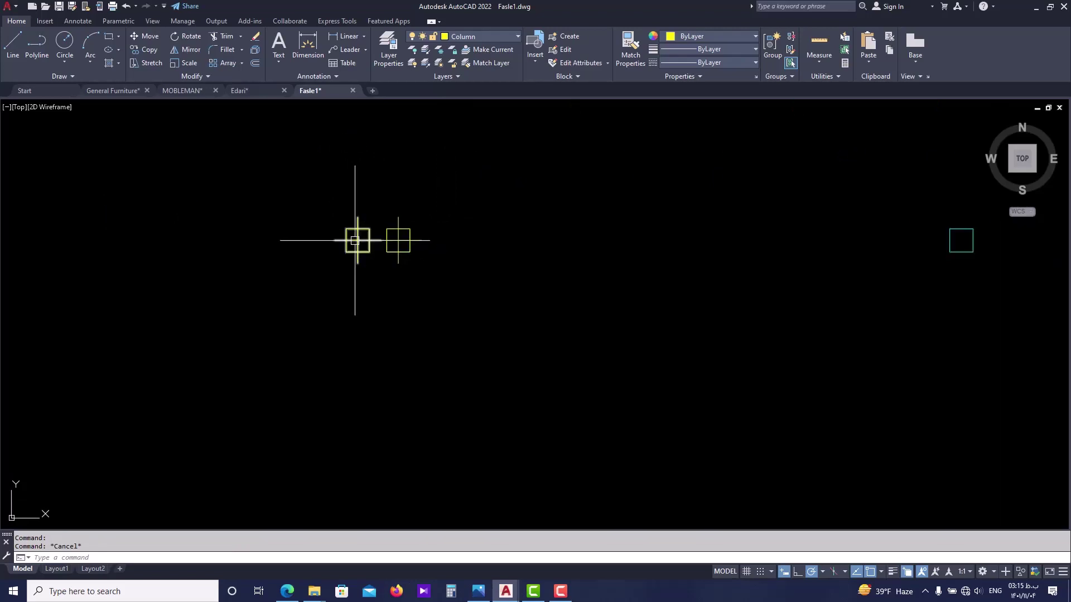
scroll(353, 332, down, 4)
scroll(360, 334, up, 4)
scroll(347, 290, down, 4)
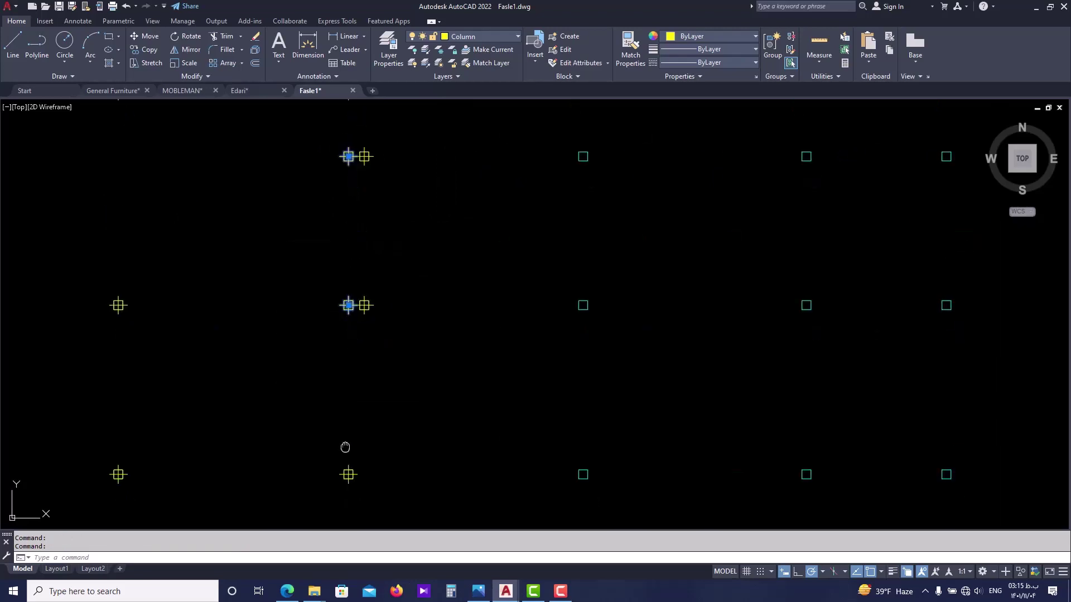
scroll(354, 395, up, 4)
scroll(370, 393, down, 6)
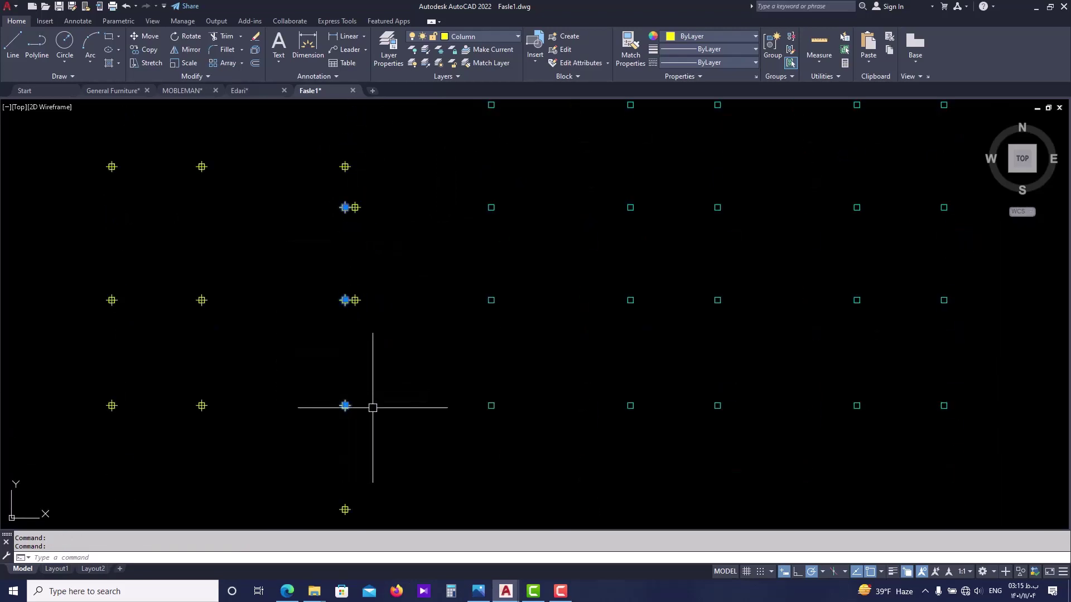
text(co)
key(Return)
scroll(354, 412, up, 6)
click(331, 396)
scroll(356, 403, down, 4)
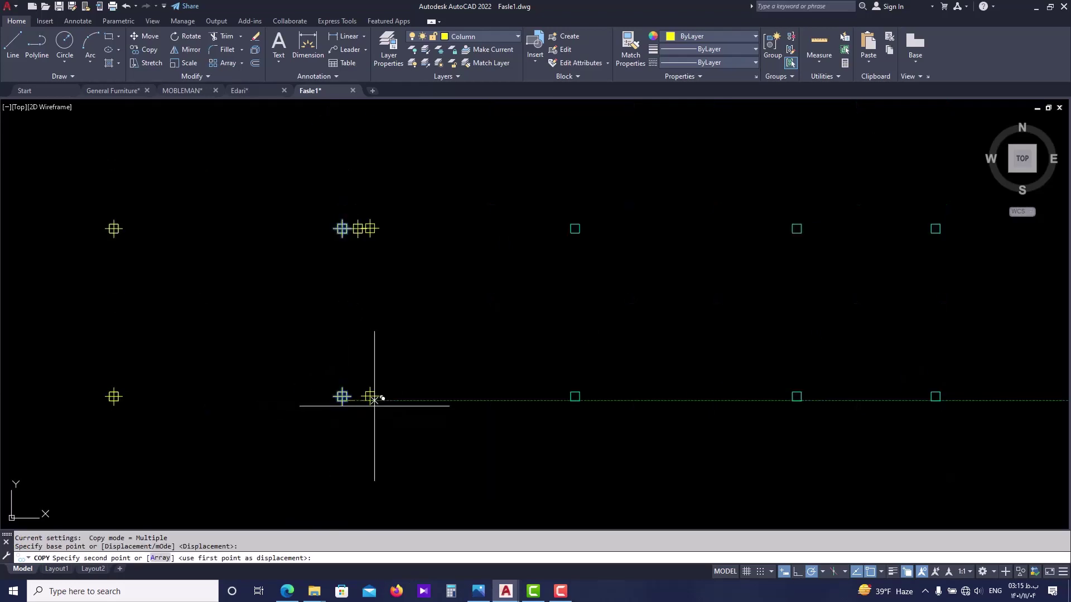
scroll(574, 408, up, 4)
click(573, 378)
- Place copies of the three stacked blocks on the second and third column lines of the middle section
scroll(557, 380, down, 4)
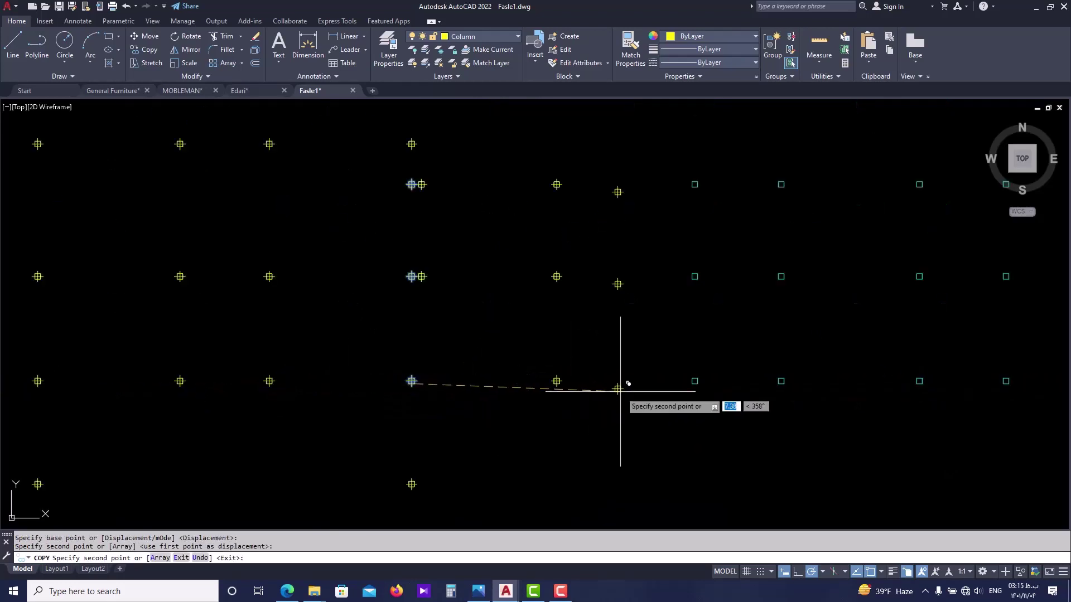
scroll(552, 374, up, 4)
click(523, 353)
scroll(574, 394, down, 6)
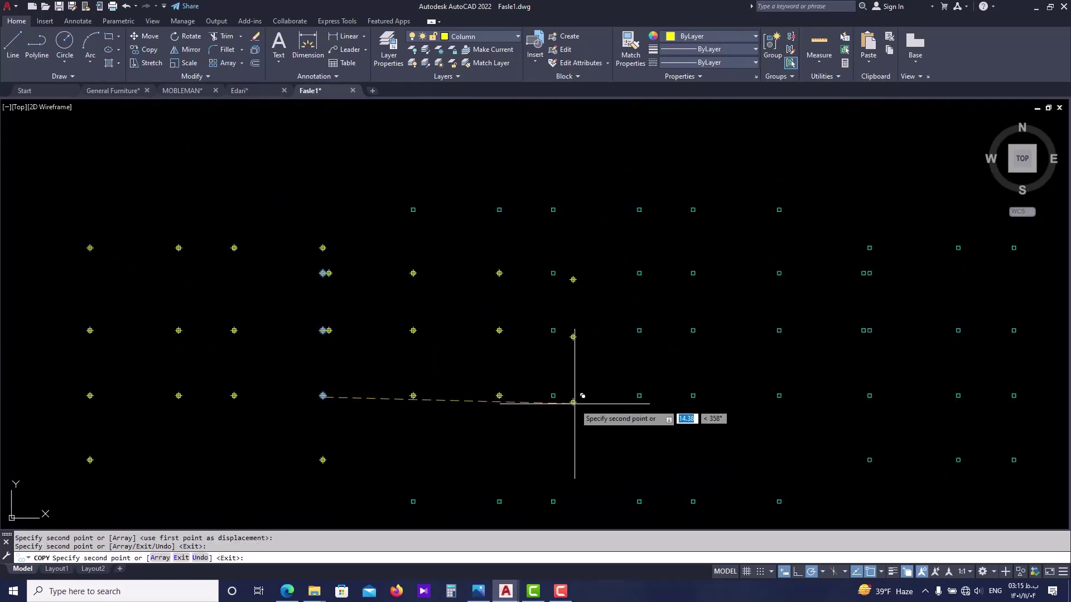
scroll(558, 399, up, 5)
click(557, 399)
scroll(494, 415, down, 5)
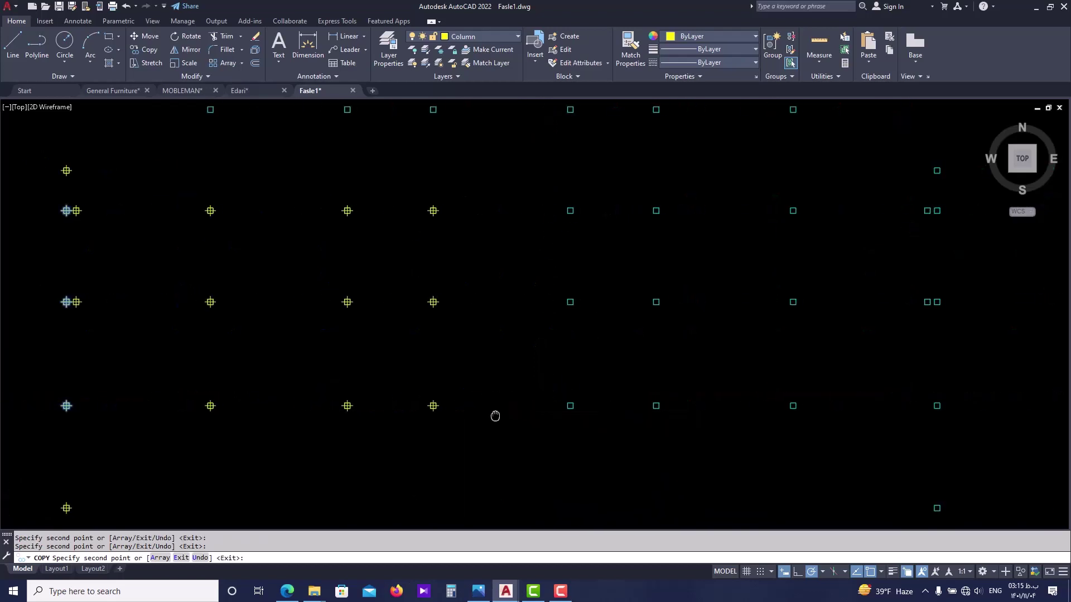
- Place copies of the three stacked blocks on the middle section's fourth, fifth and sixth column lines and finish the copying
scroll(573, 412, up, 5)
scroll(580, 401, down, 5)
middle_drag(528, 433, 562, 419)
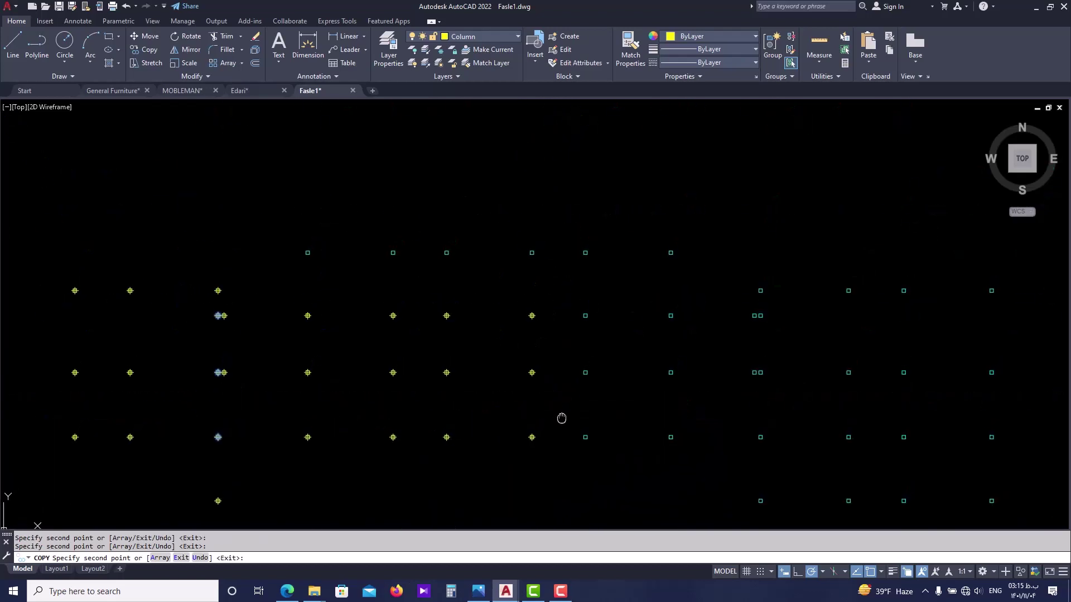
scroll(591, 438, up, 4)
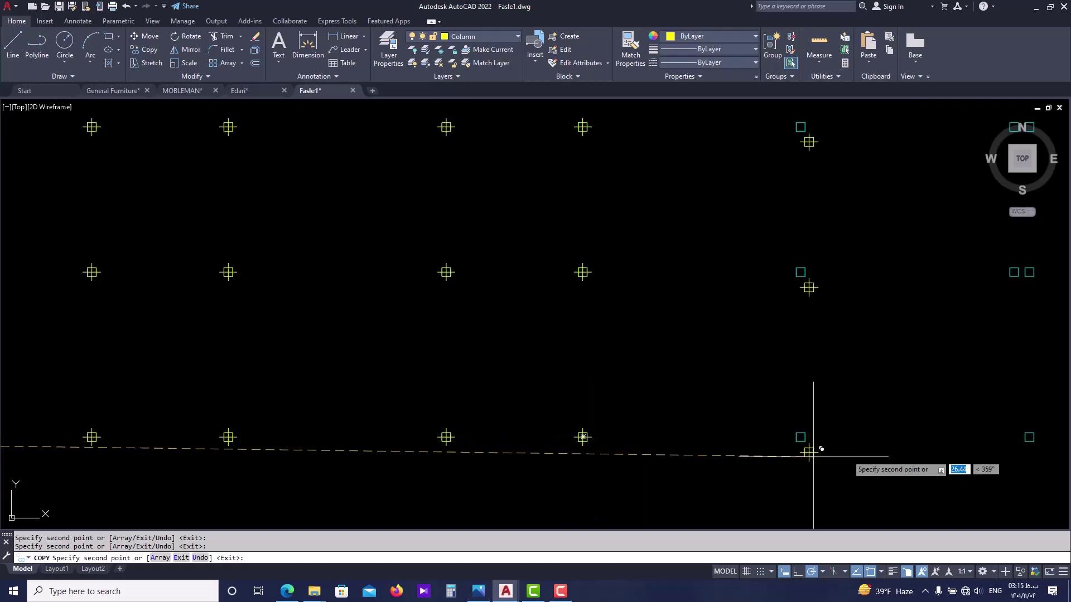
scroll(778, 437, up, 7)
scroll(777, 437, down, 8)
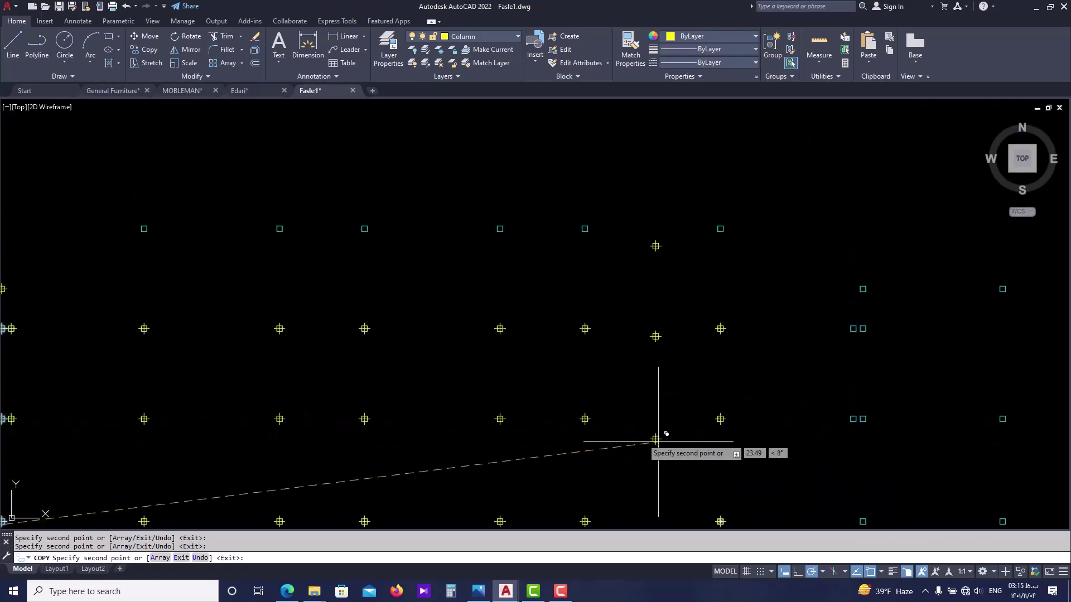
key(Escape)
- Copy the middle section's leftmost second-row block by its lower-left corner onto the top-row column directly above
scroll(336, 372, up, 8)
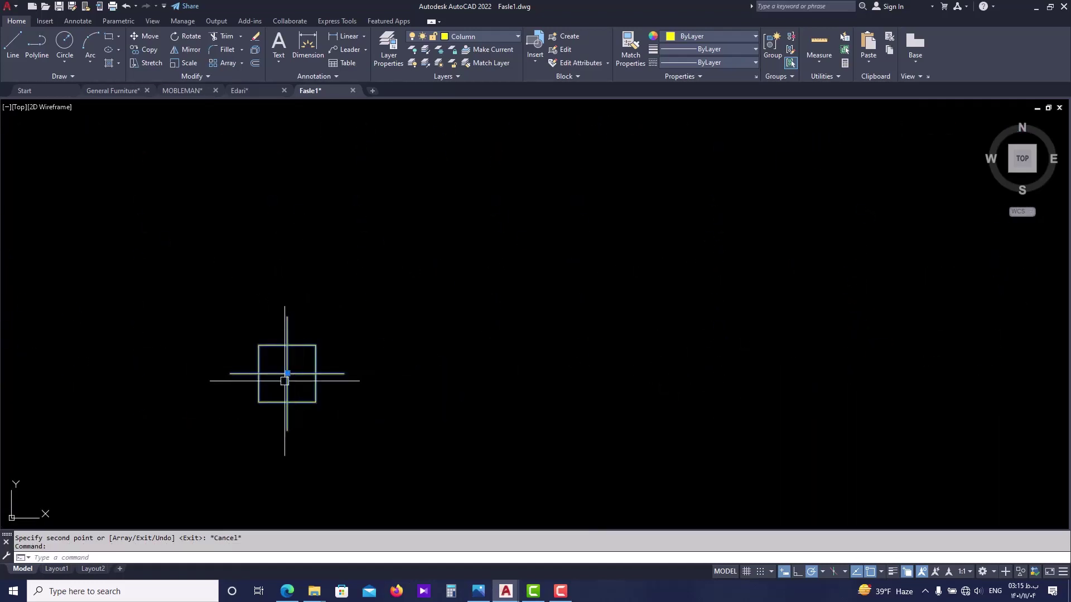
click(296, 438)
text(co)
key(Return)
click(281, 459)
scroll(325, 473, down, 5)
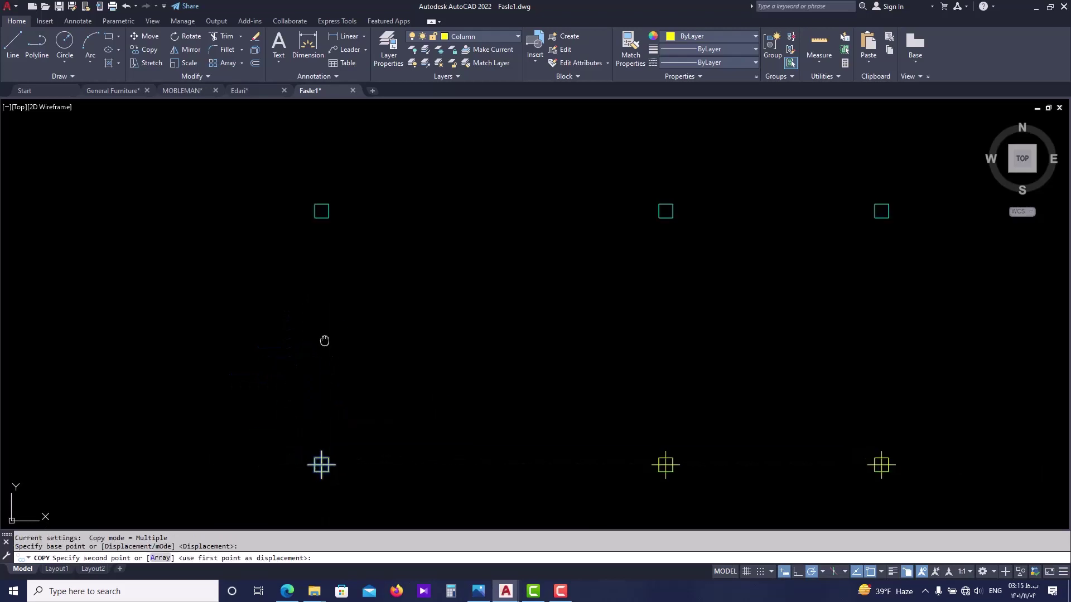
scroll(313, 168, up, 4)
click(329, 322)
- Place copies on the second and third columns of the middle section's top row
scroll(335, 344, down, 4)
scroll(679, 333, up, 6)
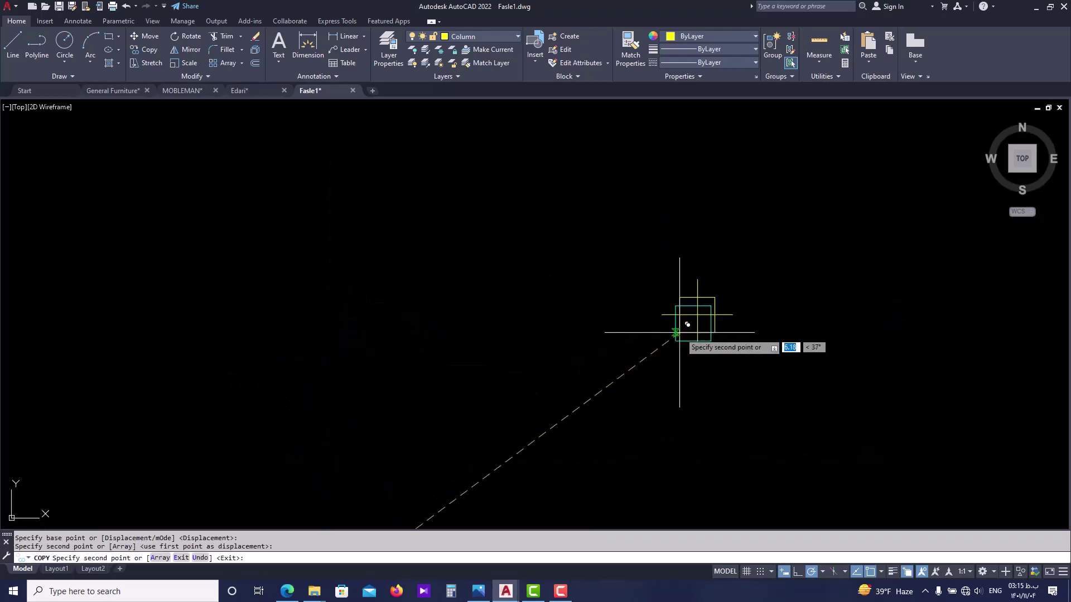
click(681, 338)
scroll(495, 350, down, 5)
scroll(609, 323, up, 5)
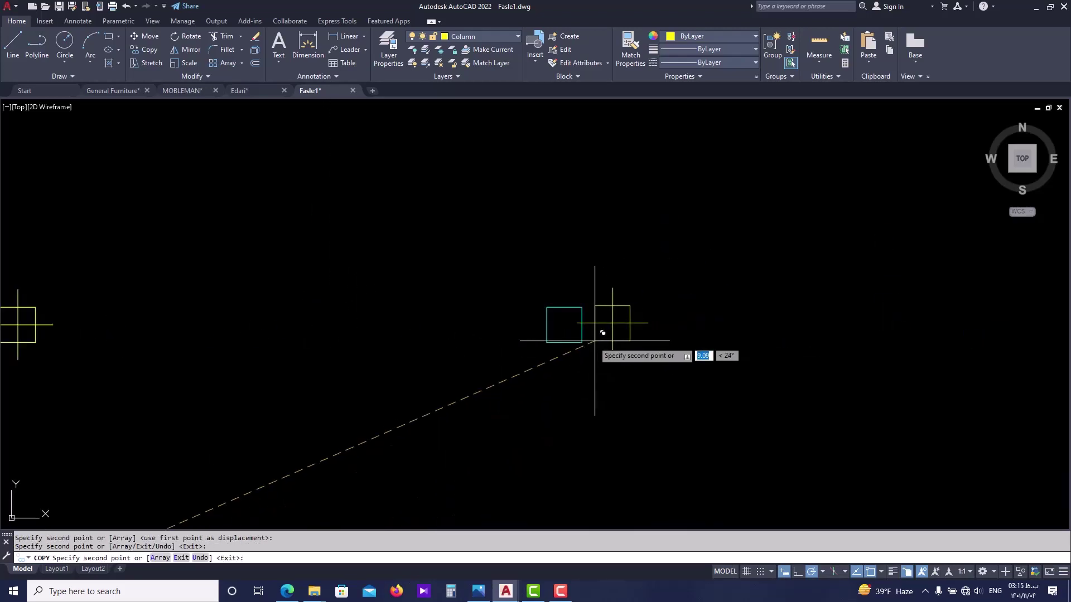
click(551, 341)
- Place copies on the fourth and fifth columns of the middle section's top row
scroll(514, 357, down, 5)
scroll(557, 357, up, 5)
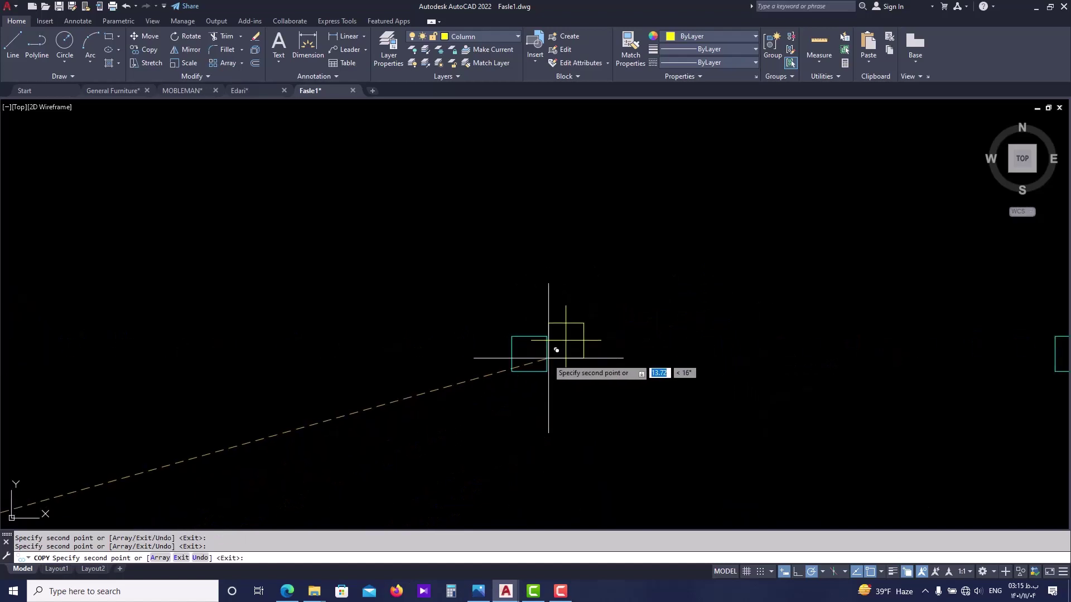
click(517, 371)
scroll(521, 362, down, 5)
scroll(394, 359, up, 5)
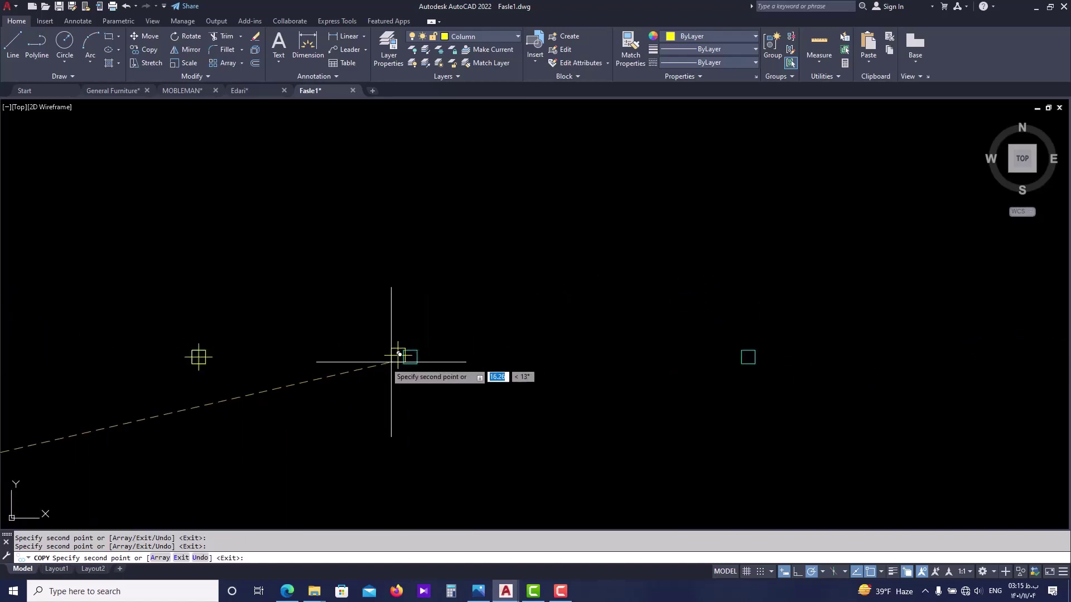
click(475, 364)
- Place a copy on the sixth column of the middle section's top row and finish the copying
scroll(502, 360, down, 5)
scroll(819, 363, up, 5)
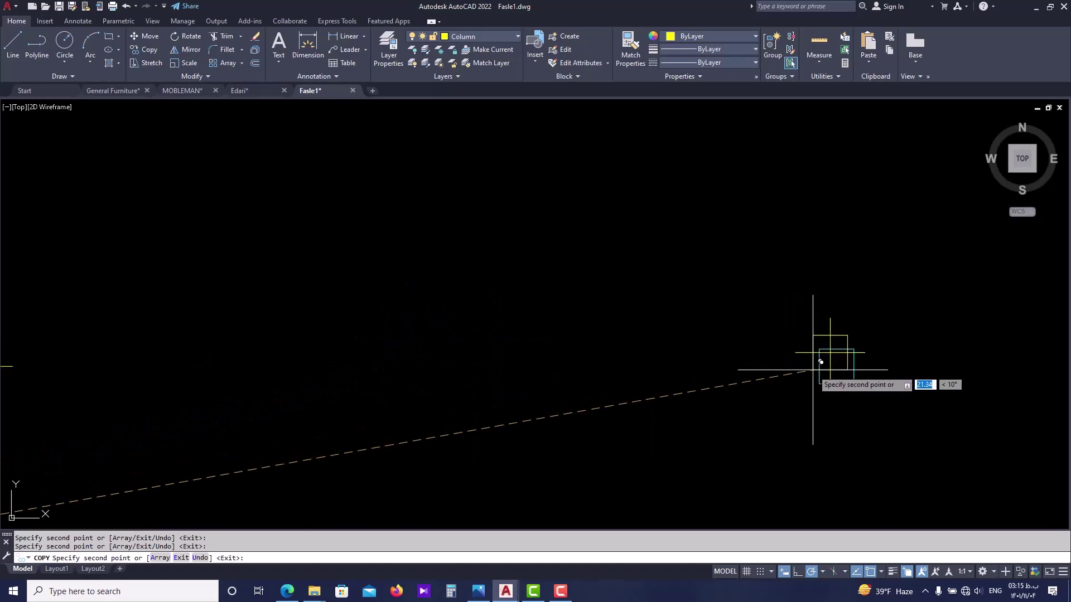
click(819, 384)
scroll(591, 300, down, 5)
key(Escape)
- Copy the middle section's leftmost fourth-row block by its upper-left corner onto the fifth-row column directly below
middle_drag(632, 333, 611, 286)
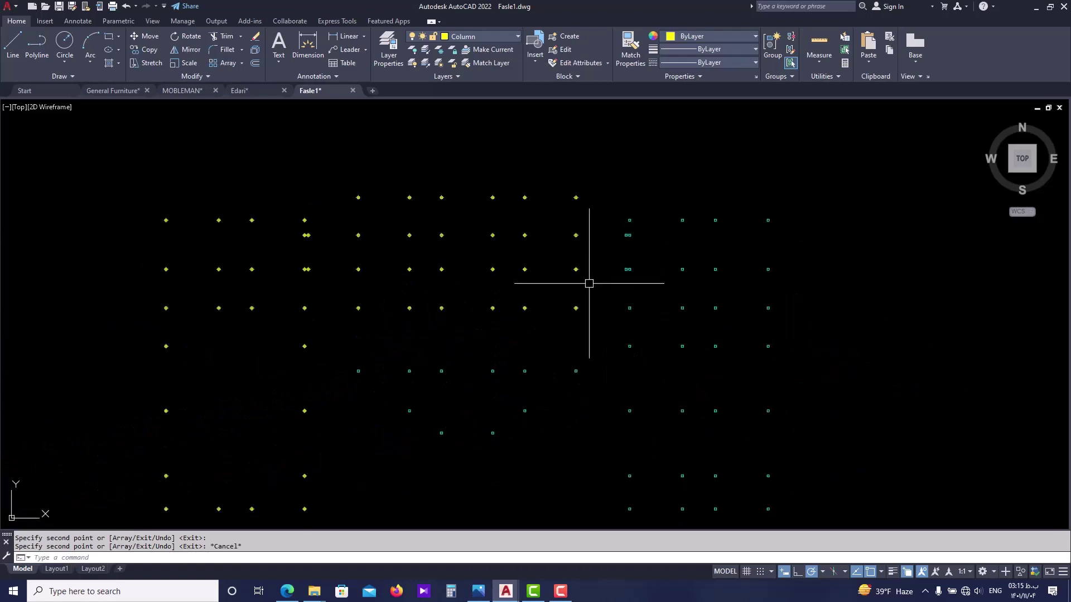
scroll(370, 334, up, 5)
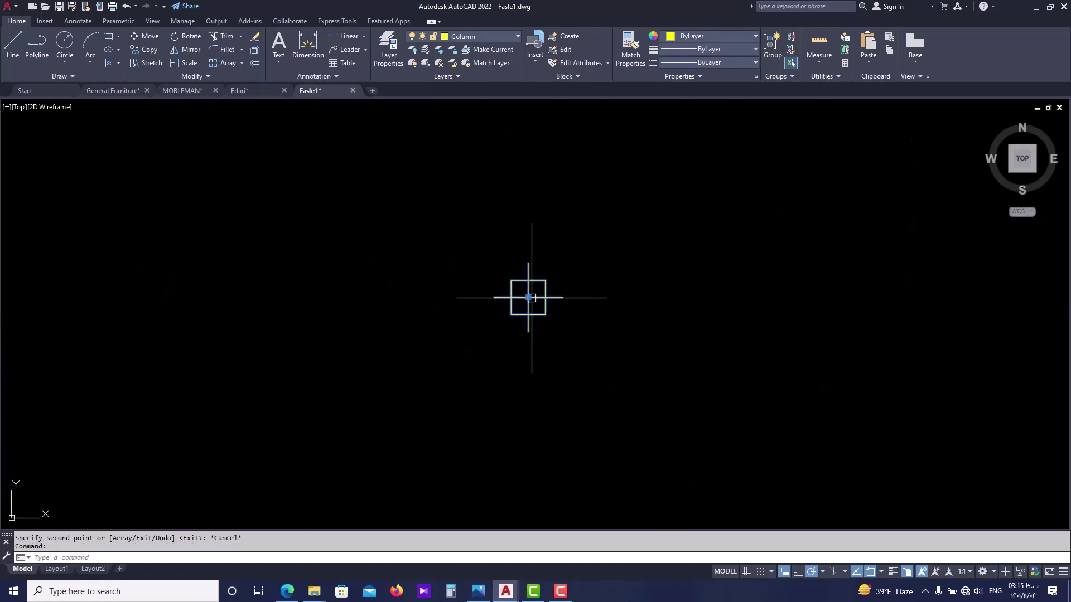
click(528, 298)
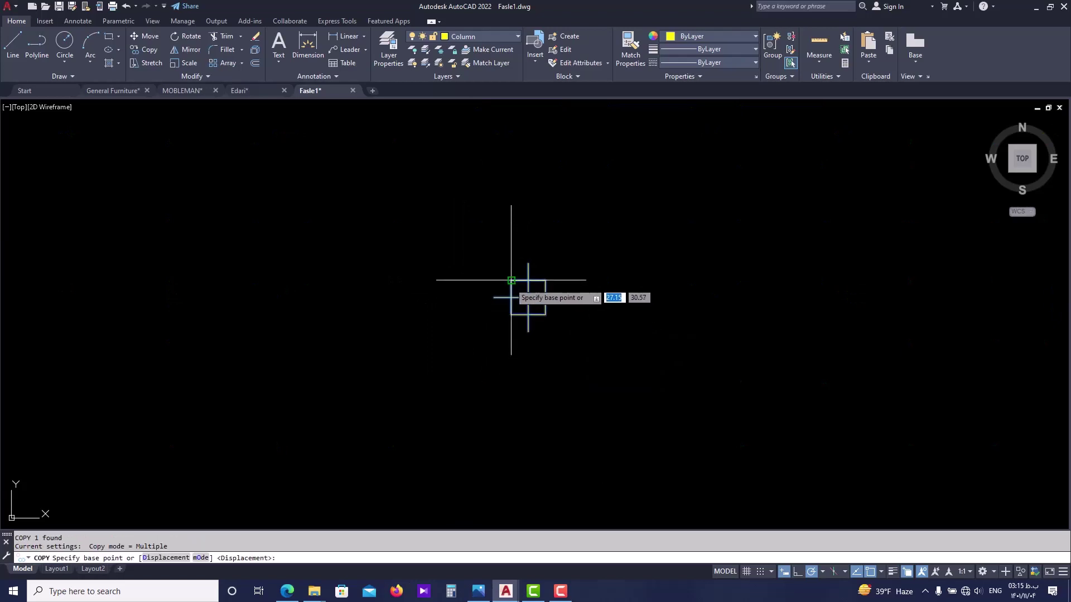
scroll(499, 334, down, 5)
scroll(485, 379, up, 5)
scroll(564, 375, down, 5)
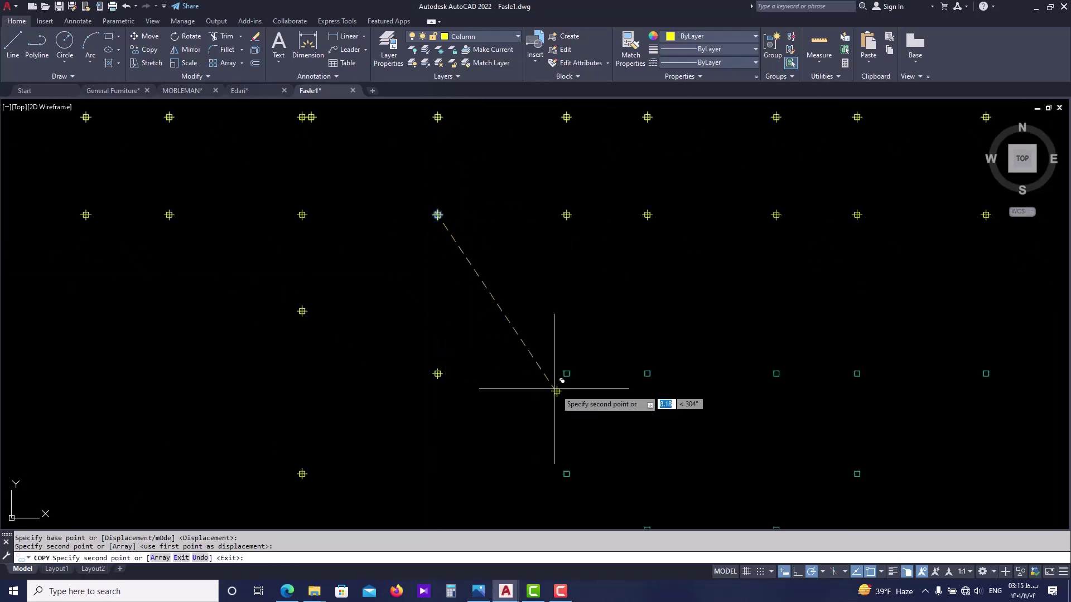
- Place copies on the second and third columns of the middle section's fifth row
scroll(513, 358, up, 5)
click(505, 336)
middle_drag(854, 334, 633, 320)
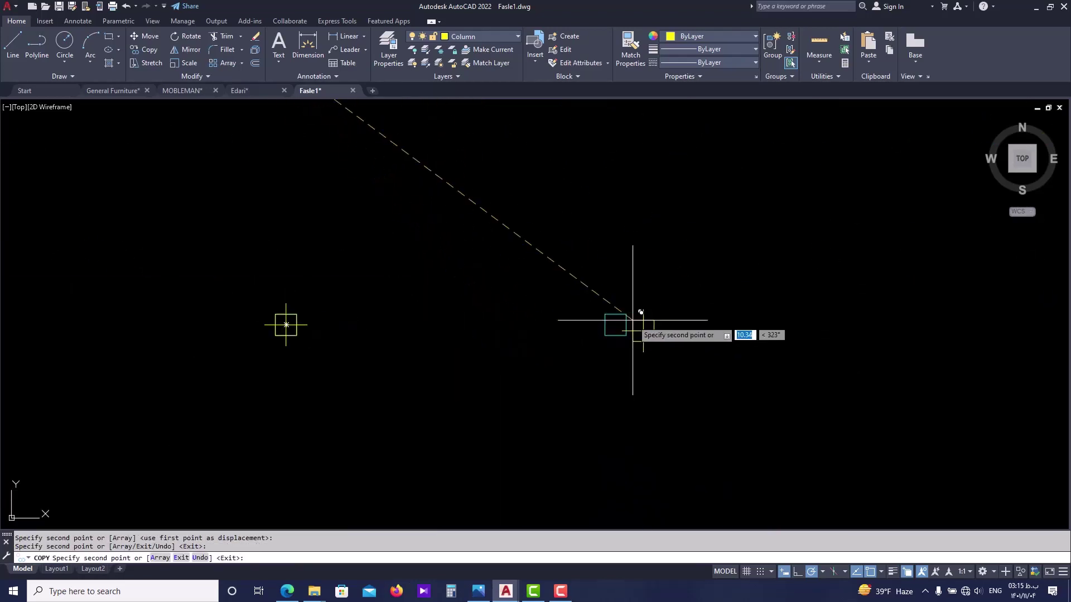
click(604, 313)
scroll(564, 333, down, 5)
- Place copies on the fourth, fifth and sixth columns of the middle section's fifth row and finish the copying
scroll(716, 336, up, 4)
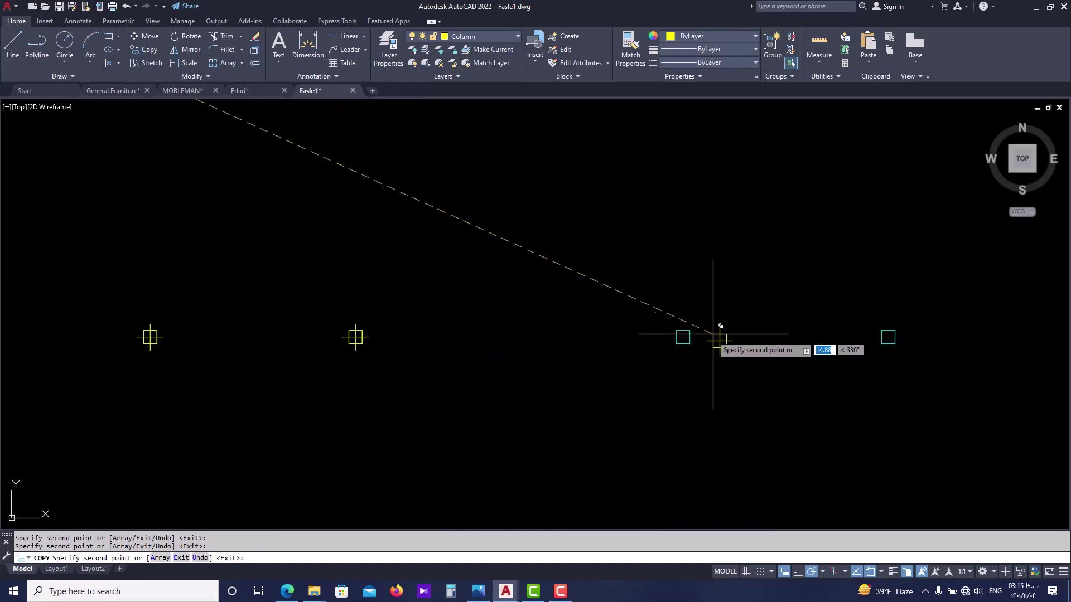
click(677, 330)
middle_drag(774, 350, 505, 341)
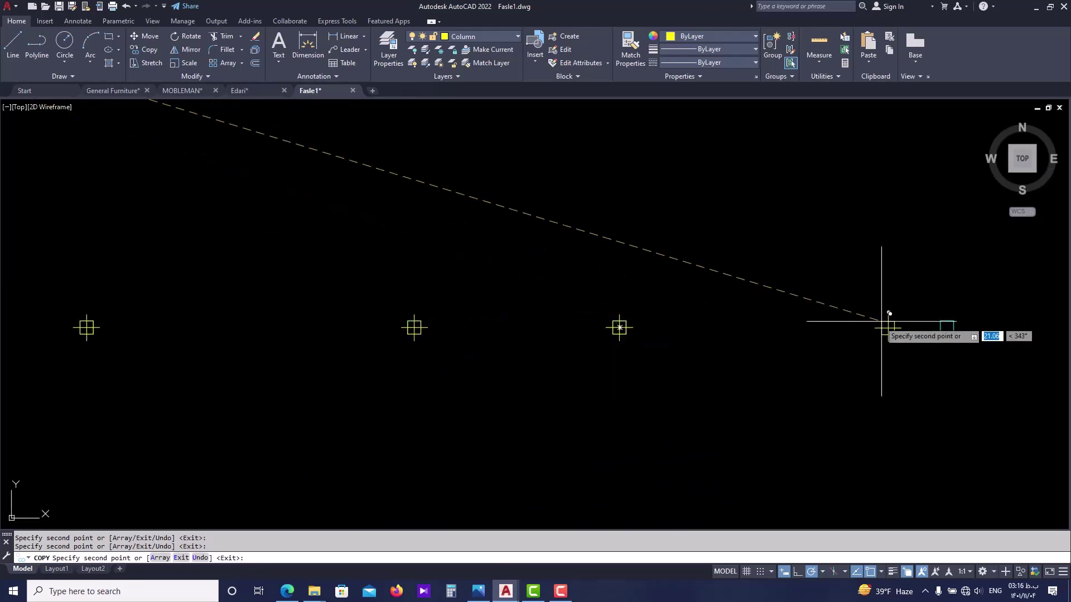
scroll(640, 306, down, 2)
scroll(653, 295, down, 4)
key(Escape)
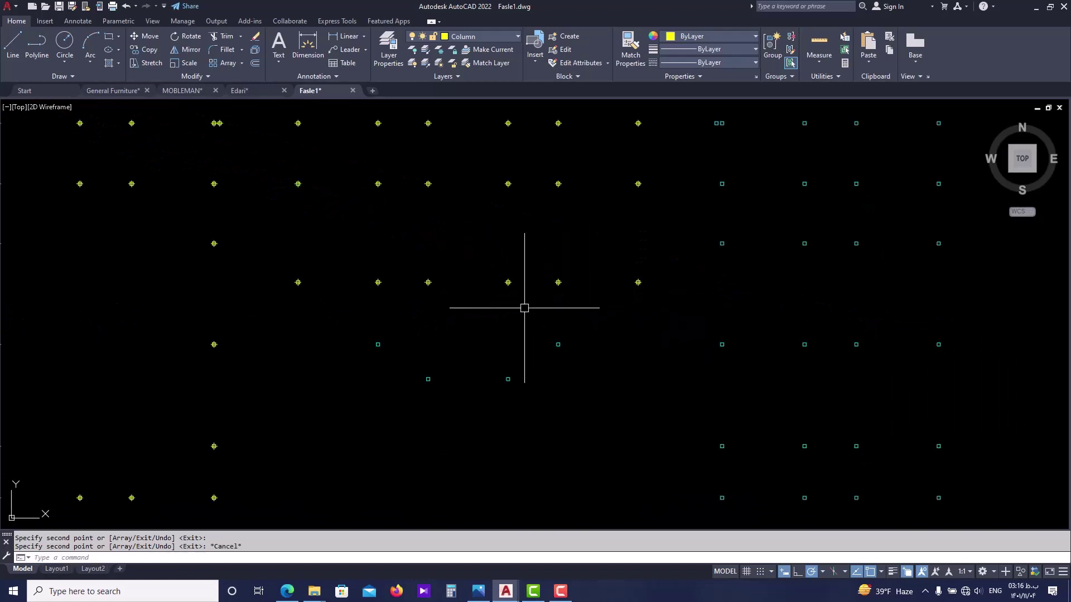
- Copy the middle section's rightmost second-row block by its upper-right corner onto the fourth column of the right section's top row
middle_drag(672, 274, 534, 357)
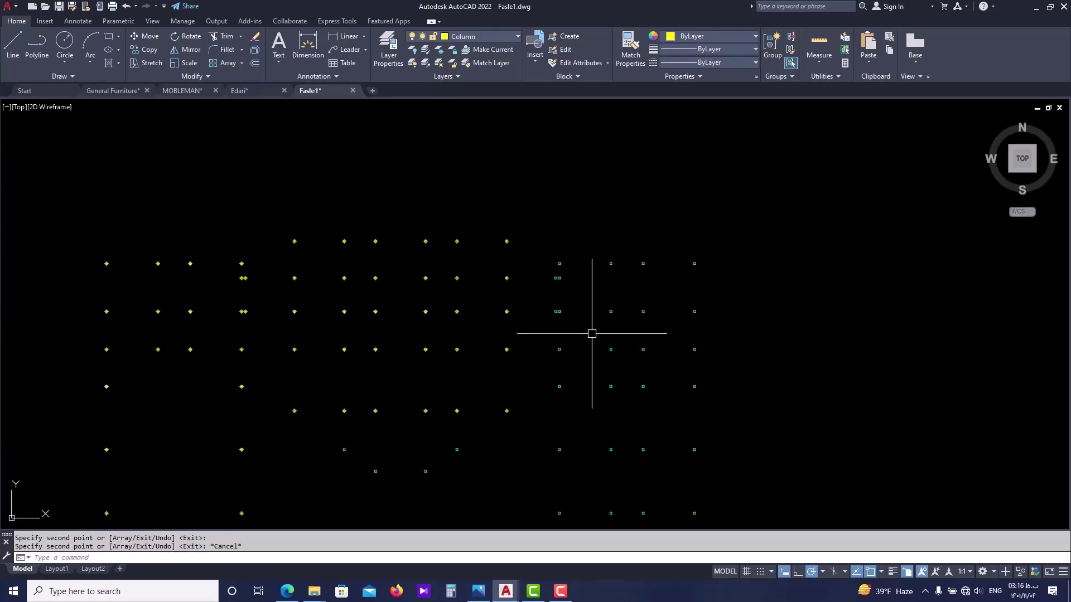
scroll(573, 258, up, 4)
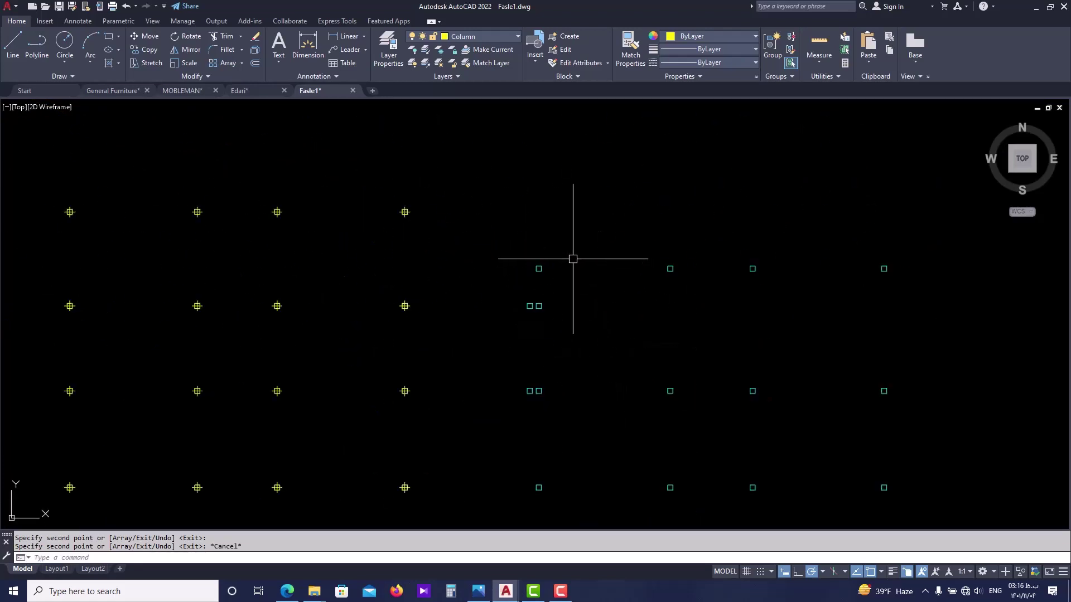
scroll(422, 300, up, 6)
text(o)
key(Return)
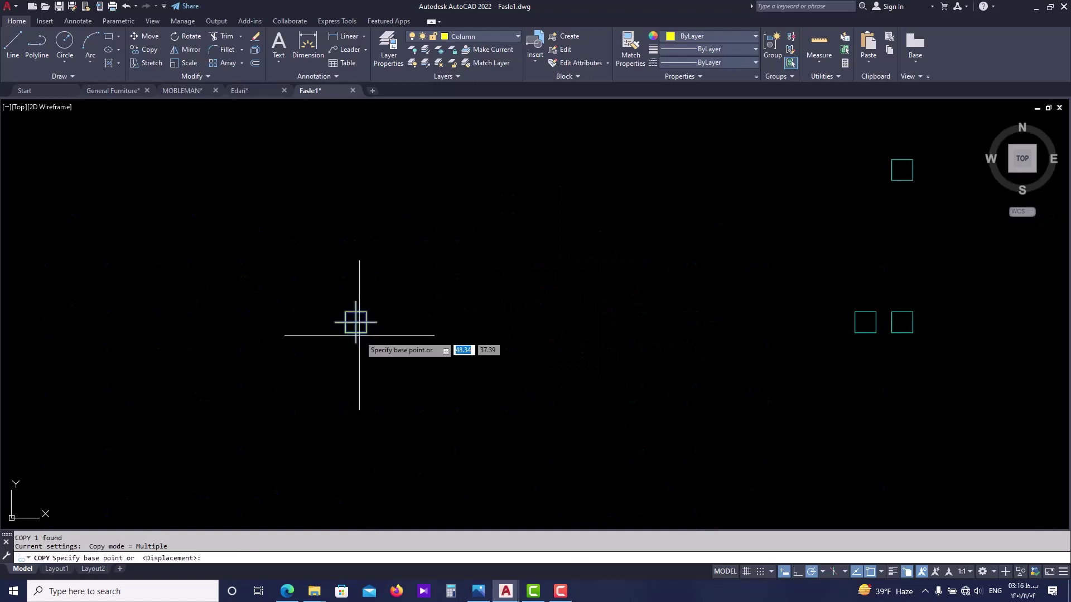
click(367, 312)
scroll(370, 349, down, 8)
middle_drag(691, 315, 586, 331)
scroll(557, 337, up, 6)
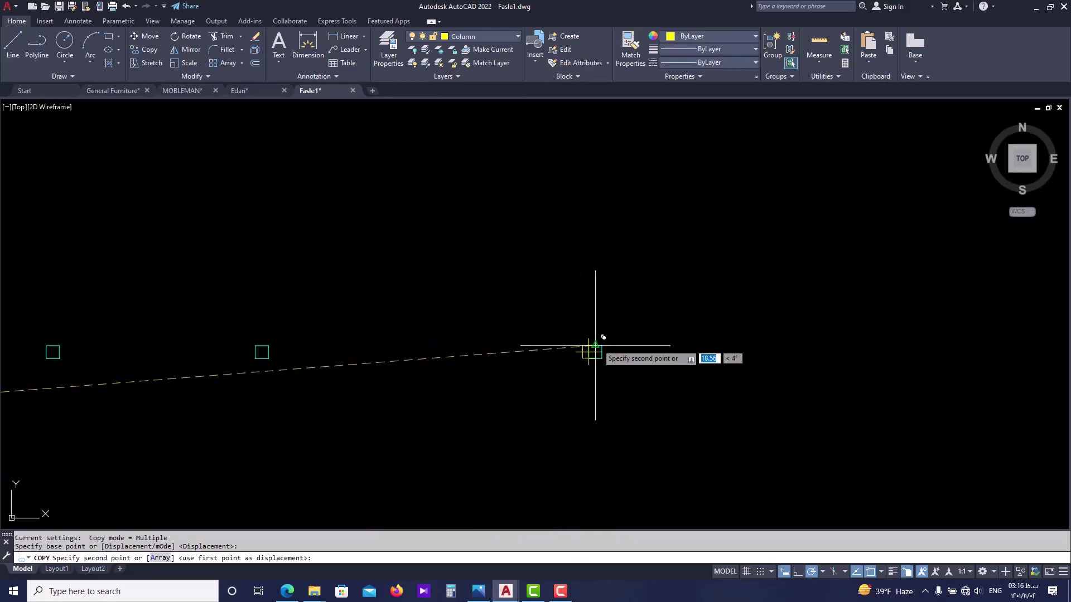
click(559, 341)
- Place copies on the third, second and first columns of the right section's top row and finish the copying
scroll(480, 341, up, 2)
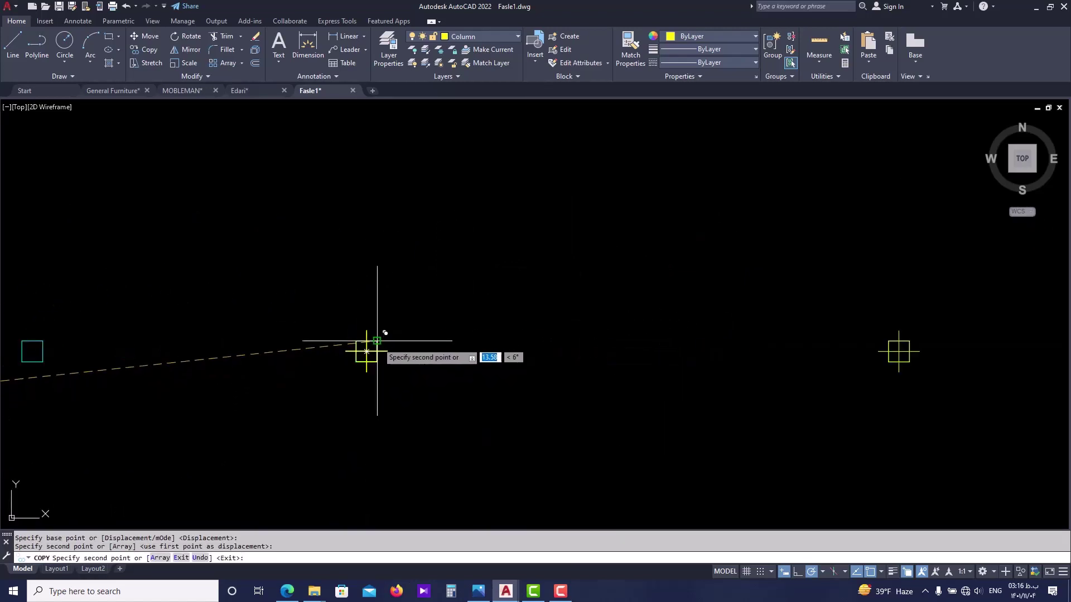
click(376, 341)
middle_drag(244, 346, 661, 344)
click(460, 338)
middle_drag(287, 349, 339, 348)
scroll(426, 335, up, 2)
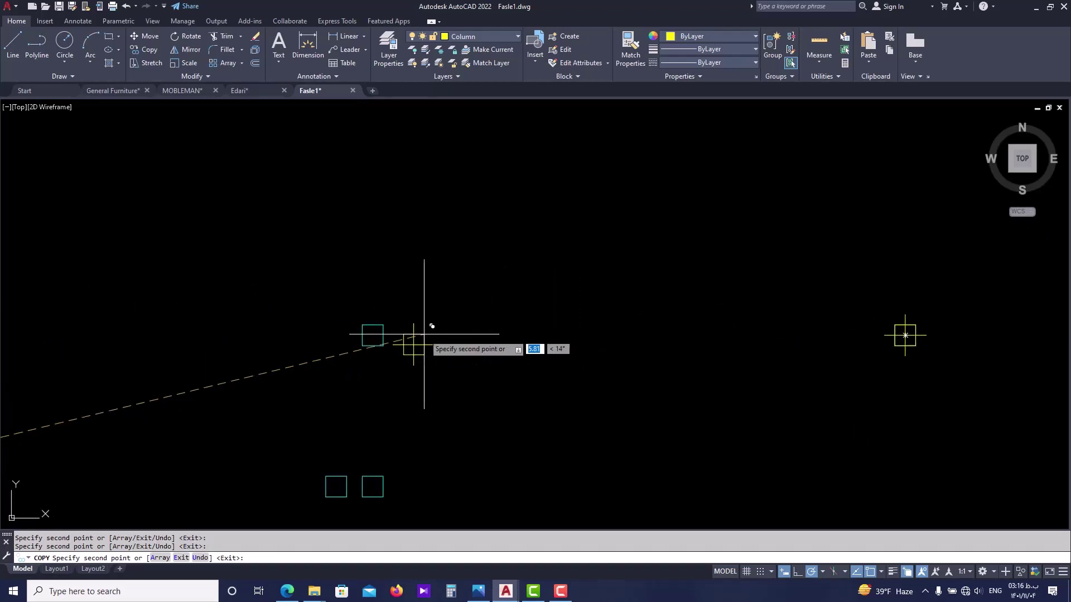
scroll(474, 311, down, 4)
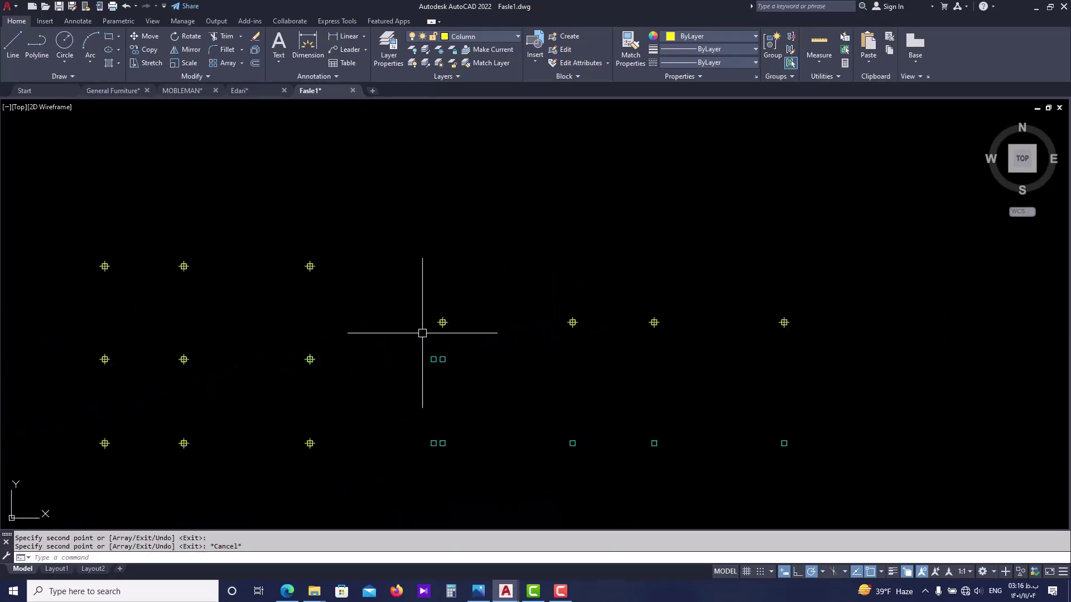
- Copy the right section's four top-row blocks by the rightmost block's upper-right corner onto the next four-column row below
middle_drag(995, 312, 686, 320)
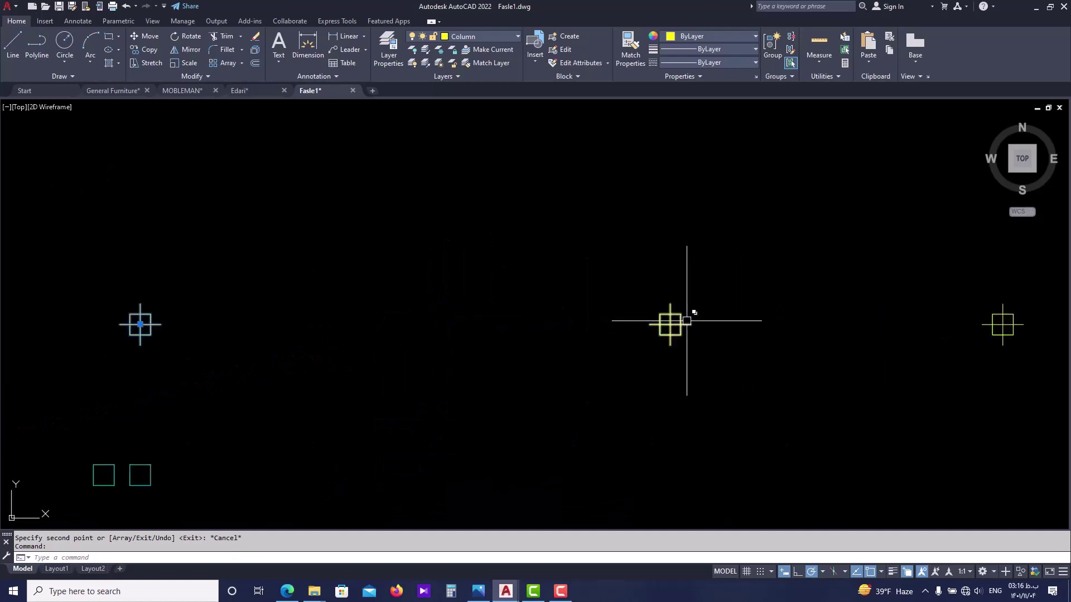
click(665, 324)
middle_drag(910, 333, 601, 337)
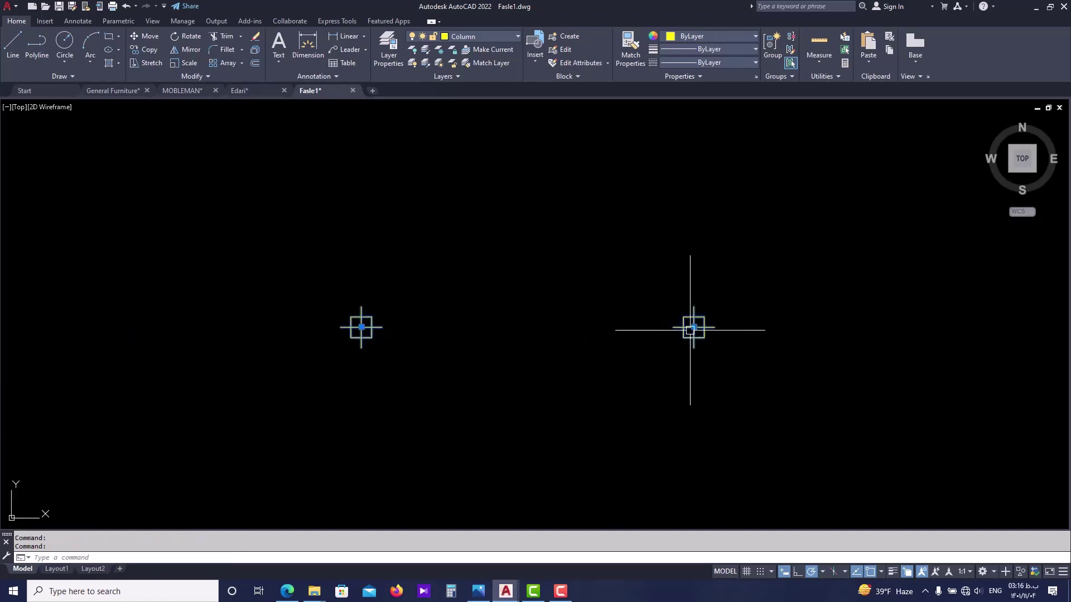
scroll(886, 330, down, 2)
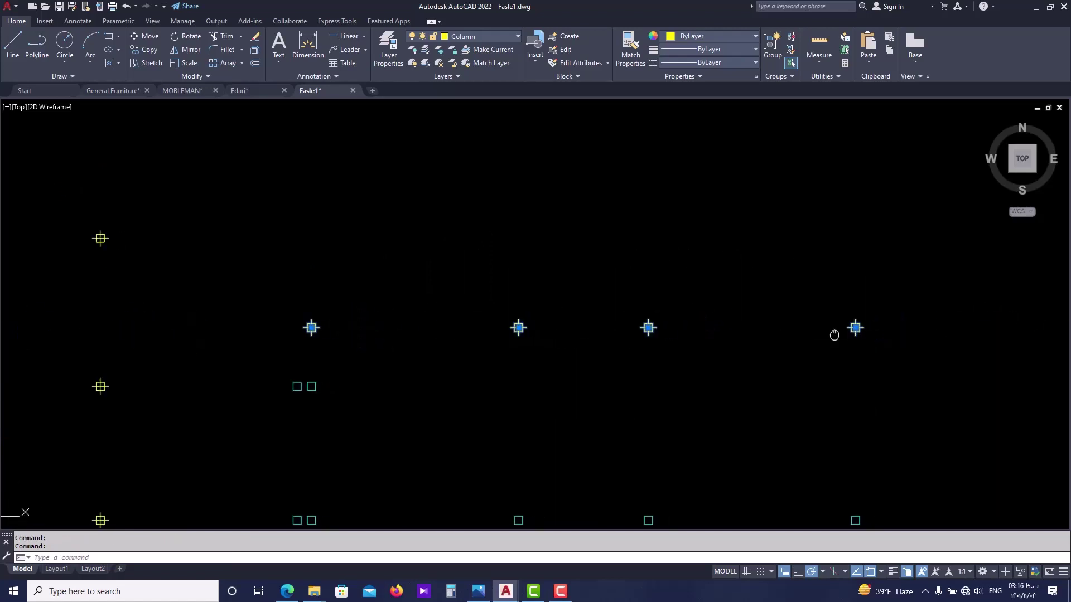
middle_drag(835, 334, 715, 319)
text(co)
key(space)
scroll(745, 311, up, 3)
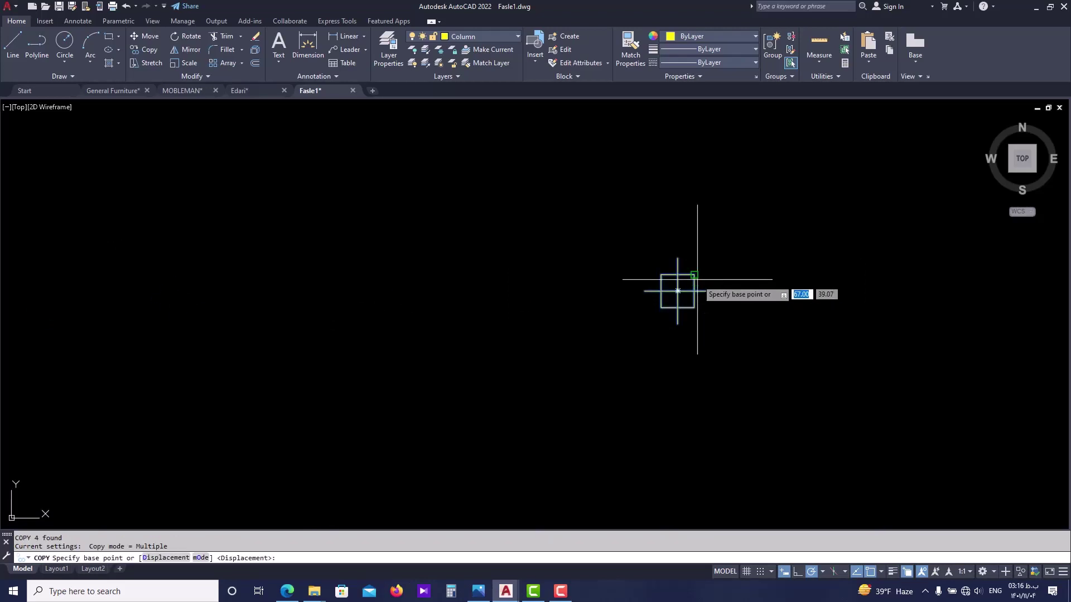
click(696, 275)
scroll(696, 273, down, 2)
middle_drag(695, 418, 687, 316)
scroll(700, 457, up, 2)
middle_drag(700, 455, 684, 340)
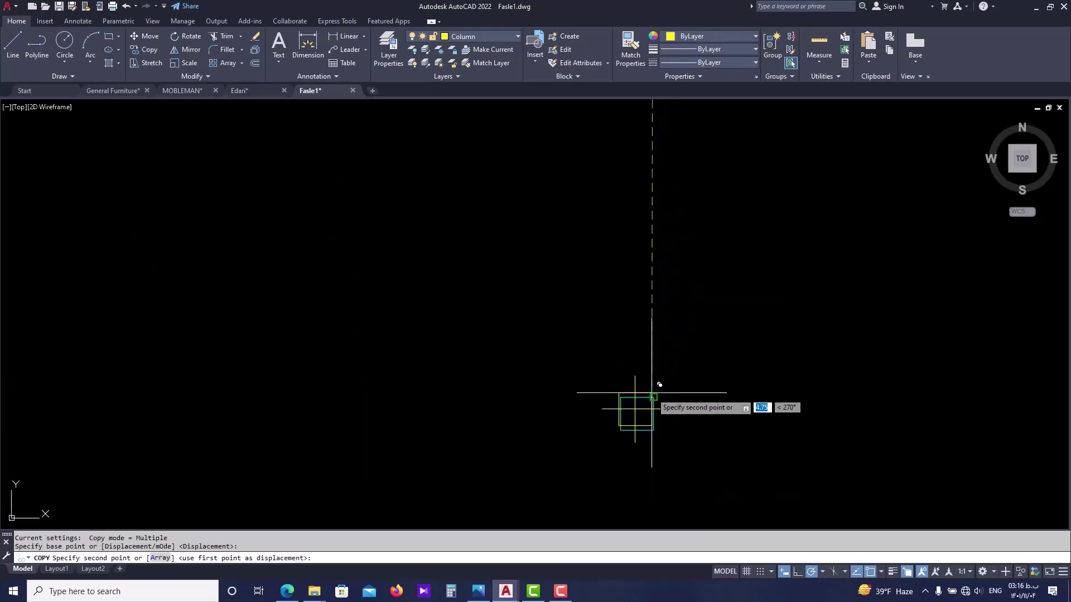
click(652, 397)
- Place copies of the four blocks on the right section's third and fourth four-column rows
scroll(636, 365, down, 4)
middle_drag(637, 371, 618, 269)
scroll(635, 380, up, 2)
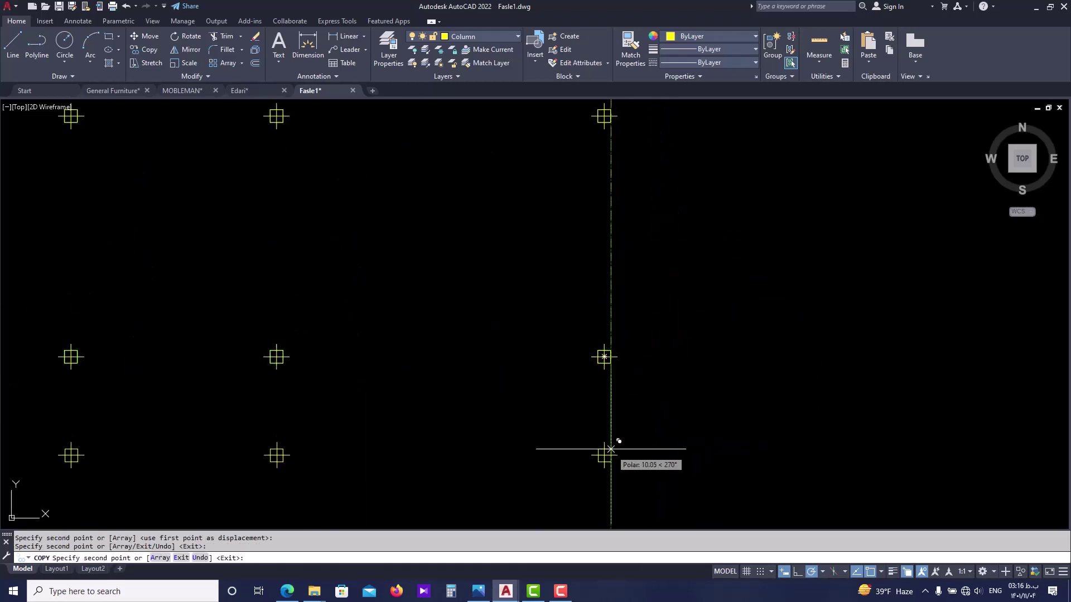
scroll(566, 143, down, 4)
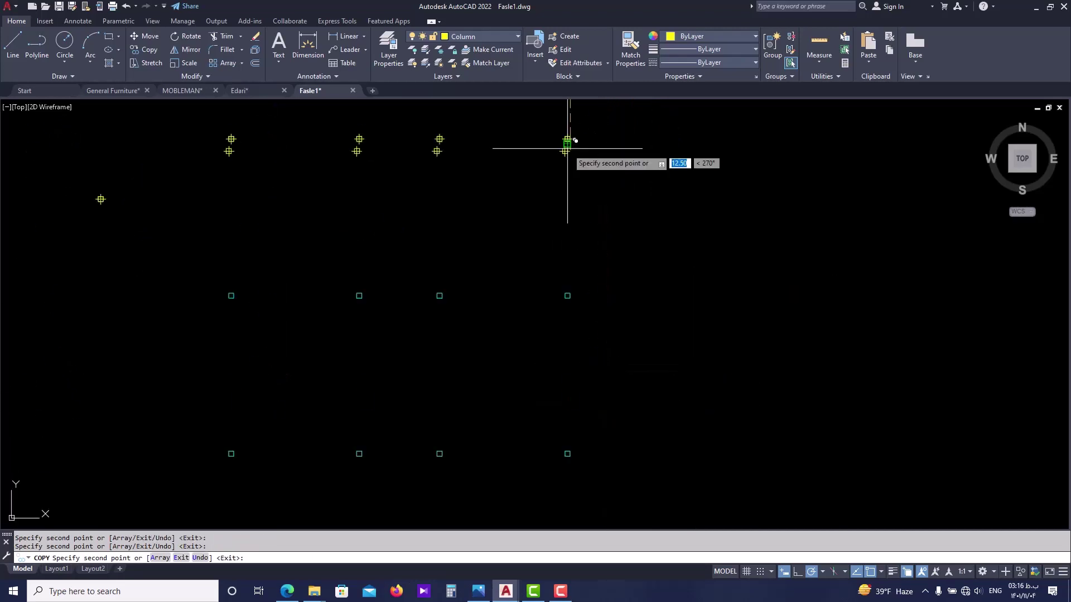
- Place copies of the four blocks on the right section's fifth and sixth four-column rows
scroll(566, 287, up, 4)
scroll(561, 290, down, 4)
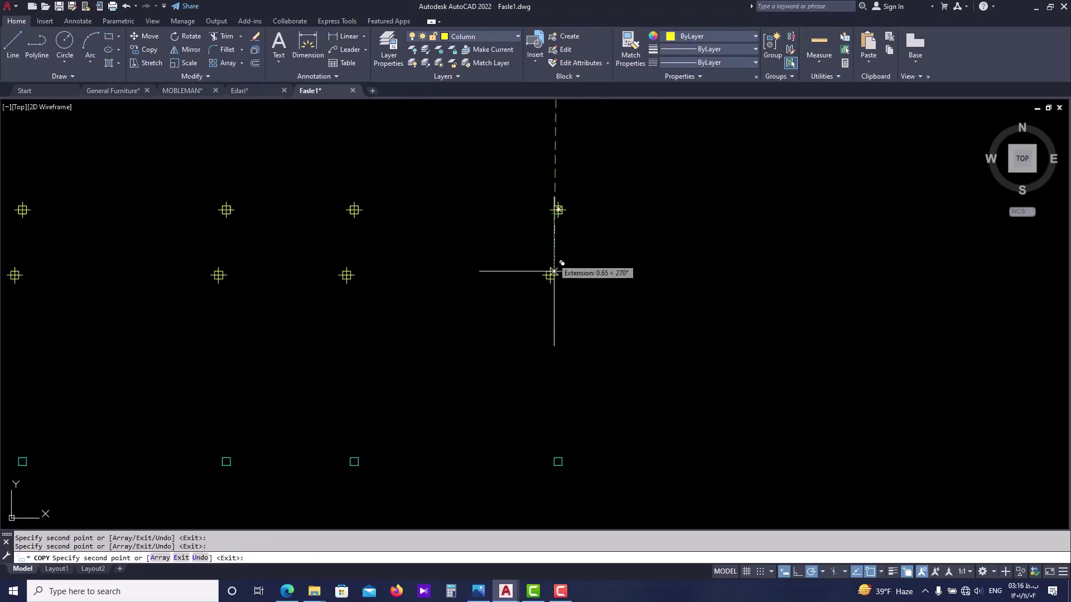
scroll(557, 457, up, 4)
scroll(573, 401, down, 4)
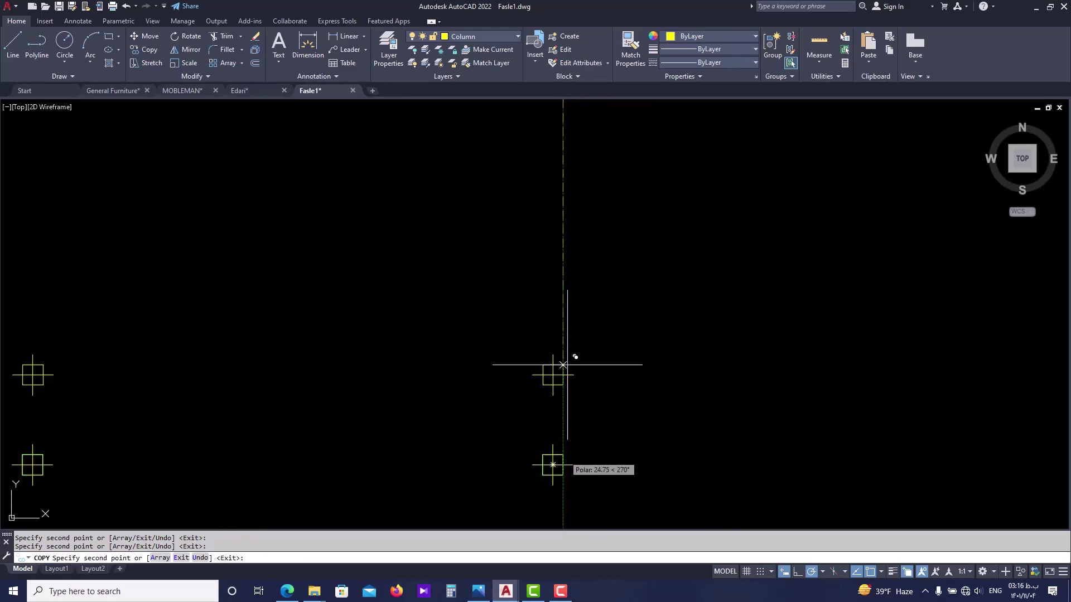
- Place copies of the four blocks on the right section's seventh and eighth four-column rows and finish the copying
scroll(574, 353, up, 4)
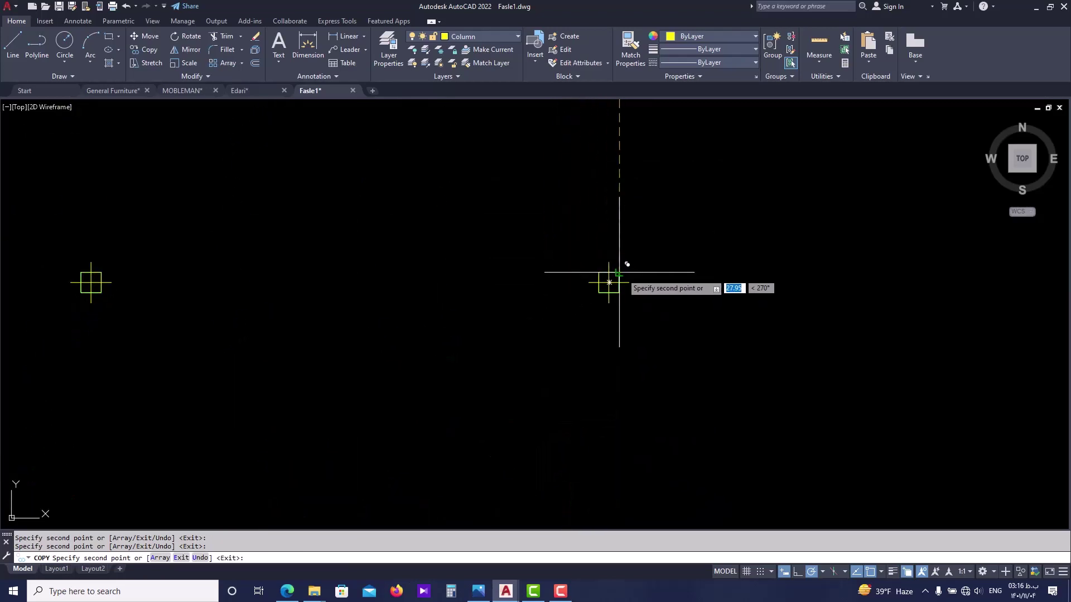
scroll(583, 363, down, 3)
scroll(589, 370, down, 3)
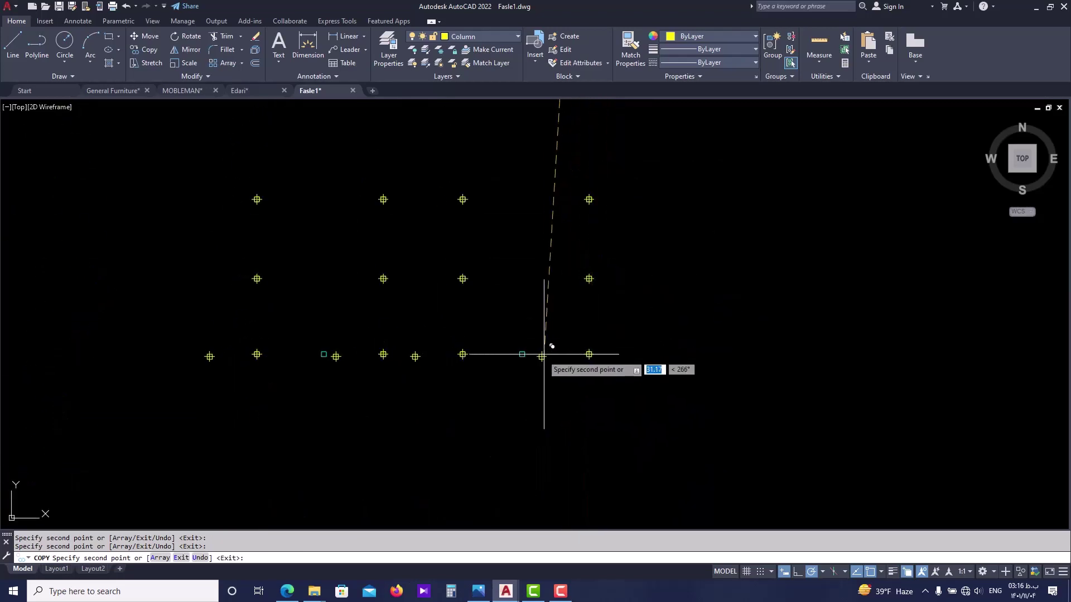
key(Escape)
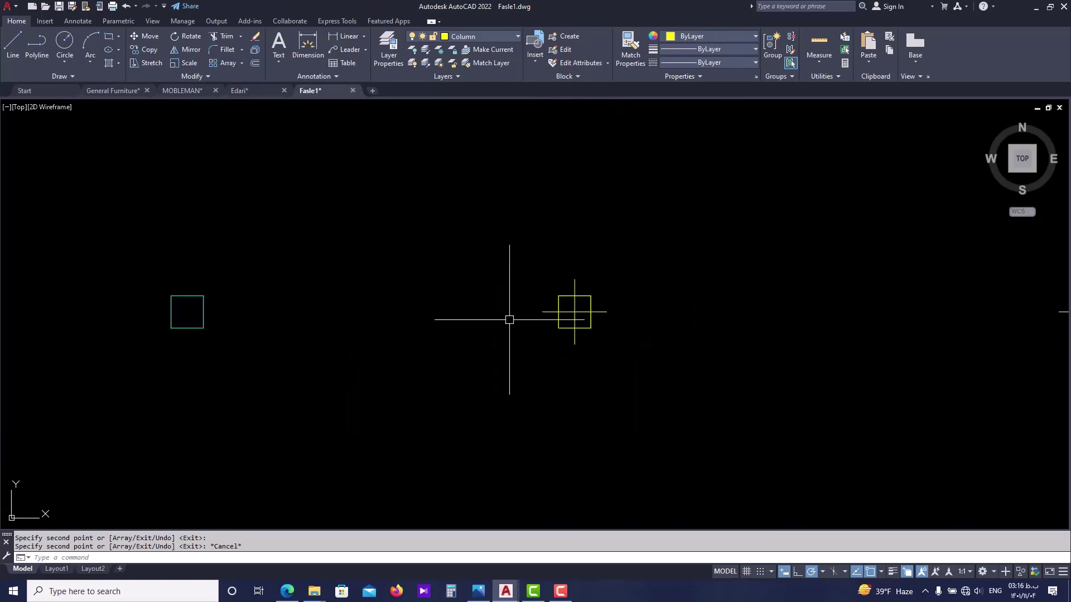
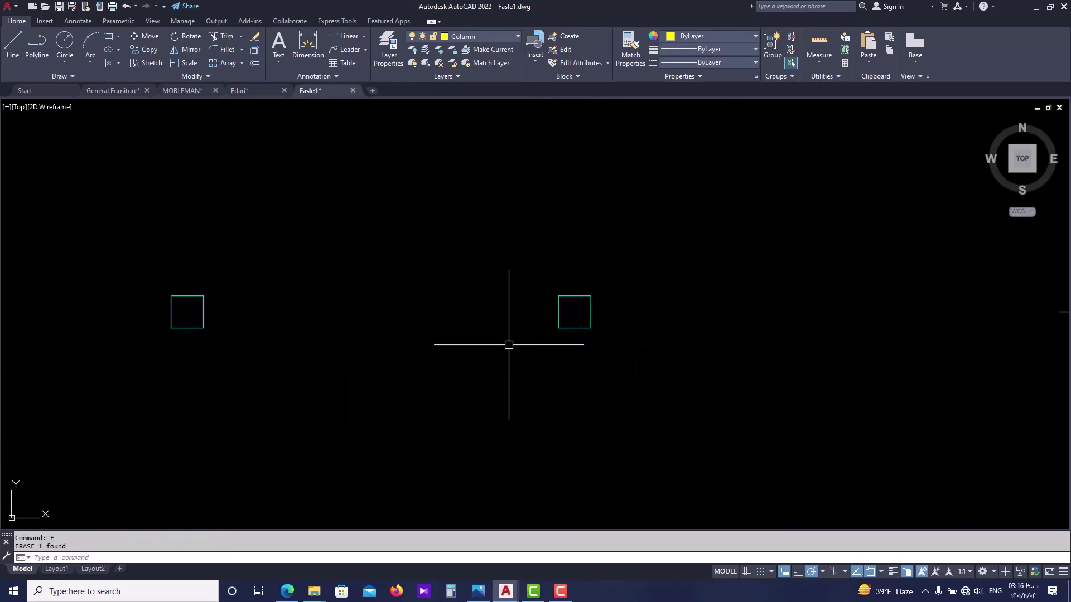
- Copy the column block by its upper-left corner onto the empty square to its left and the next empty square in the plan
click(561, 311)
text(co)
key(Return)
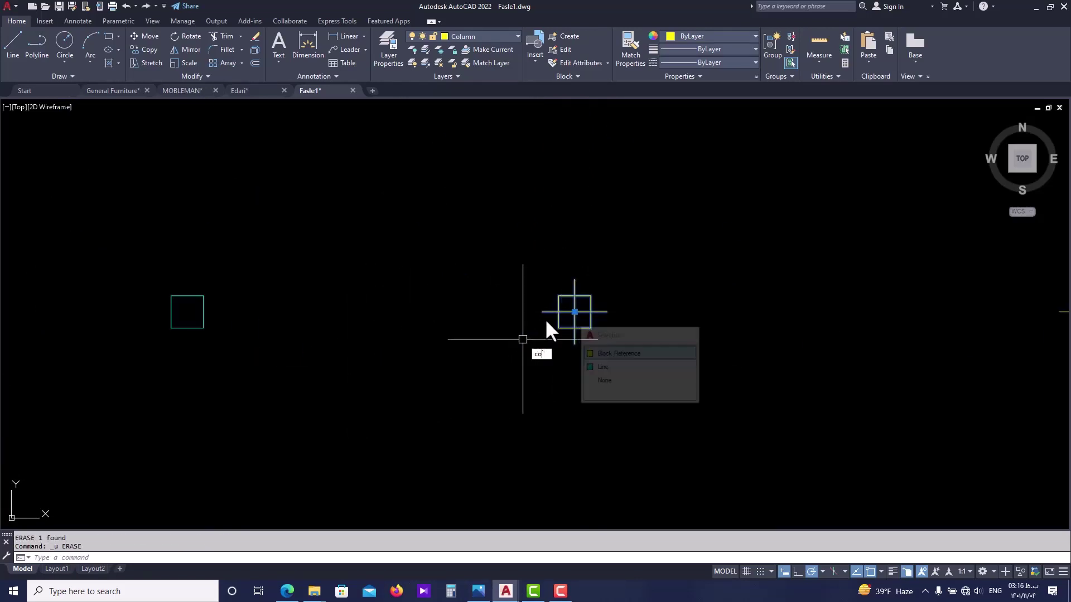
click(558, 296)
click(172, 296)
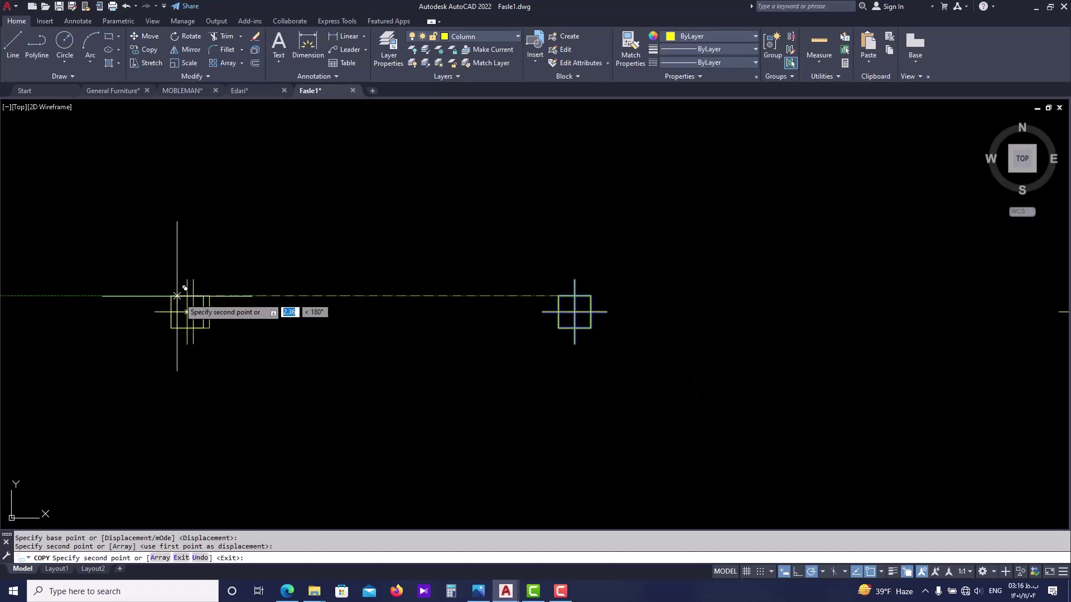
scroll(617, 310, down, 6)
scroll(489, 316, up, 6)
click(450, 313)
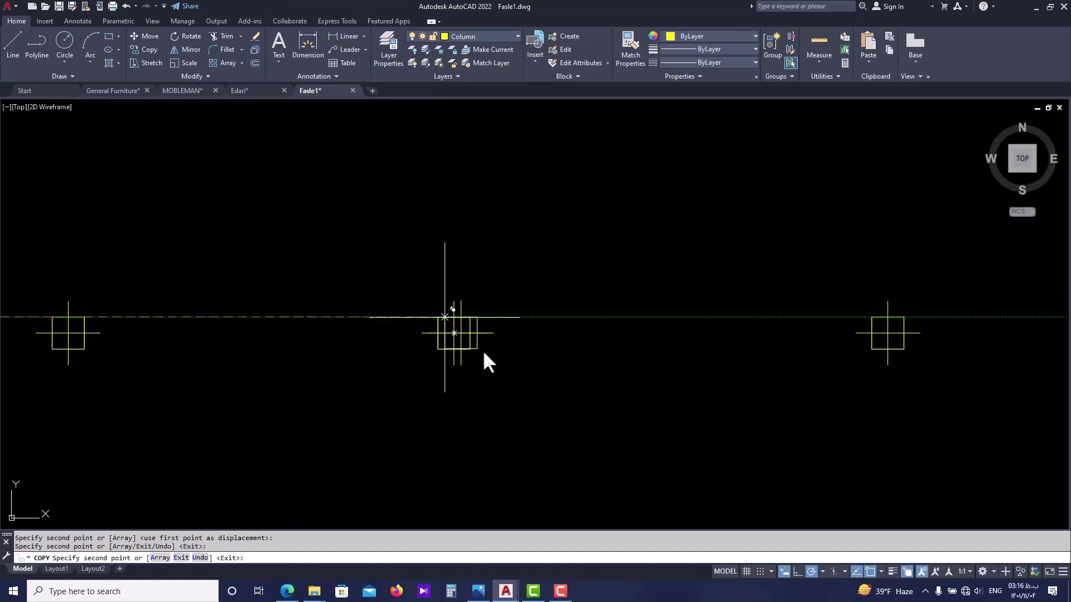
- Place copies of the block on the adjacent pair of empty squares and the single empty square in the row below
scroll(485, 359, down, 5)
scroll(479, 223, up, 5)
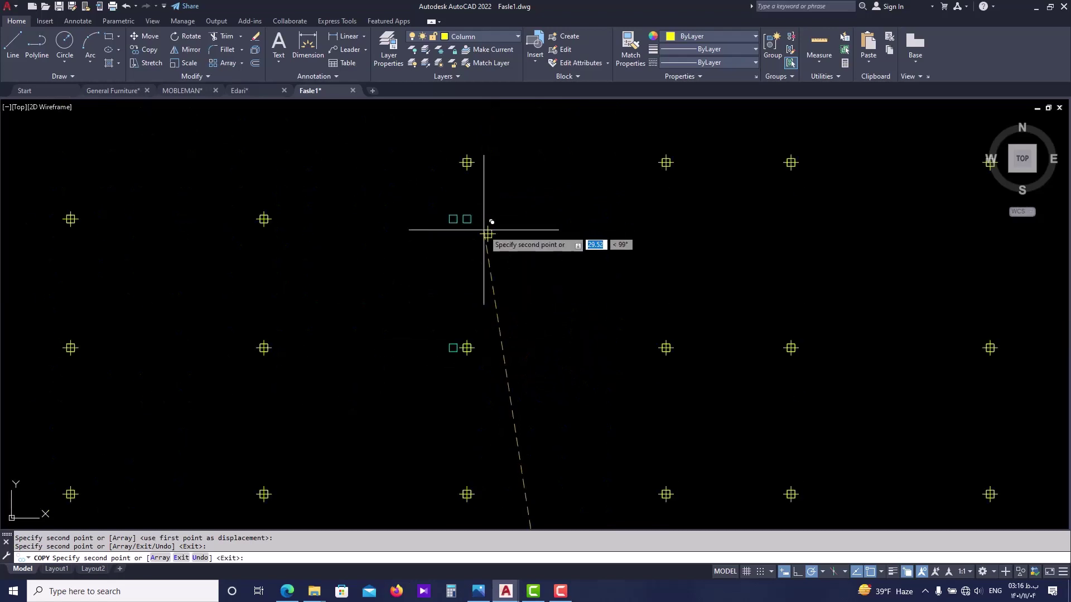
scroll(496, 301, down, 4)
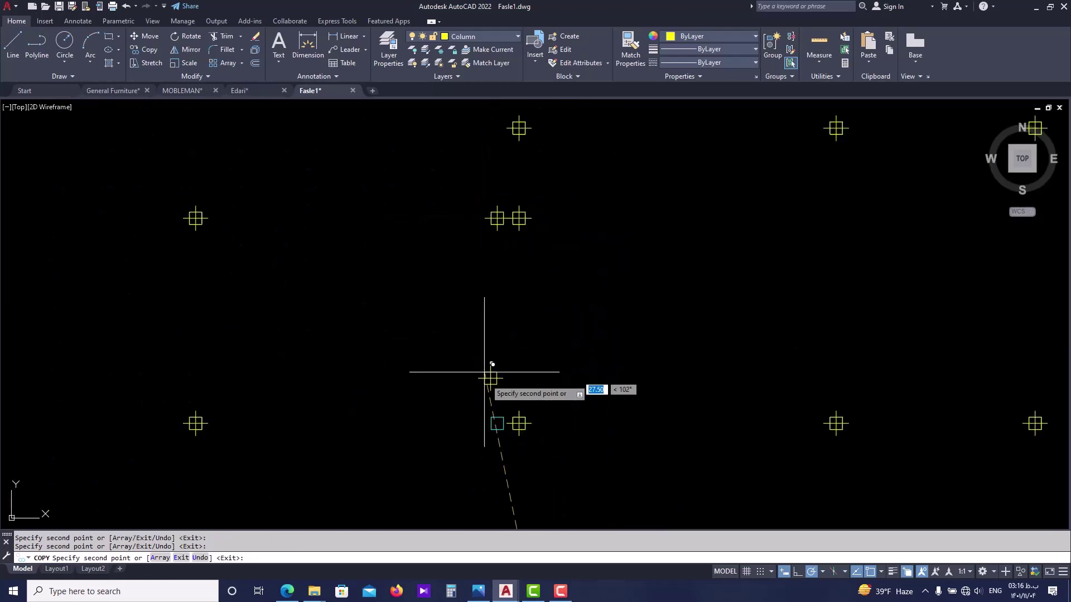
scroll(412, 446, down, 4)
scroll(301, 457, up, 3)
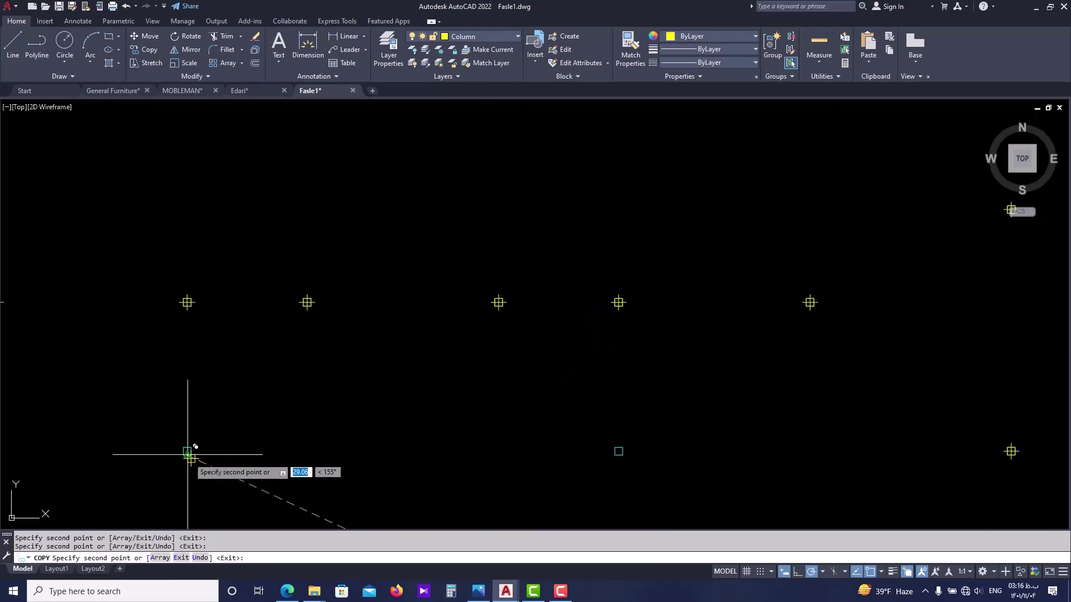
- Place copies of the block on the remaining empty squares at the bottom of the central section and finish the copying
scroll(191, 449, up, 4)
scroll(220, 430, down, 6)
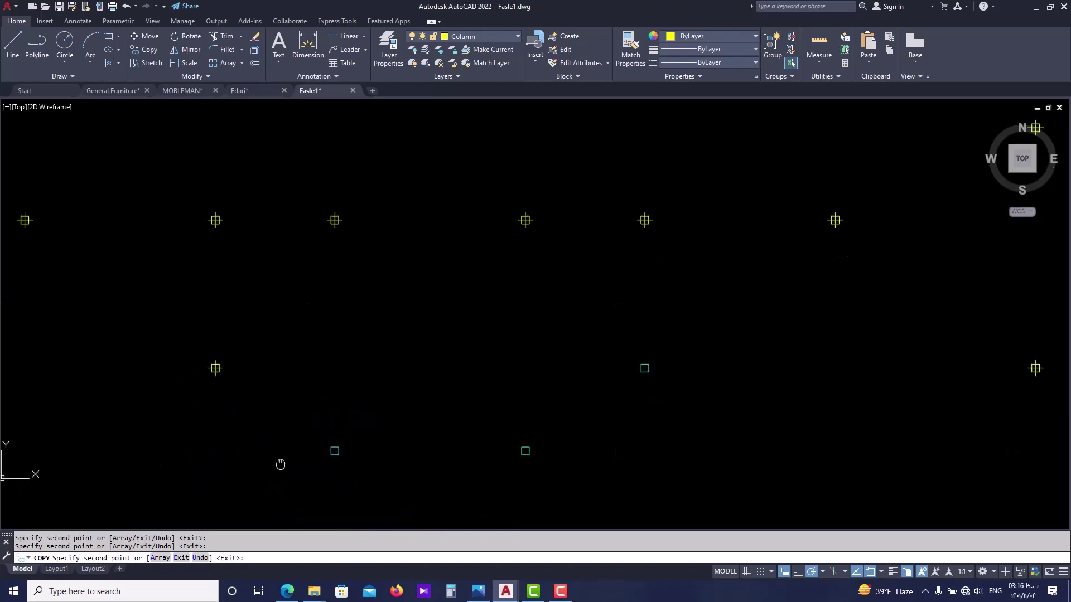
scroll(327, 437, up, 6)
scroll(626, 402, down, 4)
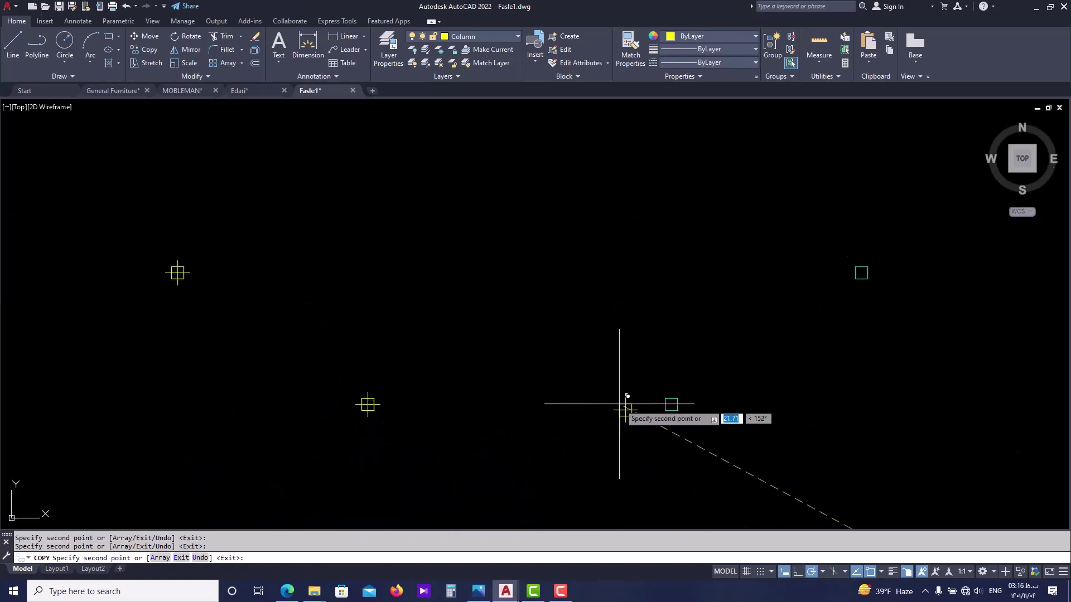
scroll(671, 394, up, 6)
scroll(805, 335, down, 6)
scroll(846, 287, up, 2)
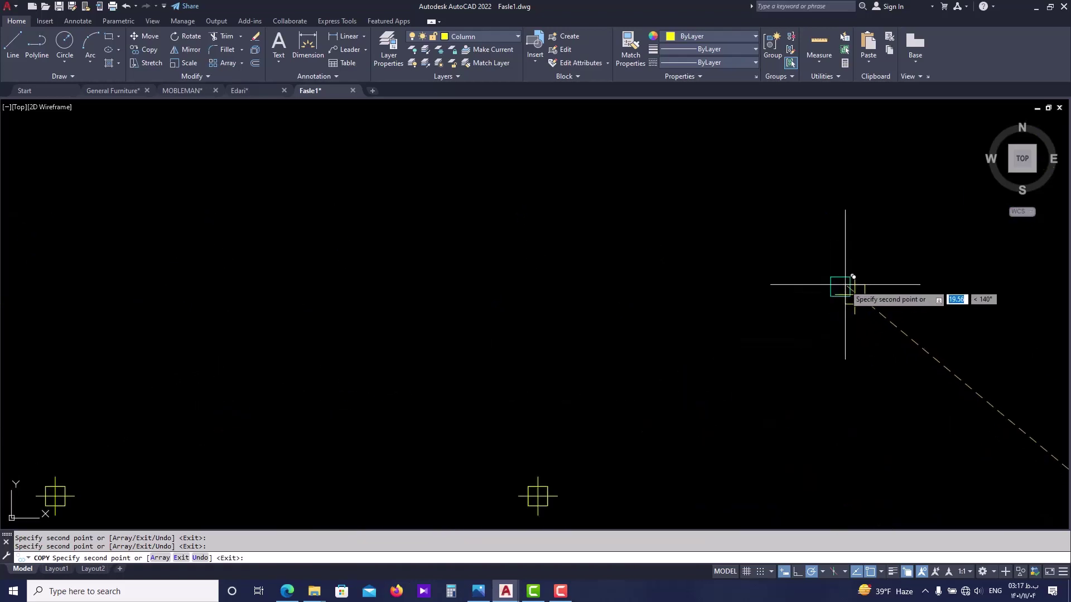
scroll(791, 308, down, 3)
scroll(790, 308, down, 4)
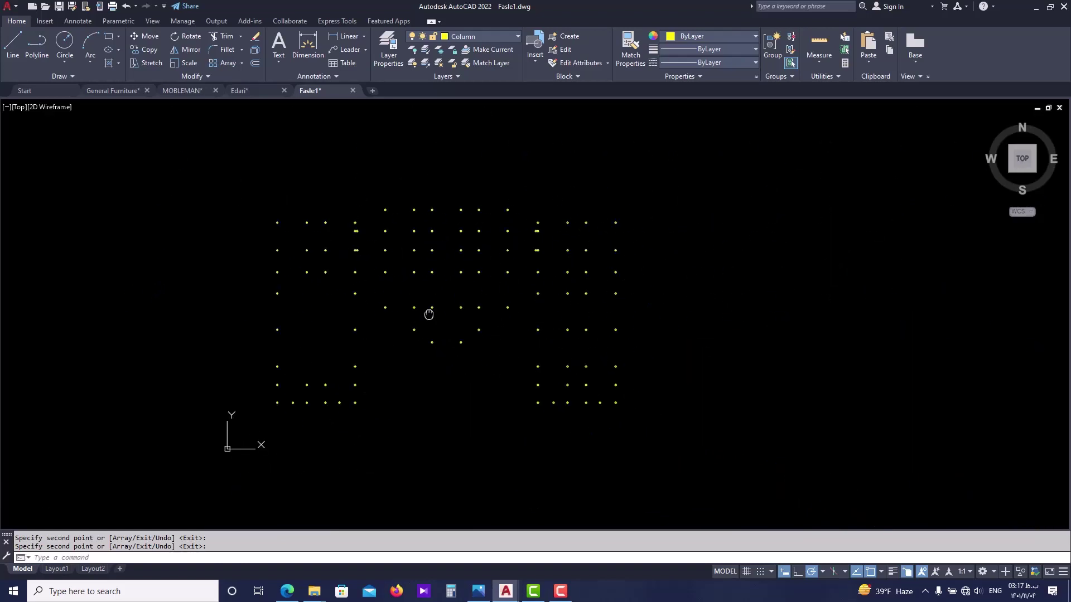
- Turn off the current Column layer so that only the original column squares are displayed
middle_drag(445, 239, 431, 261)
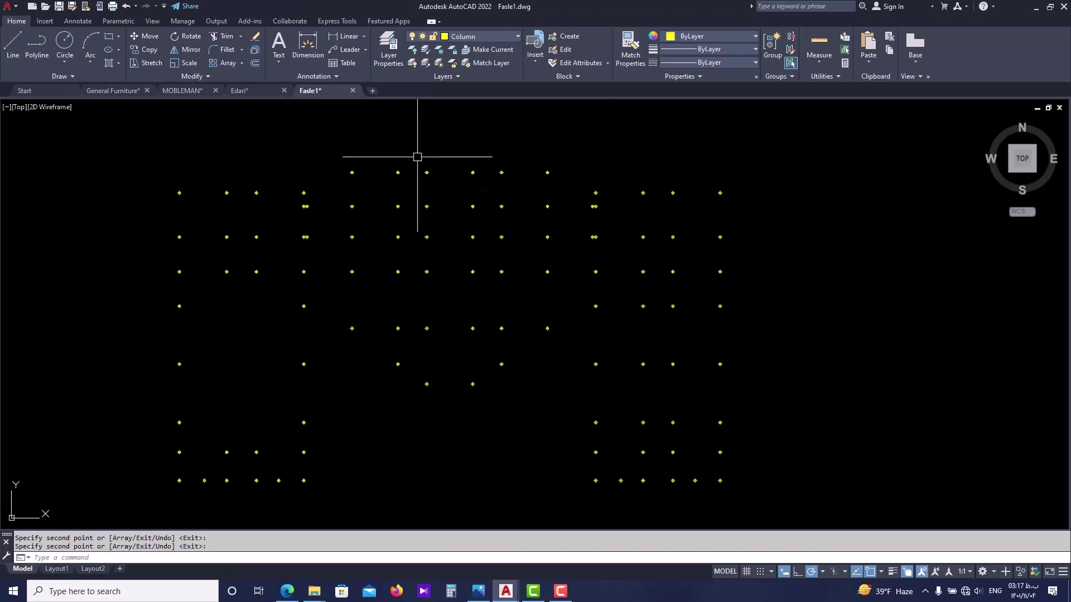
click(498, 37)
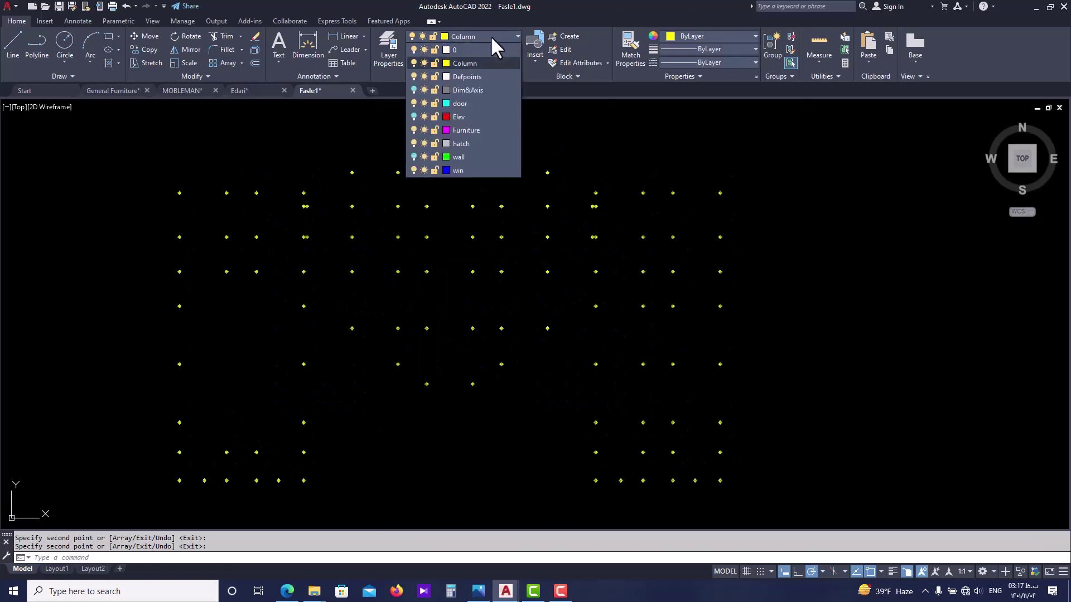
click(414, 63)
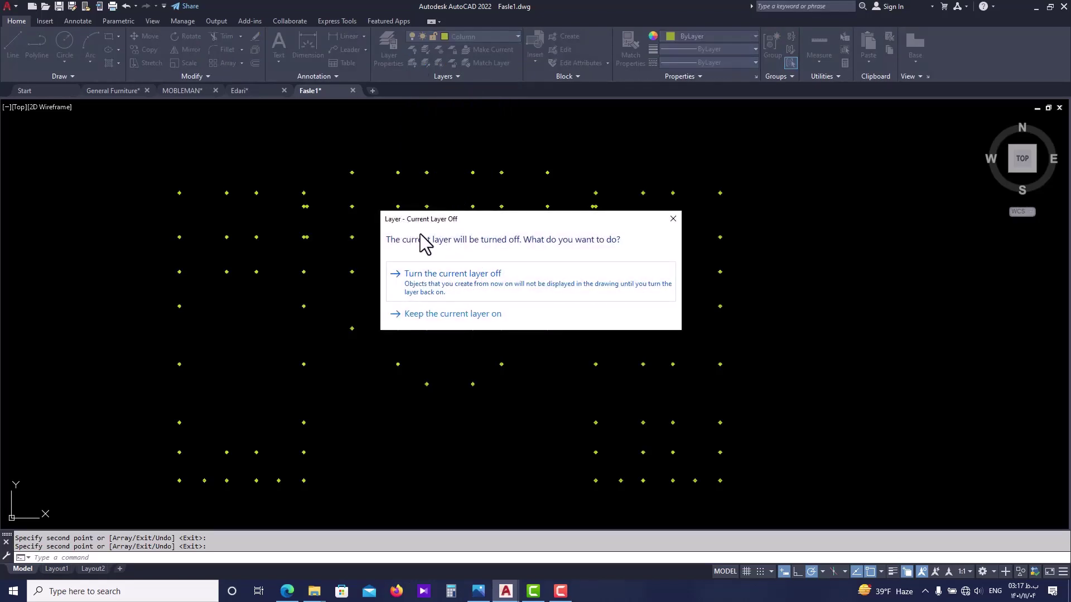
click(473, 290)
- Erase all the original column squares on the door layer
scroll(425, 252, down, 2)
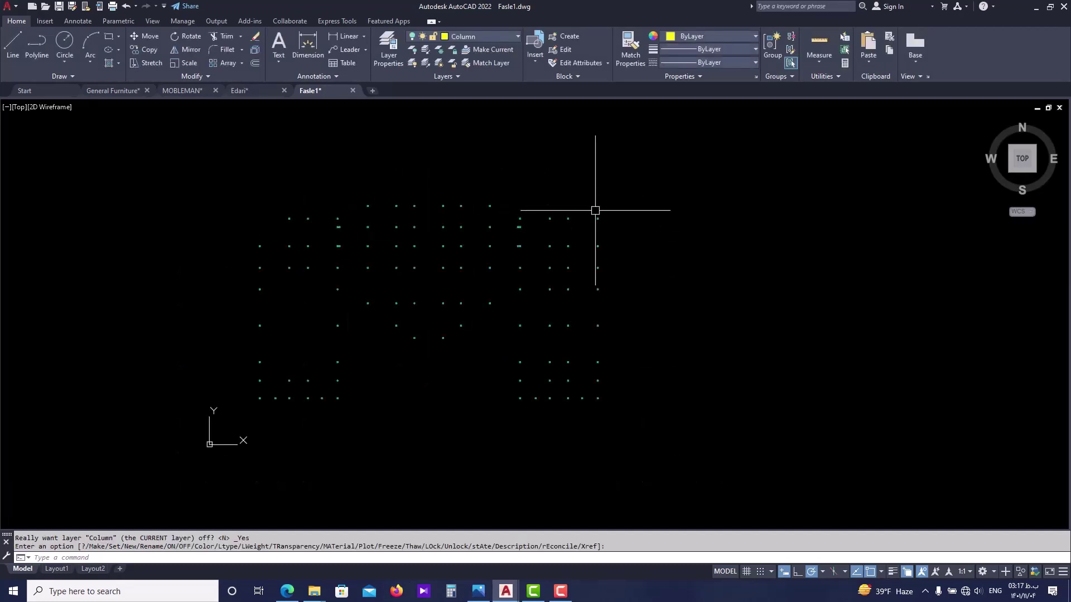
click(626, 197)
click(229, 423)
scroll(307, 380, up, 4)
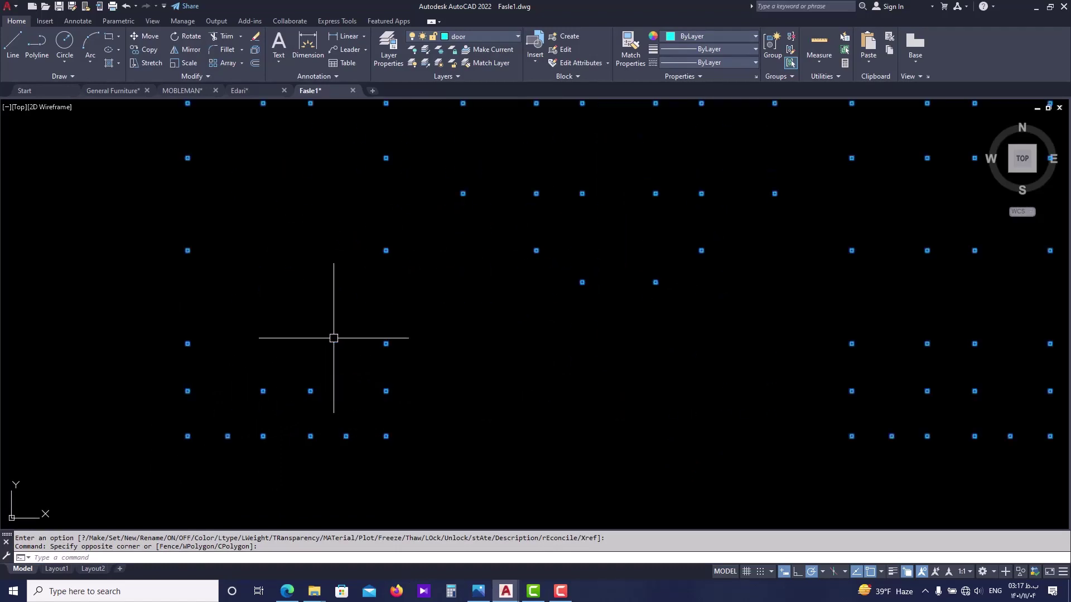
text(e)
key(Return)
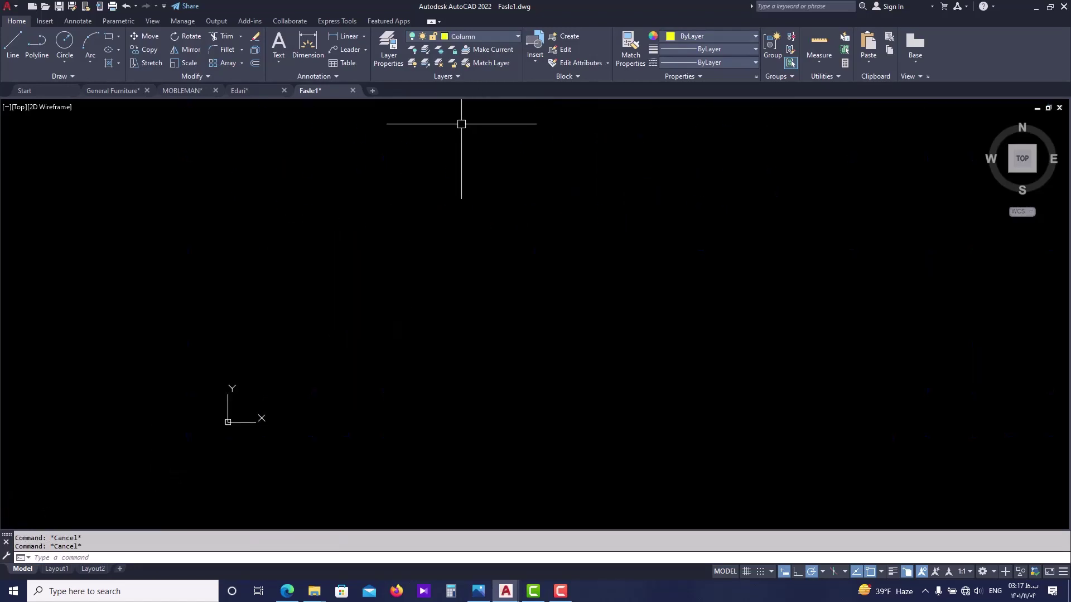
- Turn all layers of the drawing back on with the LAYON command
text(layon)
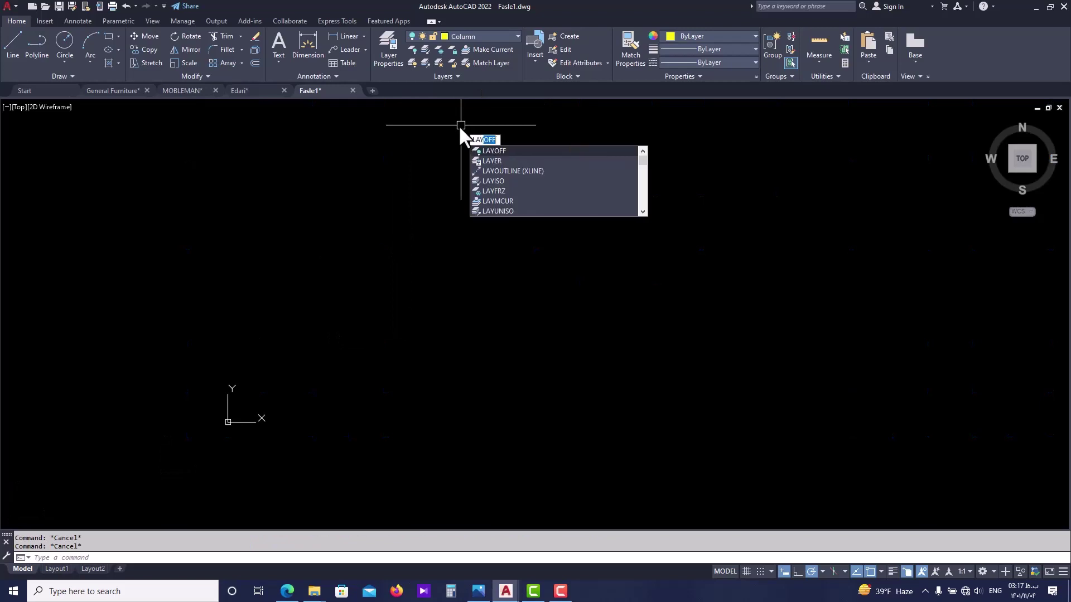
key(Return)
scroll(288, 222, up, 8)
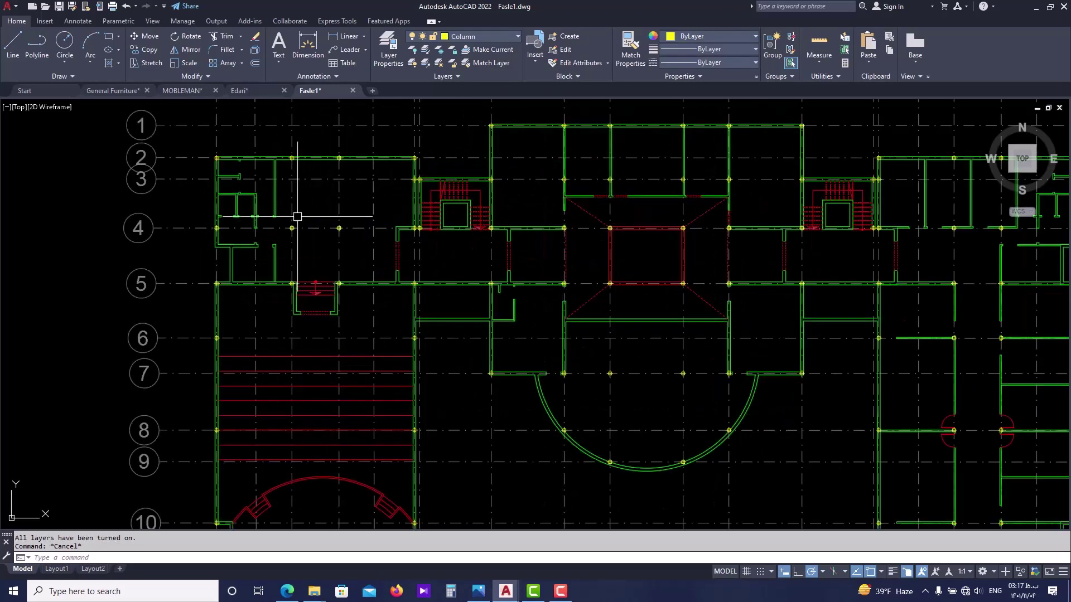
- Examine how the column blocks sit on the walls and axis lines around the upper-left part of the floor plan
middle_drag(269, 192, 260, 332)
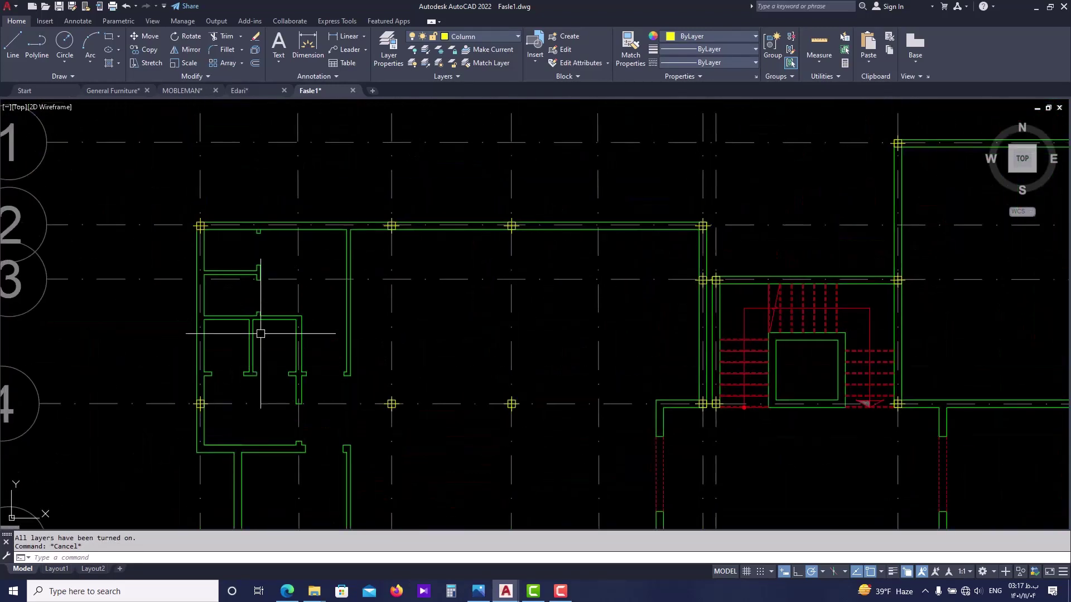
scroll(203, 230, up, 6)
scroll(188, 216, down, 6)
scroll(373, 216, down, 2)
scroll(477, 275, down, 2)
middle_drag(477, 274, 277, 234)
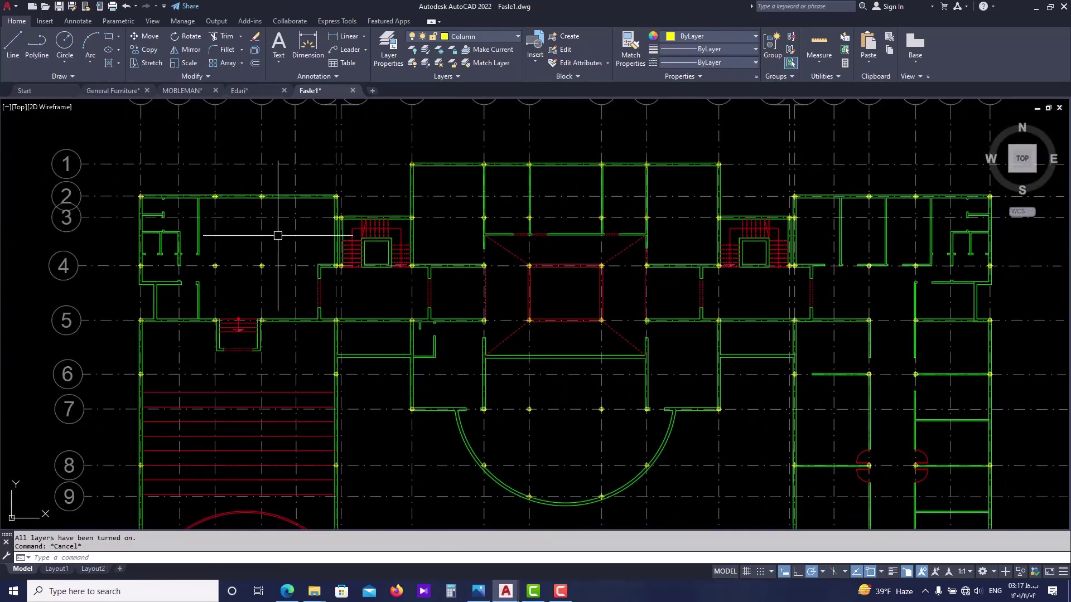
middle_drag(535, 272, 453, 227)
middle_drag(130, 206, 292, 268)
scroll(213, 219, up, 8)
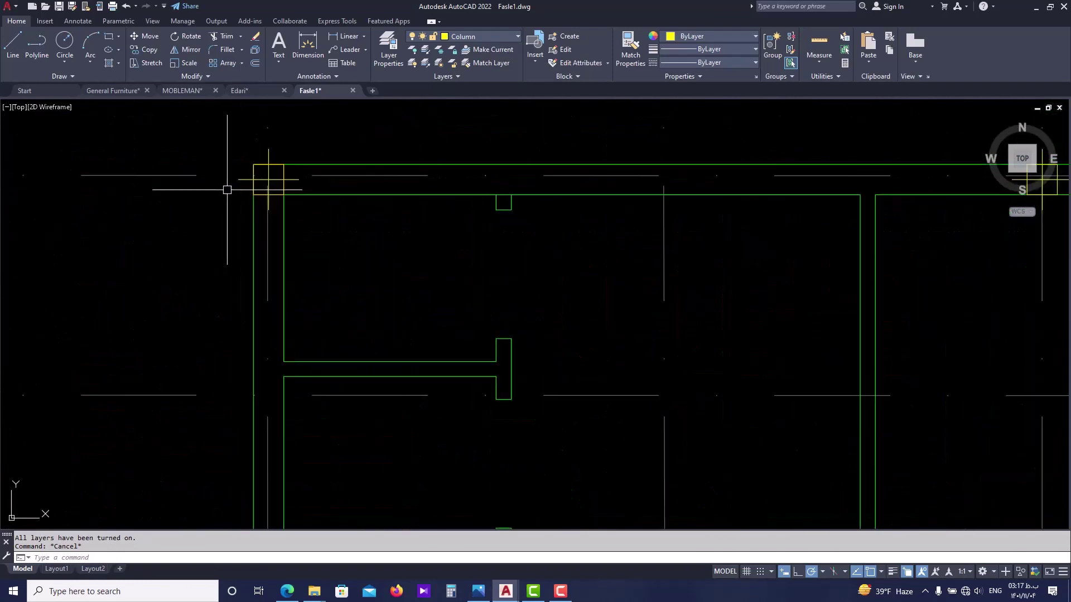
scroll(280, 167, up, 3)
scroll(288, 183, down, 2)
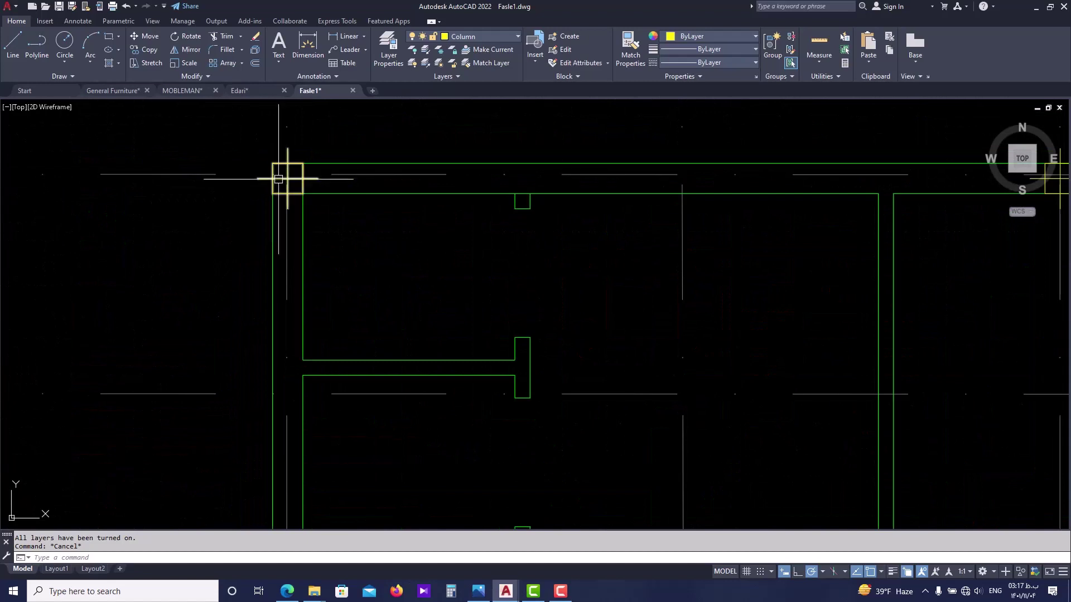
scroll(334, 206, down, 2)
scroll(362, 221, down, 2)
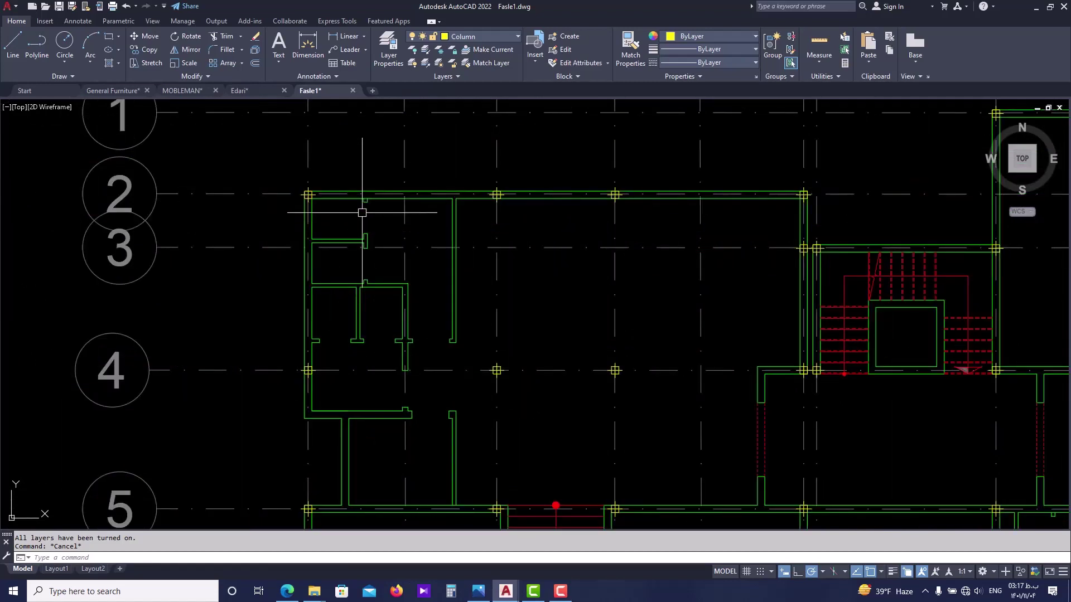
- Try trimming the inner line of the upper-left room's top wall at the small wall stub, and undo the trim
key(Escape)
scroll(365, 201, up, 5)
text(tr)
key(Return)
click(374, 129)
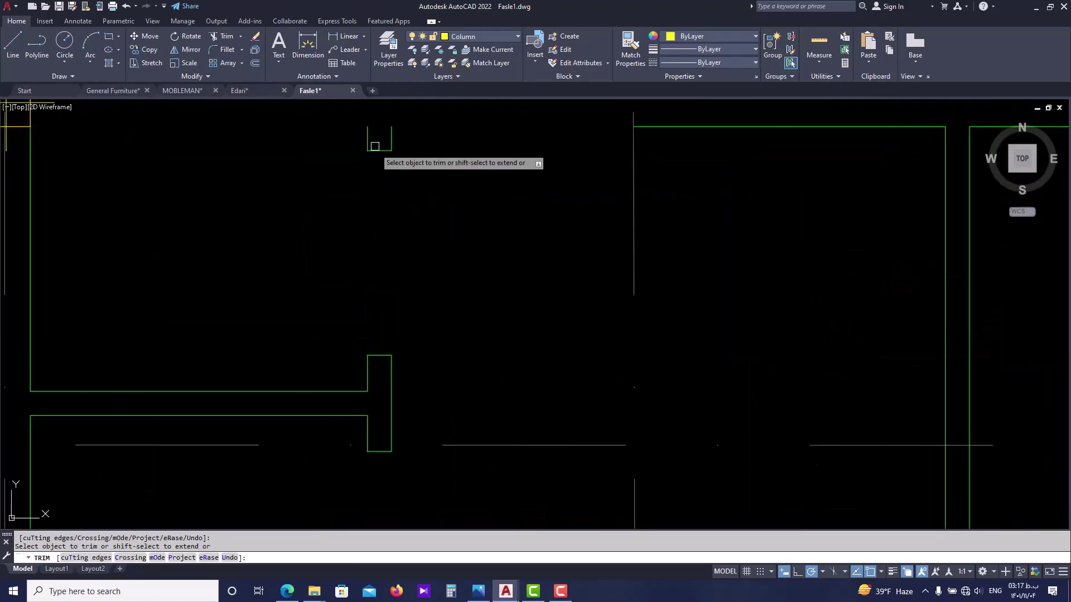
key(Escape)
key(Escape)
key(Escape)
scroll(377, 178, up, 4)
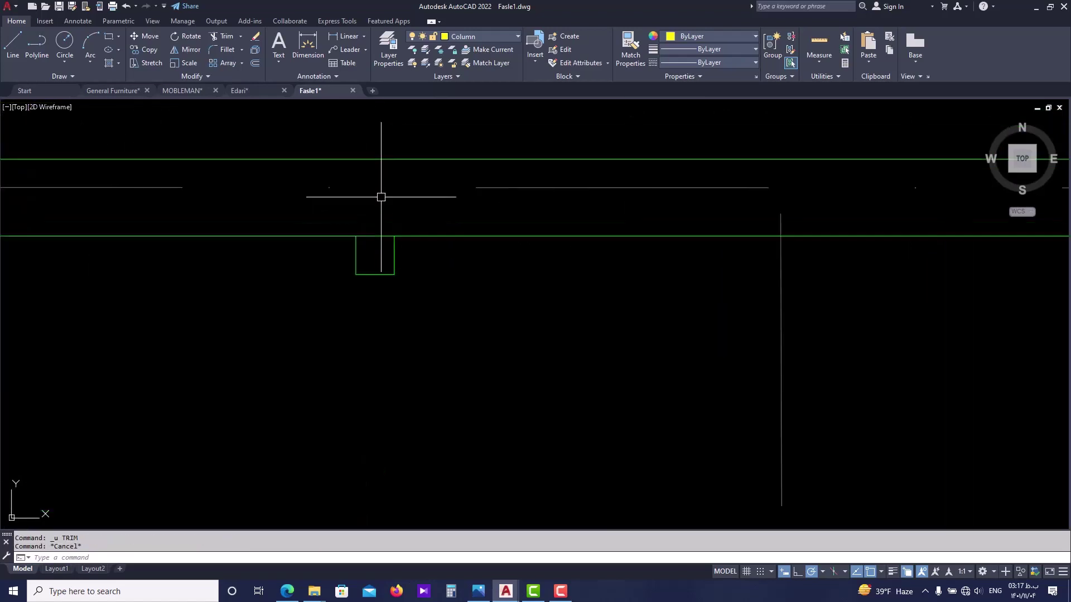
key(BackSpace)
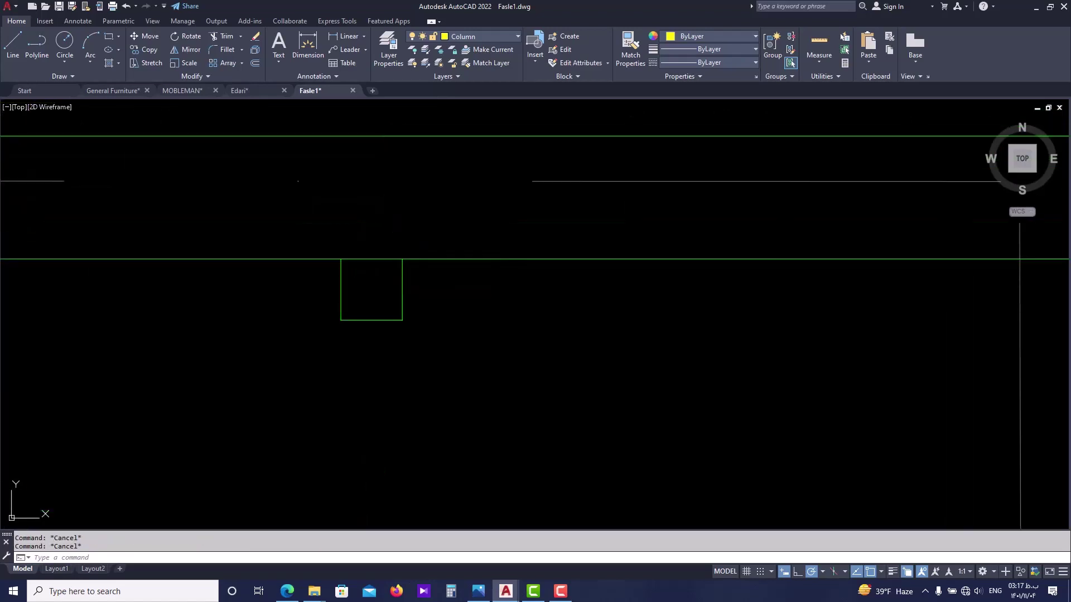
- Try extending the wall stub's two side lines up to the axis line, and undo the extension
text(ex)
key(Return)
click(340, 274)
click(402, 269)
key(Escape)
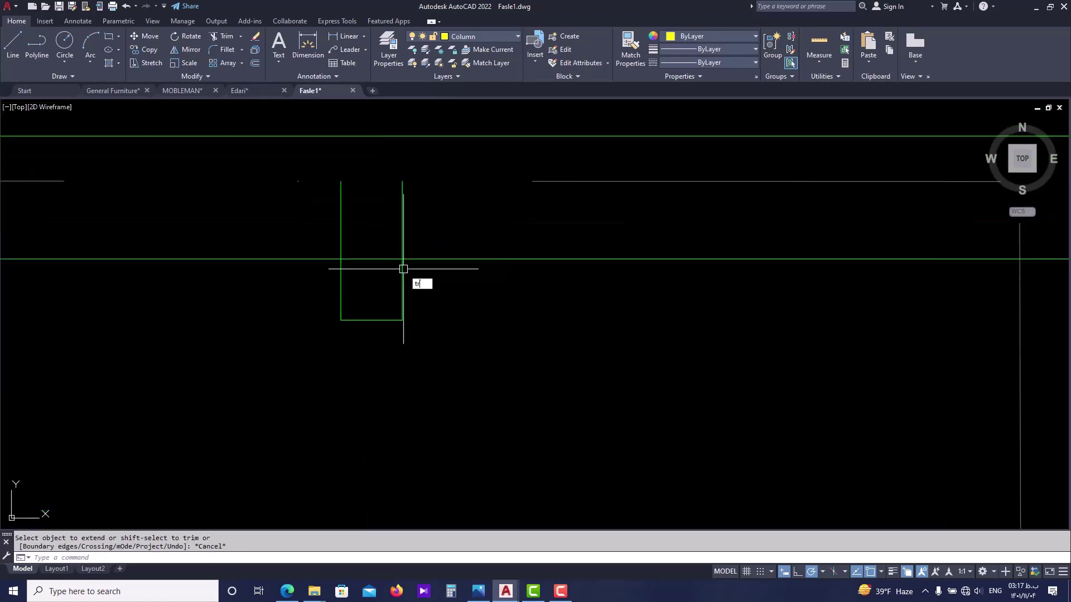
key(Return)
key(Escape)
scroll(371, 282, down, 8)
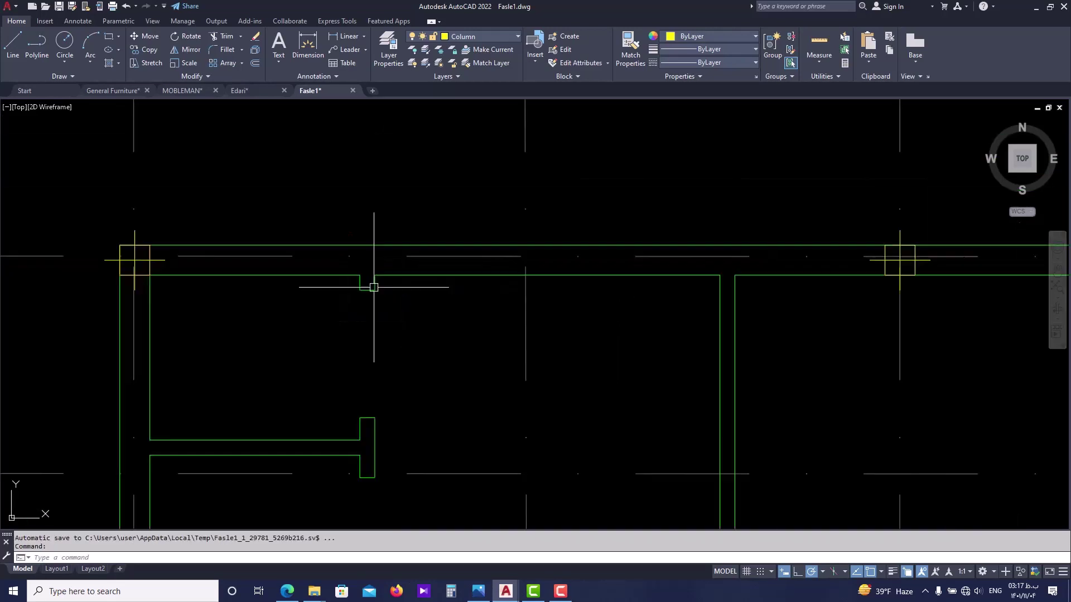
- Open block C in the Block Editor from one of the free-standing columns above the semicircular wall
middle_drag(648, 318, 507, 247)
middle_drag(528, 337, 456, 243)
scroll(451, 240, down, 2)
middle_drag(587, 260, 507, 313)
scroll(353, 317, up, 4)
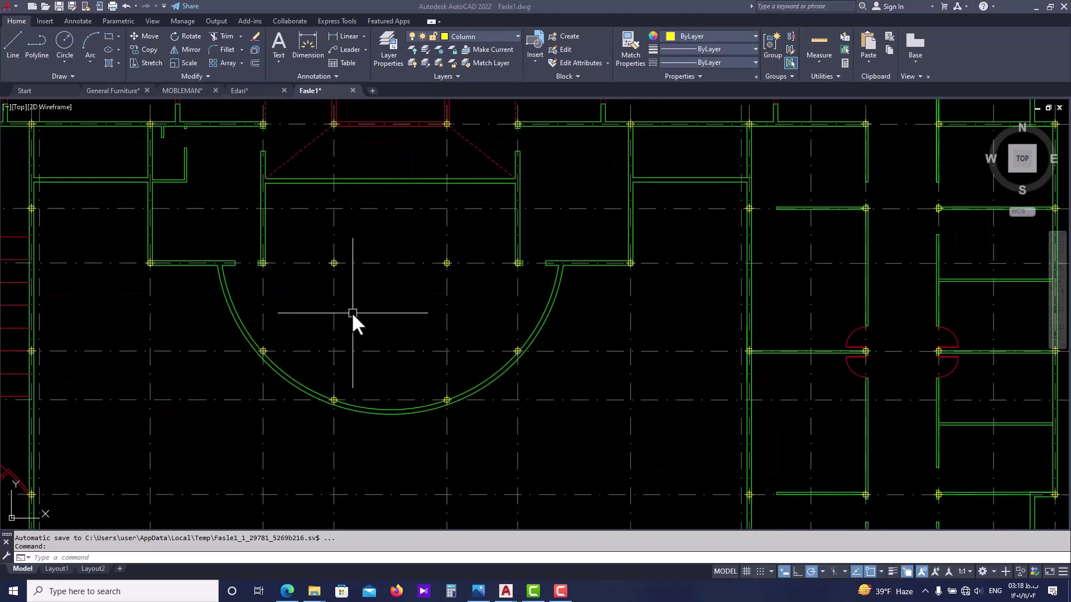
scroll(350, 289, up, 10)
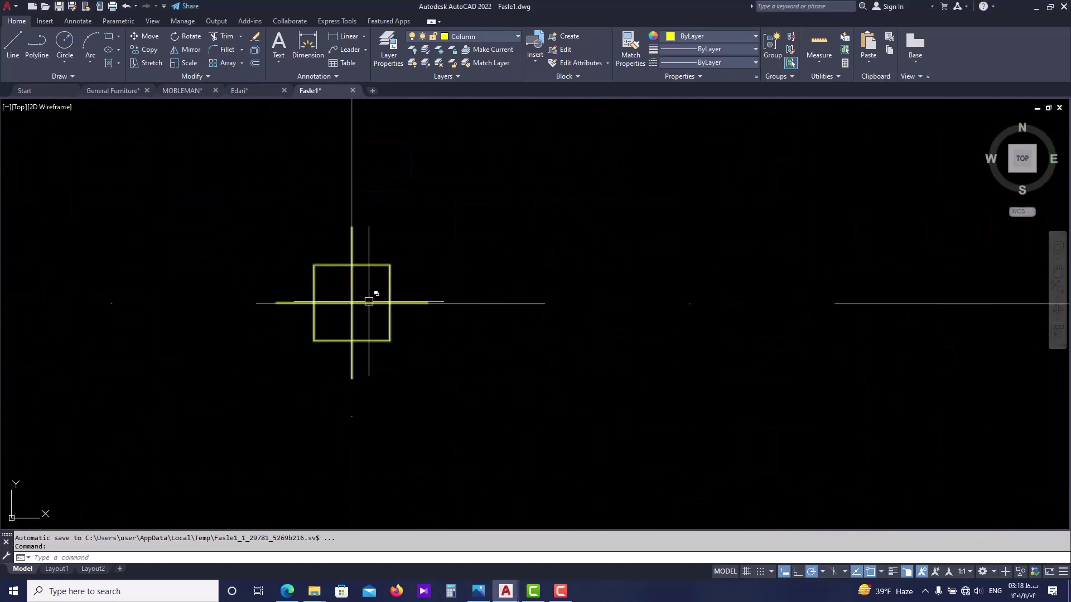
mouse_move(375, 291)
middle_down()
mouse_move(377, 327)
mouse_move(399, 335)
middle_up()
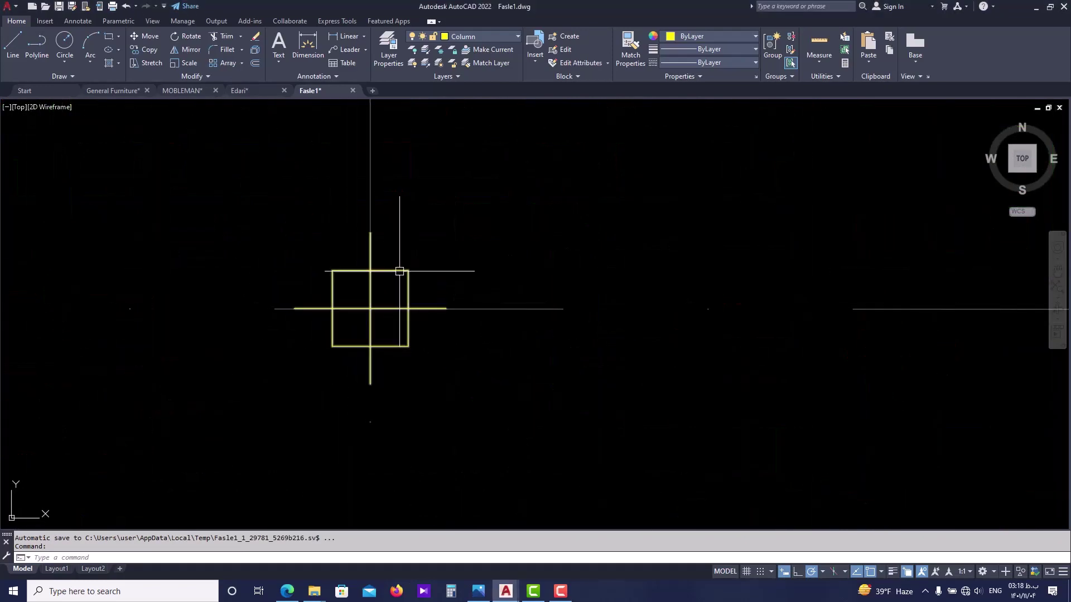
double_click(398, 272)
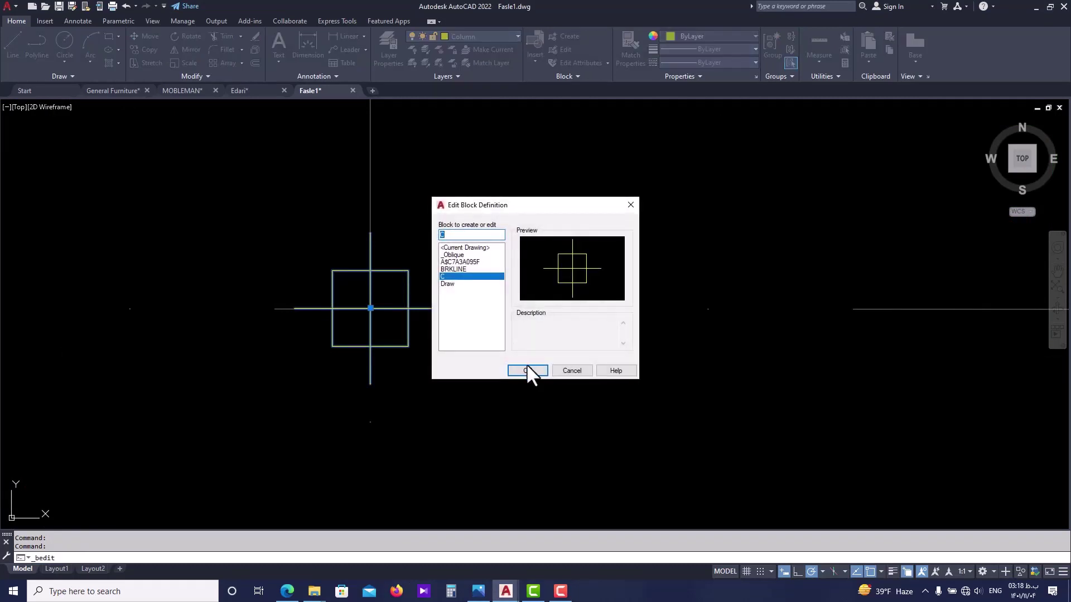
click(527, 370)
key(Escape)
- Fill all four quadrants of block C's square with a SOLID hatch, save the changes to C and close the Block Editor
text(h)
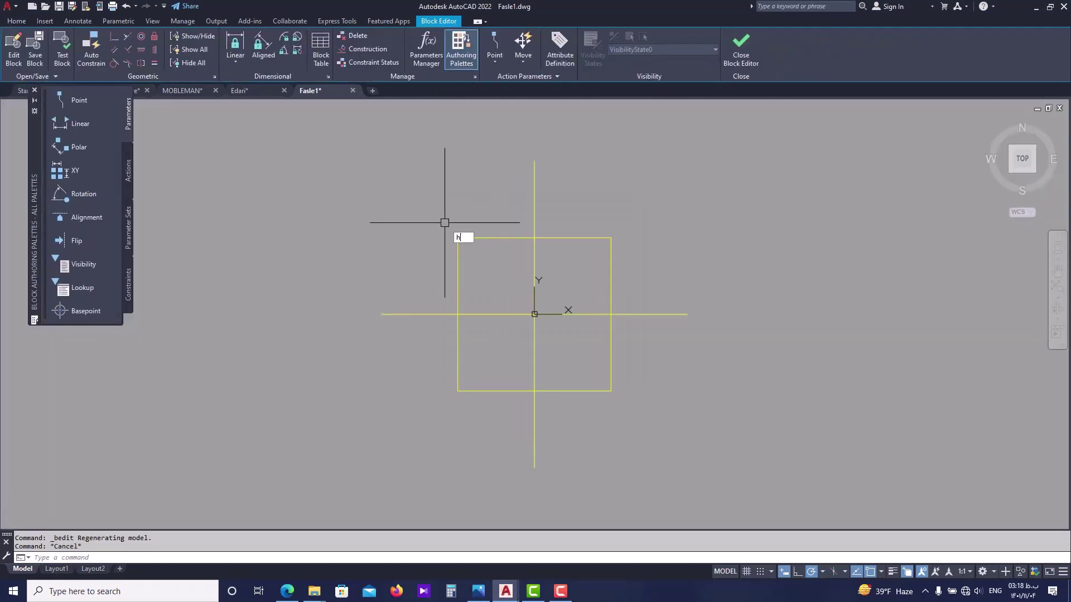
text(h)
key(Return)
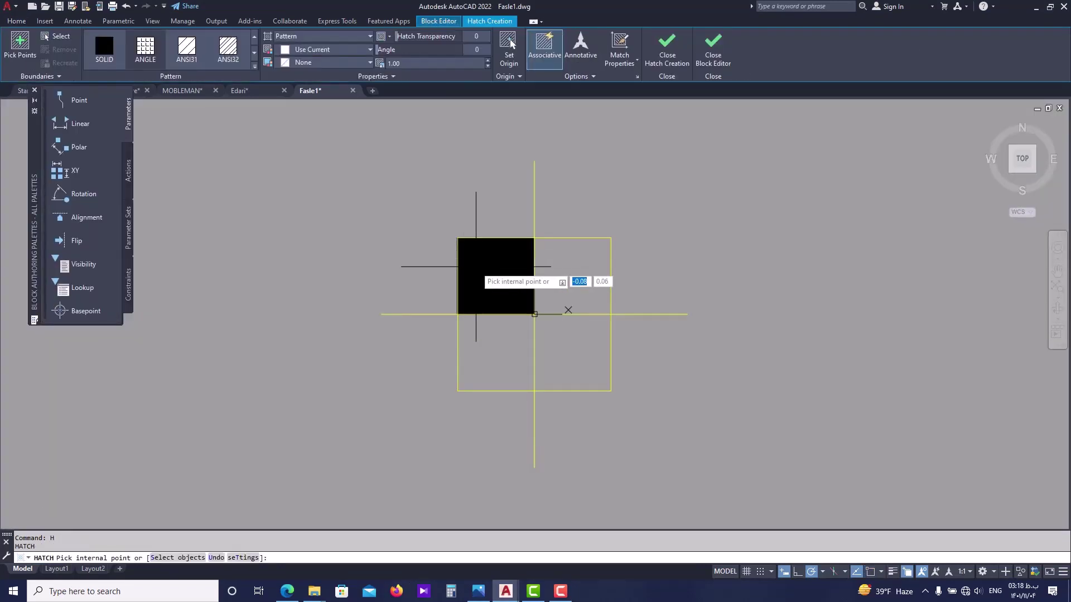
click(476, 266)
click(547, 268)
click(548, 337)
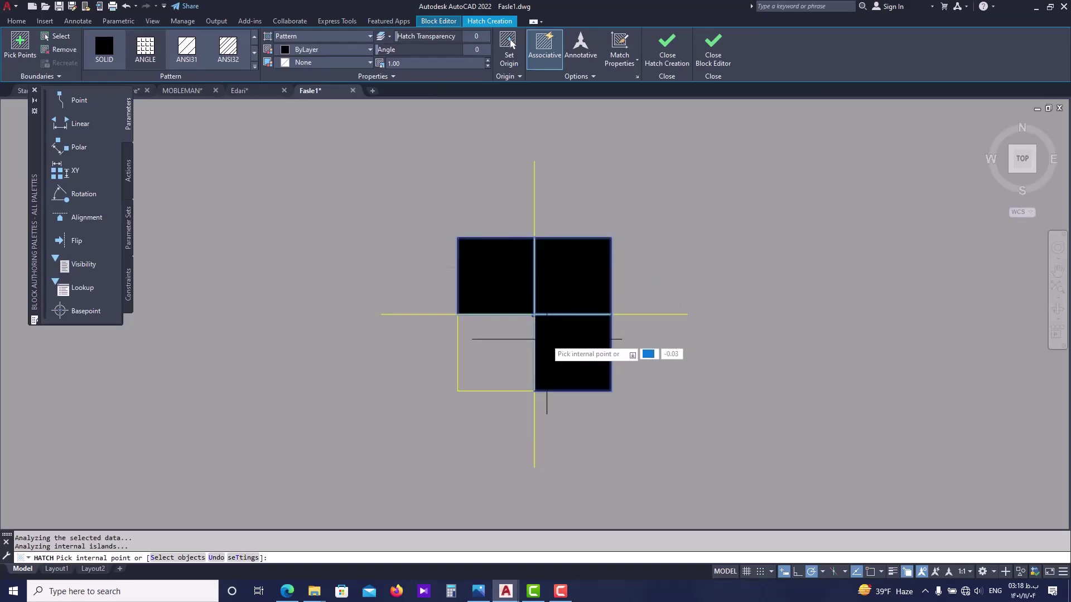
click(503, 342)
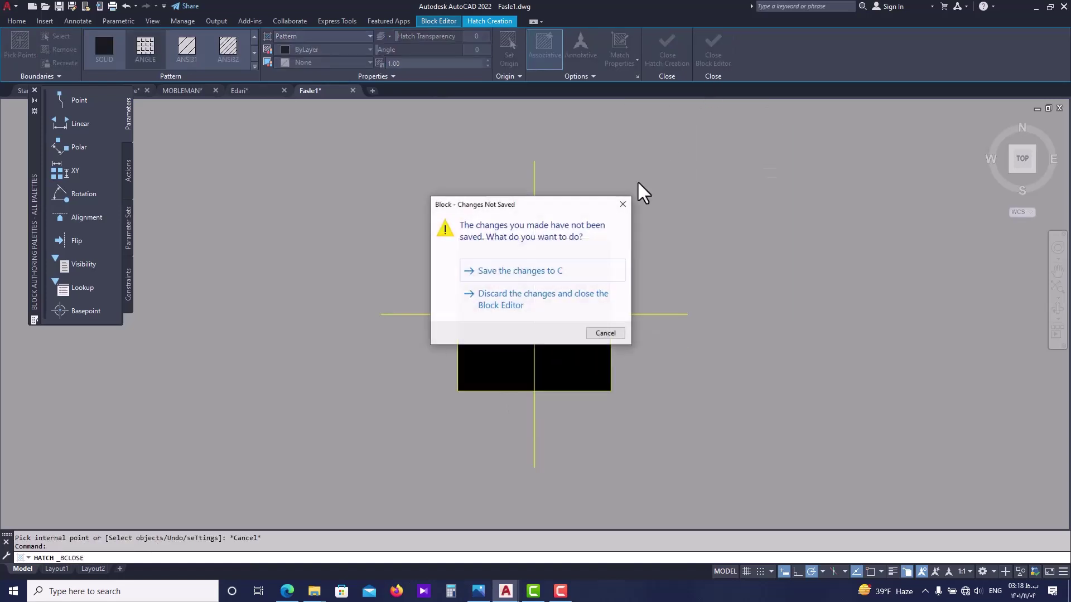
click(537, 271)
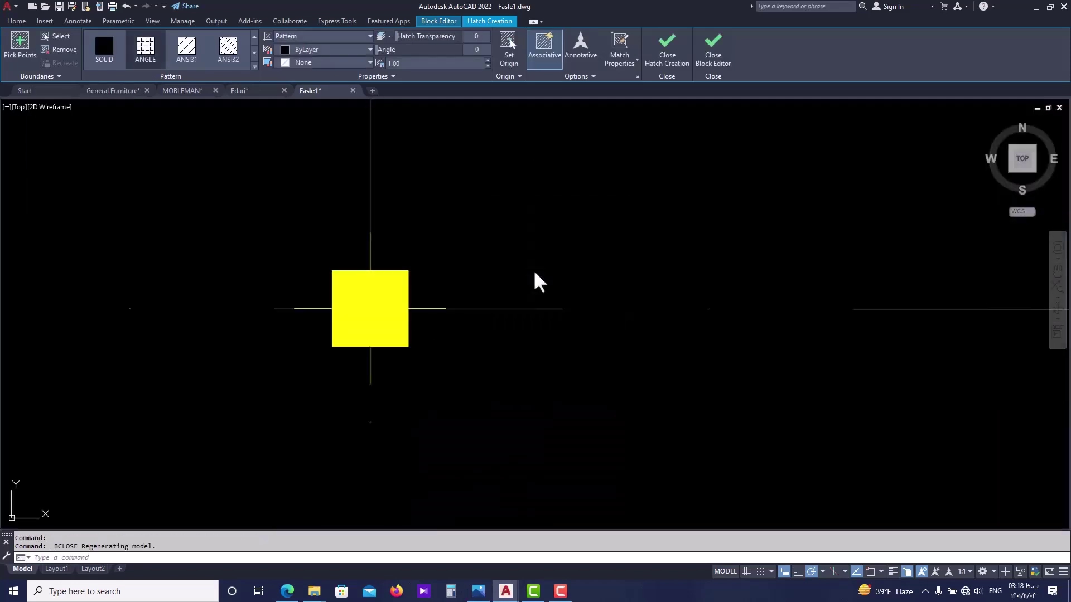
- Examine the hatched column blocks across the whole floor plan, from the stage area to the semicircular wall and the outer wings
middle_drag(535, 180, 415, 223)
scroll(683, 199, up, 4)
middle_drag(700, 202, 520, 197)
scroll(497, 198, down, 4)
scroll(654, 175, down, 6)
middle_drag(658, 337, 650, 232)
middle_drag(605, 354, 630, 280)
scroll(263, 353, up, 6)
scroll(307, 395, down, 4)
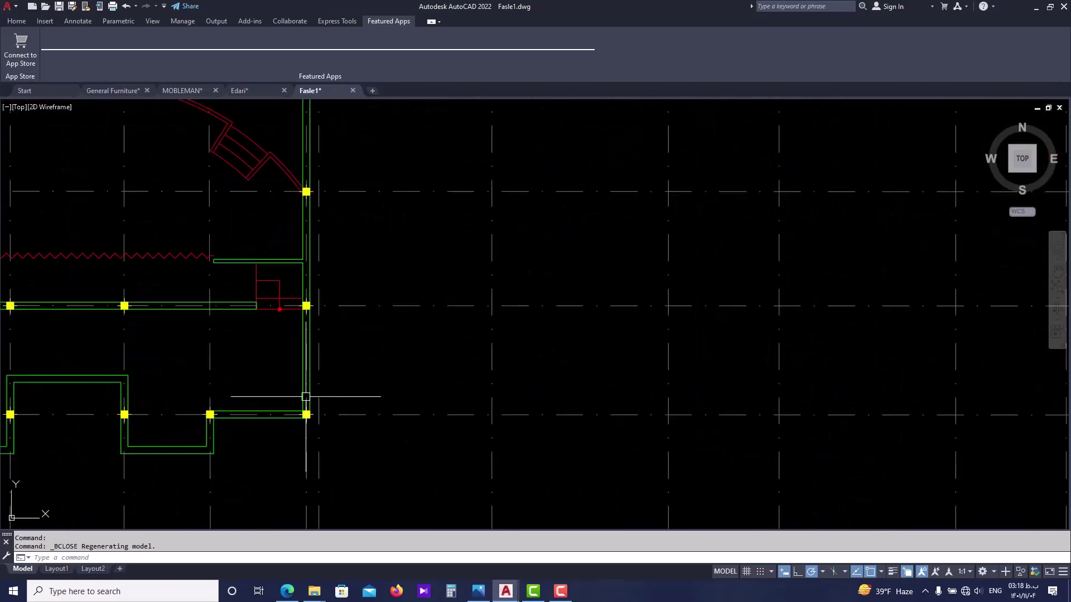
middle_drag(394, 252, 363, 396)
middle_drag(522, 241, 352, 370)
scroll(394, 320, up, 4)
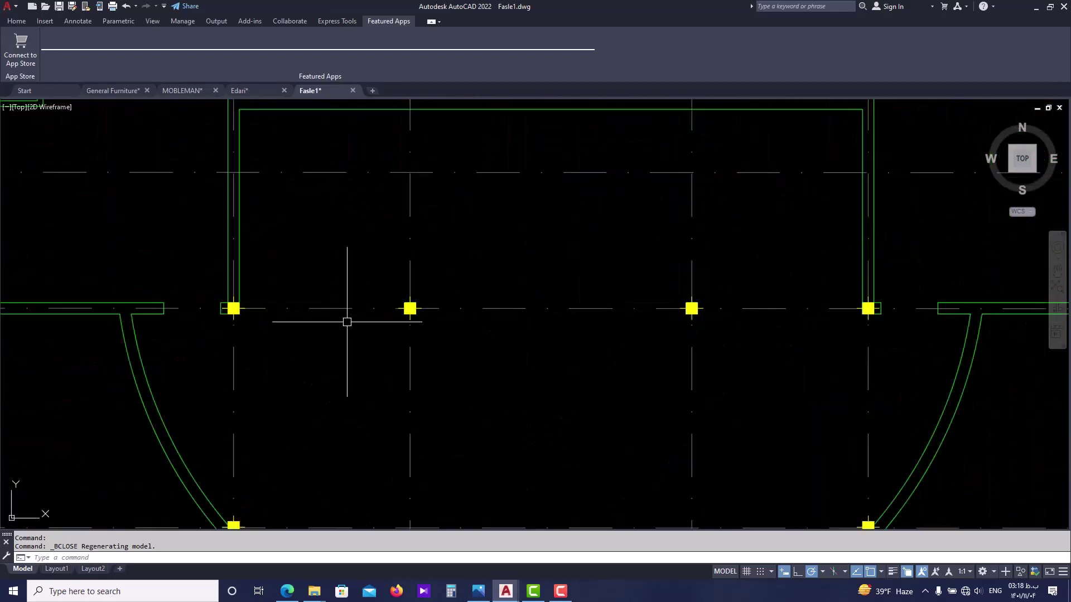
middle_drag(241, 314, 405, 358)
scroll(386, 327, down, 2)
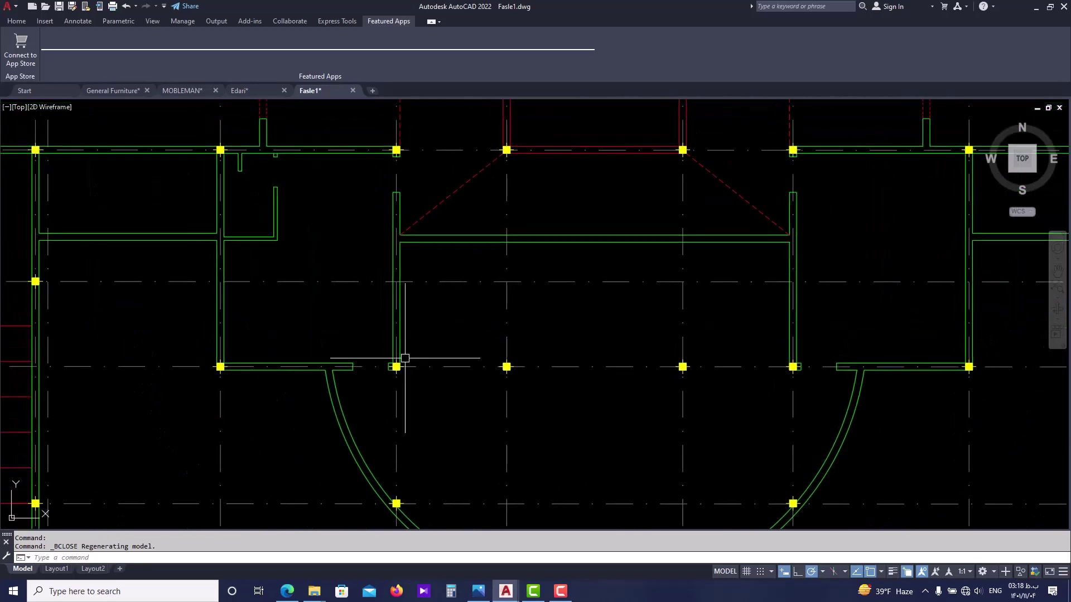
scroll(404, 358, down, 3)
middle_drag(544, 380, 525, 369)
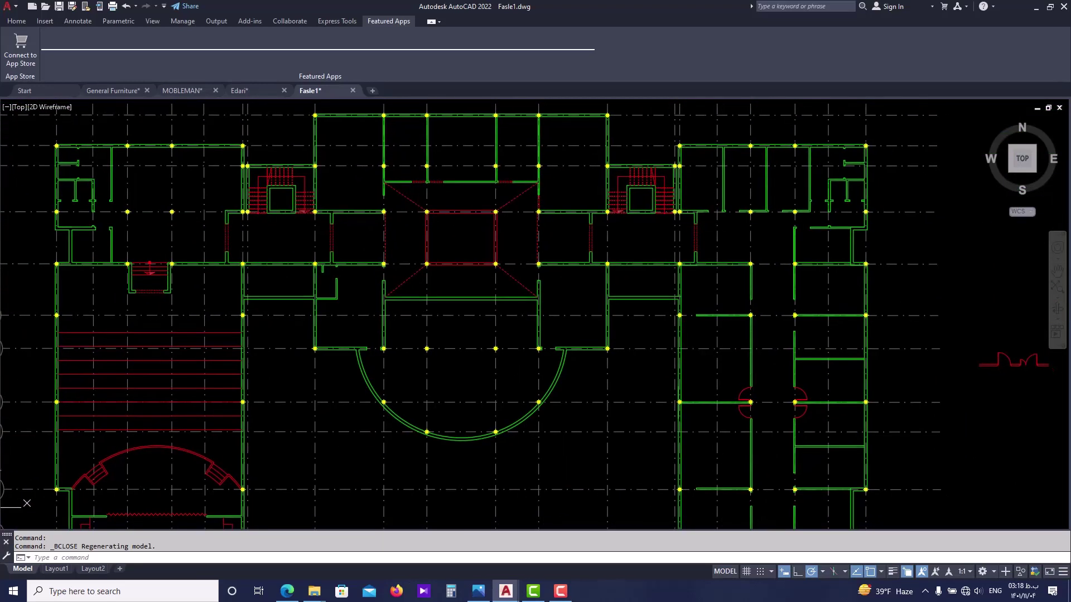
scroll(457, 295, down, 2)
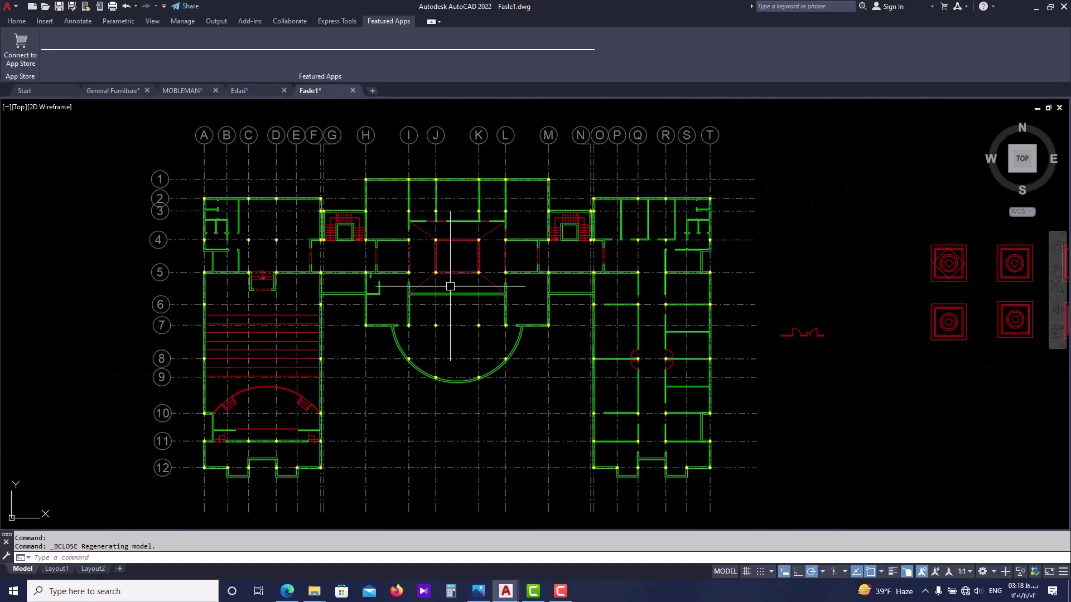
scroll(597, 275, up, 5)
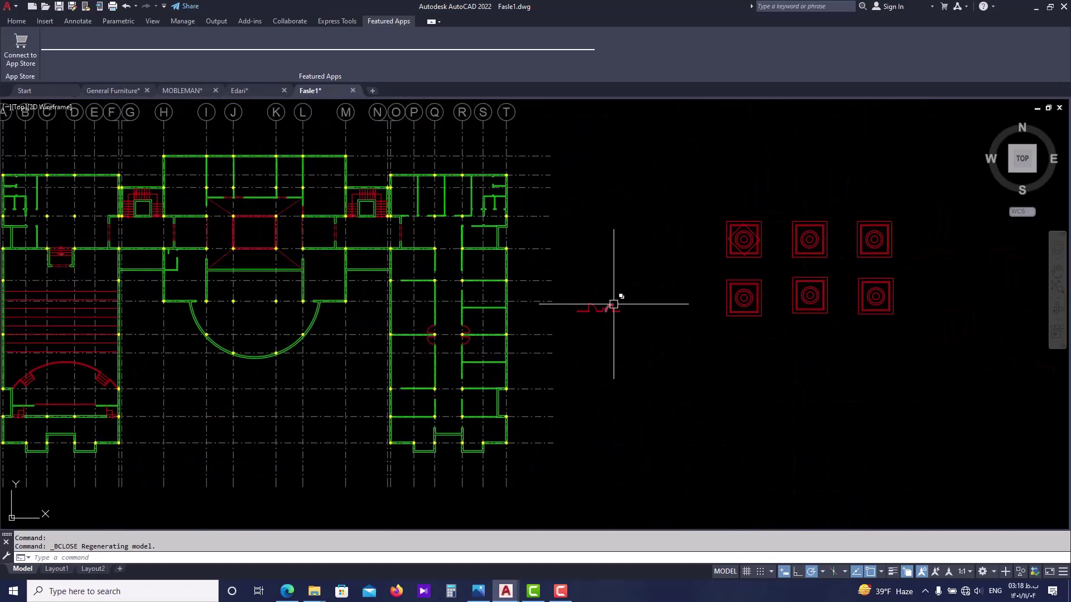
scroll(334, 277, down, 4)
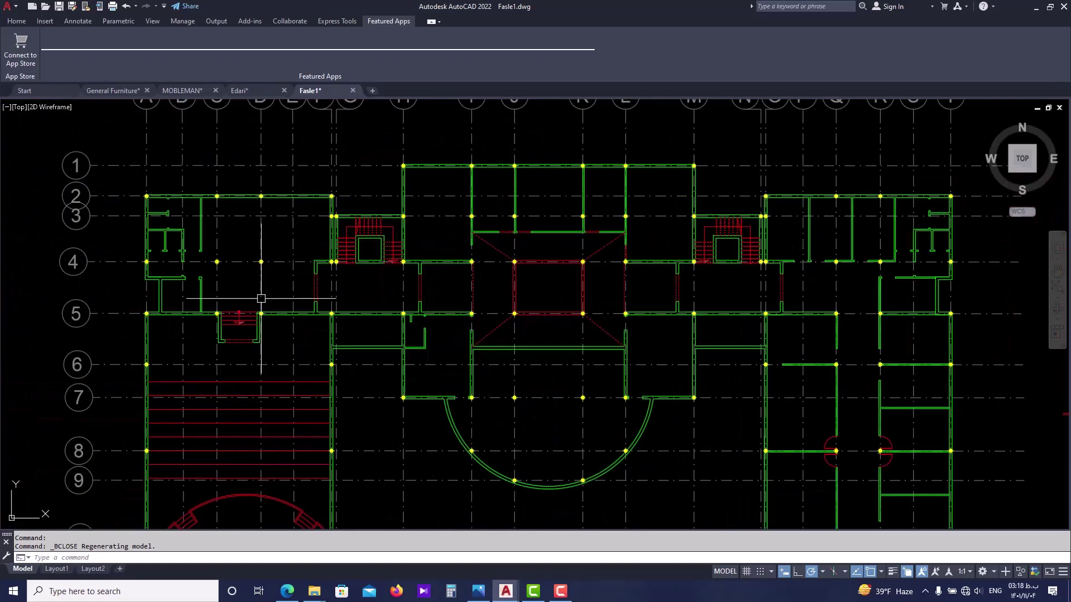
scroll(258, 301, up, 6)
scroll(318, 322, down, 4)
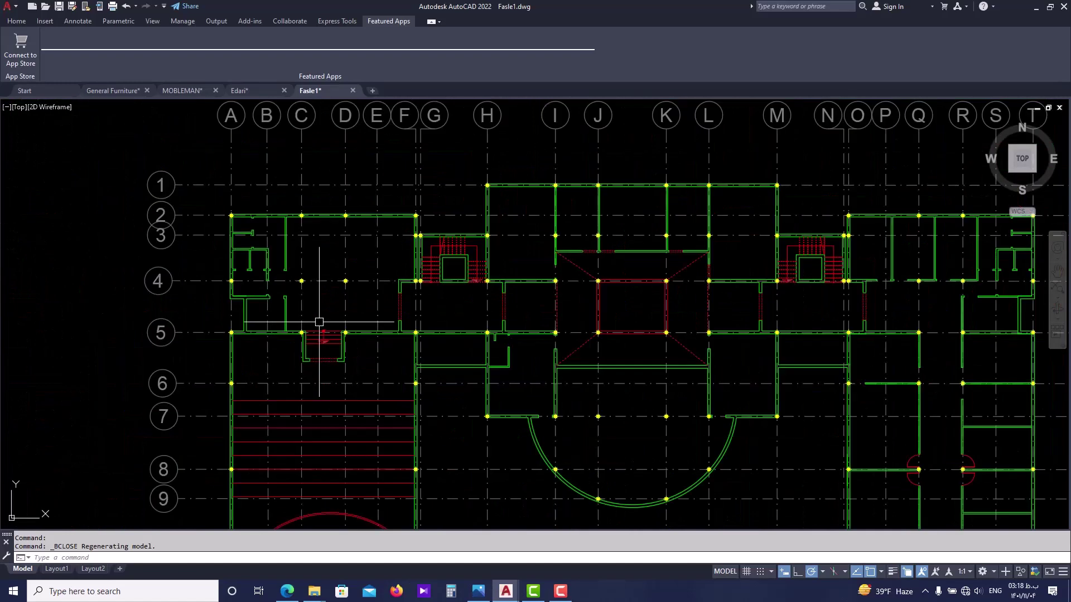
middle_drag(318, 322, 286, 279)
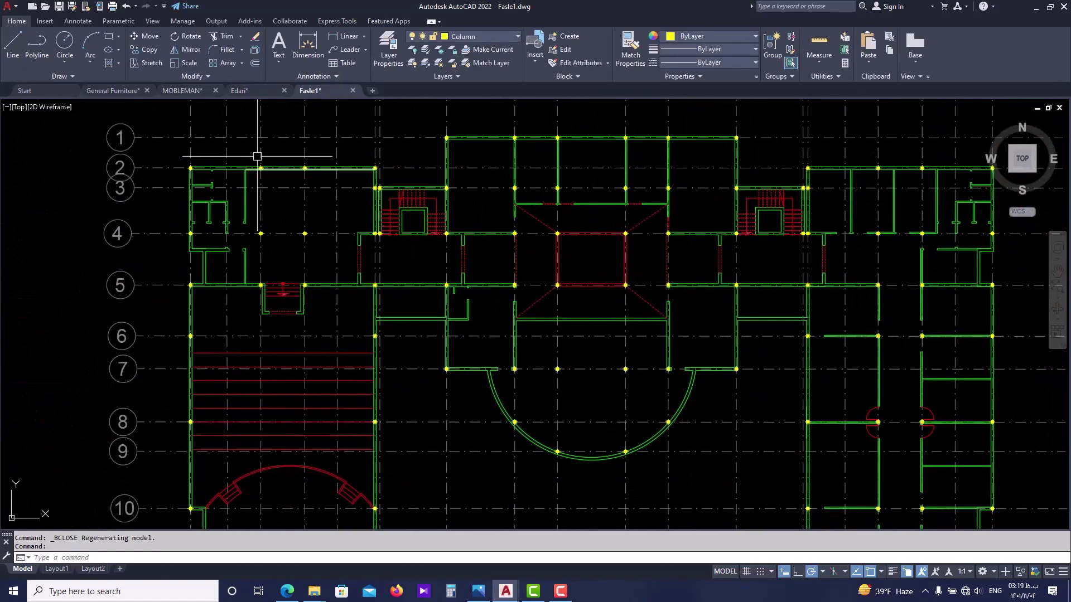
- Copy the 100cm door block from the MOBLEMAN drawing
click(198, 91)
scroll(468, 279, up, 10)
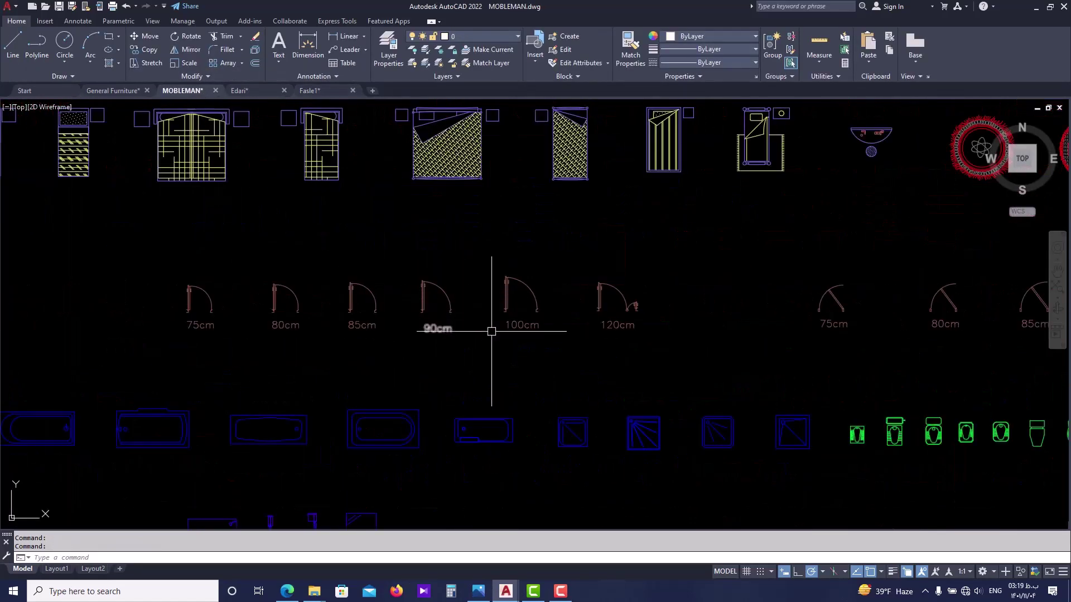
click(530, 256)
click(434, 345)
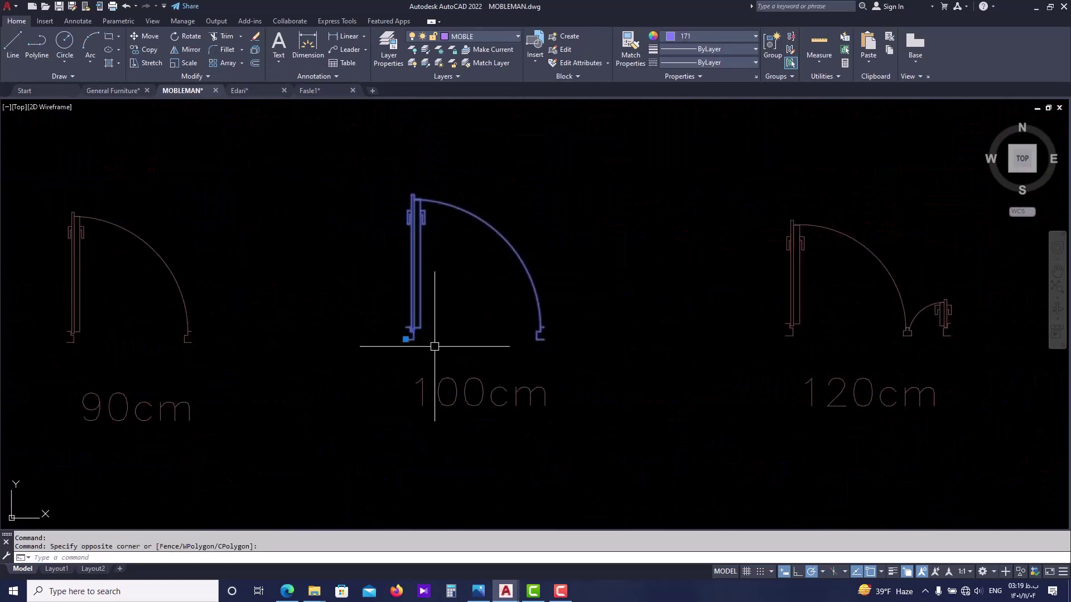
key(ctrl+c)
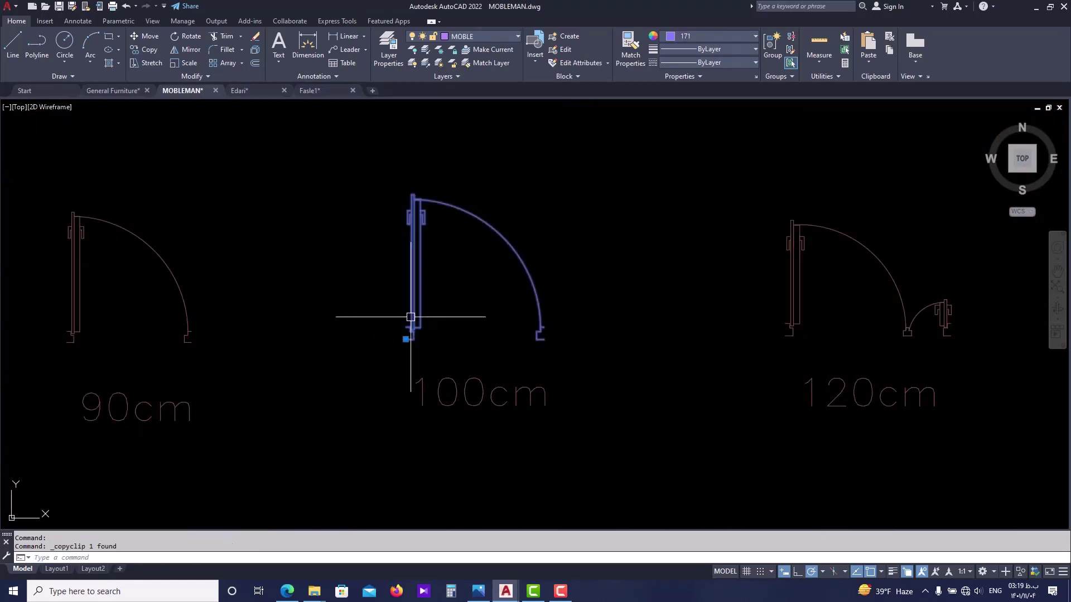
- Paste the copied door block into the Fasle1 drawing, in the empty area beside the floor plan below the red sample doors
key(ctrl+Tab)
key(ctrl+Tab)
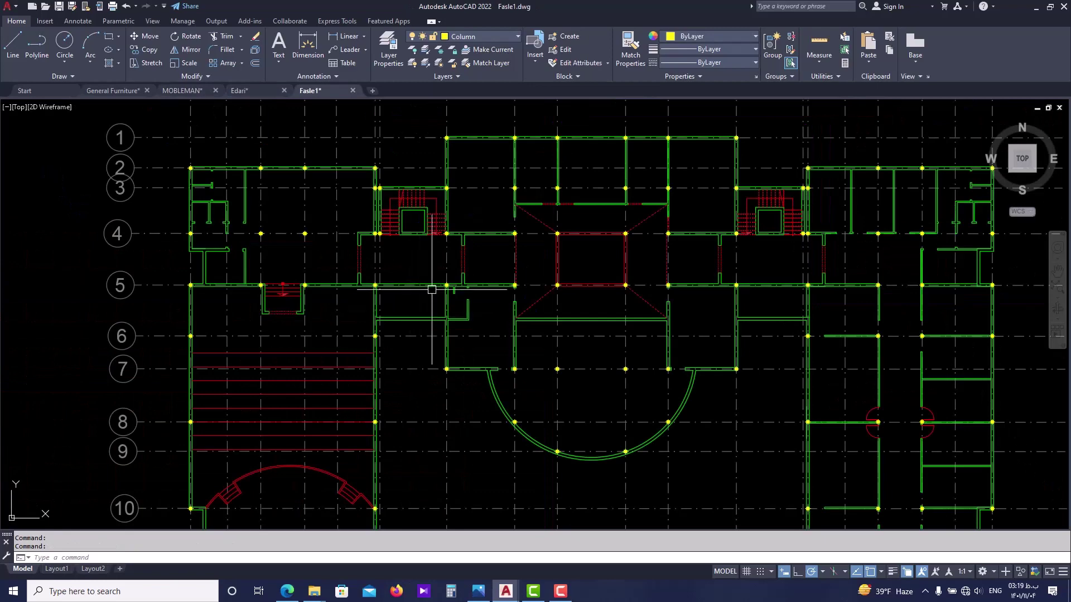
scroll(432, 289, down, 4)
key(ctrl+v)
scroll(712, 351, up, 4)
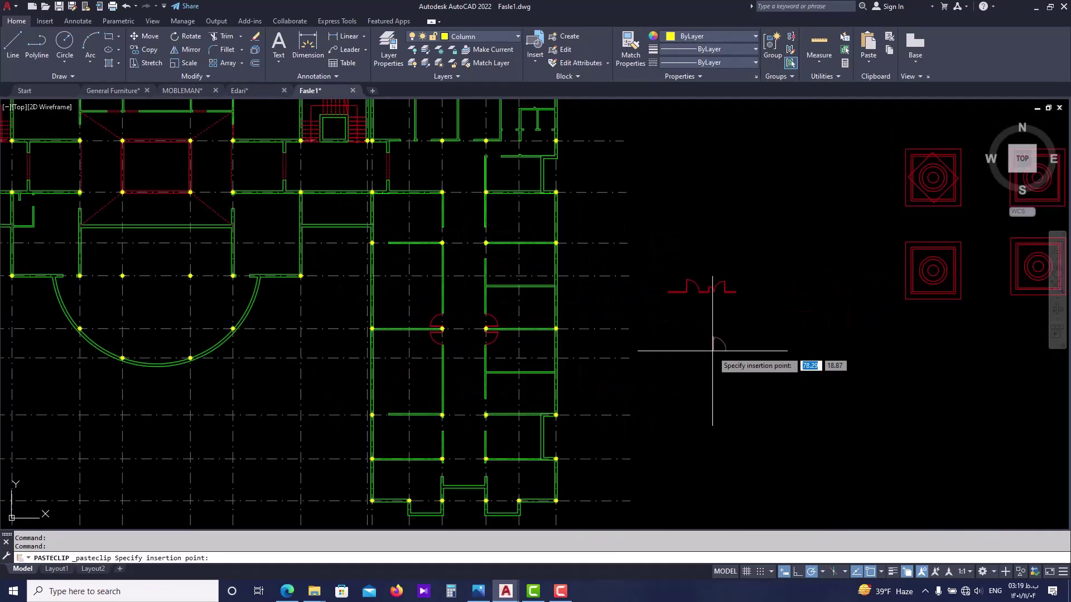
scroll(712, 350, up, 2)
key(Escape)
scroll(711, 341, up, 3)
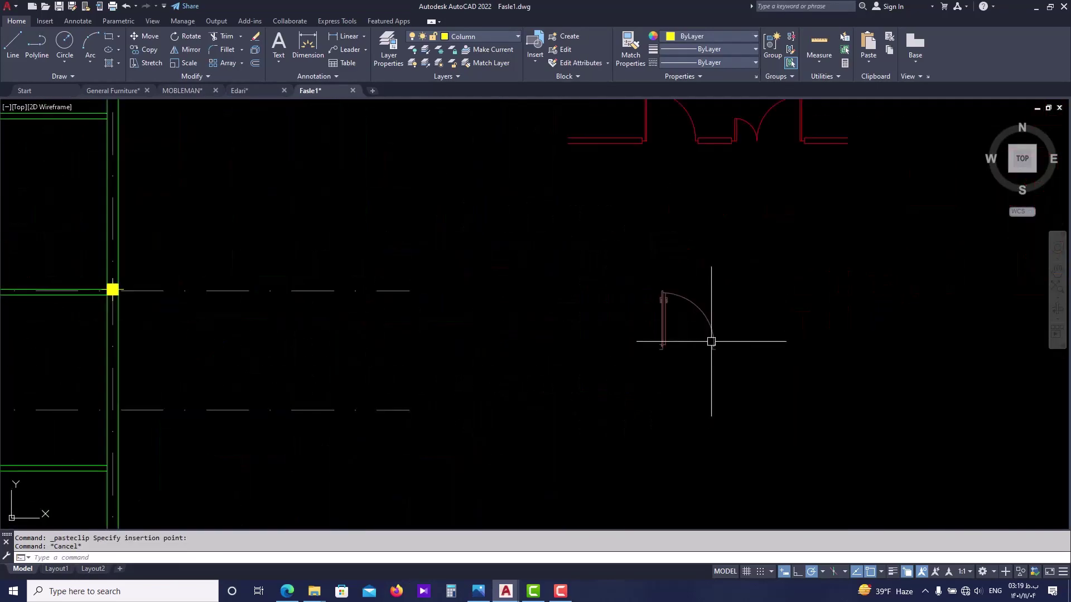
- Compare the plan's simple red corridor doors with the frame, leaf and handle details of the pasted door block
scroll(567, 320, down, 2)
middle_drag(567, 319, 607, 363)
middle_drag(142, 340, 333, 329)
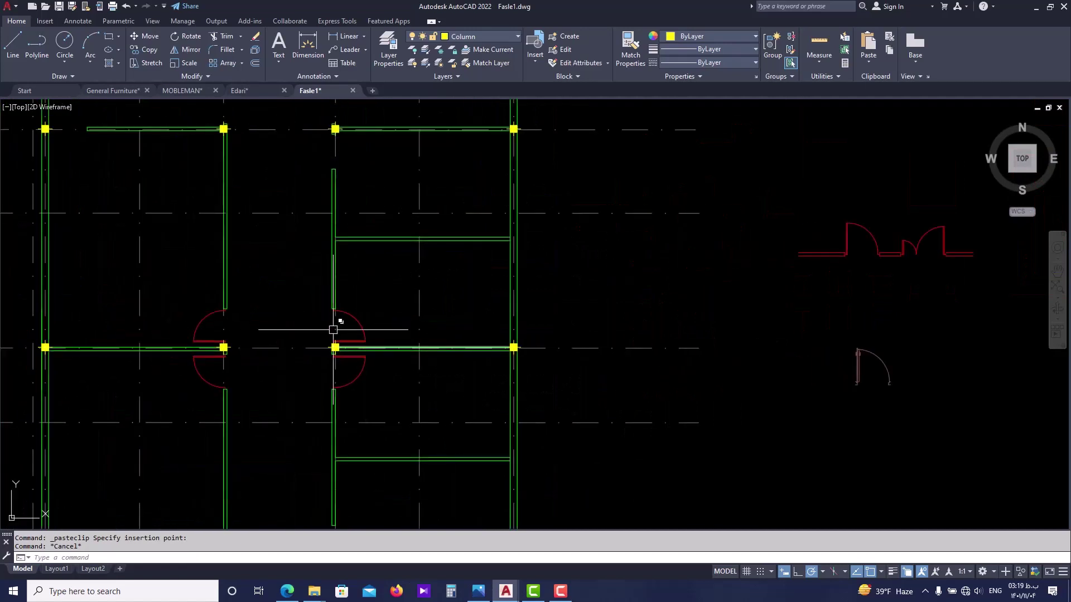
scroll(333, 329, up, 8)
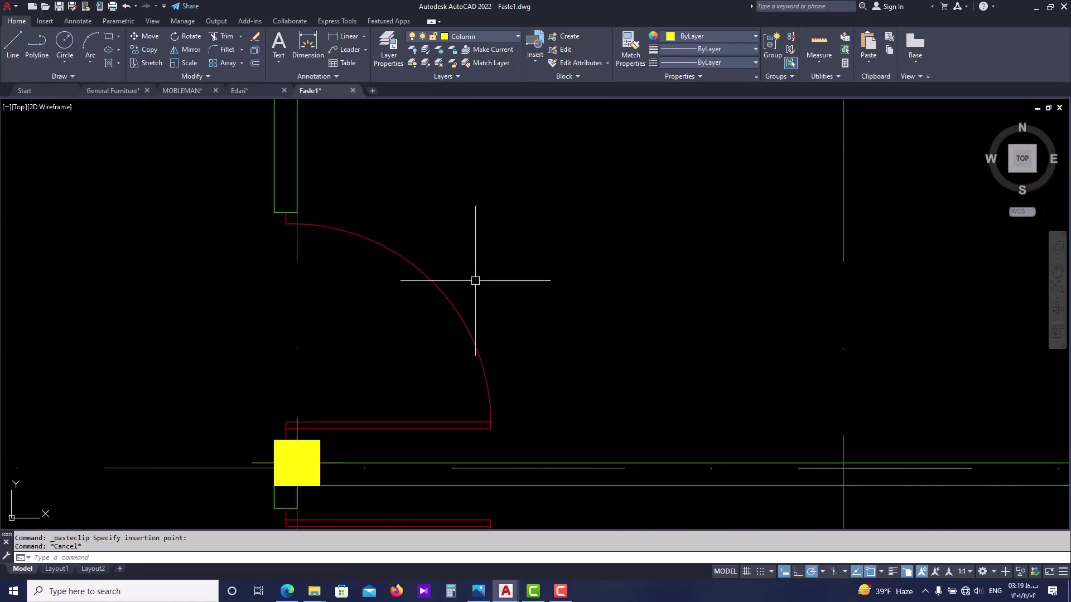
scroll(468, 283, down, 3)
scroll(426, 310, down, 5)
middle_drag(805, 362, 636, 331)
scroll(693, 343, up, 4)
scroll(597, 360, up, 2)
scroll(439, 343, up, 4)
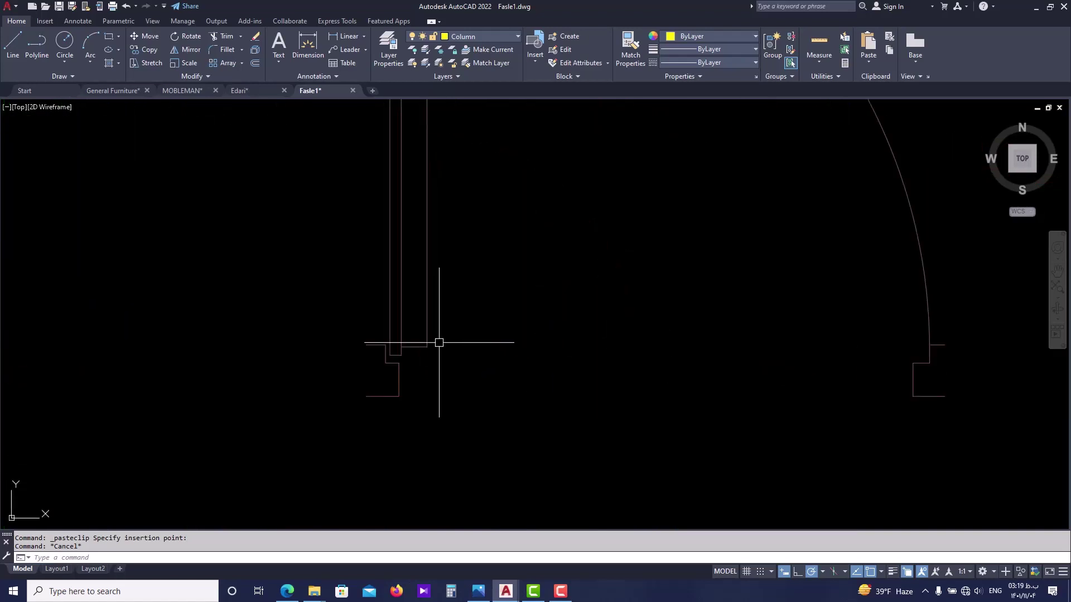
middle_drag(439, 342, 400, 435)
scroll(413, 426, down, 4)
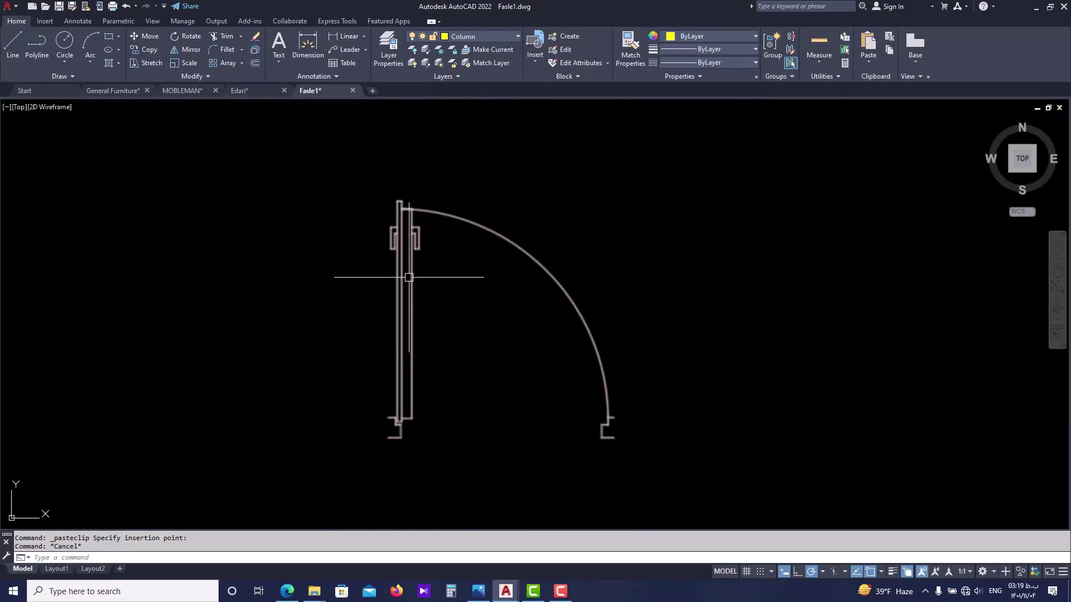
scroll(406, 229, up, 2)
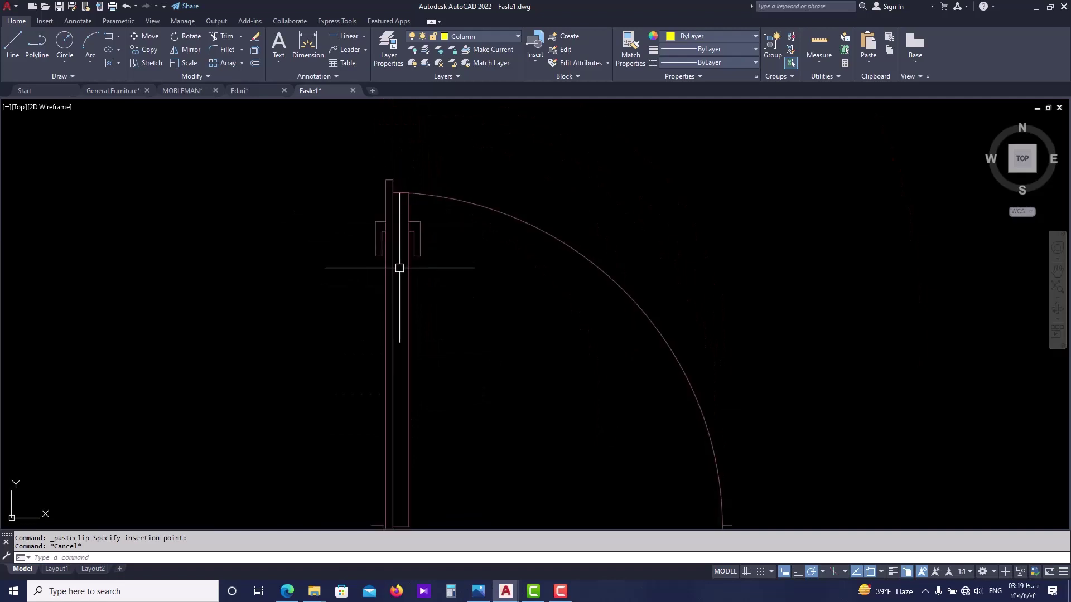
scroll(370, 361, down, 4)
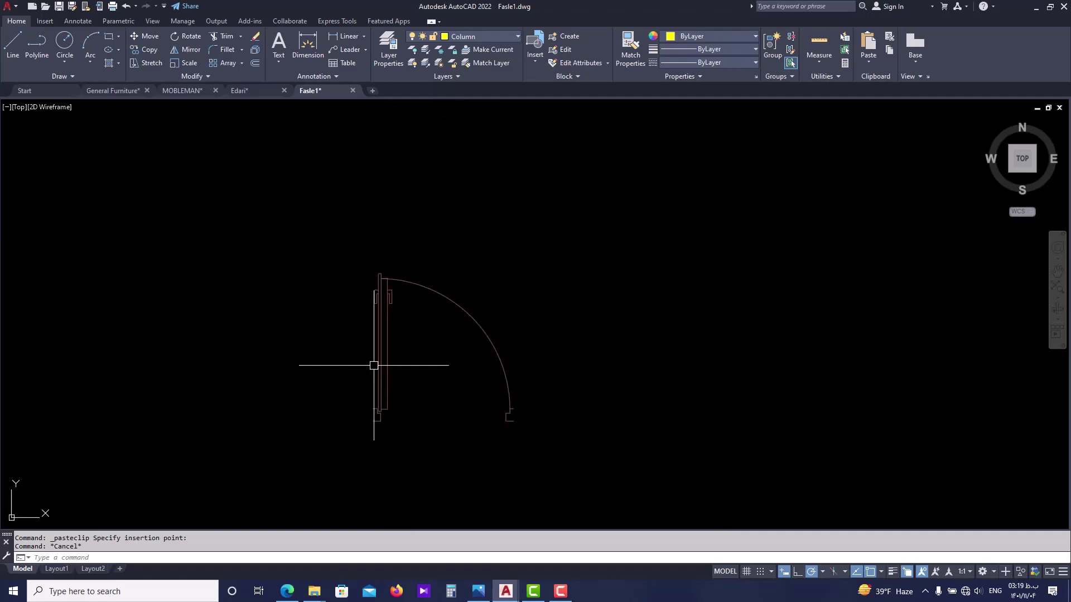
- Assign the pasted door block to the door layer
click(376, 366)
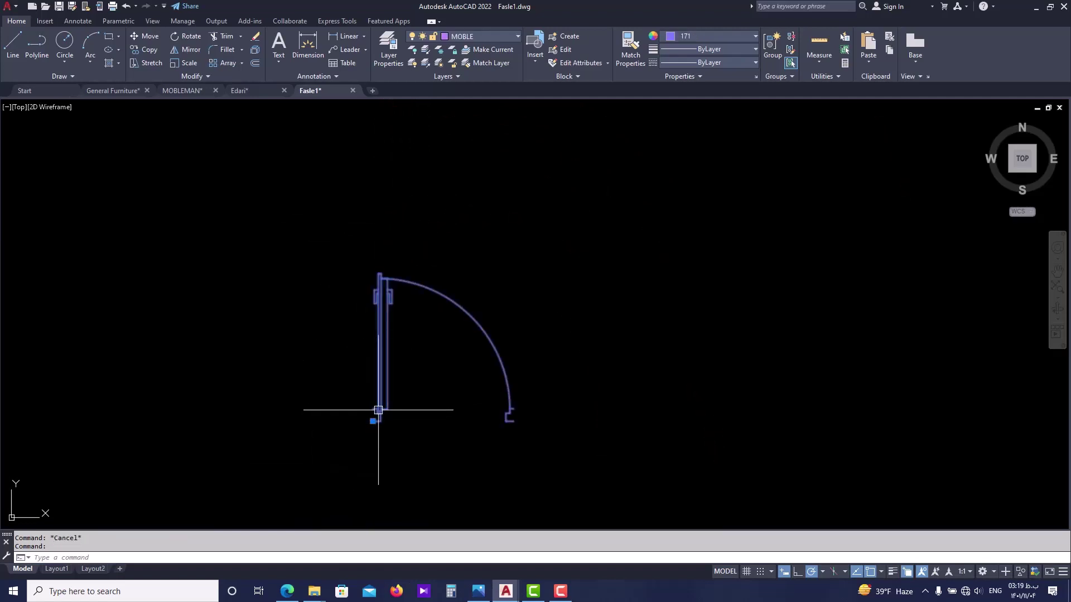
middle_drag(442, 335, 406, 345)
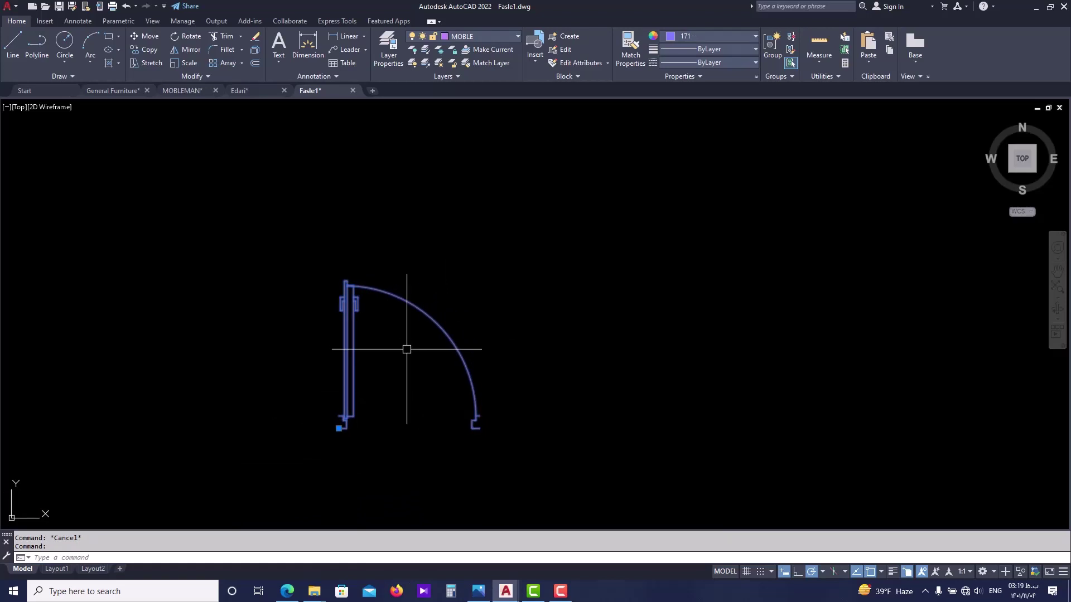
click(496, 37)
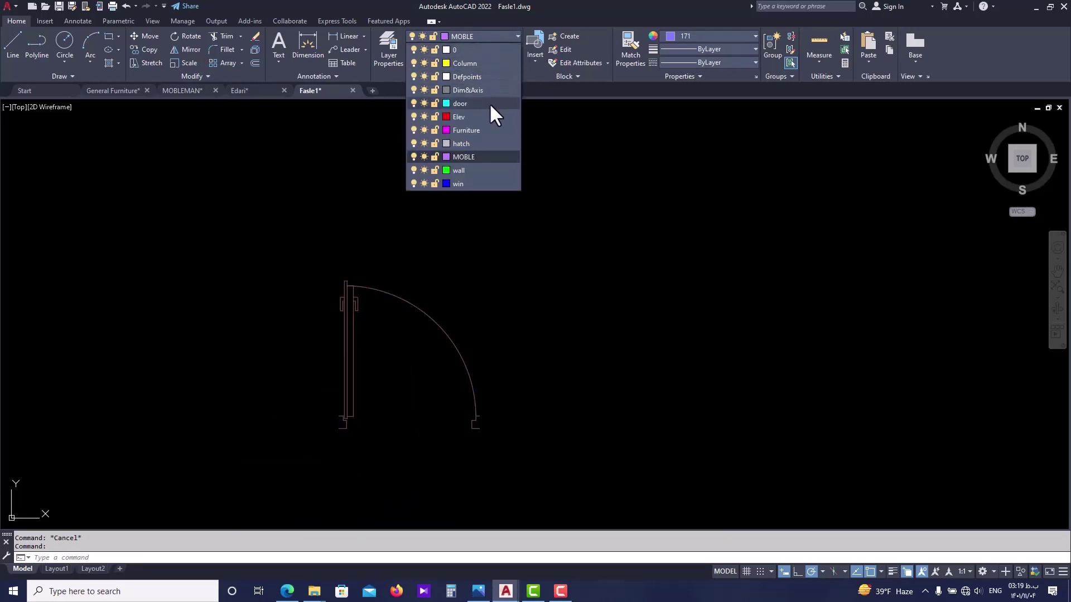
click(457, 104)
key(Escape)
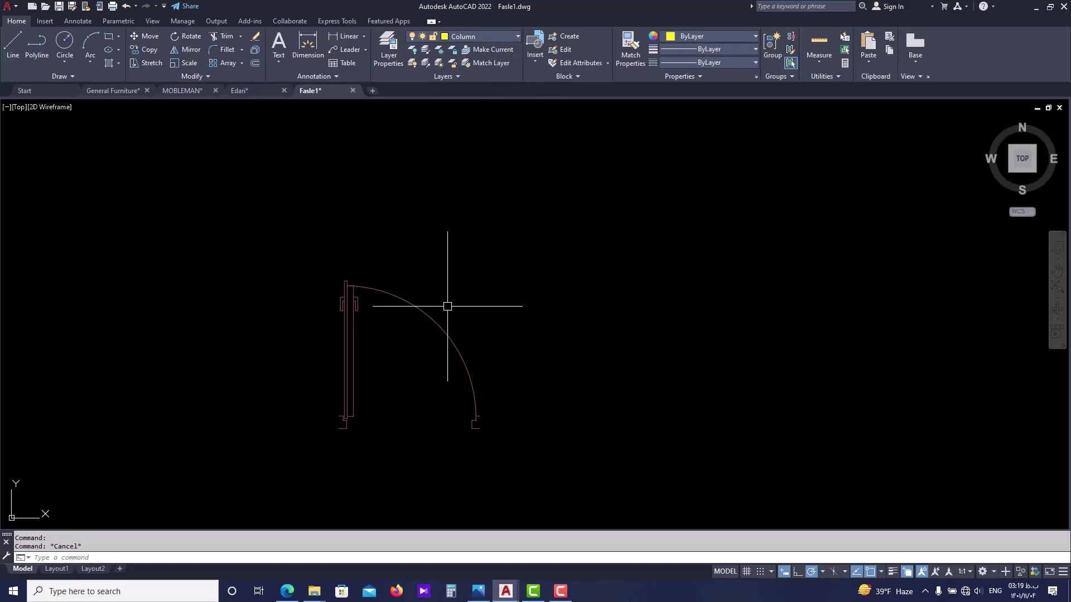
- Check the pasted door block's current layer and colour against the drawing's layer list
click(434, 317)
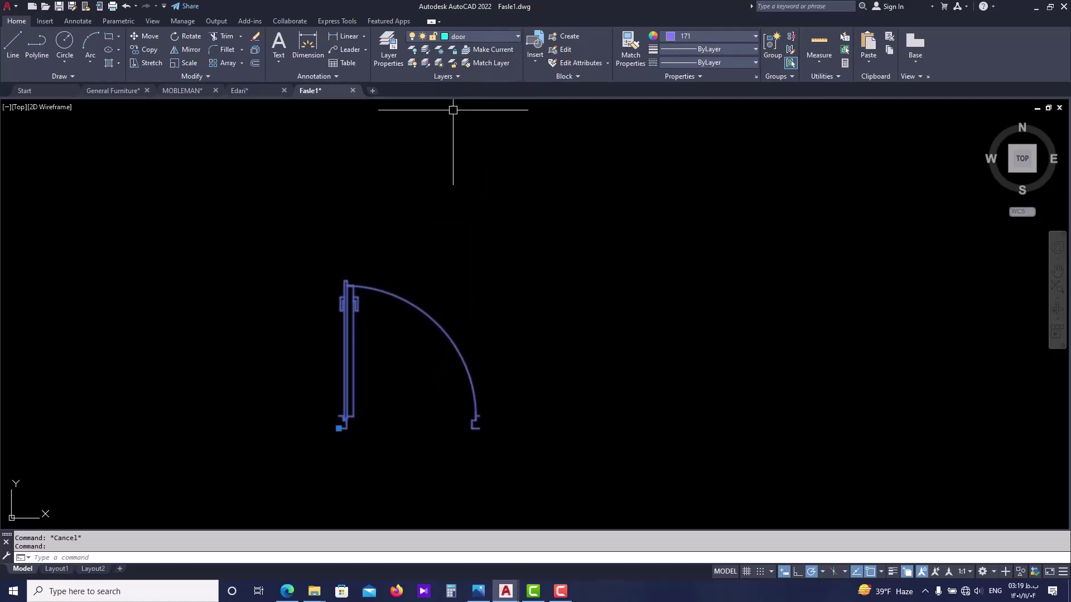
key(Escape)
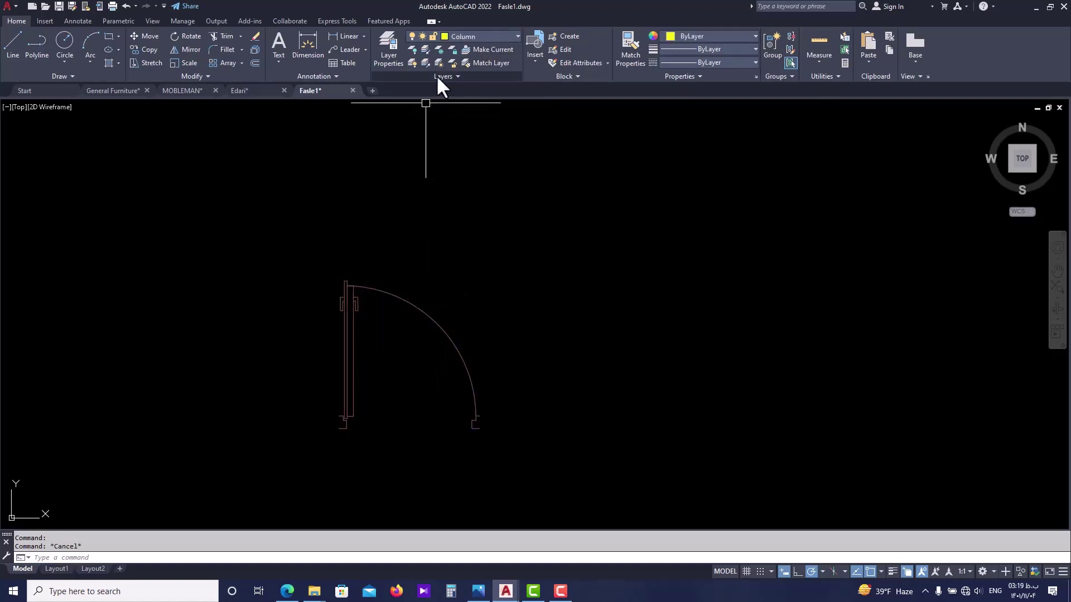
click(475, 37)
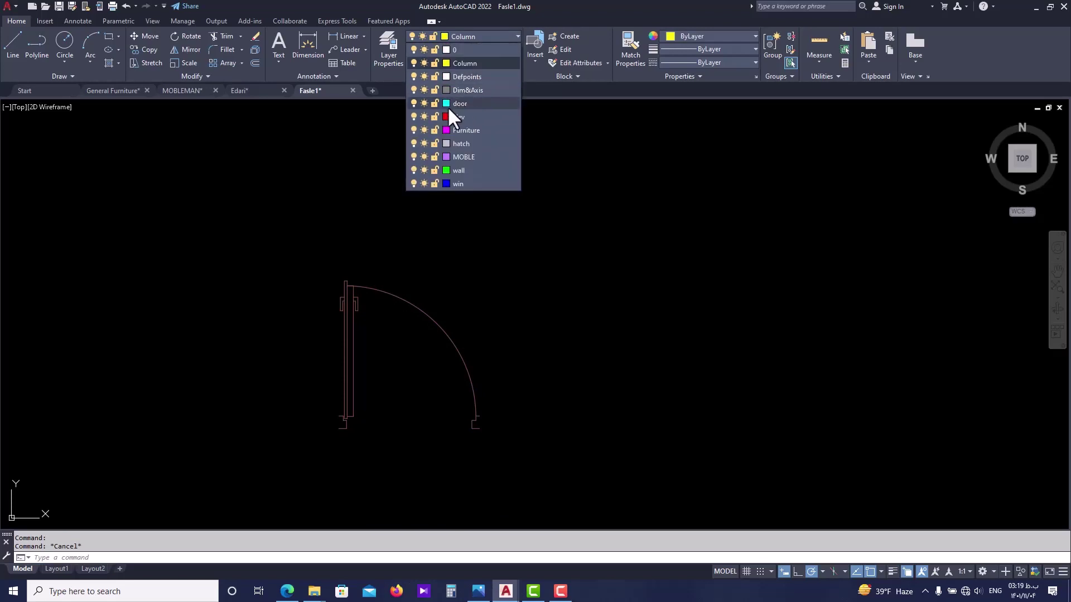
click(466, 183)
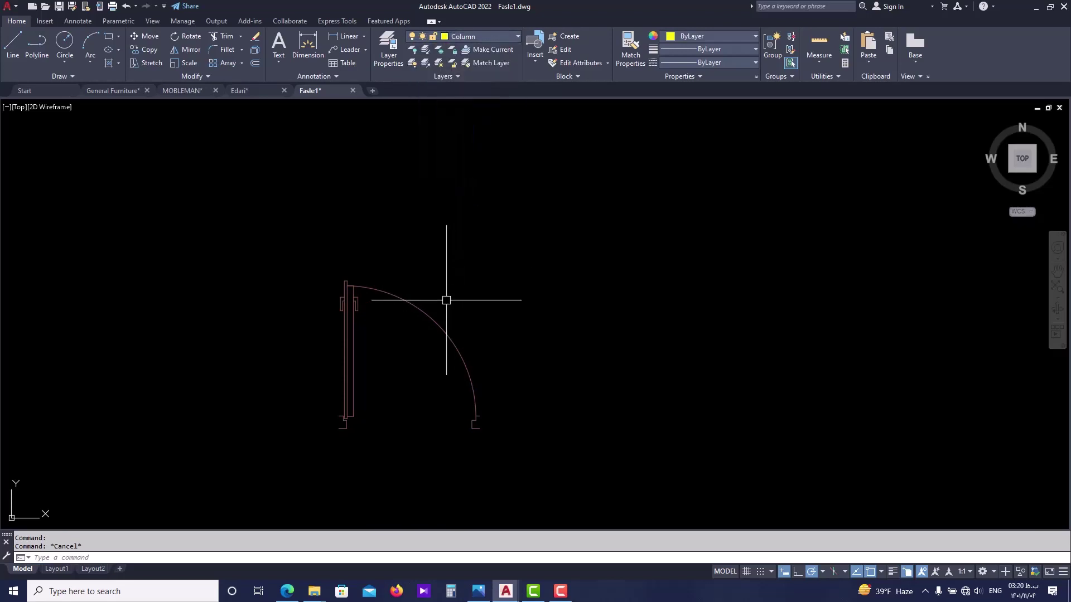
- Set the pasted door block's colour to ByLayer and check its layer and colour properties
click(436, 317)
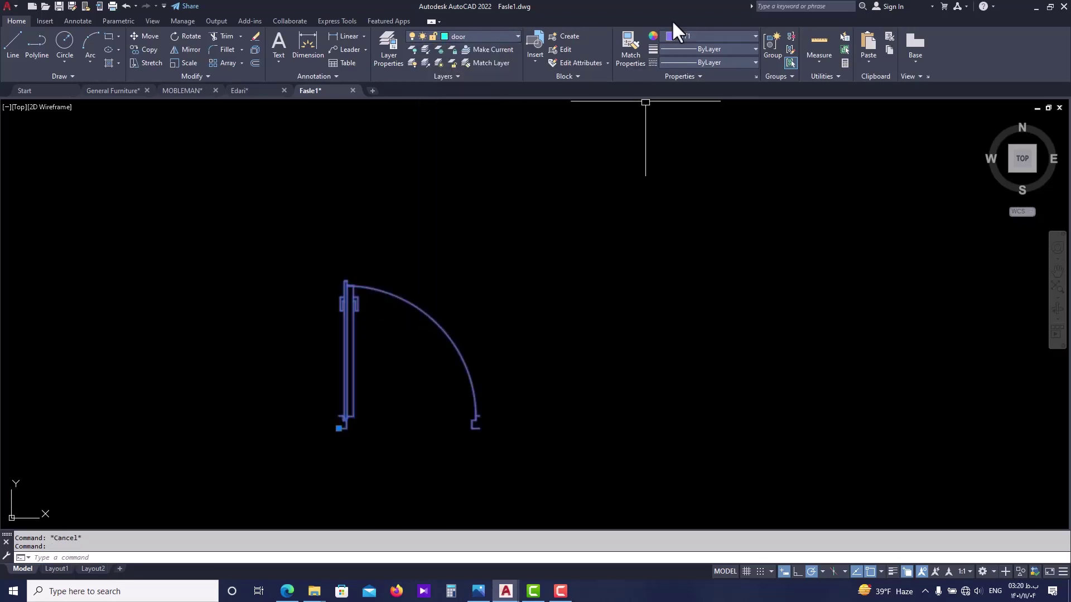
click(698, 35)
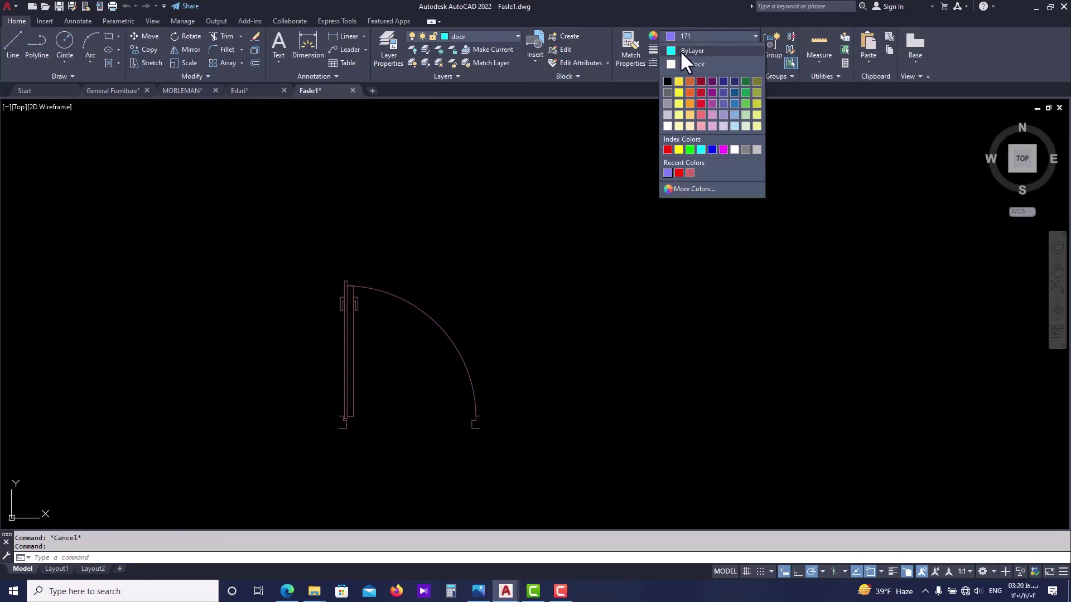
click(680, 51)
key(Escape)
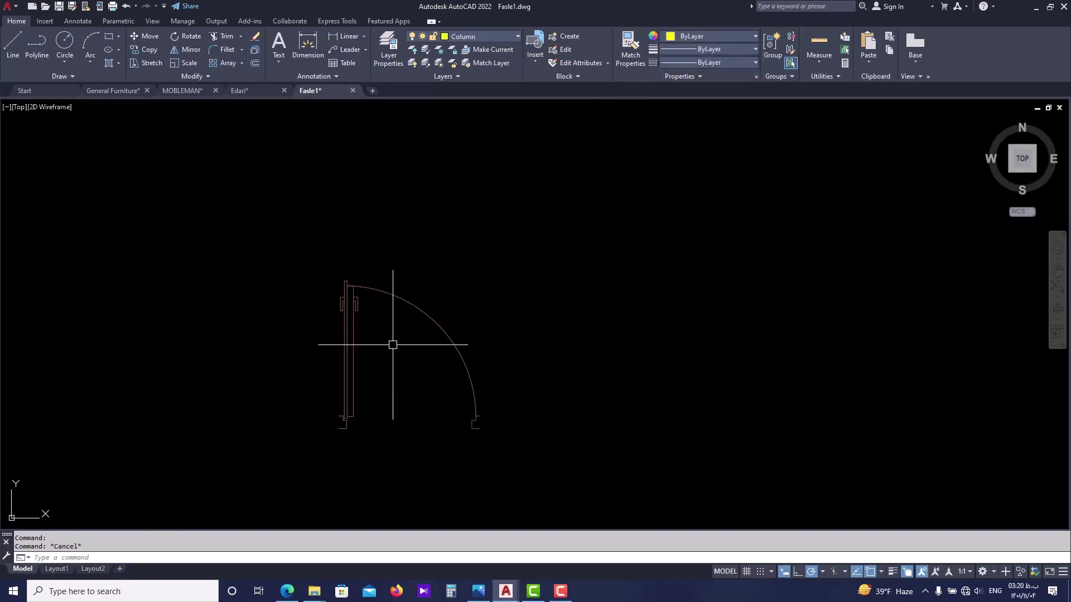
scroll(399, 300, up, 2)
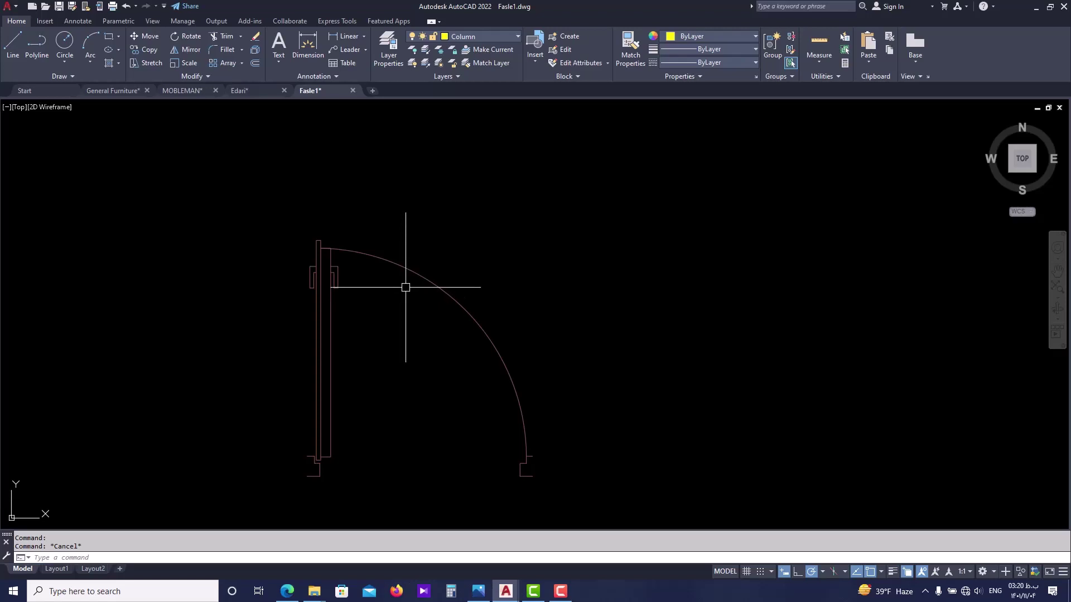
click(423, 272)
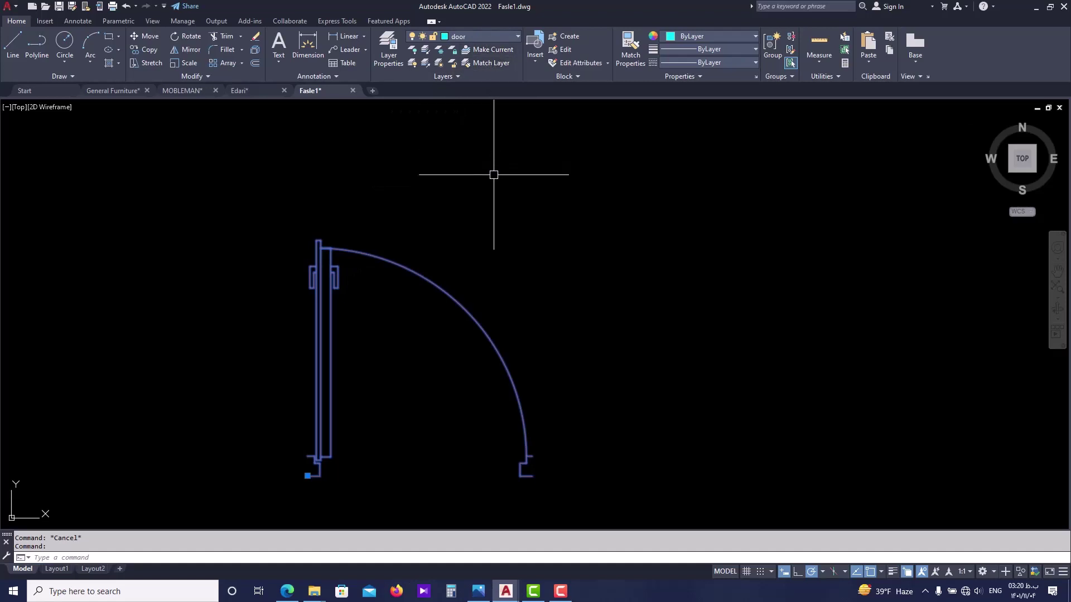
key(Escape)
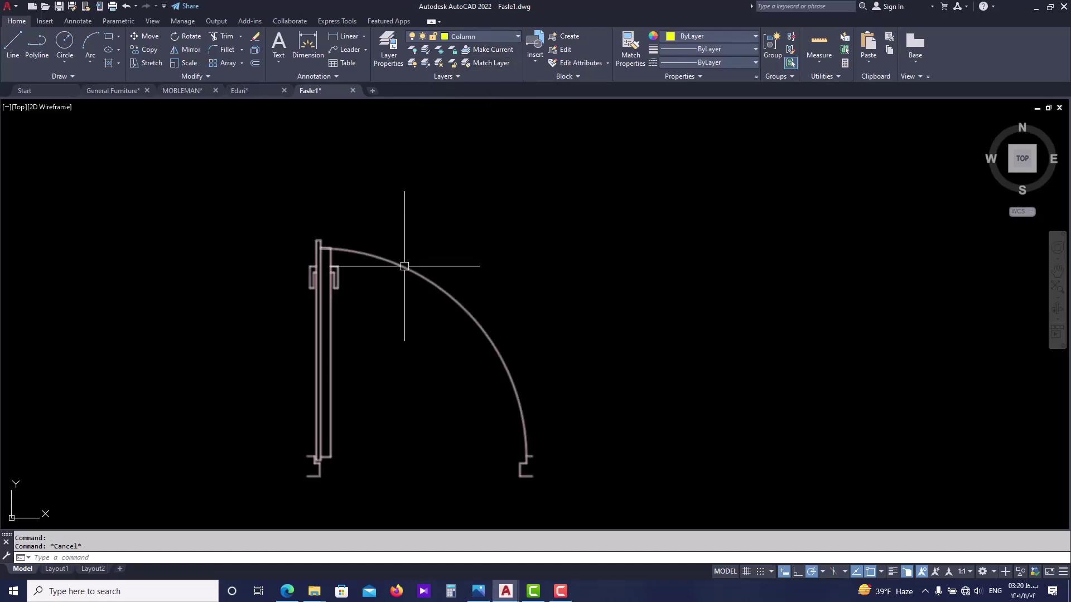
- Open the pasted door block in the Block Editor and assign all of its geometry to the door layer
double_click(404, 266)
click(526, 371)
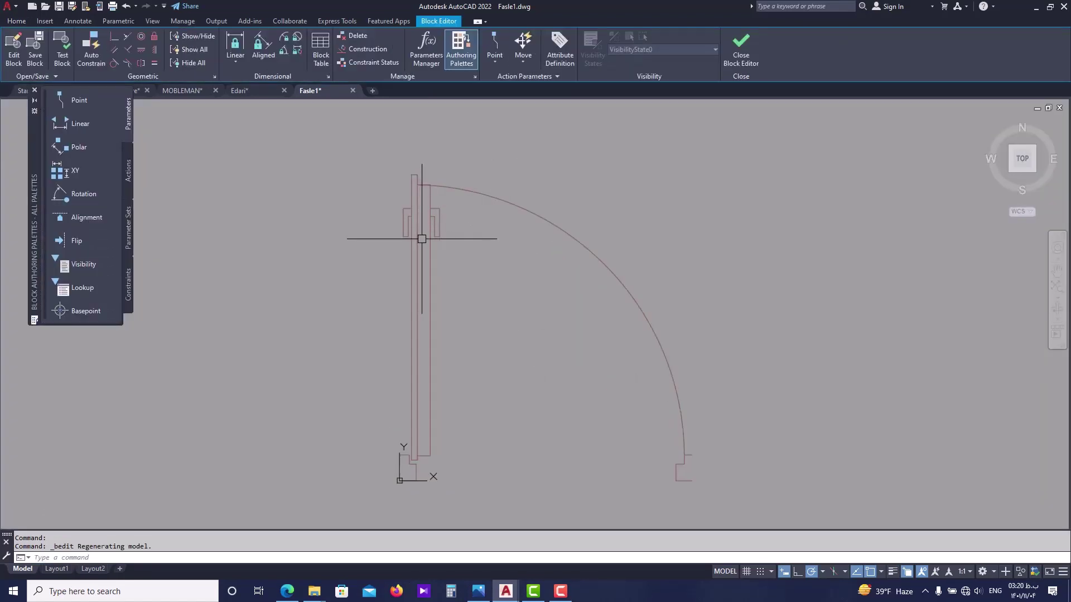
scroll(385, 258, down, 2)
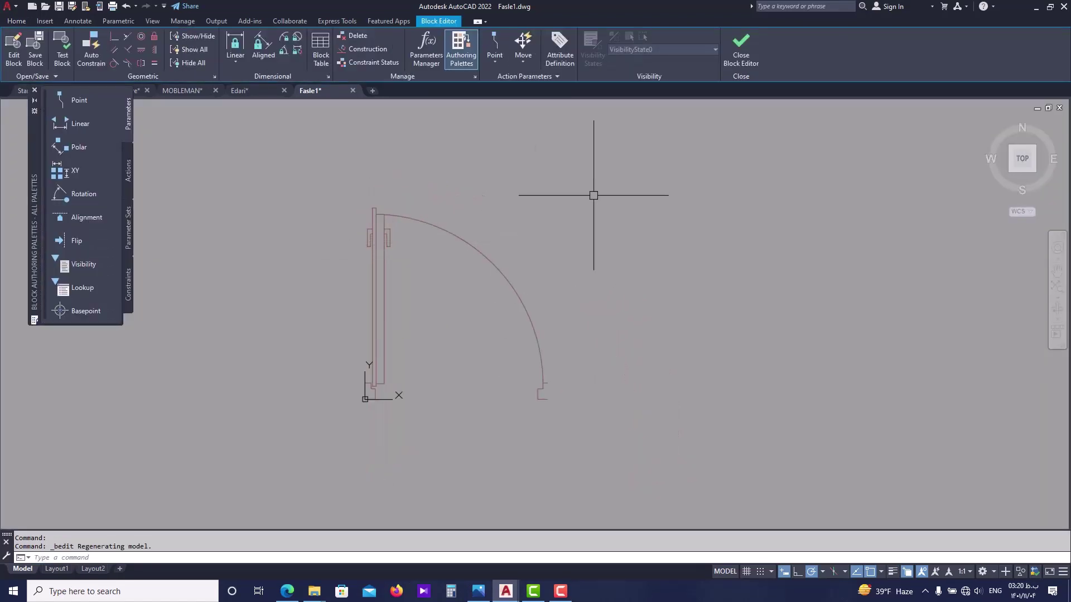
click(601, 190)
click(336, 421)
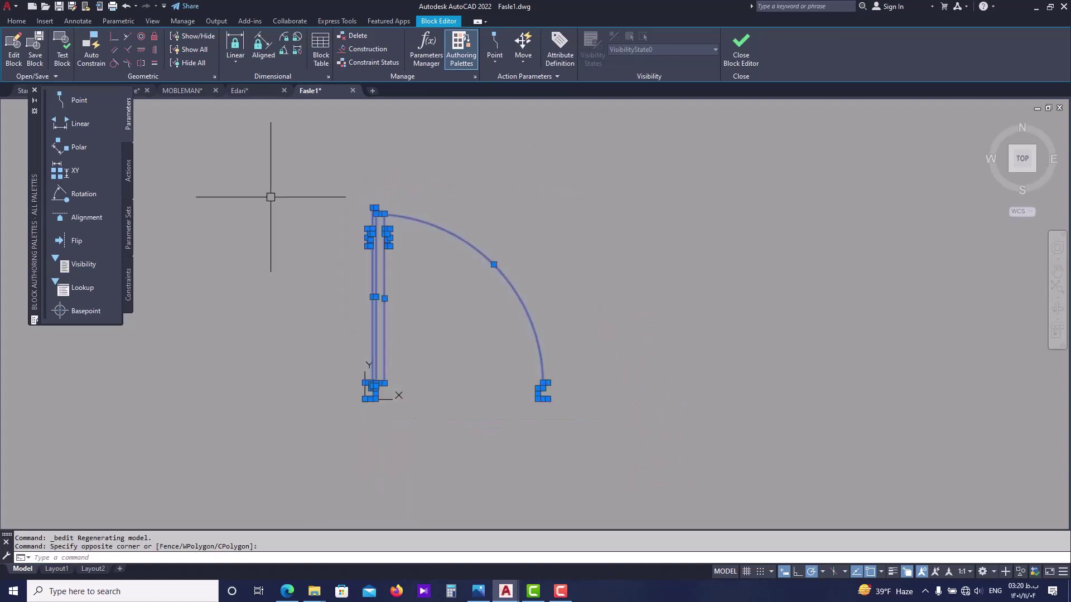
click(18, 22)
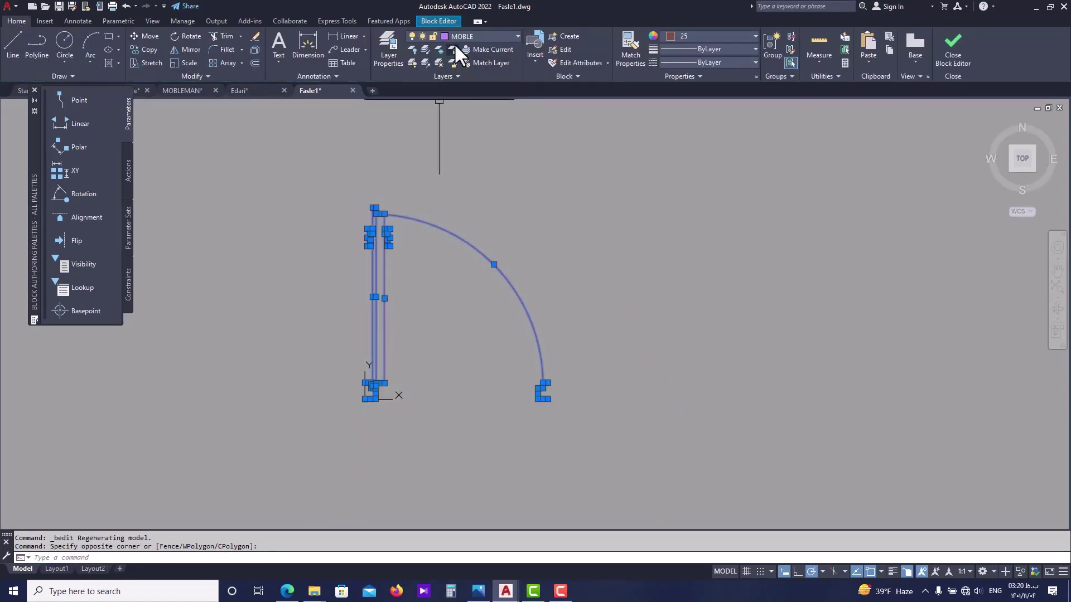
click(451, 34)
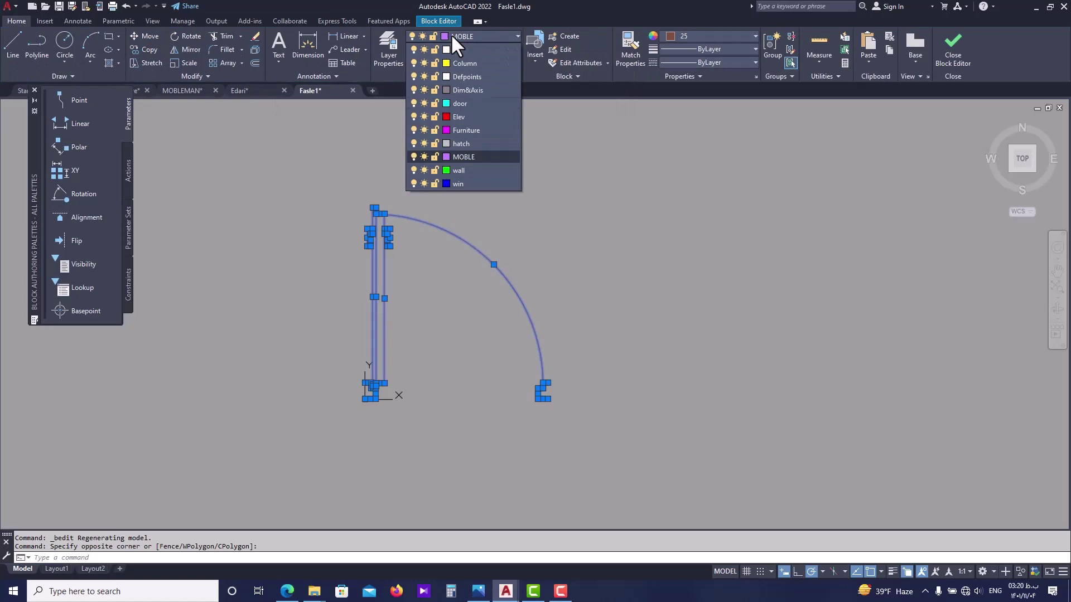
click(456, 103)
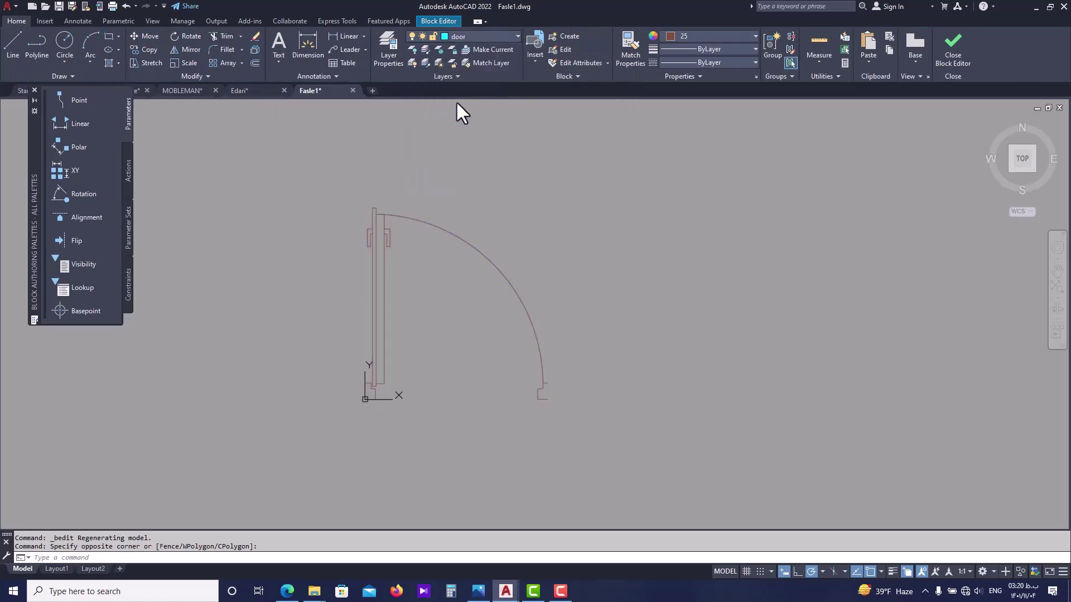
- Set the colour of all the door geometry inside the block to ByLayer
click(696, 37)
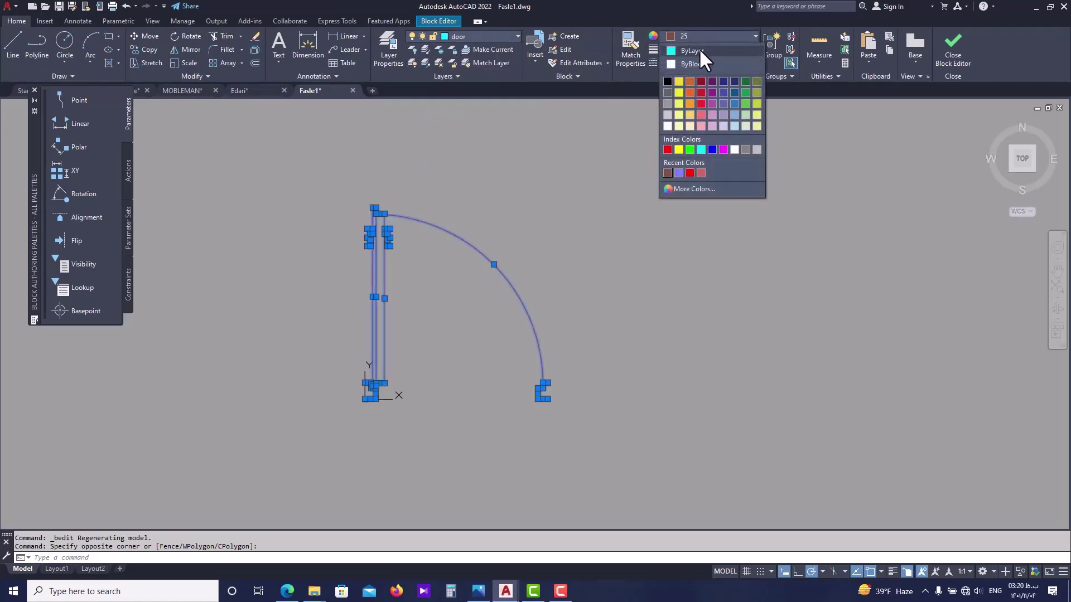
click(699, 49)
key(Escape)
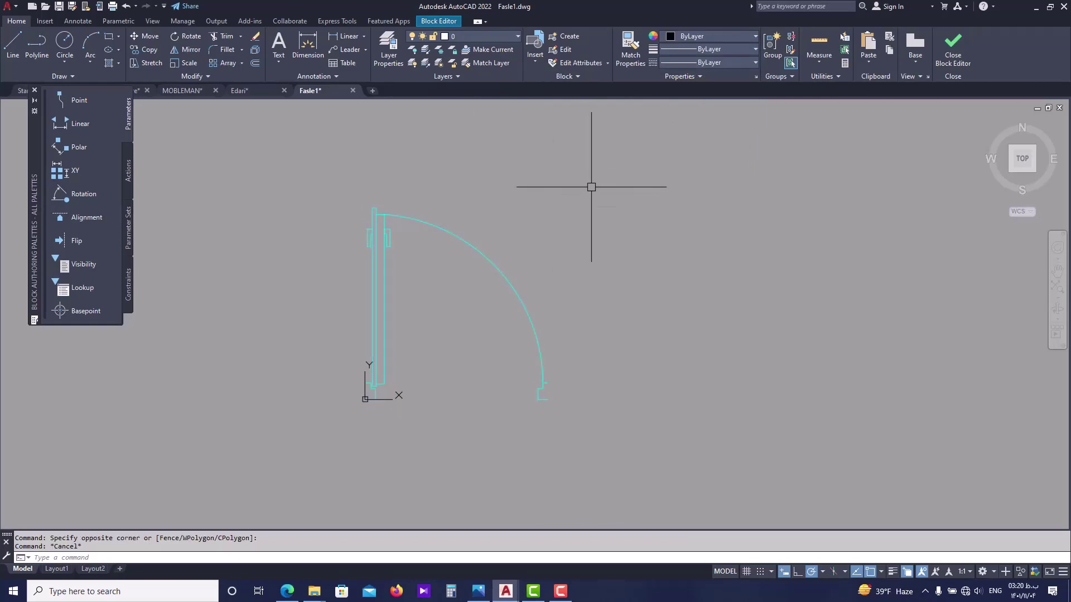
- Reapply the door layer and the ByLayer colour to all geometry inside the door block
click(587, 195)
click(343, 424)
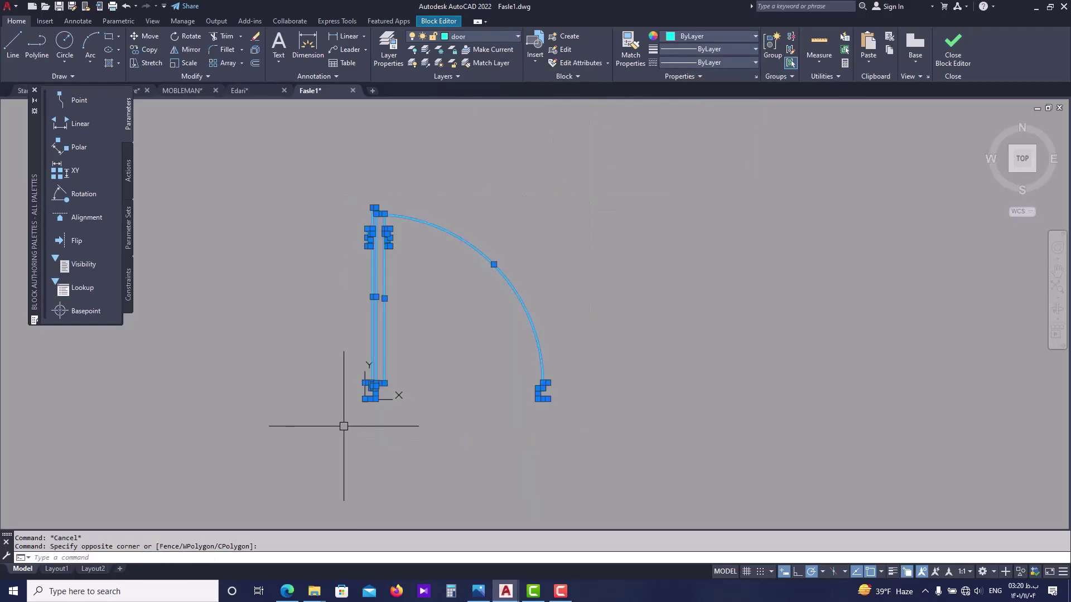
click(488, 34)
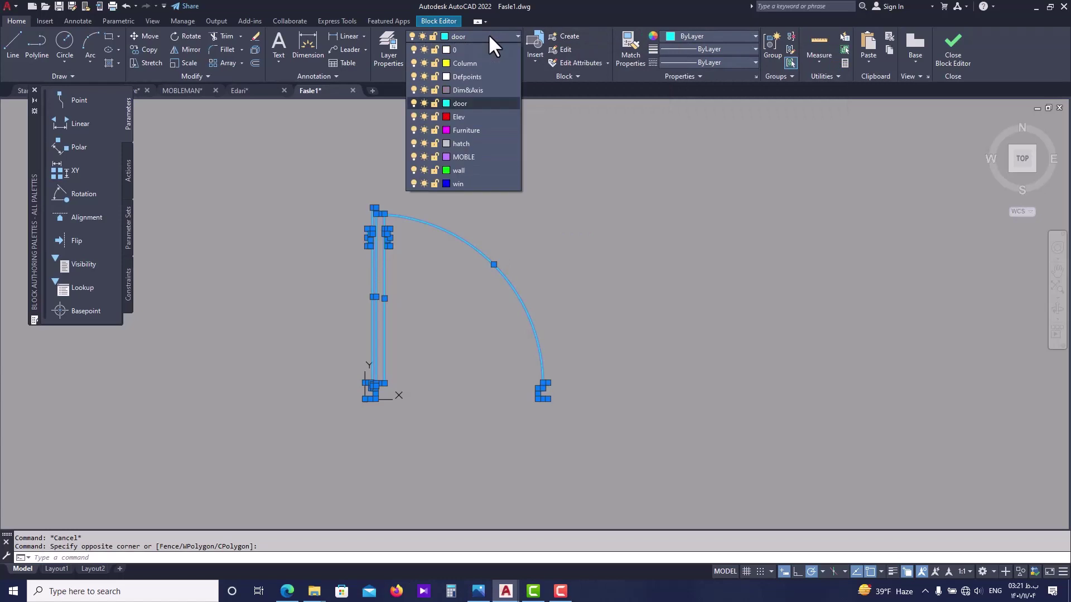
click(456, 102)
click(685, 35)
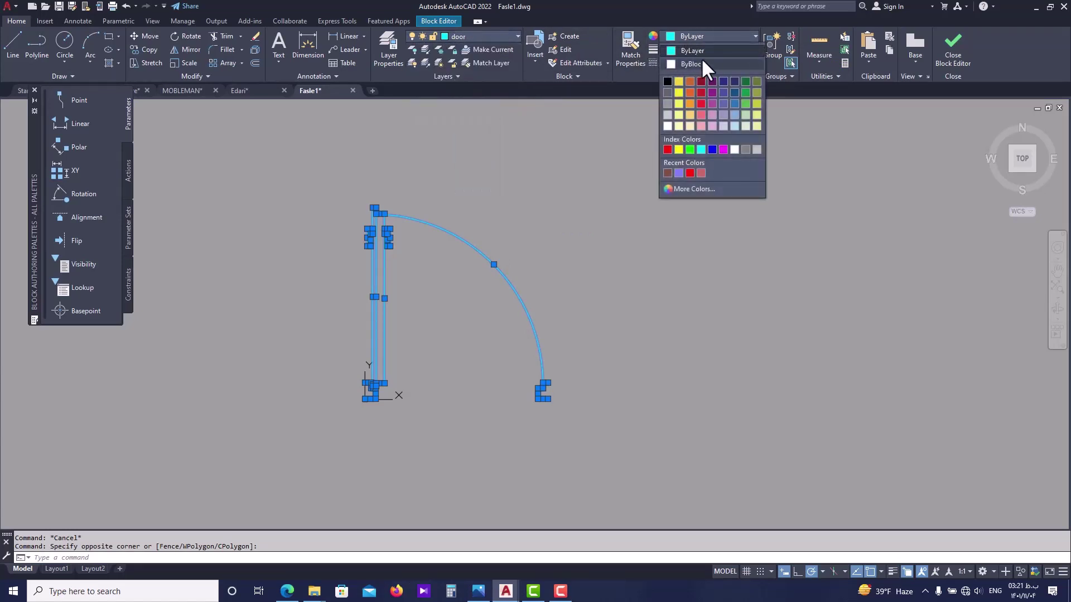
click(683, 51)
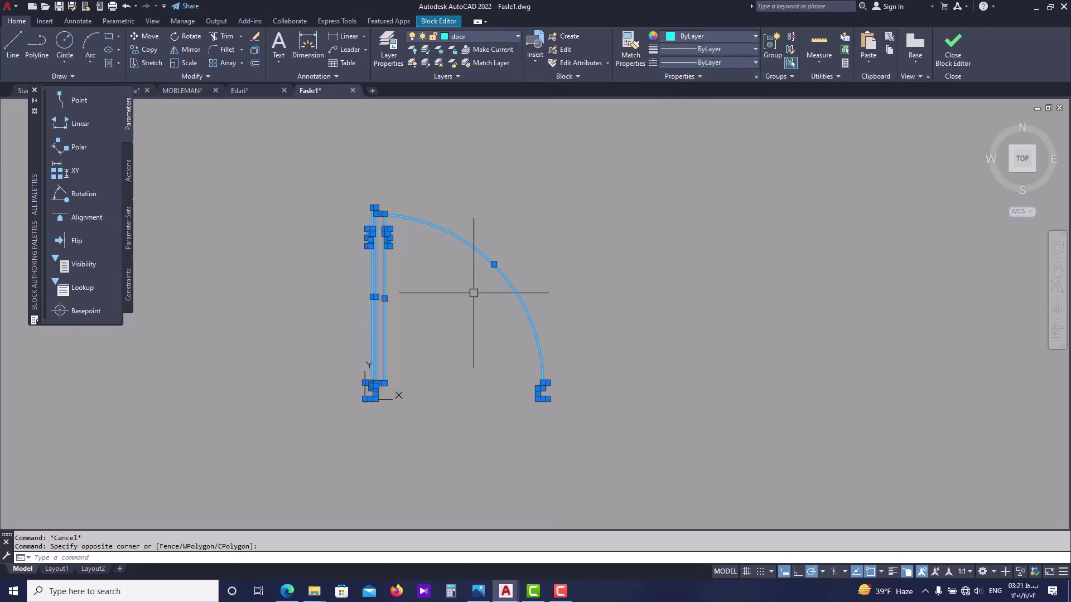
key(Escape)
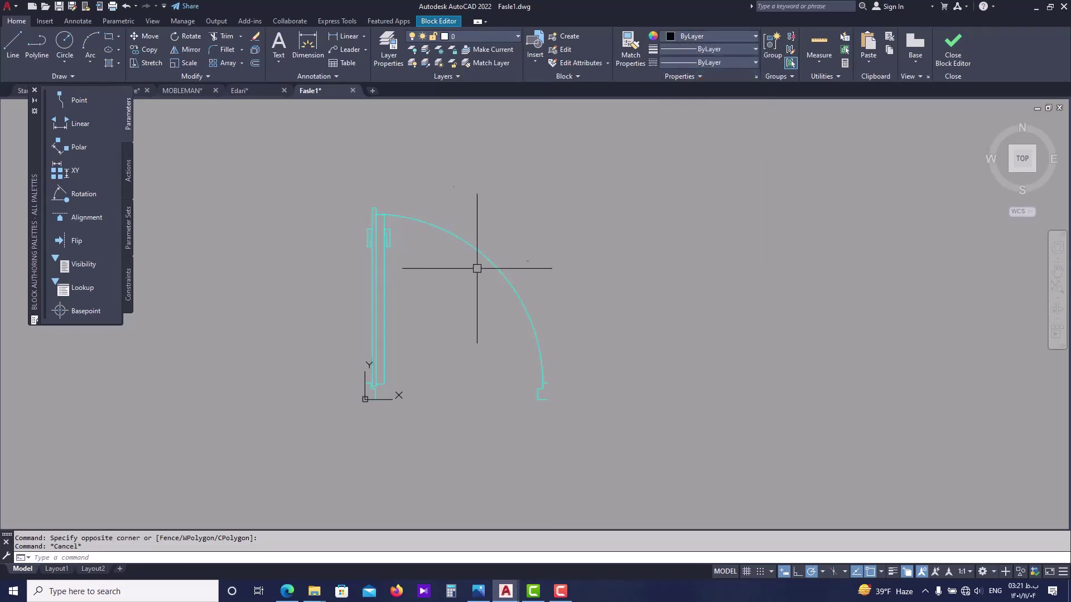
- Close the Block Editor and save the changes to the door block
click(951, 56)
click(531, 271)
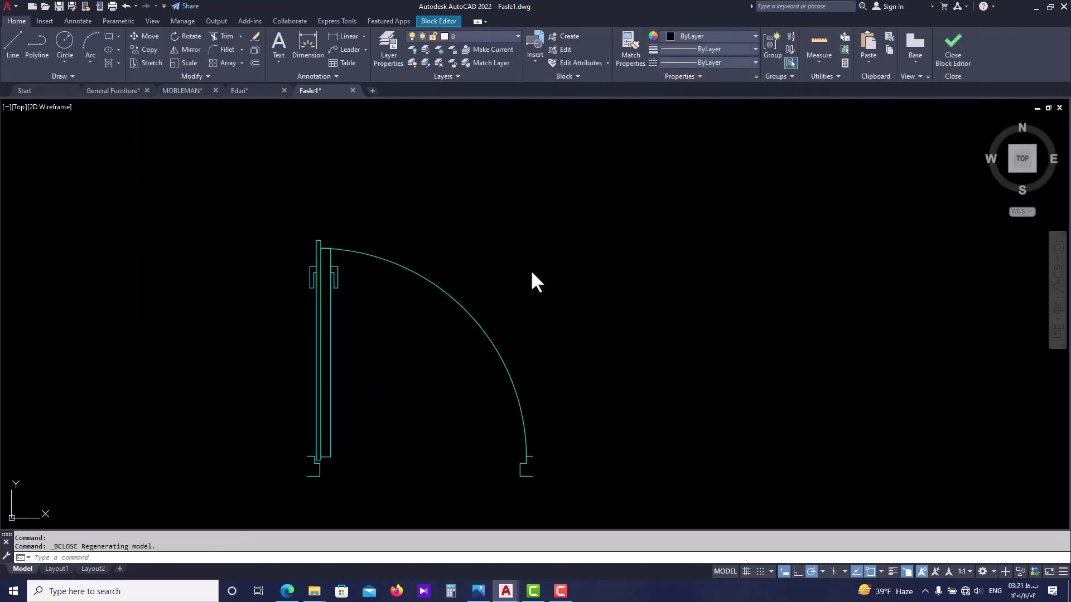
scroll(530, 270, down, 5)
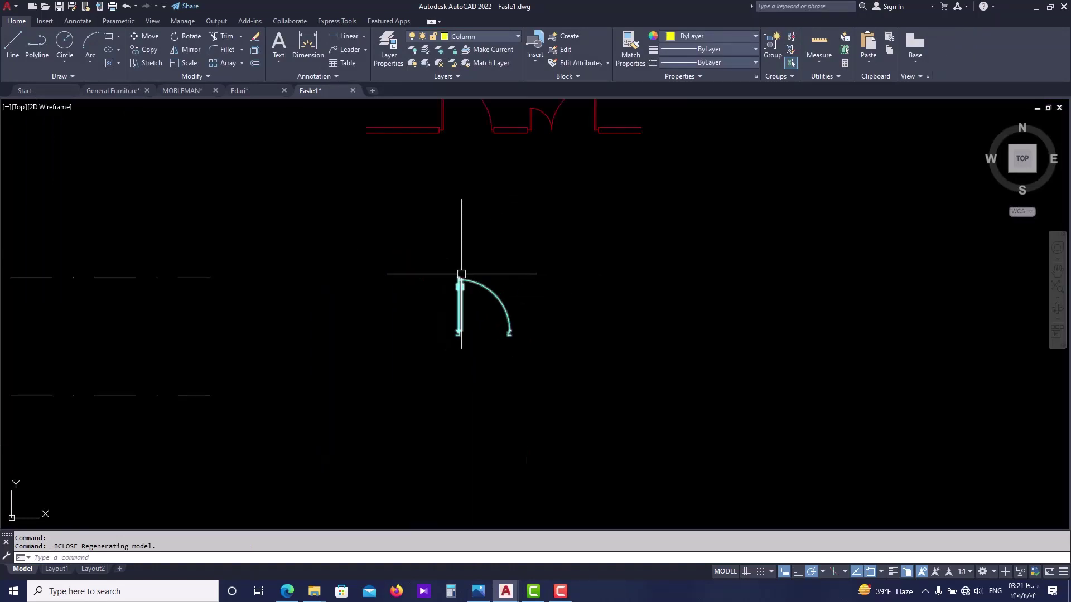
scroll(474, 279, down, 4)
scroll(468, 315, up, 5)
scroll(479, 318, down, 2)
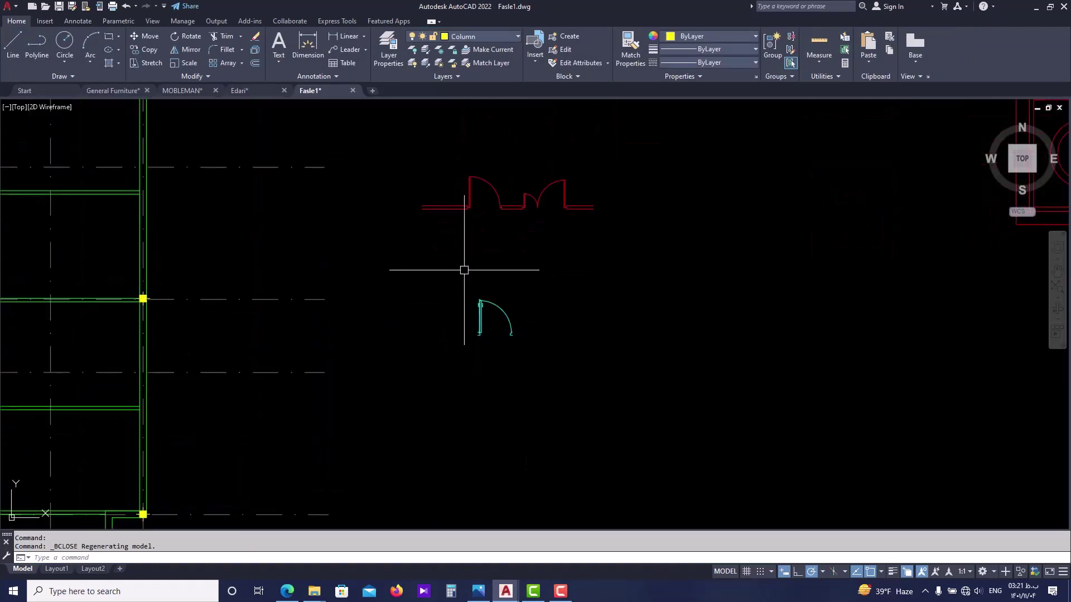
- Assign the edited door block beside the floor plan to the door layer again
click(479, 312)
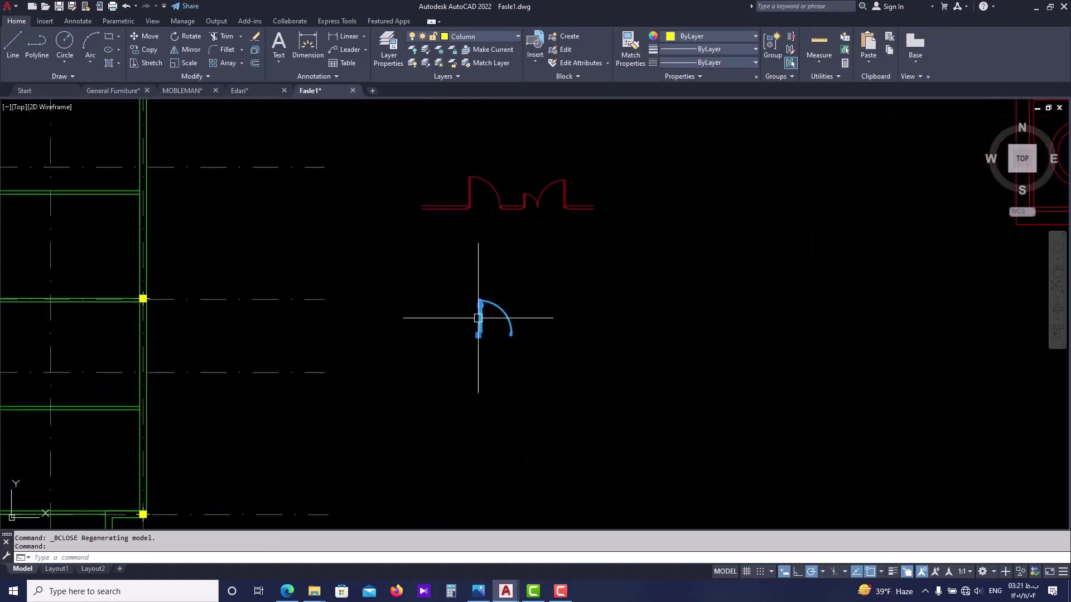
click(483, 36)
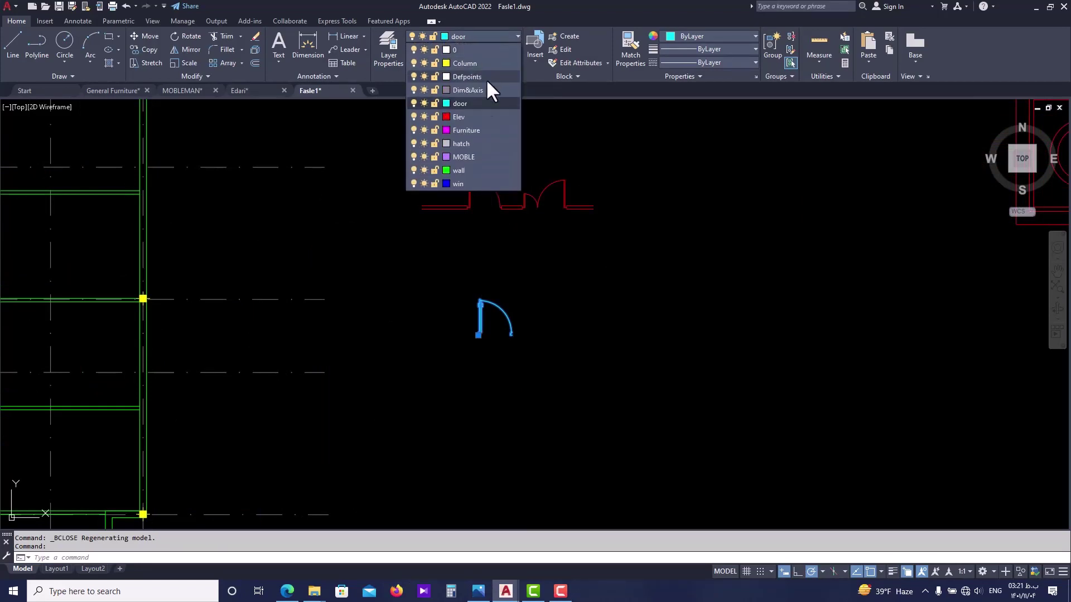
click(460, 105)
- Copy the door block from beside the floor plan into the corridor, next to the empty wall opening above the column
middle_drag(499, 304, 637, 298)
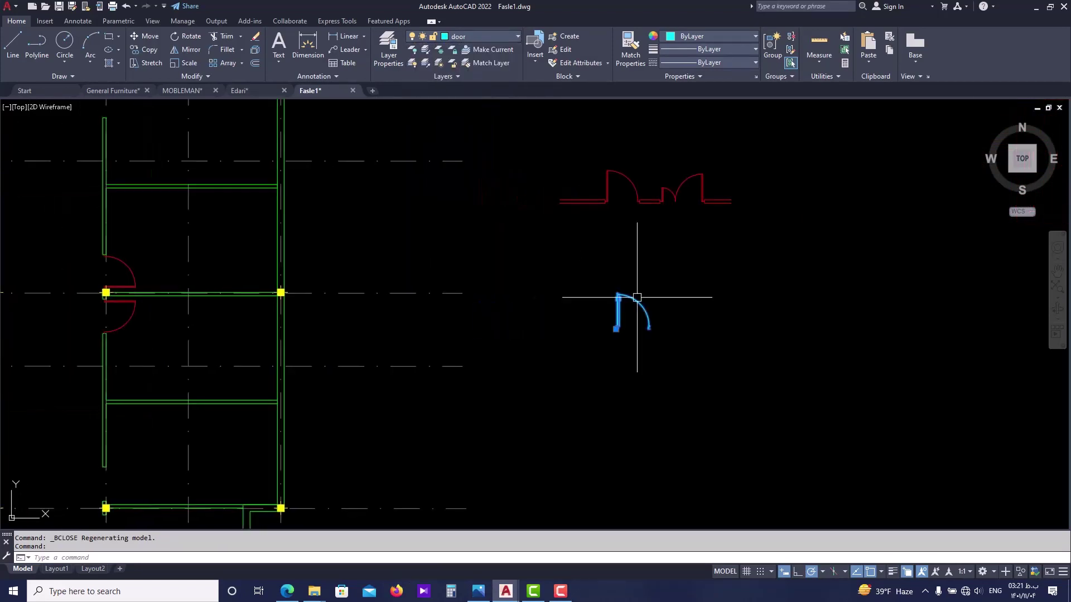
text(co)
key(space)
click(619, 319)
middle_drag(320, 396, 604, 368)
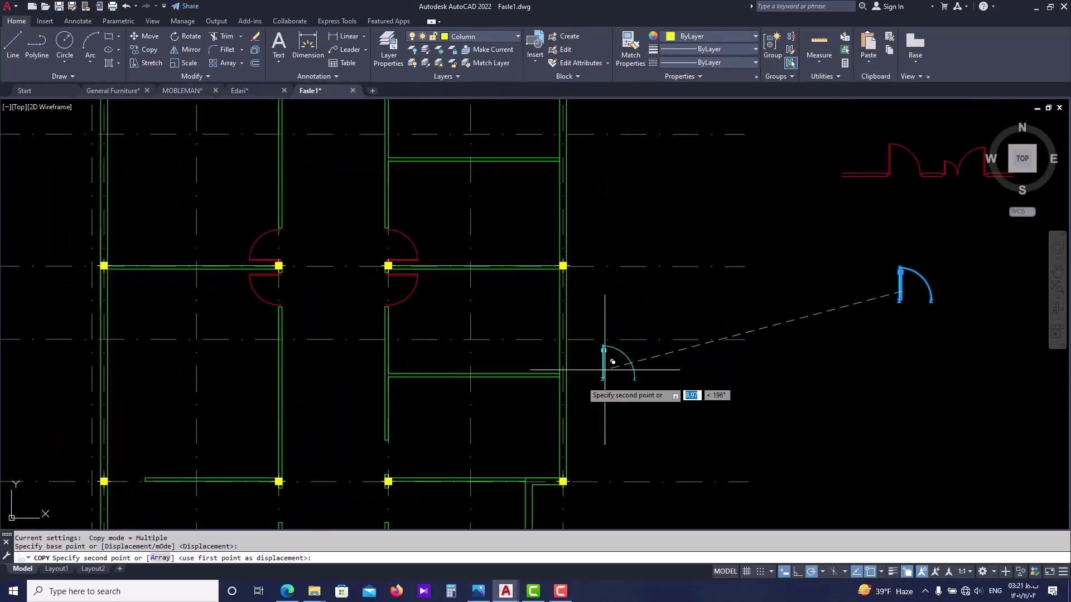
middle_drag(451, 428, 492, 359)
scroll(388, 381, up, 2)
click(343, 379)
key(Escape)
key(Escape)
key(Escape)
- Try to measure the width of the empty wall opening beside the copied door with the Distance command
scroll(404, 385, up, 2)
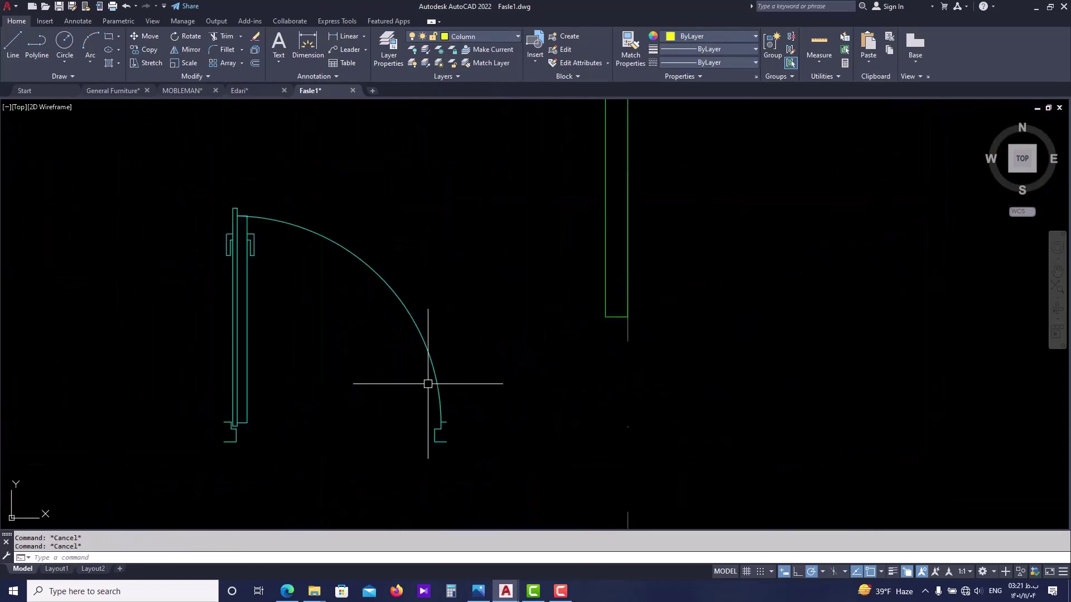
text(di)
key(Return)
middle_drag(580, 342, 557, 235)
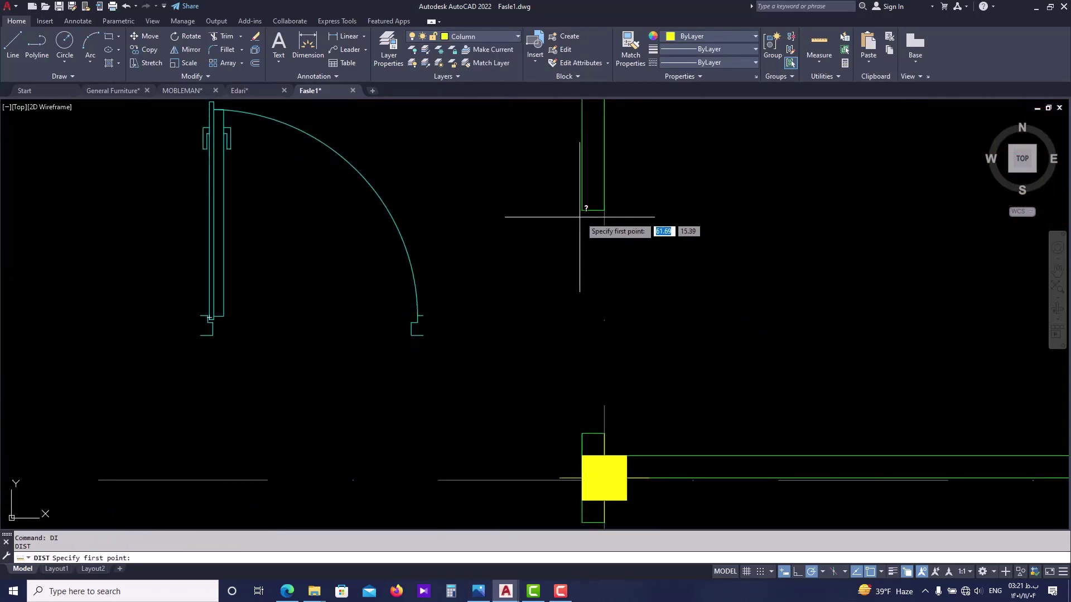
click(582, 211)
key(Escape)
- Measure the copied door block's overall width between its two frame ends
scroll(511, 342, down, 2)
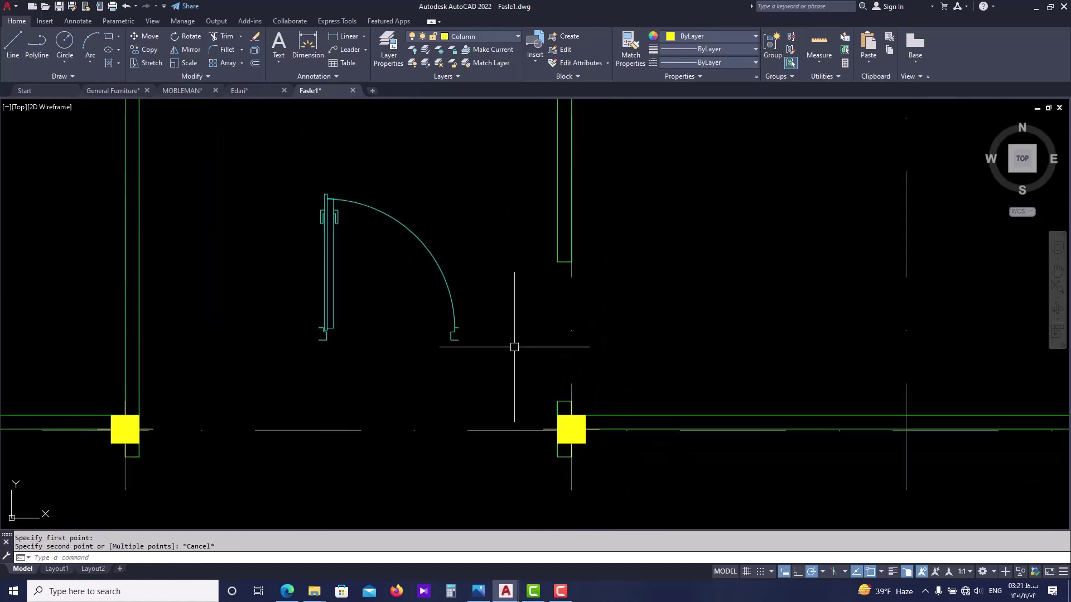
scroll(385, 342, up, 4)
key(Return)
click(323, 367)
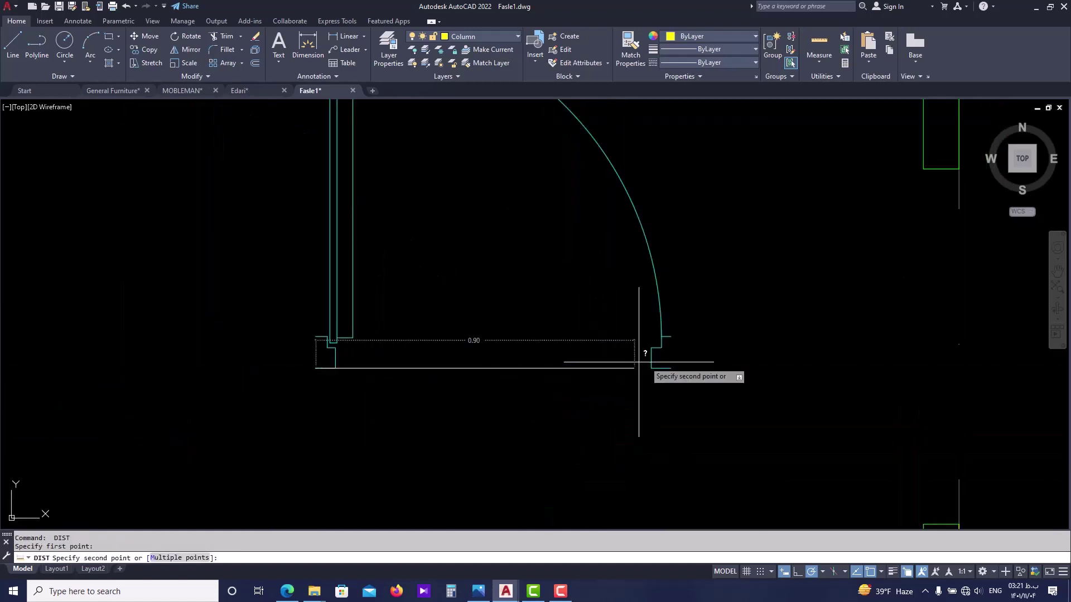
key(Escape)
scroll(671, 367, down, 5)
scroll(560, 342, up, 2)
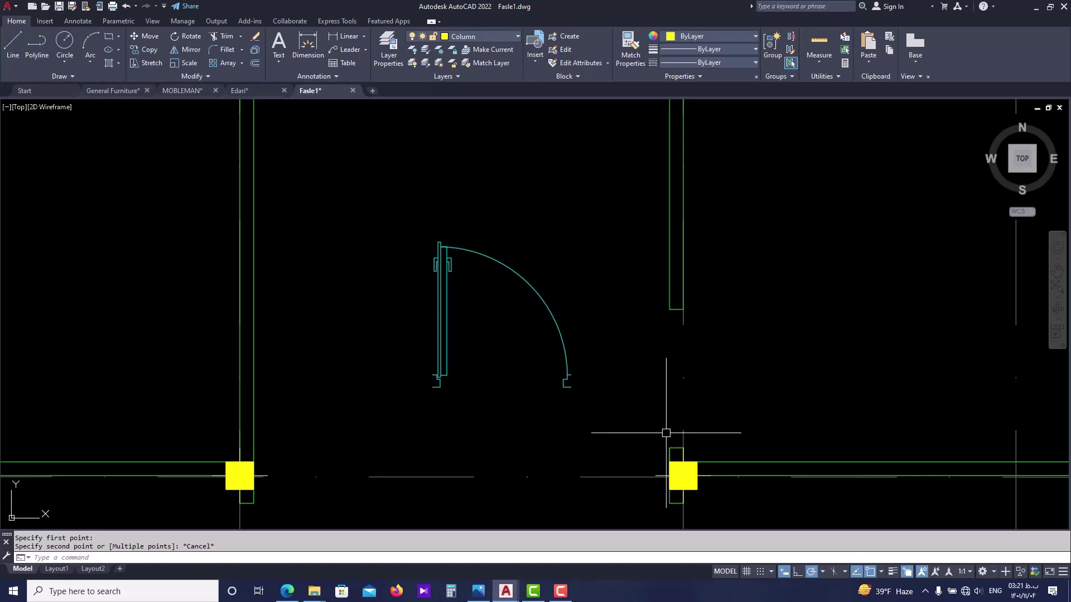
scroll(665, 433, down, 6)
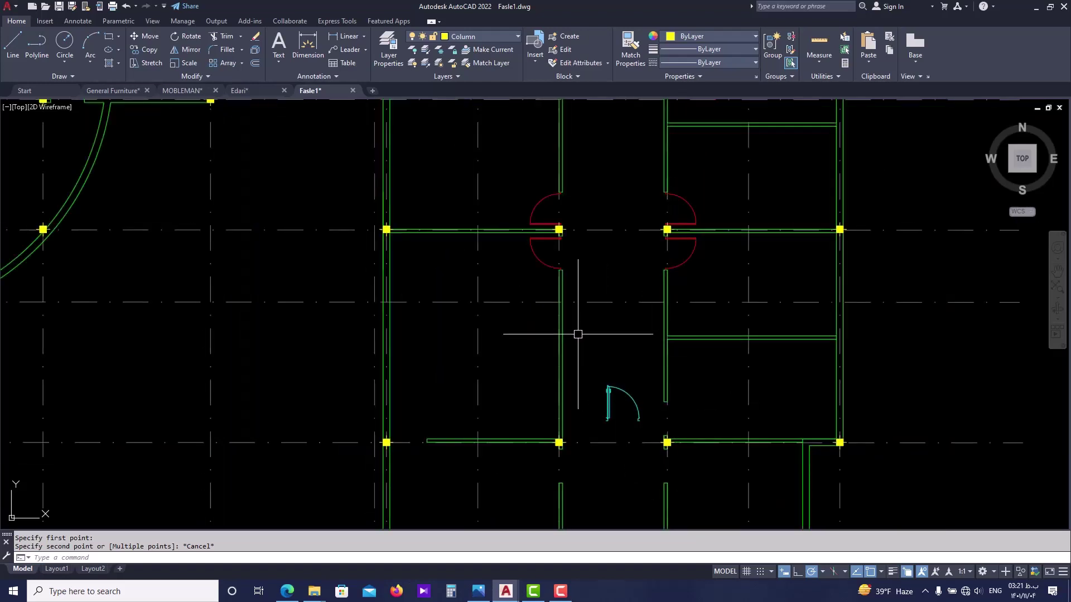
scroll(658, 428, up, 4)
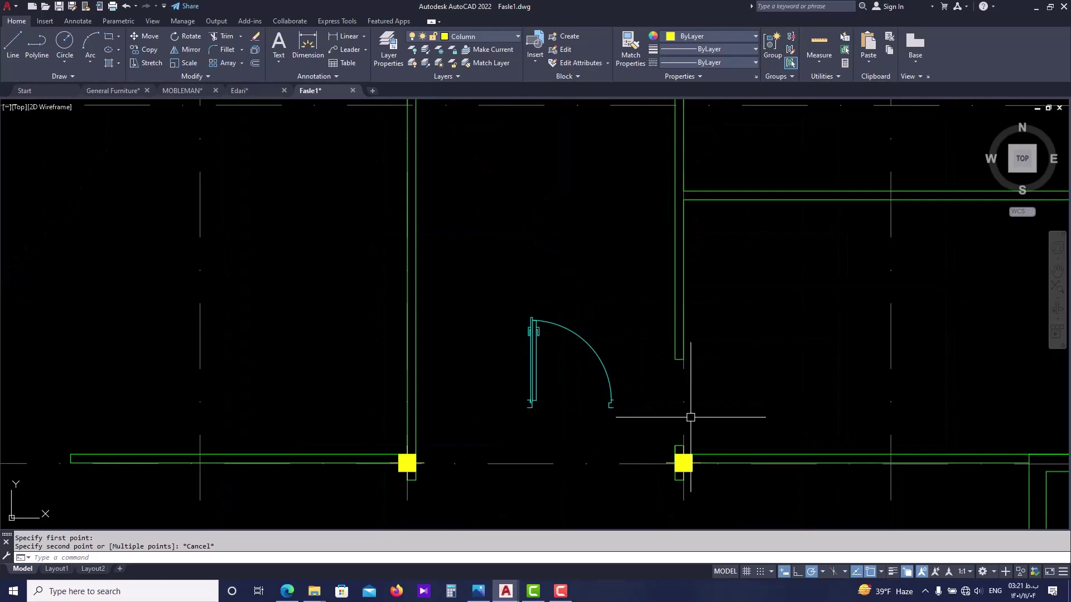
middle_drag(676, 407, 640, 390)
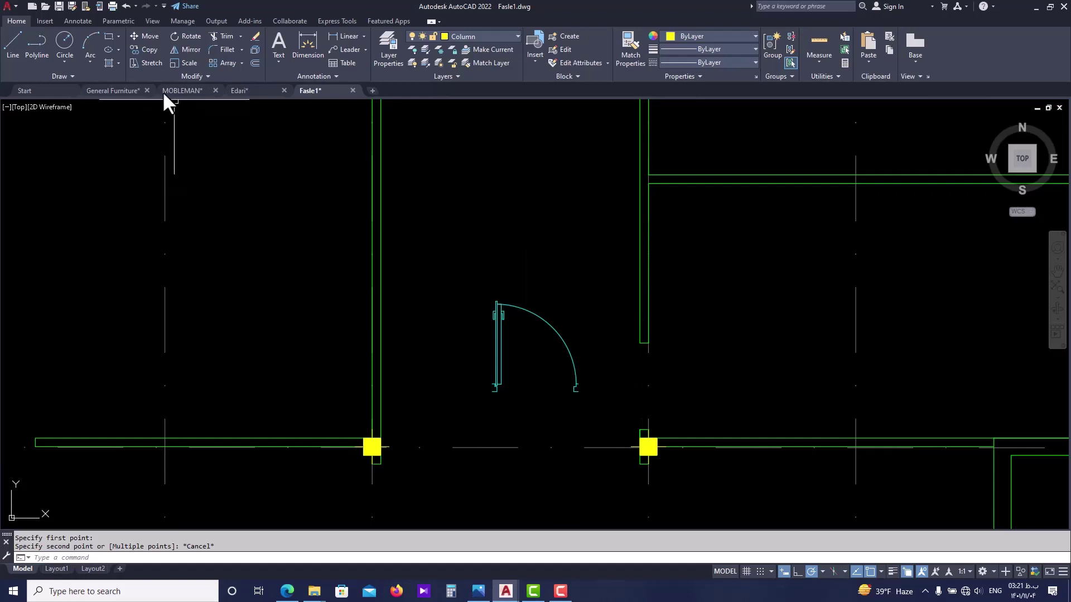
click(208, 75)
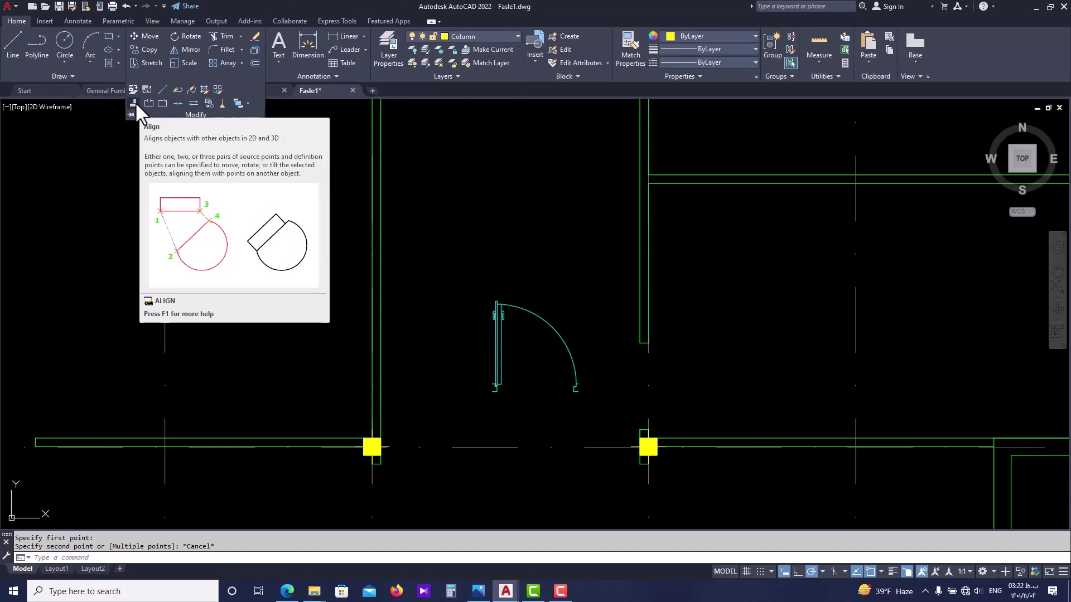
key(Escape)
key(Escape)
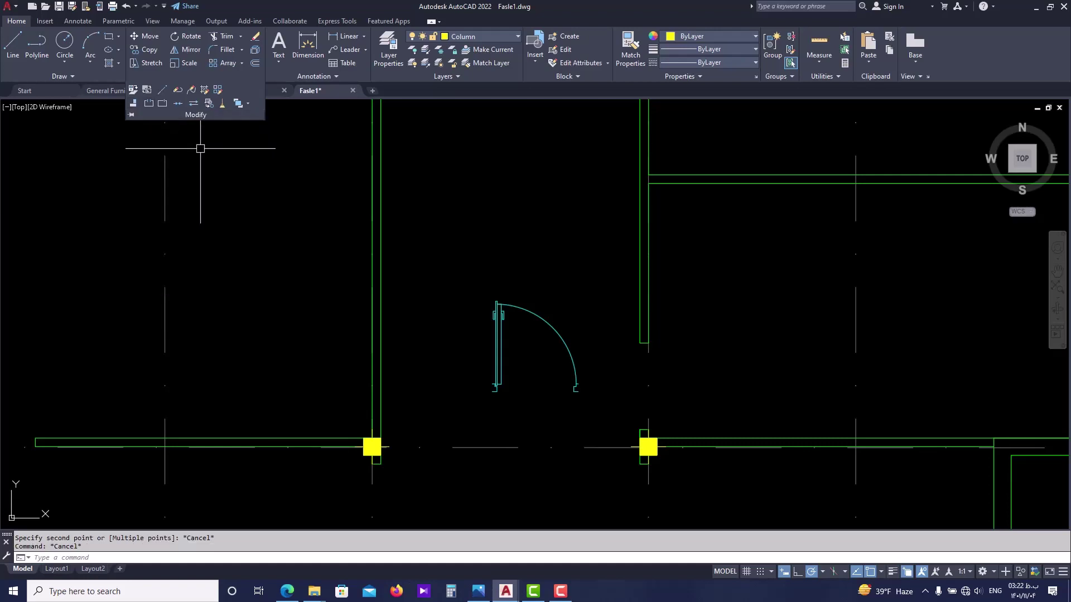
text(AL)
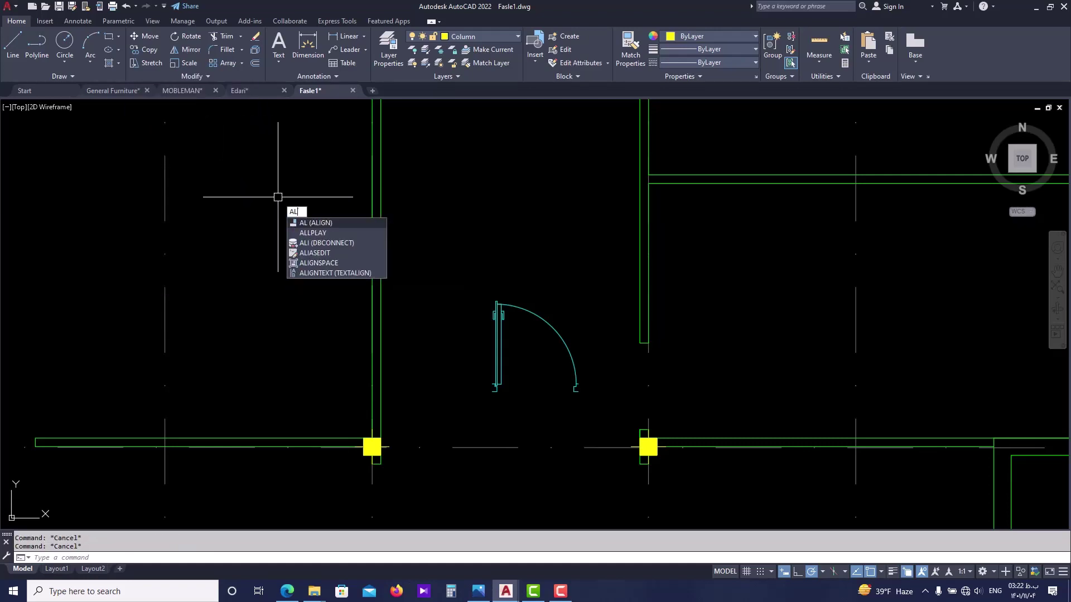
key(Escape)
- Draw a practice line in the empty area beside the loose door block, about 6.3 units long and rising at about 28°
scroll(277, 197, down, 6)
middle_drag(731, 193, 487, 289)
mouse_move(592, 242)
middle_down()
mouse_move(533, 268)
mouse_move(529, 297)
mouse_move(472, 312)
middle_up()
scroll(559, 277, up, 2)
text(l)
key(Return)
click(444, 365)
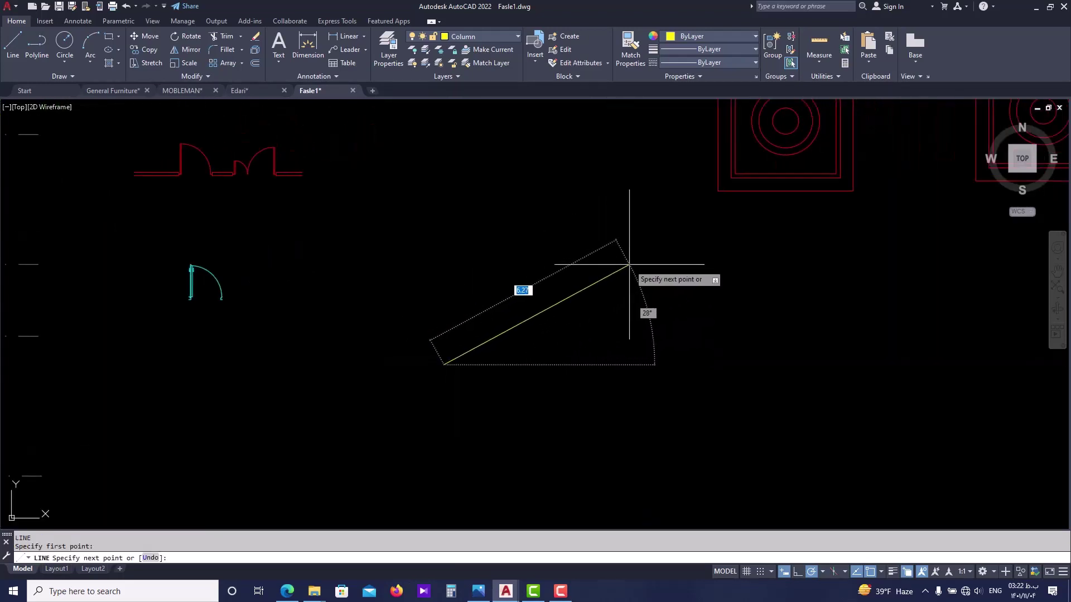
click(629, 265)
key(Escape)
- Draw a small, nearly square rectangle to the lower right of the slanted practice line
middle_drag(722, 353, 584, 339)
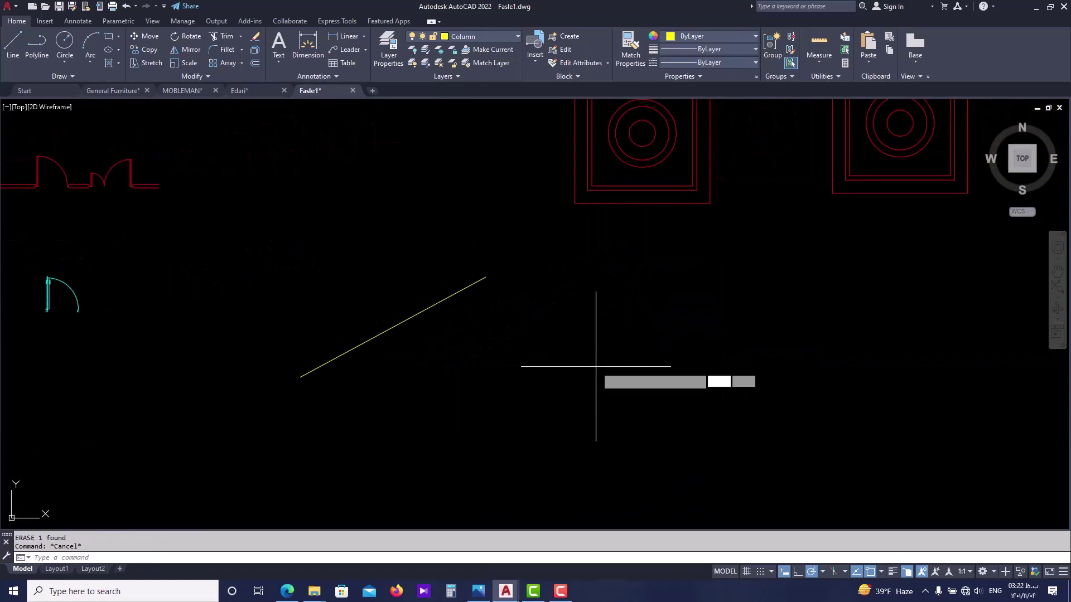
key(Return)
click(601, 354)
middle_drag(688, 445, 652, 443)
click(652, 443)
key(Escape)
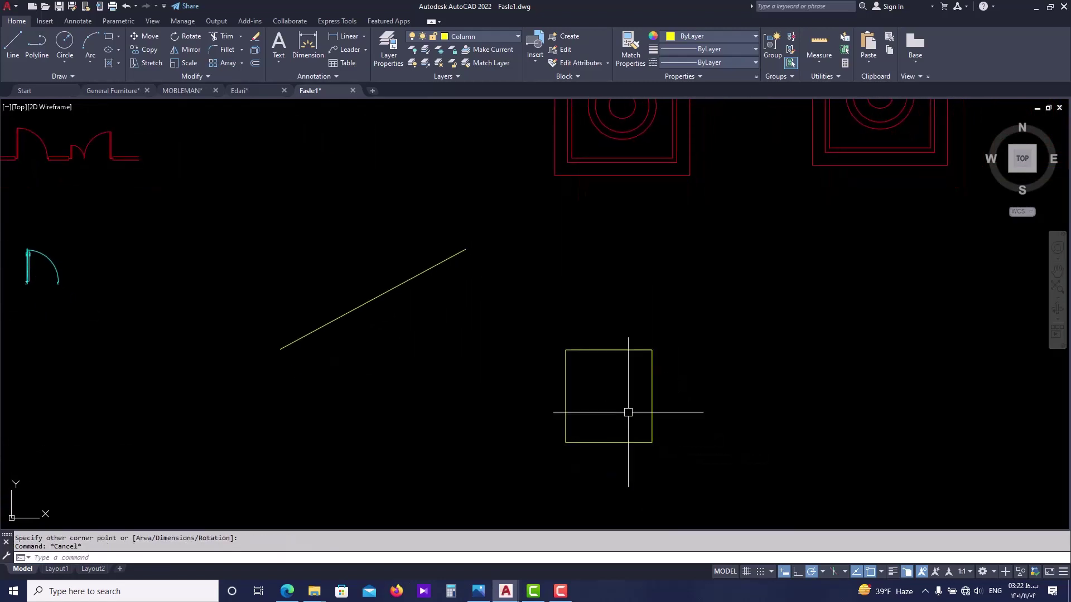
- Try aligning the rectangle's left edge with the slanted line, matching its upper-left corner to the line's upper end, without scaling
scroll(619, 401, down, 2)
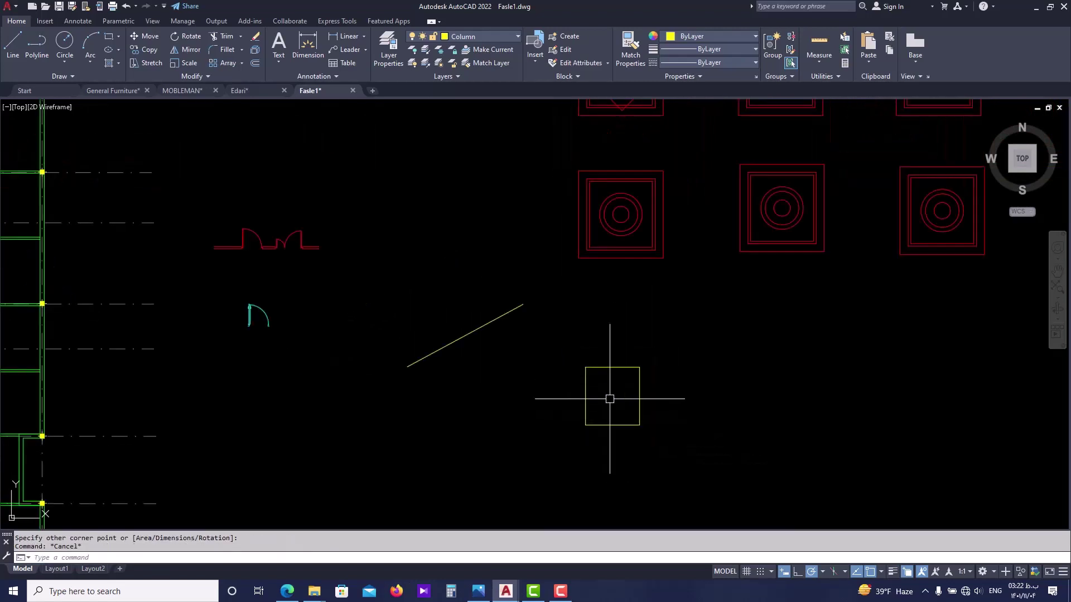
scroll(611, 397, up, 2)
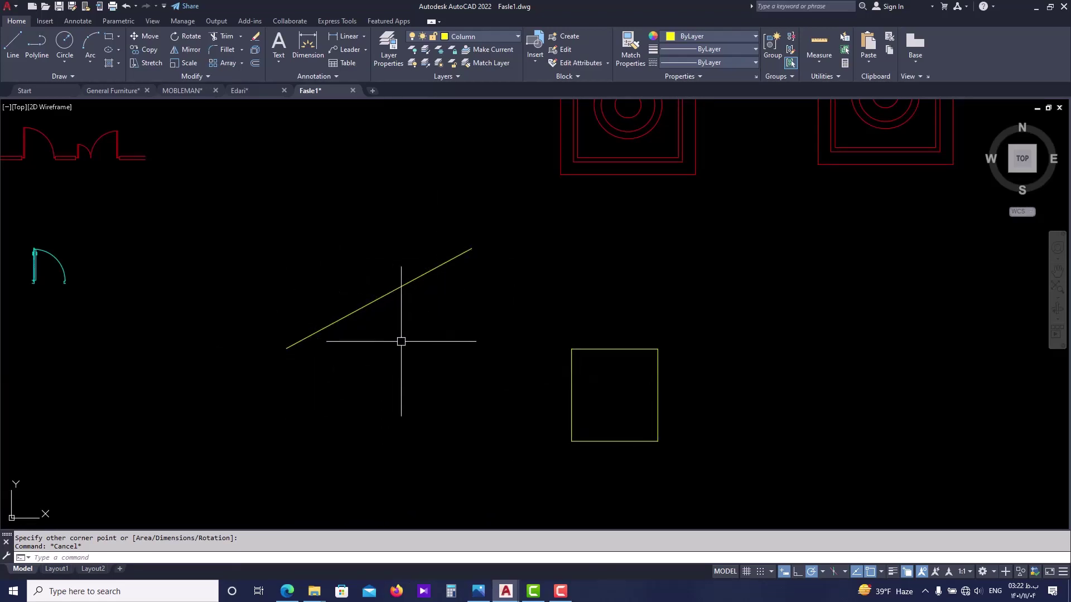
middle_drag(424, 336, 422, 319)
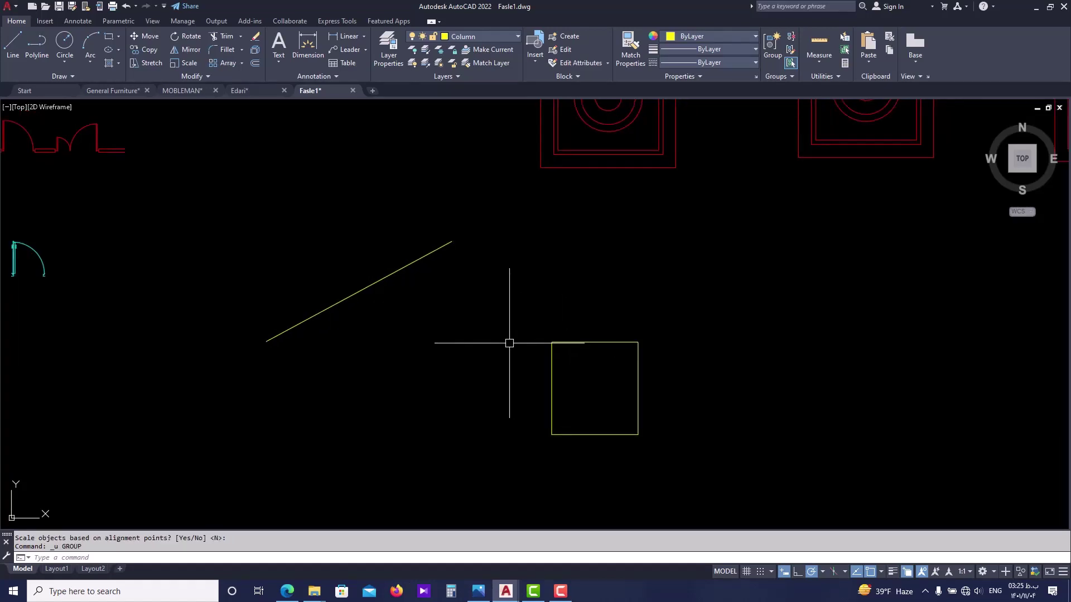
text(AL)
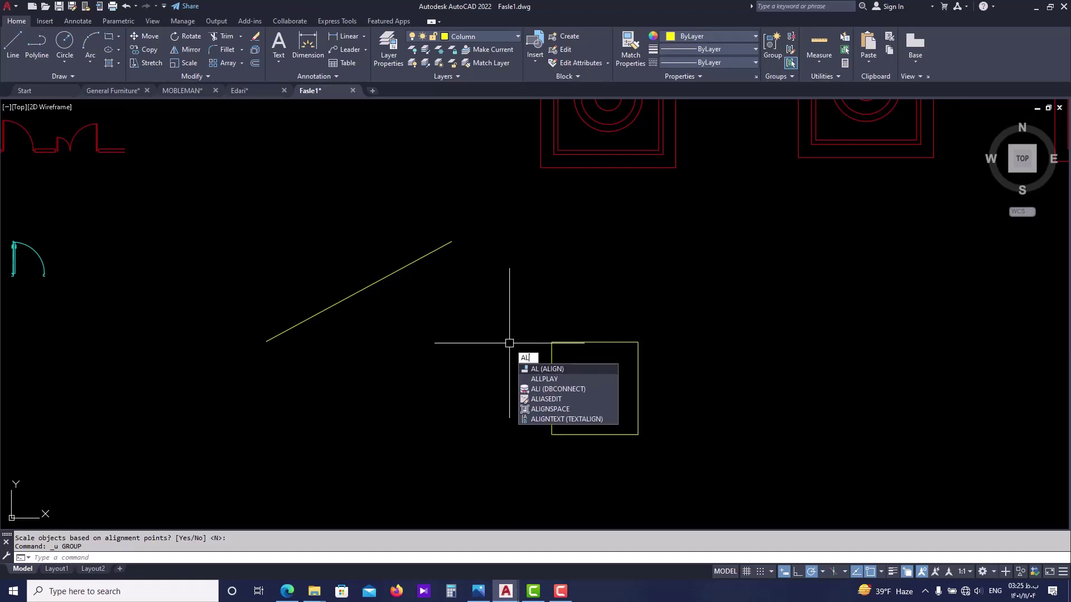
key(Return)
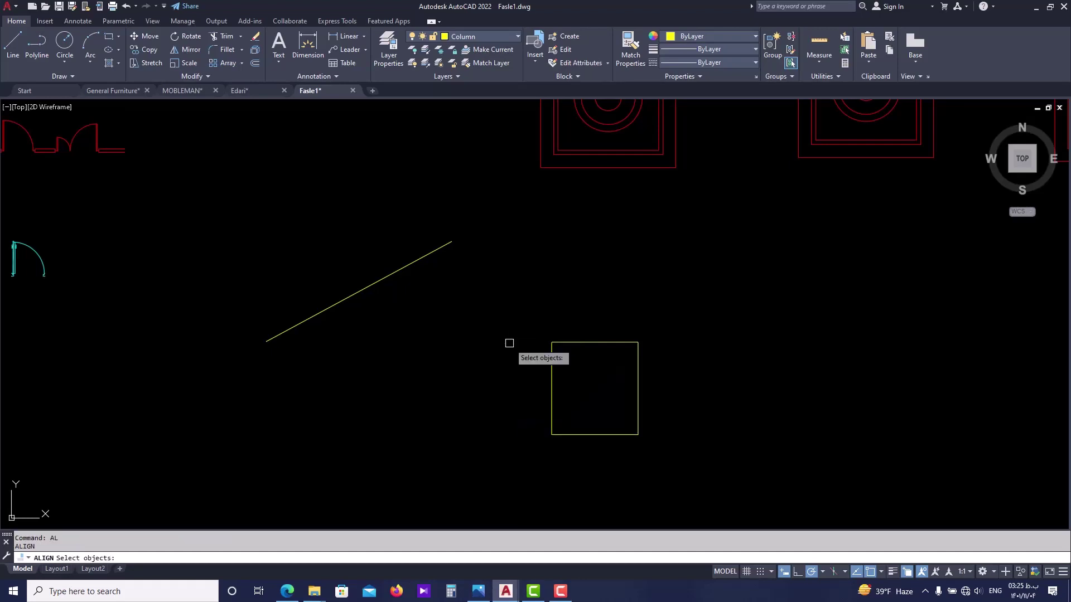
click(568, 341)
key(Return)
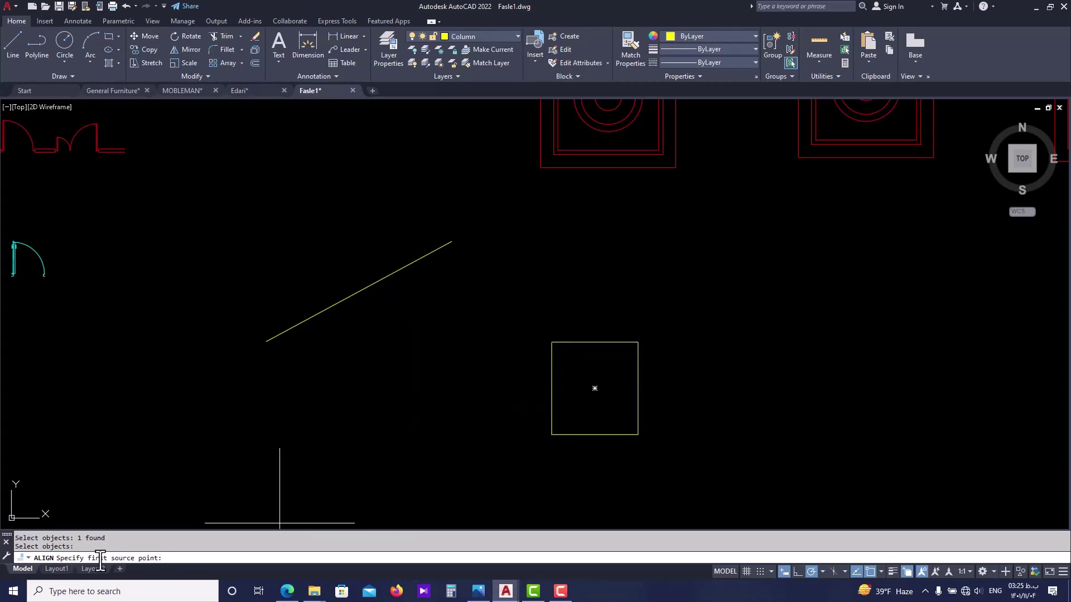
click(551, 342)
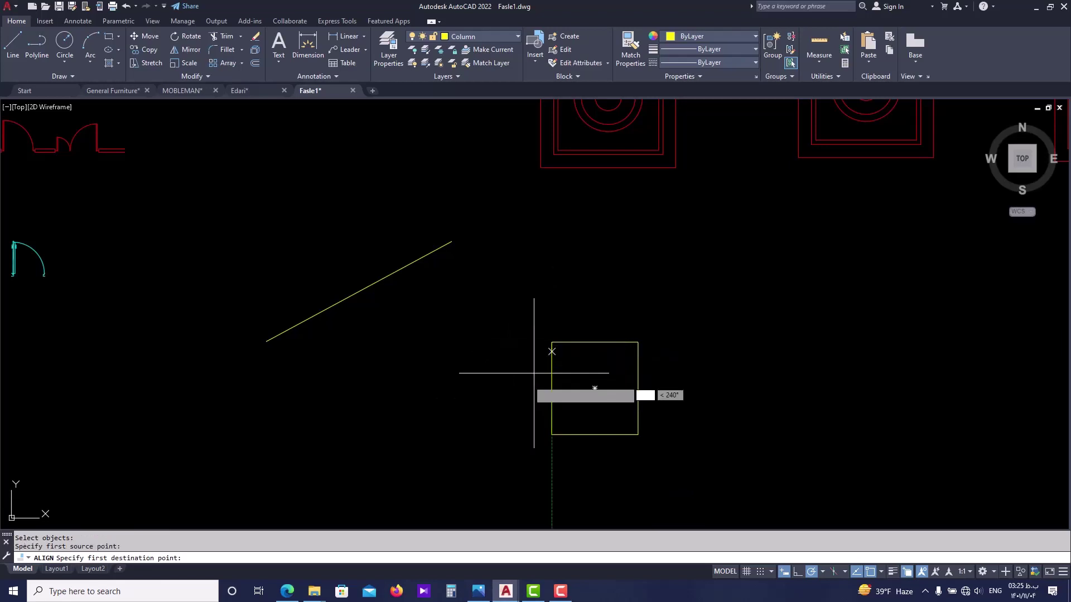
click(452, 242)
click(552, 435)
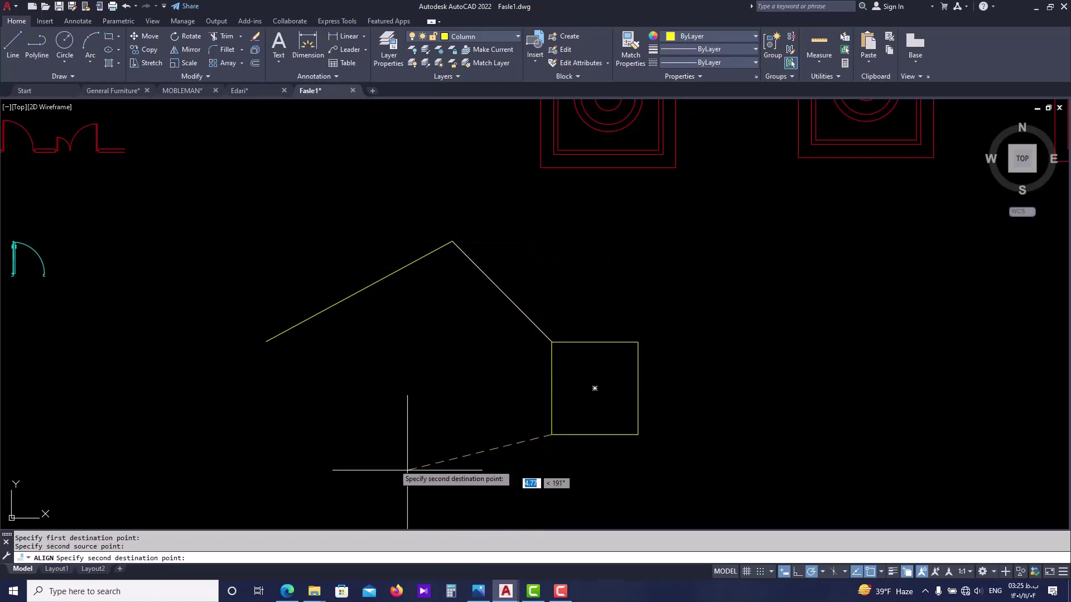
click(267, 341)
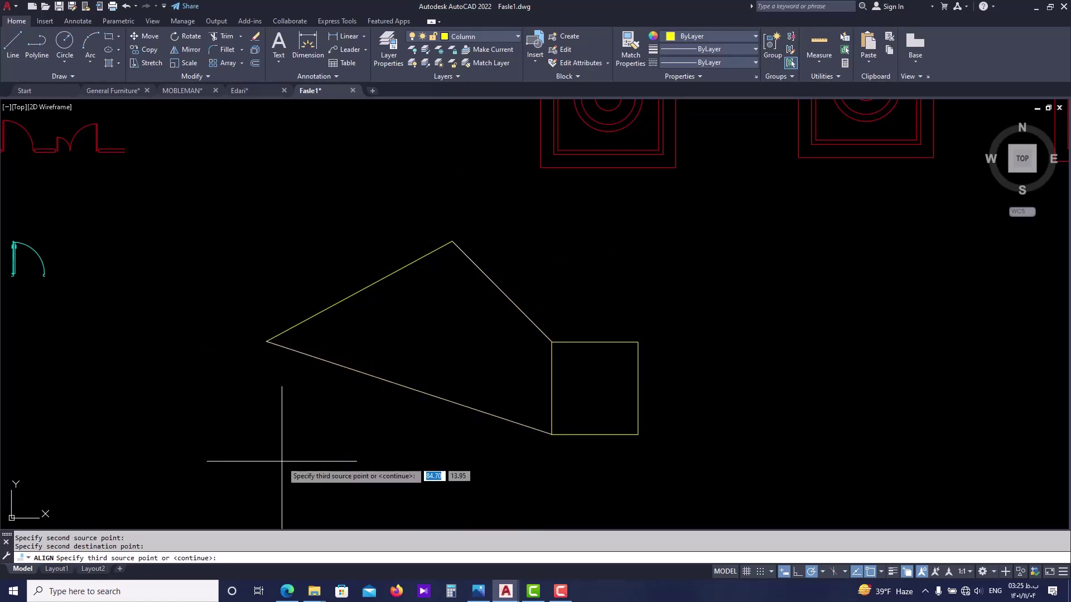
key(Return)
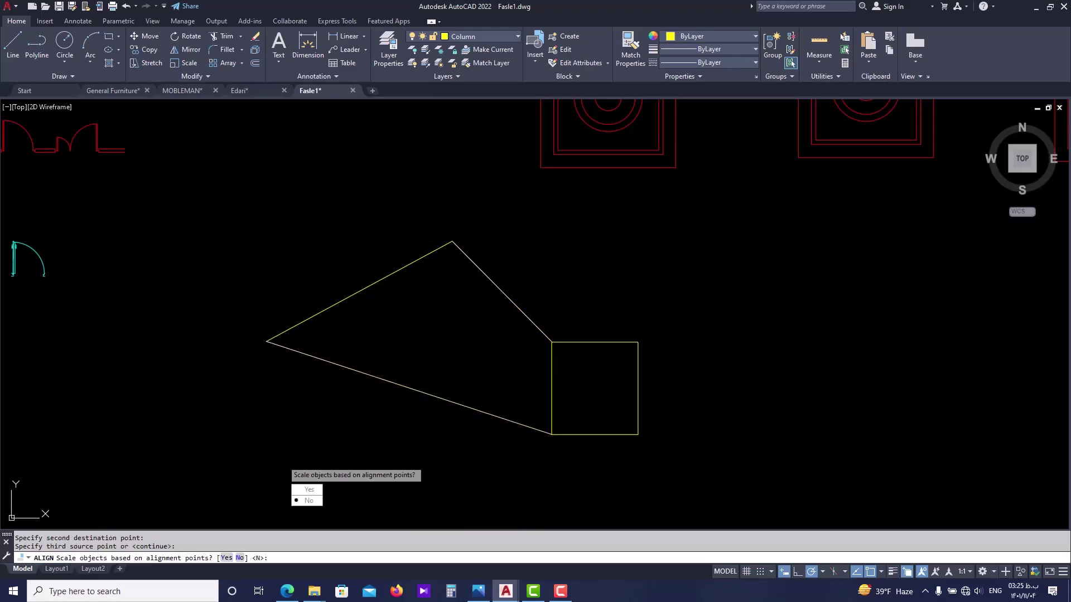
click(310, 500)
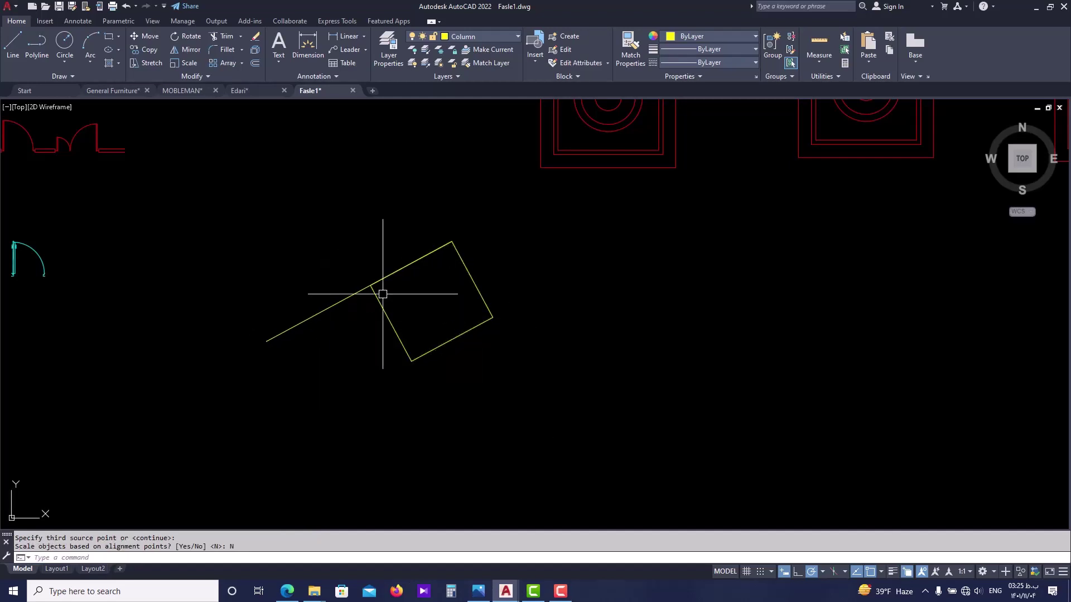
key(ctrl+z)
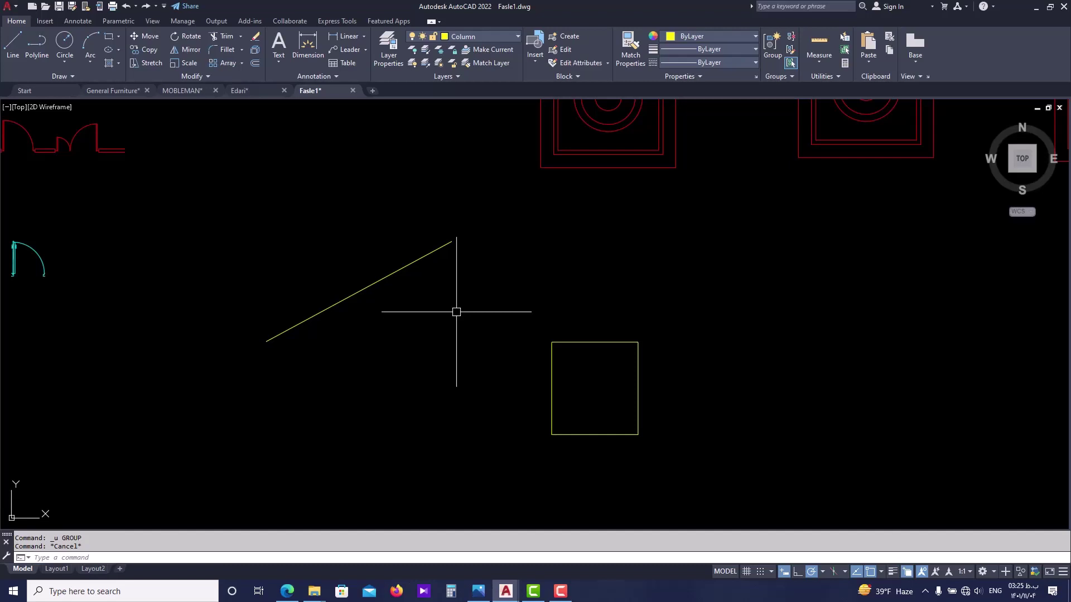
- Try aligning the rectangle's left edge with the slanted line, matching its lower-left corner to the line's lower end, without scaling
text(l)
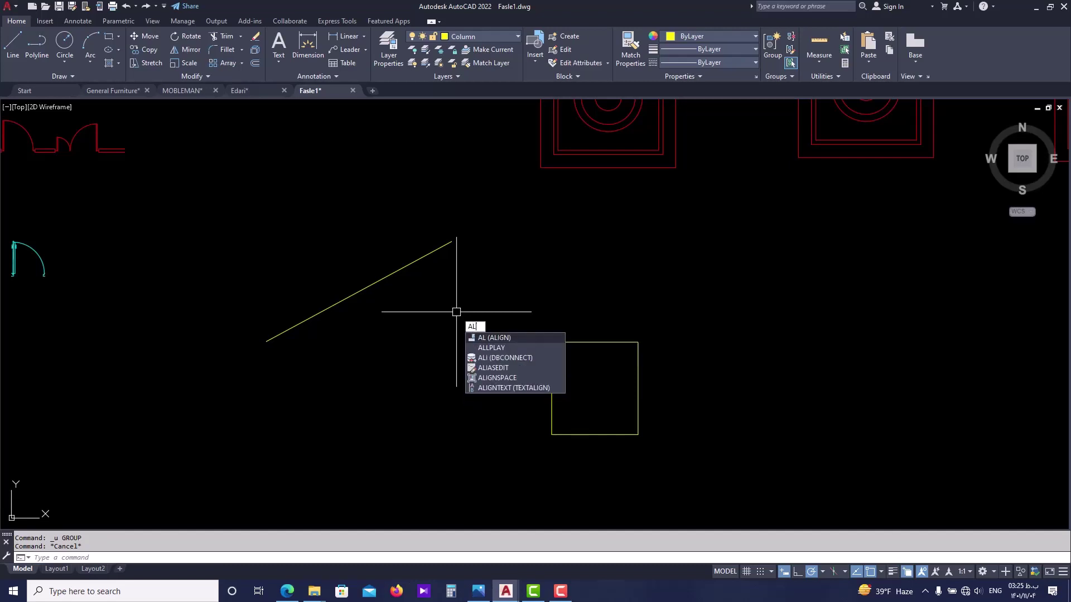
key(Return)
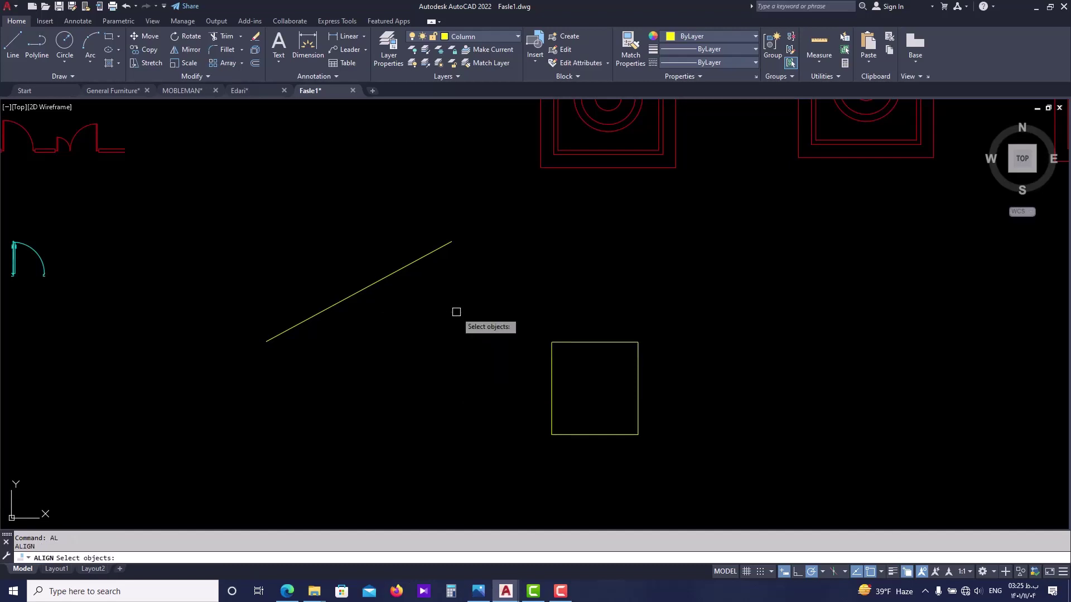
click(551, 357)
key(Return)
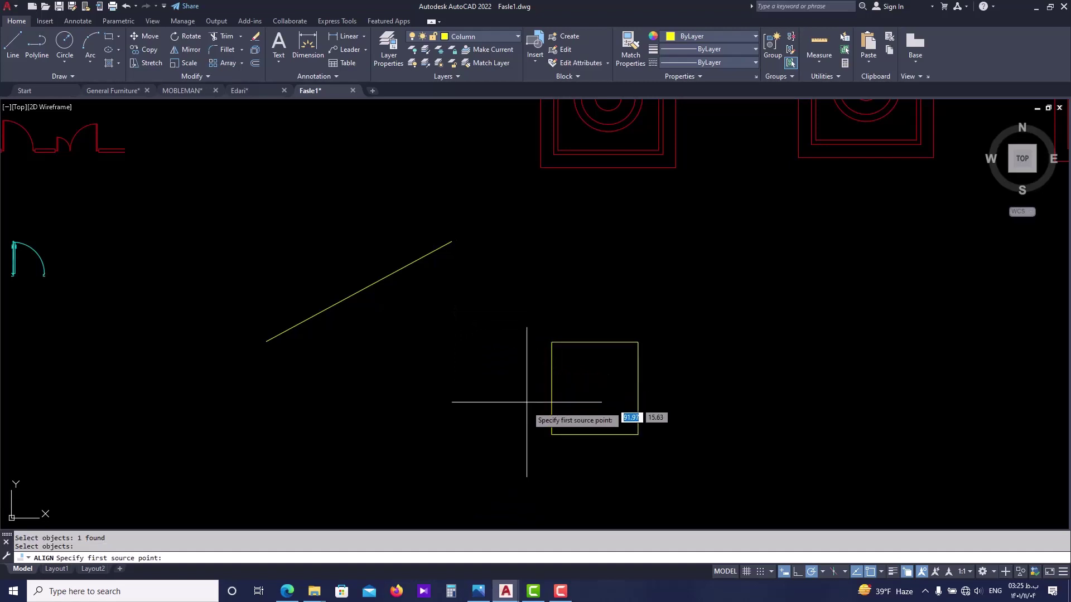
click(551, 434)
click(267, 341)
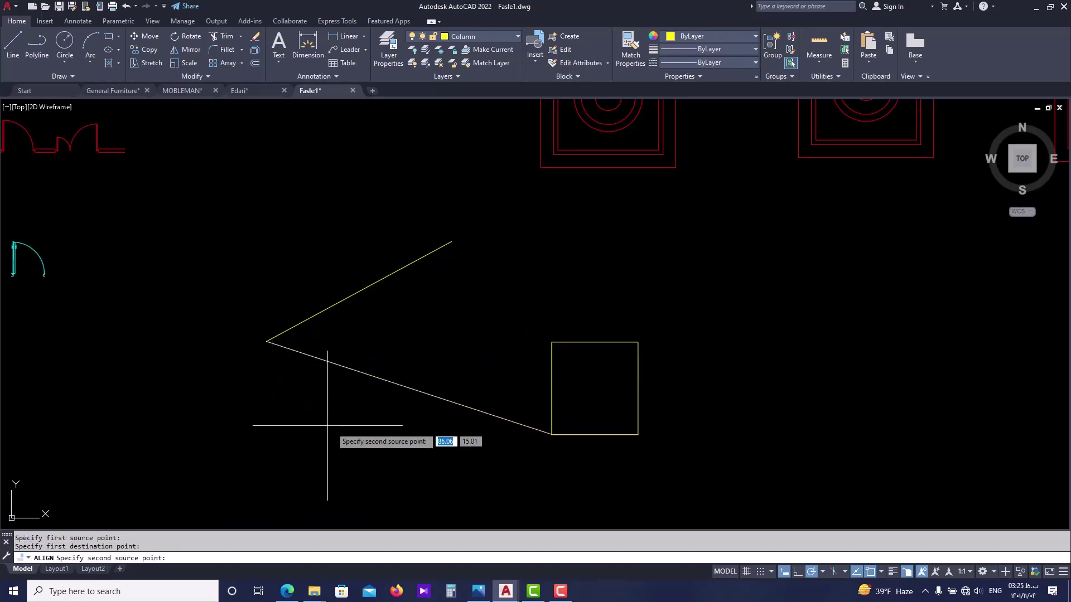
click(551, 341)
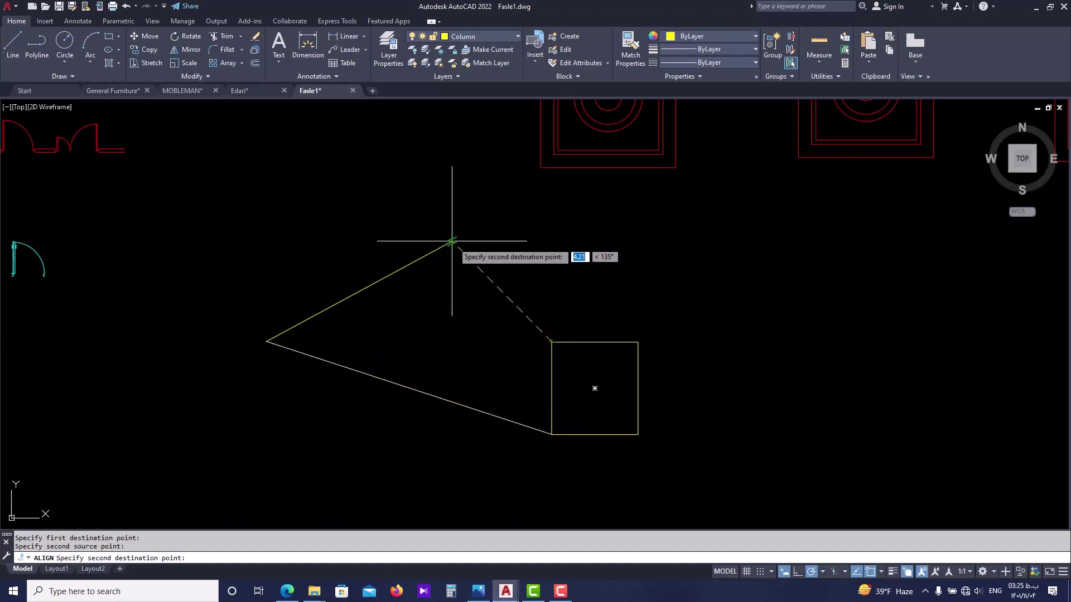
click(452, 241)
key(Return)
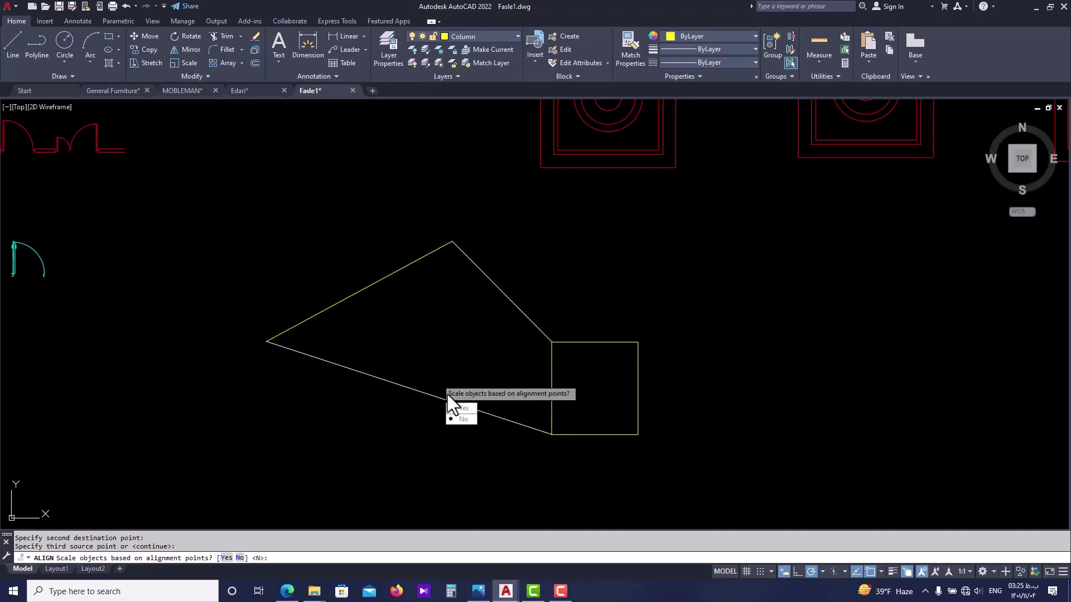
click(463, 419)
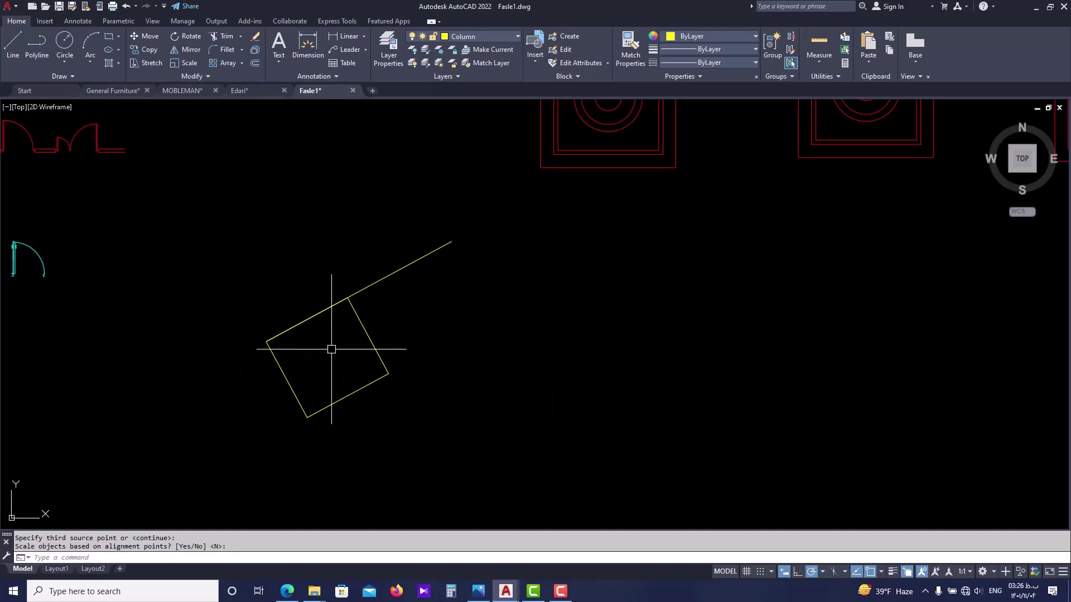
key(ctrl+z)
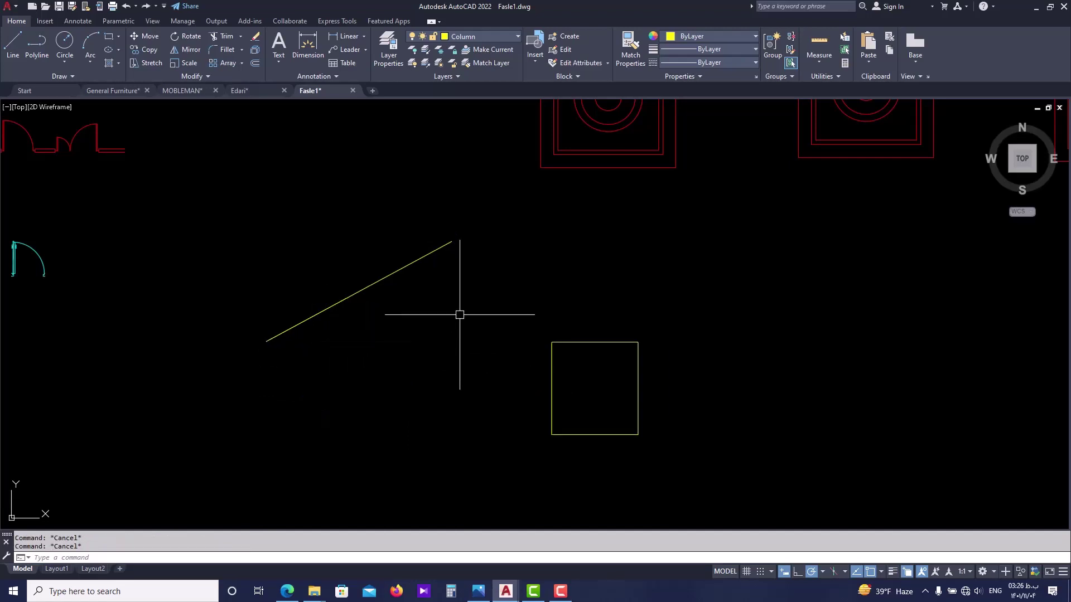
- Try aligning the rectangle's left edge with the whole slanted line, lower-left corner to lower end and upper-left to upper end, with scaling
text(l)
key(Return)
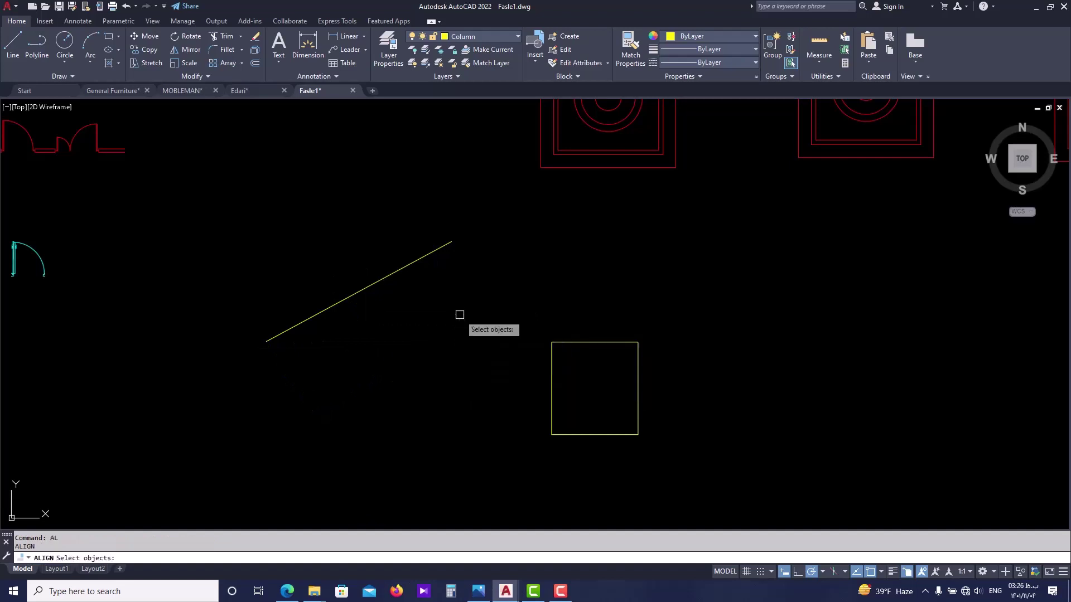
click(567, 340)
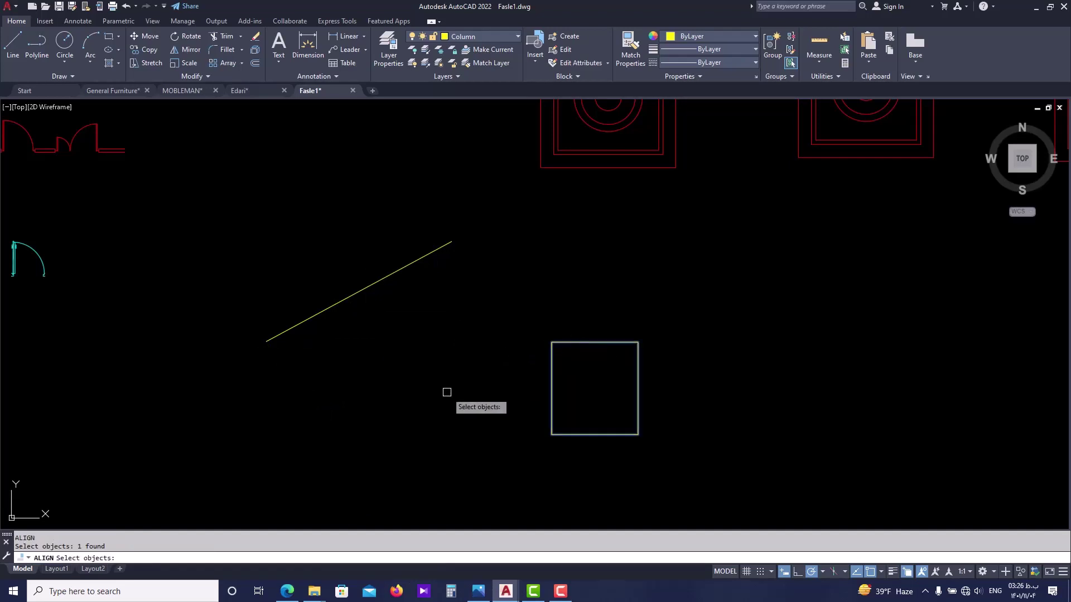
key(Return)
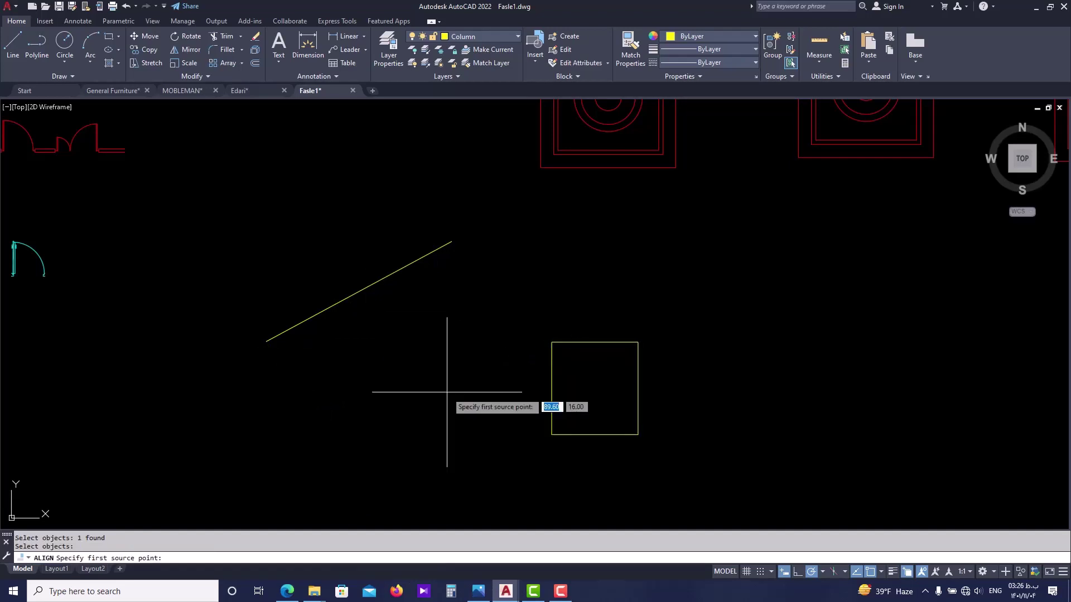
click(556, 438)
click(267, 341)
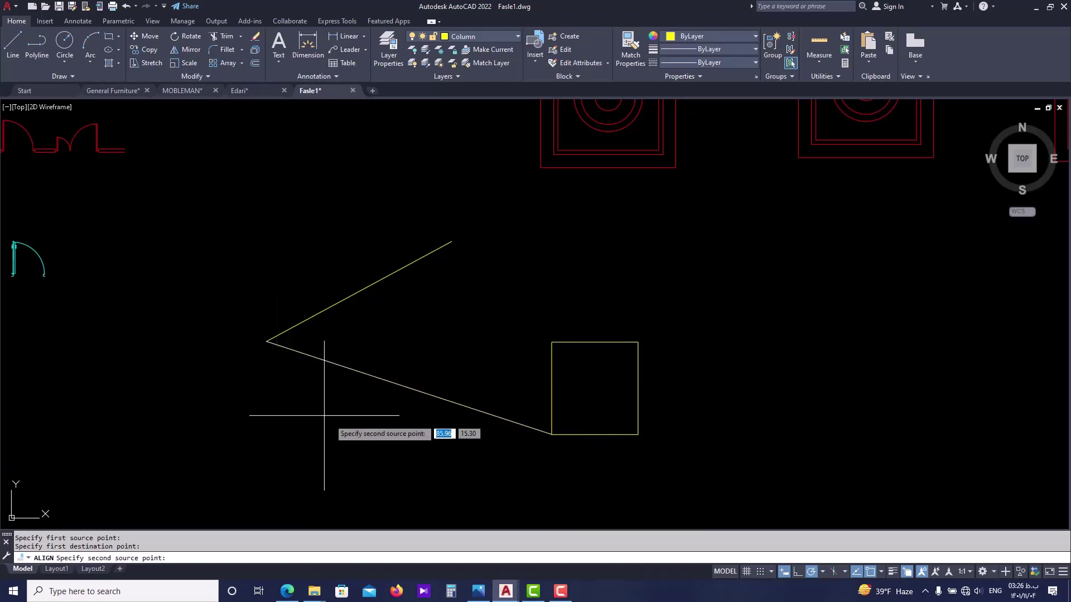
click(552, 342)
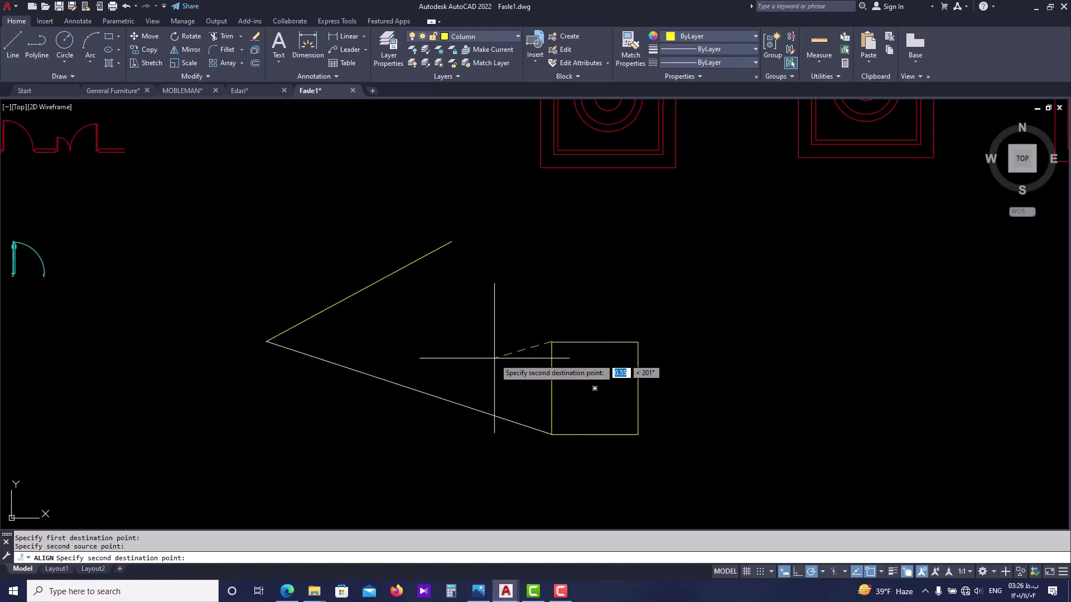
click(452, 241)
key(Return)
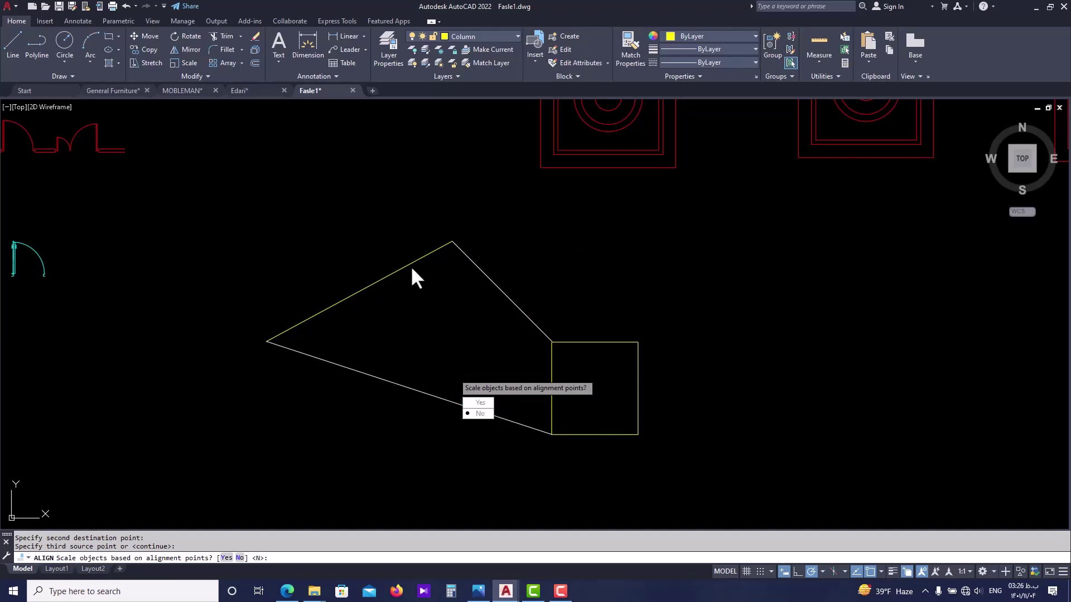
click(478, 402)
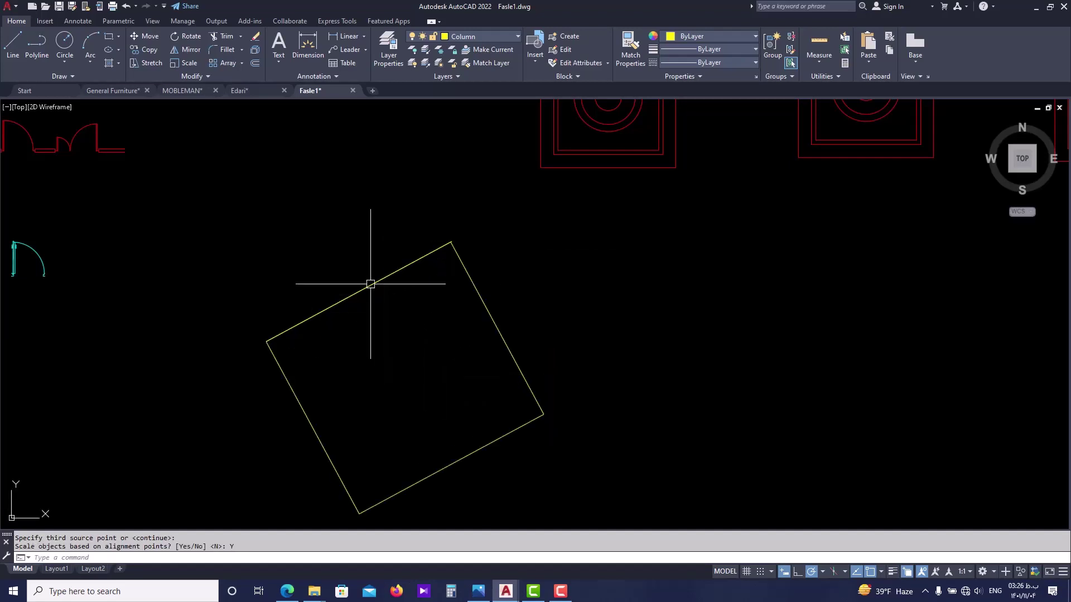
- Undo the scaled alignment of the rectangle to the full line
scroll(373, 288, down, 2)
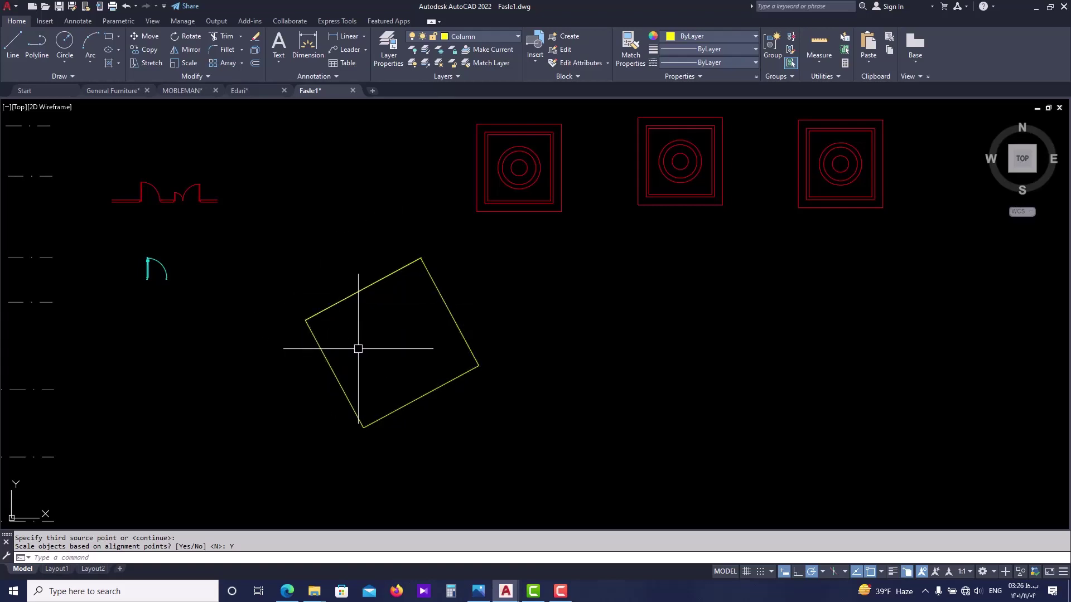
key(ctrl+z)
key(ctrl+z)
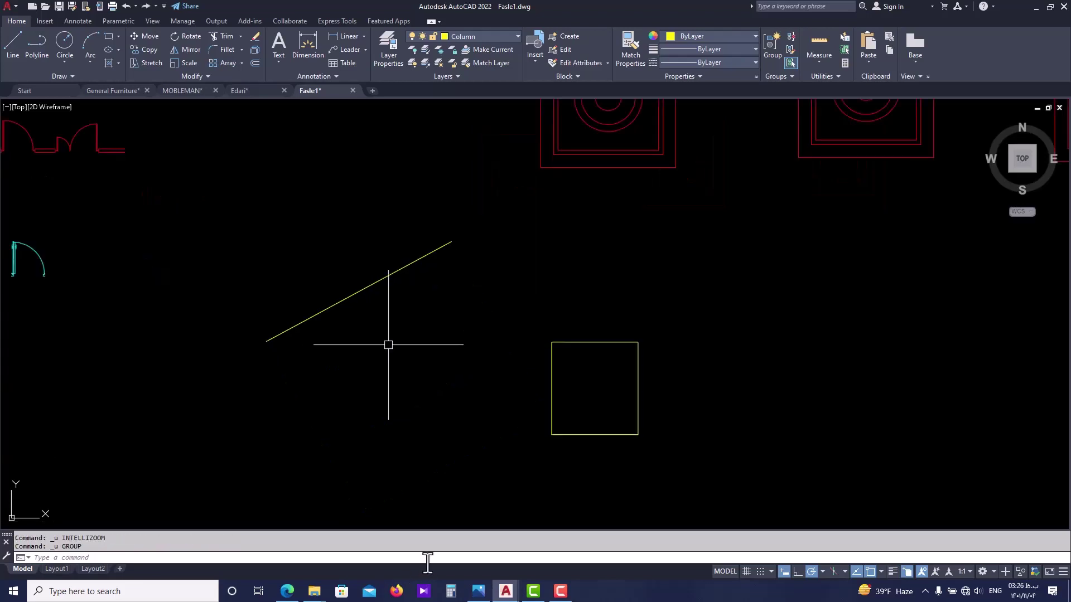
key(Escape)
- Try aligning the rectangle's lower-left corner to the line's lower end and its upper-left corner to the line's midpoint, with scaling
middle_drag(515, 392, 503, 390)
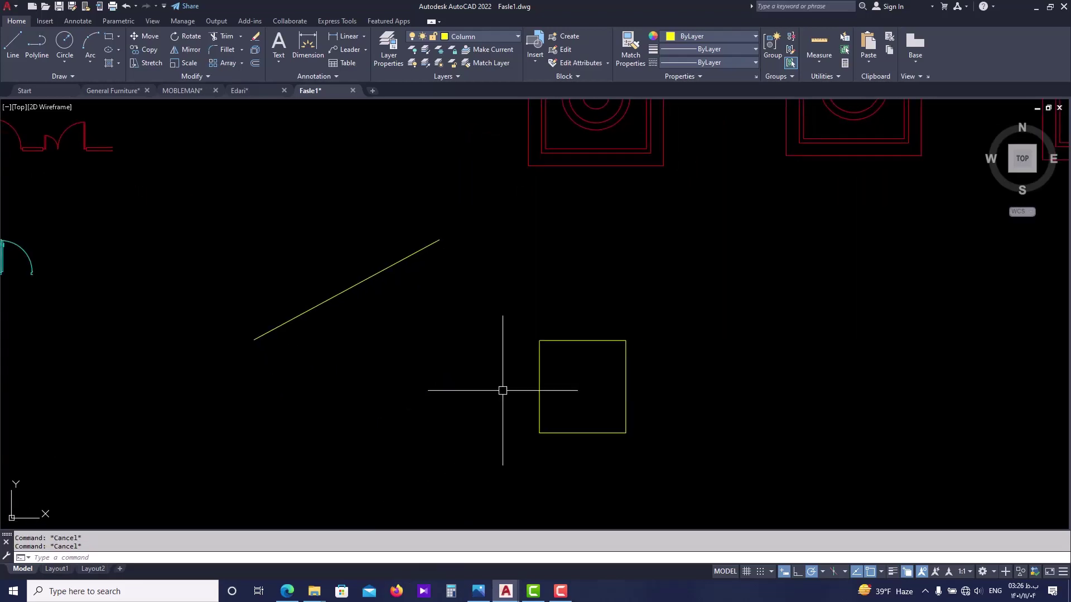
text(align)
key(Return)
click(539, 385)
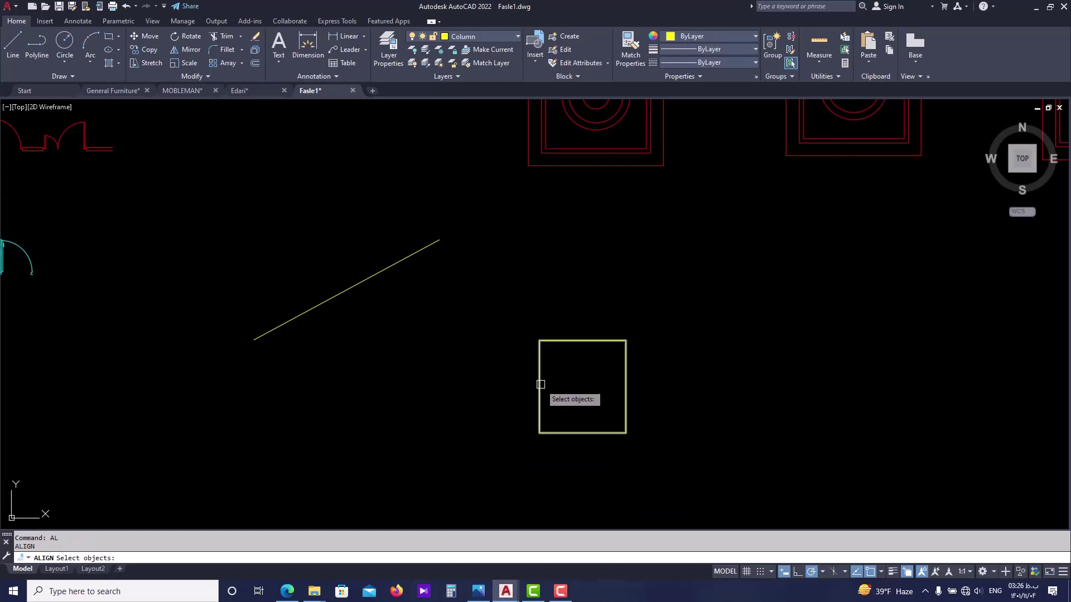
key(Return)
click(539, 432)
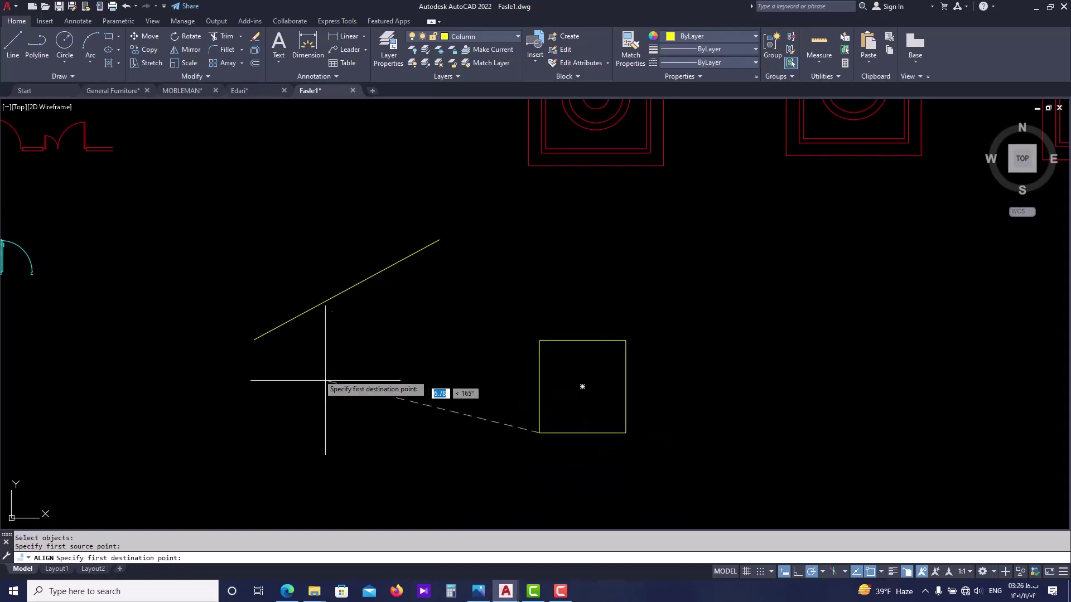
click(253, 339)
click(539, 341)
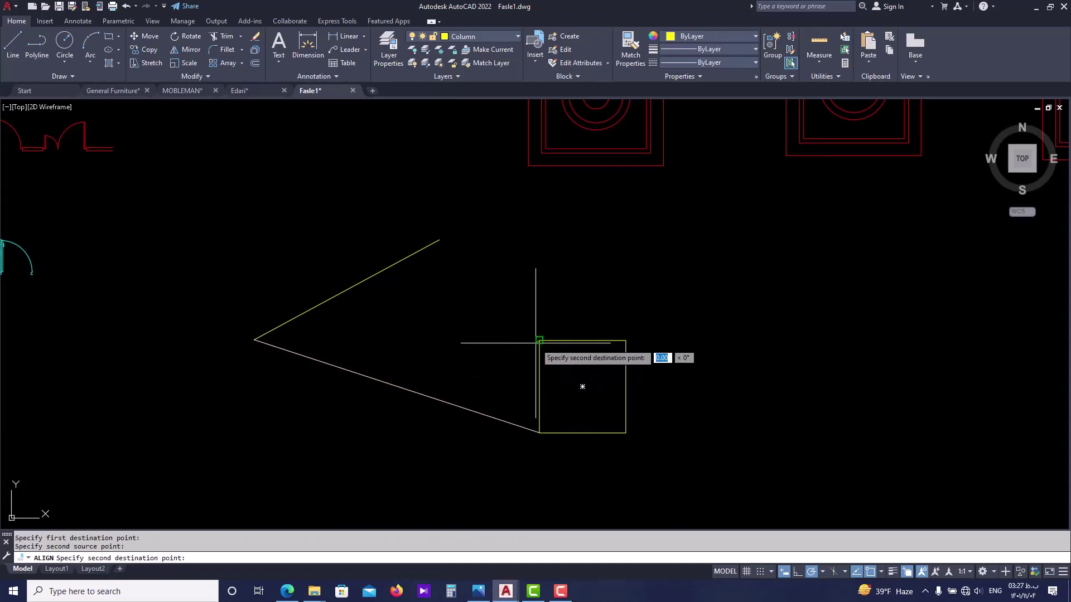
click(347, 290)
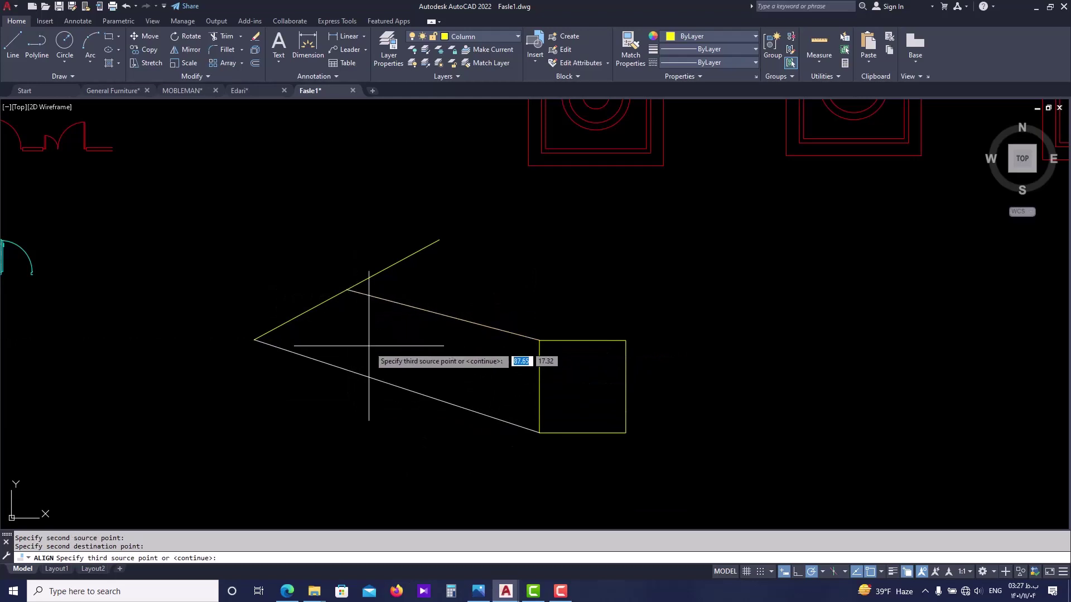
key(Return)
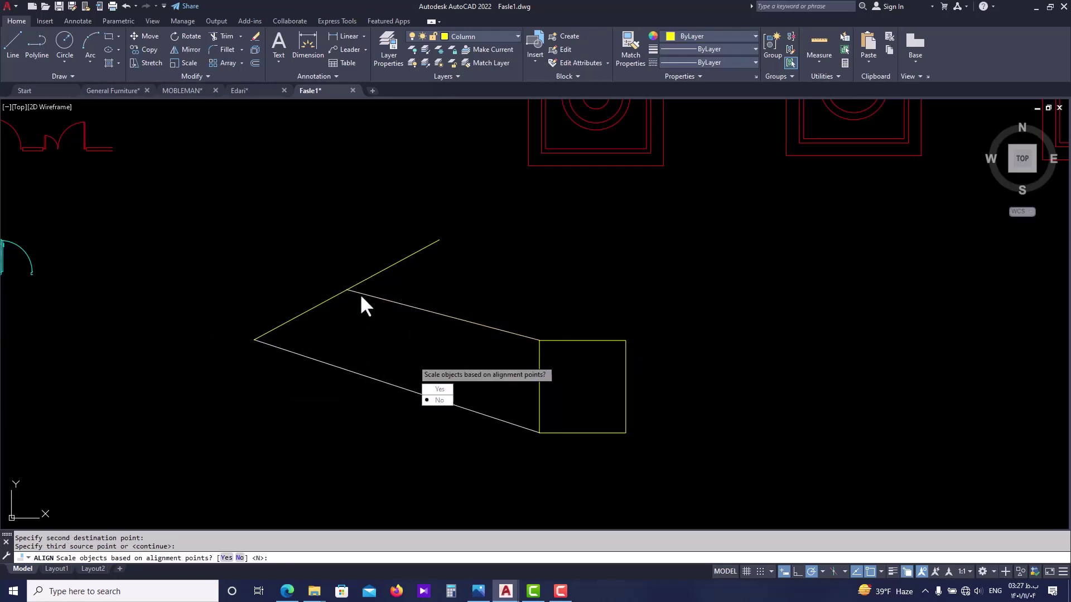
click(439, 389)
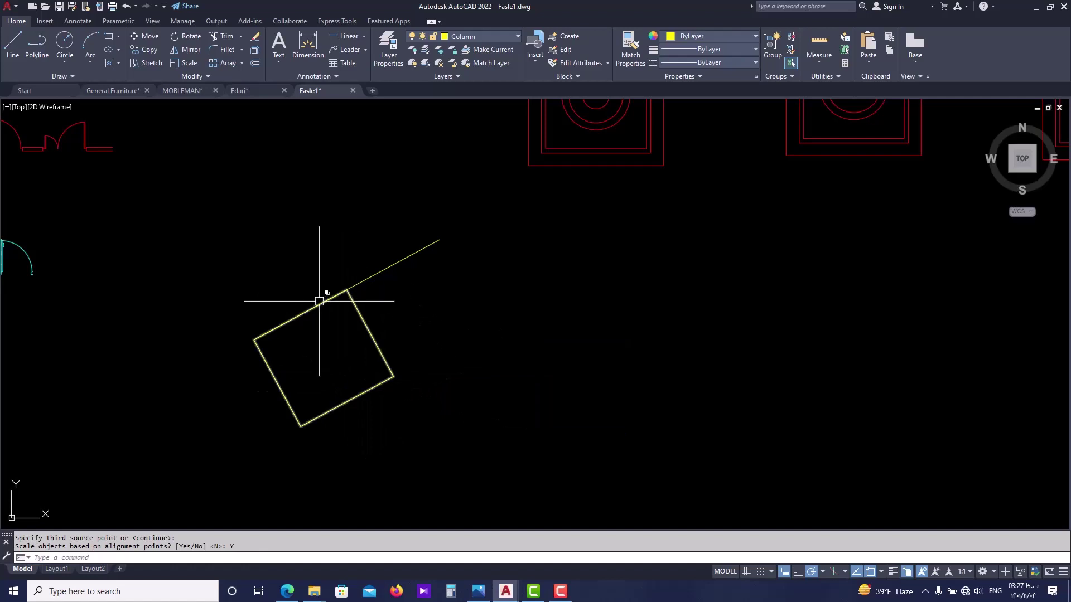
- Undo the scaled alignment of the rectangle to the line's midpoint
scroll(348, 353, down, 2)
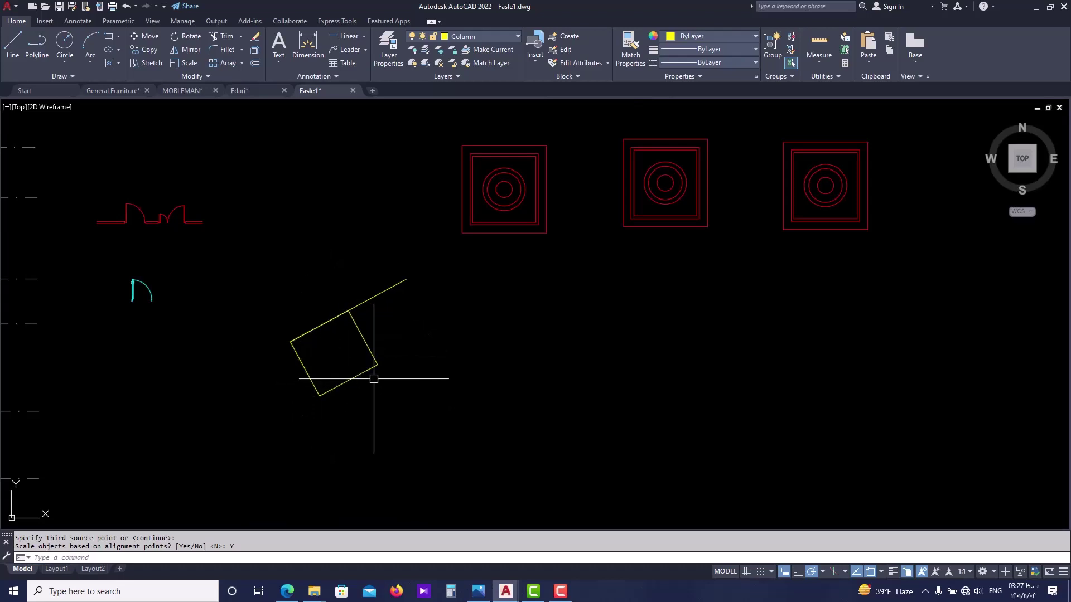
key(ctrl+z)
key(ctrl+z)
scroll(446, 347, down, 4)
key(Escape)
- Align the copied door's right and left outer jamb corners to the midpoints of the corridor opening's upper and lower wall ends, without scaling
middle_drag(312, 366, 521, 362)
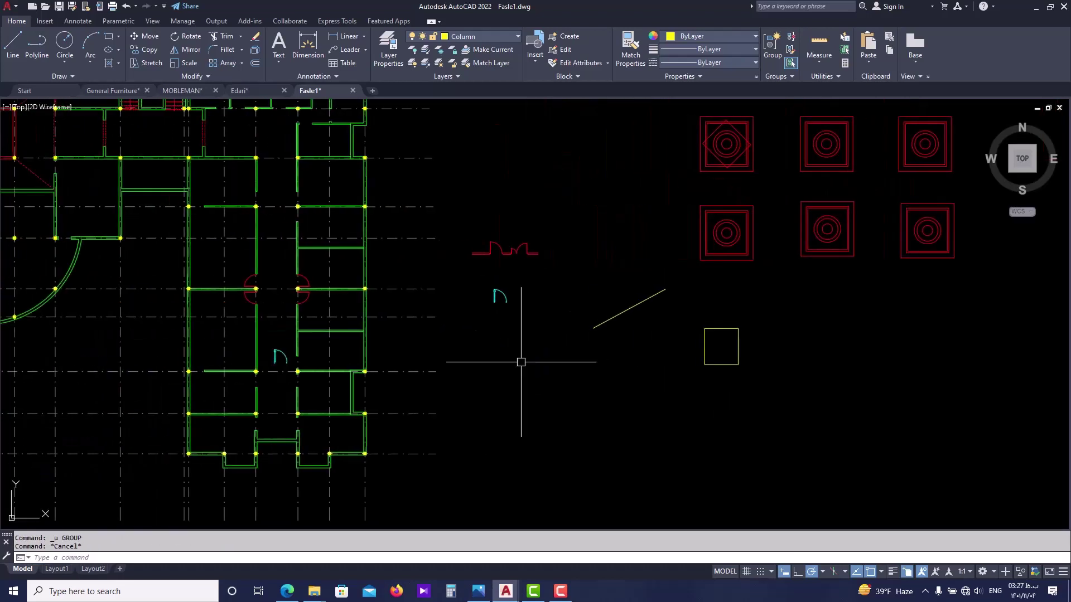
scroll(287, 361, up, 9)
middle_drag(300, 325, 299, 336)
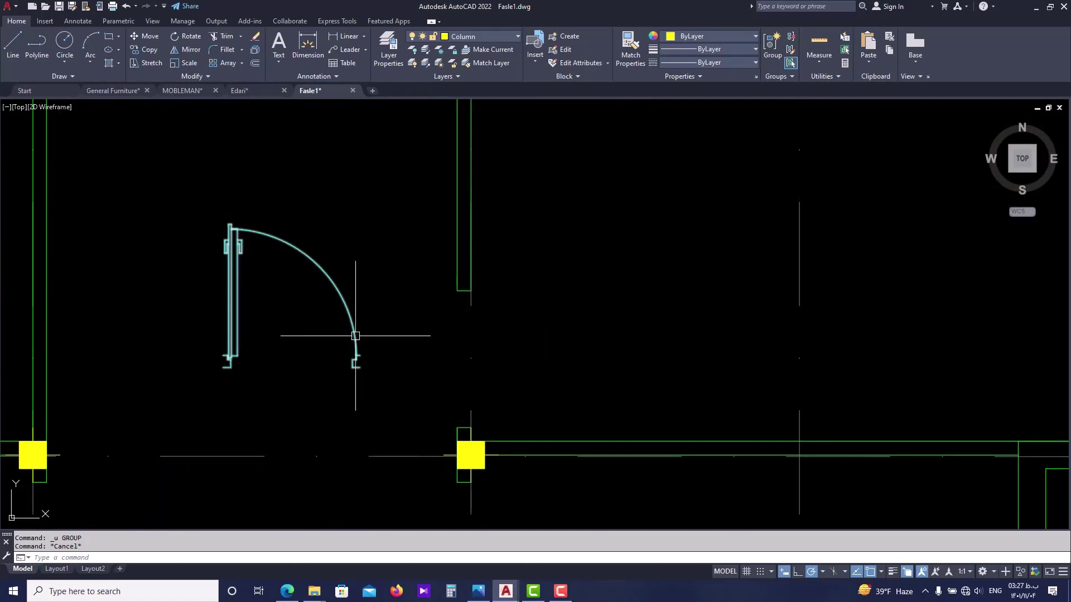
text(AL)
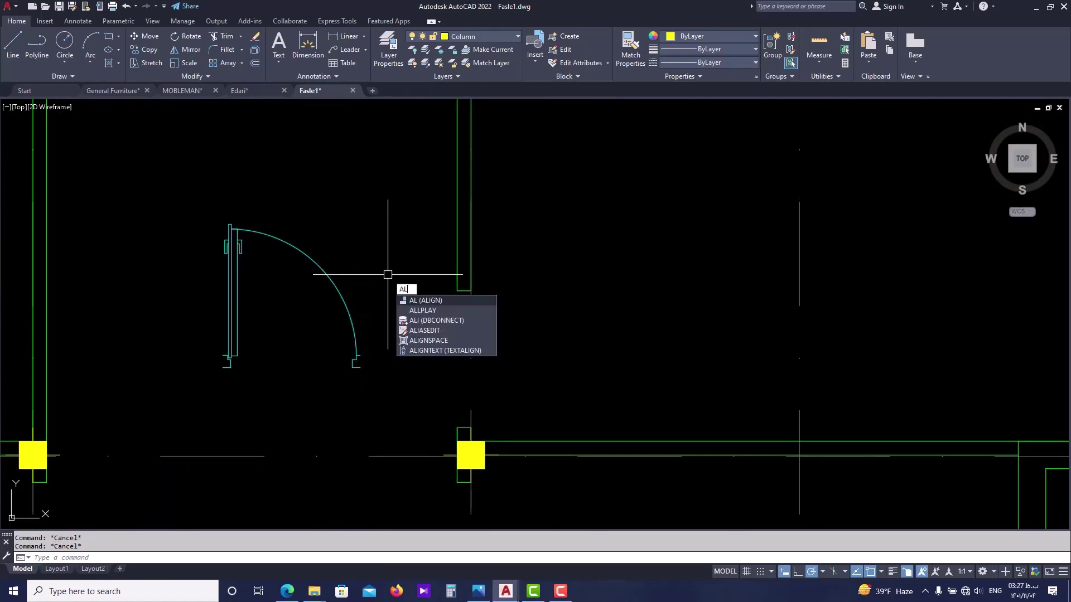
key(Return)
click(355, 344)
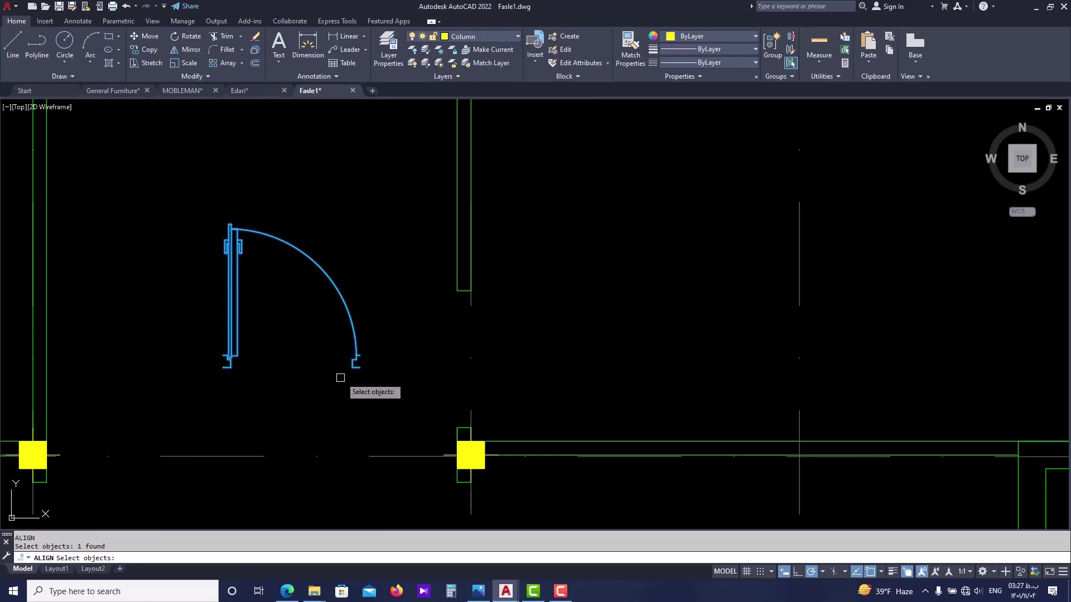
key(Return)
scroll(319, 381, up, 2)
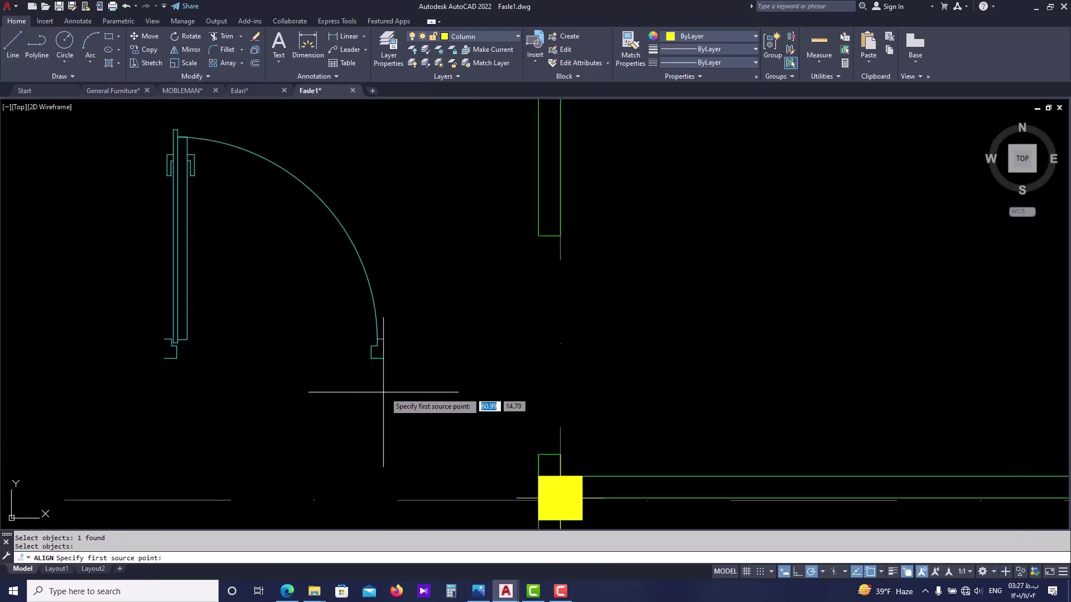
click(383, 358)
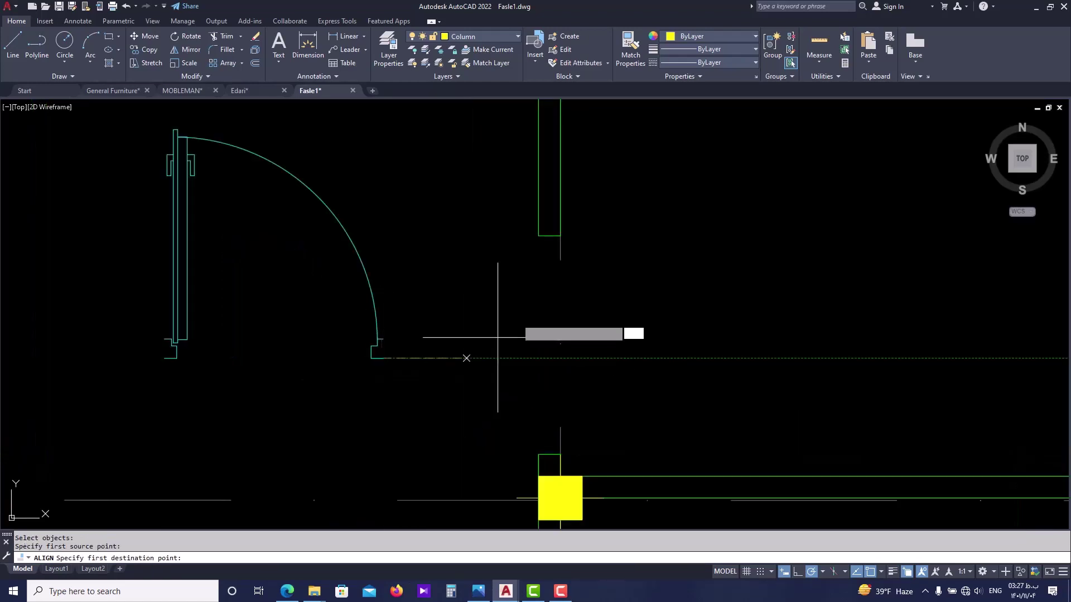
click(549, 235)
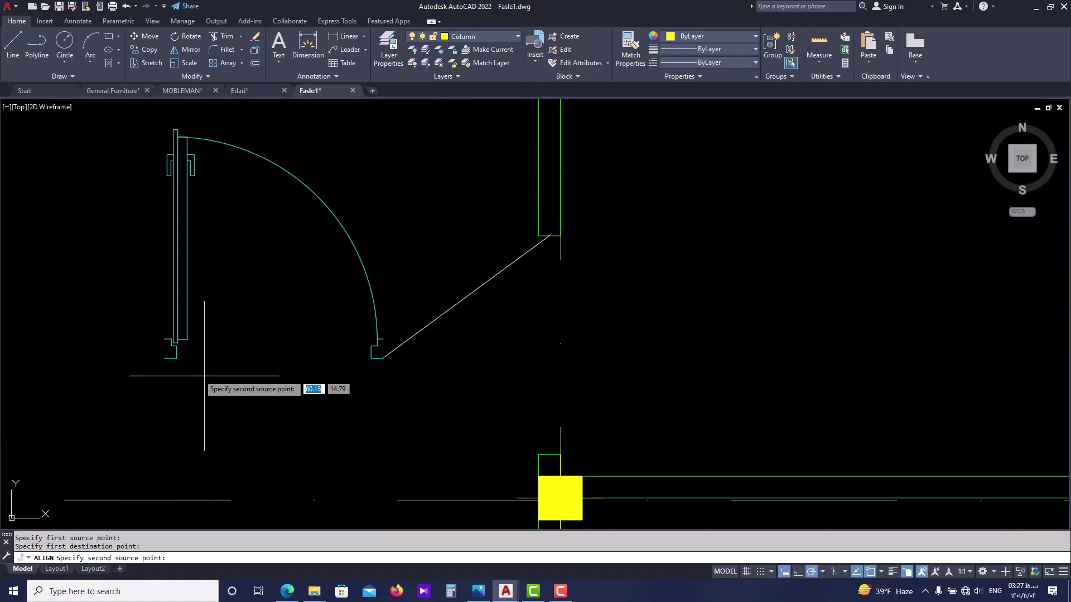
click(166, 359)
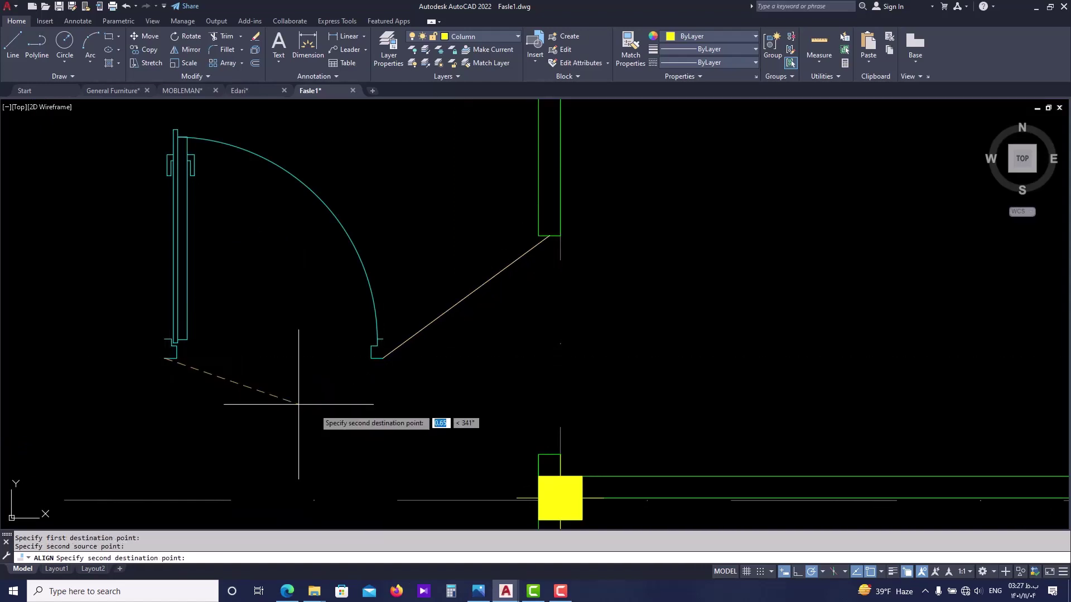
click(550, 455)
key(Return)
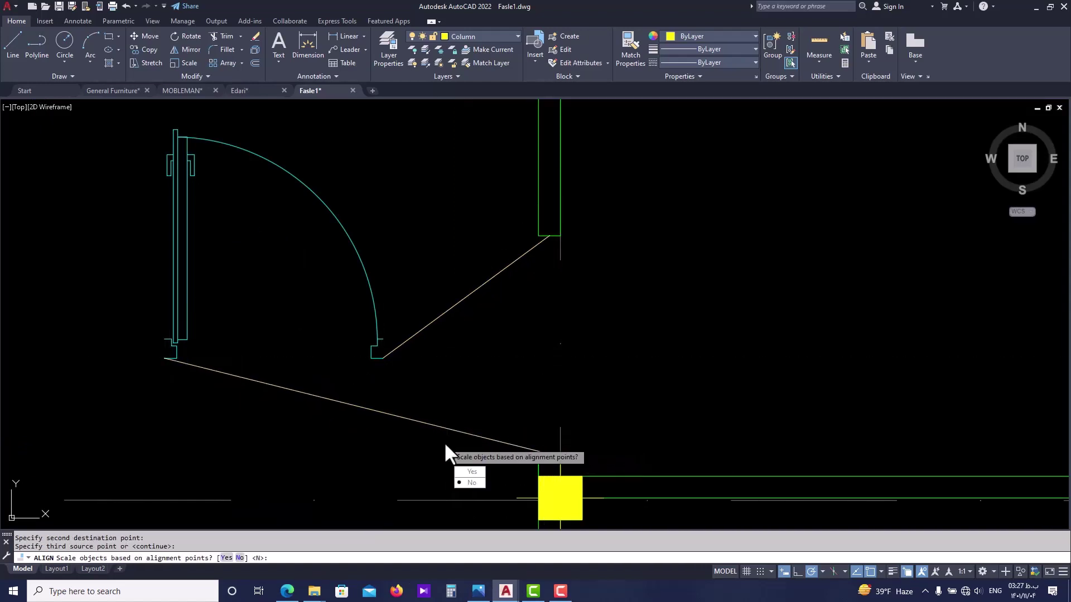
click(470, 482)
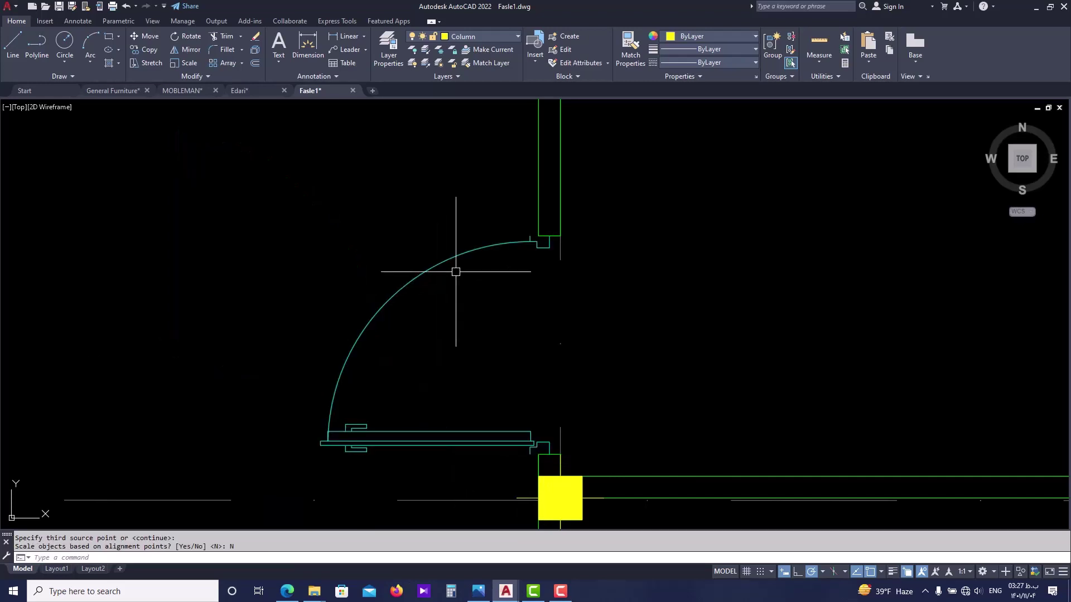
- Move the door block from its lower jamb's outer corner to the right corner of the wall end above the column
middle_drag(537, 375, 493, 324)
scroll(490, 405, up, 6)
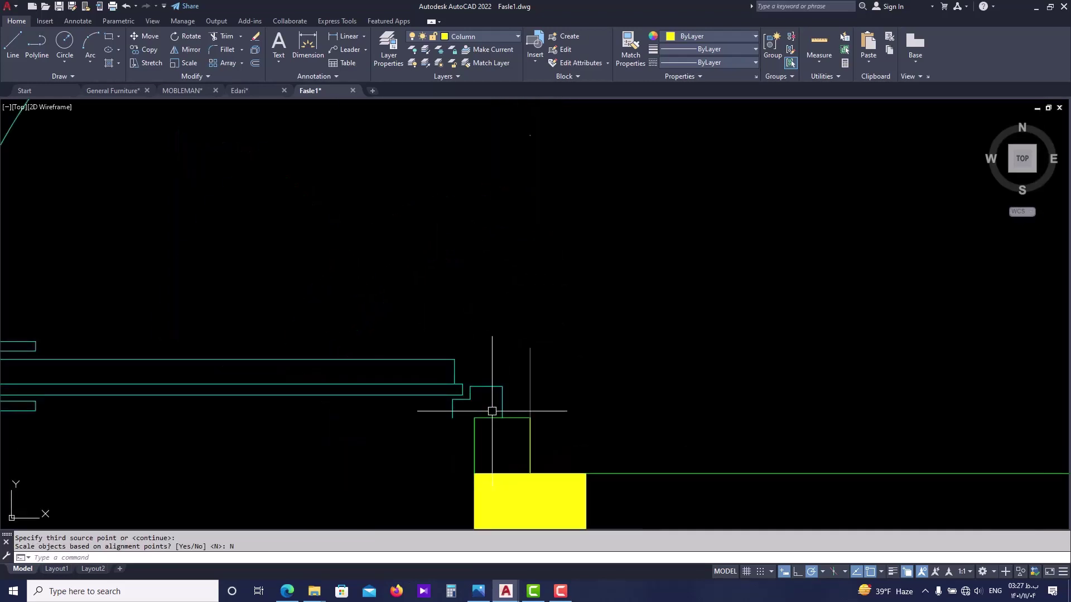
scroll(449, 407, down, 4)
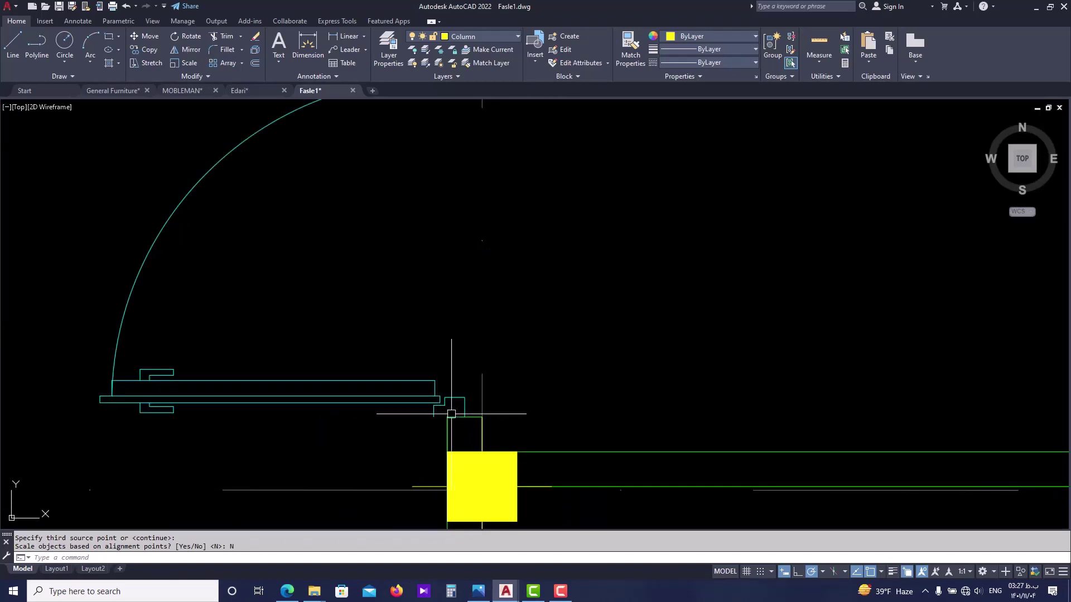
scroll(457, 421, up, 4)
text(M)
key(Return)
click(480, 401)
key(Return)
click(479, 421)
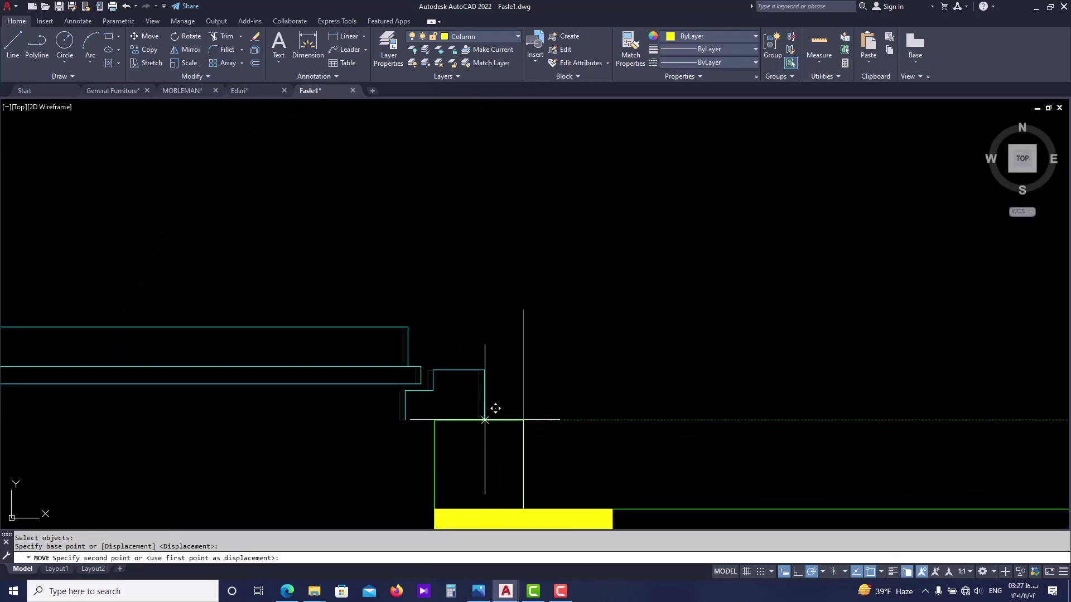
click(522, 421)
scroll(521, 422, down, 4)
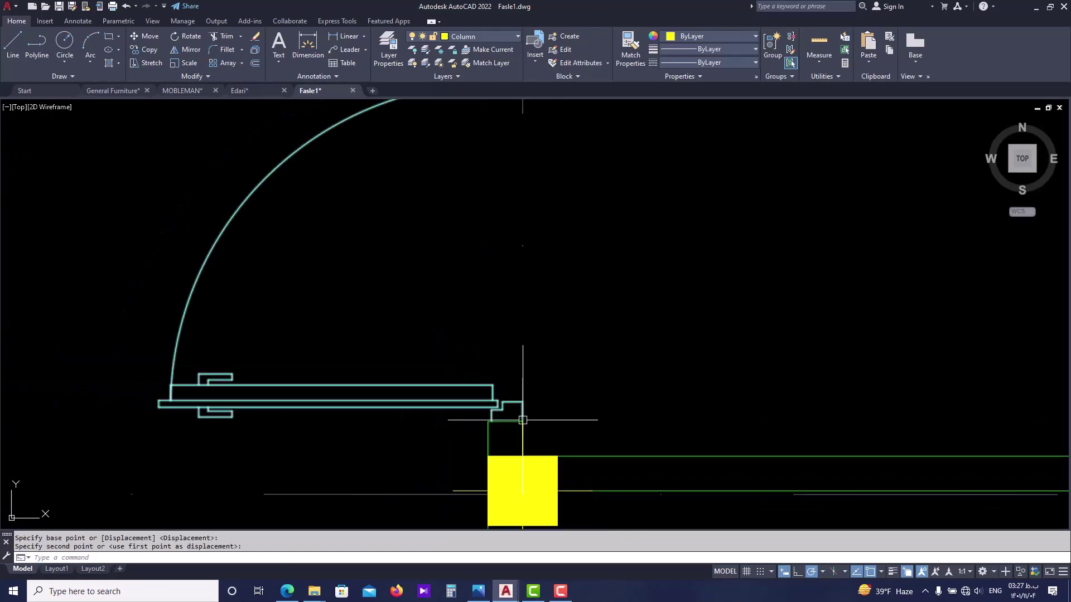
- Mirror the door block across the line joining the midpoints of the opening's upper and lower wall ends, erasing the source
scroll(521, 405, down, 4)
scroll(521, 404, down, 4)
scroll(501, 391, up, 4)
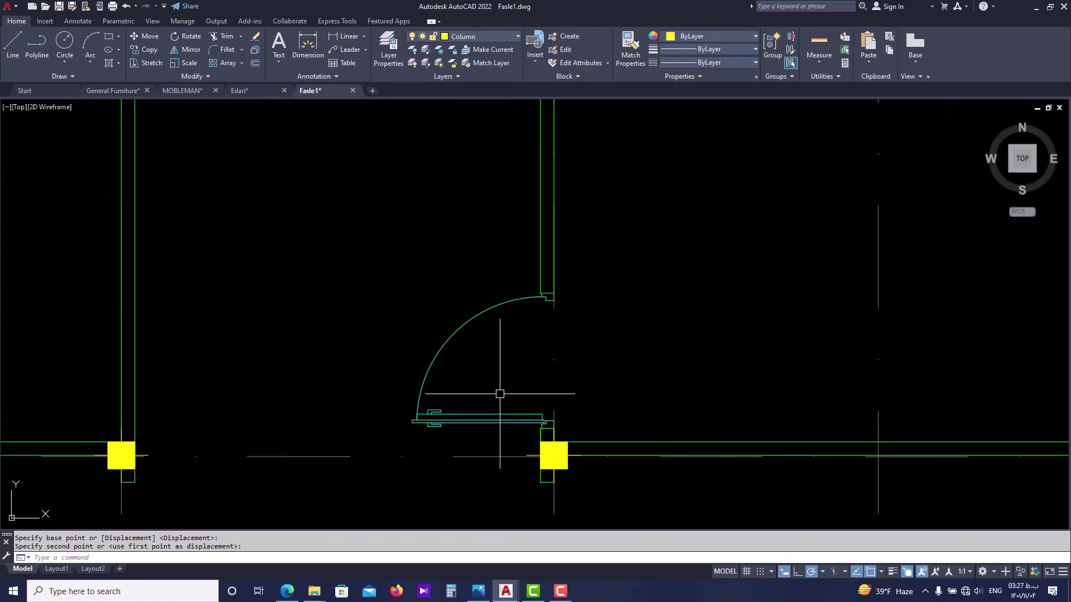
click(488, 310)
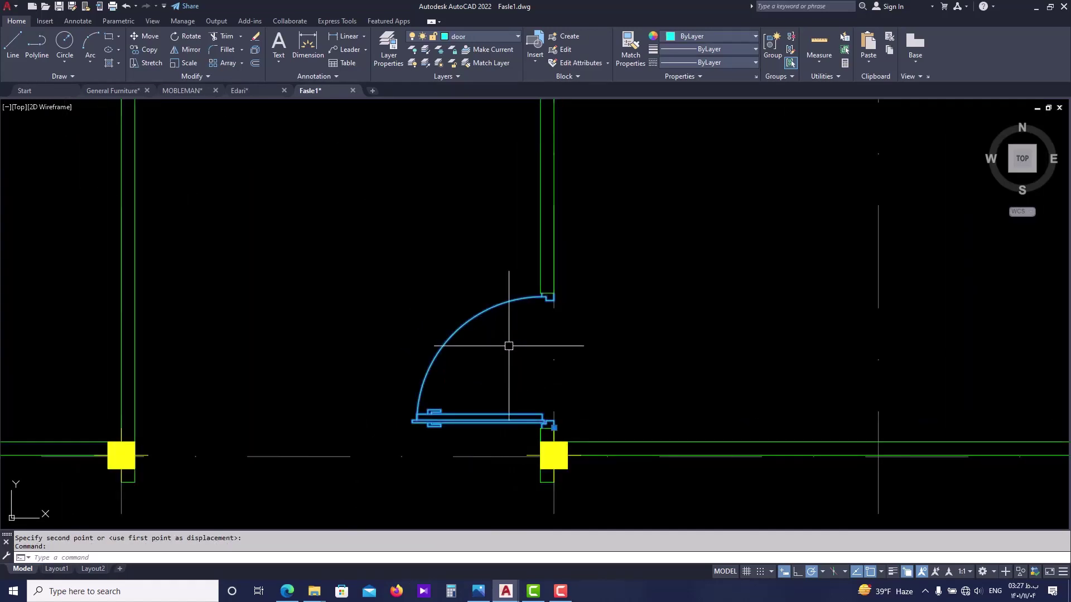
text(mi)
key(Return)
scroll(556, 320, up, 4)
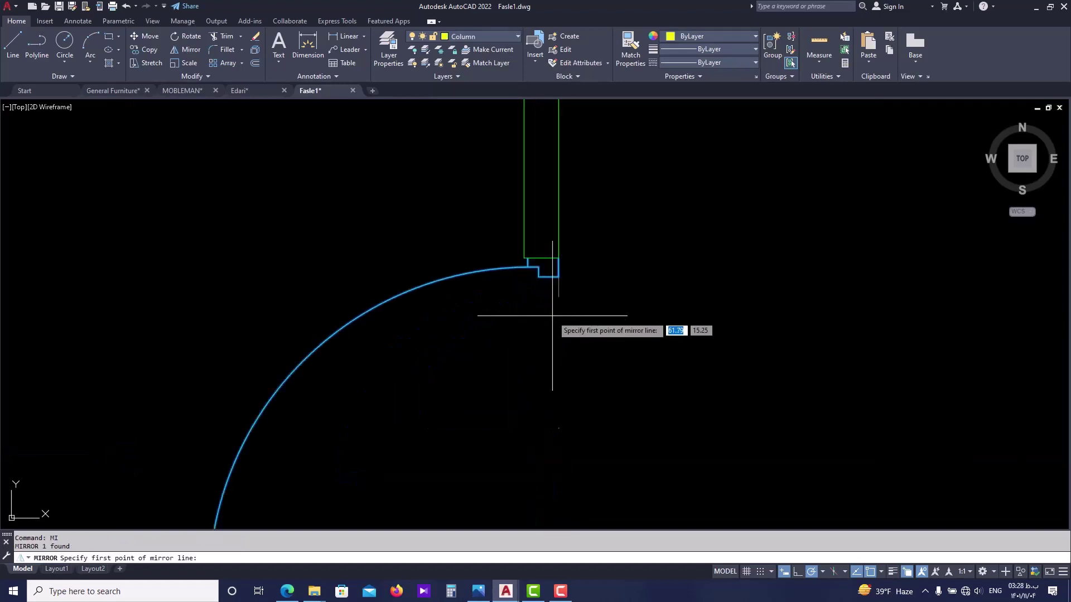
click(545, 262)
scroll(558, 271, down, 4)
scroll(549, 390, up, 4)
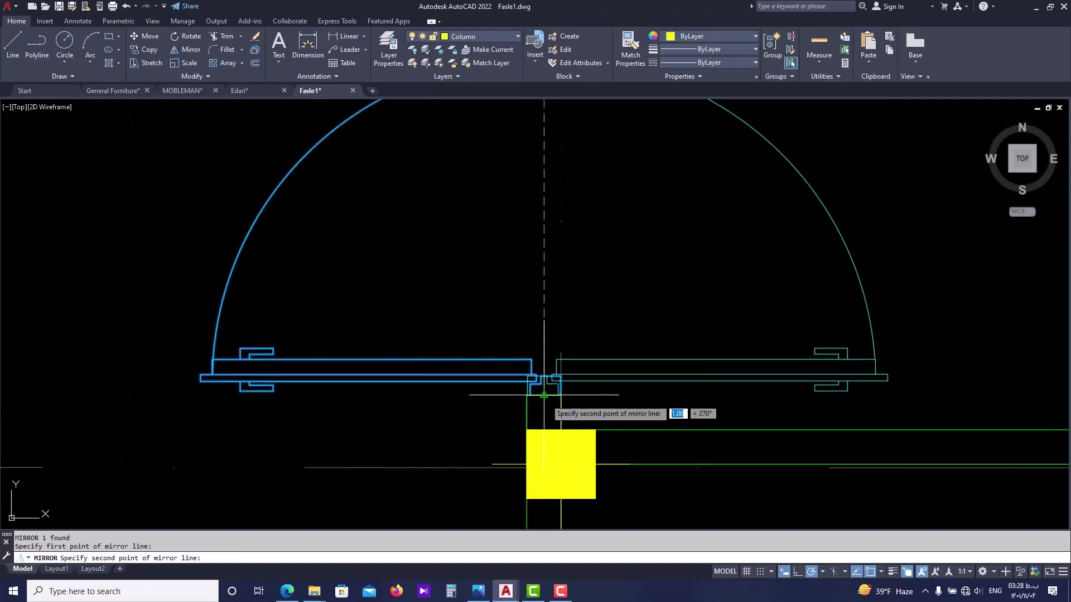
click(546, 399)
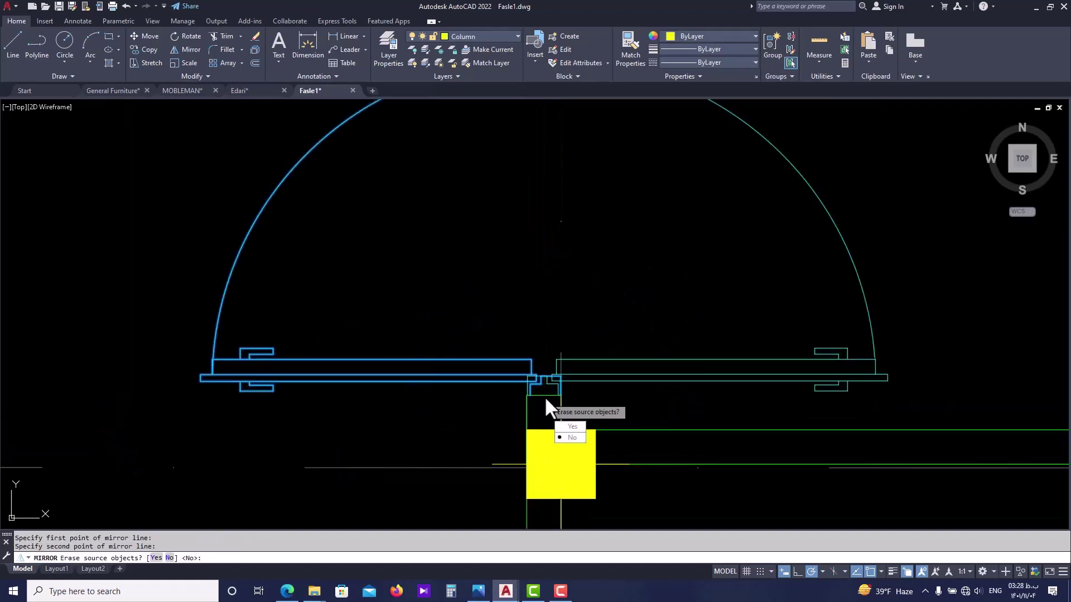
click(571, 426)
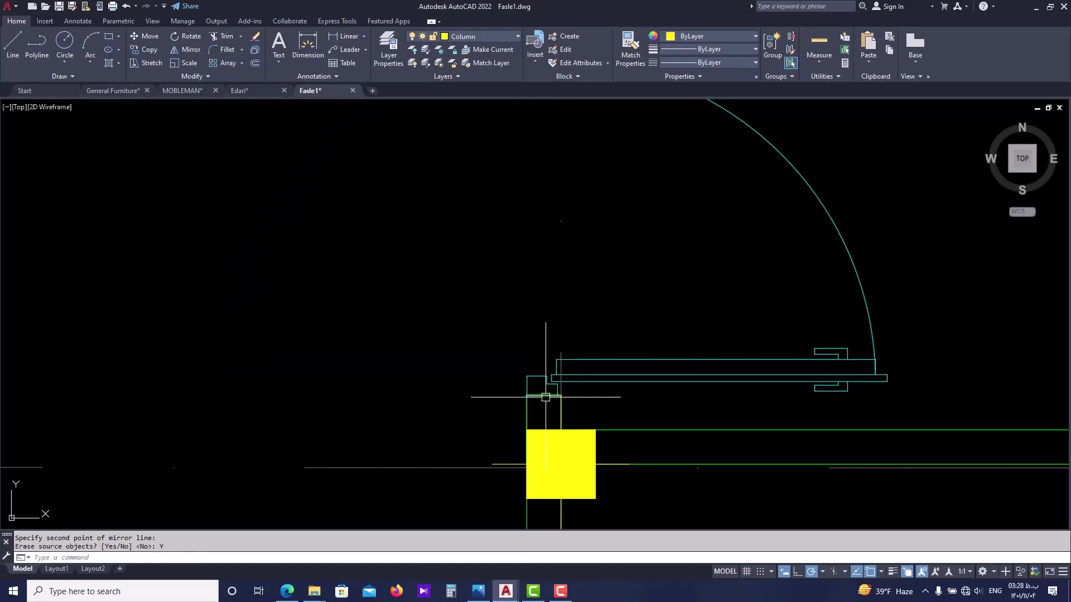
scroll(553, 371, down, 3)
key(Escape)
scroll(609, 333, down, 2)
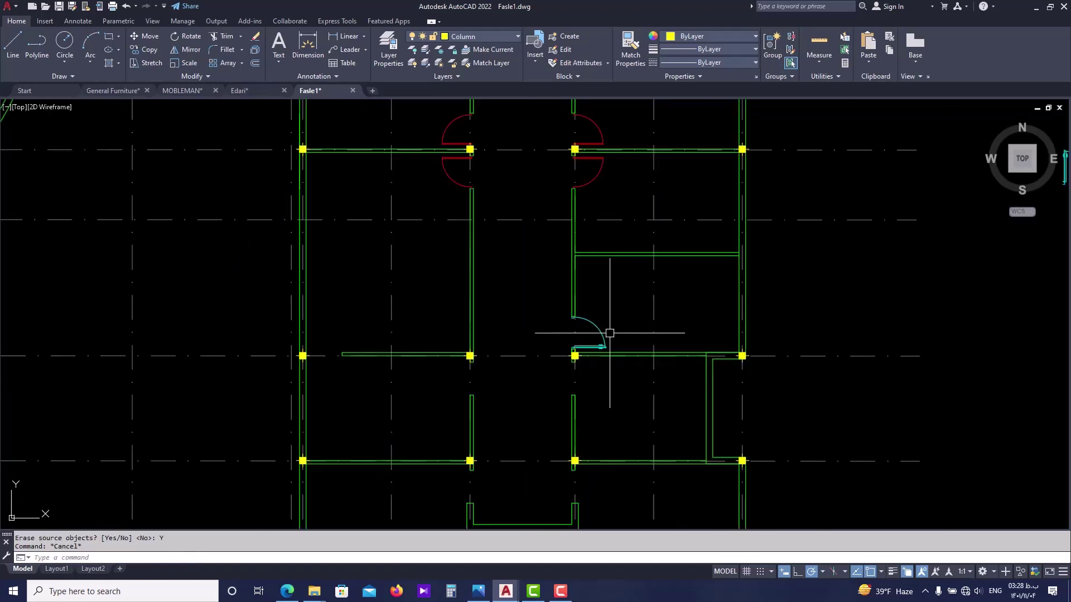
- Copy the detailed door block from beside the plan into the corridor between the two openings below the columns
scroll(574, 355, down, 4)
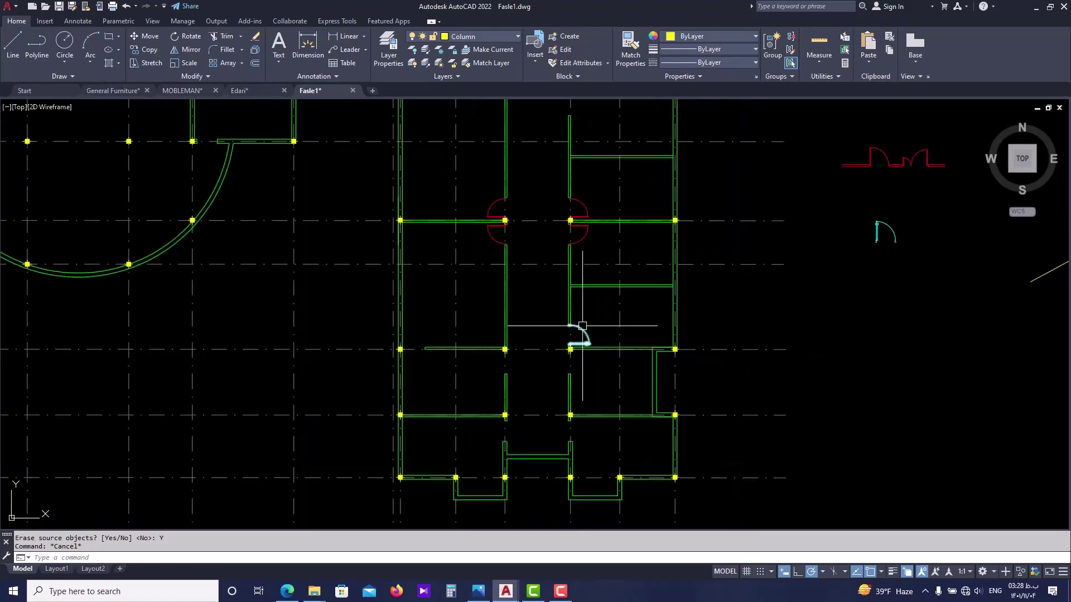
scroll(770, 271, up, 4)
text(c)
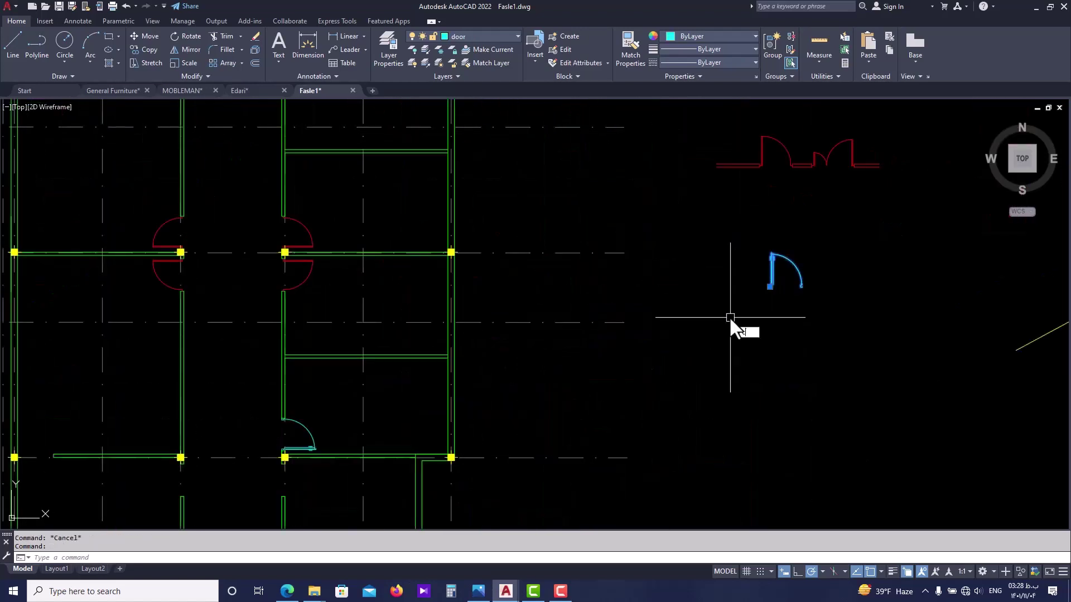
text(o)
key(Return)
click(769, 286)
middle_drag(516, 418, 627, 277)
middle_drag(347, 368, 387, 332)
scroll(366, 311, up, 5)
click(333, 362)
key(Escape)
middle_drag(311, 314, 316, 354)
scroll(258, 353, up, 2)
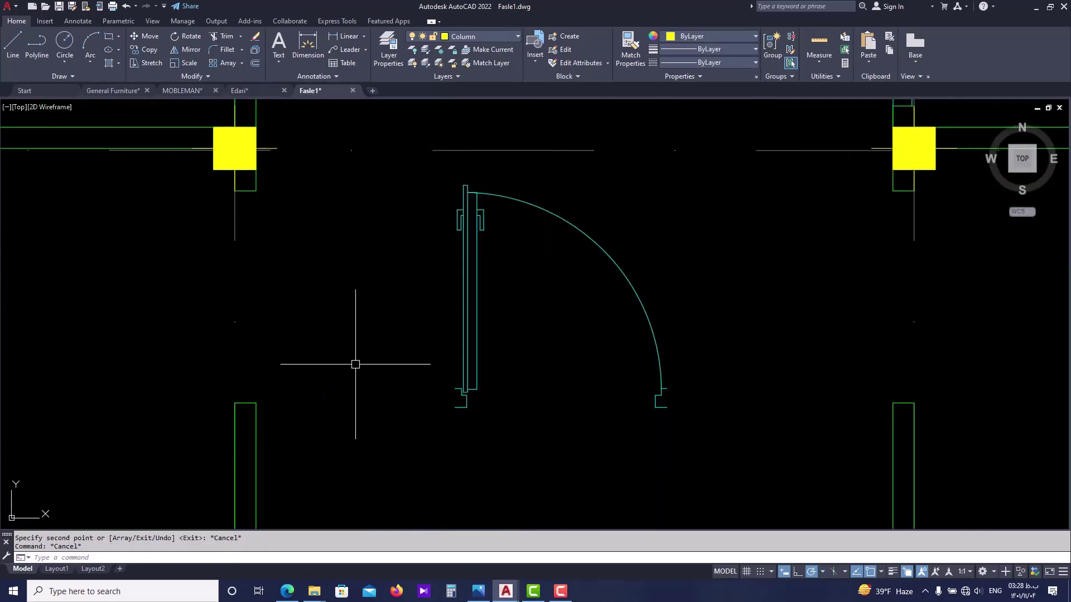
- Align the copied door's left and right outer jamb corners to the left corners of the left opening's lower and upper wall ends, without scaling
text(al)
key(Return)
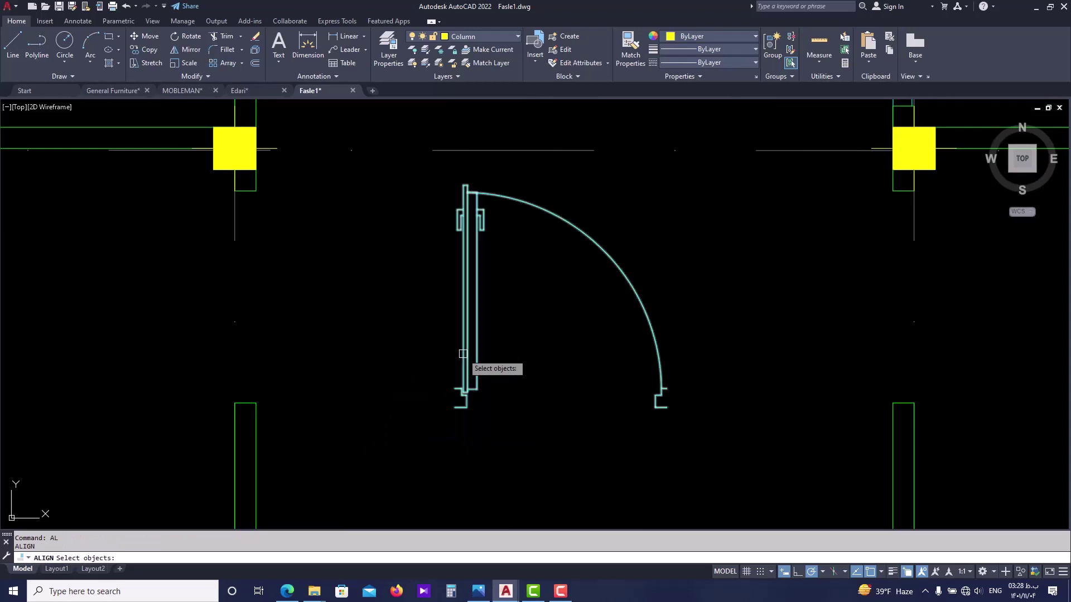
click(464, 353)
key(Return)
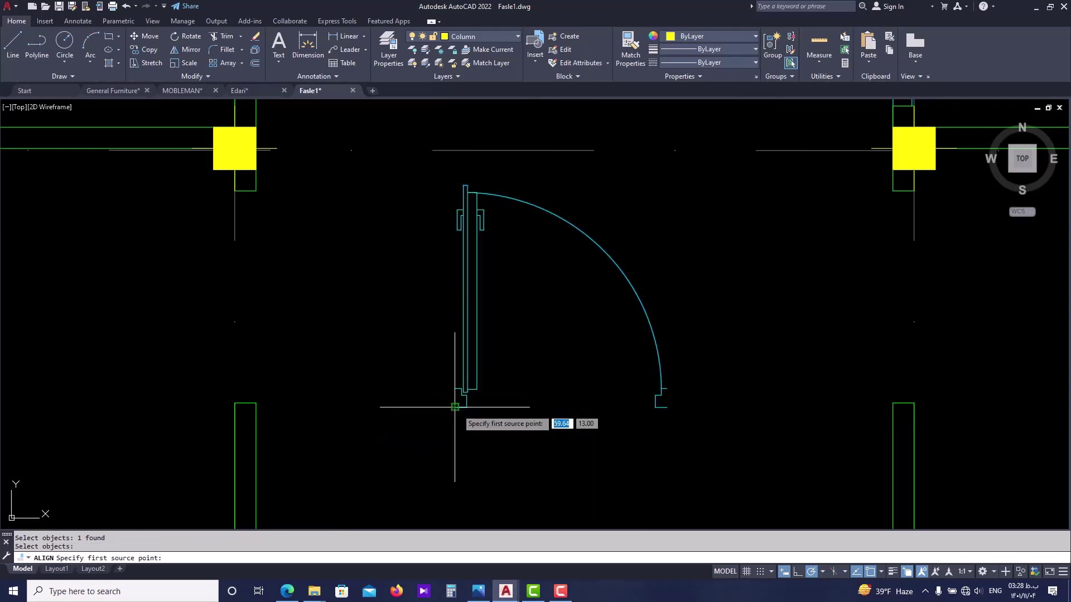
click(454, 407)
click(234, 403)
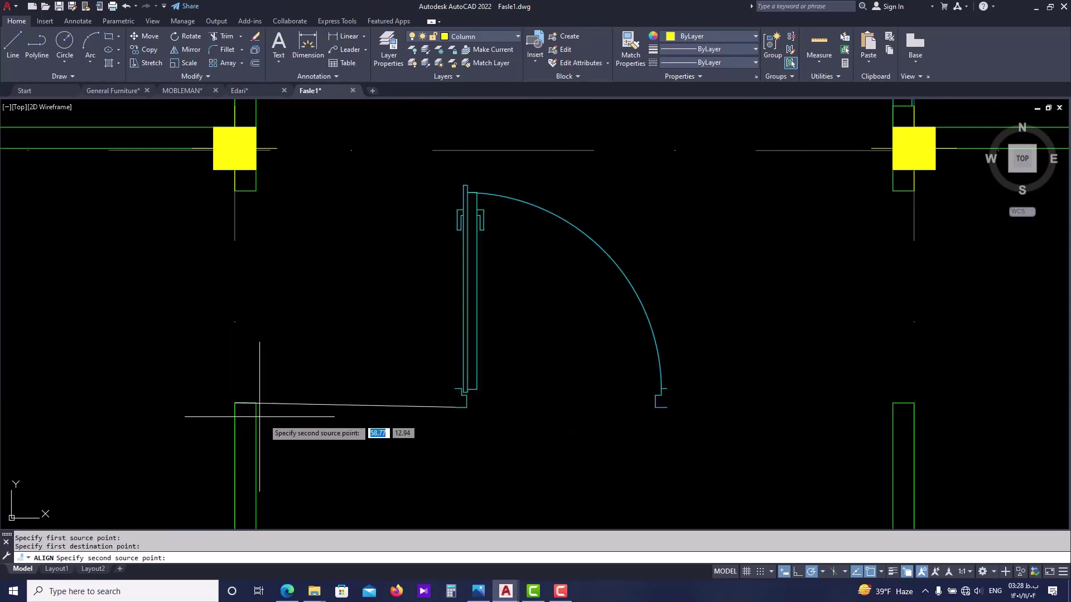
click(666, 407)
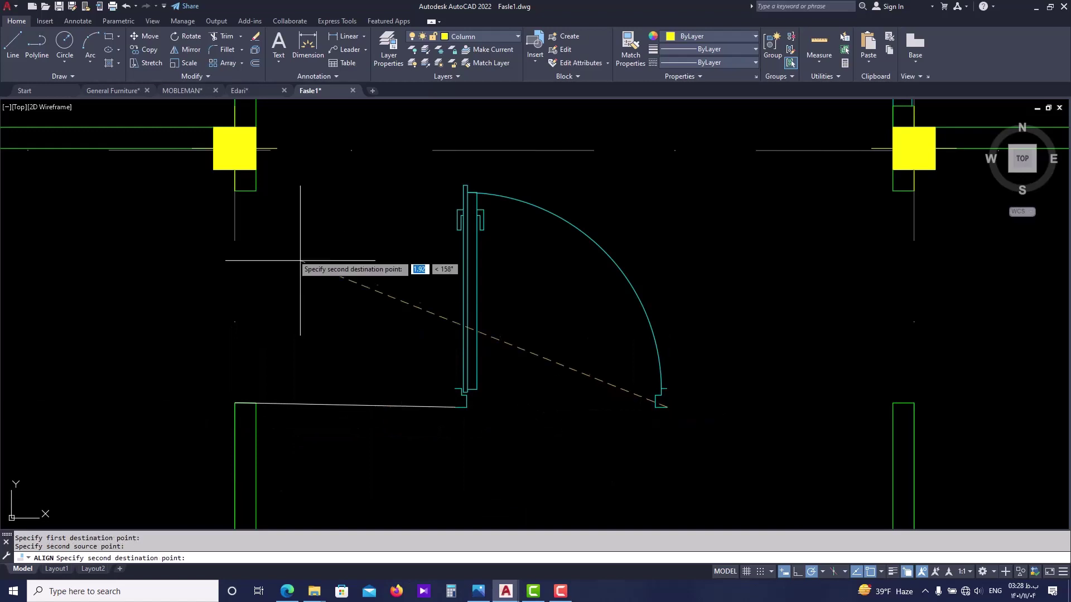
click(234, 191)
key(Return)
key(Return)
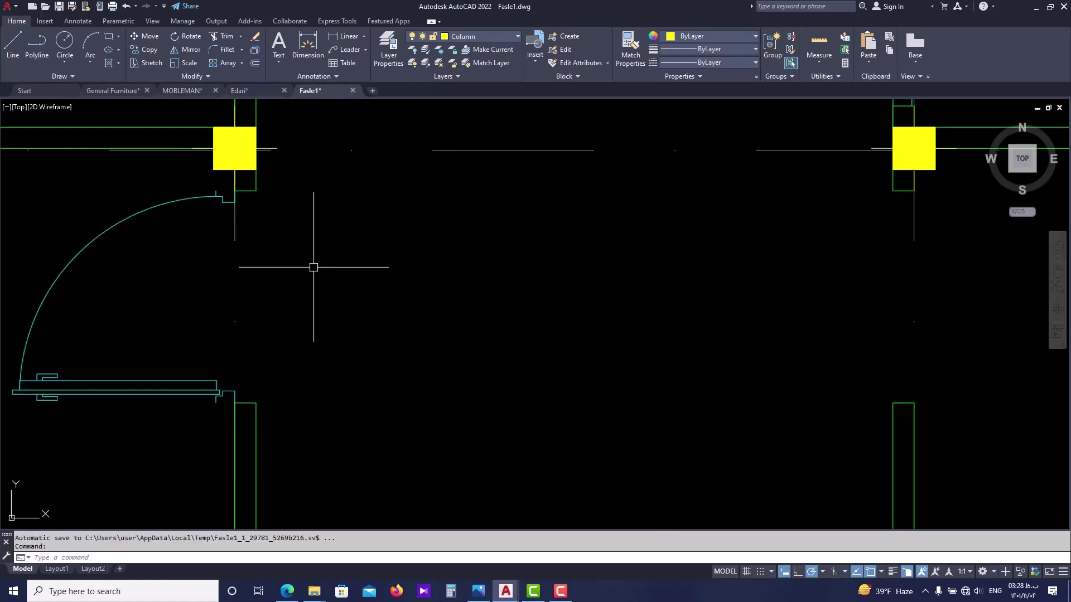
- Move the door block from its lower jamb's outer corner to the right corner of the left opening's lower wall end
scroll(220, 370, up, 2)
click(233, 392)
click(215, 460)
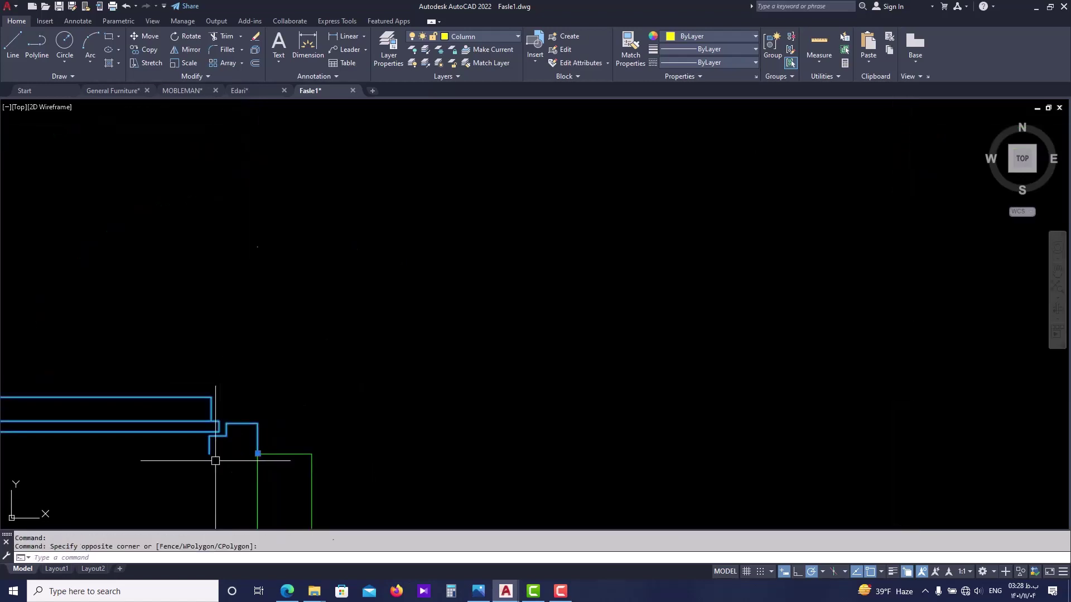
text(m)
key(Return)
click(258, 454)
click(311, 453)
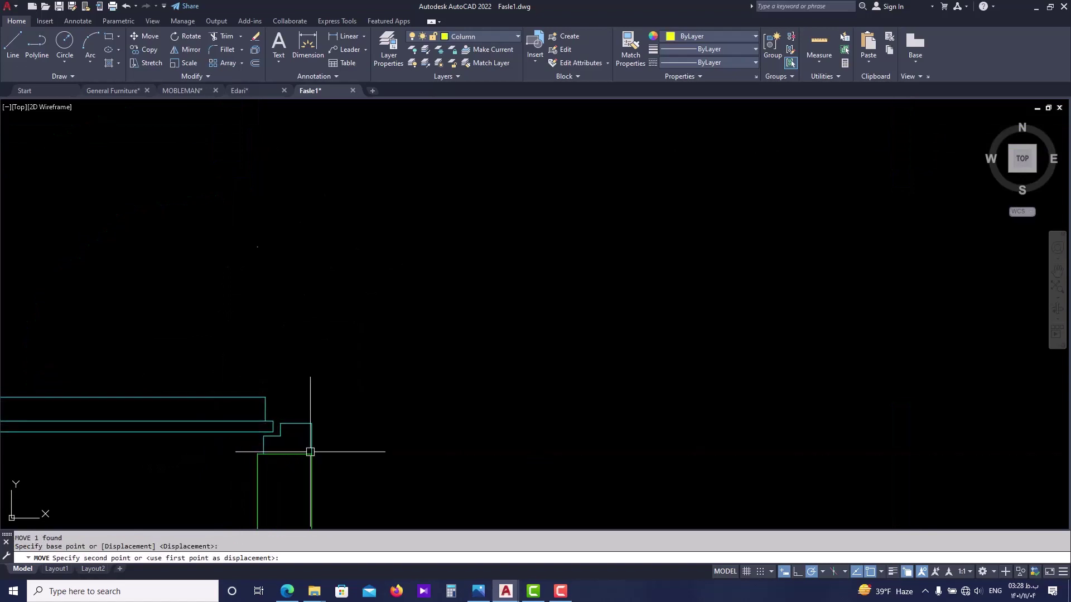
scroll(309, 448, down, 4)
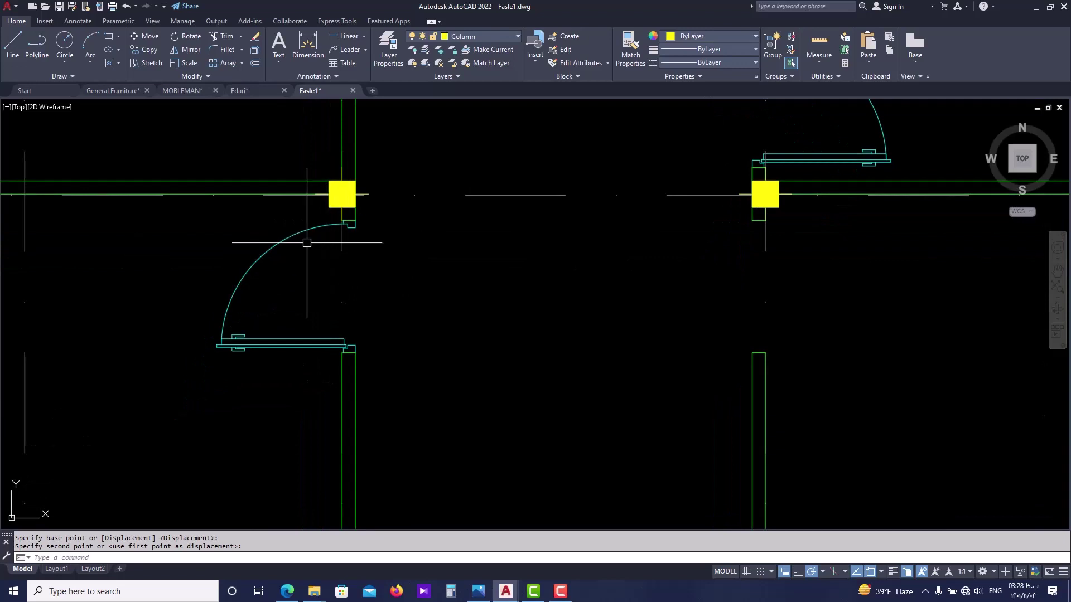
- Mirror the left door about a horizontal line through the M2P midpoint between the opening's two wall ends, erasing the source
scroll(315, 339, up, 2)
scroll(379, 337, down, 3)
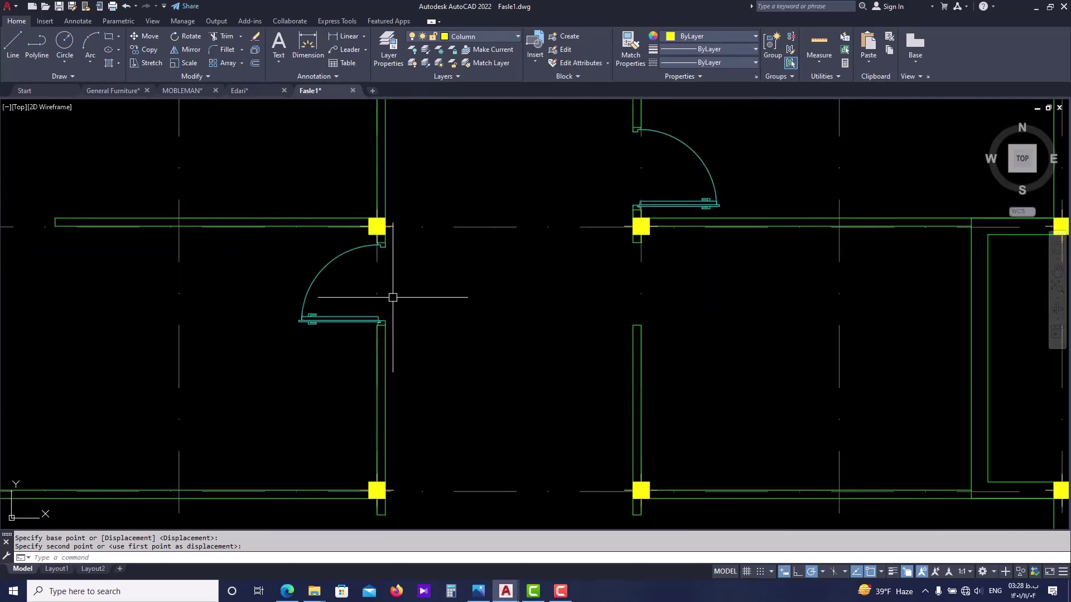
scroll(347, 302, up, 4)
scroll(337, 337, down, 2)
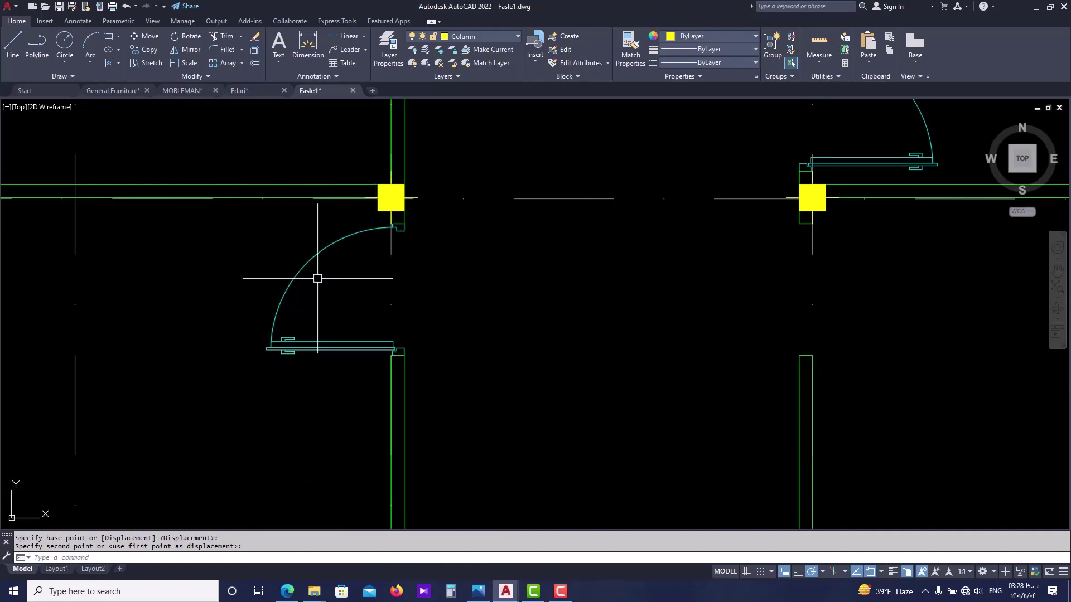
click(363, 278)
click(315, 282)
click(252, 296)
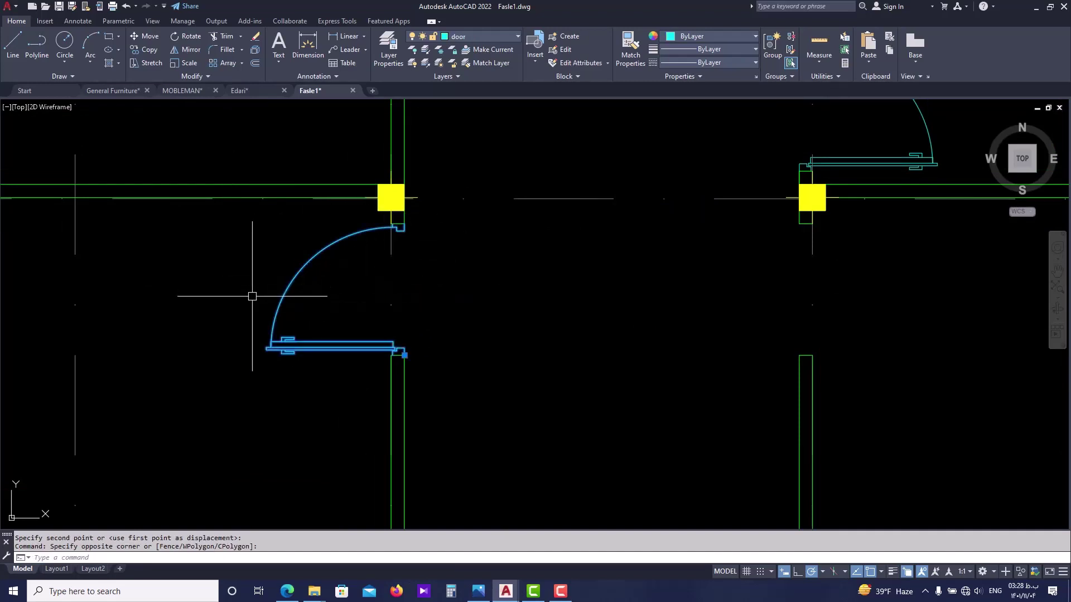
text(mi)
key(Return)
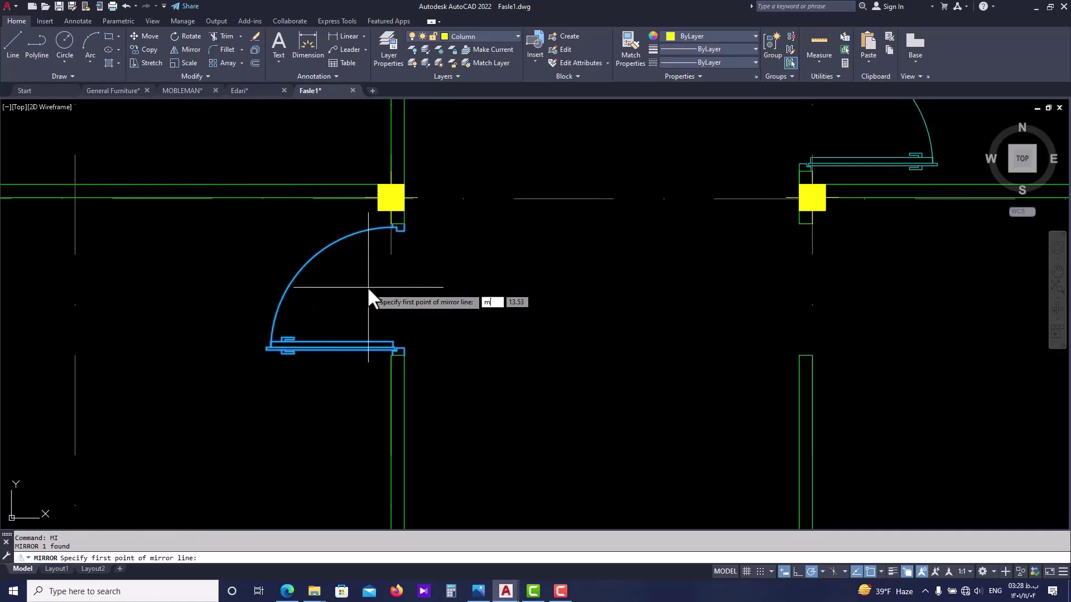
text(m2p)
key(Return)
scroll(394, 228, up, 4)
click(395, 231)
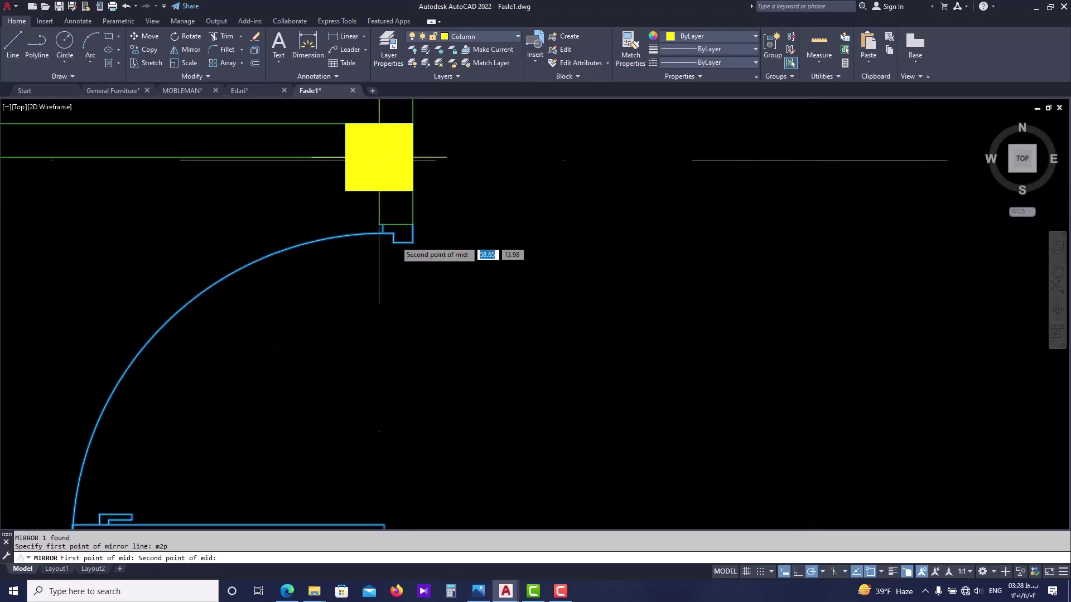
scroll(398, 358, down, 4)
scroll(399, 360, up, 4)
click(396, 362)
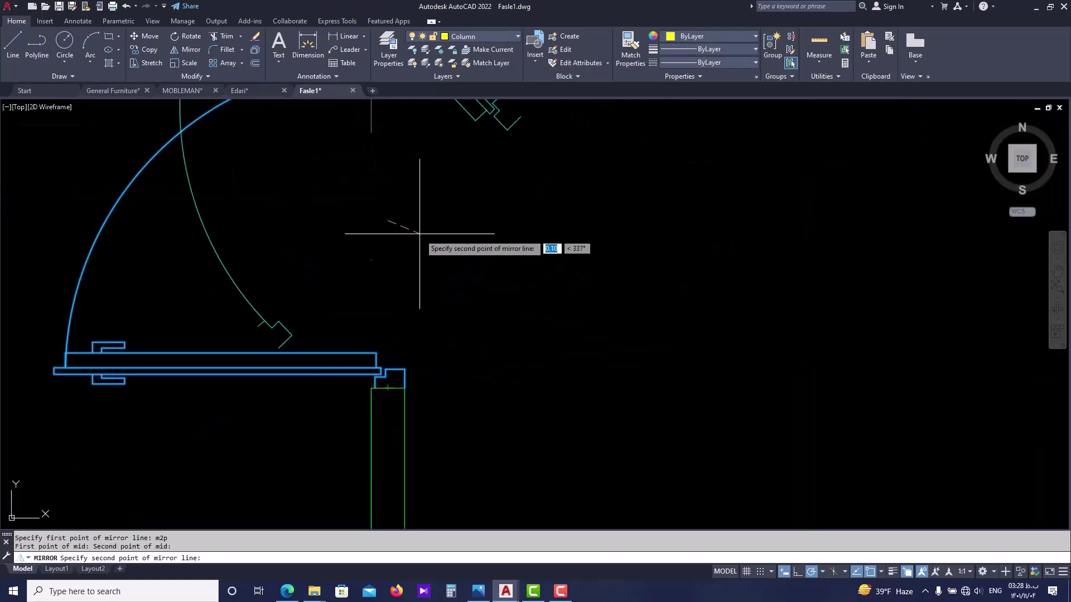
scroll(397, 249, down, 2)
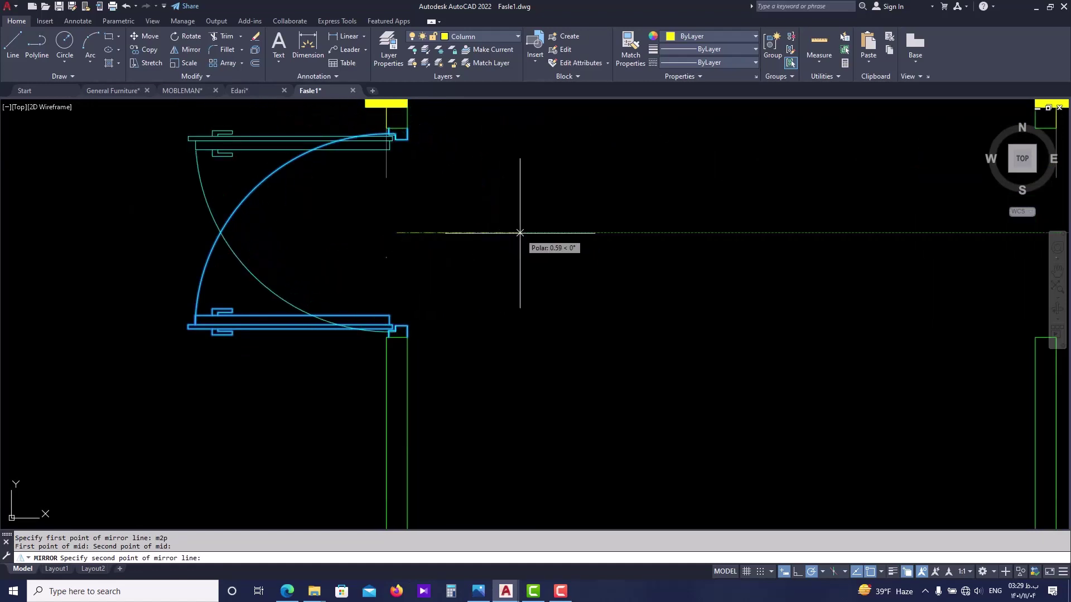
click(519, 232)
click(534, 258)
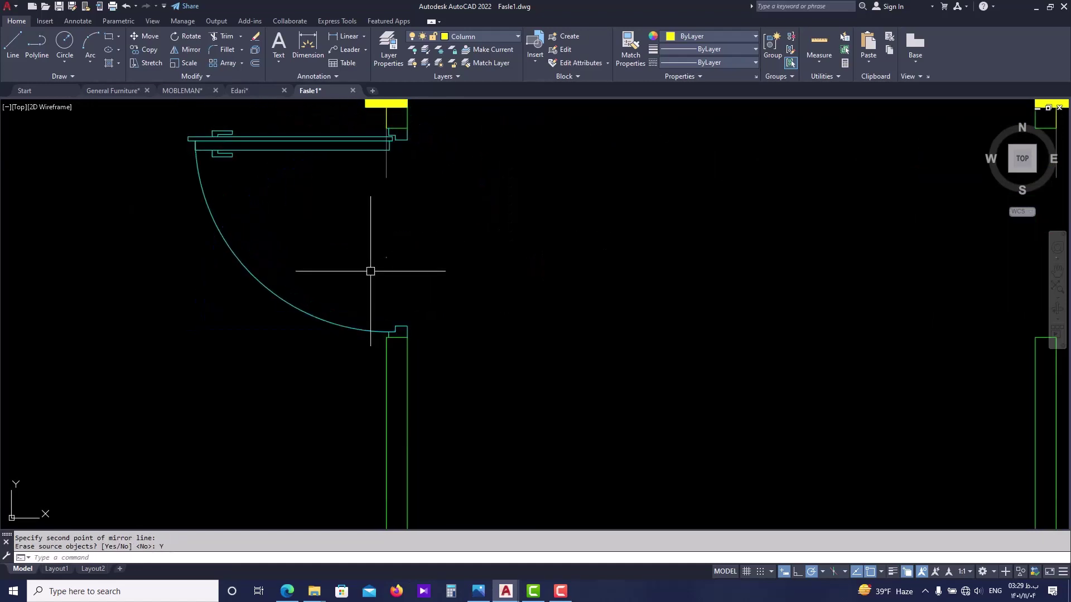
scroll(373, 271, down, 3)
key(Escape)
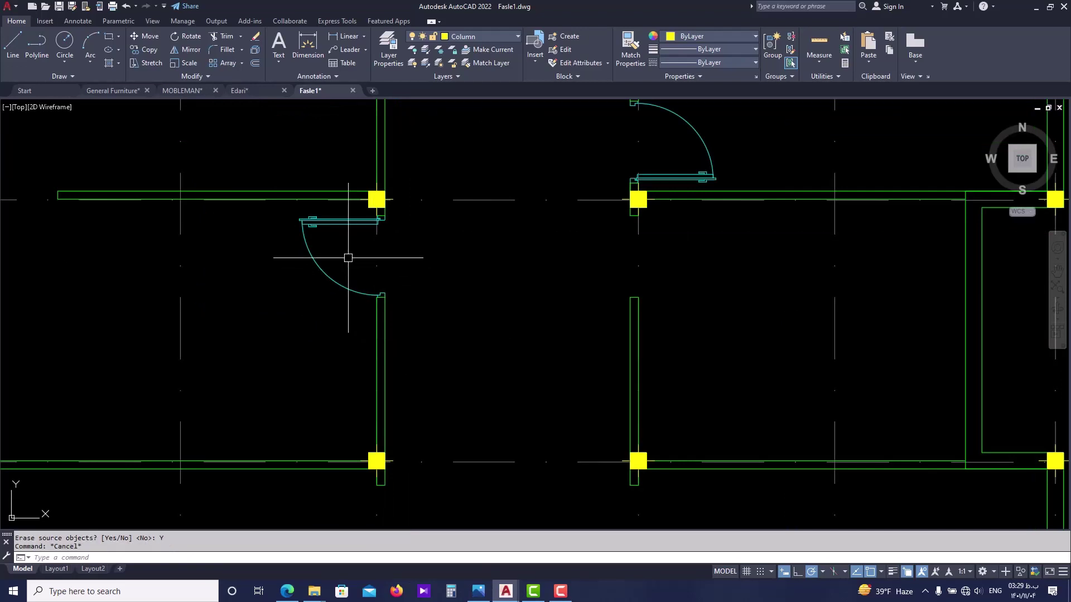
- Mirror the left door across a vertical Ortho line at the M2P midpoint between the two corridor walls, keeping the original
click(343, 228)
key(Return)
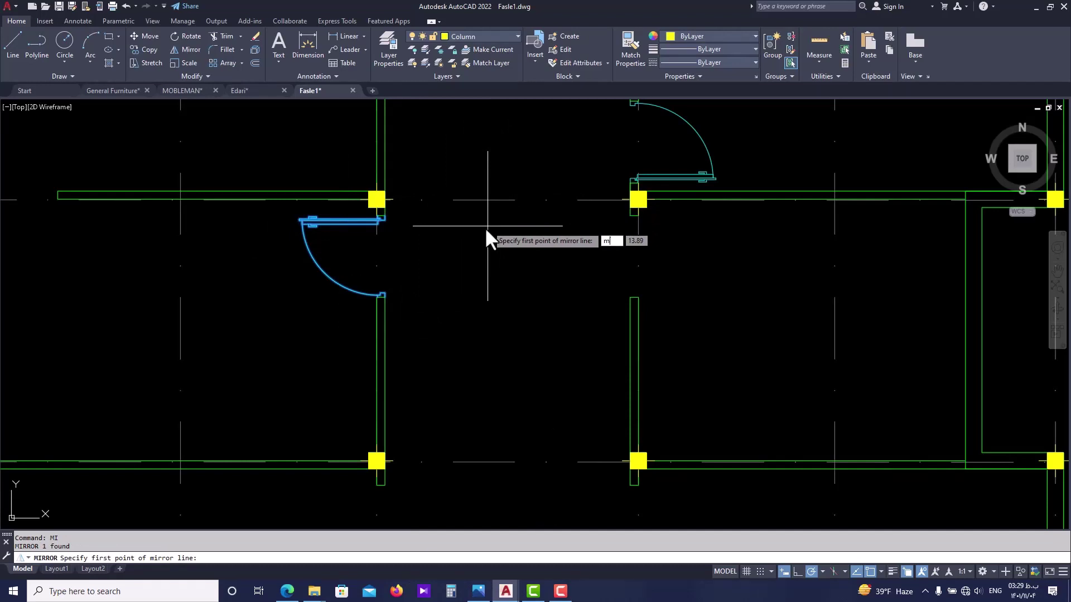
text(m2p)
key(Return)
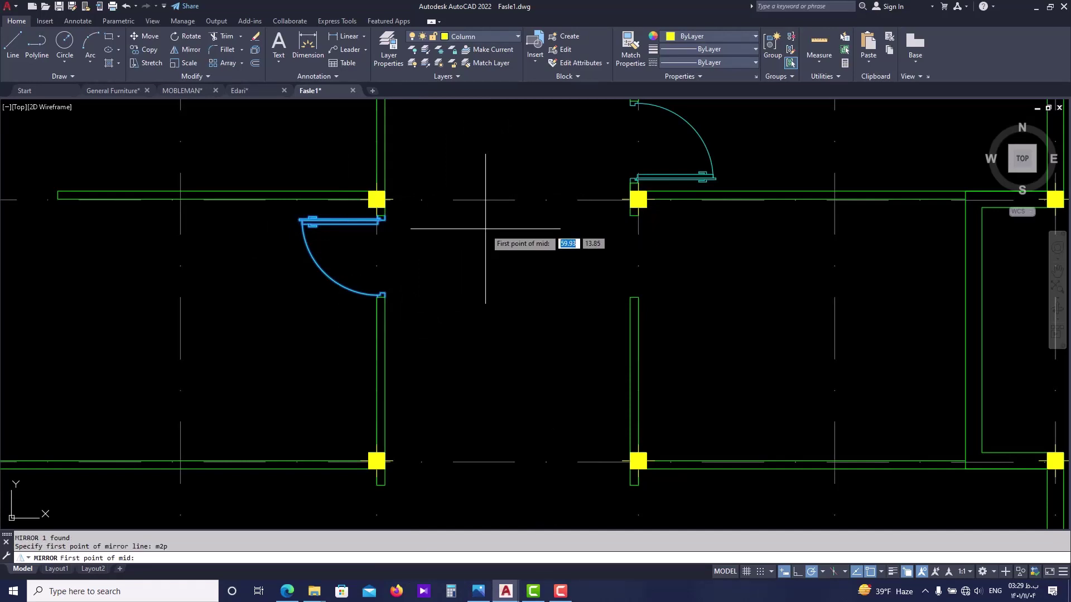
click(381, 296)
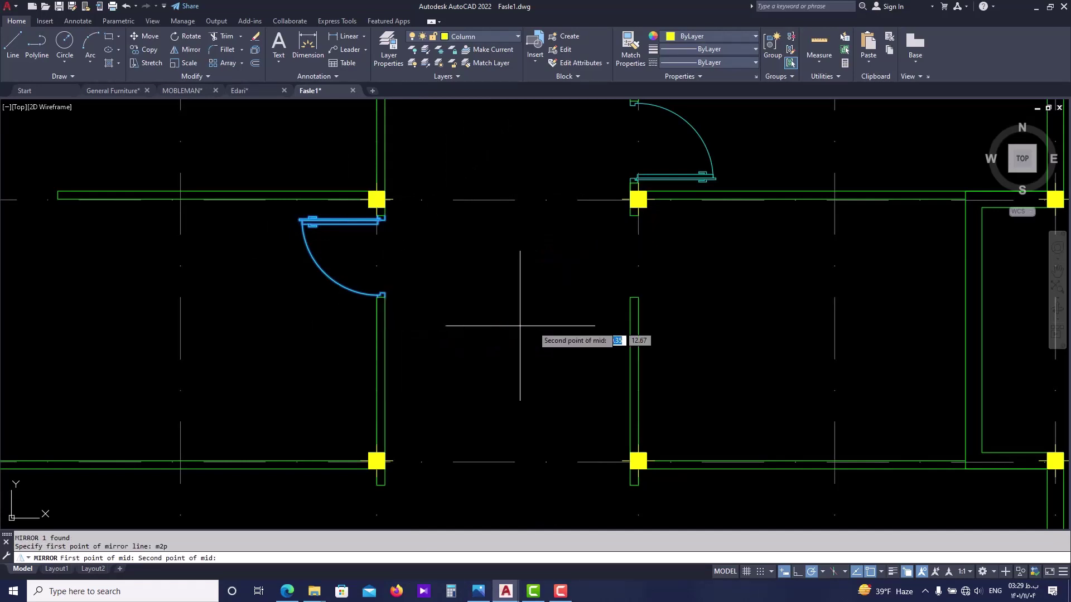
click(631, 319)
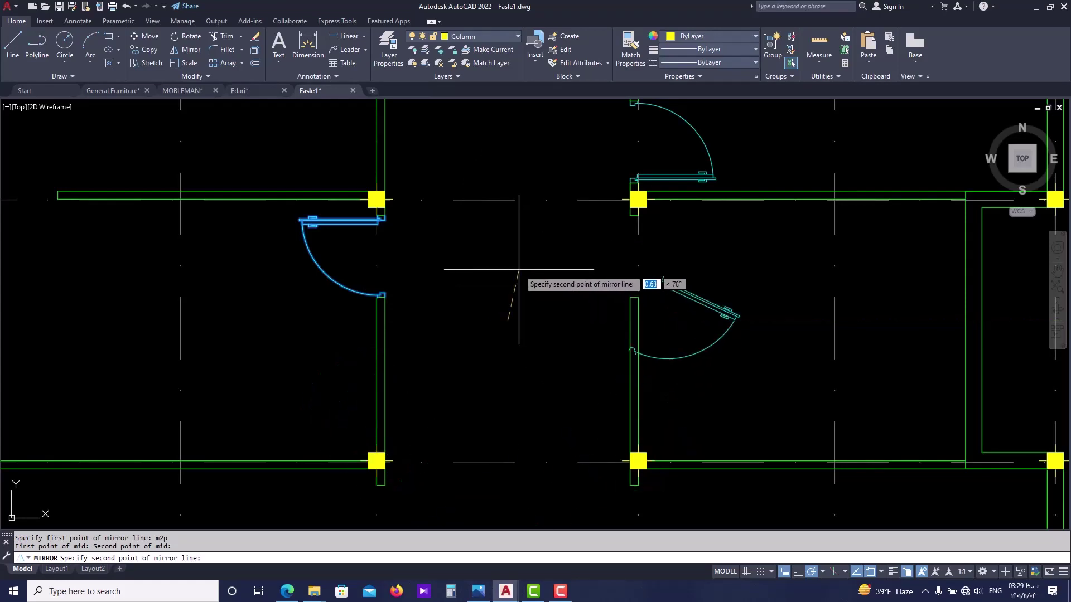
key(F8)
click(498, 160)
key(Return)
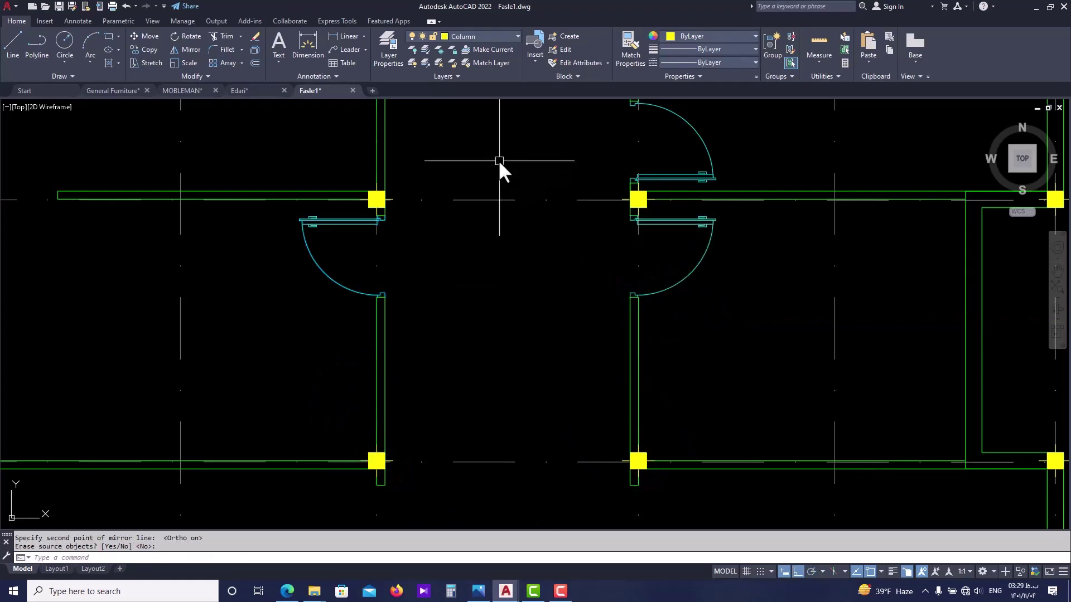
- Copy the facing pair of corridor doors from the left door's upper outer jamb corner to the wall end below the next column row down
scroll(579, 262, down, 2)
scroll(578, 261, down, 4)
scroll(611, 266, up, 3)
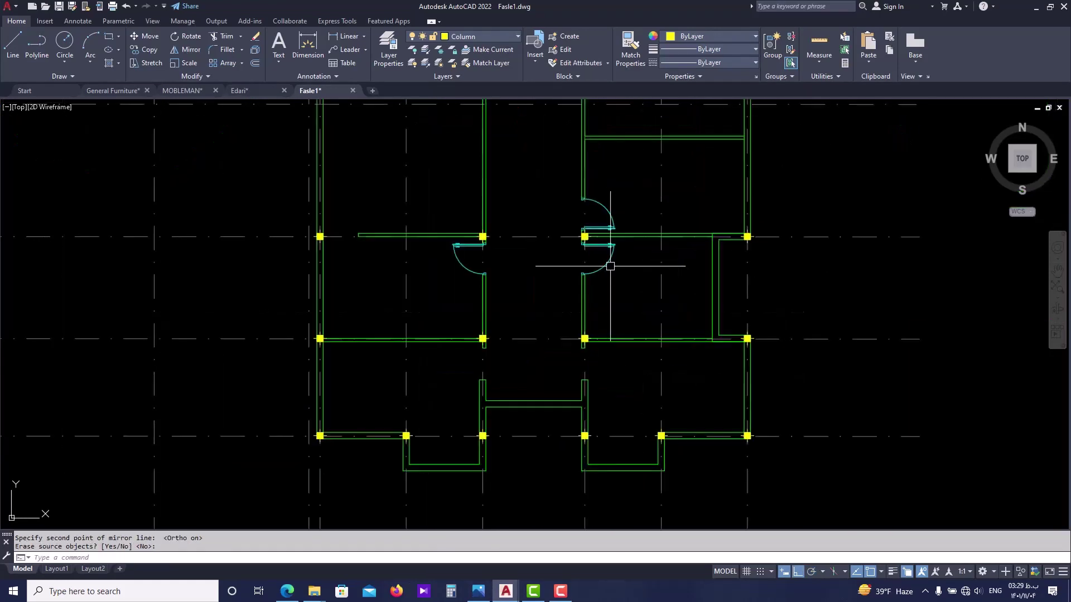
key(Return)
scroll(619, 242, up, 4)
click(236, 255)
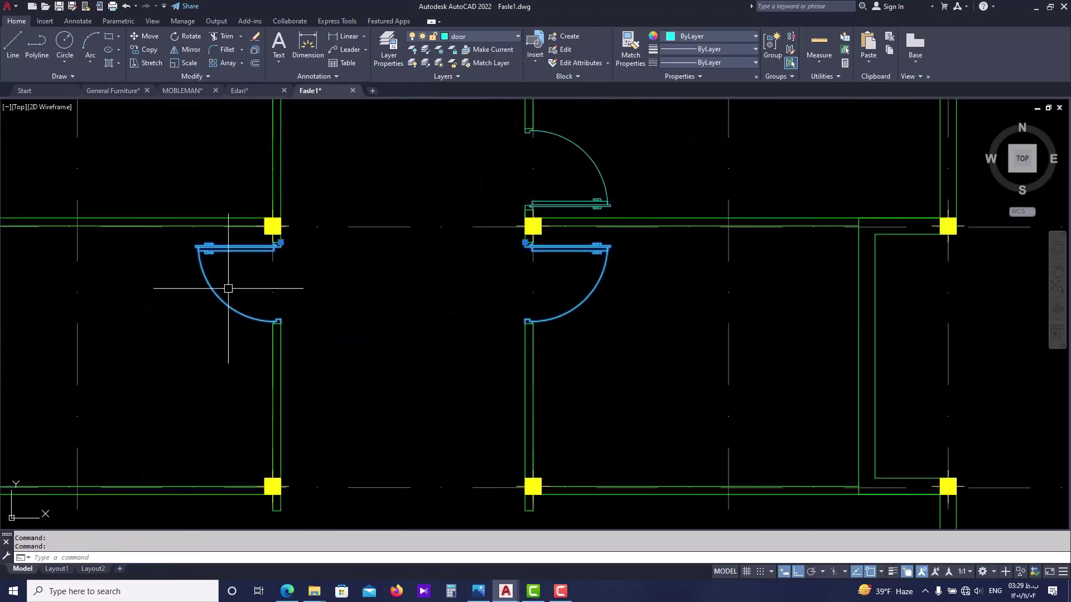
key(Return)
scroll(266, 247, up, 4)
scroll(305, 233, up, 4)
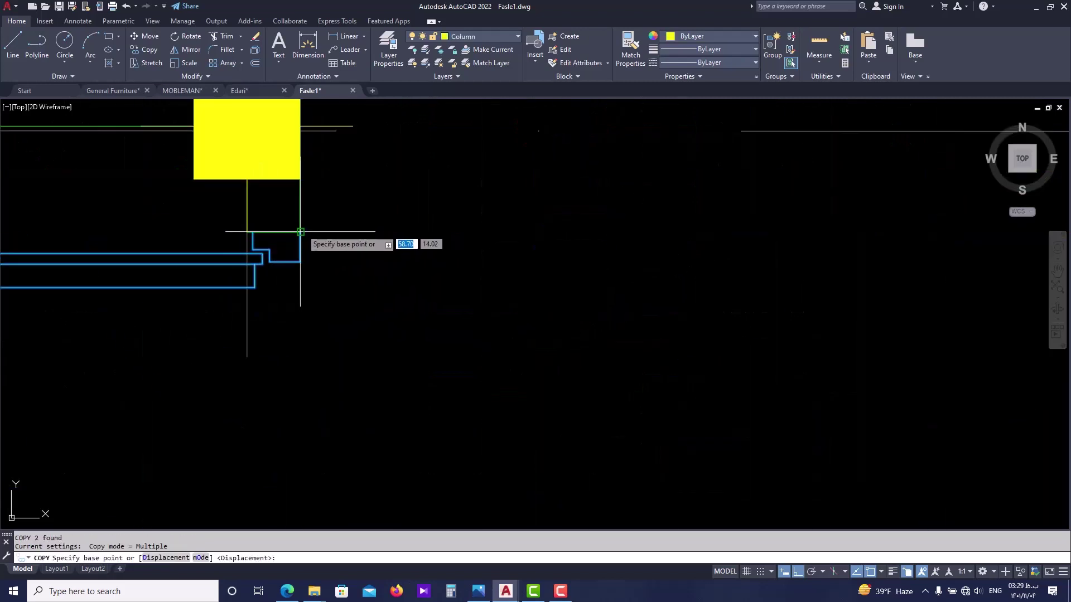
click(302, 231)
scroll(309, 193, down, 6)
scroll(308, 190, down, 2)
middle_drag(278, 398, 274, 195)
middle_drag(296, 346, 294, 341)
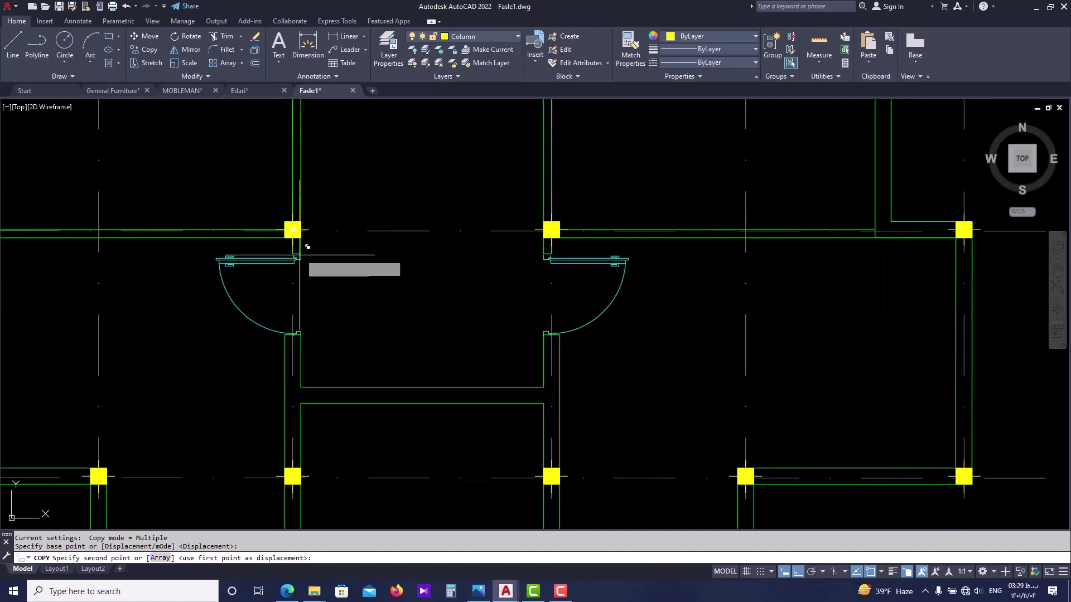
scroll(300, 254, up, 6)
click(302, 256)
scroll(364, 212, down, 6)
key(Escape)
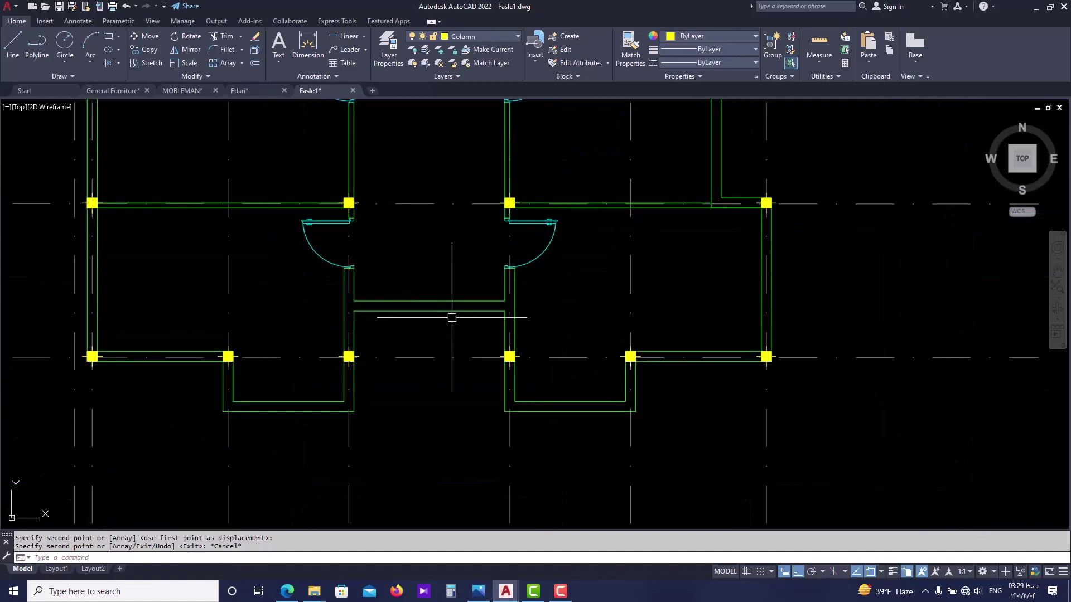
- Copy the facing door pair from the right door's upper outer jamb corner up to the upper wall end of the next corridor openings
middle_drag(483, 287, 444, 352)
scroll(443, 351, down, 5)
middle_drag(453, 256, 418, 388)
mouse_move(401, 301)
middle_down()
mouse_move(408, 409)
mouse_move(417, 345)
middle_up()
scroll(422, 467, up, 5)
click(448, 447)
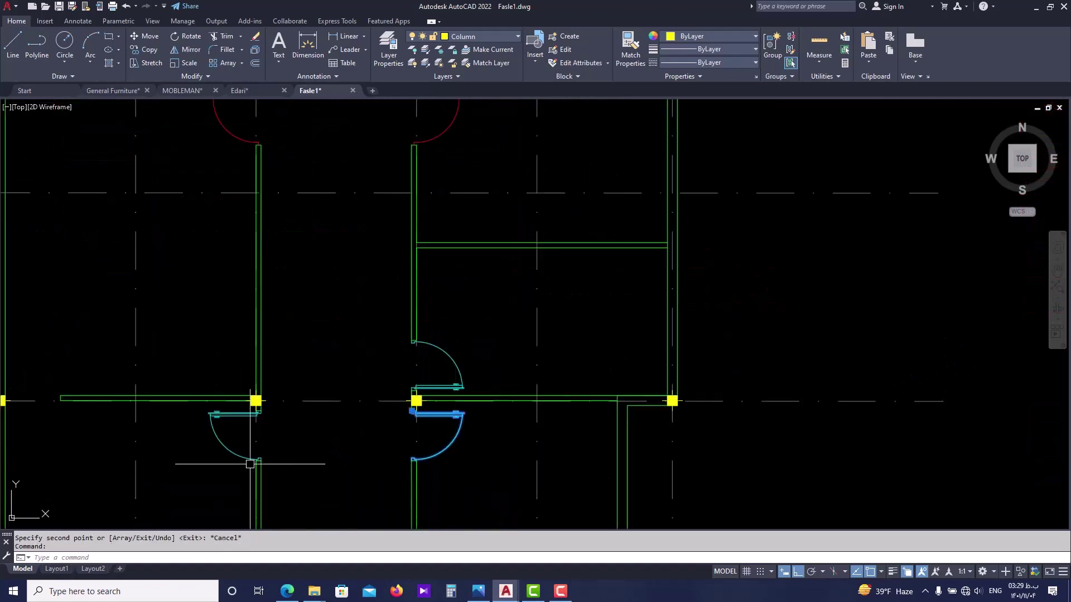
click(223, 438)
text(co)
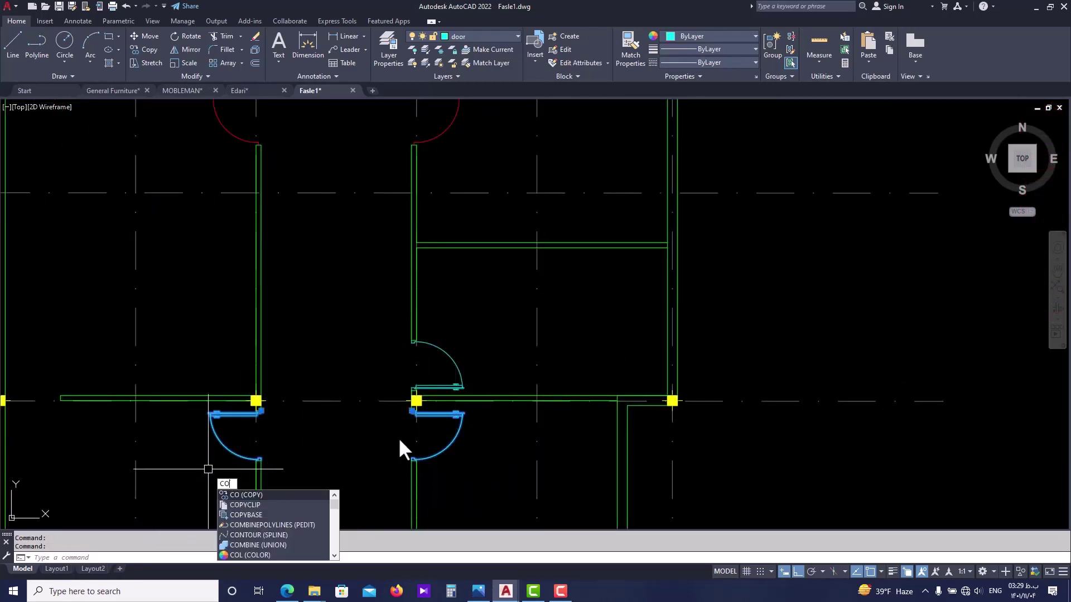
key(Return)
scroll(426, 460, up, 6)
scroll(446, 259, up, 4)
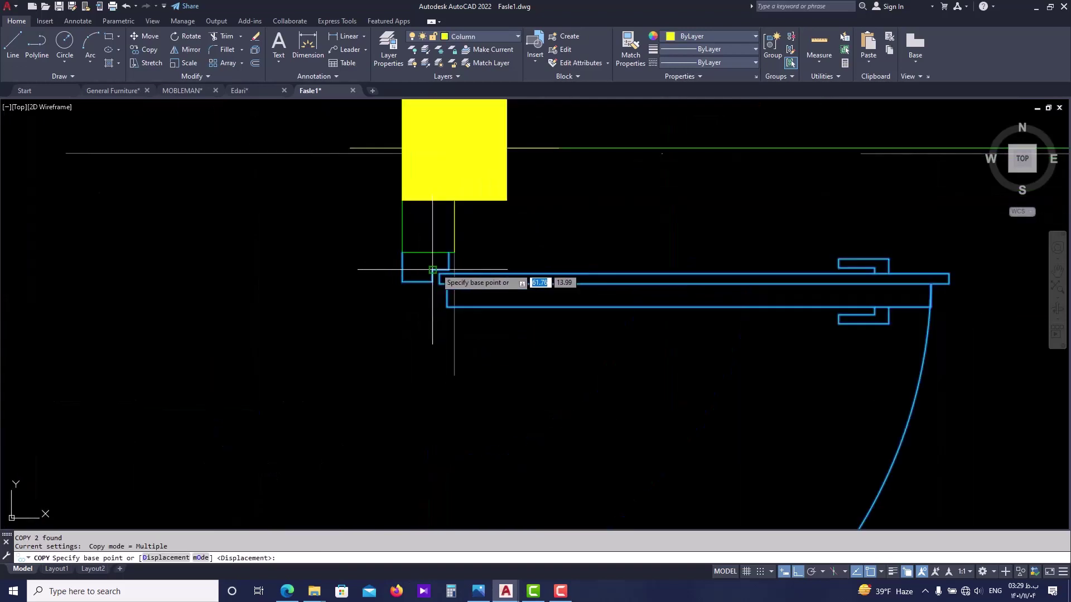
click(402, 253)
scroll(395, 375, down, 13)
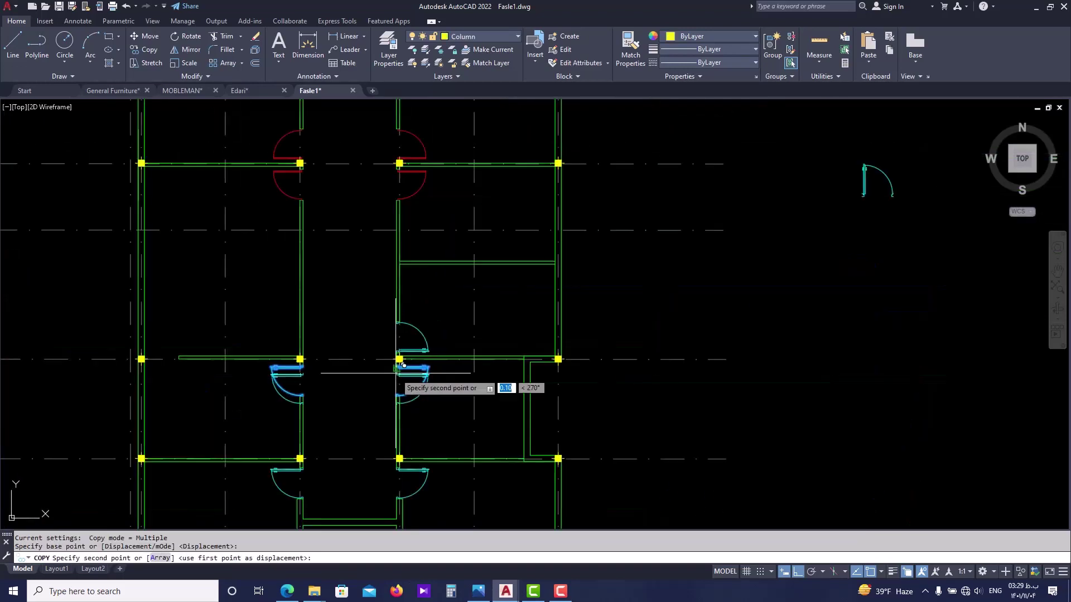
scroll(382, 237, up, 5)
scroll(377, 311, up, 2)
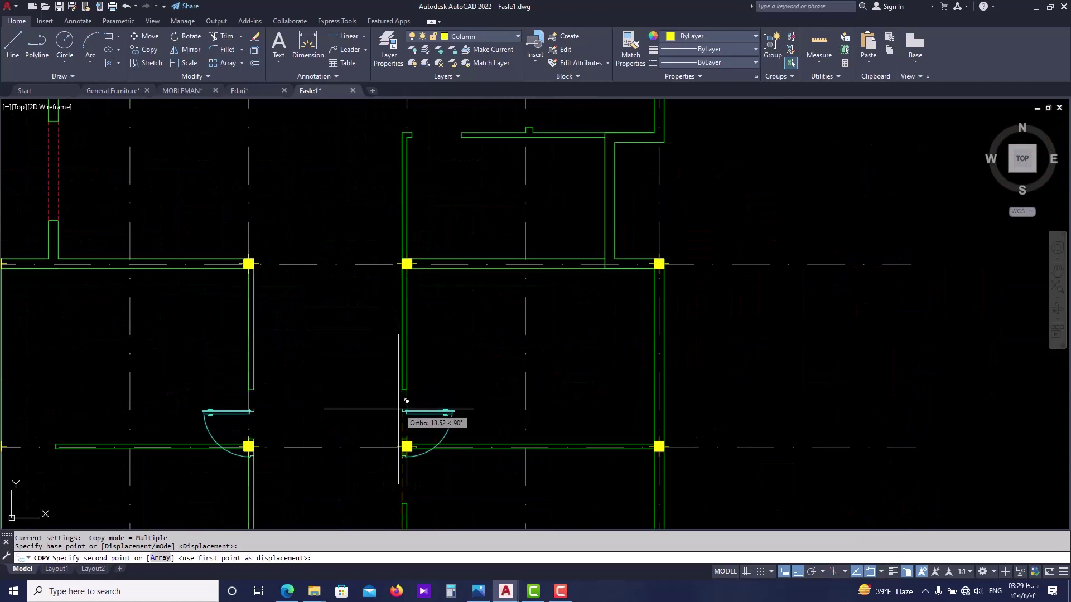
middle_drag(397, 406, 387, 244)
scroll(386, 244, up, 5)
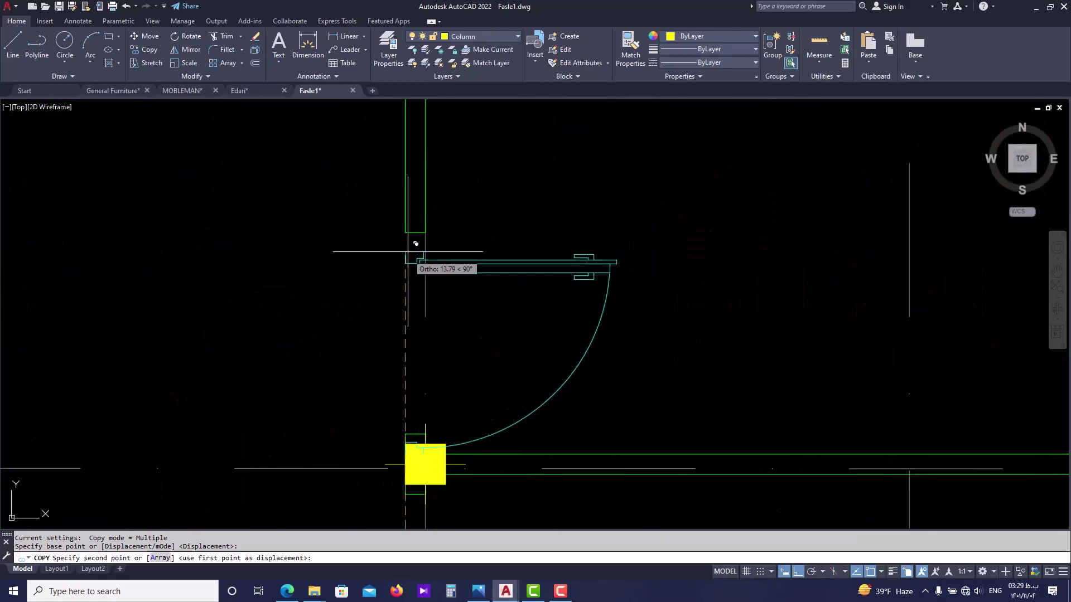
click(452, 238)
key(Escape)
scroll(484, 256, down, 4)
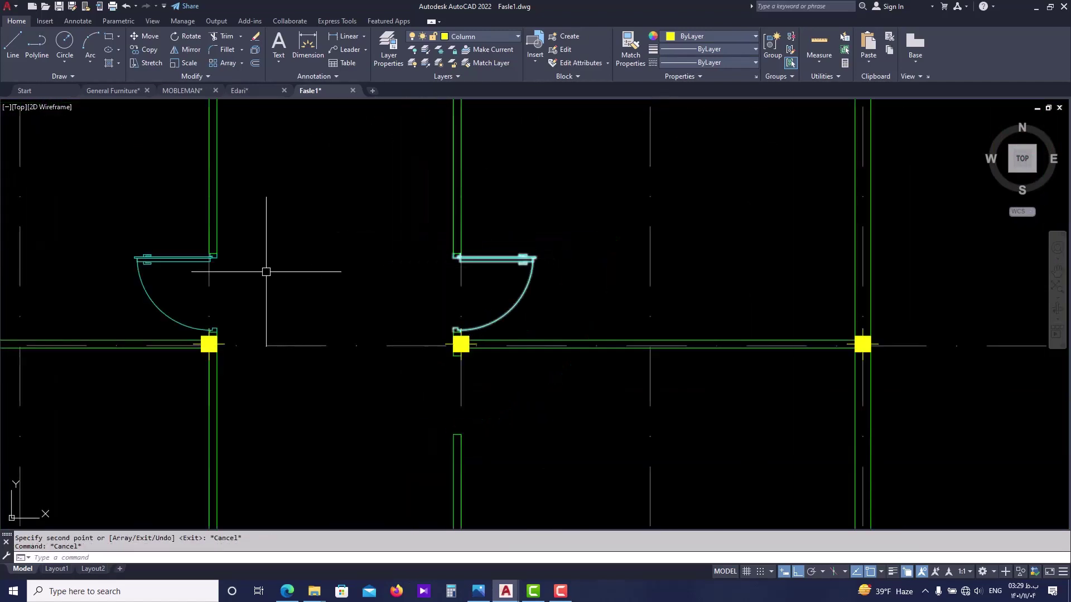
- Mirror the right copied door about a horizontal line through the M2P midpoint between the opening's two wall ends, erasing the source
middle_drag(286, 273, 307, 274)
click(510, 261)
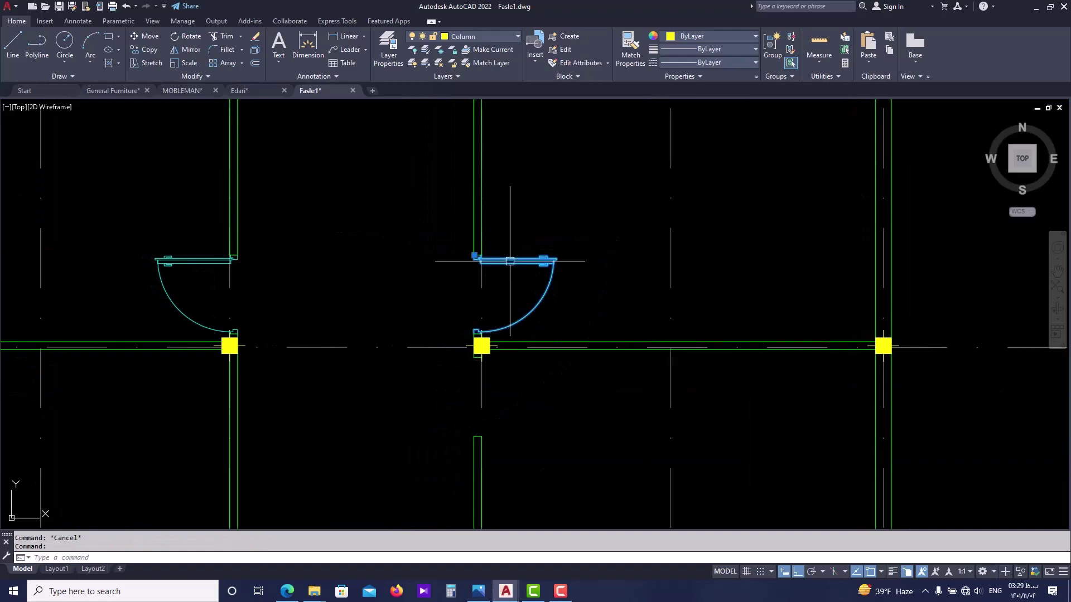
scroll(496, 271, up, 4)
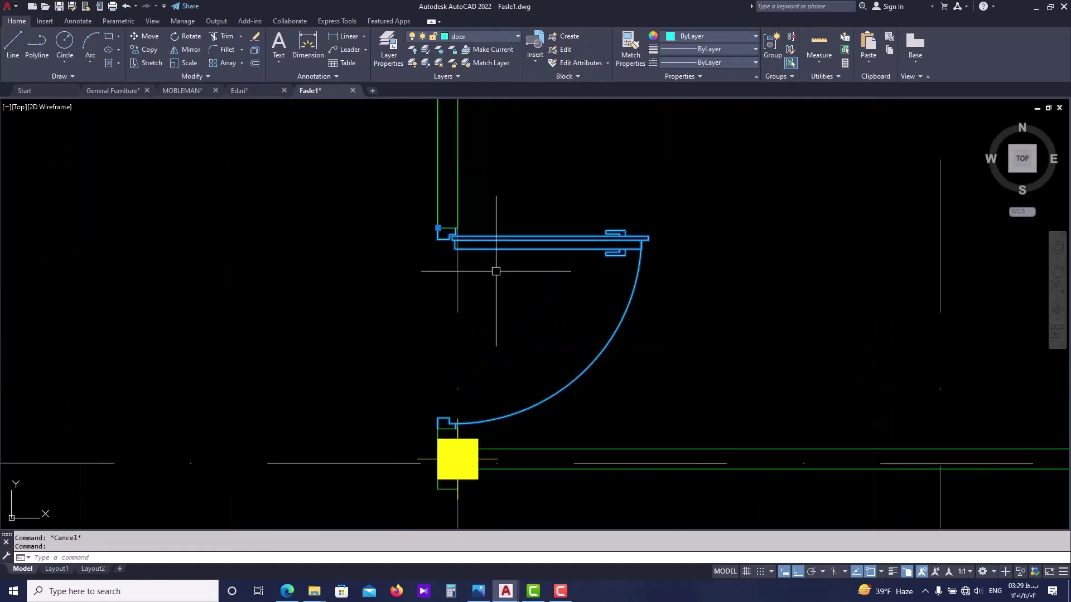
text(mi)
key(Return)
scroll(452, 257, up, 4)
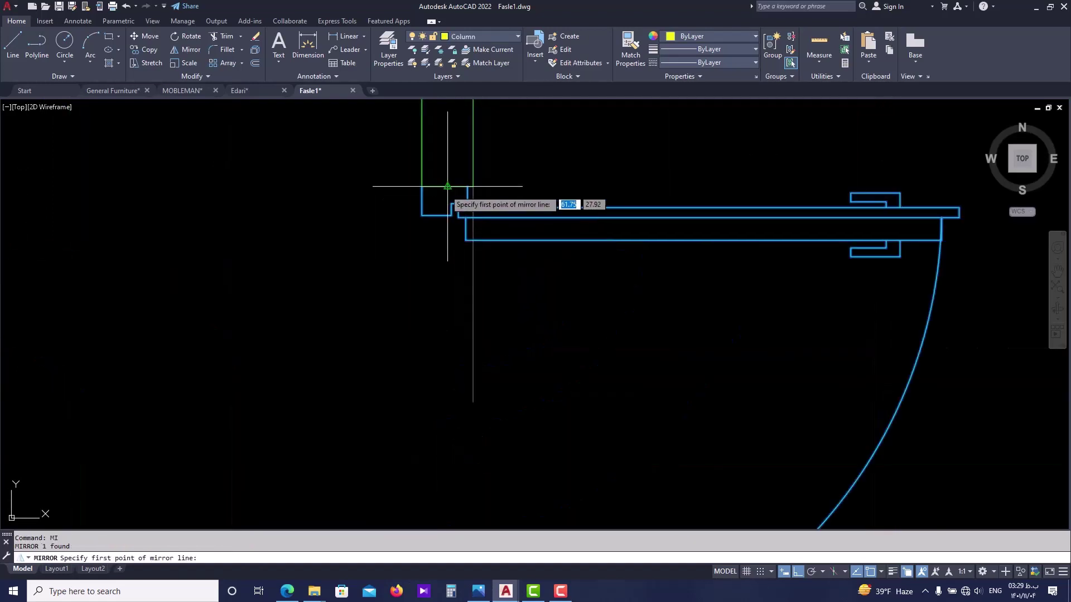
text(m2p)
key(Return)
scroll(448, 186, down, 4)
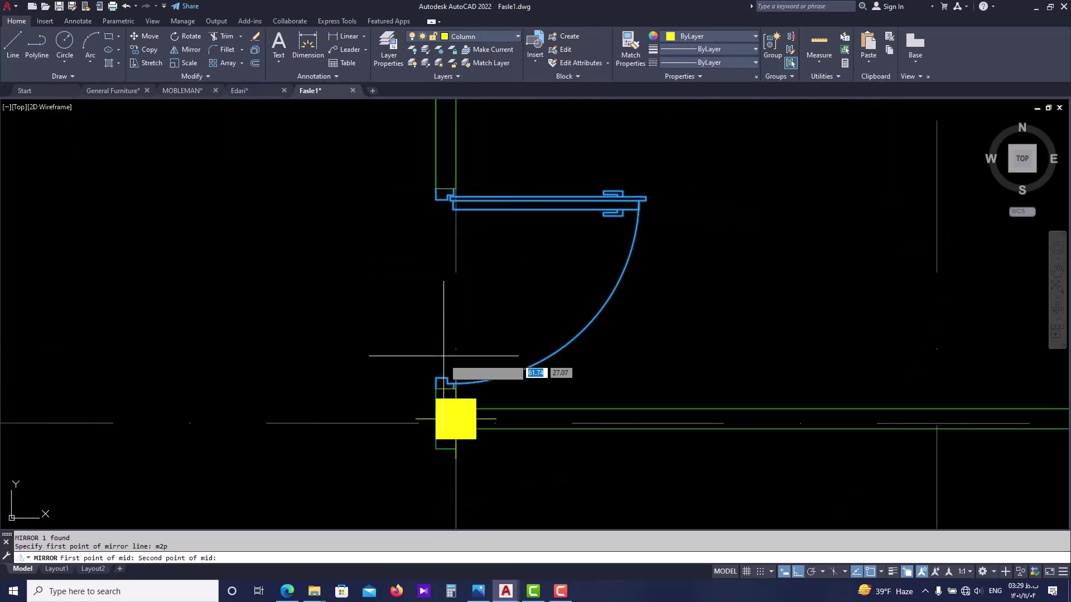
click(451, 384)
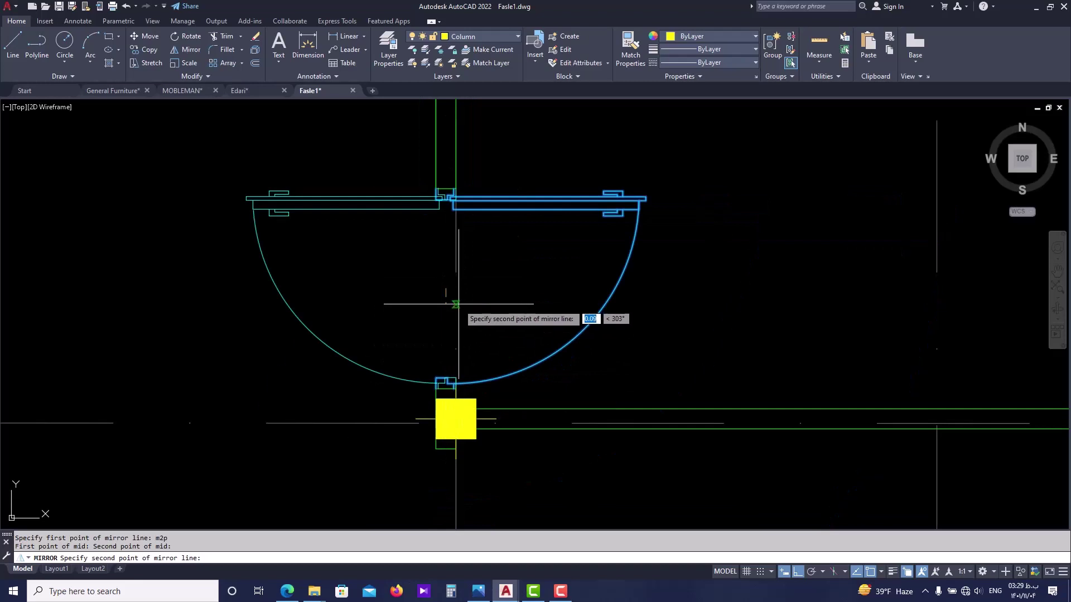
click(666, 285)
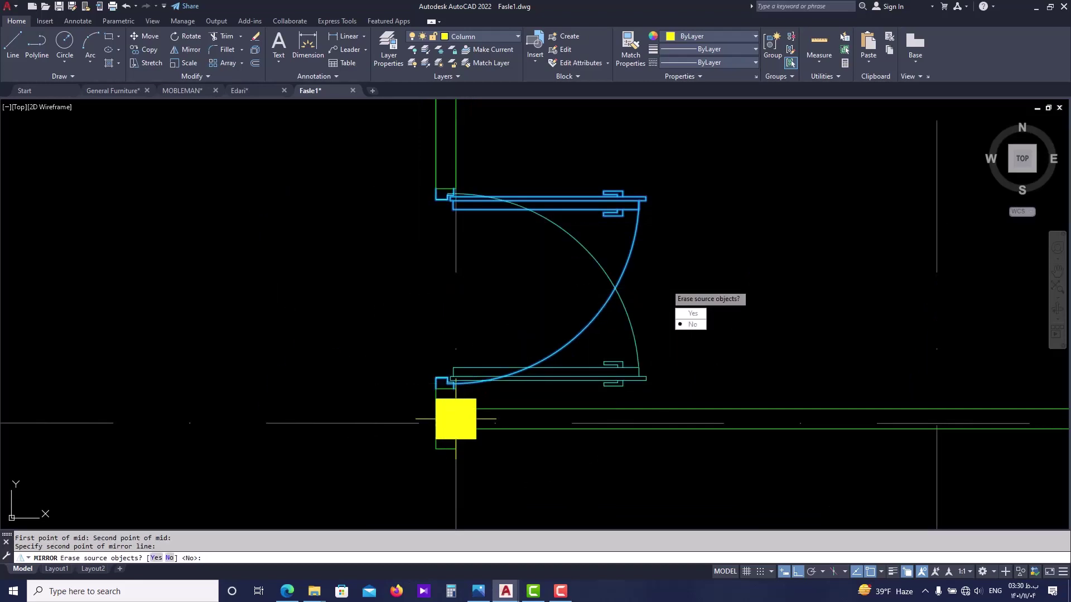
key(Escape)
scroll(611, 277, down, 3)
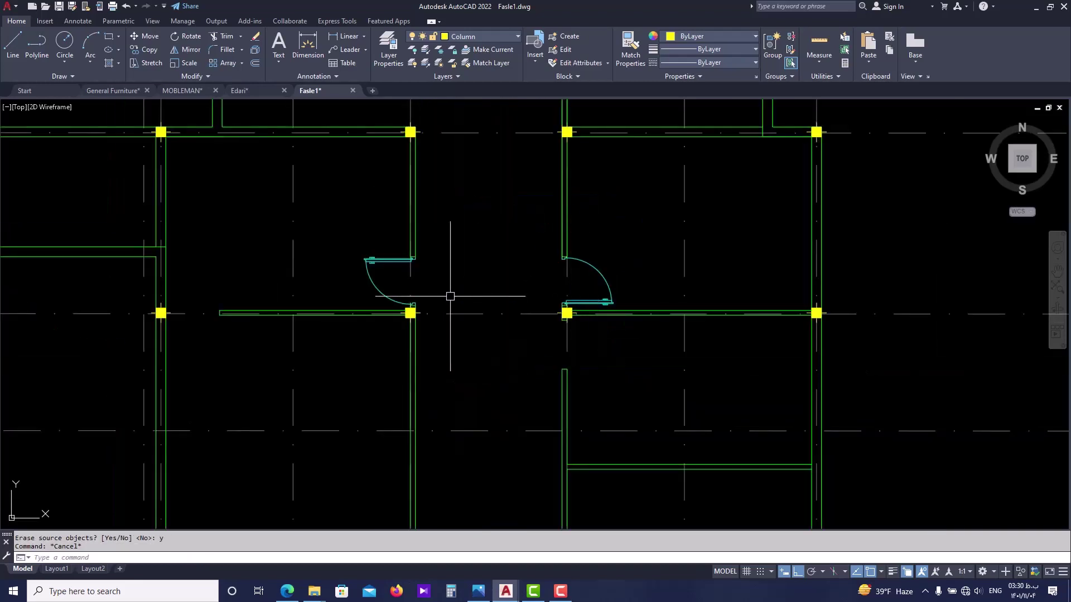
- Erase the left copied door from the opening opposite the mirrored one
scroll(416, 261, up, 4)
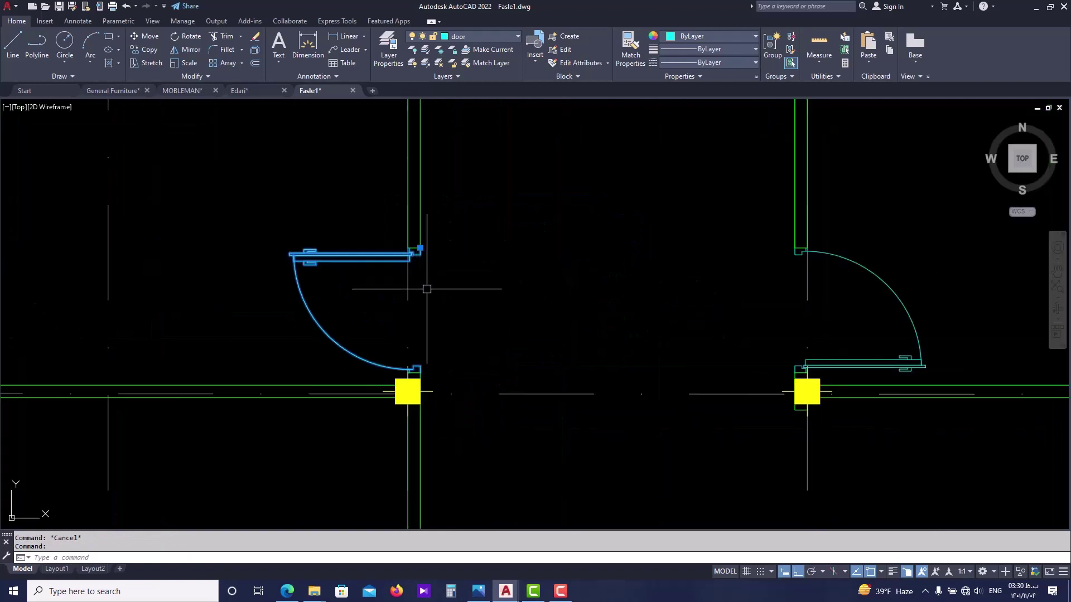
text(E)
key(Return)
- Mirror the right door across a vertical line at the M2P midpoint between the two corridor walls, keeping the original
drag(884, 265, 719, 299)
middle_drag(609, 292, 561, 286)
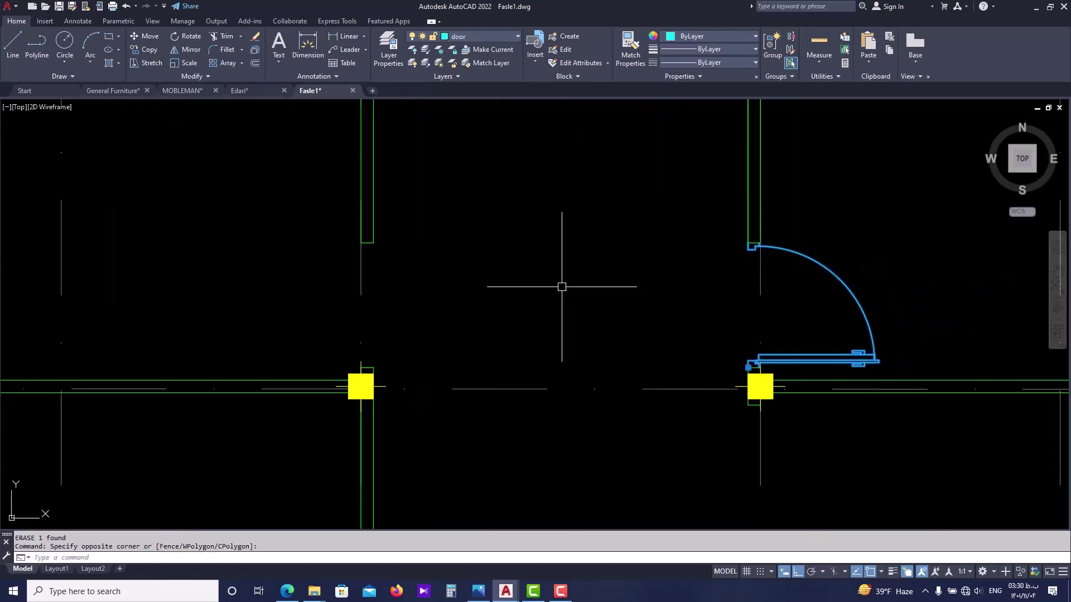
text(MI)
key(Return)
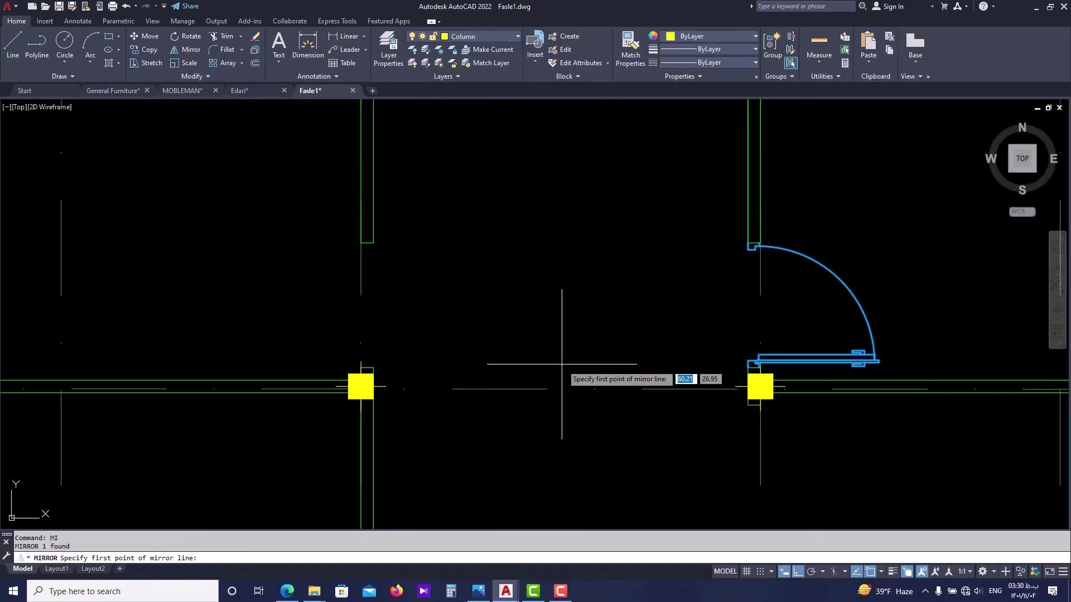
text(m2p)
key(Return)
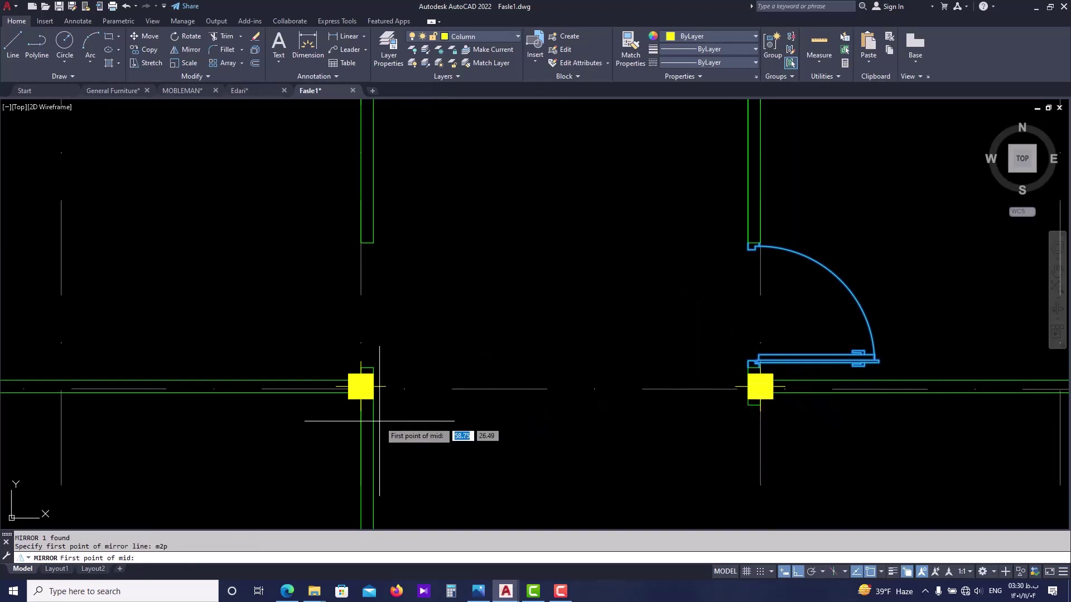
click(368, 405)
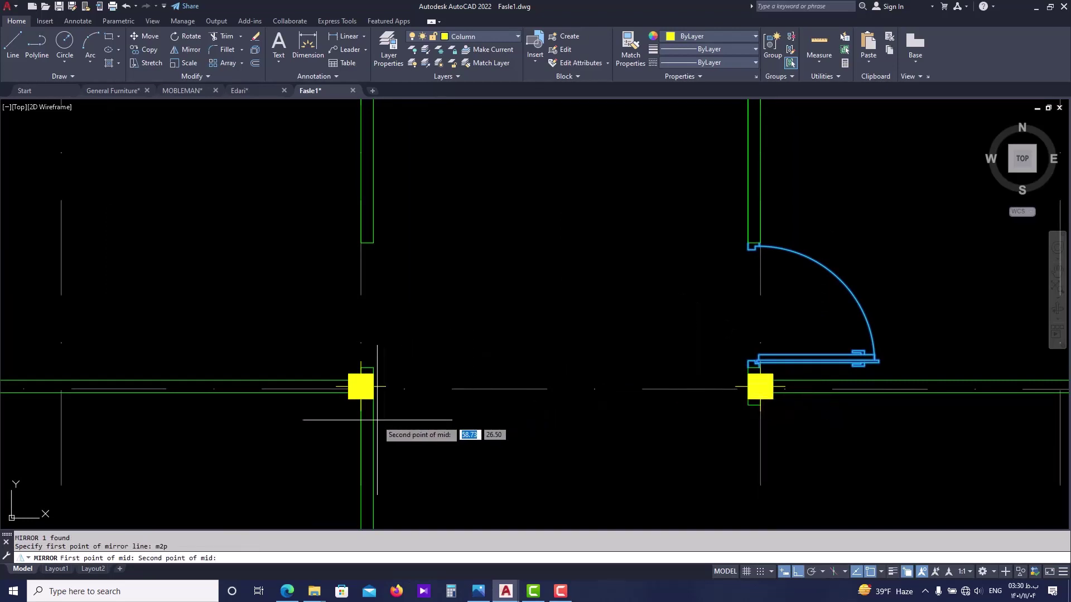
click(748, 405)
click(577, 297)
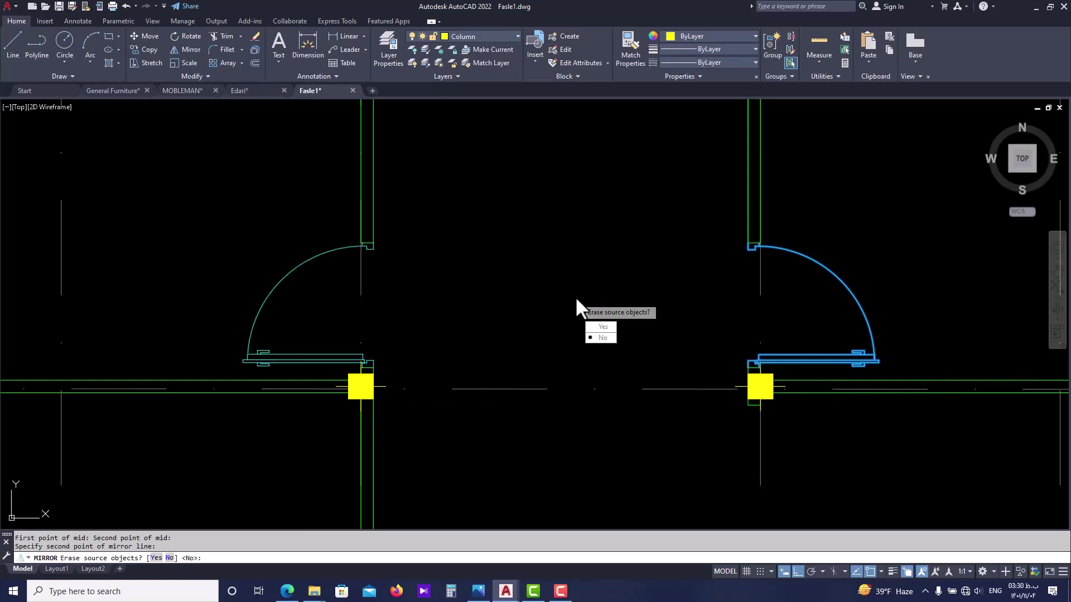
key(Return)
key(Escape)
scroll(521, 318, down, 5)
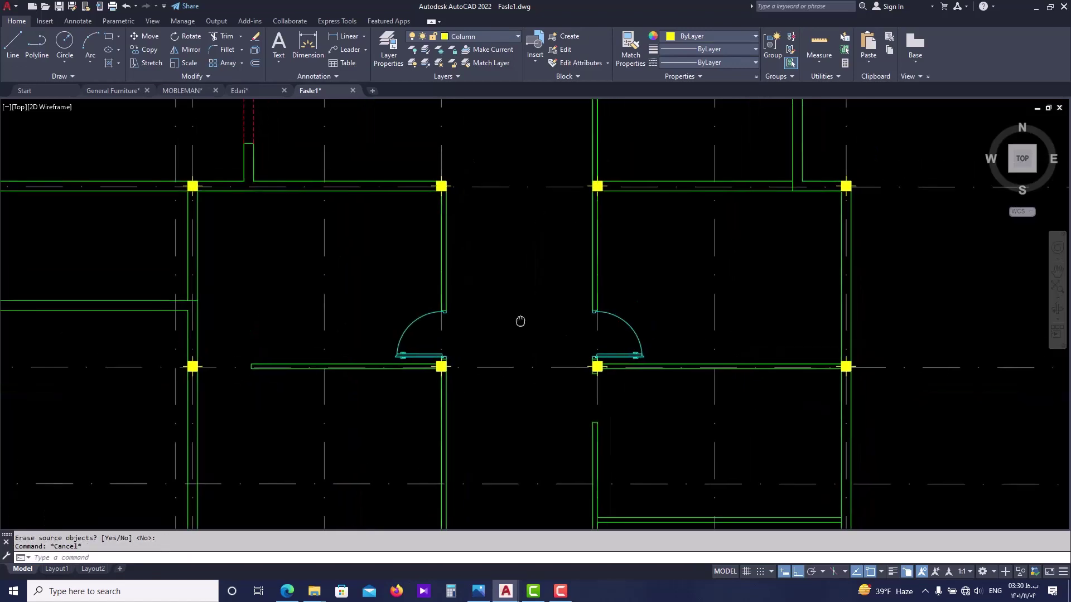
- Switch to the Edari drawing and try to measure one leaf of the double corridor door beside the +3.90 level mark
scroll(580, 299, down, 3)
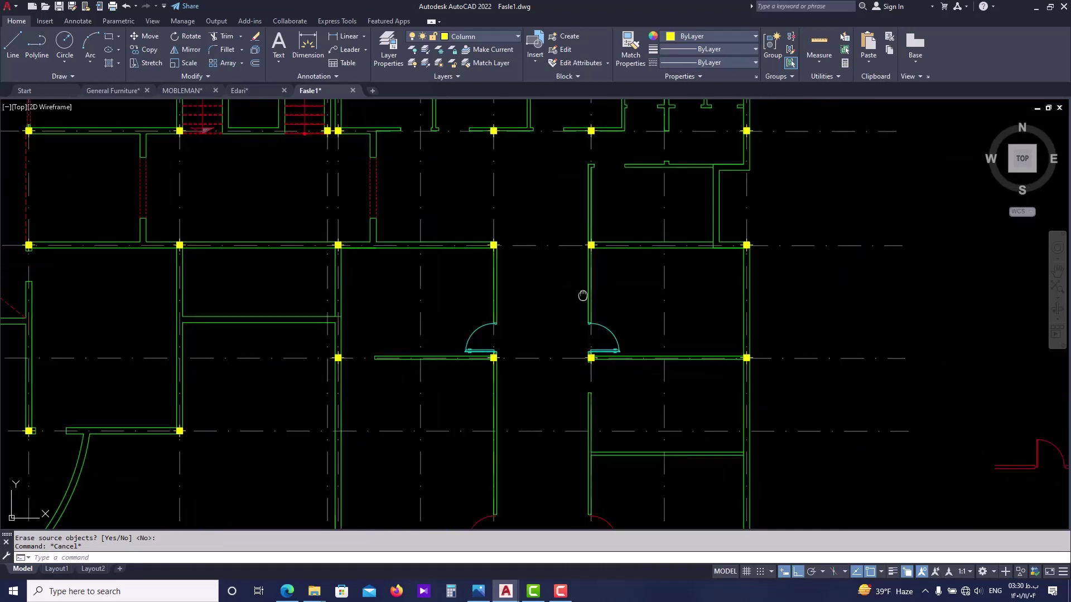
scroll(549, 360, up, 2)
scroll(359, 262, up, 5)
scroll(364, 212, down, 2)
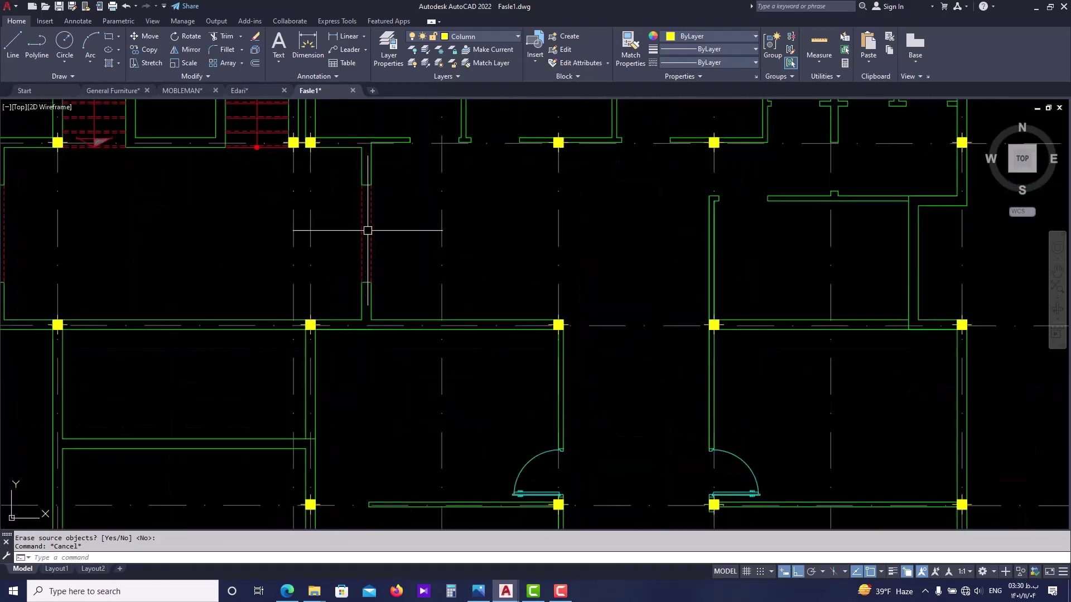
scroll(370, 229, down, 2)
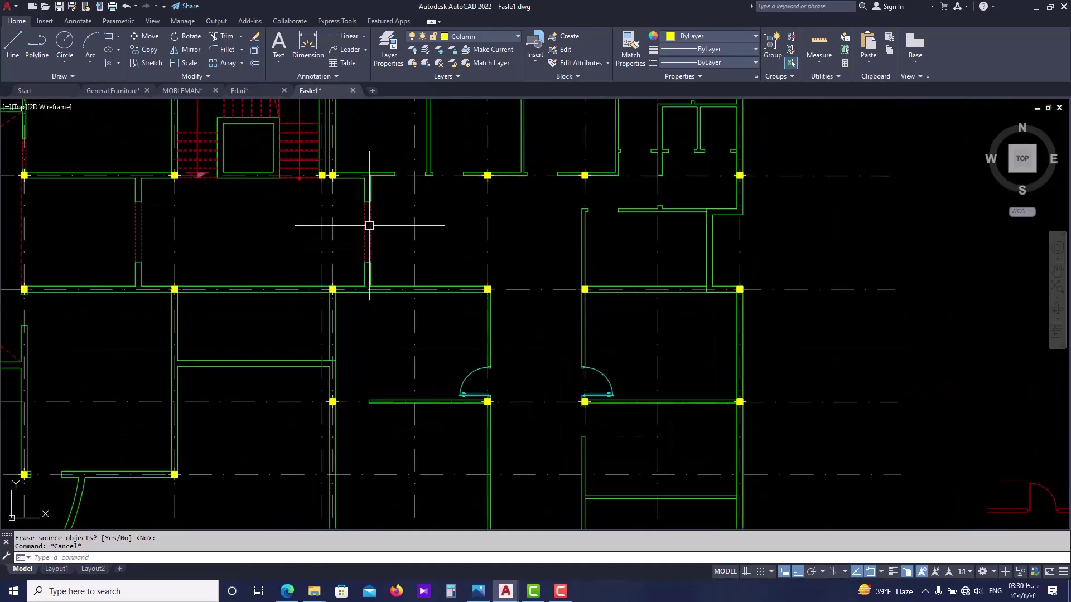
click(241, 98)
scroll(391, 234, down, 3)
scroll(581, 288, up, 1)
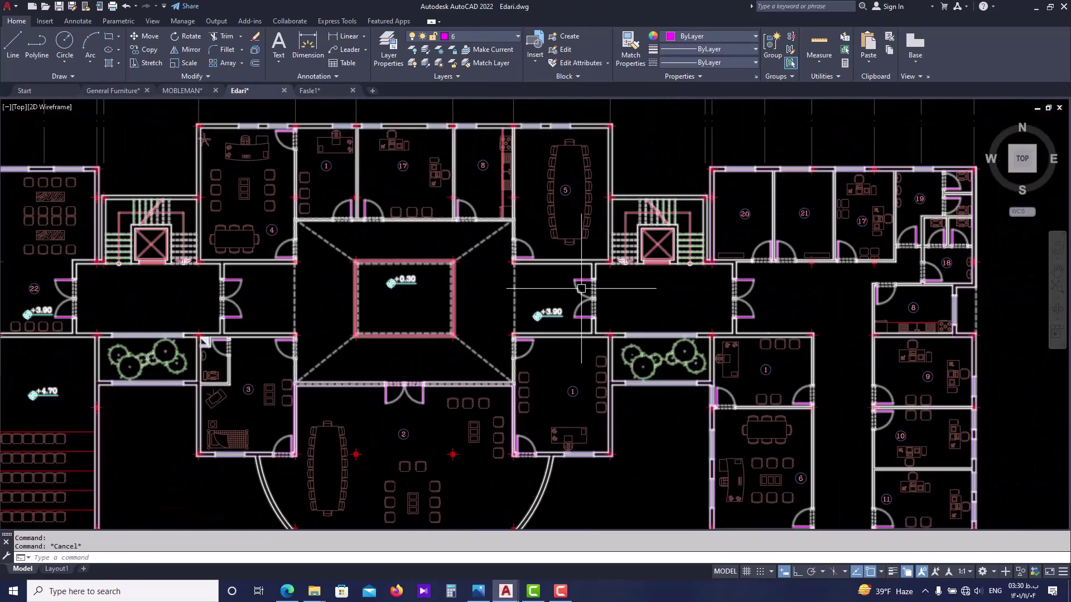
scroll(581, 288, up, 5)
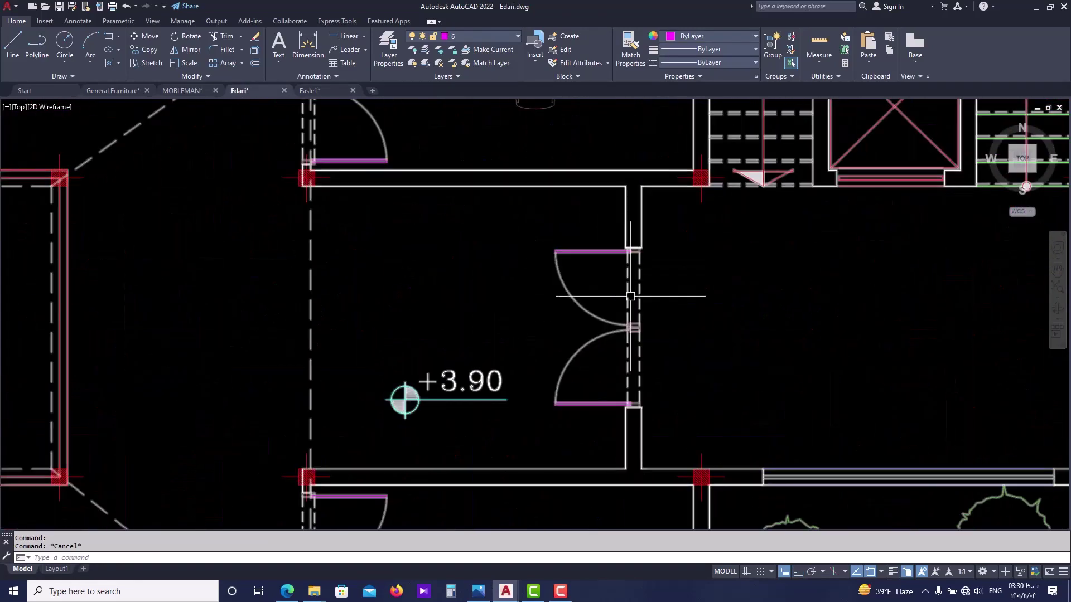
scroll(630, 296, up, 2)
text(DI)
key(Return)
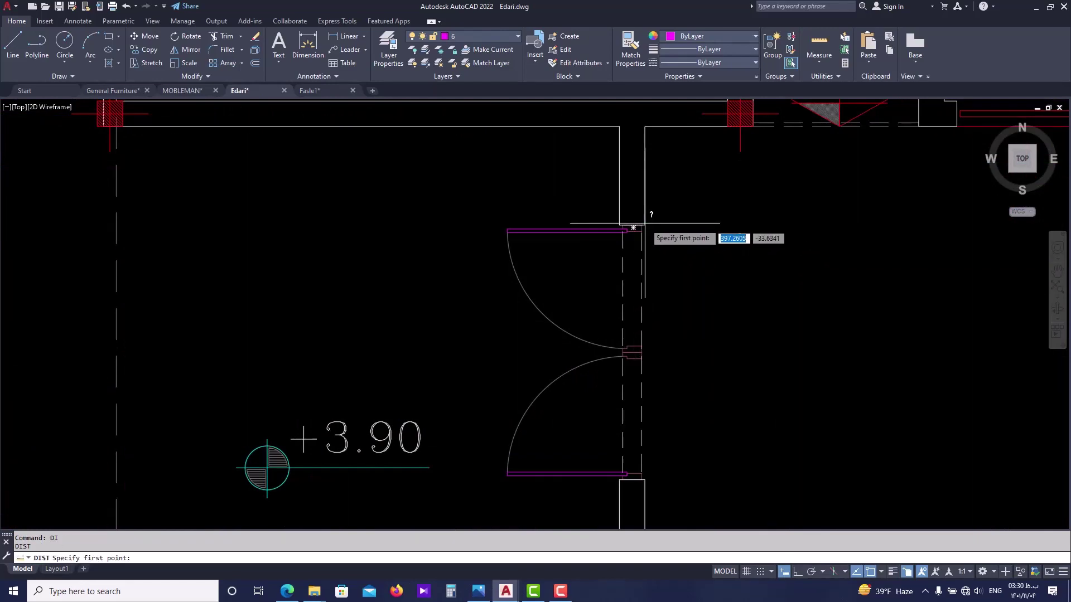
scroll(633, 228, up, 3)
click(612, 237)
scroll(646, 332, down, 2)
scroll(633, 387, up, 3)
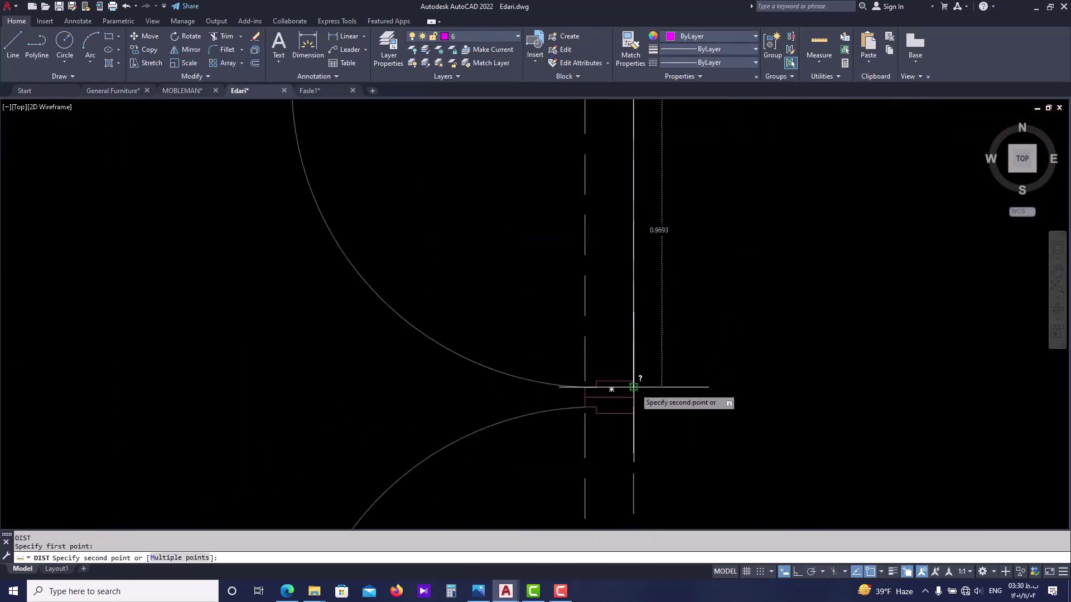
key(Escape)
scroll(633, 362, down, 4)
- Return to the Fasle1 drawing and copy the left corridor door into the hall beside the dashed double-door opening near the stairs
click(309, 91)
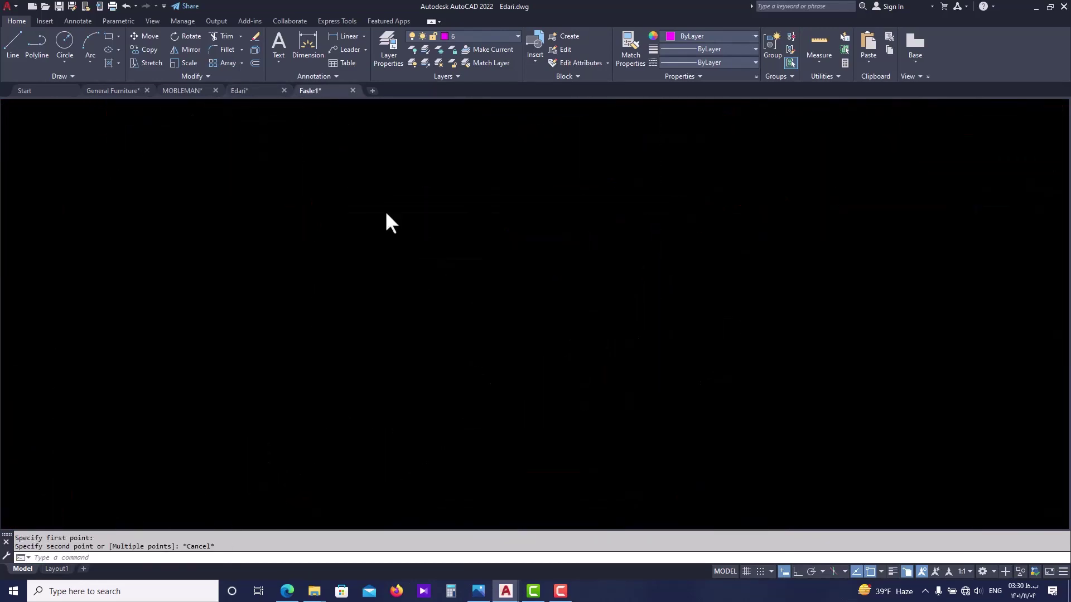
scroll(505, 262, up, 5)
click(482, 308)
scroll(482, 309, up, 5)
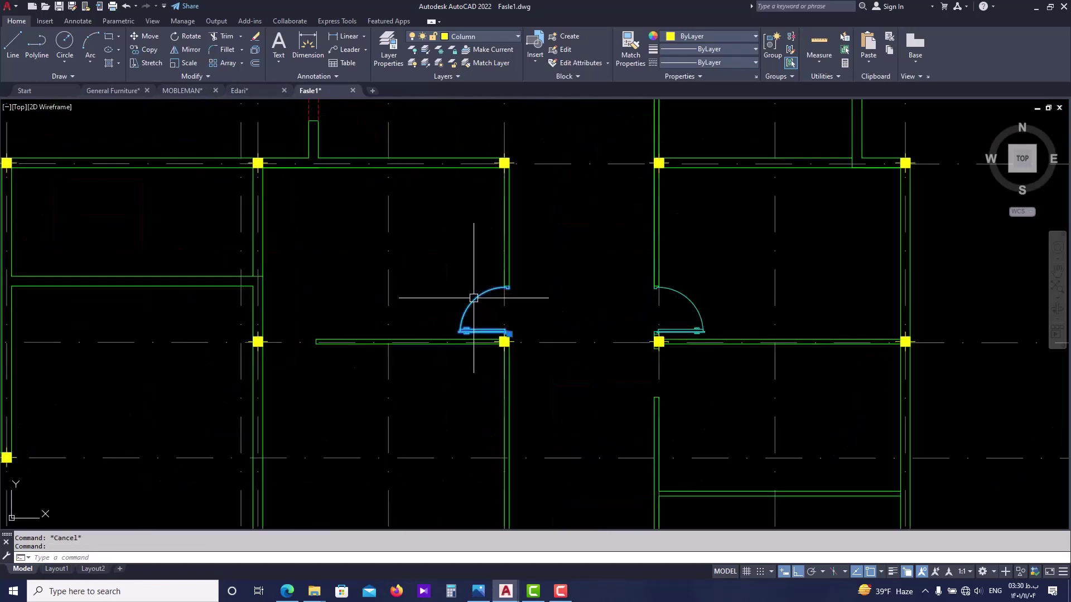
text(co)
key(space)
click(446, 395)
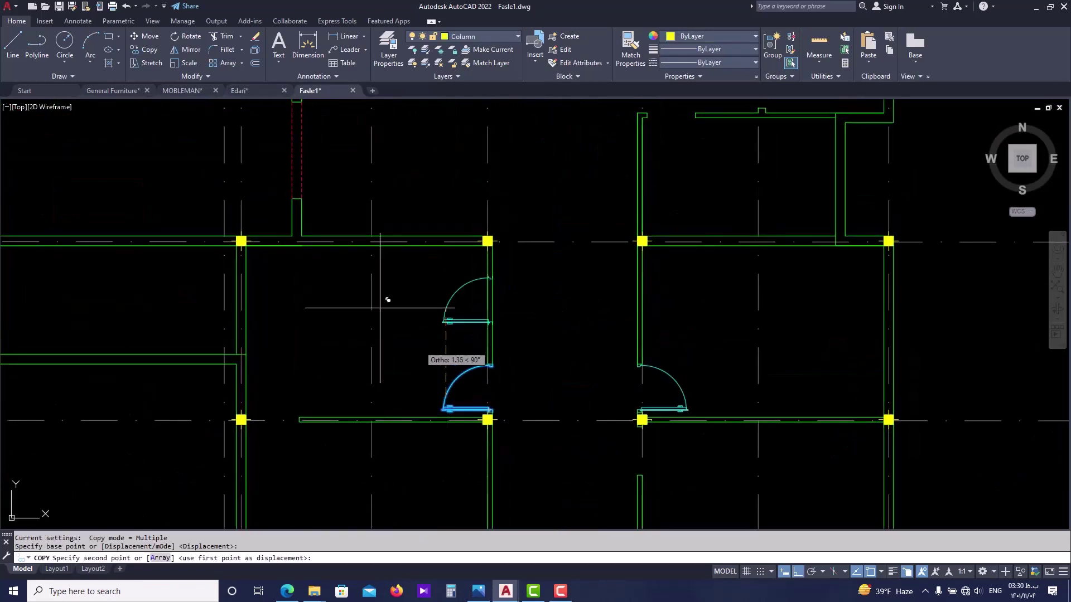
middle_drag(361, 180, 450, 282)
key(F8)
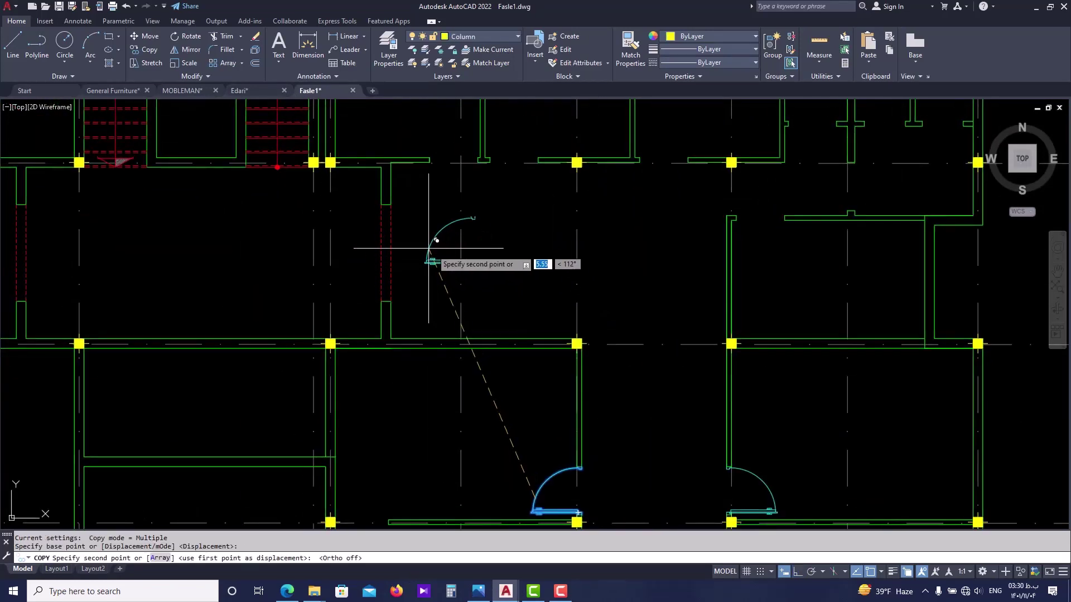
scroll(420, 238, up, 4)
middle_drag(162, 226, 341, 266)
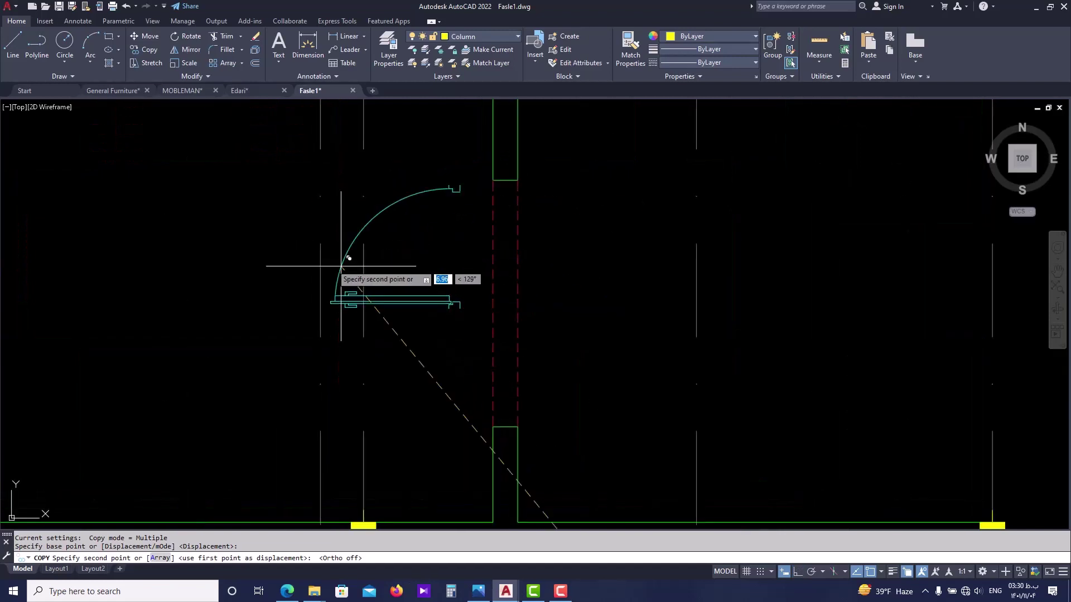
click(288, 258)
key(Escape)
key(Escape)
key(Escape)
- Move the copied door by its upper outer frame corner to the upper right wall corner of the dashed opening
middle_drag(361, 228, 331, 289)
scroll(382, 241, up, 2)
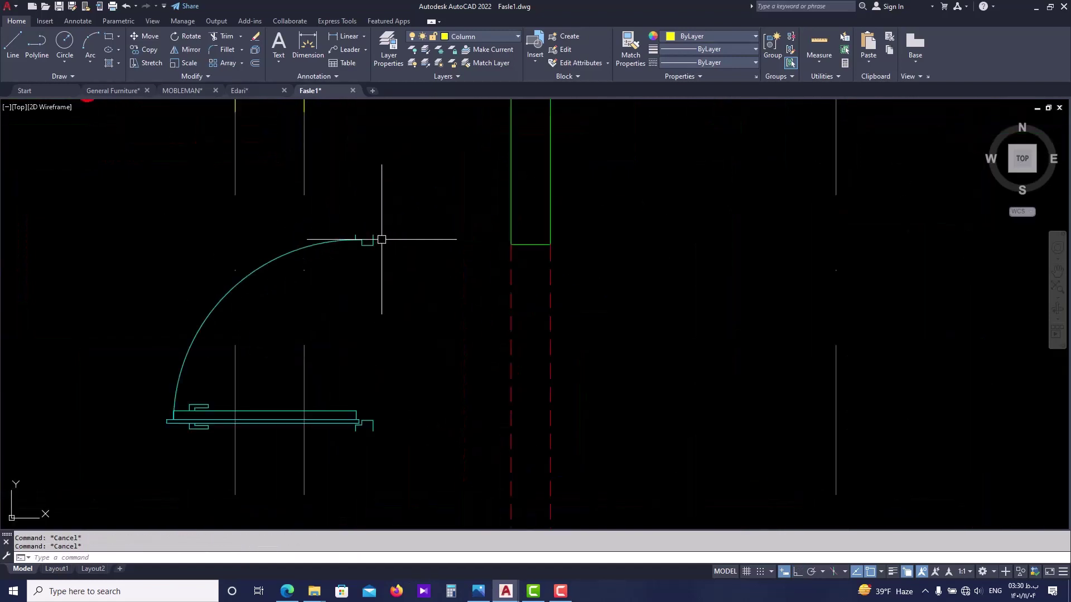
click(382, 232)
click(363, 259)
text(m)
key(space)
text(m)
key(Return)
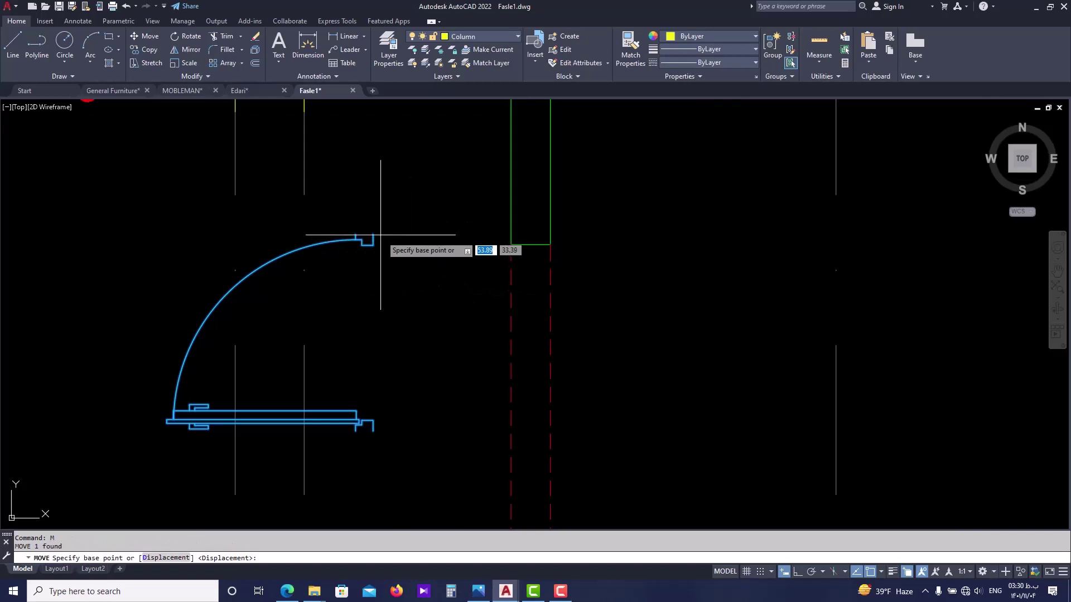
click(373, 235)
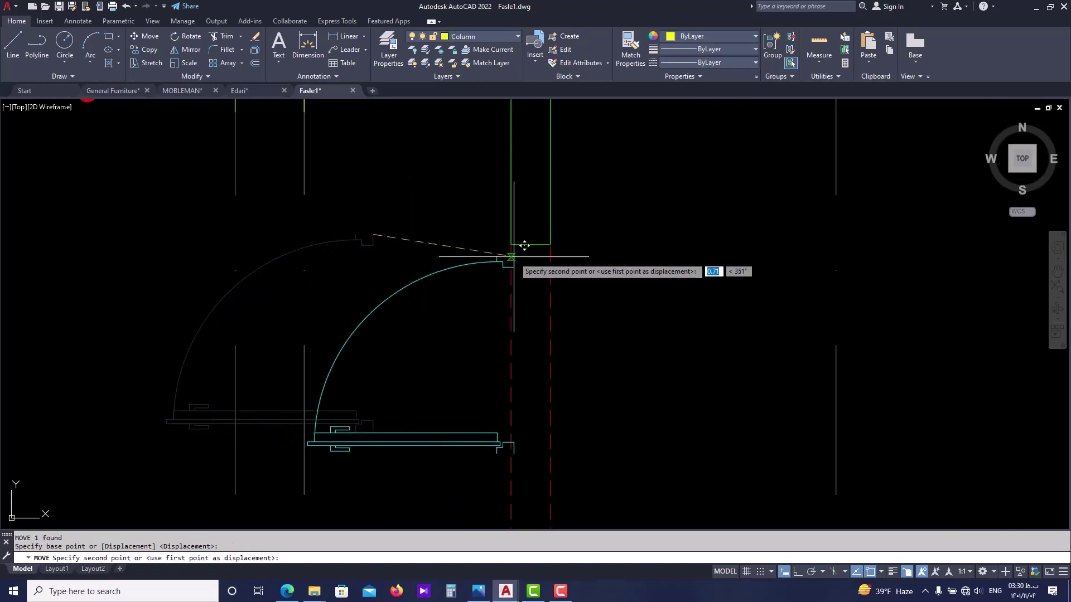
click(551, 244)
scroll(545, 248, down, 2)
key(Escape)
- Mirror the moved door about a horizontal line with Ortho on, erasing the source so its leaf sits on the upper side
click(478, 357)
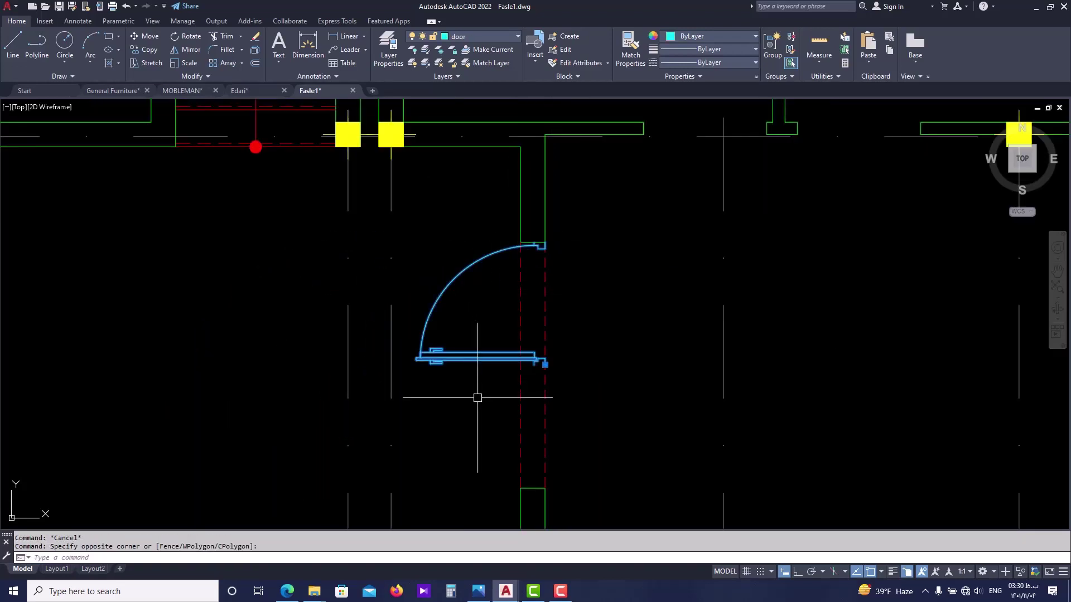
middle_drag(486, 323, 478, 348)
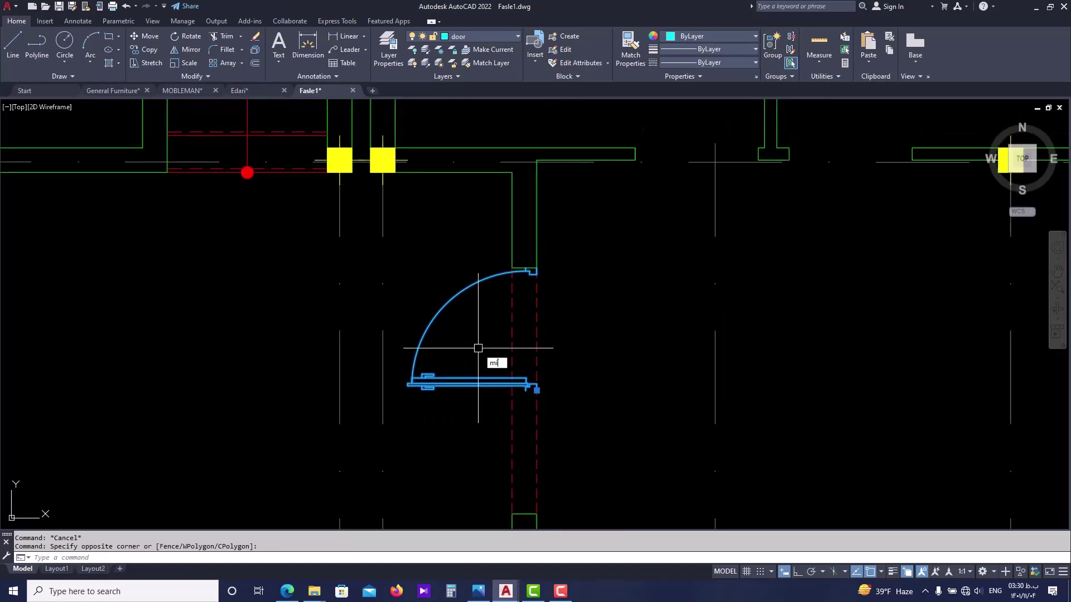
key(Return)
click(463, 338)
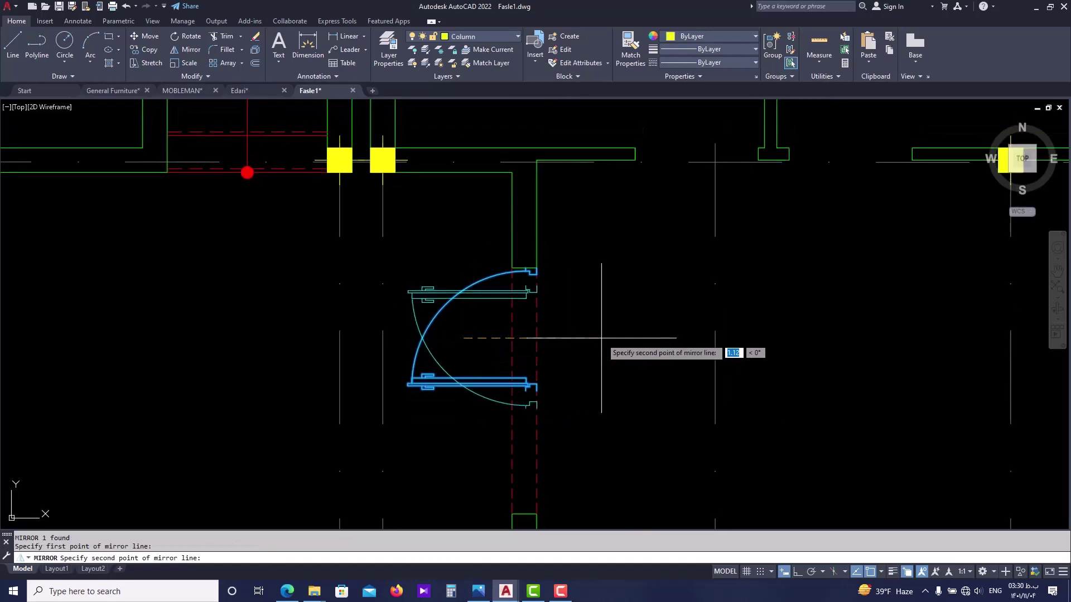
key(F8)
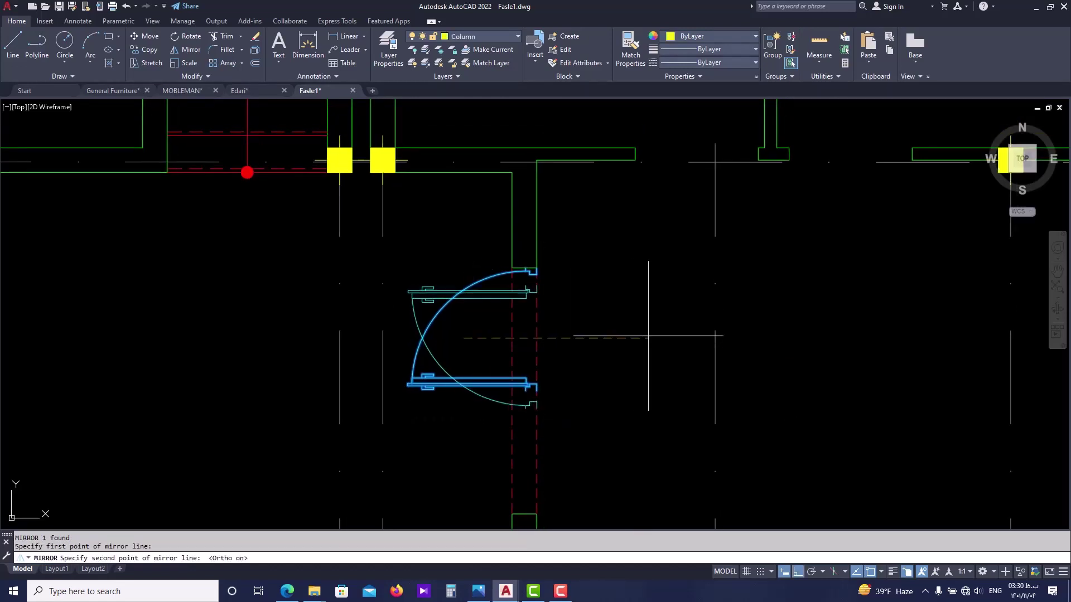
click(651, 335)
text(y)
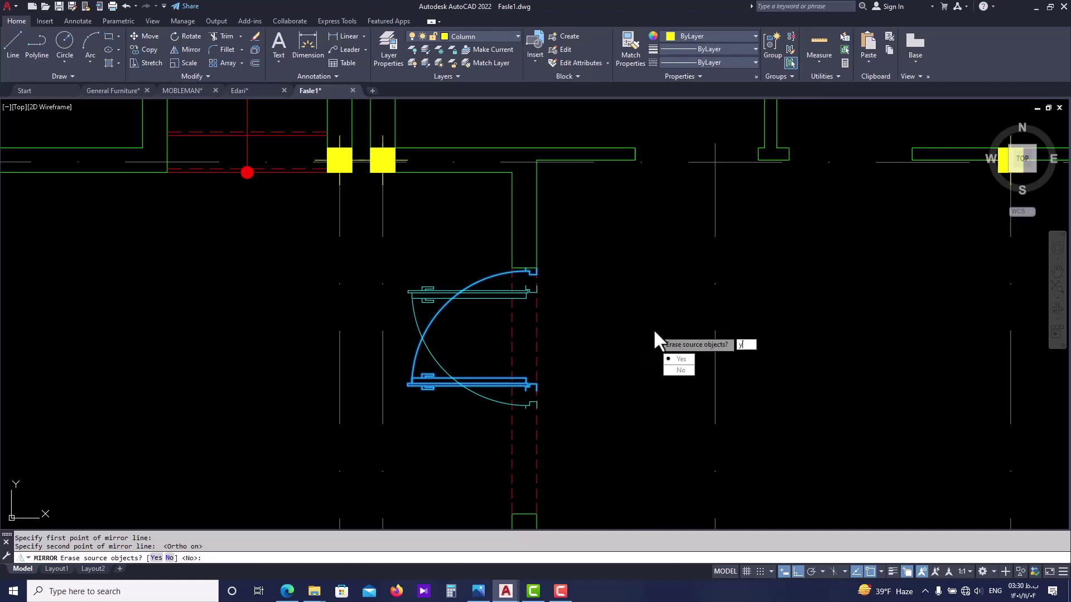
key(Return)
key(Escape)
- Move the flipped door by its outer frame corner up to the wall corner at the top of the opening
click(503, 320)
click(480, 286)
scroll(545, 294, up, 4)
scroll(526, 277, up, 4)
text(m)
key(Return)
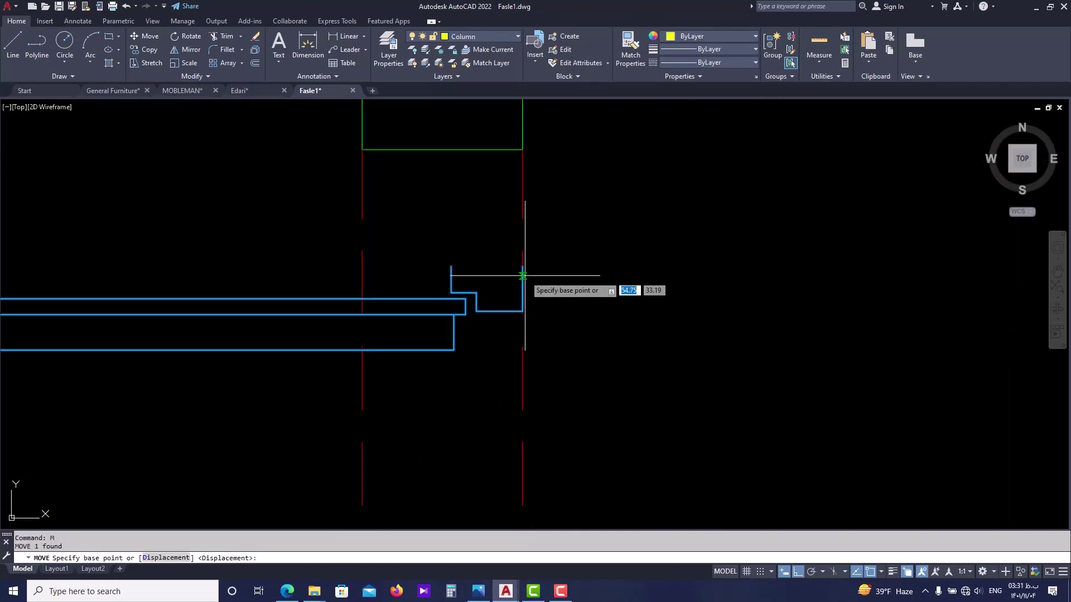
click(523, 266)
key(Escape)
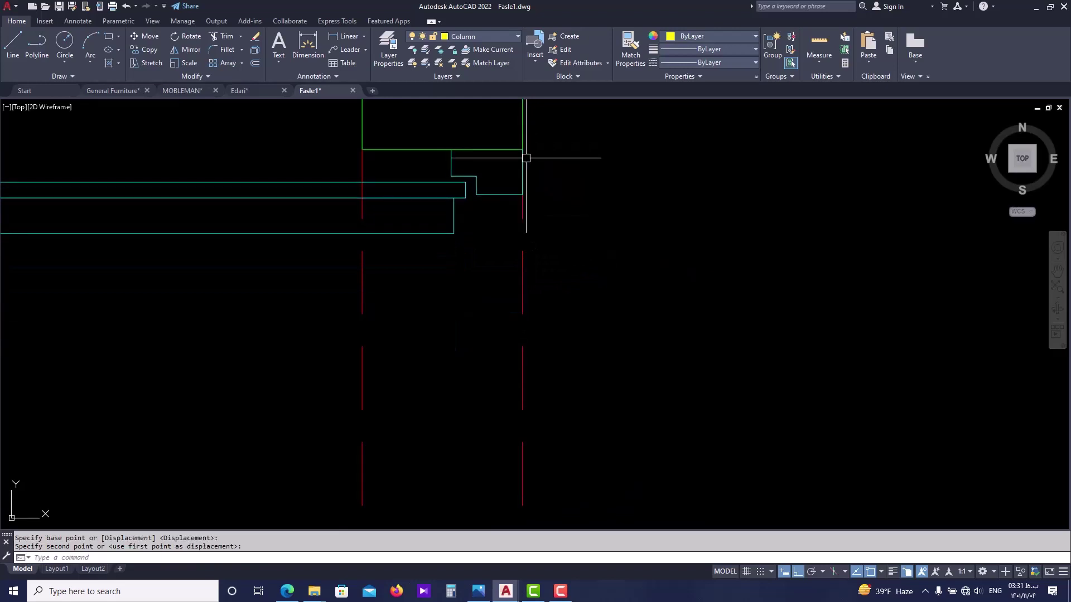
- Mirror the door leaf about a horizontal line through its lower frame end, keeping the source, to form a double door
scroll(526, 158, down, 3)
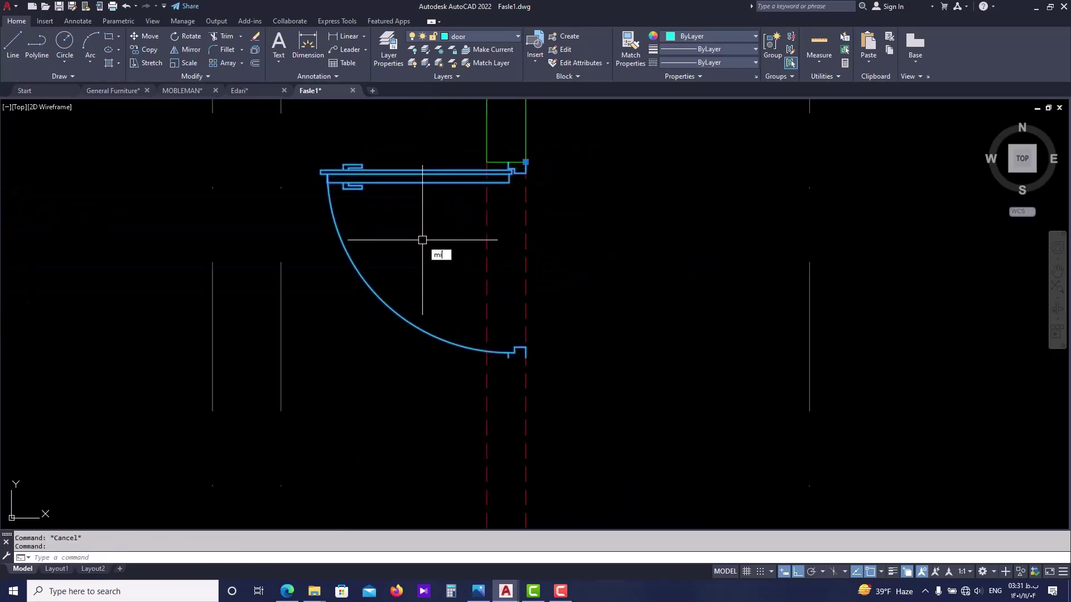
text(mi)
key(Return)
scroll(526, 345, up, 4)
click(508, 358)
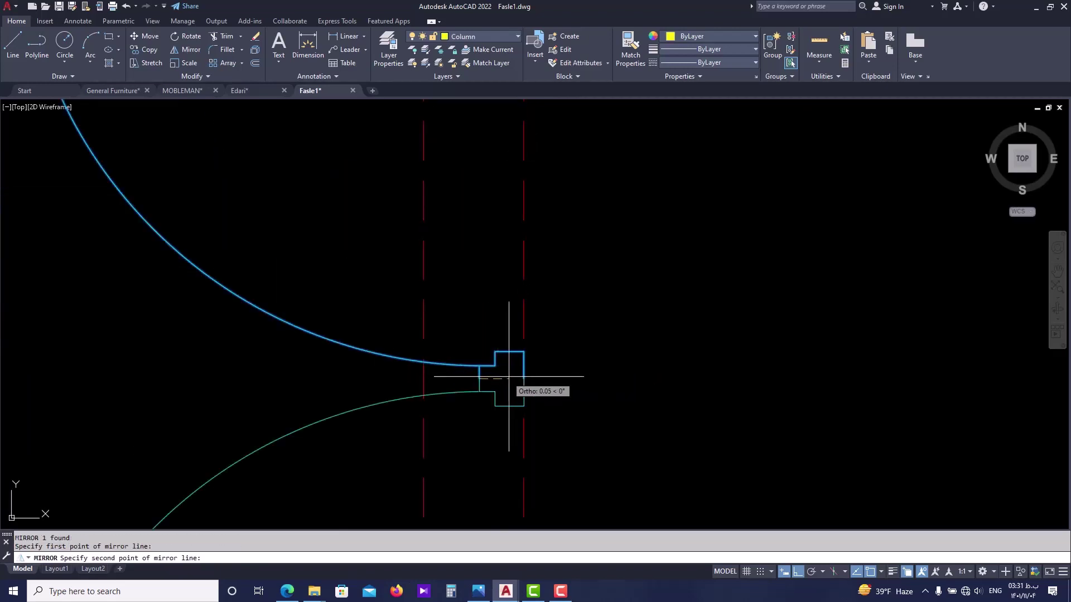
click(510, 377)
scroll(535, 352, down, 3)
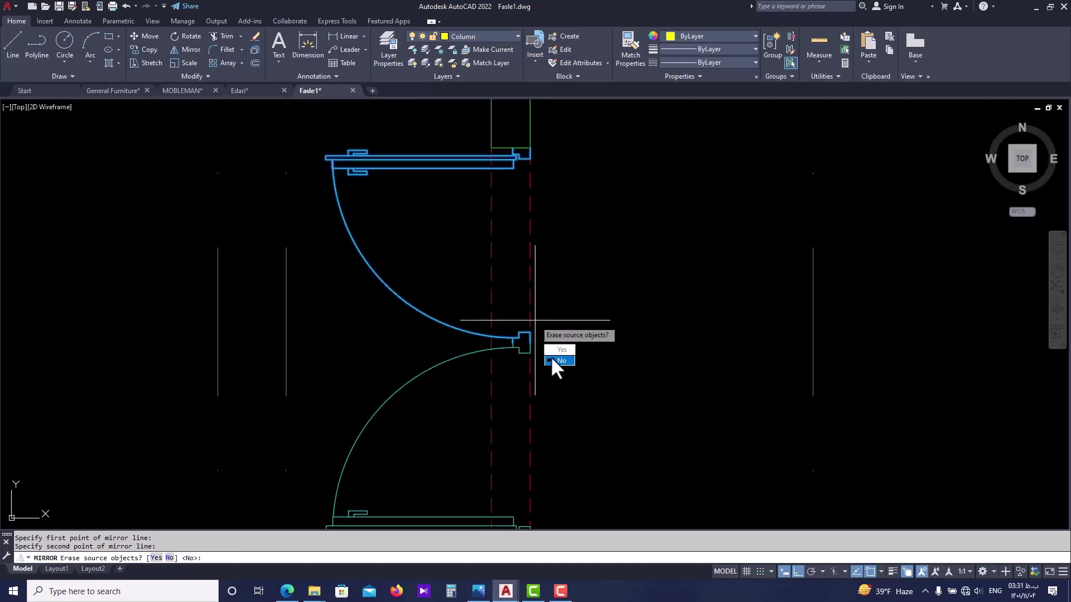
click(556, 362)
scroll(552, 345, down, 5)
key(Escape)
scroll(552, 380, down, 2)
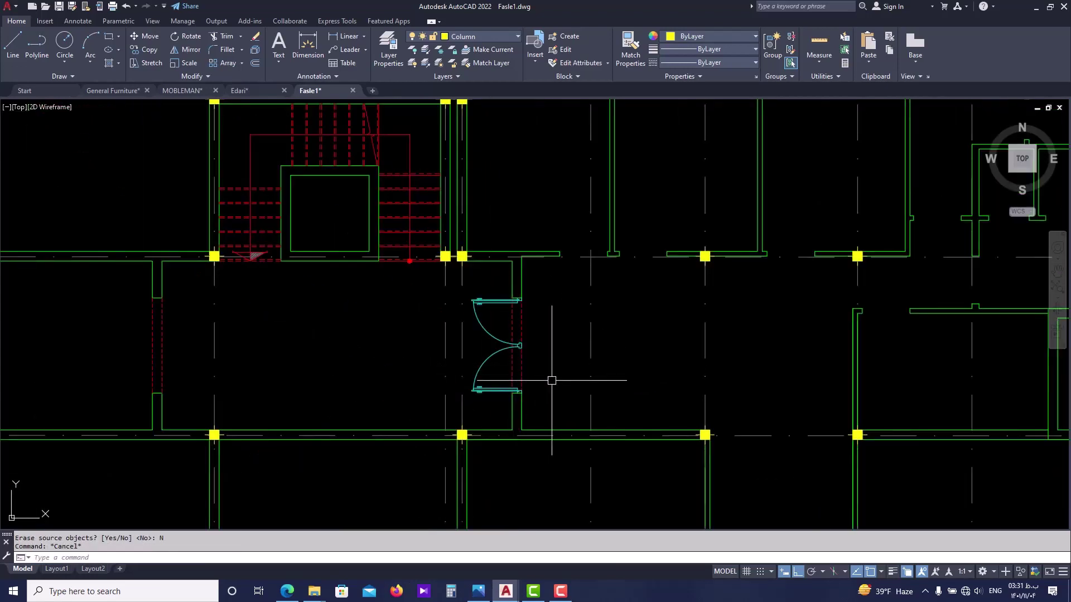
scroll(552, 380, down, 3)
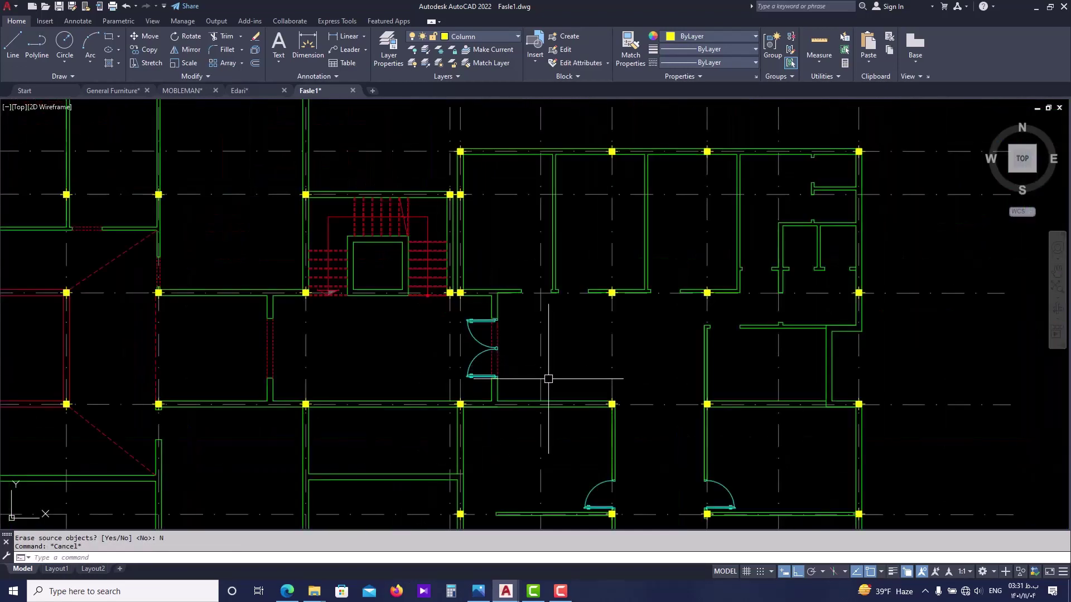
scroll(488, 353, up, 2)
scroll(487, 359, up, 2)
click(511, 236)
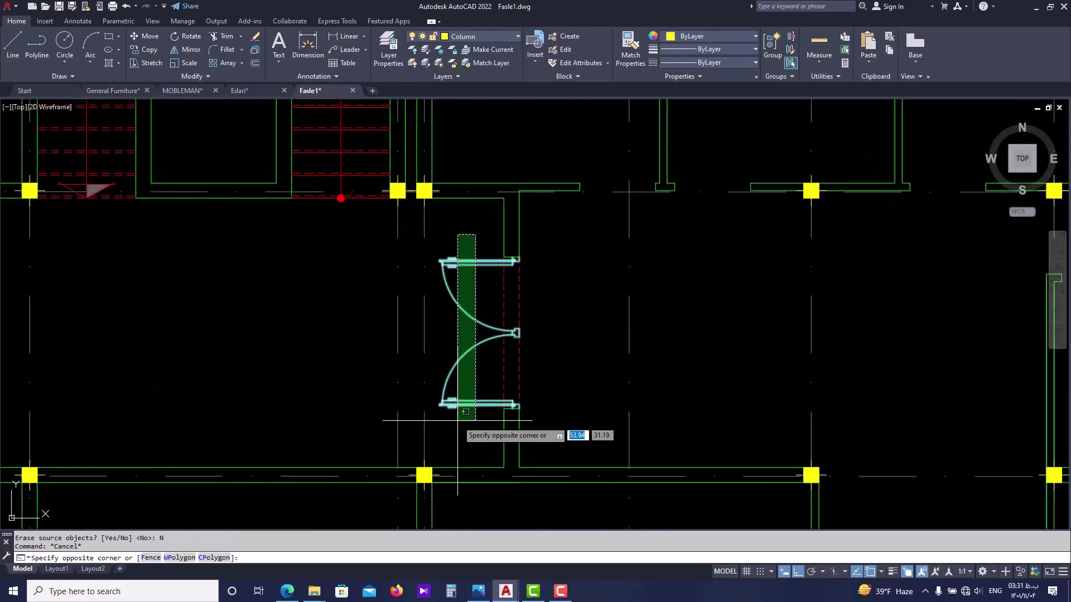
click(450, 440)
key(Return)
scroll(424, 385, down, 2)
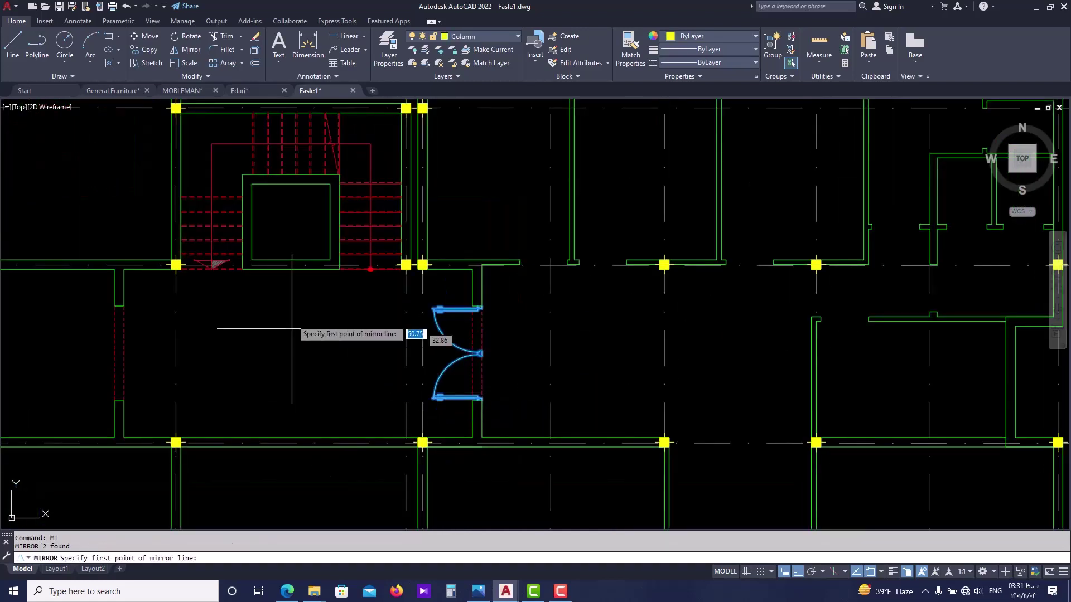
click(290, 269)
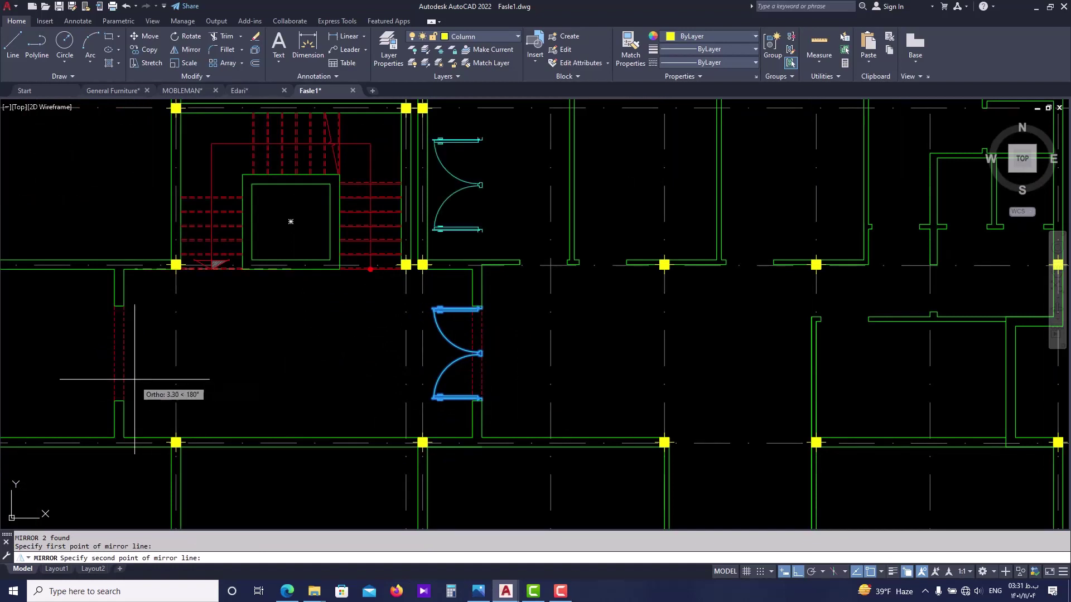
key(Escape)
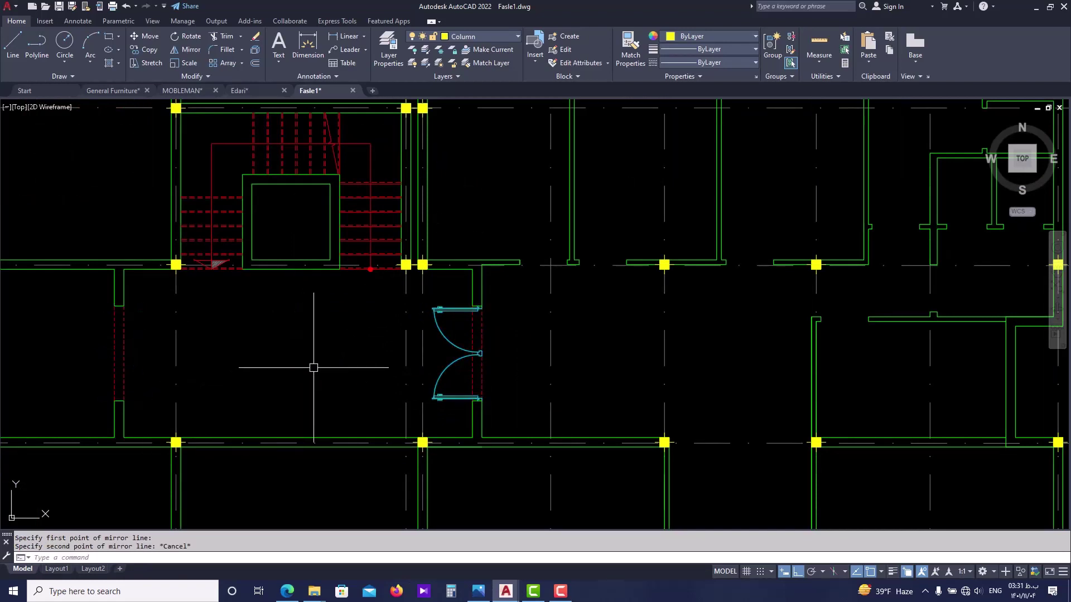
- Mirror the double door across a vertical line at the M2P midpoint between the hall's two end wall stubs, keeping the original
click(446, 311)
click(431, 411)
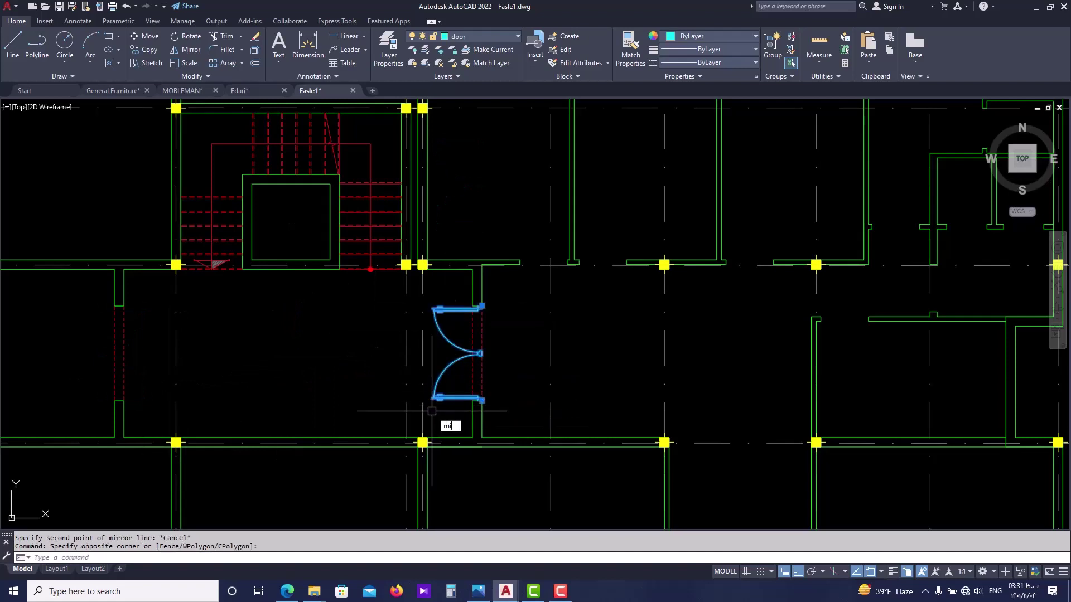
text(mi)
key(Return)
text(m2)
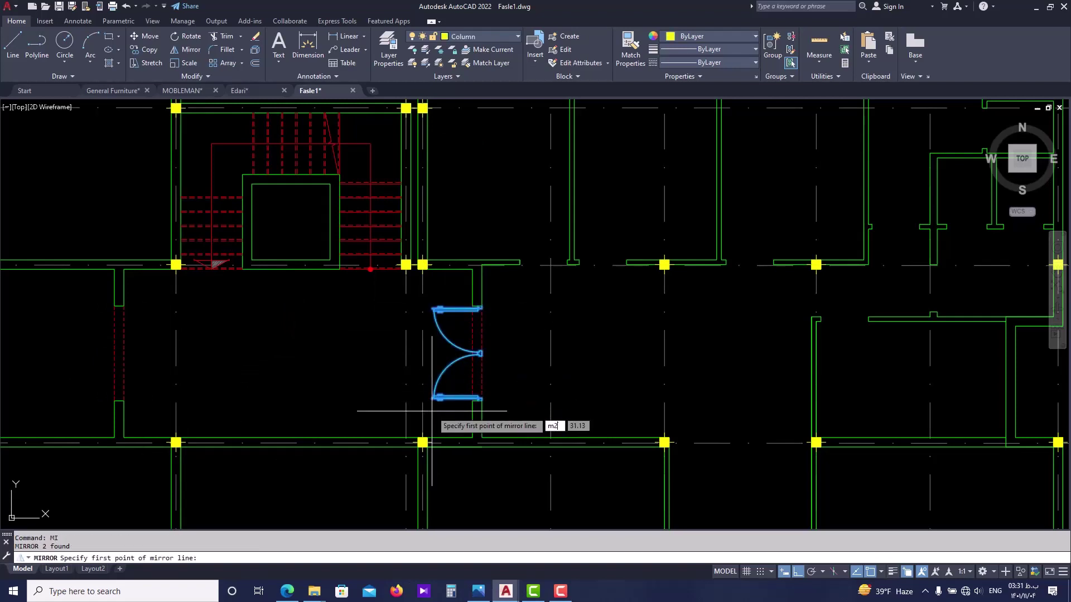
text(p)
key(Return)
click(124, 287)
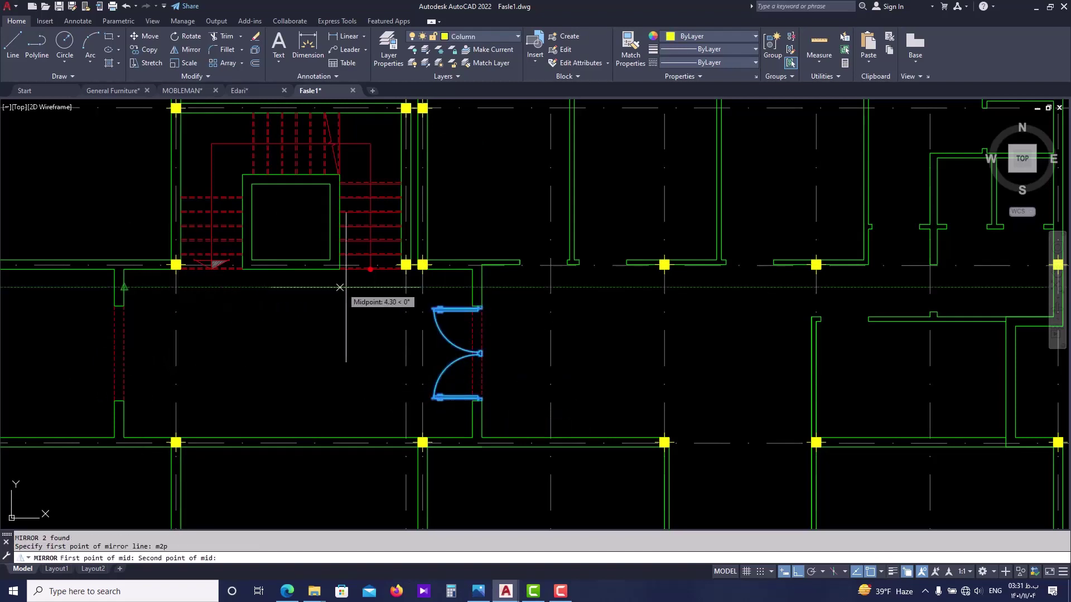
click(472, 287)
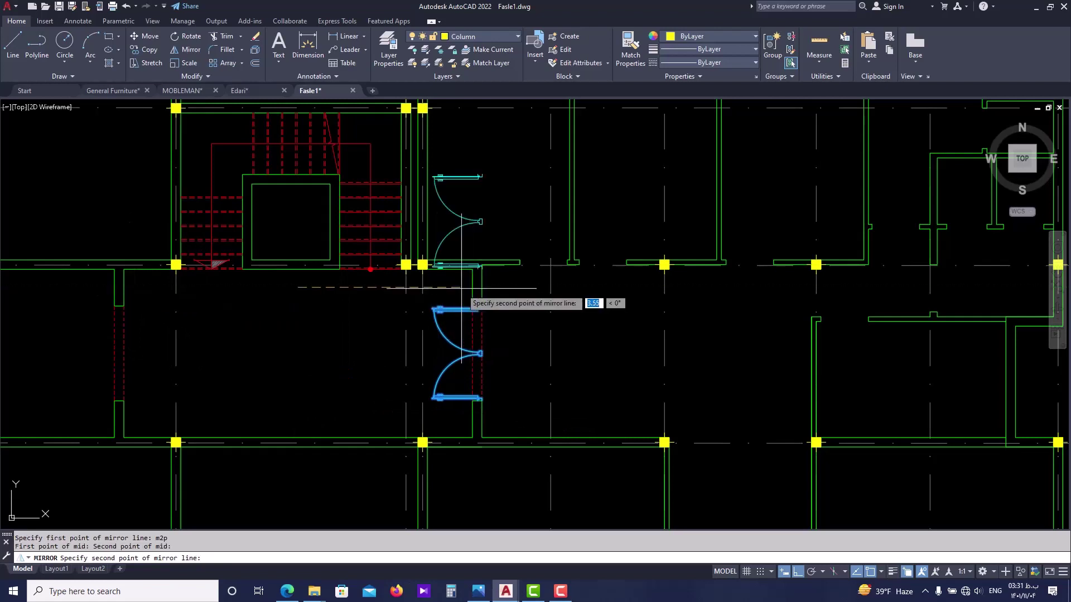
click(288, 359)
key(Return)
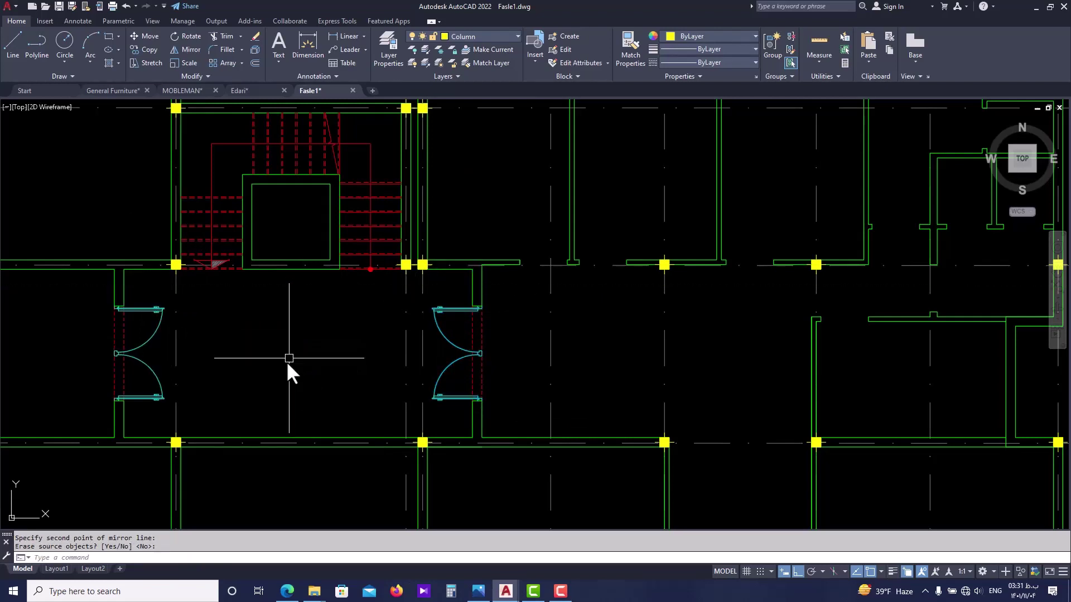
mouse_move(191, 378)
middle_down()
mouse_move(366, 363)
mouse_move(361, 310)
middle_up()
key(Escape)
- Copy the single door block lying outside the plan into the upper right room, beside the small washroom openings
scroll(368, 362, down, 5)
scroll(361, 310, up, 7)
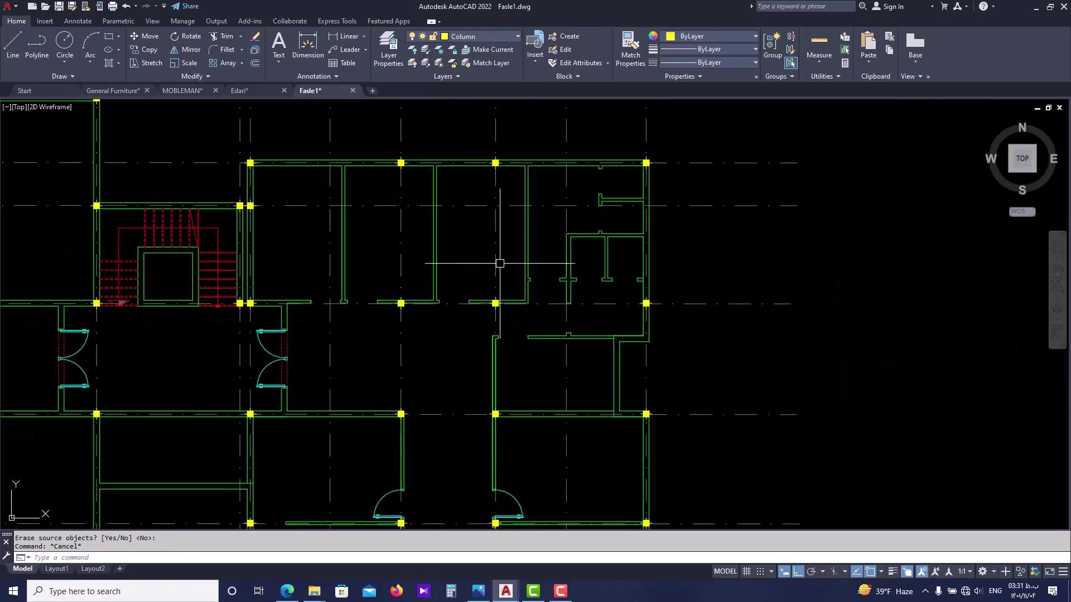
scroll(363, 291, down, 2)
scroll(360, 284, down, 2)
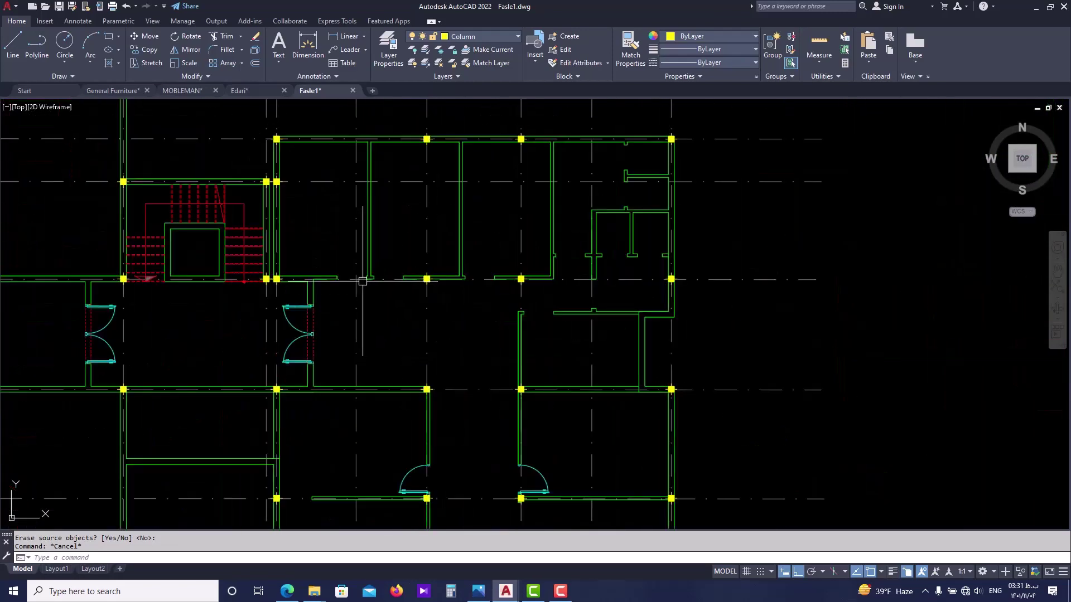
scroll(385, 266, down, 4)
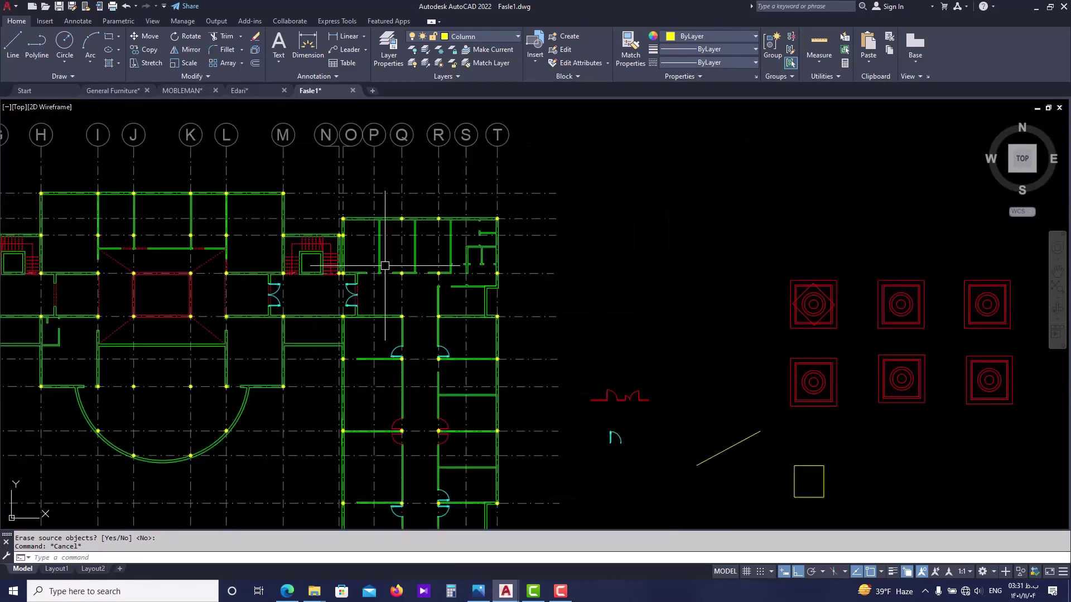
scroll(657, 436, up, 4)
click(618, 433)
click(508, 472)
text(co)
key(Return)
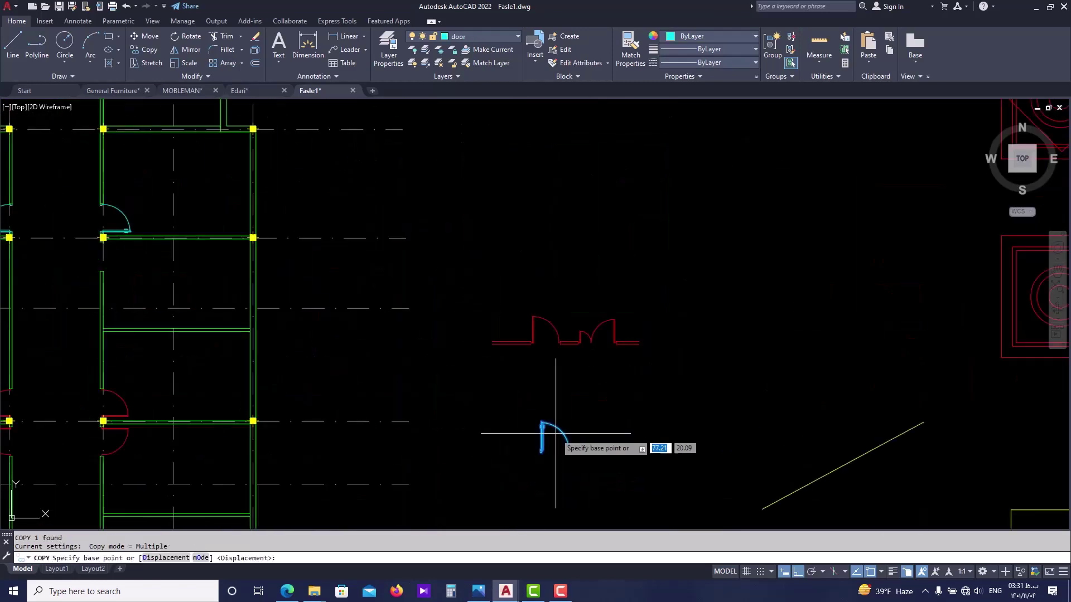
click(560, 431)
middle_drag(382, 244, 527, 421)
middle_drag(473, 346, 513, 392)
key(F8)
middle_drag(391, 294, 569, 377)
scroll(425, 372, up, 2)
middle_drag(453, 334, 462, 399)
middle_drag(563, 278, 529, 330)
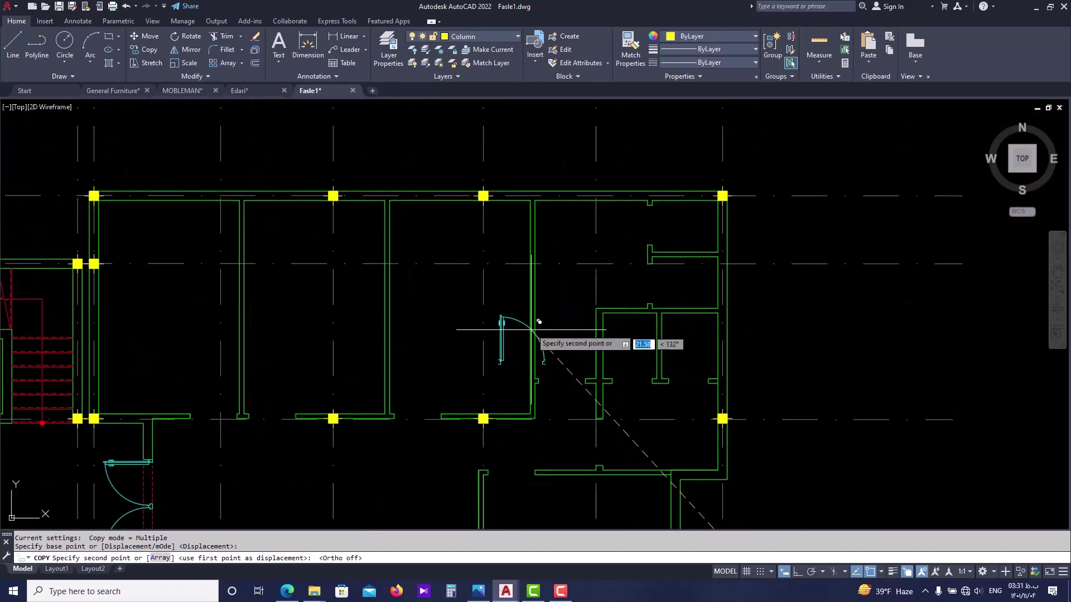
scroll(583, 275, up, 2)
middle_drag(583, 275, 488, 328)
key(Escape)
- Measure the width of the uppermost washroom opening between its two wall ends with Dist
scroll(583, 248, up, 2)
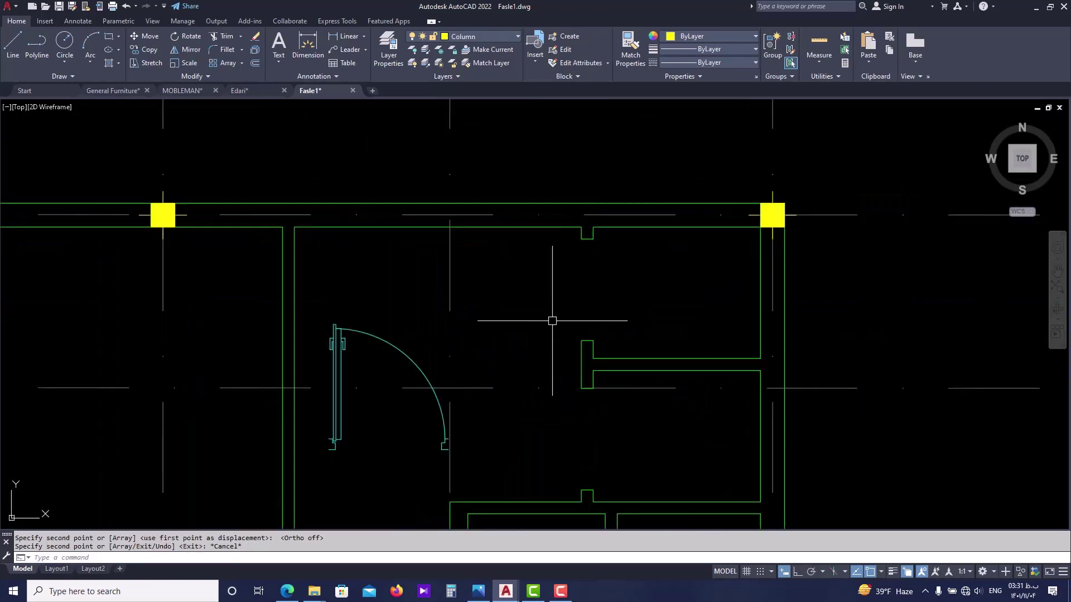
key(Escape)
text(di)
key(Return)
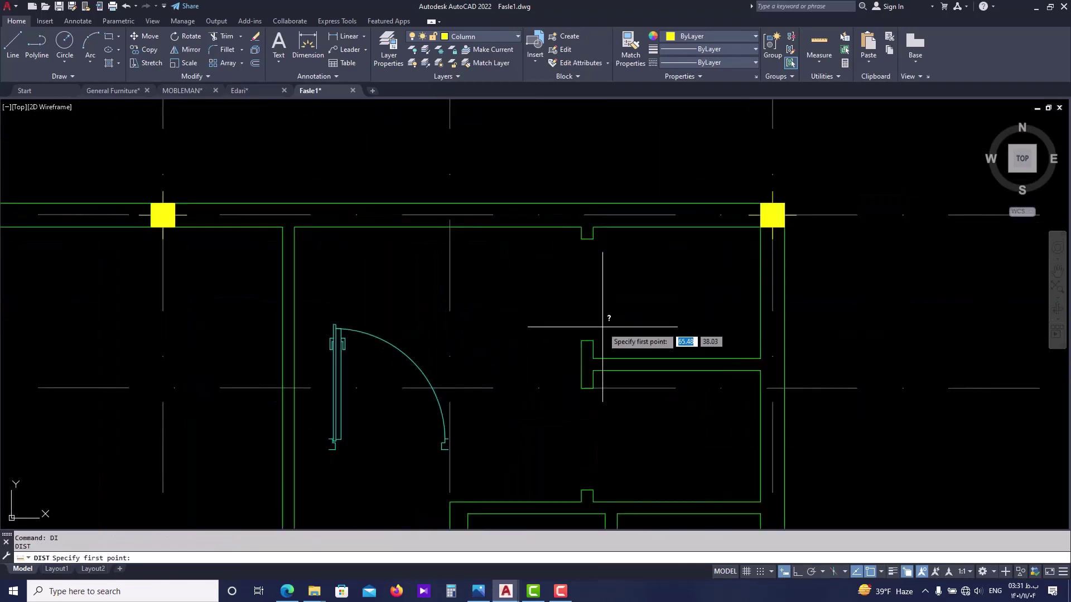
scroll(602, 329, up, 2)
click(588, 349)
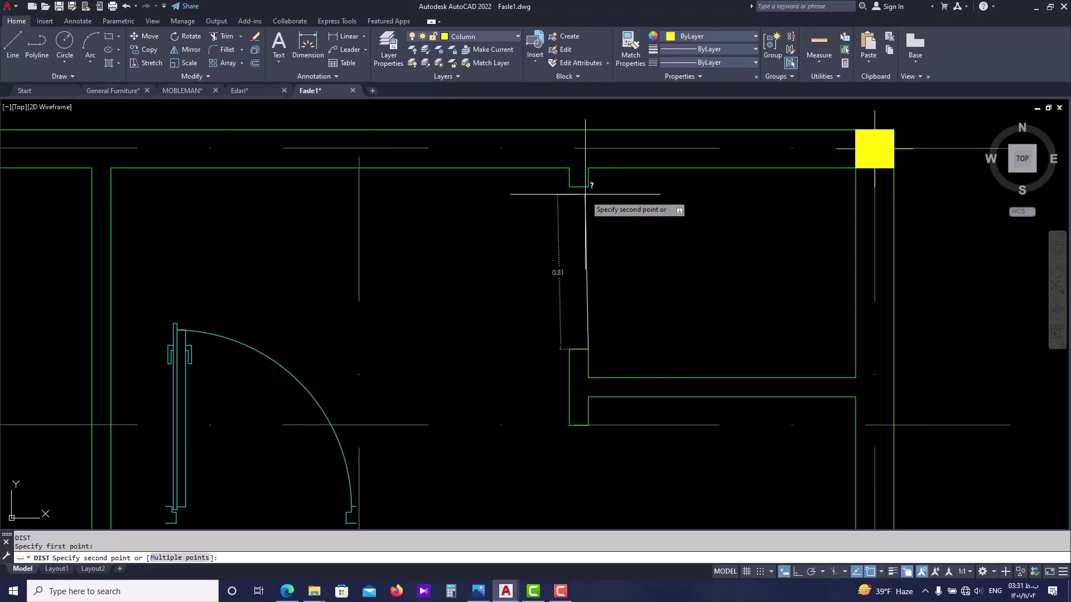
scroll(588, 186, down, 2)
key(Escape)
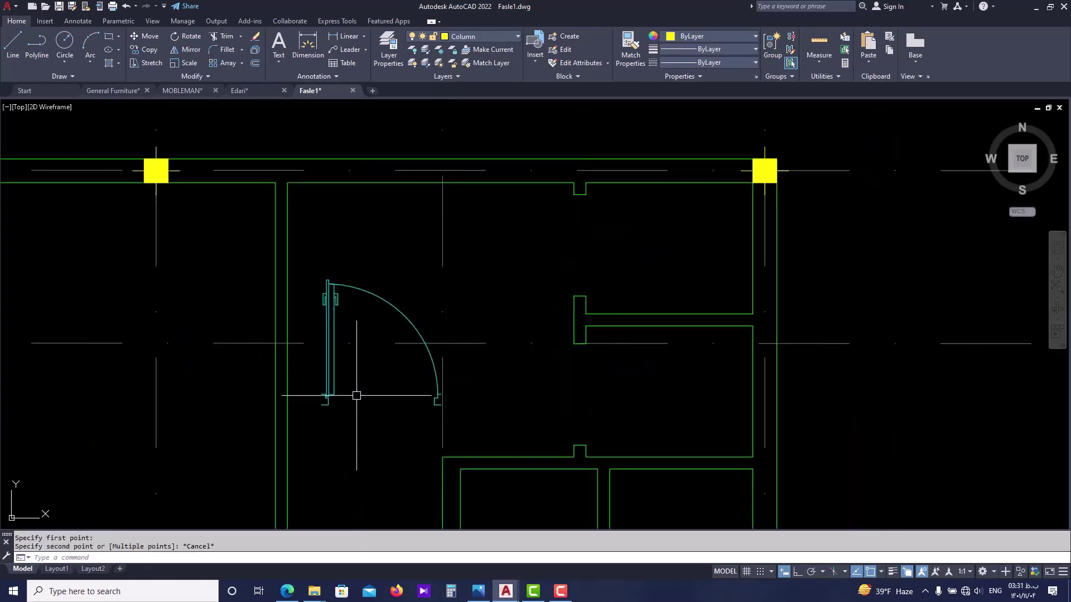
- Measure the copied door block's overall width between its two outer frame edges
key(Return)
scroll(334, 398, up, 4)
click(295, 409)
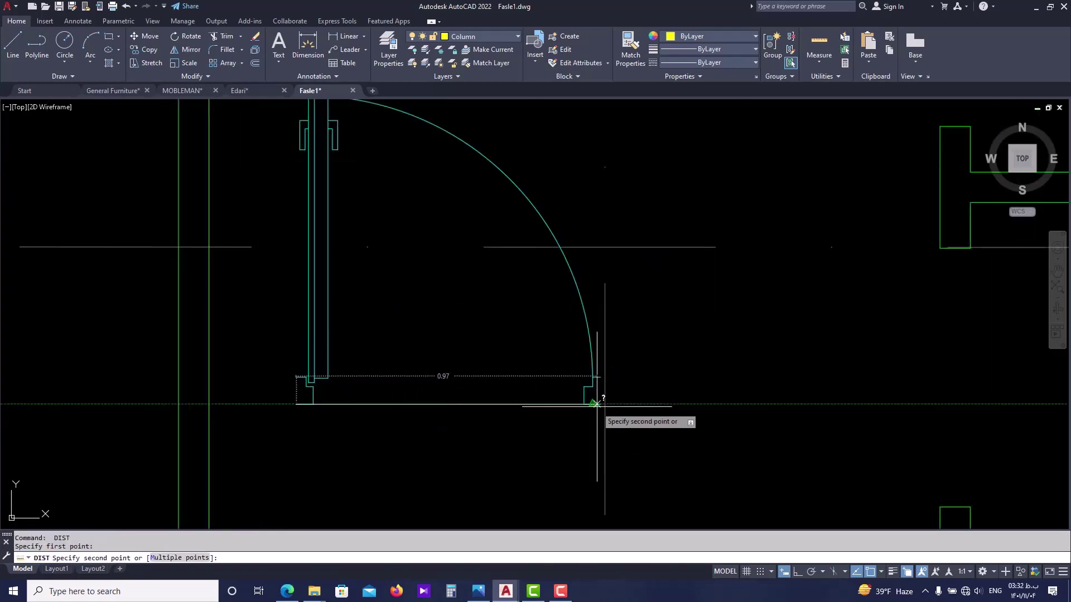
key(Escape)
scroll(586, 398, down, 2)
scroll(586, 398, down, 2)
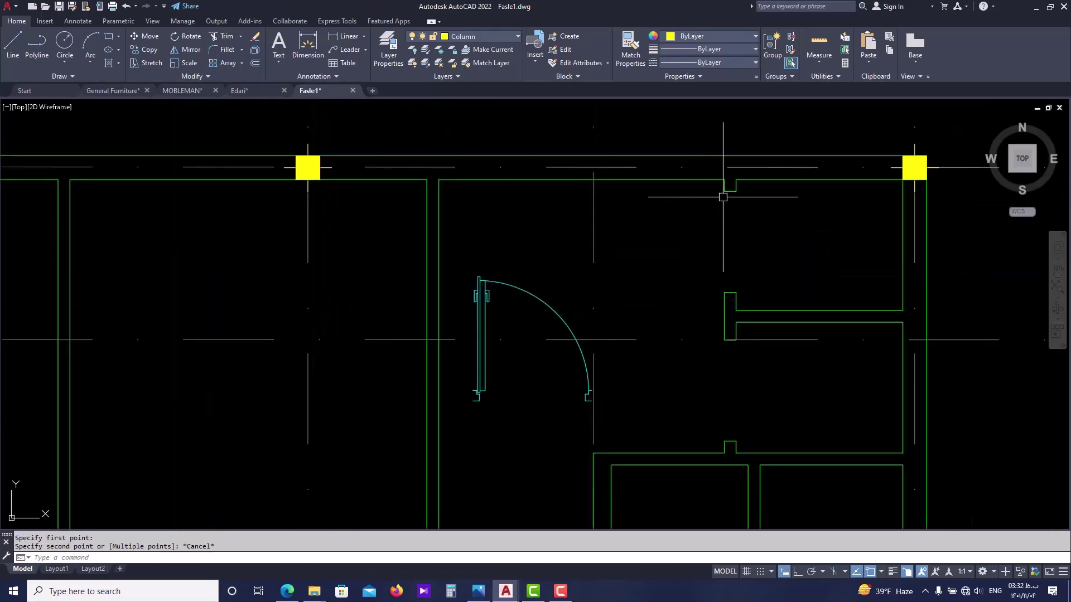
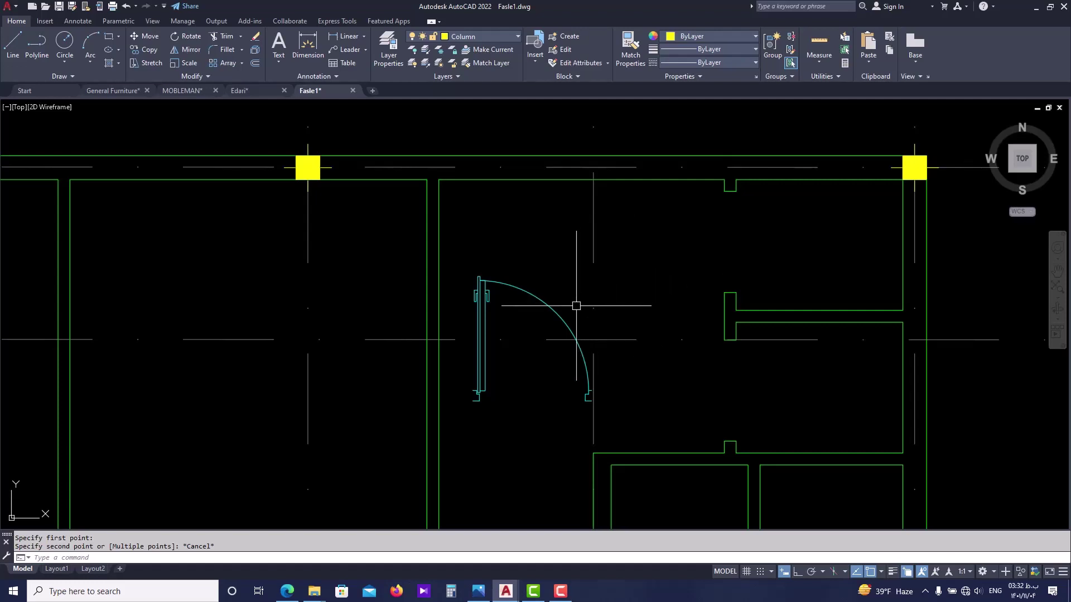
- Align the copied door block to the midpoints of the uppermost washroom opening's two wall ends, scaling it to the alignment points
text(al)
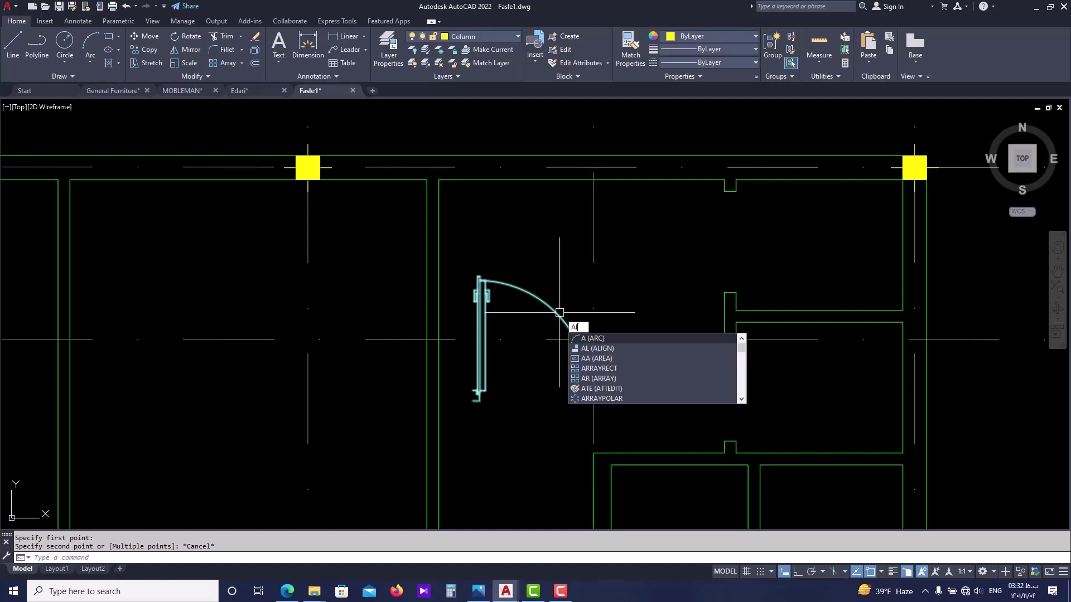
key(Return)
click(560, 312)
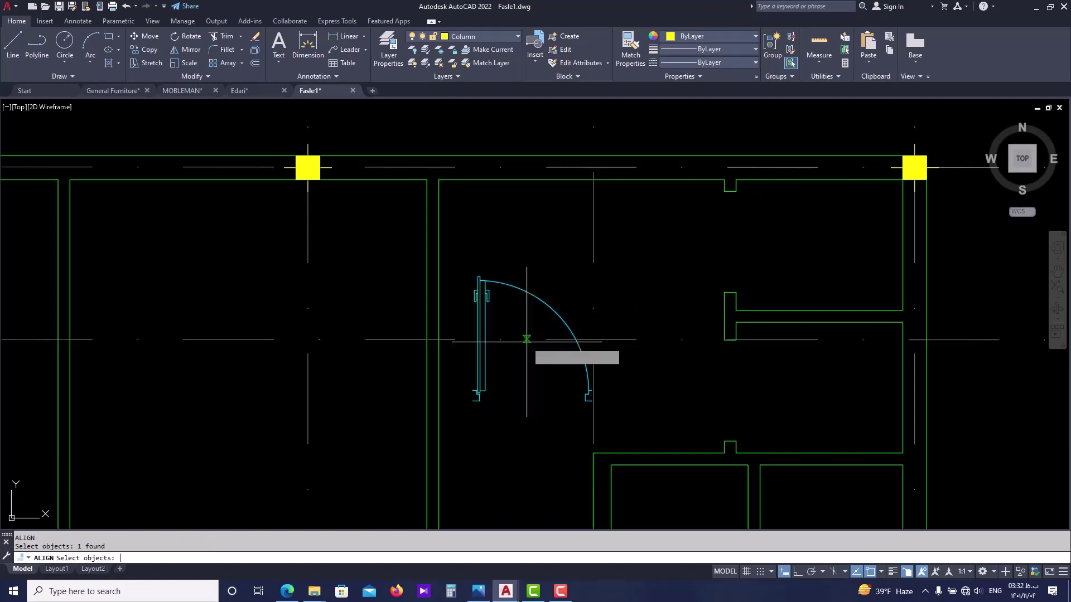
key(Return)
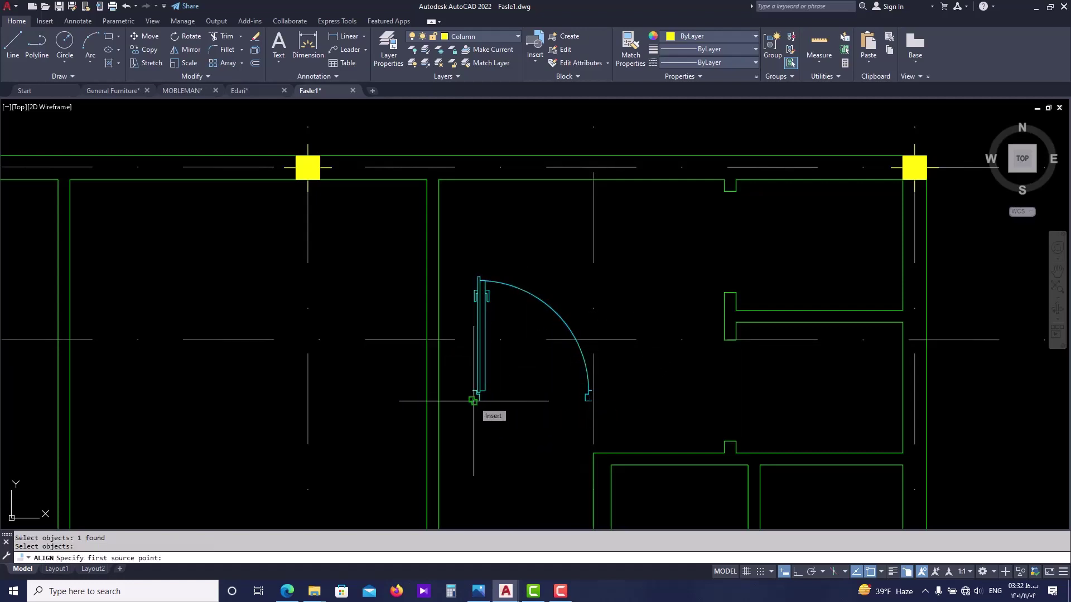
click(473, 400)
click(730, 191)
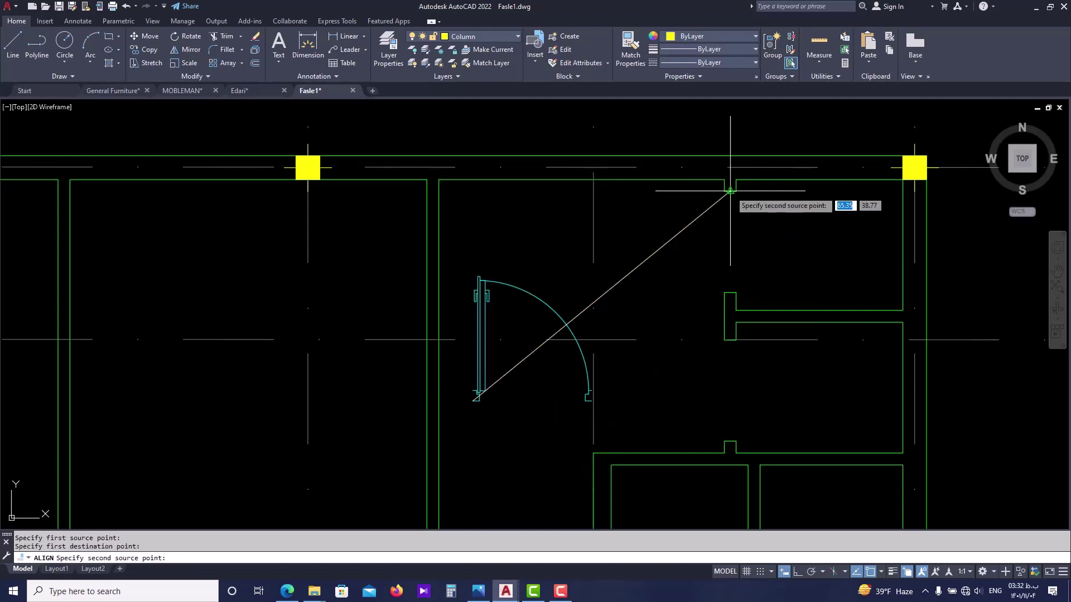
click(588, 397)
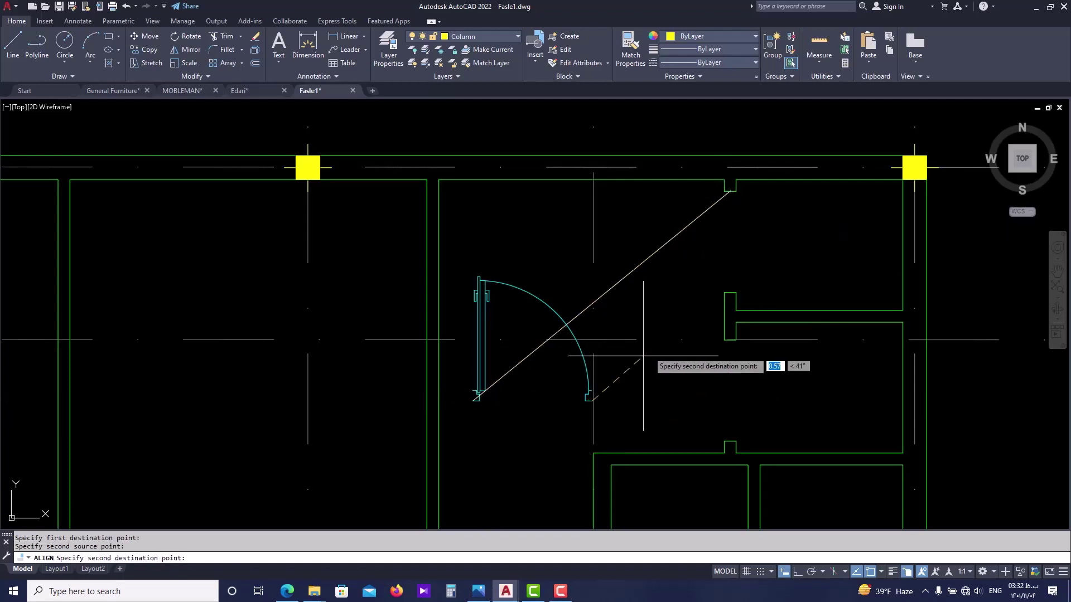
click(727, 293)
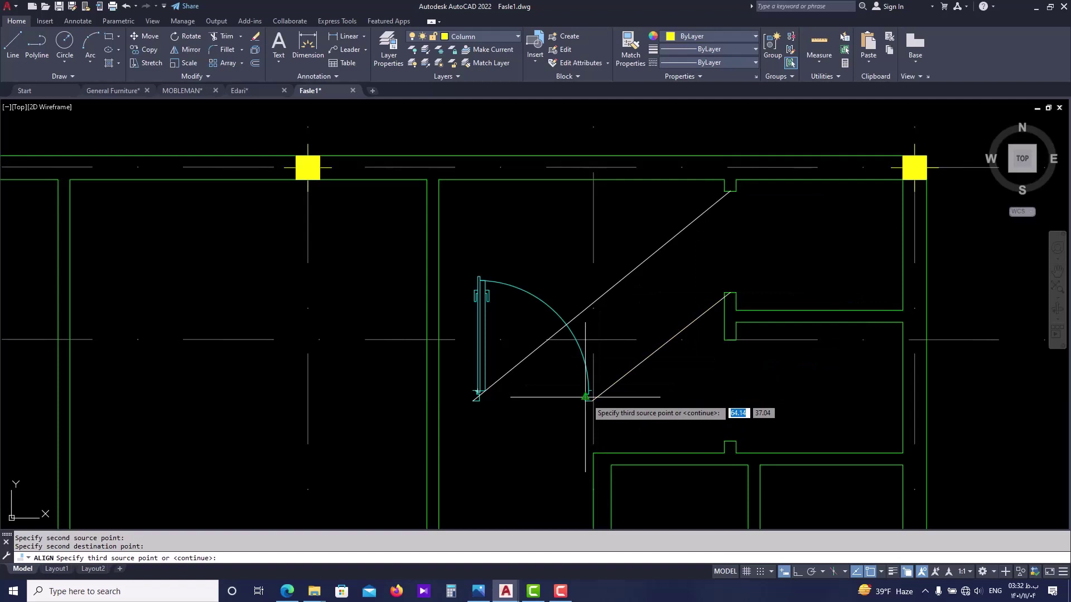
key(Return)
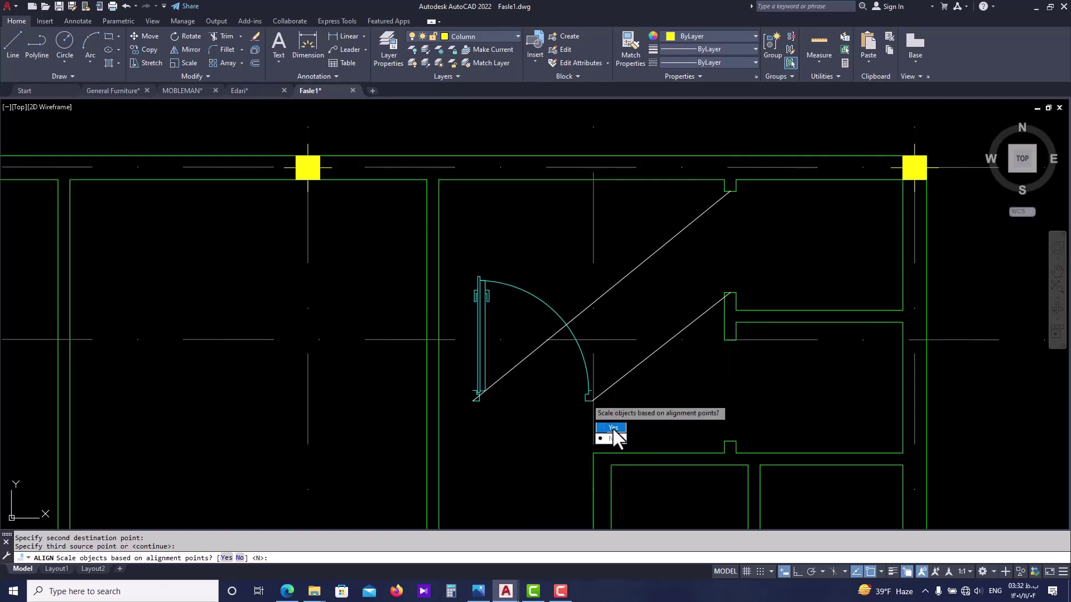
click(613, 428)
scroll(725, 236, up, 6)
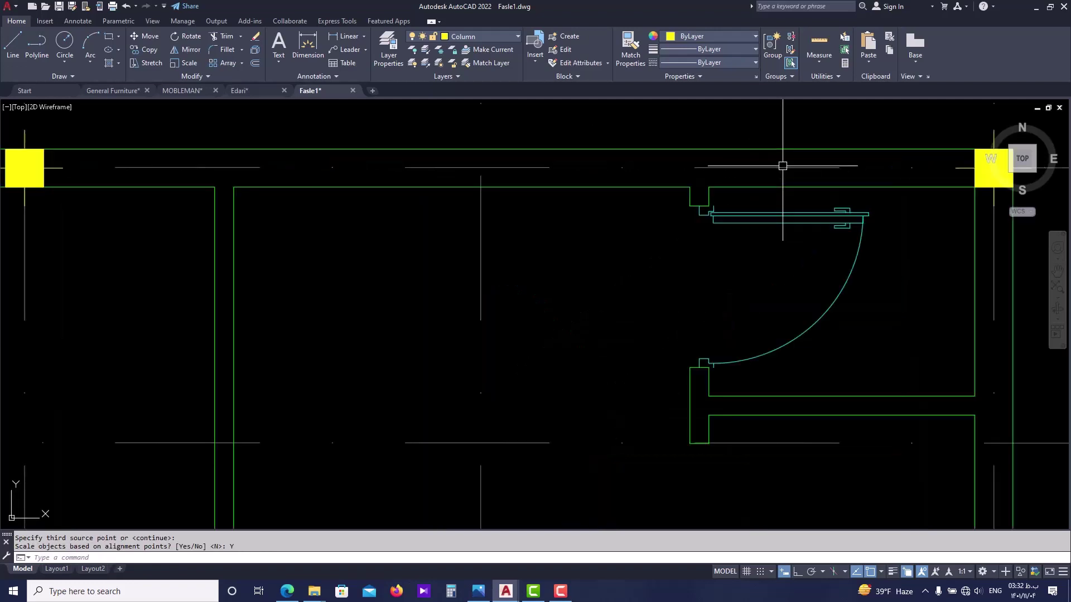
- Move the aligned door so its frame corner meets the left corner of the uppermost opening's upper wall stub
click(669, 283)
click(650, 266)
text(m)
key(Return)
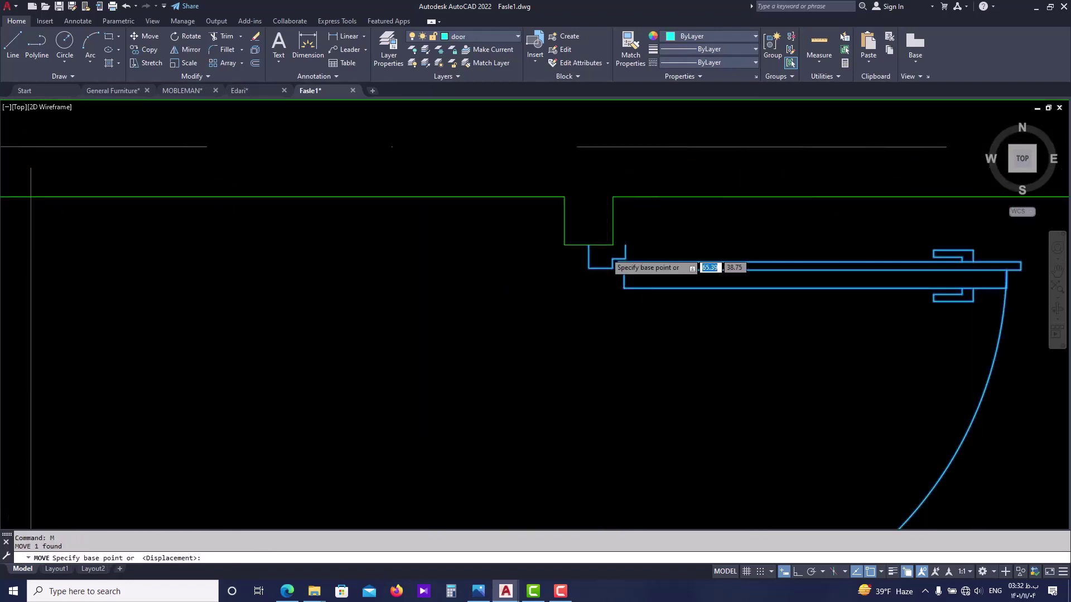
scroll(573, 232, up, 3)
click(565, 232)
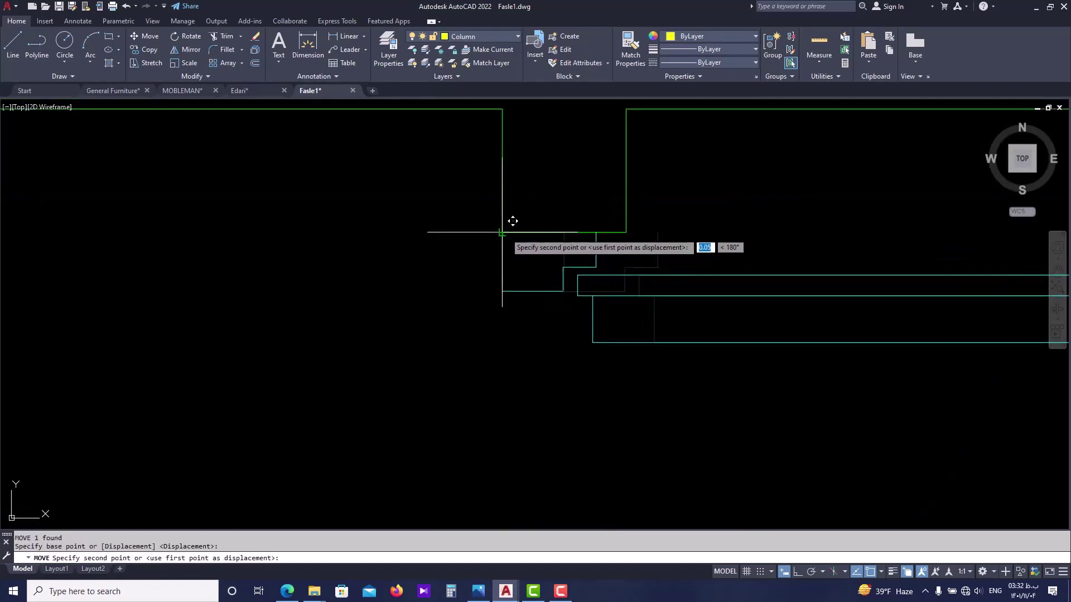
click(503, 232)
scroll(540, 236, down, 3)
scroll(574, 249, down, 6)
scroll(612, 267, up, 2)
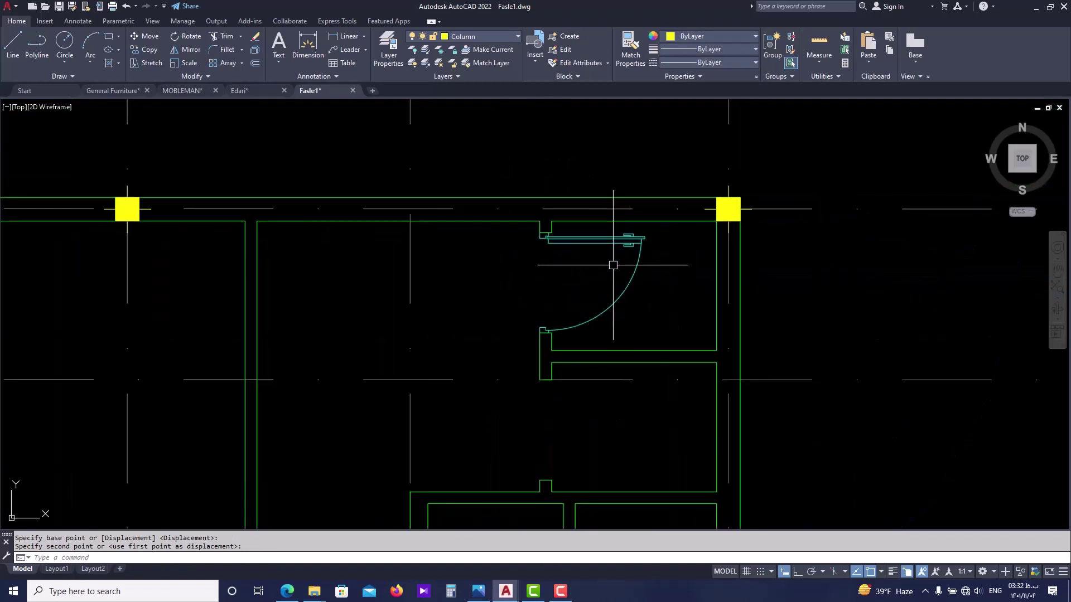
- Copy the fitted washroom door from its upper frame corner to the left corner of the next washroom opening directly below
click(610, 244)
text(co)
key(space)
scroll(534, 244, up, 3)
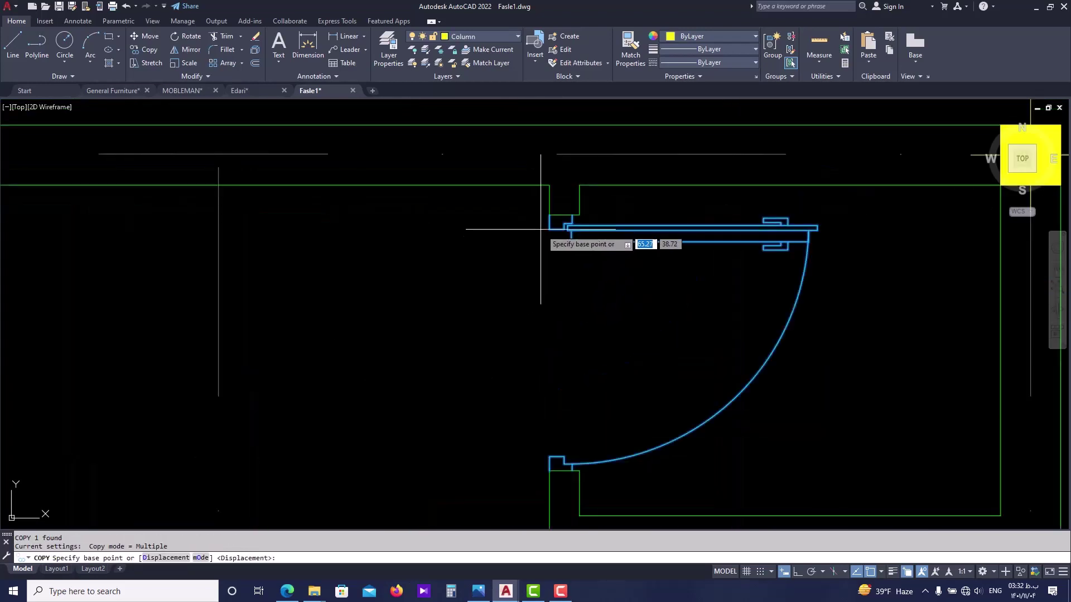
click(550, 215)
scroll(552, 205, down, 3)
scroll(551, 330, up, 4)
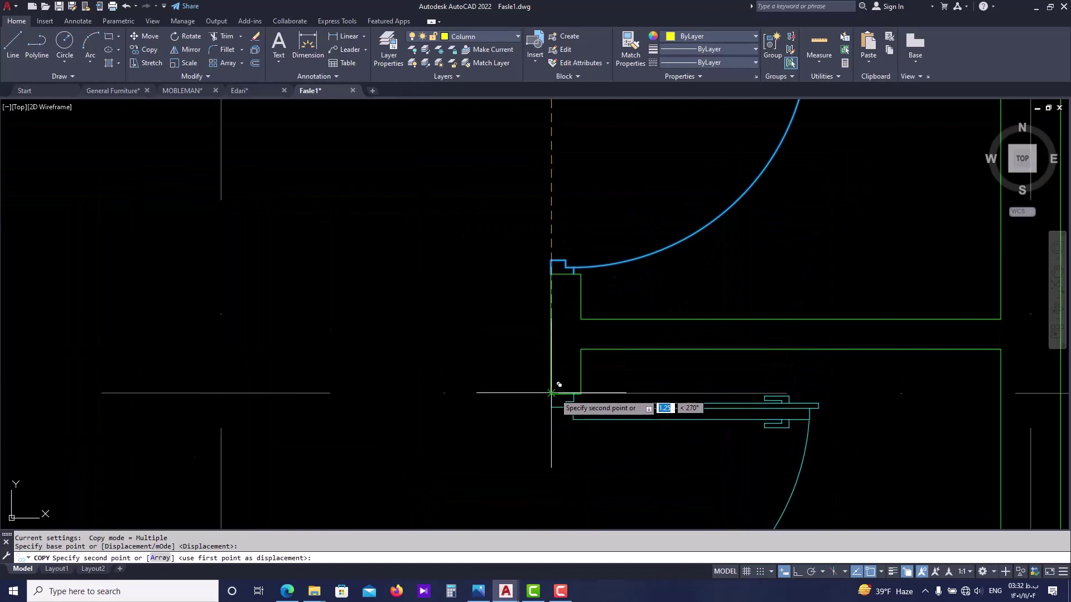
click(551, 392)
scroll(576, 290, down, 6)
key(Escape)
key(Escape)
mouse_move(600, 344)
middle_down()
mouse_move(601, 279)
mouse_move(624, 319)
middle_up()
scroll(613, 251, down, 2)
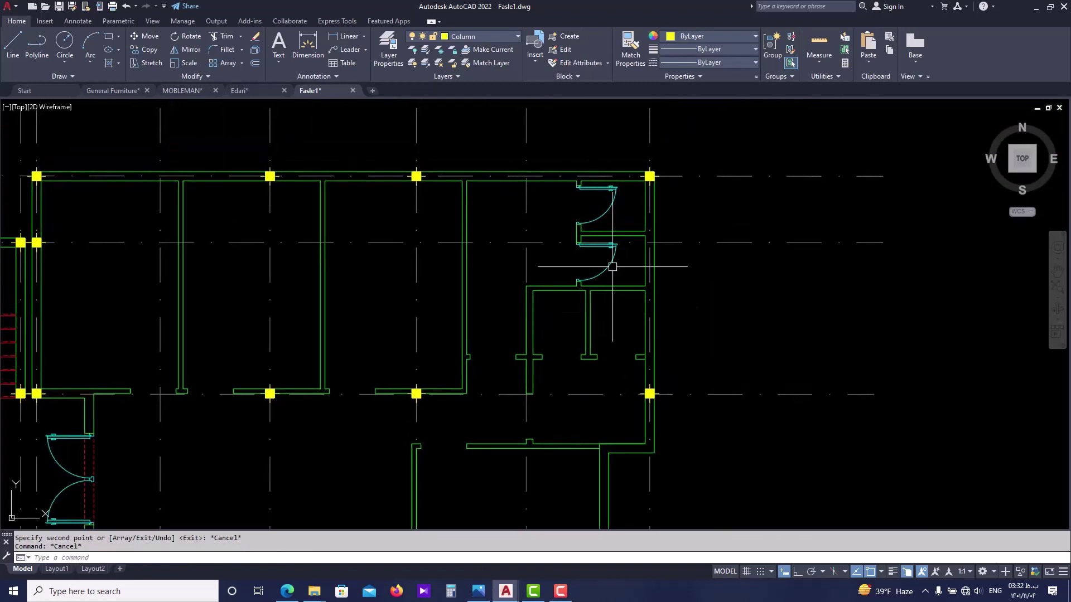
- Copy the second washroom door into the free space left of the two lower washroom cubicles
scroll(613, 266, up, 2)
key(ctrl+z)
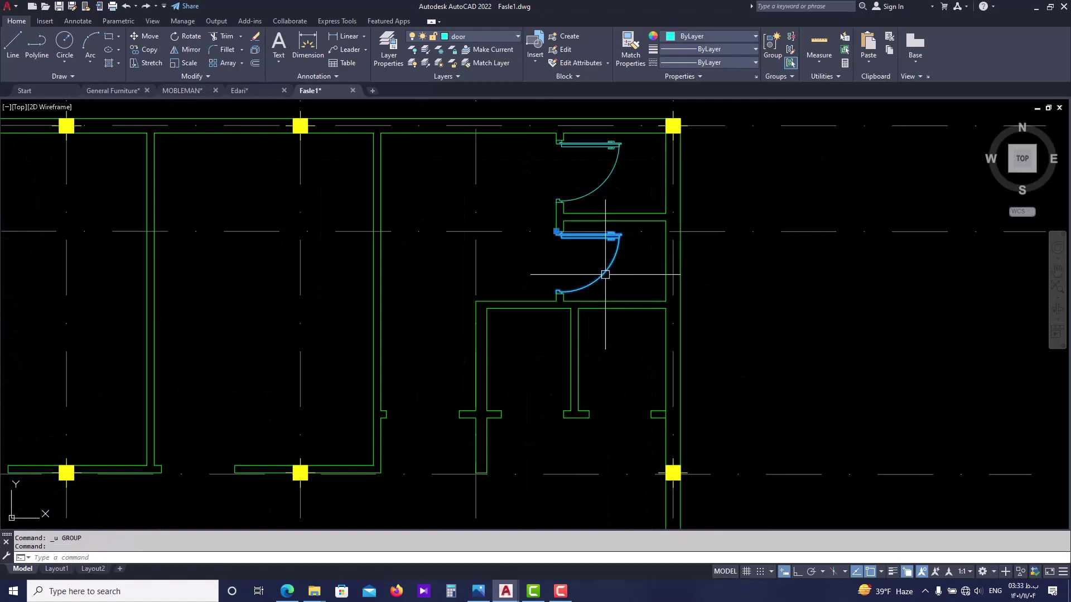
text(co)
key(Return)
click(604, 274)
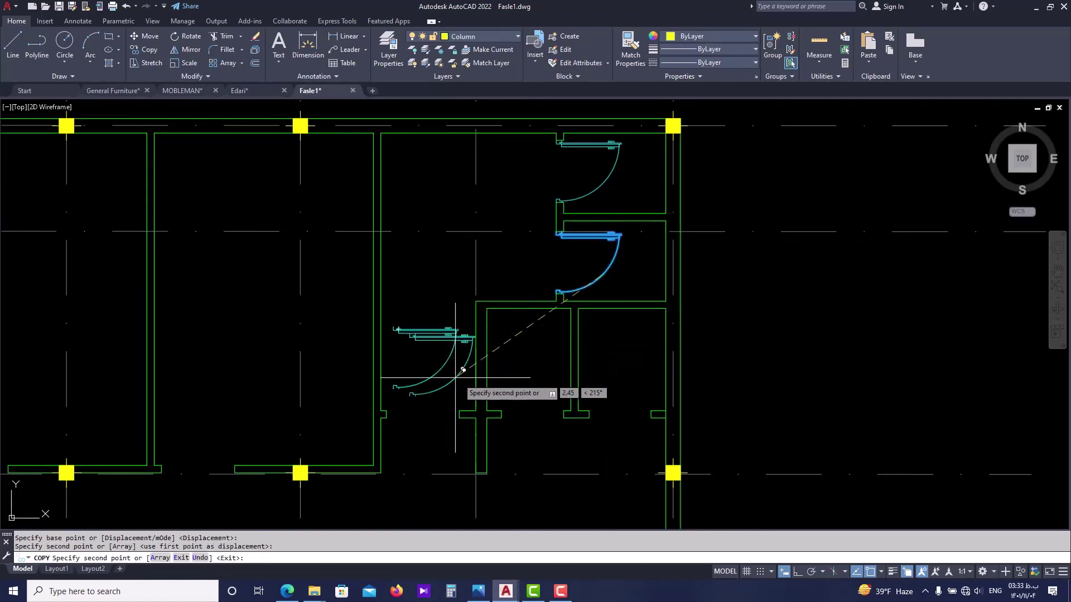
key(Escape)
scroll(446, 430, up, 2)
middle_drag(442, 408, 507, 338)
- Align the loose door copy to the lower wall corners of the left cubicle's opening, scaling it to the alignment points
text(ro)
key(Return)
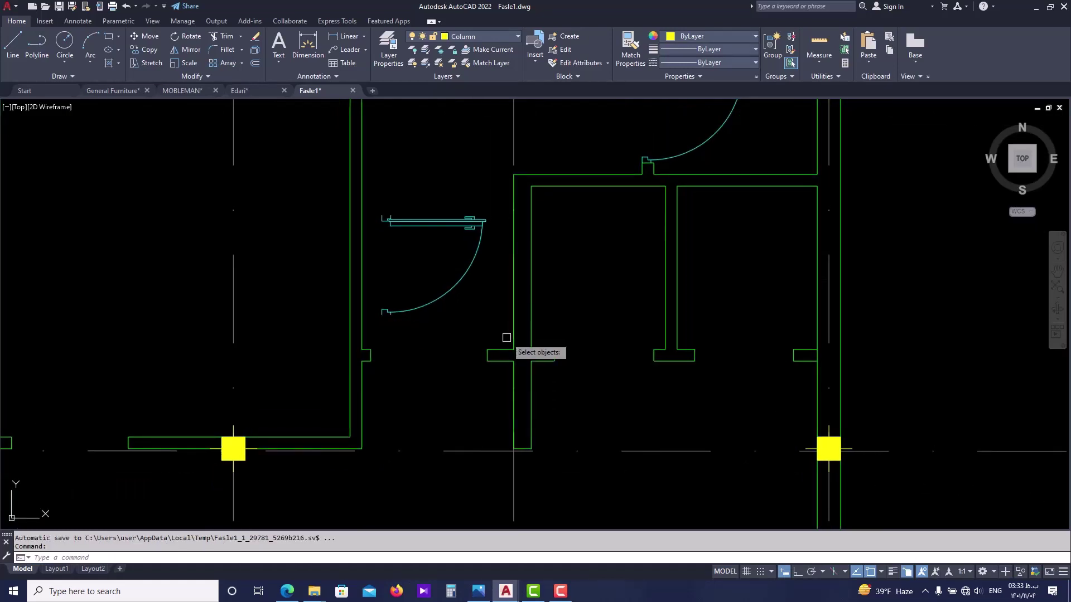
click(466, 279)
key(Return)
scroll(372, 200, up, 4)
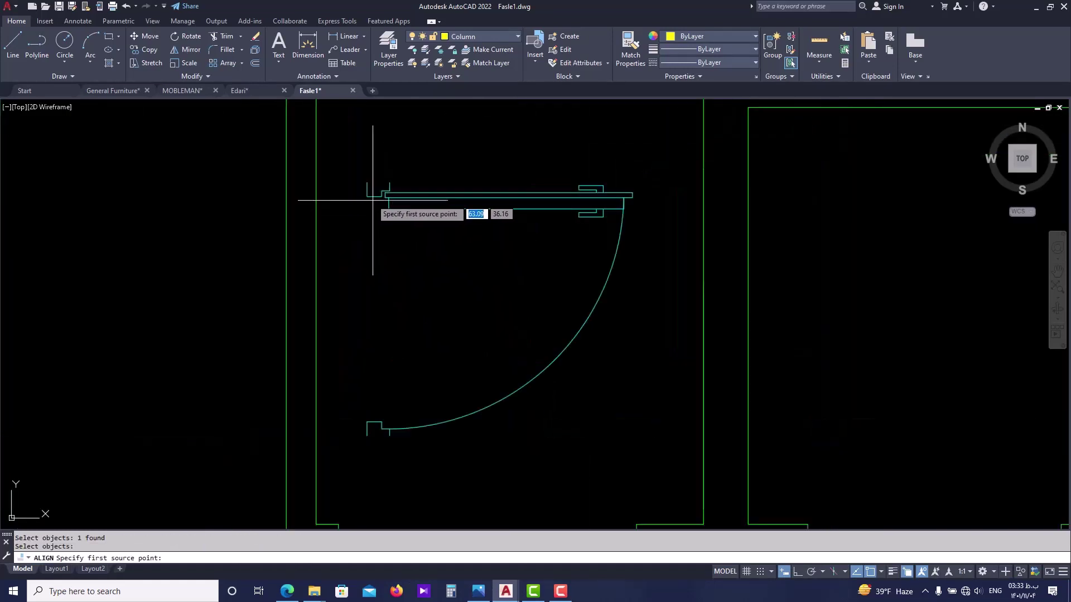
click(366, 182)
scroll(404, 216, down, 2)
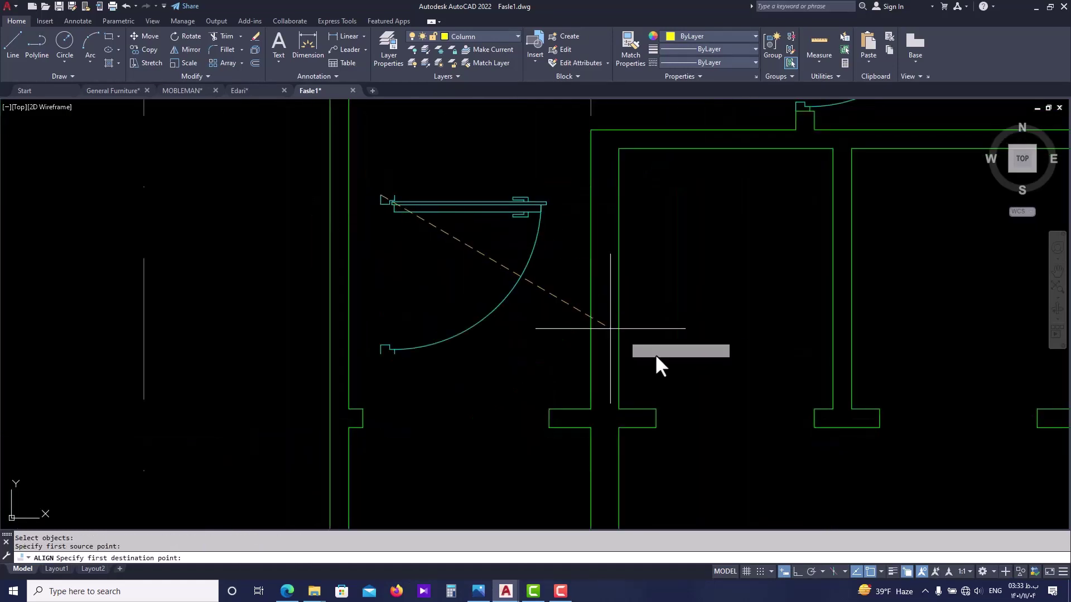
click(814, 428)
click(381, 352)
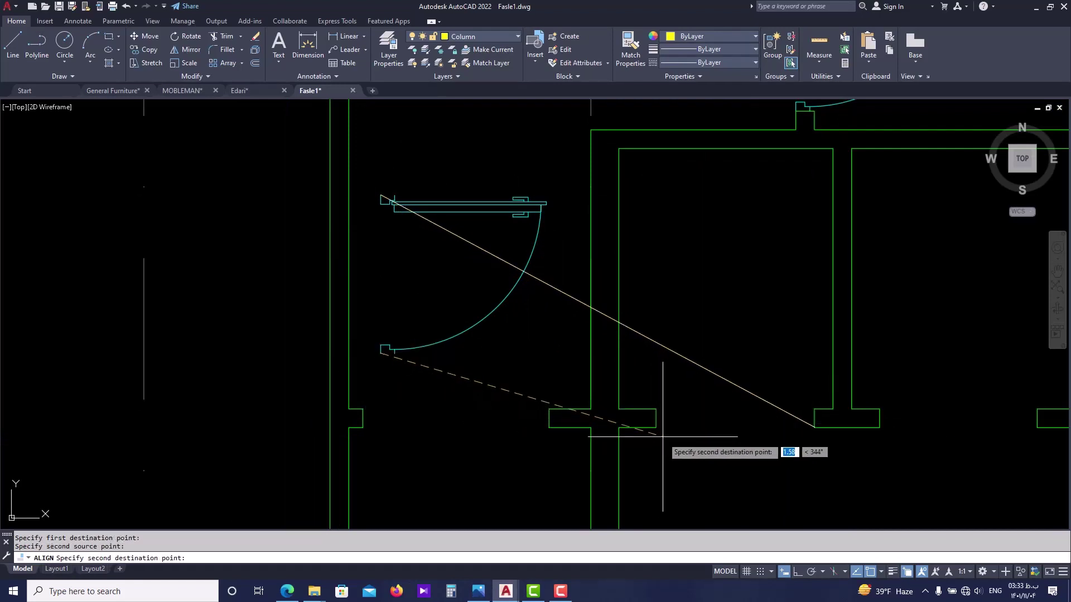
click(656, 427)
key(Return)
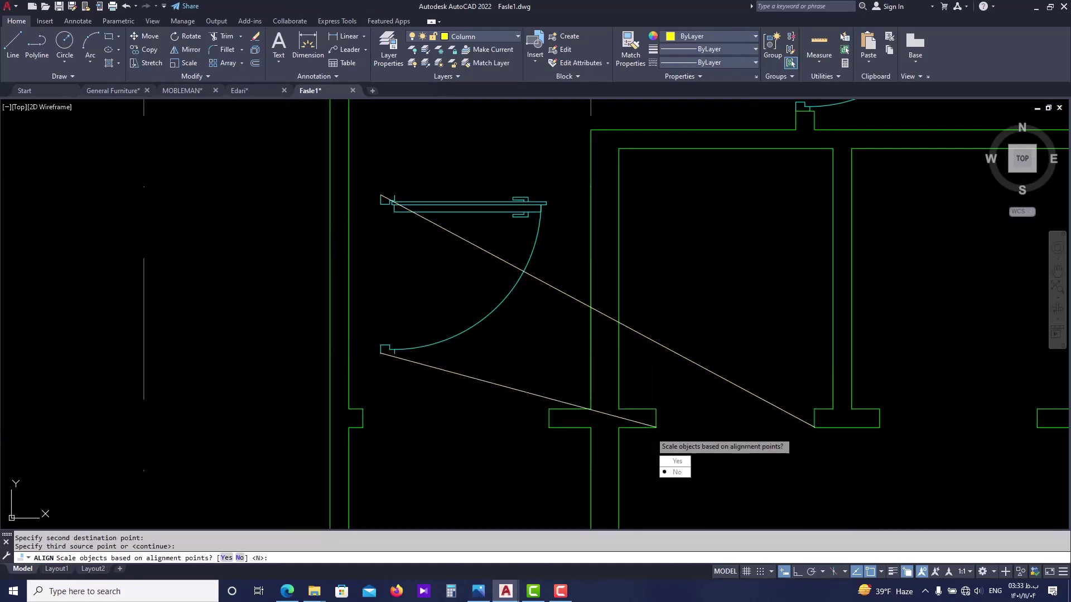
click(674, 462)
- Mirror the left cubicle's door across the line between its opening's lower wall corners, erasing the source so it swings inward
scroll(674, 365, down, 2)
scroll(741, 396, up, 4)
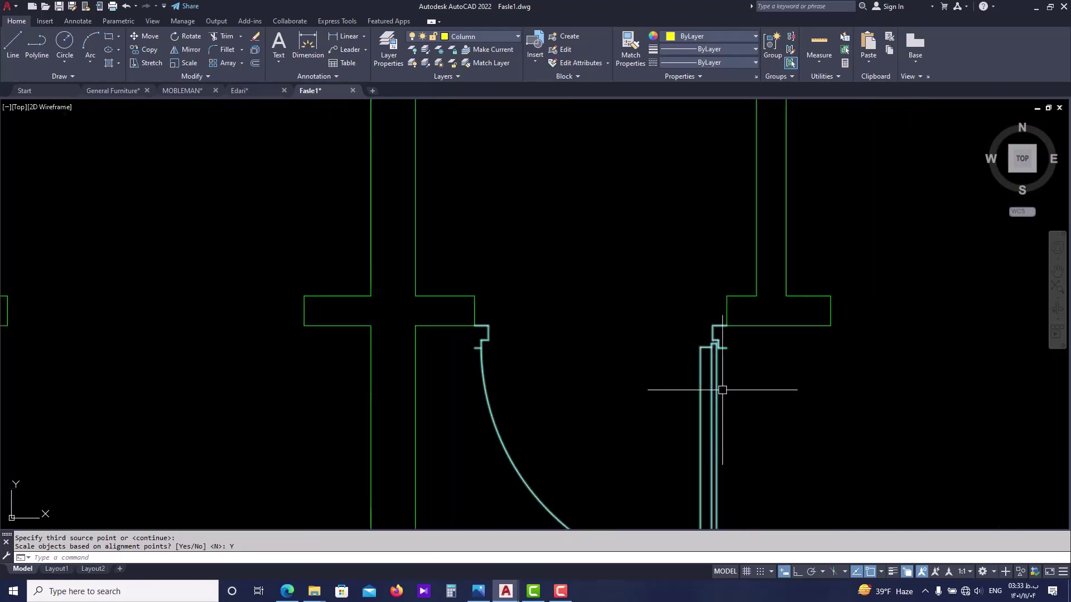
click(722, 389)
click(678, 393)
text(mi)
key(Return)
scroll(725, 313, up, 4)
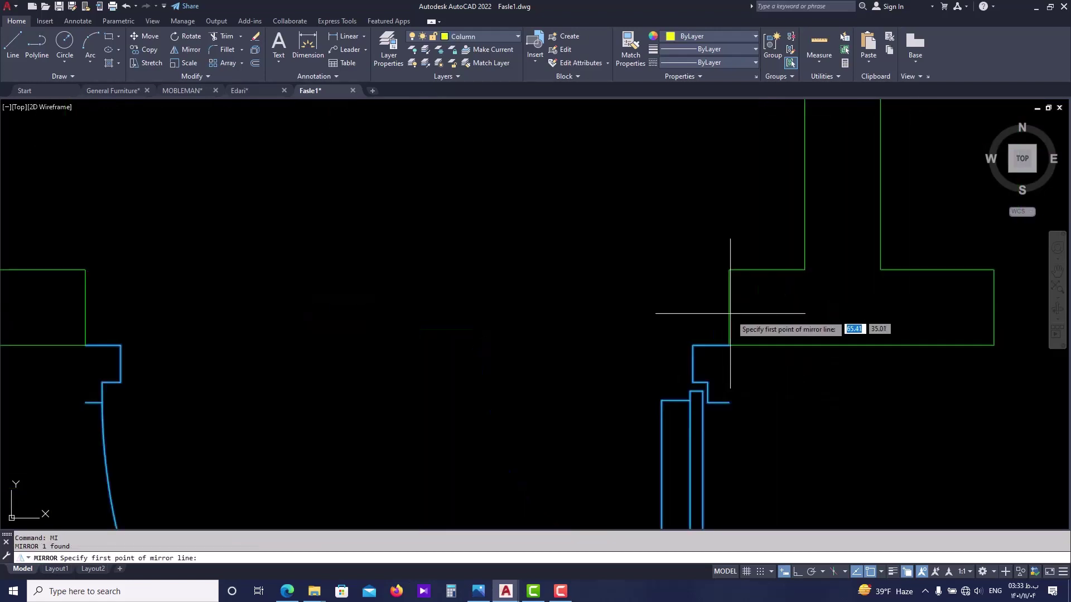
click(729, 345)
click(86, 346)
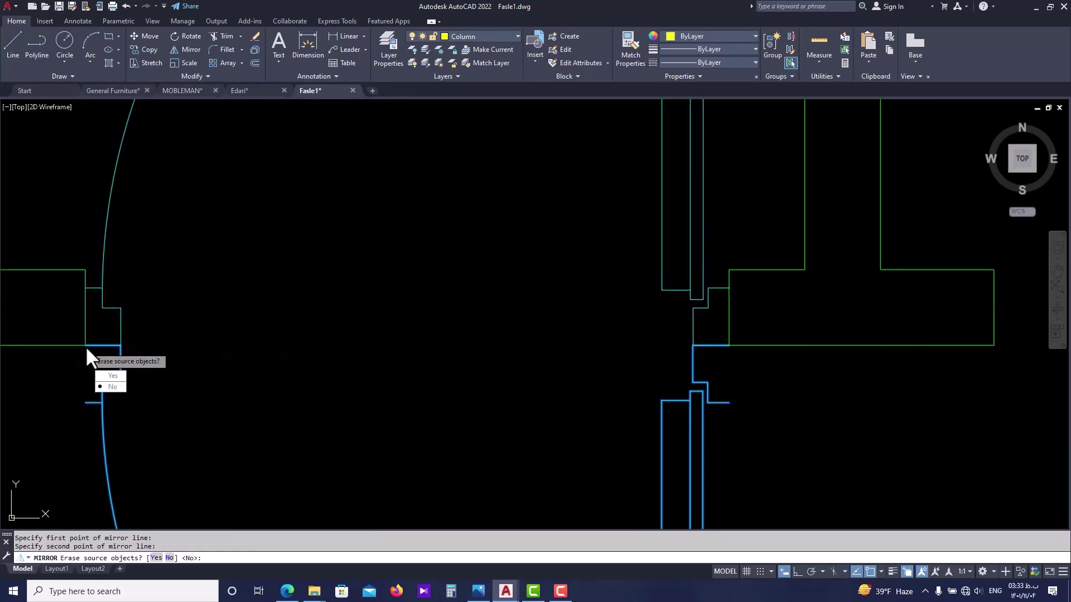
text(y)
key(Return)
scroll(424, 318, down, 3)
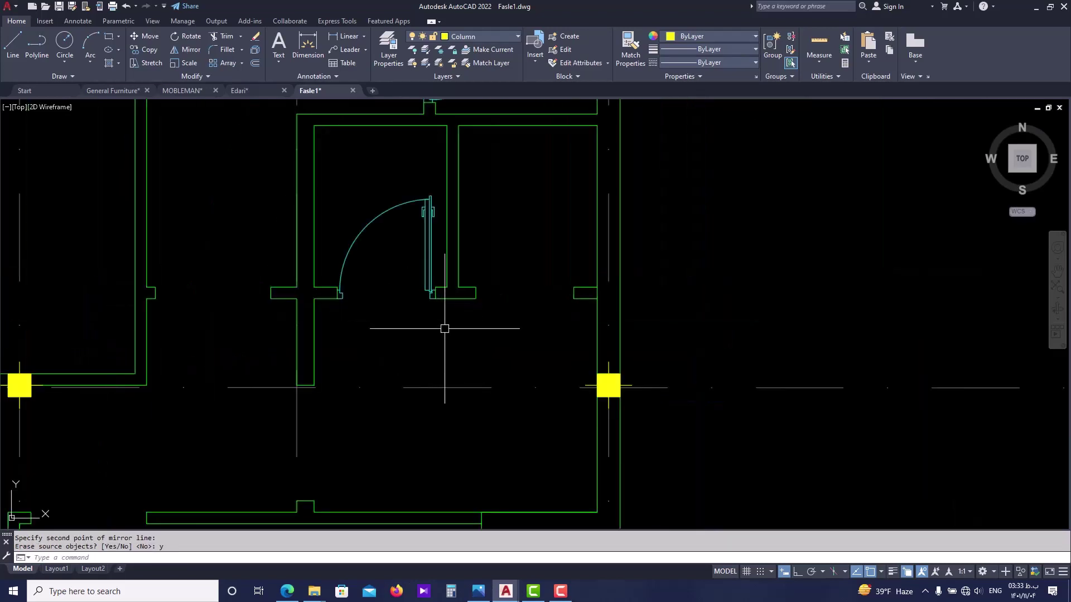
scroll(457, 290, up, 3)
click(430, 279)
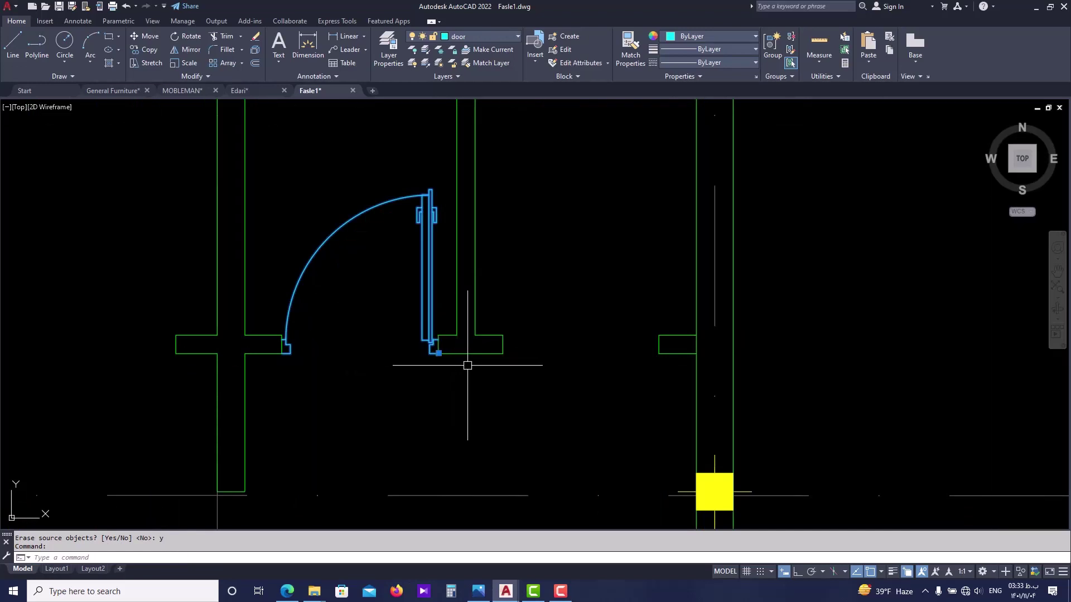
text(c)
key(Return)
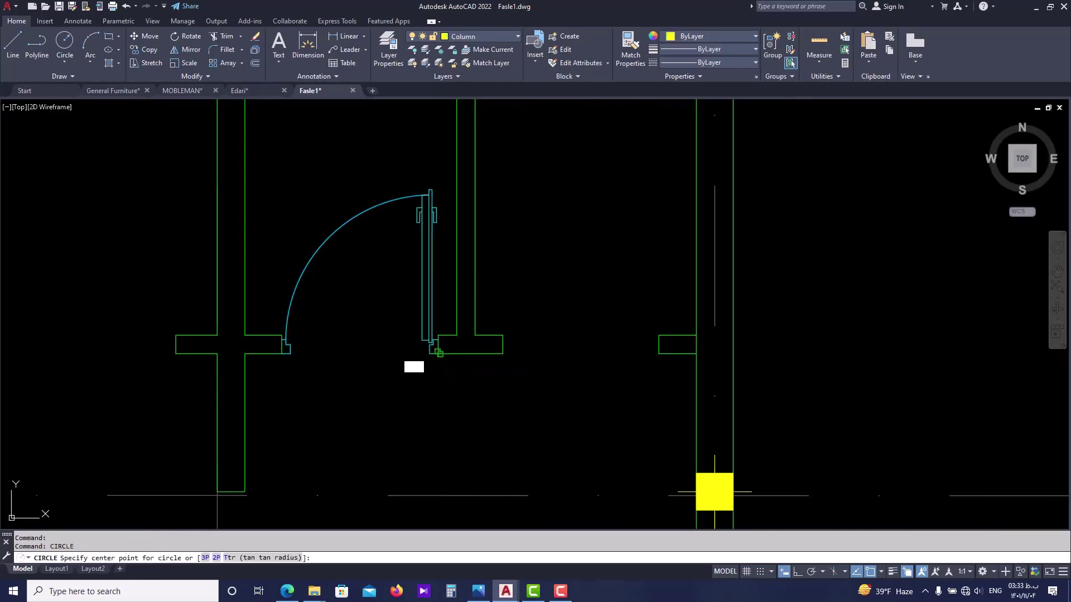
click(438, 354)
key(Escape)
- Copy the left cubicle's door from its lower right frame corner to the matching wall corner of the right cubicle's opening
click(427, 326)
text(c)
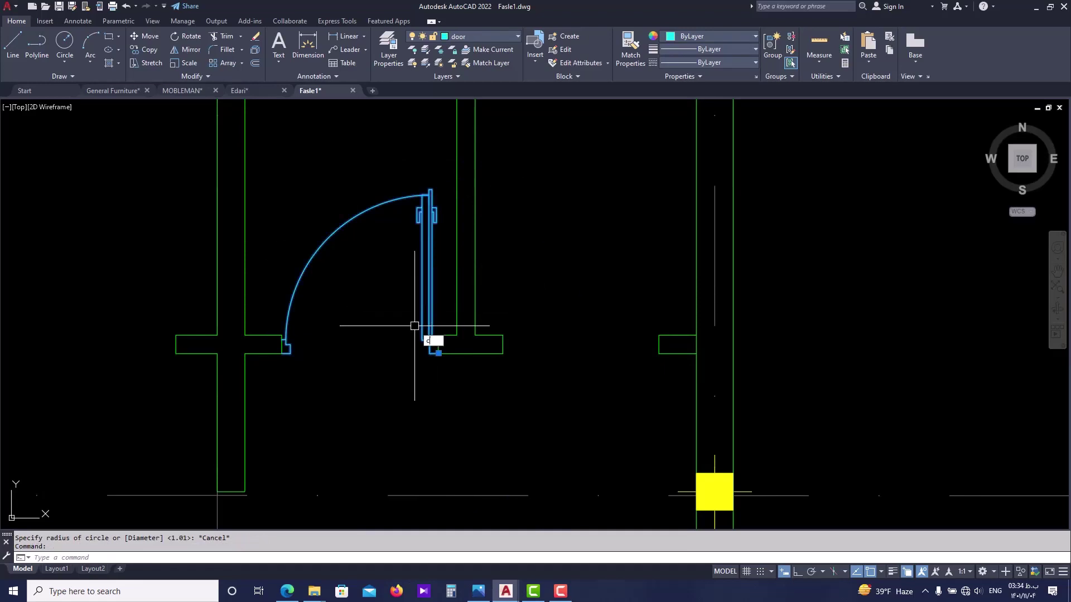
text(o)
key(Return)
click(439, 354)
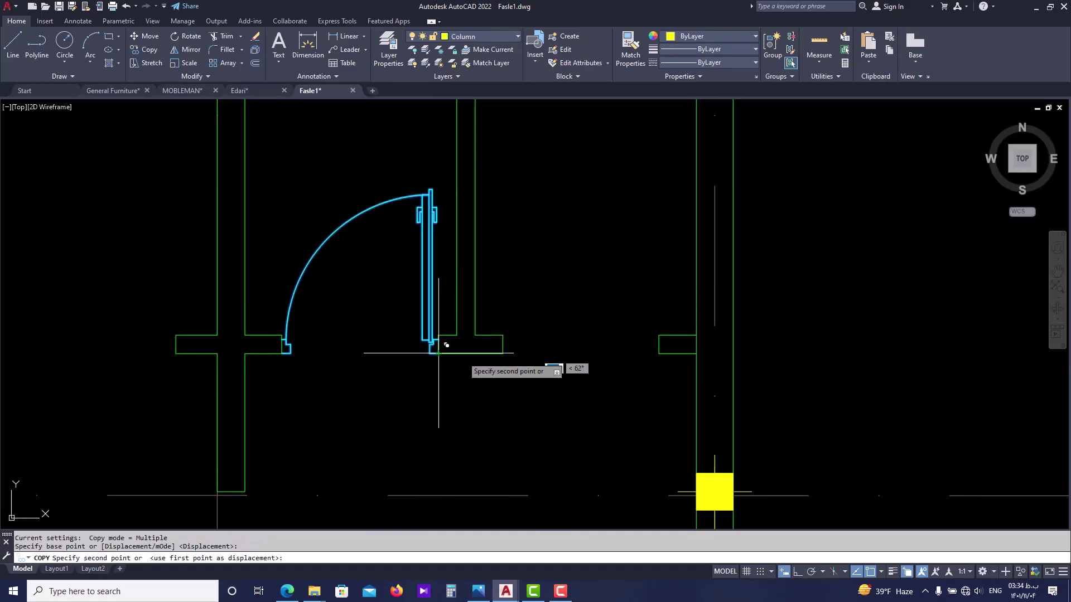
click(658, 353)
scroll(659, 353, down, 6)
key(Escape)
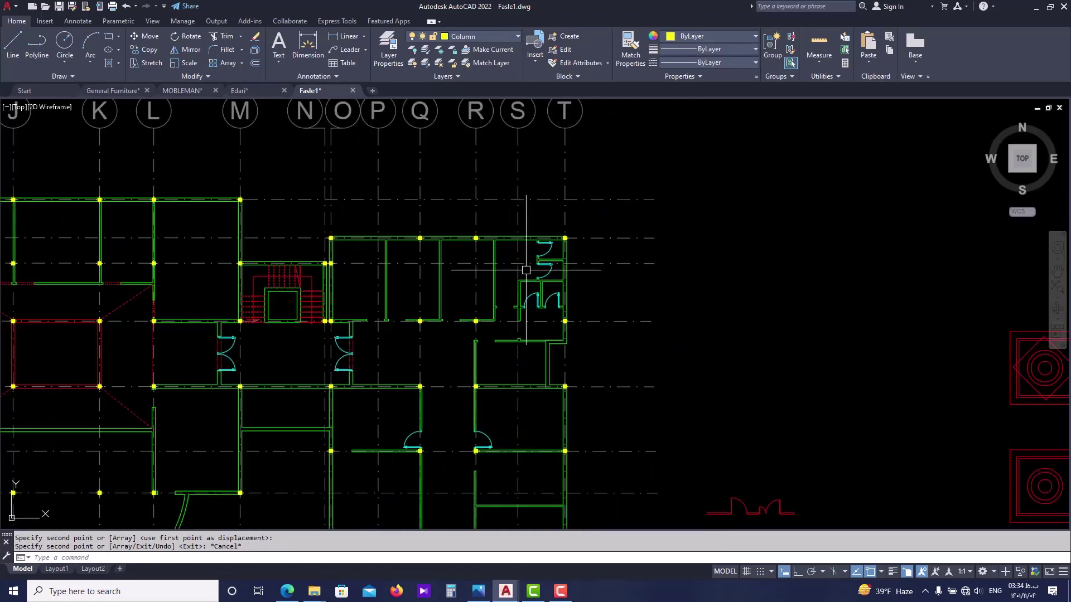
- Examine the washroom doors, the remaining room openings and the double door at the hall entrance
scroll(526, 270, up, 2)
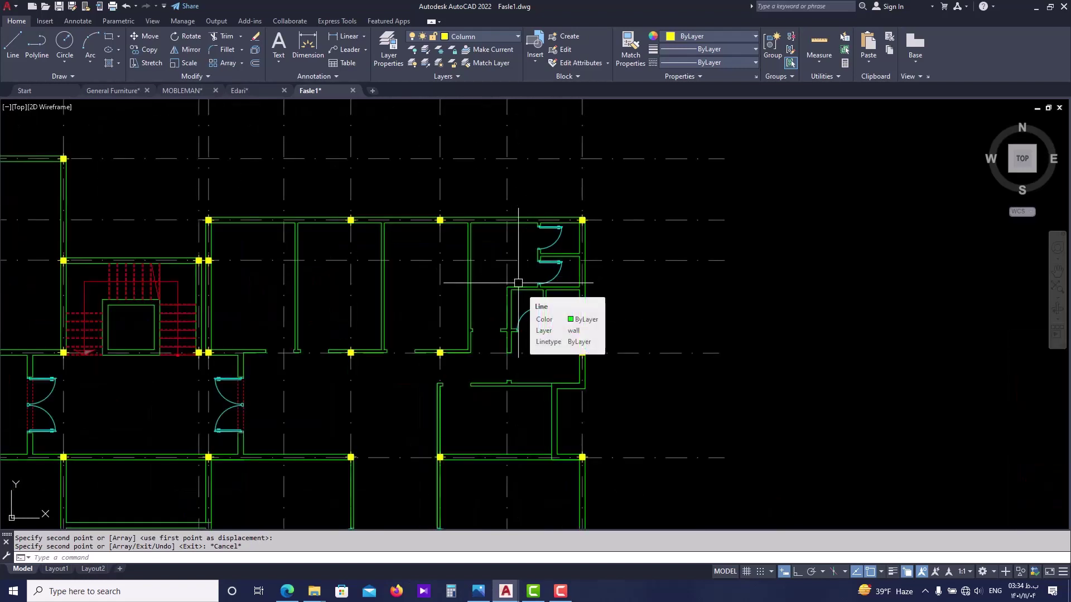
key(Escape)
scroll(527, 268, down, 2)
scroll(389, 306, up, 4)
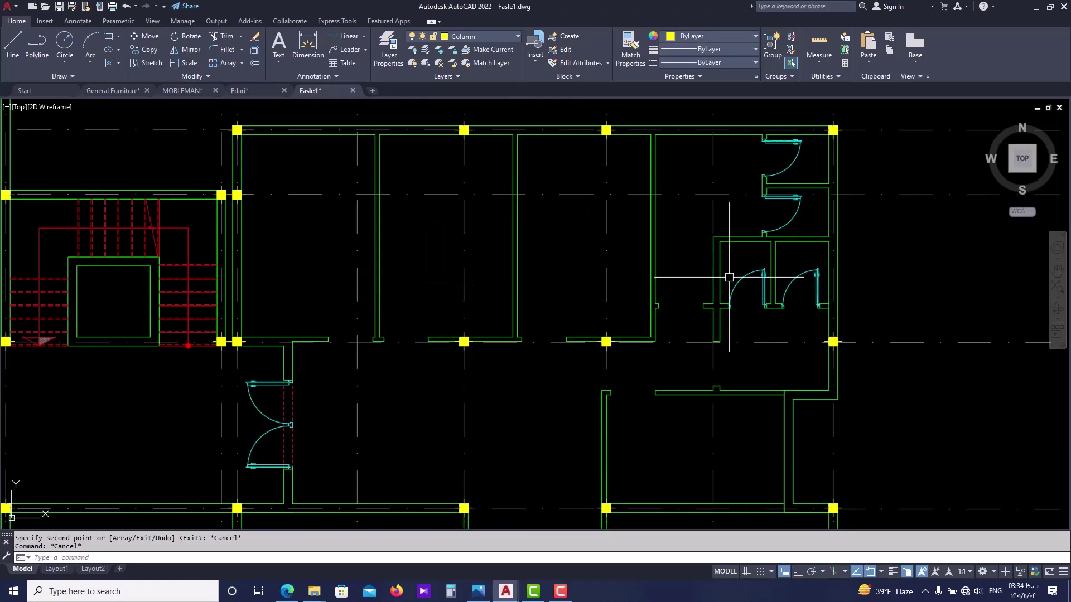
scroll(737, 269, down, 3)
scroll(530, 299, up, 3)
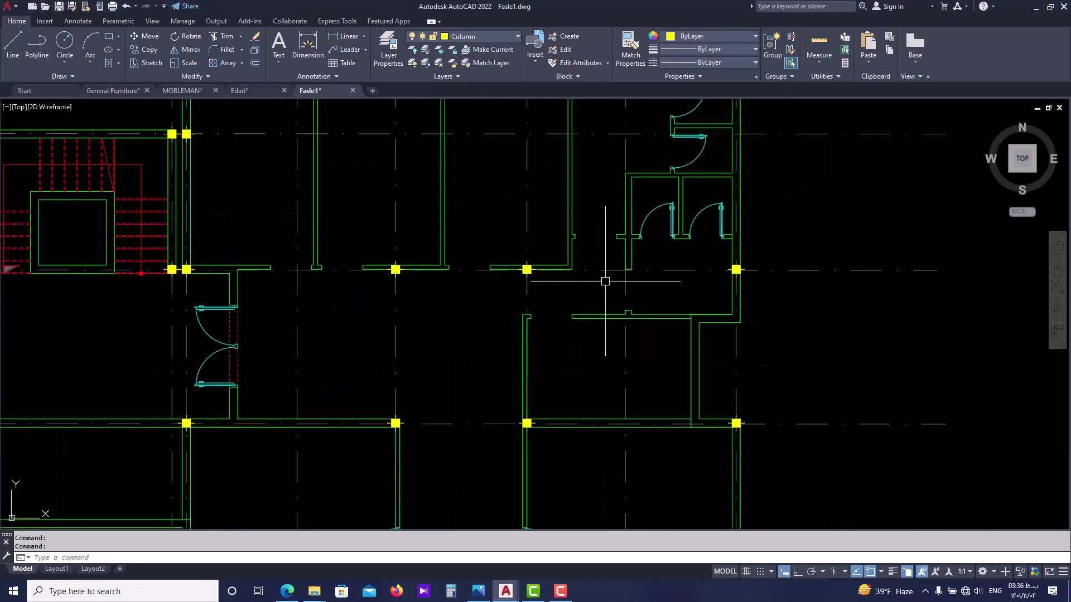
scroll(609, 298, up, 4)
scroll(407, 349, down, 5)
scroll(328, 353, up, 5)
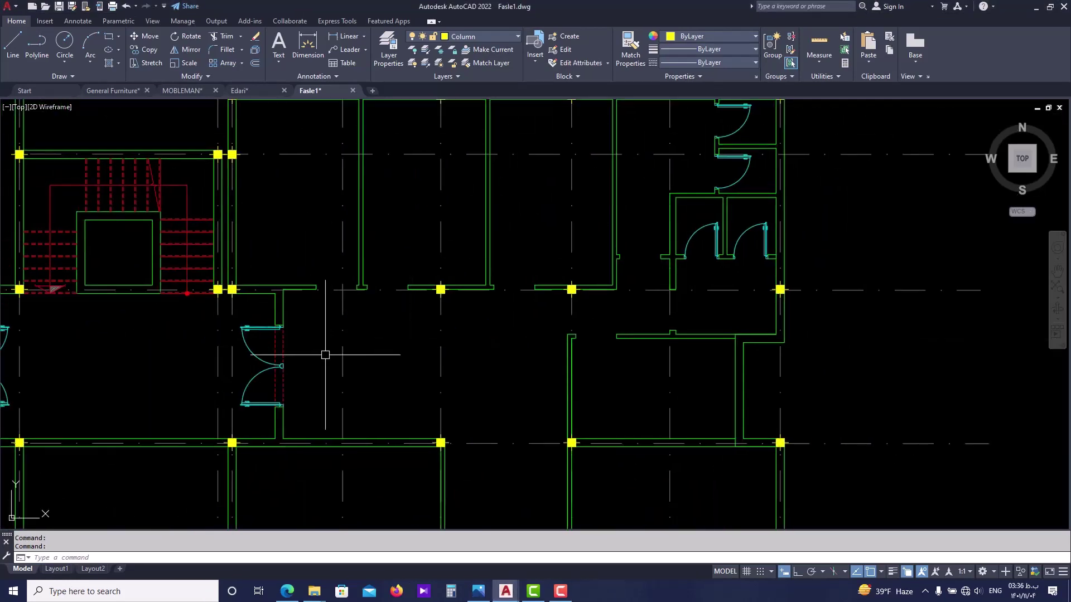
middle_drag(298, 375, 360, 359)
scroll(360, 363, down, 2)
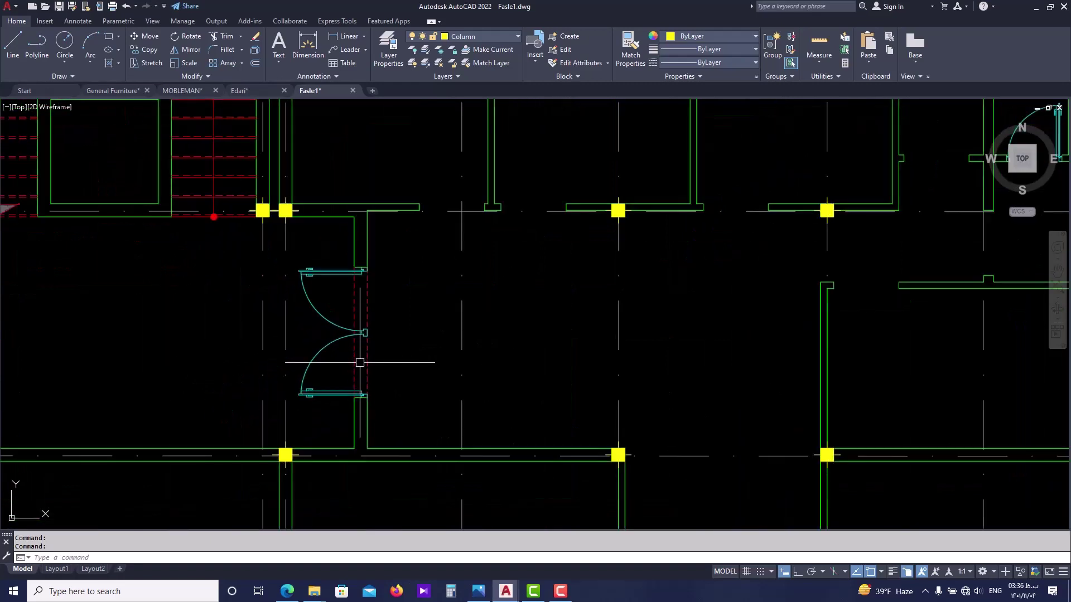
- Draw a line along the corridor side of the opening of the door above the right corridor column, between its frame corners
scroll(361, 362, down, 2)
middle_drag(640, 343, 586, 338)
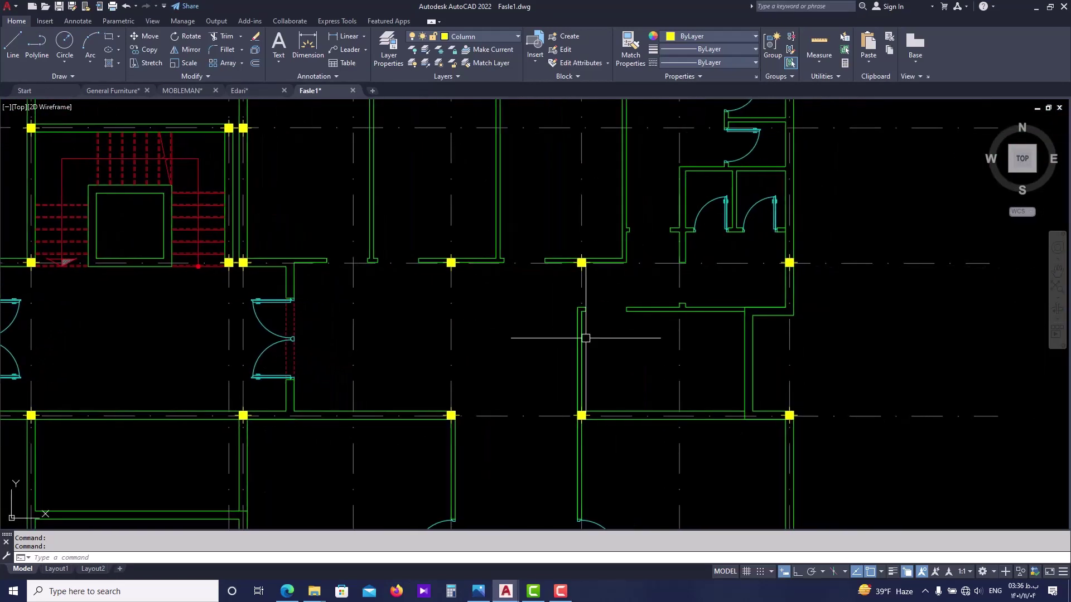
scroll(720, 235, up, 5)
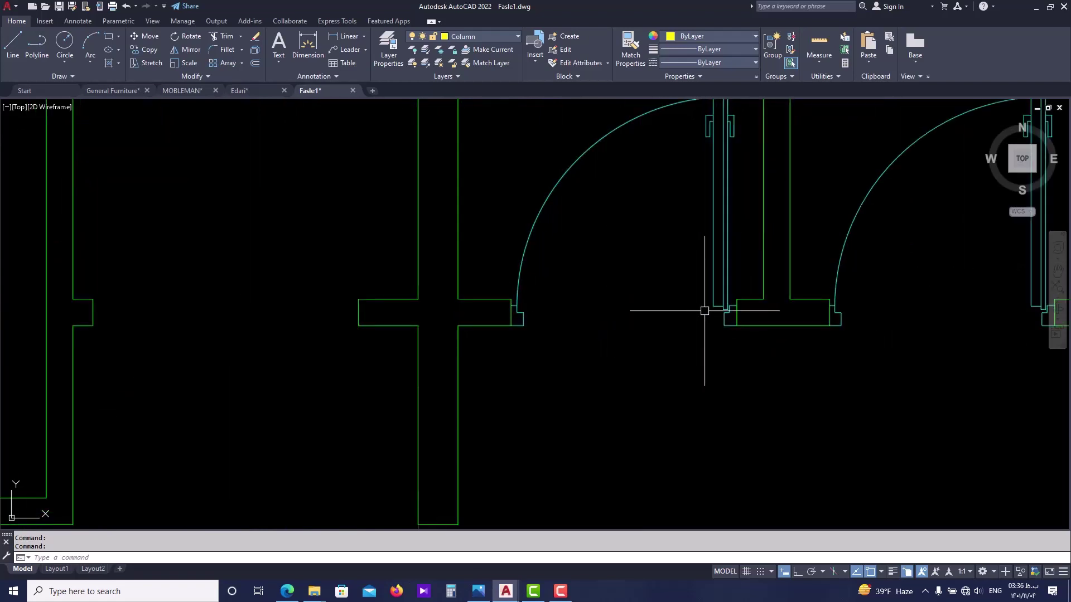
scroll(704, 310, down, 6)
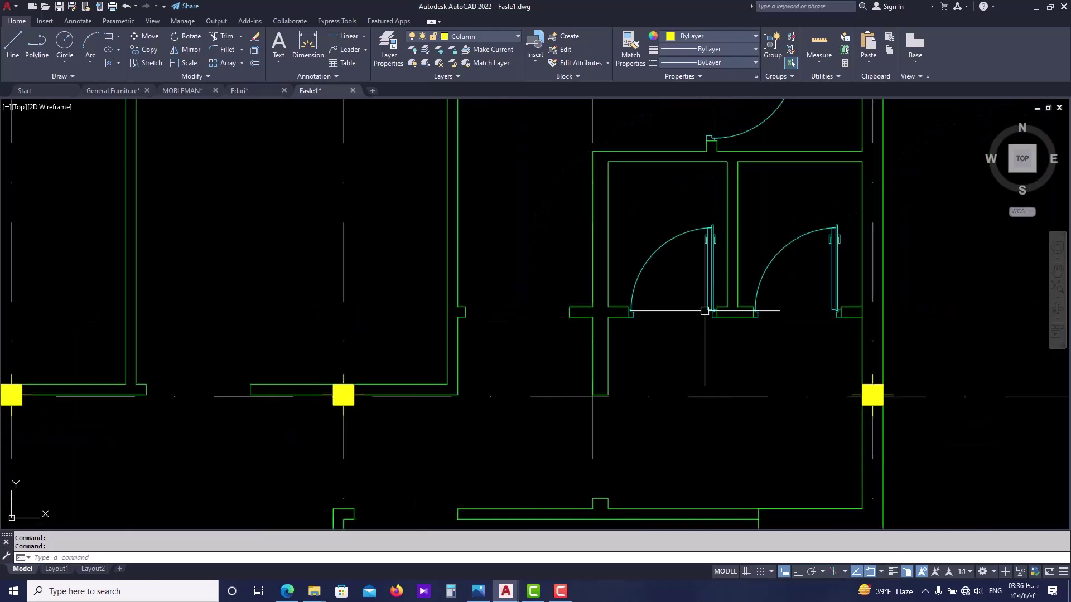
middle_drag(522, 402, 553, 208)
scroll(553, 208, down, 2)
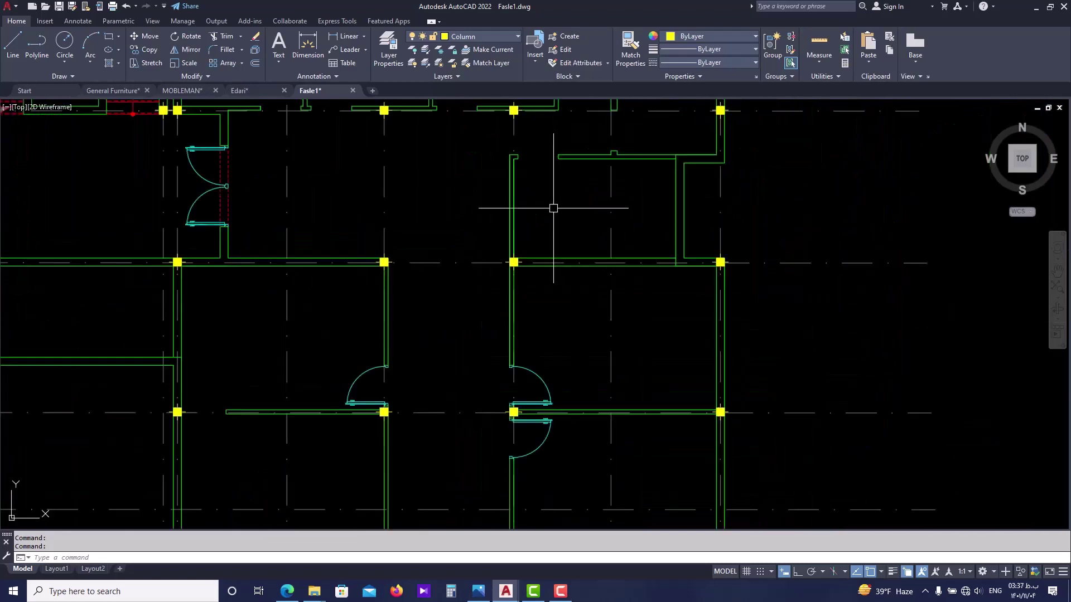
scroll(507, 416, up, 4)
scroll(502, 343, up, 3)
text(l)
key(Return)
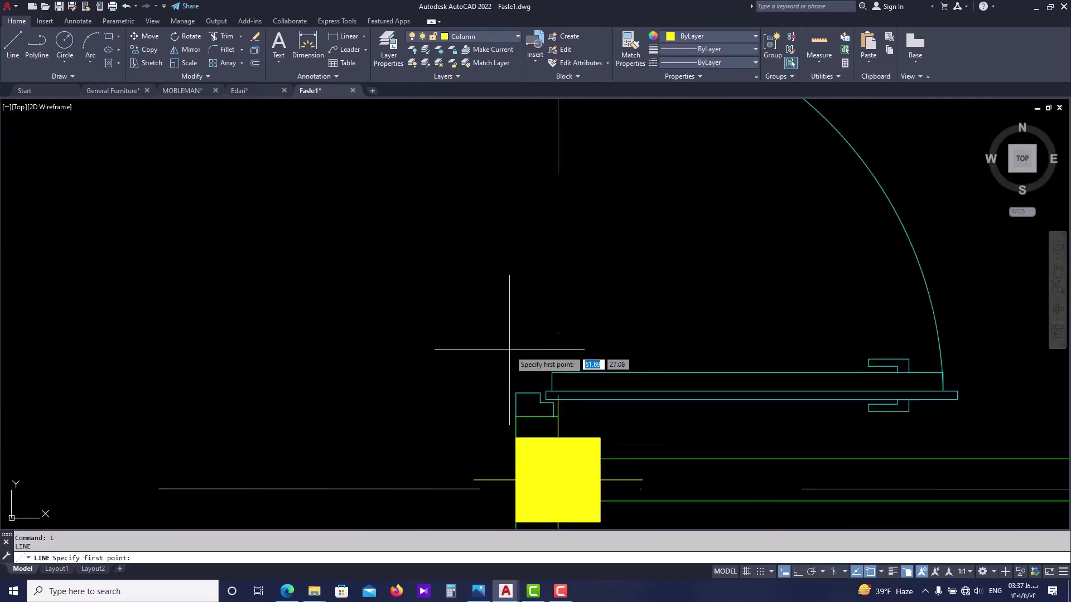
click(517, 393)
scroll(513, 380, down, 3)
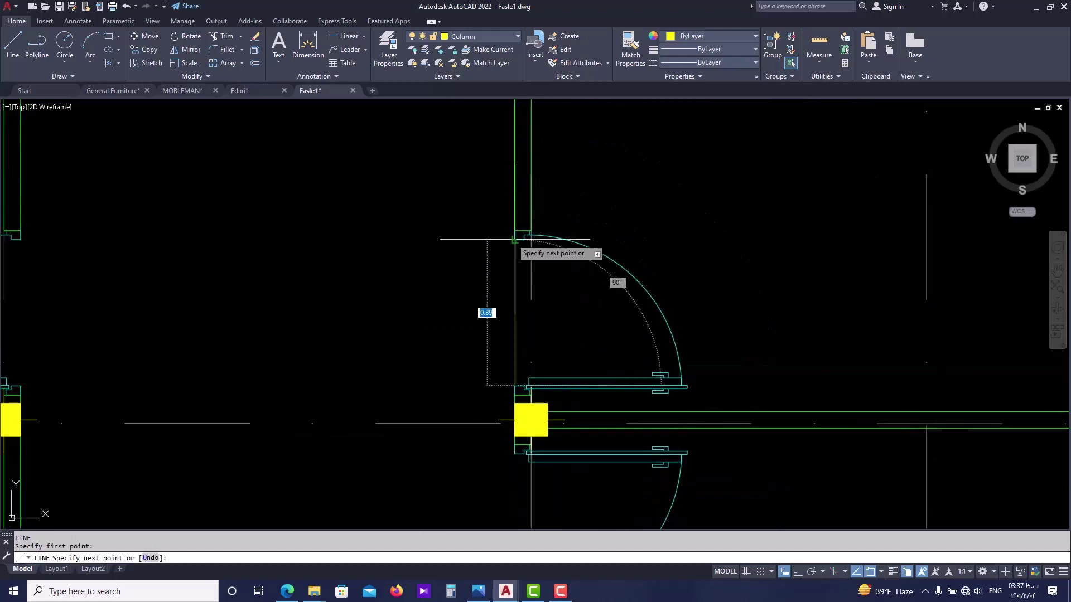
key(Escape)
- Draw a second line along the room side of the same door opening, between the wall corners at both frames
scroll(533, 379, up, 2)
key(Return)
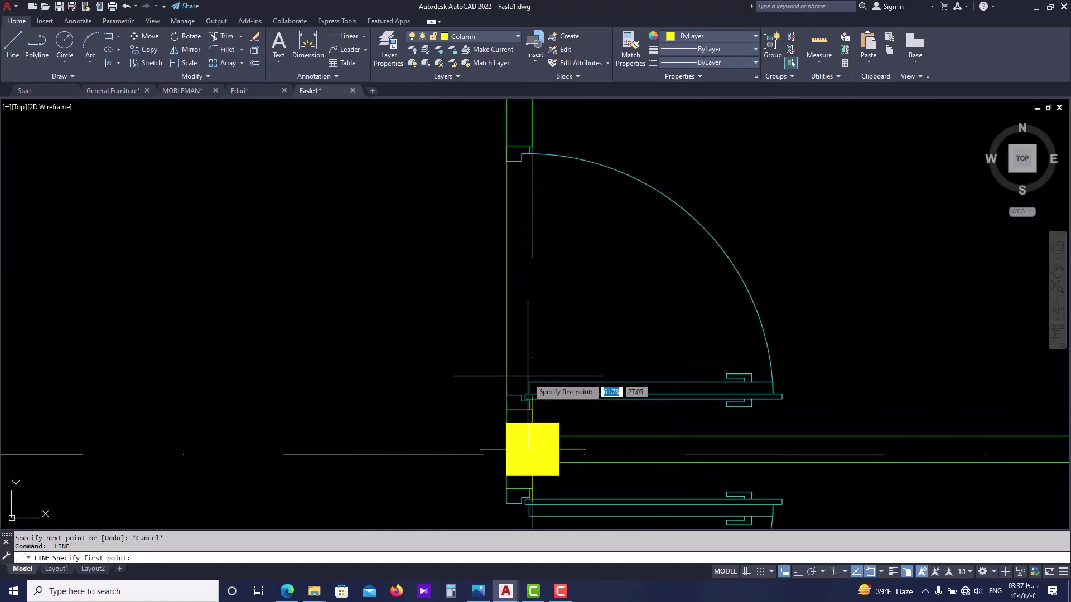
click(531, 410)
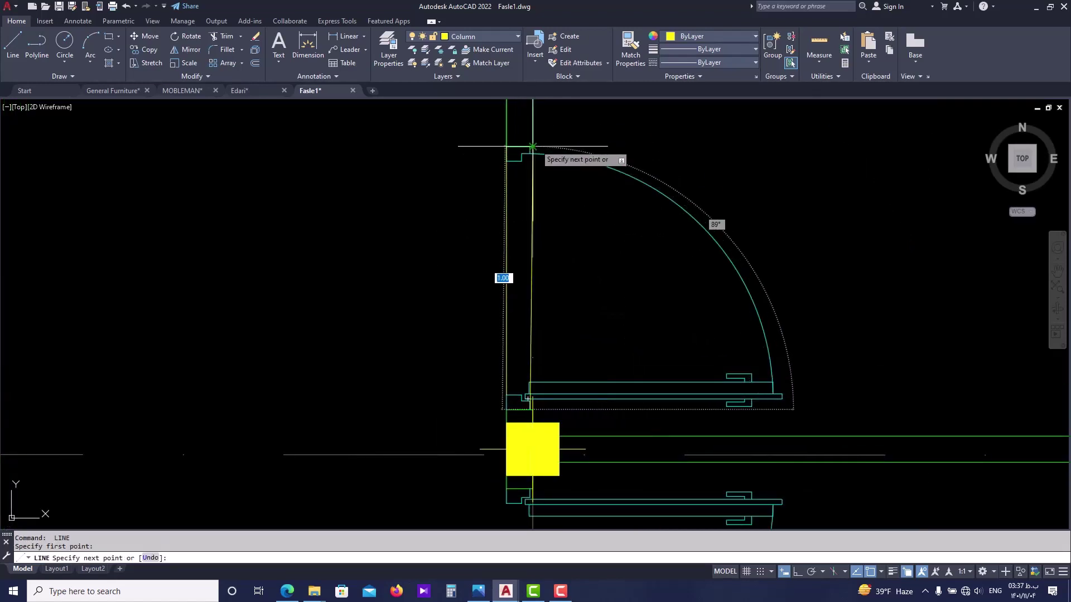
scroll(534, 144, up, 4)
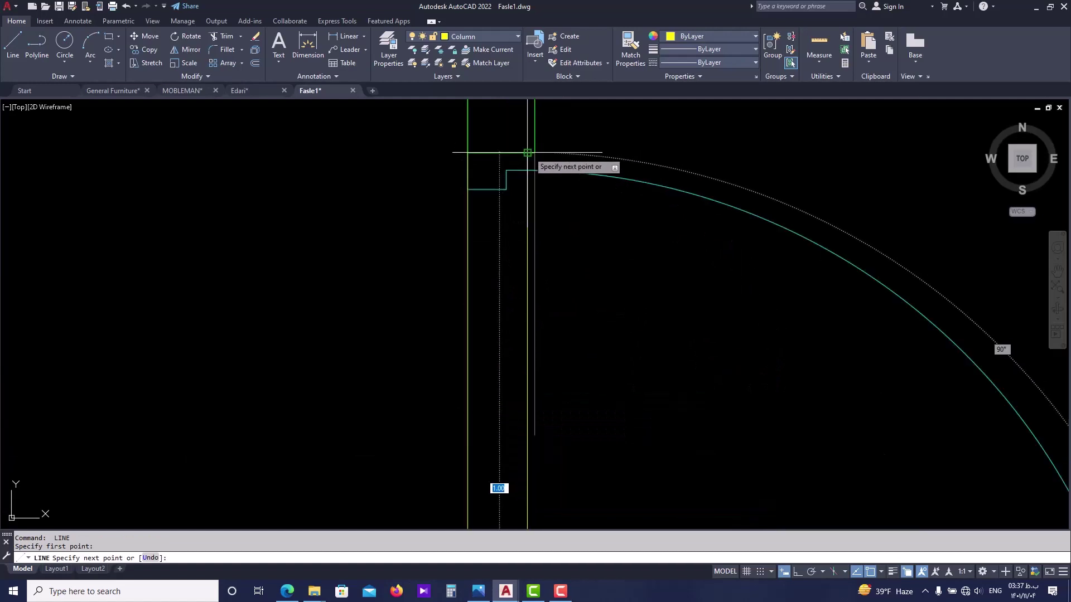
click(529, 154)
key(Escape)
scroll(524, 188, down, 6)
middle_drag(504, 269, 504, 319)
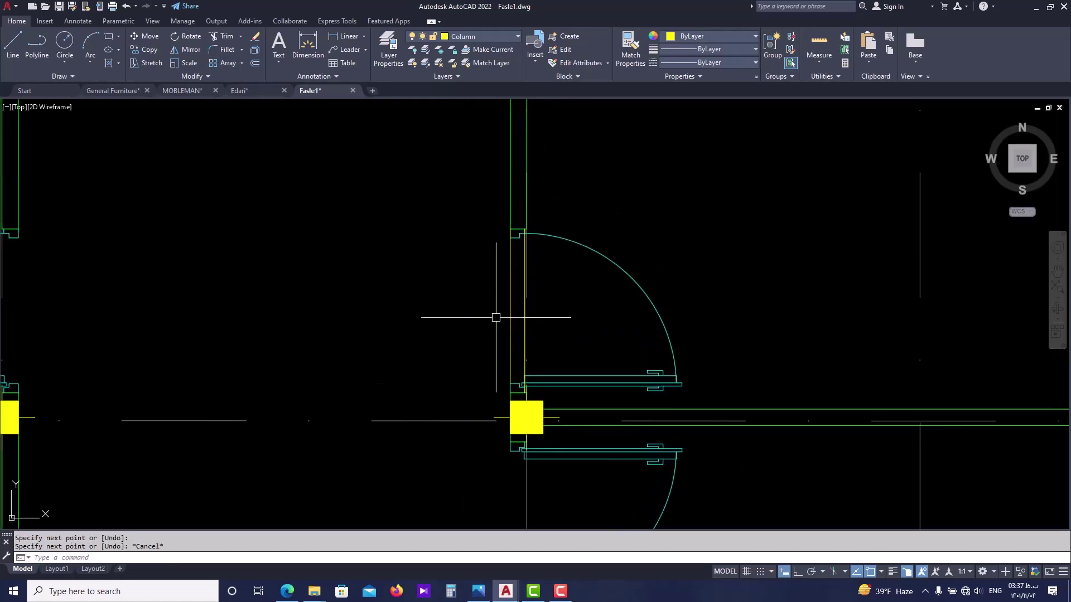
- Examine the cubicle doors and neighbouring wall openings for missing lines across the doorways
scroll(510, 322, down, 4)
scroll(538, 233, down, 2)
middle_drag(538, 233, 520, 383)
middle_drag(564, 250, 542, 361)
scroll(598, 241, up, 4)
scroll(616, 254, down, 2)
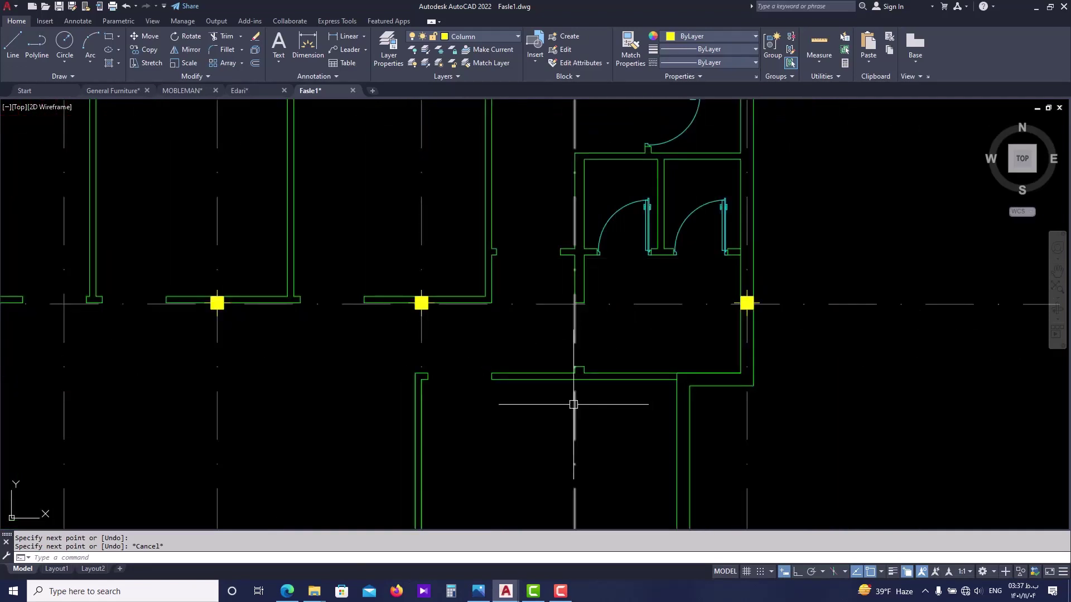
middle_drag(608, 323, 616, 240)
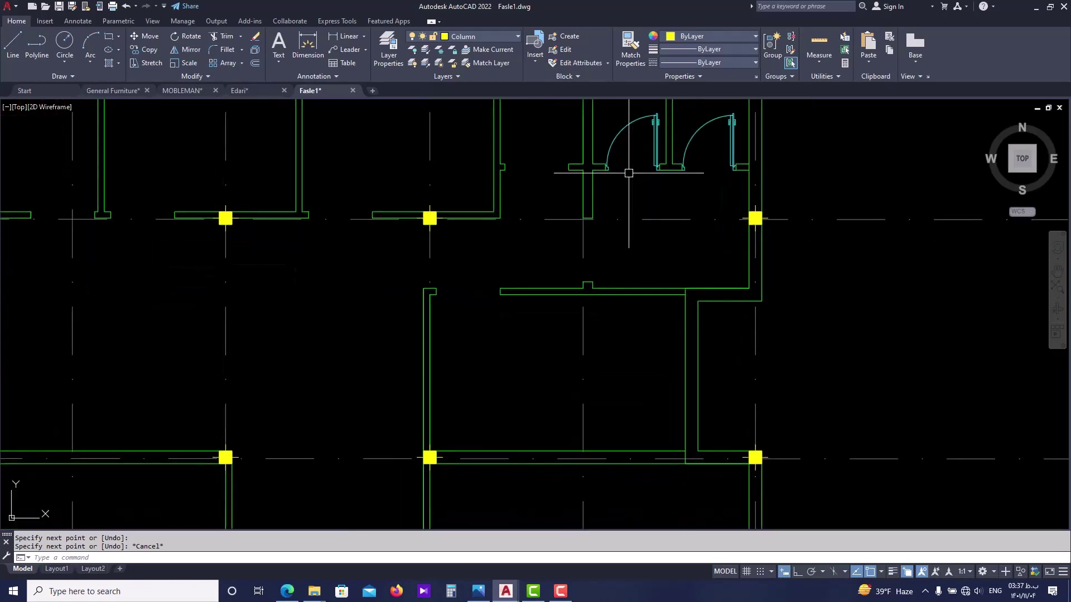
scroll(625, 170, up, 2)
scroll(617, 169, up, 2)
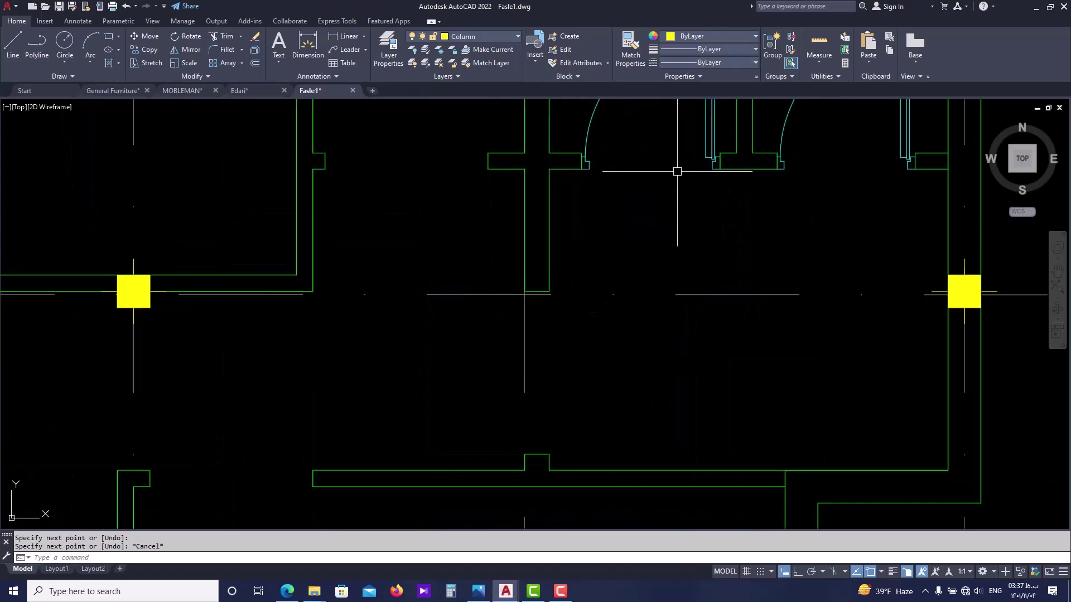
scroll(661, 178, down, 3)
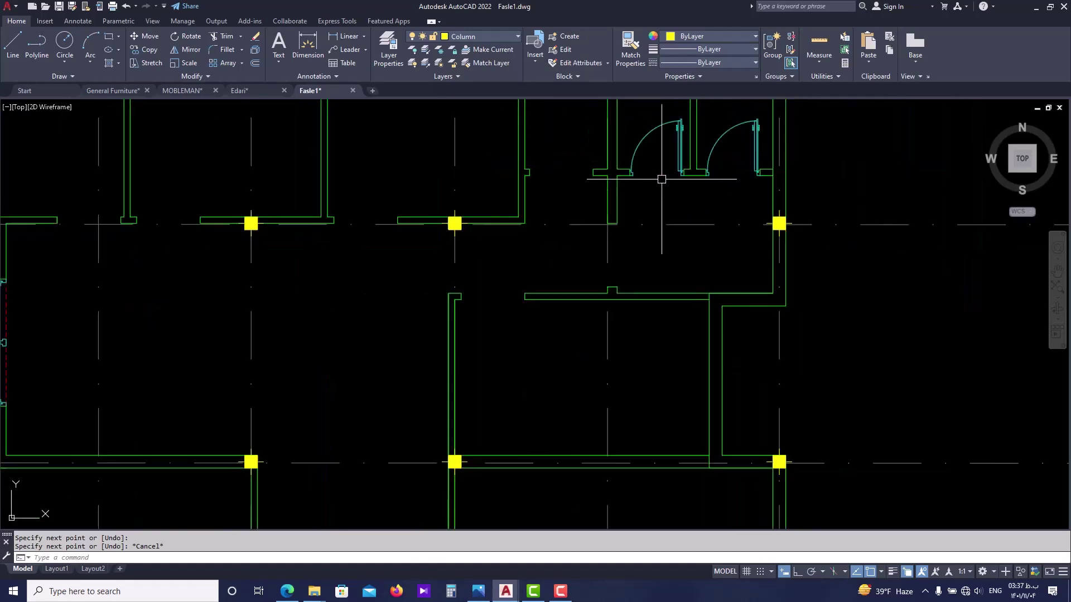
middle_drag(563, 397, 544, 248)
- Erase the two lines drawn across the opening of the door above the right corridor column
scroll(511, 322, up, 3)
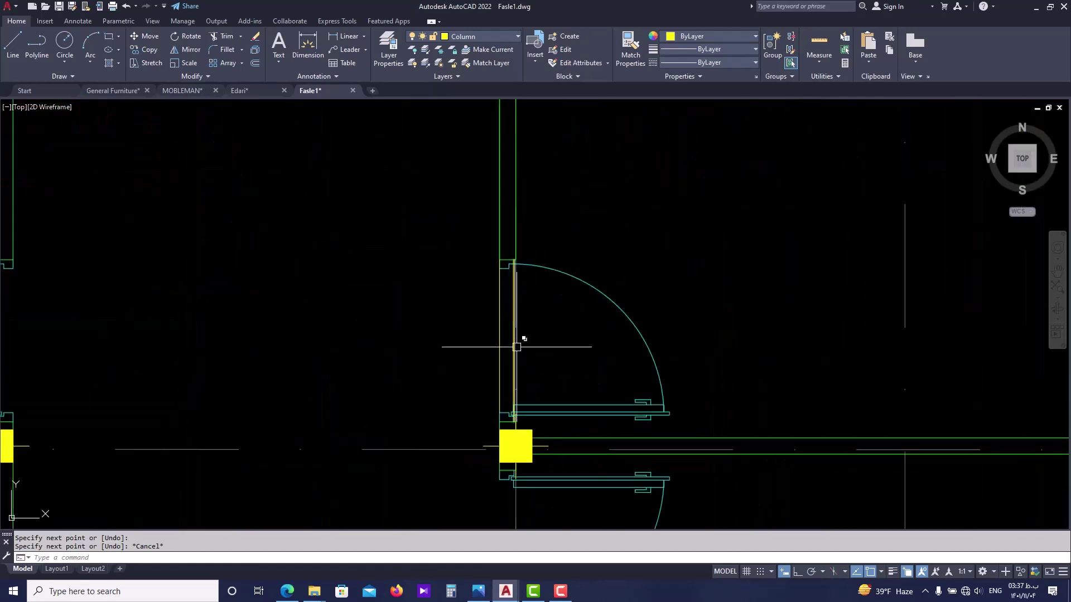
click(515, 352)
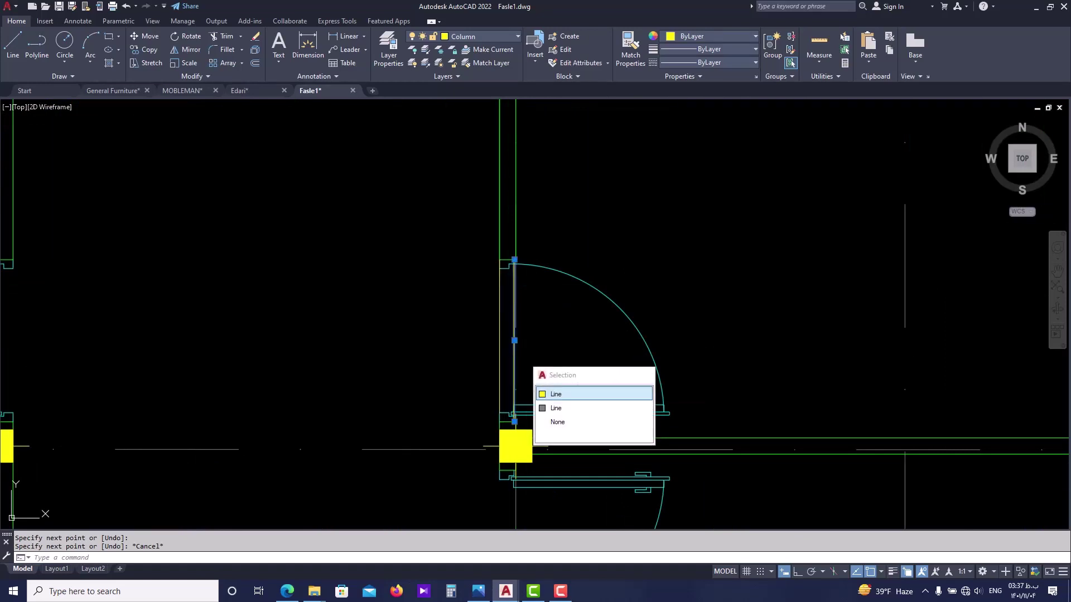
click(499, 360)
key(Delete)
scroll(493, 365, down, 8)
text(e)
key(Return)
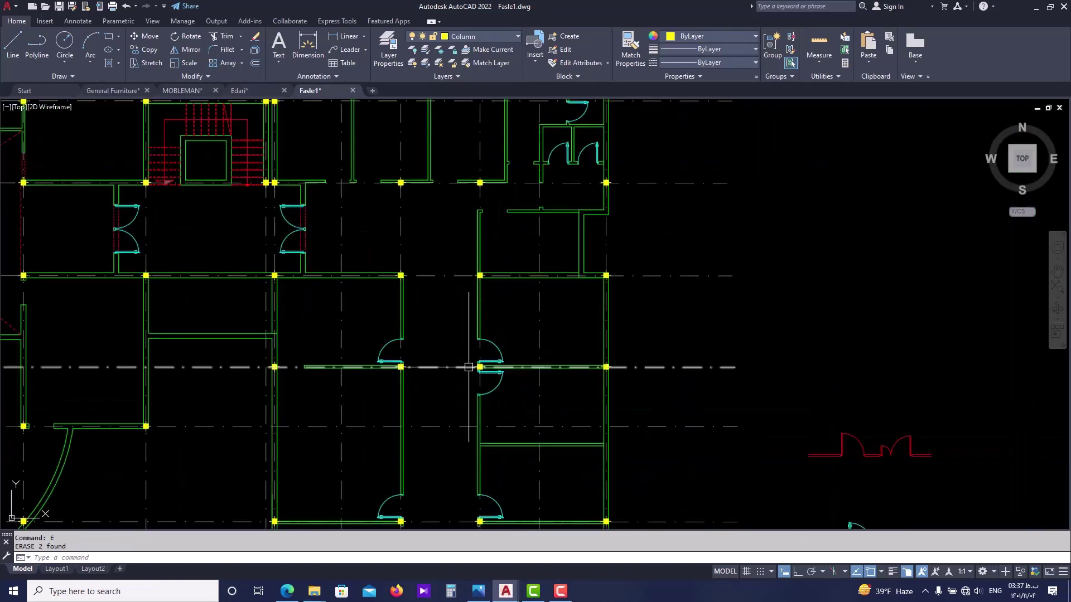
- Open the block definition of the door below the right corridor column in the Block Editor
scroll(502, 357, up, 5)
scroll(547, 324, down, 3)
middle_drag(452, 353, 451, 296)
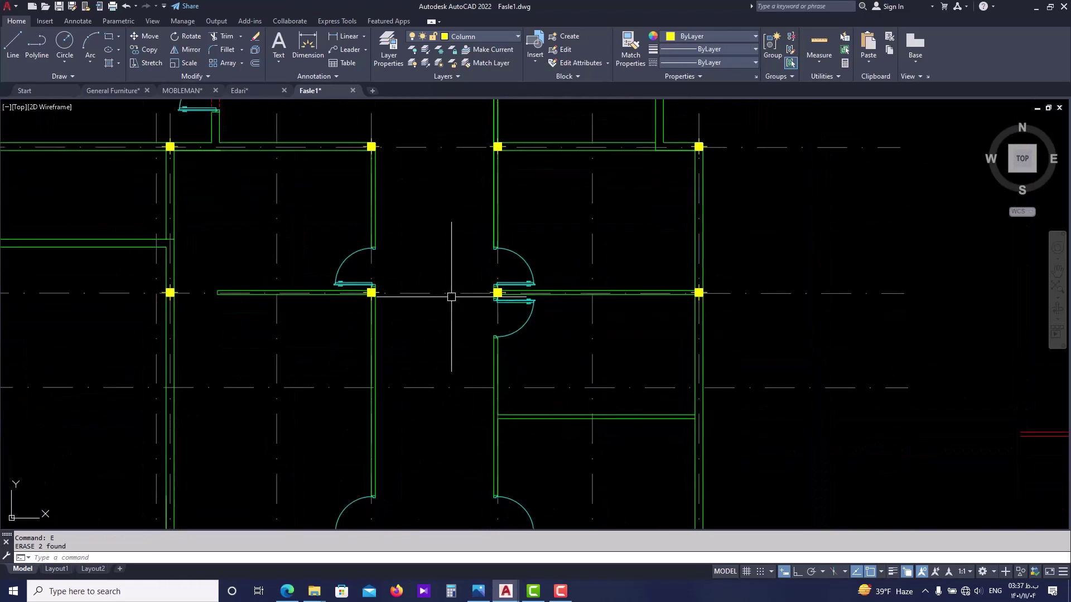
scroll(505, 319, up, 5)
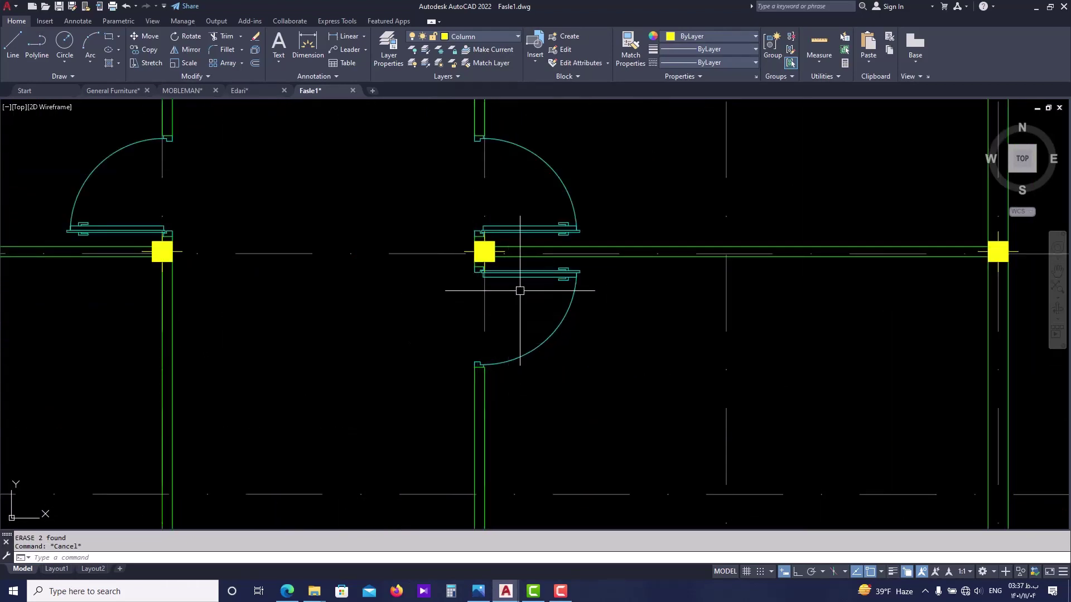
click(520, 276)
double_click(516, 276)
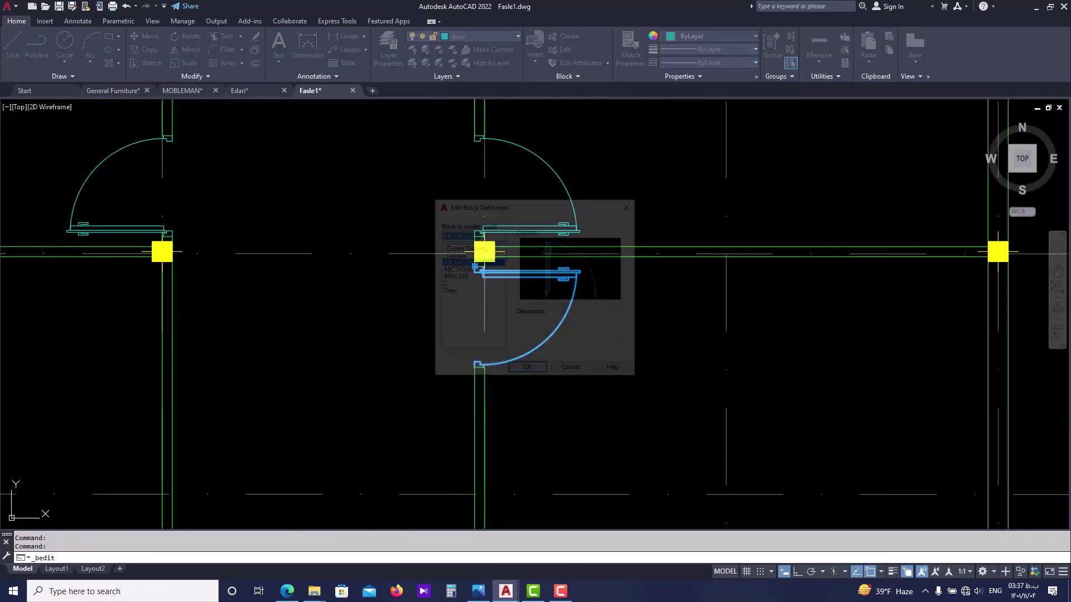
click(527, 371)
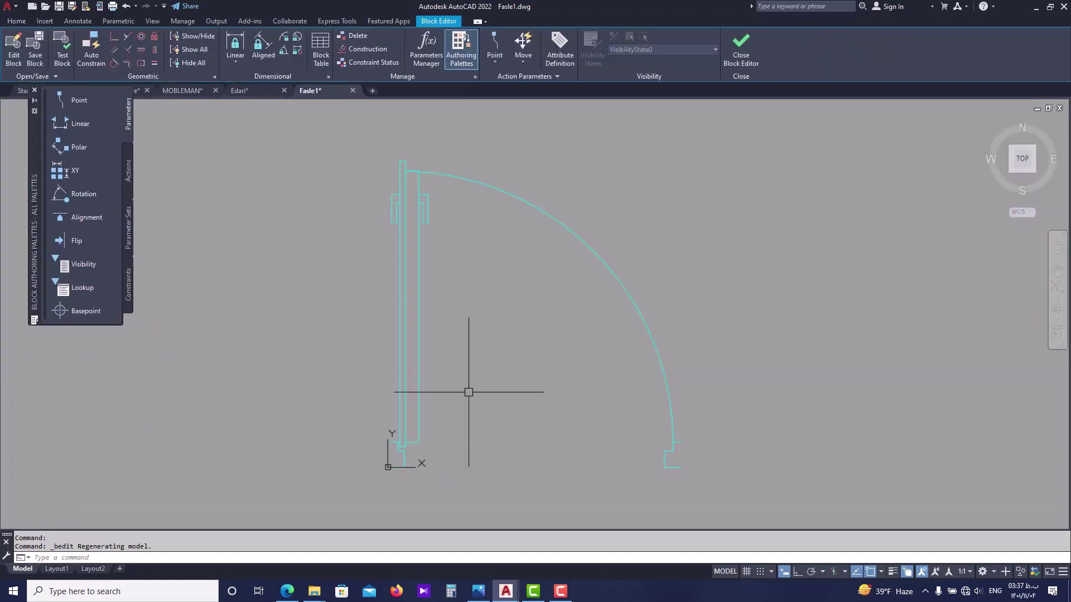
key(Escape)
key(Escape)
text(L)
key(Return)
scroll(449, 460, up, 4)
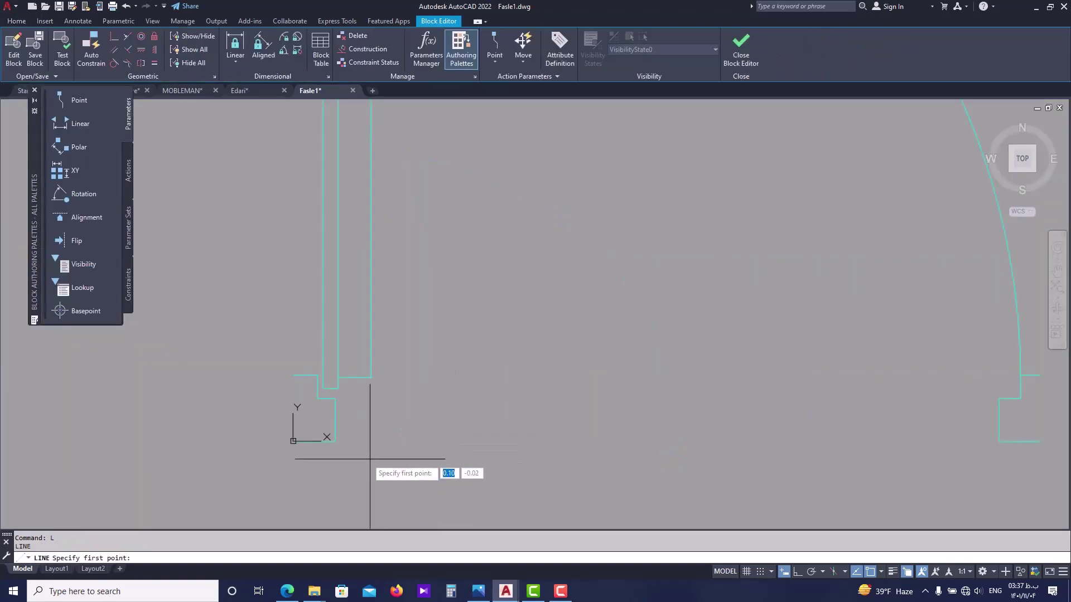
click(334, 441)
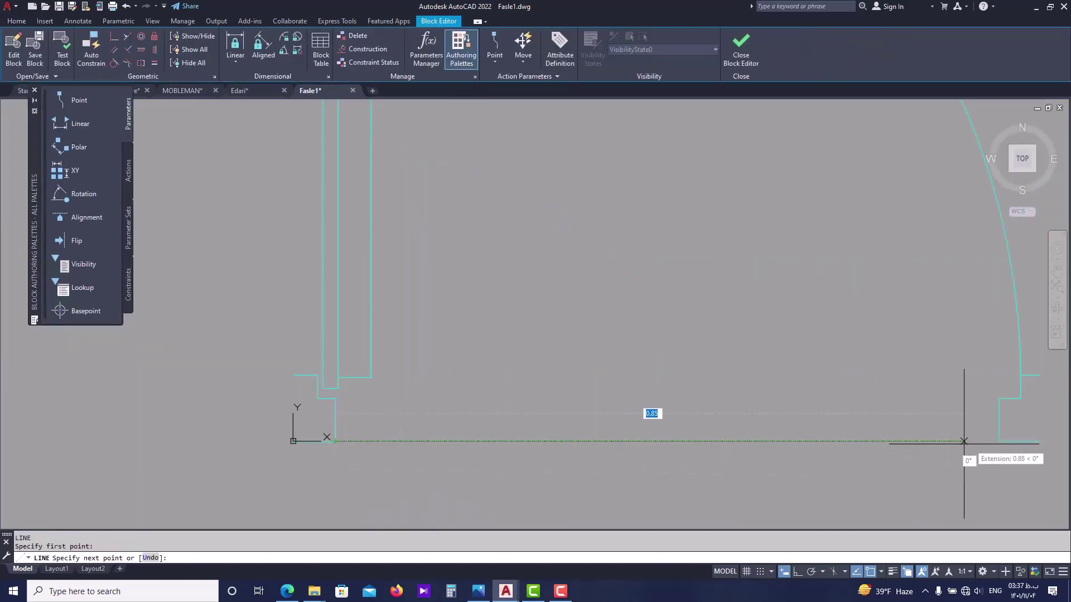
key(Escape)
- Make door the current layer inside the Block Editor
click(17, 20)
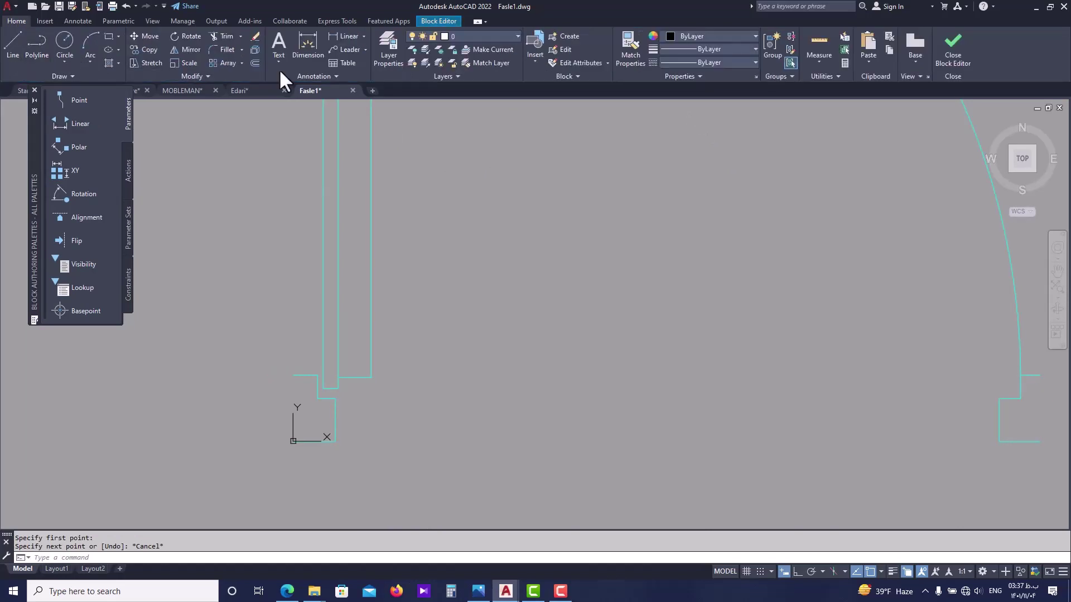
click(473, 35)
click(480, 99)
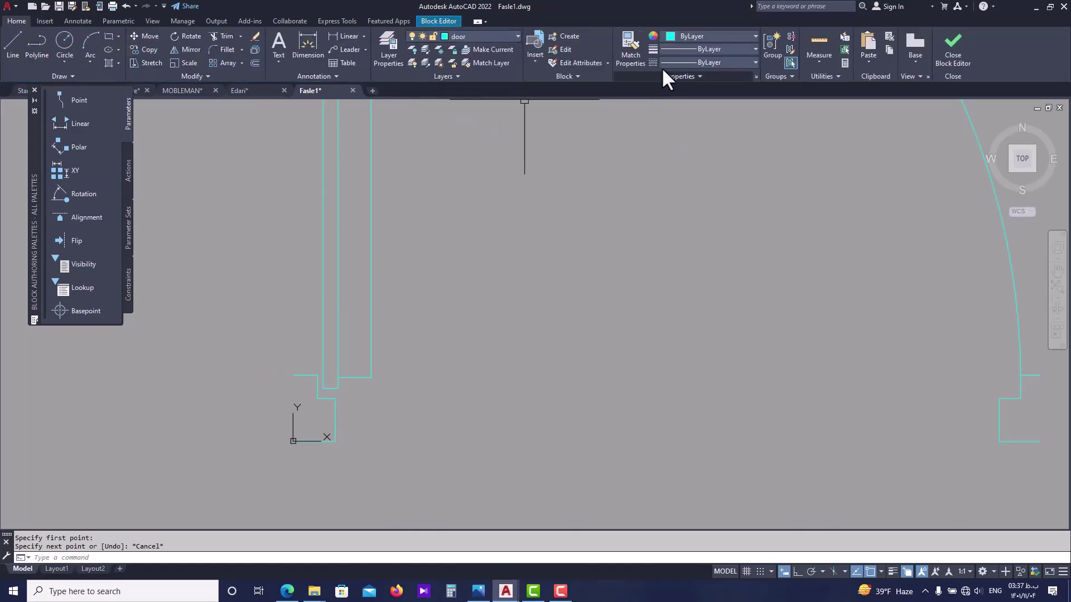
key(Escape)
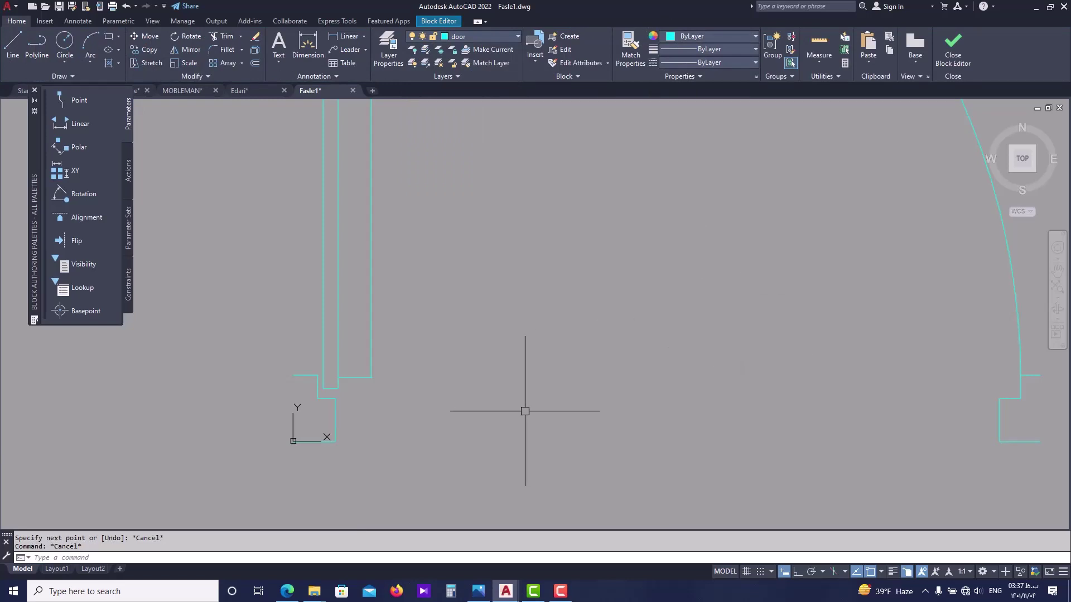
- Draw a line between the lower inner corners of the door block's two frame pieces
text(l)
key(Return)
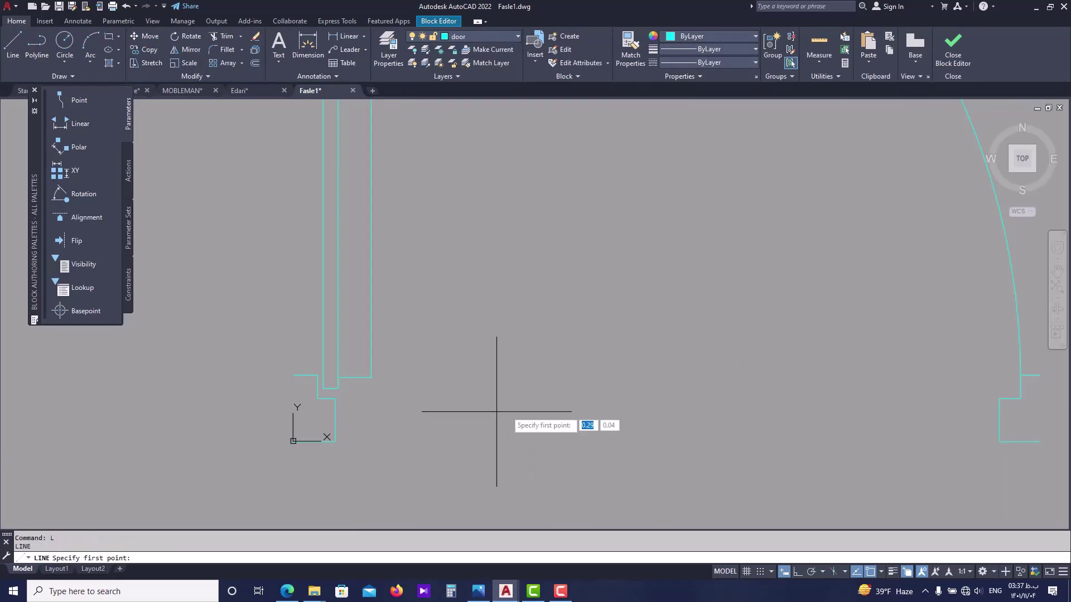
click(335, 441)
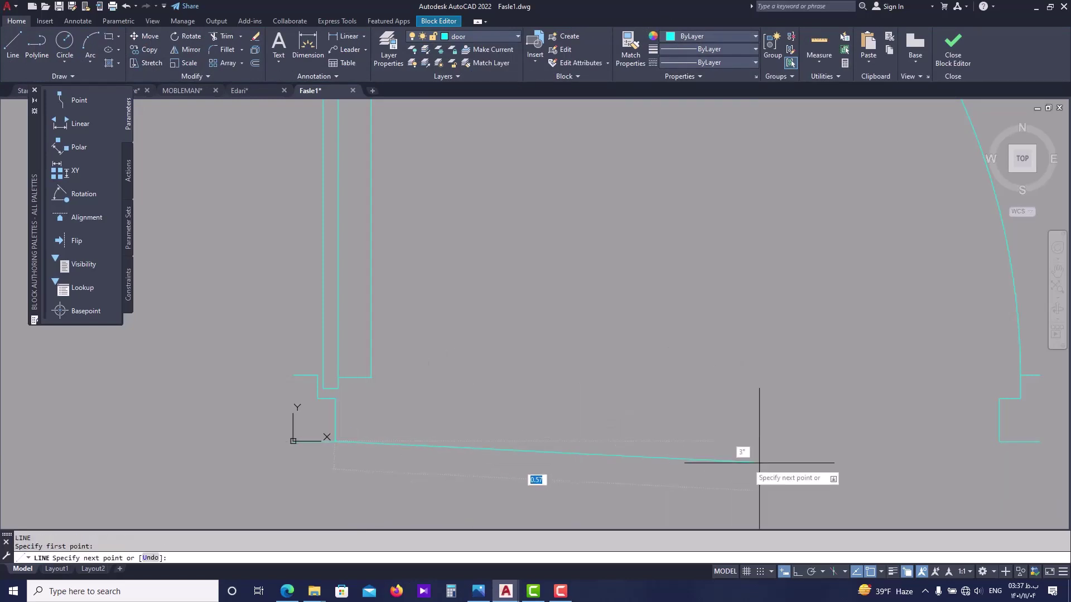
click(999, 441)
key(Escape)
- Draw a second line from the right frame's upper inner corner at the swing arc's end to the left frame's upper inner corner
middle_drag(874, 415, 767, 410)
key(Return)
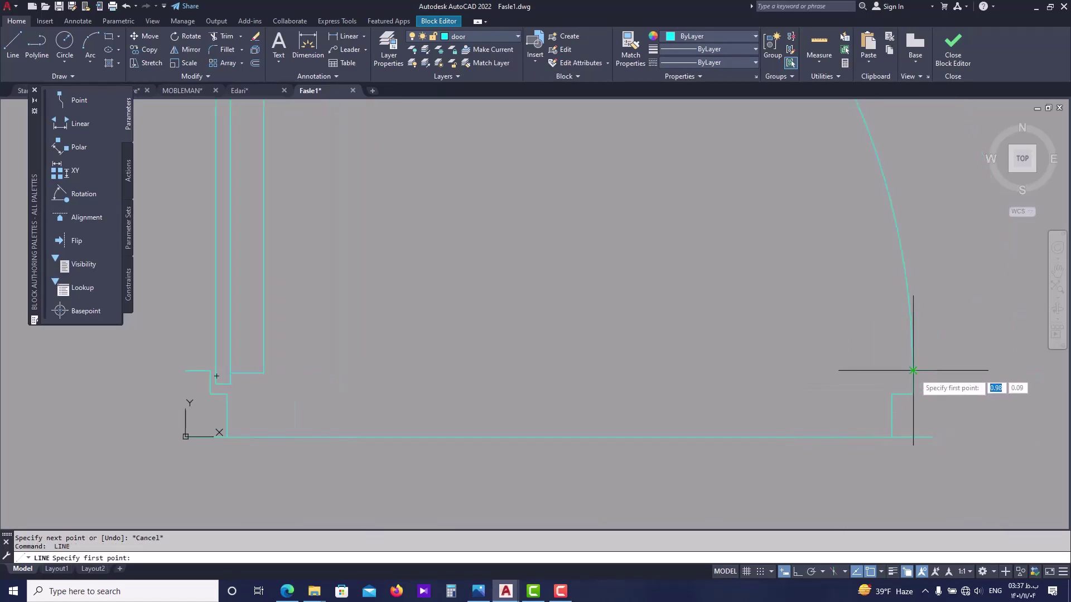
click(913, 370)
click(210, 370)
key(Escape)
key(Escape)
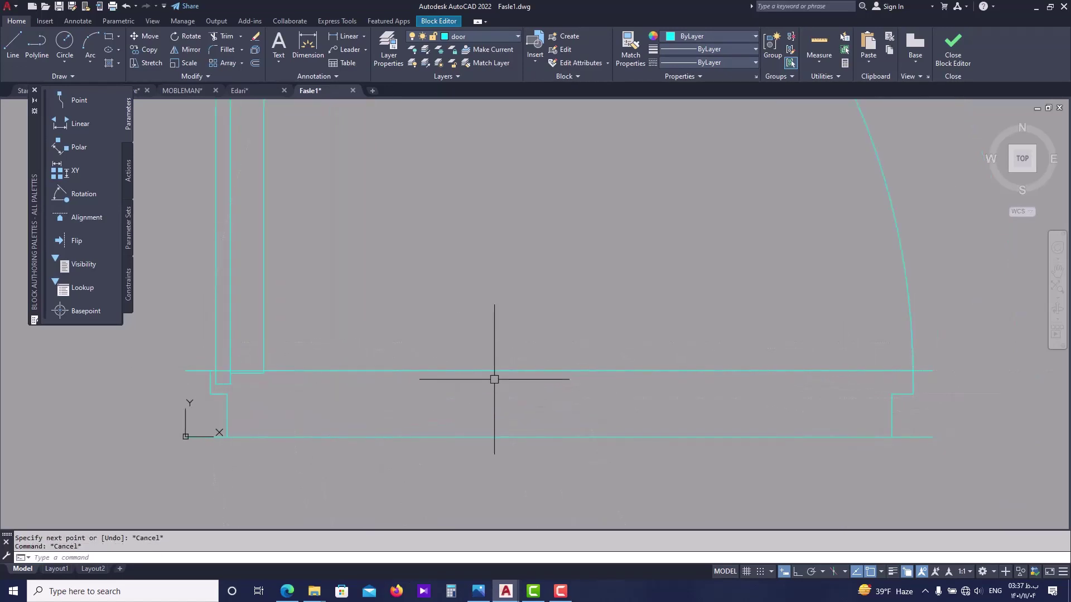
- Set the linetype of the two lines across the door block's opening to HIDDEN2
click(533, 351)
click(507, 453)
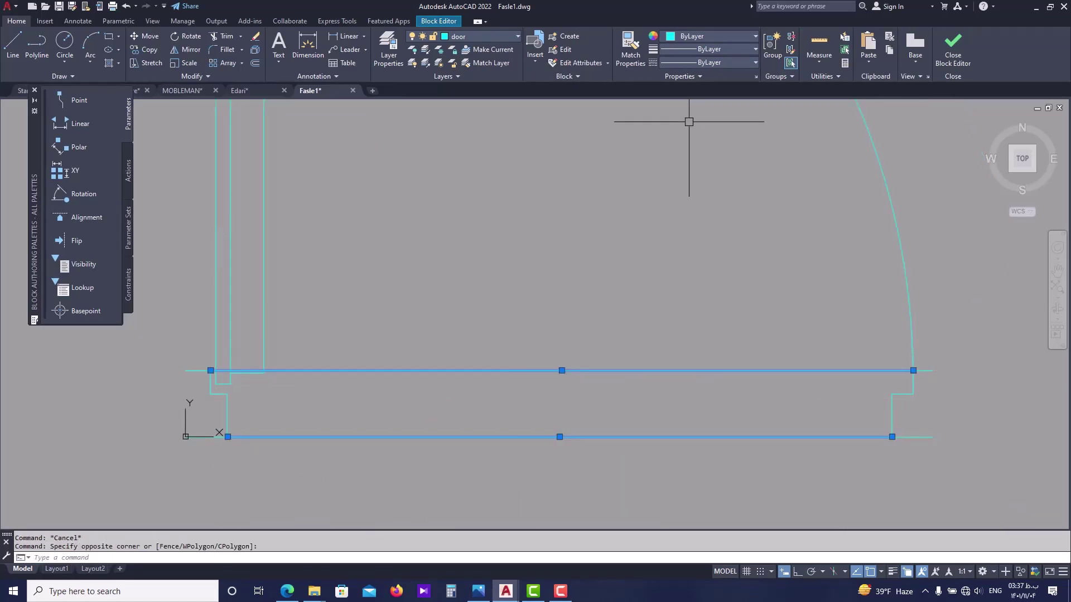
click(712, 63)
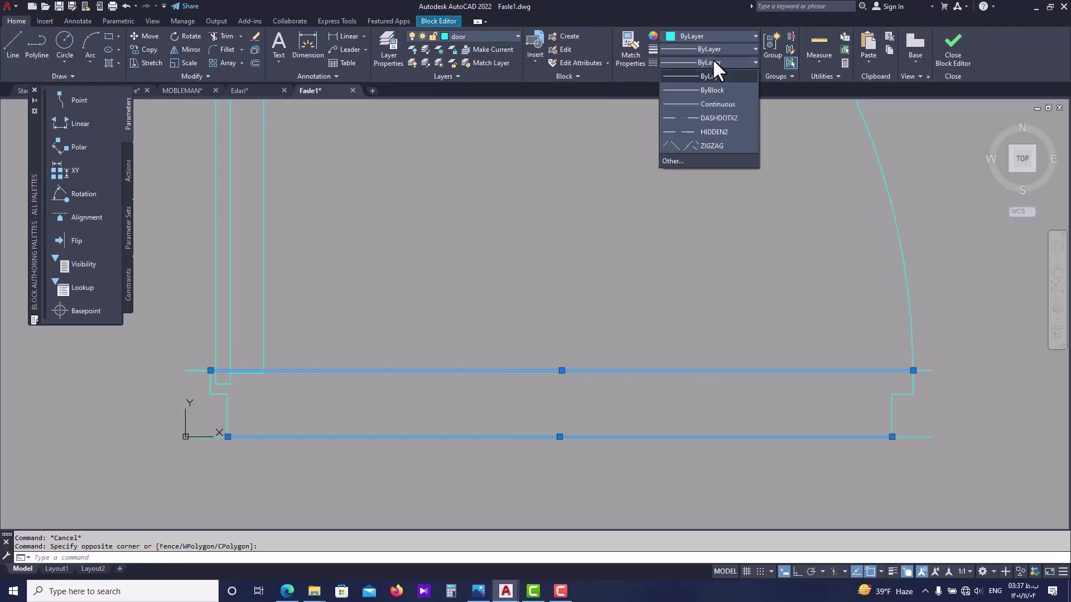
click(714, 133)
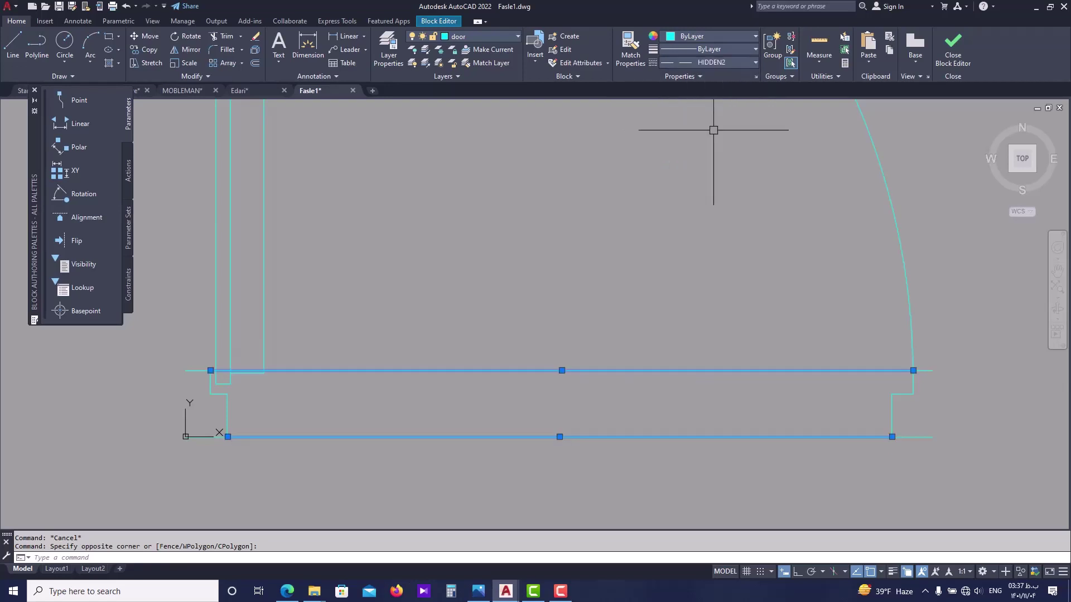
click(734, 62)
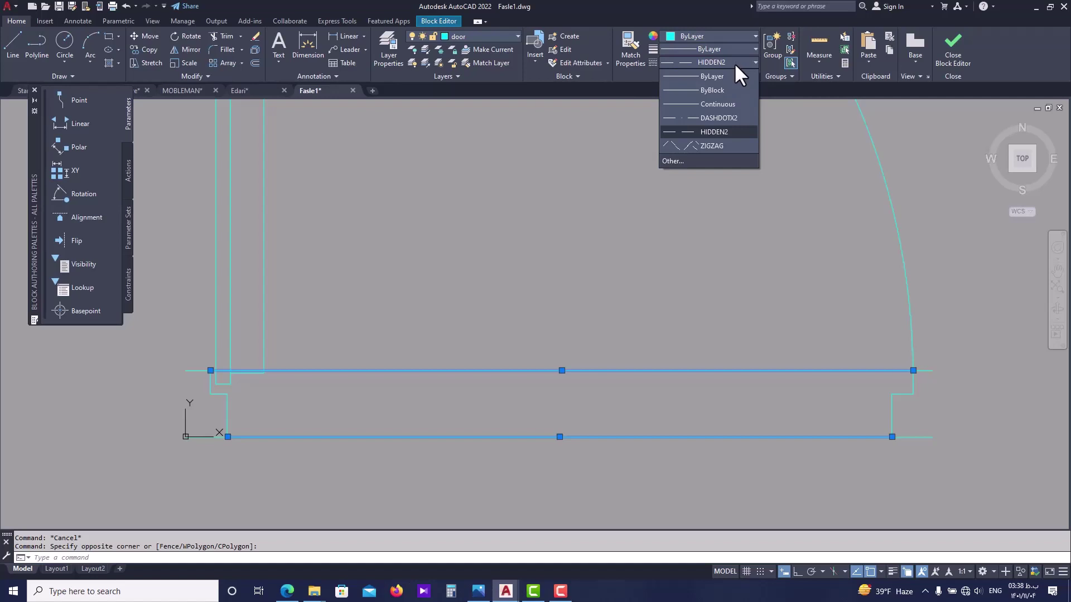
click(725, 76)
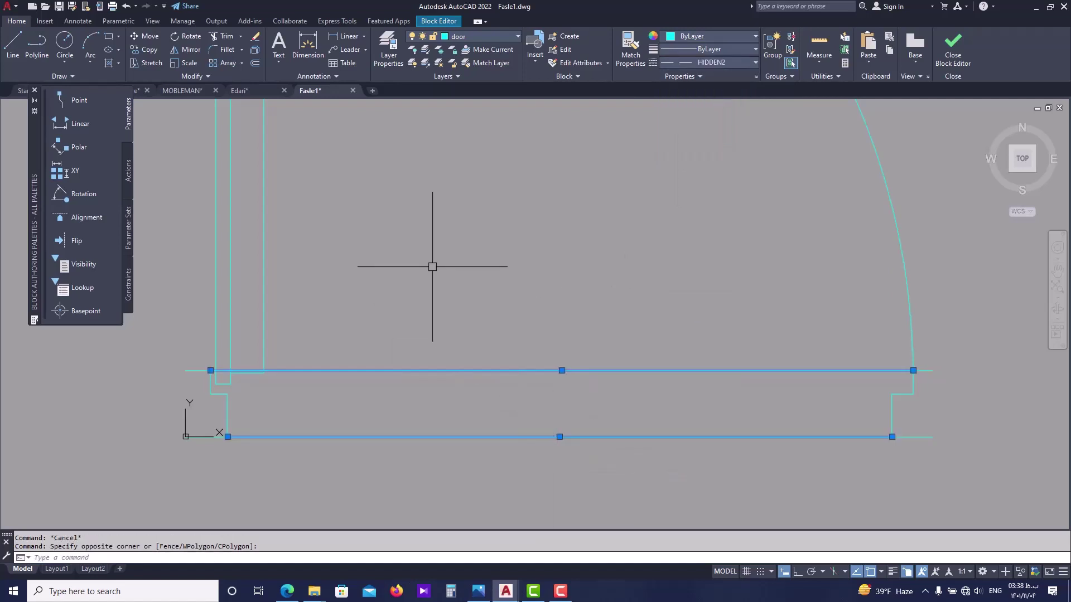
- Try linetype scales of 0.1 and 0.08 on the two hidden lines across the door block's opening
key(ctrl+1)
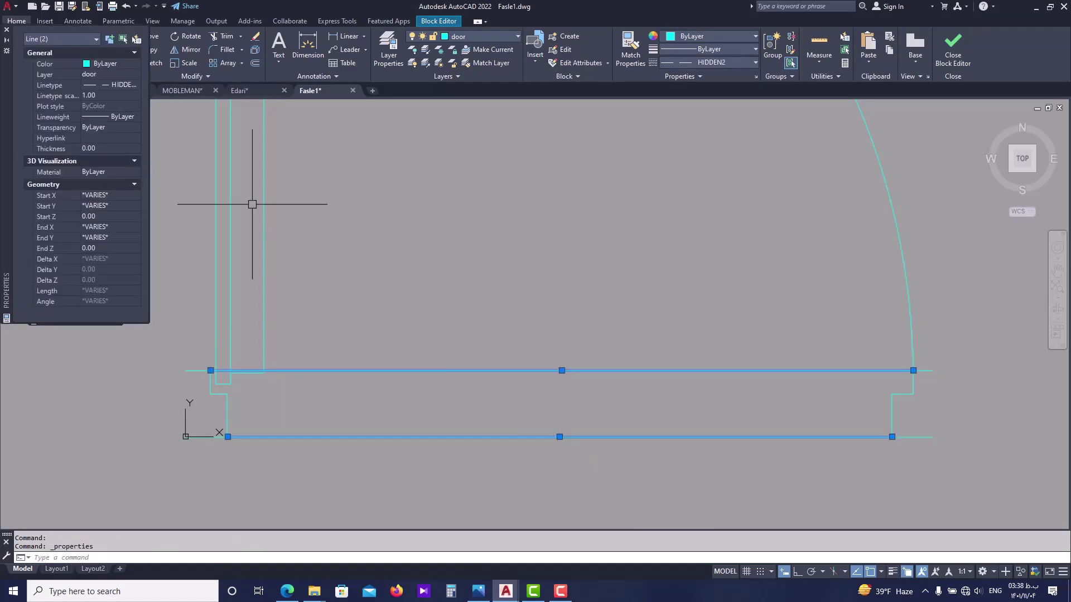
click(120, 96)
text(0.1)
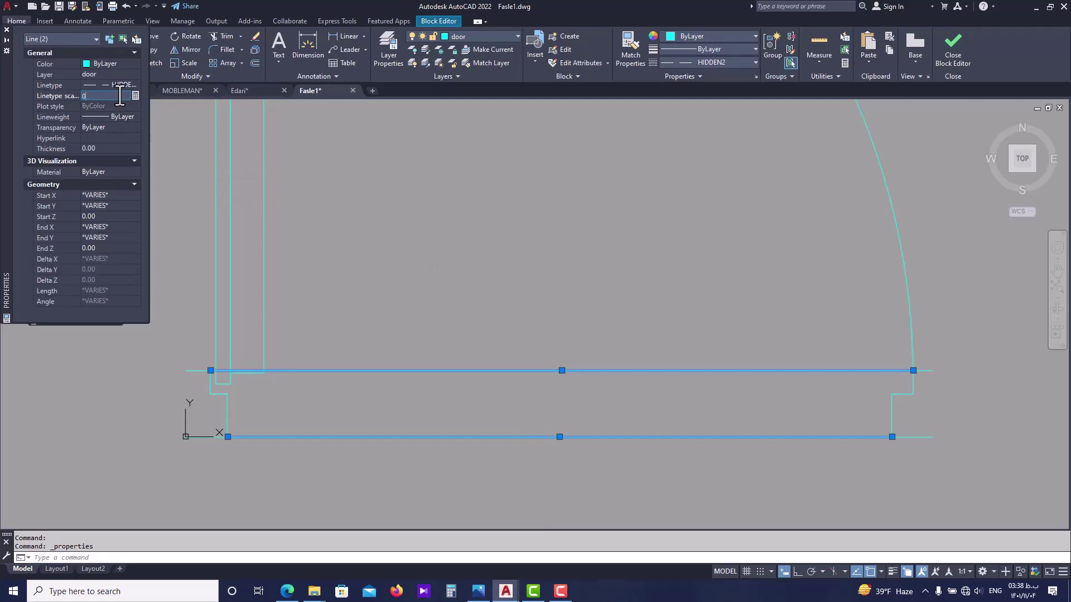
key(Return)
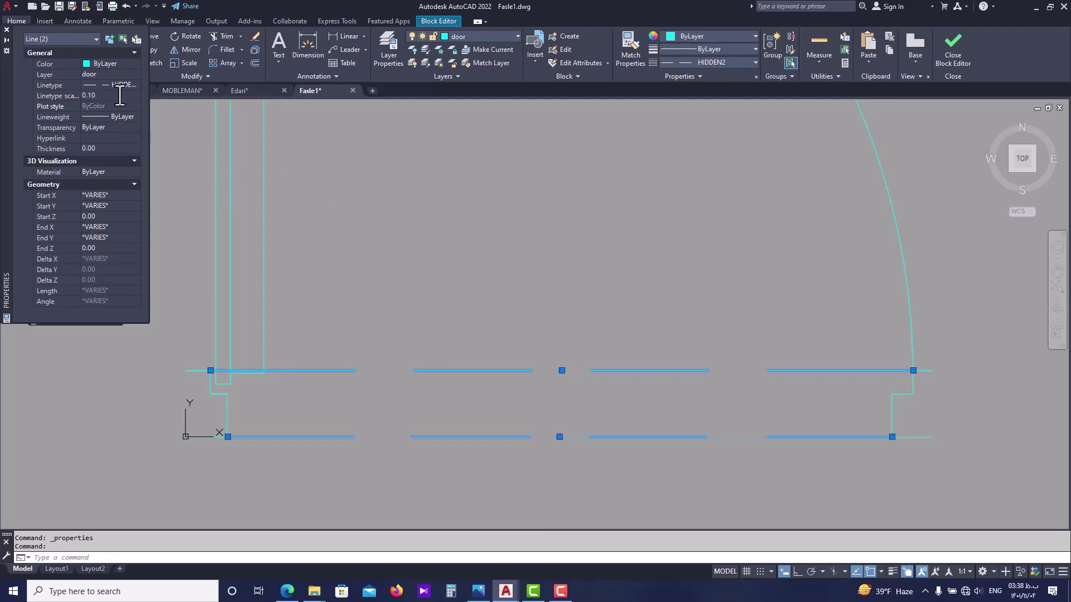
click(120, 96)
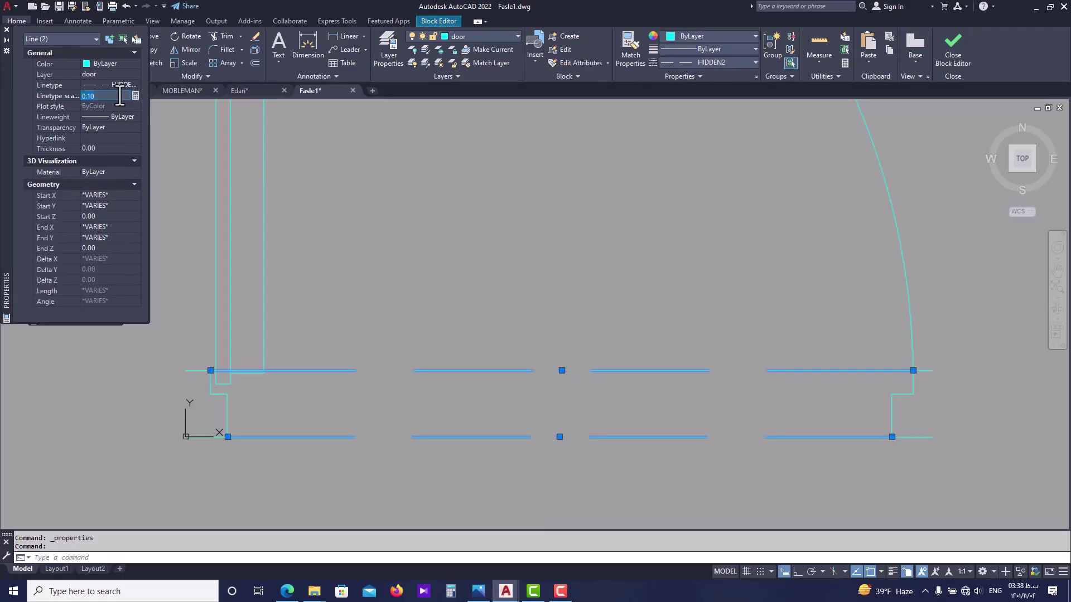
text(0.0)
key(Return)
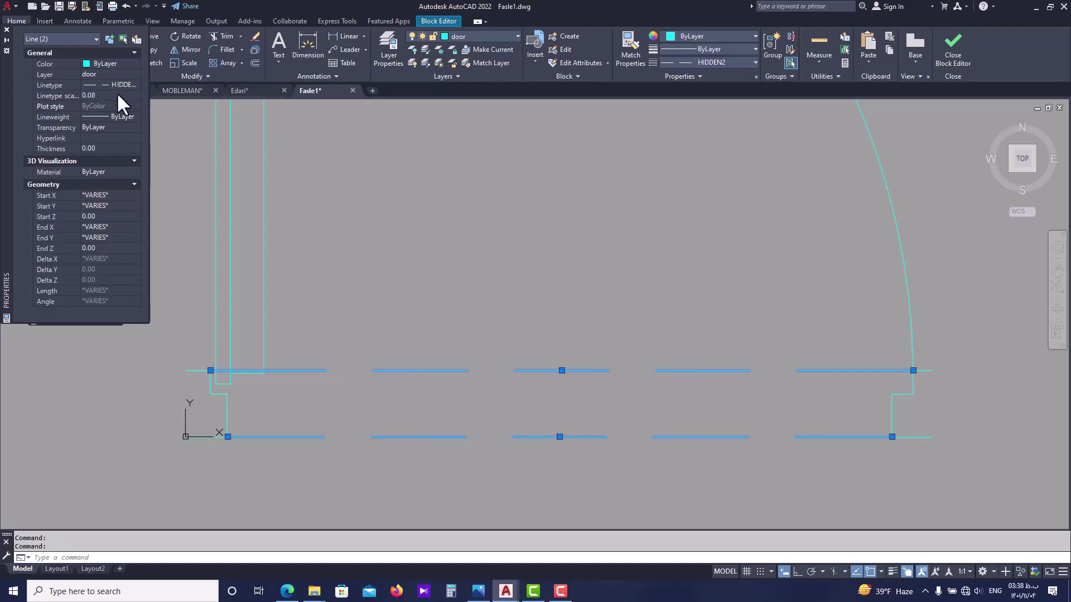
- Set the linetype scale of the two hidden threshold lines to 0.05 and close their properties
click(121, 96)
text(0.05)
key(Return)
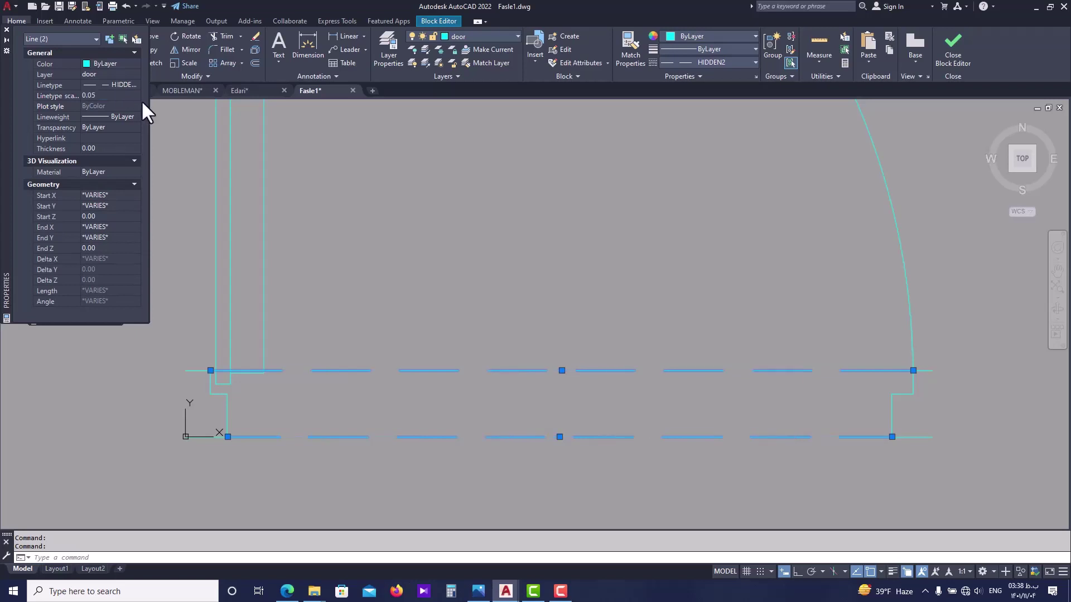
click(6, 29)
key(Escape)
scroll(446, 273, down, 4)
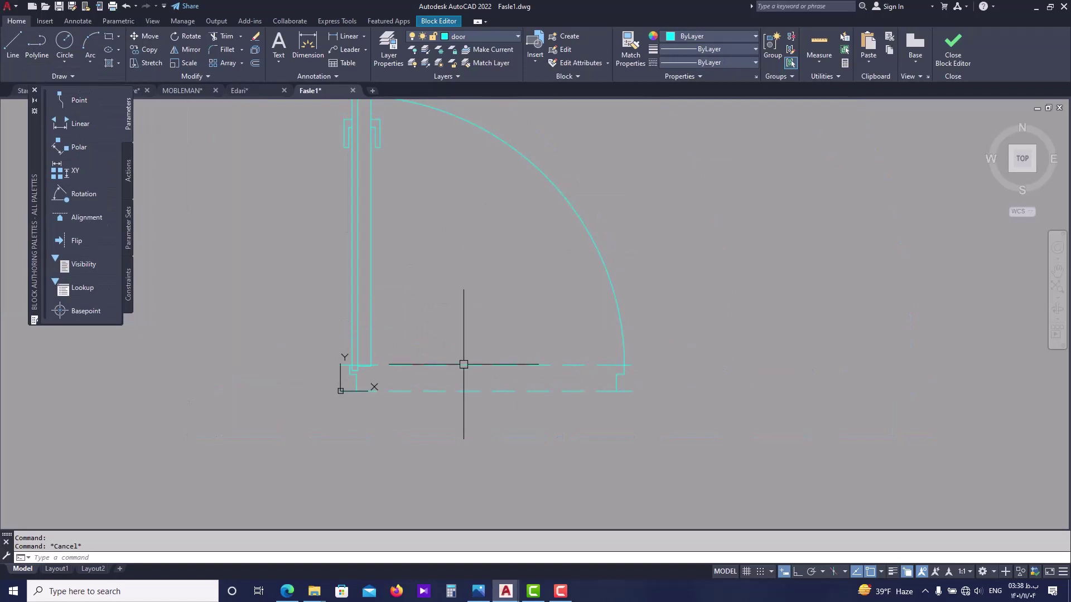
scroll(464, 365, up, 4)
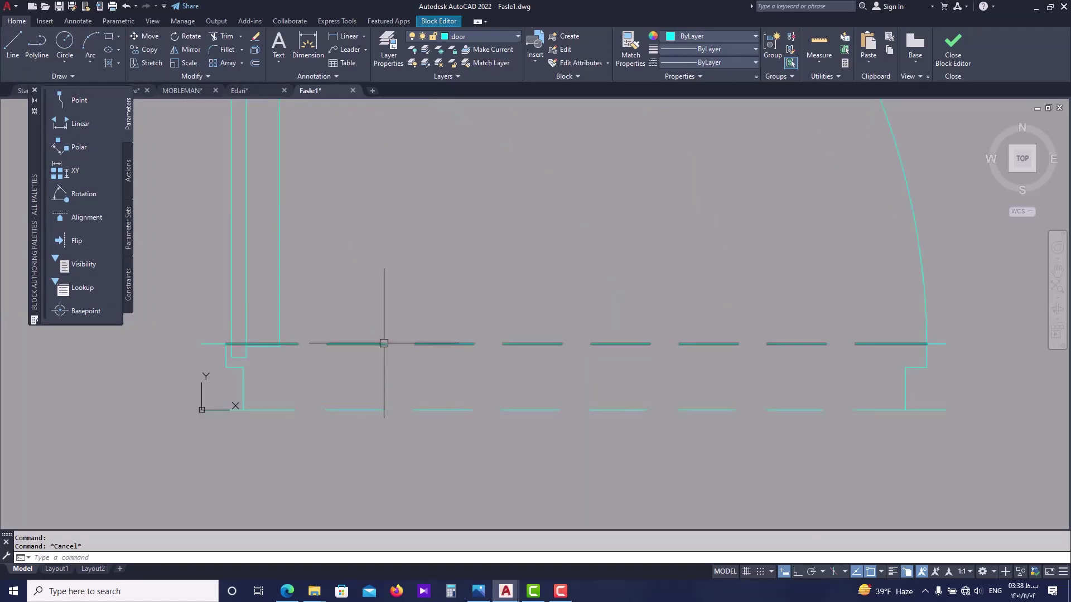
scroll(413, 324, down, 2)
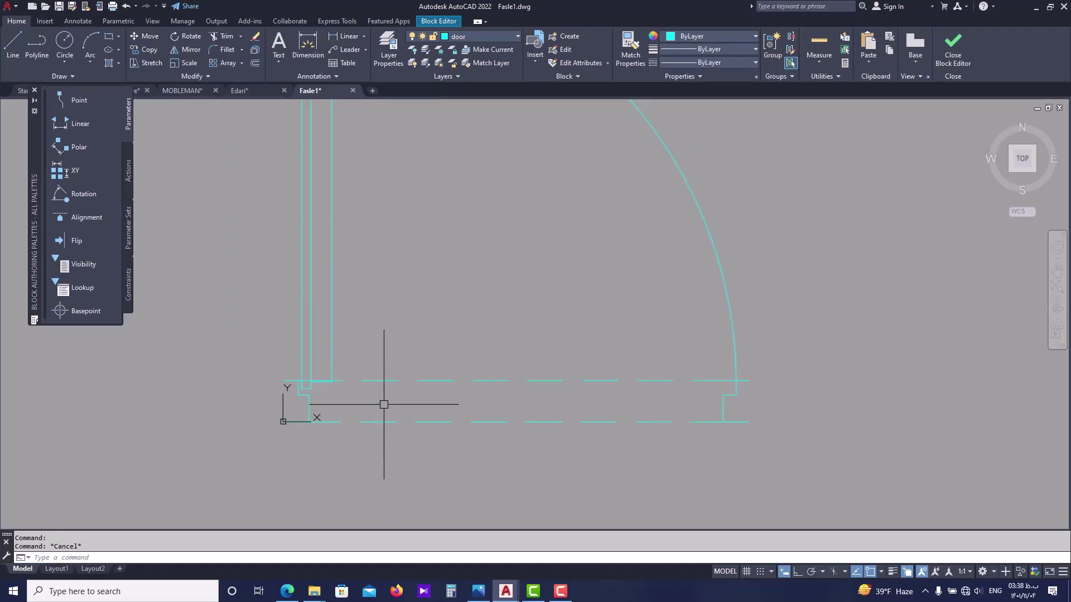
- Close the block authoring palettes and exit the Block Editor, saving the changes to the door block
click(34, 90)
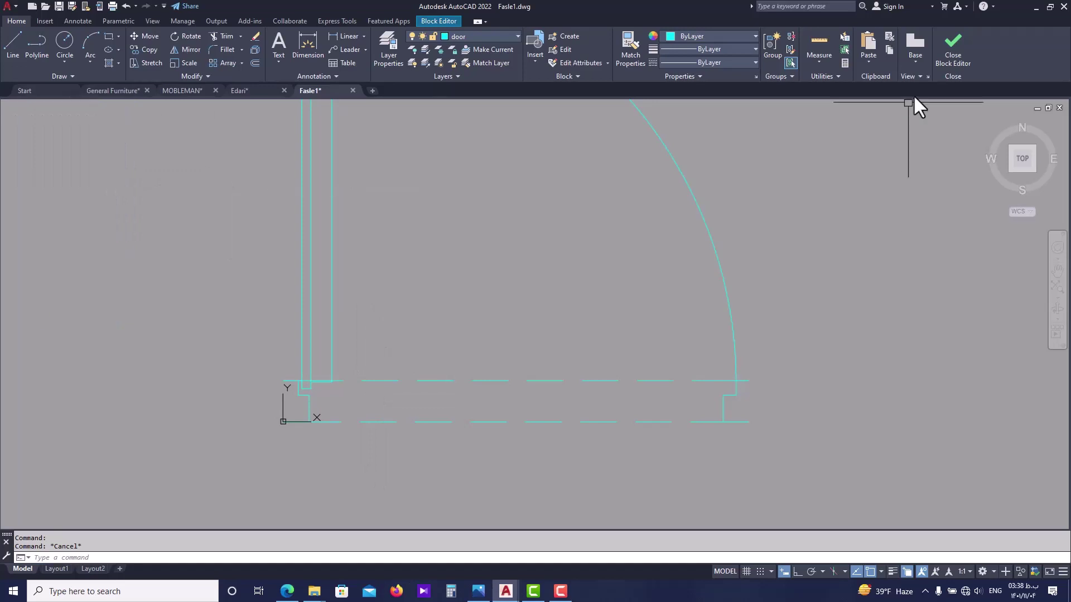
click(537, 276)
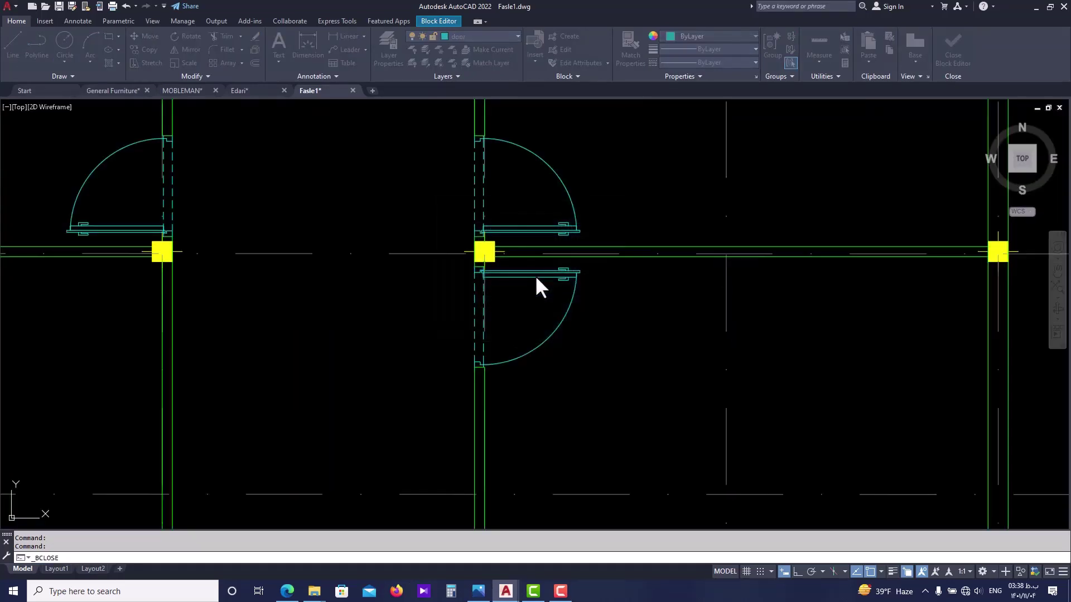
- Examine the single and double doors throughout the floor plan for the hidden threshold lines added to the block
scroll(454, 304, down, 2)
scroll(357, 311, up, 3)
scroll(309, 222, down, 5)
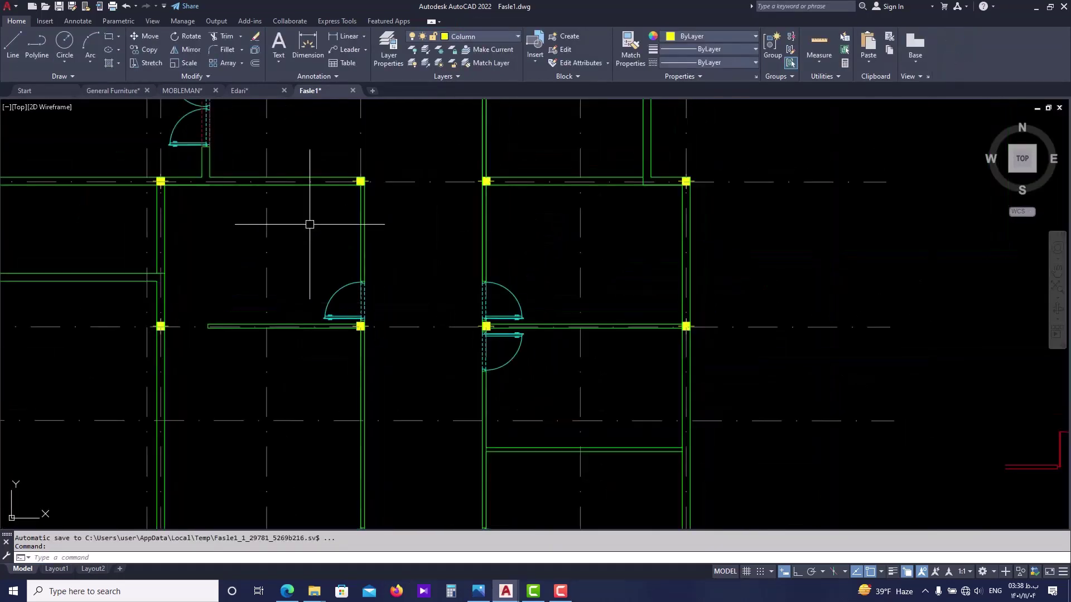
scroll(327, 217, up, 6)
scroll(369, 209, down, 1)
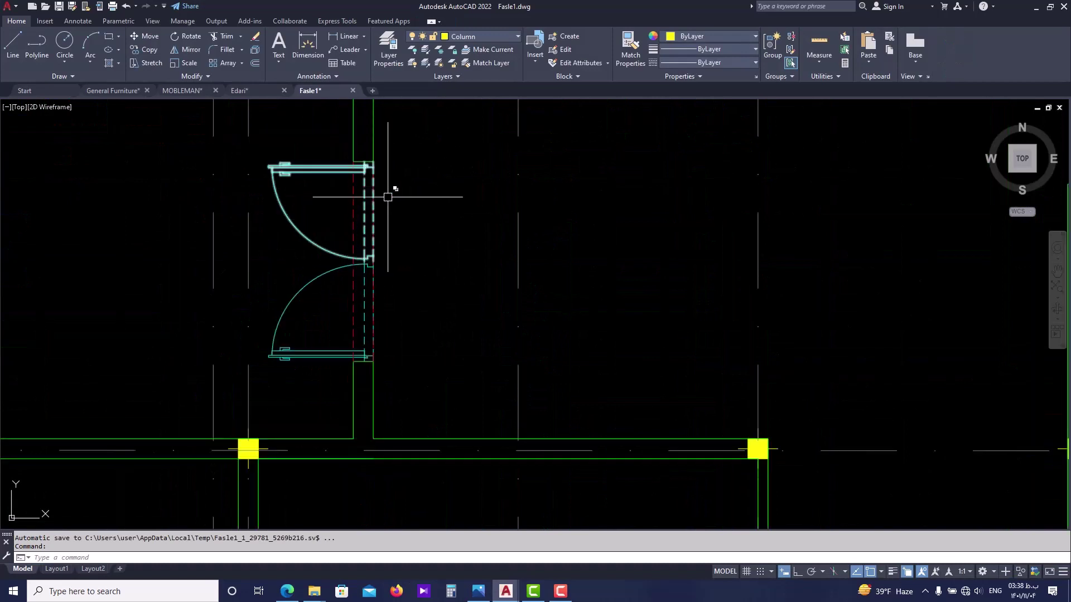
scroll(388, 200, down, 1)
scroll(380, 249, up, 5)
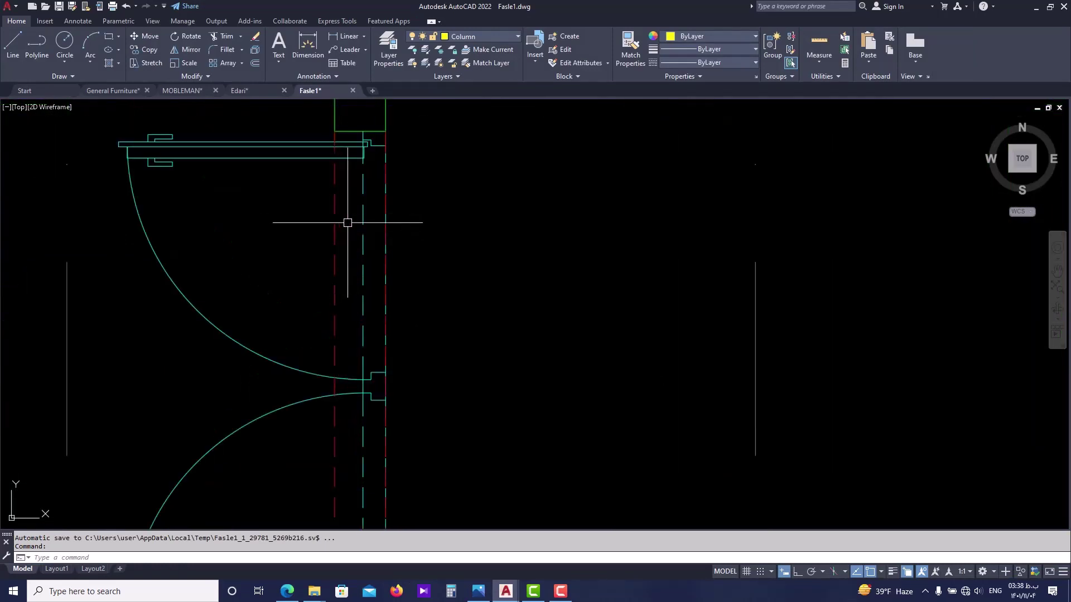
scroll(340, 241, down, 2)
scroll(349, 269, down, 2)
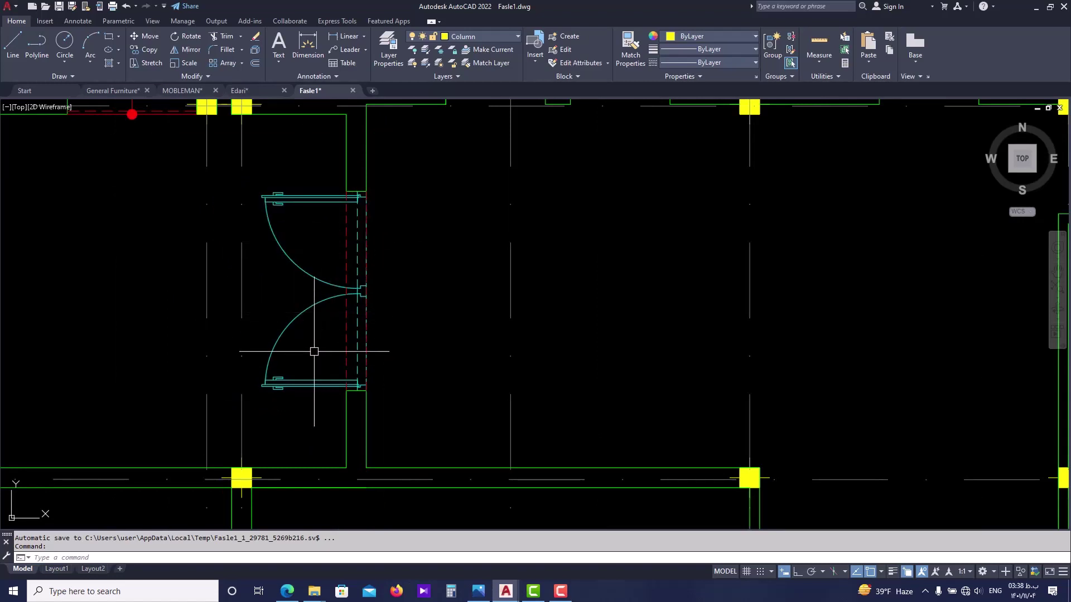
scroll(354, 250, up, 2)
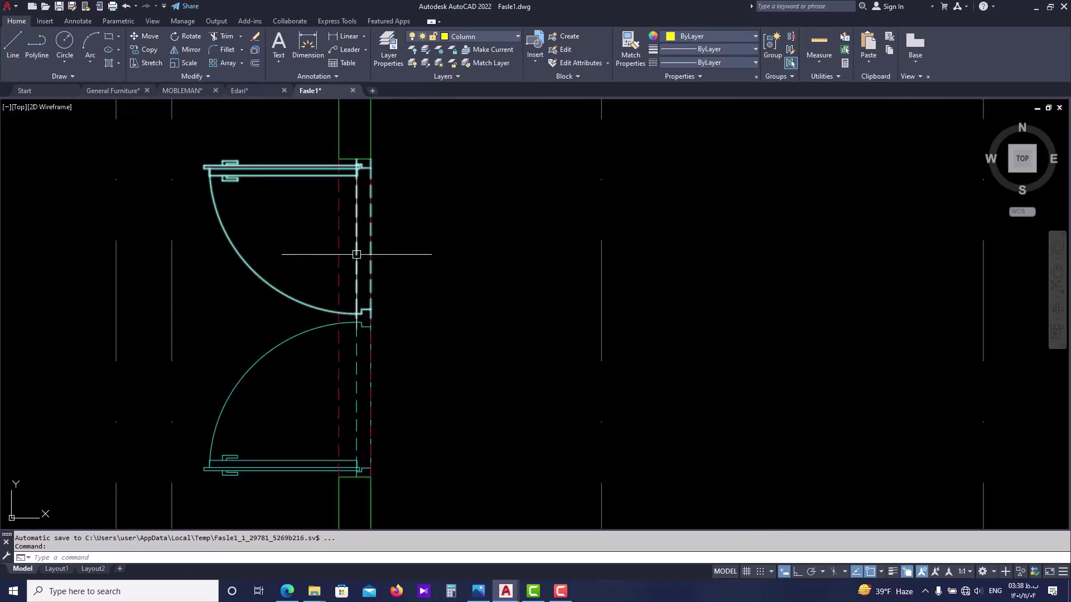
scroll(356, 255, down, 3)
scroll(583, 251, up, 4)
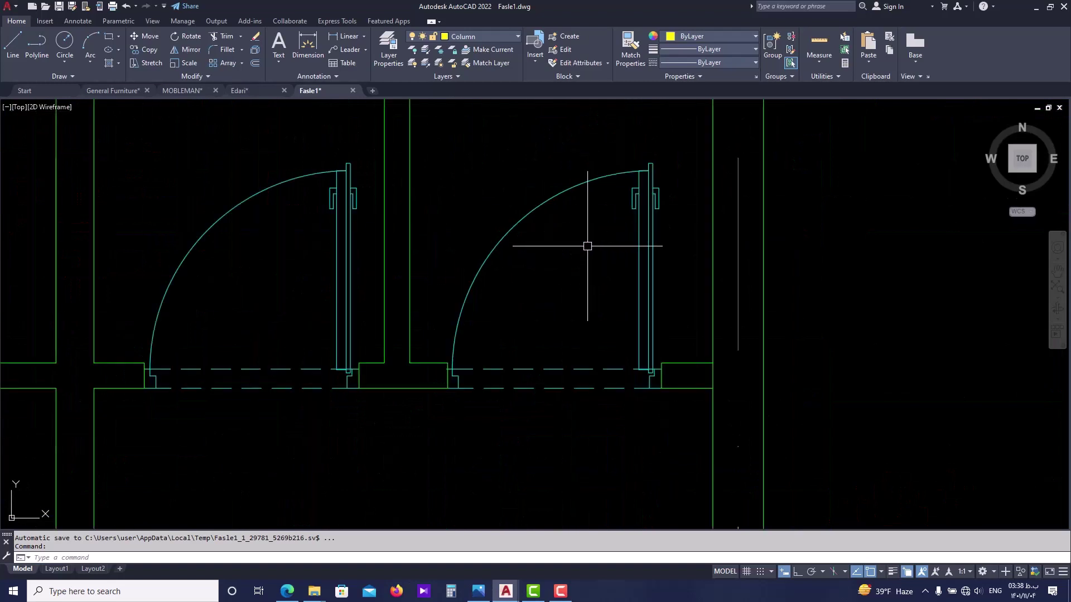
scroll(566, 313, down, 2)
scroll(564, 309, down, 2)
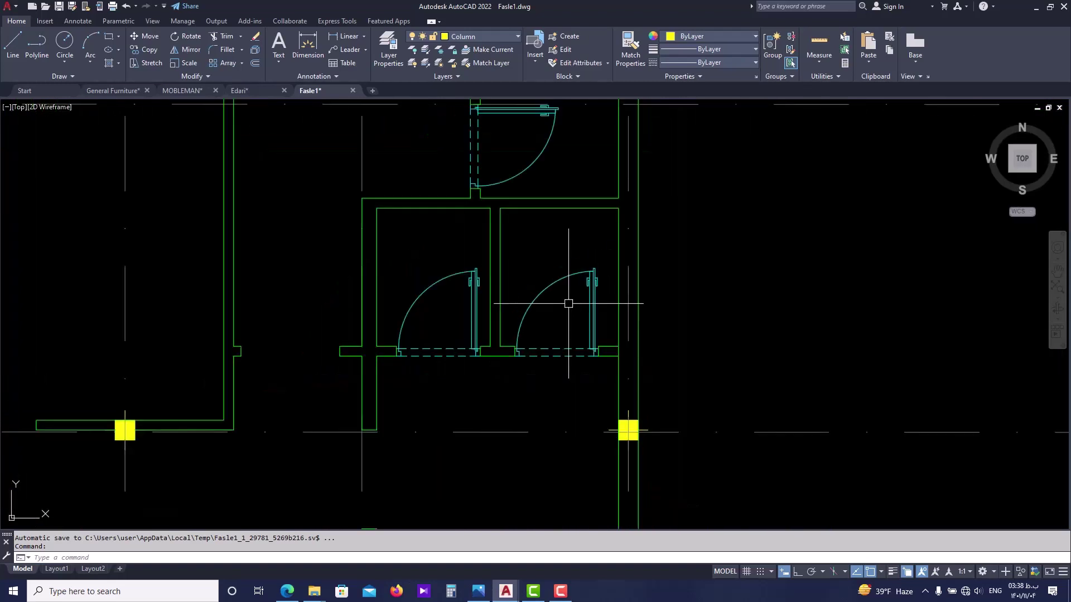
scroll(552, 340, up, 4)
scroll(497, 355, down, 2)
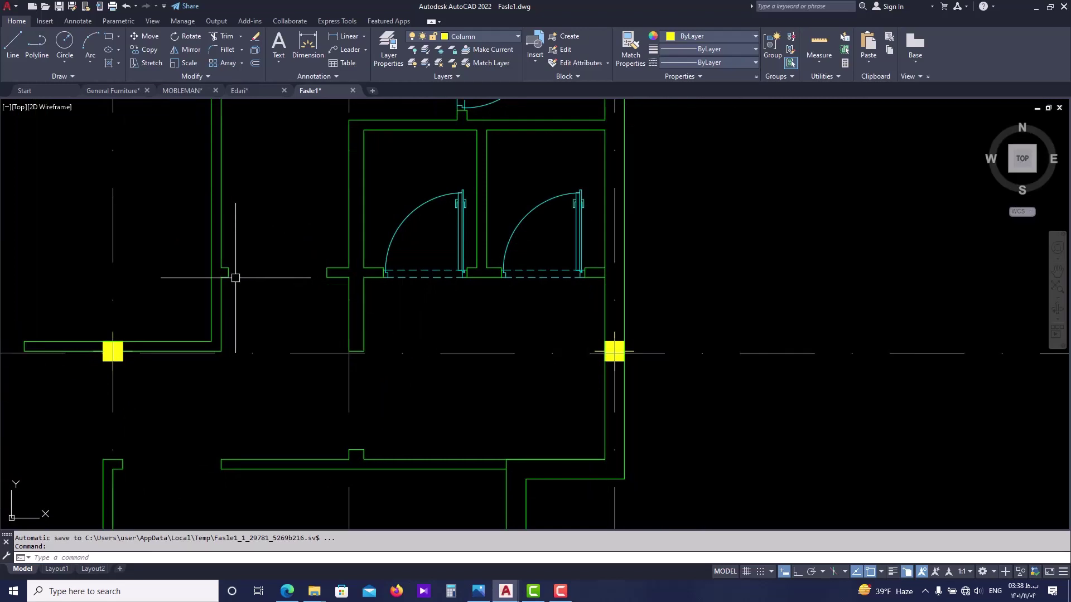
- Copy the left door of the two side-by-side small rooms into the empty wall opening beside it, using its lower-left corner as base point
middle_drag(257, 279, 315, 273)
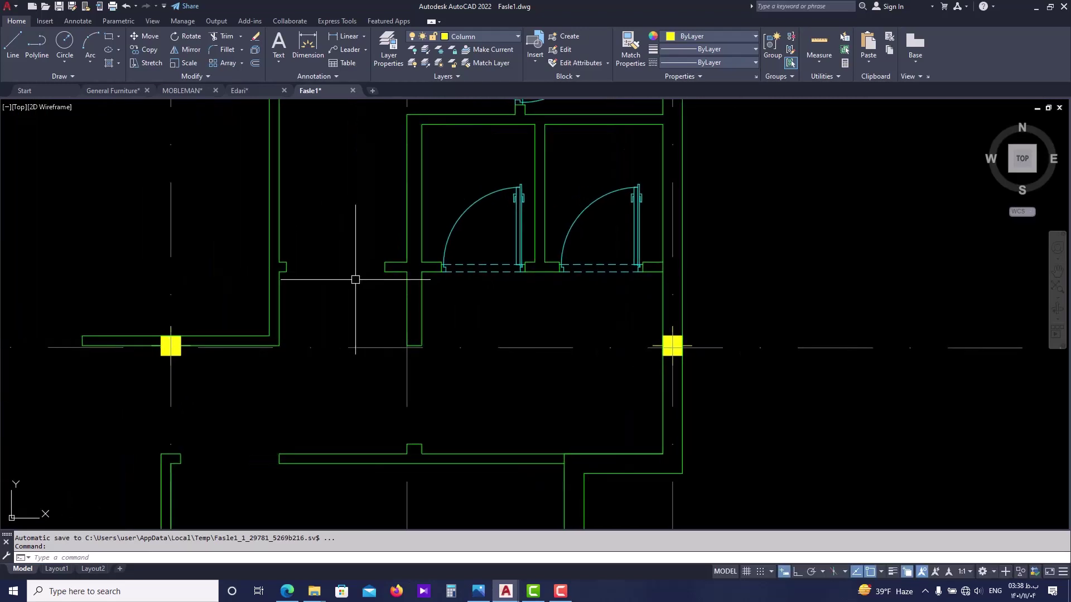
scroll(346, 301, down, 2)
scroll(369, 353, down, 2)
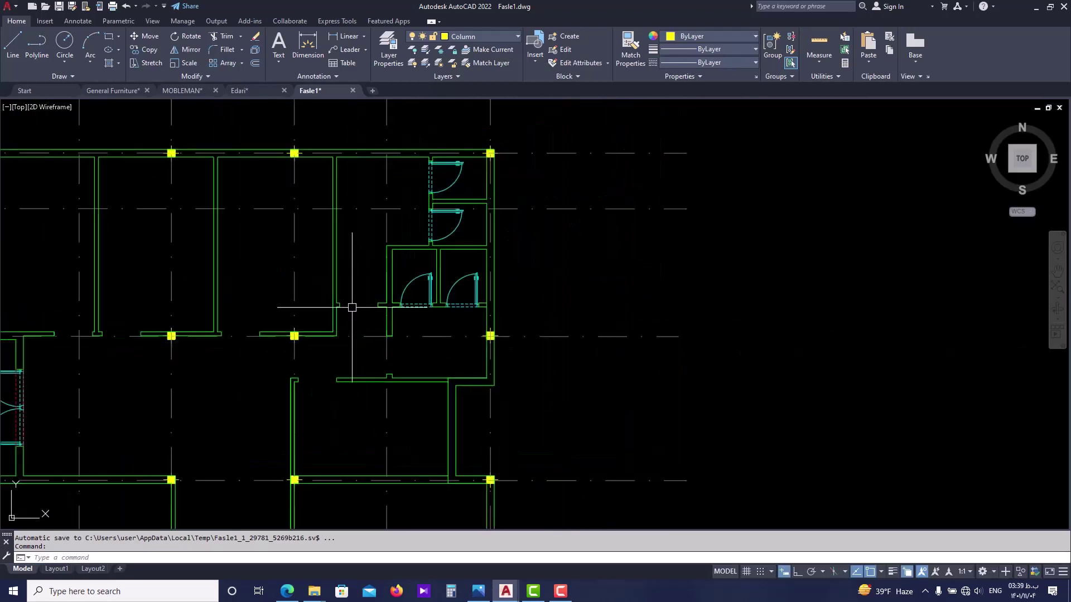
scroll(338, 310, up, 2)
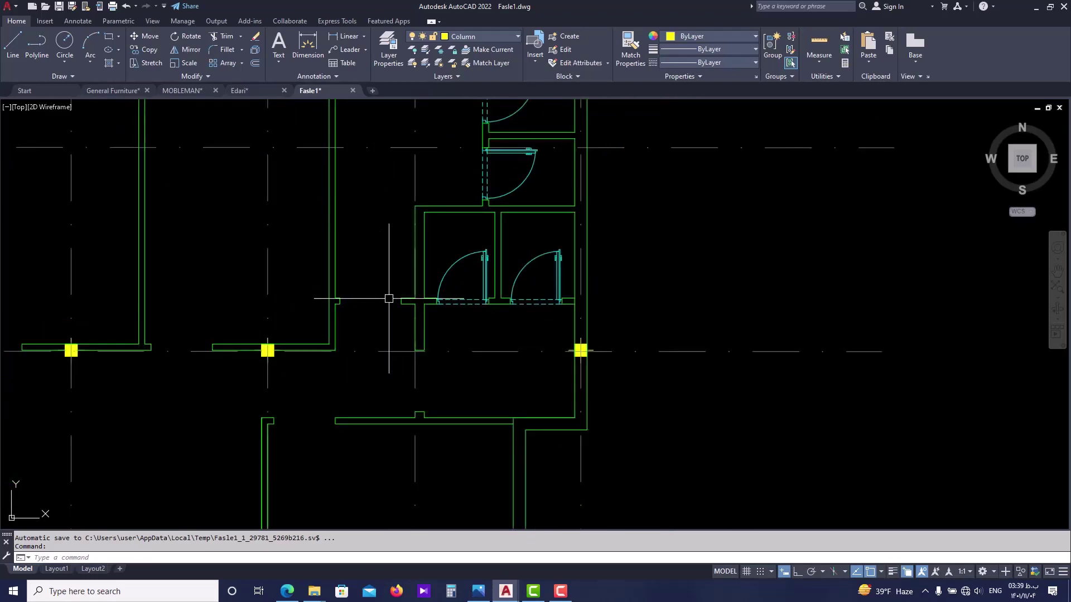
scroll(393, 297, up, 4)
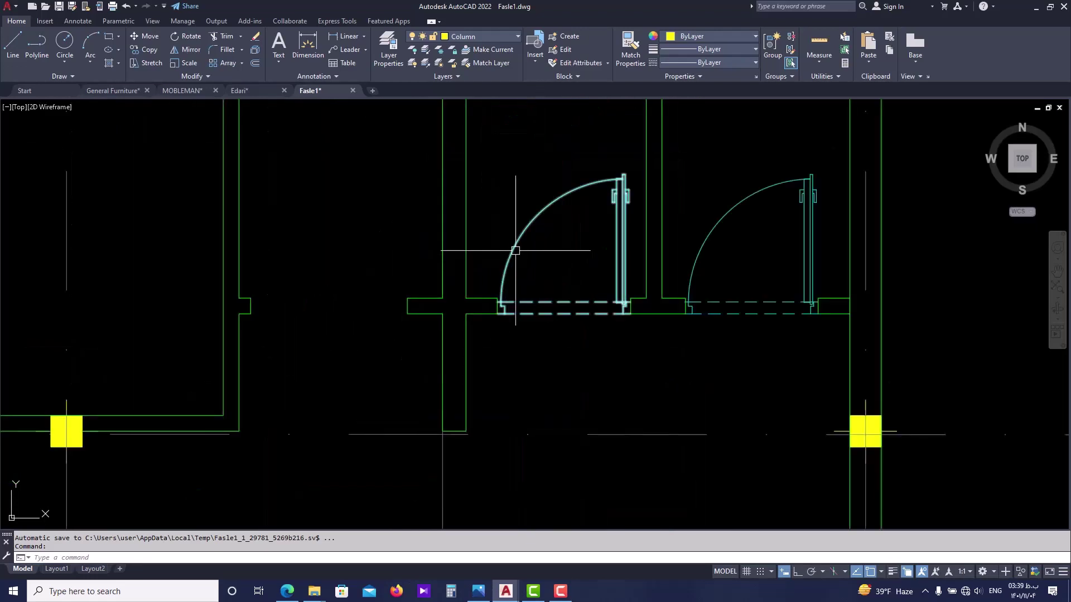
click(501, 285)
text(co)
key(Return)
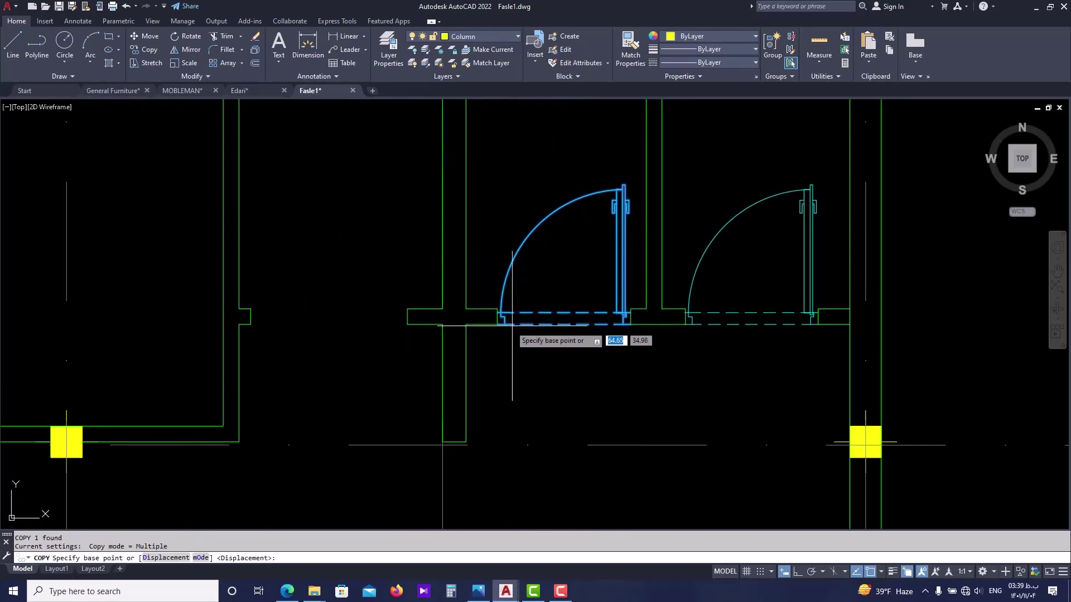
click(501, 324)
middle_drag(316, 335, 509, 335)
click(431, 312)
key(Escape)
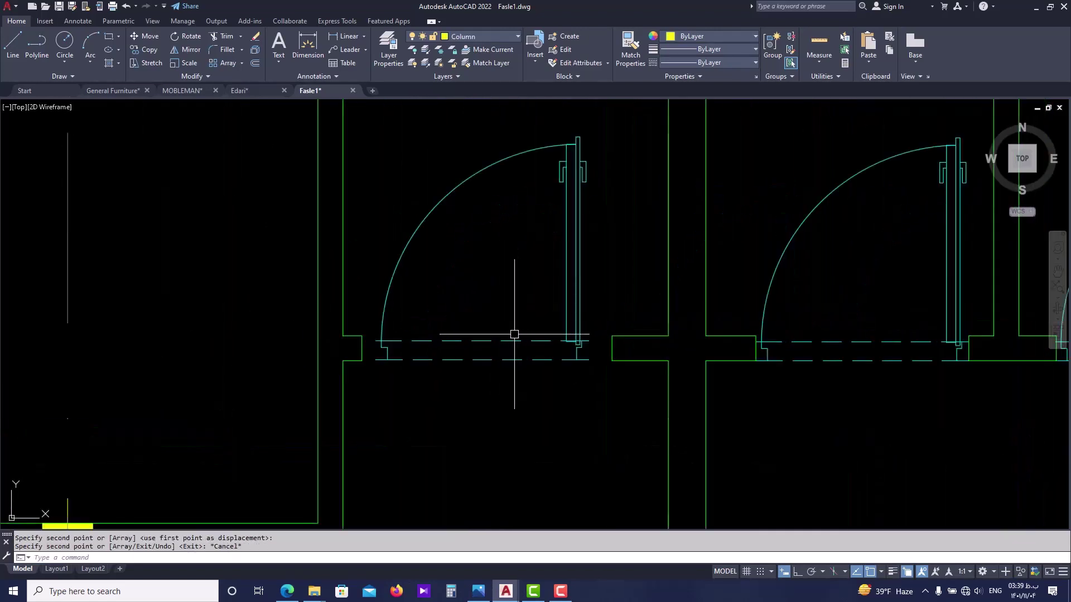
- Explode the copied door block and erase its two dashed threshold lines
click(510, 337)
text(x)
key(Return)
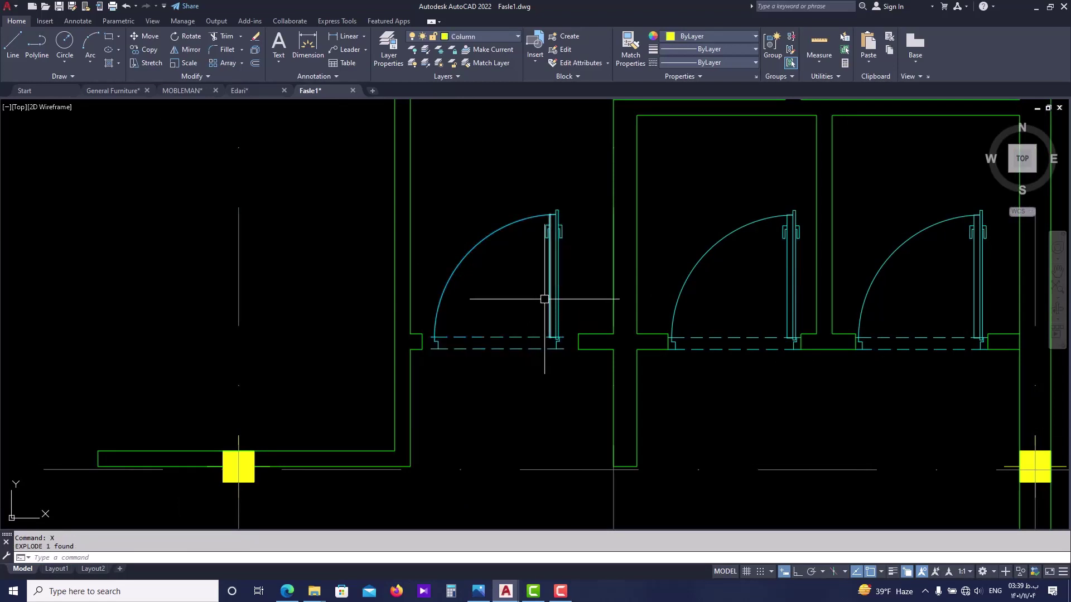
scroll(545, 299, up, 2)
click(504, 341)
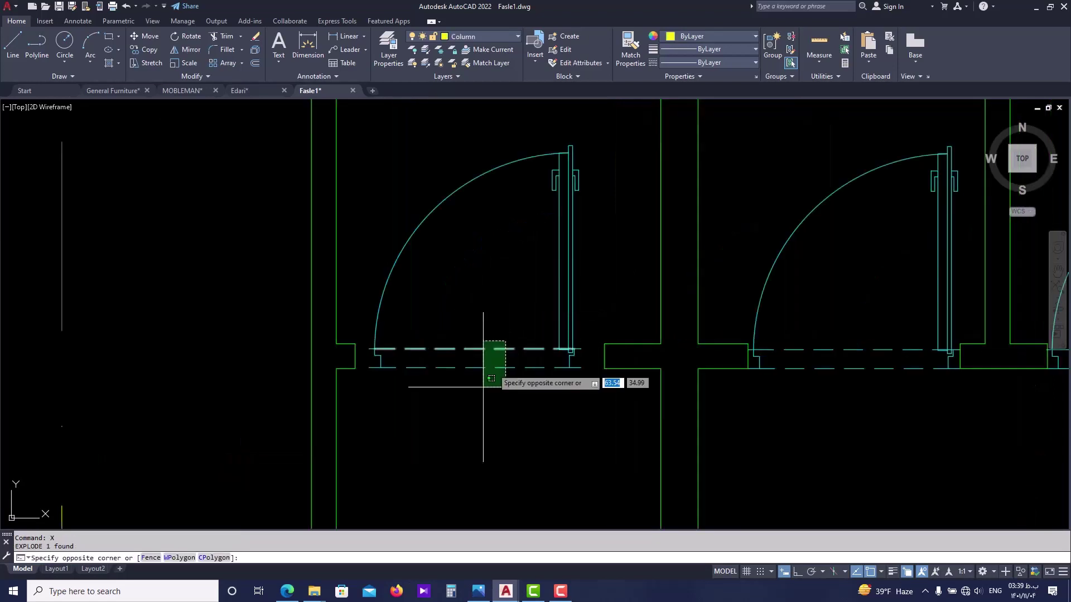
click(478, 403)
text(e)
key(Return)
- Define the exploded door's remaining objects as a block named door wc, with the left frame piece's lower-left corner as base point
click(587, 138)
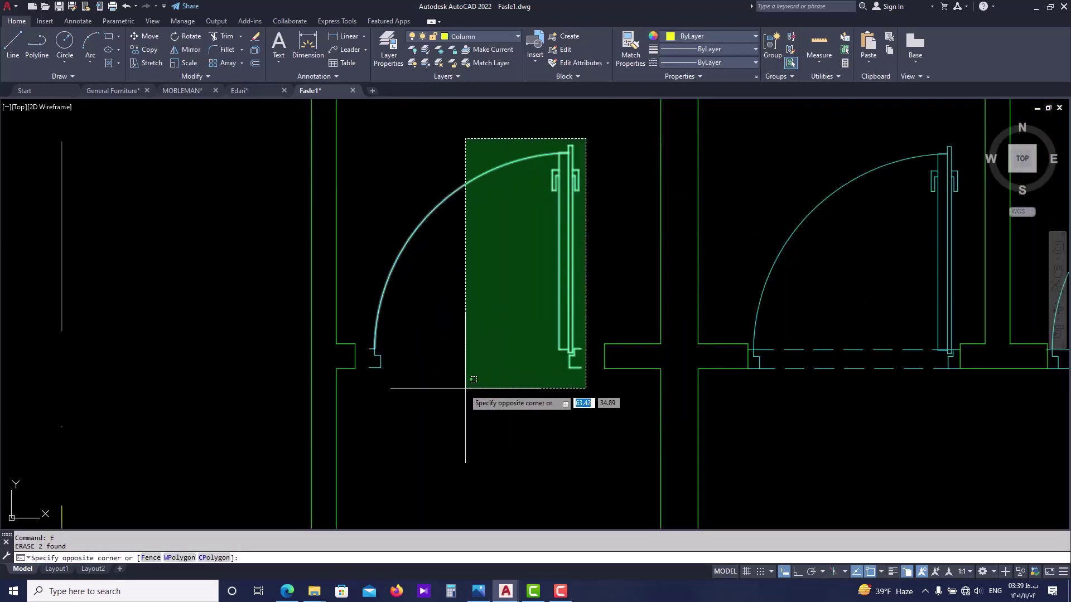
click(367, 396)
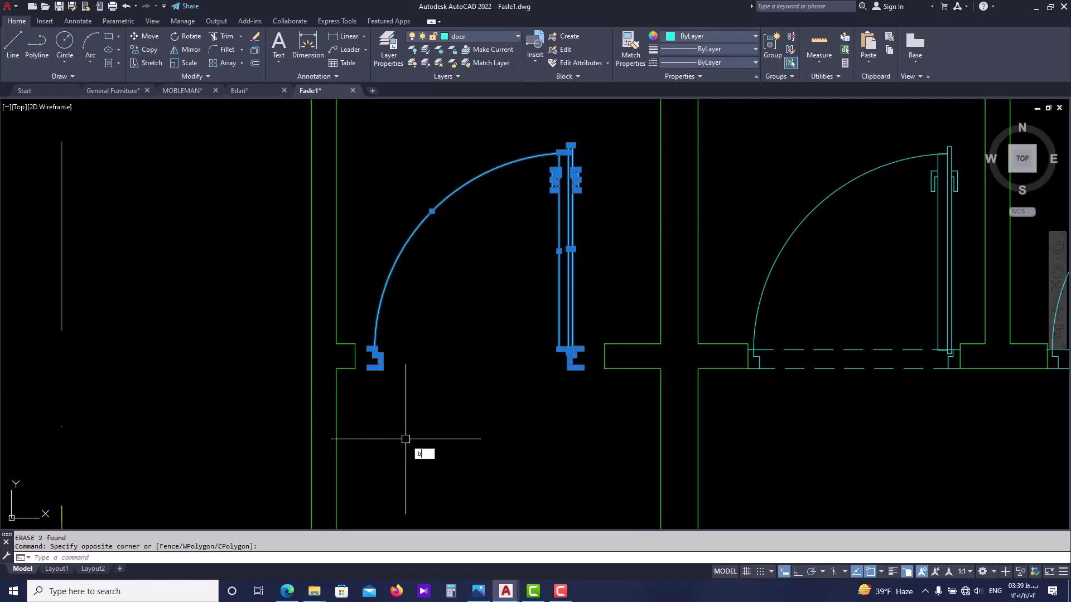
key(Return)
text(door wc)
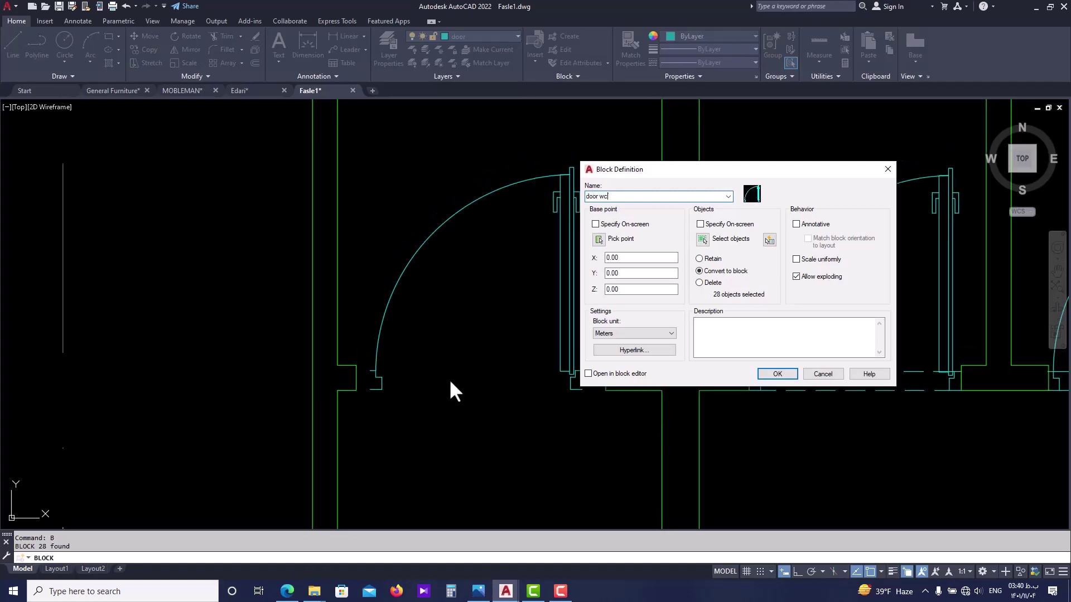
click(598, 240)
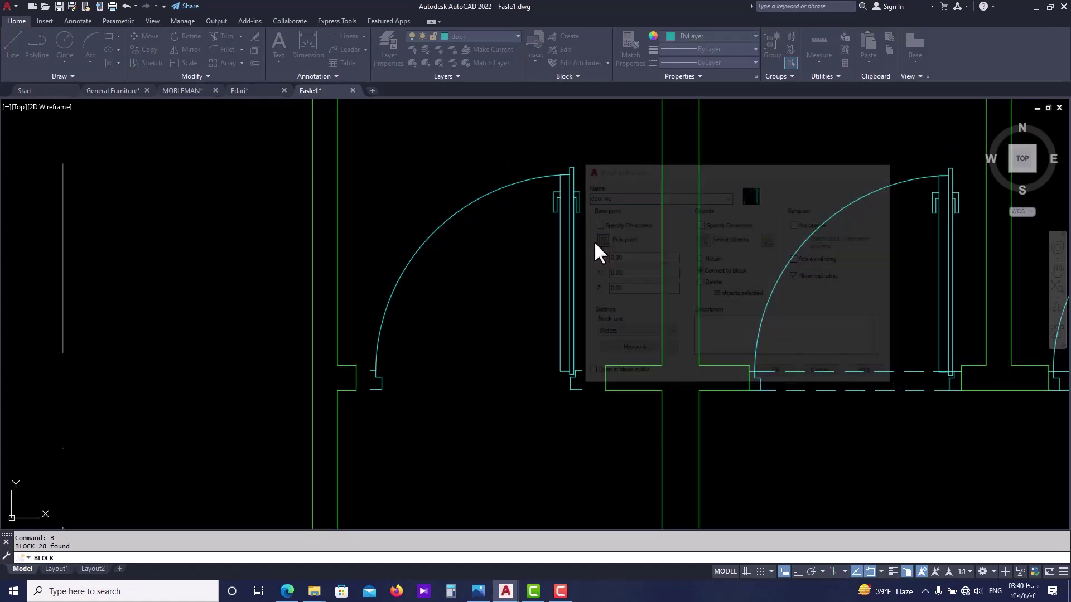
click(370, 389)
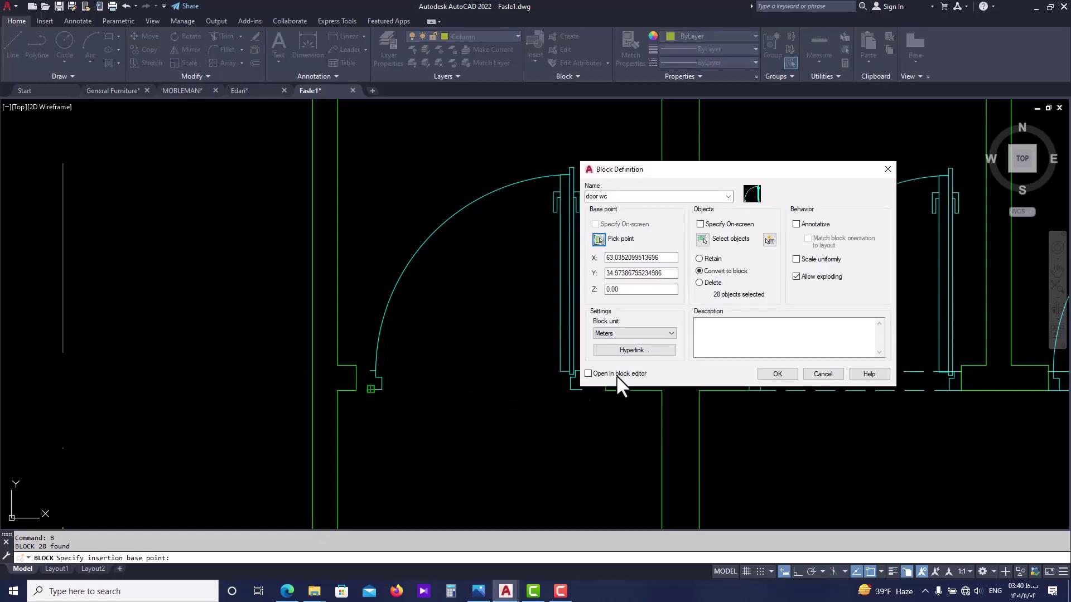
click(777, 375)
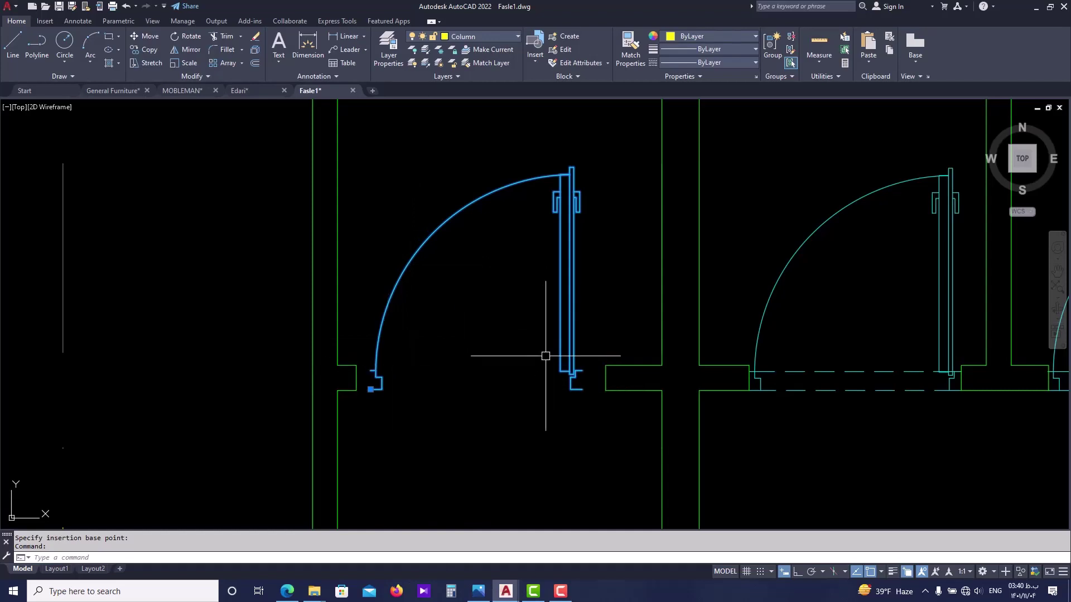
- Open the door wc block for editing and draw a solid line between the lower inner corners of its two frame pieces
double_click(561, 332)
click(528, 370)
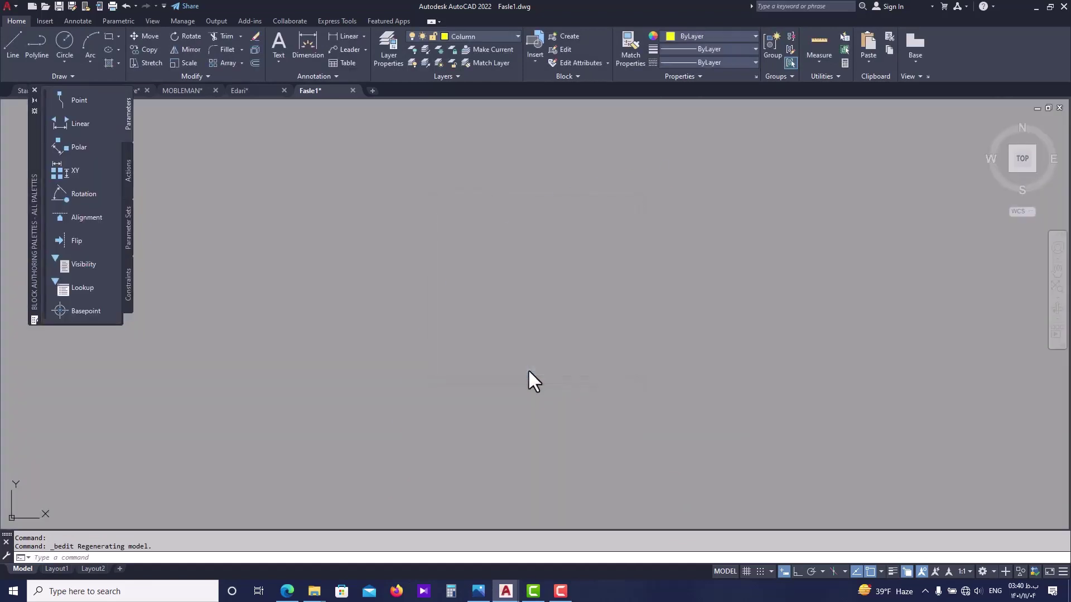
text(l)
key(Return)
scroll(431, 433, up, 4)
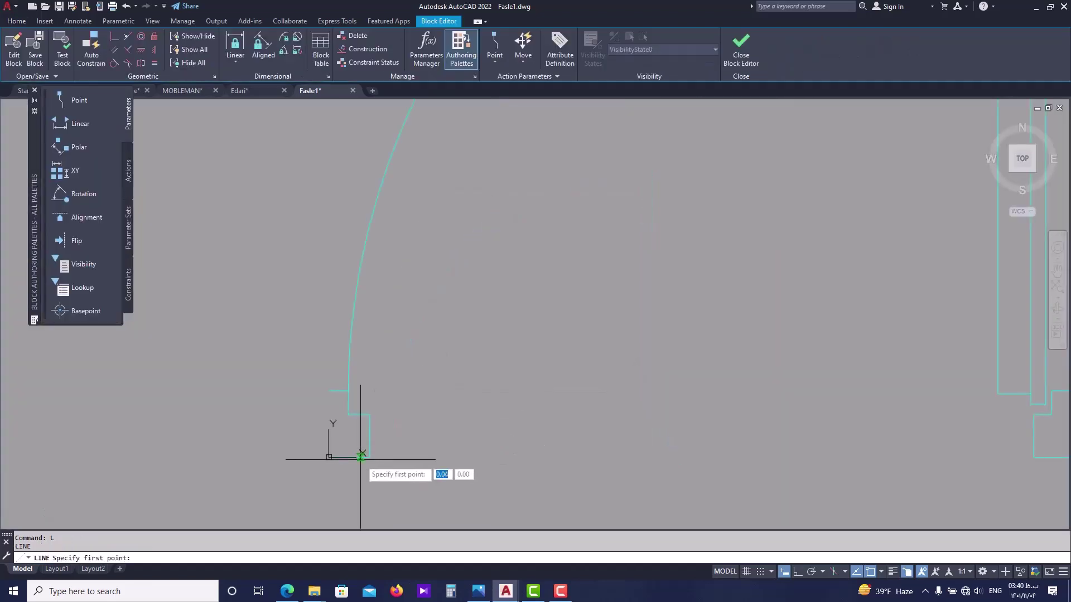
click(367, 456)
middle_drag(368, 457, 212, 445)
click(876, 445)
key(Escape)
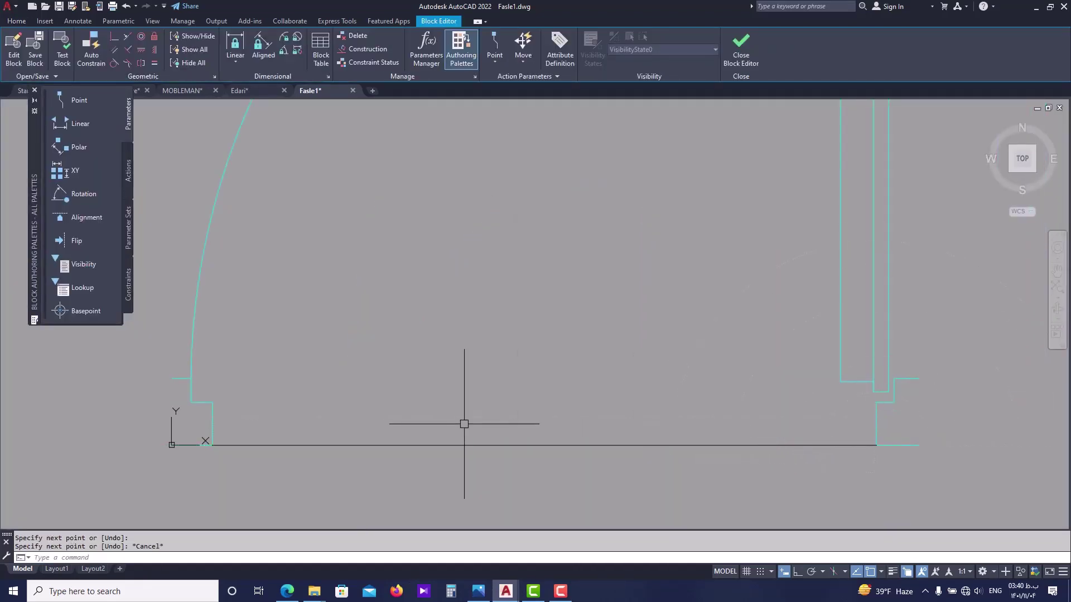
- Draw a second threshold line from the left frame piece's upper corner to the door leaf's base, and save the changes to door wc
key(Return)
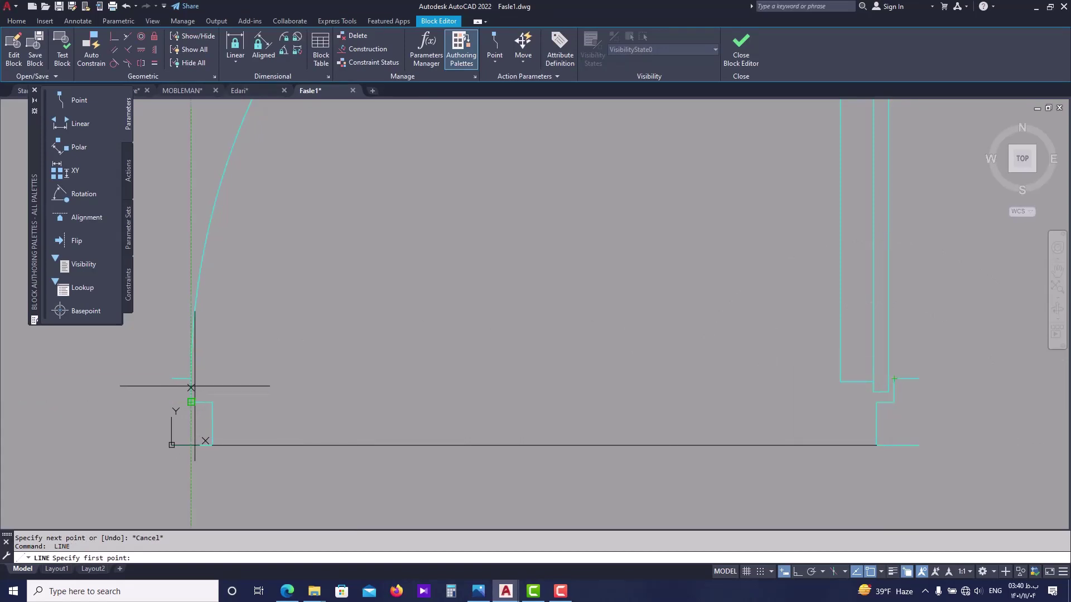
click(192, 379)
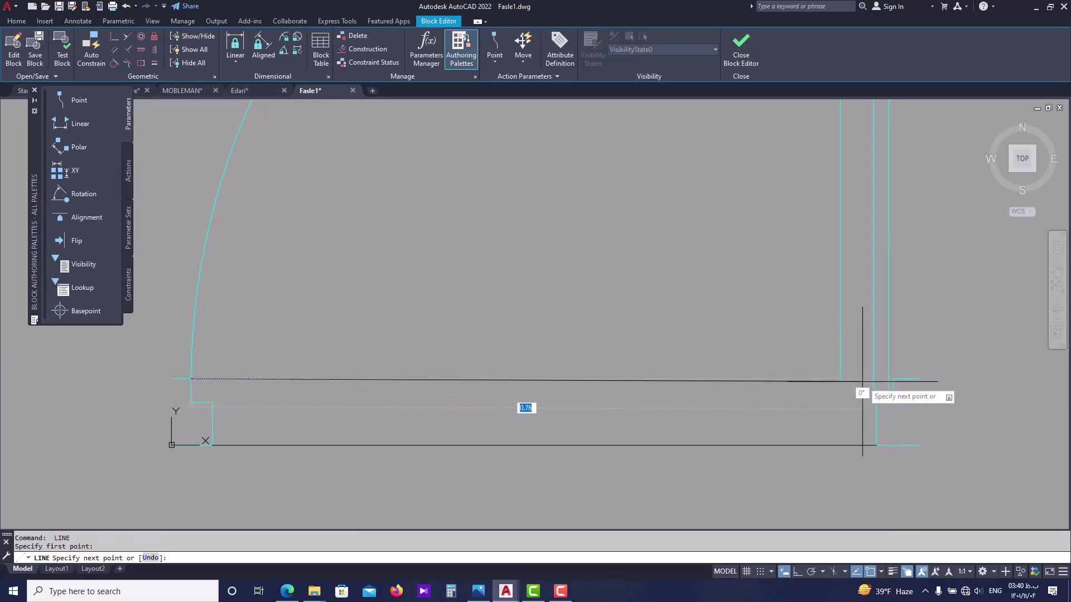
click(873, 381)
key(Escape)
scroll(679, 401, down, 4)
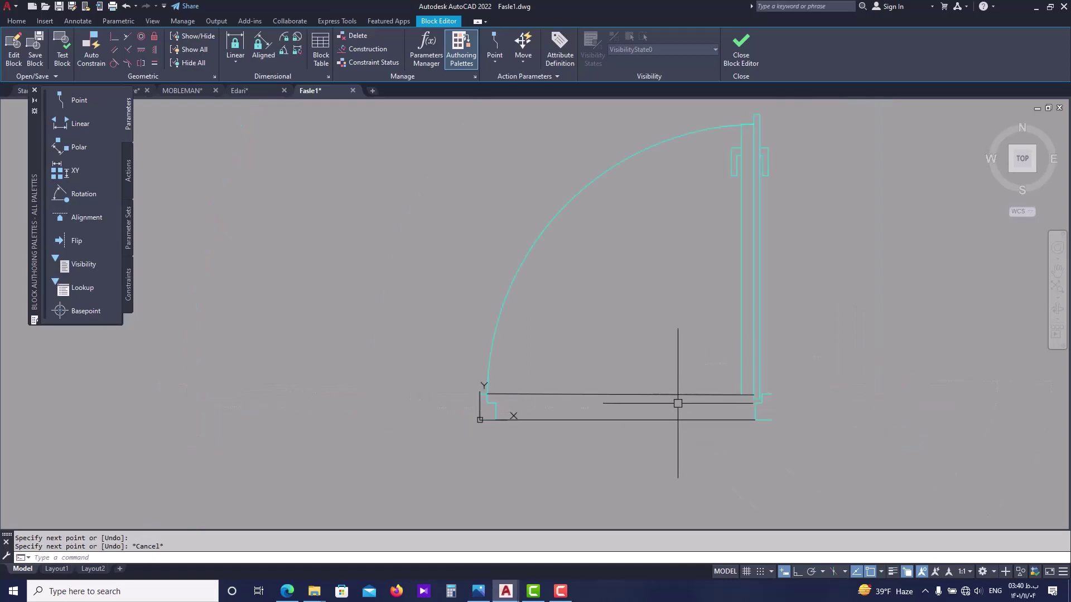
middle_drag(646, 440, 570, 448)
scroll(566, 445, down, 2)
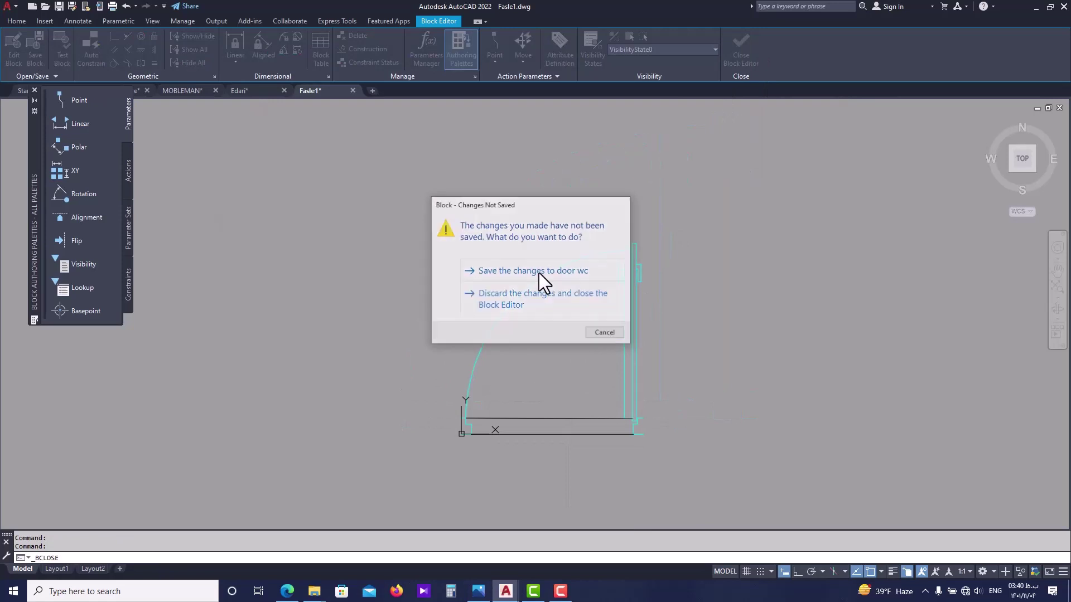
click(606, 281)
scroll(505, 354, up, 4)
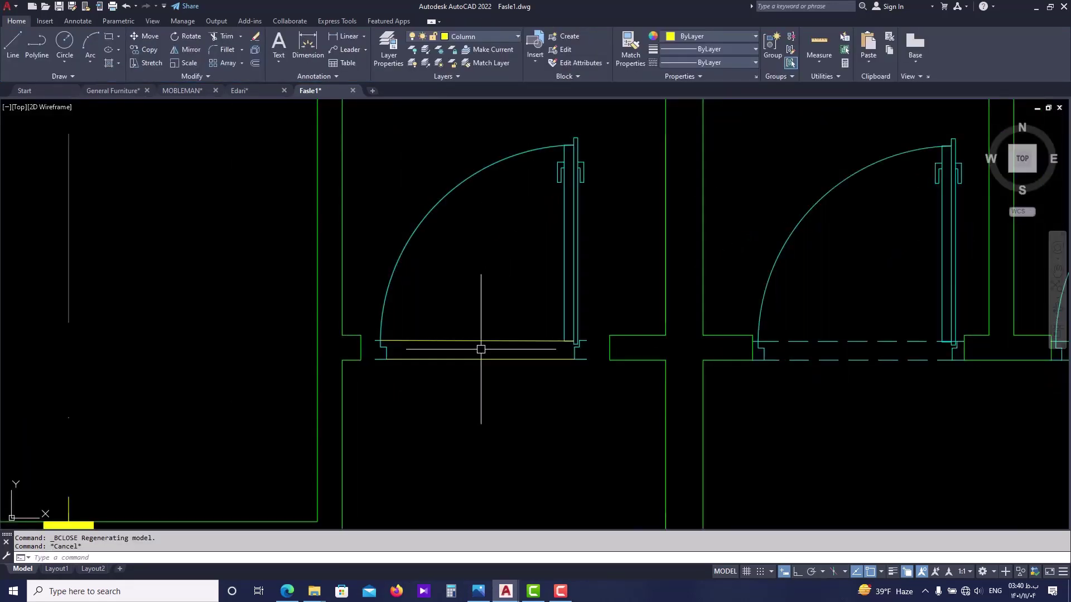
- Reopen the door wc block, assign both threshold lines to the door layer, and save the changes
double_click(499, 341)
click(521, 369)
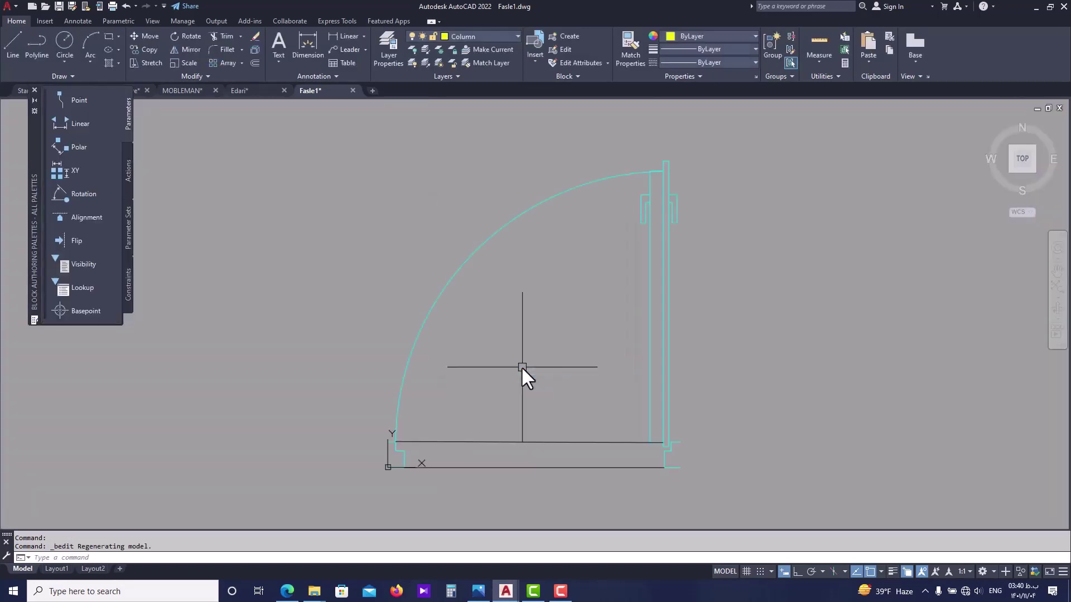
click(530, 403)
click(497, 471)
click(12, 23)
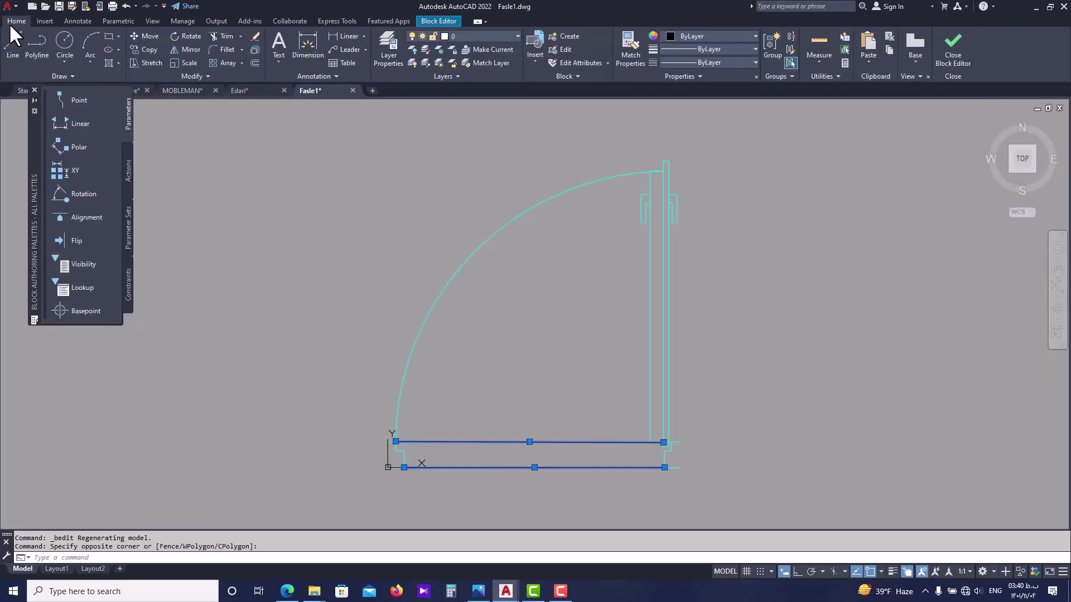
click(471, 38)
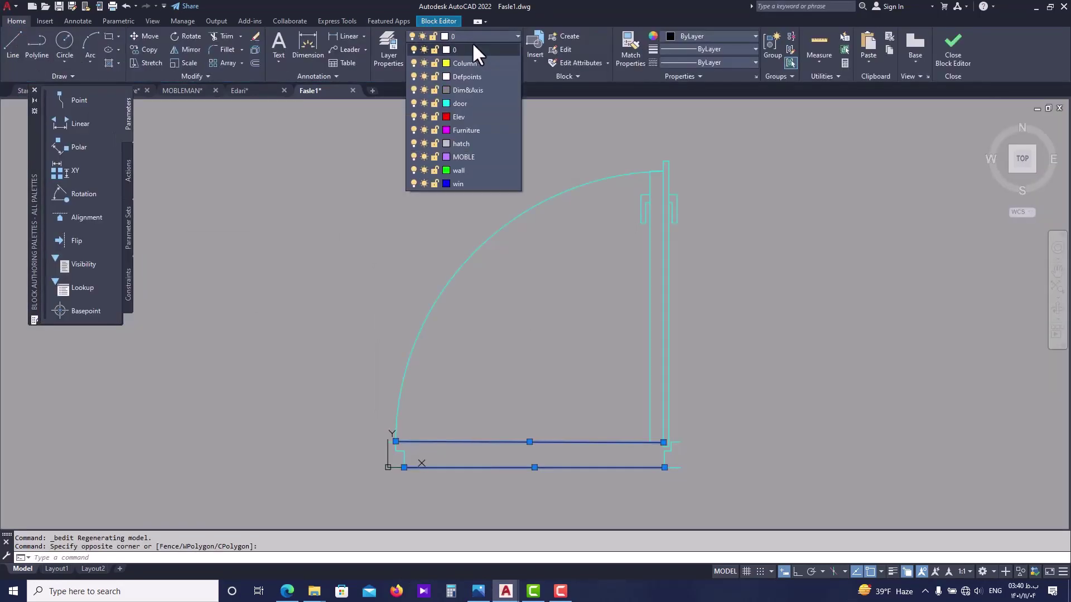
click(483, 102)
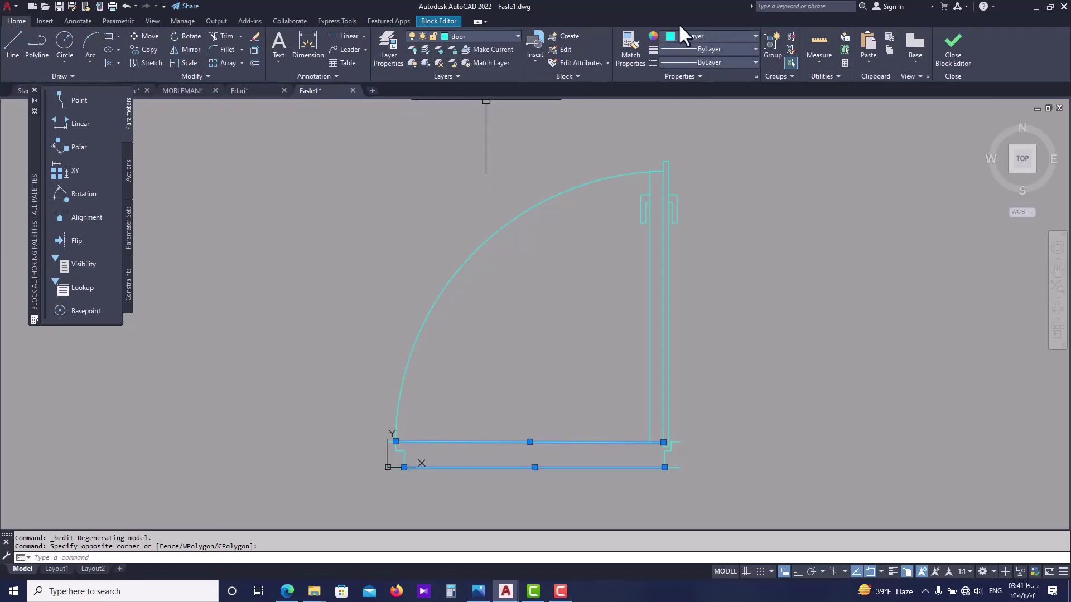
click(962, 54)
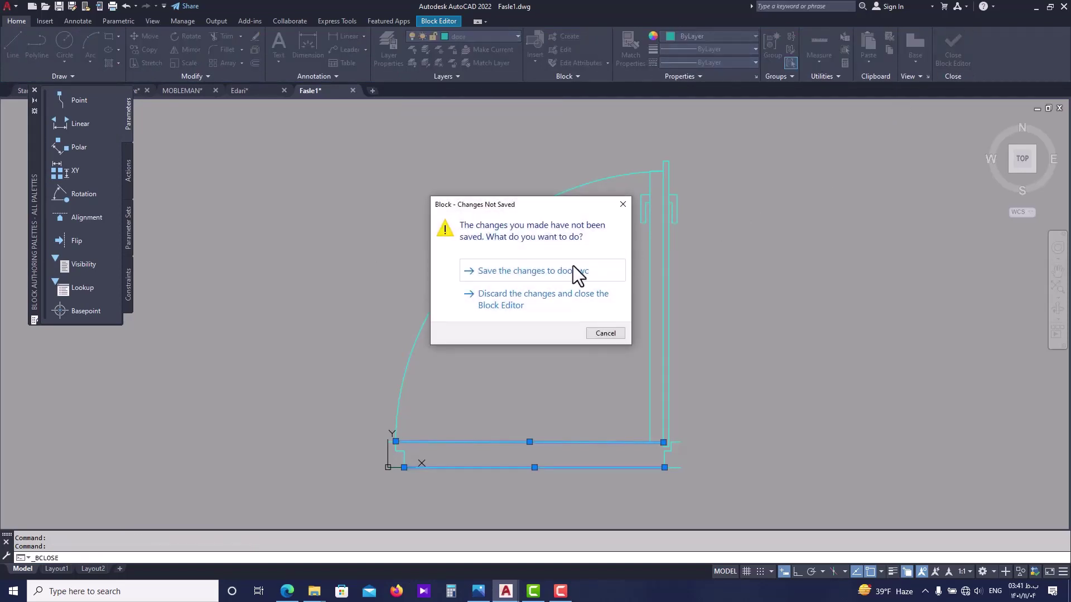
click(573, 265)
click(589, 261)
- Compare the wall opening's width with the door wc block's width by measuring across from each one's lower-left corner
click(527, 295)
scroll(407, 348, up, 3)
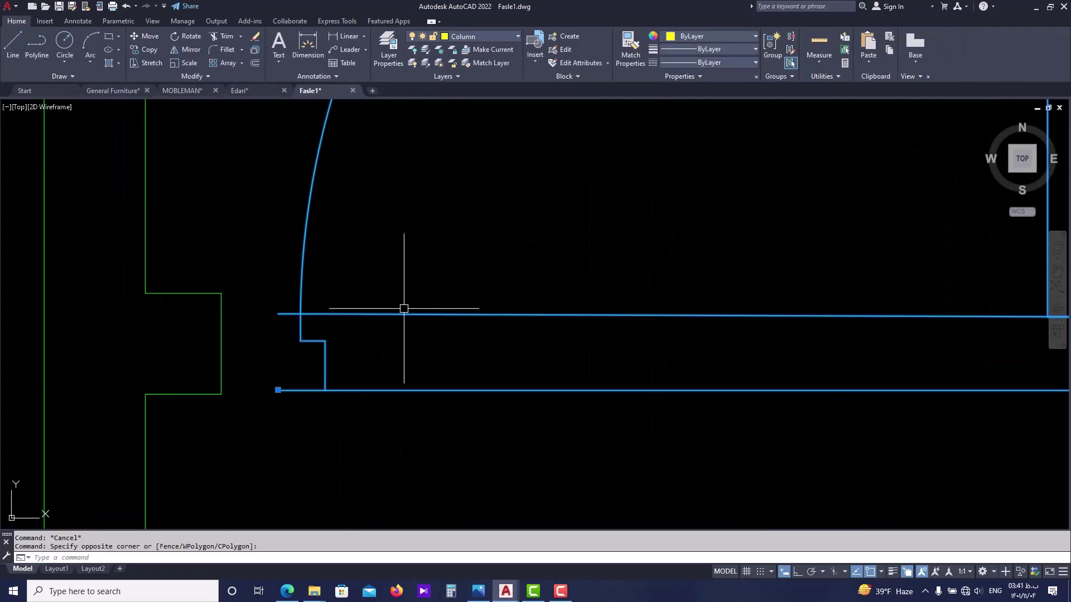
scroll(404, 311, down, 2)
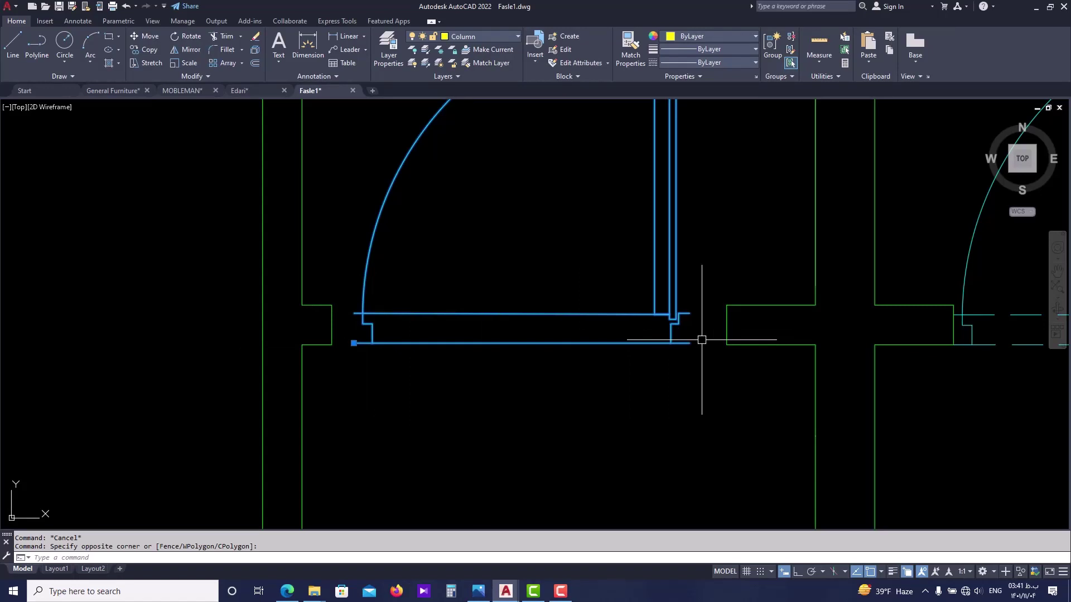
middle_drag(703, 340, 686, 358)
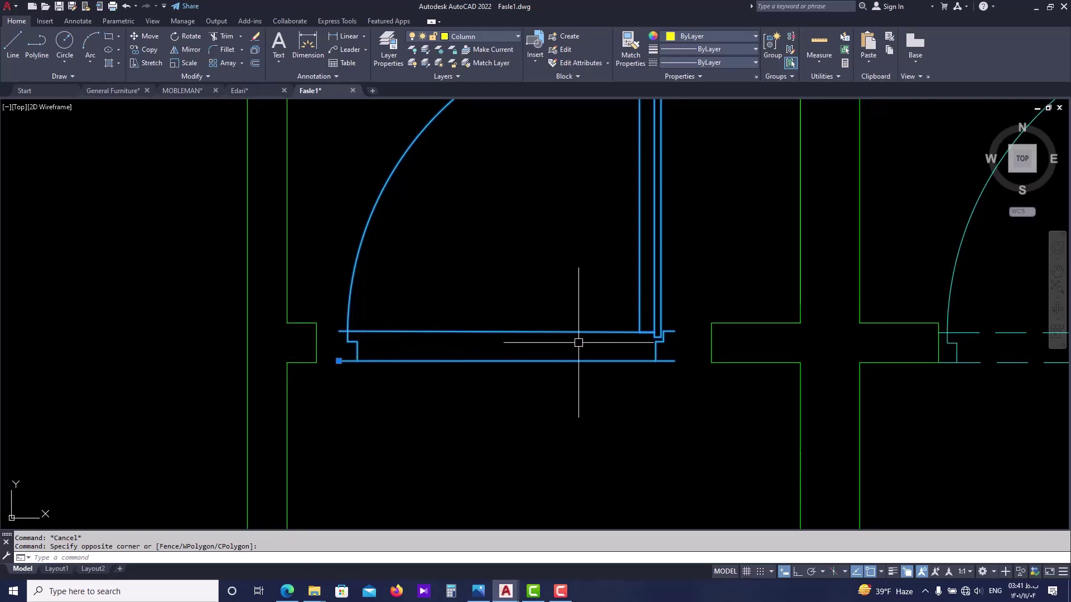
scroll(627, 357, down, 3)
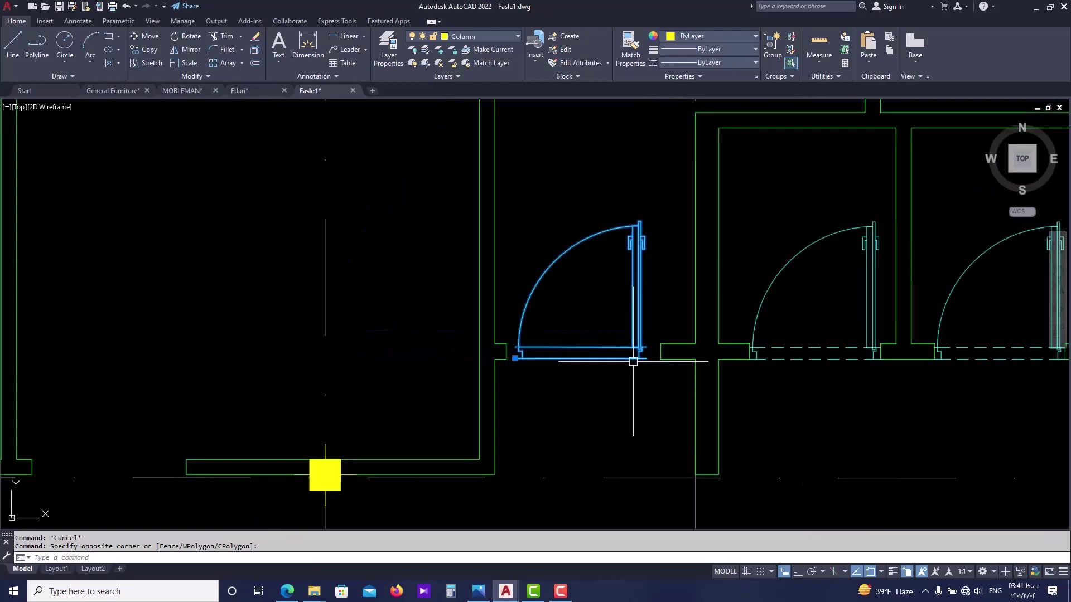
scroll(647, 358, up, 3)
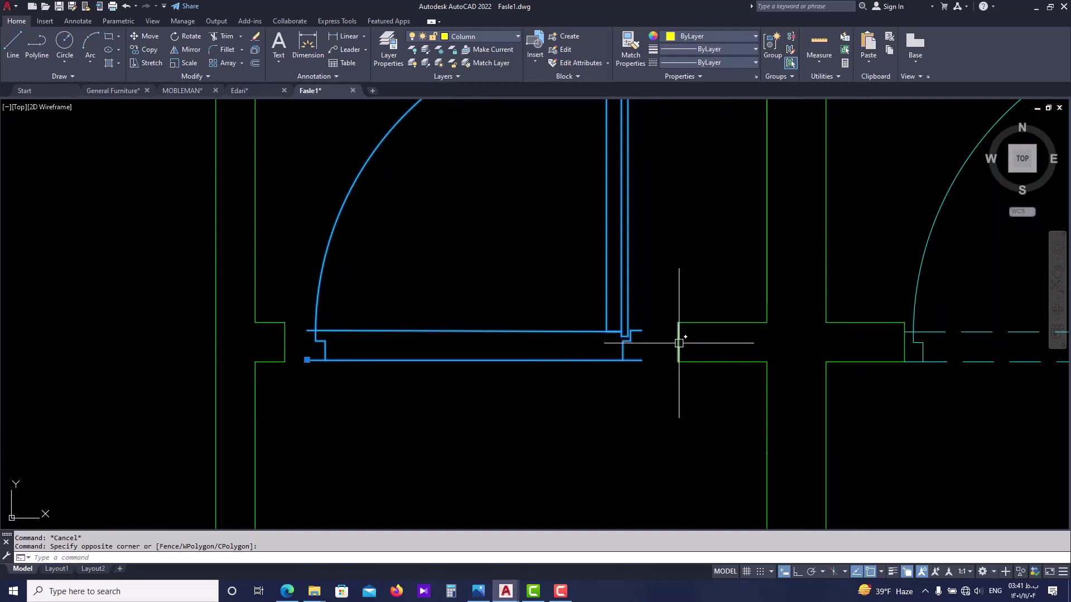
key(Escape)
text(d poi)
key(Return)
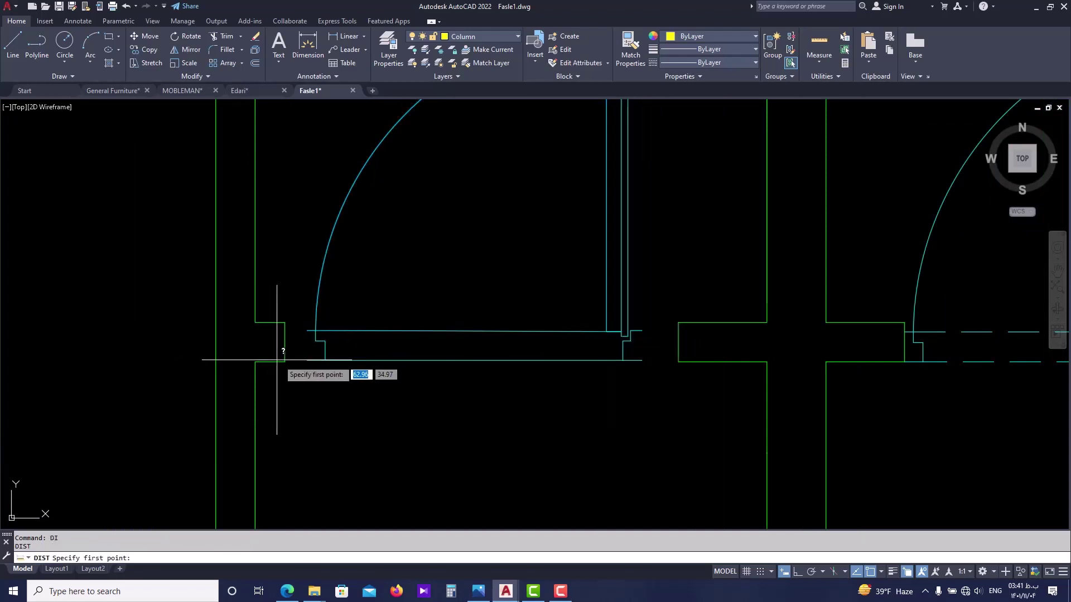
click(286, 361)
key(Escape)
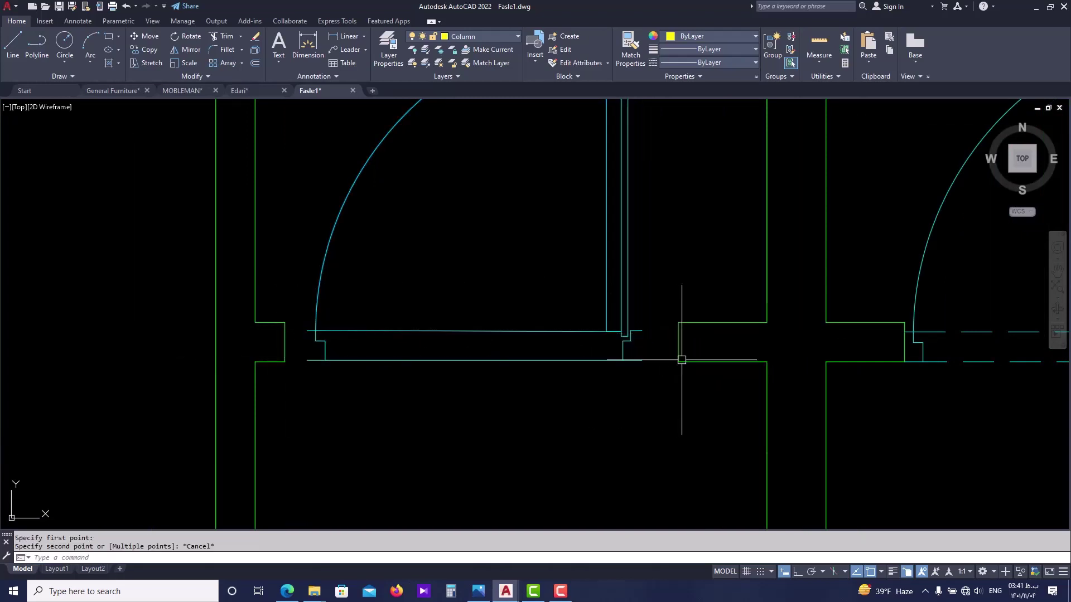
key(Return)
click(309, 360)
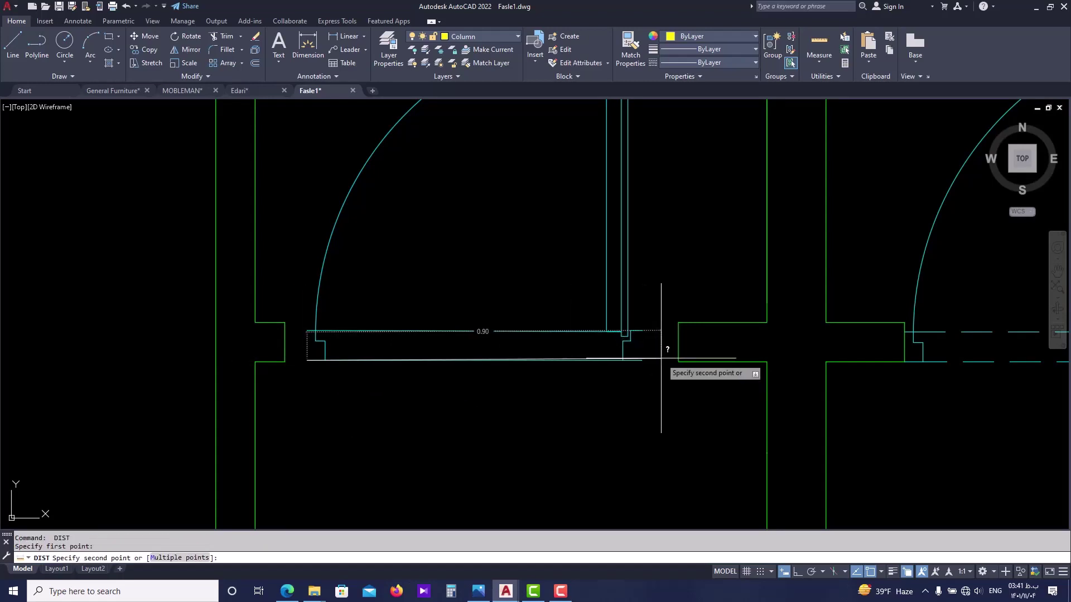
key(Escape)
- Examine the gaps between the door wc frame pieces and both ends of the wall opening
scroll(567, 372, down, 4)
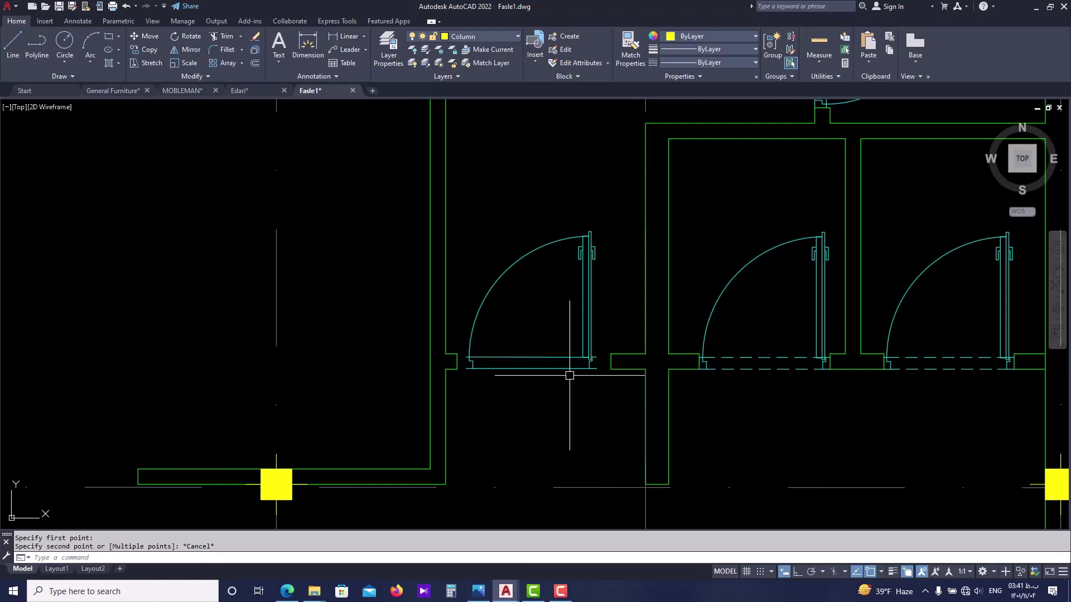
scroll(535, 376, up, 2)
scroll(474, 371, up, 4)
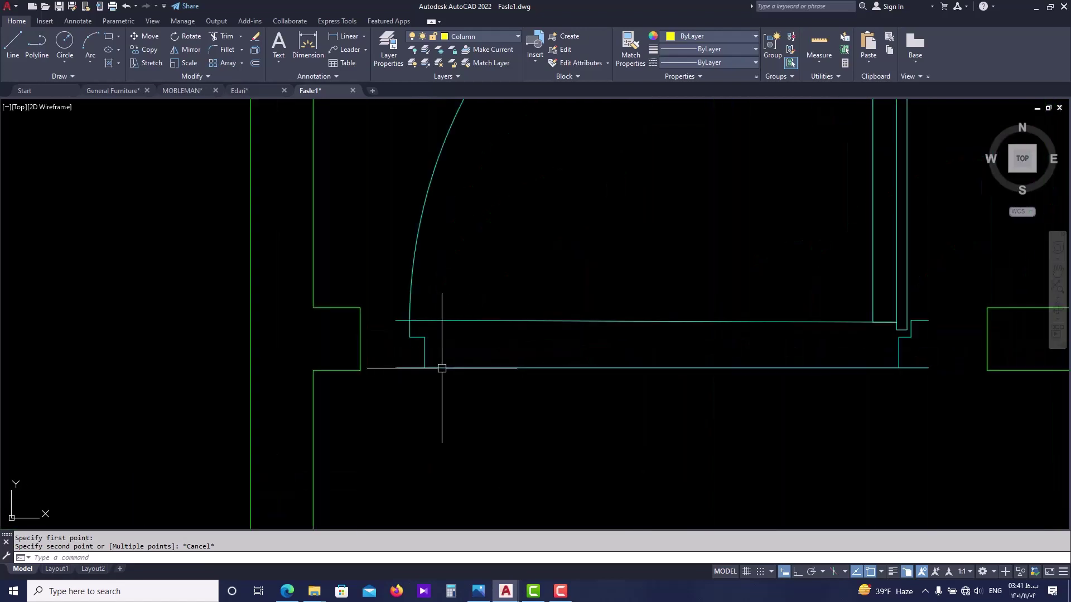
scroll(393, 365, down, 2)
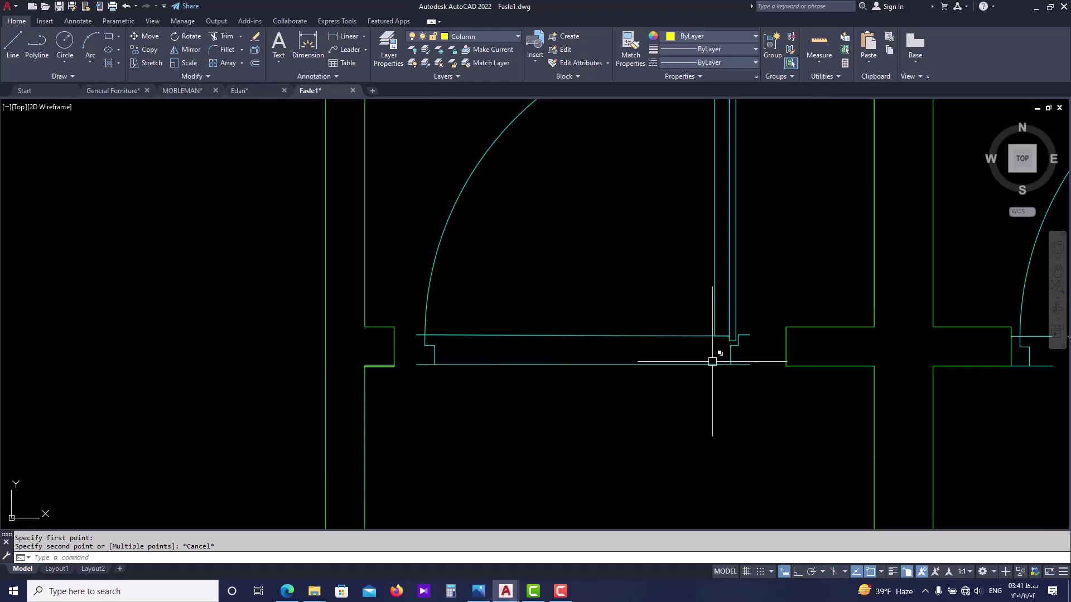
scroll(497, 335, up, 2)
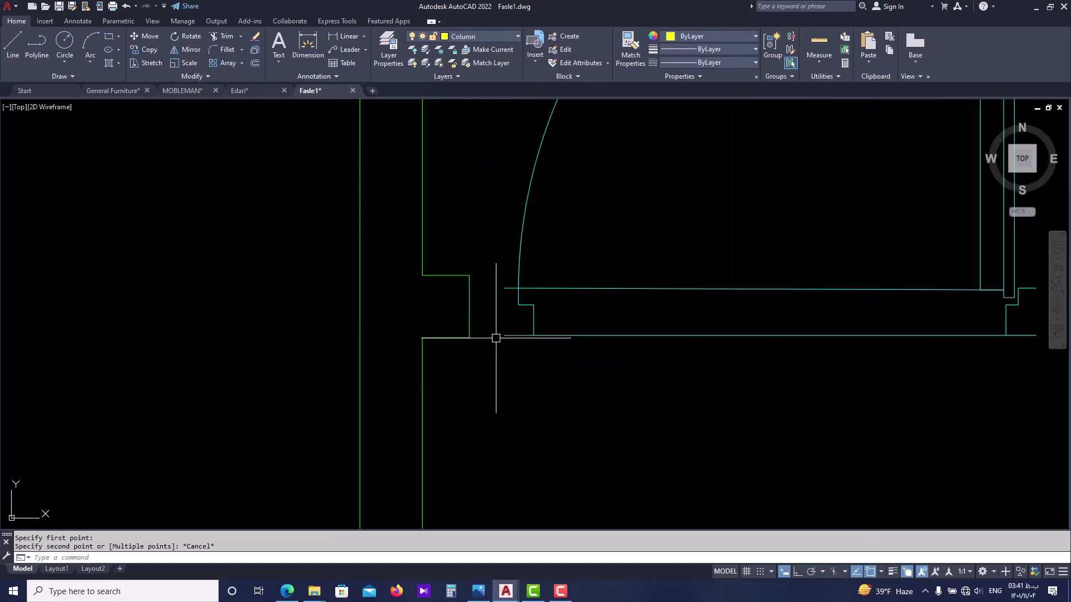
scroll(495, 347, down, 2)
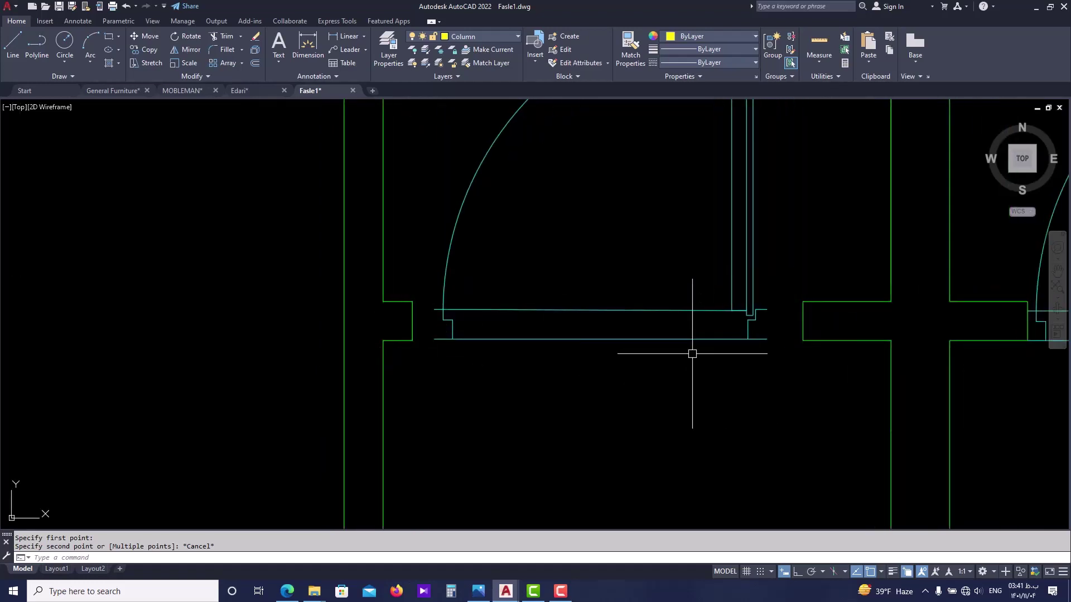
- Erase the six red square blocks, the slanted yellow line and the small yellow rectangle beside the floor plan
scroll(560, 359, down, 4)
middle_drag(735, 379, 479, 346)
scroll(511, 258, down, 2)
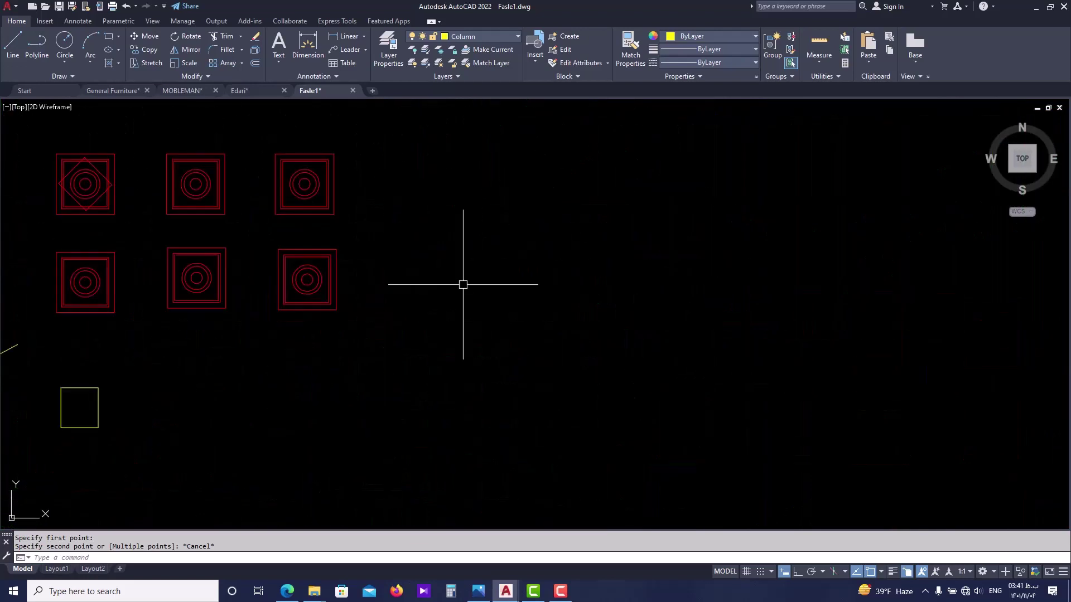
middle_drag(572, 285, 550, 283)
scroll(450, 296, down, 2)
middle_drag(427, 268, 528, 292)
key(Escape)
click(496, 226)
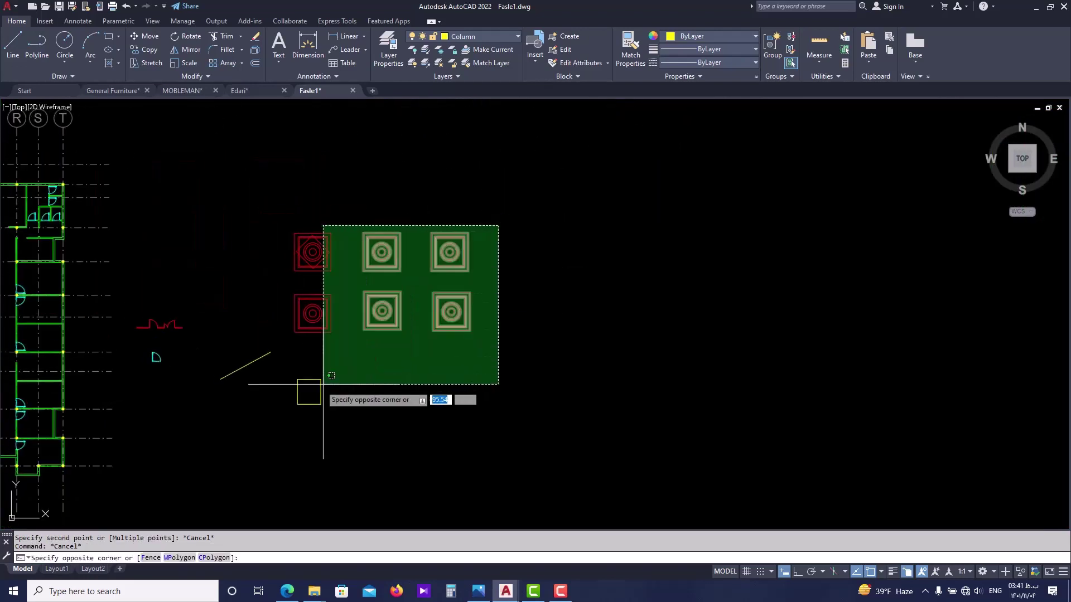
click(226, 429)
key(Delete)
- Draw a nearly square rectangle in the cleared area beside the floor plan
text(rec)
key(space)
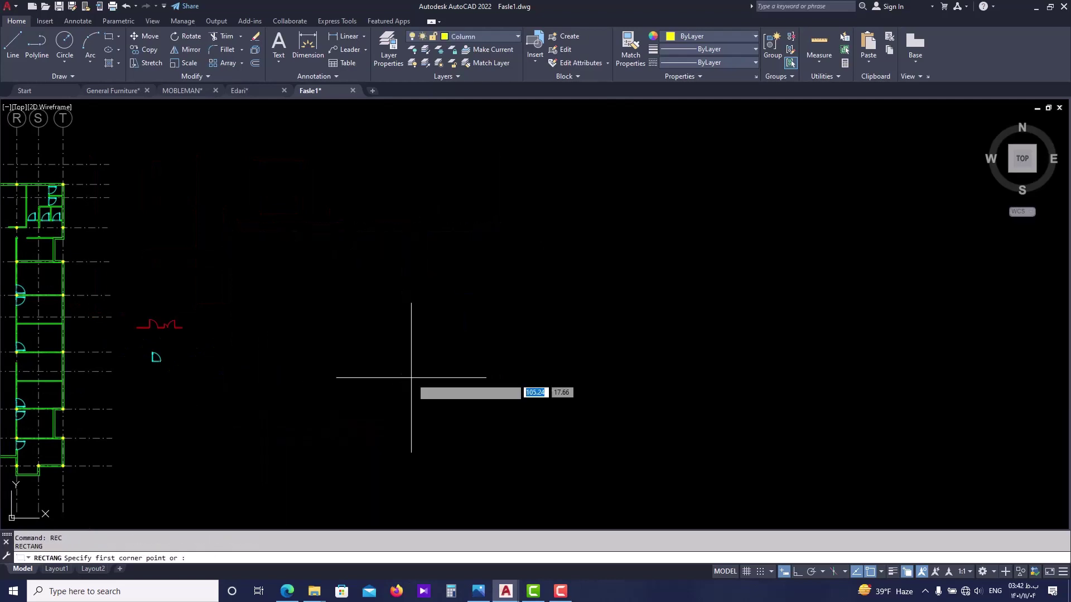
click(391, 322)
scroll(425, 367, up, 2)
click(478, 397)
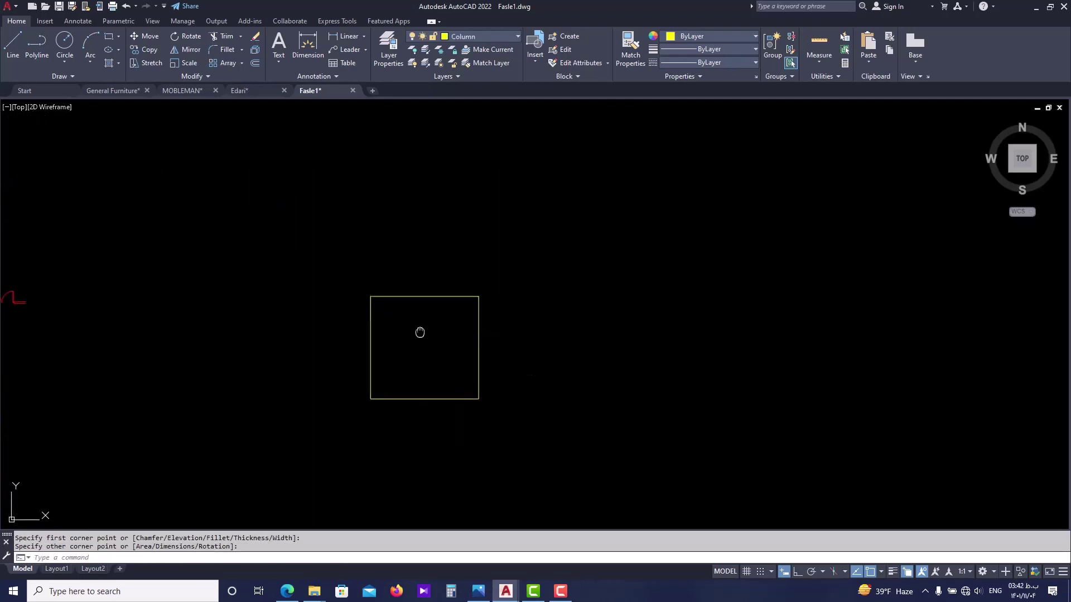
middle_drag(421, 332, 428, 368)
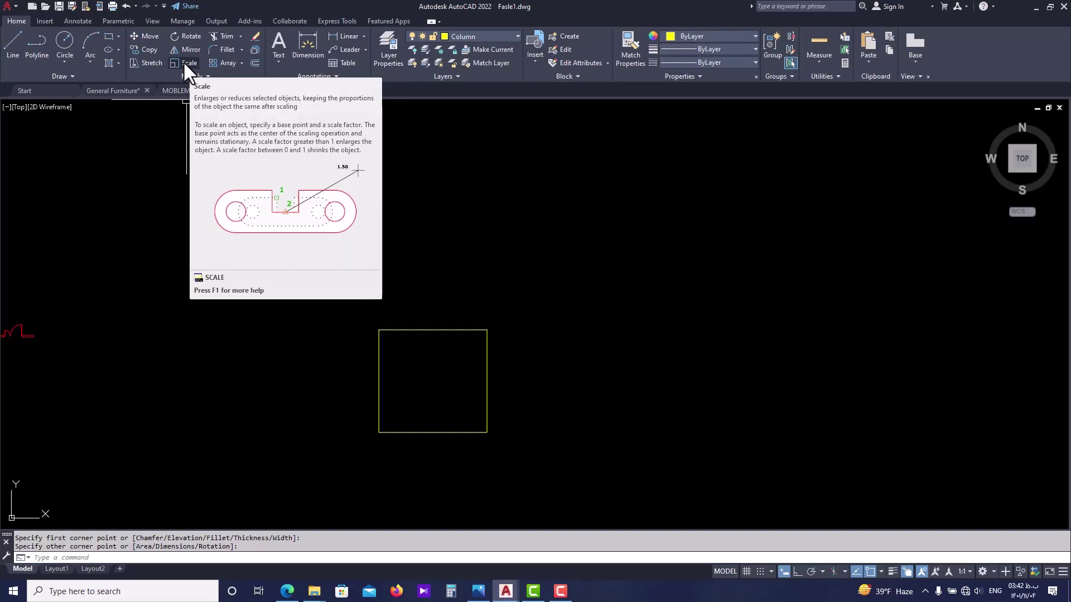
key(Escape)
key(Escape)
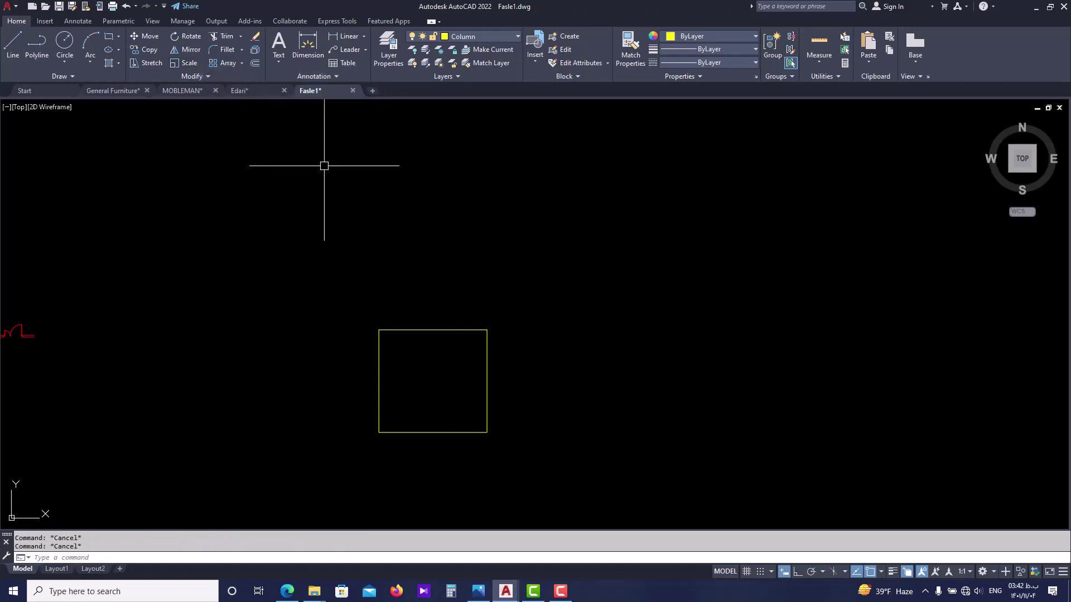
text(sc)
key(Return)
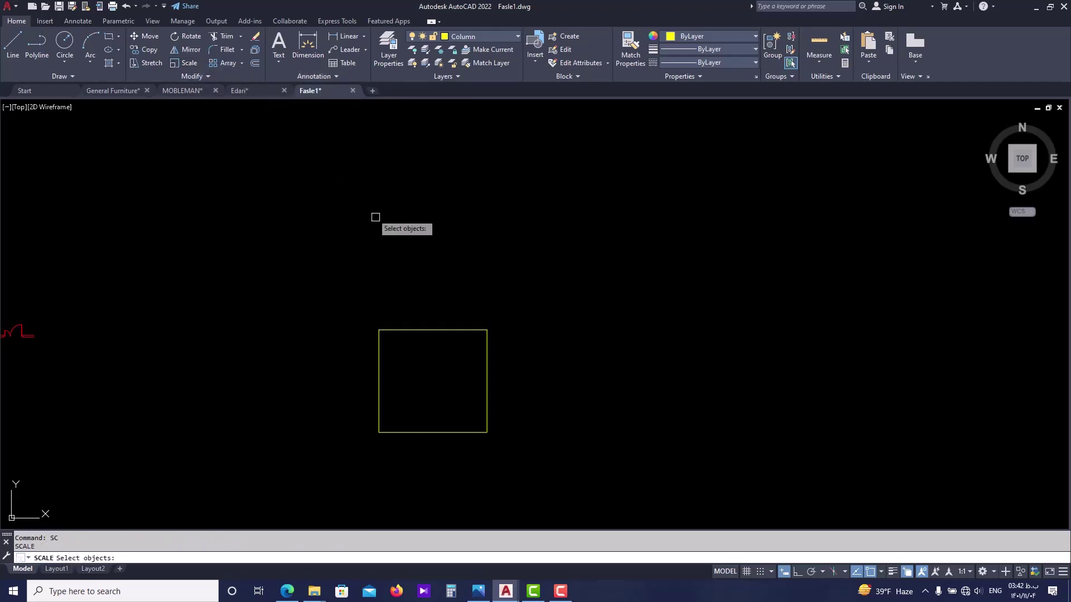
middle_drag(442, 327, 425, 309)
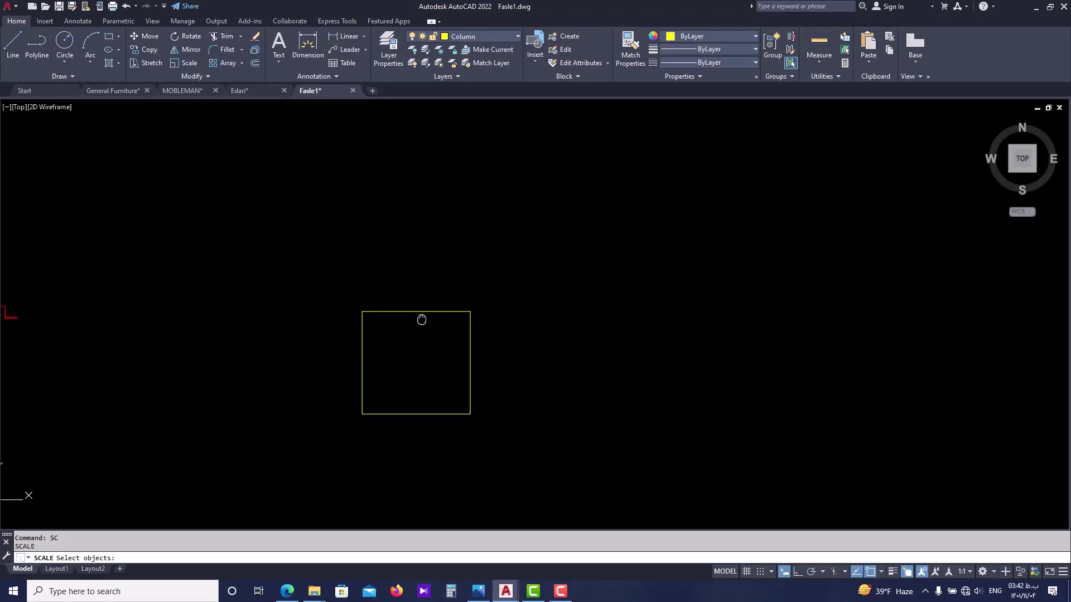
key(Escape)
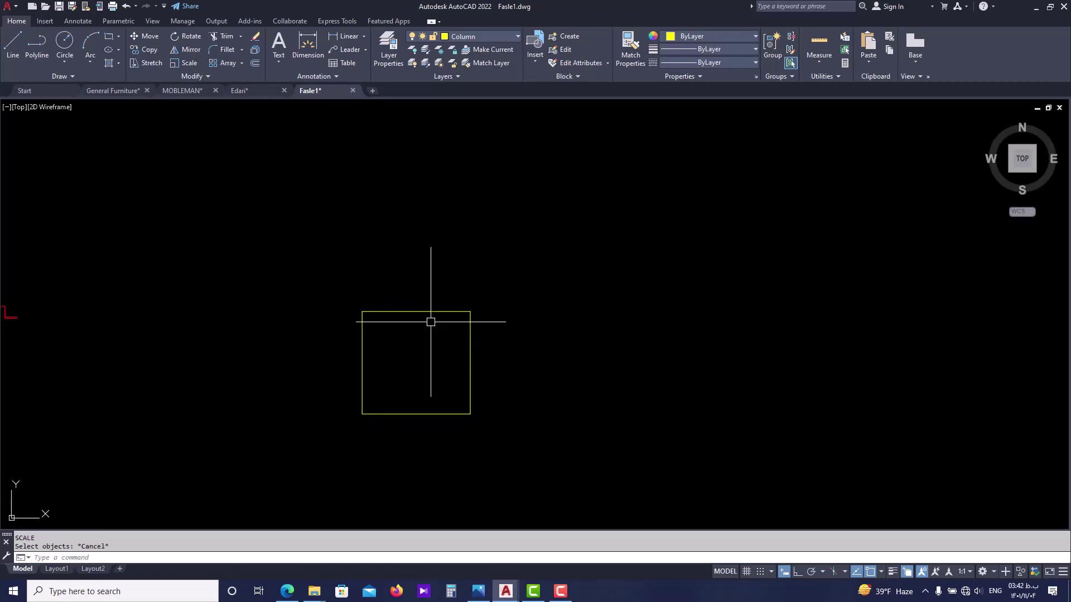
- Draw a smaller rectangle inside the practice rectangle, from its lower-left corner to its center
text(rec)
key(Return)
scroll(430, 321, up, 2)
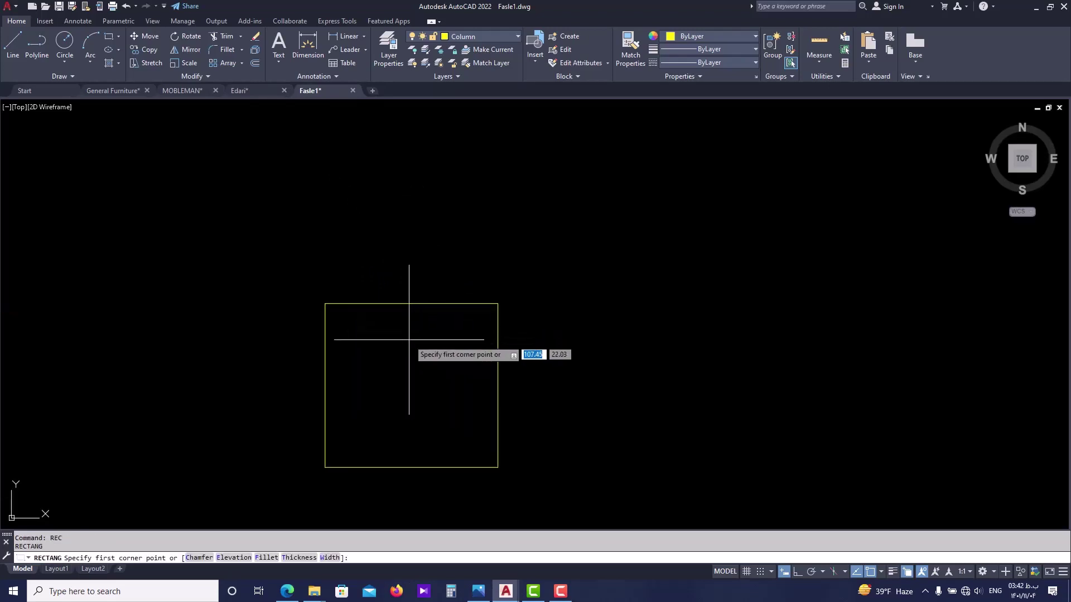
click(325, 467)
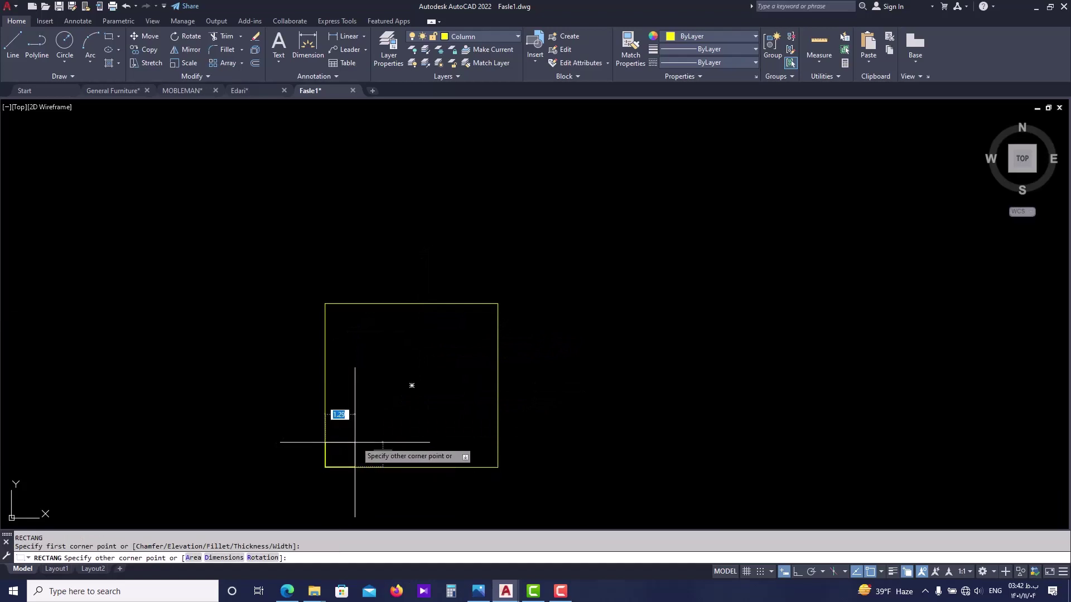
click(412, 385)
key(Escape)
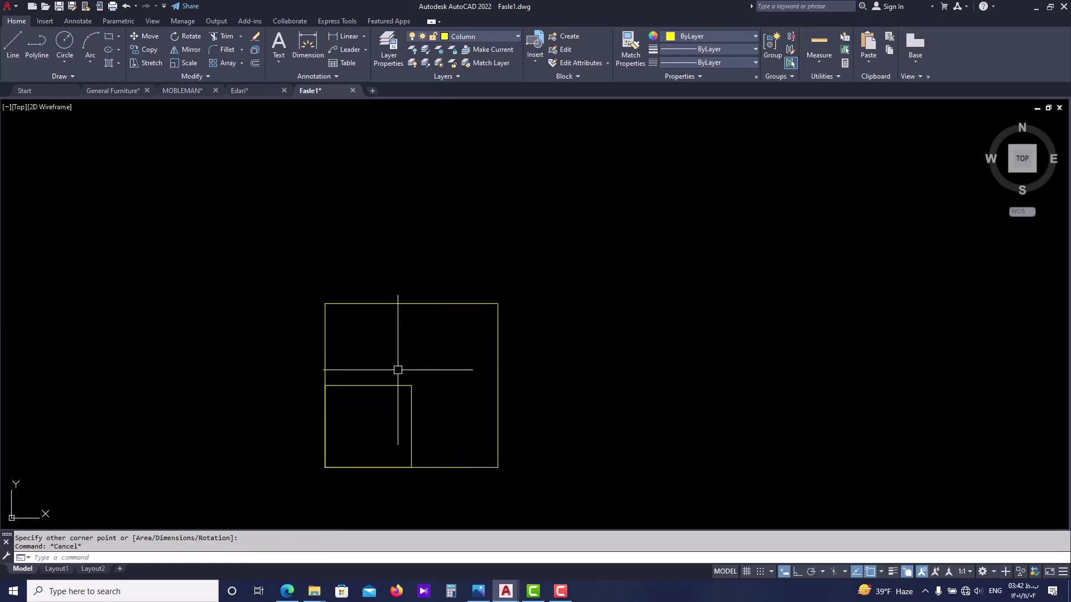
- Assign the small inner rectangle to the door layer
click(397, 370)
click(363, 410)
click(480, 36)
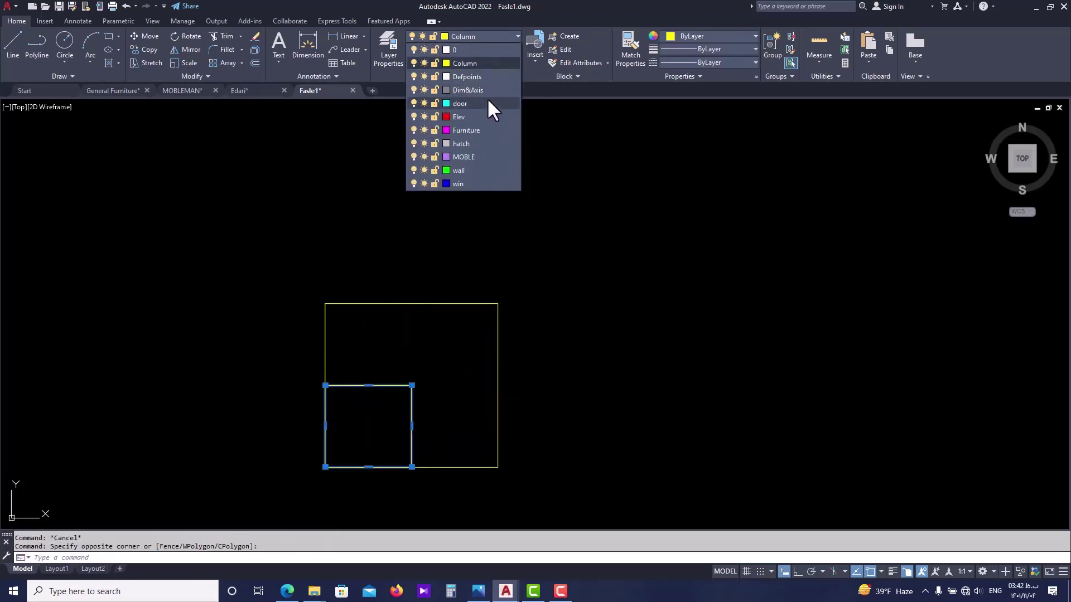
click(486, 104)
key(Escape)
middle_drag(369, 401, 353, 366)
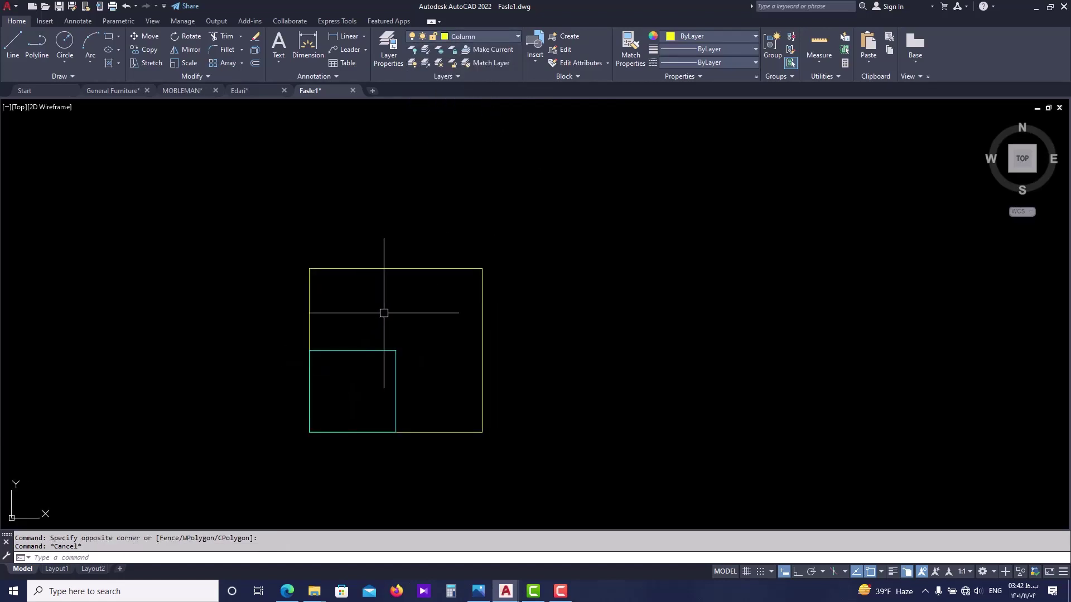
middle_drag(377, 361, 363, 363)
key(Escape)
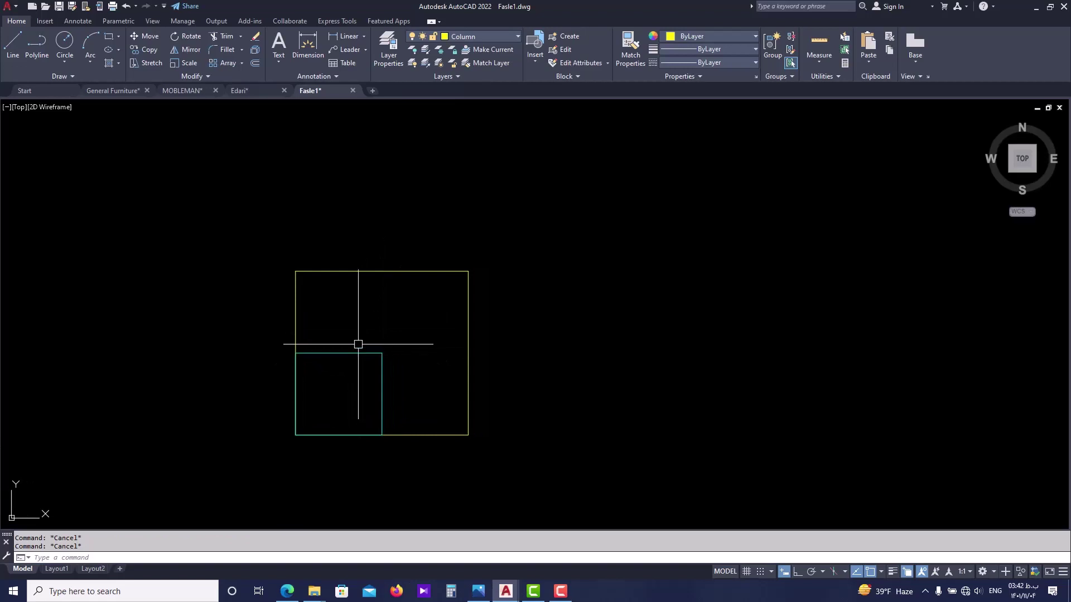
- Measure the heights of the outer and inner rectangles along their right sides
text(di)
key(Return)
click(440, 435)
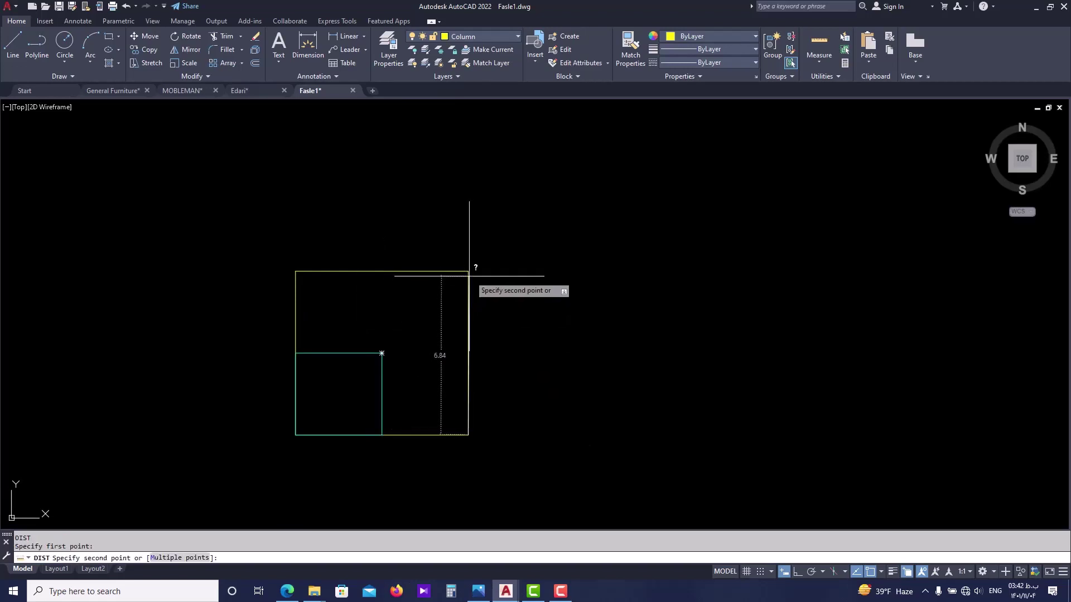
key(Escape)
key(Return)
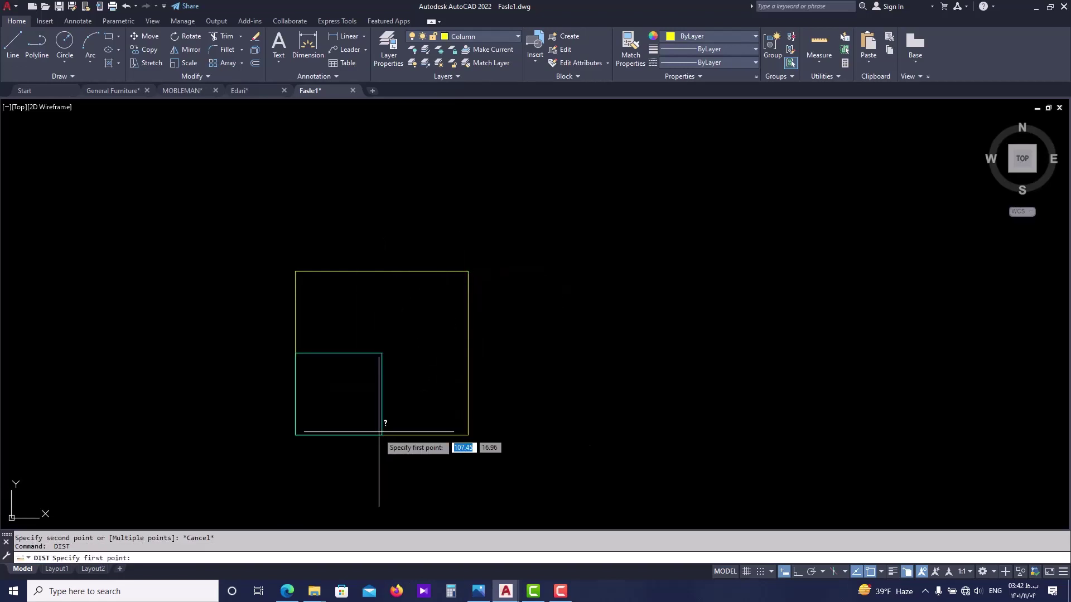
click(382, 353)
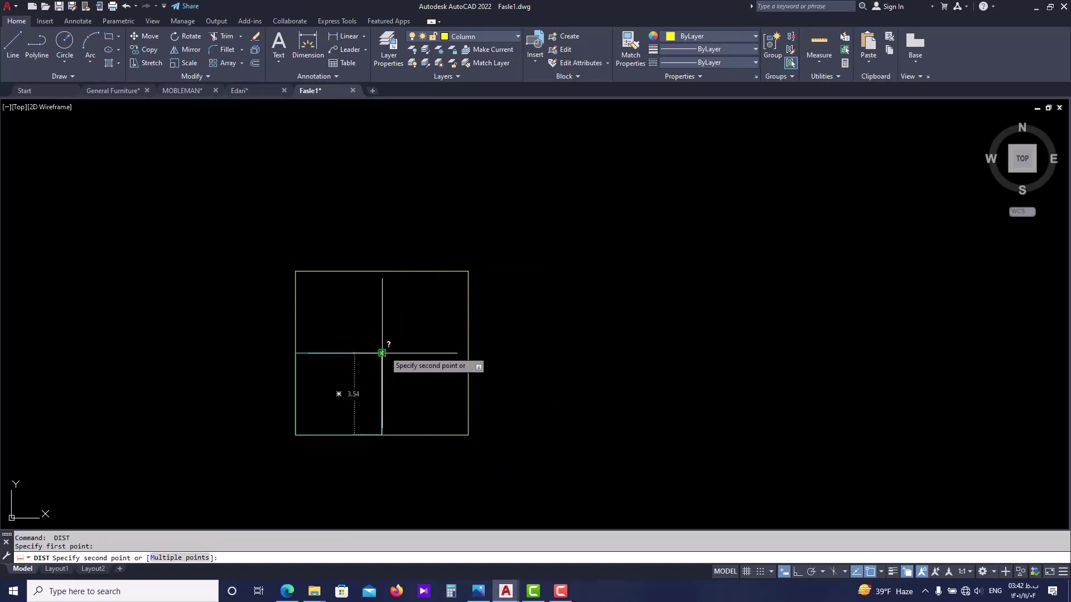
key(Escape)
- Scale the small door-layer rectangle by a factor of 2 from its lower-left corner
mouse_move(400, 384)
middle_down()
mouse_move(421, 414)
mouse_move(382, 365)
middle_up()
click(356, 366)
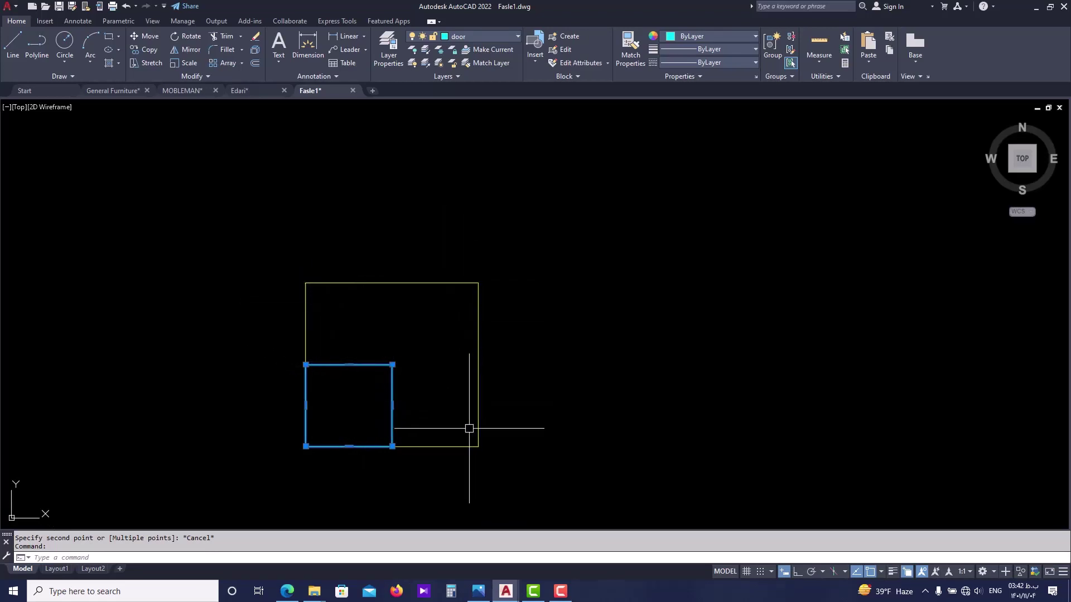
scroll(338, 368, up, 2)
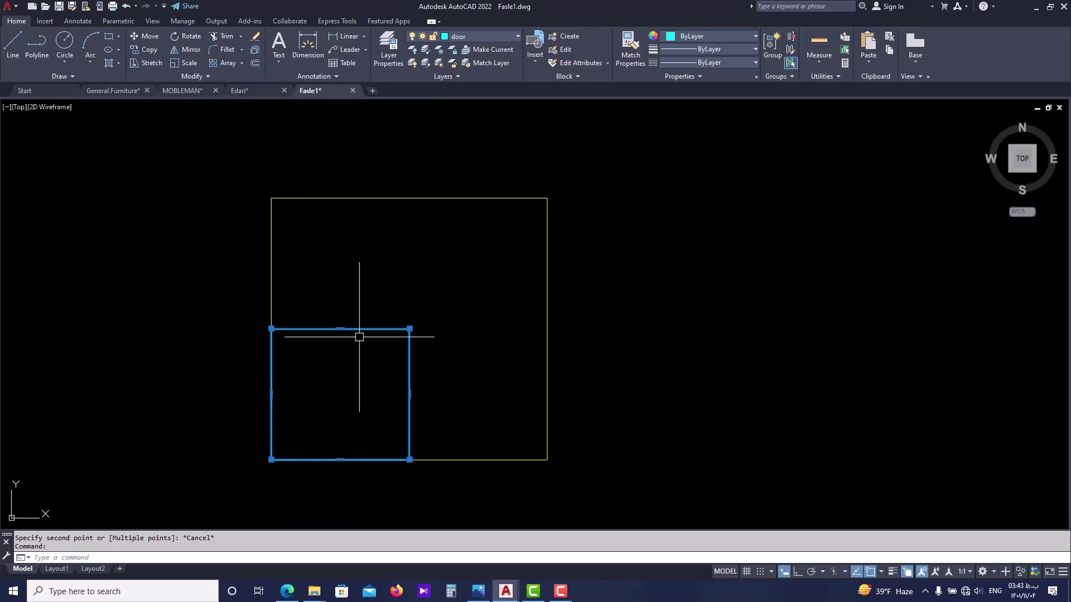
key(Escape)
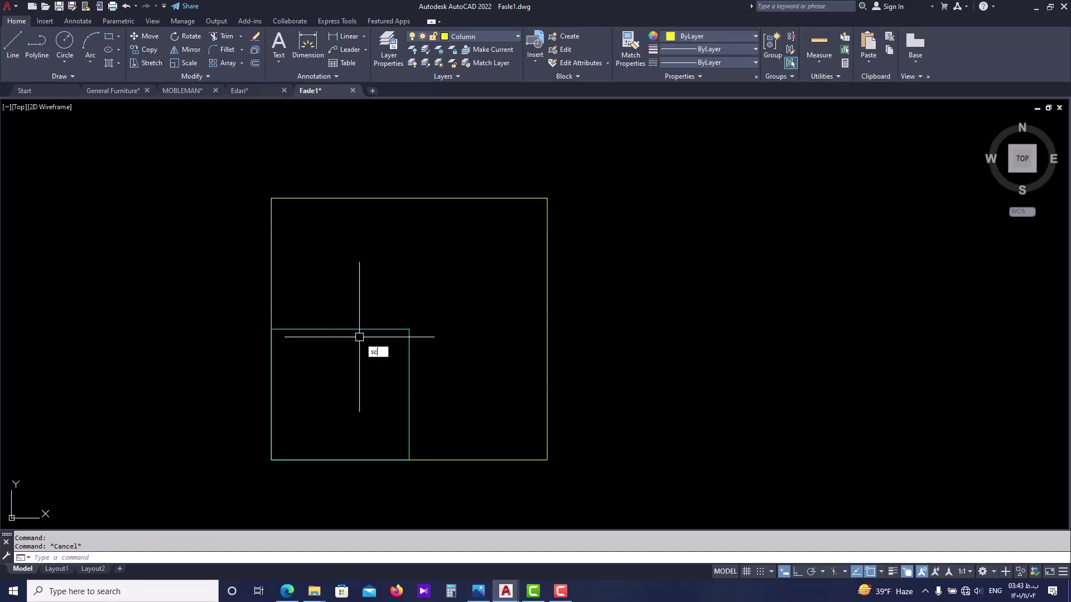
key(Return)
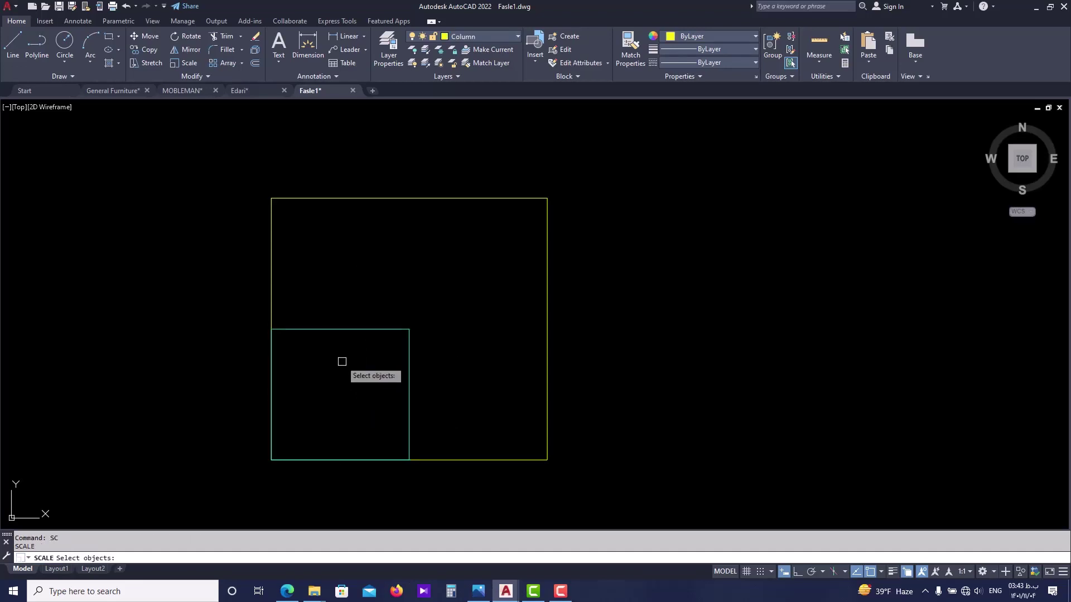
click(333, 329)
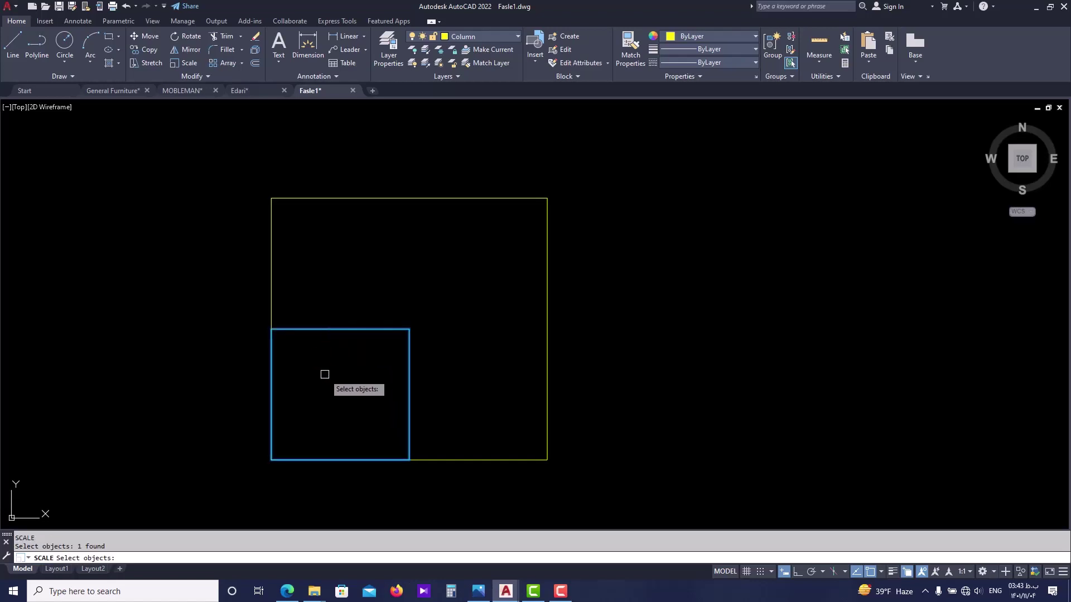
key(Return)
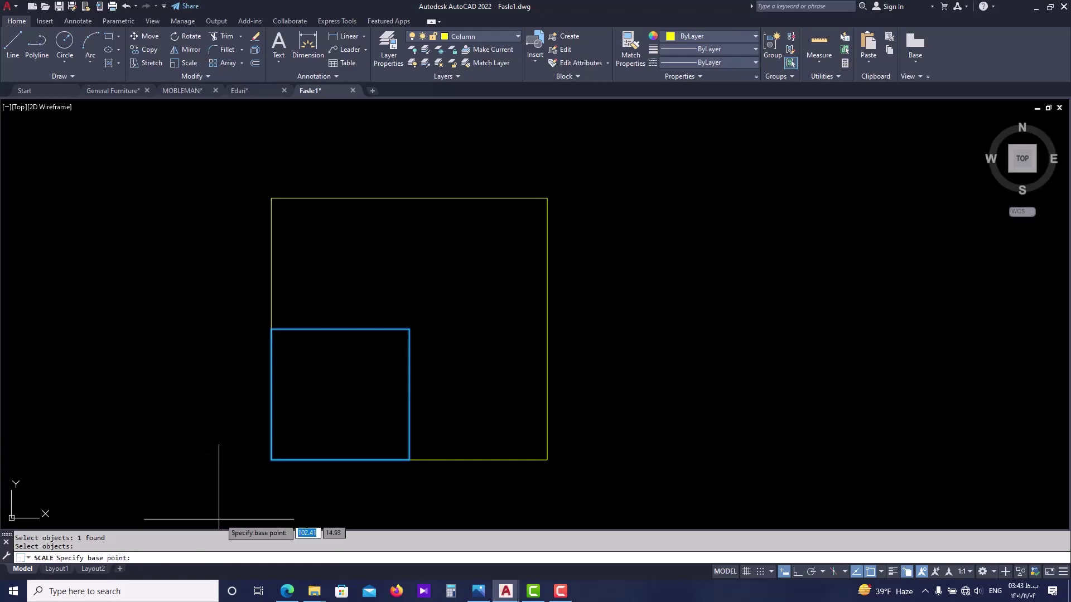
click(271, 459)
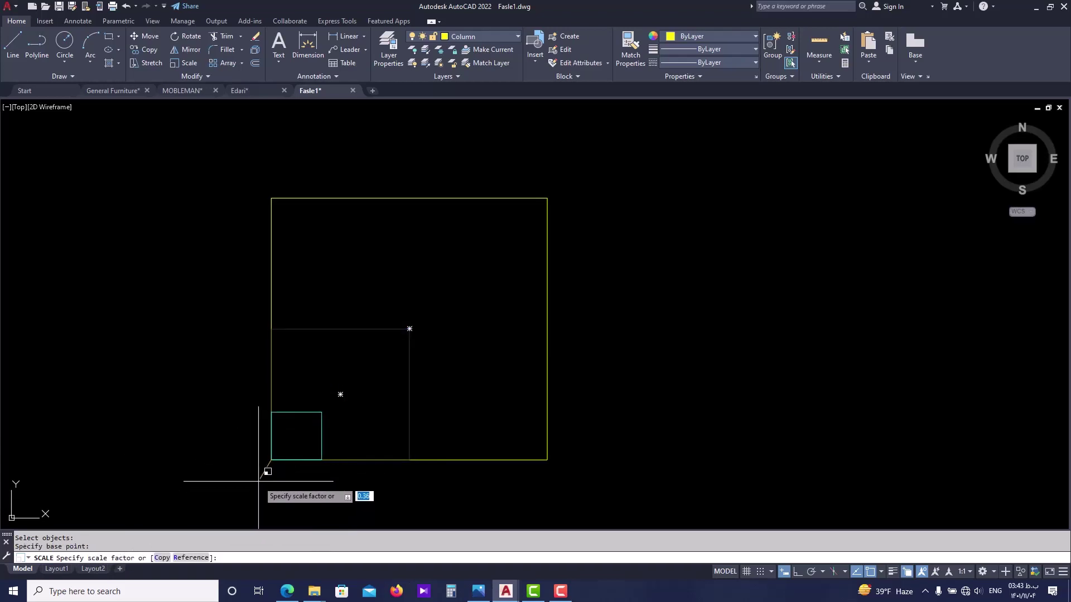
middle_drag(258, 480, 278, 447)
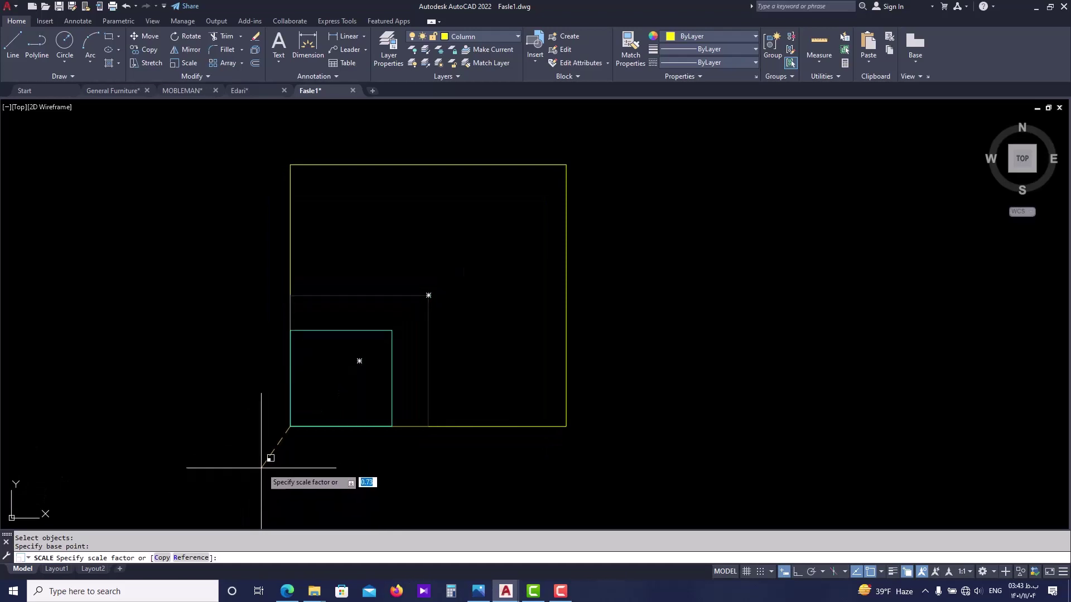
scroll(286, 431, down, 4)
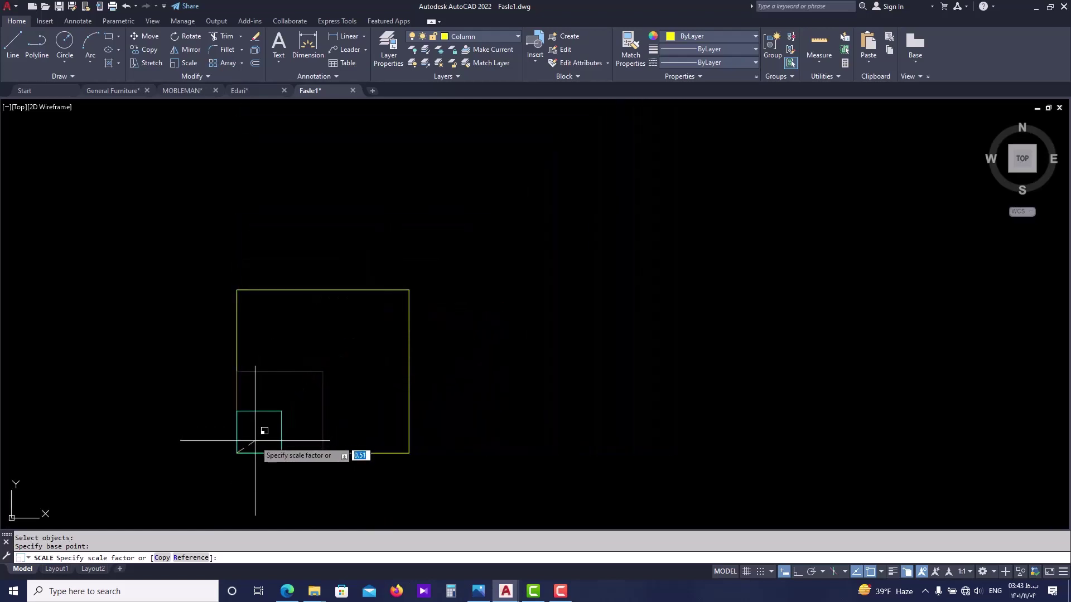
scroll(254, 434, up, 2)
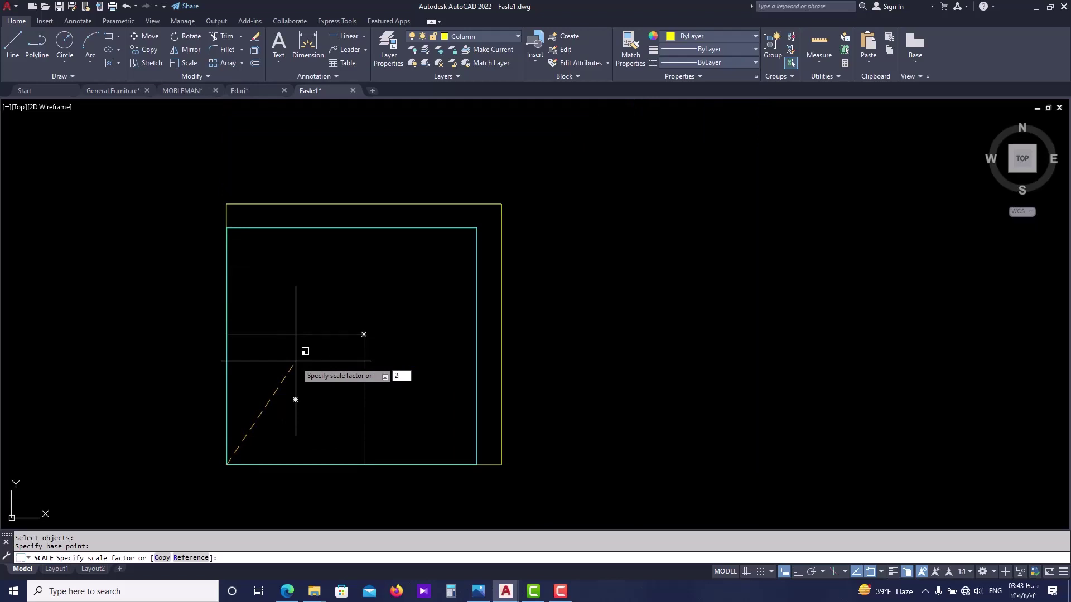
key(Return)
scroll(515, 175, up, 4)
scroll(519, 218, down, 5)
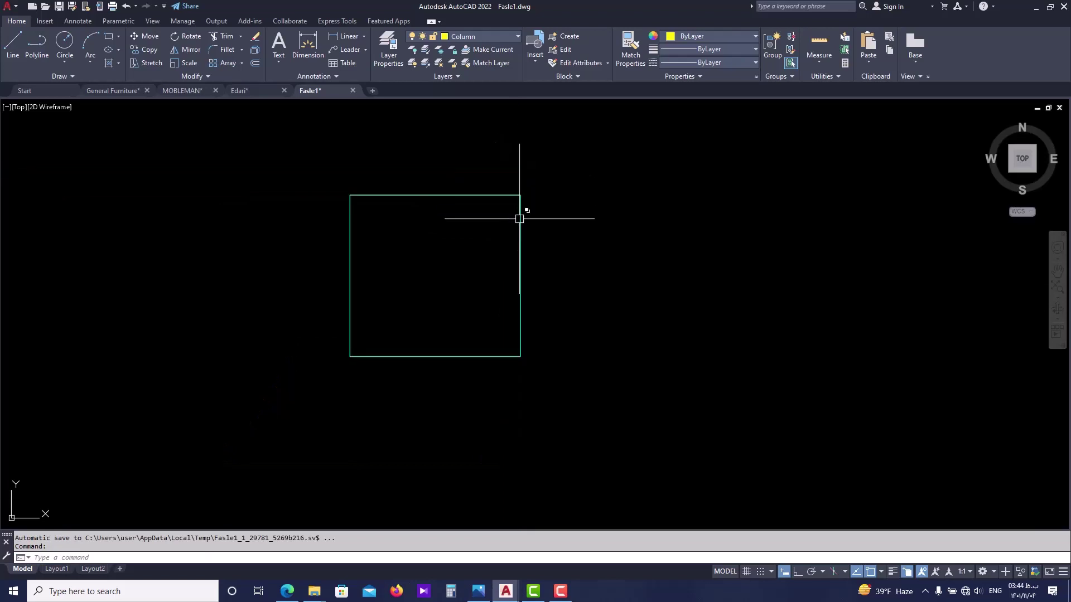
- Undo the scaling of the door-layer rectangle and check it against the outer rectangle
middle_drag(521, 242, 503, 289)
key(ctrl+z)
key(ctrl+z)
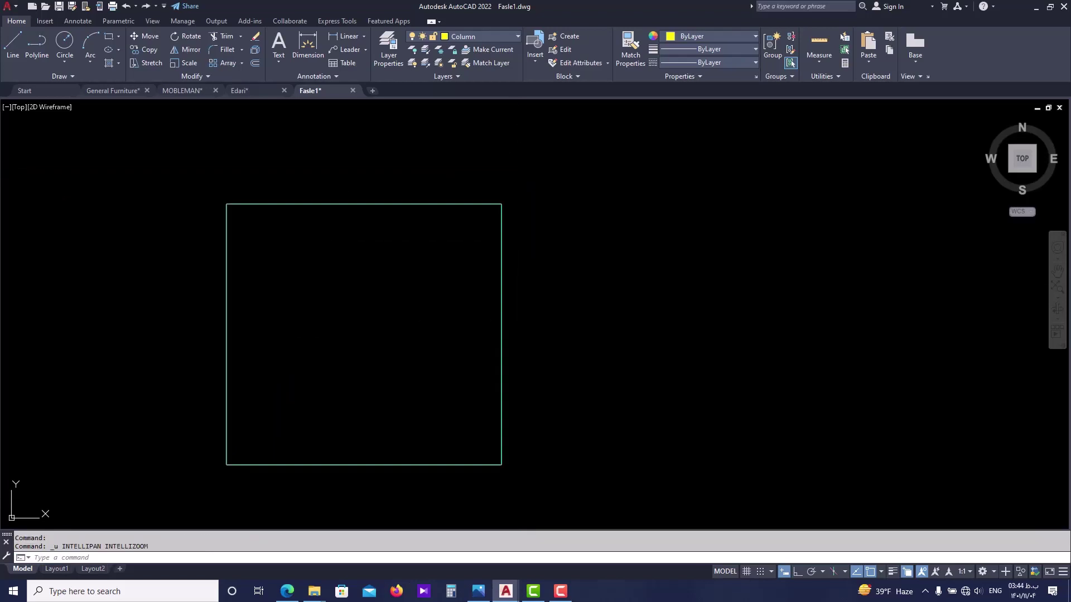
scroll(392, 345, up, 2)
click(384, 320)
scroll(373, 328, down, 2)
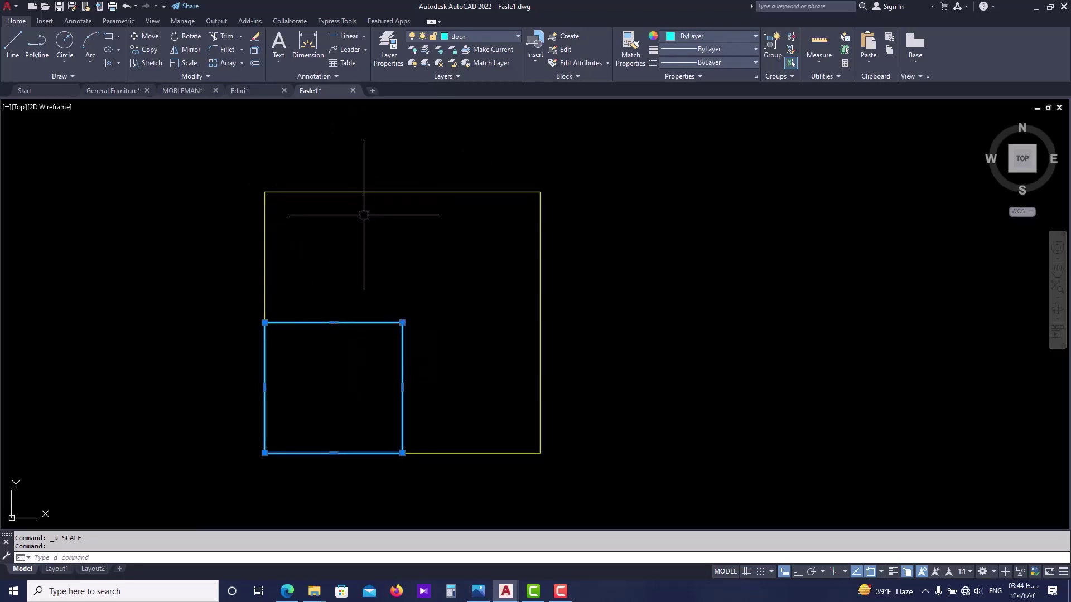
key(Escape)
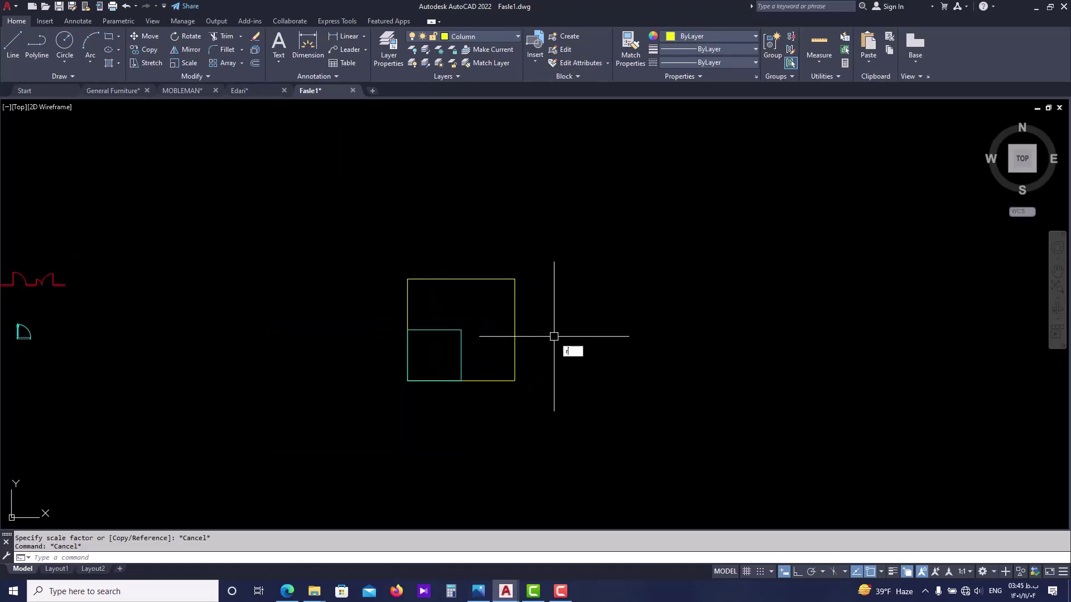
- Draw a second, larger rectangle in the empty area to the lower right of the nested rectangles
text(ec)
key(Return)
middle_drag(557, 337, 457, 295)
click(521, 288)
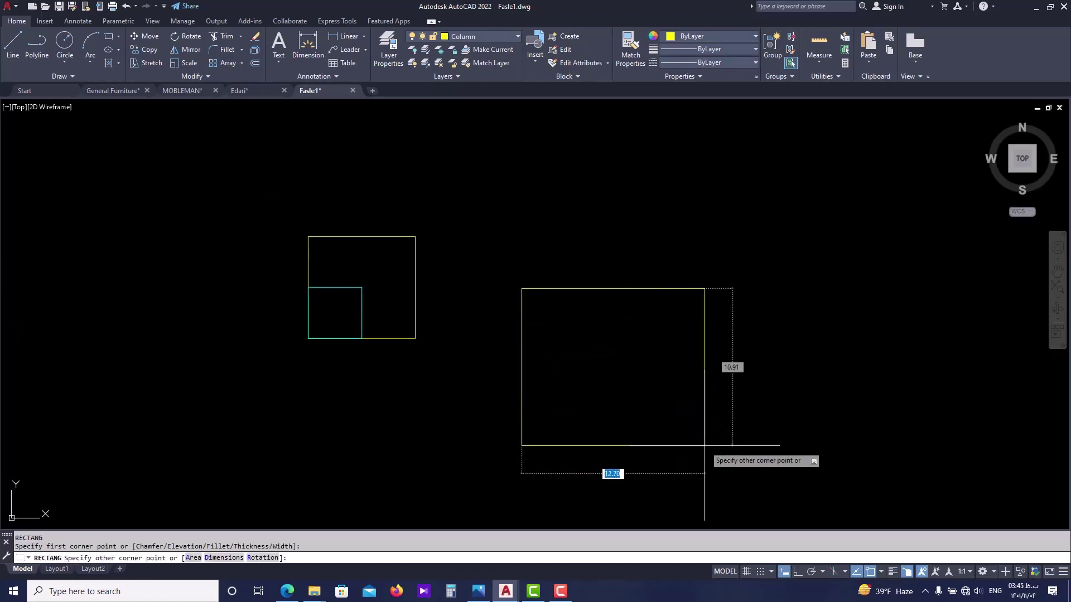
key(Escape)
middle_drag(641, 468, 624, 440)
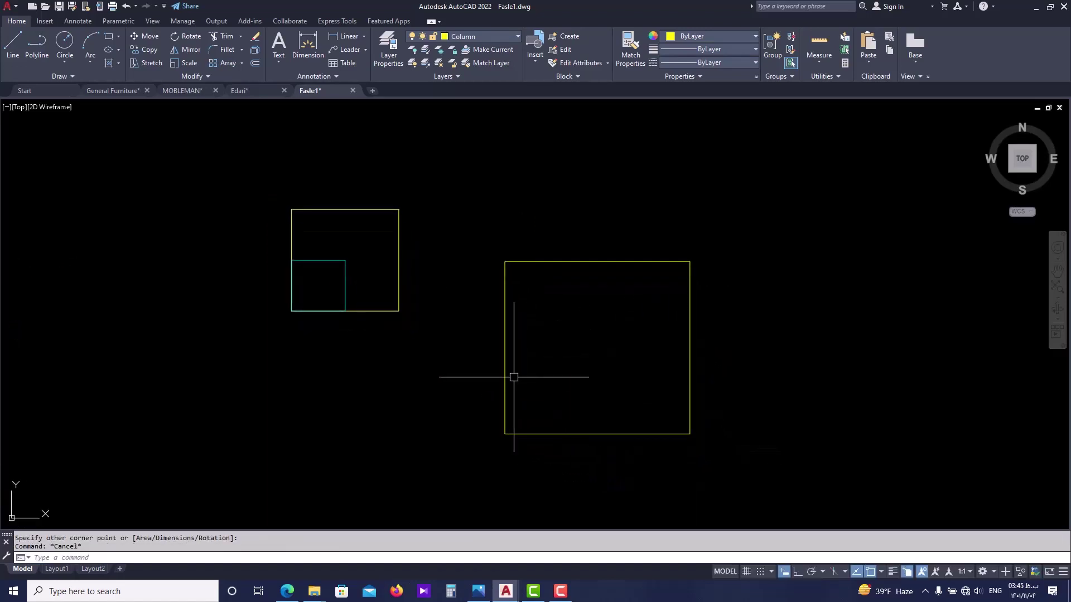
middle_drag(435, 351, 370, 291)
scroll(279, 214, up, 2)
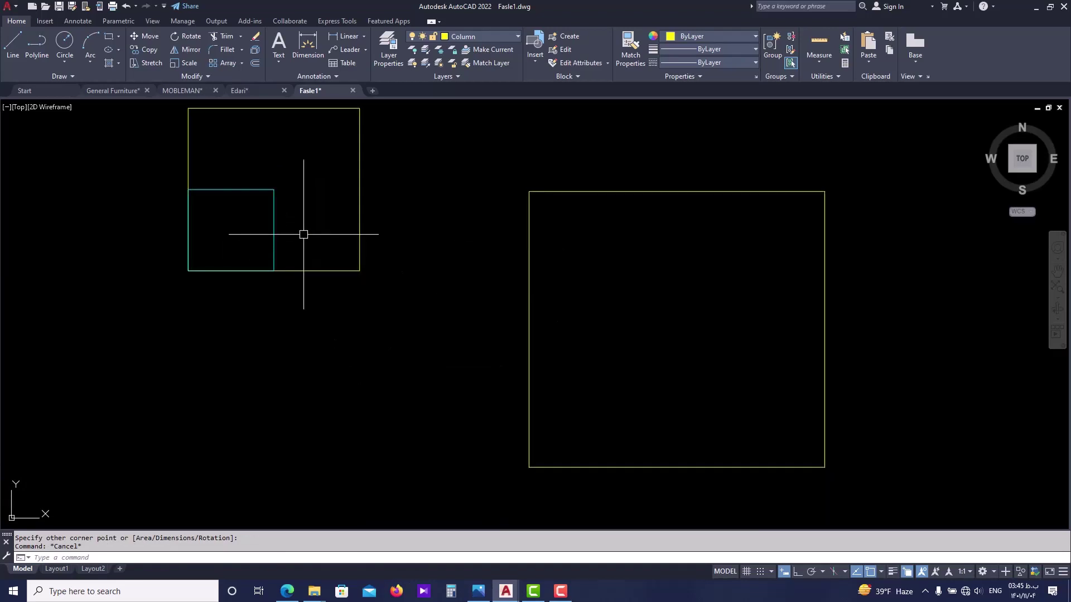
- Move the small door-layer rectangle by its lower-left corner onto the lower-left corner of the new larger rectangle
click(281, 234)
click(251, 273)
text(m)
key(Return)
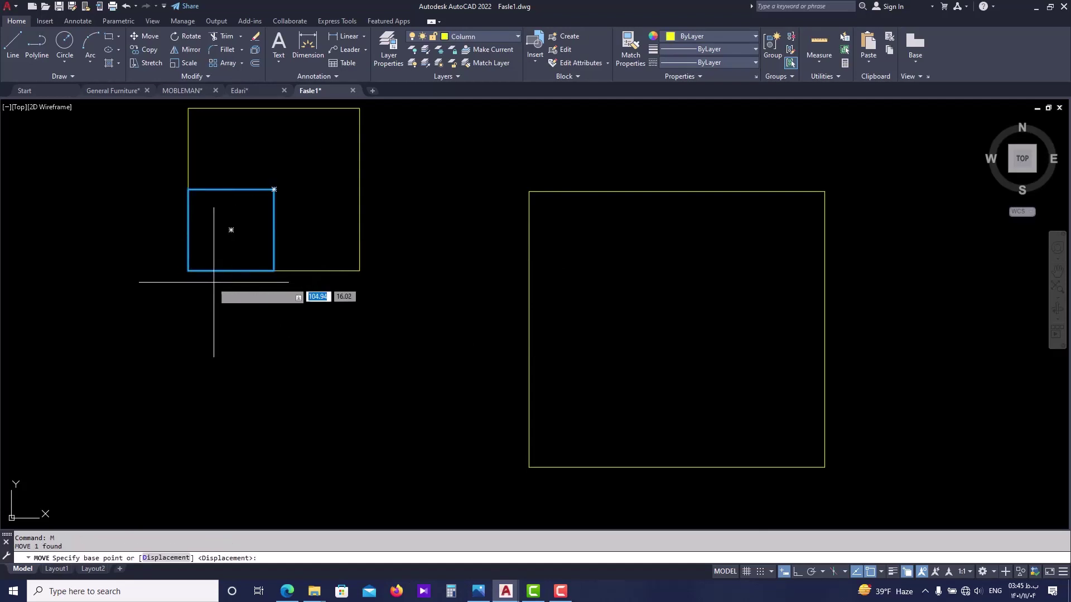
click(188, 271)
middle_drag(347, 443, 310, 405)
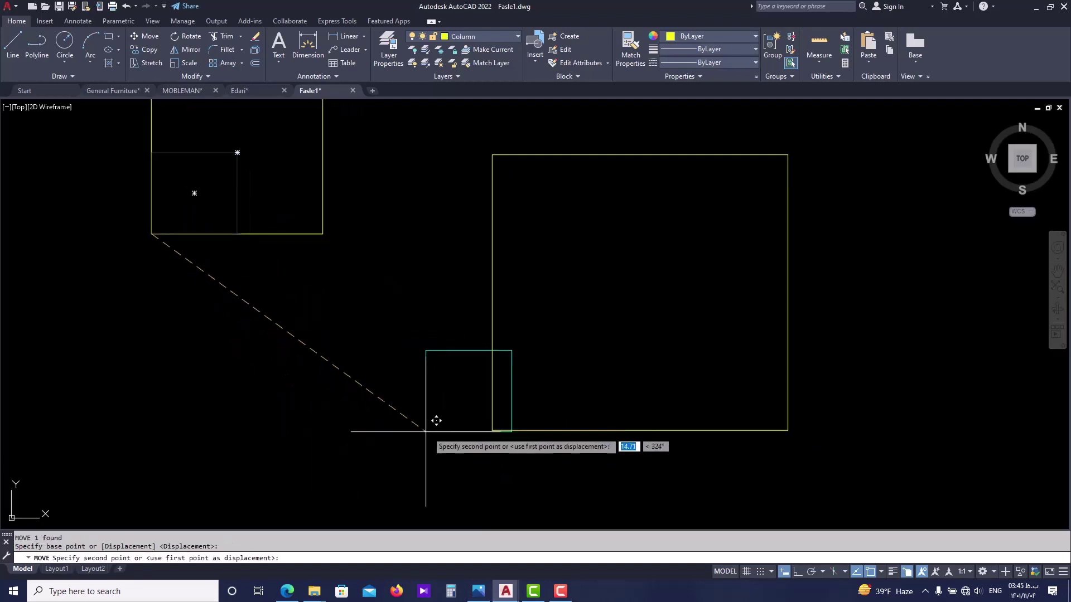
click(491, 430)
middle_drag(398, 476, 349, 465)
key(Escape)
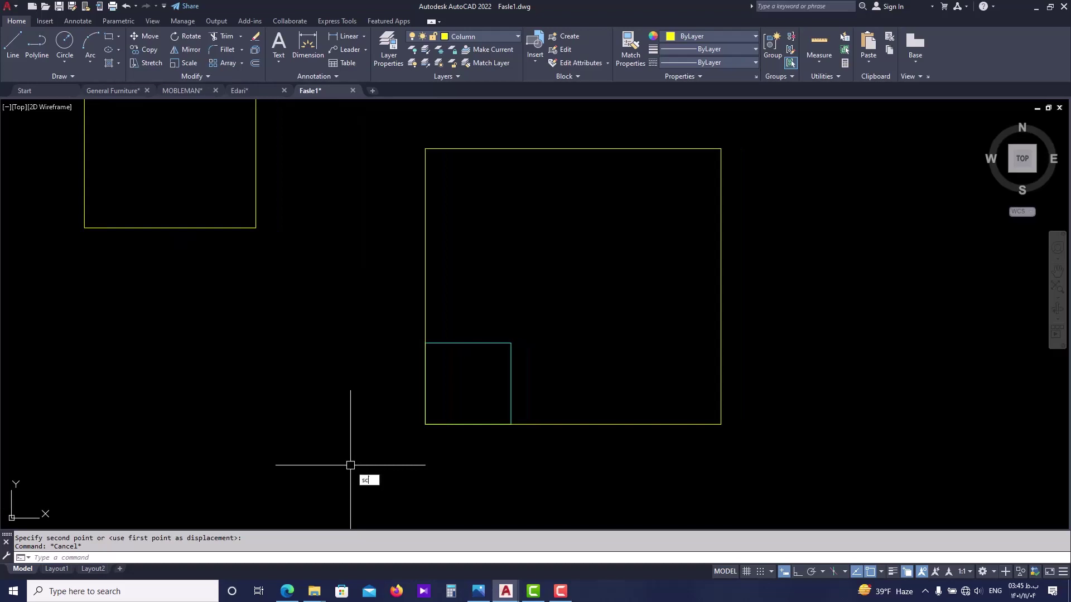
- Scale the small rectangle by reference from its lower-left corner, matching its bottom edge to the larger rectangle's bottom edge
text(sc)
key(Return)
click(481, 344)
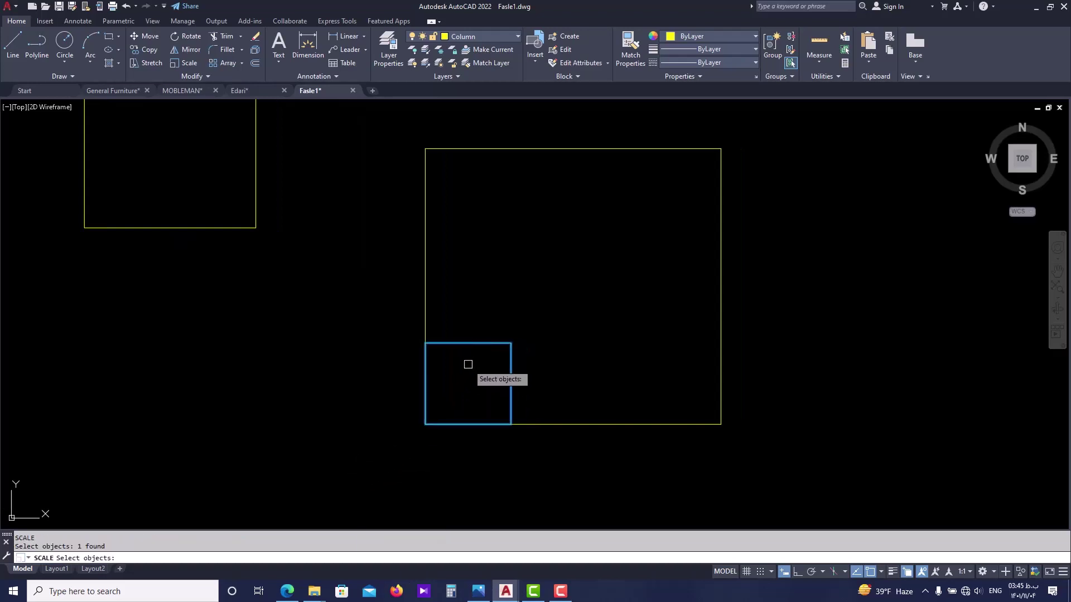
key(Return)
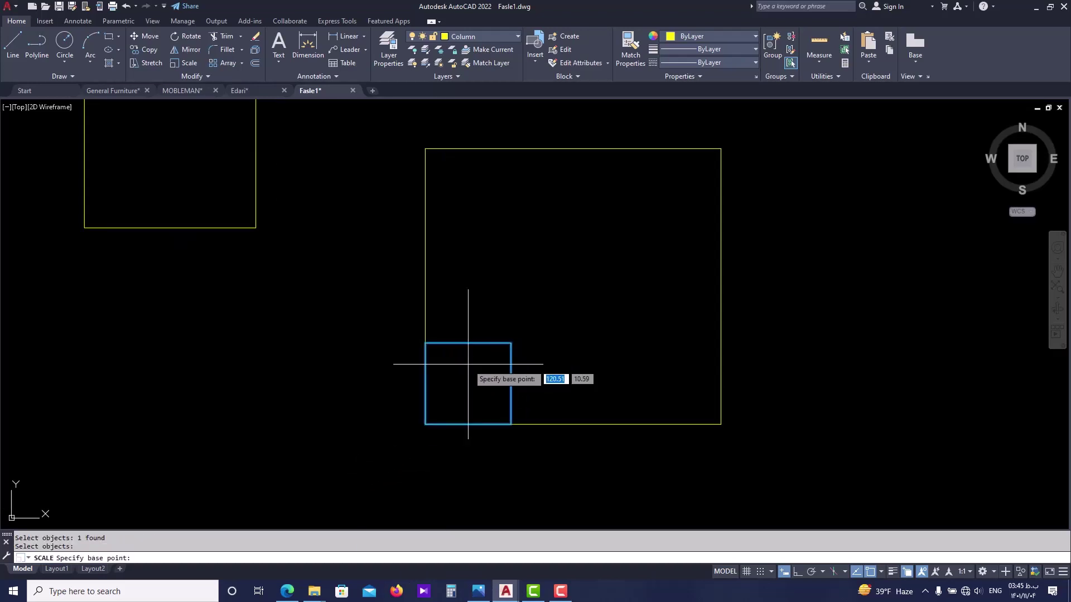
click(425, 424)
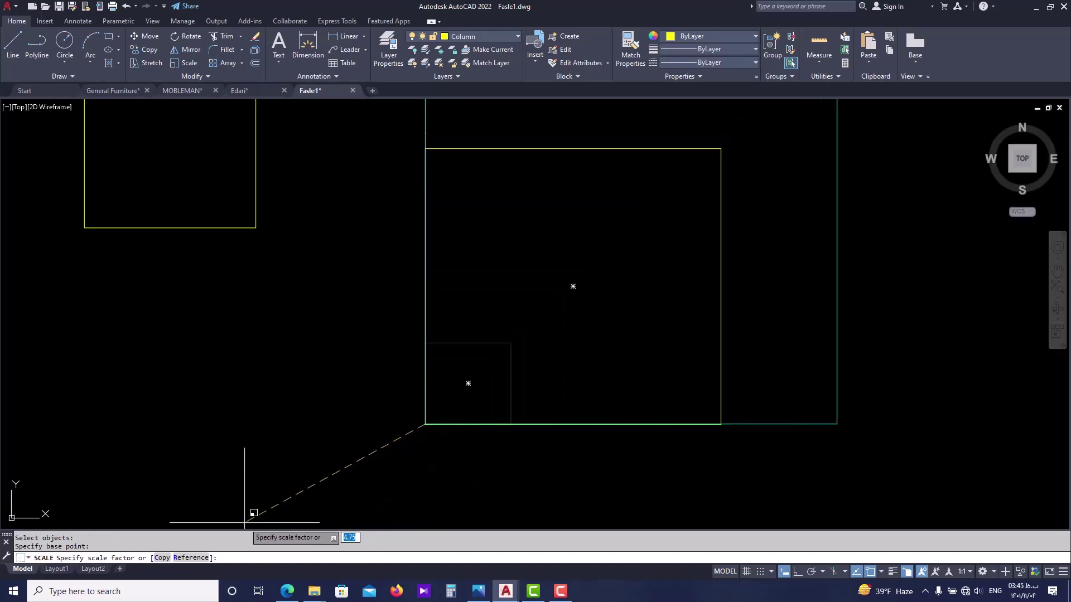
click(190, 558)
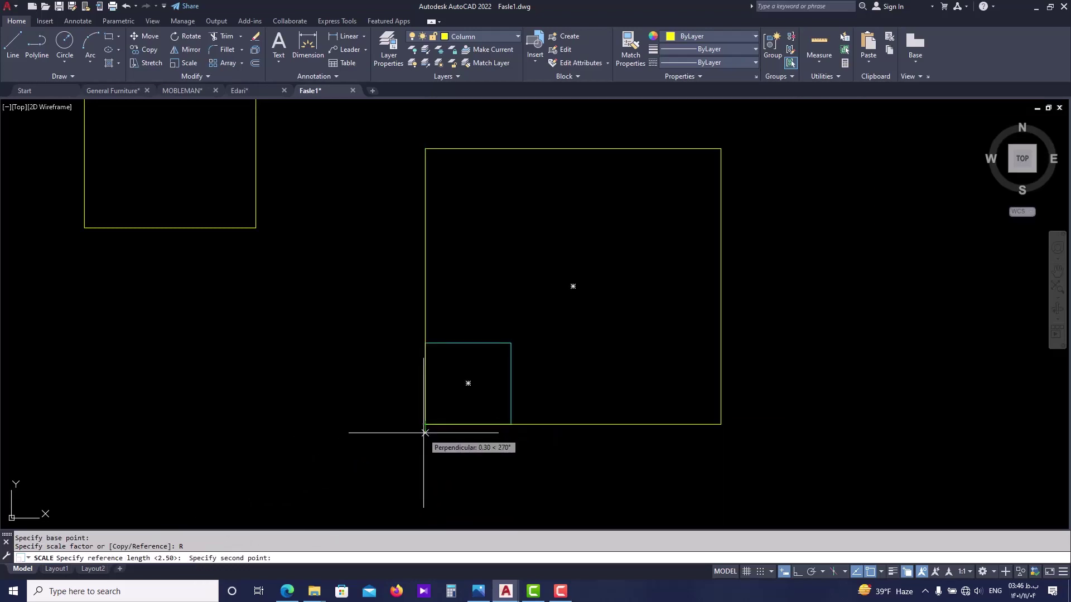
click(510, 424)
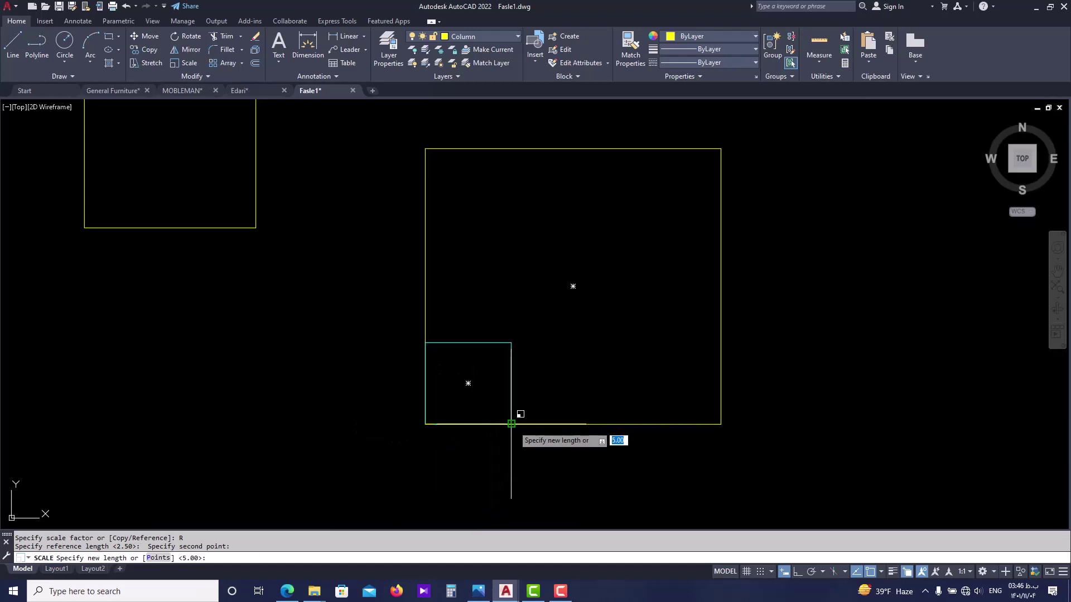
click(721, 424)
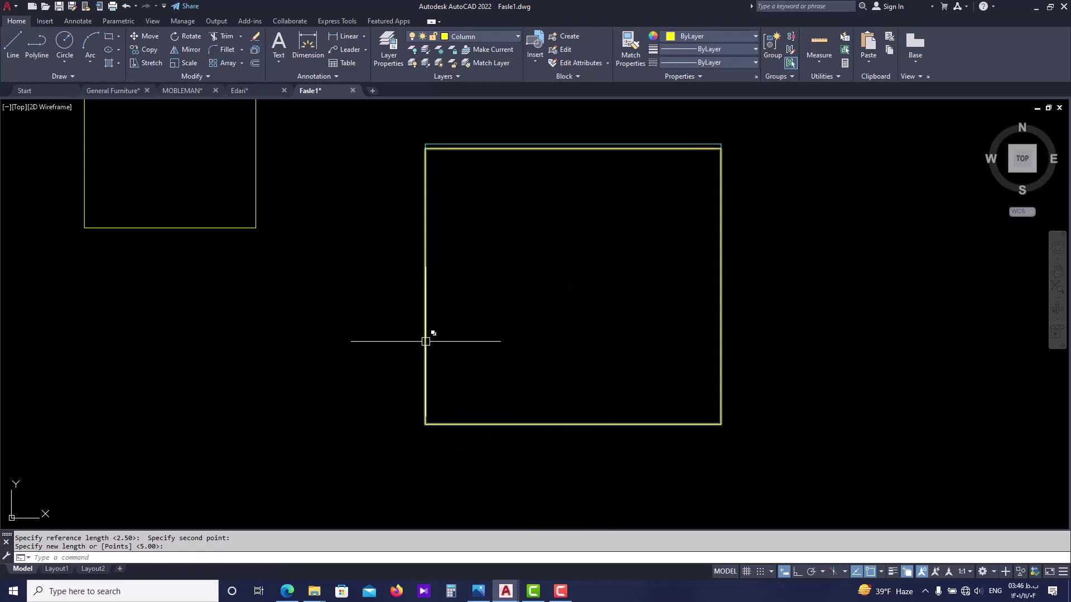
- Examine how the top edge of the scaled door-layer rectangle lines up with the larger rectangle's top edge
middle_drag(518, 363, 497, 422)
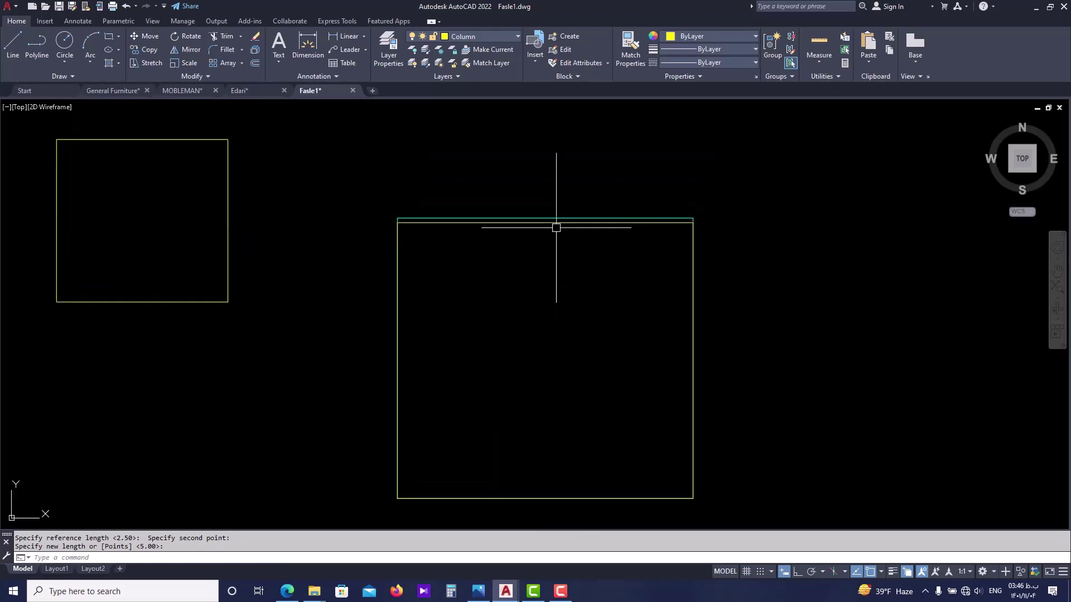
scroll(574, 218, up, 2)
scroll(676, 205, up, 4)
scroll(829, 240, down, 2)
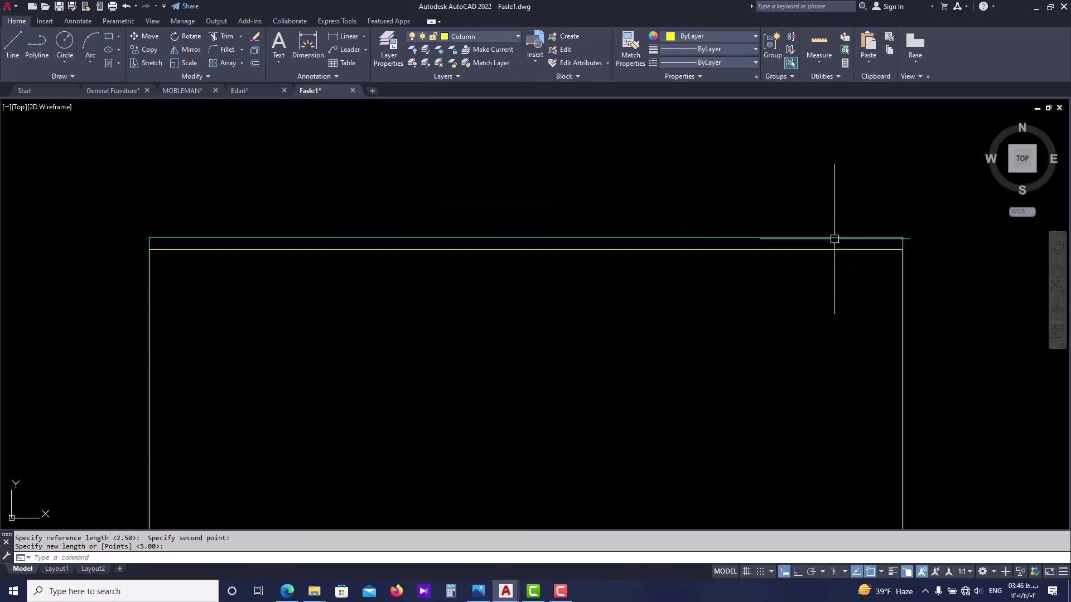
click(854, 235)
scroll(743, 226, down, 2)
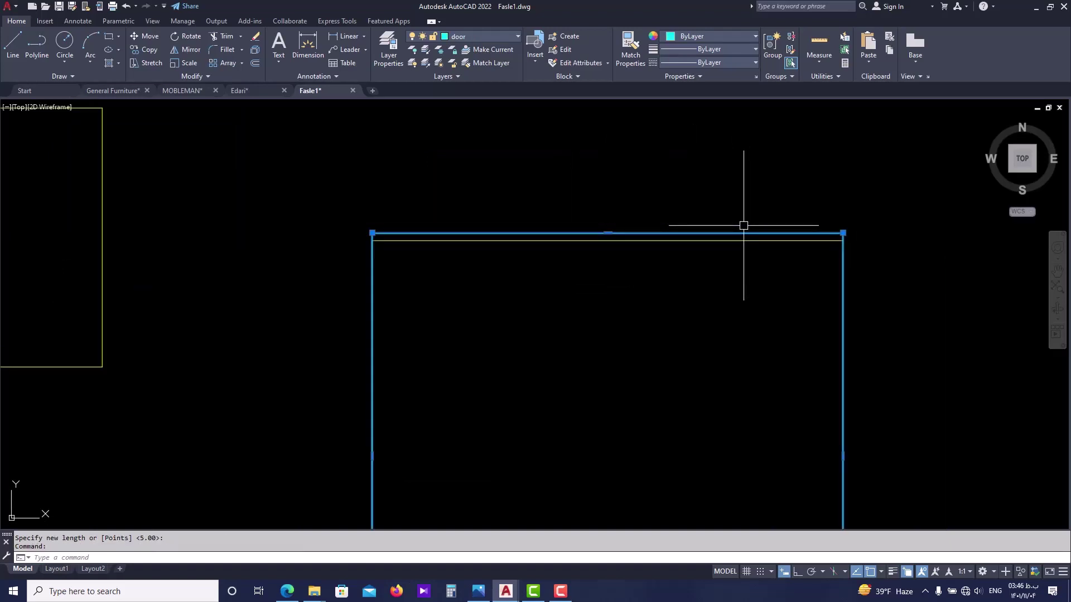
scroll(752, 218, down, 1)
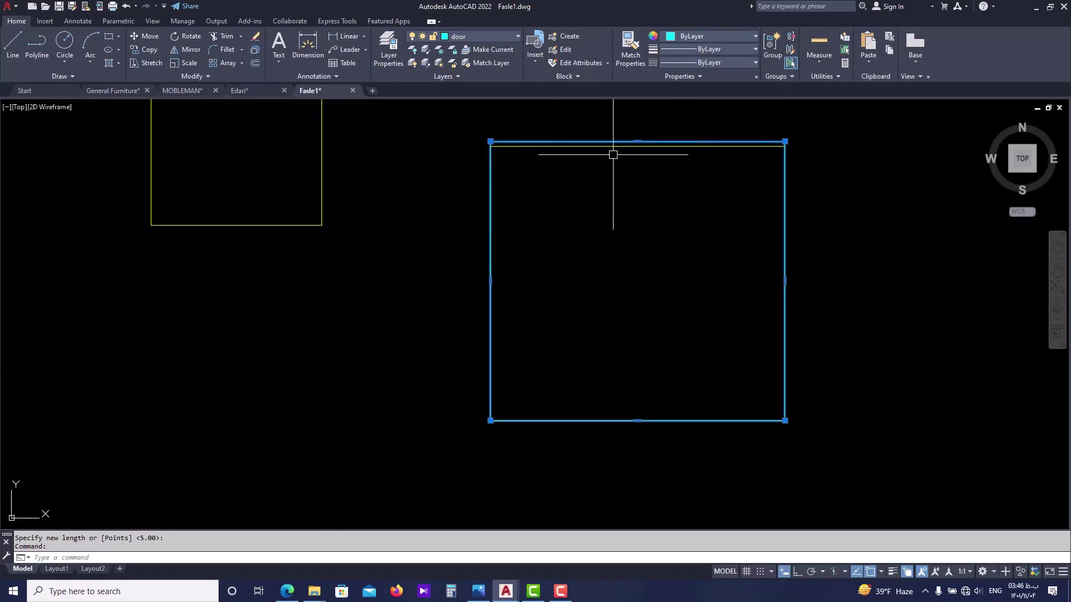
scroll(601, 155, up, 2)
scroll(611, 273, down, 4)
key(Escape)
key(Escape)
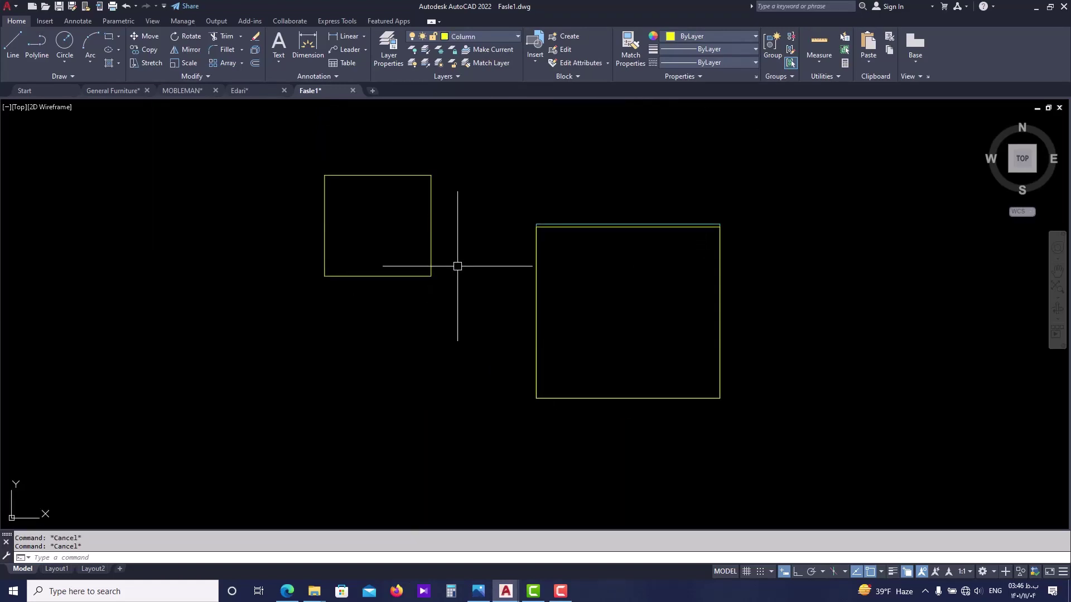
middle_drag(400, 309, 419, 288)
text(rec)
key(Return)
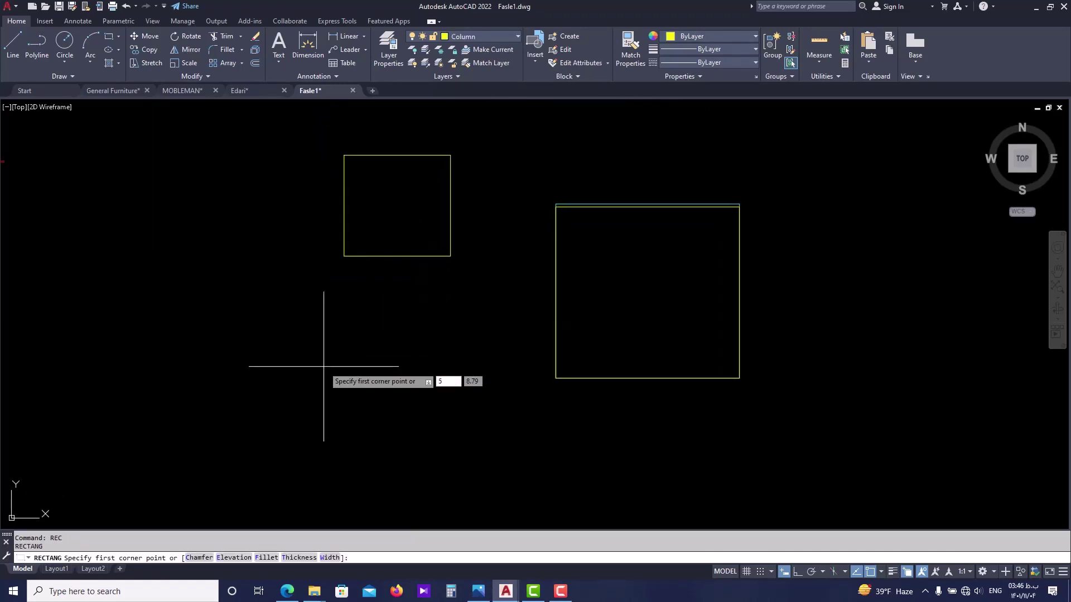
key(Return)
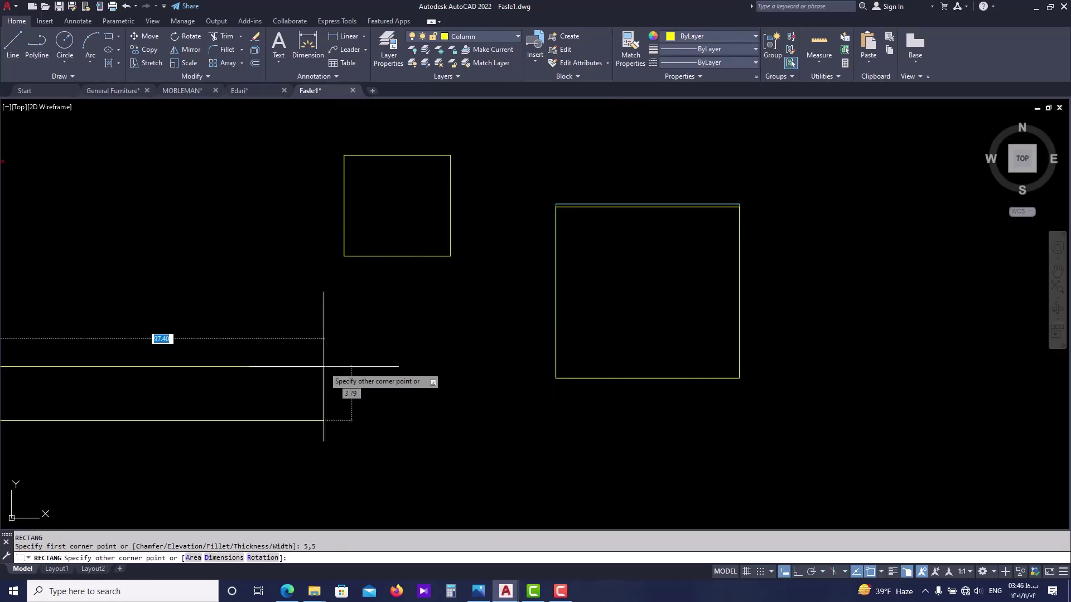
key(Escape)
- Draw a 5 by 5 rectangle in the empty area below the upper-left practice rectangle, using relative coordinates @5,5
middle_drag(327, 366, 353, 358)
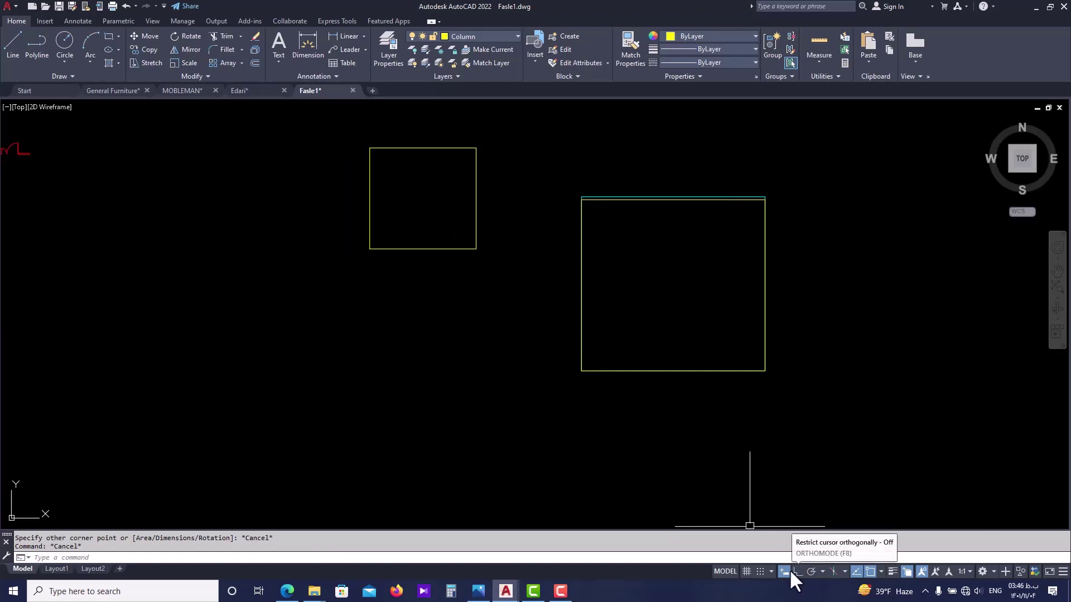
middle_drag(324, 435, 337, 436)
key(Escape)
text(rec)
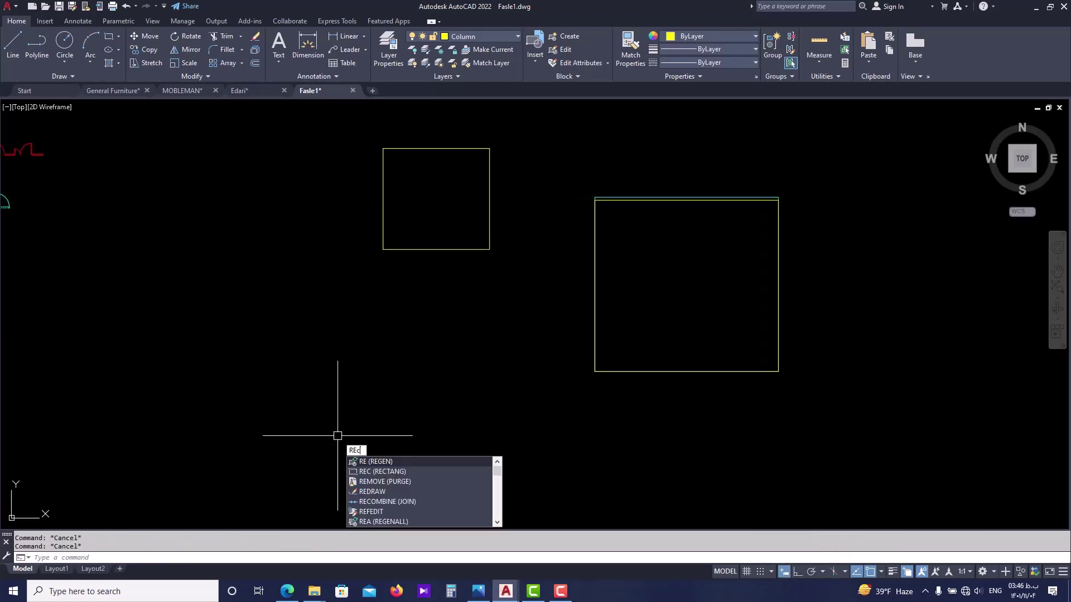
key(Return)
click(352, 393)
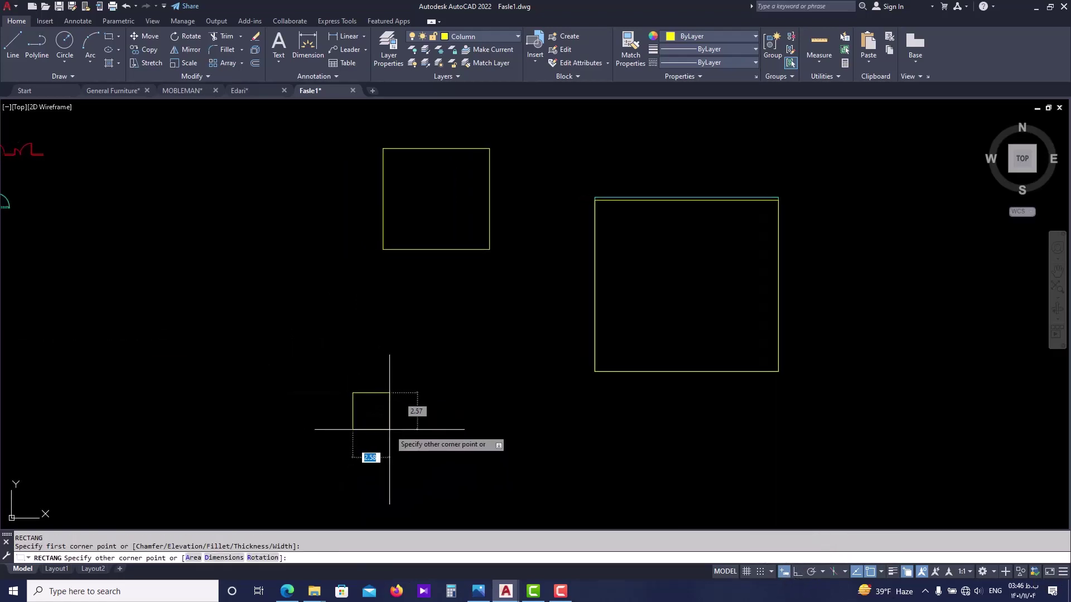
text(@5,5)
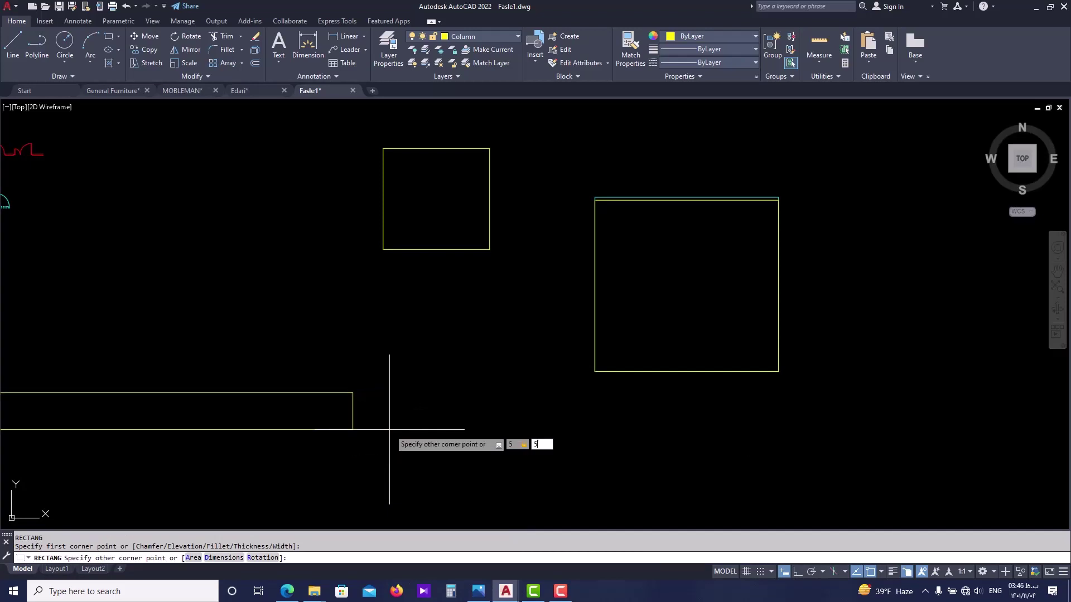
key(Return)
scroll(395, 362, up, 2)
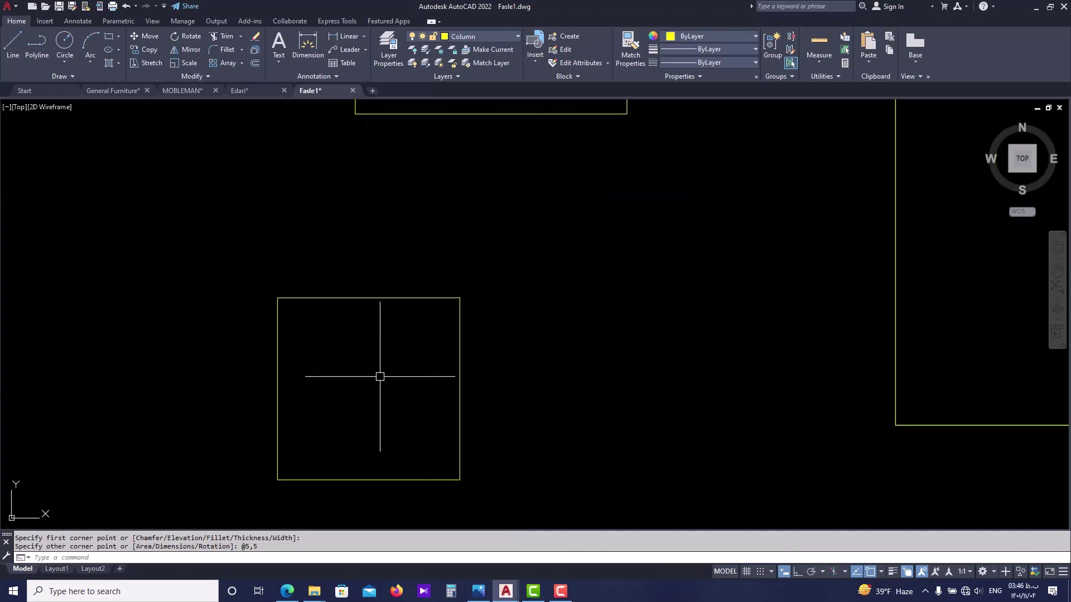
scroll(398, 380, down, 2)
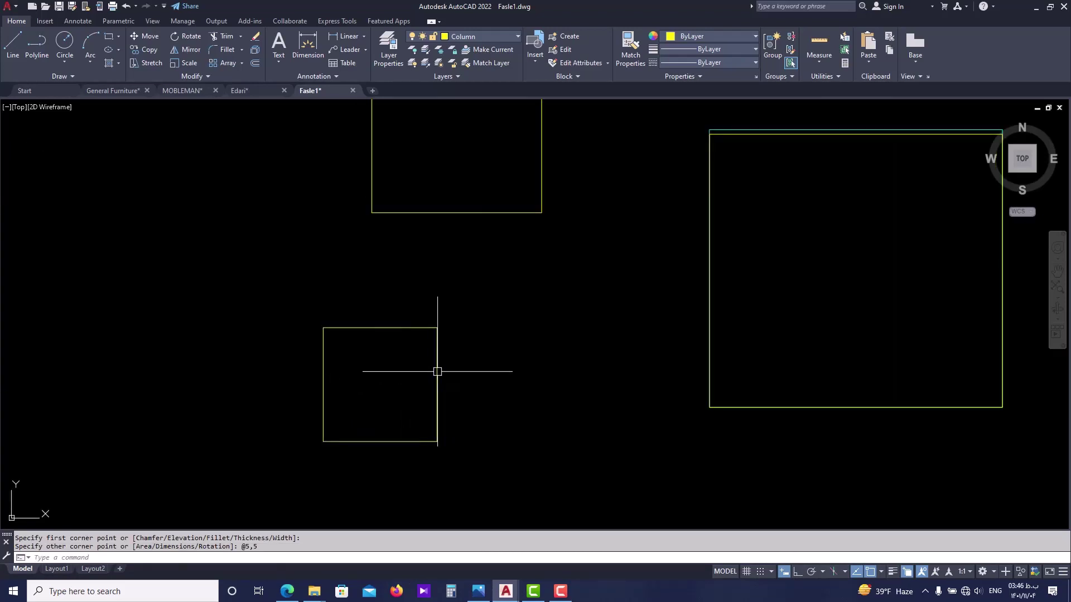
text(SC)
key(Return)
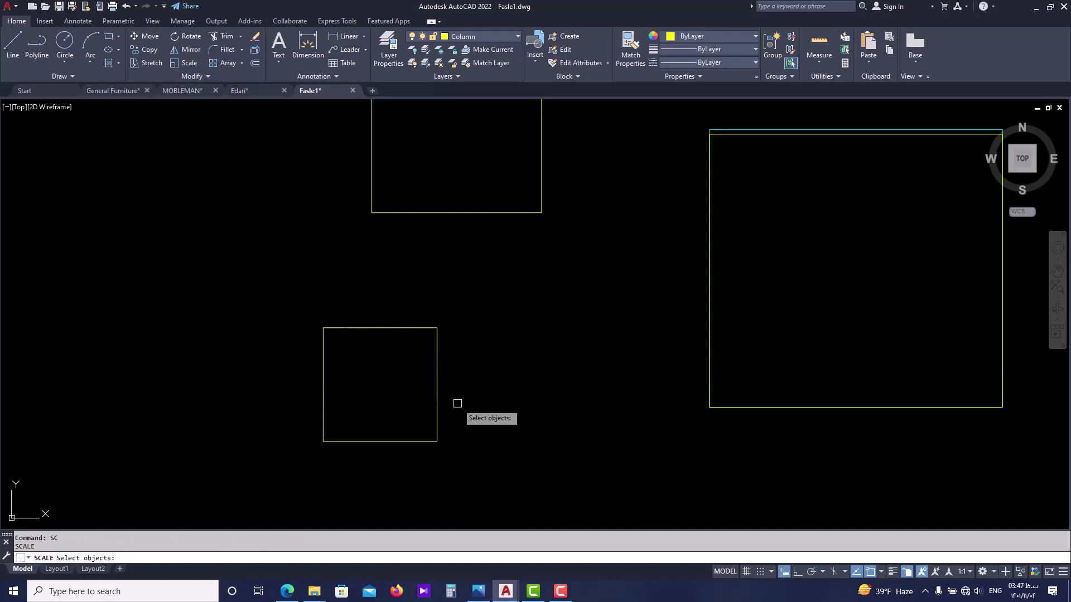
click(440, 396)
key(Return)
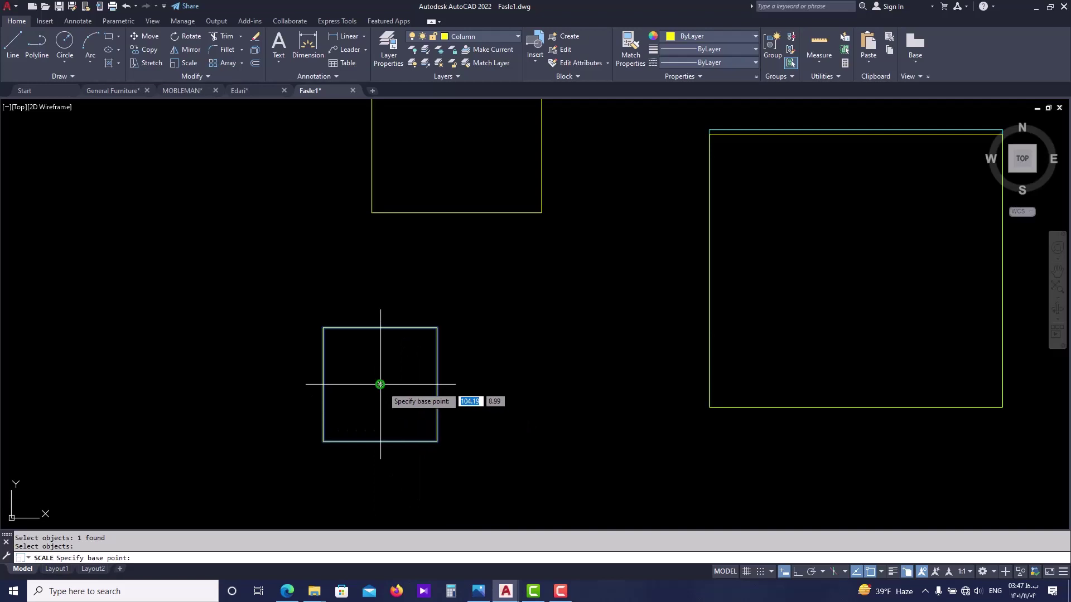
click(380, 385)
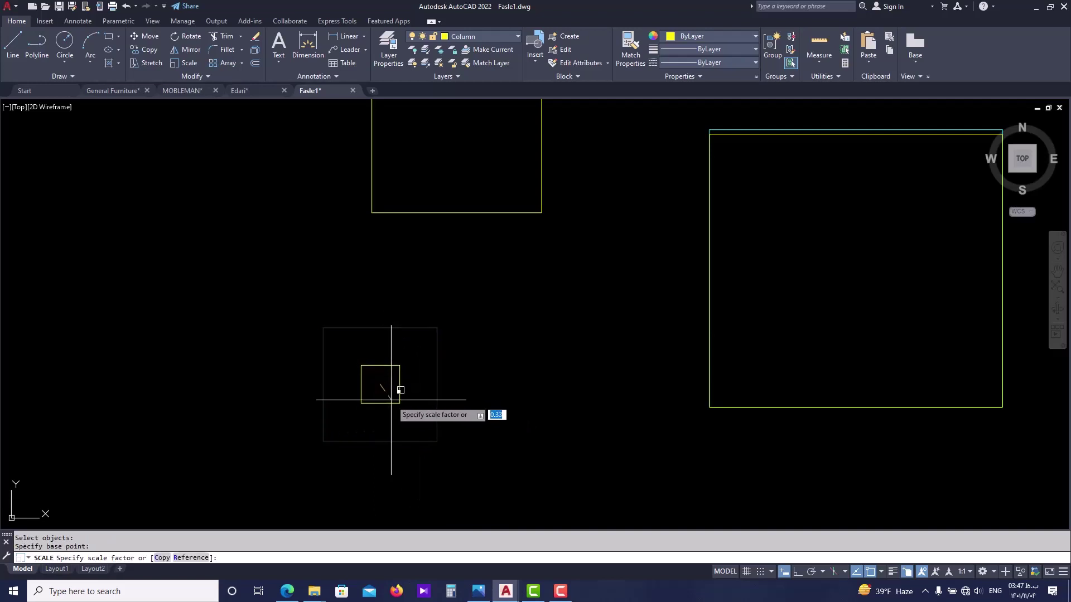
key(Escape)
key(Return)
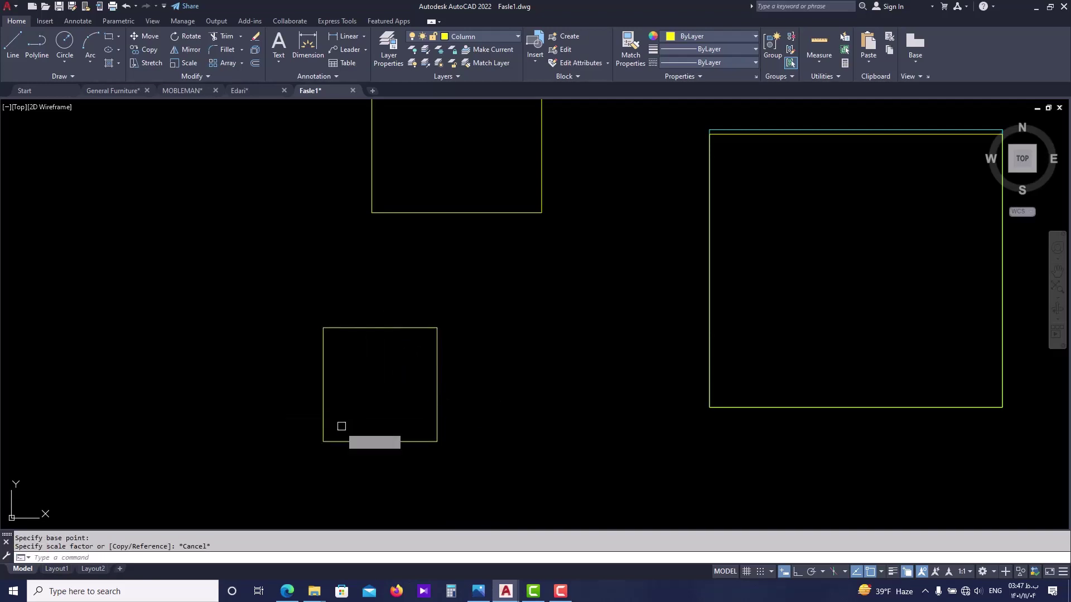
click(324, 440)
key(Return)
click(323, 441)
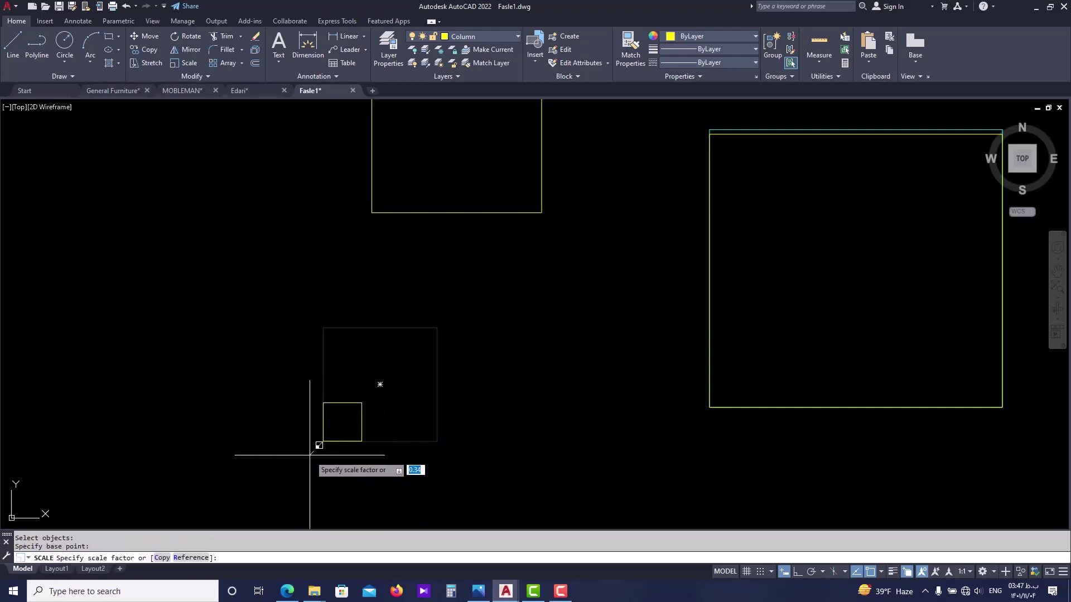
key(Escape)
key(Return)
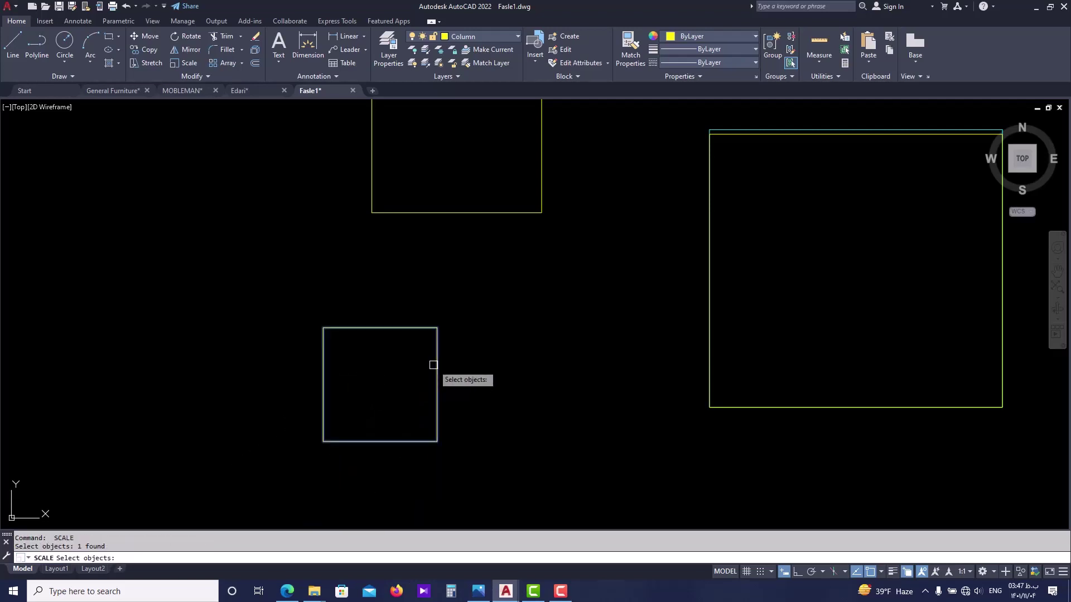
click(436, 365)
key(Return)
click(379, 384)
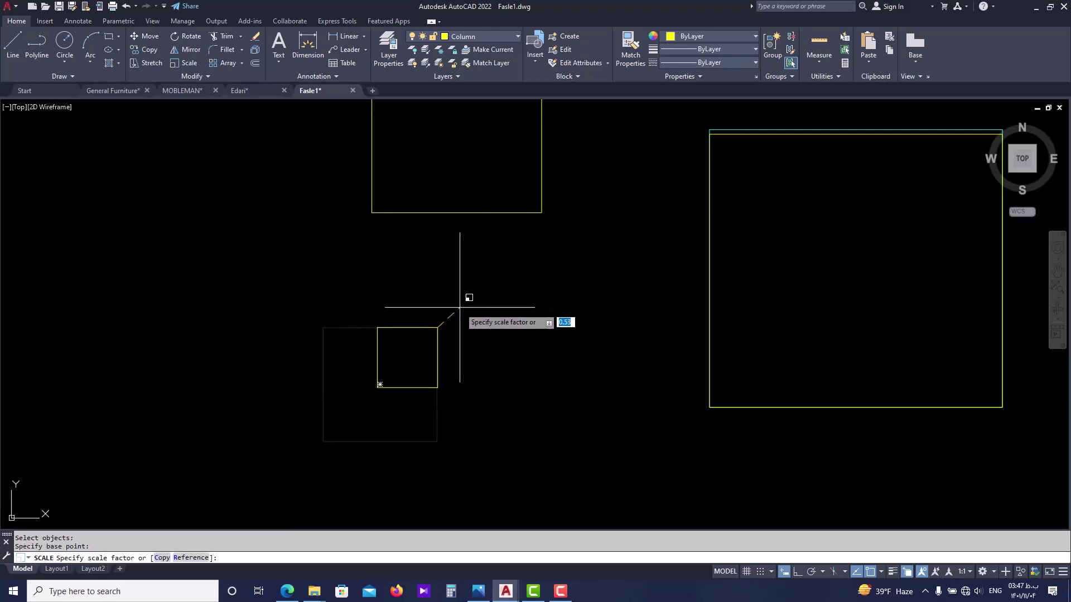
key(Escape)
- Scale the 5 by 5 rectangle by a factor of 3 about its center
key(Return)
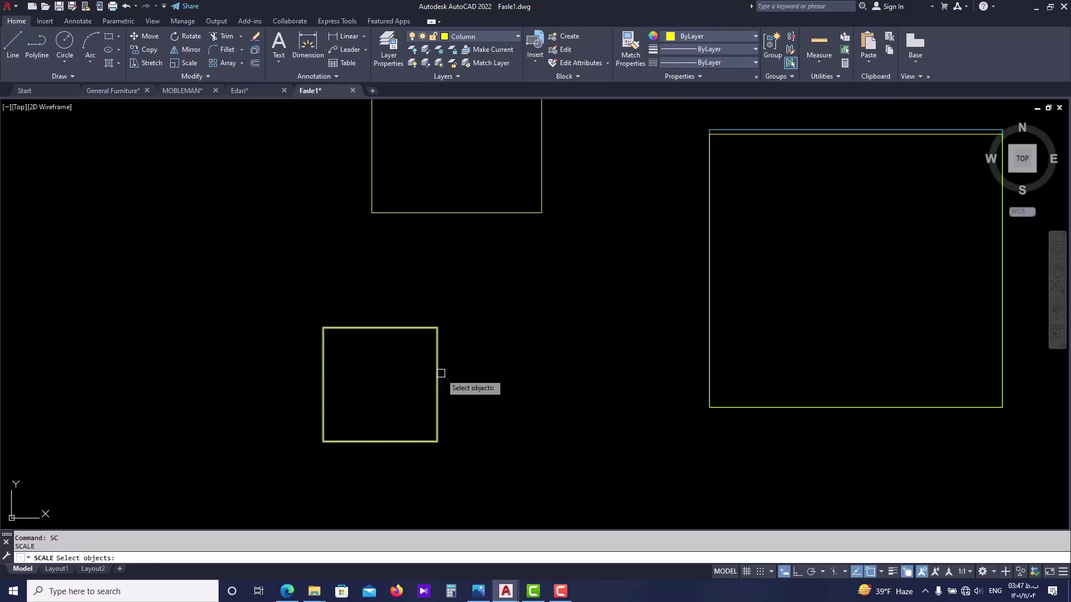
click(435, 398)
key(Return)
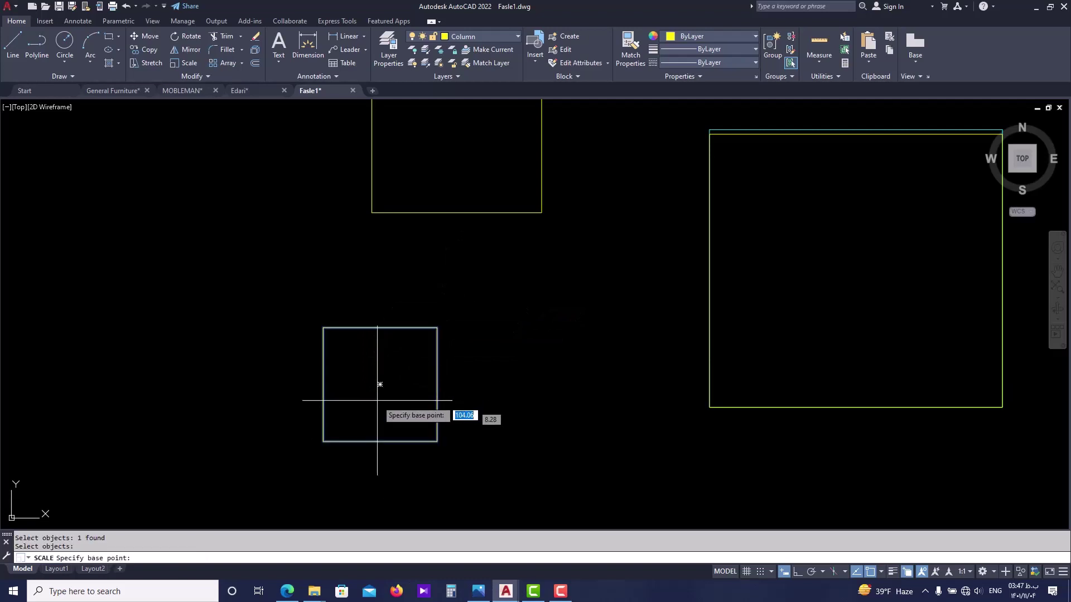
click(380, 384)
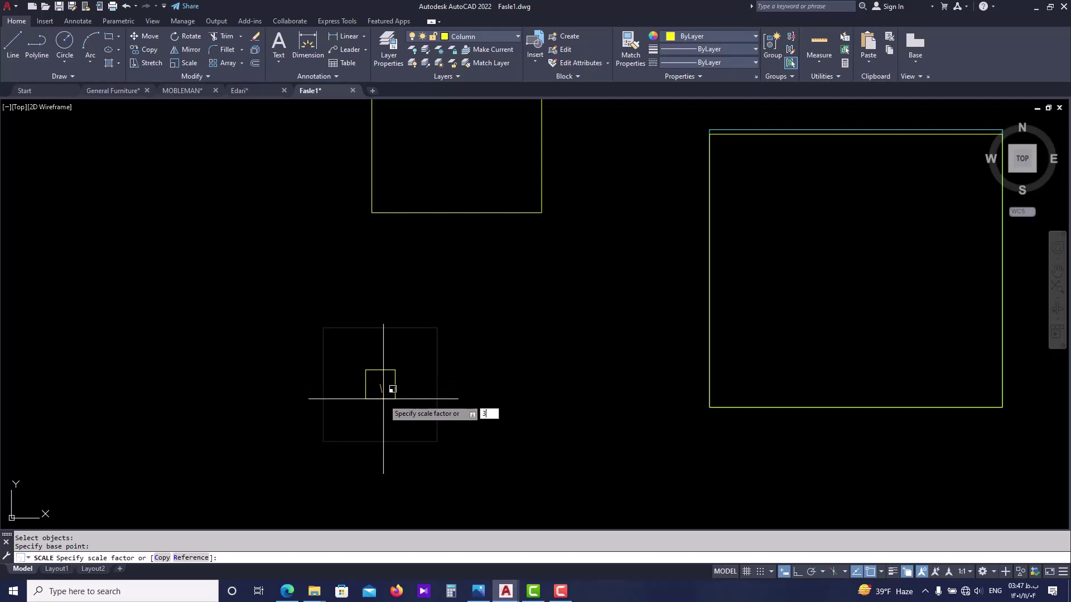
text(3)
key(Return)
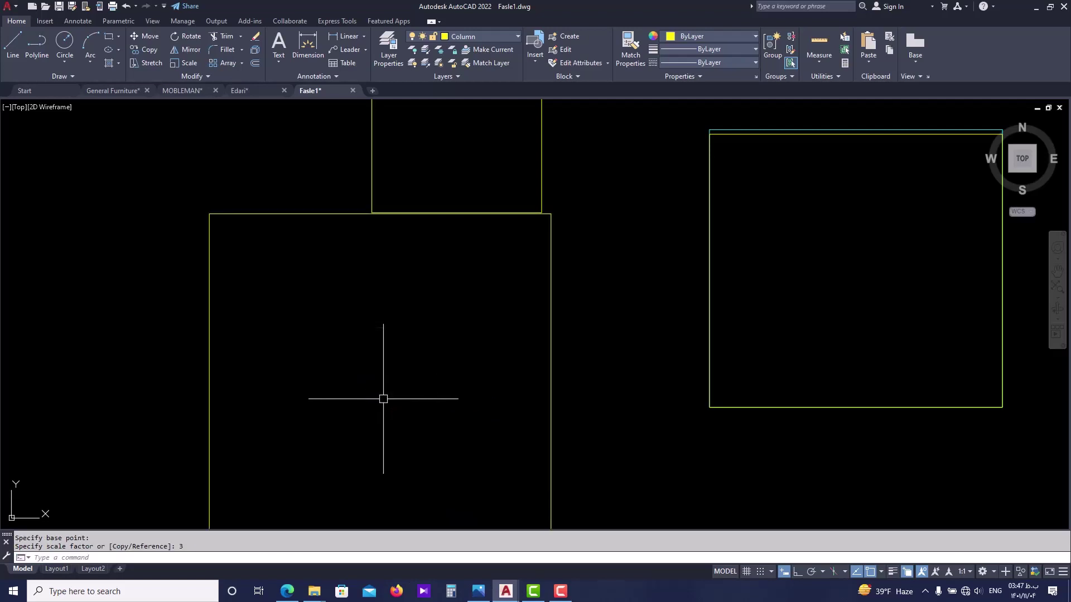
- Measure the right side of the enlarged square from its lower to its upper corner
scroll(440, 387, down, 2)
text(di)
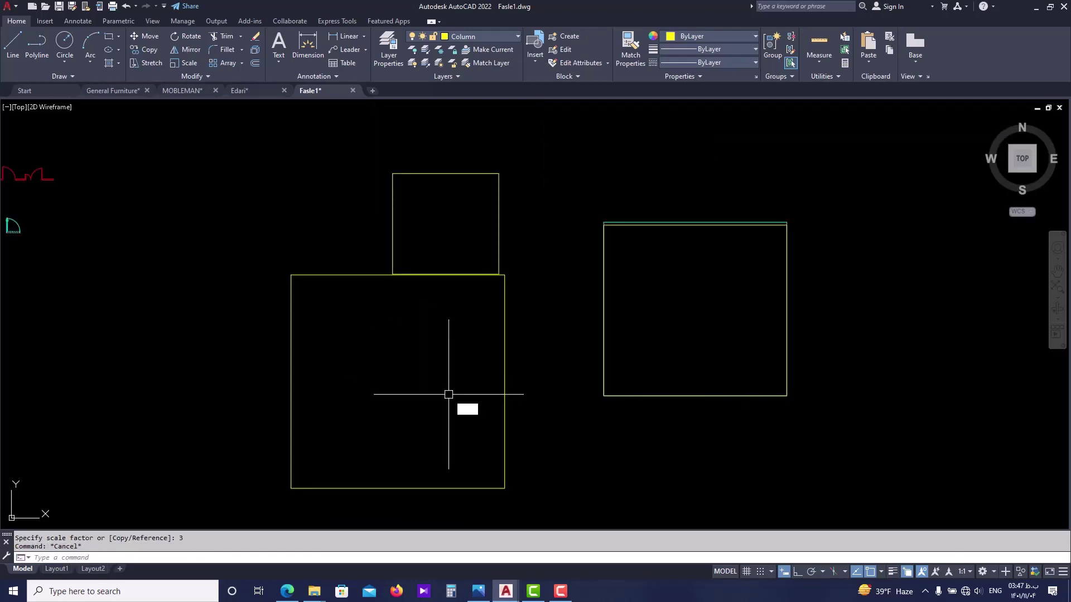
key(Return)
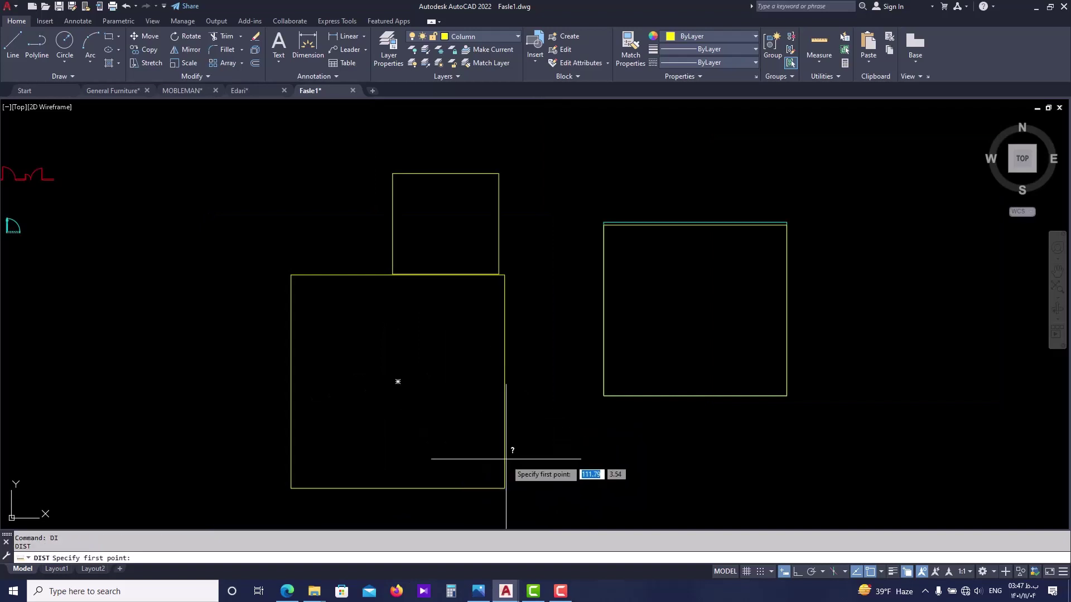
click(505, 488)
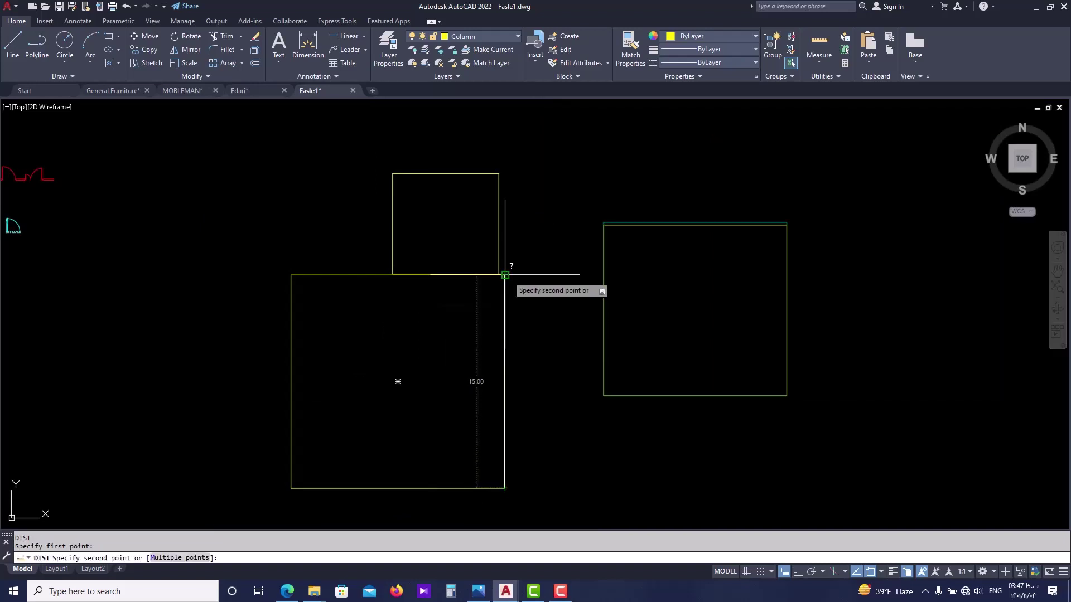
key(Escape)
- Create a scaled copy of the large square about its center with the Scale Copy option and a factor of 0.5
scroll(465, 371, down, 2)
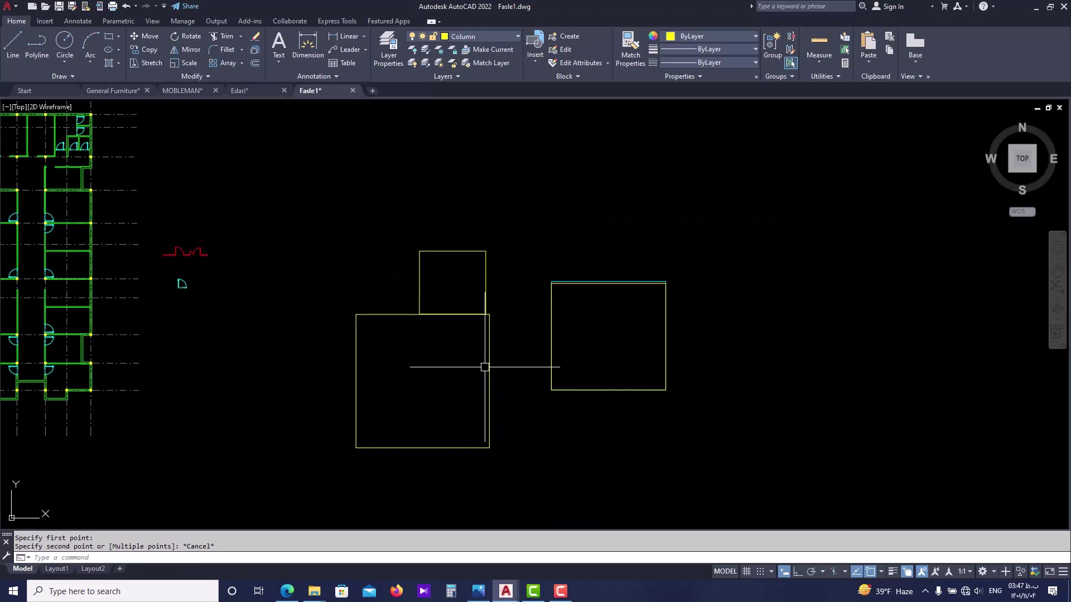
scroll(484, 367, up, 2)
click(505, 367)
click(444, 403)
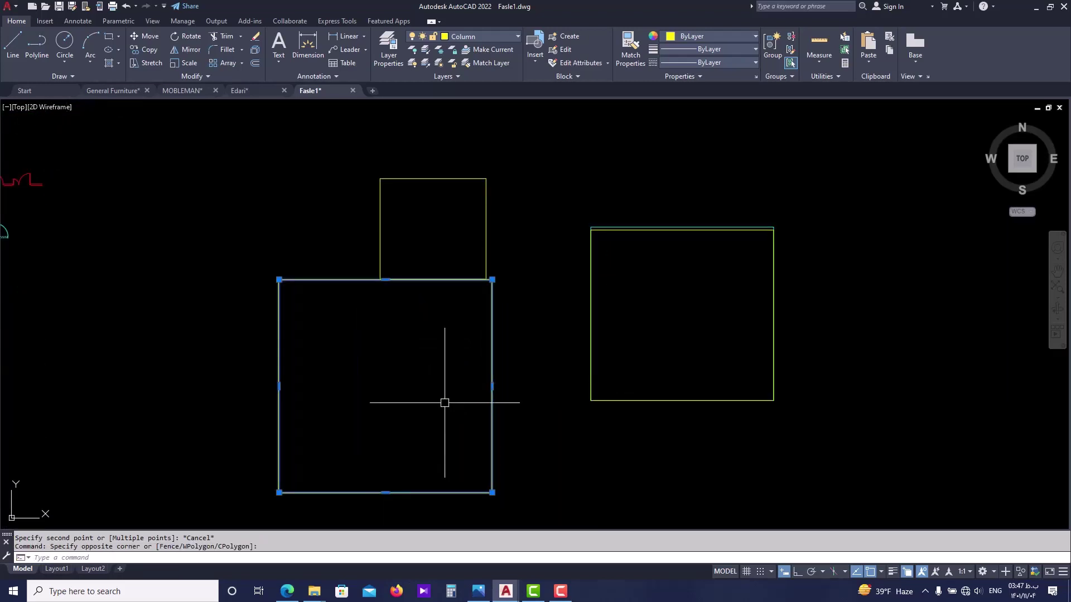
text(SC)
key(Return)
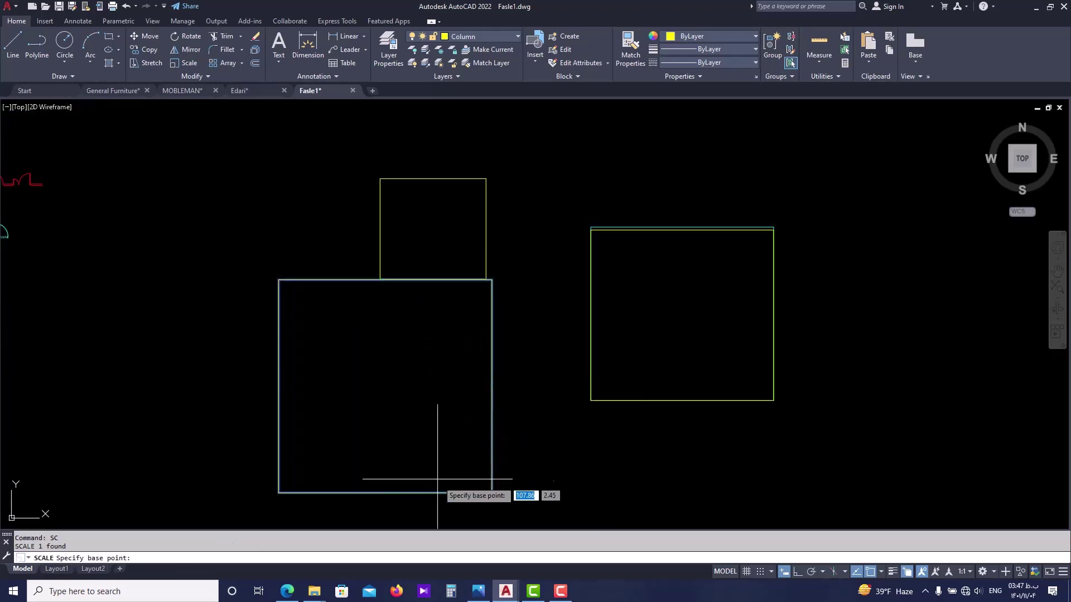
click(386, 386)
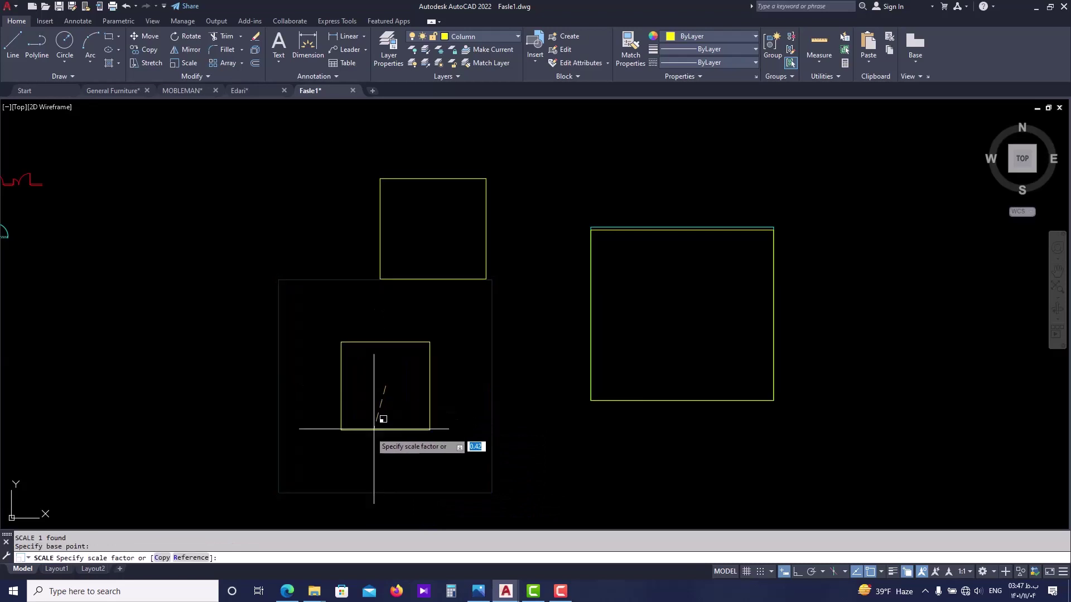
click(161, 557)
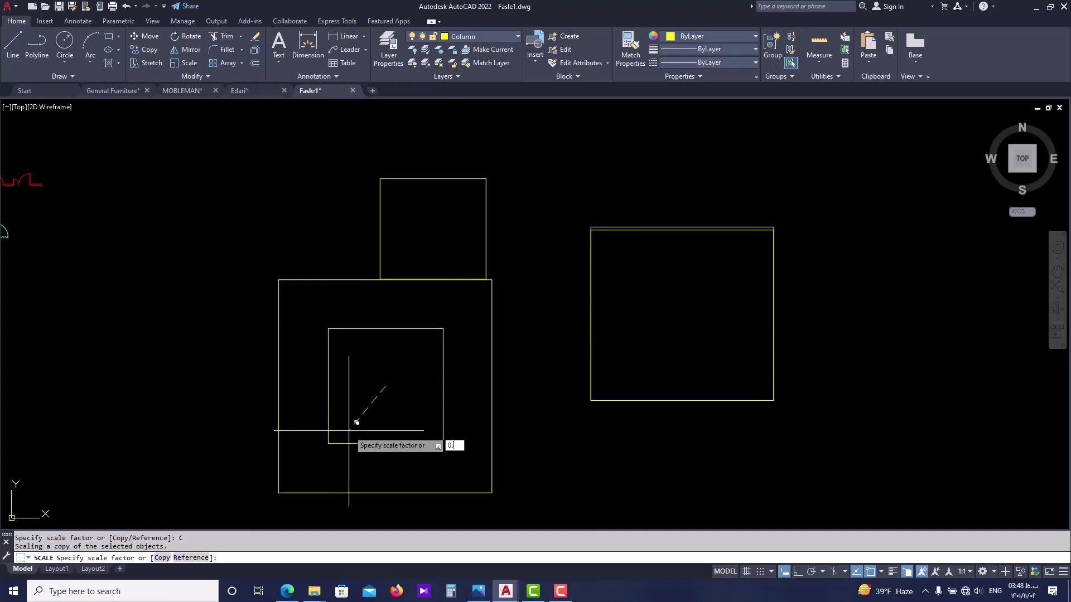
key(Return)
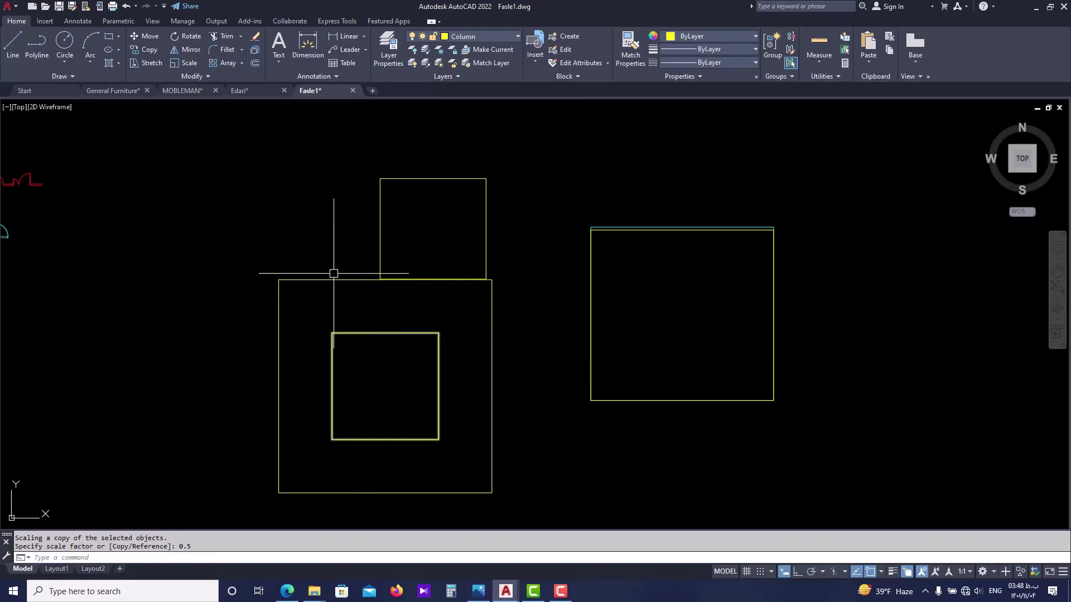
scroll(312, 440, down, 2)
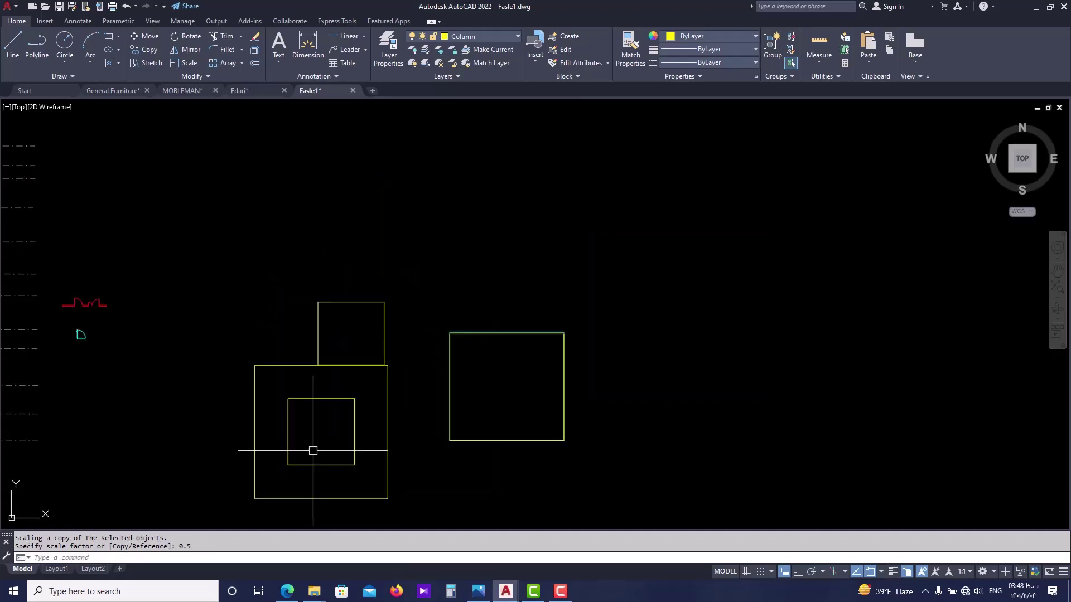
scroll(201, 544, up, 1)
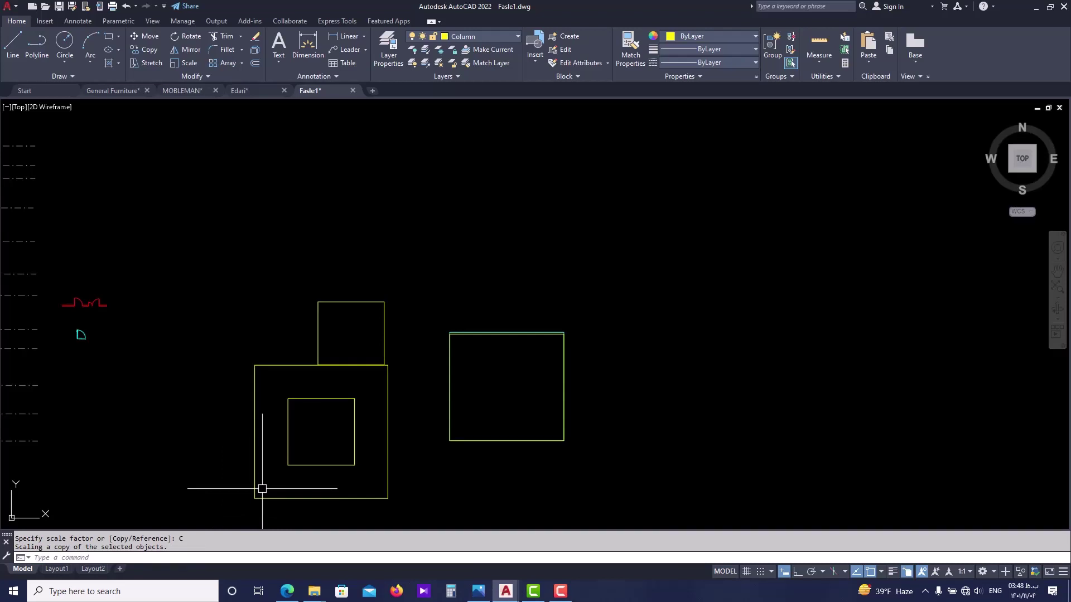
key(Escape)
key(Escape)
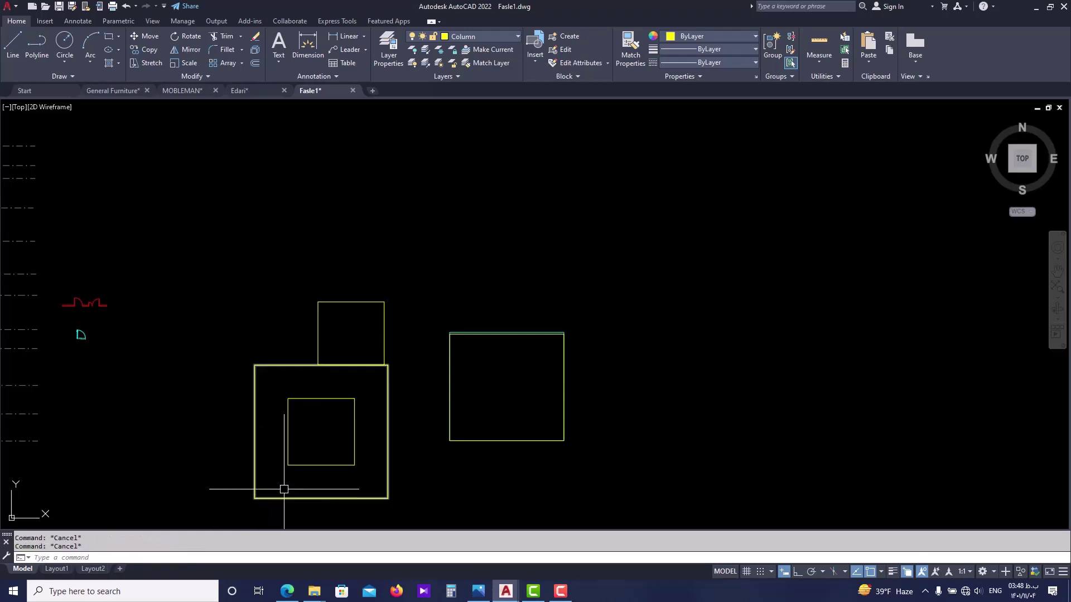
middle_drag(282, 488, 301, 464)
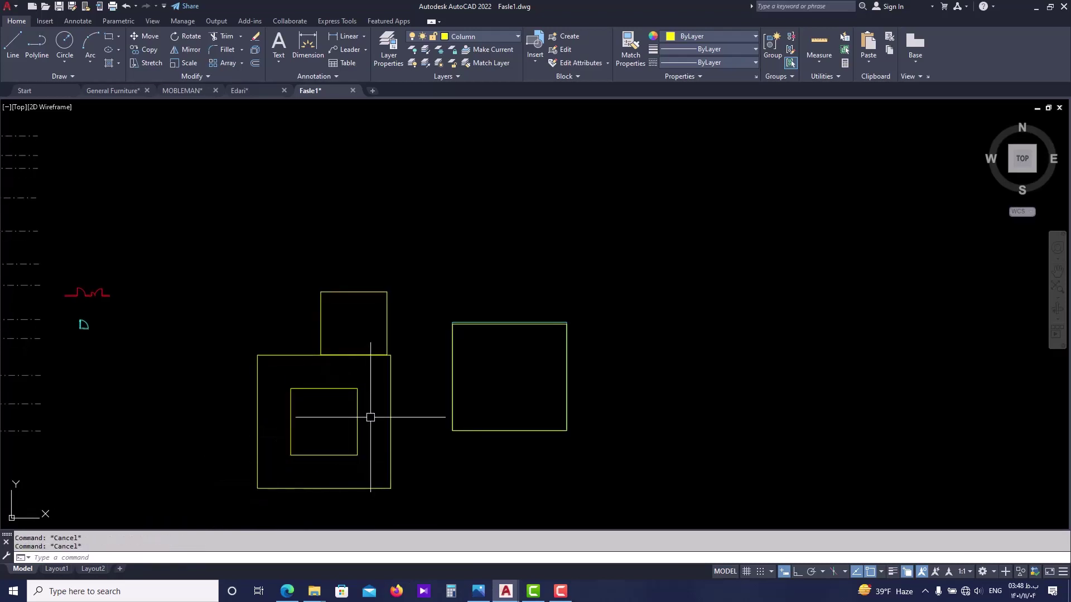
scroll(367, 403, down, 2)
scroll(367, 402, up, 2)
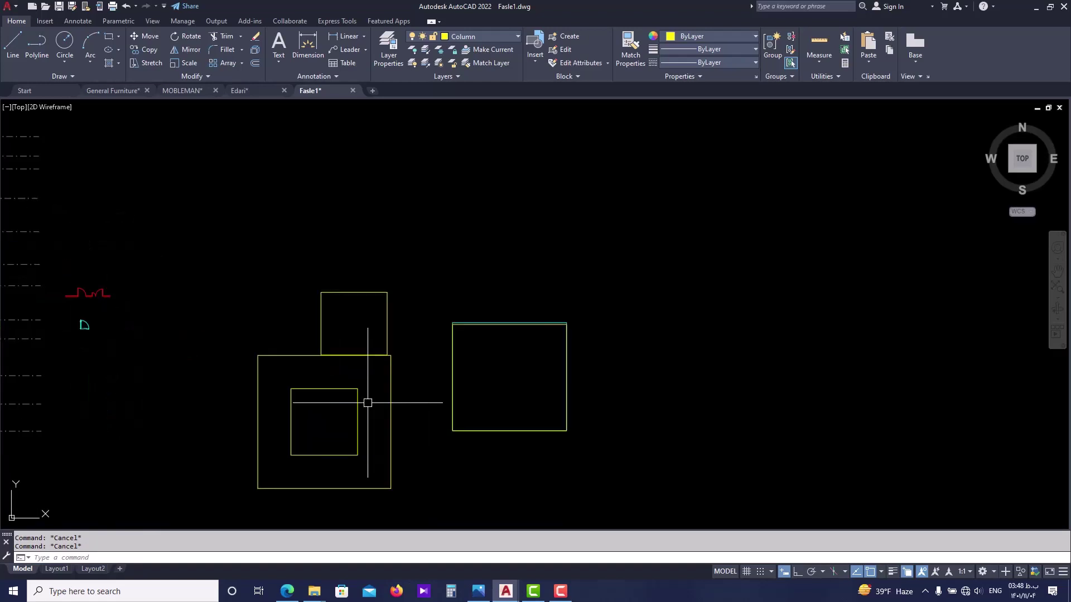
mouse_move(563, 429)
middle_down()
mouse_move(444, 419)
mouse_move(224, 427)
middle_up()
click(238, 422)
click(222, 433)
text(co)
key(Return)
click(223, 433)
key(Escape)
click(397, 413)
key(Escape)
middle_drag(150, 413, 341, 410)
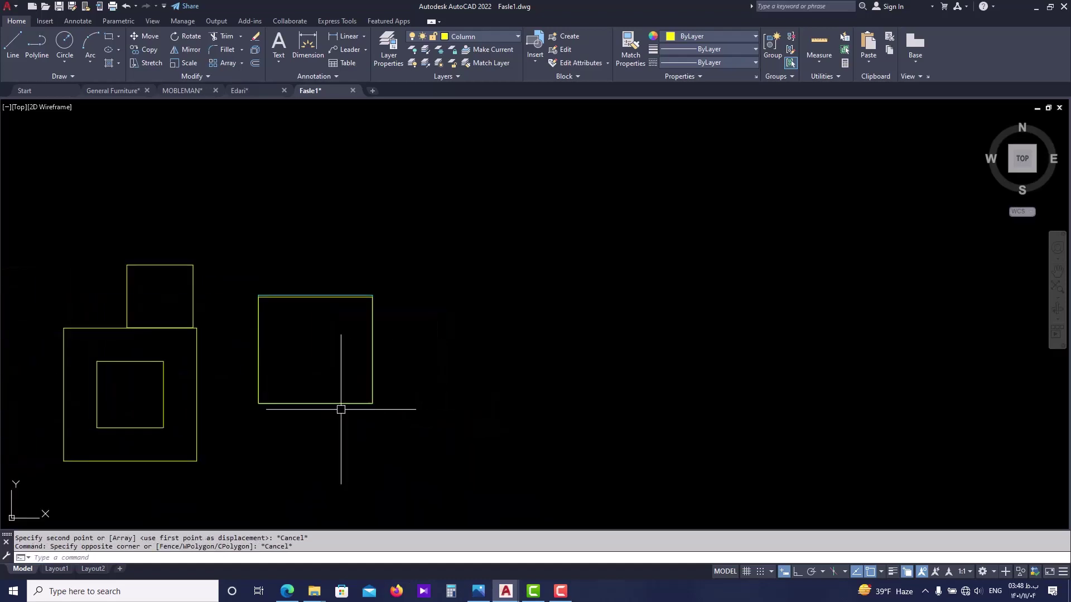
- Copy the small inner square to the empty area to the right of the large practice rectangle
click(159, 397)
click(129, 437)
text(co)
key(Return)
click(154, 410)
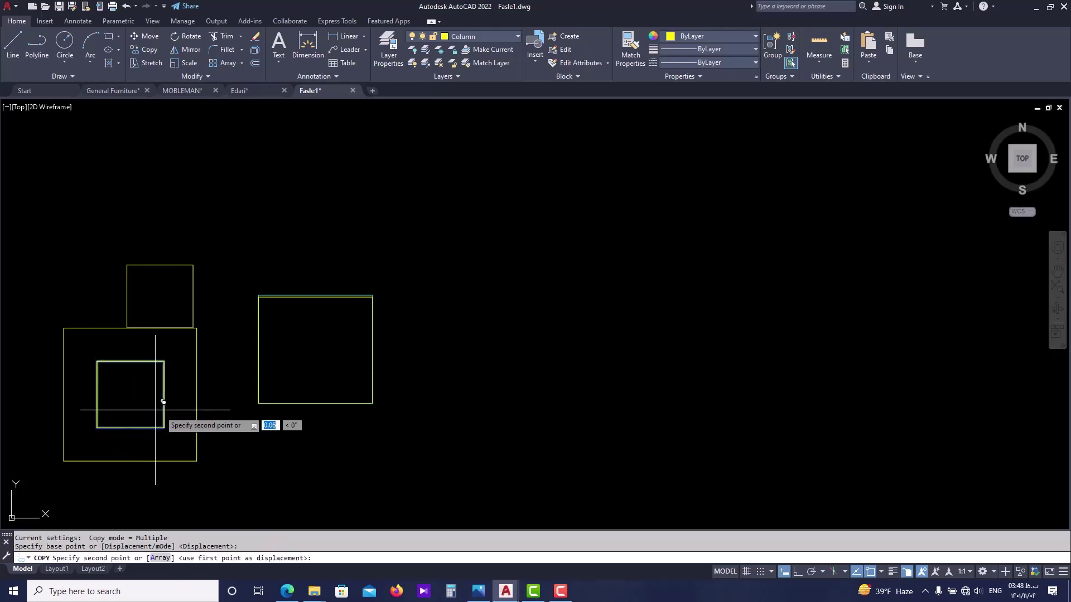
click(546, 407)
scroll(558, 418, up, 2)
key(Escape)
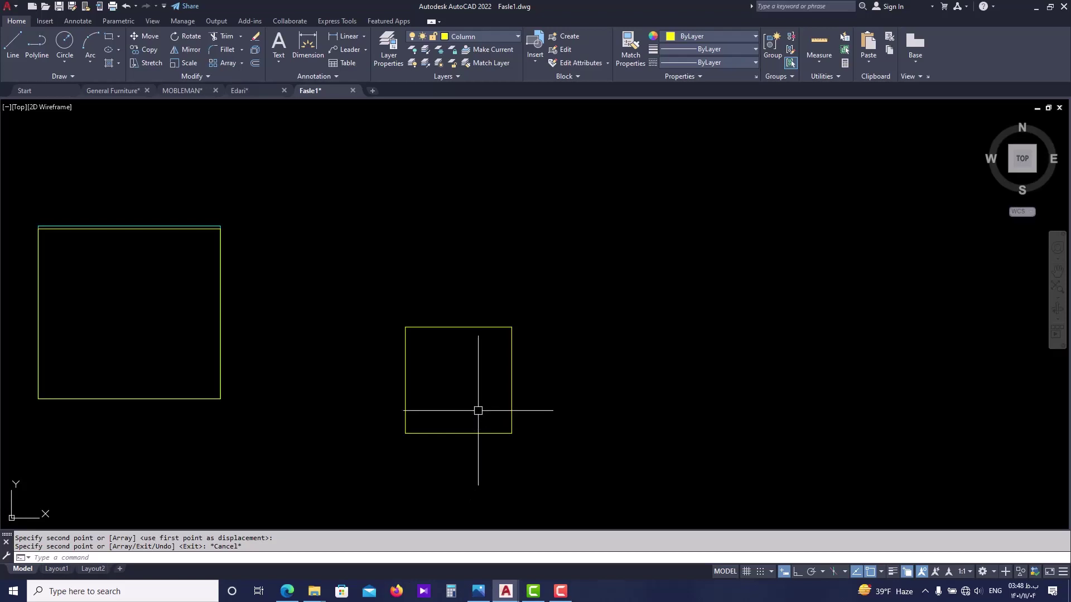
- Switch to Calculator and divide 100 by 500 to work out a scale factor, then return to the drawing
click(451, 591)
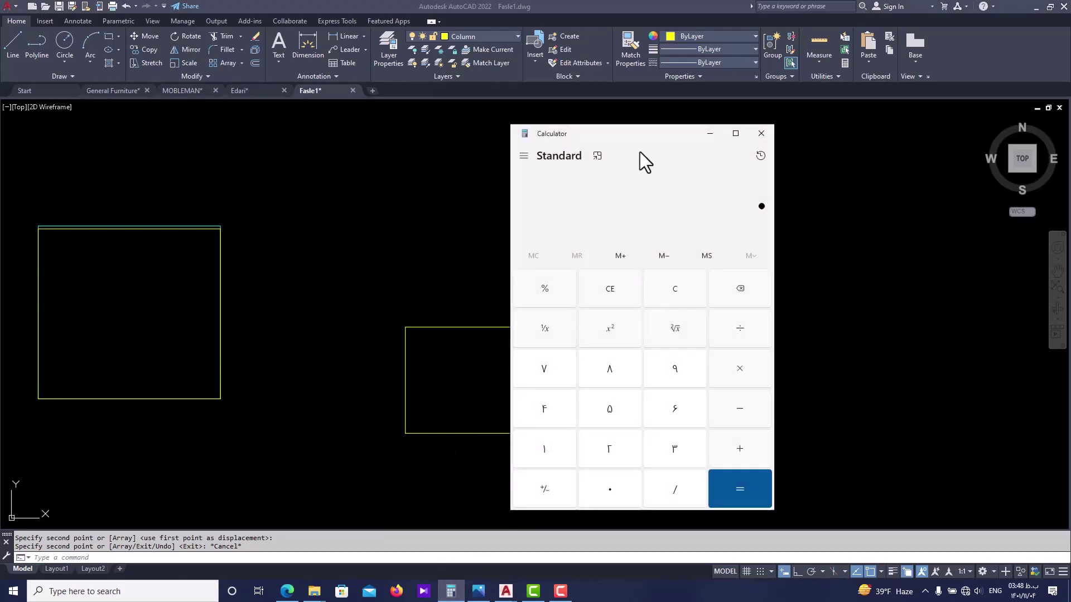
drag(636, 140, 745, 136)
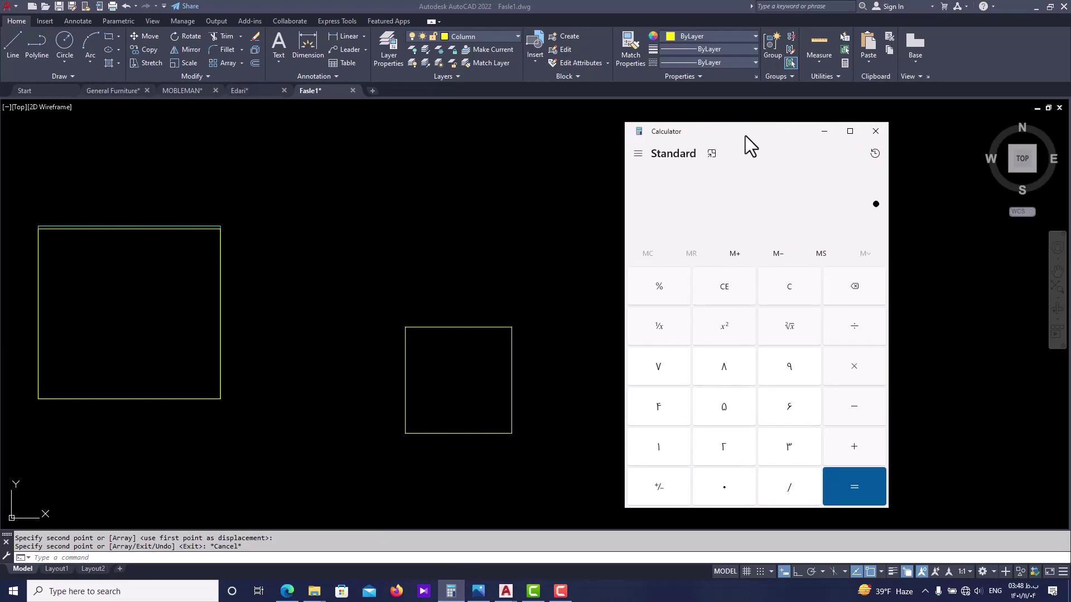
text(100/500)
key(Return)
click(830, 136)
- Scale the copied square by a factor of 0.2 about its lower-right corner
click(543, 329)
click(491, 363)
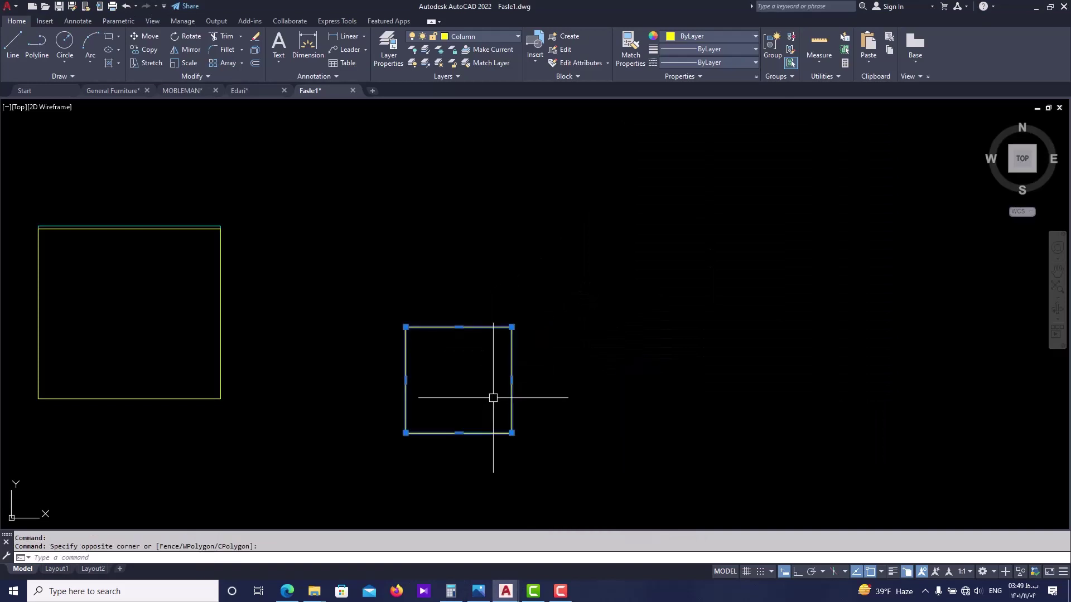
text(sc)
key(Return)
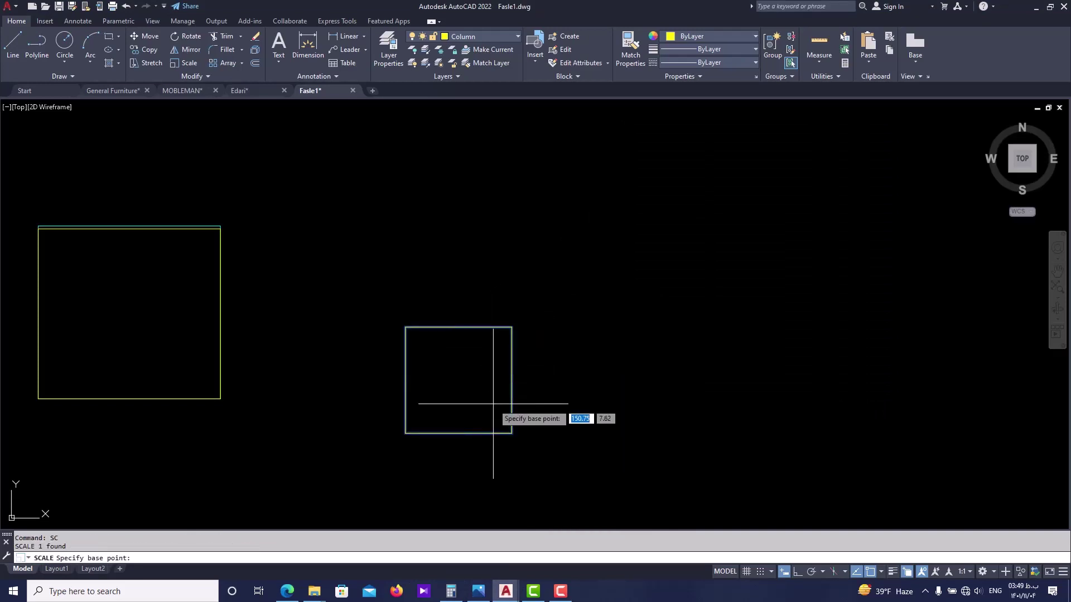
click(513, 434)
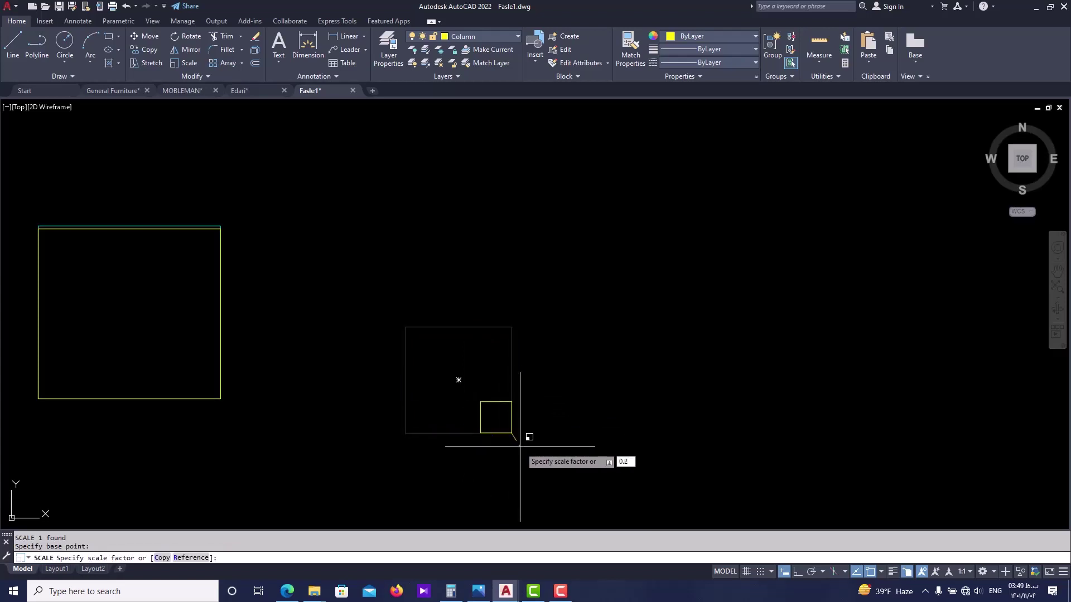
text(0.2)
key(Return)
scroll(519, 437, up, 5)
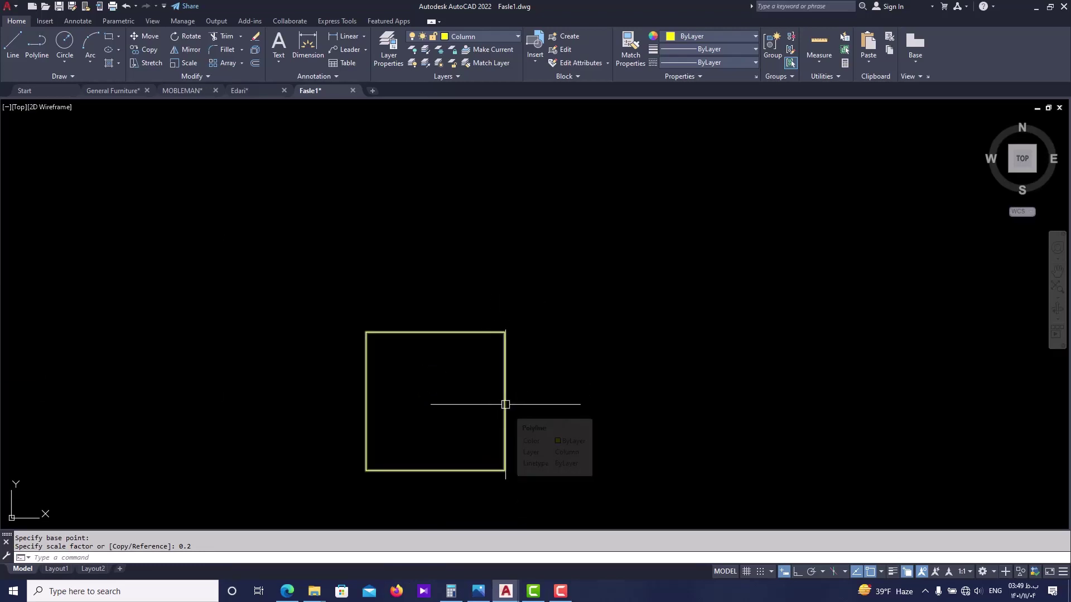
- Undo the scaling of the copied square by 0.2
scroll(505, 405, down, 5)
key(ctrl+z)
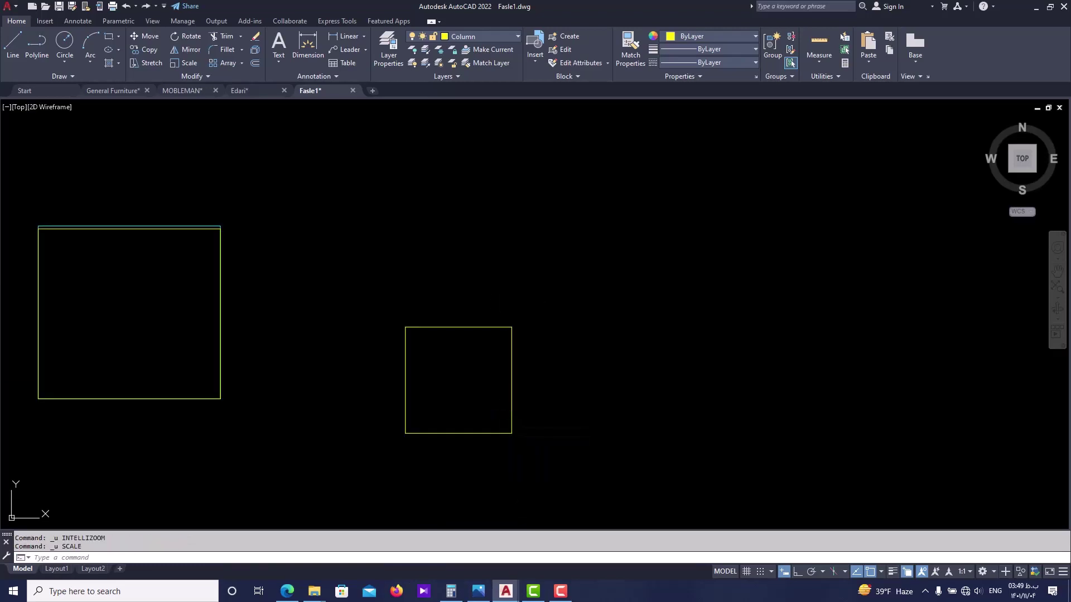
key(Escape)
- Start scaling the copied square about its lower-left corner with the Reference option
middle_drag(498, 426, 494, 426)
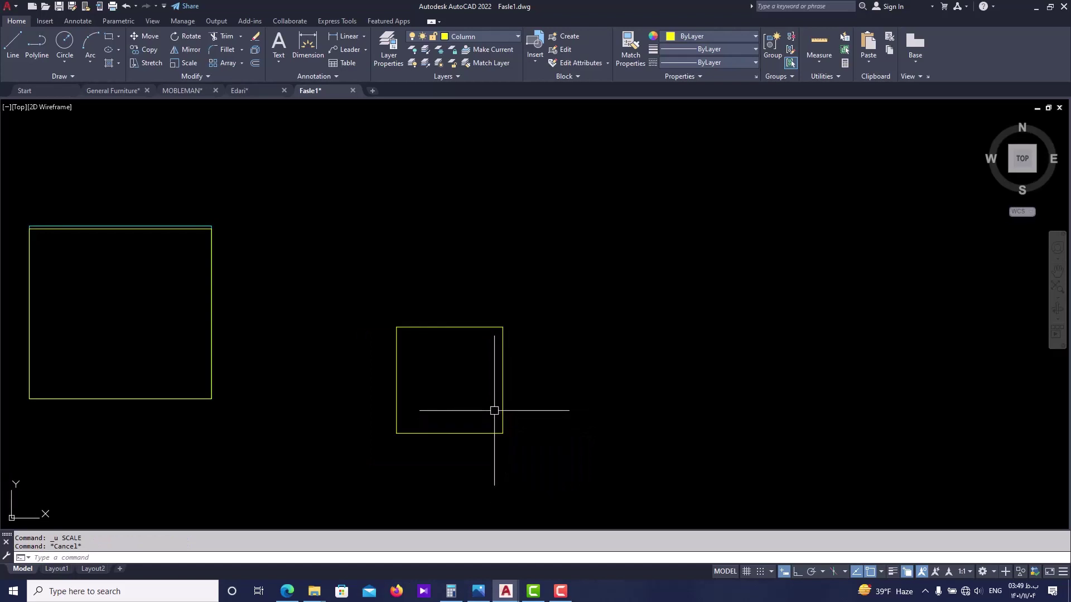
text(sc)
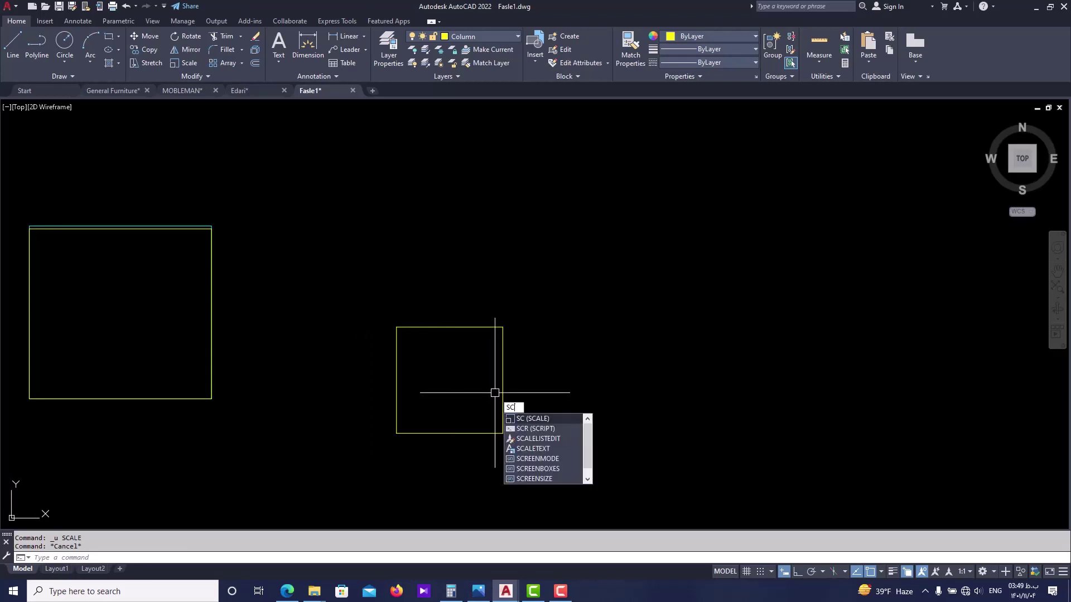
key(Return)
click(496, 410)
key(Return)
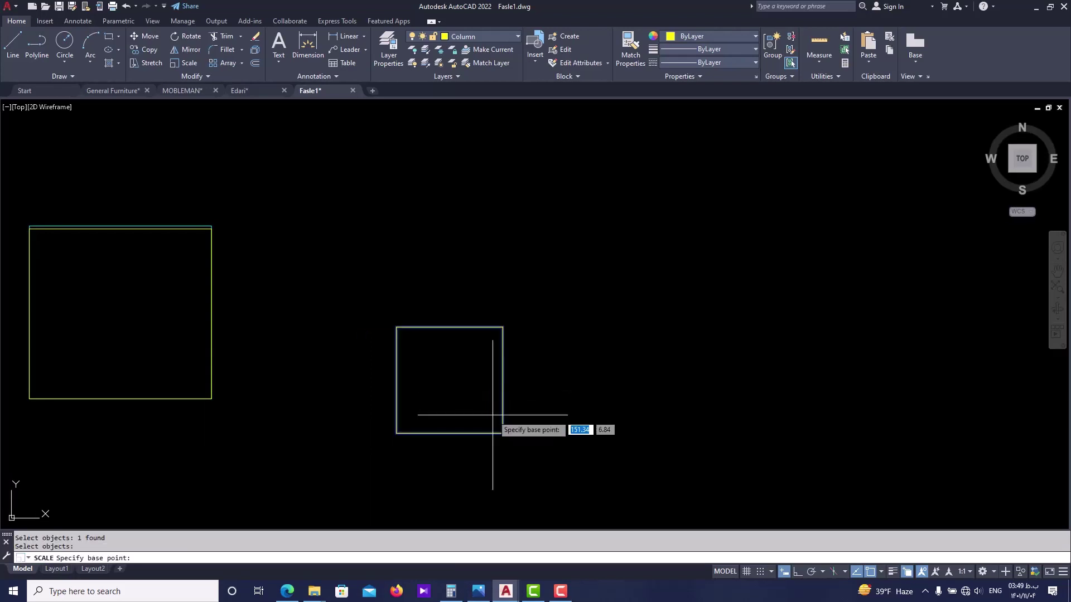
click(396, 434)
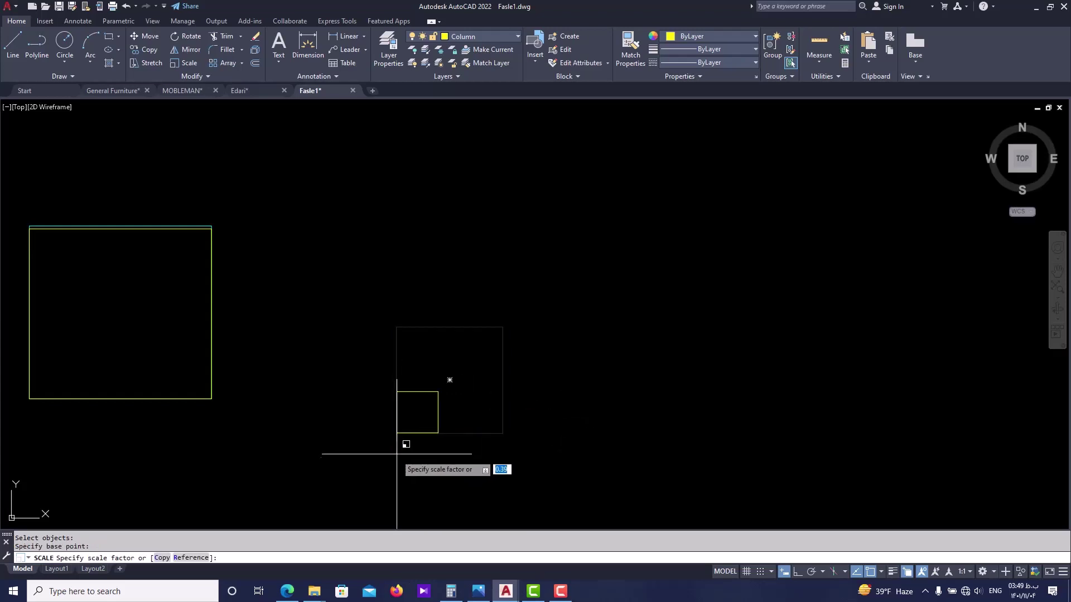
click(202, 558)
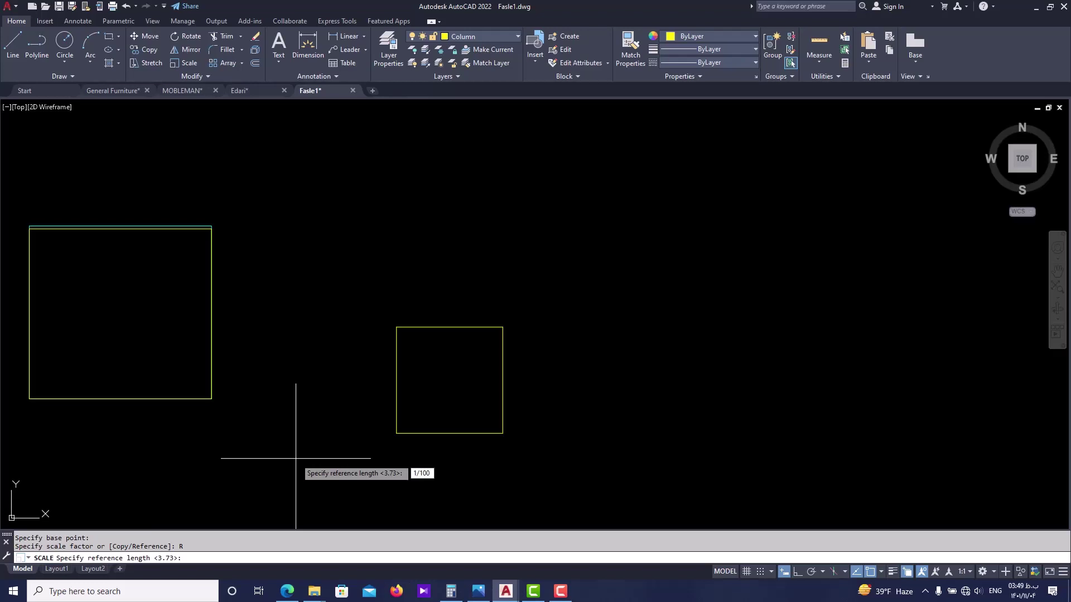
- Complete the reference scaling of the copied square with reference length 1/100 and new length 1/500
key(Return)
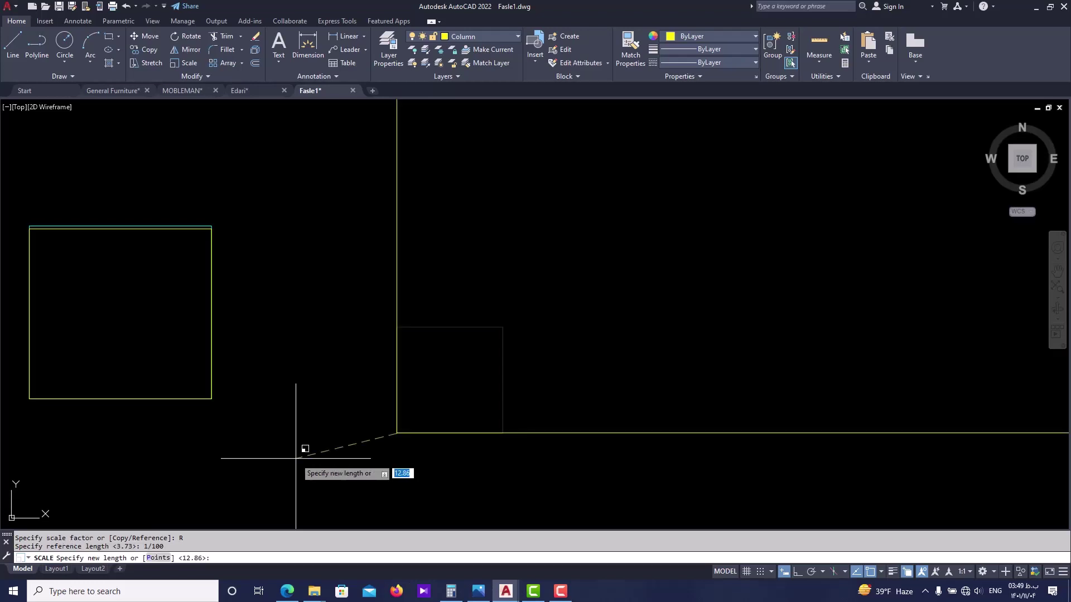
text(1/500)
key(Return)
scroll(391, 433, up, 4)
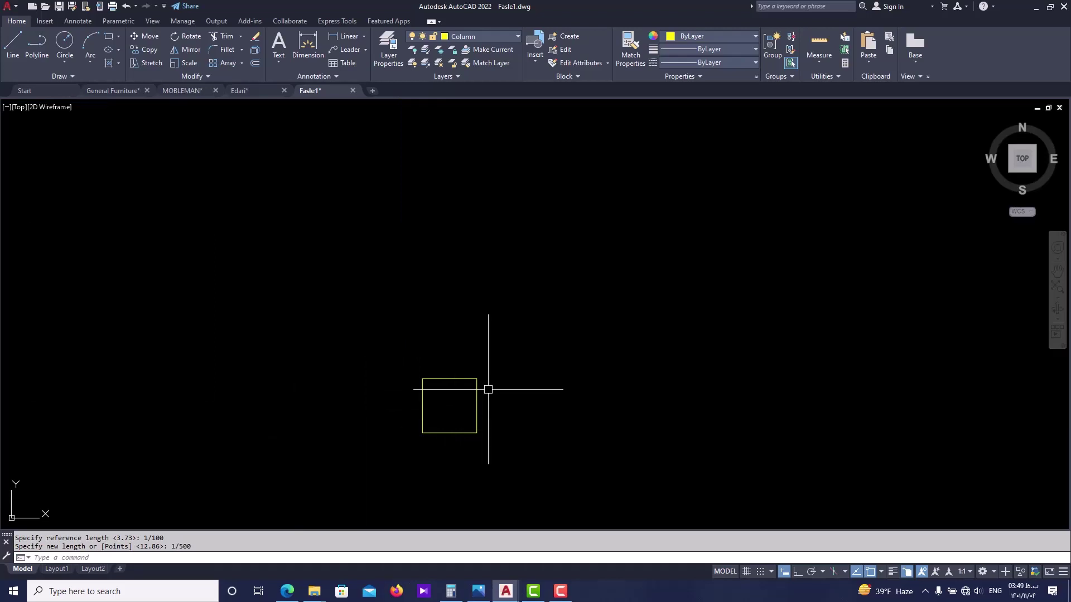
- Undo the reference scaling of the copied square
key(ctrl+z)
key(ctrl+z)
scroll(455, 393, up, 2)
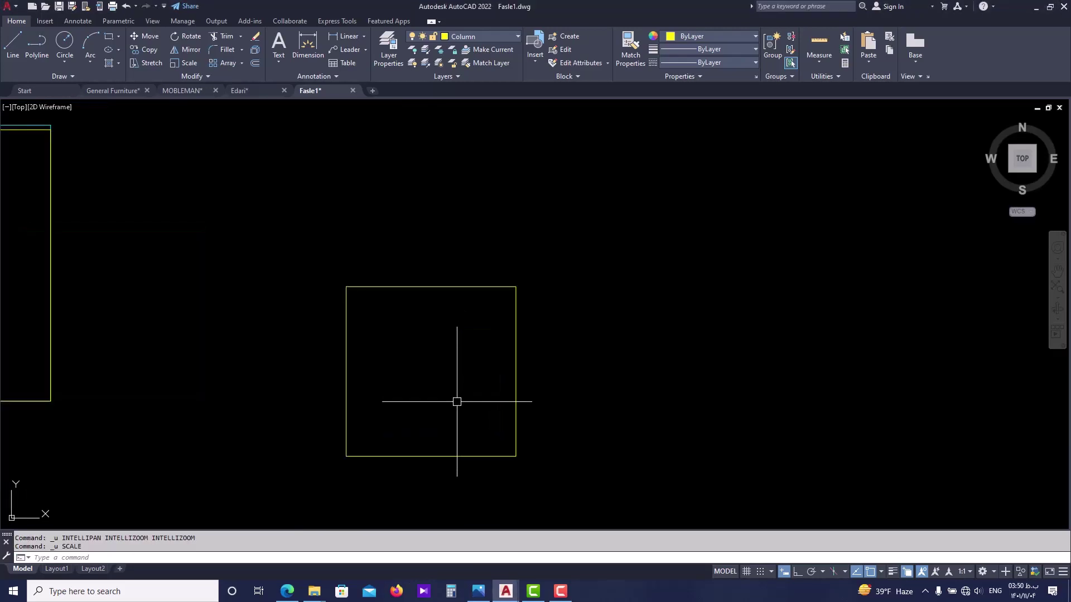
text(sc)
key(Return)
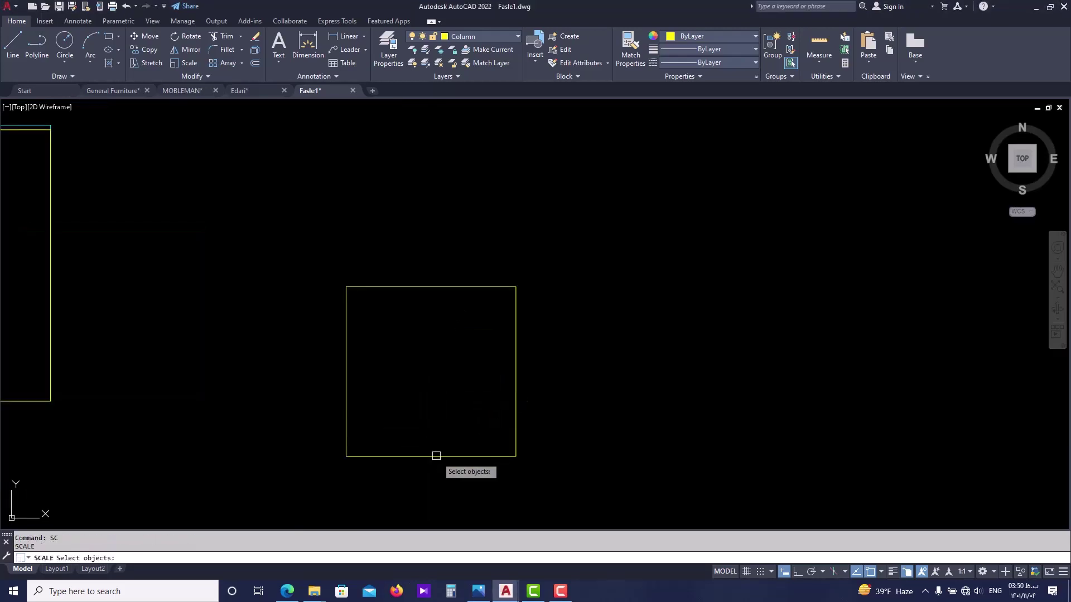
click(436, 457)
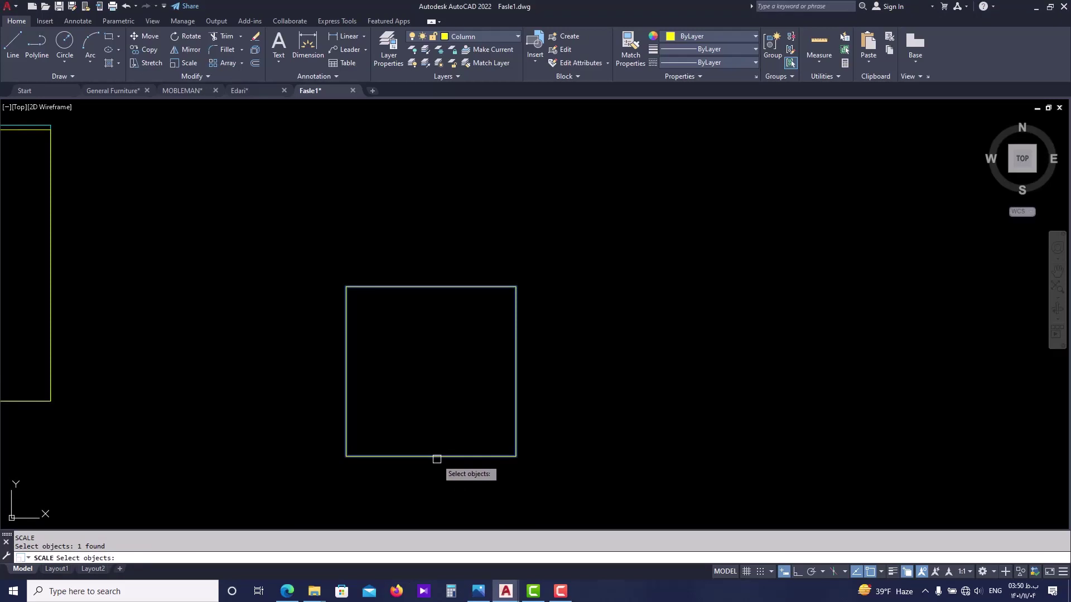
key(Return)
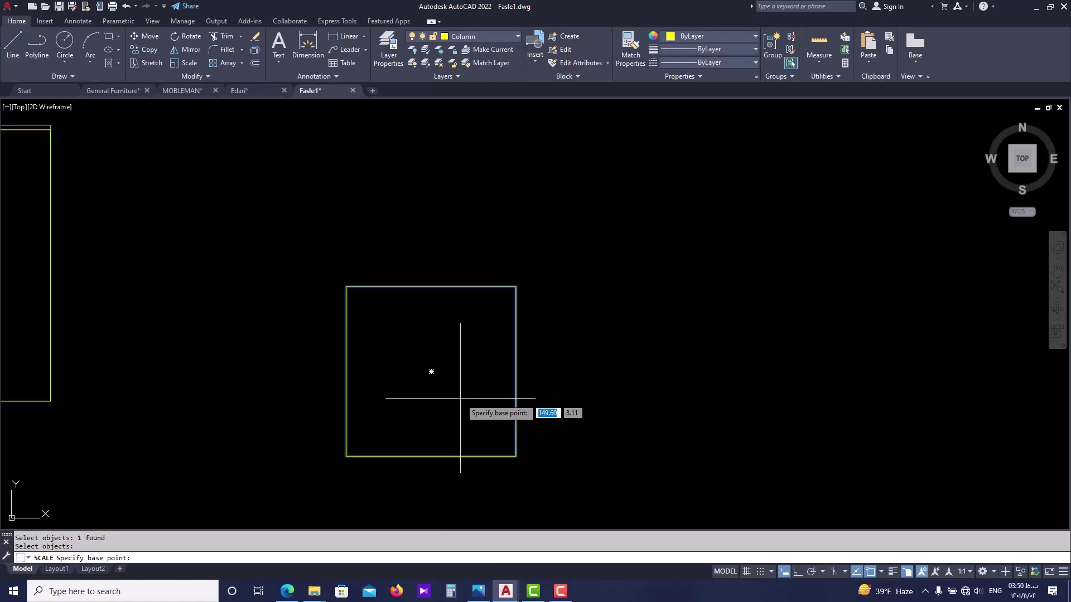
text(0.5)
key(Return)
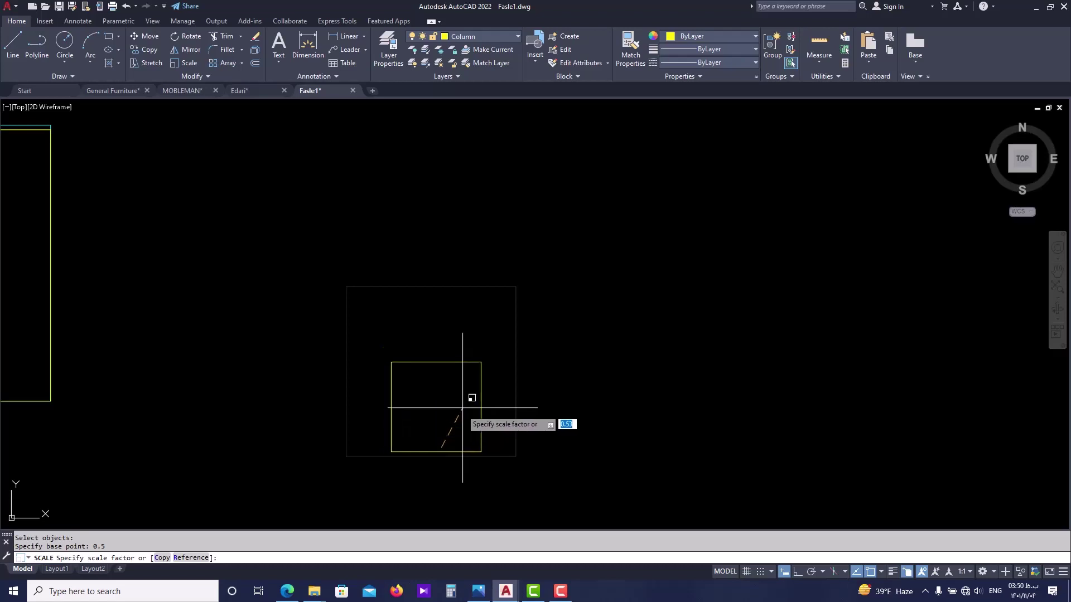
key(Escape)
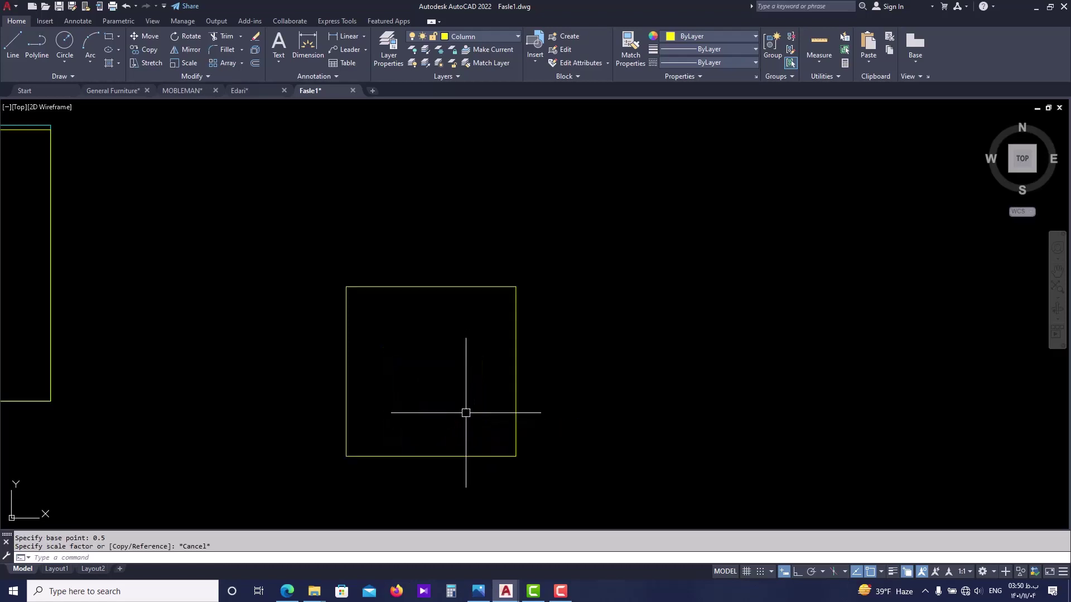
- Scale the copied square by a factor of 0.5 about its lower-left corner and undo that scaling
click(520, 384)
text(sc)
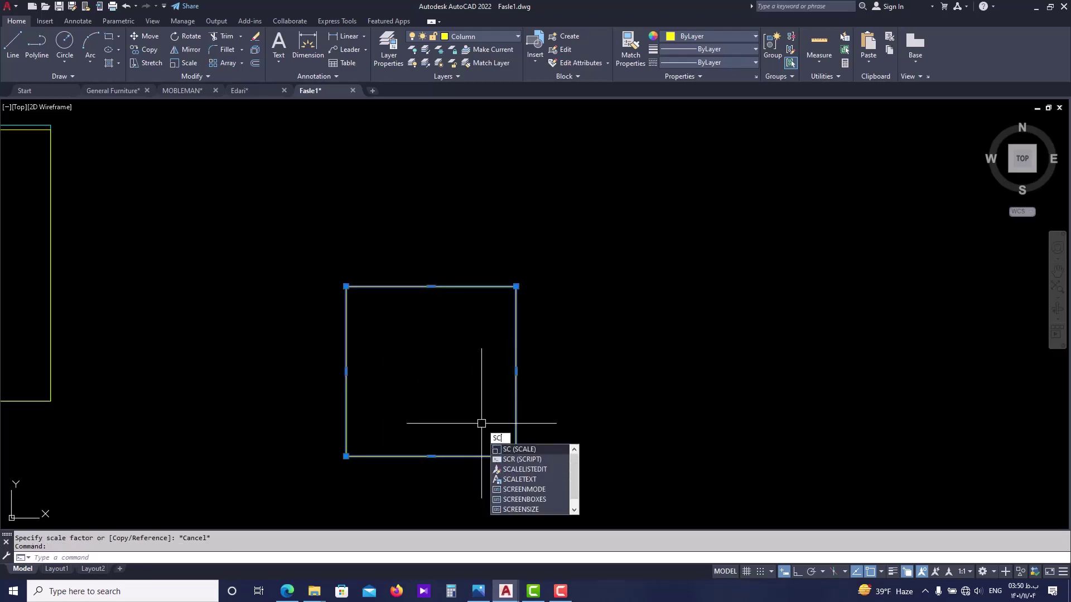
key(Return)
click(347, 457)
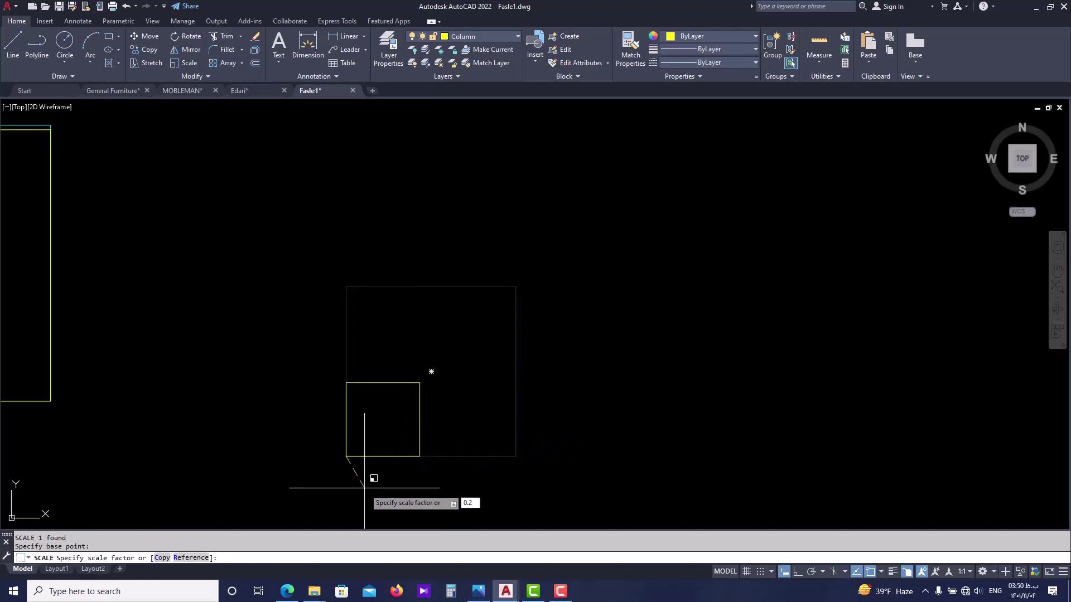
text(0.5)
key(Return)
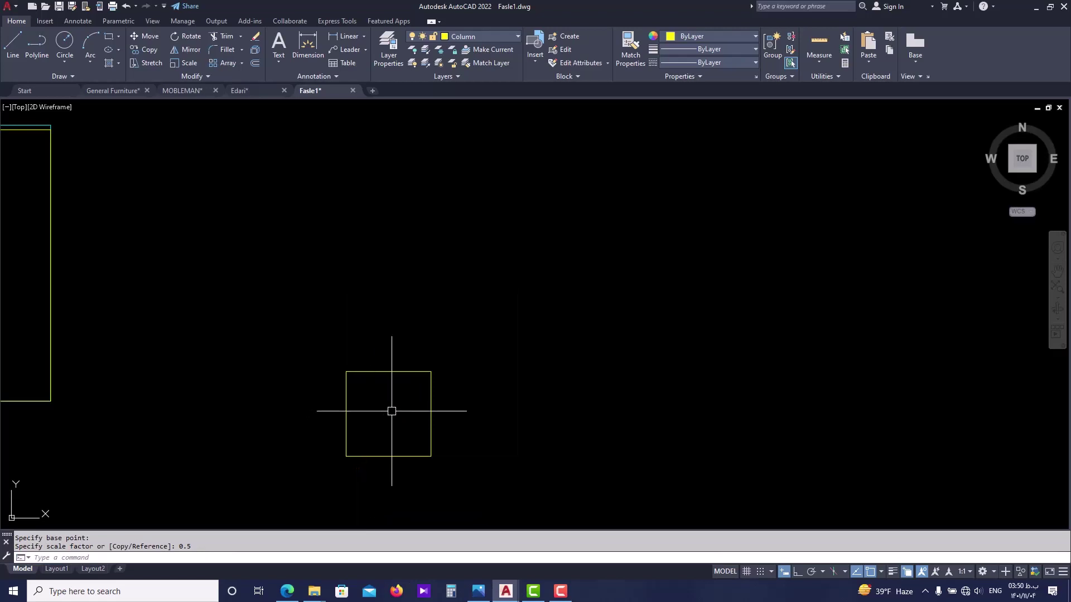
key(ctrl+z)
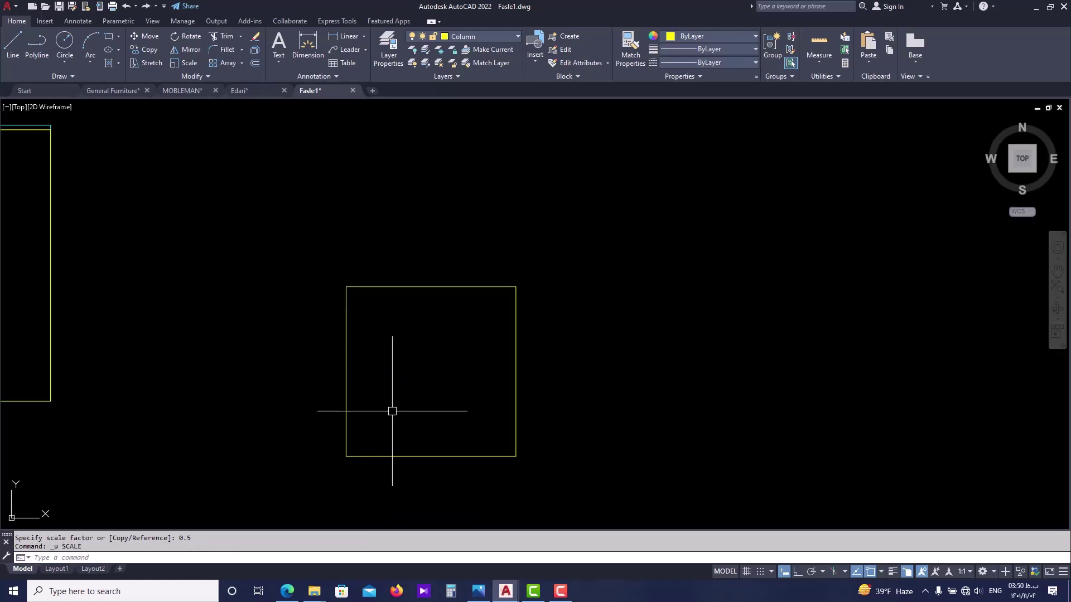
- Scale the copied square about its lower-left corner by reference, with reference length 1/100 and new length 1/500
click(360, 457)
text(sc)
key(Return)
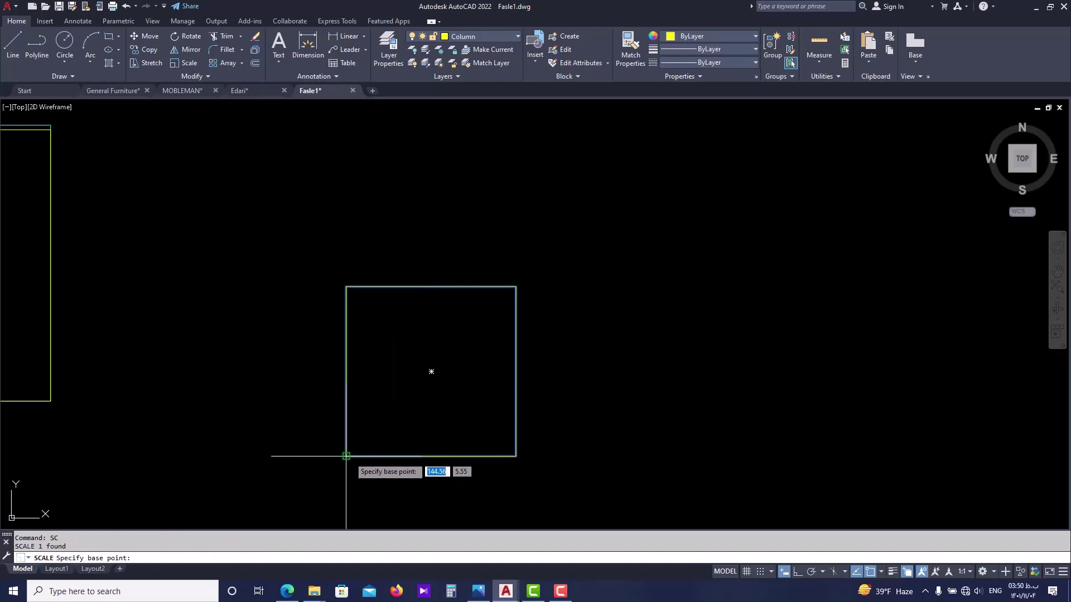
click(346, 456)
click(190, 558)
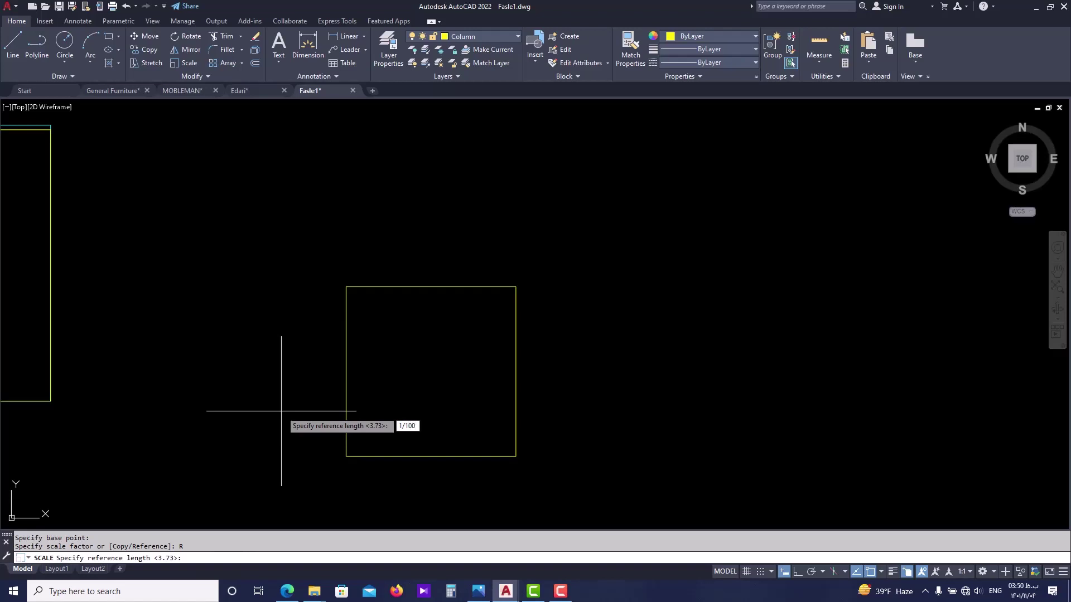
key(Return)
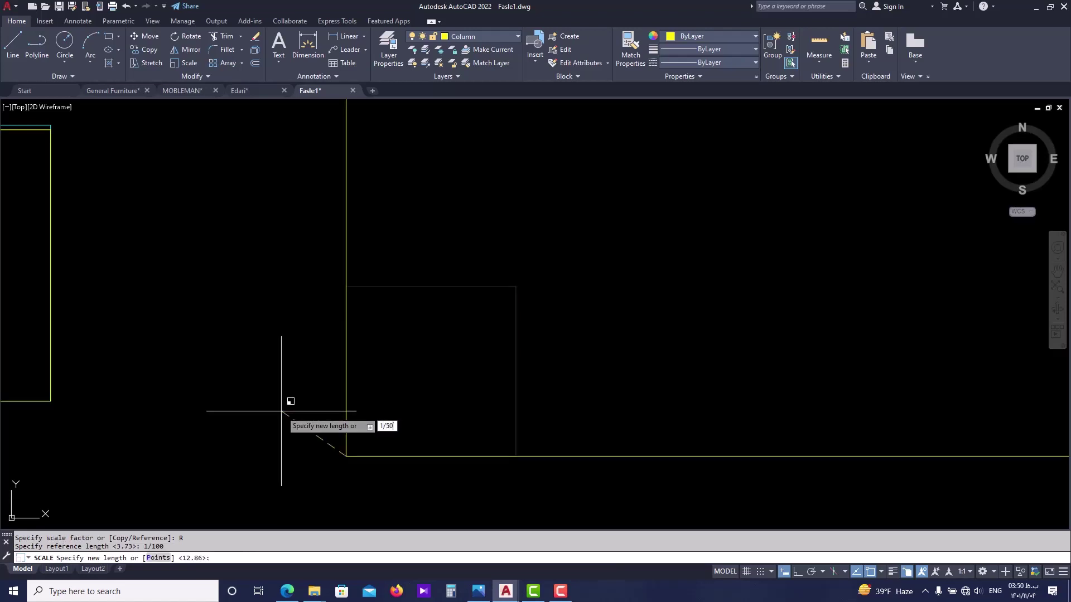
text(1/500)
key(Return)
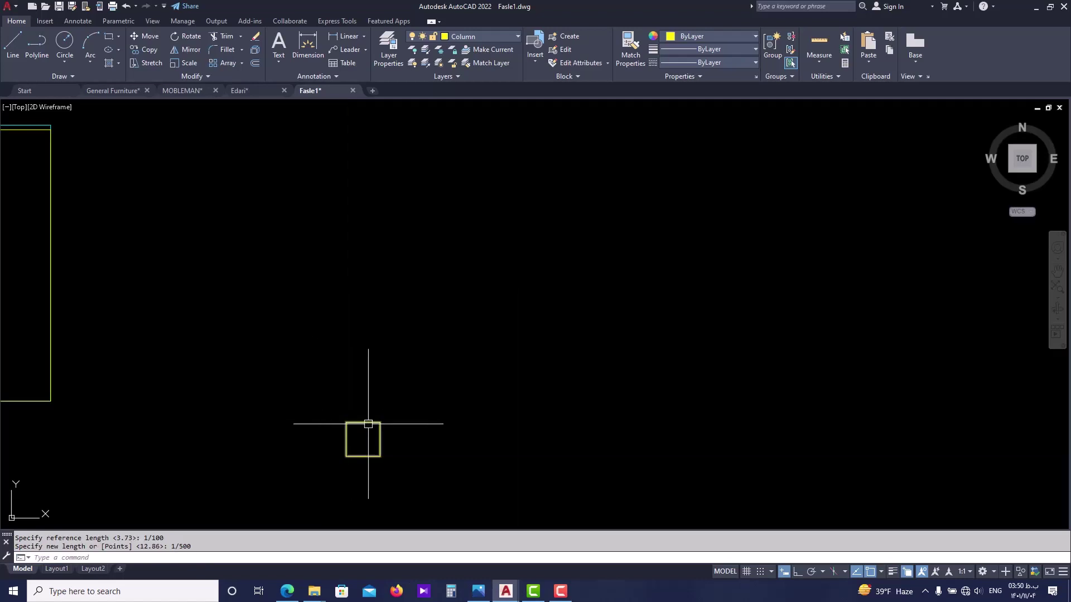
- Move the undersized door block beside the WC cubicles so its lower-left end point meets the lower corner of the opening's left jamb
scroll(368, 424, down, 2)
scroll(367, 423, down, 6)
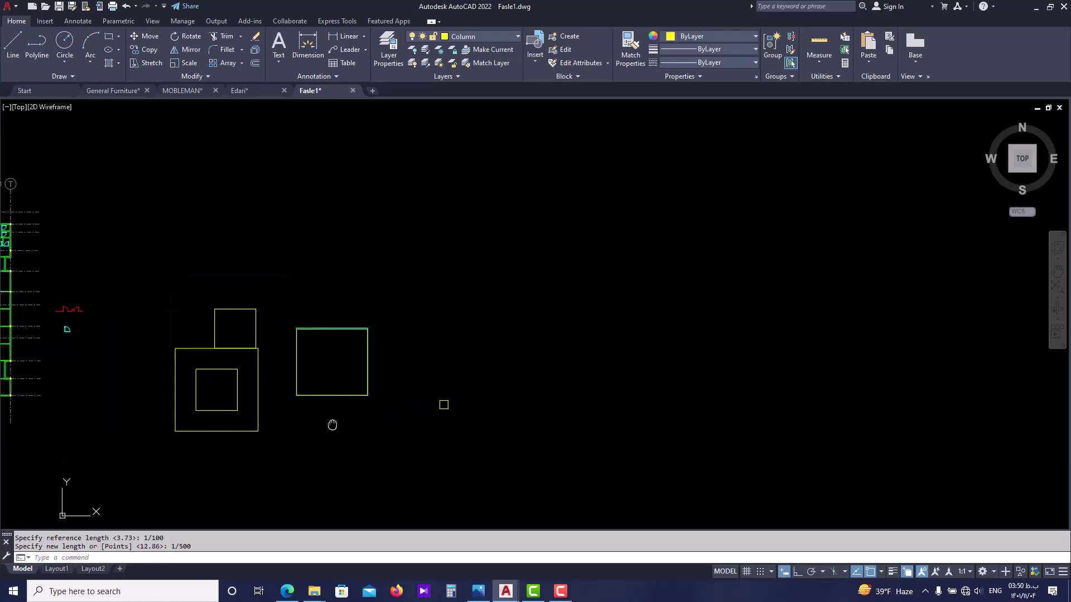
scroll(343, 392, up, 3)
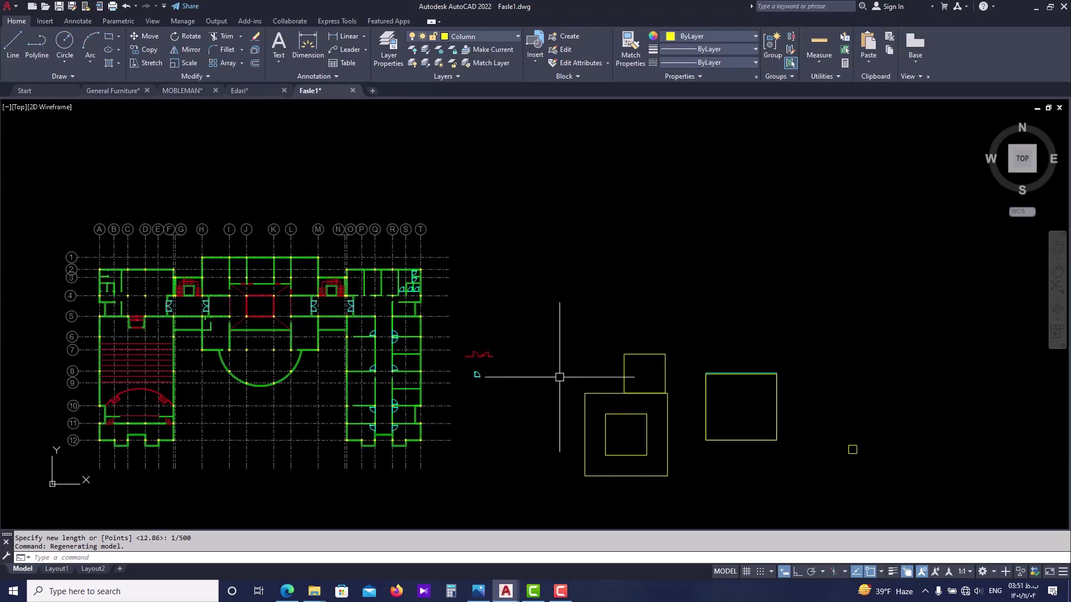
middle_drag(650, 382, 535, 376)
middle_drag(564, 421, 549, 411)
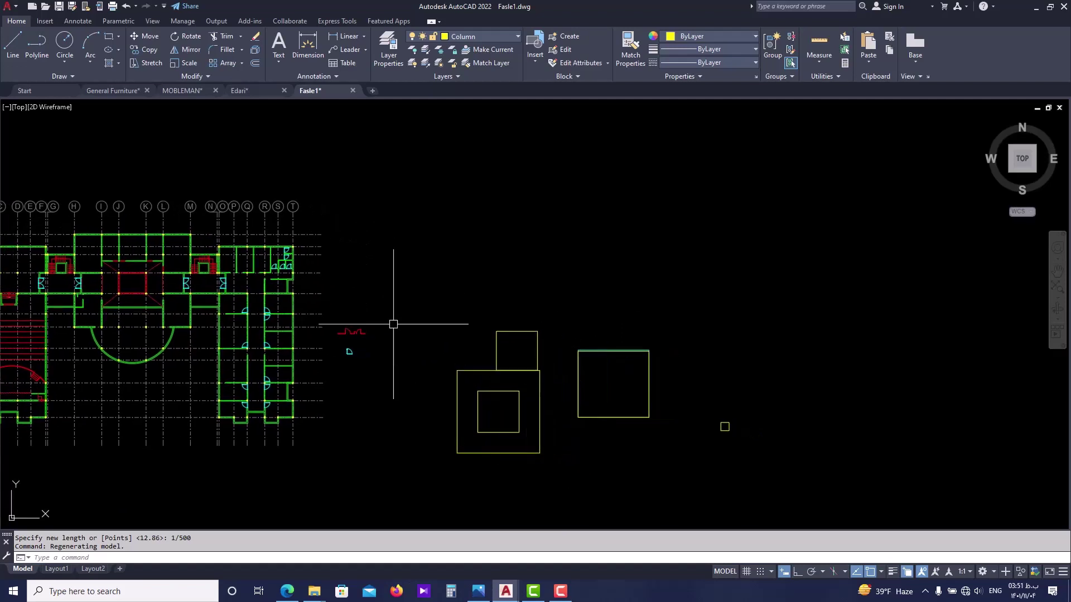
scroll(244, 256, up, 3)
scroll(206, 375, up, 2)
scroll(481, 256, up, 4)
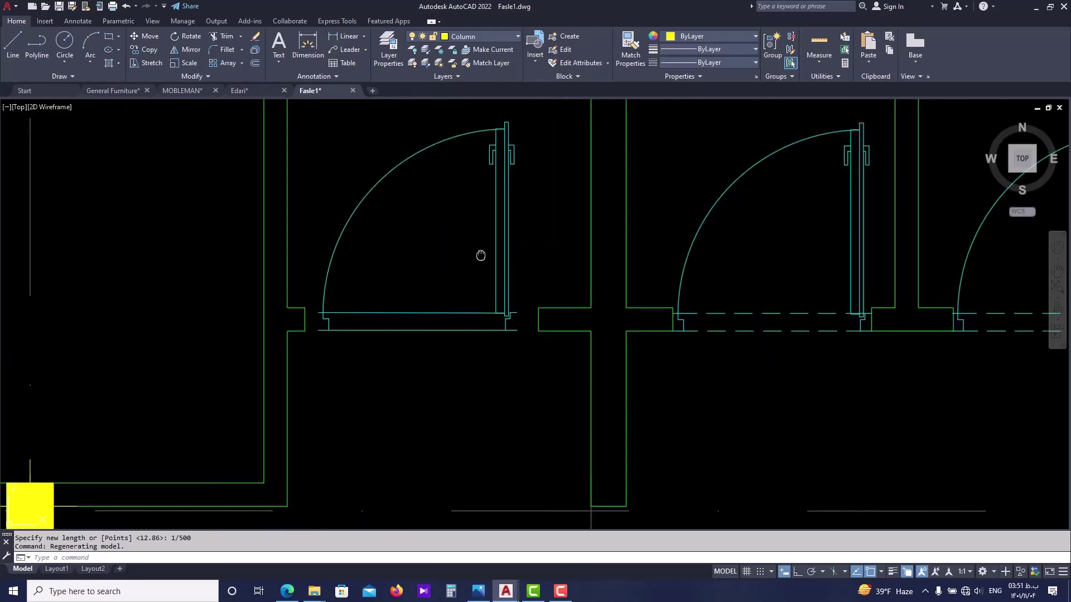
scroll(459, 310, up, 2)
scroll(426, 366, up, 2)
scroll(409, 344, down, 2)
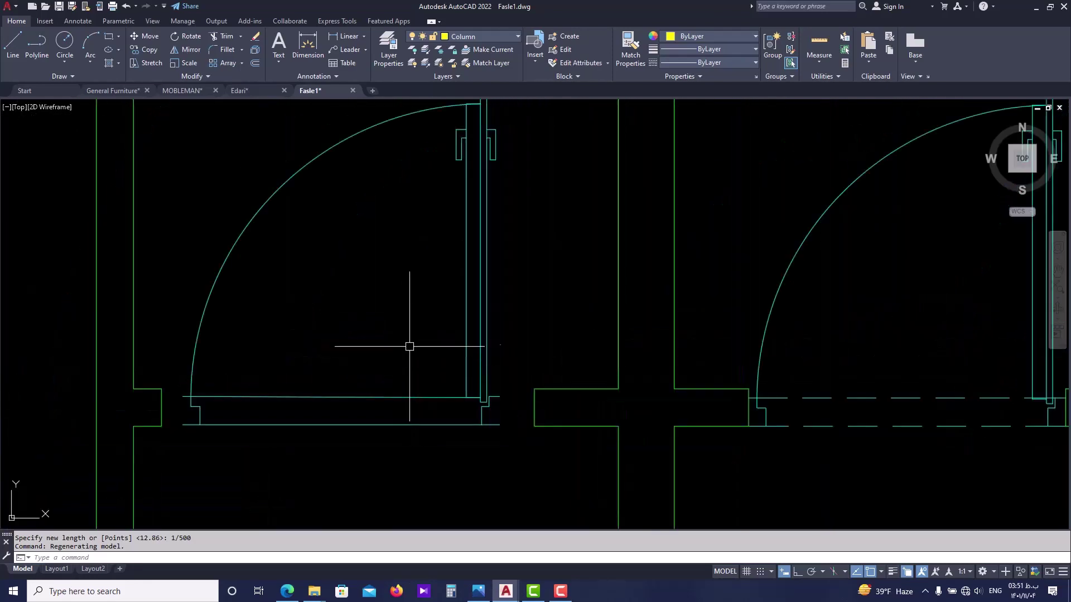
click(364, 376)
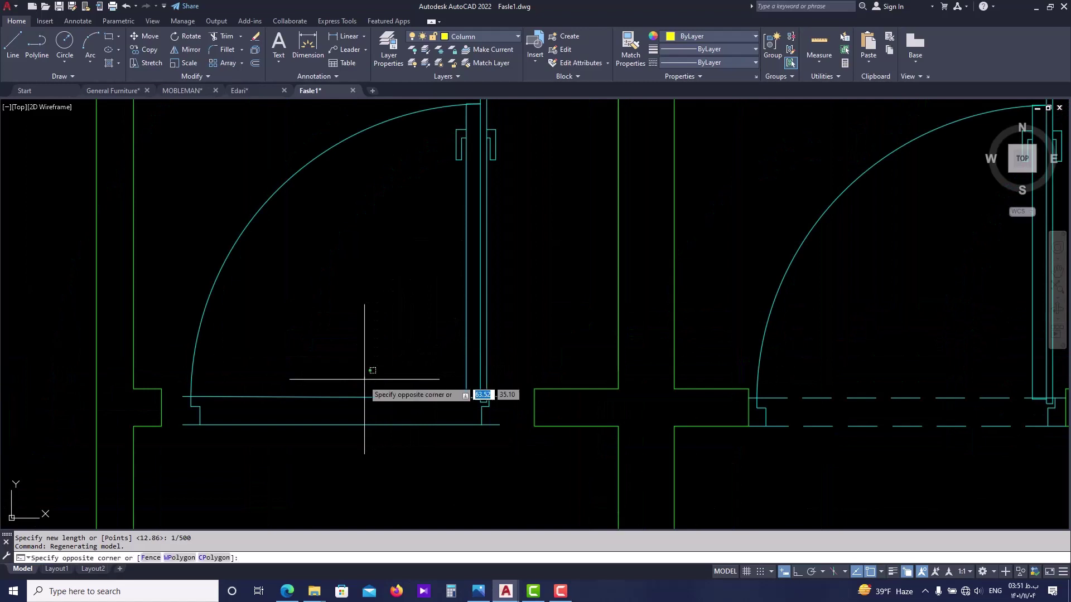
text(m)
key(space)
scroll(206, 447, up, 2)
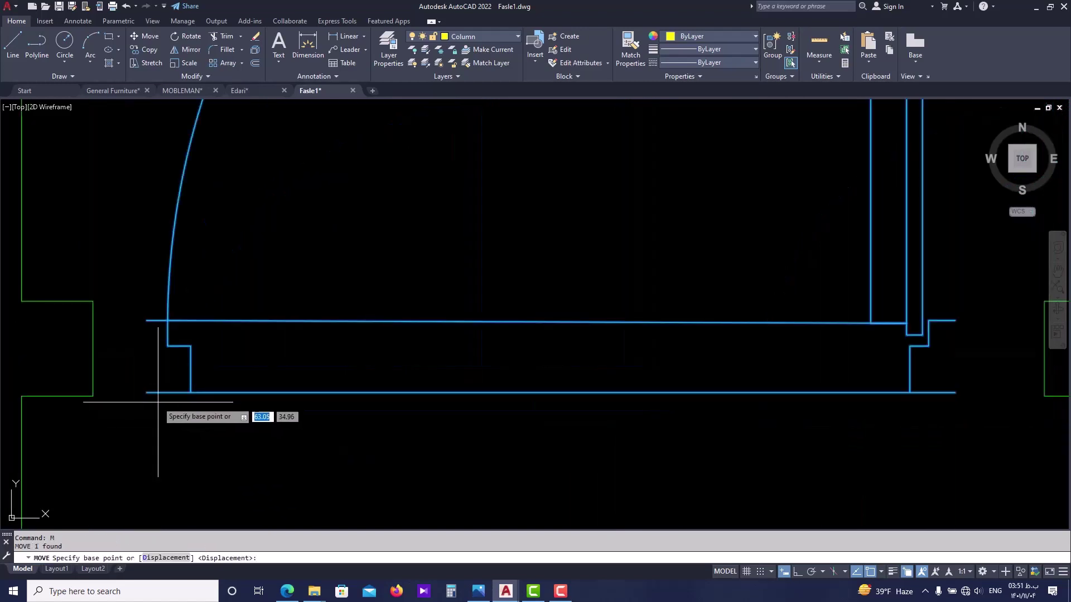
click(147, 394)
click(109, 385)
scroll(156, 450, down, 2)
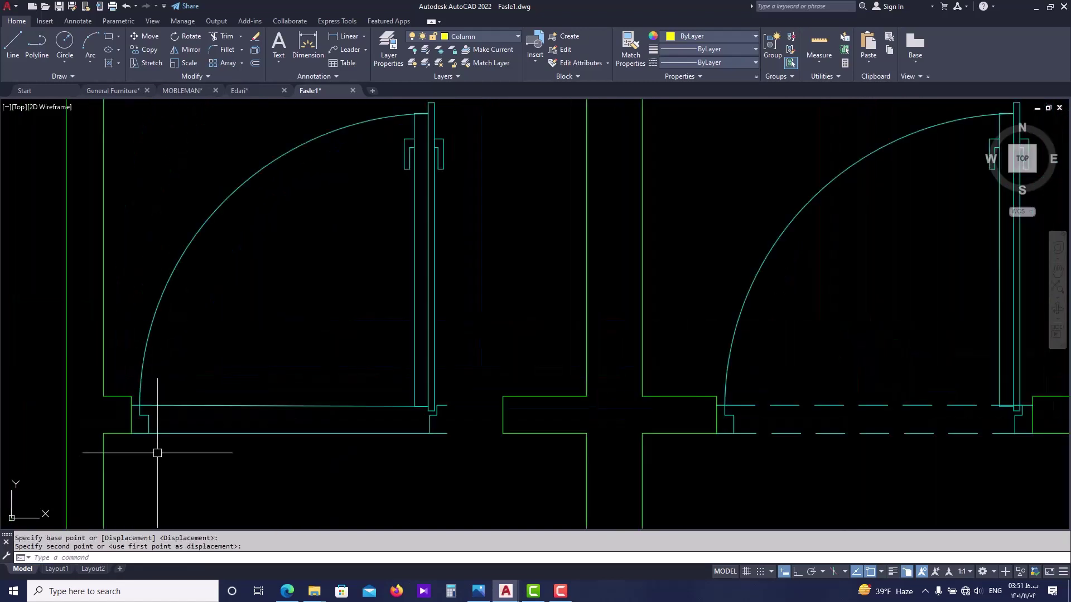
- Scale the door block by reference about its lower-left corner, from its full sill length to the opening's right jamb
scroll(181, 409, up, 2)
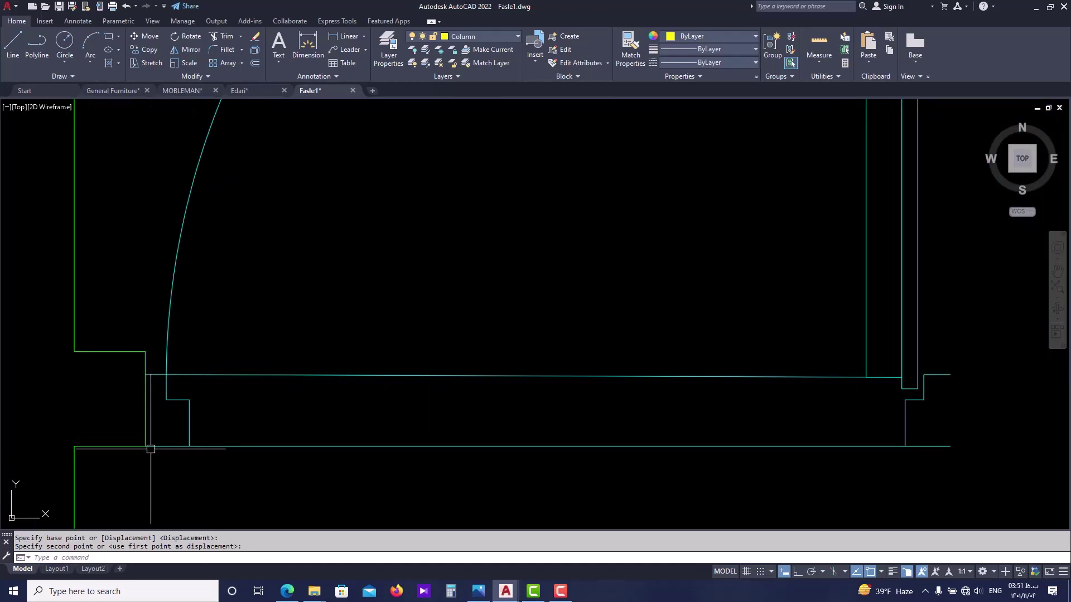
click(190, 422)
scroll(214, 467, down, 2)
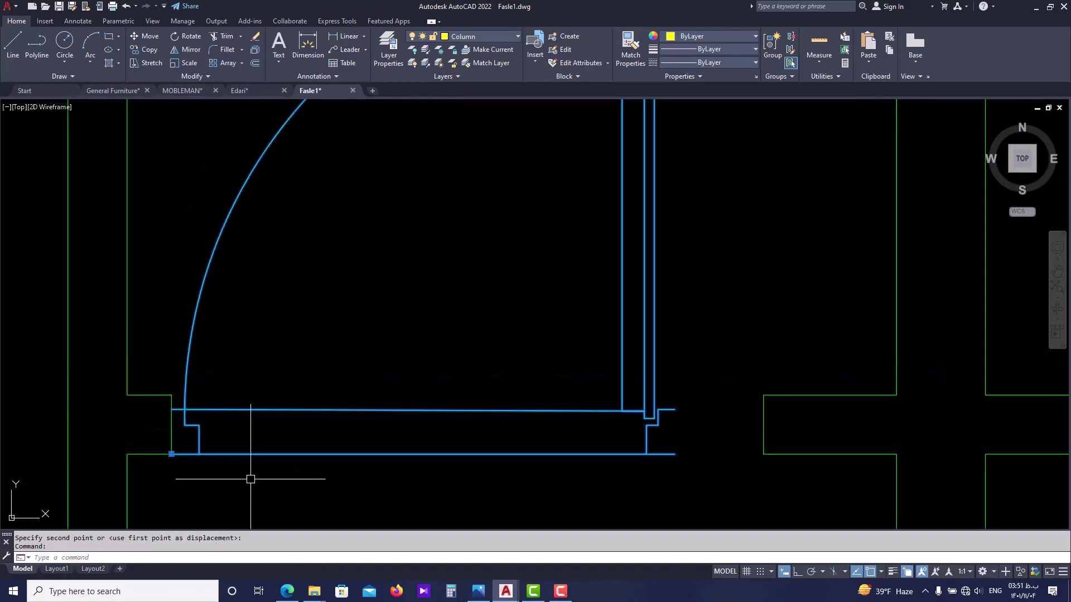
text(sc)
key(Return)
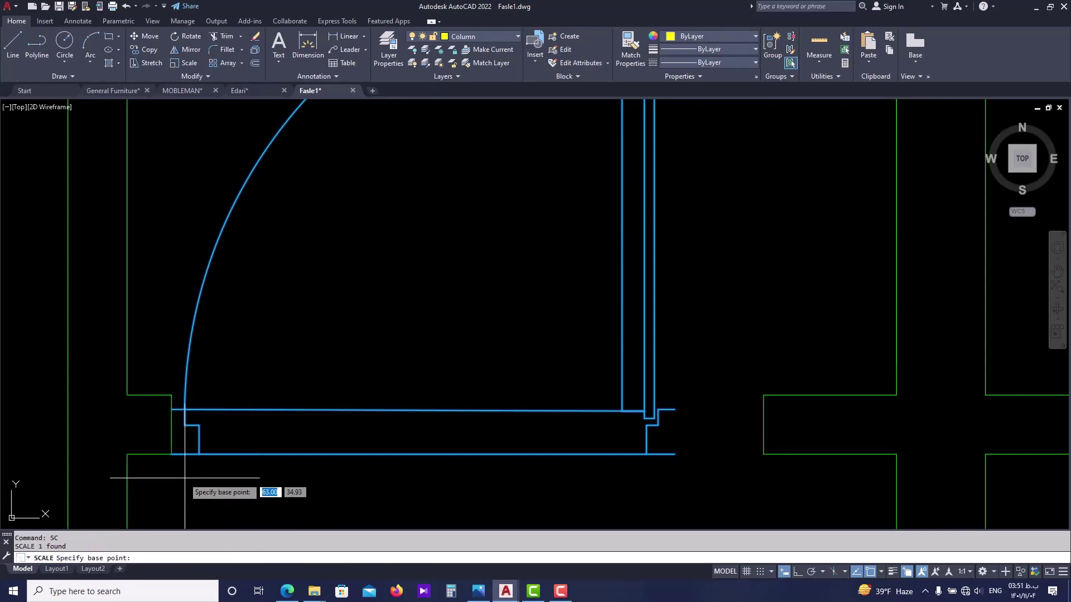
click(171, 454)
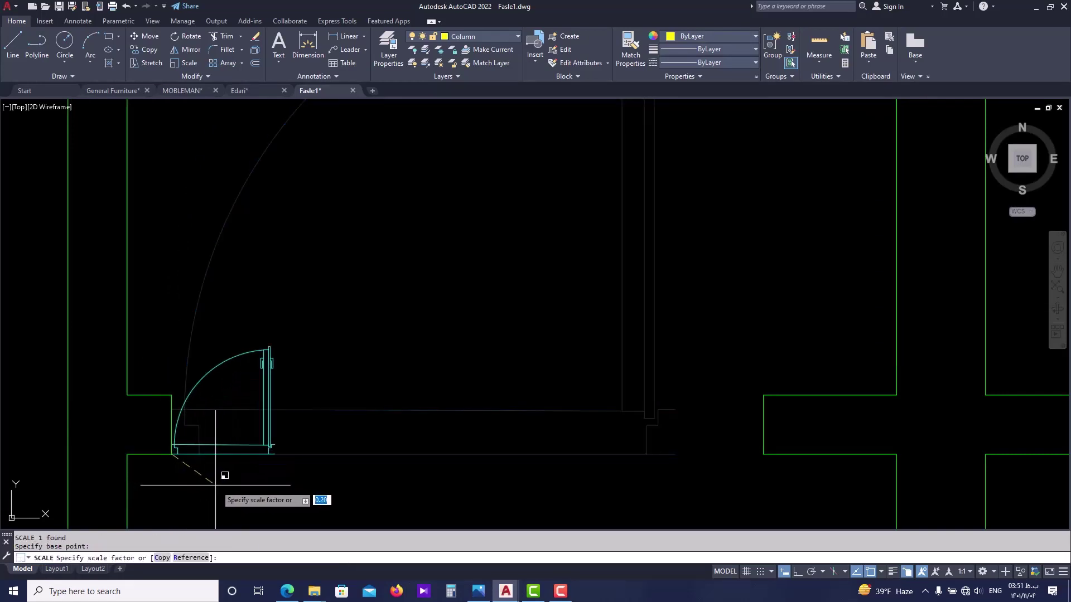
click(191, 557)
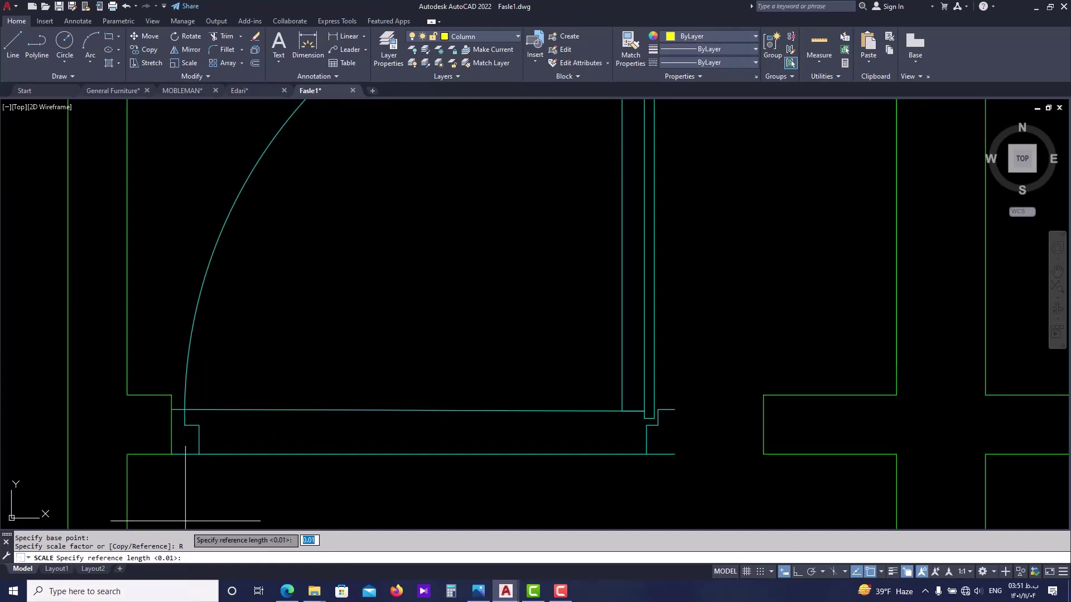
click(172, 455)
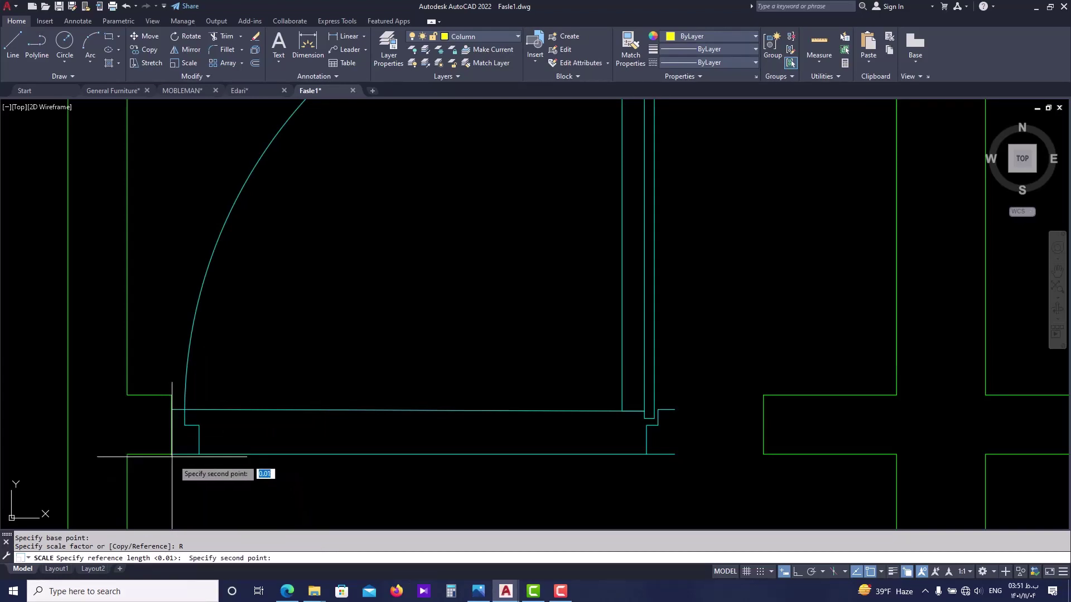
click(674, 454)
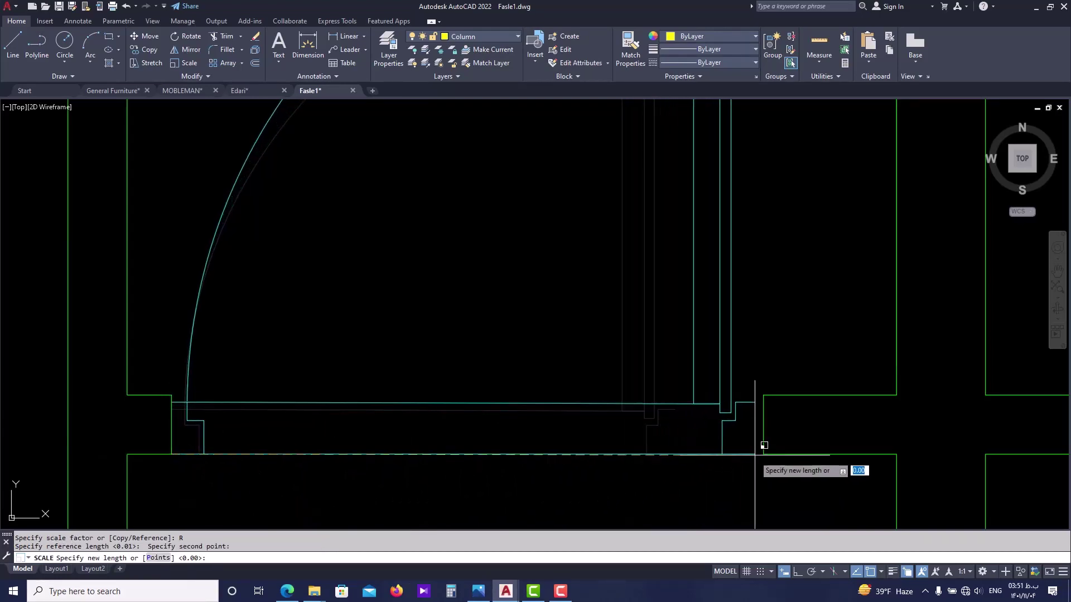
click(761, 452)
scroll(502, 474, down, 4)
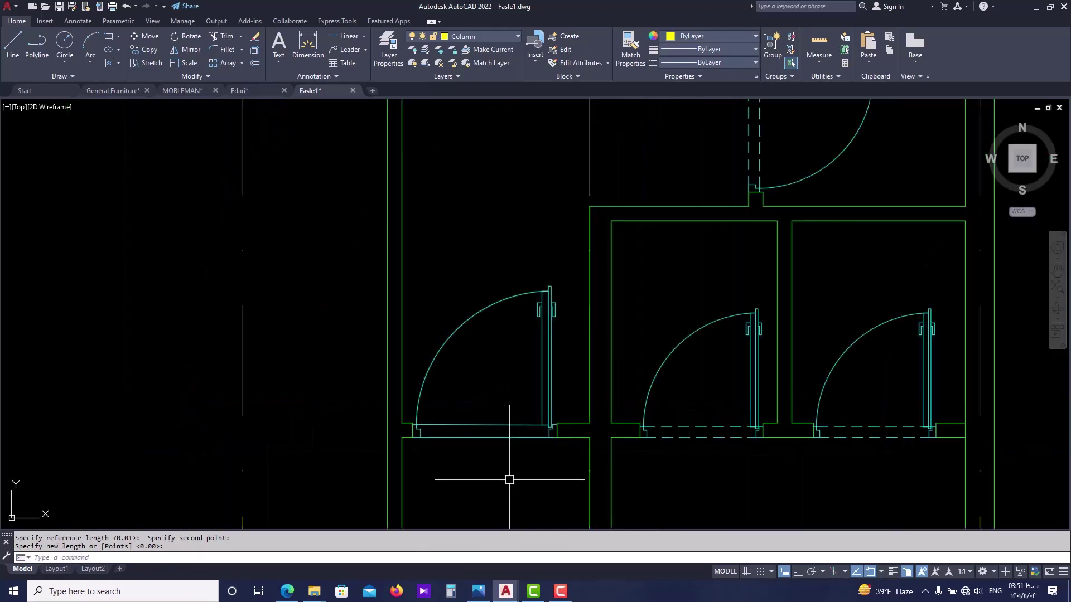
scroll(509, 478, down, 2)
scroll(479, 390, up, 2)
scroll(449, 344, up, 2)
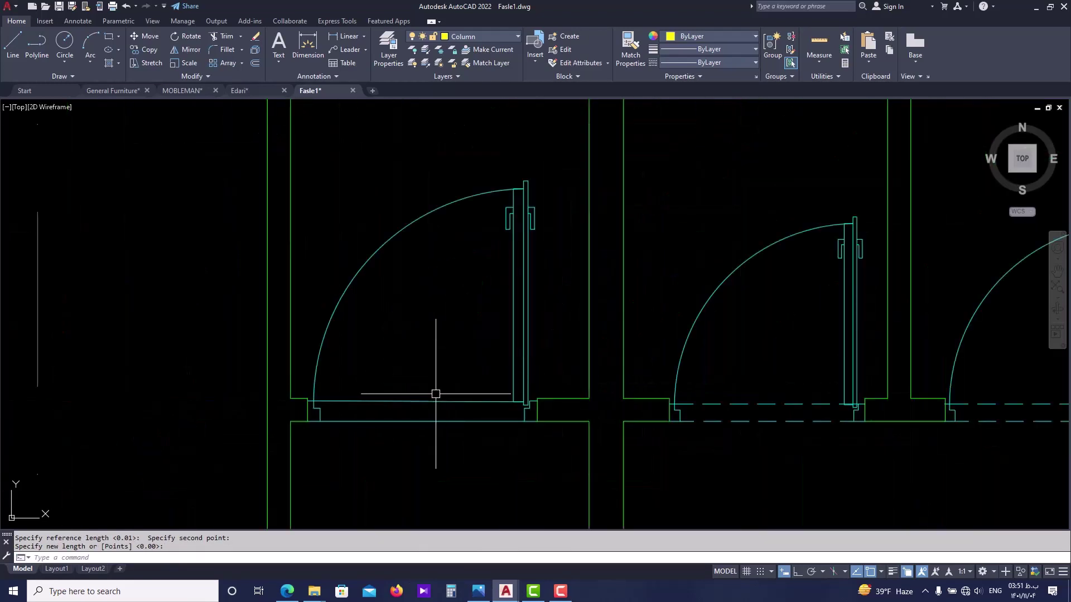
scroll(441, 424, up, 2)
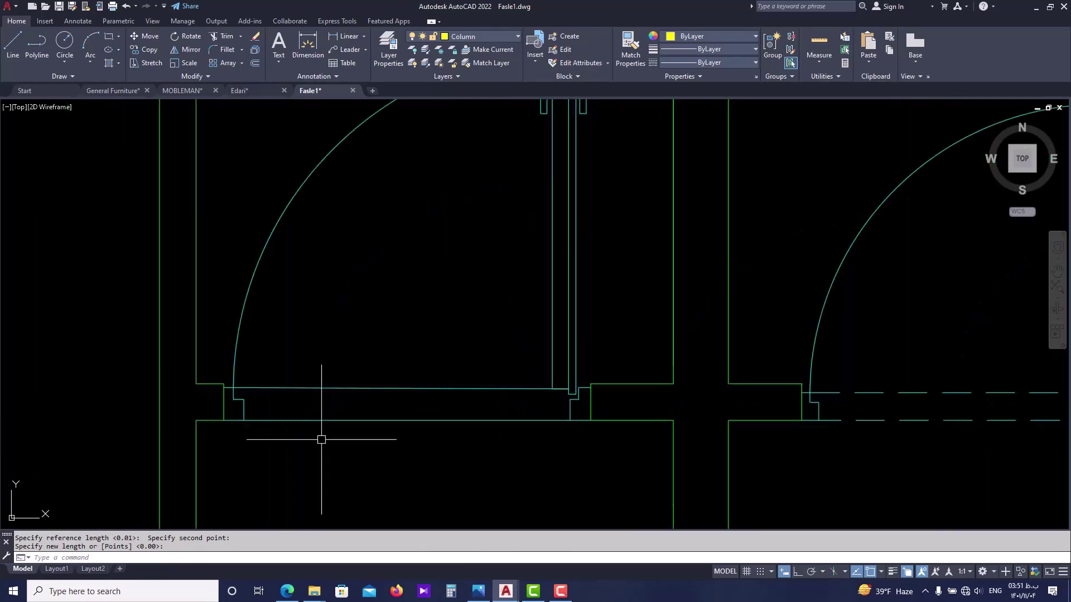
scroll(565, 385, down, 6)
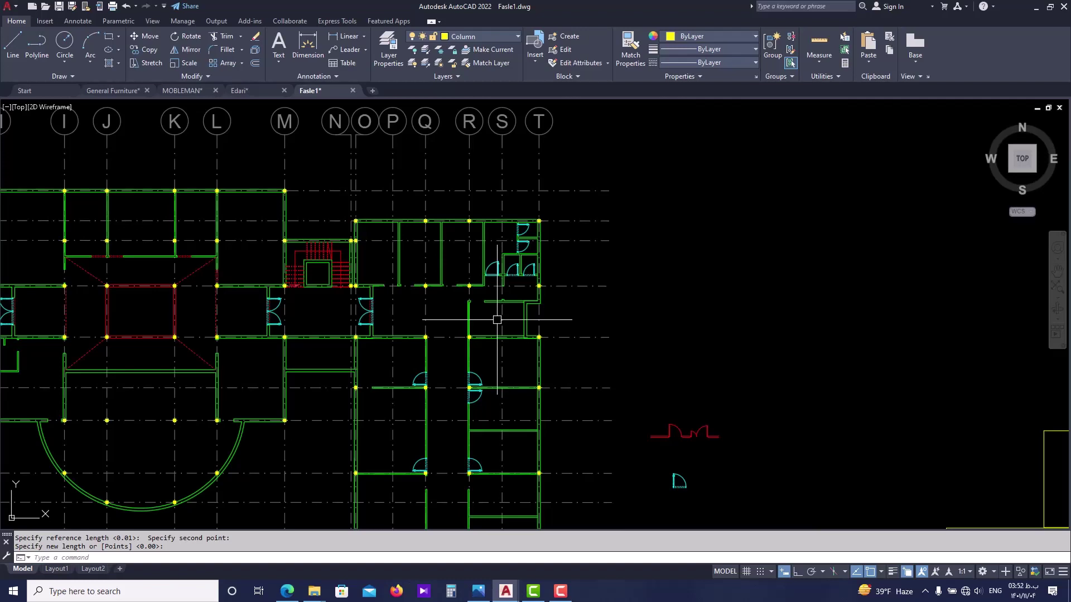
- Examine the doors in the corridor and WC area, including the sill lines of the door beside the WC cubicles
scroll(494, 284, up, 2)
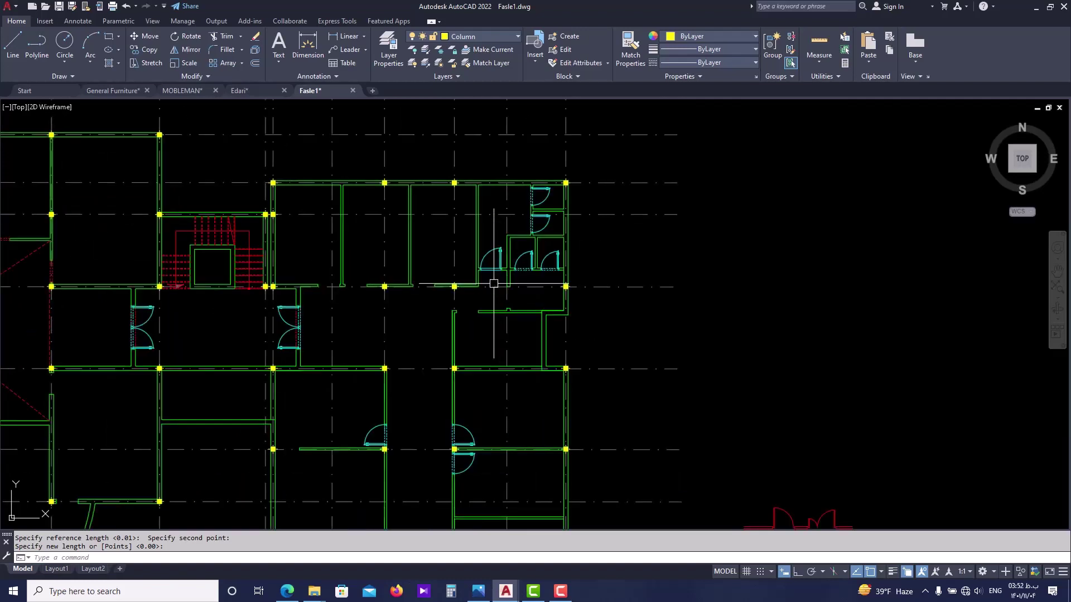
scroll(522, 256, up, 2)
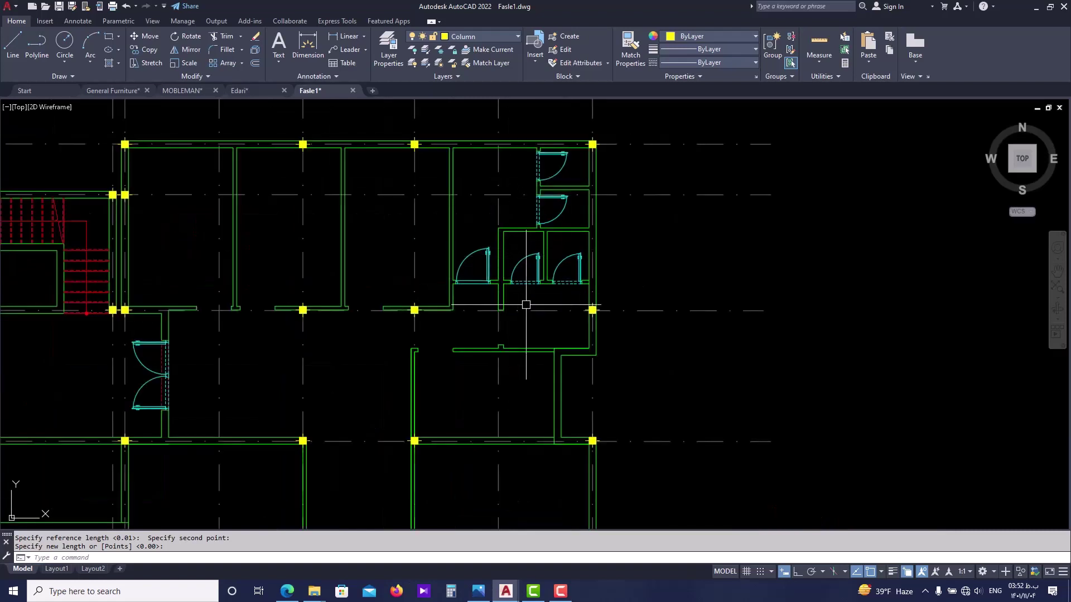
middle_drag(495, 313, 502, 342)
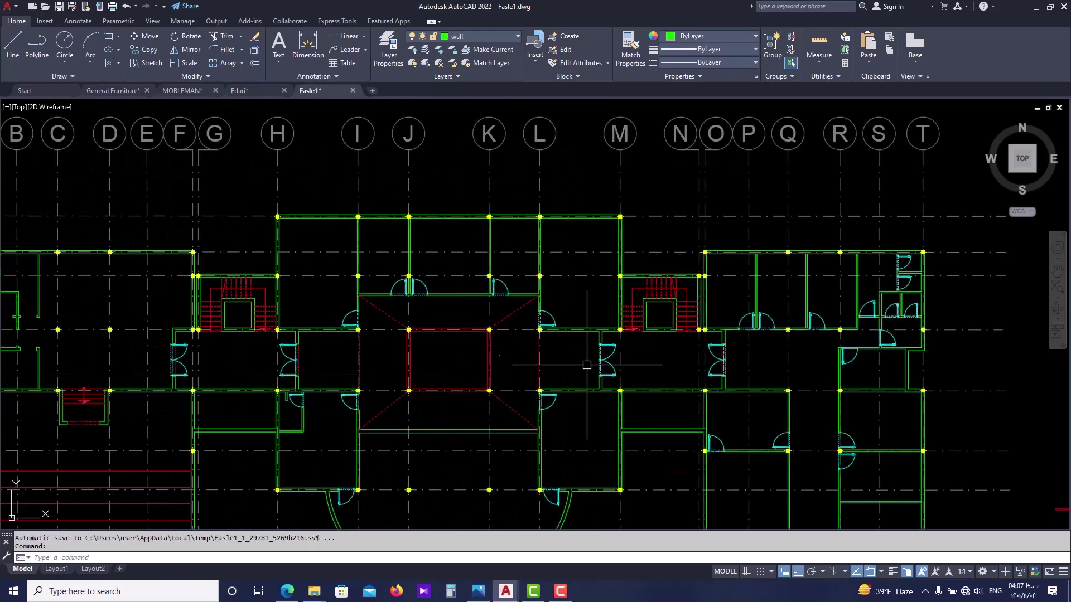
scroll(589, 362, up, 6)
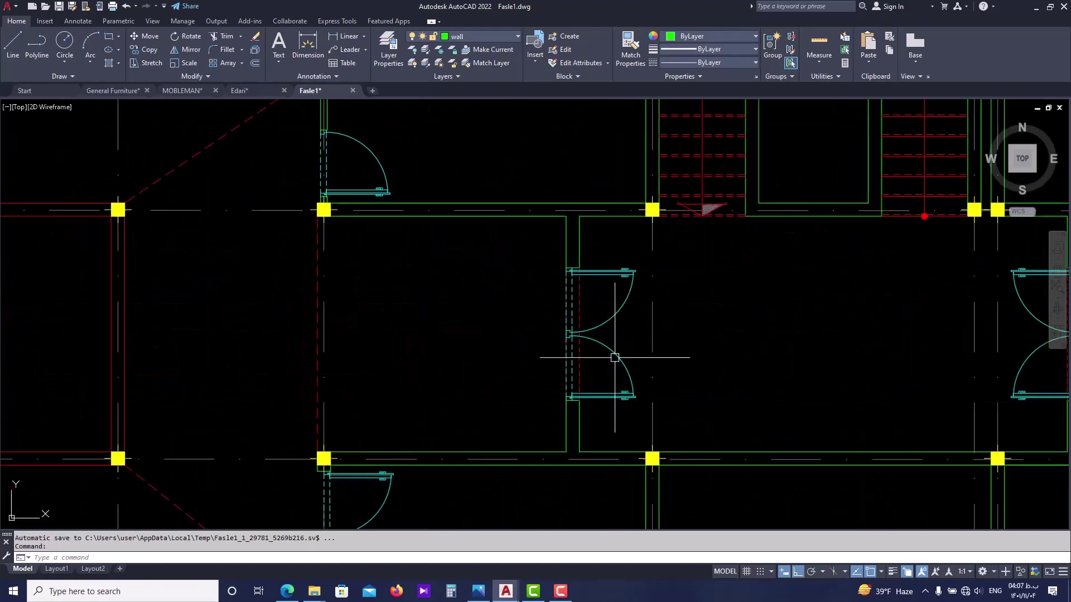
scroll(615, 358, up, 2)
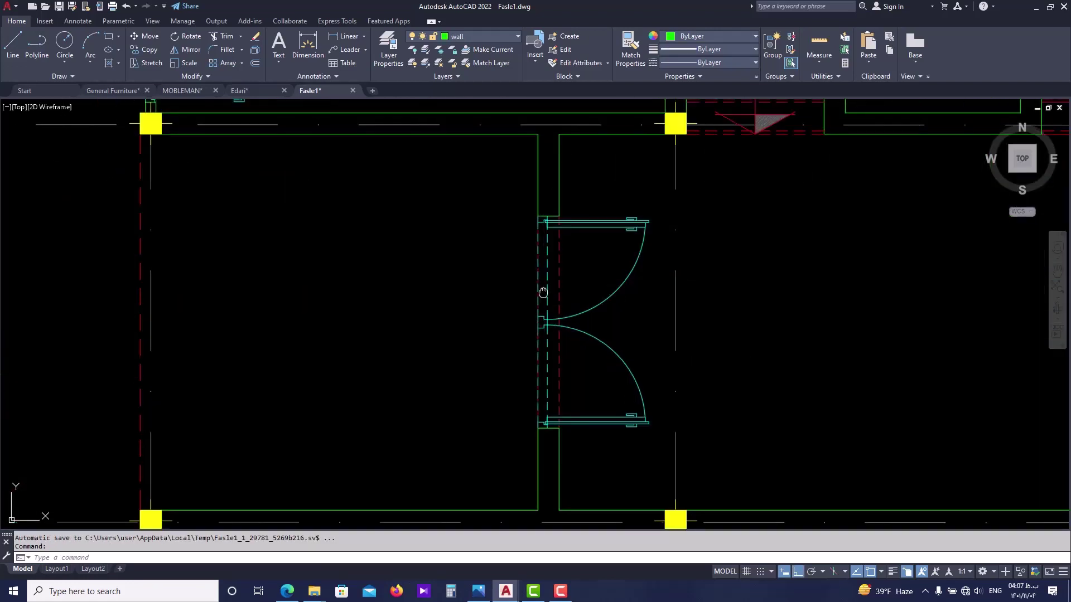
scroll(552, 316, down, 2)
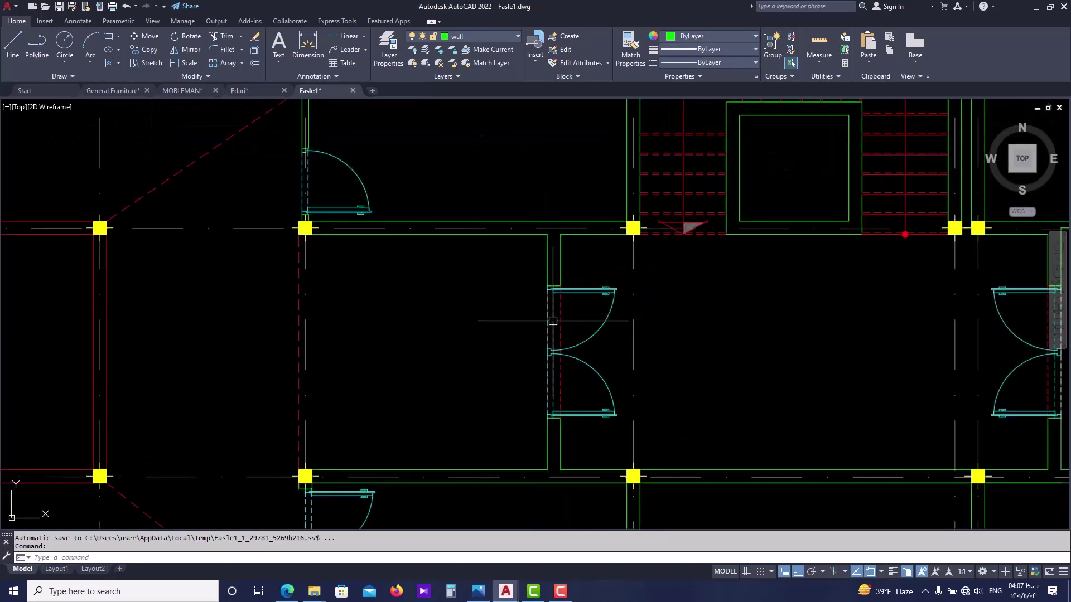
scroll(539, 317, down, 2)
middle_drag(660, 325, 476, 351)
scroll(475, 351, down, 2)
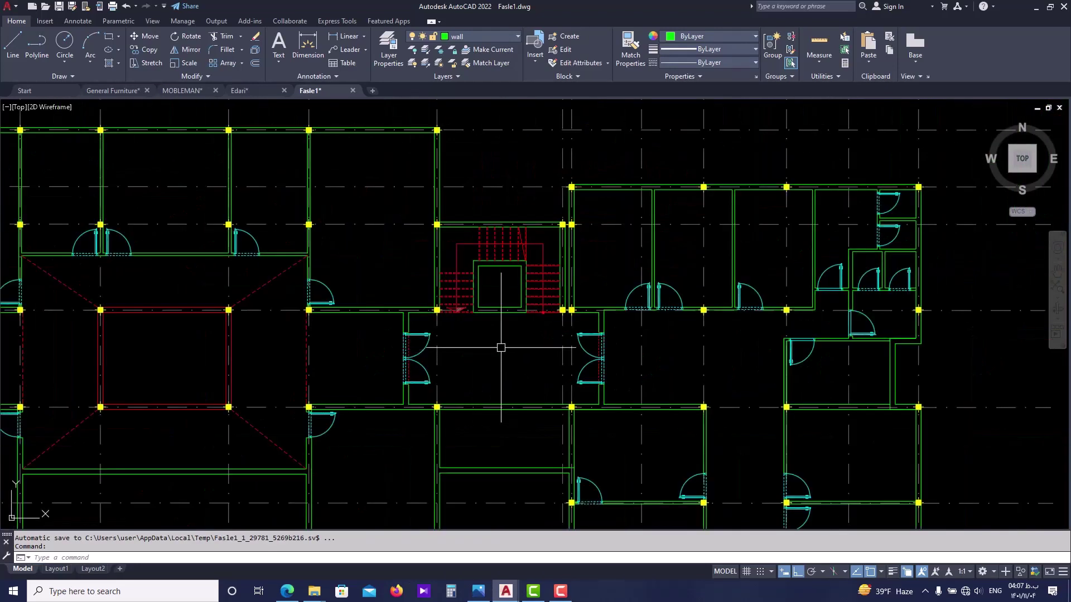
scroll(822, 306, up, 4)
middle_drag(841, 289, 739, 351)
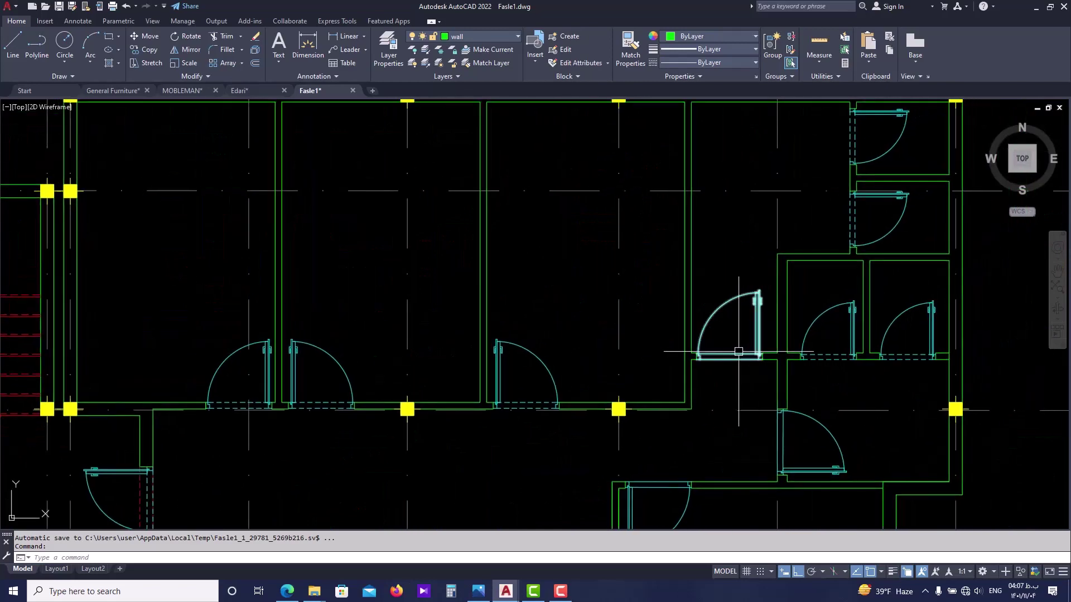
scroll(740, 361, up, 2)
scroll(722, 355, up, 2)
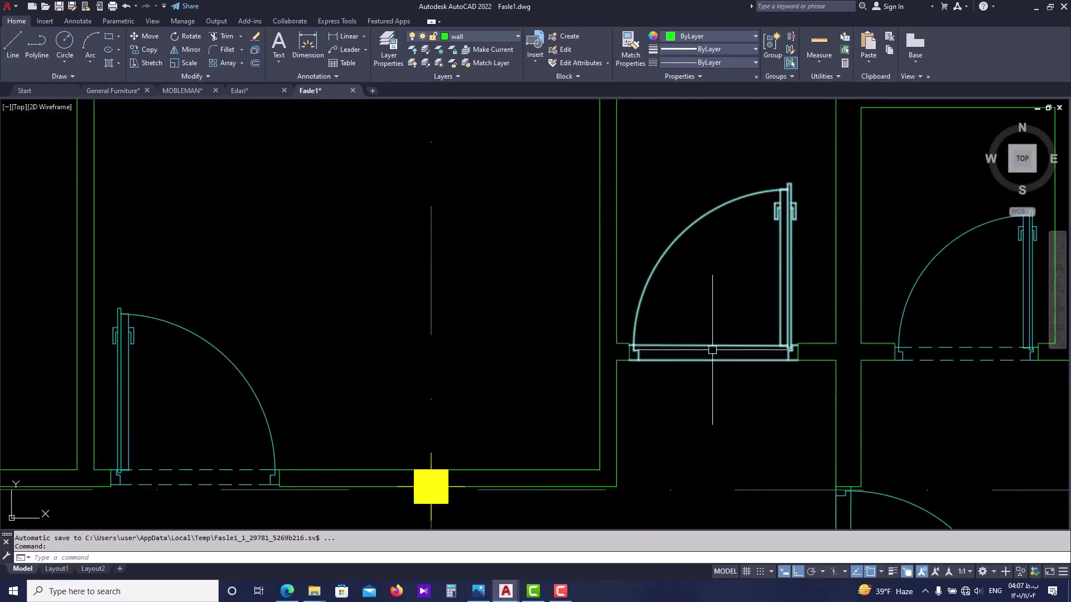
- Compare the sill lines of the single doors around the central hall with those of the double door near the staircase
scroll(718, 351, down, 8)
middle_drag(377, 376, 566, 361)
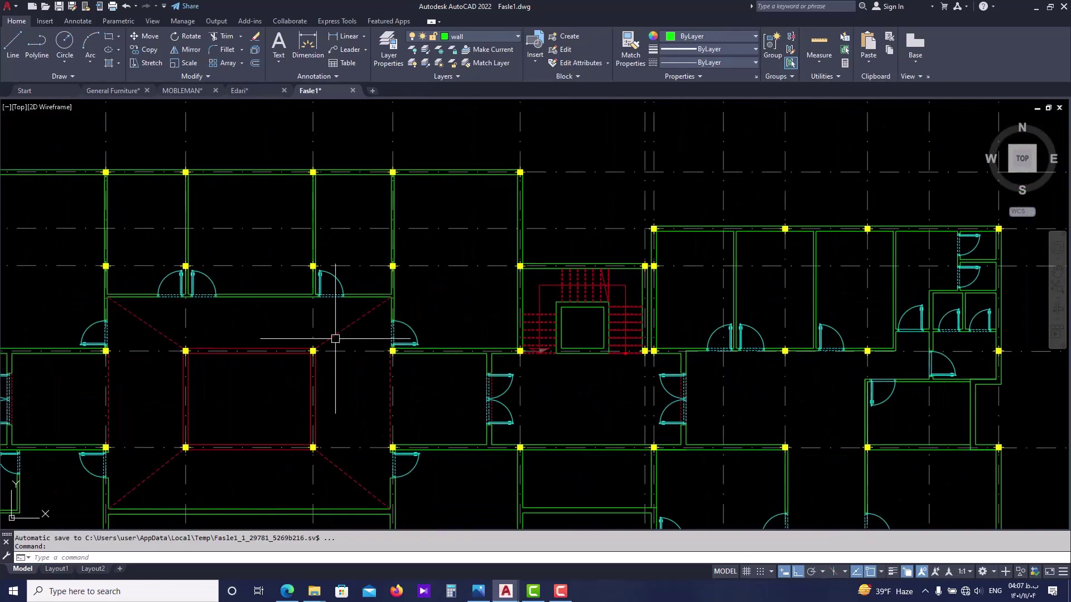
middle_drag(294, 320, 358, 294)
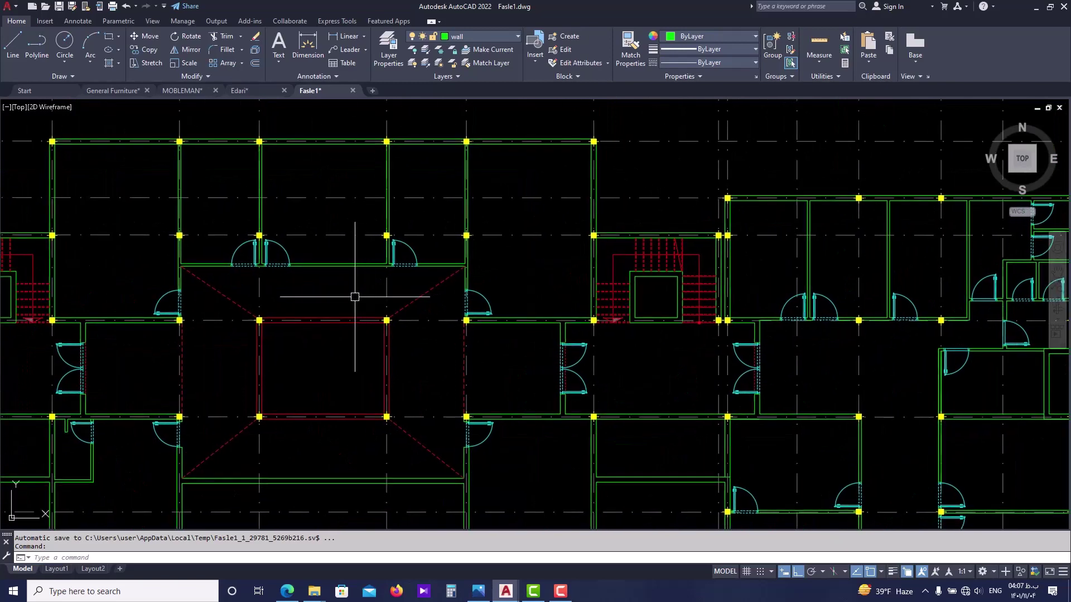
scroll(337, 290, down, 1)
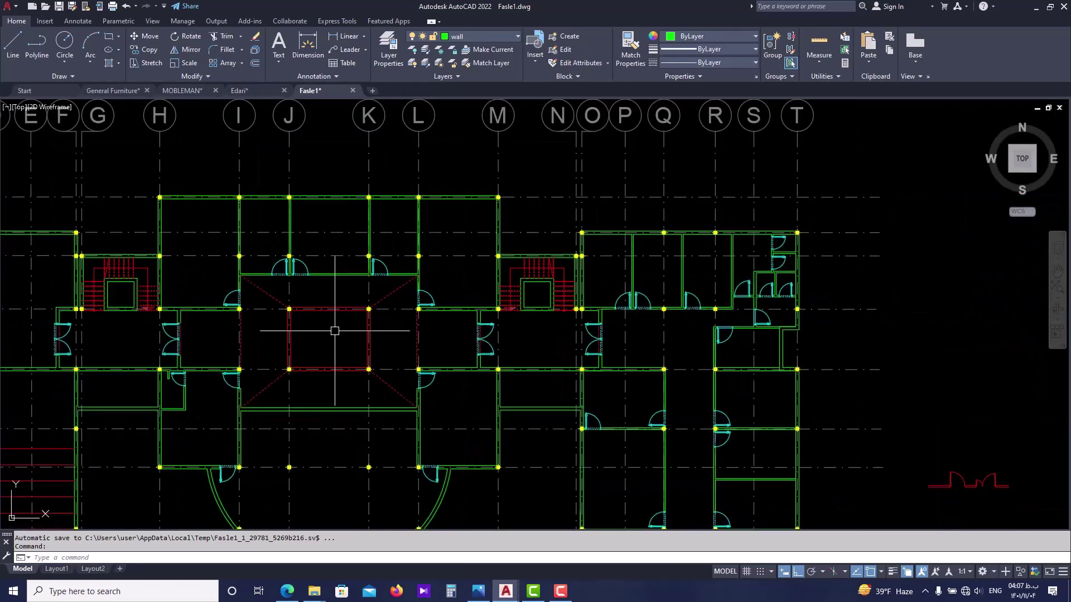
scroll(335, 273, up, 2)
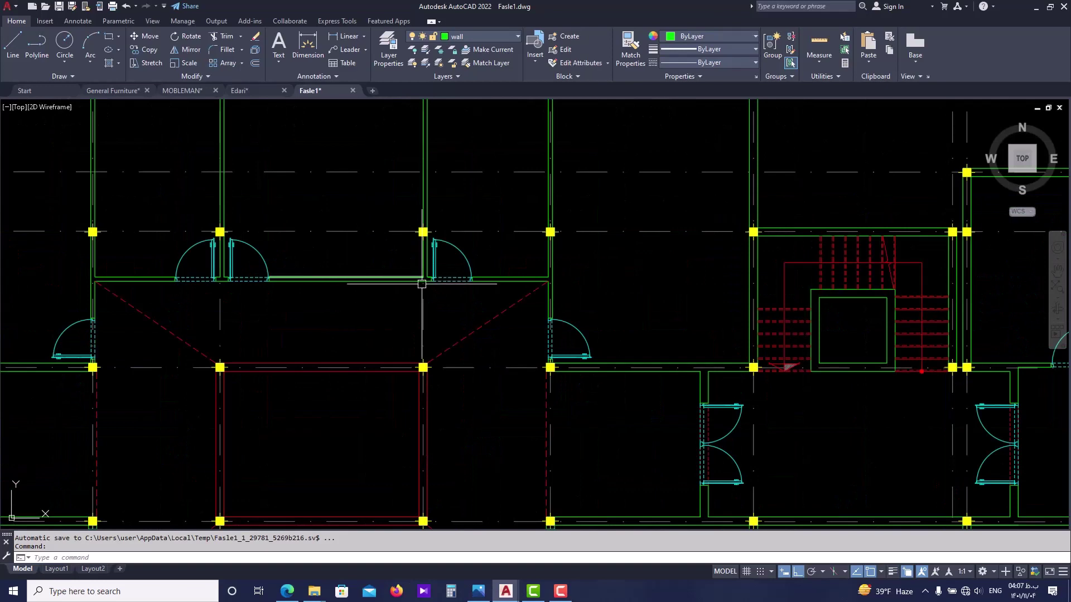
scroll(458, 285, up, 1)
scroll(456, 281, up, 1)
scroll(455, 259, down, 3)
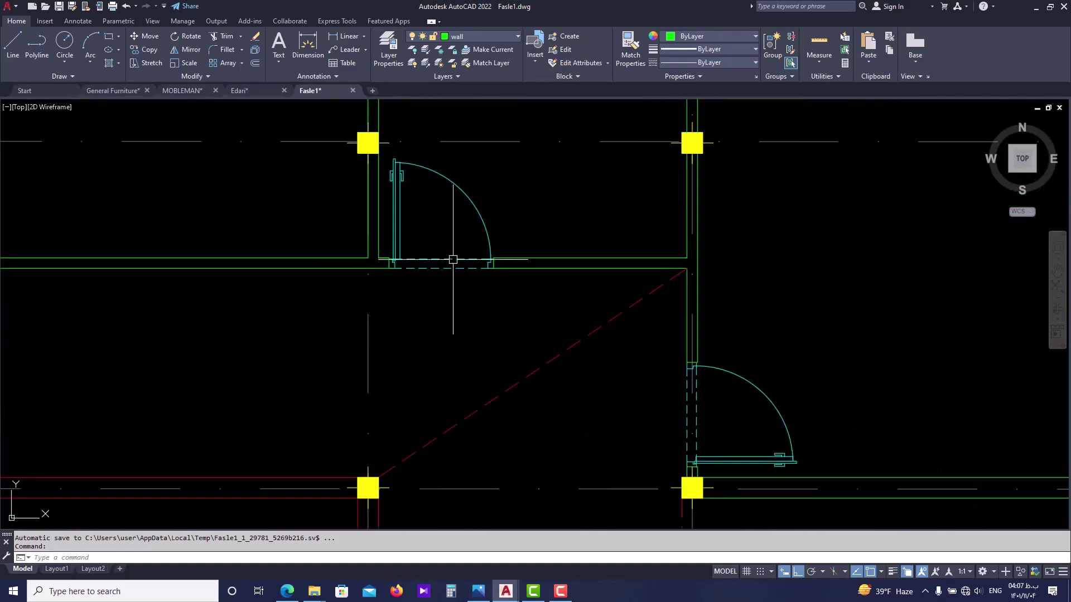
scroll(533, 355, up, 1)
scroll(533, 355, up, 3)
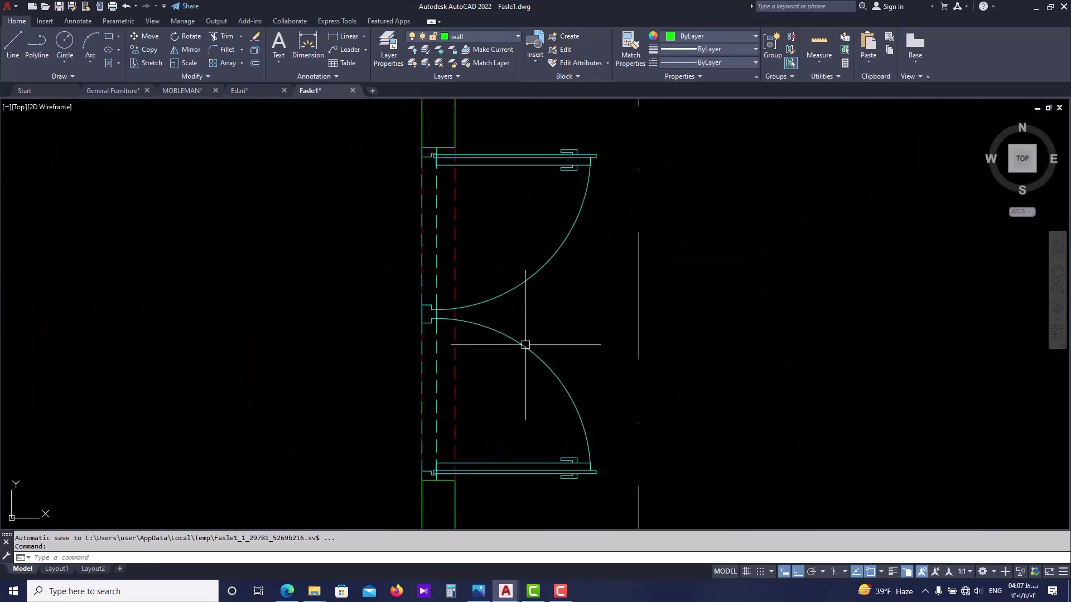
- Explode the upper leaf block of the double door between the central hall and the staircase
scroll(506, 313, down, 1)
middle_drag(505, 313, 490, 344)
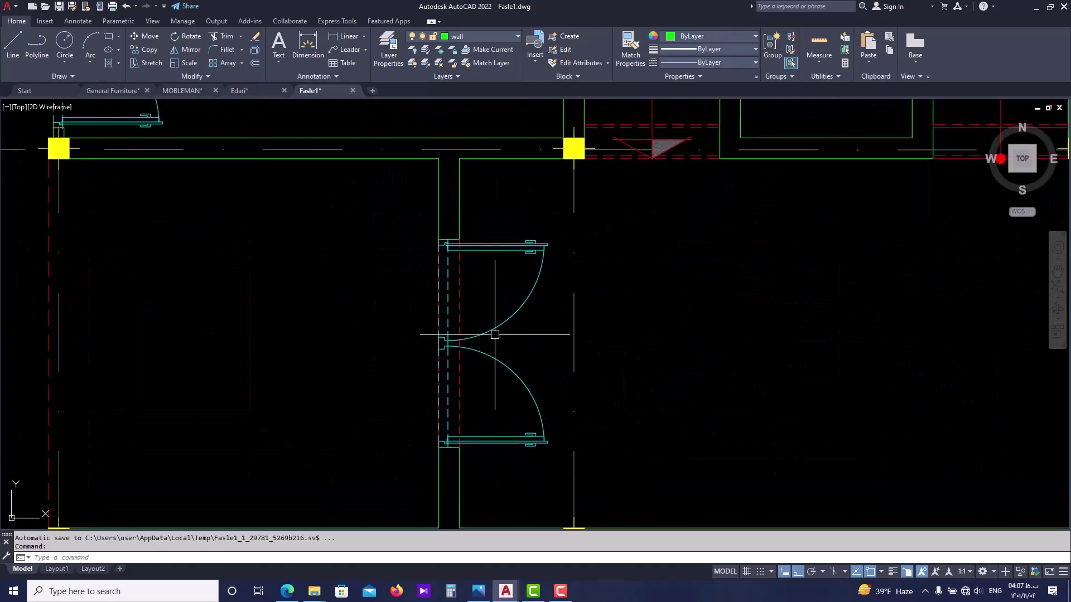
scroll(464, 325, up, 2)
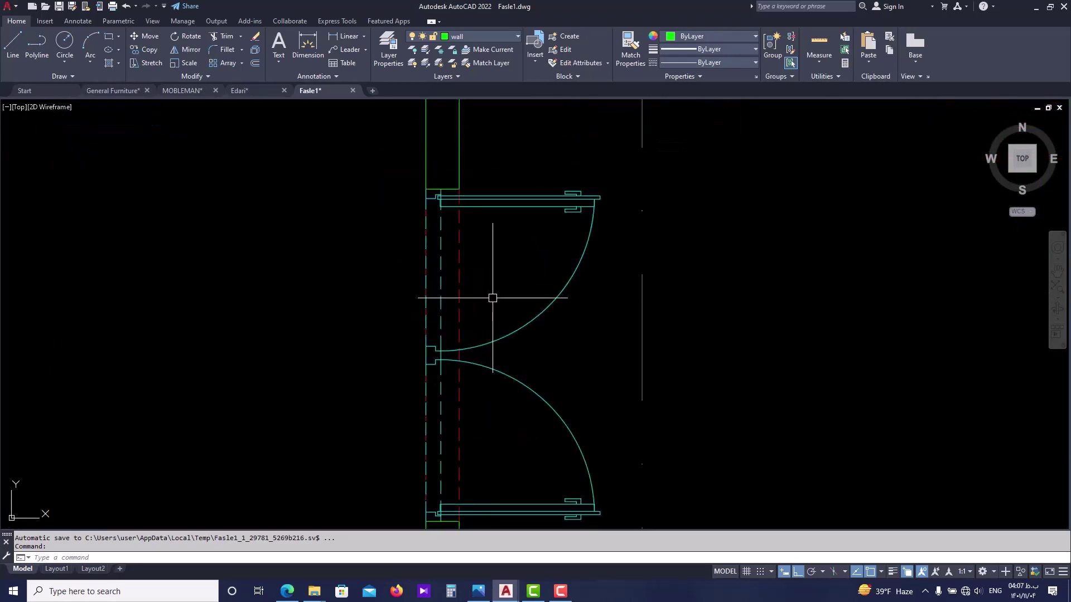
click(525, 318)
scroll(501, 350, down, 2)
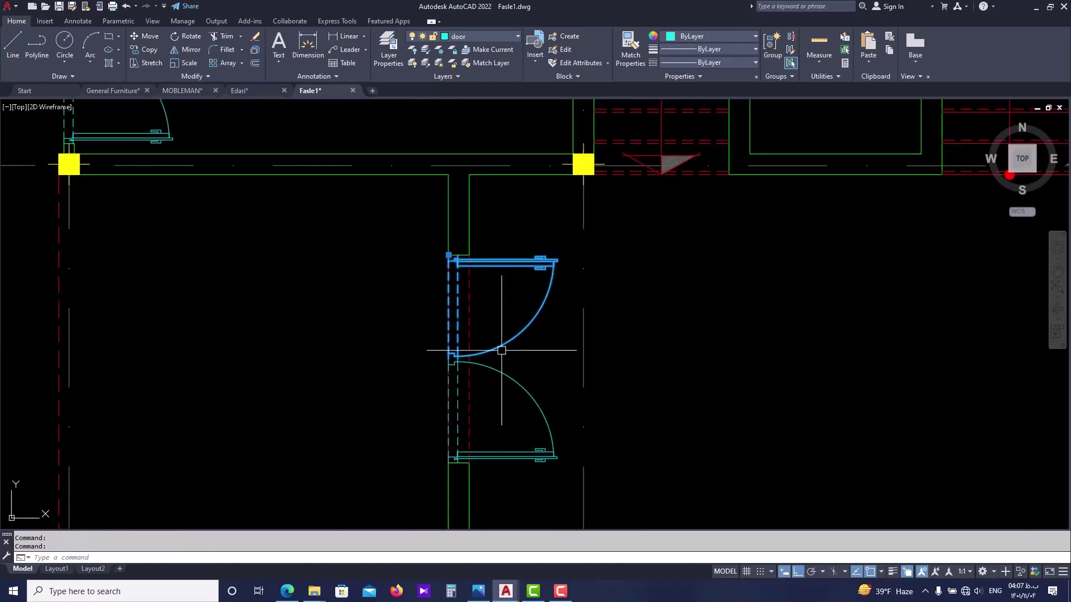
text(x)
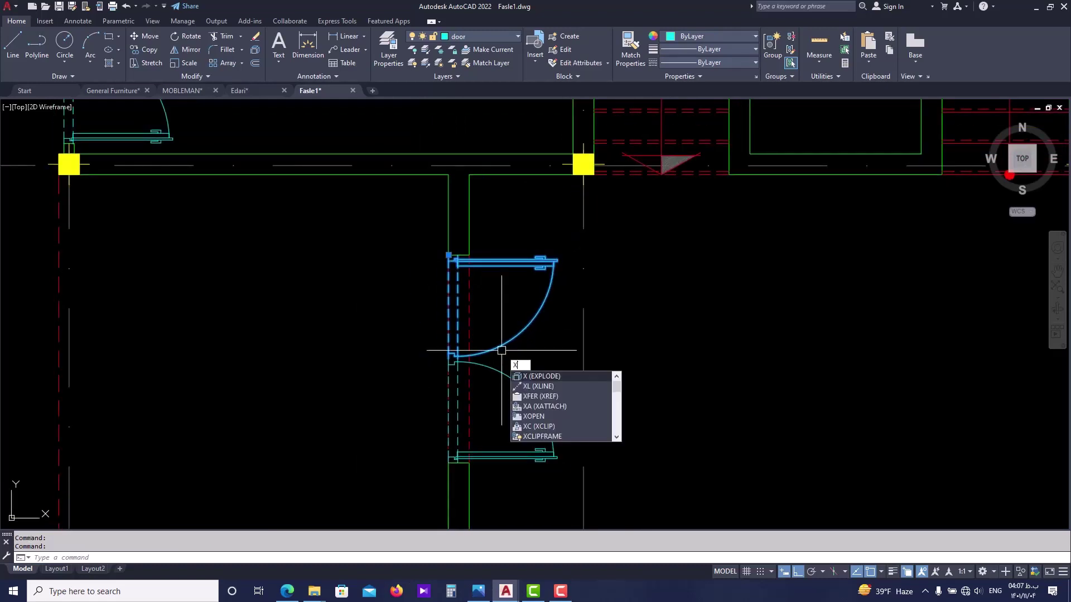
key(Return)
- Erase the lower leaf of the double door and check that the upper leaf's lines can be selected individually
click(512, 378)
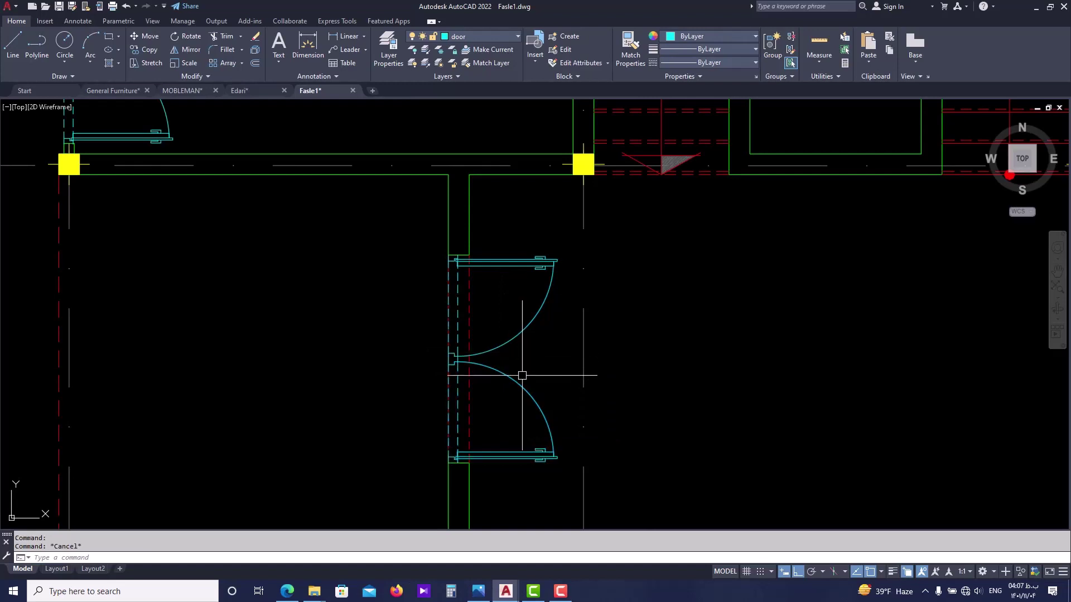
text(e)
key(Return)
scroll(463, 321, up, 2)
click(452, 326)
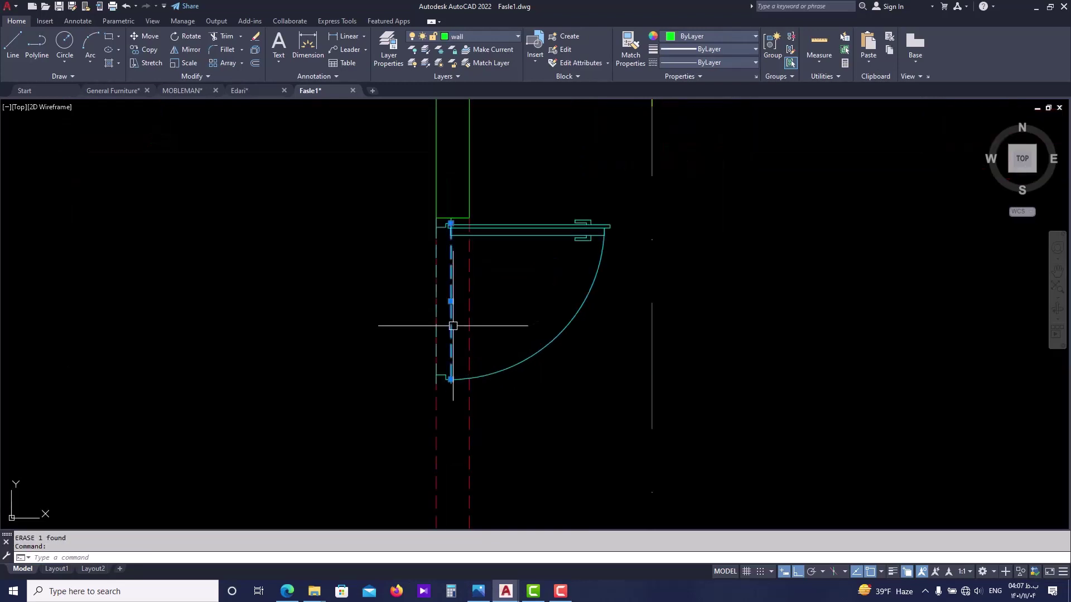
key(Escape)
click(513, 235)
key(Escape)
- Move the upper leaf's inner dashed sill line from its top end toward the far face of the wall
scroll(553, 219, up, 2)
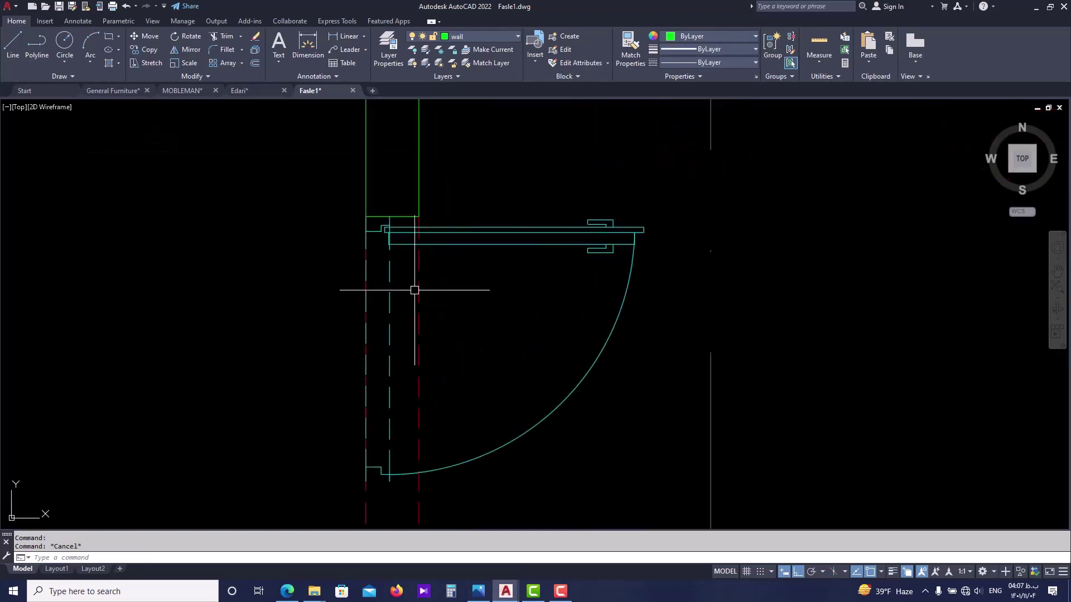
click(392, 313)
text(m)
key(Return)
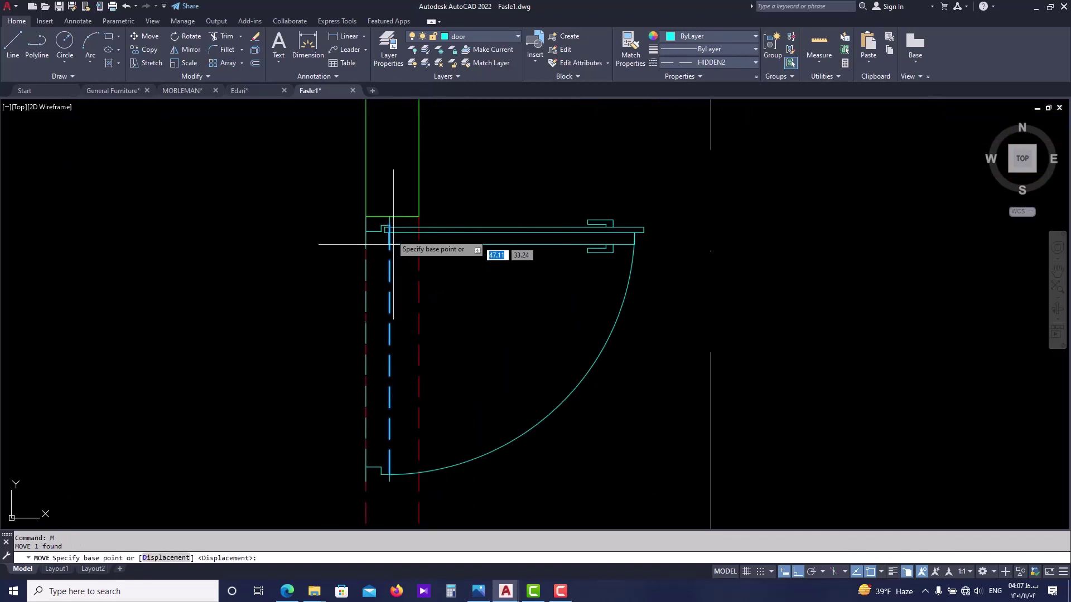
scroll(392, 232, up, 2)
click(392, 207)
click(435, 206)
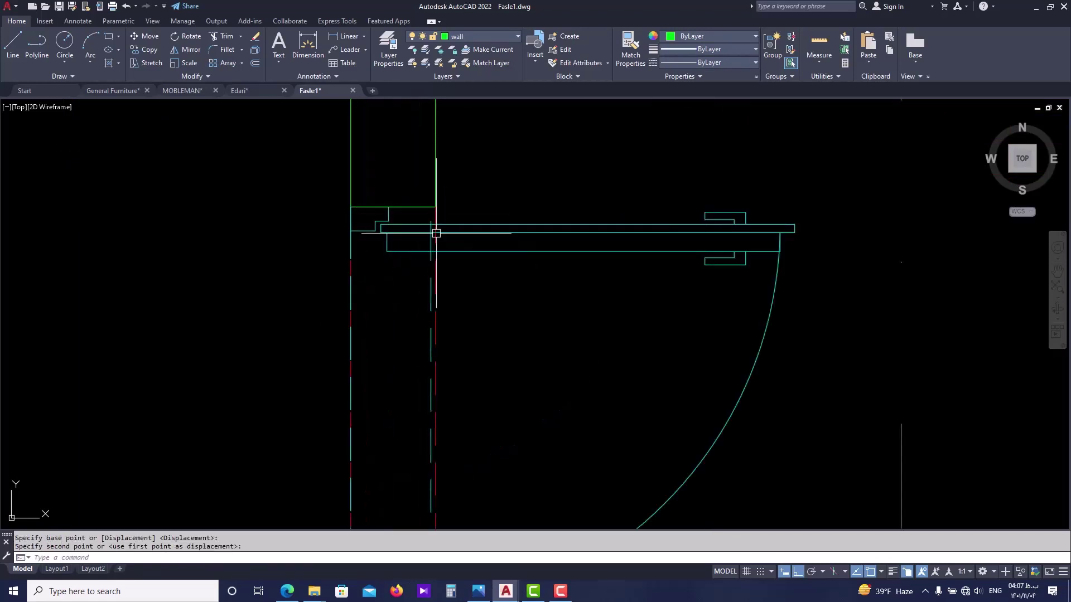
- Erase the two red dashed lines spanning the door opening along the wall faces
key(Escape)
click(351, 314)
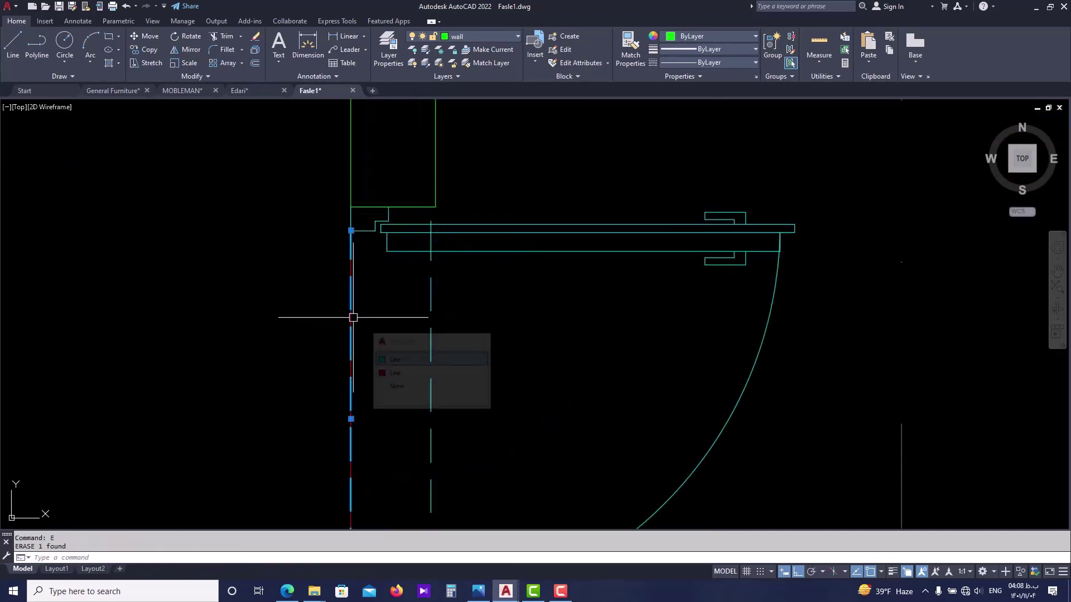
click(402, 370)
text(e)
key(Return)
- Move the dashed sill line again so it lines up with the wall face on the door's swing side
click(430, 318)
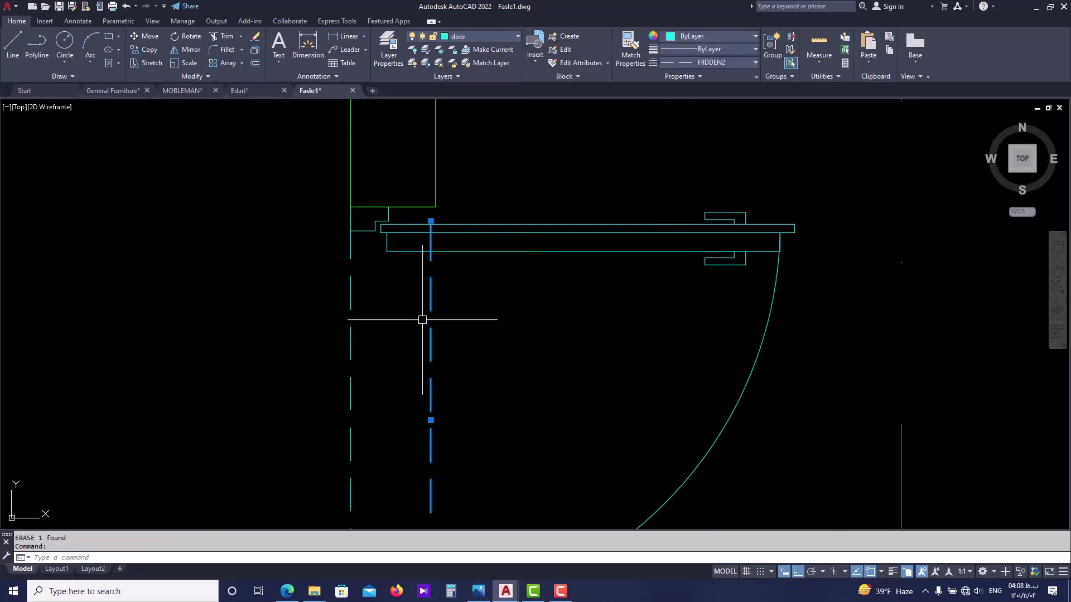
scroll(430, 299, up, 1)
text(m)
key(Return)
scroll(423, 254, up, 1)
click(423, 255)
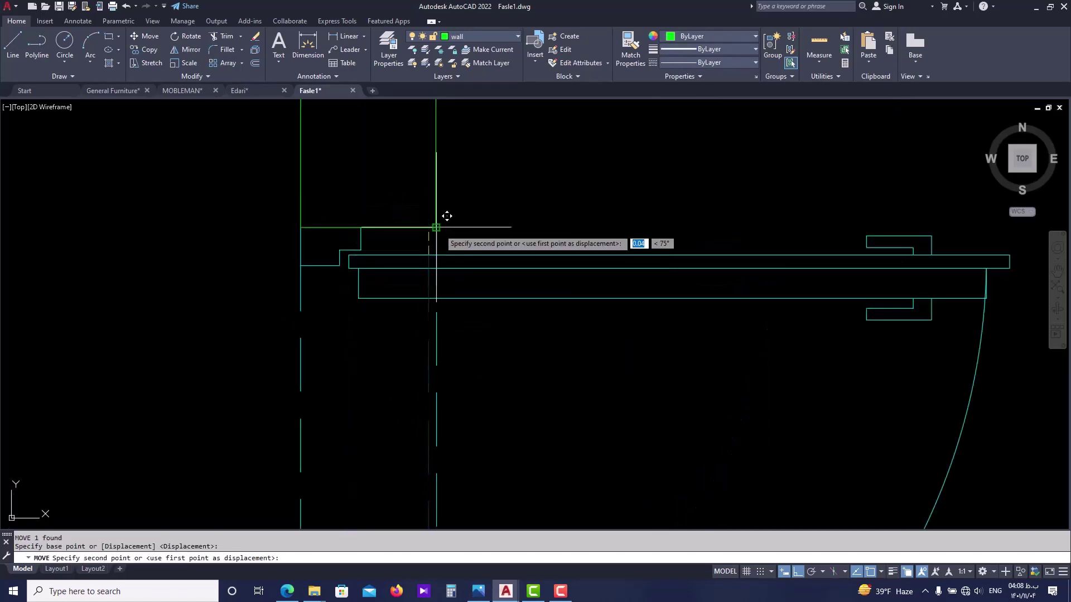
scroll(447, 220, down, 3)
key(Escape)
- Stretch the lower end of the dashed sill line straight down about 0.06, level with the end of the lower frame piece
scroll(447, 378, up, 2)
click(447, 377)
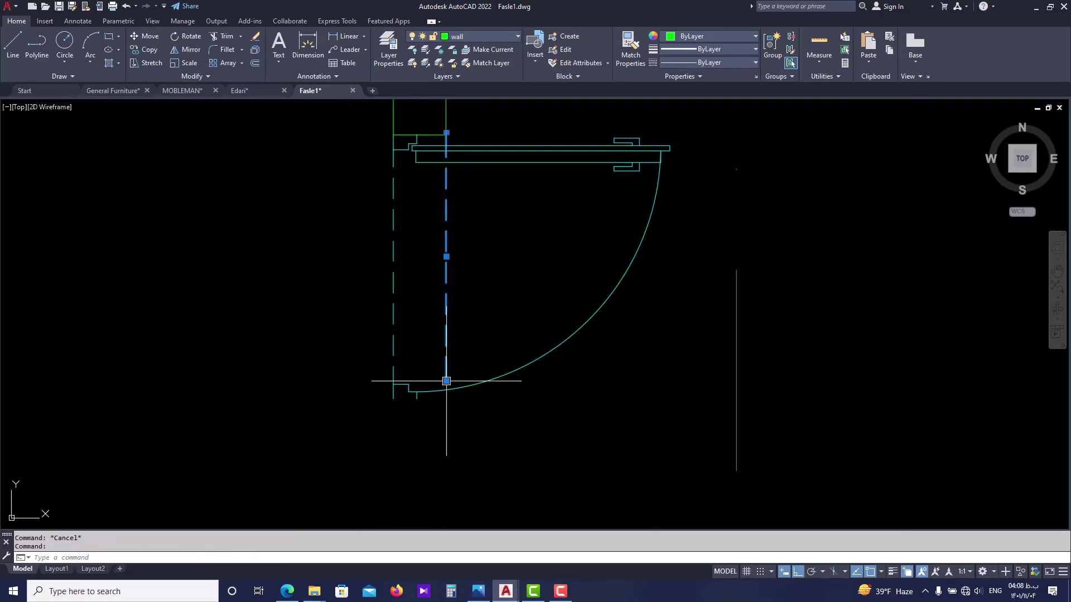
scroll(446, 378, up, 3)
click(446, 375)
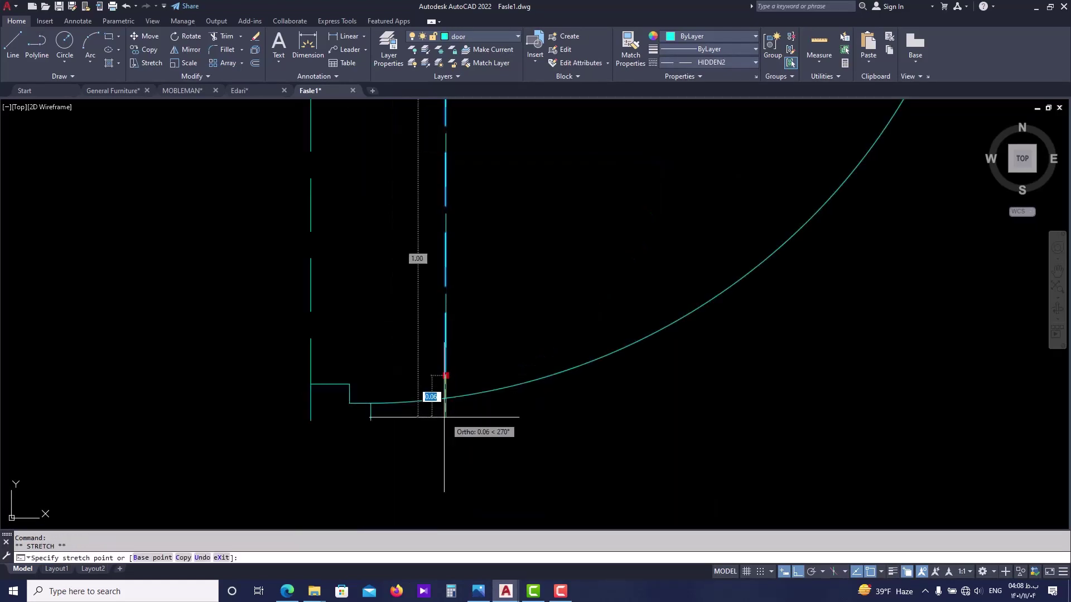
key(Escape)
scroll(493, 374, down, 3)
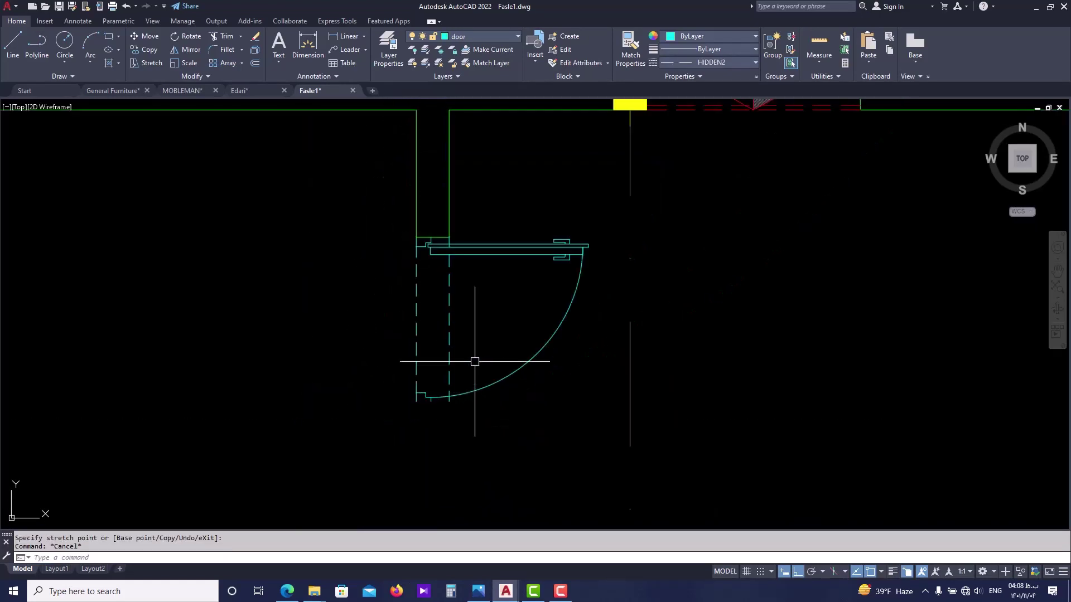
click(530, 317)
click(458, 423)
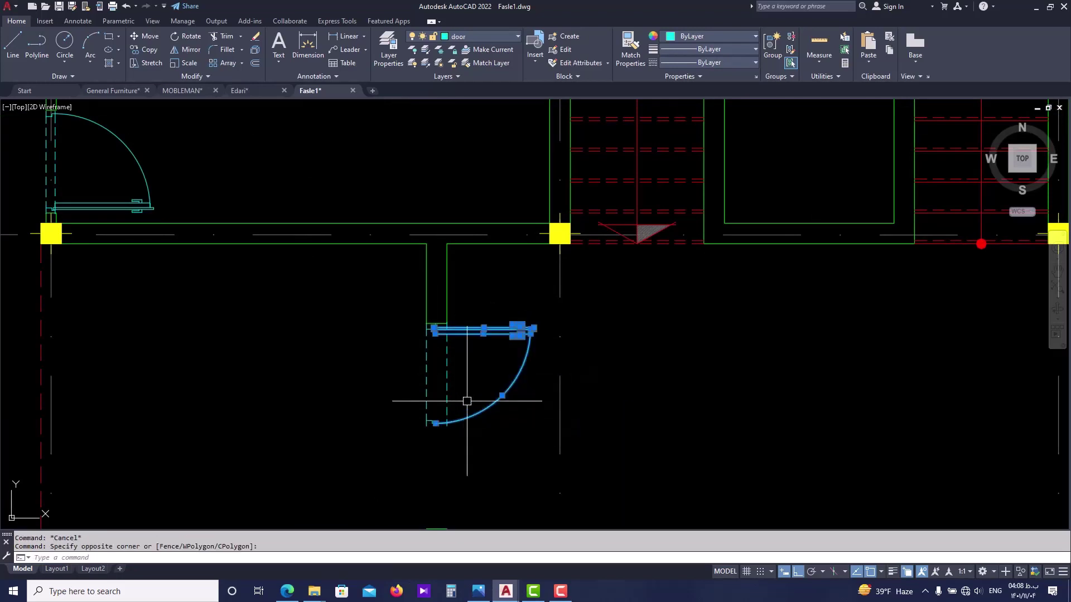
click(468, 393)
click(410, 445)
scroll(471, 339, up, 5)
scroll(312, 295, up, 2)
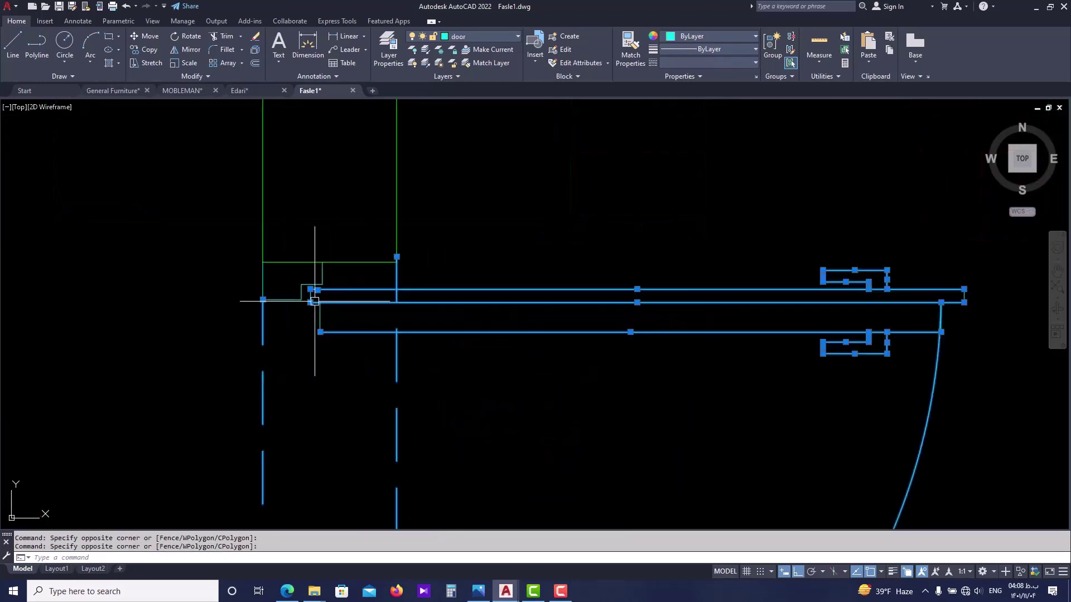
scroll(353, 308, down, 2)
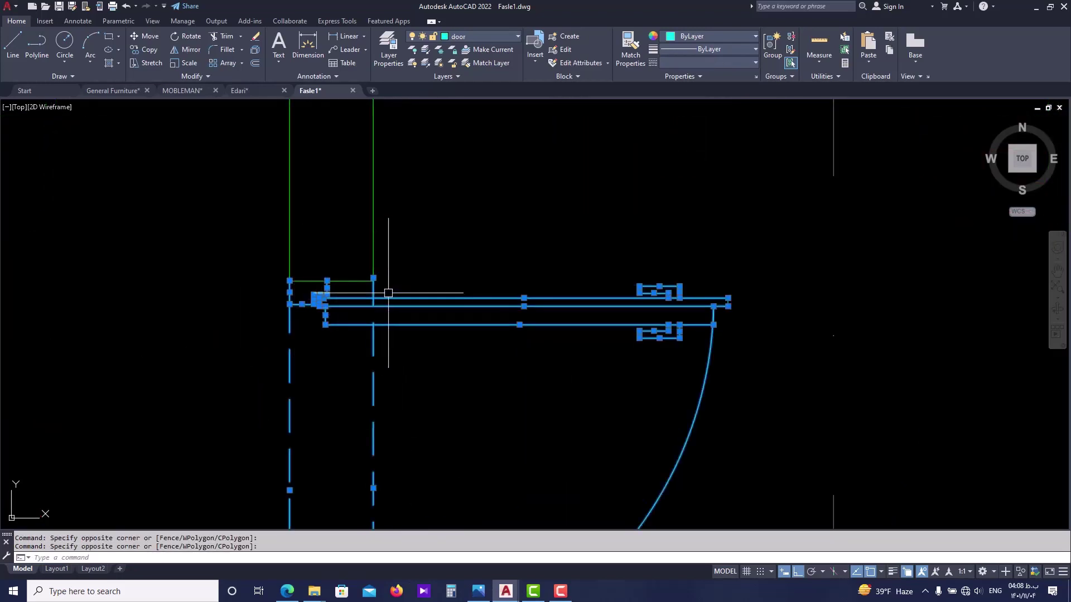
scroll(388, 293, down, 4)
scroll(399, 341, down, 4)
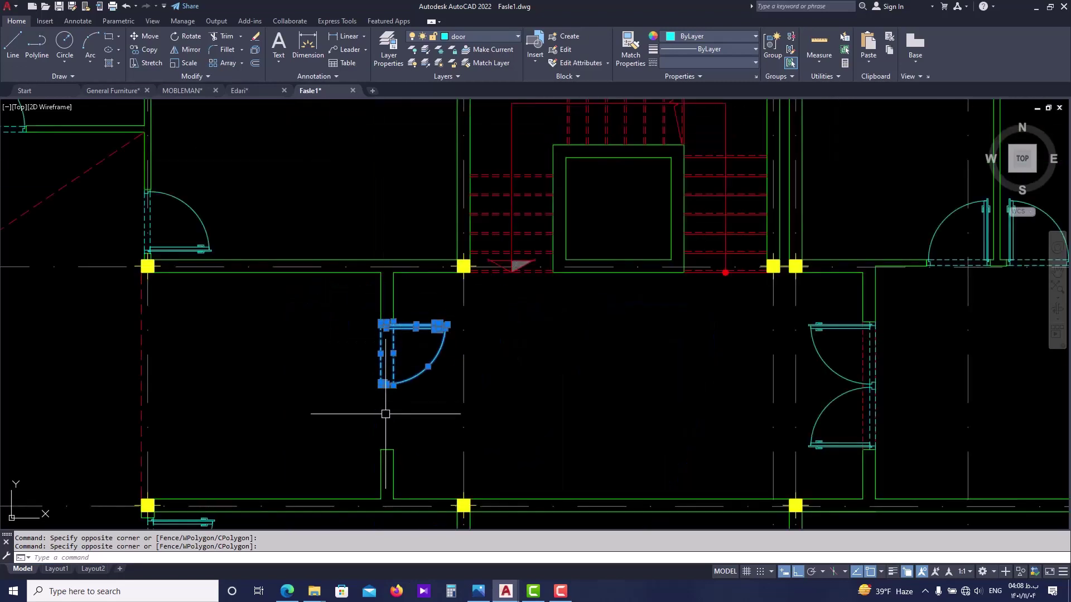
key(Escape)
scroll(416, 361, up, 2)
scroll(417, 361, up, 2)
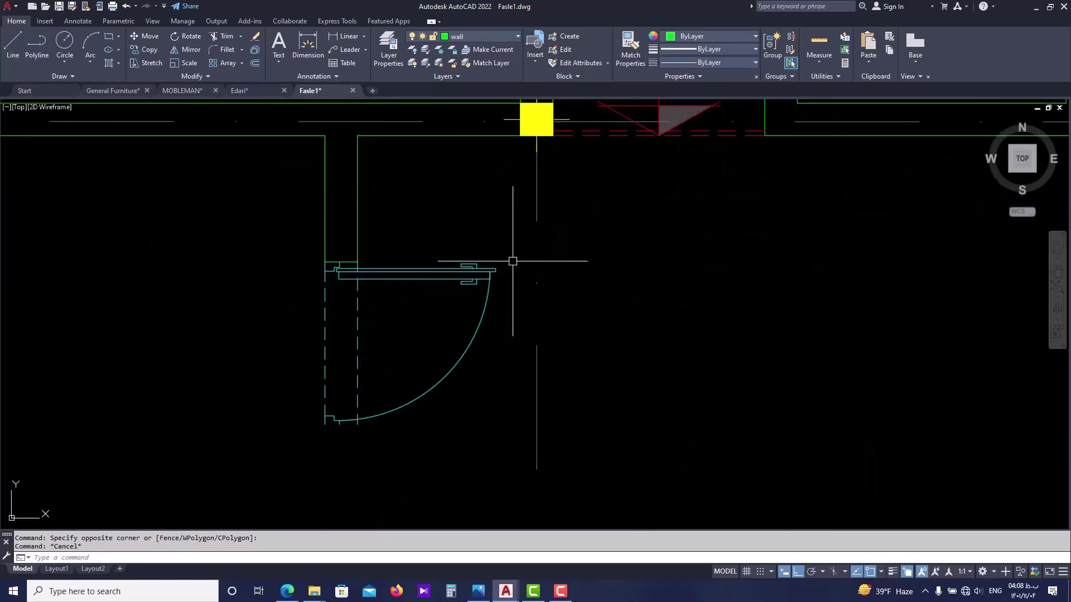
click(512, 262)
key(Escape)
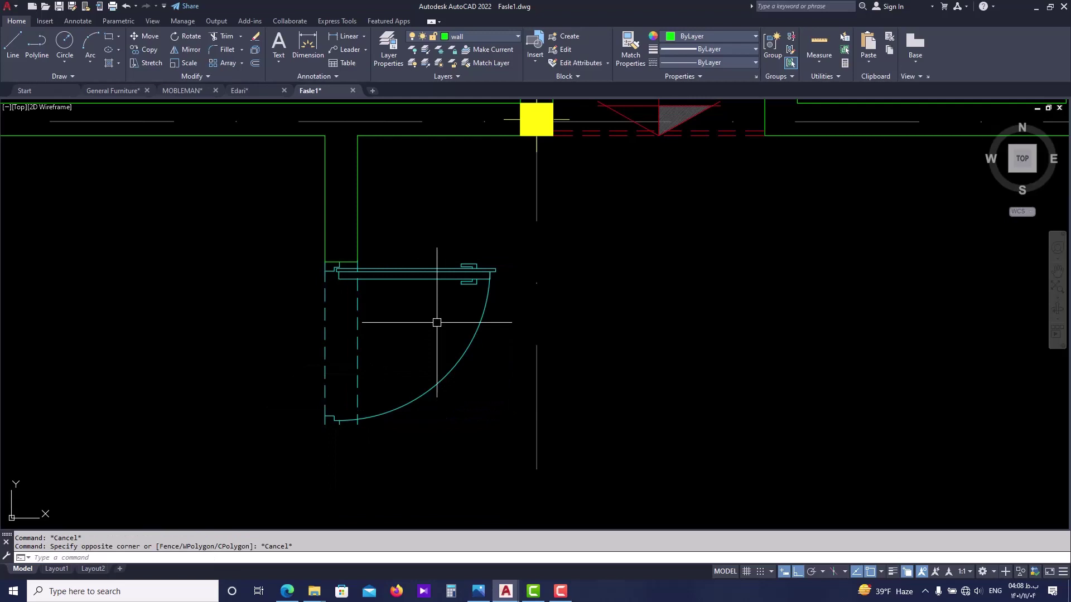
click(520, 262)
key(Escape)
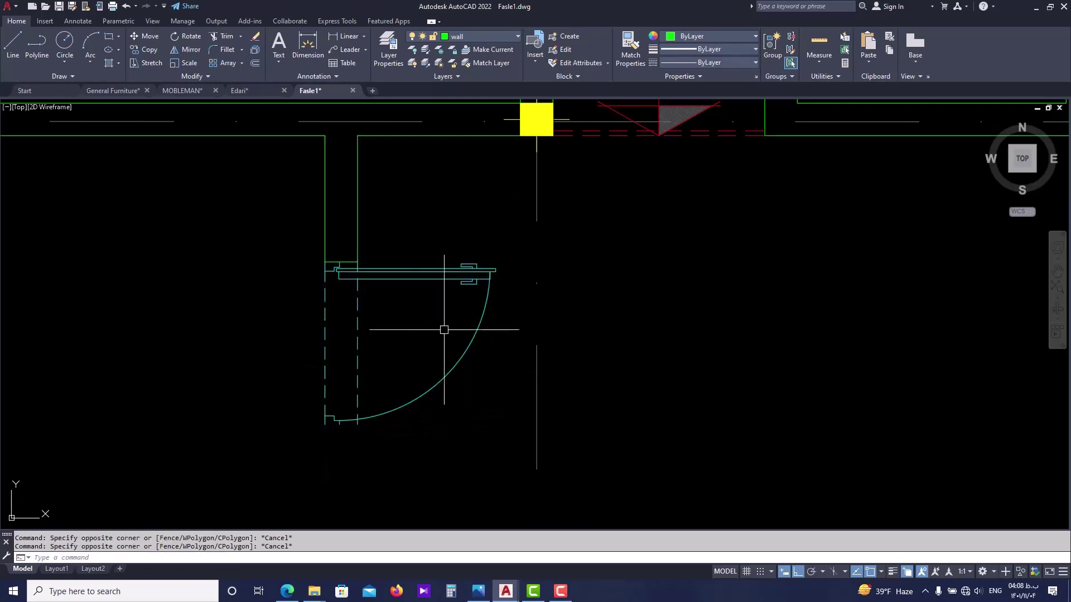
- Mirror the reworked upper door leaf with its frame and sill lines about a horizontal line at its lower end, keeping the original
click(522, 263)
click(328, 410)
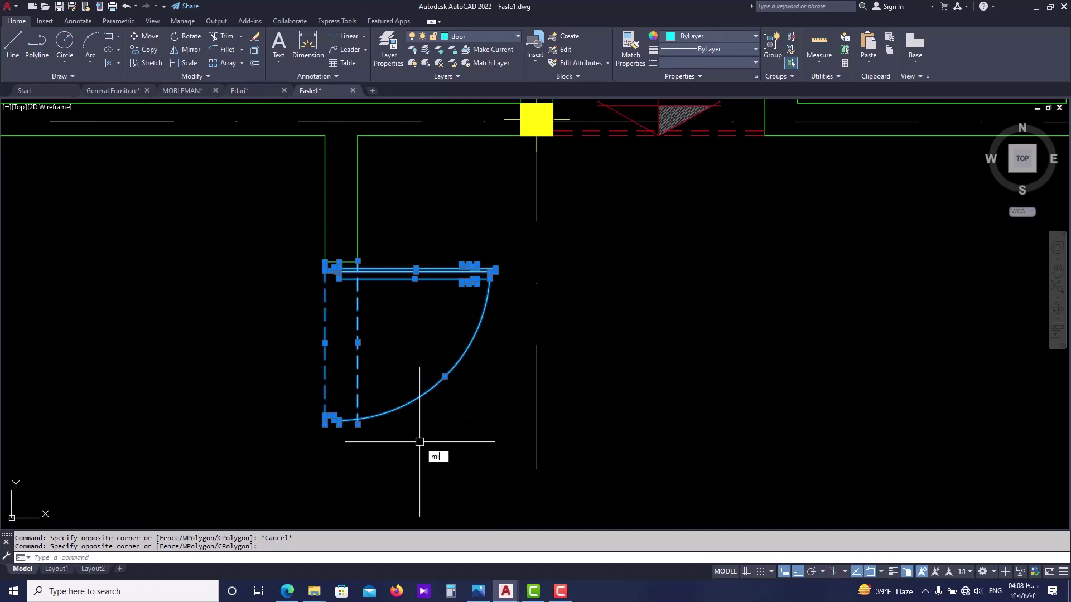
key(Return)
scroll(322, 431, up, 4)
click(329, 418)
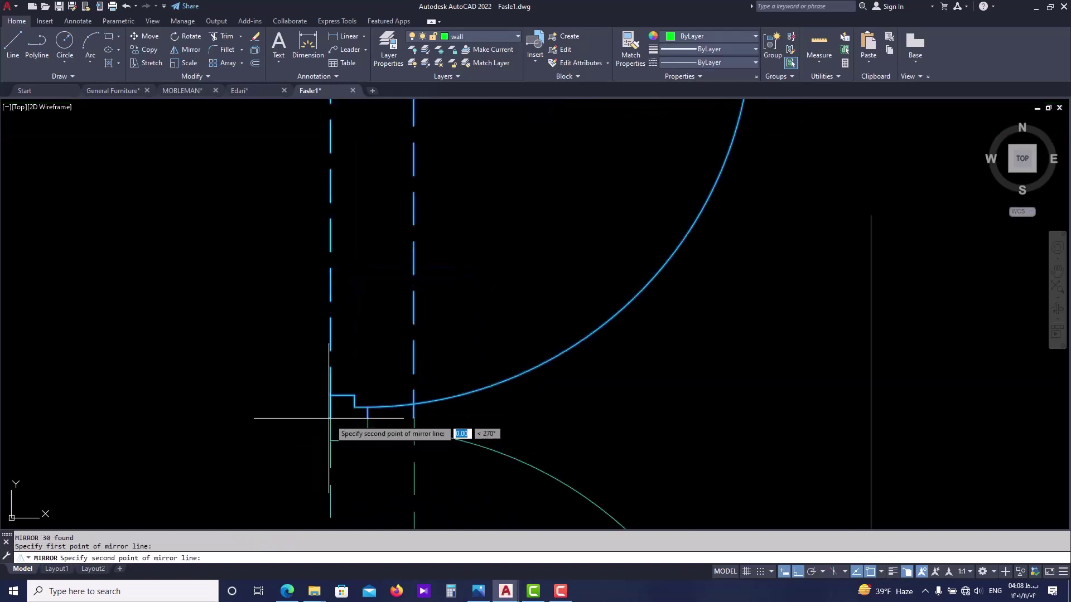
click(366, 417)
key(Return)
scroll(369, 400, down, 6)
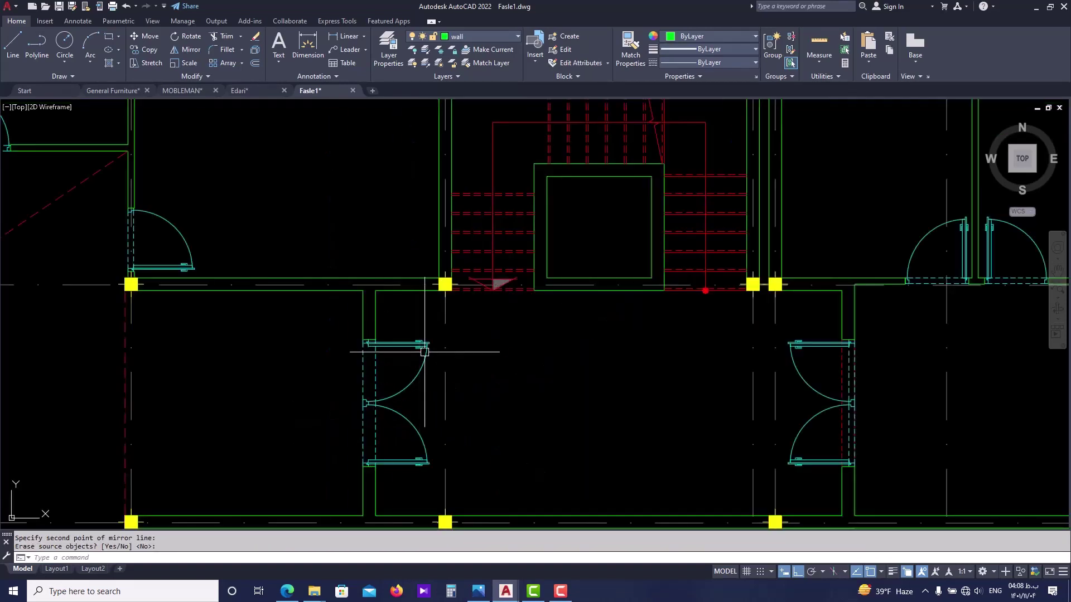
- Combine both leaves of the double door, with frames and sill lines but without the wall end lines, into a block named door-1
click(322, 480)
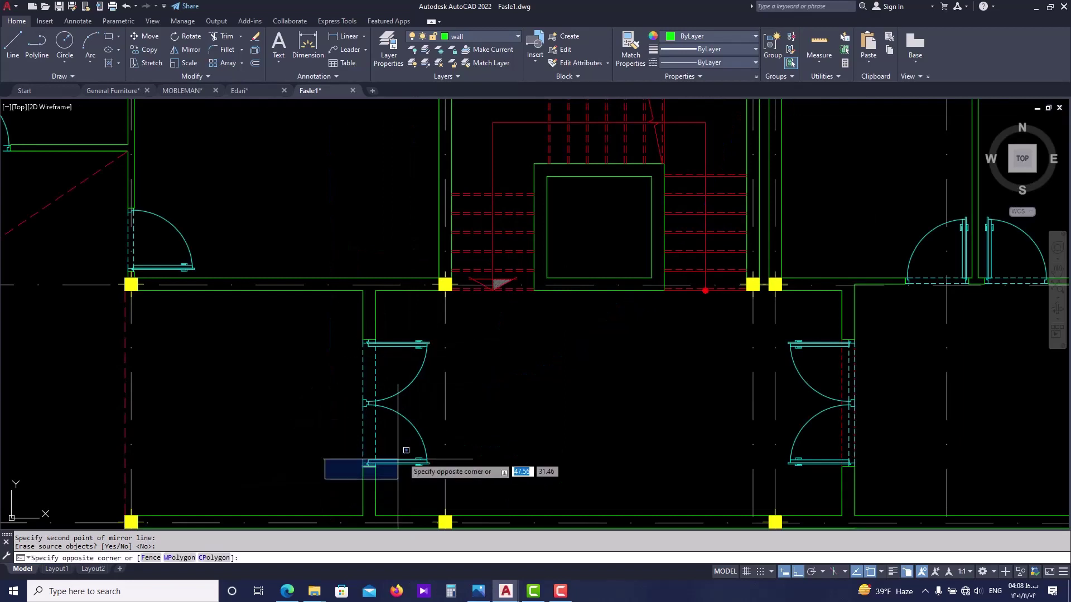
click(442, 326)
scroll(371, 338, up, 10)
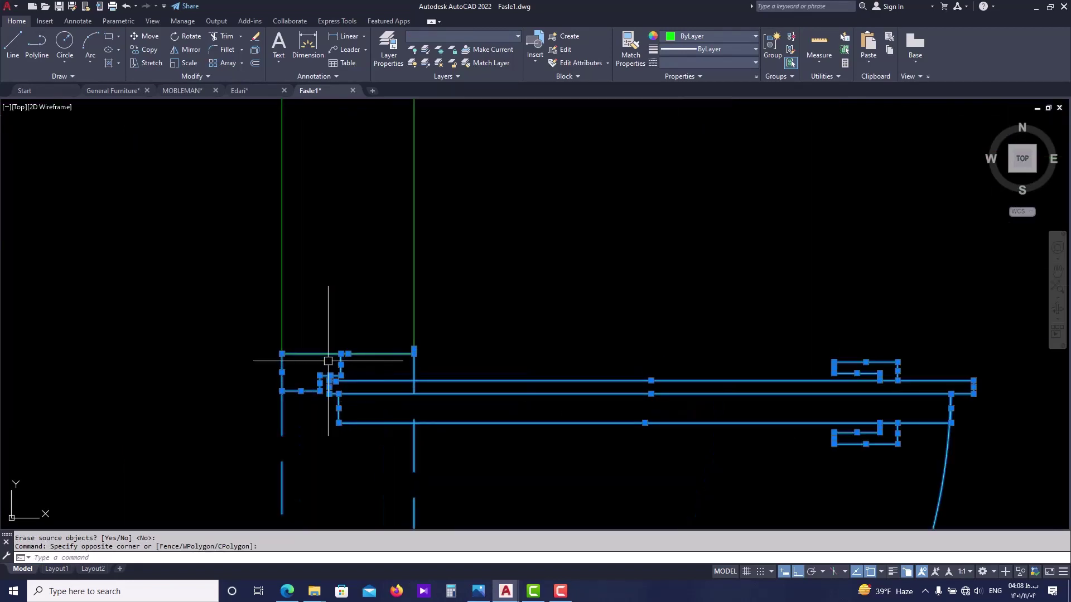
shift+click(300, 330)
shift+click(289, 360)
scroll(299, 423, down, 4)
middle_drag(301, 422, 320, 325)
middle_drag(327, 440, 331, 175)
scroll(333, 426, up, 2)
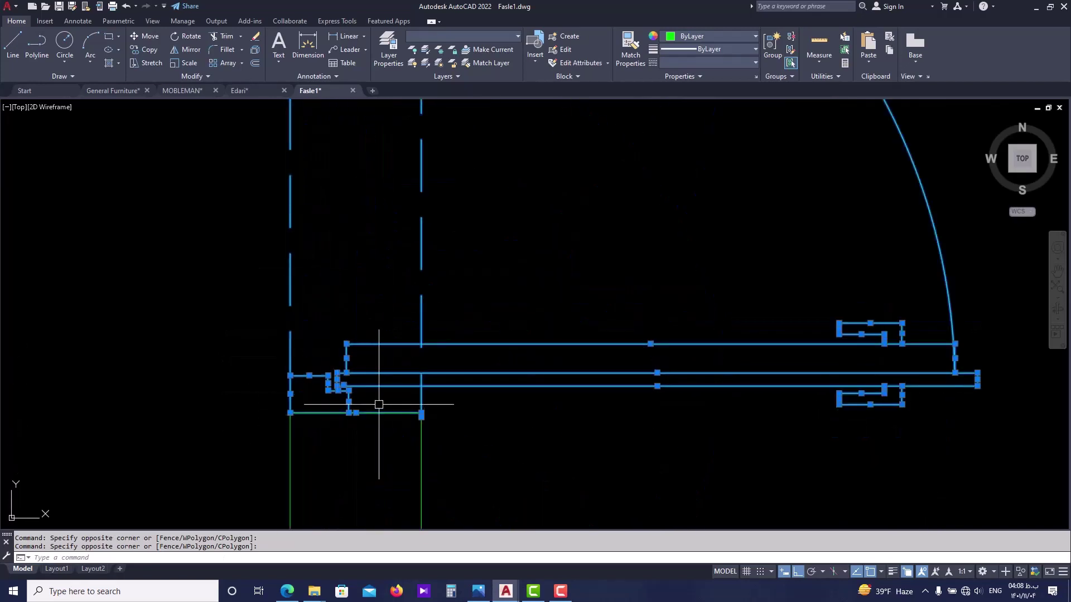
scroll(359, 445, down, 2)
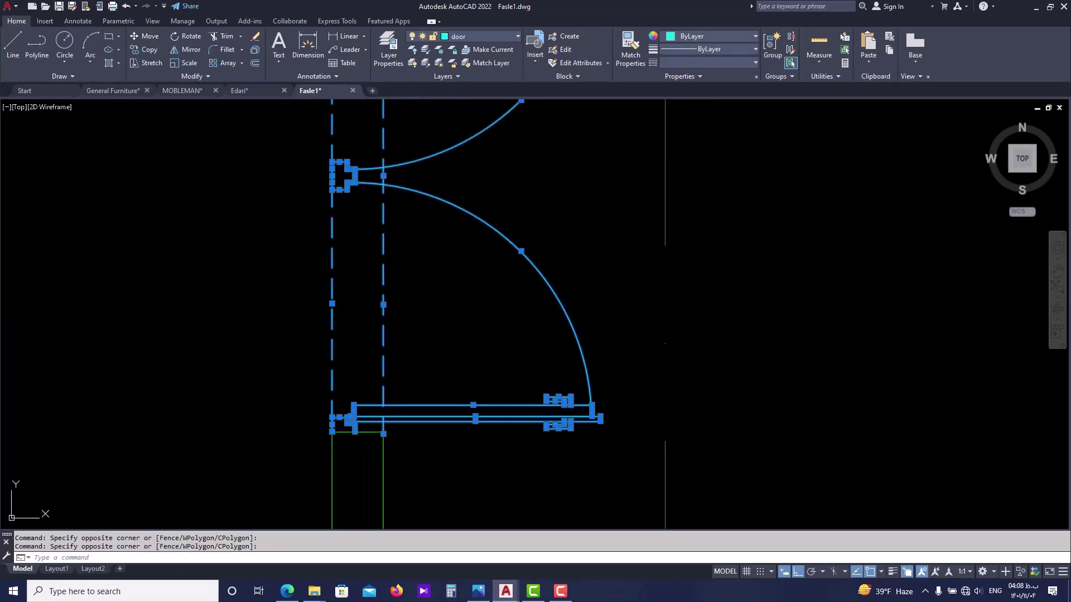
text(B)
key(Return)
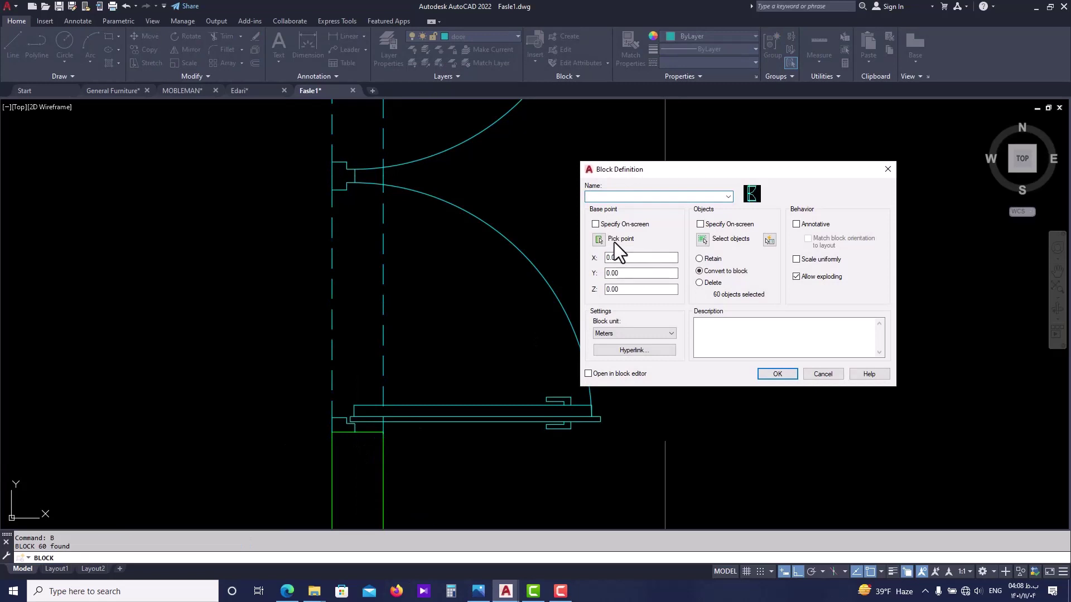
text(door-1)
click(615, 242)
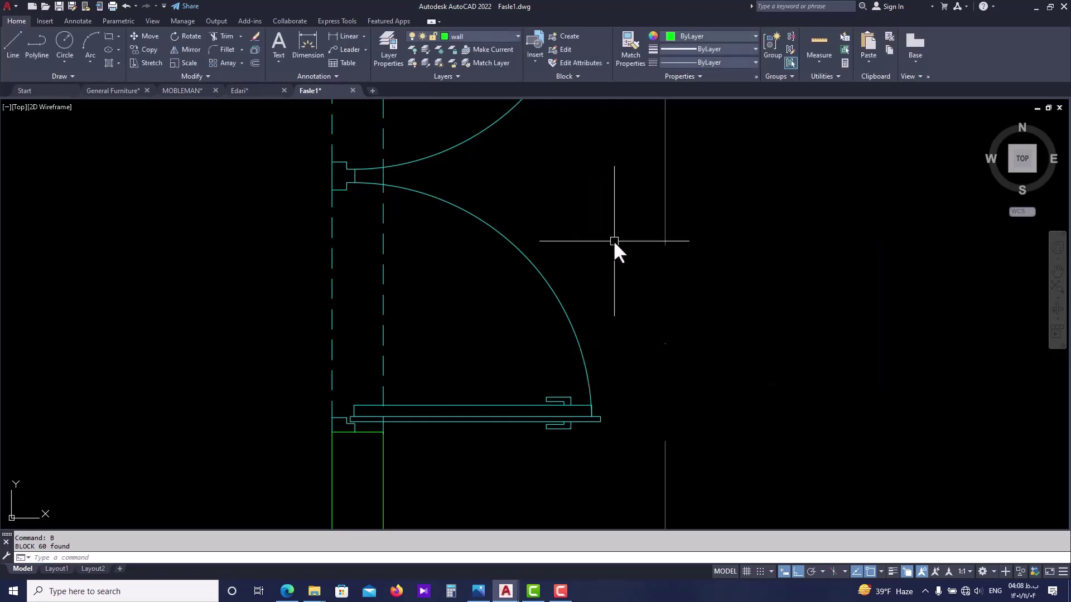
click(543, 275)
scroll(520, 312, down, 4)
middle_drag(508, 303, 467, 395)
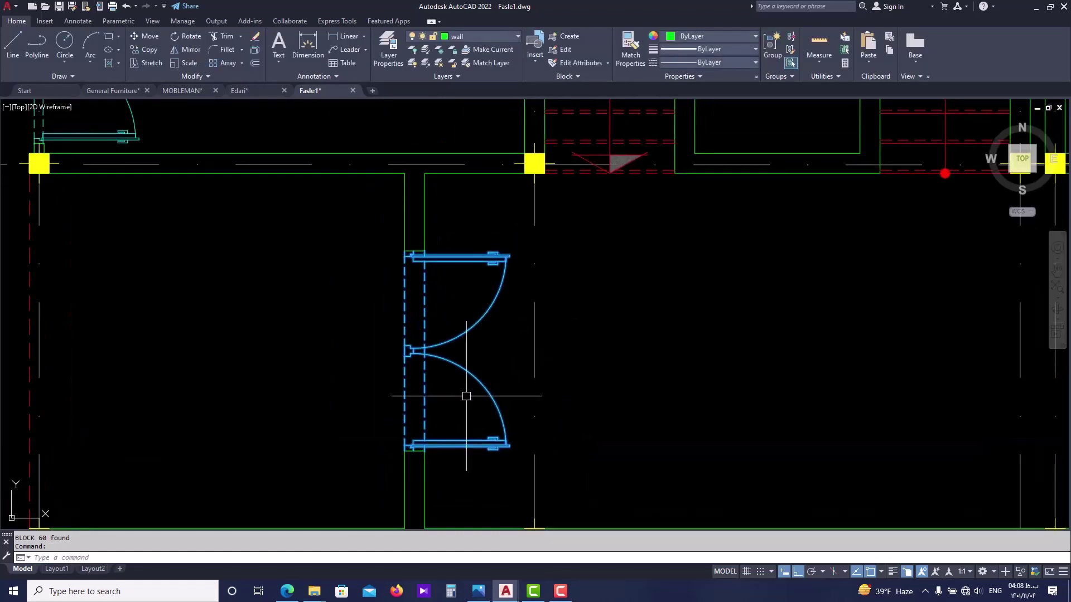
scroll(477, 383, down, 2)
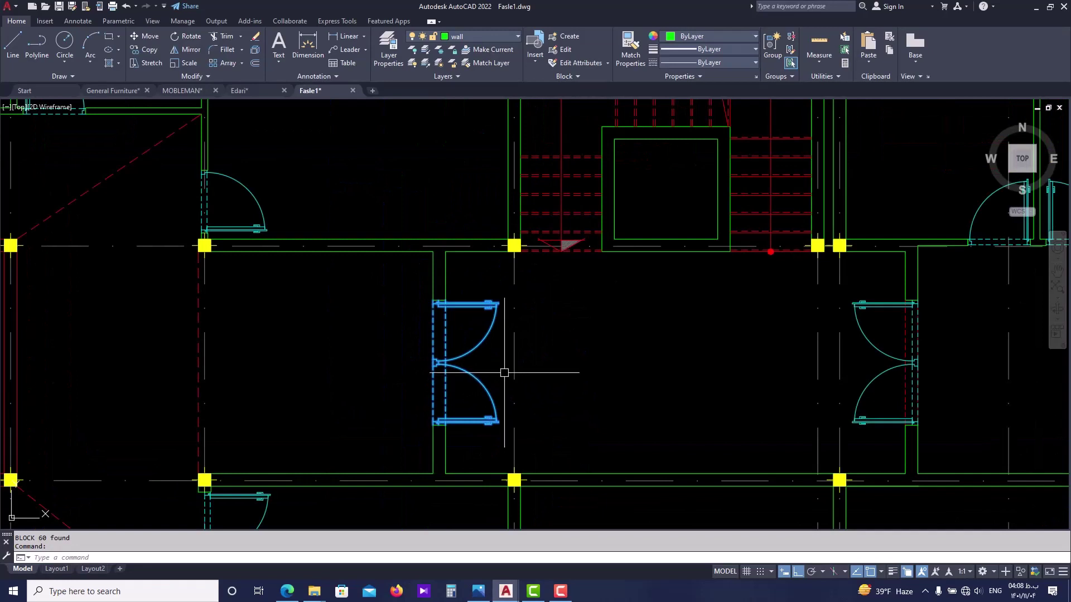
key(Escape)
key(Escape)
- Erase the two old door leaves and the two red dashed lines in the opposite opening, beyond the staircase
middle_drag(463, 355, 419, 355)
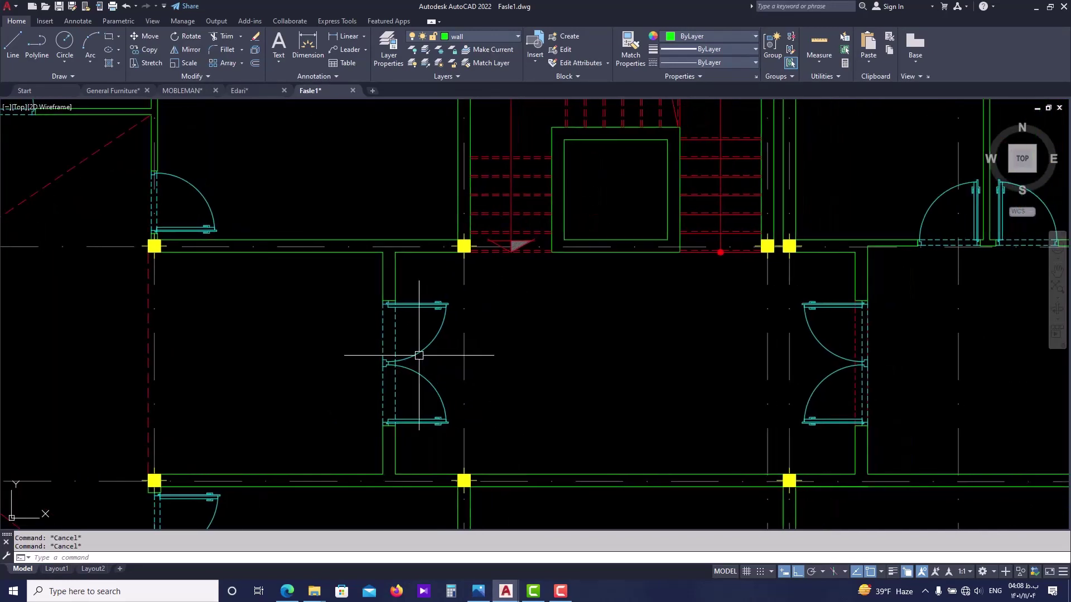
scroll(836, 312, up, 3)
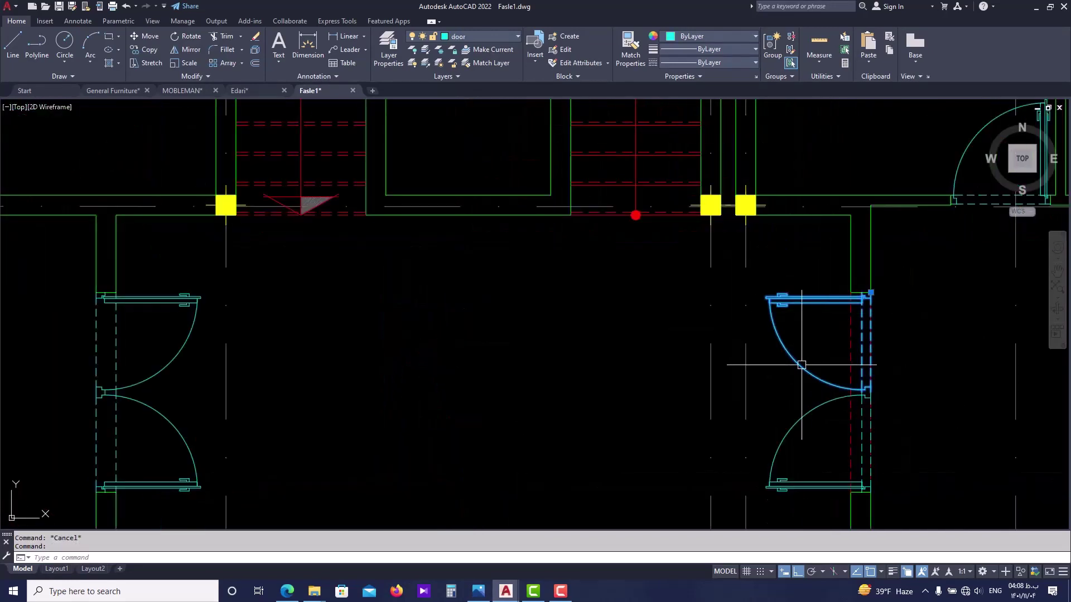
click(807, 409)
text(e)
key(space)
click(915, 383)
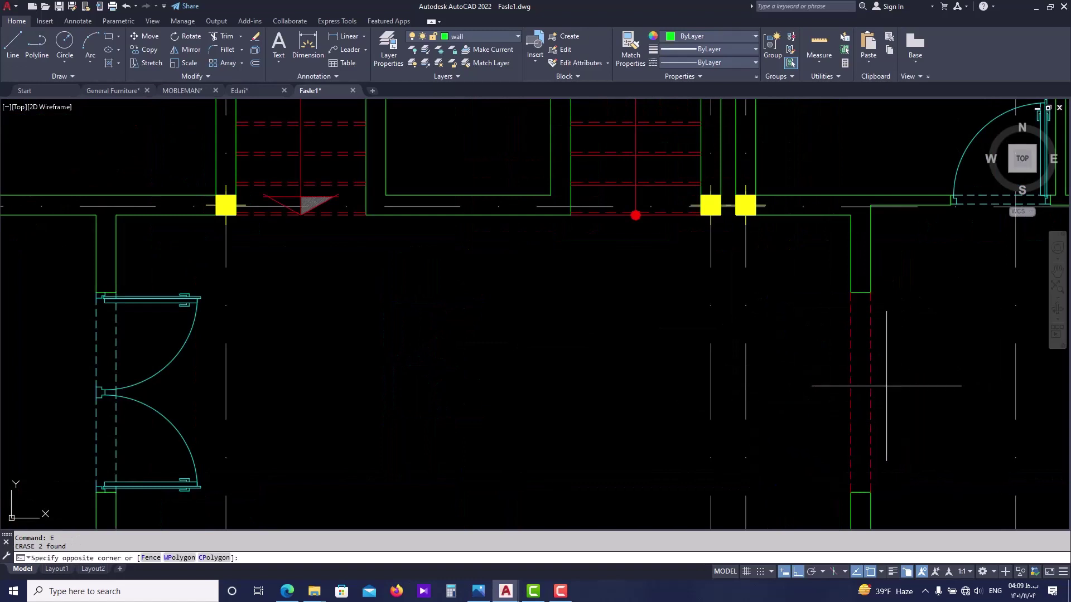
click(828, 400)
text(e)
key(space)
- Mirror the double-door block into the opposite opening about a vertical line midway between the two facing walls (m2p), keeping the original
scroll(697, 388, down, 2)
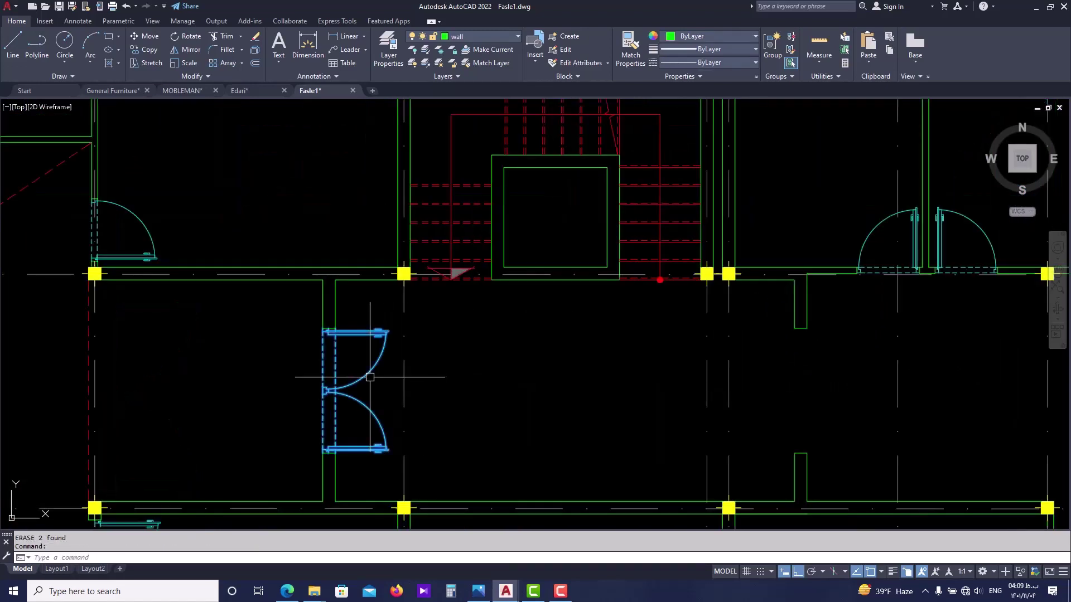
text(i)
key(Return)
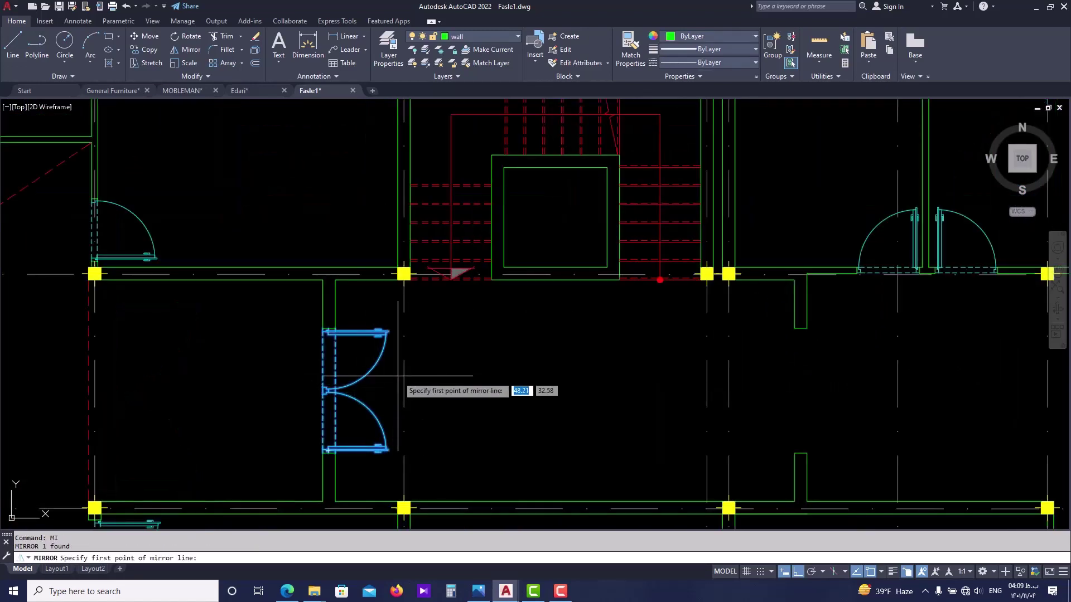
text(m2p)
key(Return)
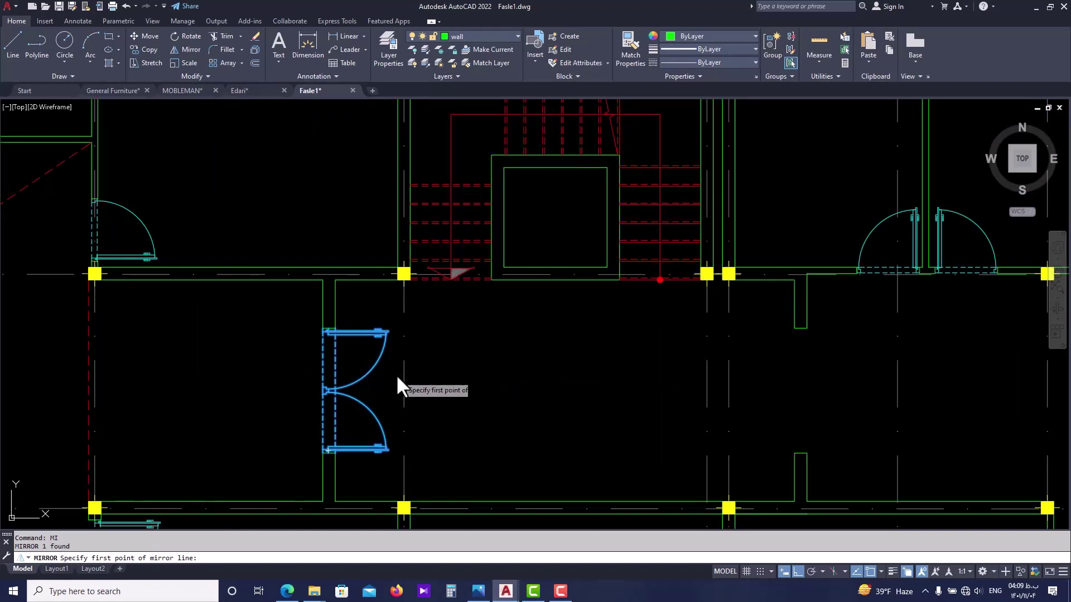
click(336, 306)
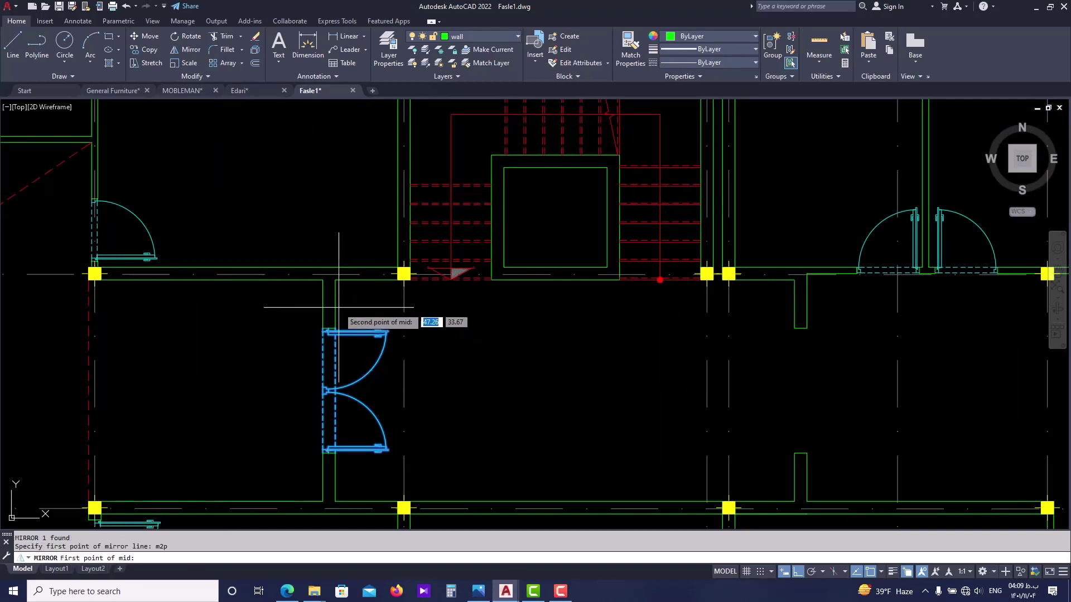
click(794, 304)
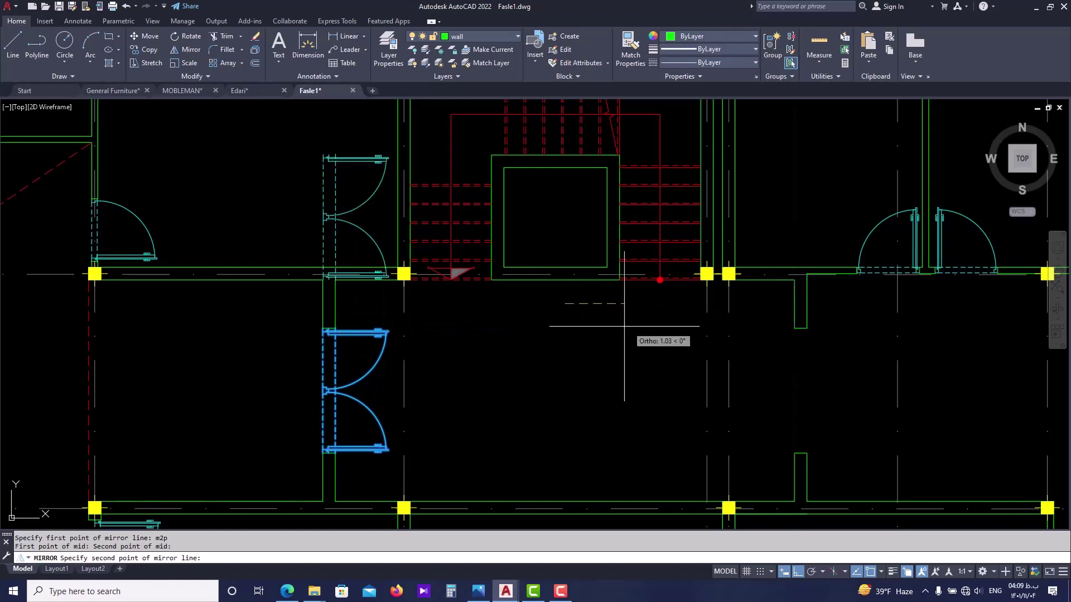
click(559, 413)
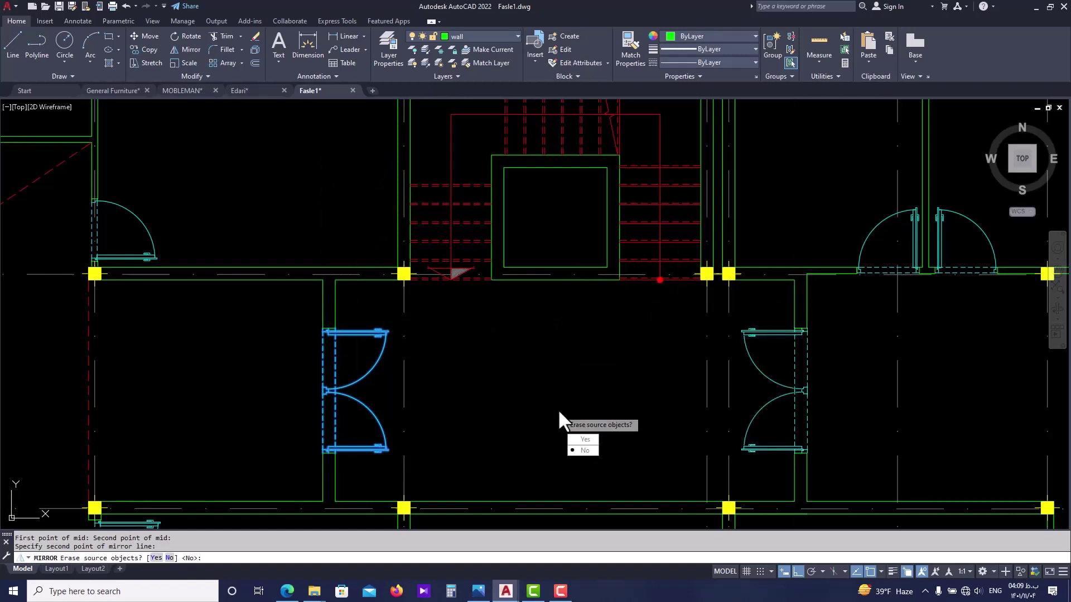
key(Return)
key(Escape)
- Examine the doors across the floor plan, comparing the openings in its two wings
scroll(558, 409, down, 3)
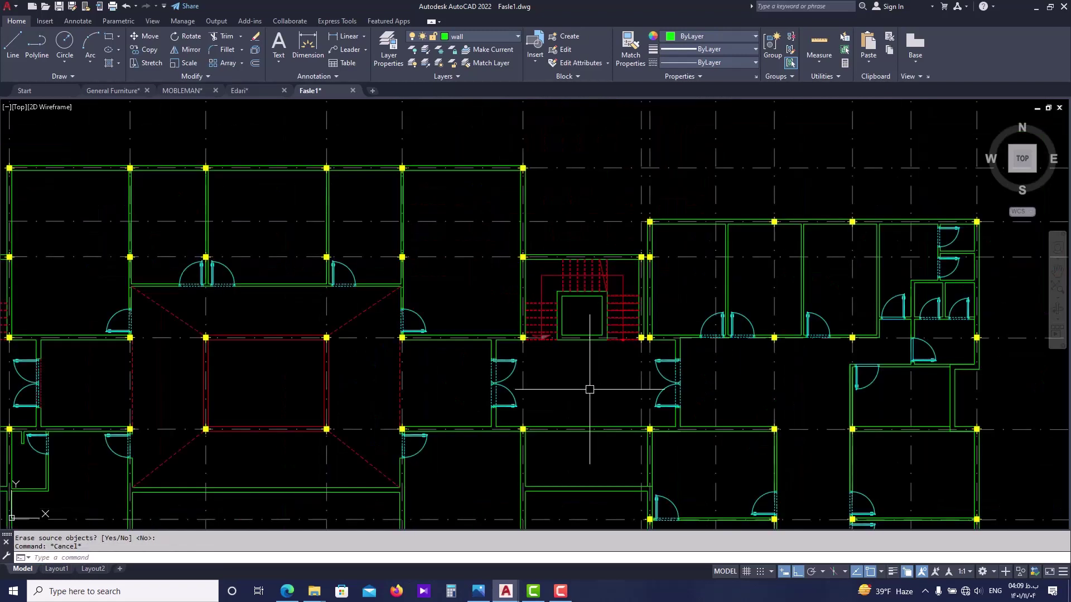
scroll(509, 370, up, 2)
click(521, 368)
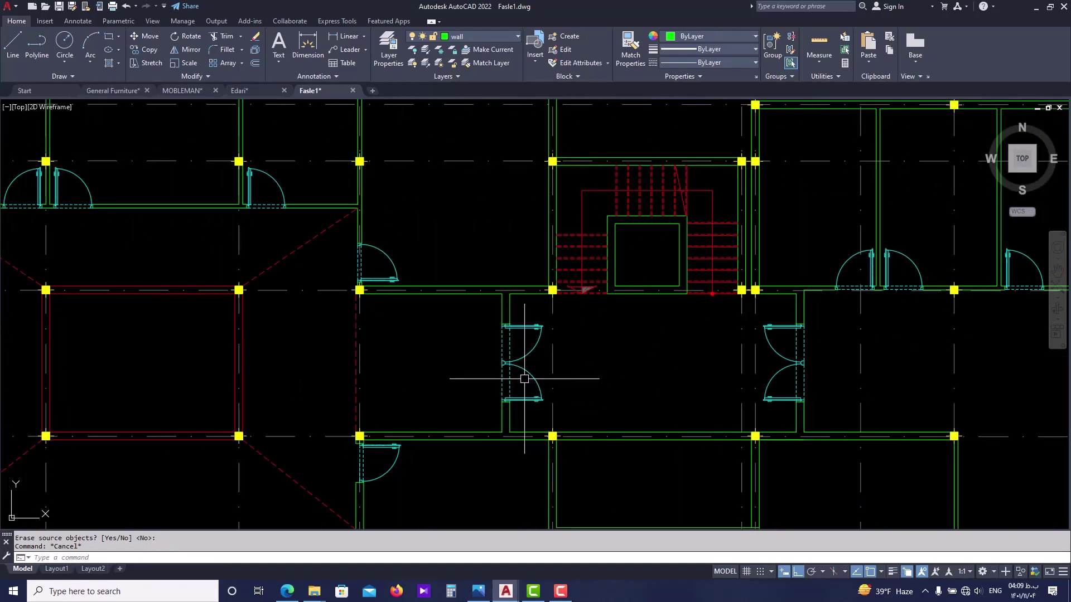
scroll(521, 370, down, 2)
key(Escape)
scroll(383, 384, down, 4)
middle_drag(345, 357, 397, 329)
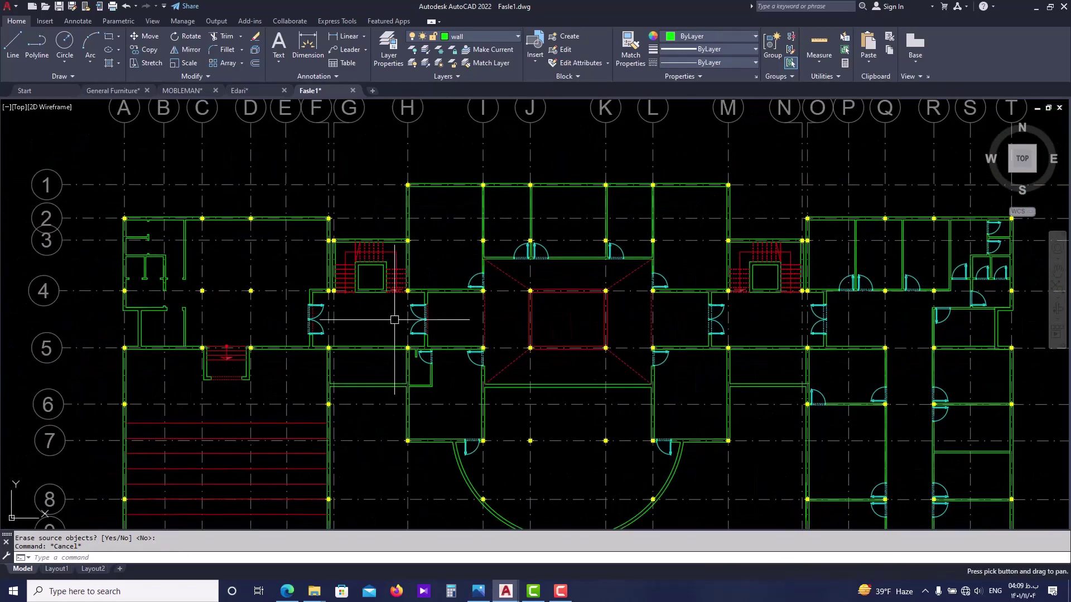
scroll(127, 275, down, 1)
- Mirror the seven doors of the restroom area near grids Q to T about the central court's vertical midline, keeping the originals
scroll(642, 265, up, 4)
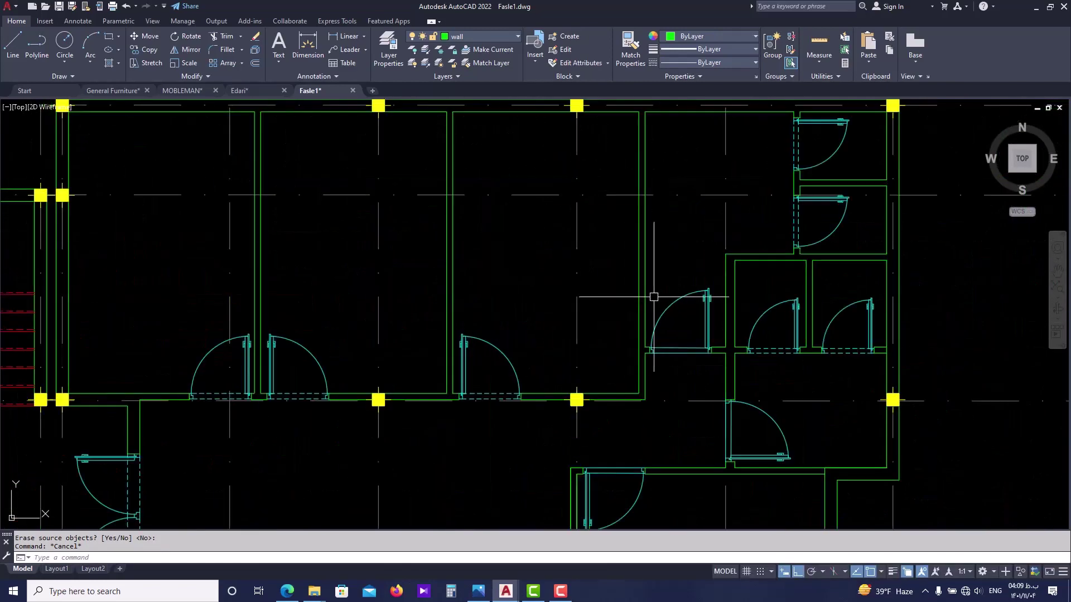
click(673, 301)
click(770, 304)
click(843, 307)
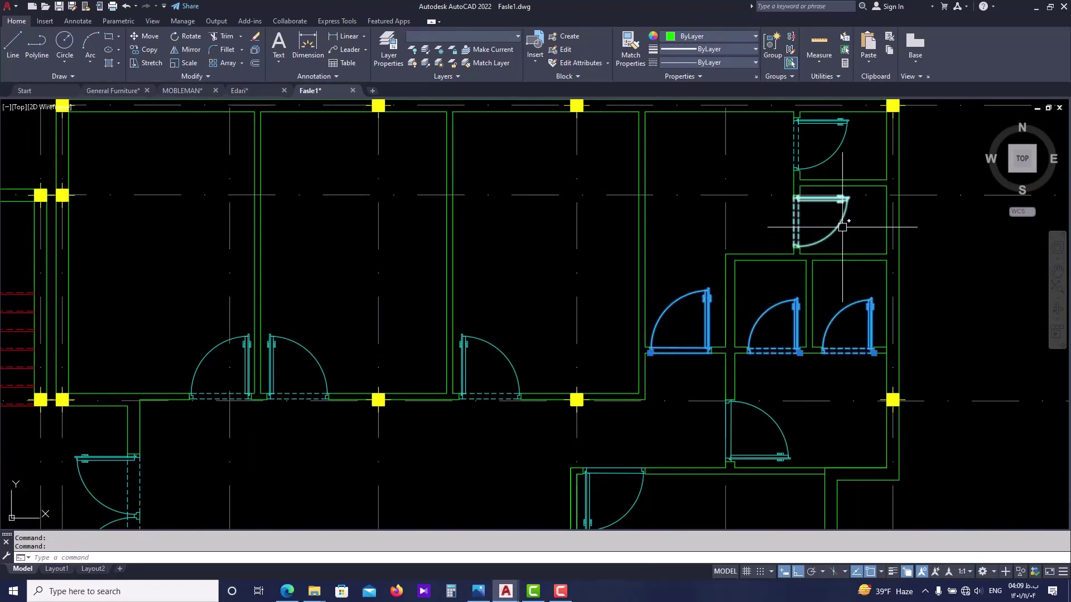
click(836, 168)
click(771, 410)
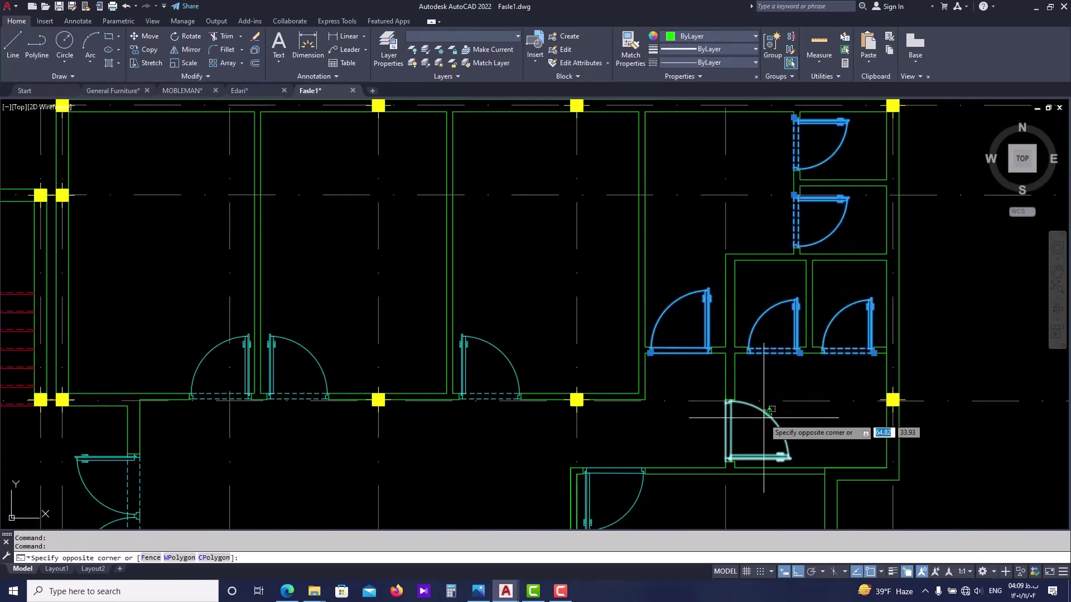
click(681, 462)
scroll(626, 407, down, 2)
scroll(625, 410, down, 3)
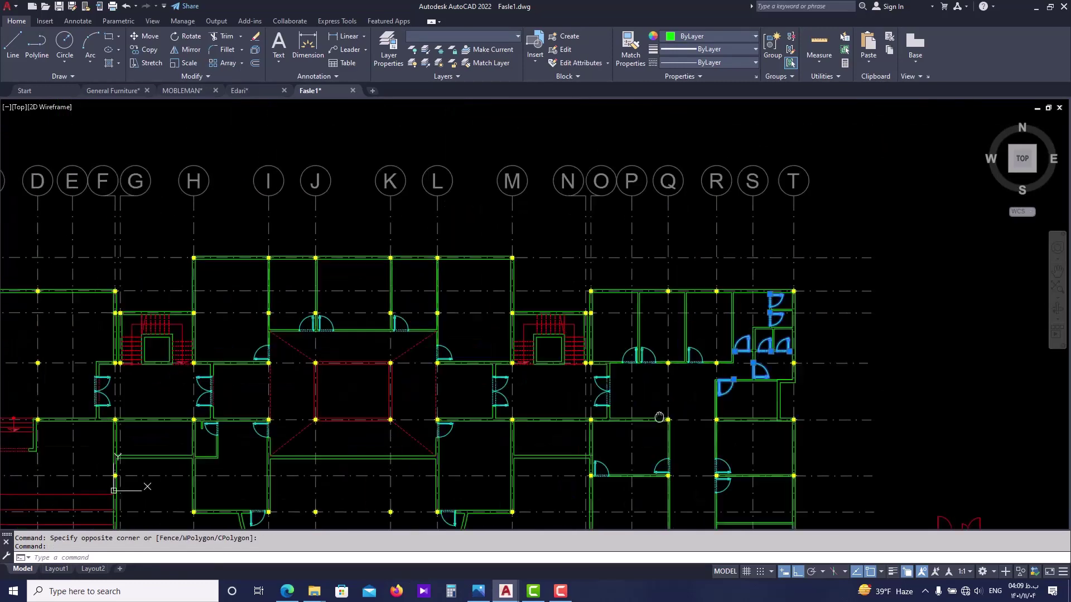
text(i)
key(Return)
scroll(440, 419, up, 3)
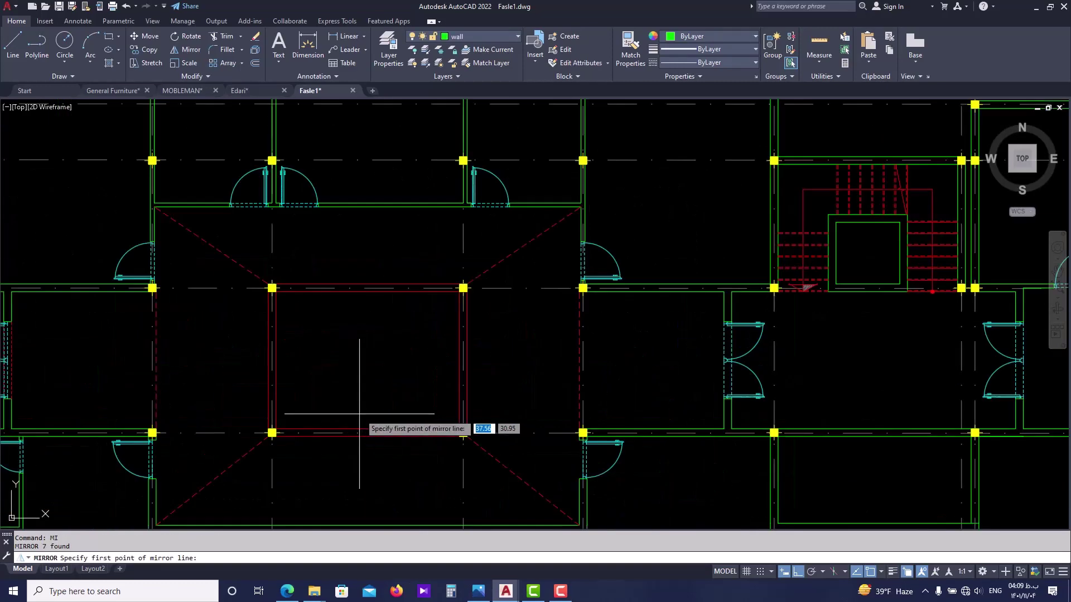
click(367, 433)
click(366, 359)
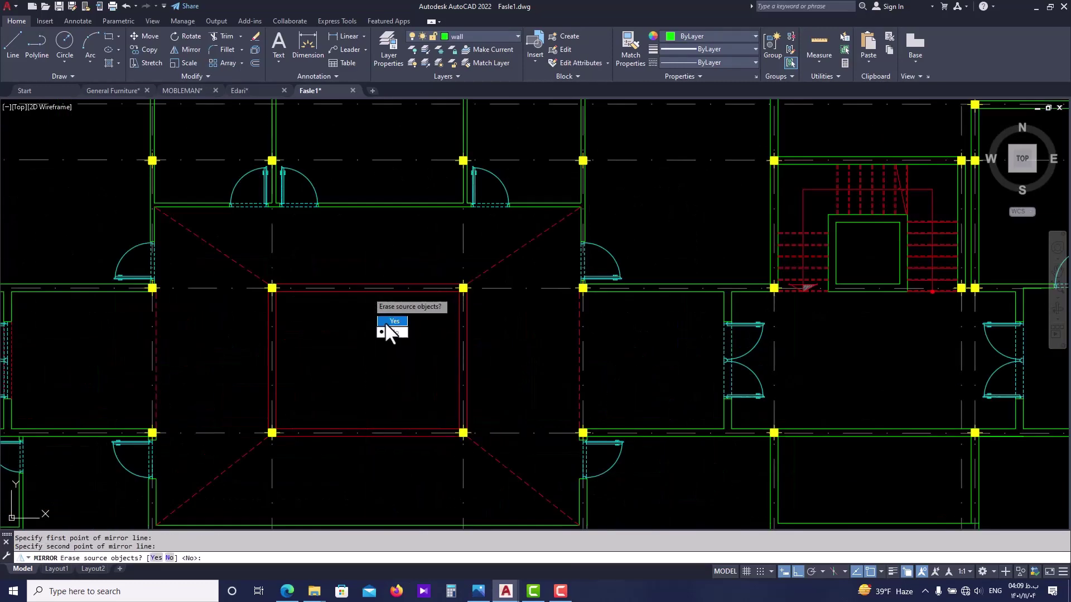
click(392, 332)
- Move the mirrored door beside the two small cubicles above grid 4 so its lower frame corner meets the opening's wall end
scroll(395, 306, down, 3)
scroll(385, 304, up, 5)
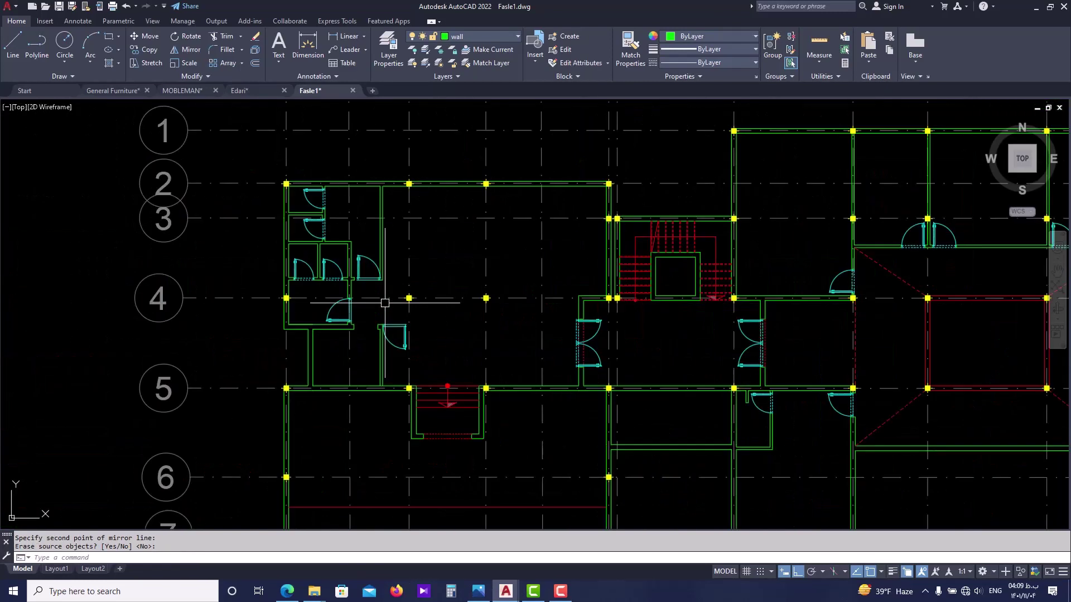
mouse_move(383, 304)
middle_down()
mouse_move(347, 271)
mouse_move(350, 357)
middle_up()
key(Return)
scroll(466, 382, up, 4)
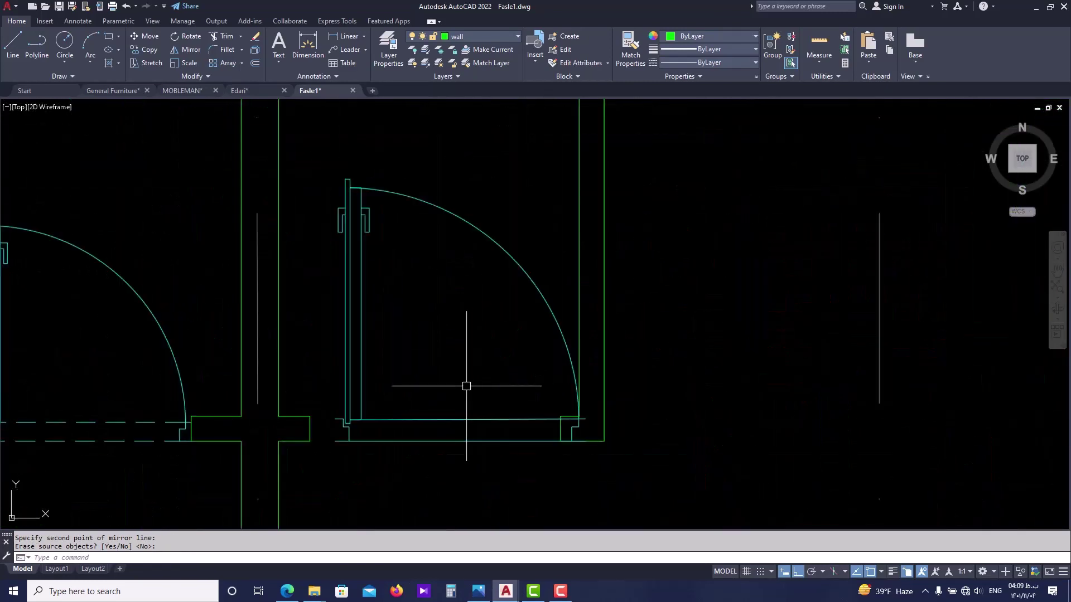
click(357, 376)
text(M)
key(Return)
scroll(350, 412, up, 2)
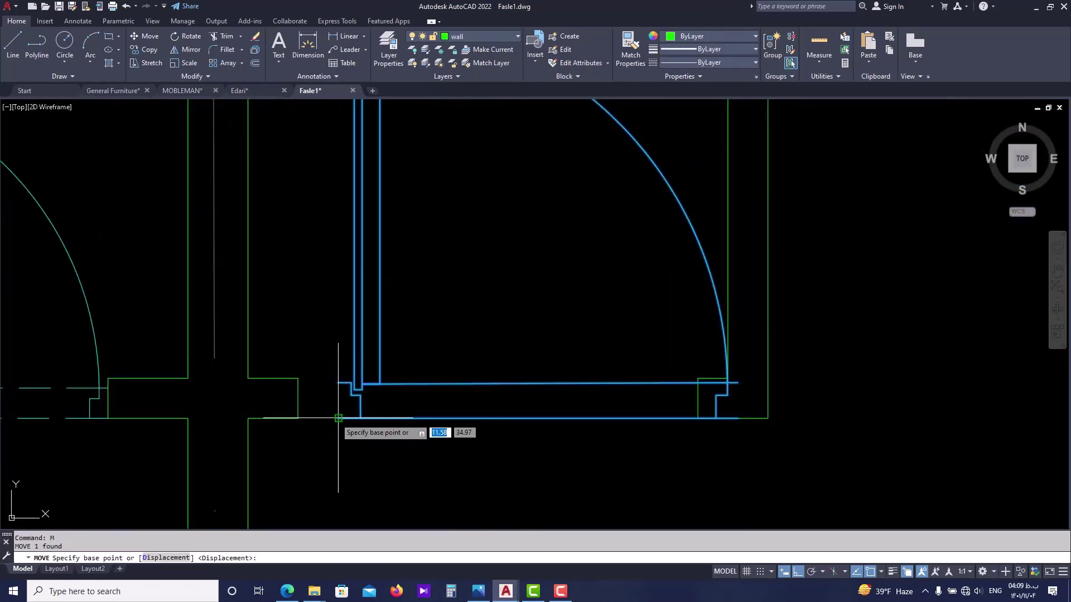
click(337, 418)
click(298, 419)
scroll(391, 300, down, 5)
middle_drag(392, 299, 404, 246)
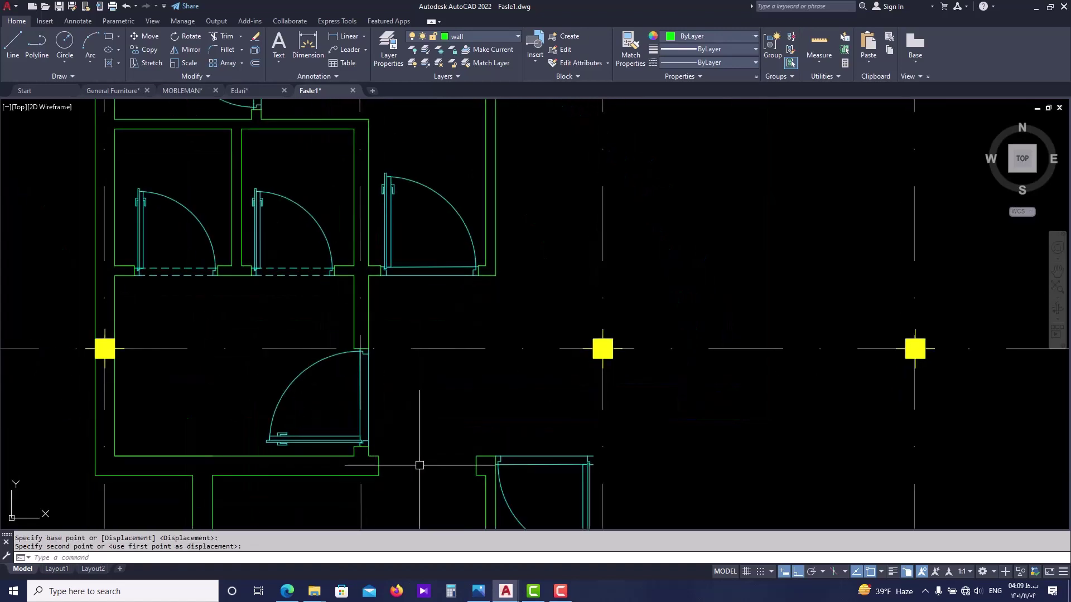
middle_drag(518, 468, 502, 354)
click(532, 348)
scroll(535, 353, up, 2)
text(m)
key(ctrl+z)
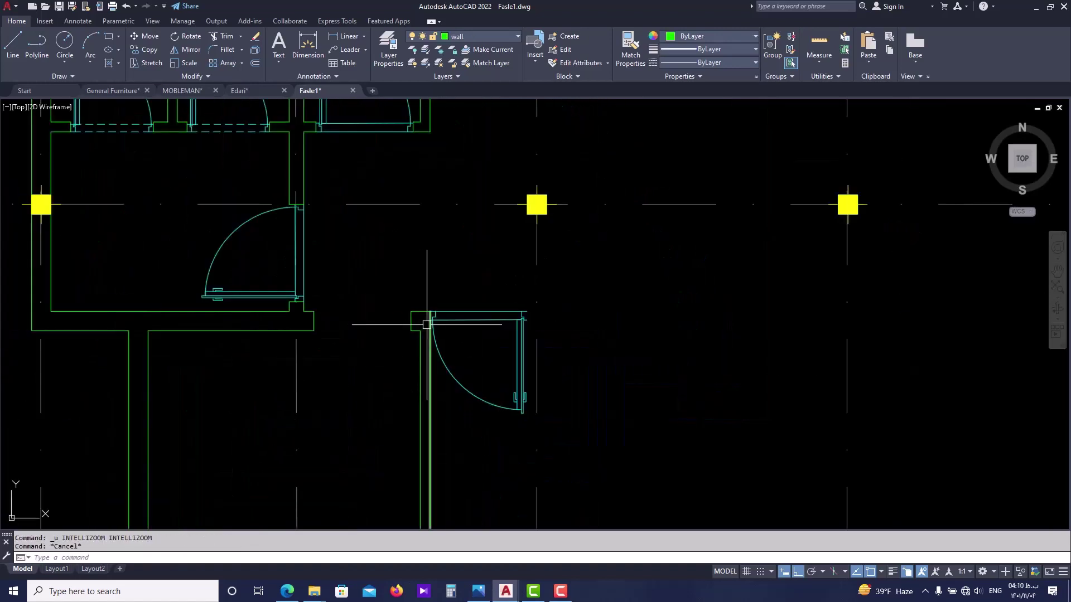
key(Escape)
- Move the mirrored door in the west wing below grid 4 horizontally into its opening, its frame corner meeting the wall end
scroll(447, 318, up, 3)
click(491, 303)
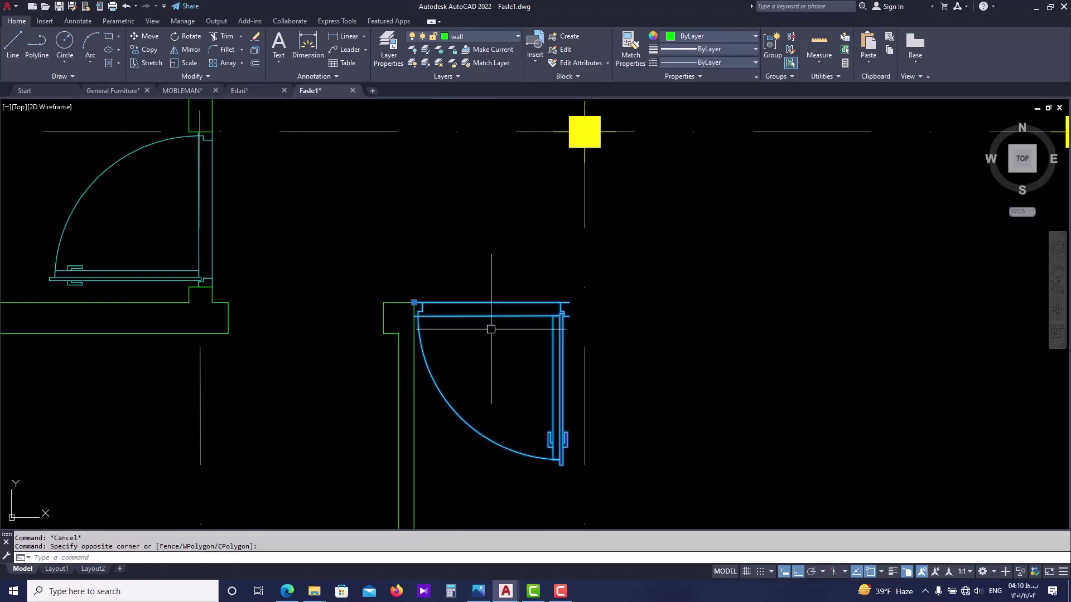
text(m)
key(Return)
scroll(572, 304, up, 3)
click(578, 299)
scroll(318, 299, down, 6)
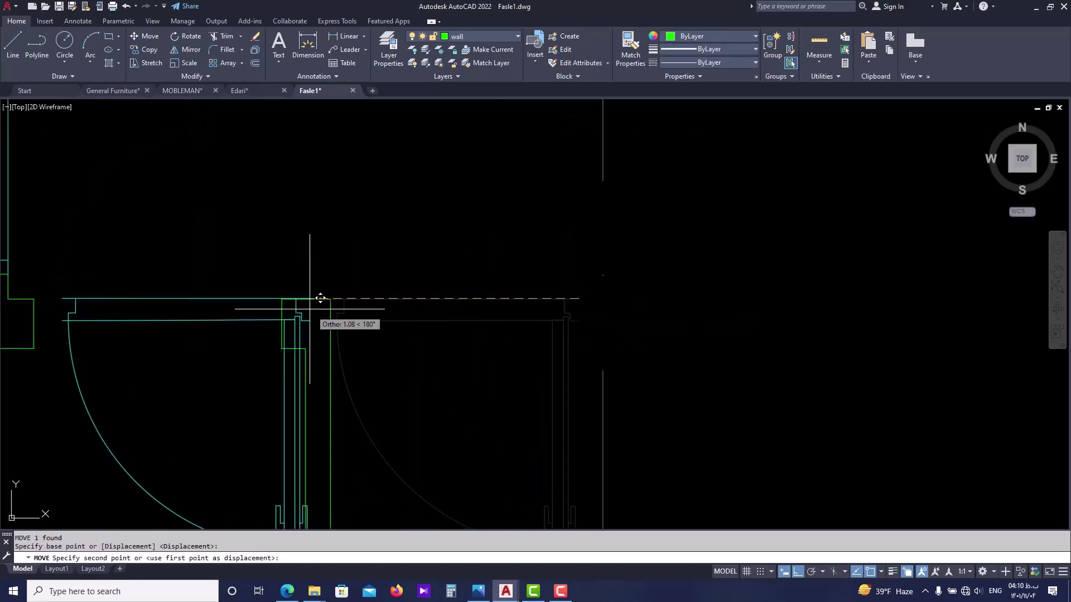
key(Escape)
- Erase the double door in the west opening of the corridor beside the west staircase
scroll(373, 325, down, 2)
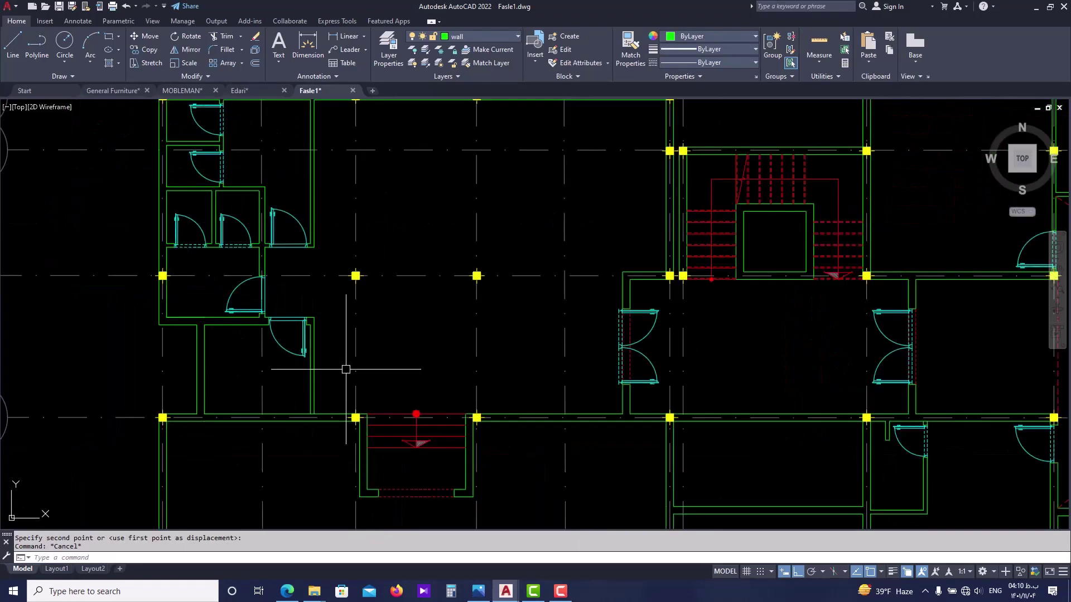
scroll(684, 363, up, 4)
click(592, 317)
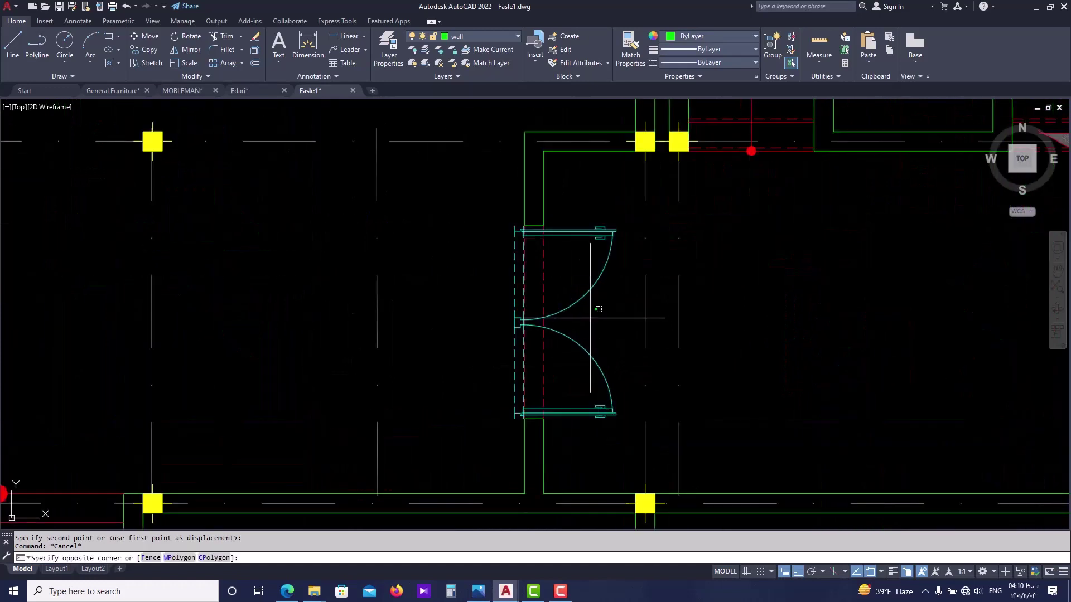
click(563, 349)
middle_drag(564, 341, 546, 374)
click(602, 244)
click(560, 457)
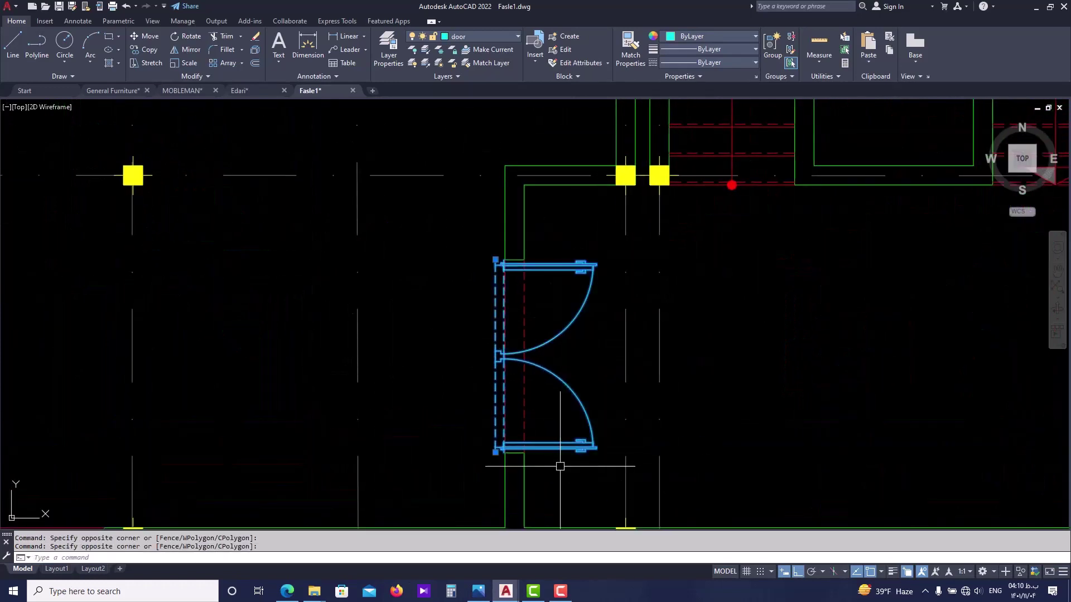
text(e)
key(Return)
- Erase the double door in the east opening of the same corridor
scroll(580, 458, down, 4)
mouse_move(725, 435)
middle_down()
mouse_move(679, 406)
mouse_move(598, 407)
middle_up()
click(693, 355)
click(685, 430)
text(e)
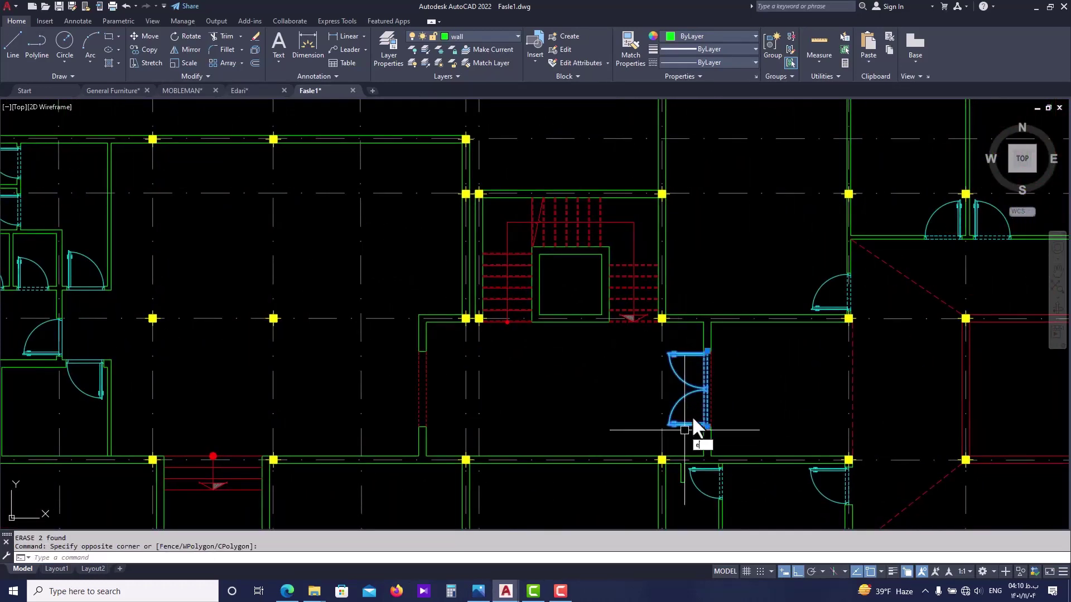
key(Return)
- Erase the dashed threshold lines remaining in both of the corridor's double-door openings
click(720, 381)
click(690, 403)
text(e)
key(Return)
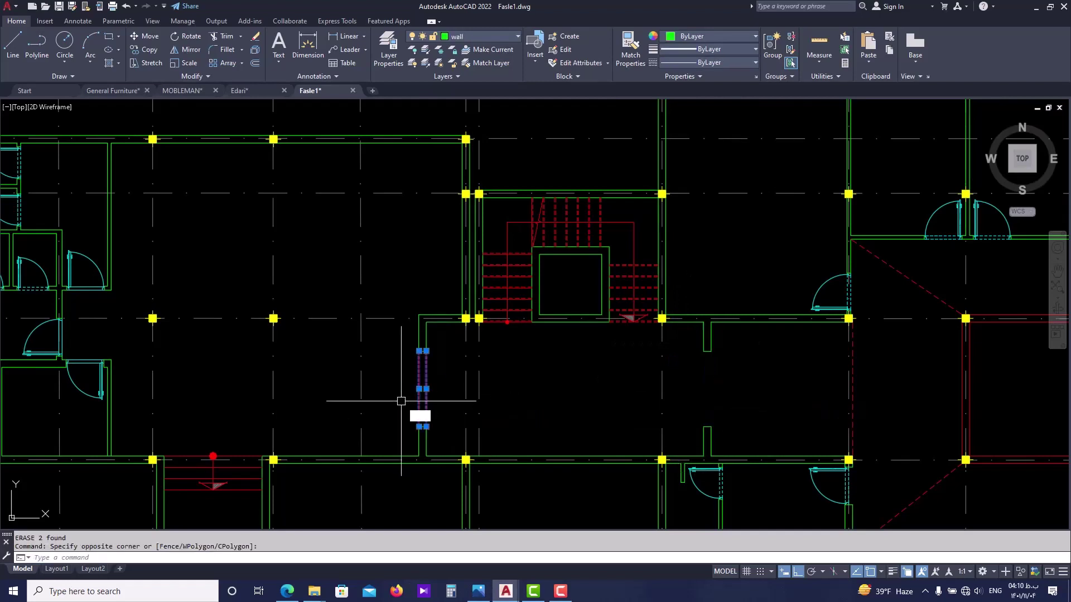
mouse_move(908, 385)
middle_down()
mouse_move(658, 384)
mouse_move(382, 342)
middle_up()
key(Escape)
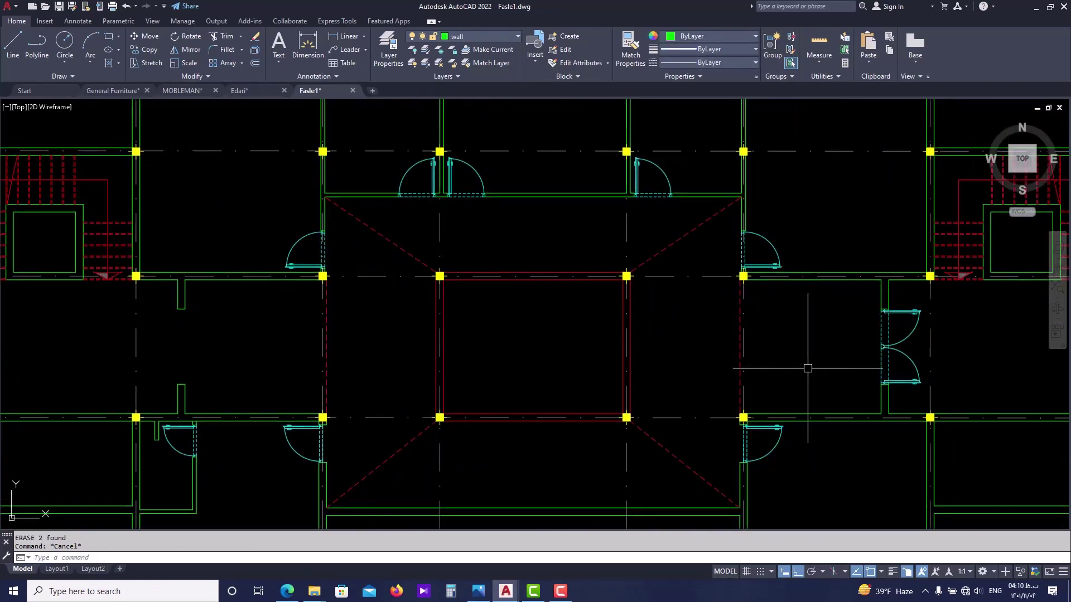
- Mirror the double-door block west of the east staircase about the central court's vertical midline, keeping the original
middle_drag(807, 368, 701, 387)
scroll(804, 359, up, 4)
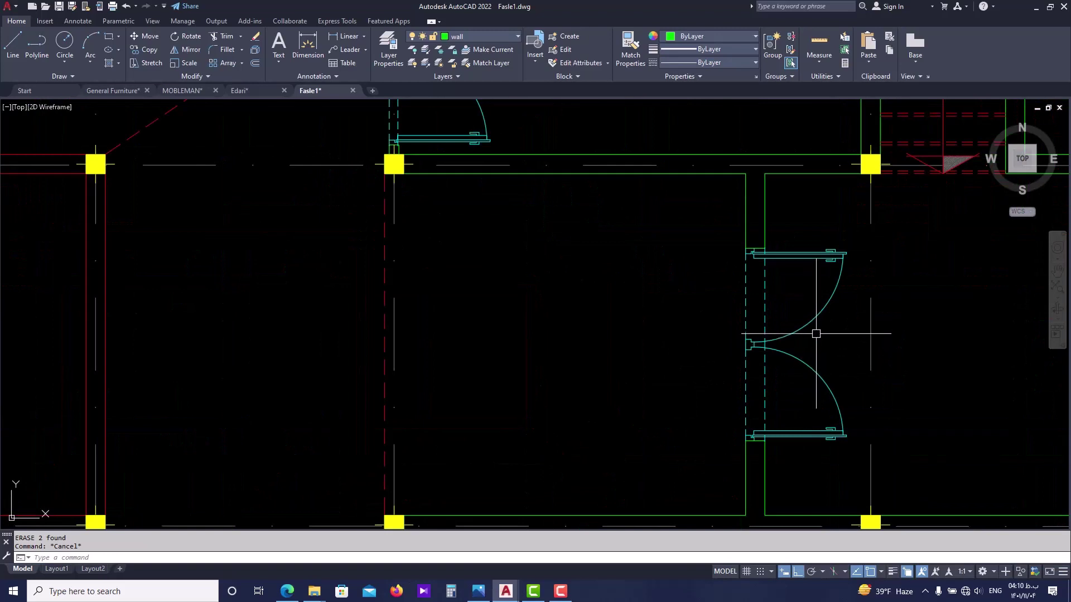
click(852, 240)
click(796, 446)
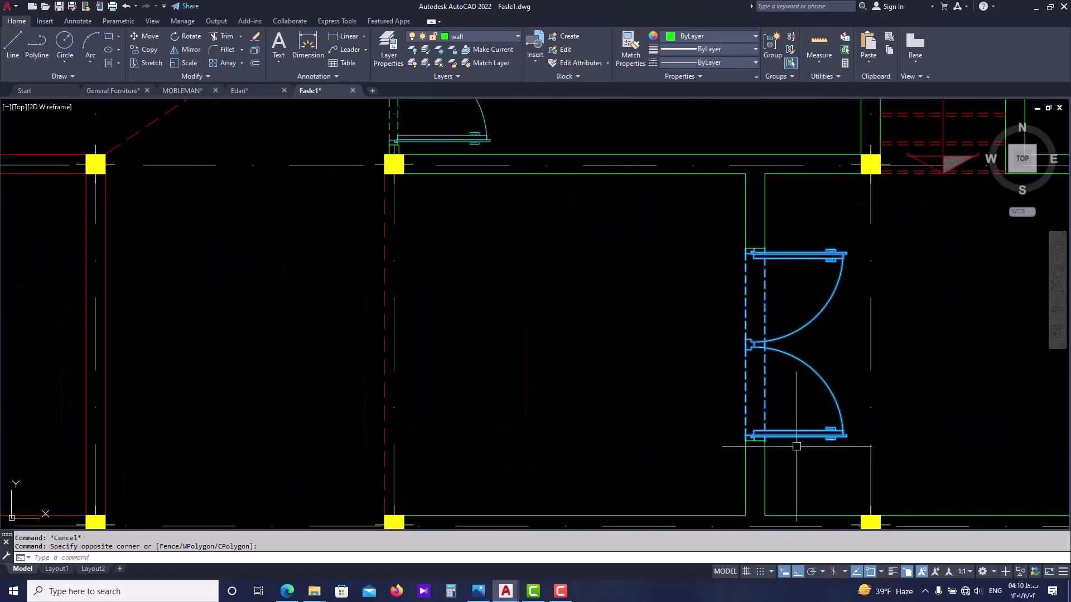
scroll(793, 438, down, 4)
text(mi)
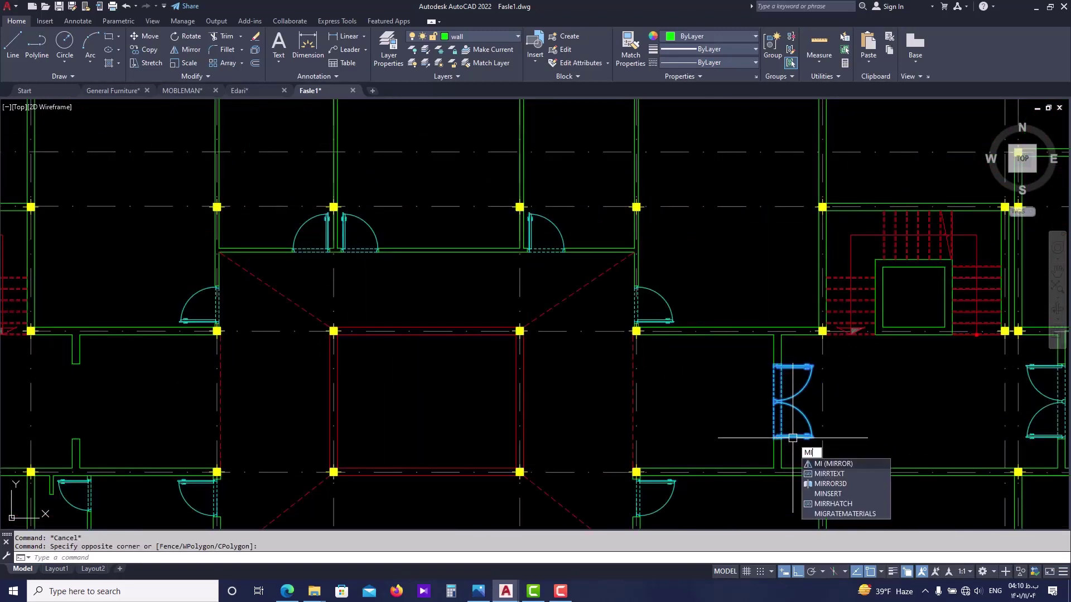
key(Return)
middle_drag(459, 430, 476, 405)
click(443, 314)
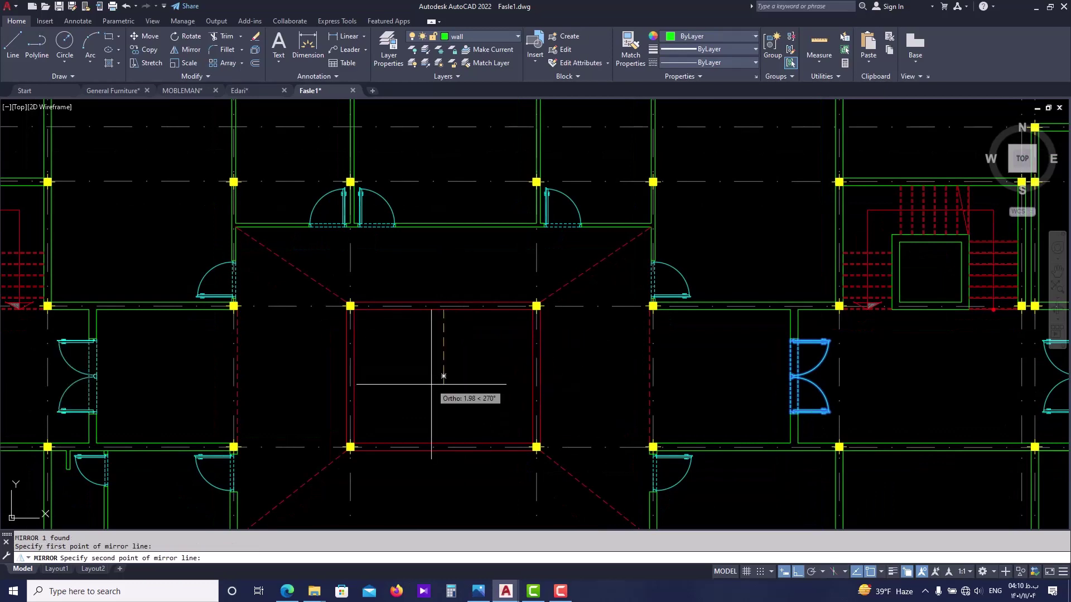
click(435, 391)
key(Return)
- Mirror the new double door into the corridor's west opening about a vertical line midway between the facing walls (m2p), keeping the original
middle_drag(132, 388, 495, 380)
scroll(462, 364, up, 2)
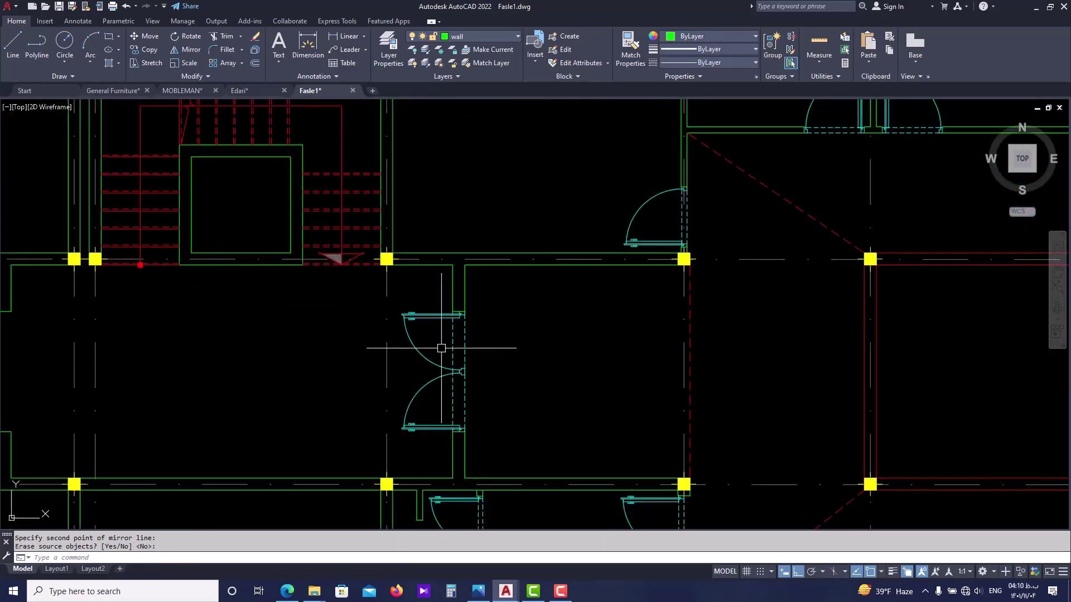
click(433, 326)
click(426, 442)
middle_drag(426, 443, 495, 464)
text(mi)
key(Return)
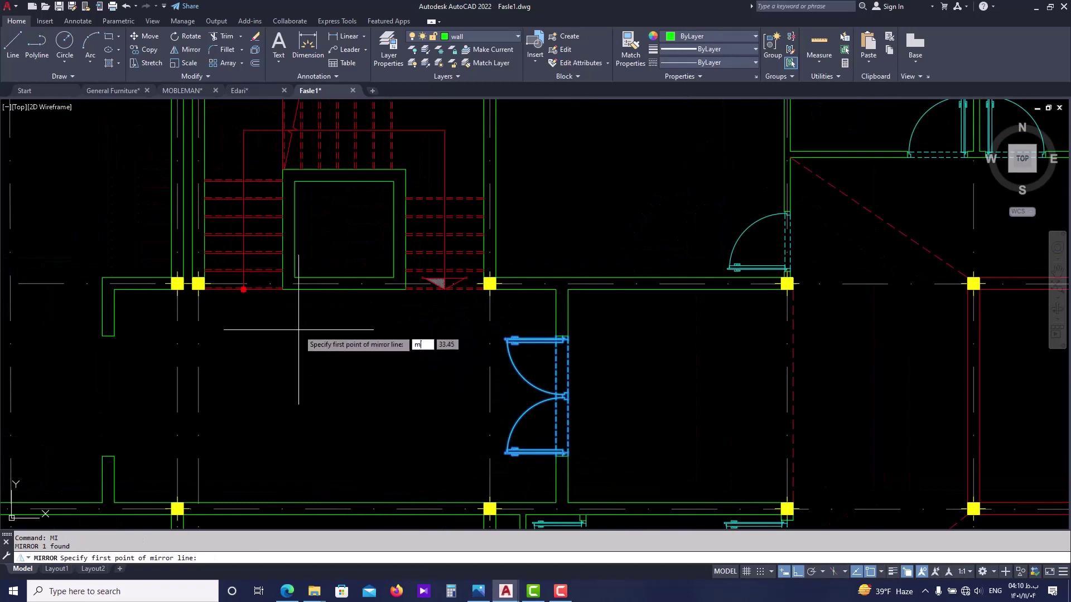
key(Return)
click(114, 306)
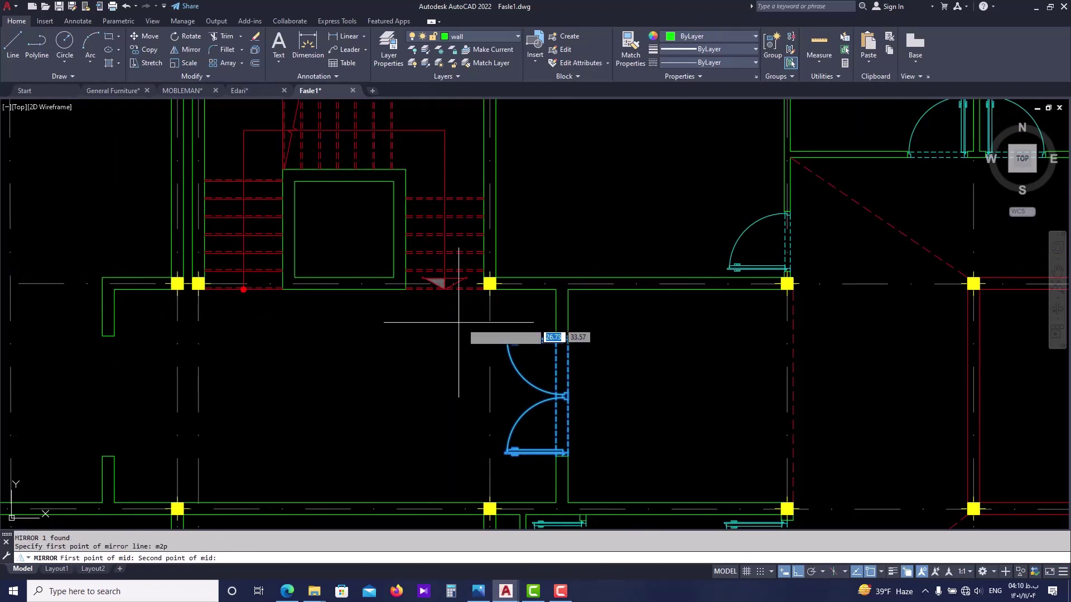
click(554, 311)
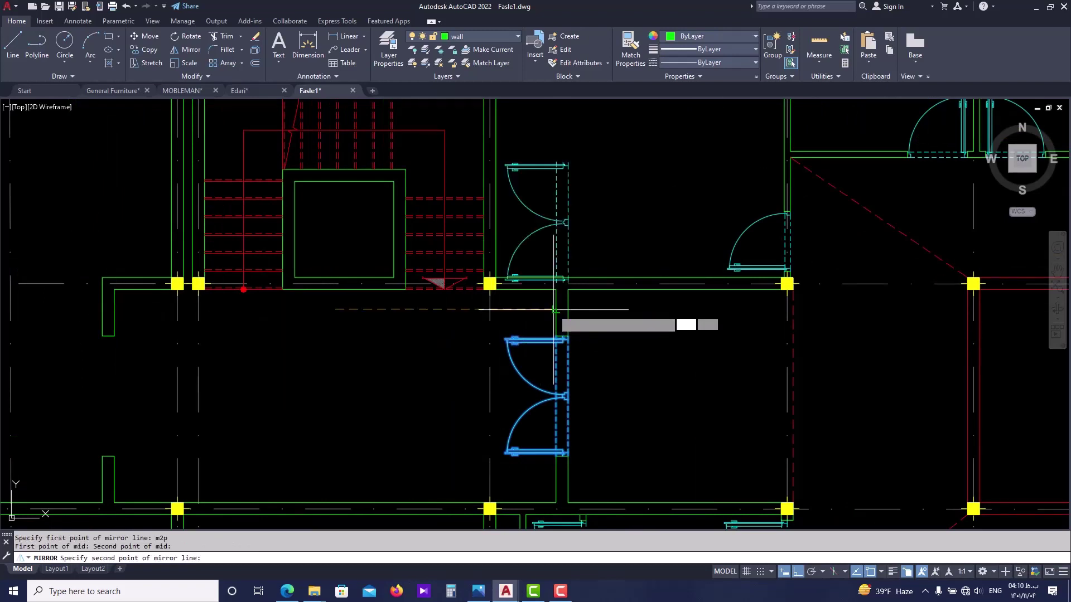
click(330, 404)
key(Return)
- Examine the doors across the whole floor plan
scroll(384, 402, down, 5)
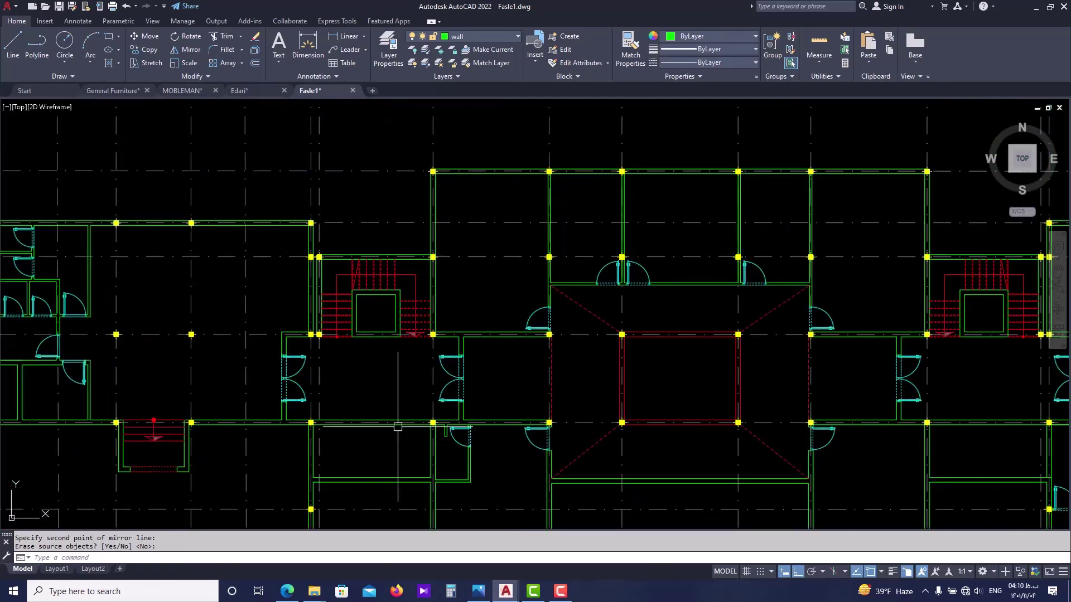
middle_drag(394, 454, 372, 323)
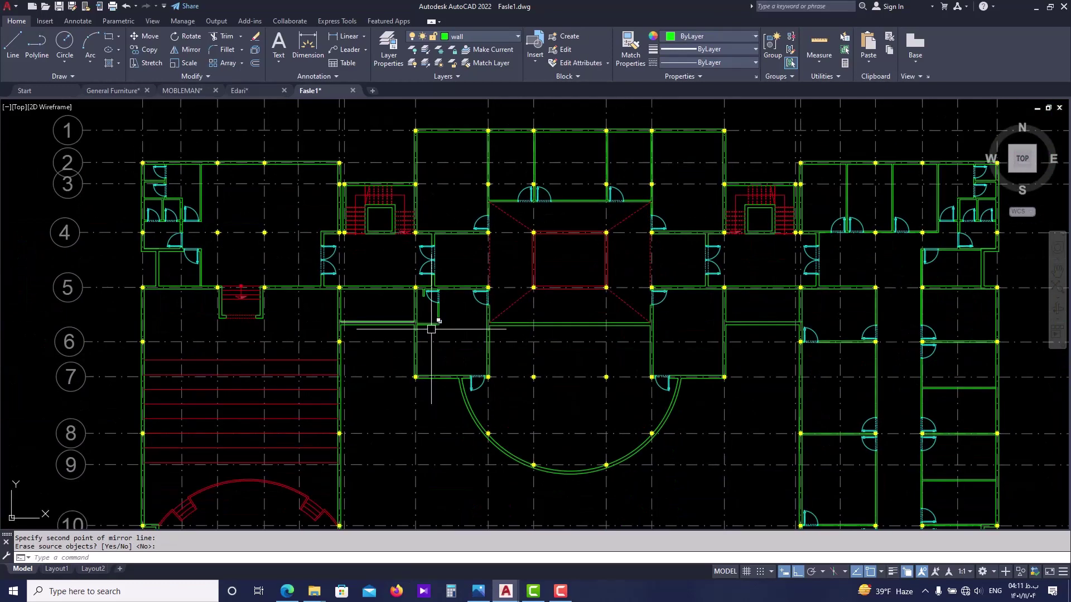
scroll(431, 329, down, 2)
middle_drag(541, 342, 493, 358)
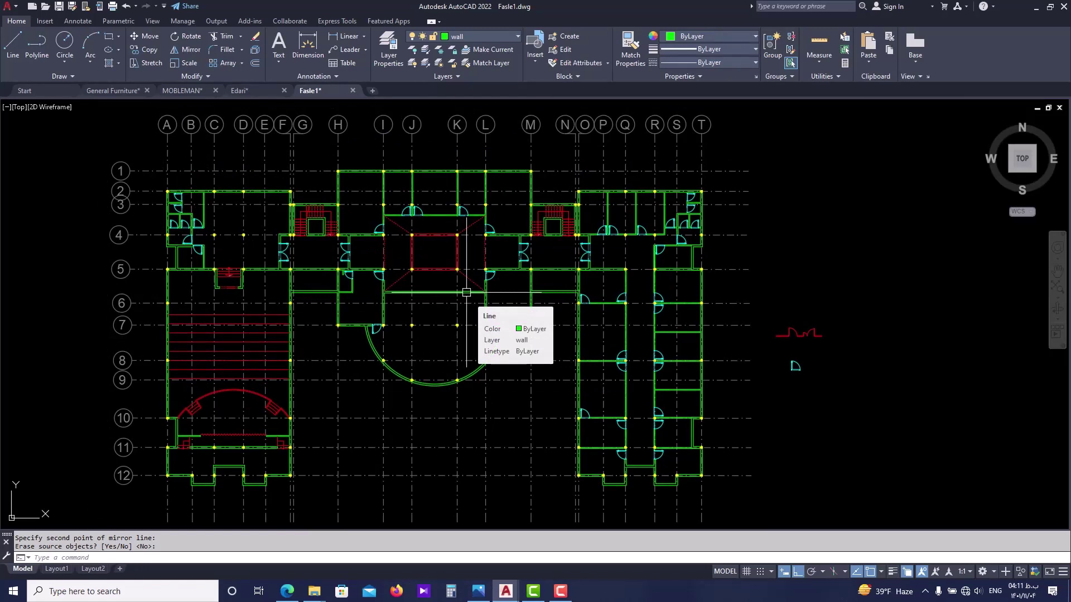
key(Escape)
scroll(280, 190, up, 3)
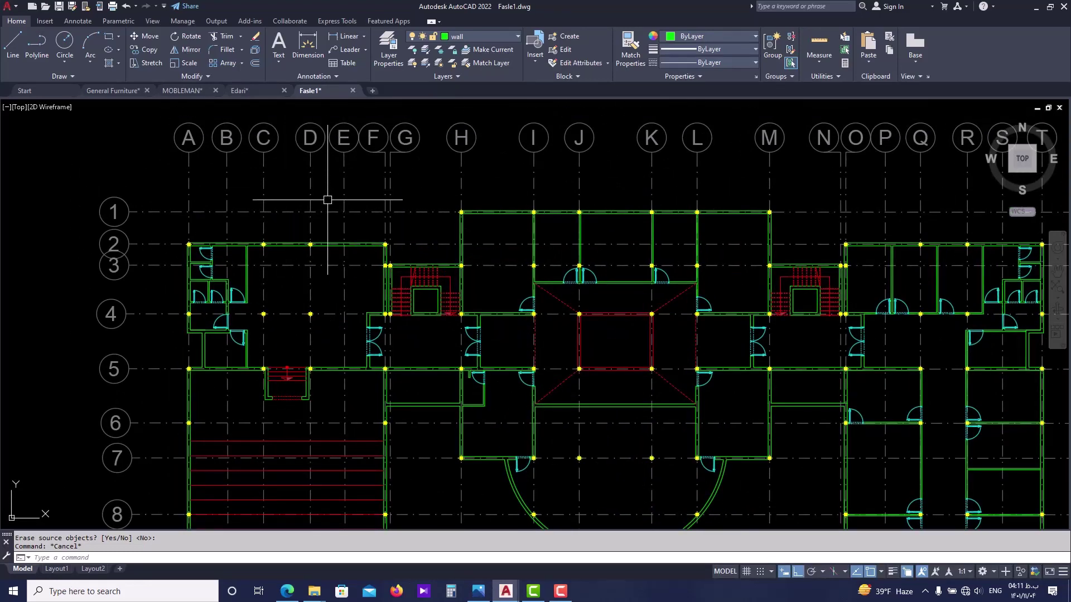
middle_drag(359, 211, 303, 196)
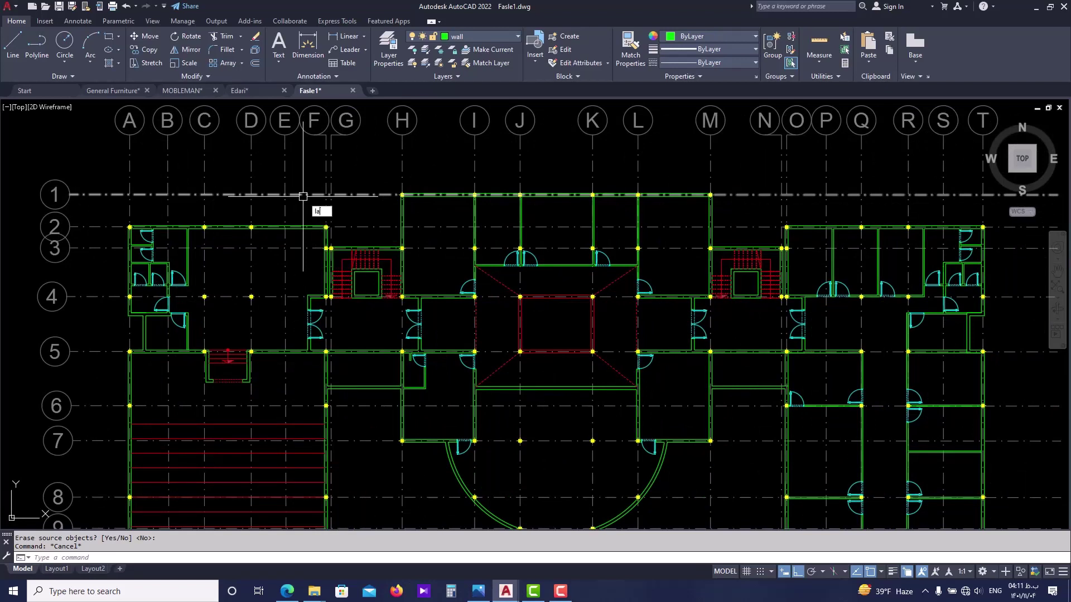
text(y)
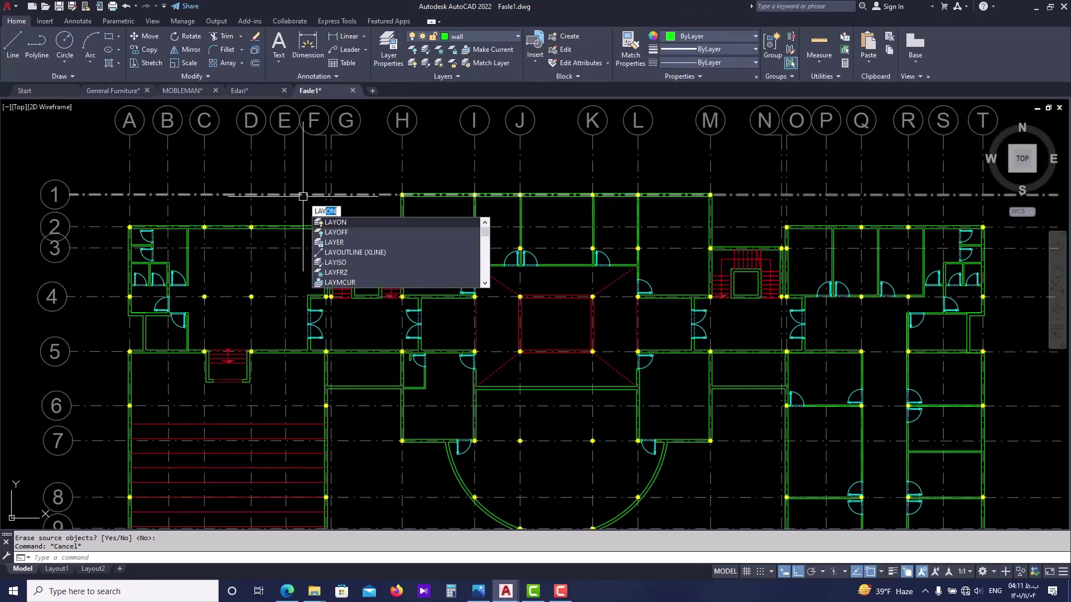
text(f)
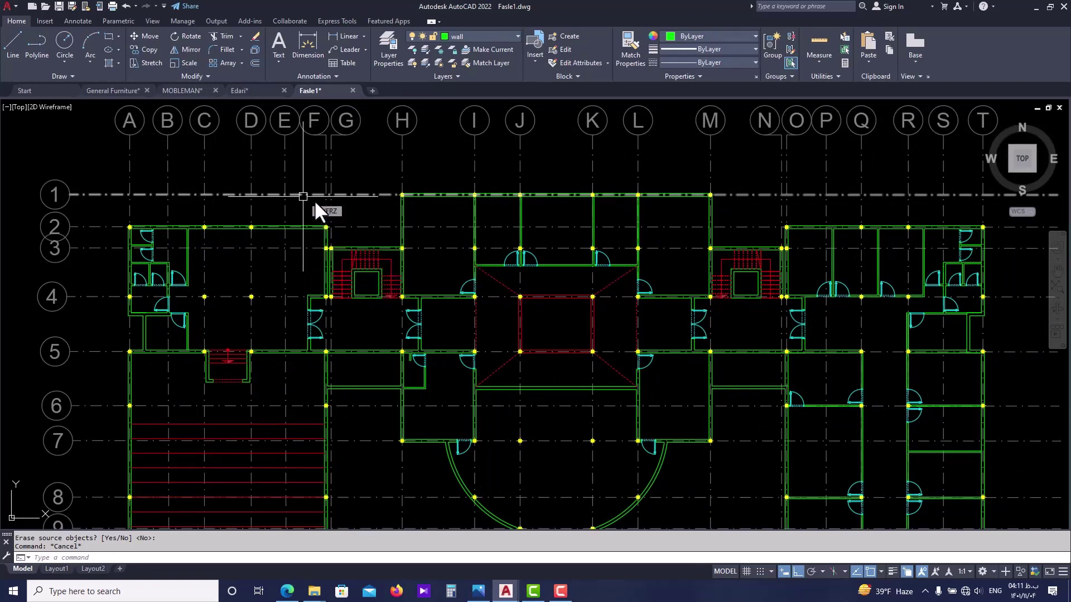
key(Escape)
- Turn off the Dim&Axis layer with LAYOFF by picking the axis line of grid 1
text(la)
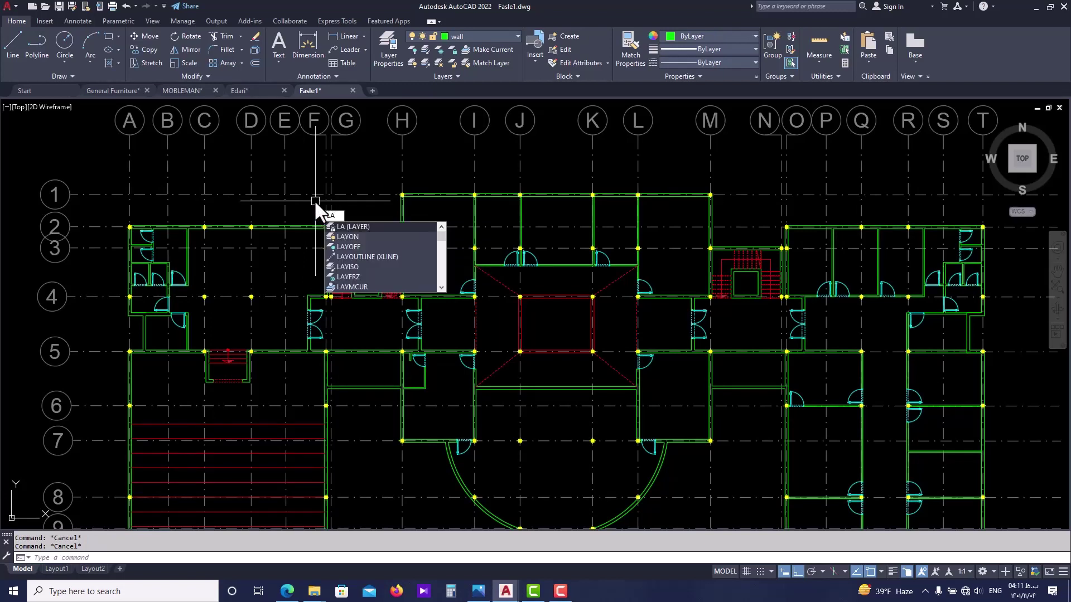
text(yoff)
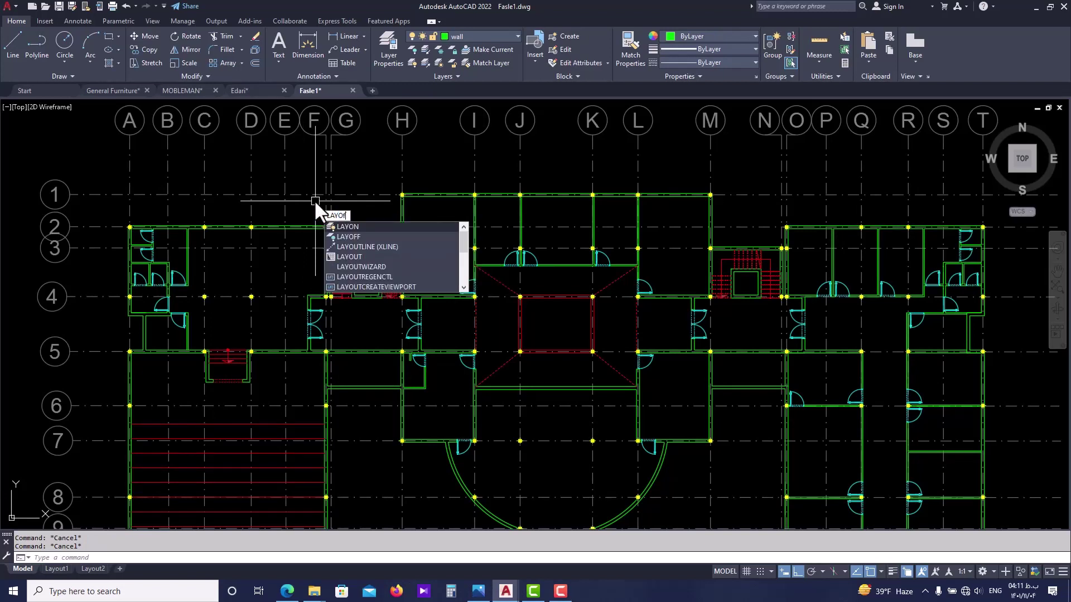
key(Return)
click(318, 194)
scroll(318, 192, down, 4)
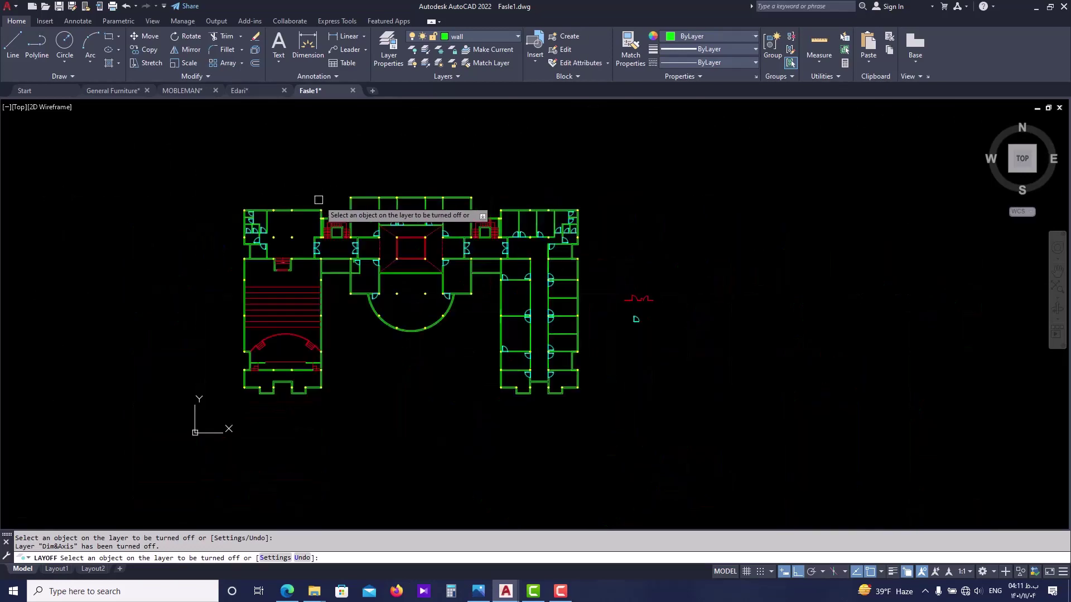
key(Escape)
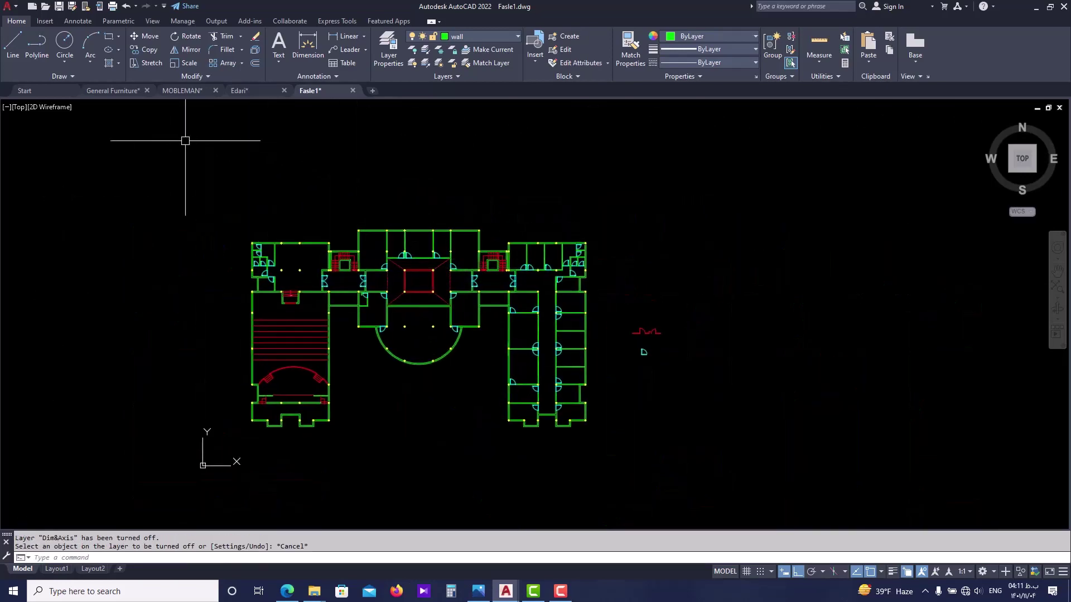
- Examine the furniture and planting layout in the Edari drawing, and bring up the General Furniture drawing
click(122, 91)
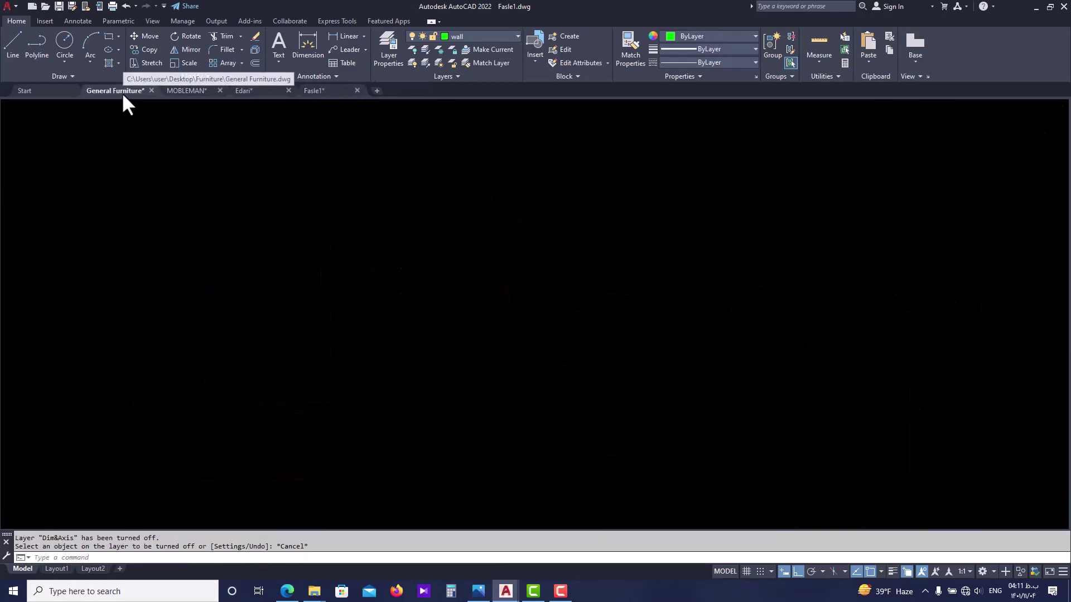
click(178, 90)
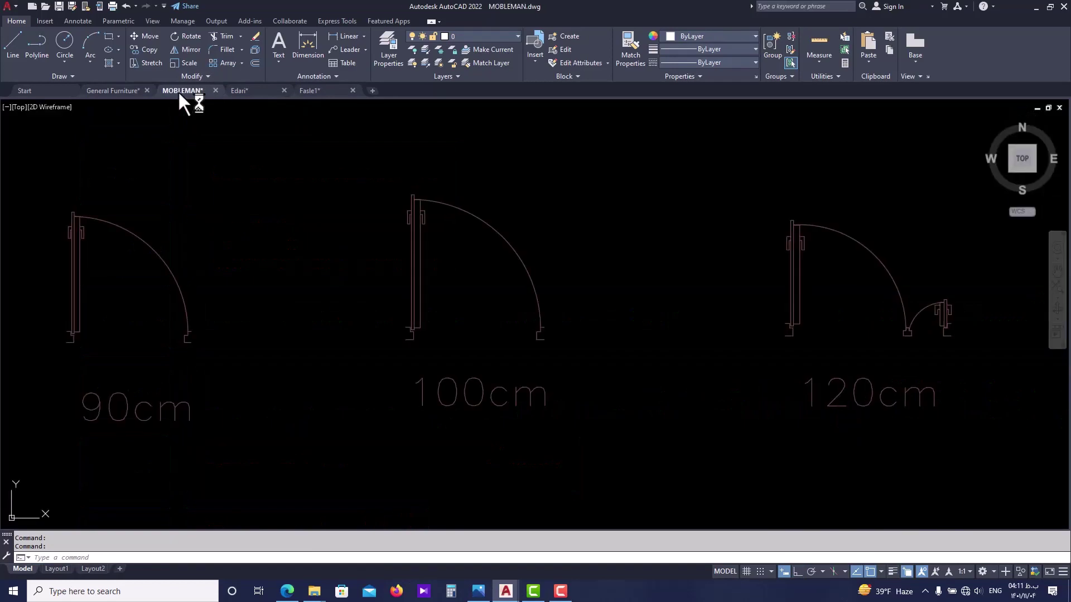
click(120, 91)
click(245, 91)
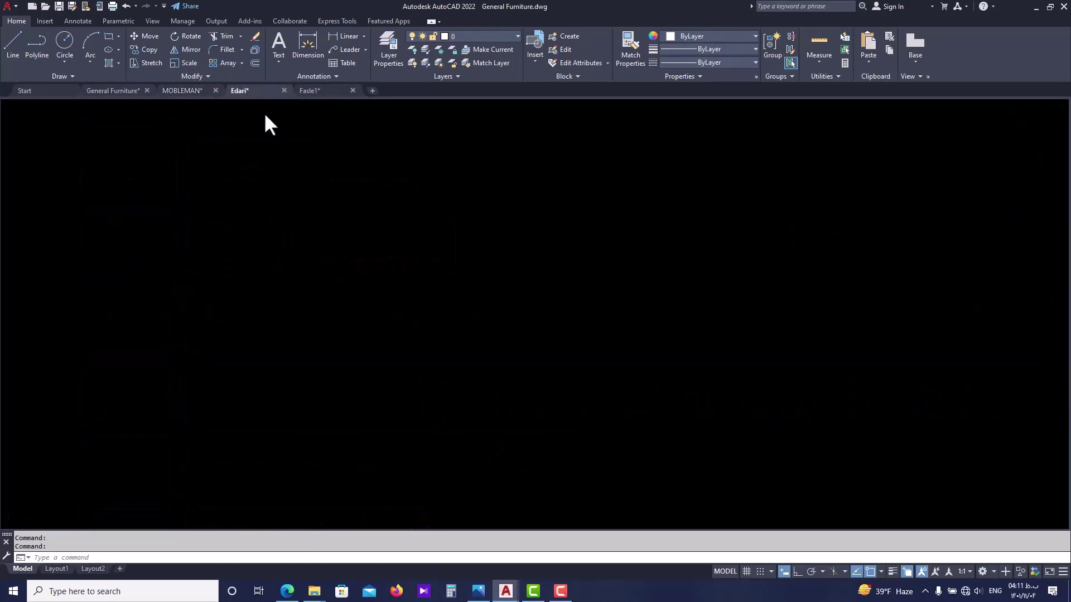
scroll(473, 176, up, 5)
scroll(471, 299, up, 4)
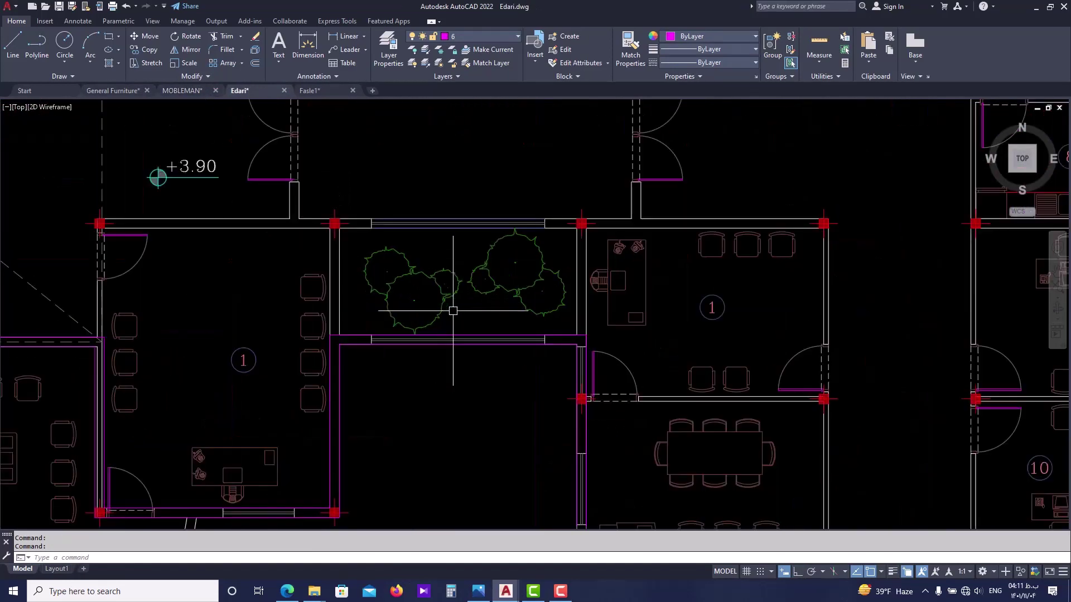
scroll(451, 315, down, 8)
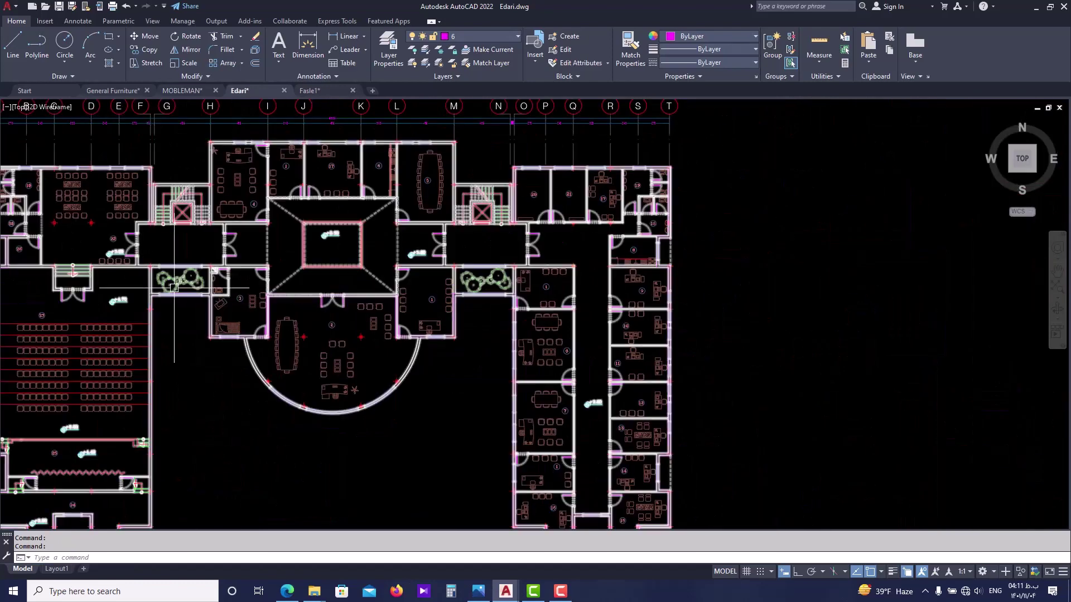
scroll(236, 310, up, 2)
middle_drag(250, 251, 278, 286)
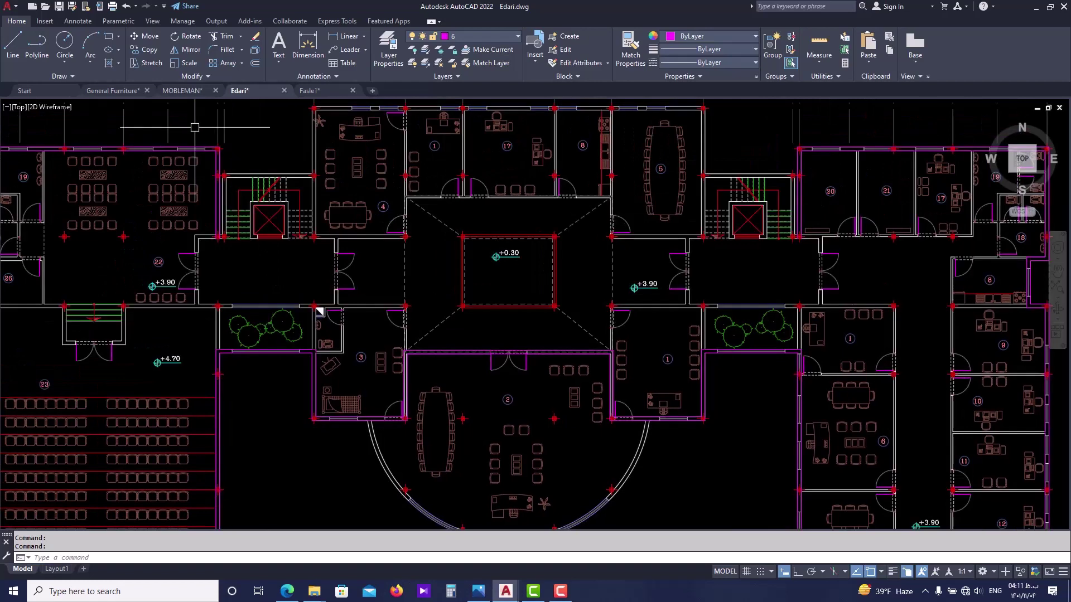
click(126, 92)
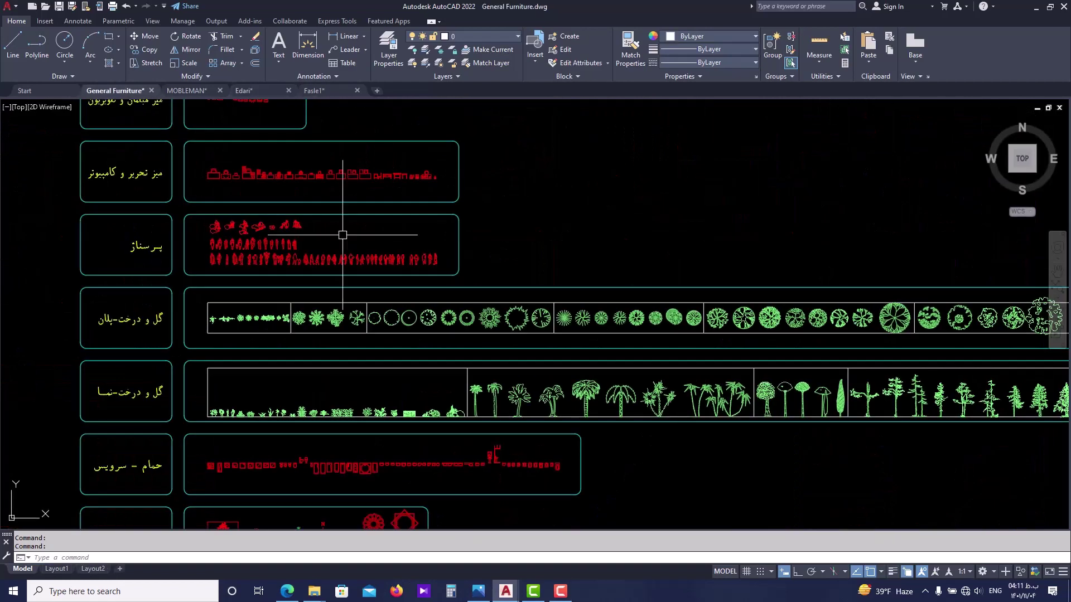
- Copy the leaf-ring plant symbol from the General Furniture drawing and paste it into the planter south of the east lobby in Fasle1
scroll(338, 276, up, 6)
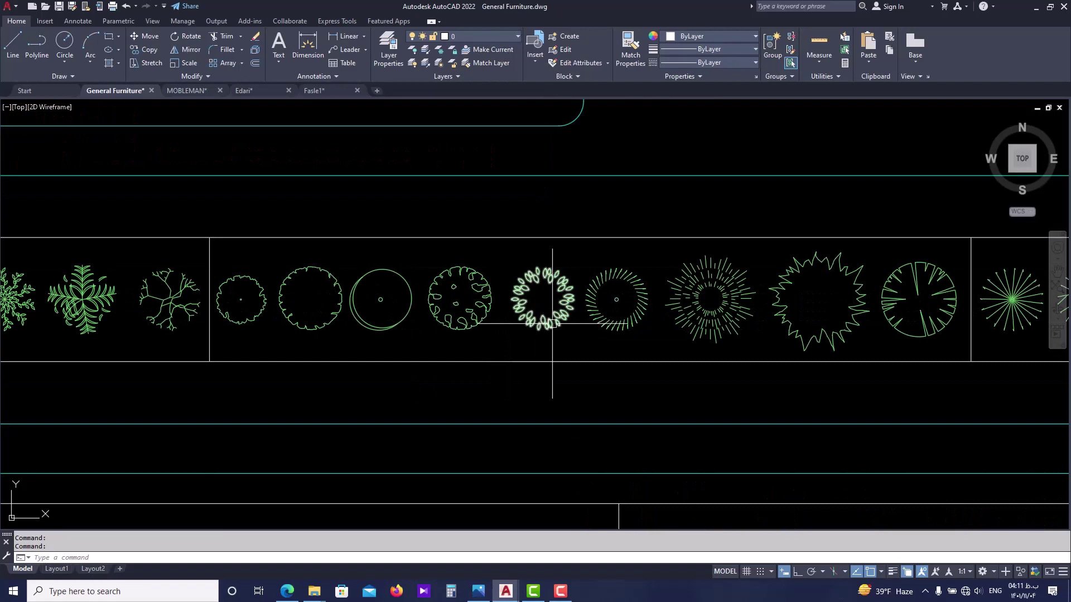
click(552, 324)
middle_drag(545, 337, 508, 358)
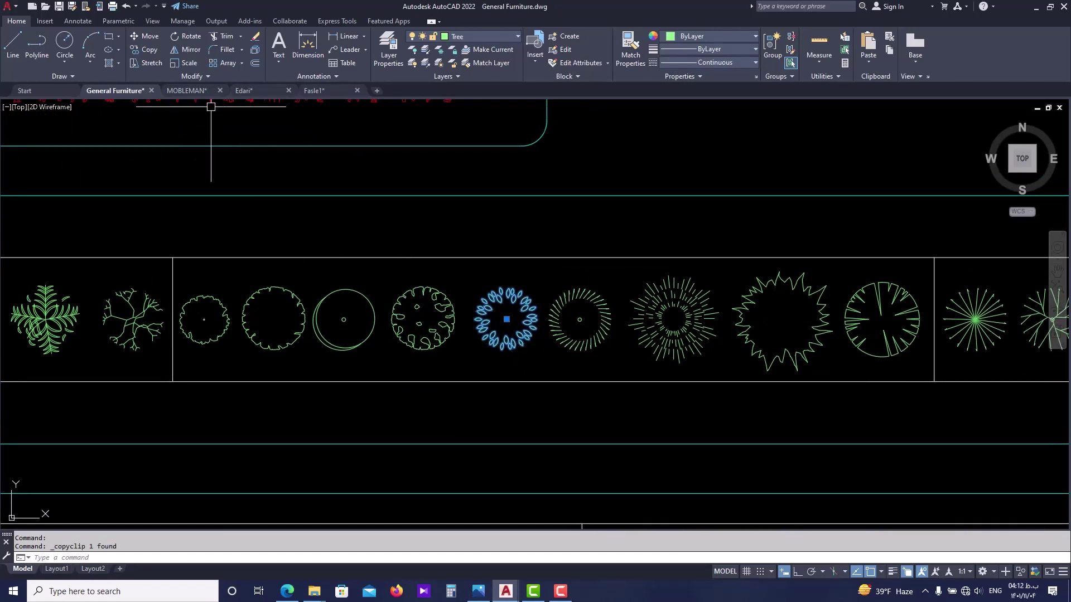
click(187, 90)
key(ctrl+Tab)
key(ctrl+Tab)
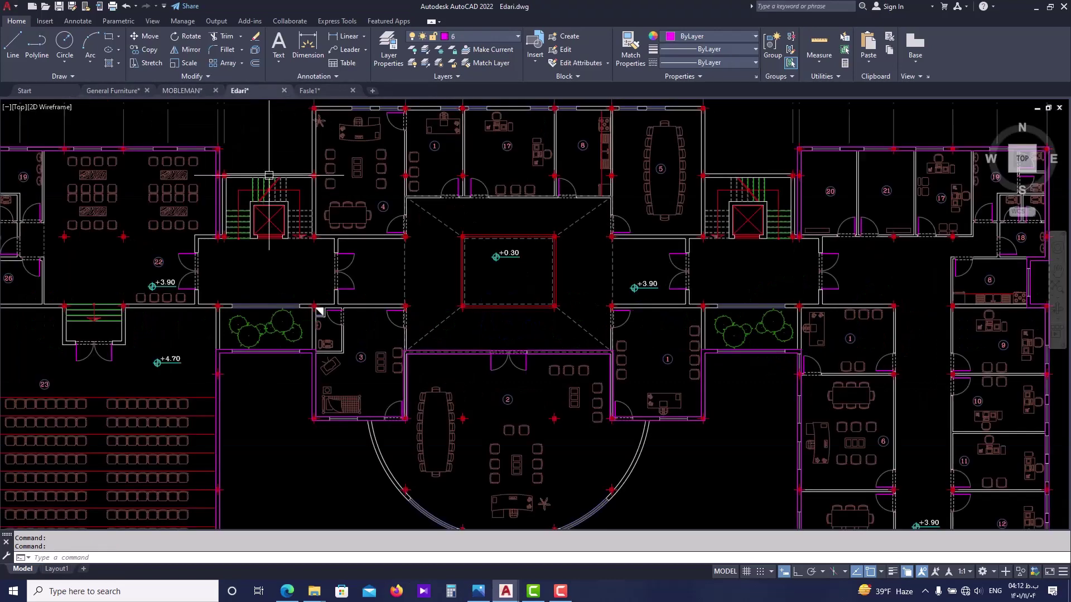
key(ctrl+v)
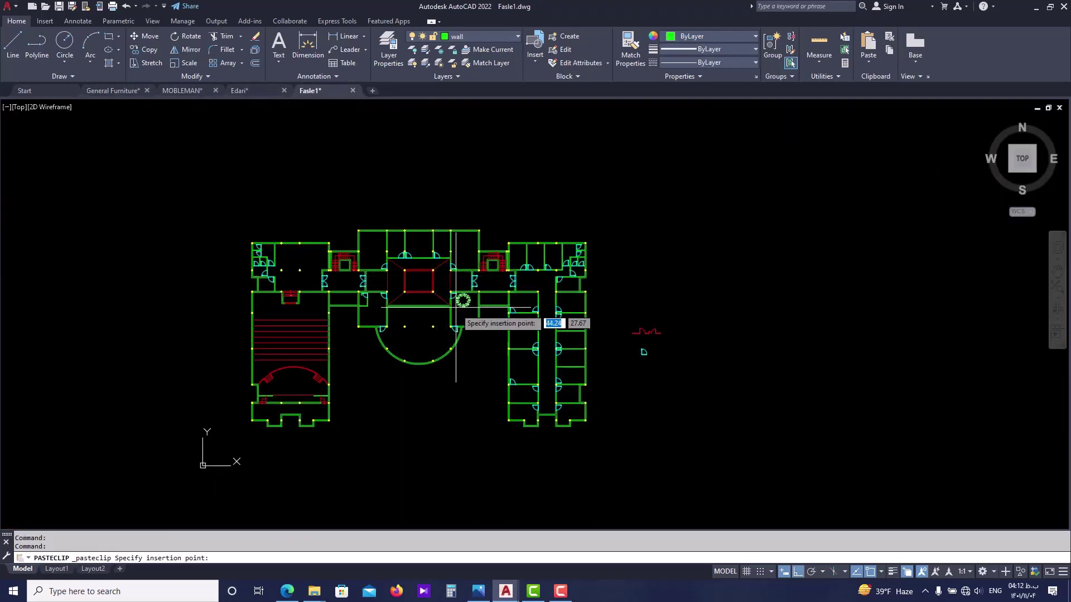
scroll(504, 298, up, 6)
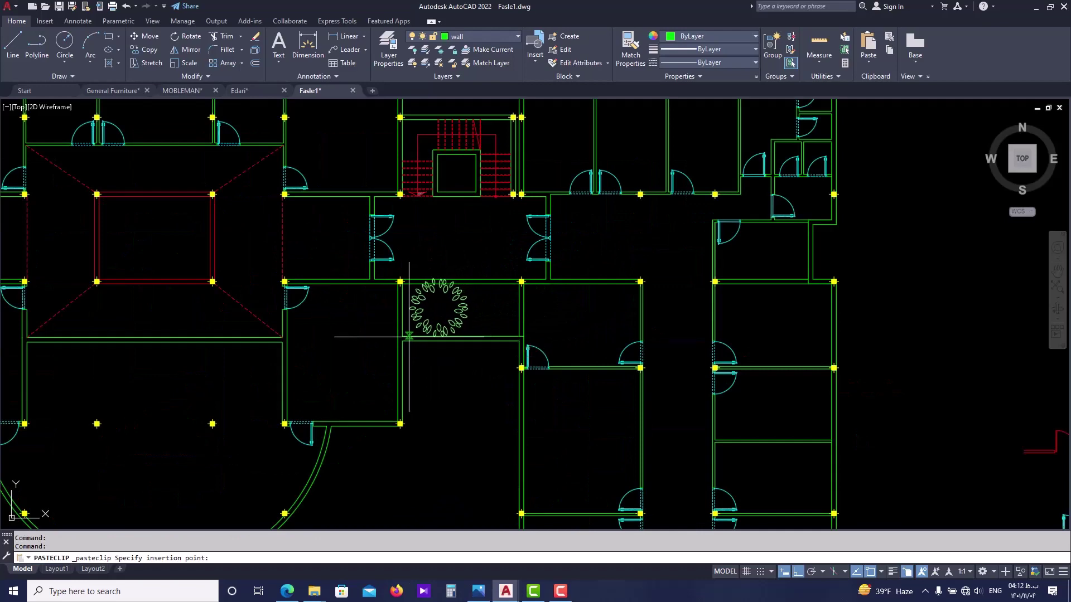
click(409, 337)
- Scale the pasted leaf-ring plant down about its centre to fit between the planter's walls
scroll(462, 300, up, 4)
click(452, 315)
click(438, 315)
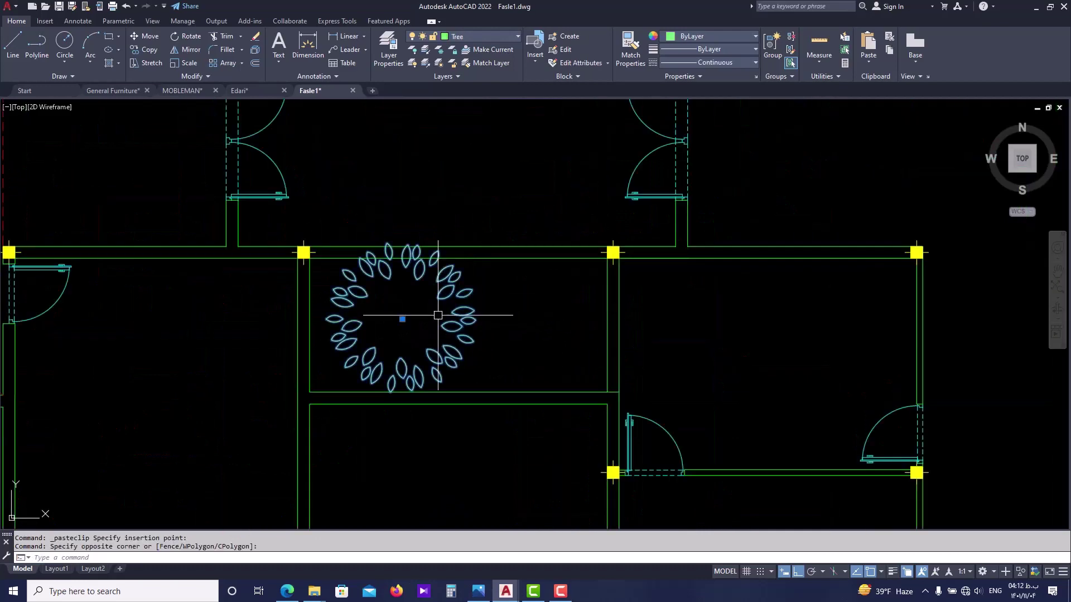
key(Return)
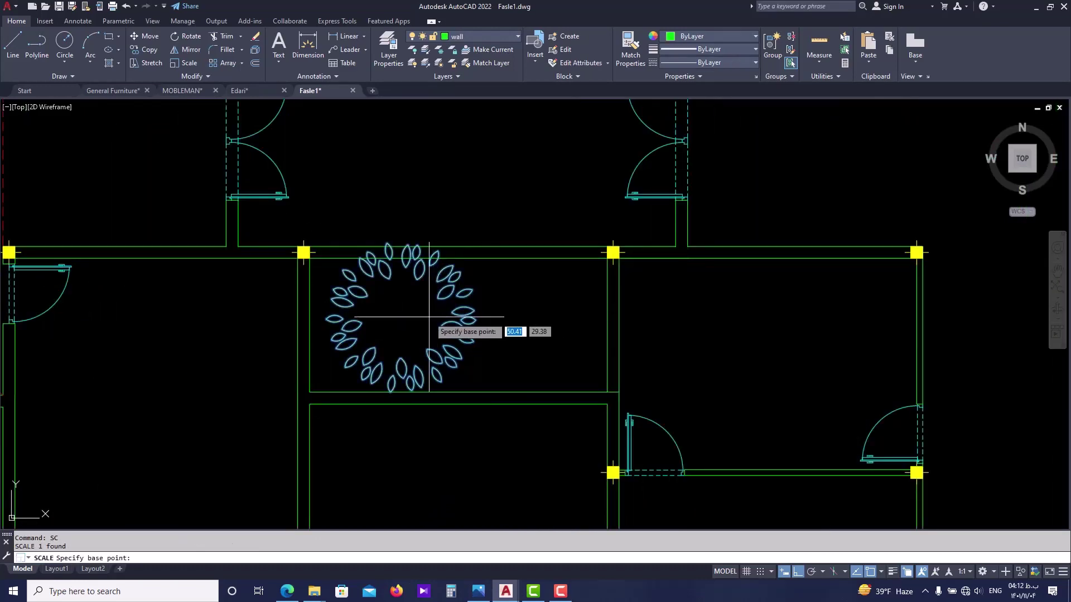
click(399, 317)
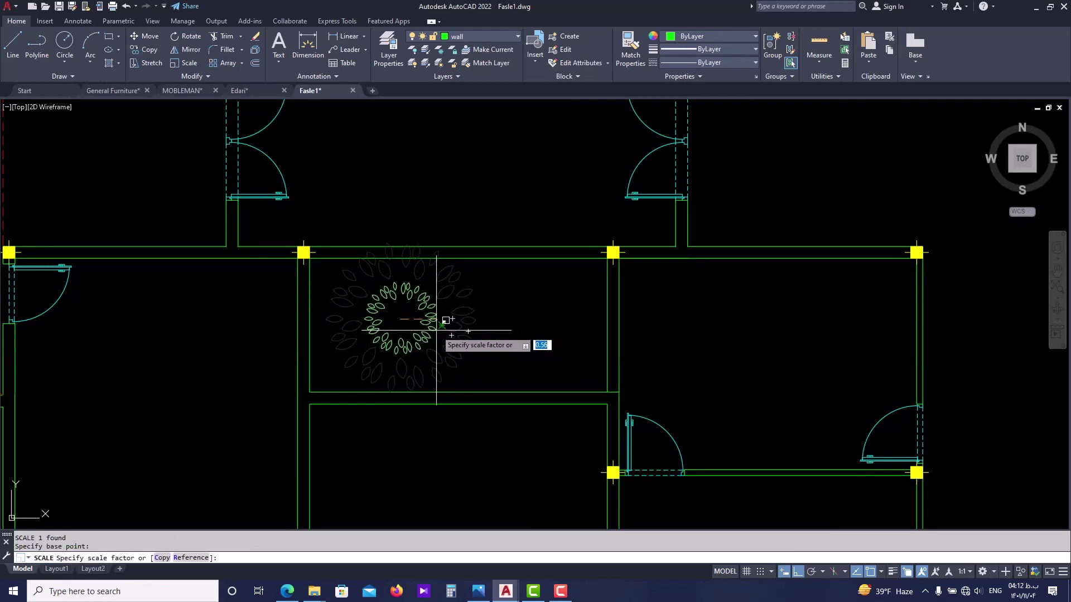
scroll(437, 330, up, 2)
click(432, 337)
scroll(430, 328, down, 1)
- Copy the small leaf-ring plant about 1.34 units horizontally east inside the planter
click(427, 327)
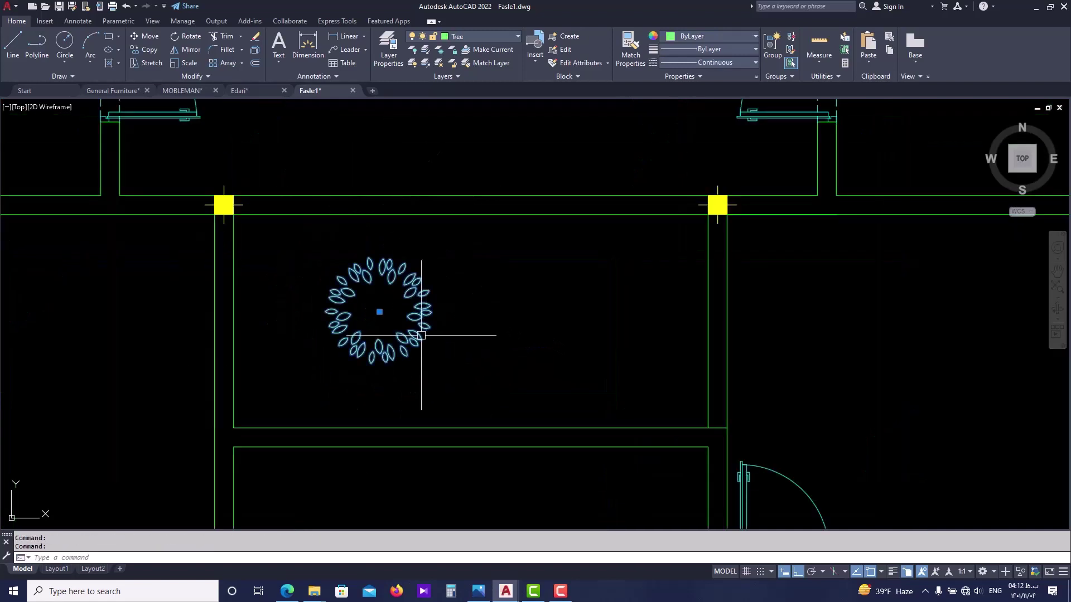
text(co)
key(Return)
click(410, 330)
click(537, 330)
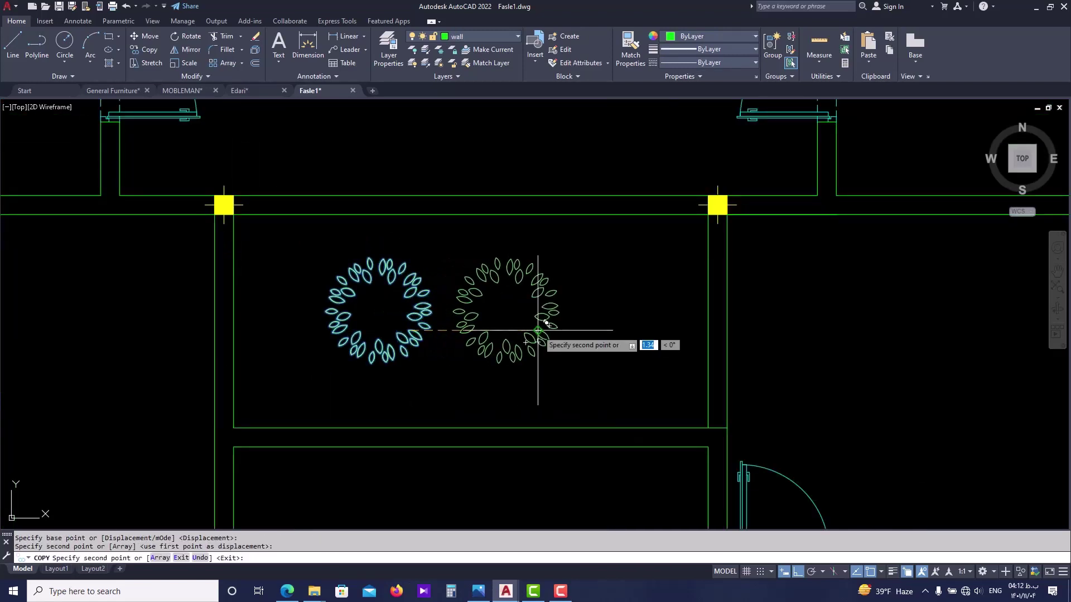
key(Escape)
- Scale the copied leaf-ring plant up about its centre to nearly fill the planter's depth
click(551, 326)
text(sc)
key(Return)
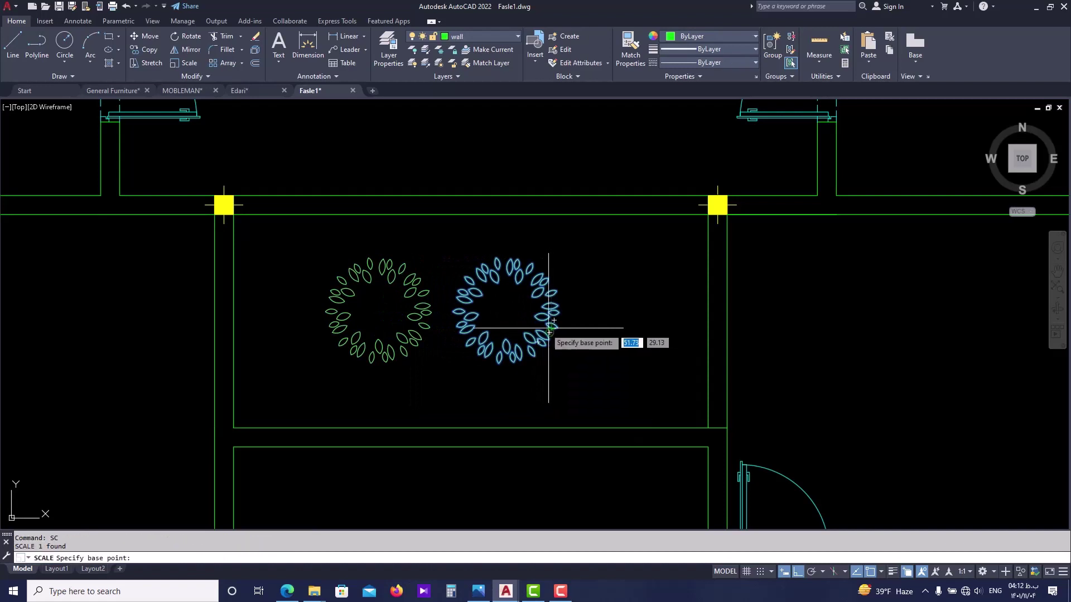
click(507, 312)
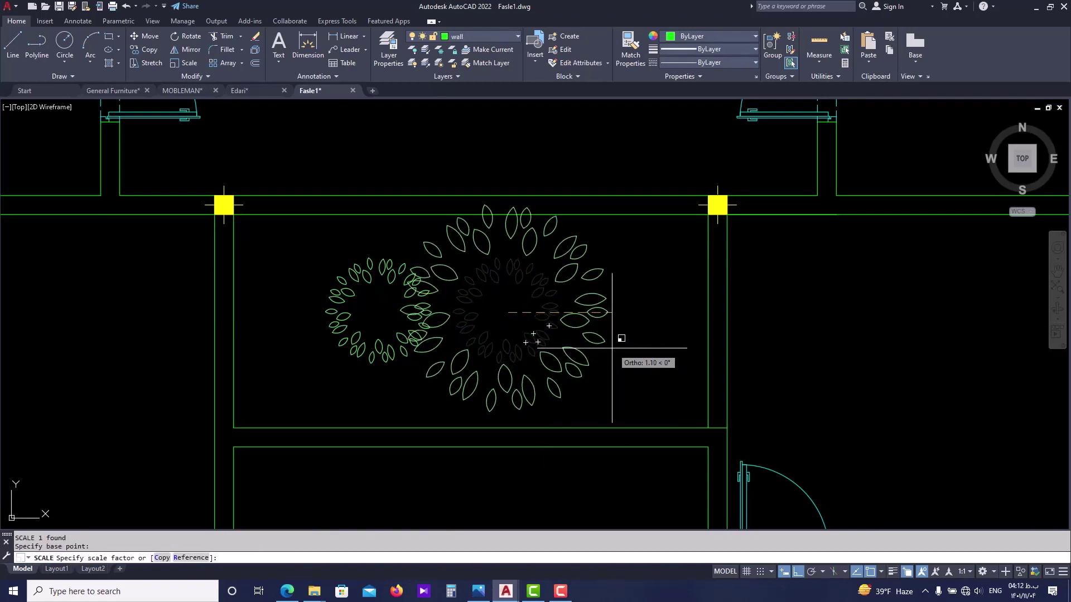
click(608, 330)
- Copy the small west leaf-ring plant horizontally by about 2.78 units to the large plant's east side
click(392, 364)
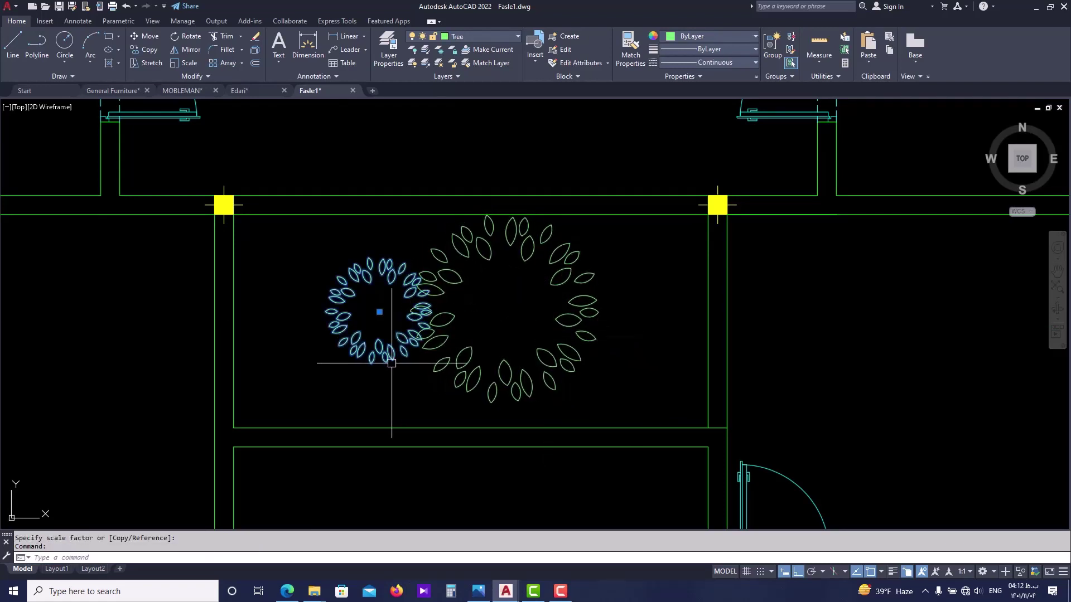
text(co)
key(Return)
click(383, 347)
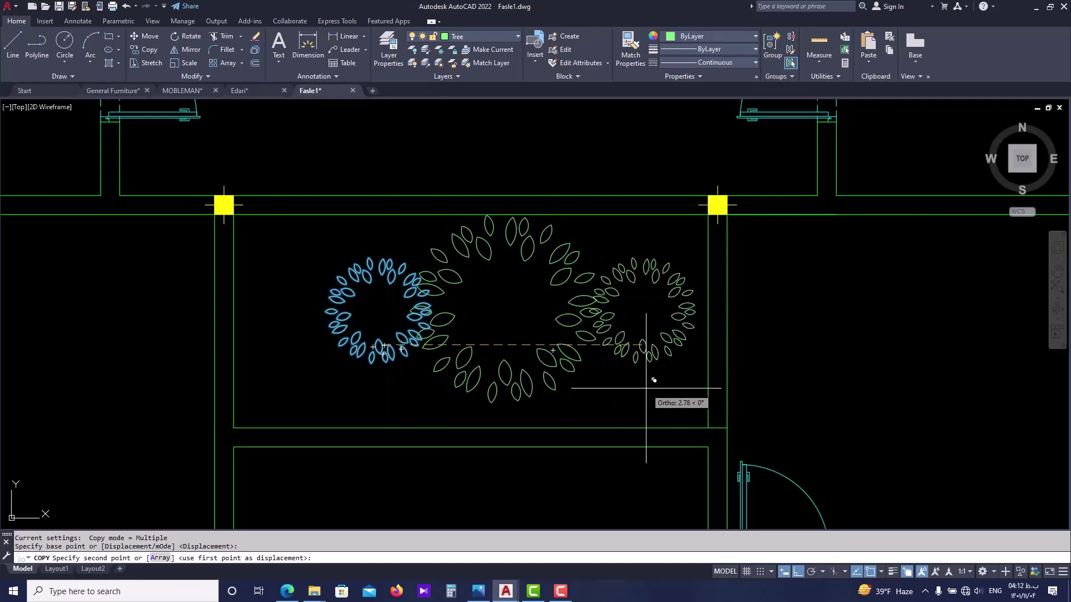
click(646, 386)
key(Escape)
scroll(647, 368, down, 5)
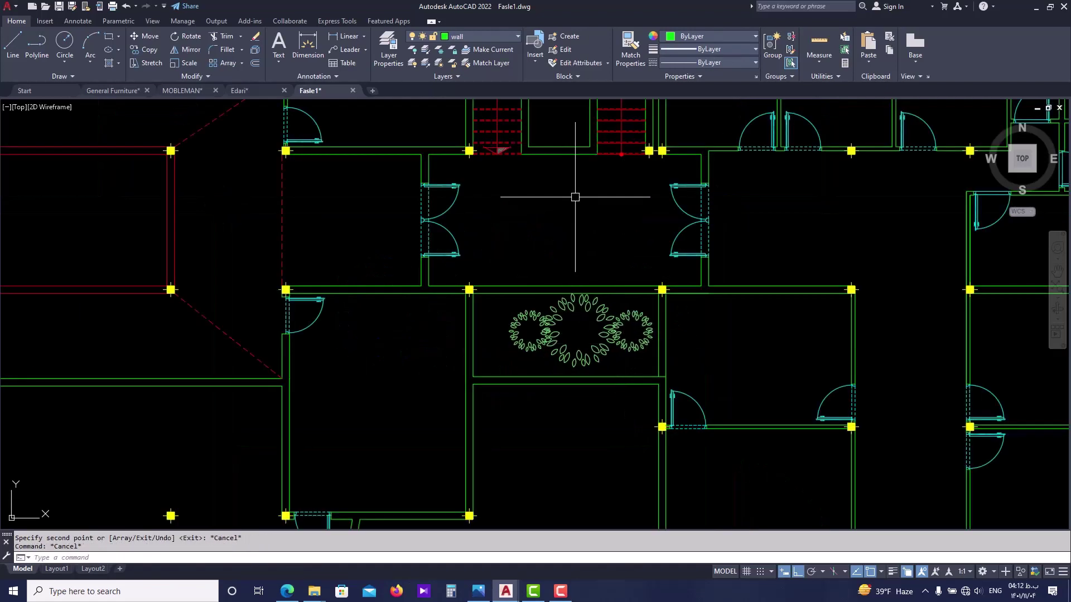
- Copy the radiating-dash plant symbol from the General Furniture drawing and paste it over the planter in Fasle1
click(127, 91)
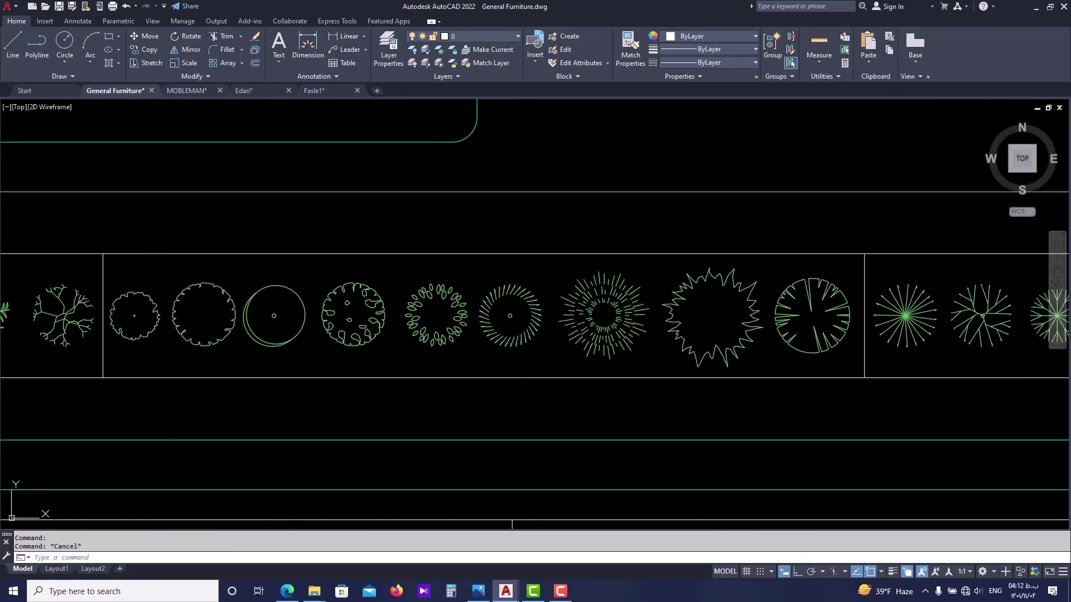
key(ctrl+Tab)
key(ctrl+Tab)
key(ctrl+Tab)
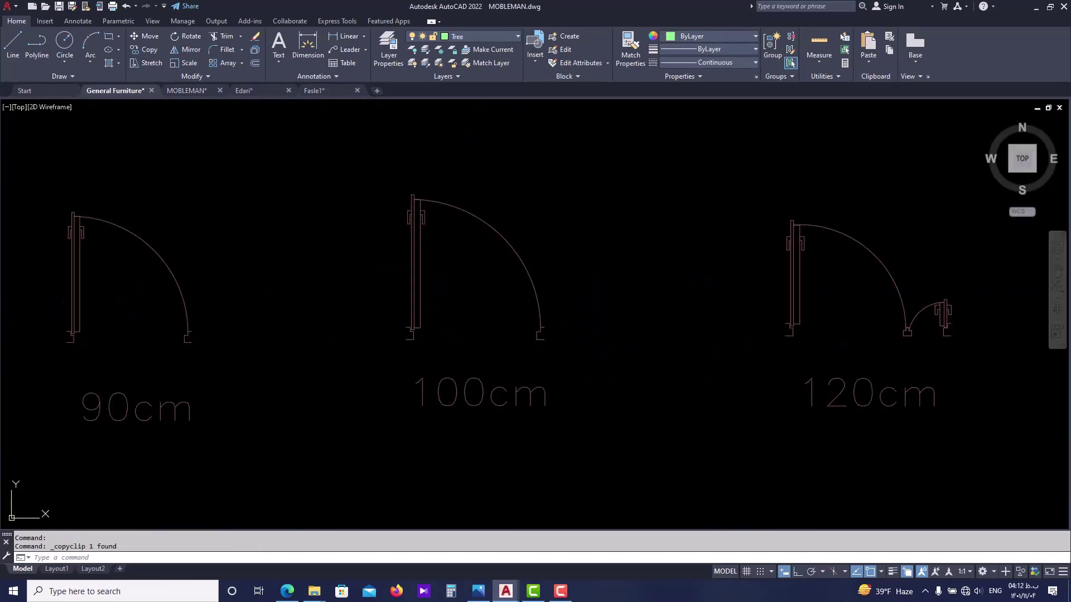
key(ctrl+v)
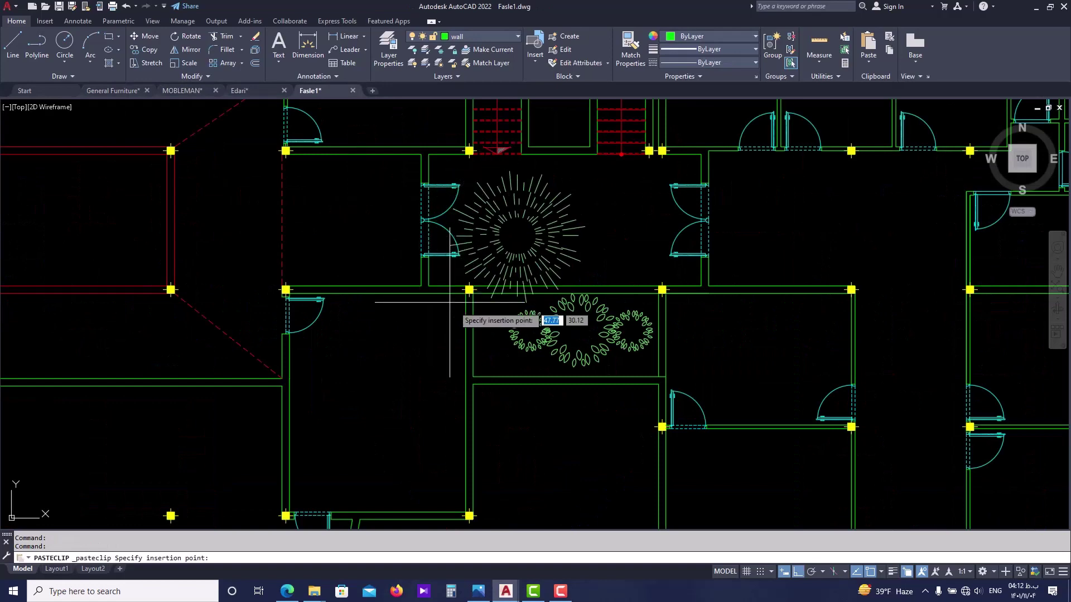
scroll(557, 363, up, 2)
key(Escape)
- Scale the radiating-dash plant down to about the size of the small leaf-ring plants
click(537, 361)
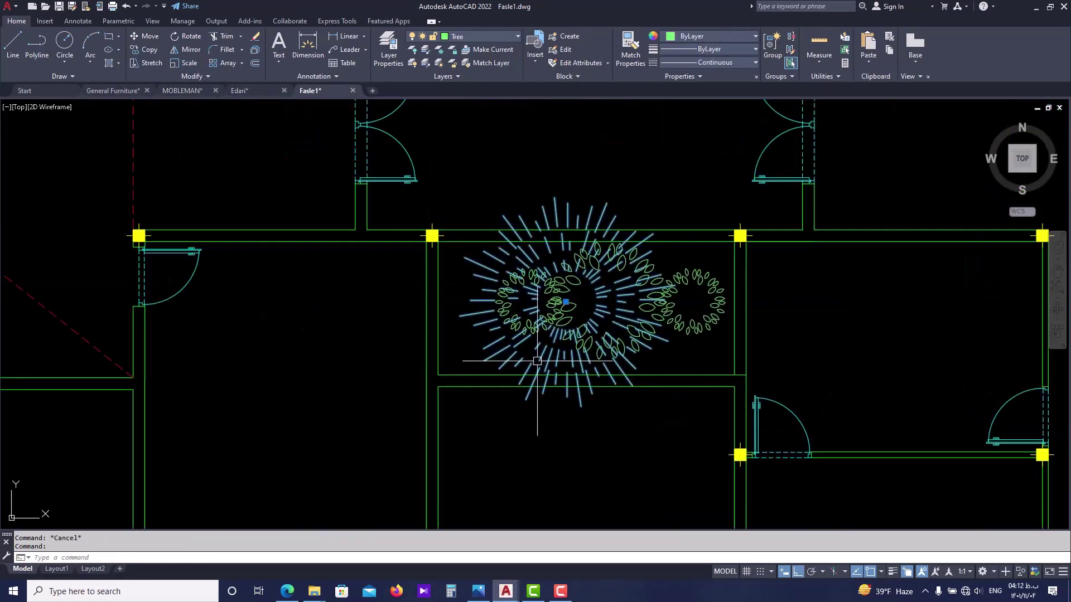
text(sc)
key(Return)
click(569, 352)
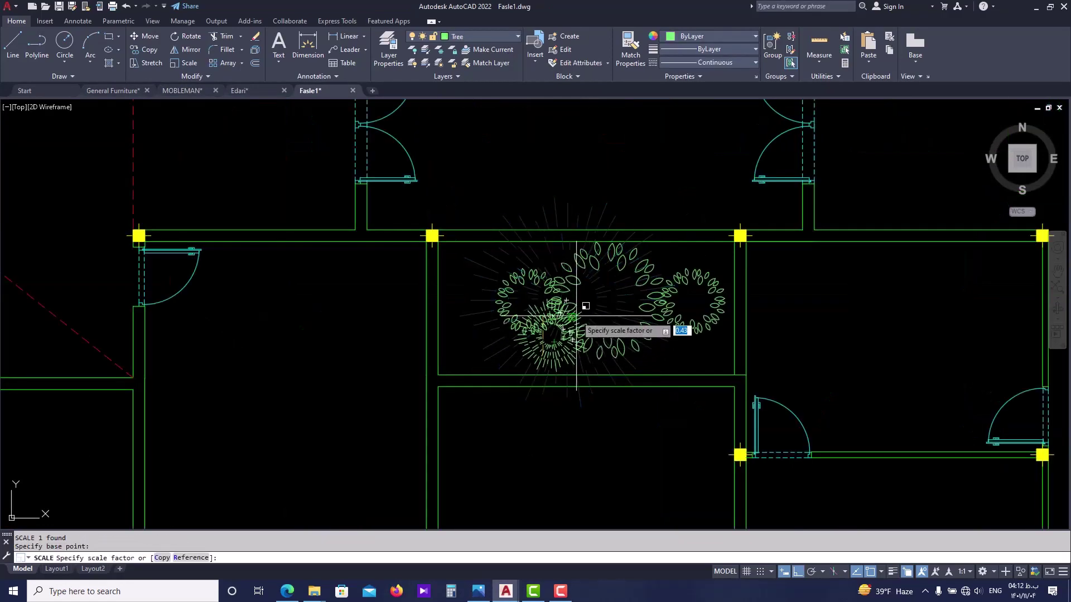
scroll(576, 316, up, 2)
click(576, 316)
- Move the radiating-dash plant horizontally west into the planter's southwest corner
click(544, 355)
click(514, 386)
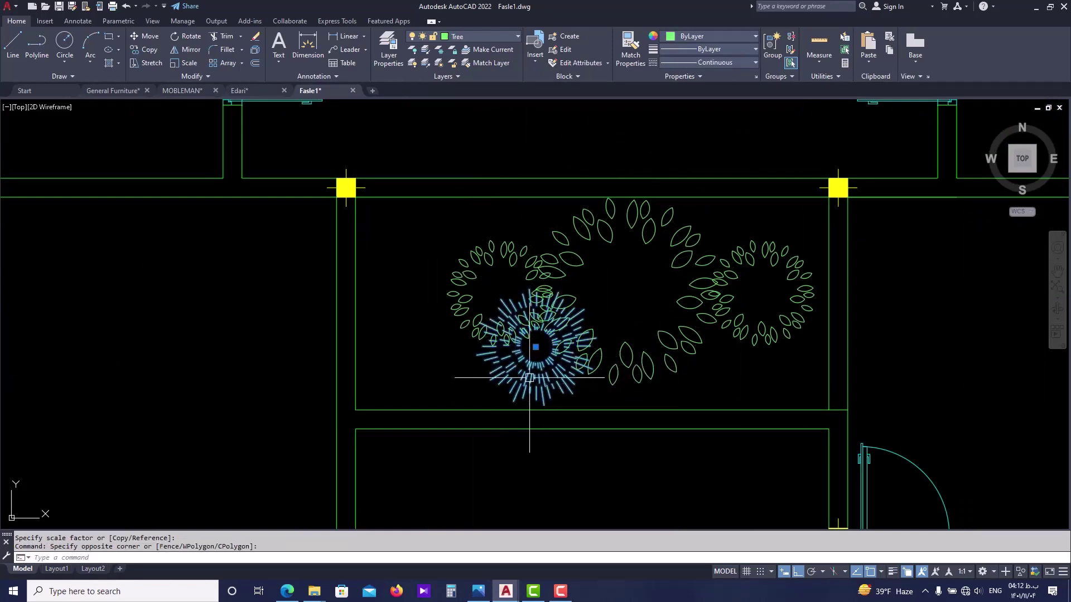
text(m)
key(Return)
click(541, 358)
click(435, 355)
key(Escape)
scroll(492, 297, down, 2)
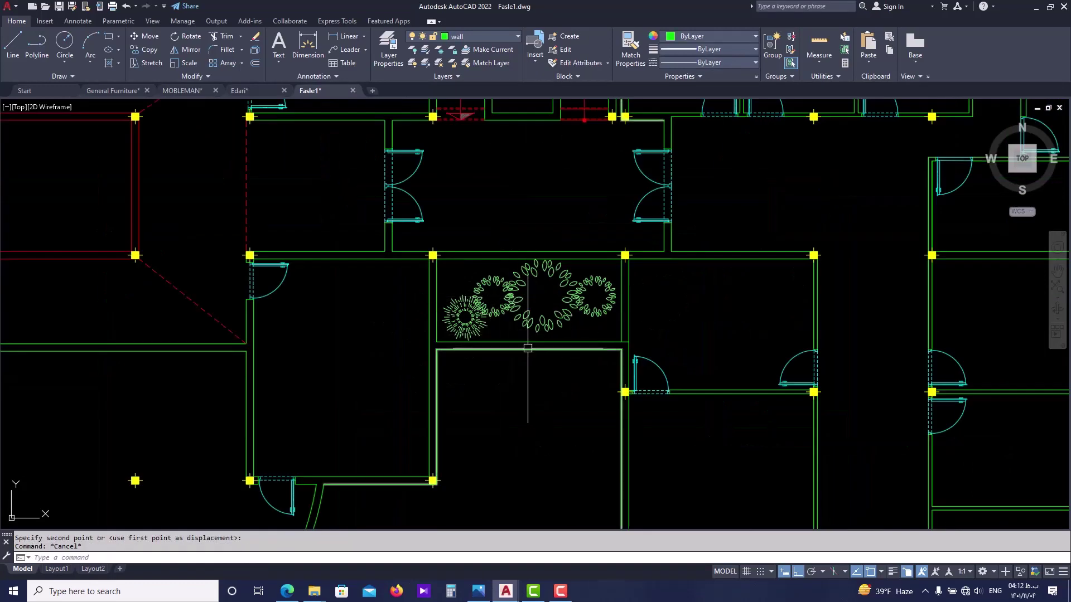
- Mirror the four planter plants into the west planter about a vertical line through the central hall's midpoint, keeping the originals
scroll(575, 311, up, 1)
scroll(574, 313, up, 2)
click(610, 289)
click(449, 288)
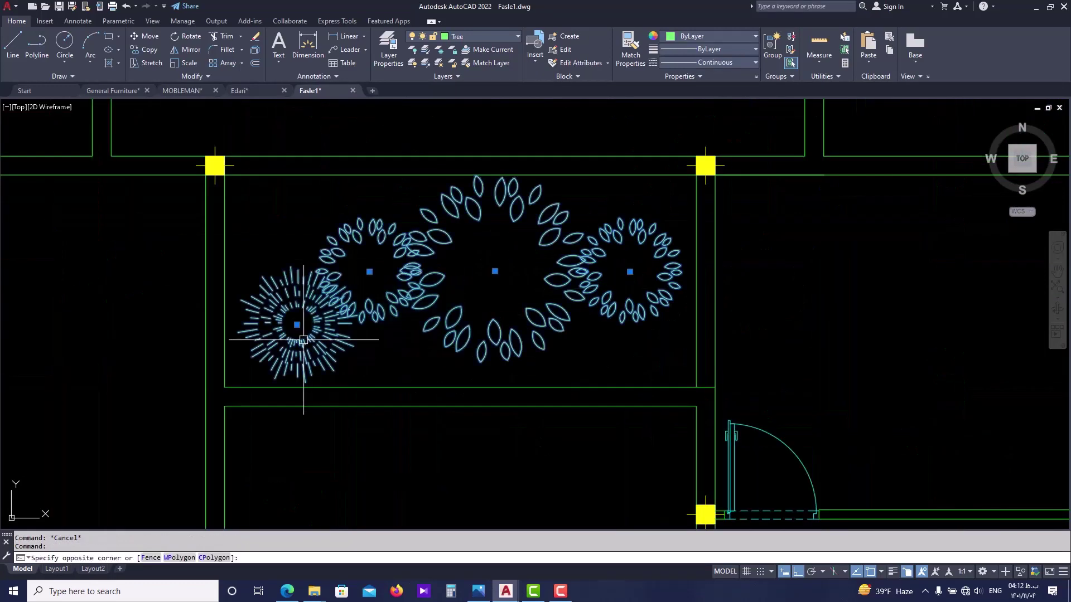
click(386, 312)
scroll(386, 312, down, 5)
text(mi)
key(Return)
scroll(384, 312, down, 4)
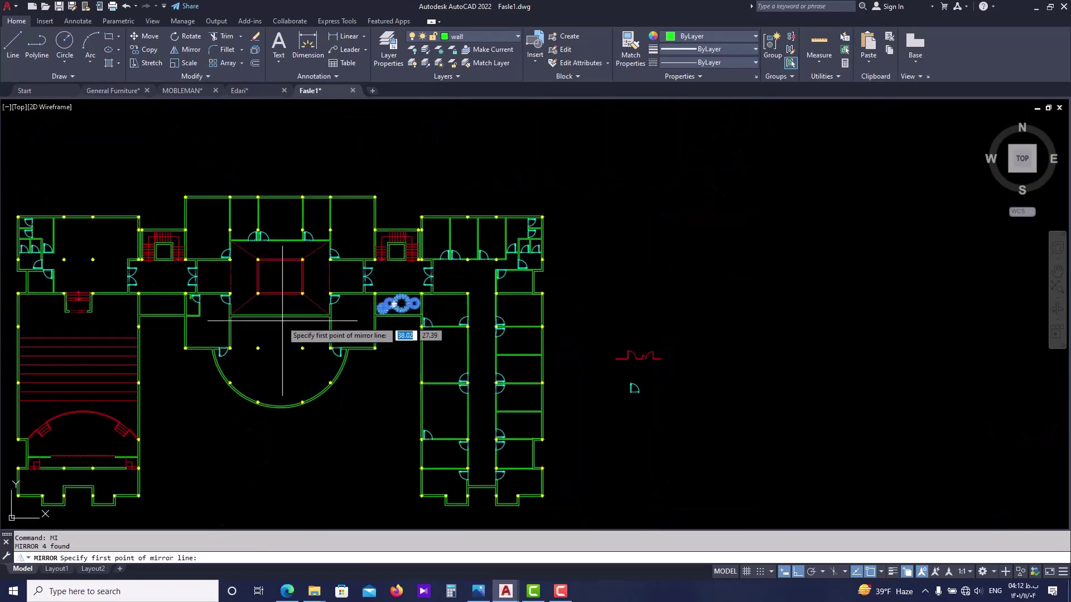
scroll(281, 315, up, 4)
click(286, 316)
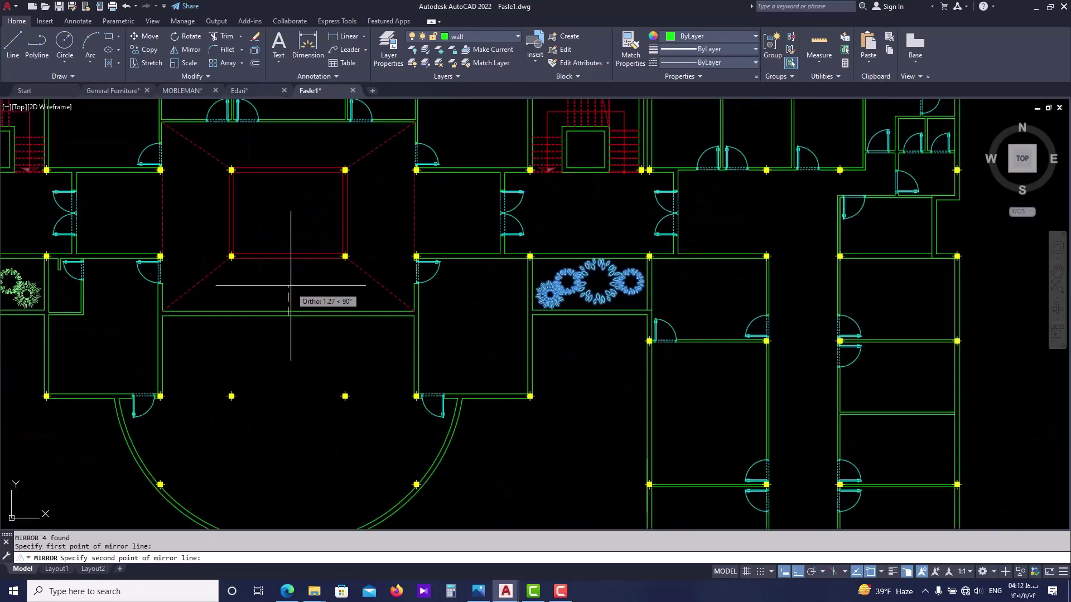
click(288, 268)
key(Return)
scroll(288, 268, down, 3)
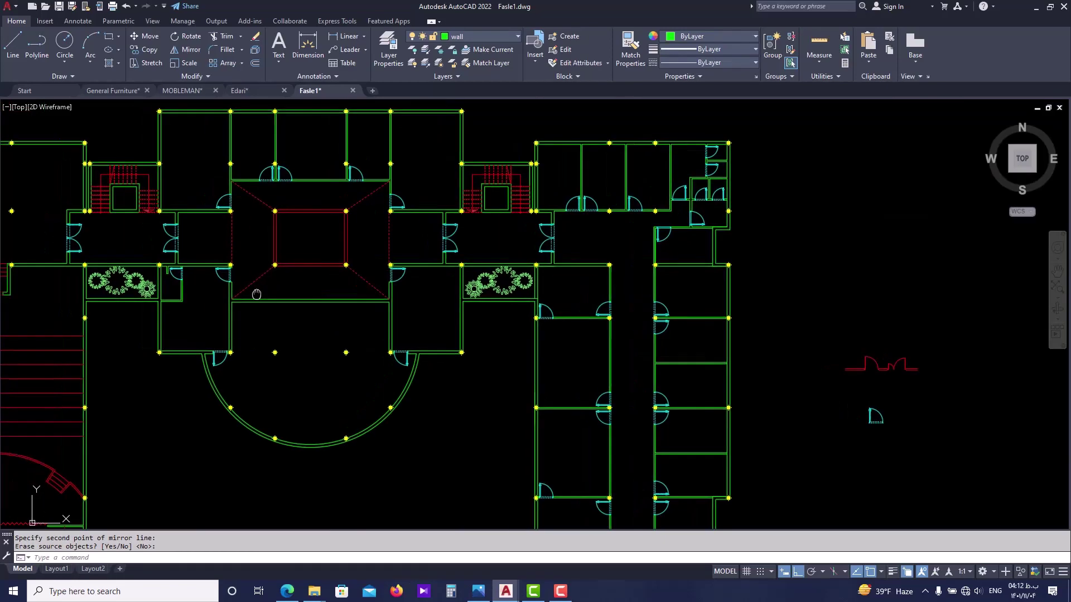
scroll(223, 296, up, 3)
scroll(203, 292, down, 4)
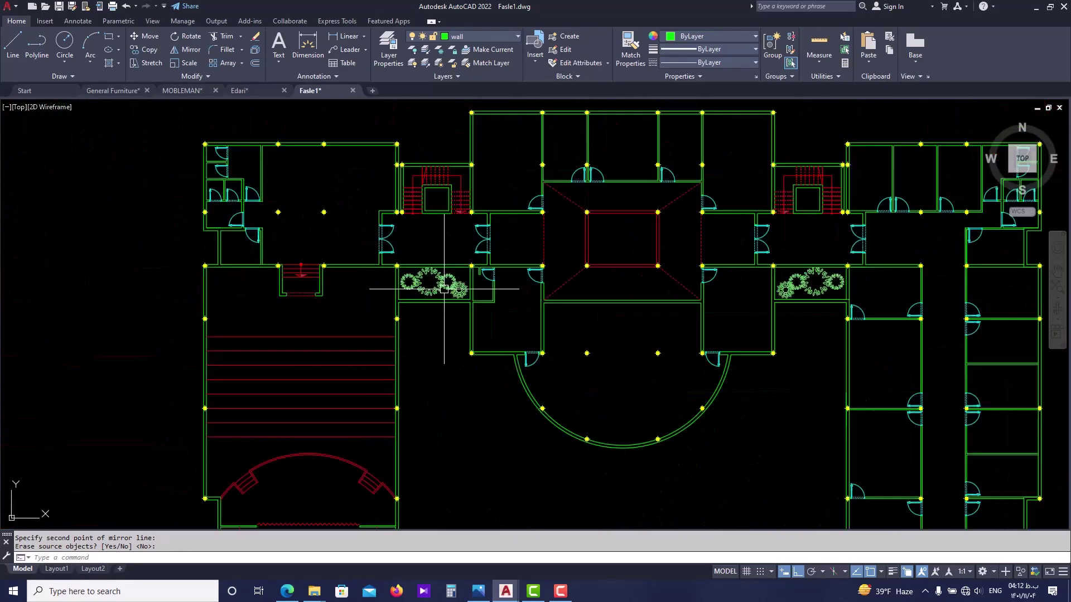
scroll(277, 136, up, 1)
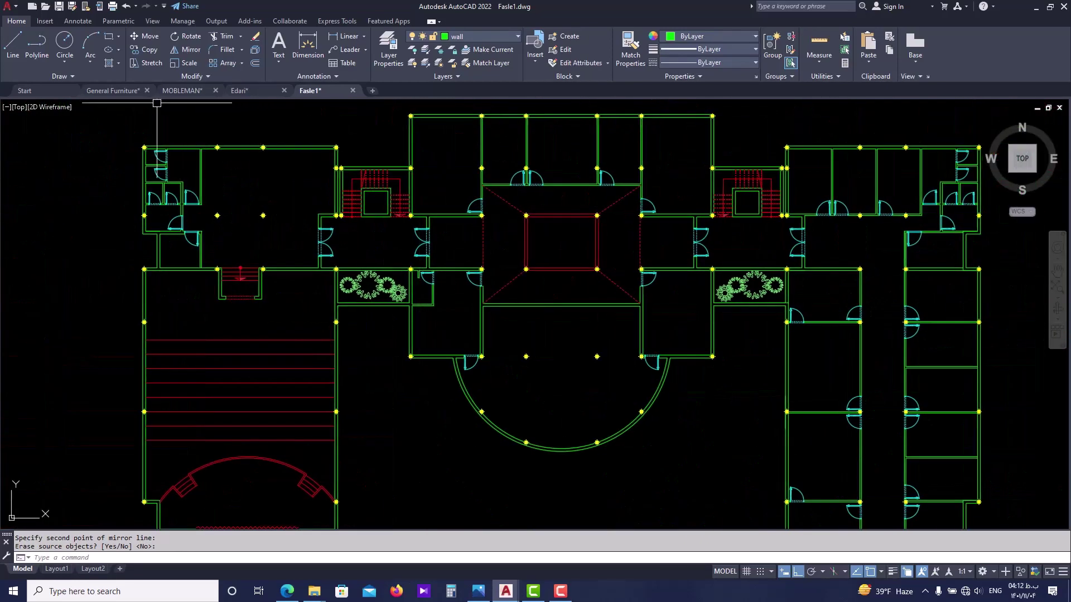
- In the Edari drawing, copy both groups of chairs and wood-grain tables from the northwest hall
click(245, 91)
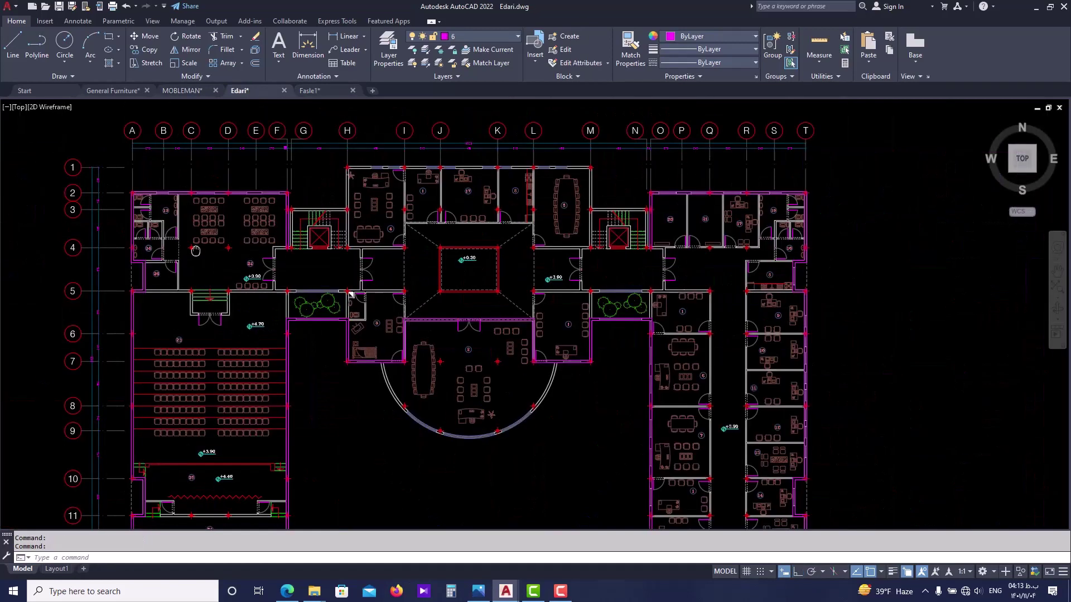
scroll(410, 240, up, 8)
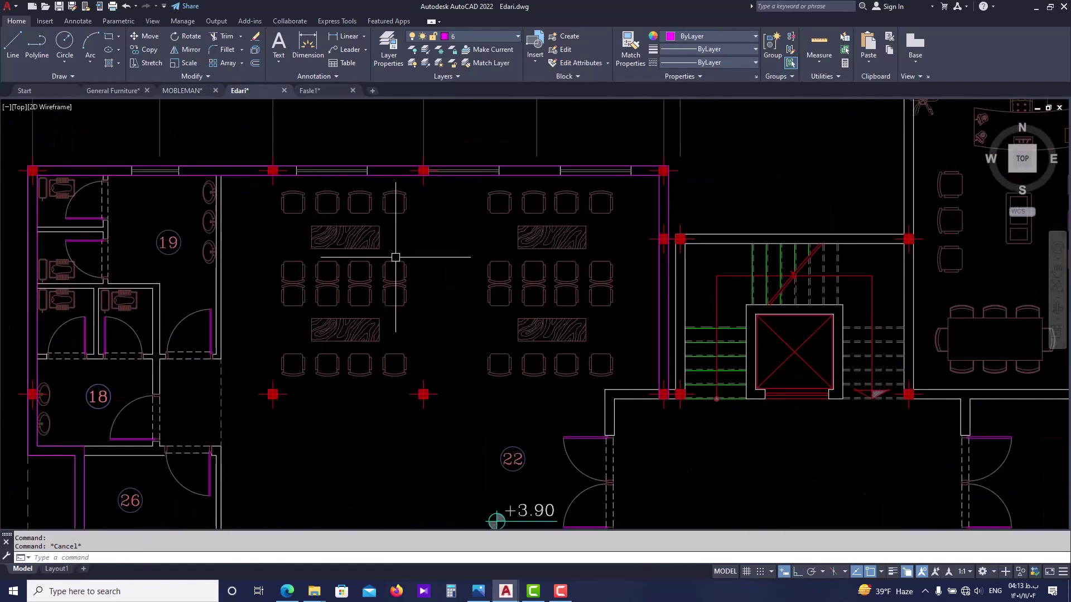
click(389, 161)
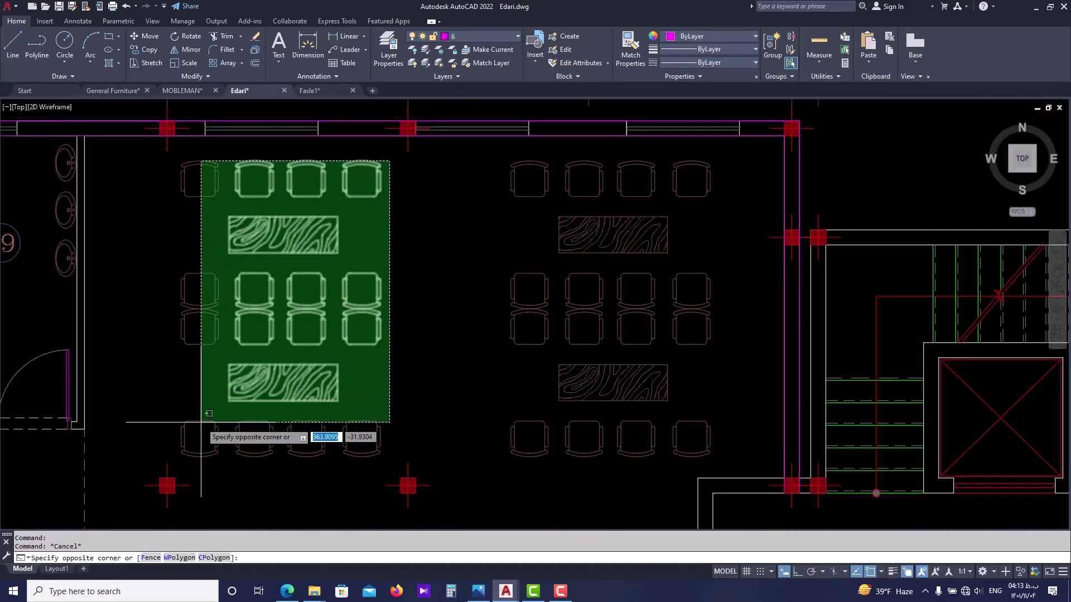
click(177, 443)
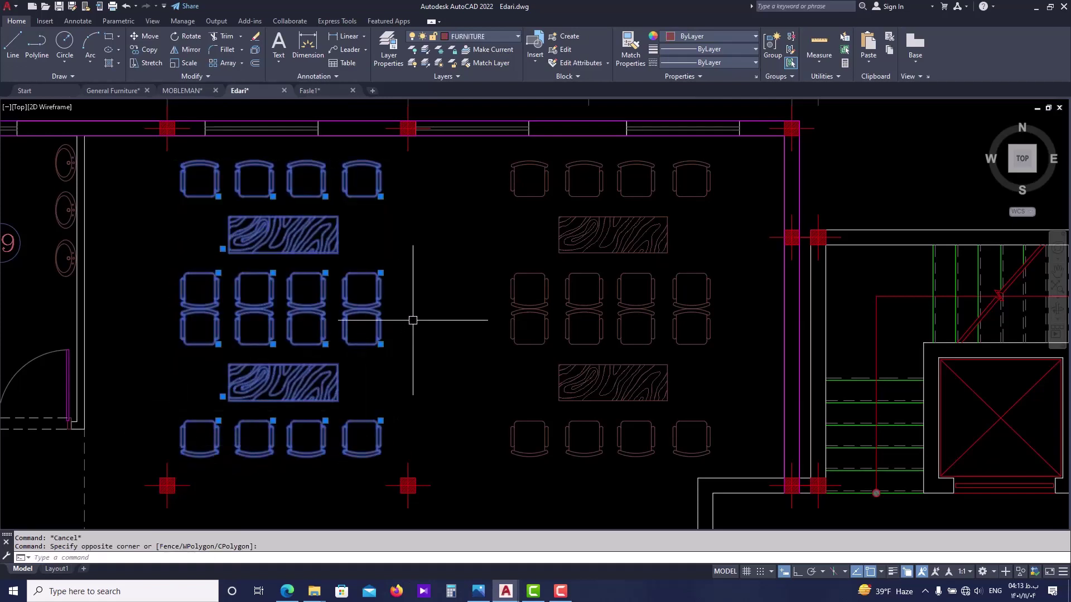
click(727, 158)
click(489, 462)
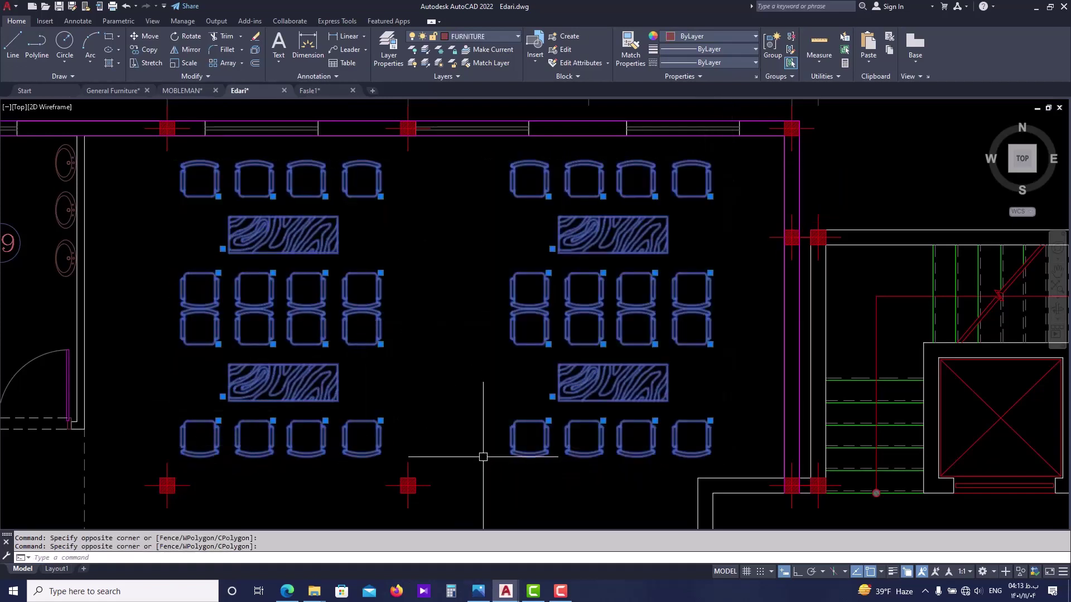
- Switch to Fasle1 and paste the chairs and tables into the northwest hall, north of its two interior columns
key(ctrl+Tab)
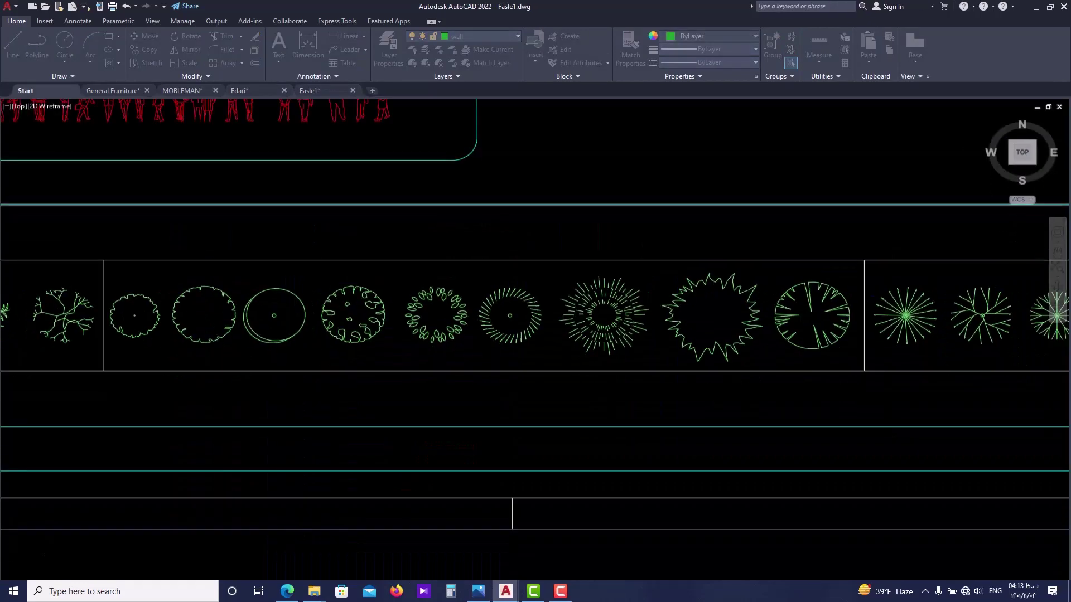
key(ctrl+Tab)
key(ctrl+Tab)
key(ctrl+Tab)
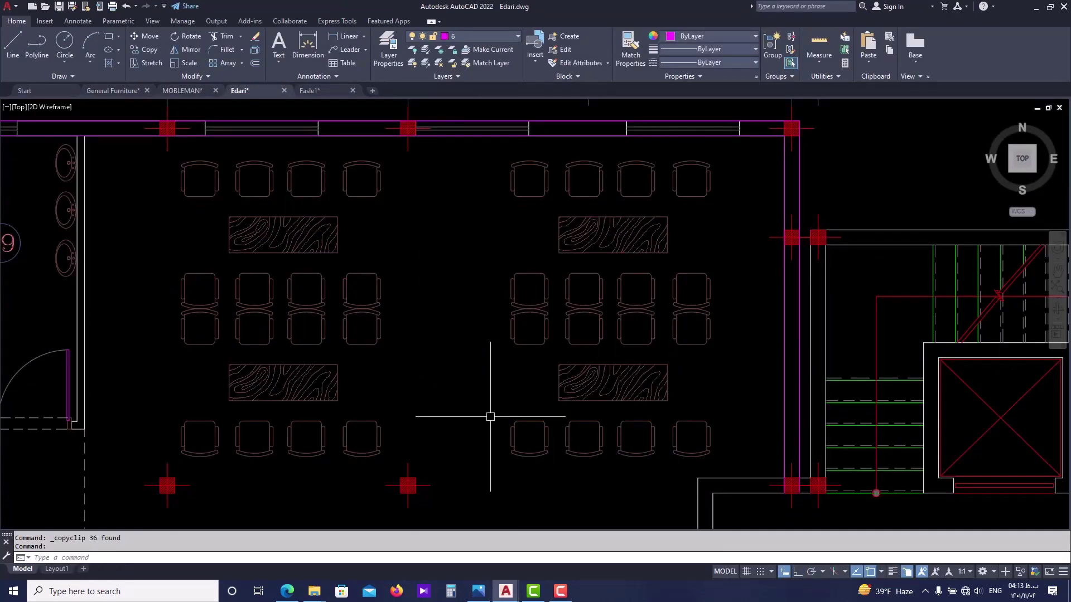
key(ctrl+Tab)
key(ctrl+v)
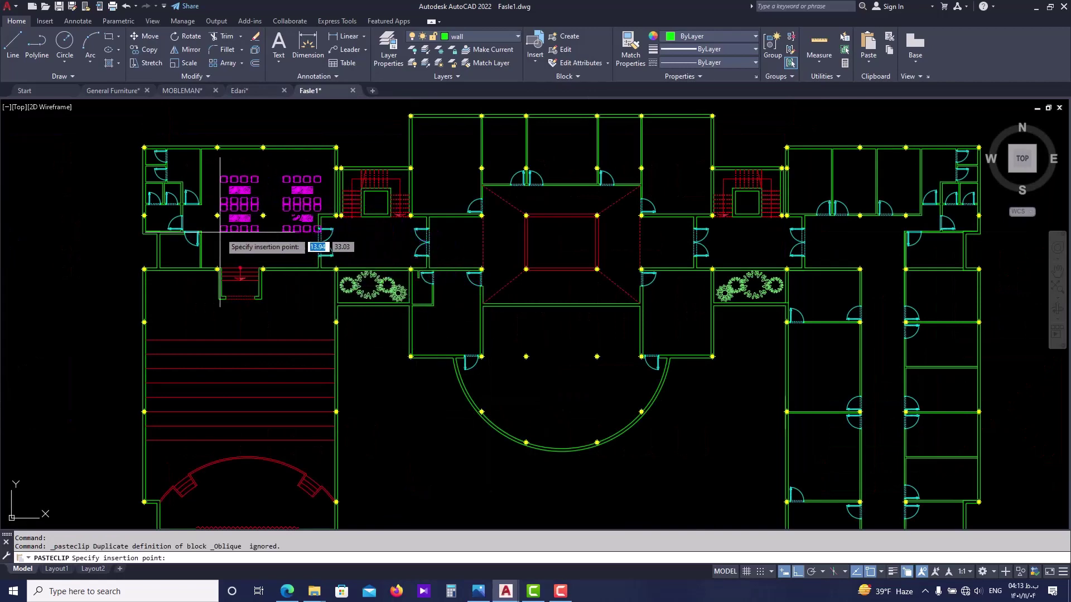
scroll(246, 271, up, 4)
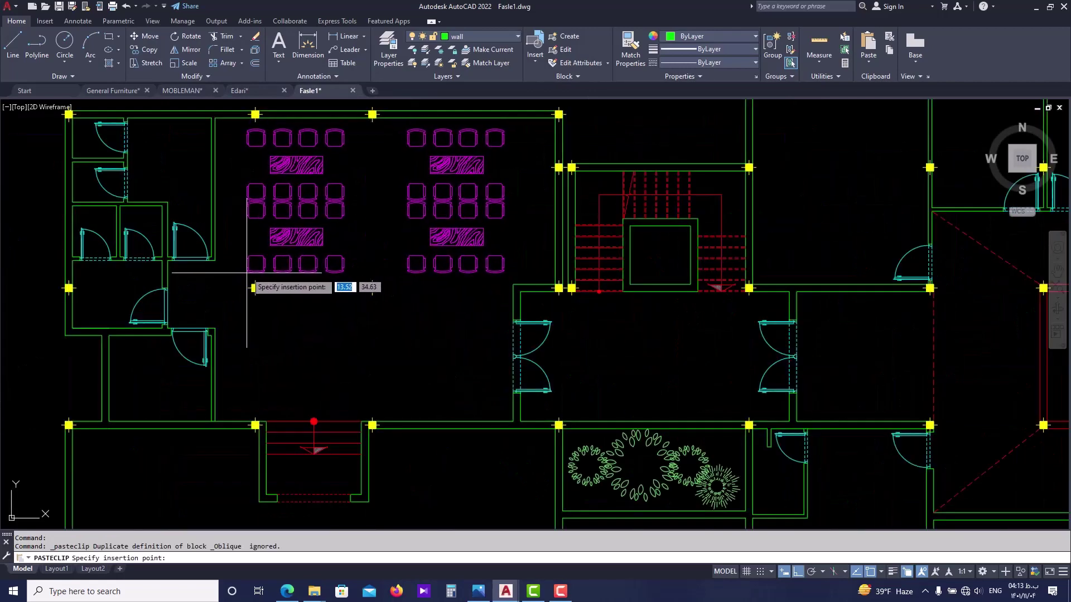
click(247, 273)
key(Escape)
- Check which layer a pasted table is on and review the drawing's layer list
scroll(246, 272, up, 3)
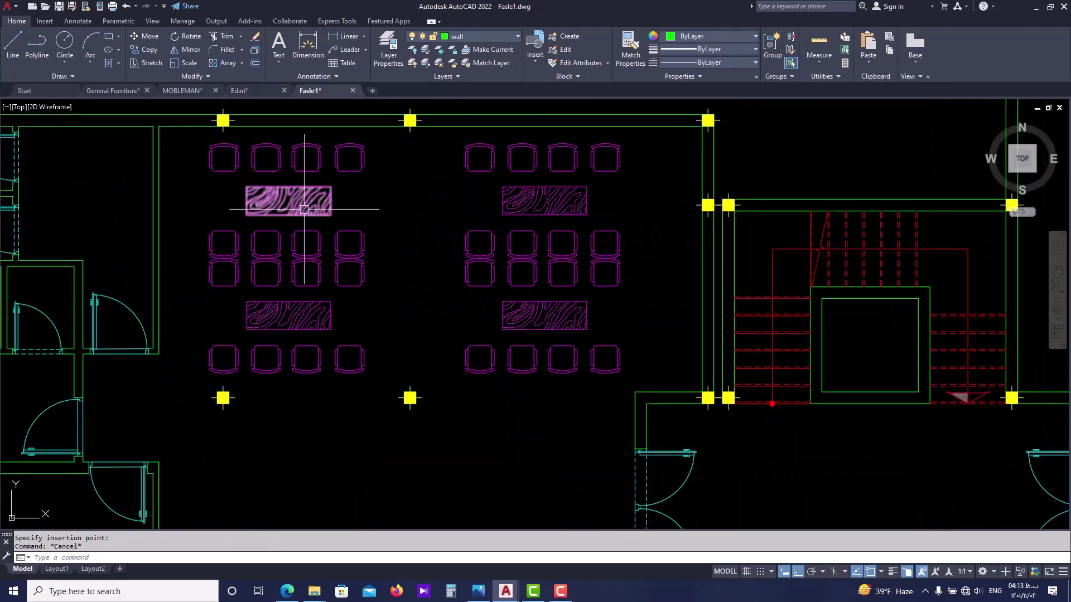
click(304, 209)
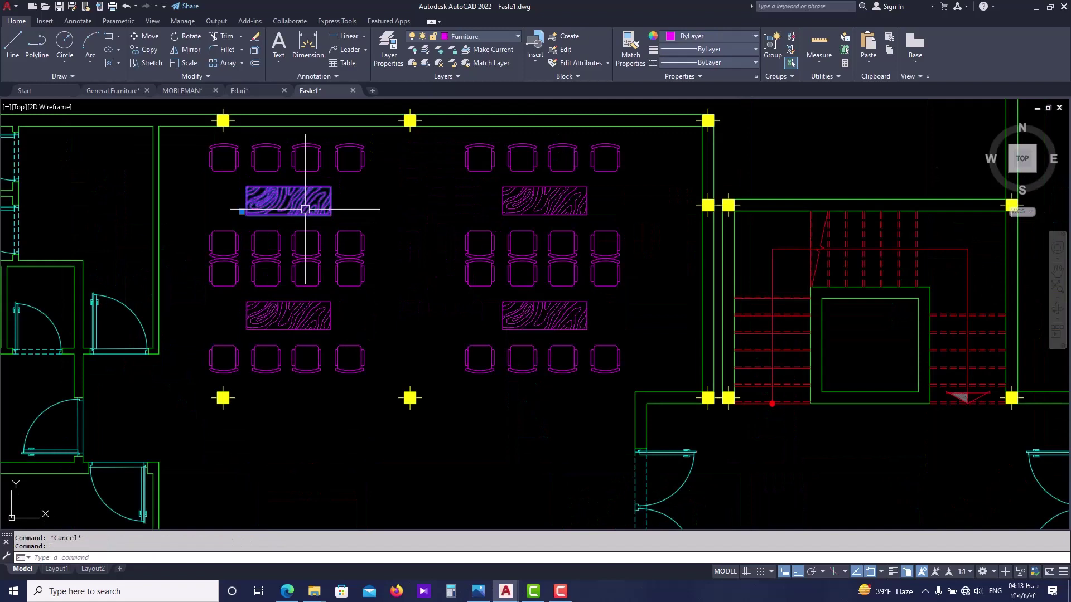
key(Escape)
scroll(306, 184, down, 2)
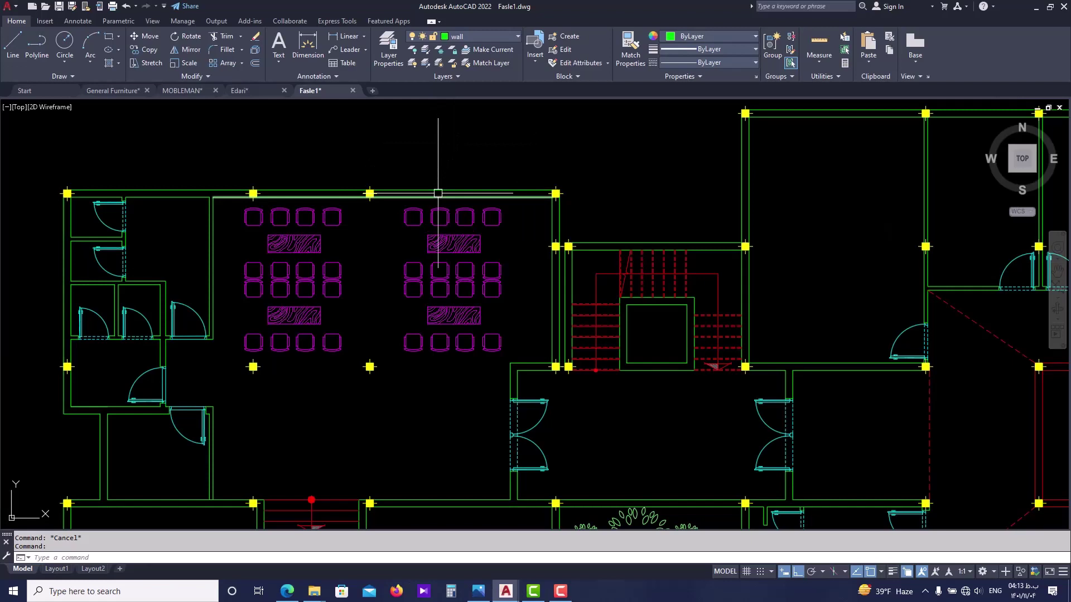
mouse_move(437, 193)
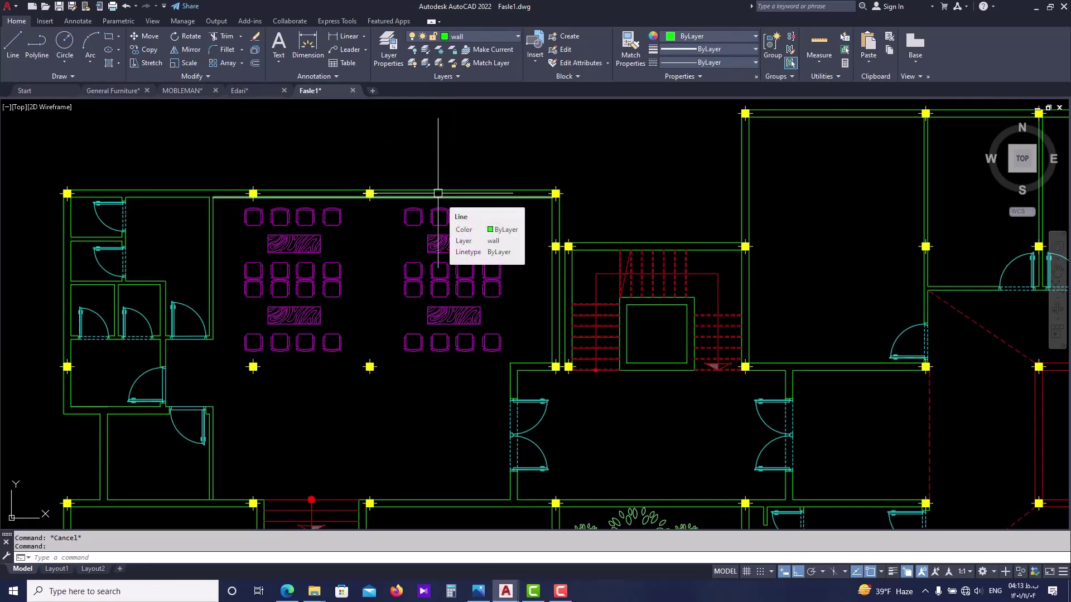
key(Escape)
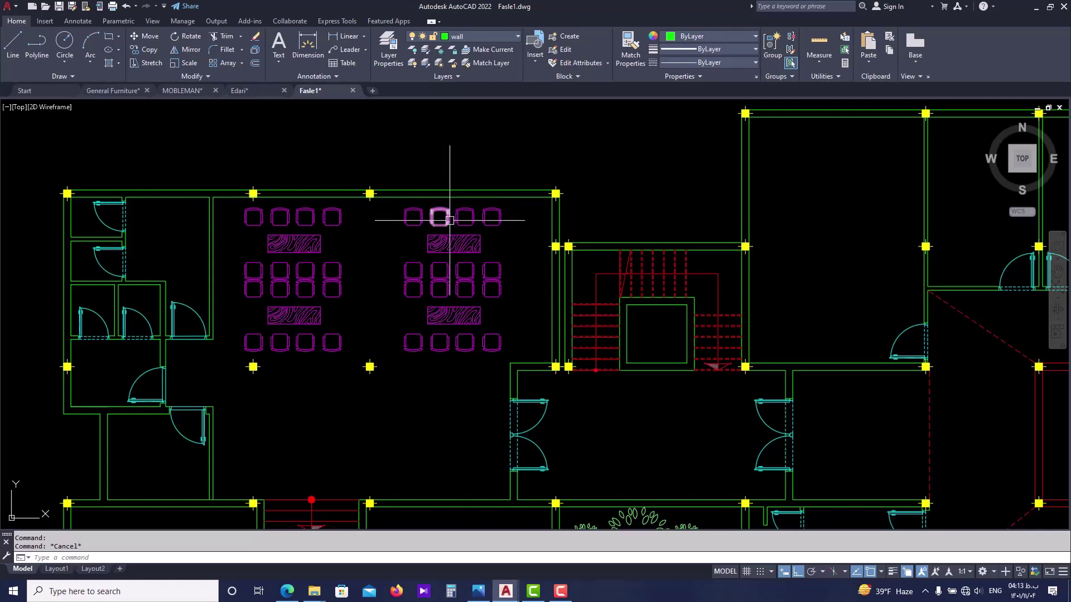
click(497, 37)
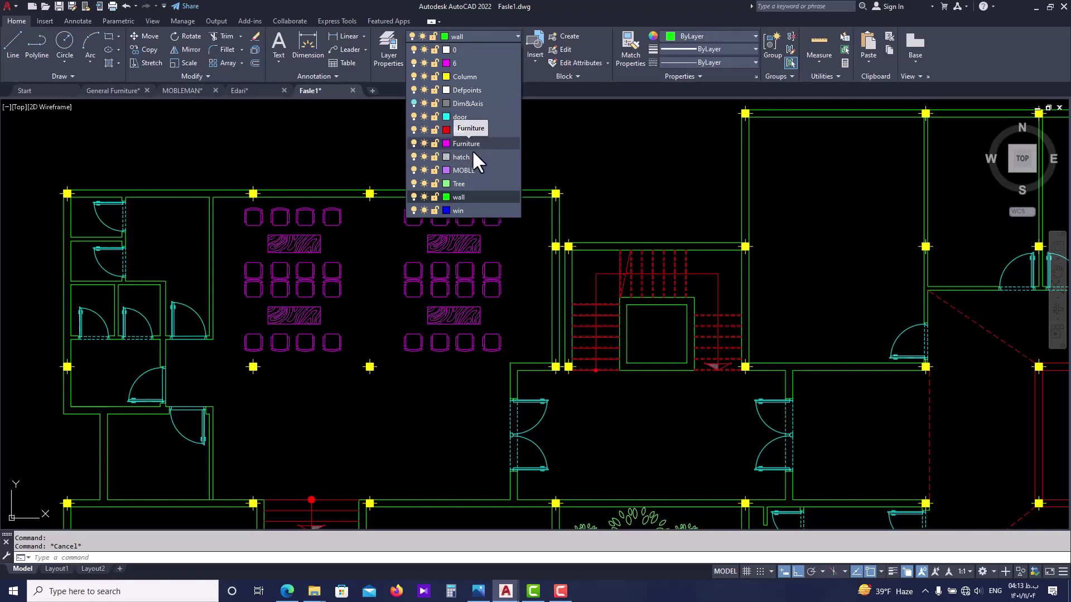
click(490, 36)
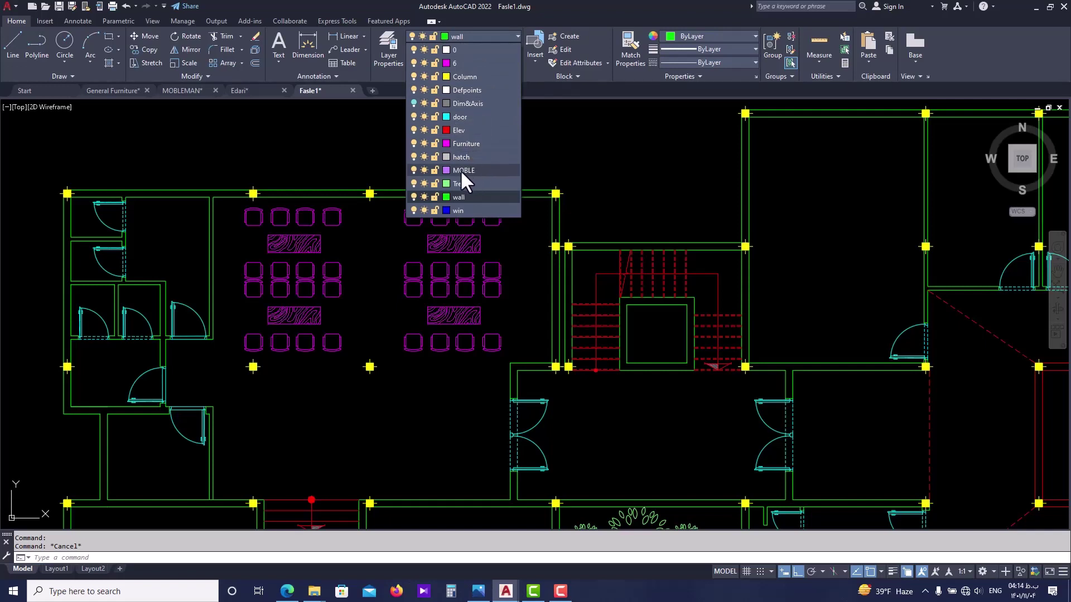
key(Escape)
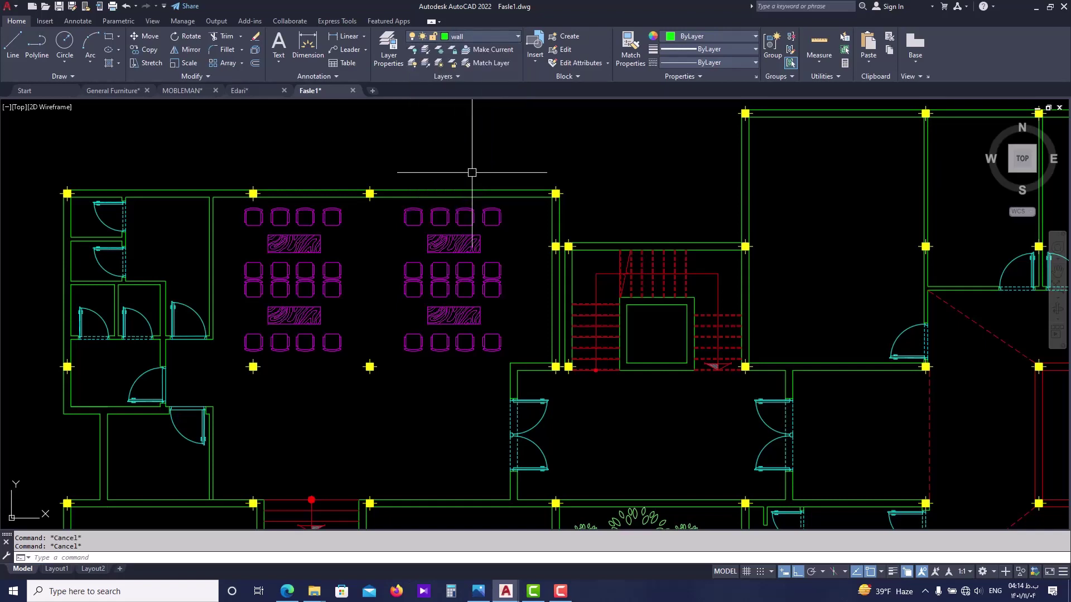
- Bring up the layer manager, enlarge it to show every layer, and delete the MOBLE layer
text(la)
key(Return)
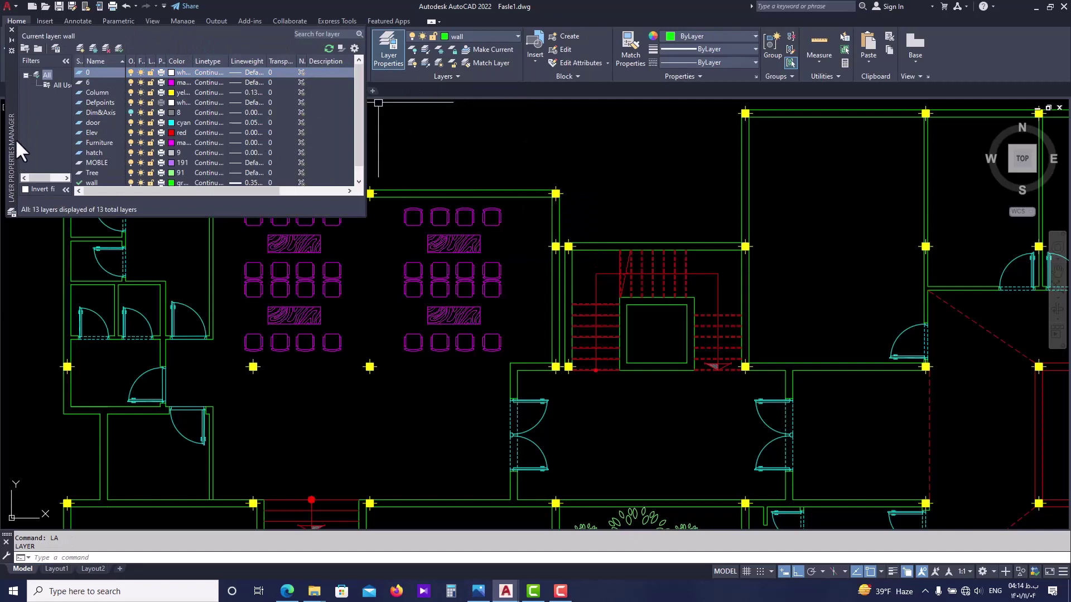
drag(11, 140, 614, 202)
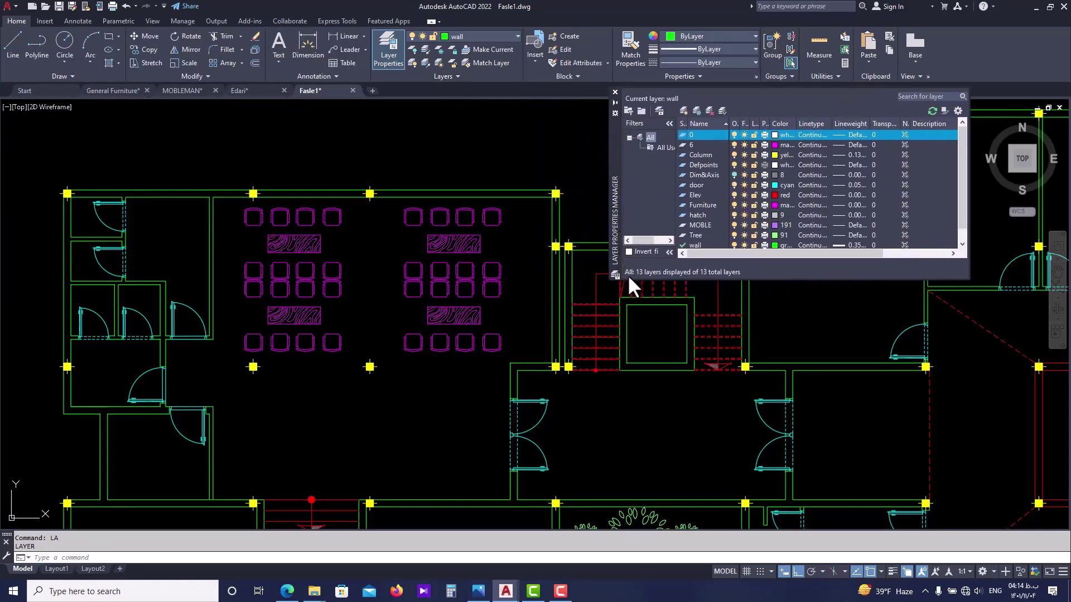
key(Escape)
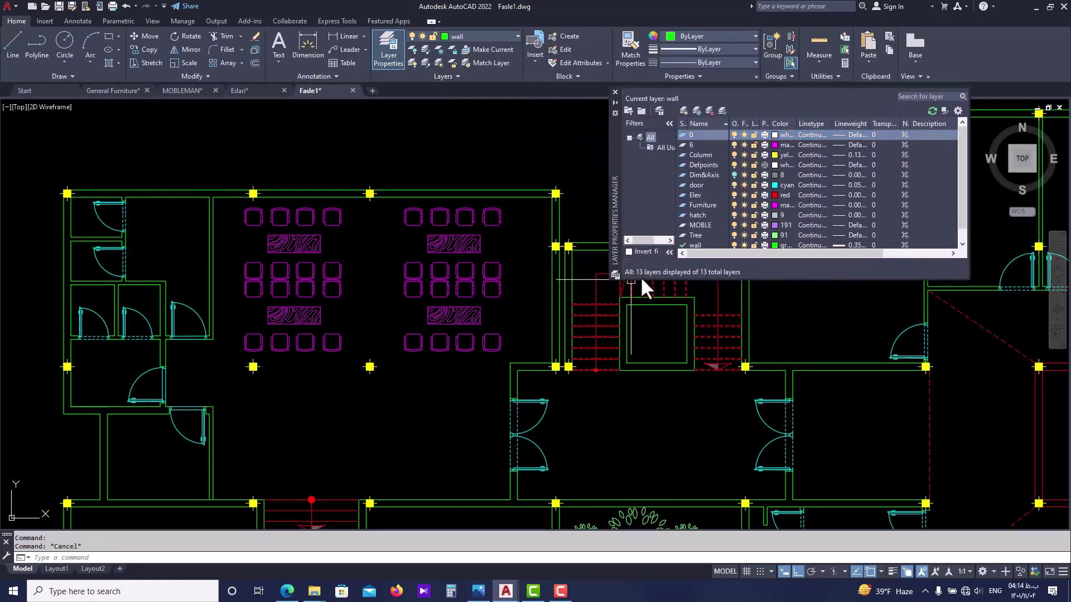
drag(641, 278, 639, 381)
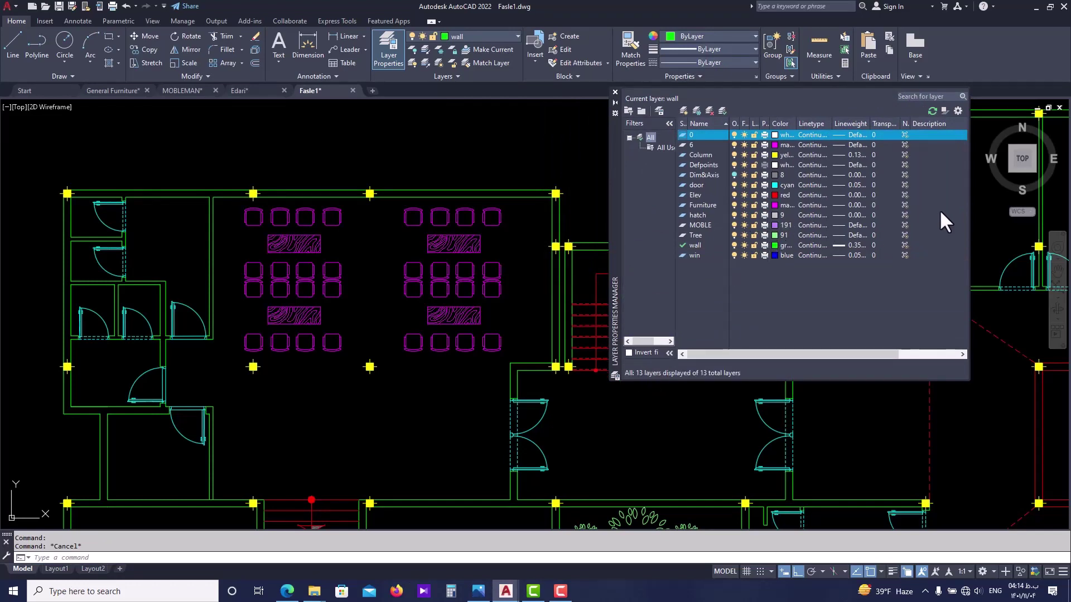
drag(968, 211, 1041, 211)
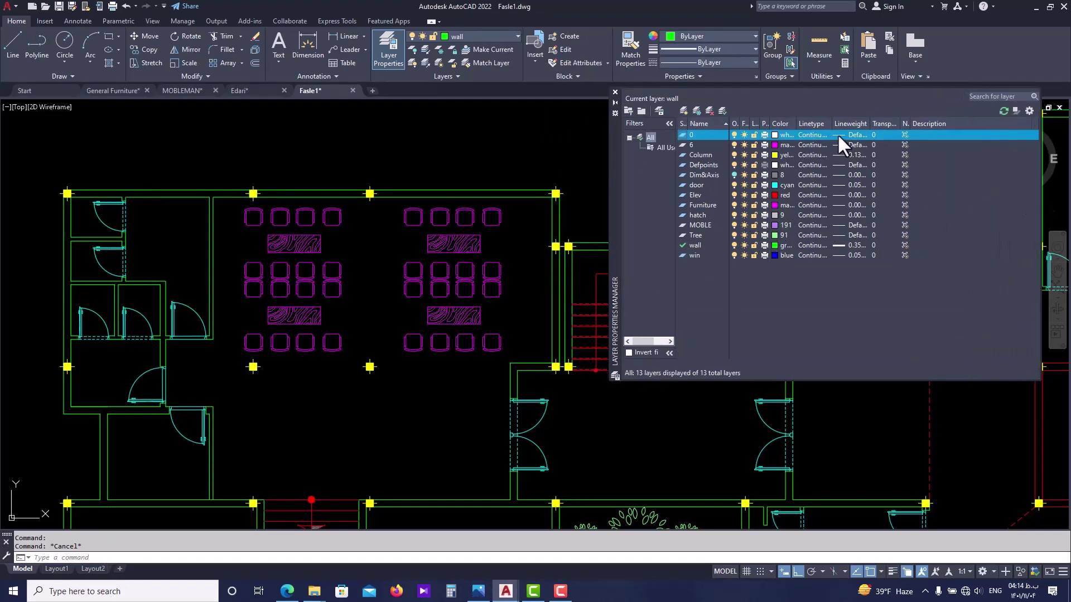
drag(779, 124, 802, 126)
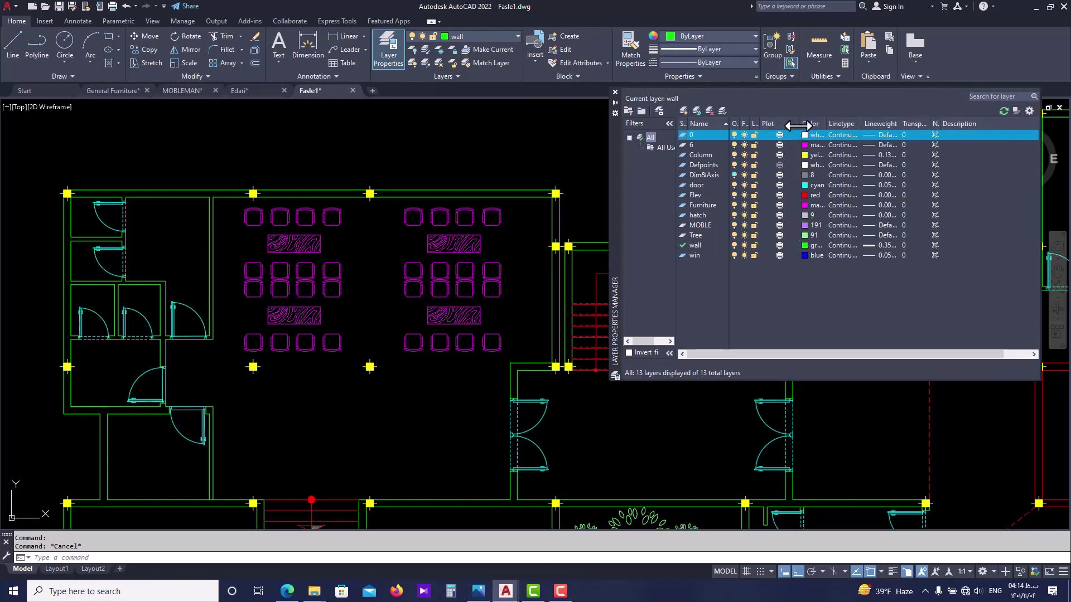
click(703, 226)
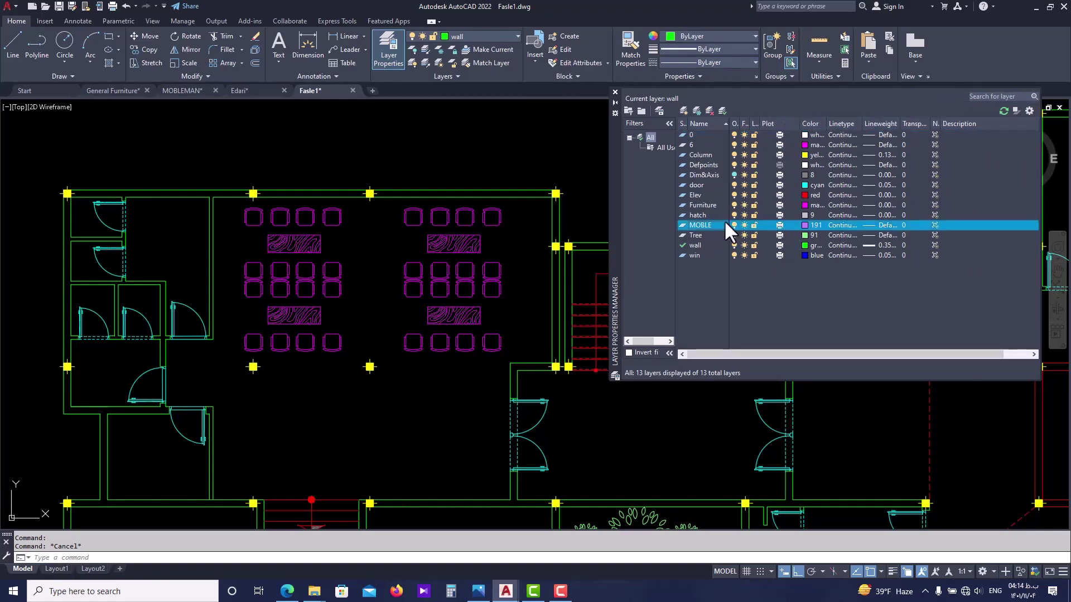
click(708, 110)
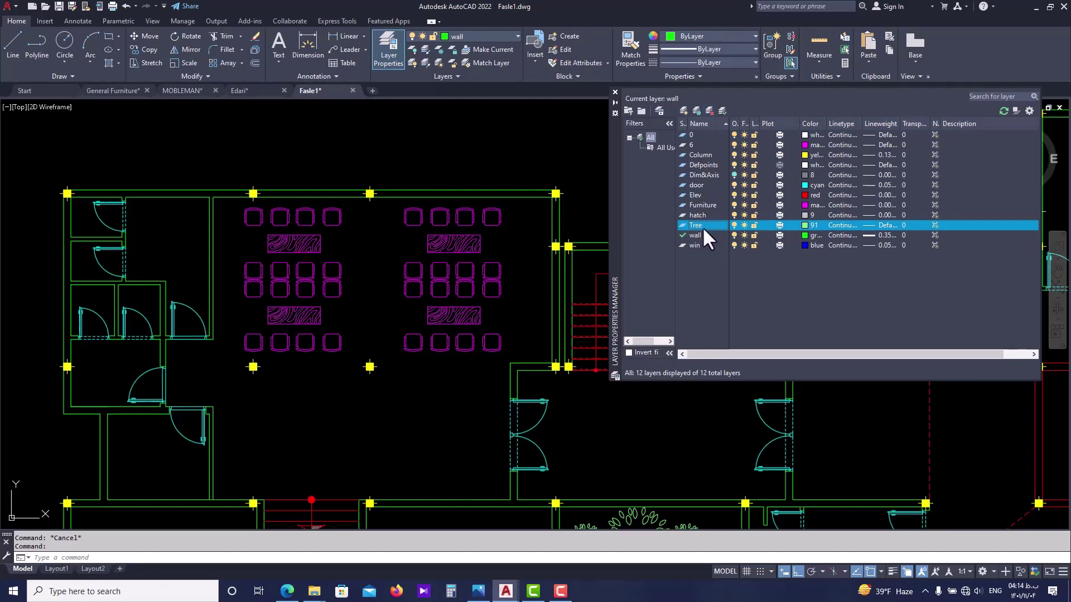
- Rename the Tree layer as Plant and set its colour to index 84
scroll(483, 251, down, 2)
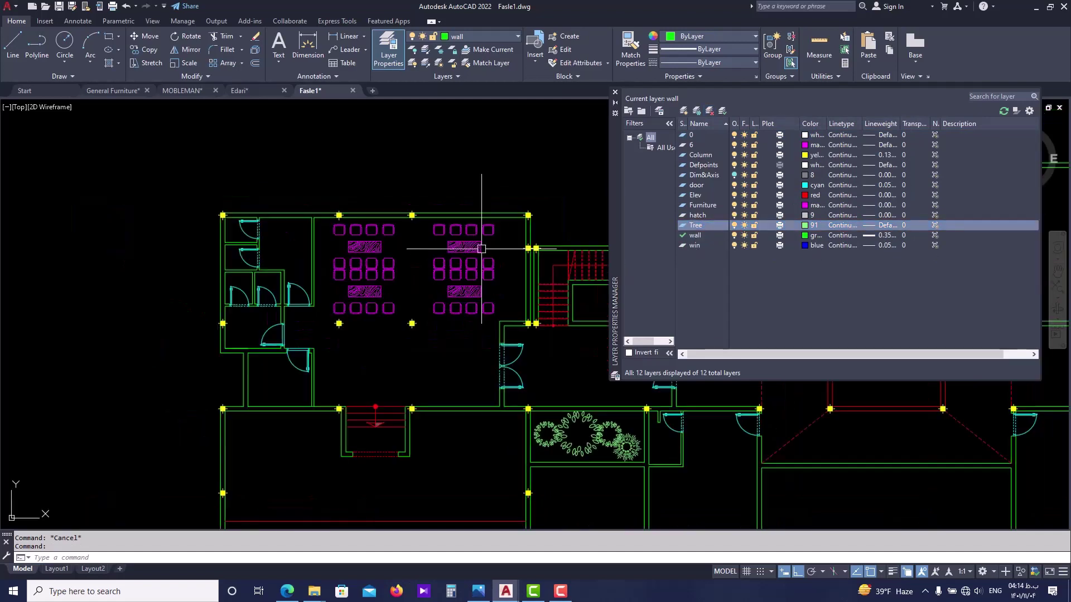
scroll(586, 445, up, 2)
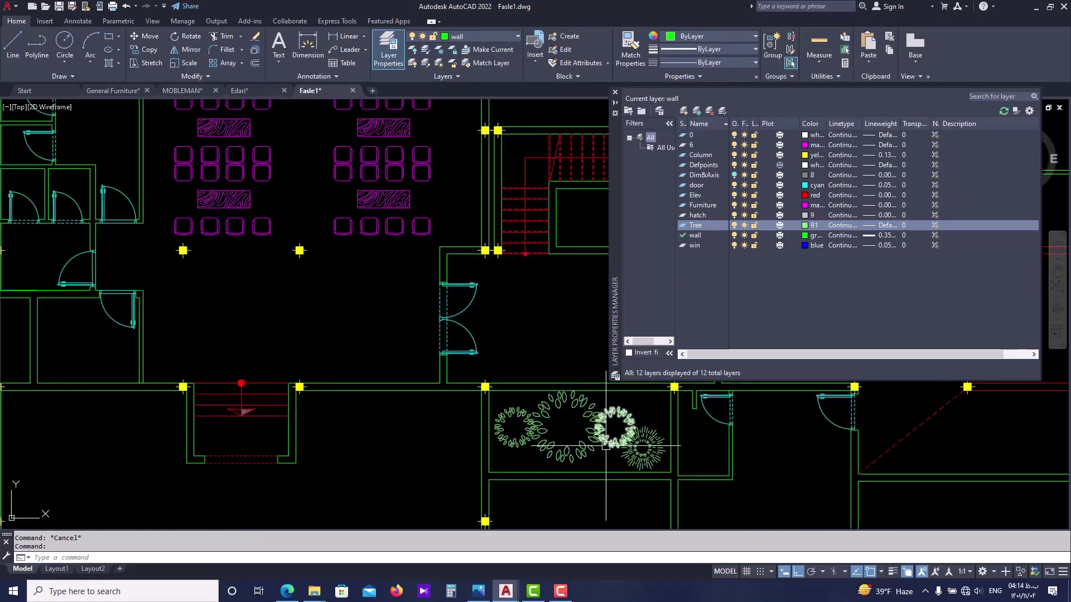
click(709, 223)
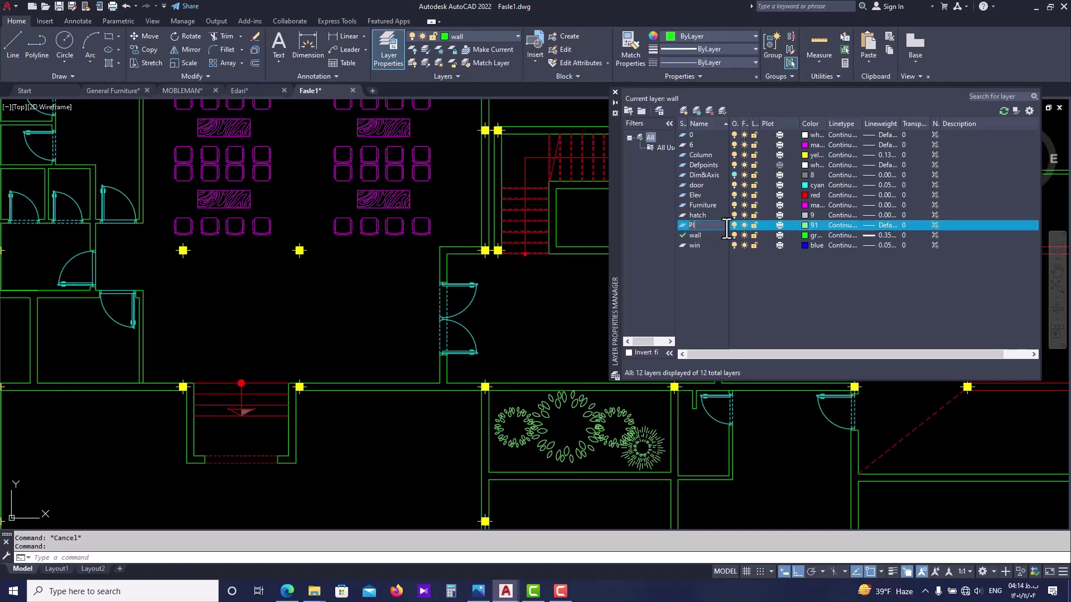
text(Plant)
key(Return)
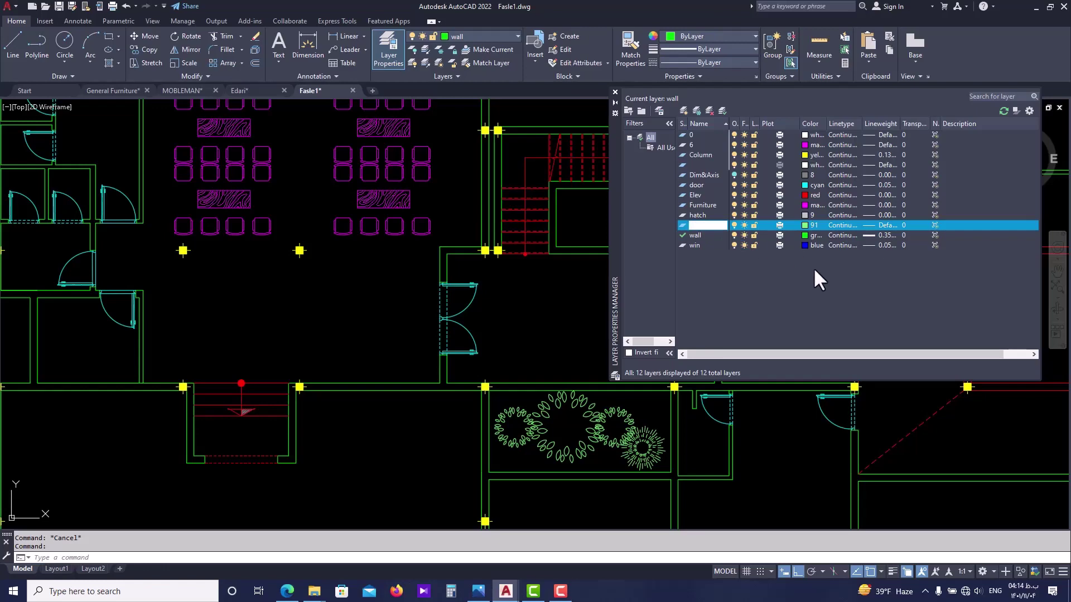
click(805, 226)
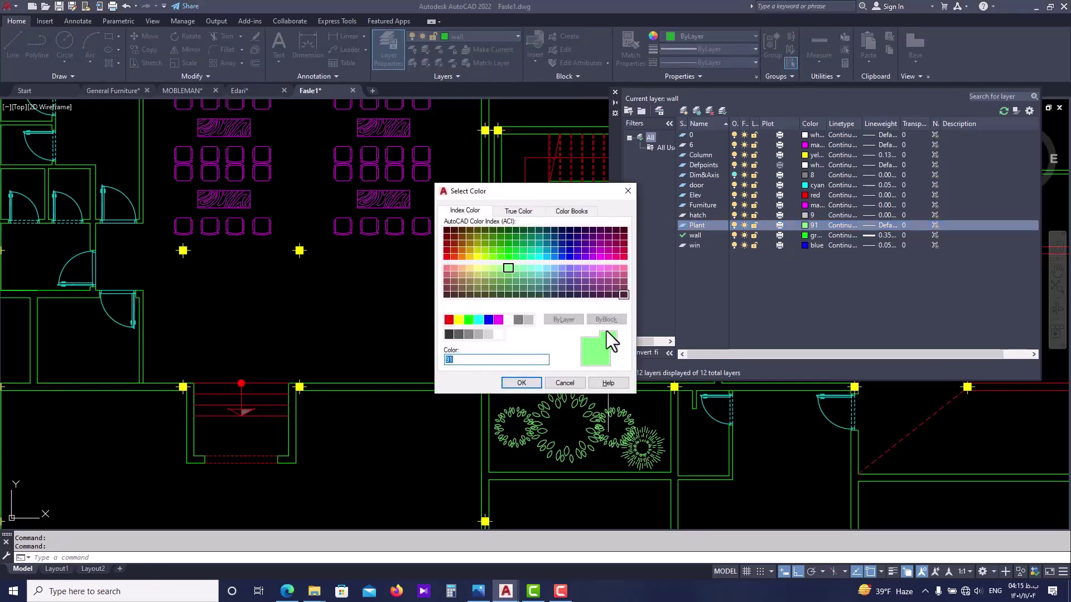
click(503, 246)
click(520, 382)
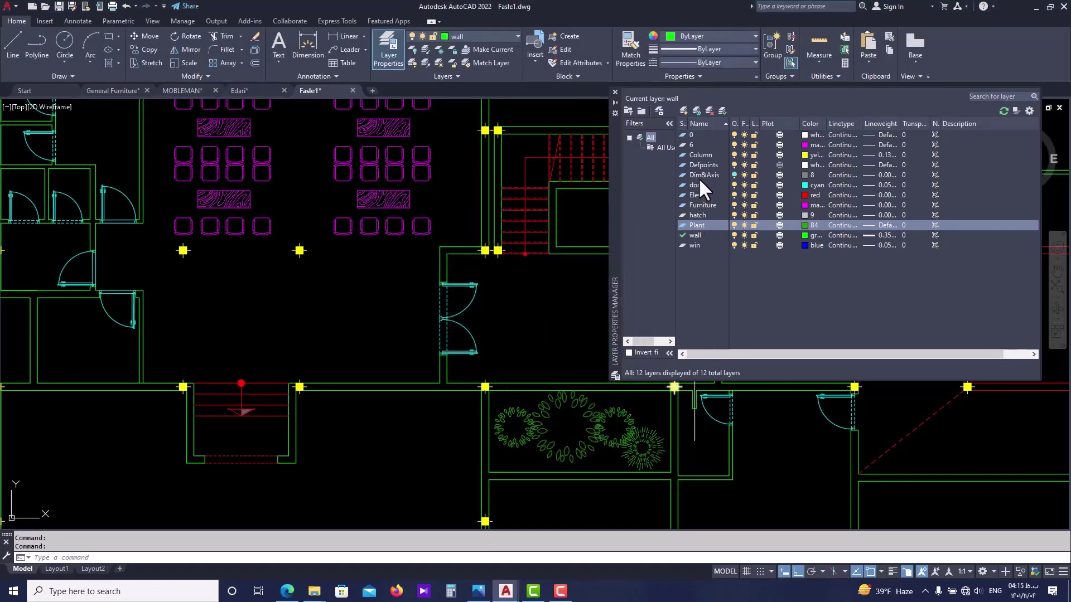
- Delete layer 6 and close the layer manager
click(697, 143)
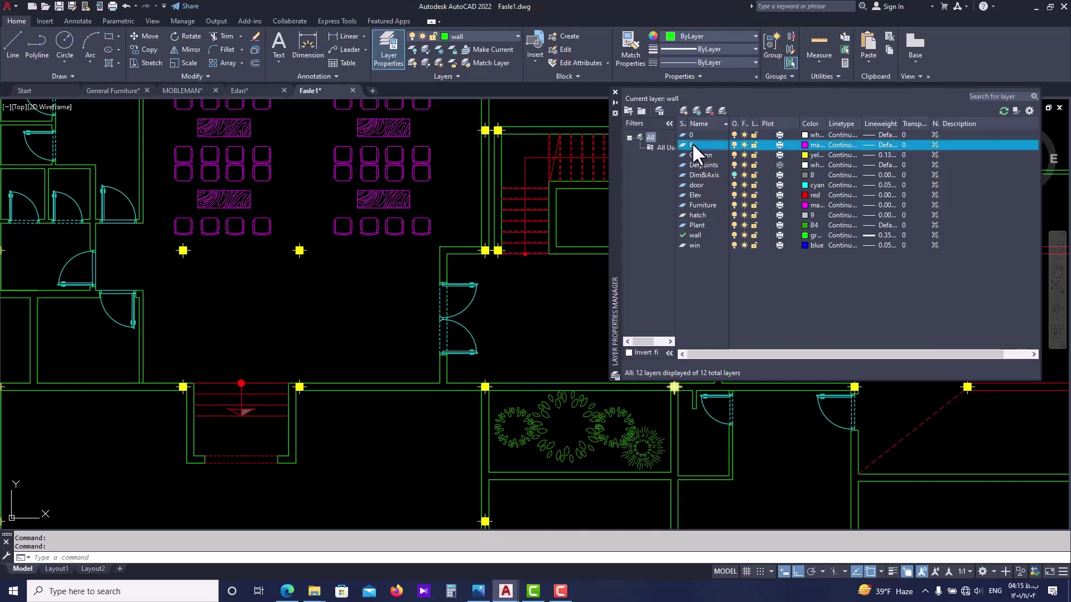
click(710, 110)
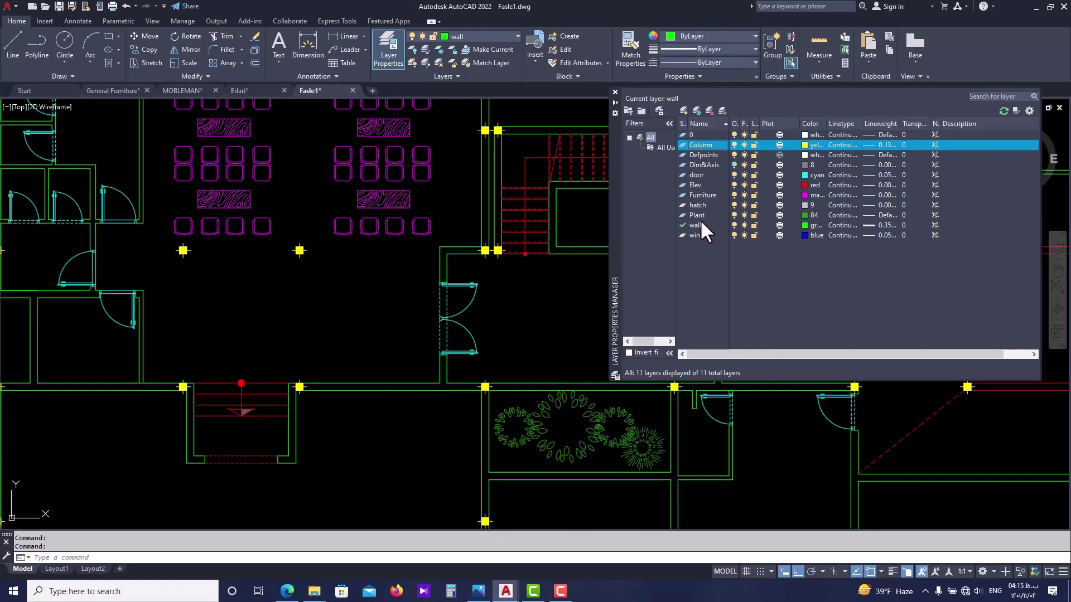
click(616, 92)
scroll(490, 240, down, 5)
scroll(491, 239, up, 5)
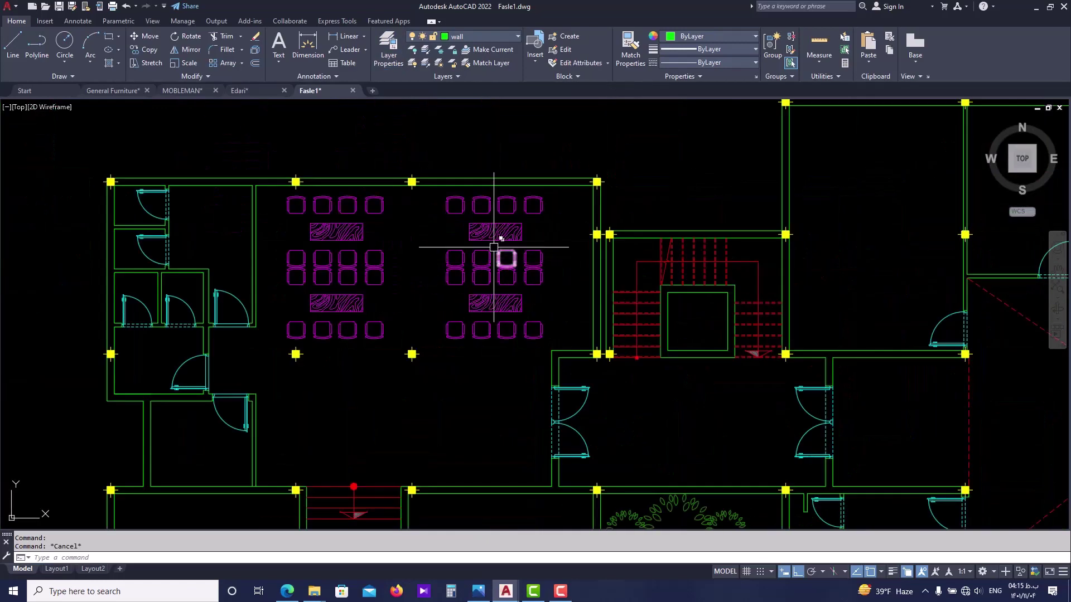
click(500, 37)
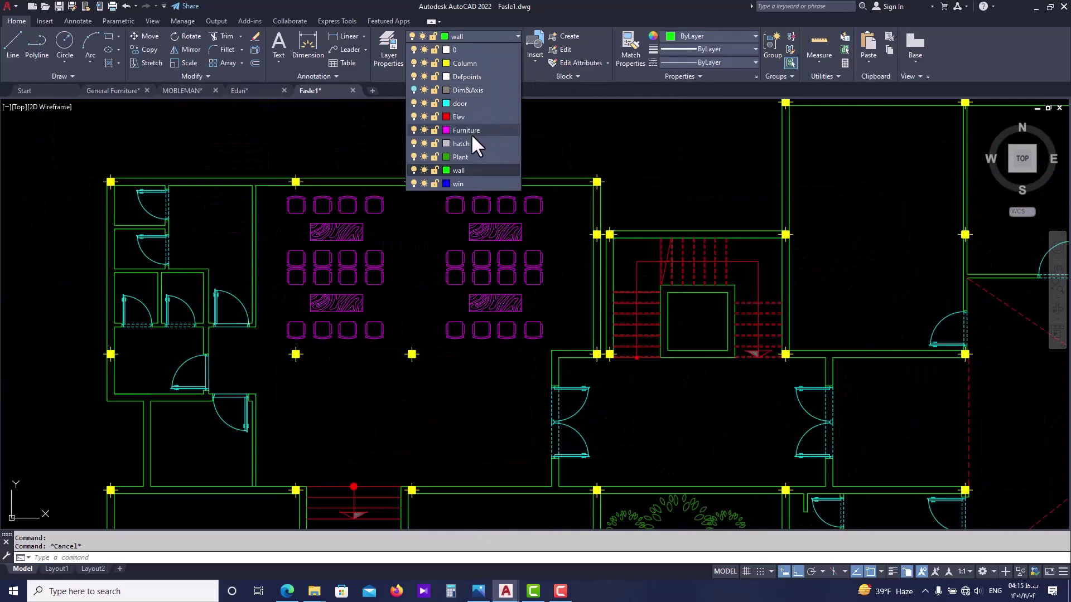
scroll(441, 212, down, 2)
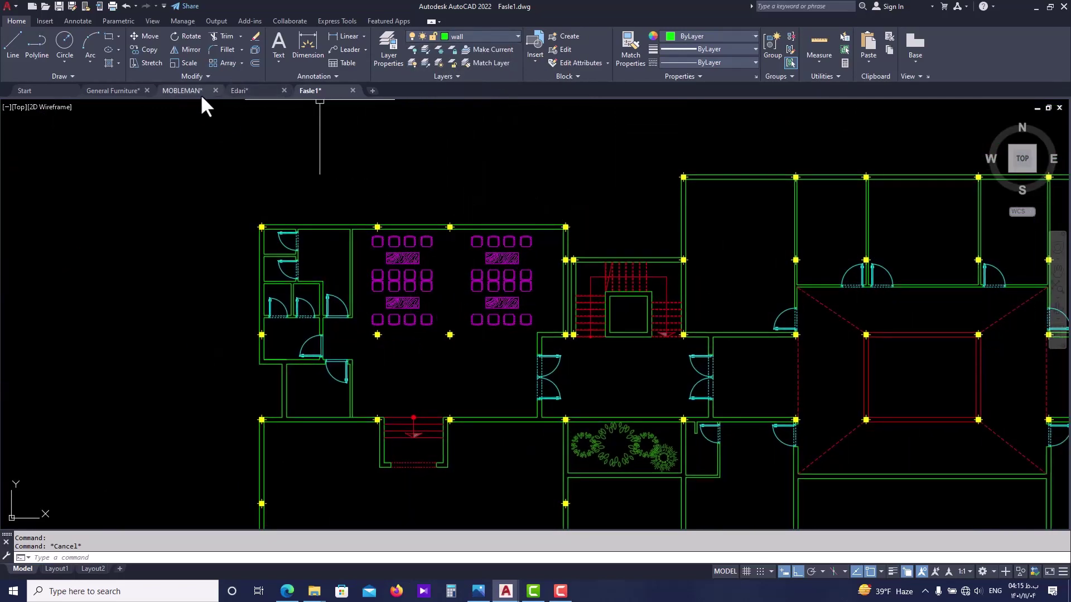
- In the Edari drawing, copy the three washbasins and four squat toilets of the restroom area around room 19 to the clipboard
click(238, 87)
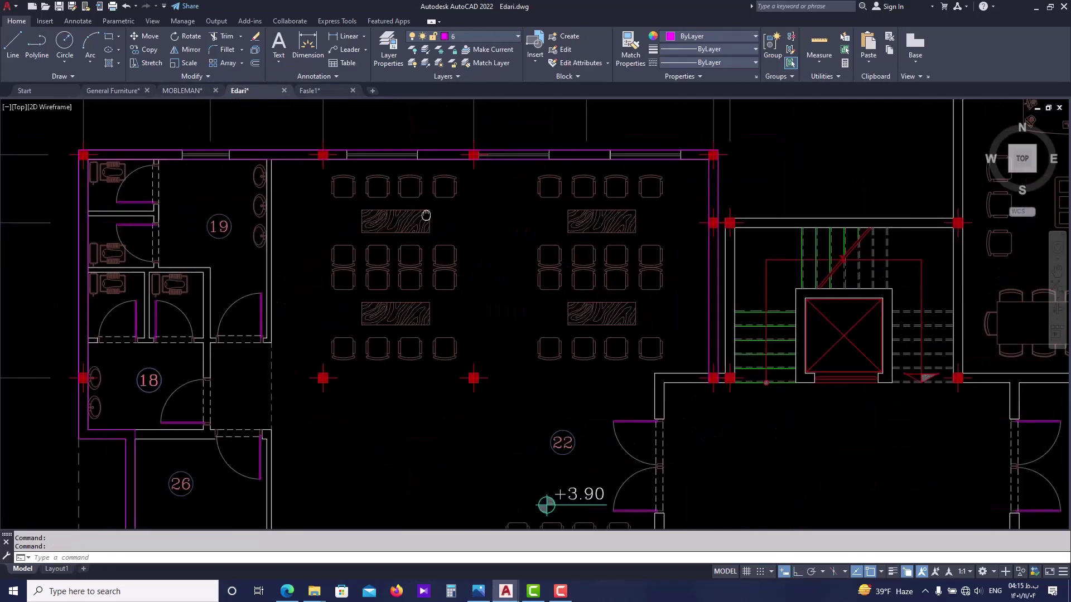
scroll(396, 186, up, 2)
click(496, 155)
click(476, 348)
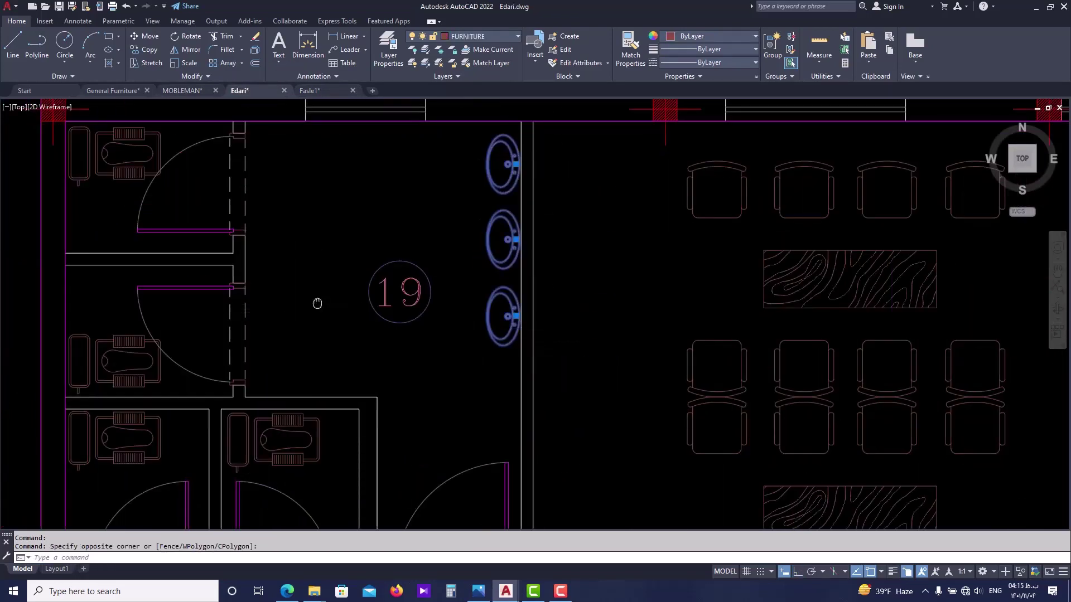
middle_drag(315, 304, 450, 307)
click(274, 164)
click(257, 360)
click(252, 435)
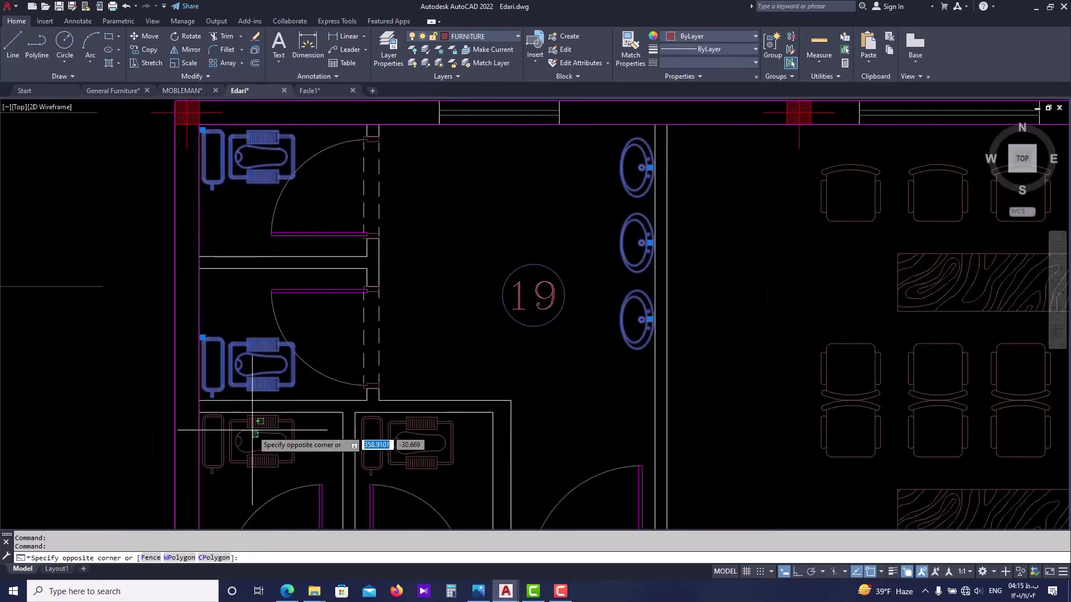
click(397, 432)
scroll(413, 391, down, 4)
key(ctrl+c)
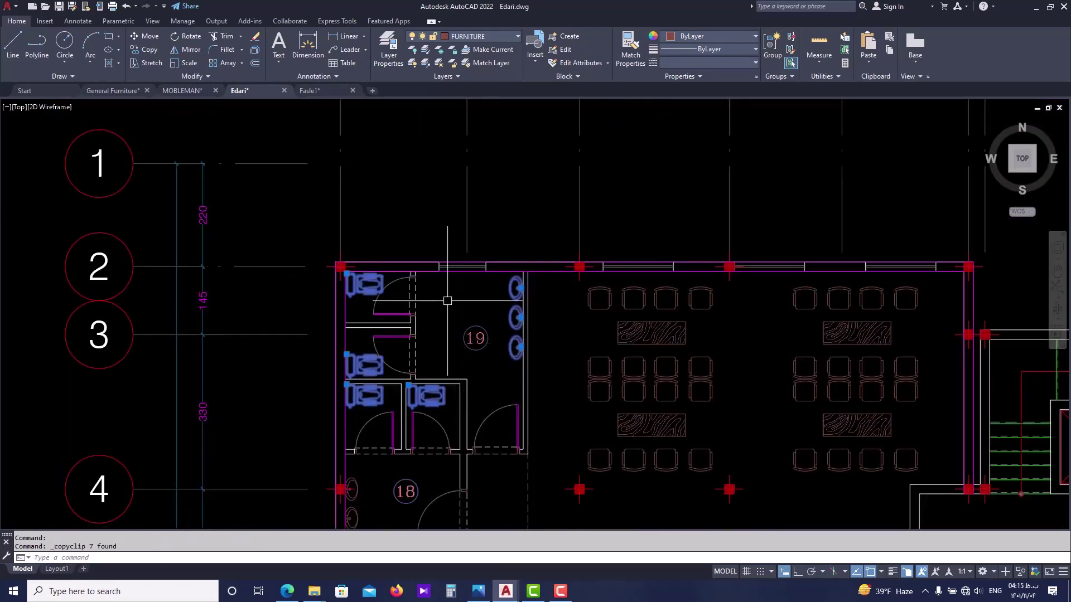
- Paste the copied washbasins and toilets into the restrooms of the Fasle1 plan, with the toilets against the cubicles' outer wall
key(ctrl+Tab)
key(ctrl+v)
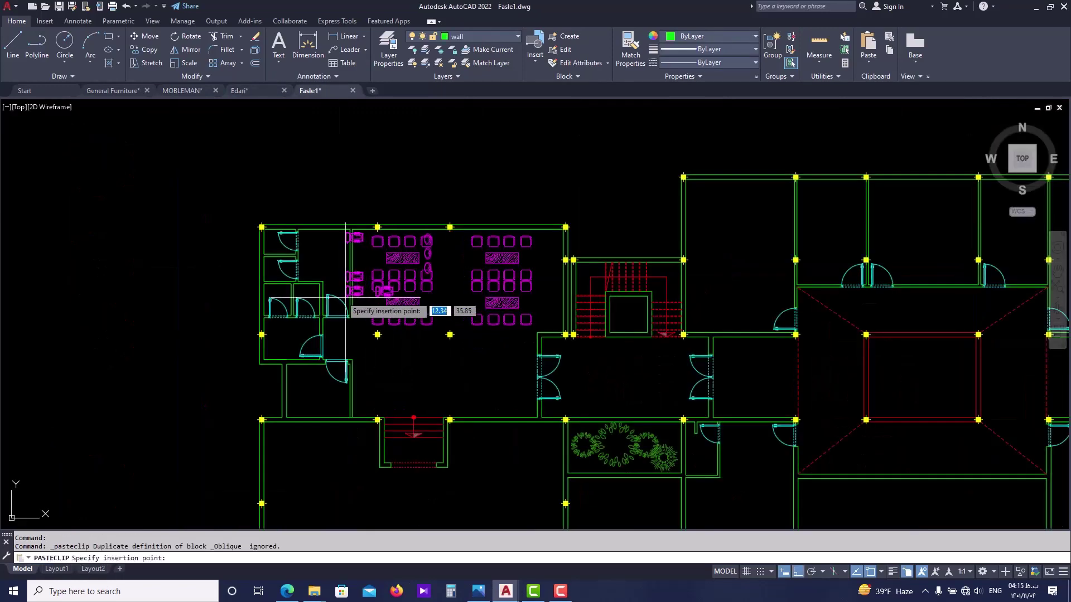
scroll(287, 289, up, 3)
scroll(227, 253, up, 2)
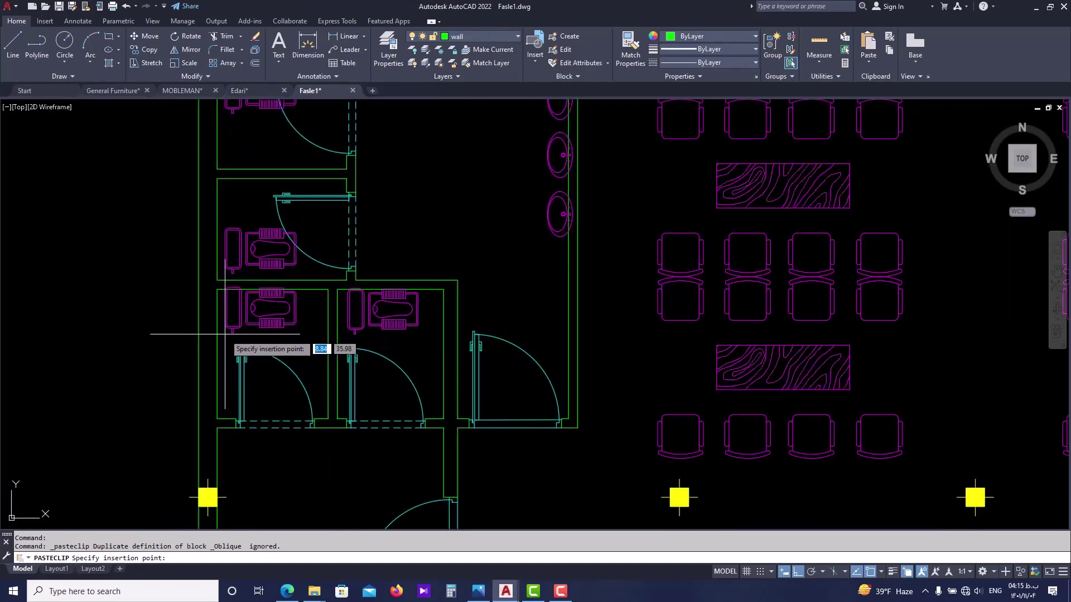
middle_drag(218, 333, 235, 393)
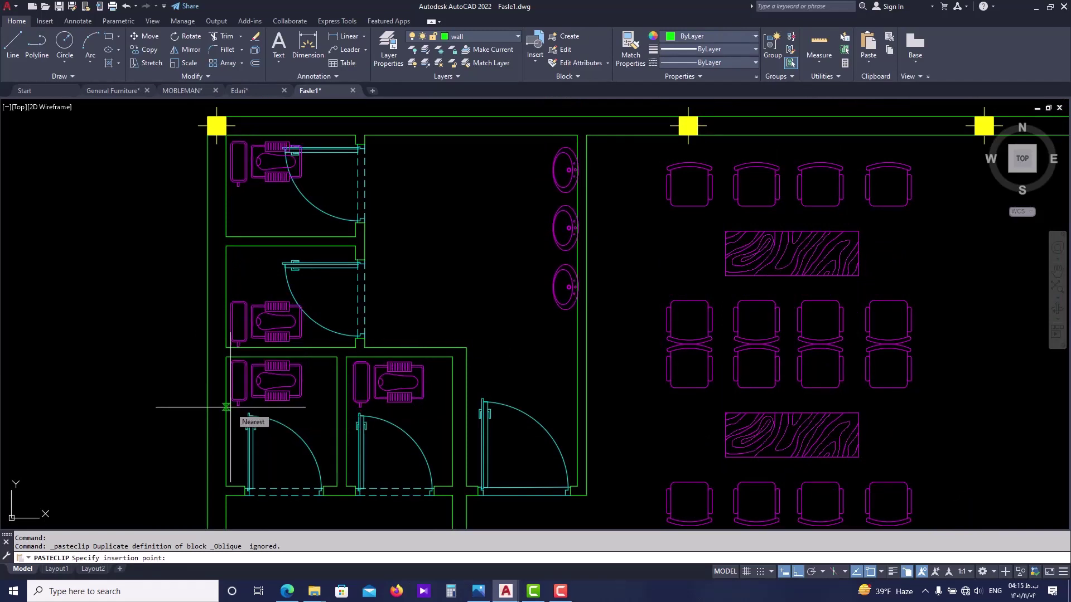
key(Escape)
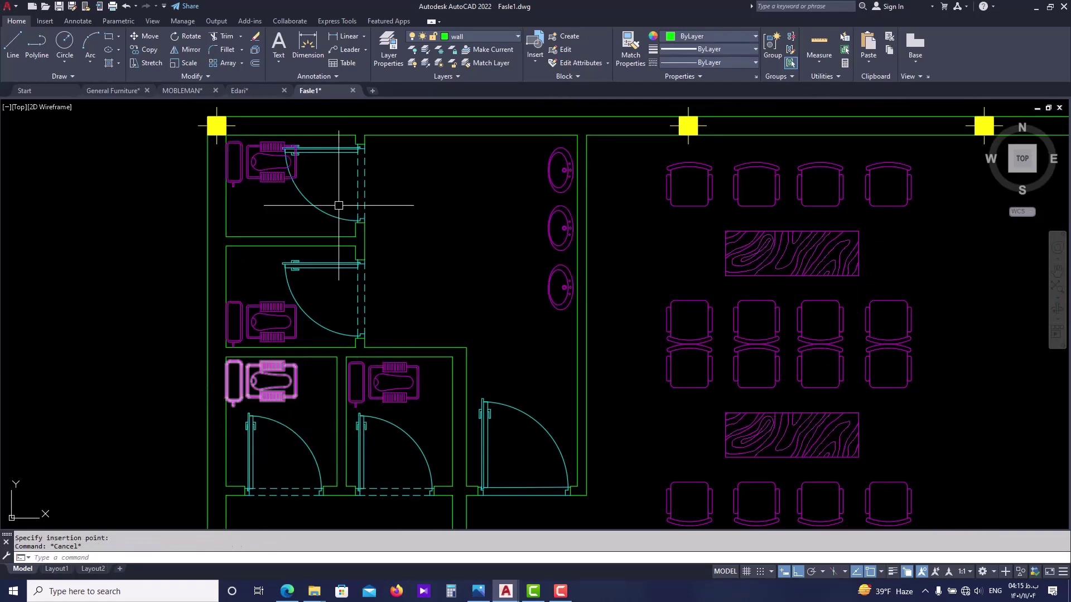
- Compare the uppermost cubicle's door with the Edari drawing and mirror it in Fasle1 about the opening's horizontal midline, erasing the source
middle_drag(316, 195, 329, 250)
click(245, 90)
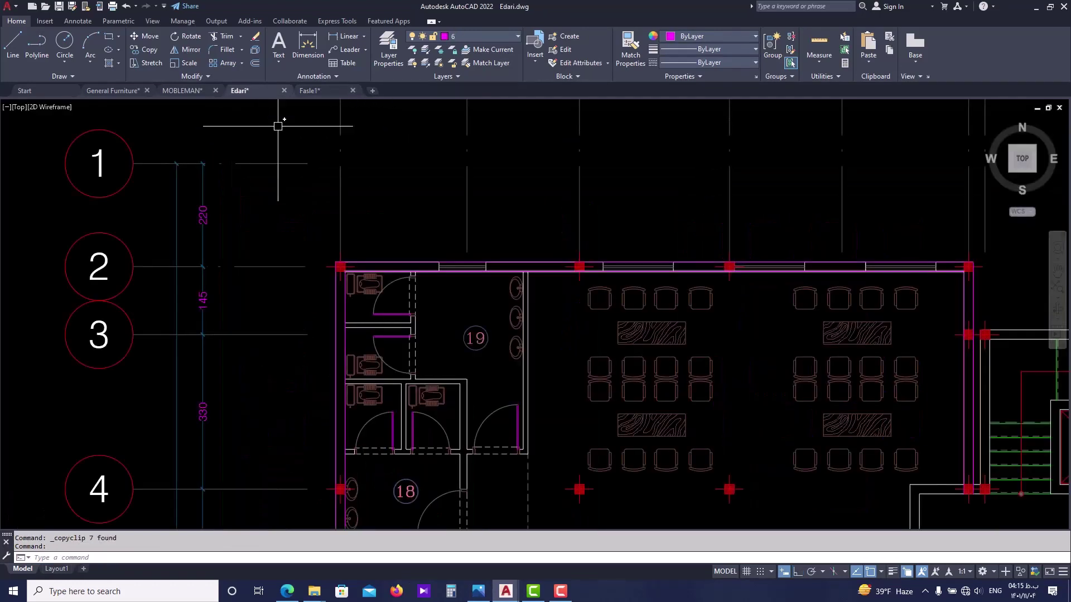
scroll(360, 269, up, 3)
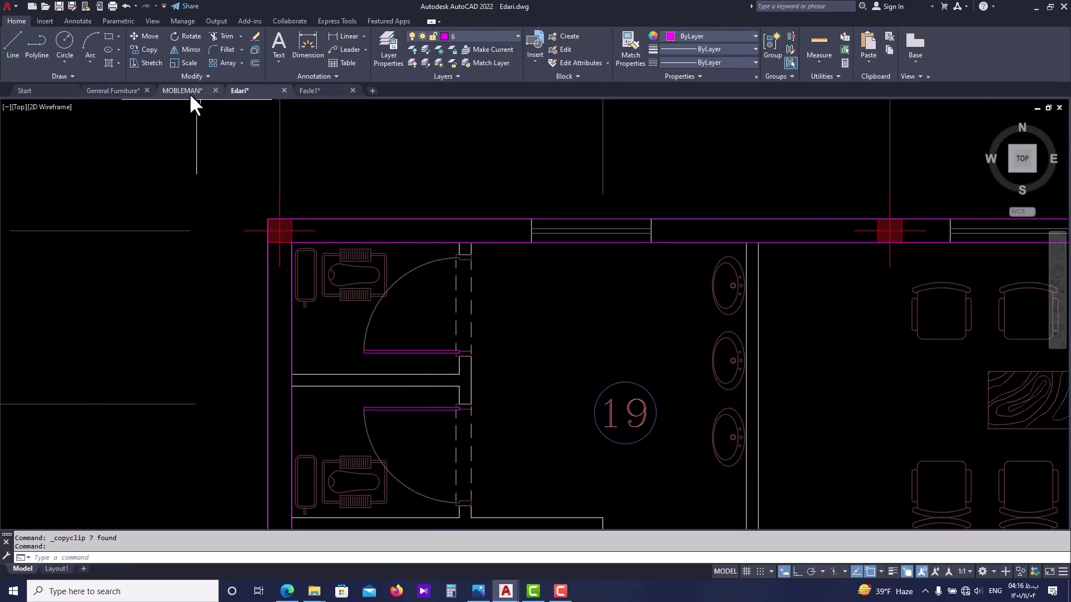
click(301, 91)
scroll(352, 253, up, 2)
click(333, 247)
click(283, 243)
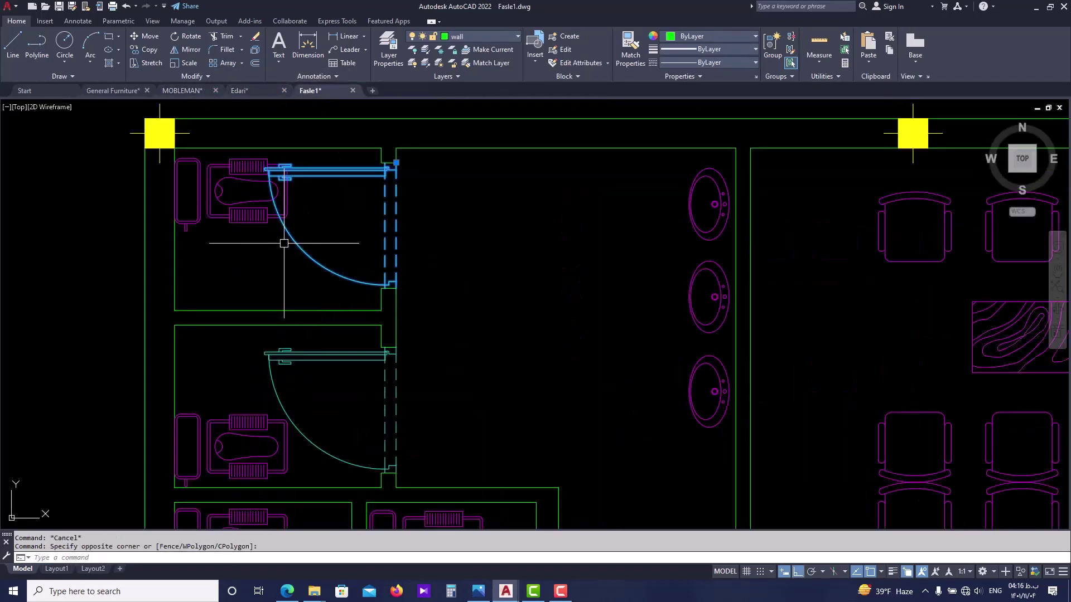
middle_drag(338, 238, 334, 268)
scroll(335, 261, up, 2)
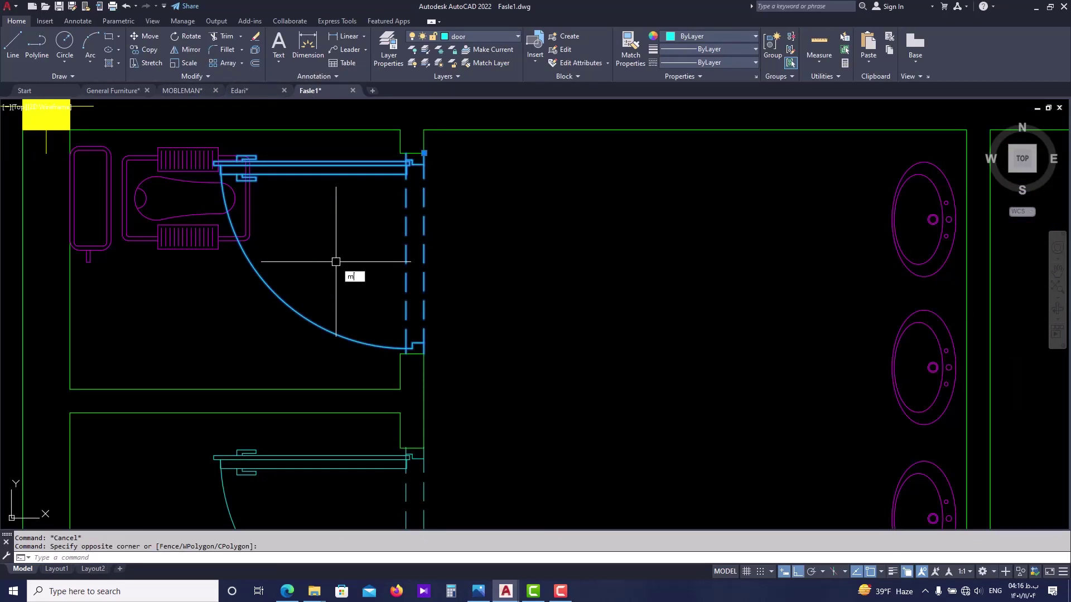
text(i)
key(Return)
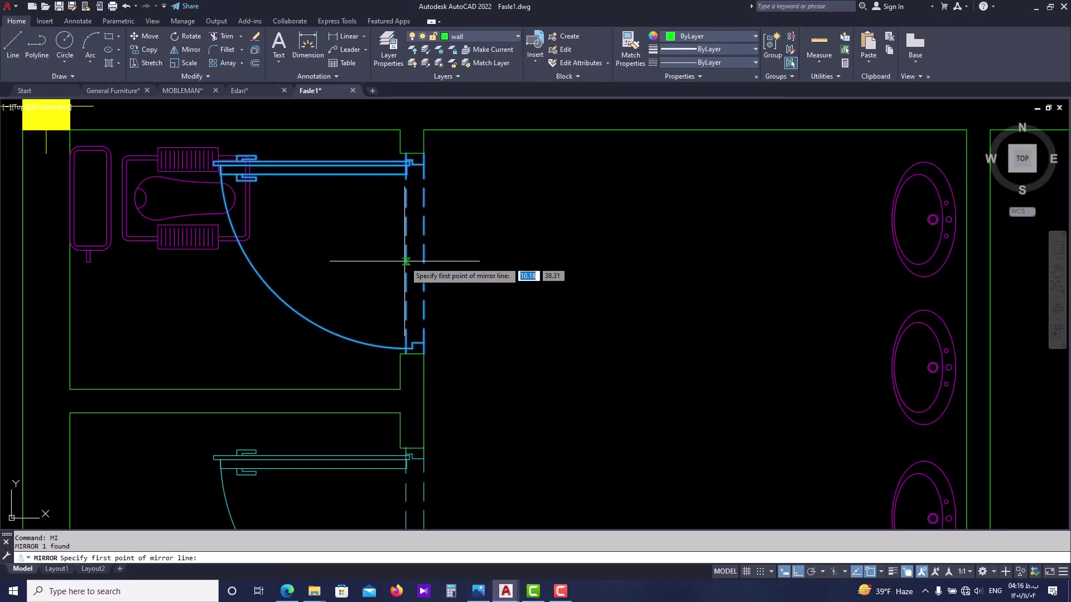
click(424, 253)
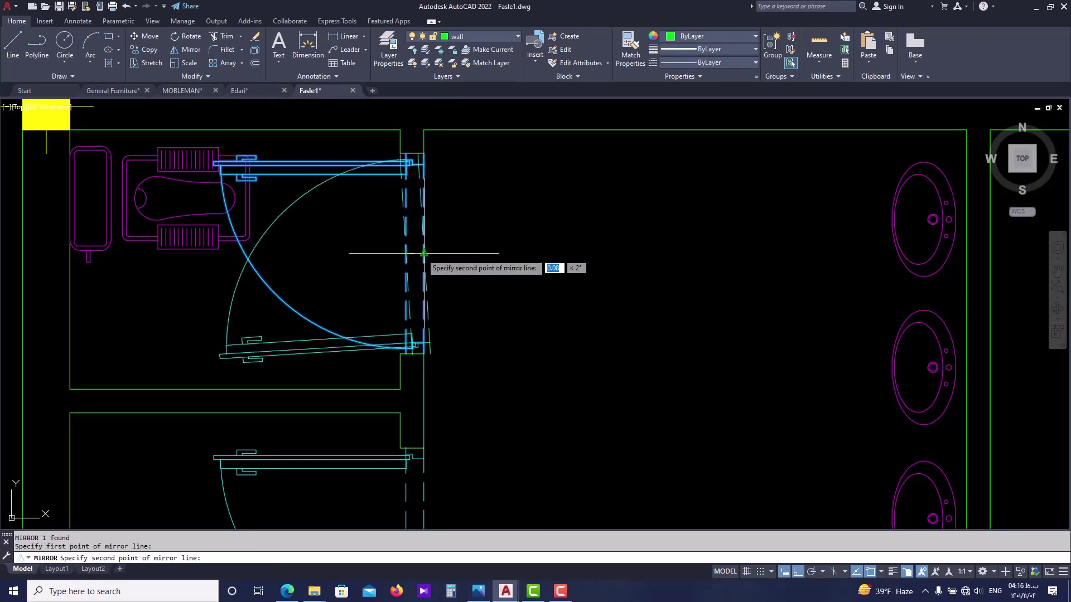
click(448, 253)
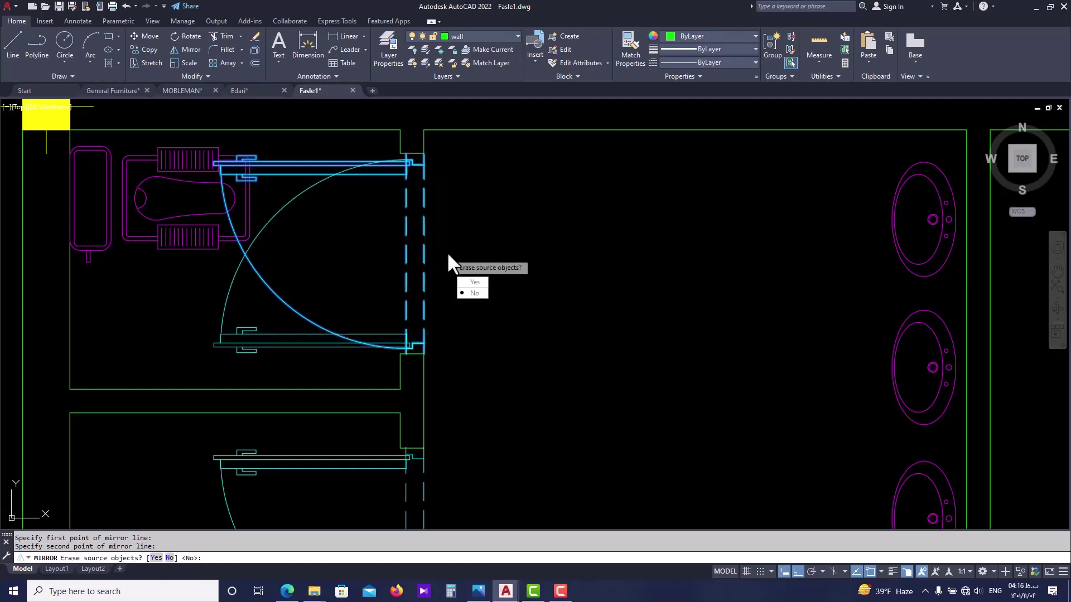
text(y)
key(Return)
key(Escape)
scroll(377, 277, down, 2)
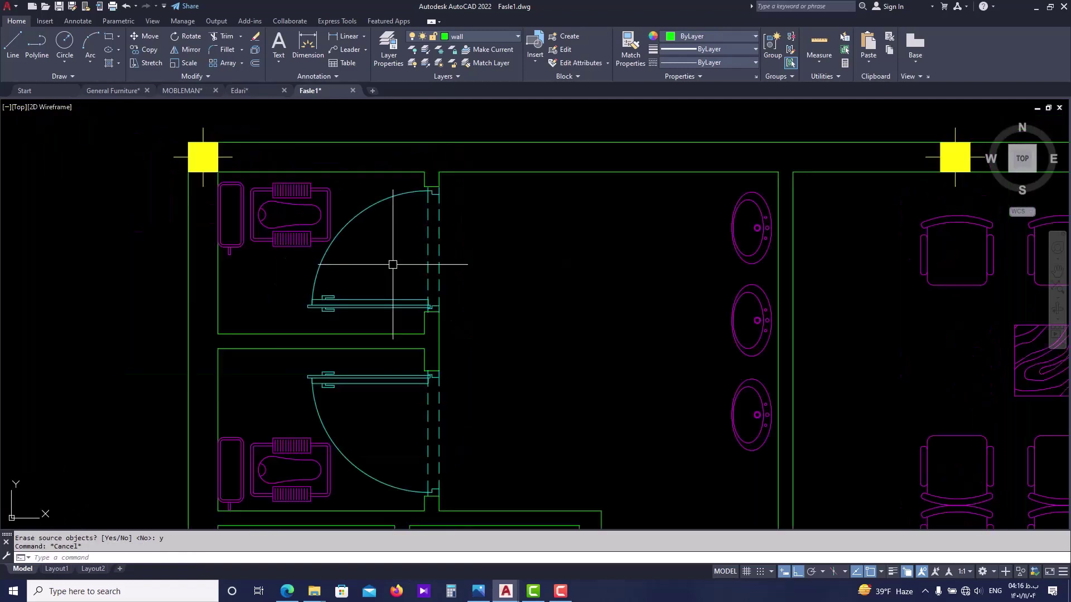
- Start a Stretch on the uppermost cubicle's door and adjoining wall ends, excluding the toilet from the selection
scroll(417, 261, up, 2)
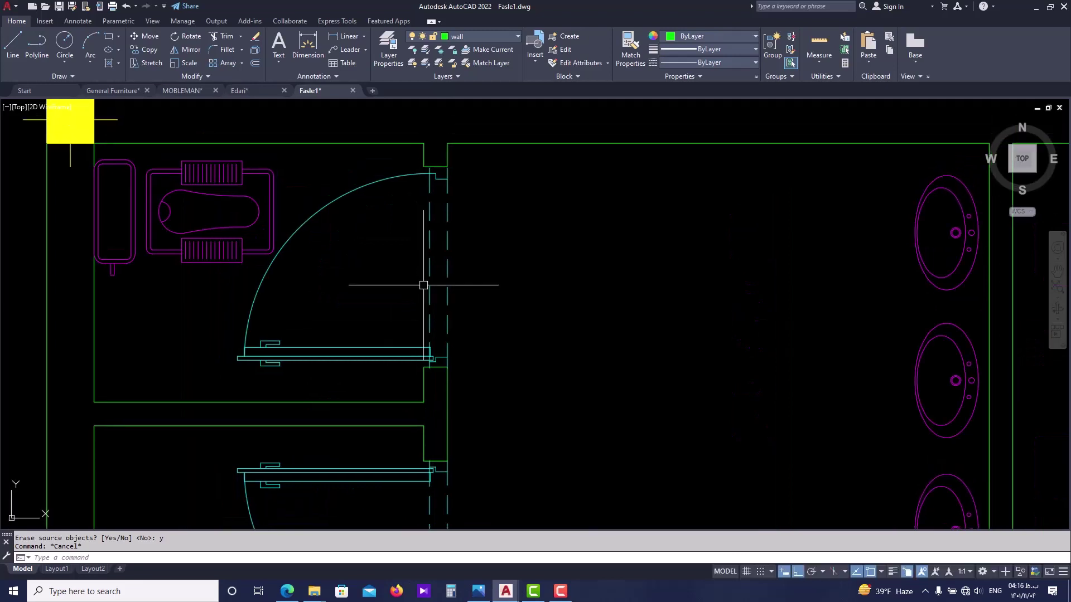
scroll(424, 223, down, 2)
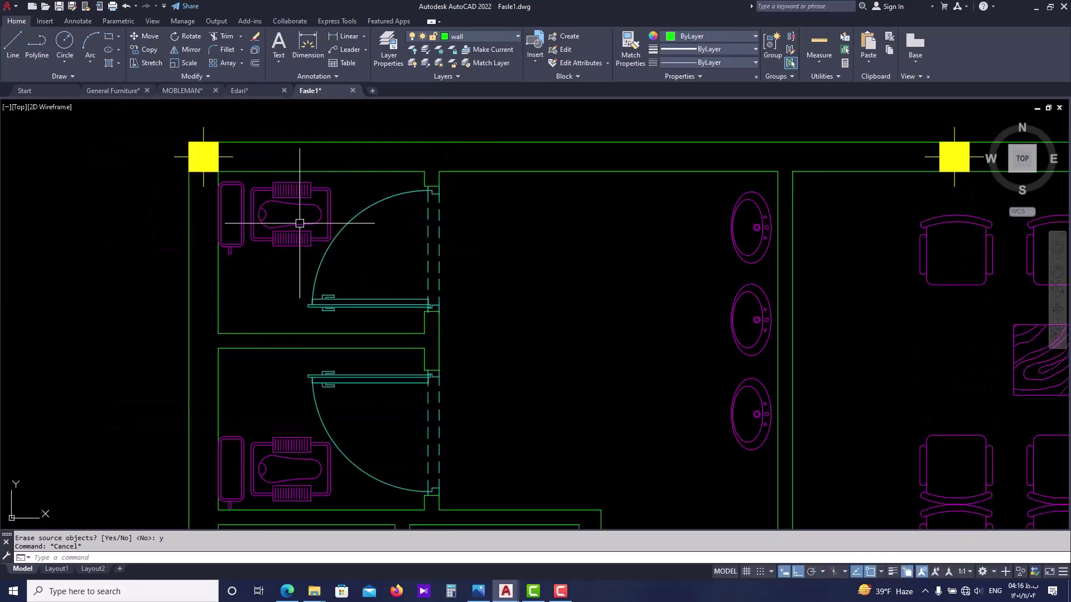
scroll(431, 213, up, 2)
text(s)
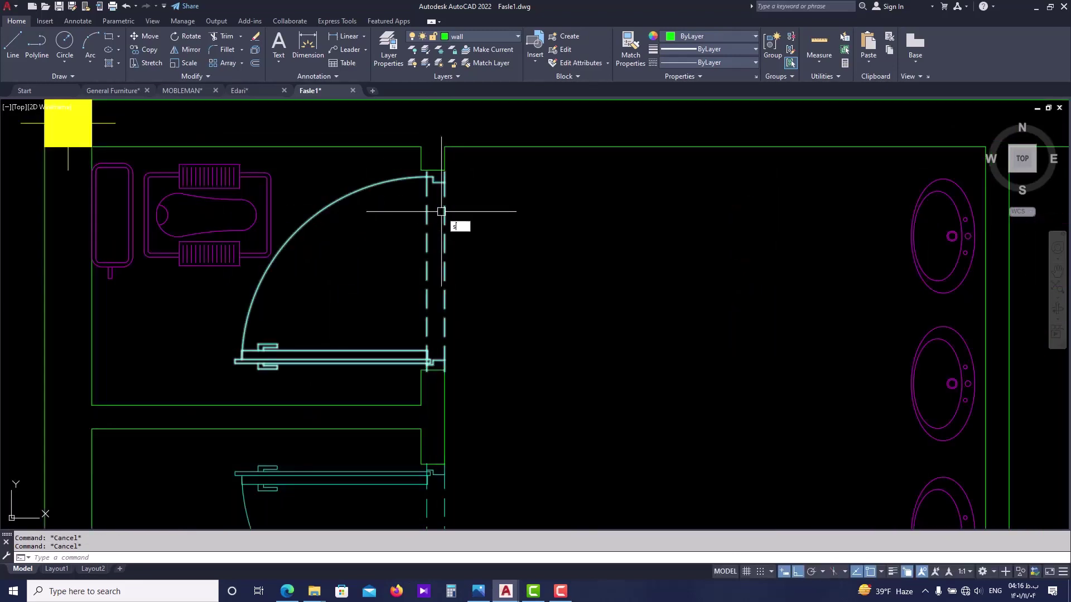
text(tr)
key(Escape)
text(str)
key(Return)
click(485, 165)
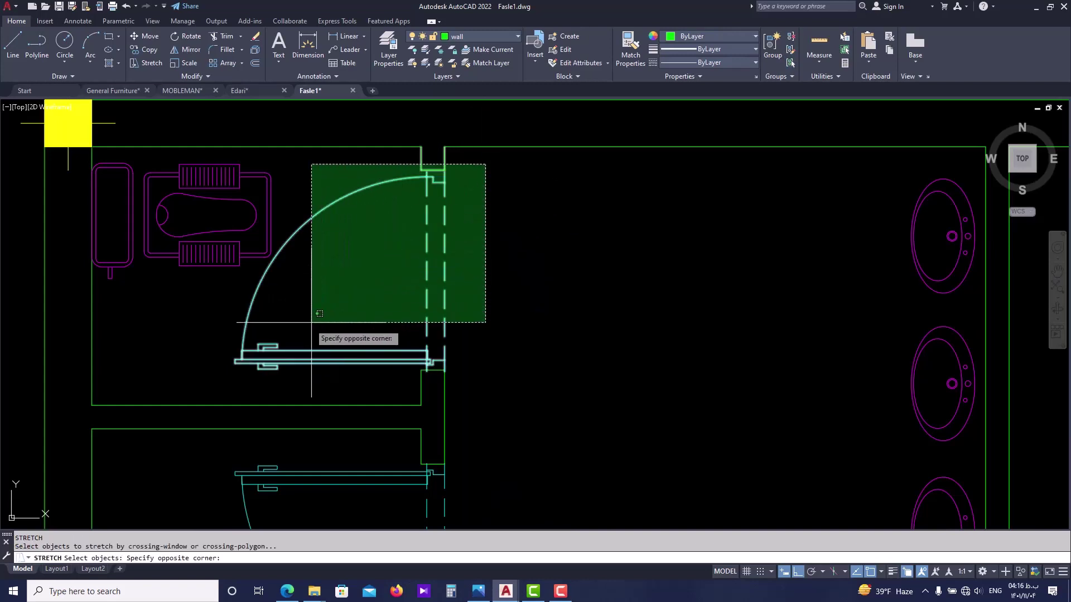
click(223, 385)
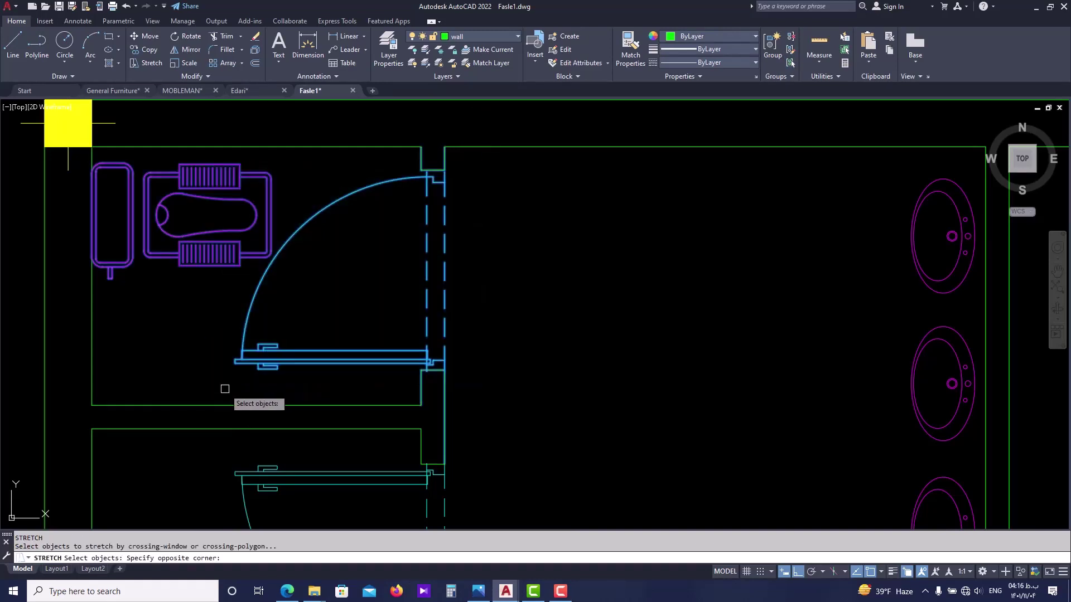
shift+click(206, 262)
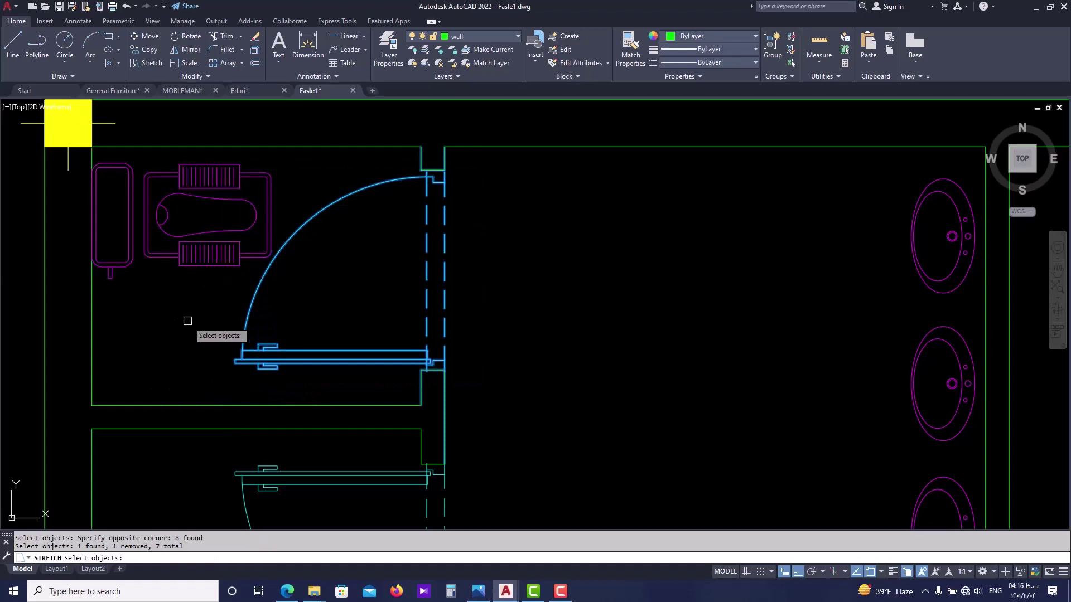
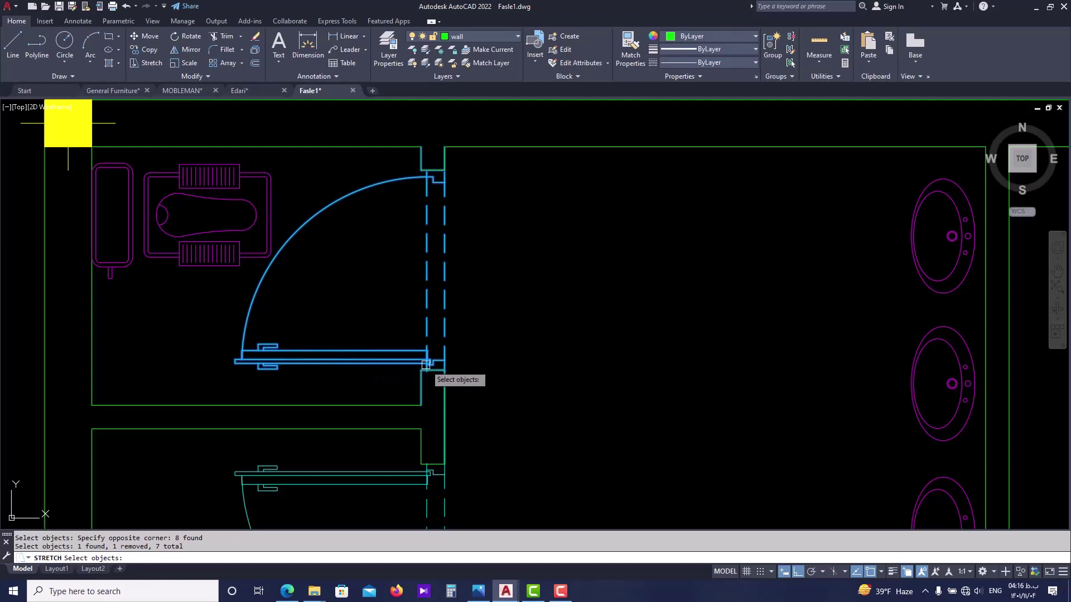
- Finish stretching the upper toilet cubicle's door and opening down to the midpoint of the short wall edge below it
key(Return)
scroll(426, 364, up, 4)
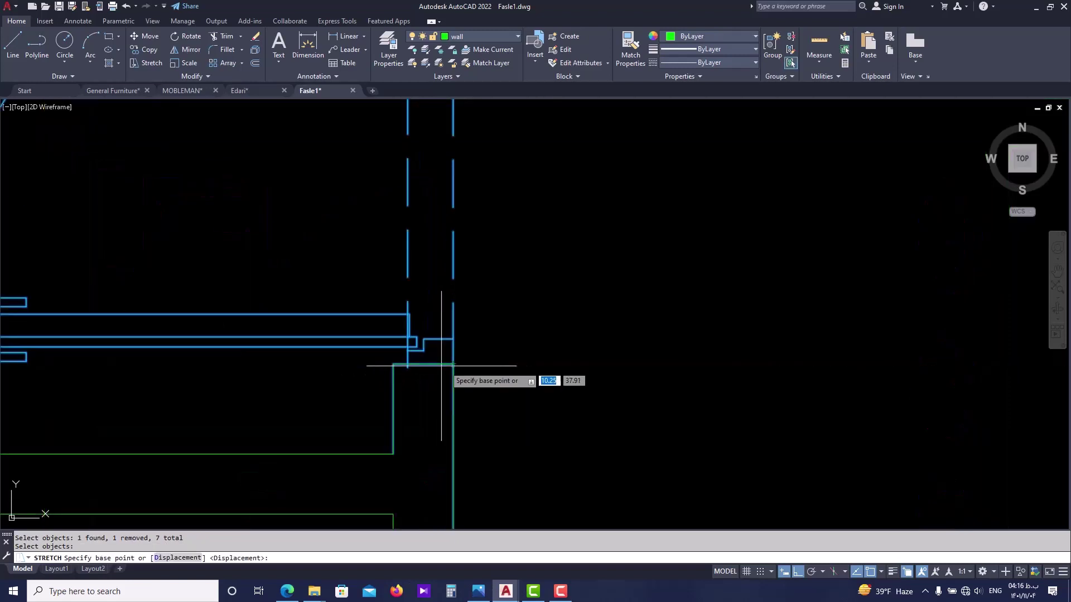
click(393, 363)
scroll(391, 368, down, 4)
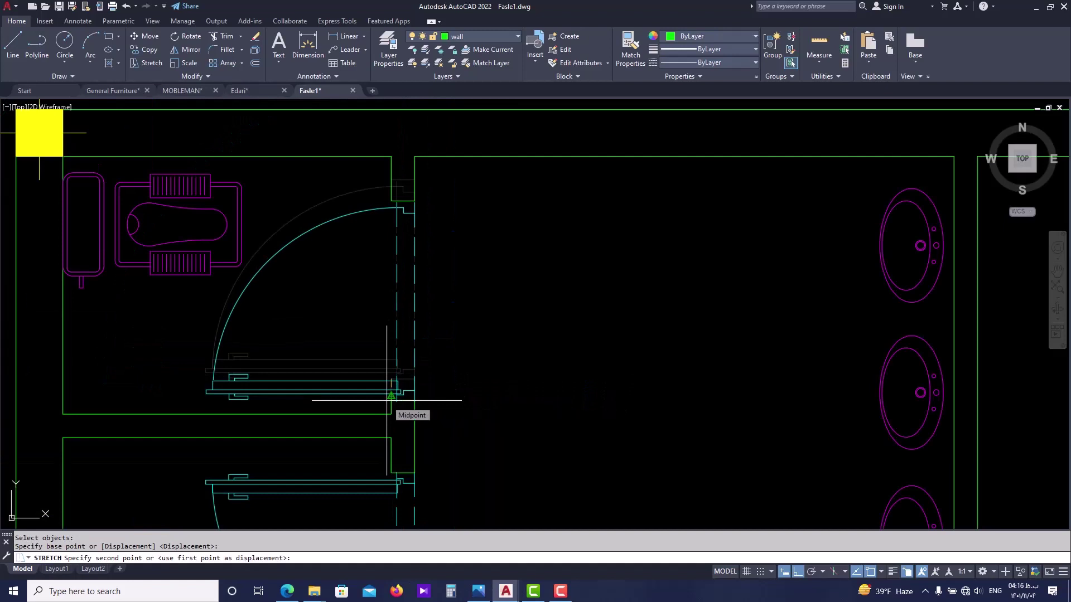
click(387, 395)
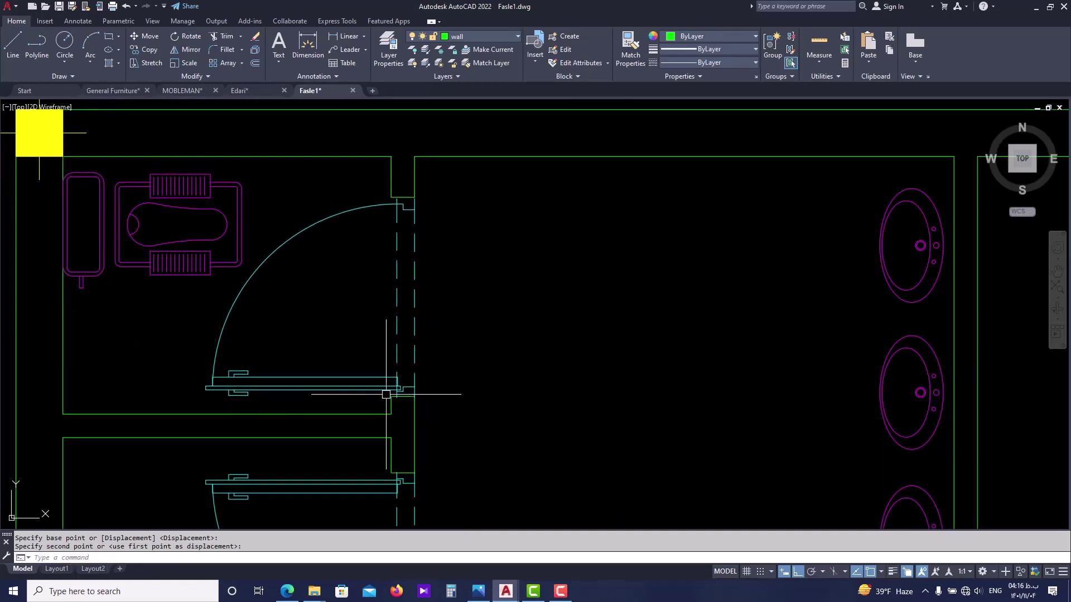
- Stretch the second cubicle's door and opening upward to the midpoint of the short wall edge above it
scroll(418, 301, down, 2)
middle_drag(520, 363, 485, 311)
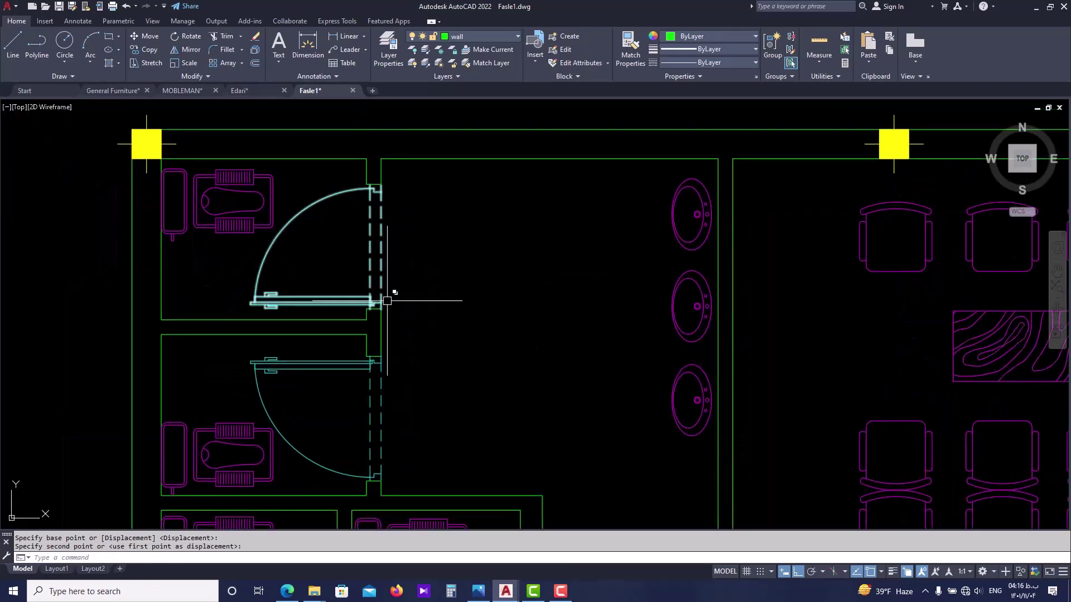
scroll(387, 301, up, 1)
scroll(377, 297, up, 1)
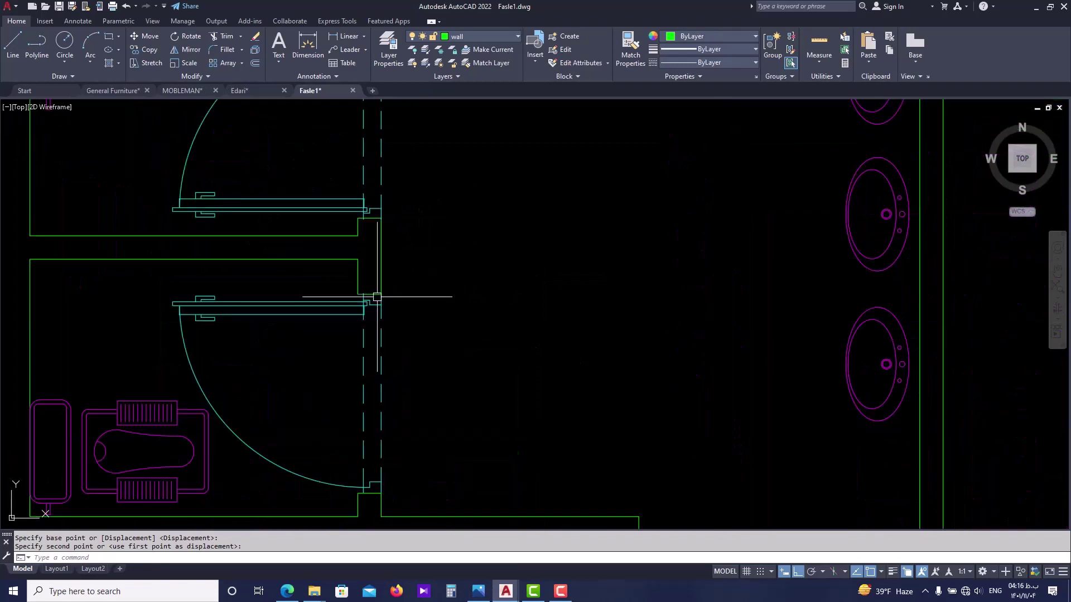
key(Escape)
text(s)
key(Return)
click(412, 276)
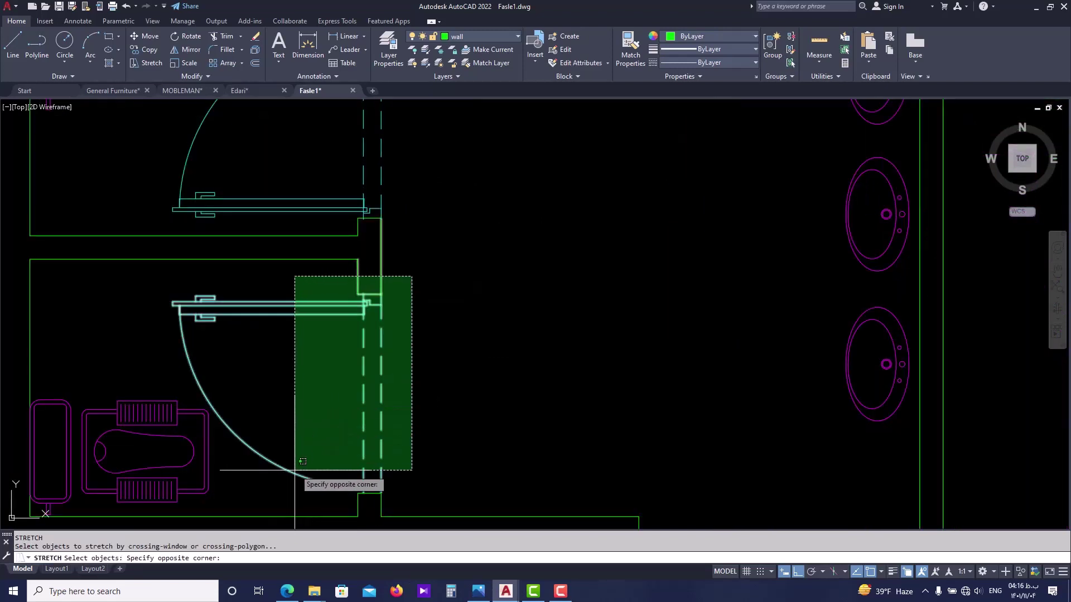
click(260, 507)
scroll(384, 312, up, 1)
key(Return)
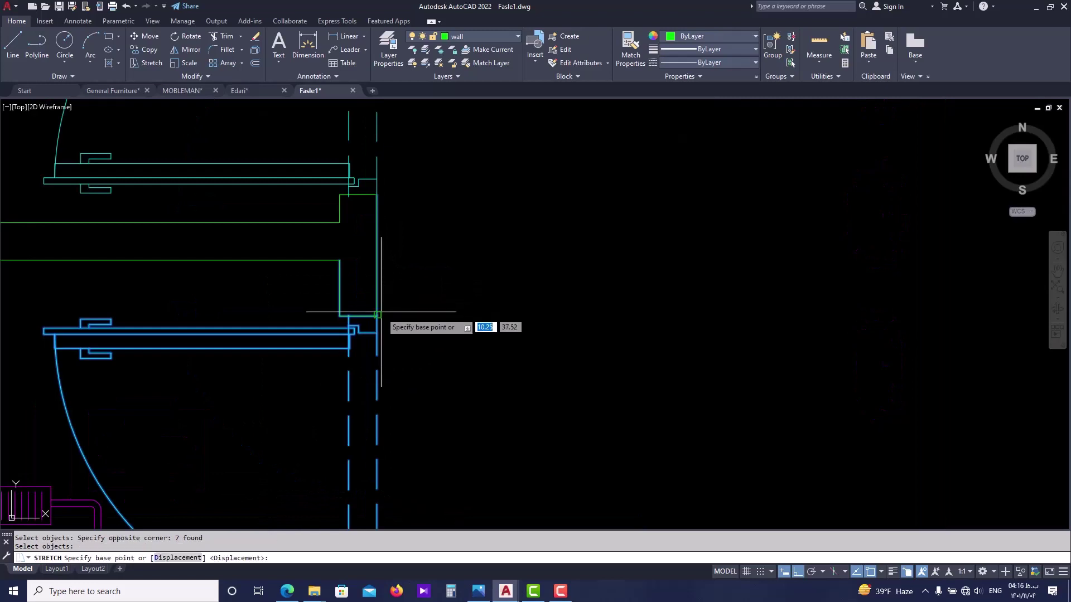
click(377, 316)
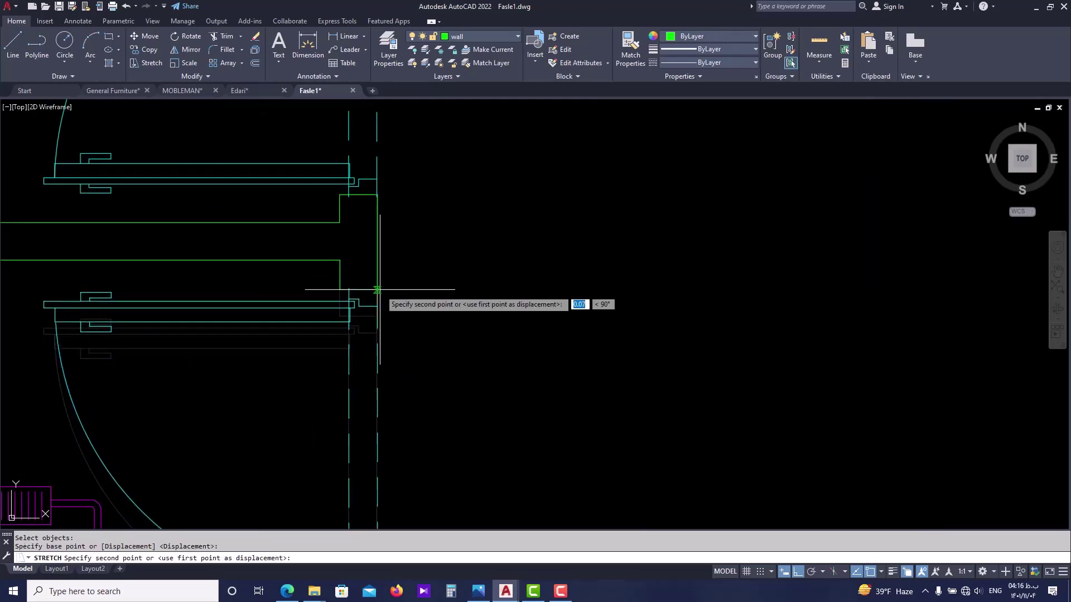
scroll(377, 289, down, 3)
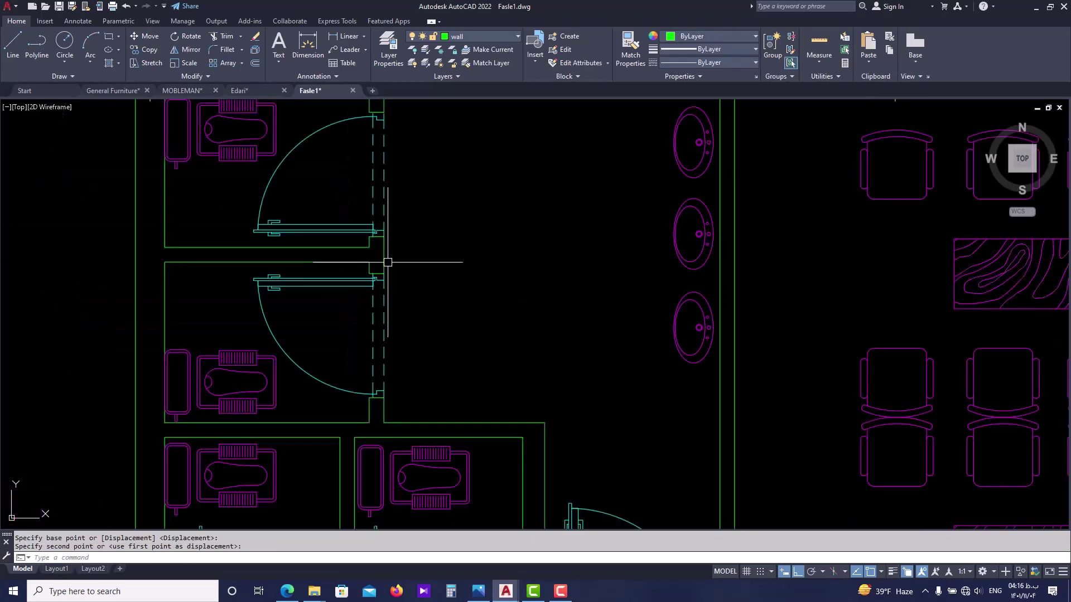
click(381, 257)
- Switch to the Edari drawing and copy both seat groups of hall 23's top row to the clipboard
scroll(385, 261, down, 2)
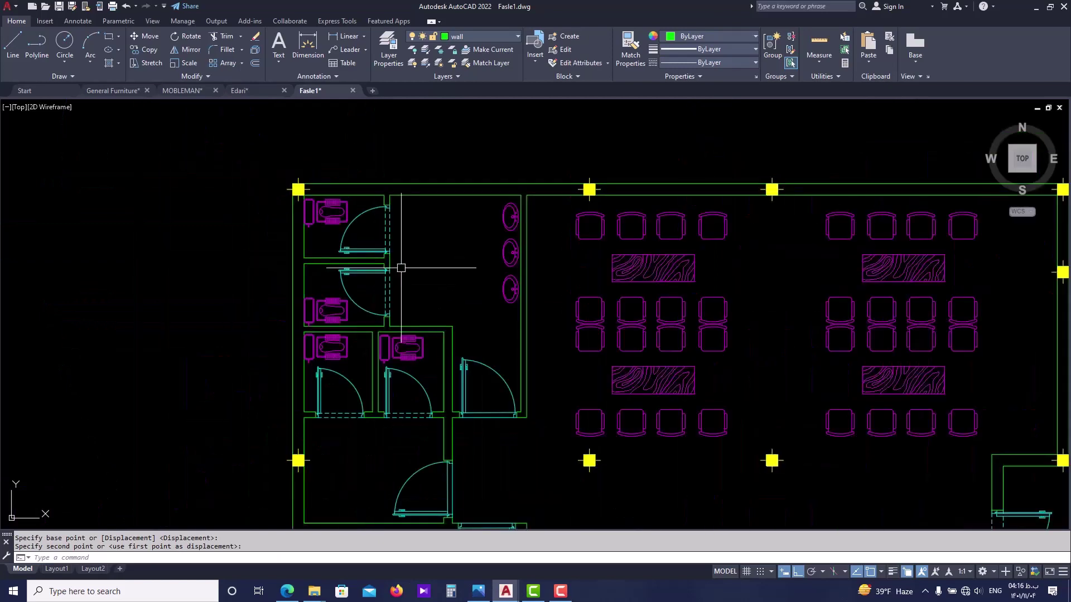
click(199, 92)
click(251, 92)
middle_drag(412, 342, 388, 310)
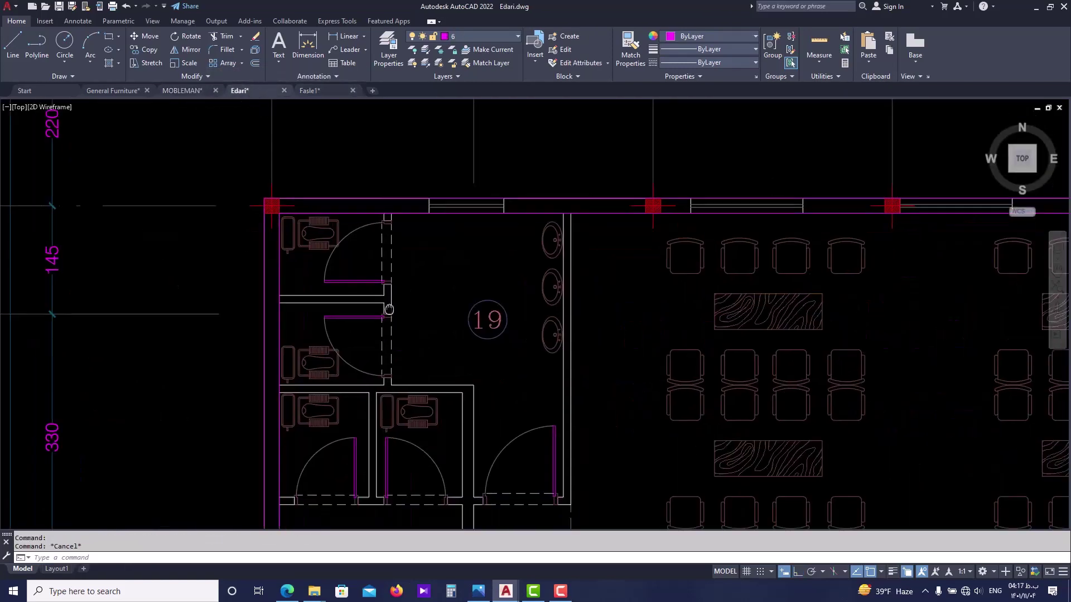
scroll(389, 310, down, 5)
scroll(574, 286, up, 3)
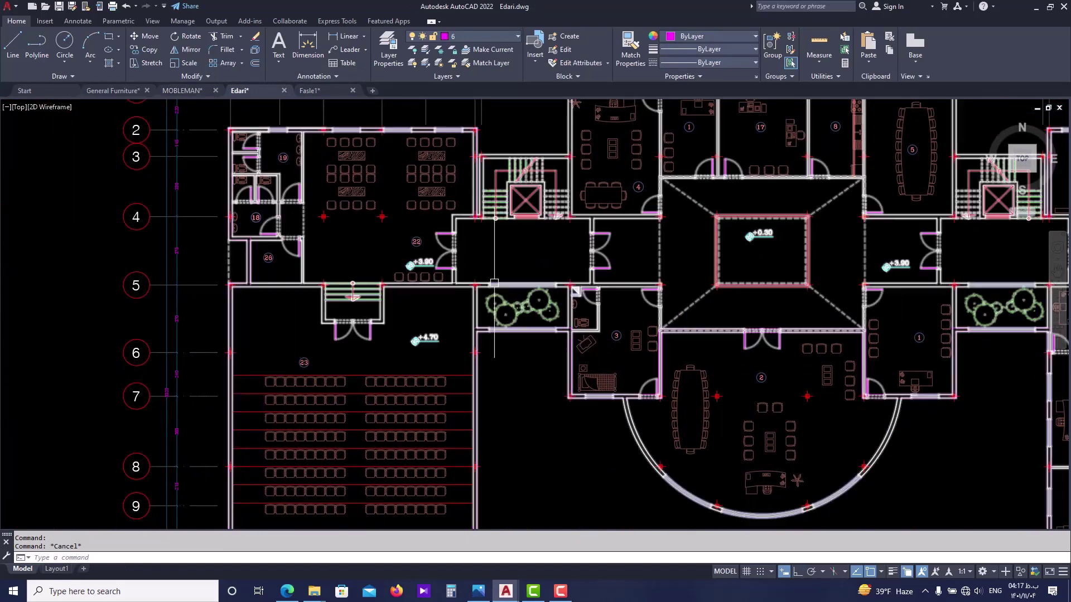
middle_drag(526, 258, 454, 208)
middle_drag(502, 310, 544, 217)
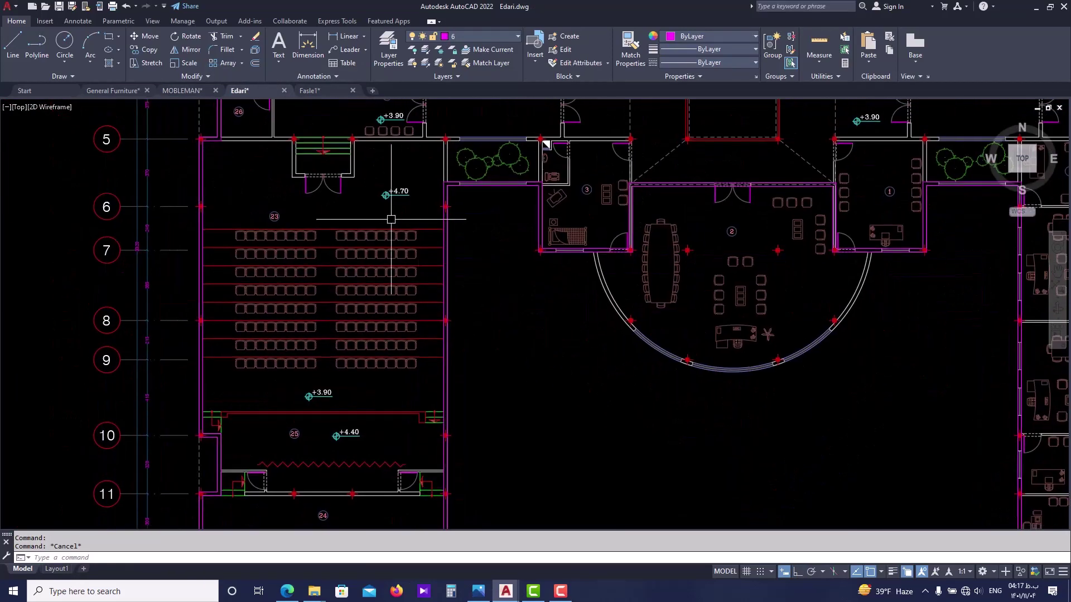
scroll(391, 219, up, 4)
click(483, 245)
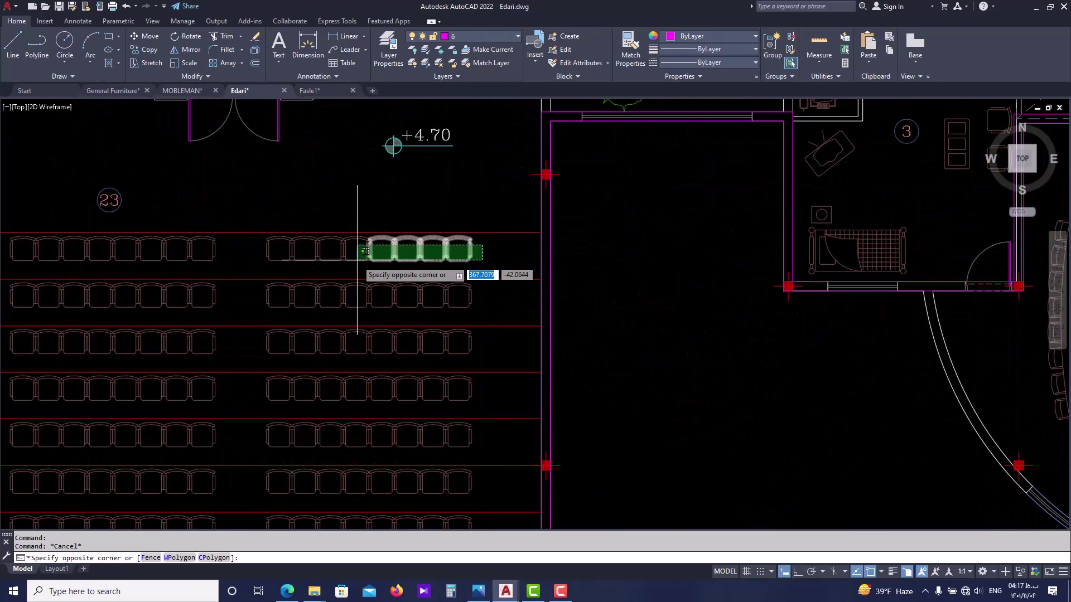
click(252, 260)
middle_drag(231, 262, 291, 242)
click(292, 241)
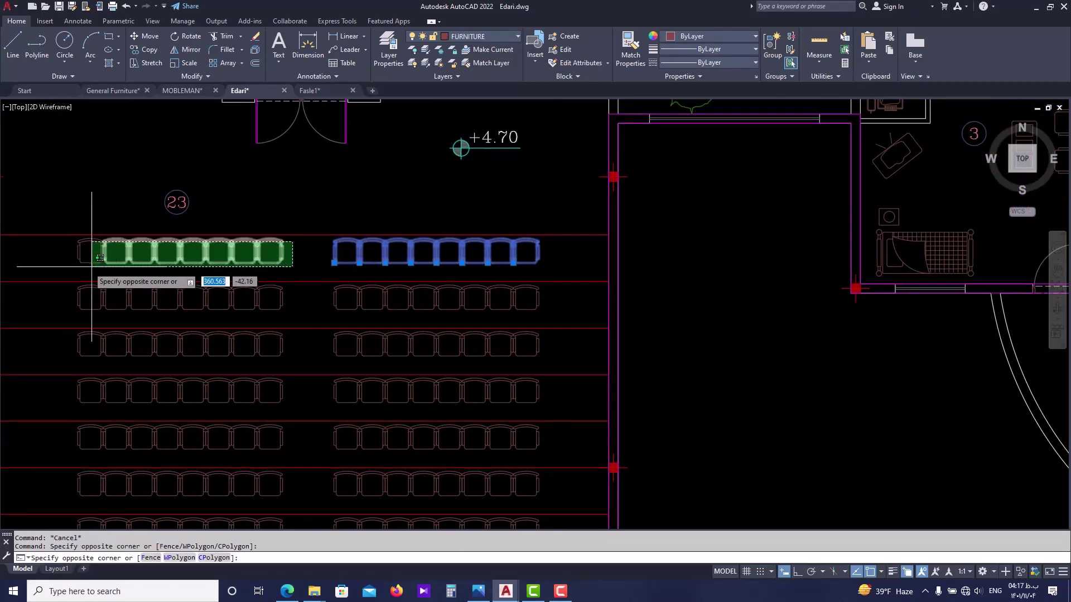
click(84, 267)
middle_drag(146, 255, 187, 267)
key(ctrl+c)
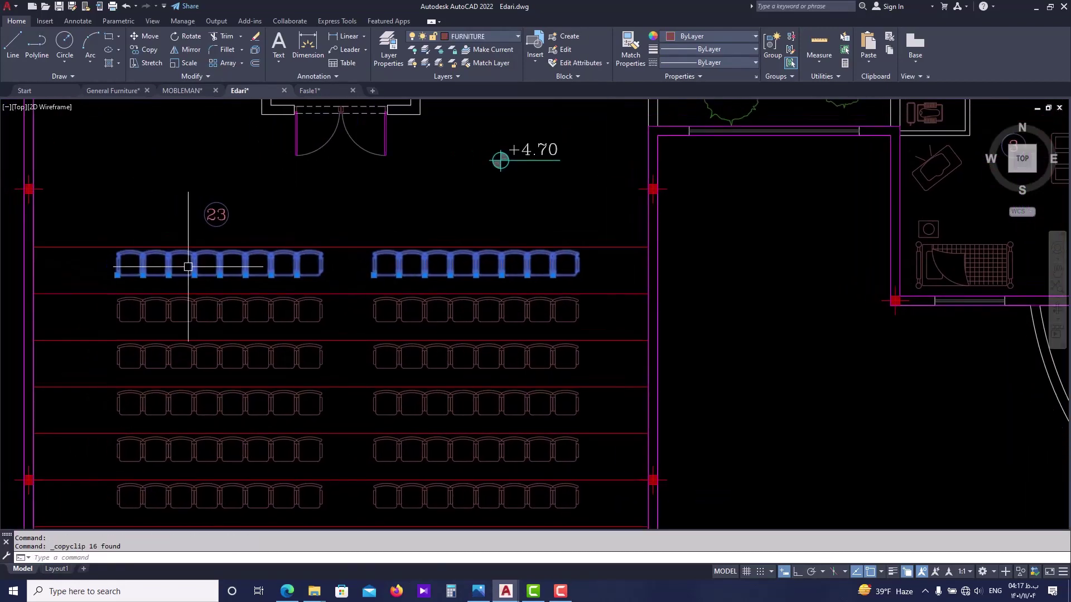
- Return to the Fasle1 drawing and paste the two seat groups just below the auditorium's first red step line
key(ctrl+Tab)
scroll(401, 307, down, 5)
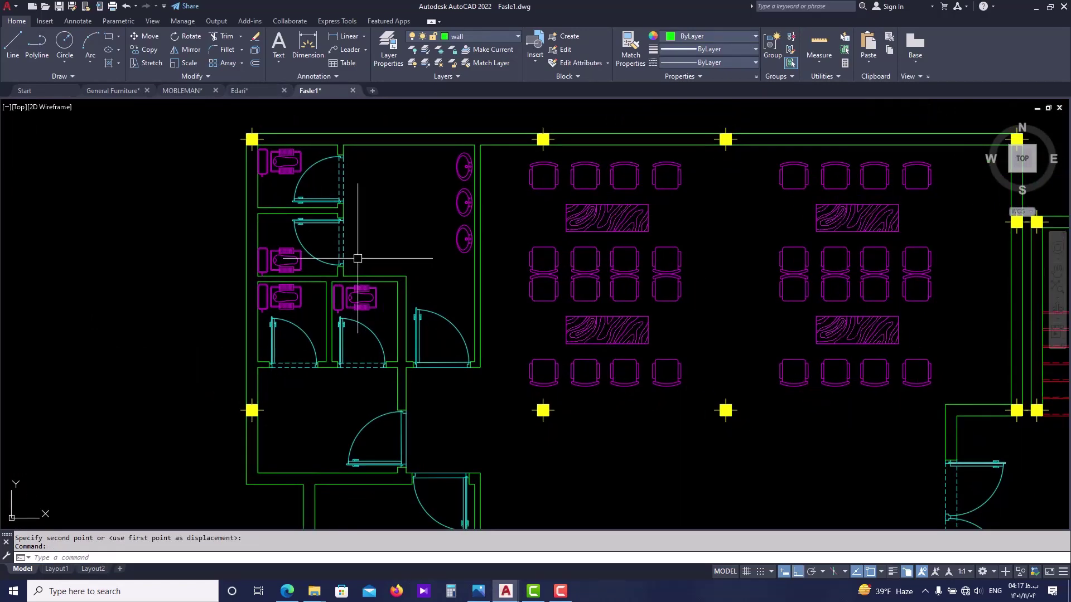
key(ctrl+v)
middle_drag(389, 320, 358, 239)
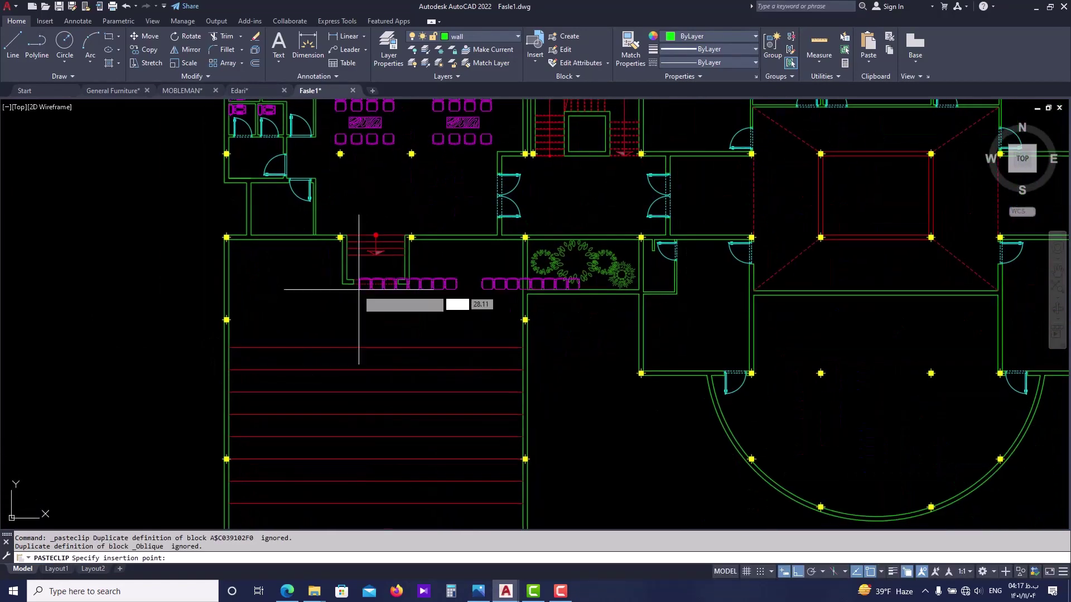
scroll(268, 365, up, 5)
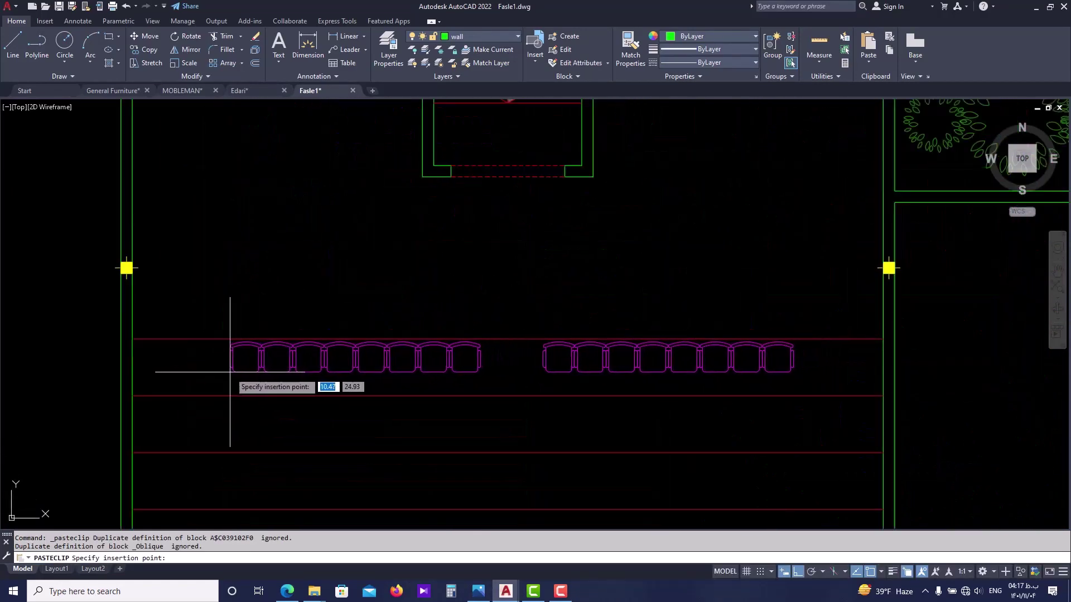
key(Escape)
middle_drag(428, 343, 414, 337)
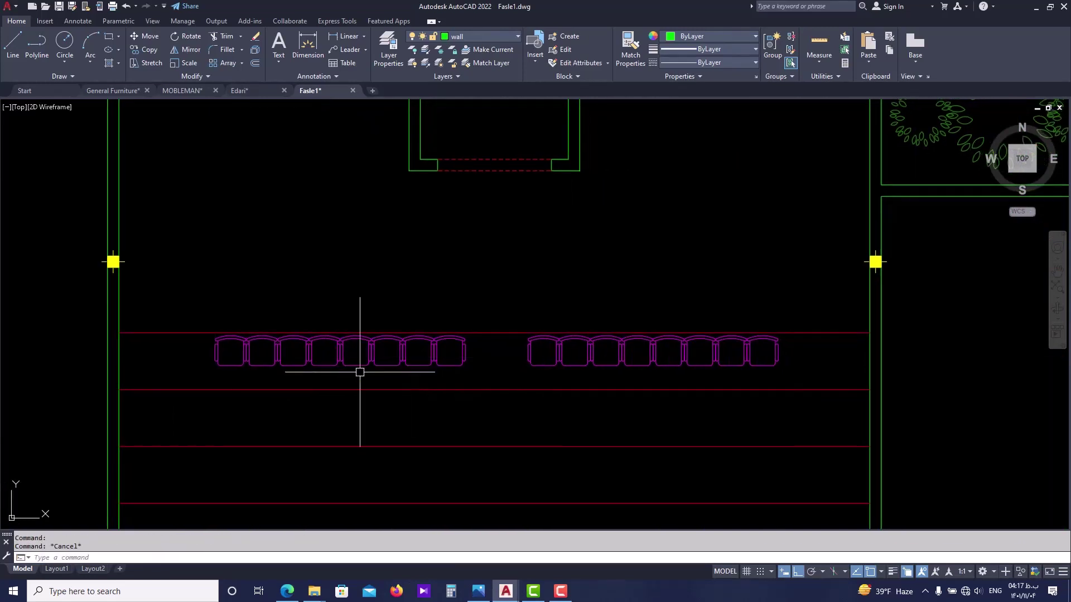
- Open the pasted chair's block definition in the Block Editor and select all of its geometry
click(217, 364)
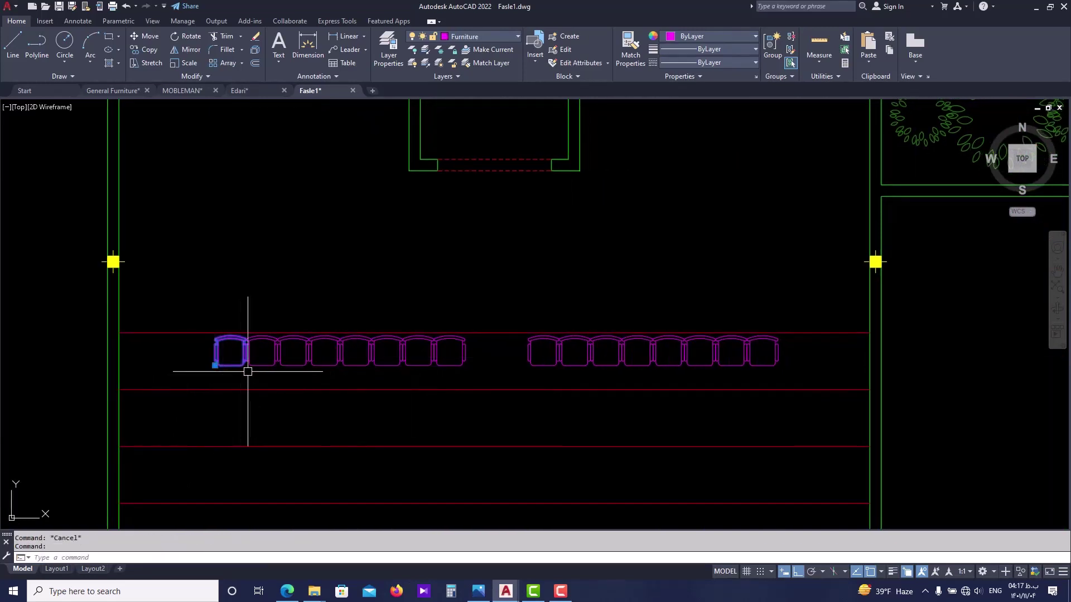
double_click(295, 367)
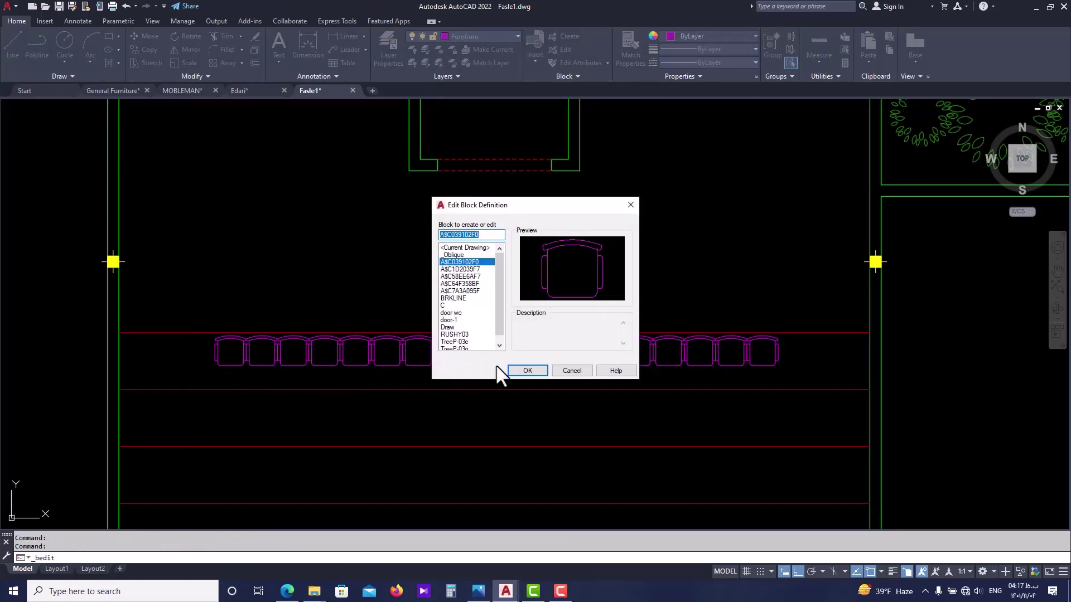
click(527, 371)
click(760, 154)
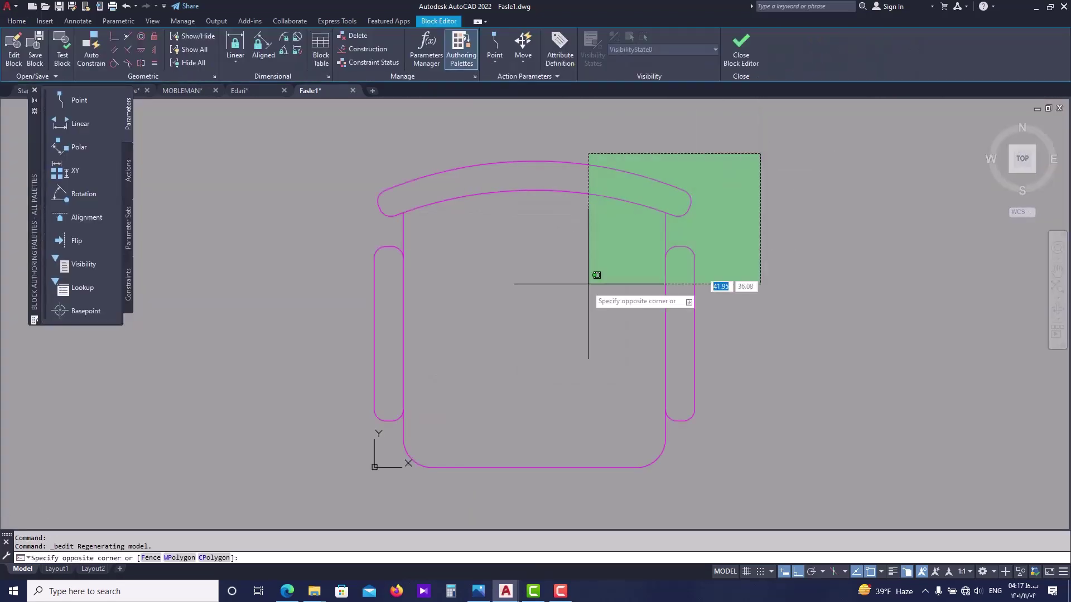
click(341, 474)
- Examine the layer and color assigned to the chair block's geometry and close the Block Editor
click(18, 22)
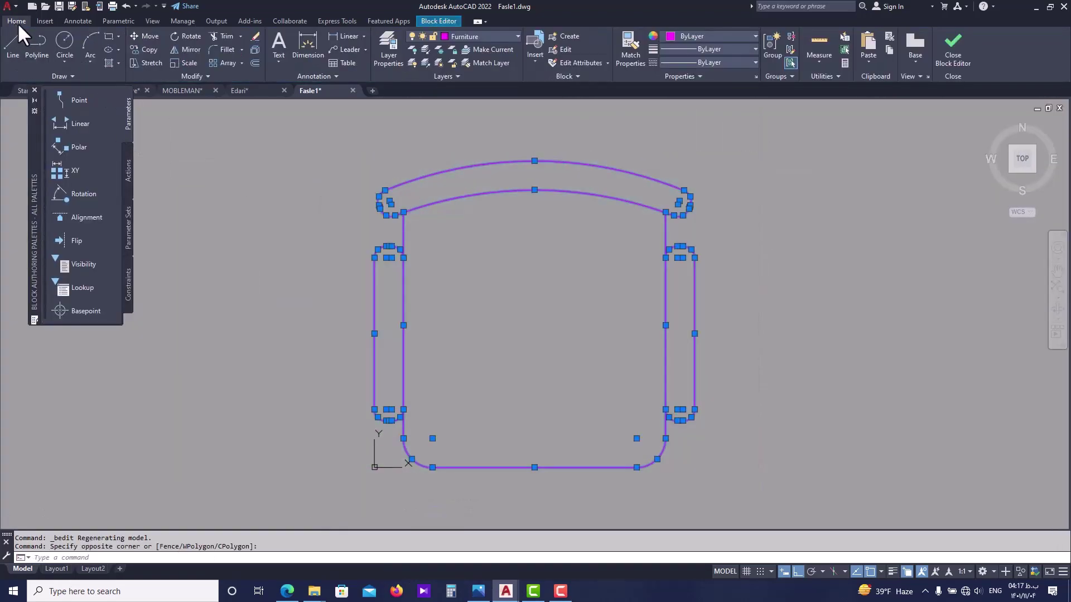
click(490, 34)
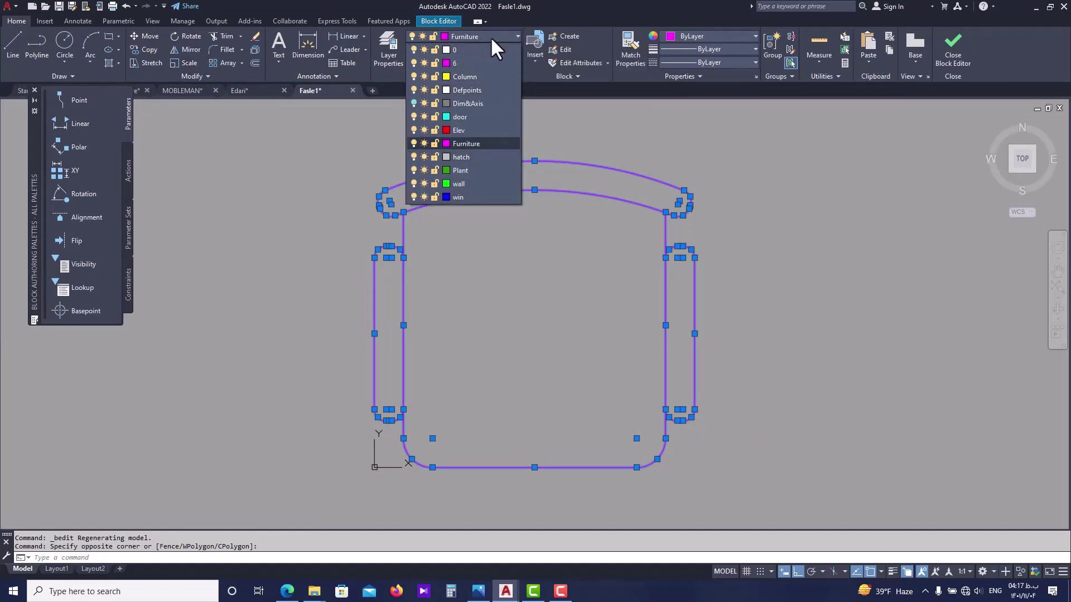
click(490, 36)
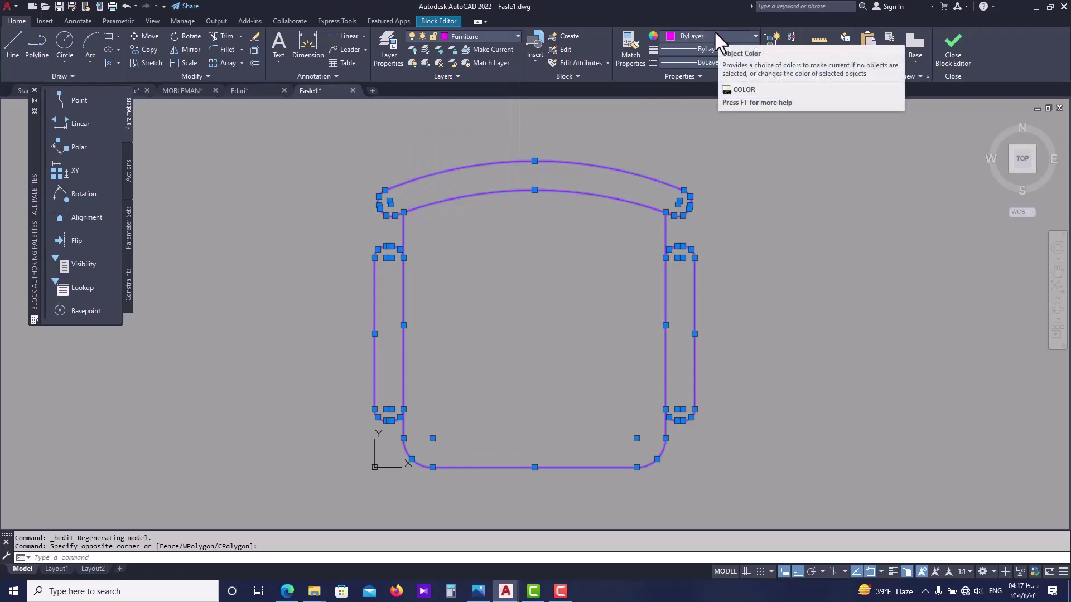
click(704, 36)
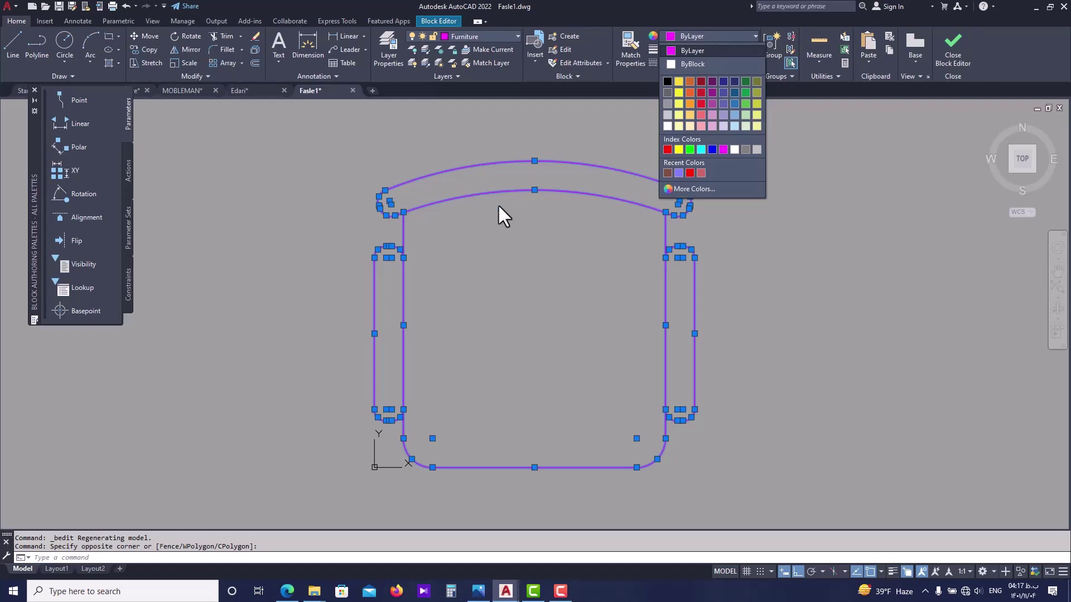
click(493, 37)
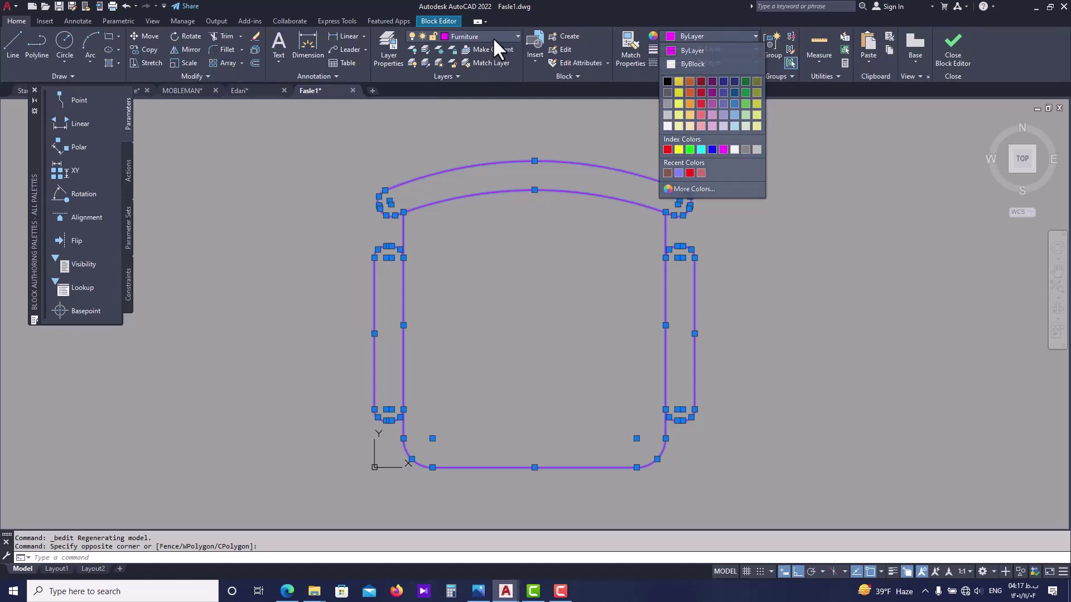
click(489, 37)
click(688, 33)
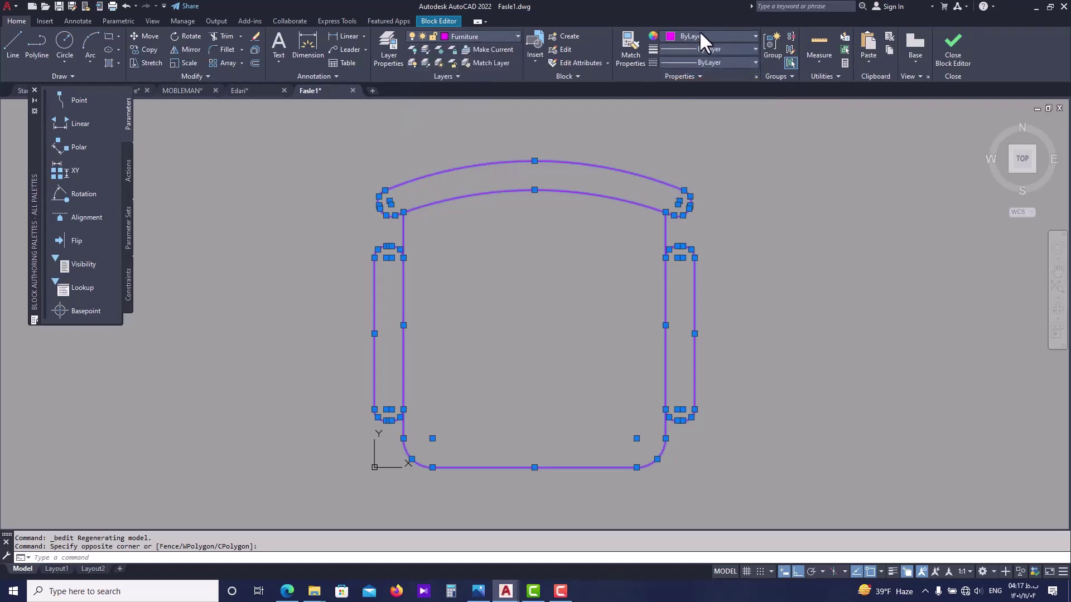
click(684, 35)
click(951, 47)
- Copy both seat groups of the auditorium's first row, aligned to the step lines' wall endpoints, onto the second and third steps
scroll(487, 344, down, 5)
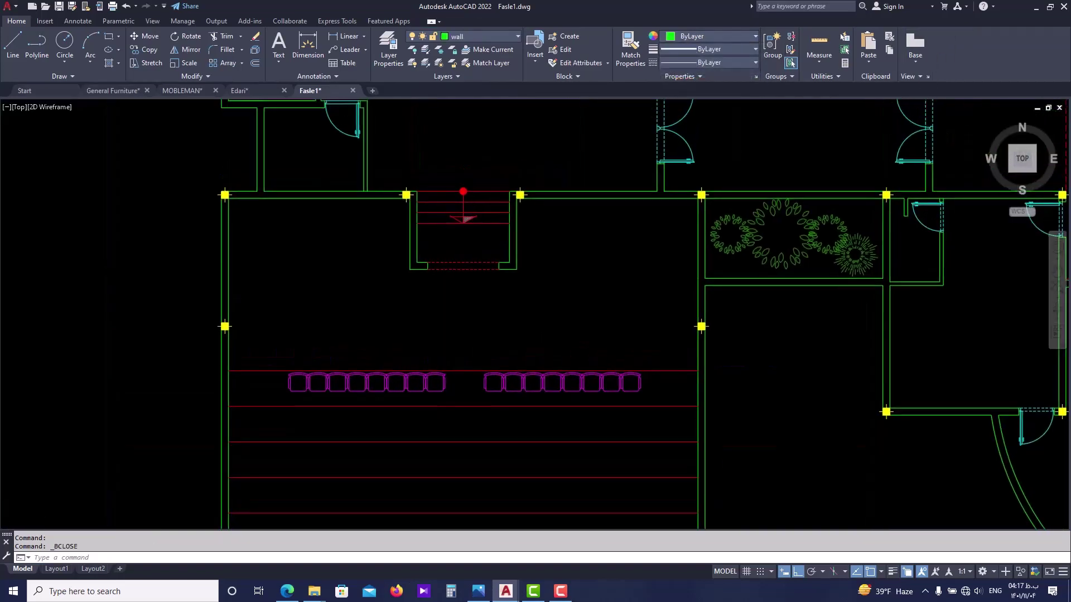
scroll(508, 382, up, 5)
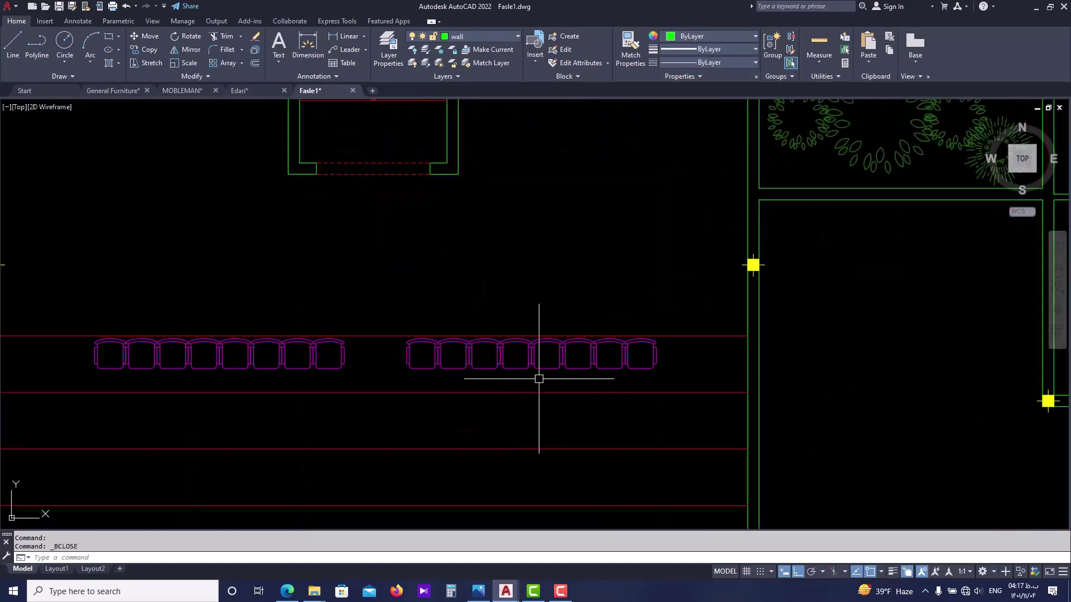
click(58, 416)
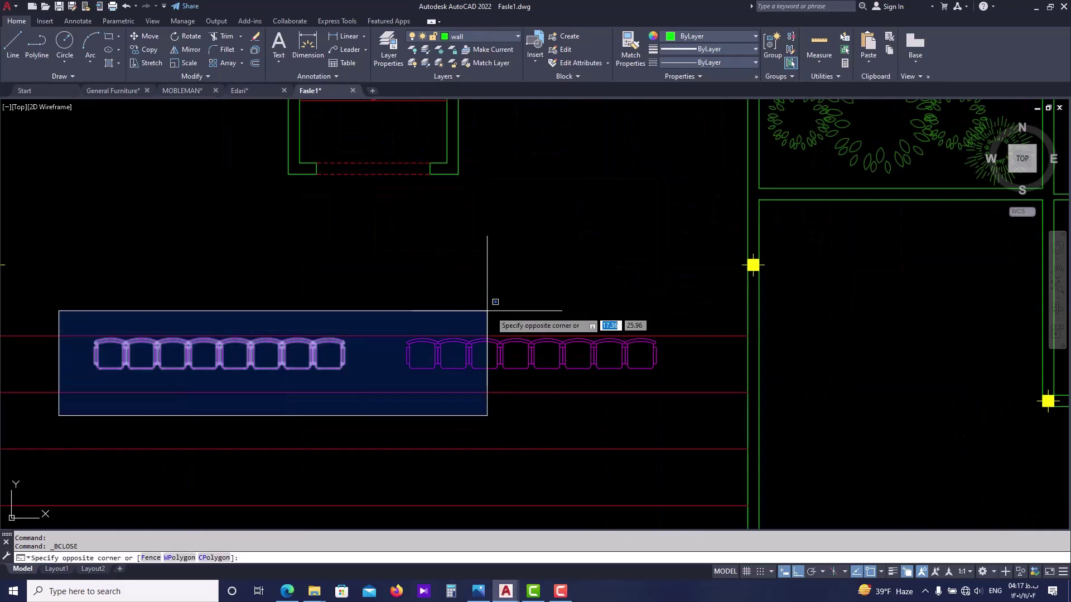
click(669, 289)
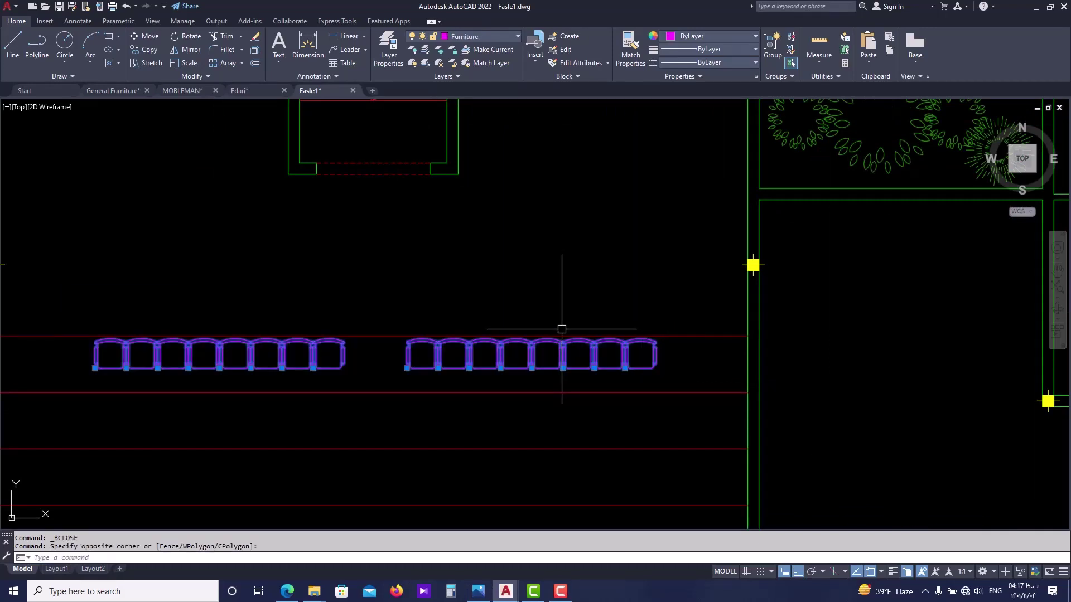
text(co)
key(Return)
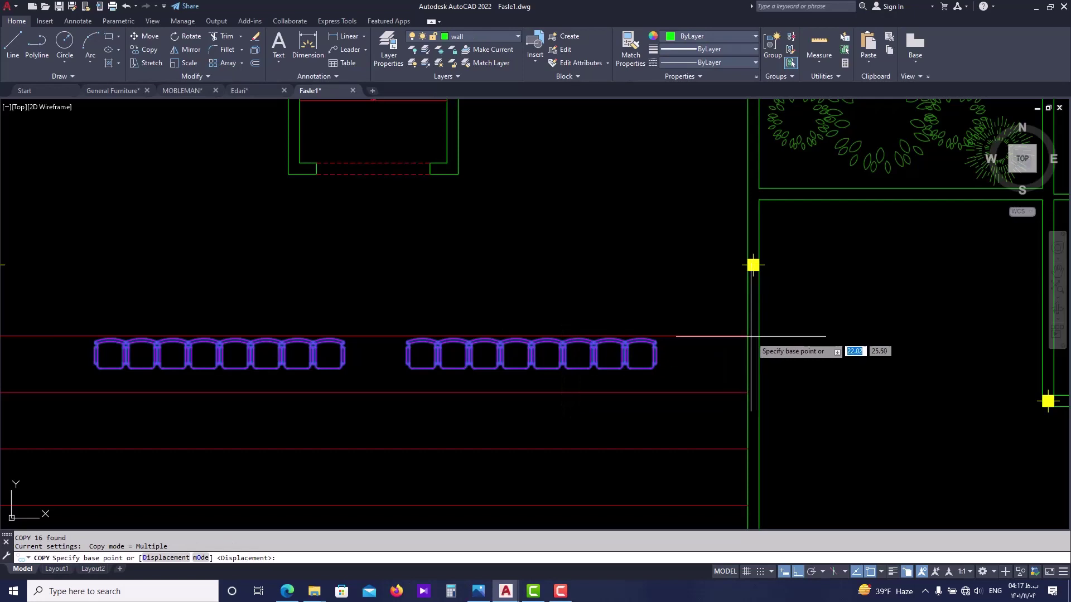
click(747, 337)
click(747, 393)
middle_drag(688, 429, 658, 317)
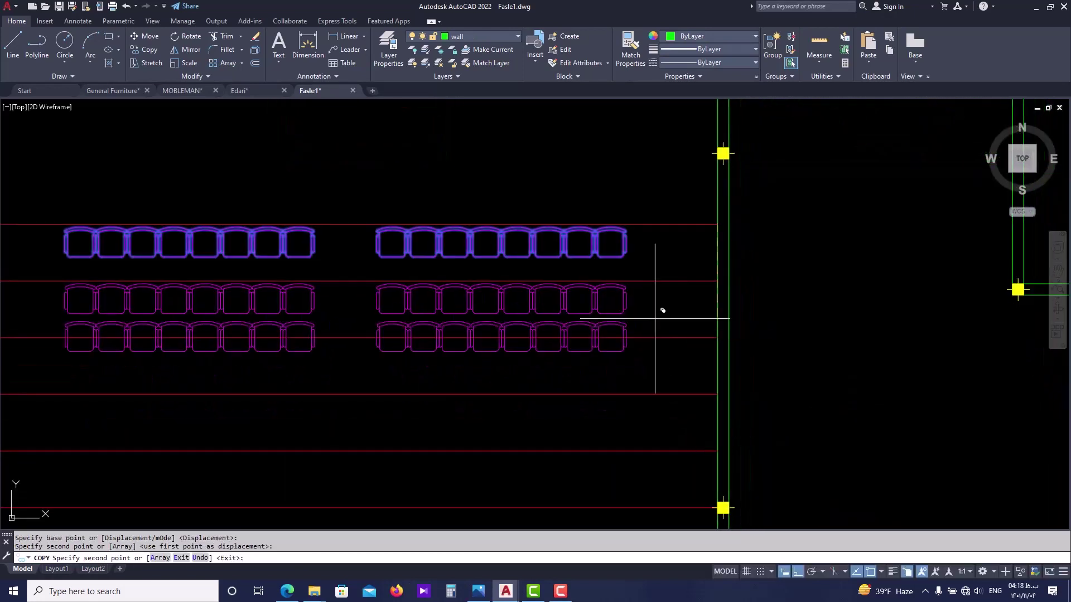
click(717, 338)
middle_drag(690, 386, 670, 317)
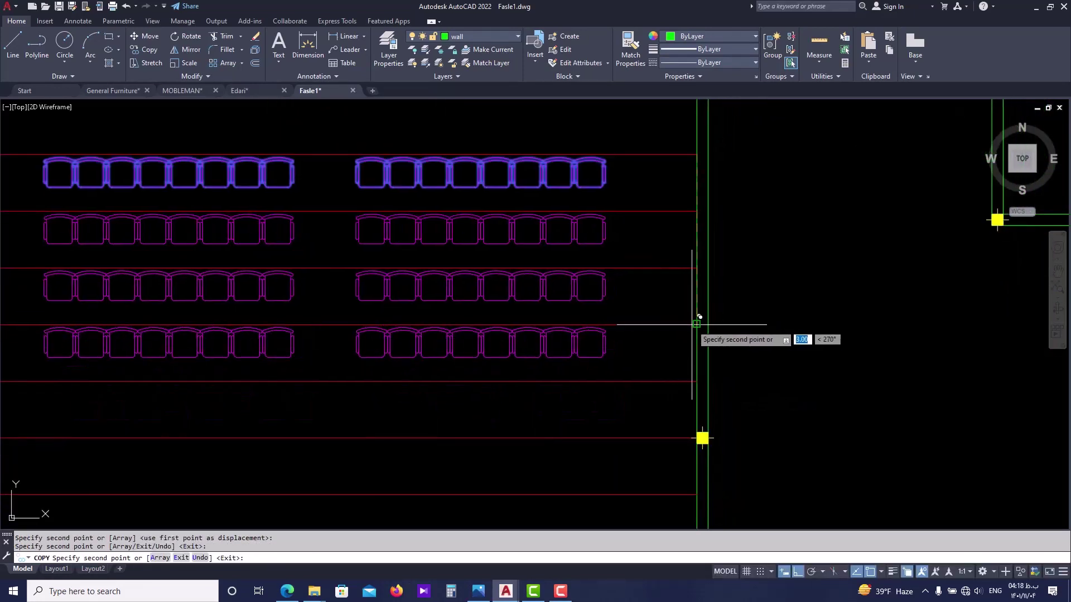
- Place copies of the two seat groups on the fourth to seventh auditorium steps and finish copying
click(695, 320)
click(697, 384)
middle_drag(704, 437, 684, 369)
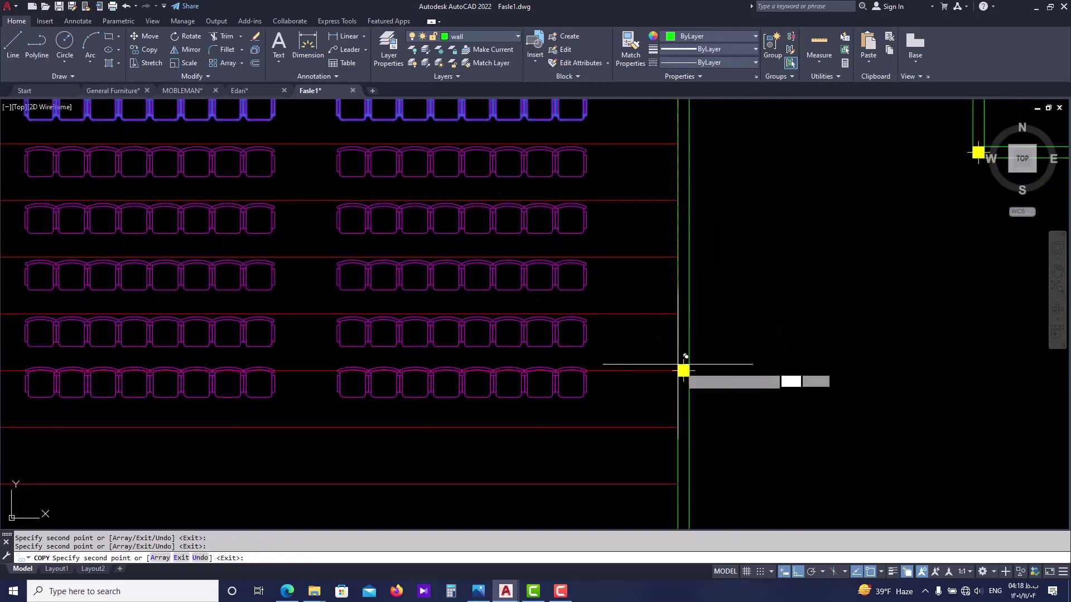
middle_drag(672, 418, 667, 369)
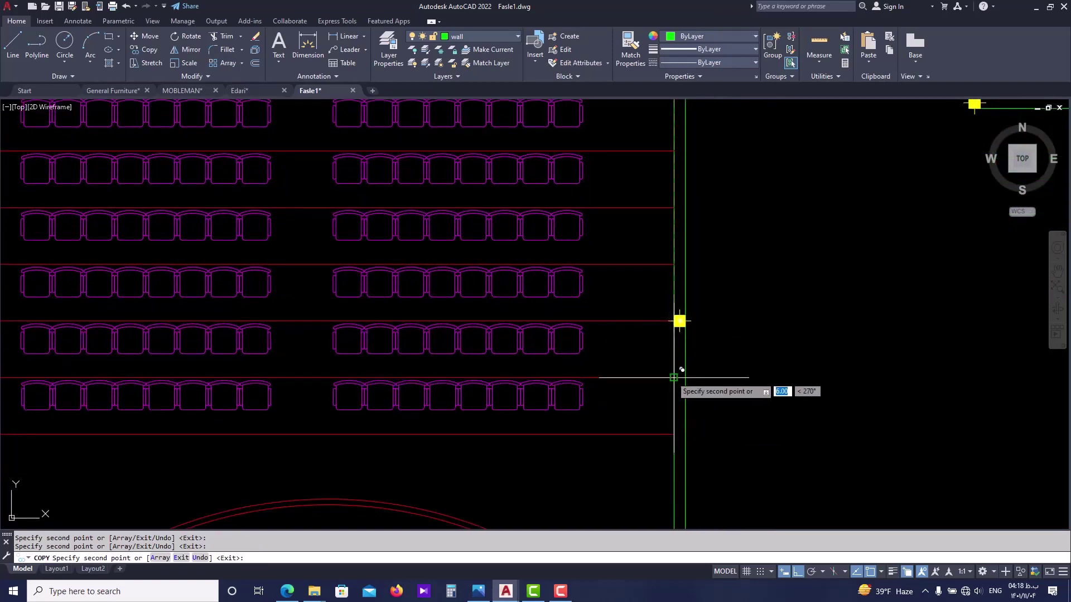
click(674, 378)
scroll(629, 294, down, 3)
key(Return)
scroll(608, 244, down, 2)
mouse_move(605, 246)
middle_down()
mouse_move(430, 328)
mouse_move(404, 329)
middle_up()
- Switch to the Edari drawing and select room 3's furniture: washbasin, toilet, bed, side table, angled piece, coffee table and chairs
click(237, 91)
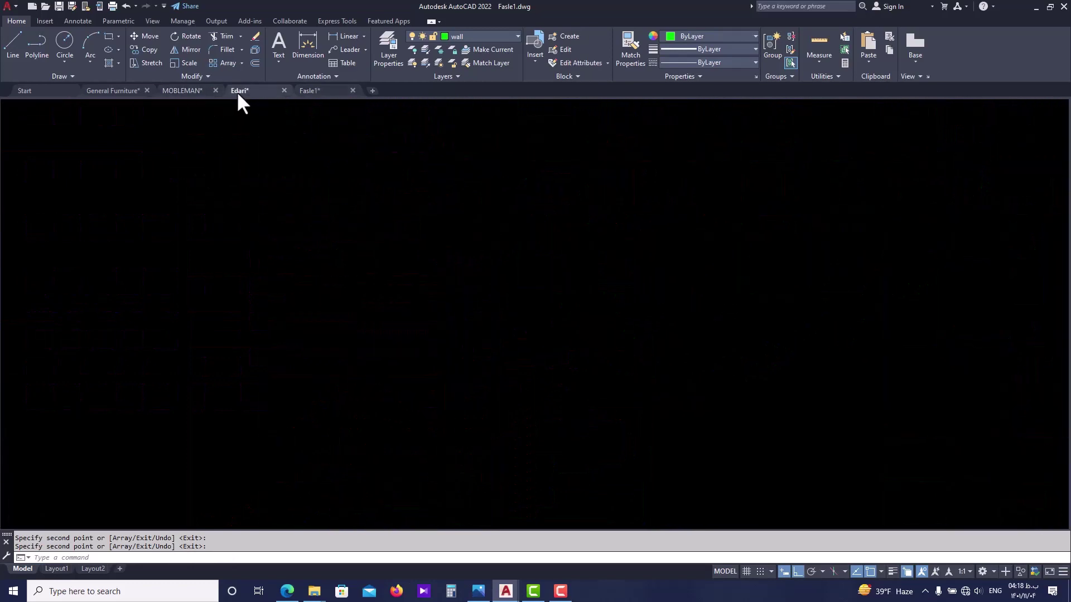
scroll(357, 246, down, 5)
middle_drag(421, 217, 358, 303)
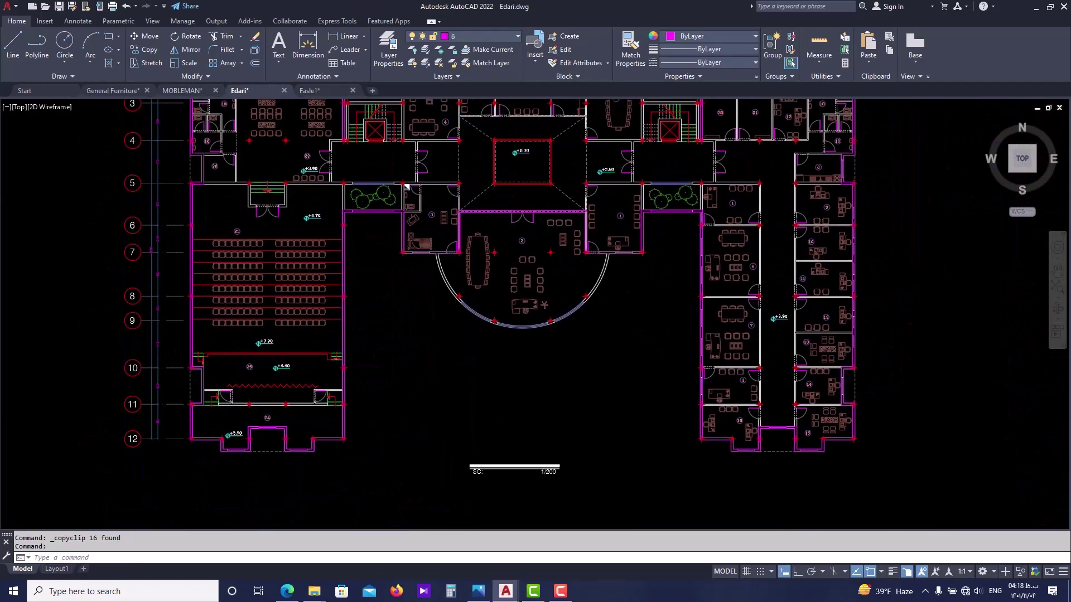
middle_drag(473, 238, 390, 336)
scroll(356, 317, up, 6)
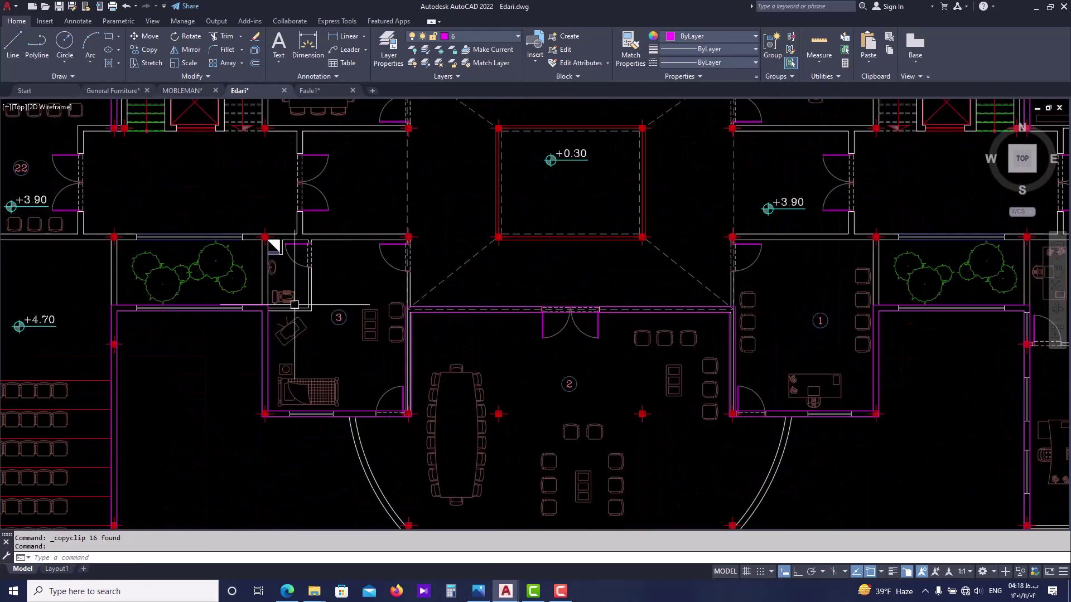
click(285, 298)
click(268, 254)
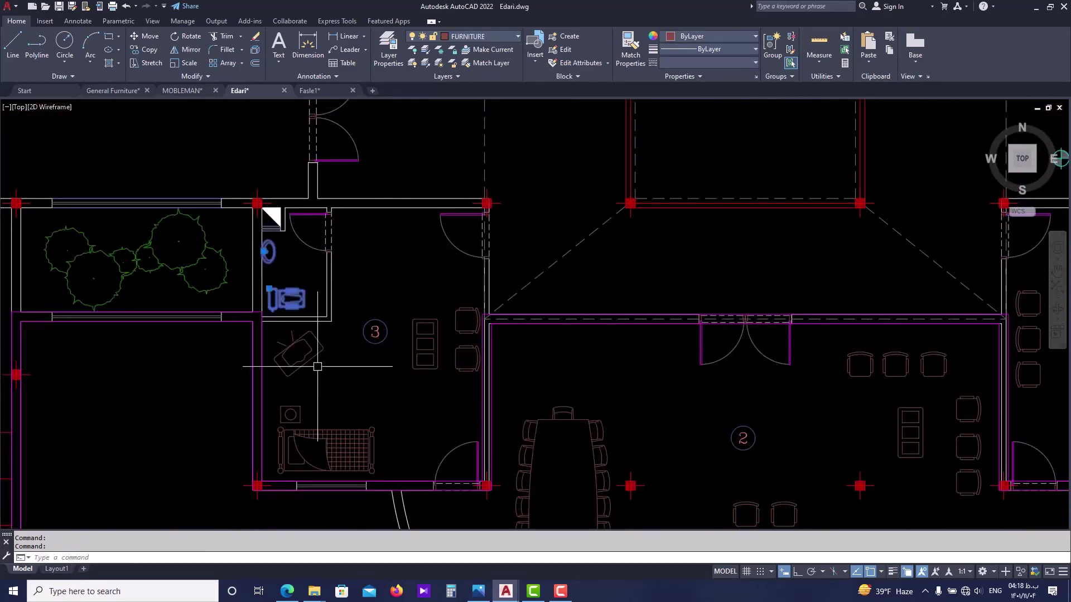
click(331, 347)
click(304, 442)
scroll(446, 351, up, 2)
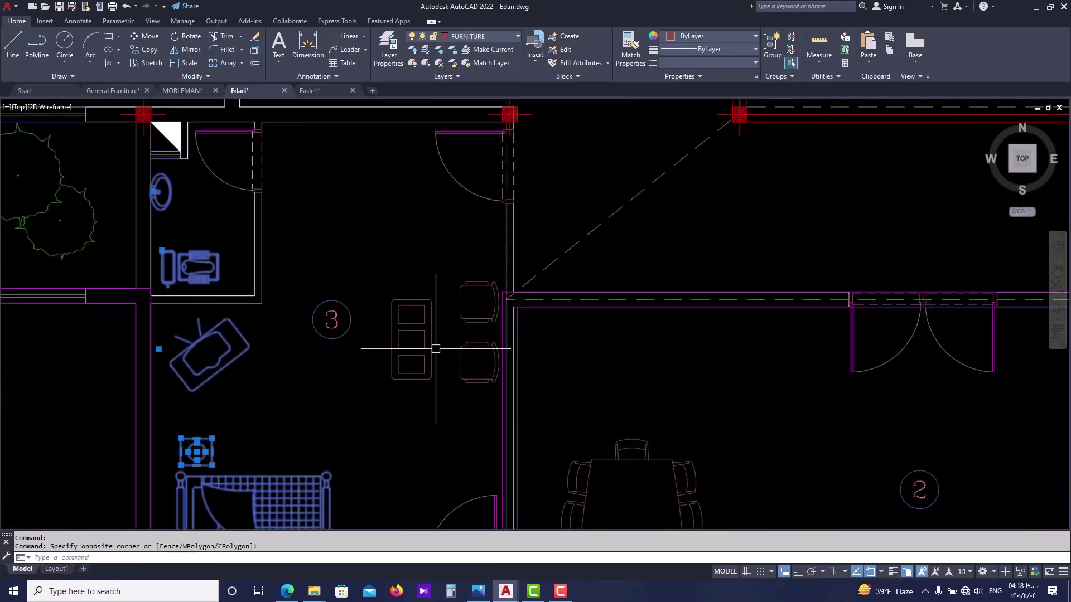
click(435, 347)
click(489, 268)
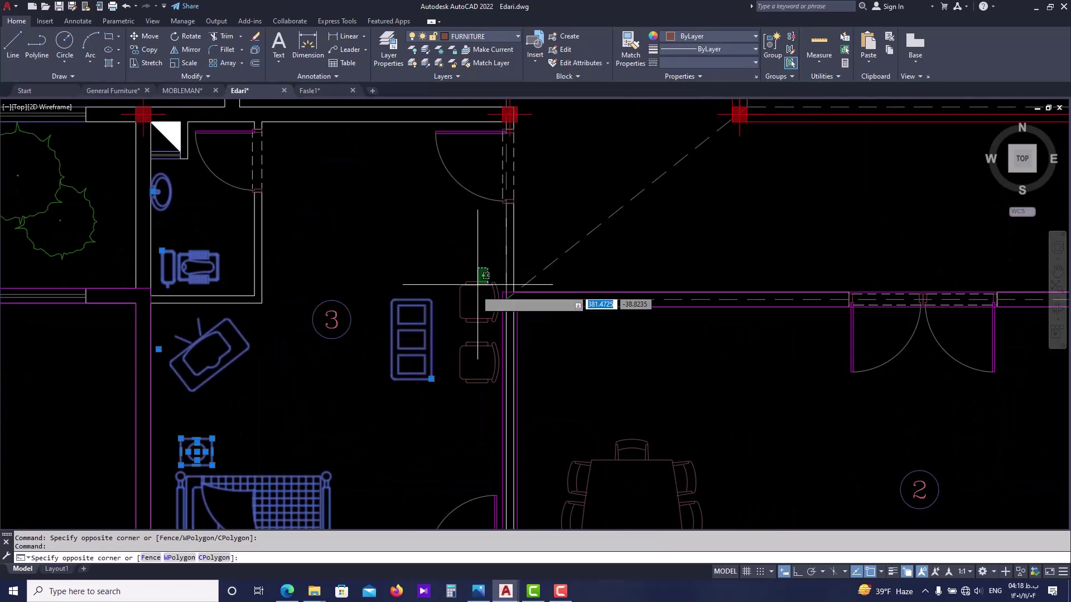
click(445, 405)
- Add hall 2's conference table, seating groups, desk and plant to the selection and copy everything to the clipboard
scroll(452, 392, down, 2)
middle_drag(452, 392, 598, 268)
scroll(697, 288, down, 2)
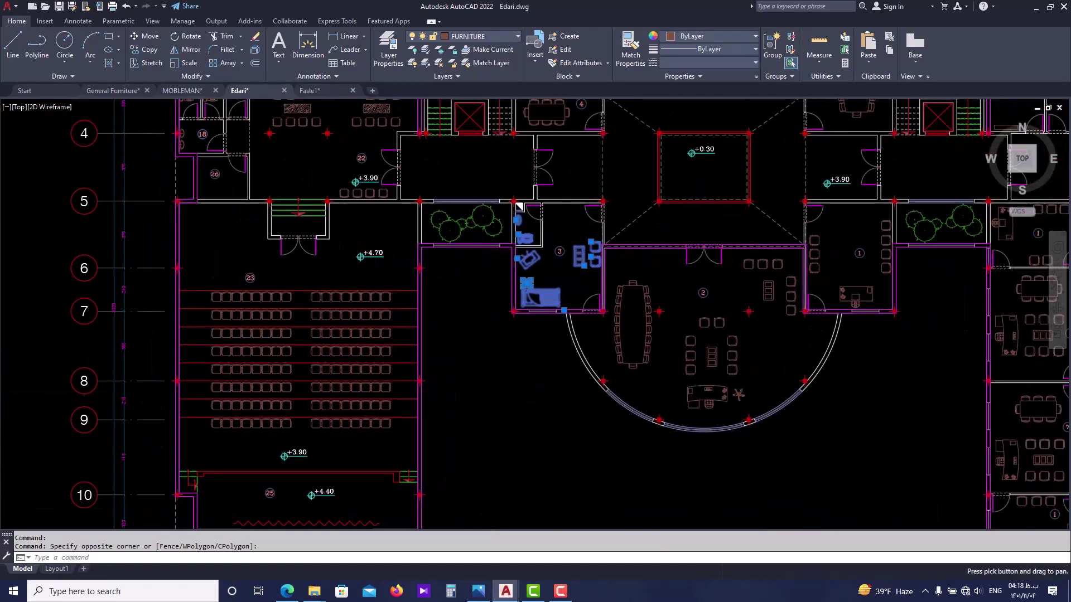
click(670, 283)
click(643, 359)
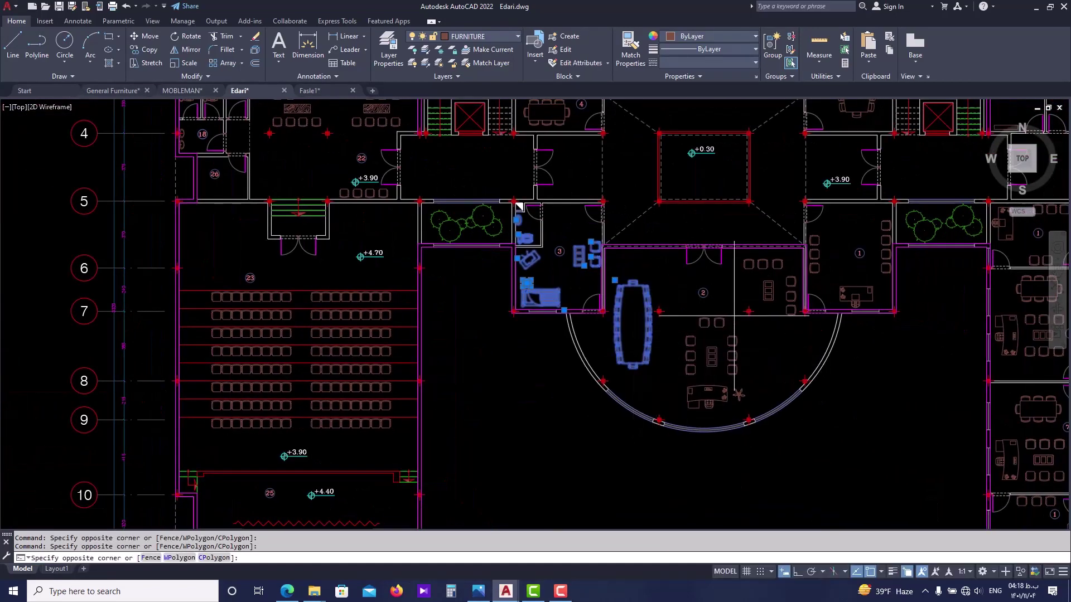
click(749, 313)
click(675, 393)
scroll(777, 264, up, 2)
click(801, 252)
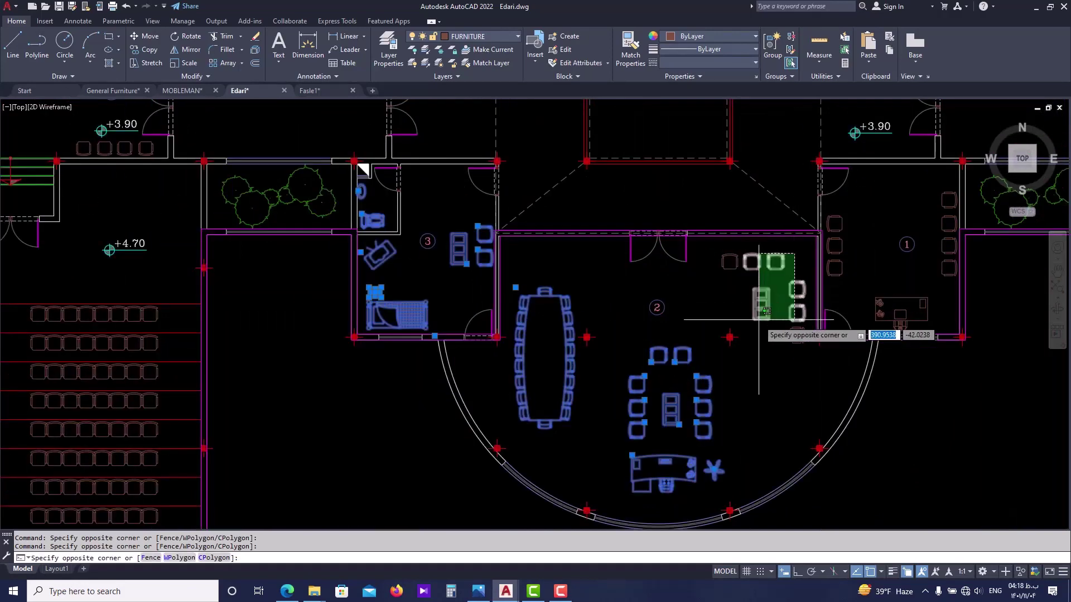
click(739, 323)
scroll(796, 336, down, 3)
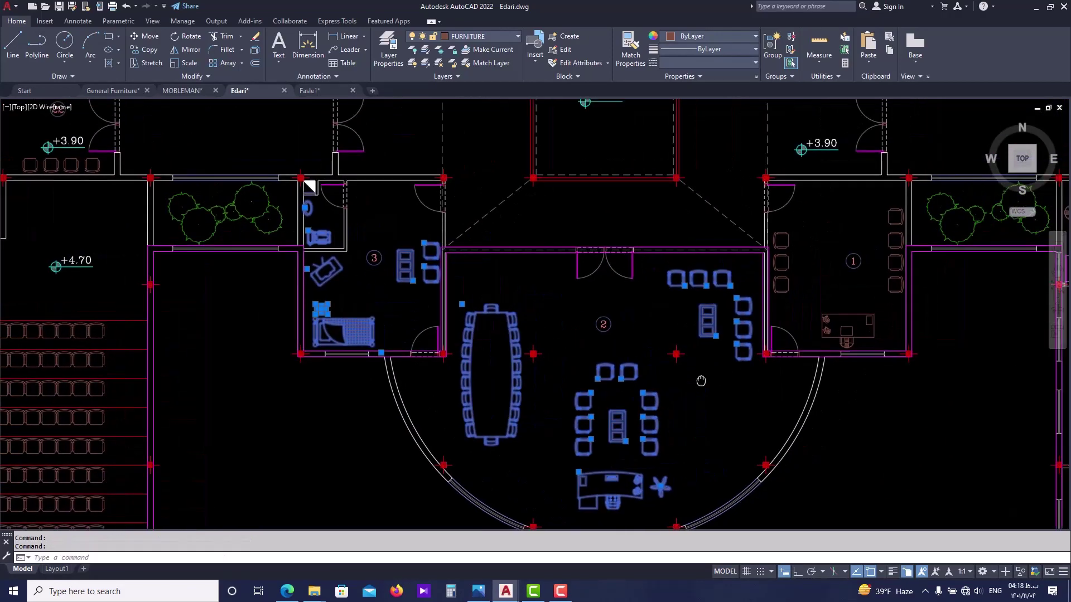
scroll(668, 379, down, 2)
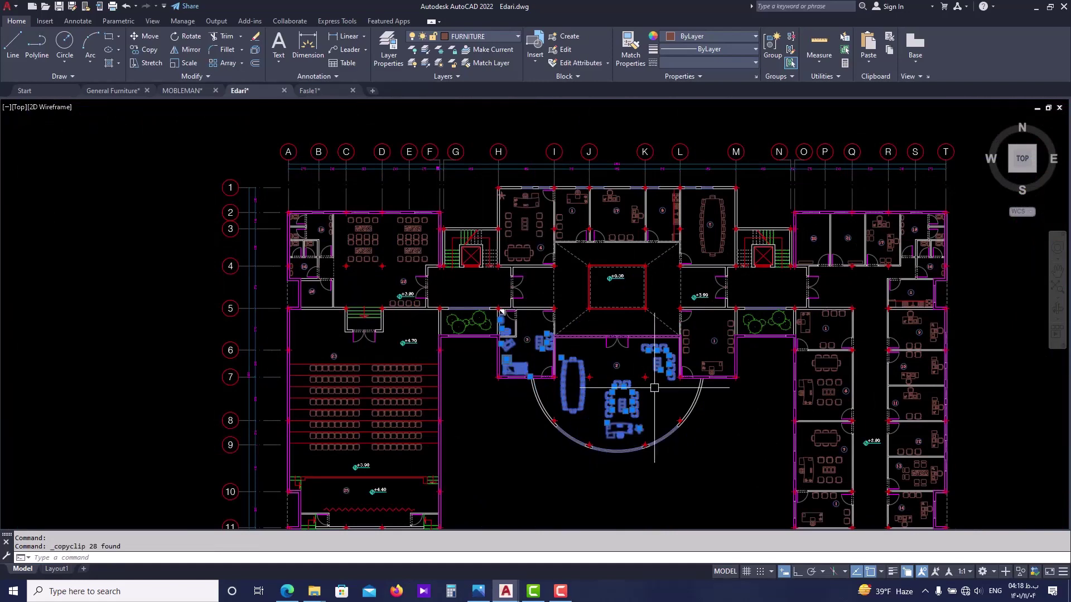
- Return to the Fasle1 drawing, paste the furniture into the semicircular hall and its adjoining bedroom, and save the drawing
key(ctrl+Tab)
key(ctrl+v)
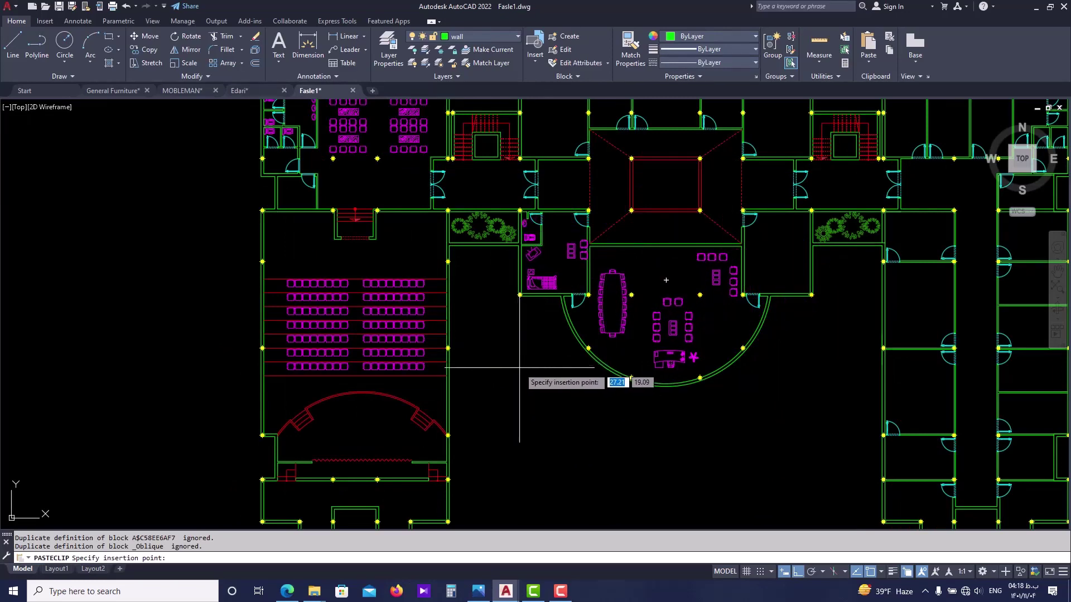
scroll(520, 367, up, 2)
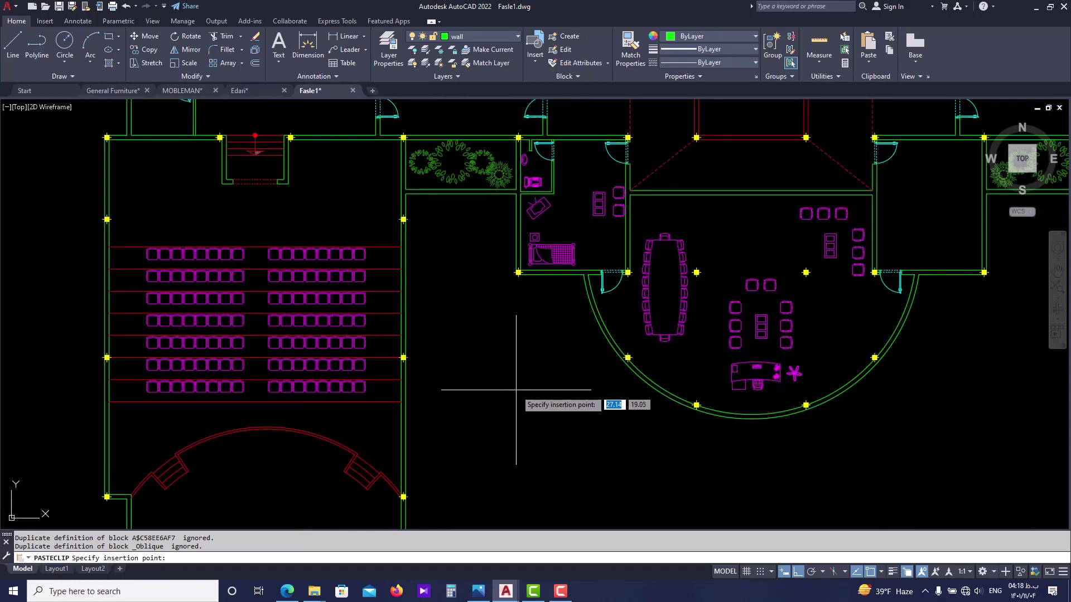
key(Escape)
scroll(761, 239, down, 3)
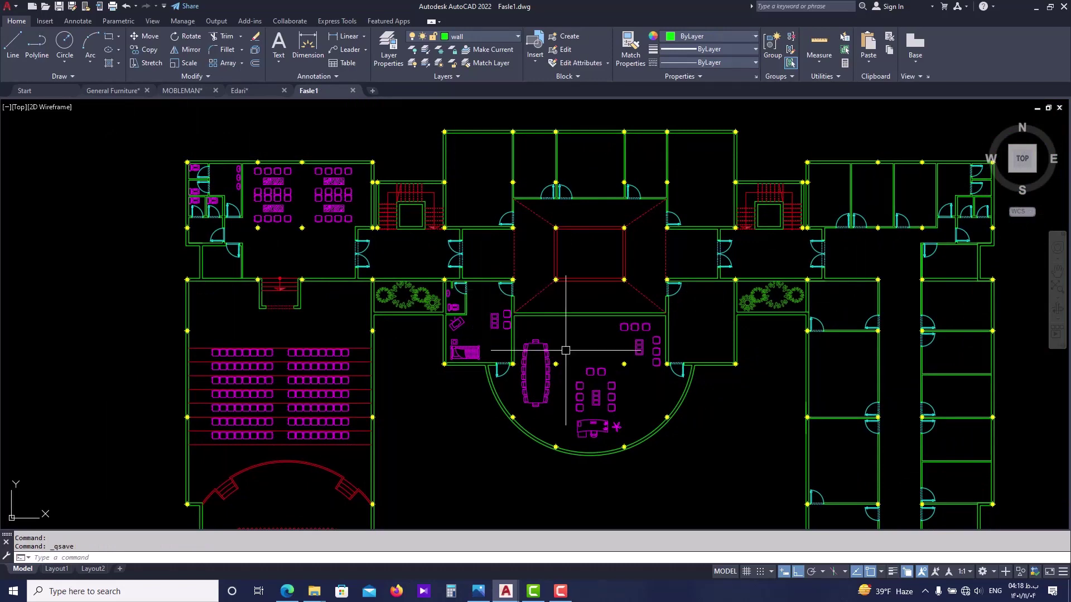
- Look through the furniture block collections in the General Furniture and MOBLEMAN drawings
click(115, 90)
scroll(409, 267, down, 4)
key(Escape)
middle_drag(343, 165, 337, 265)
scroll(345, 207, up, 4)
middle_drag(344, 197, 341, 271)
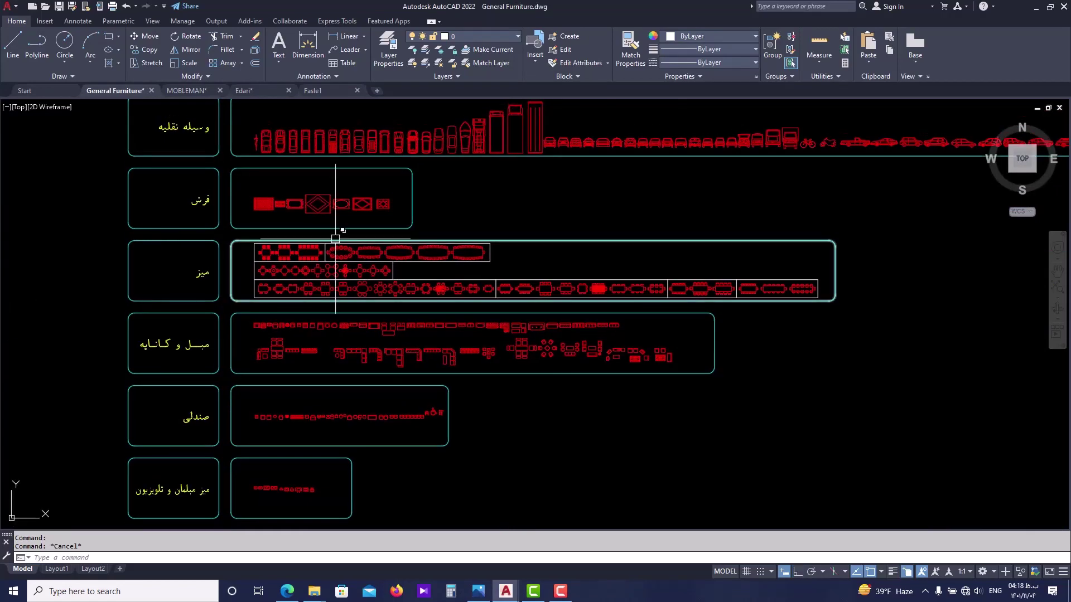
click(190, 89)
scroll(469, 287, down, 6)
middle_drag(455, 267, 487, 280)
scroll(530, 228, up, 4)
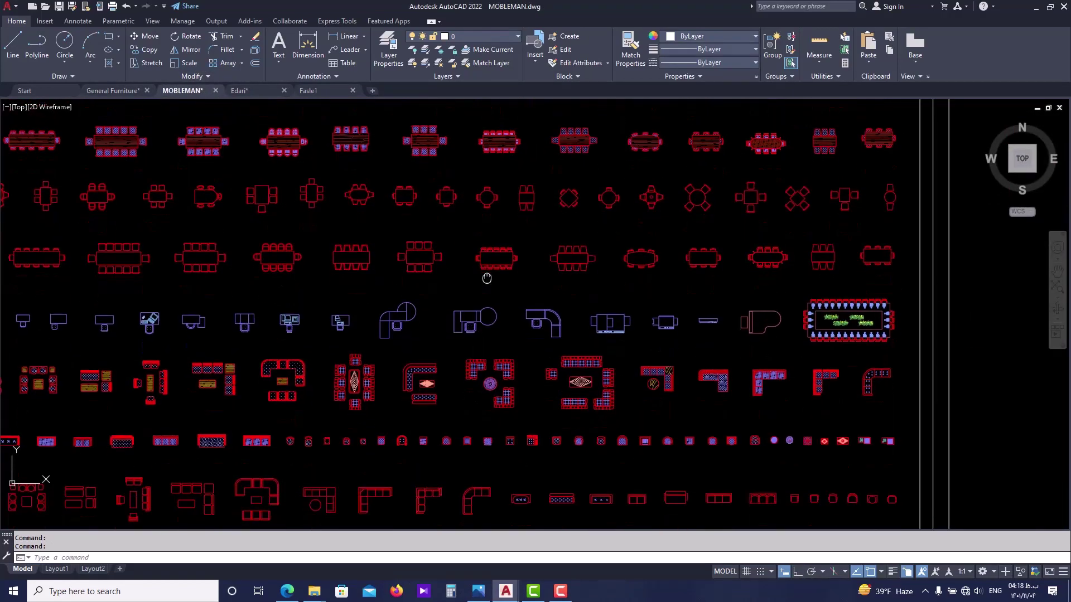
scroll(692, 384, up, 6)
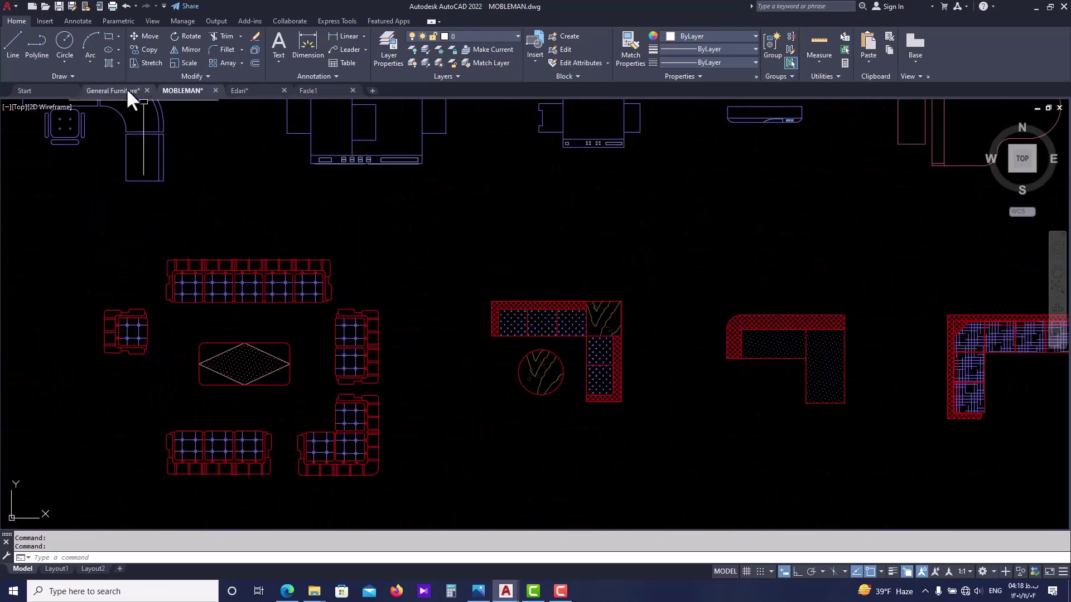
- Return to the General Furniture drawing and examine its table and sofa blocks
click(127, 91)
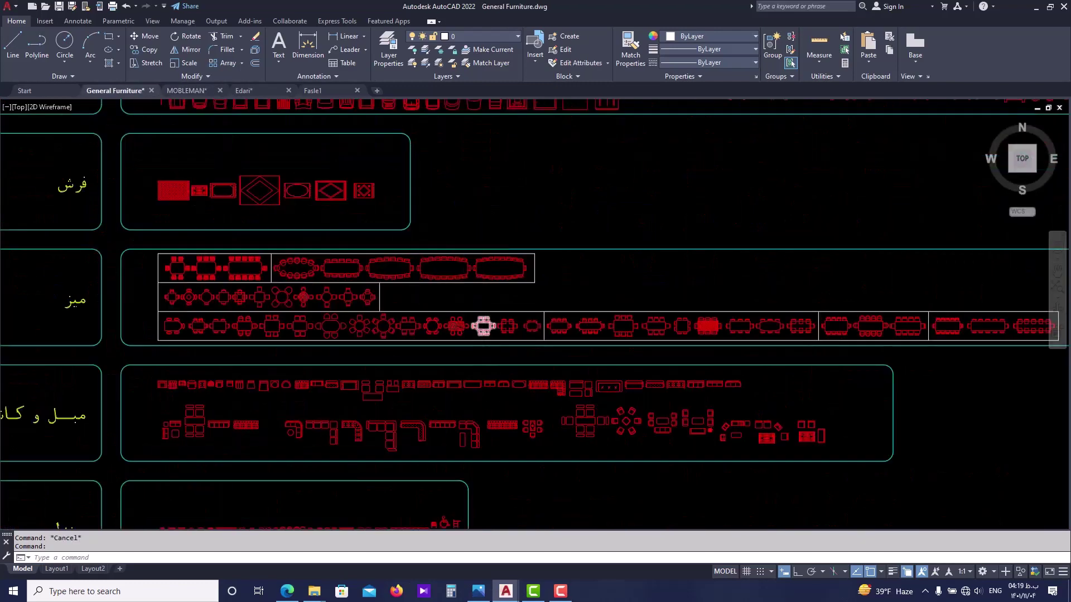
scroll(483, 326, up, 4)
scroll(450, 342, up, 3)
scroll(529, 349, down, 3)
middle_drag(507, 341, 424, 339)
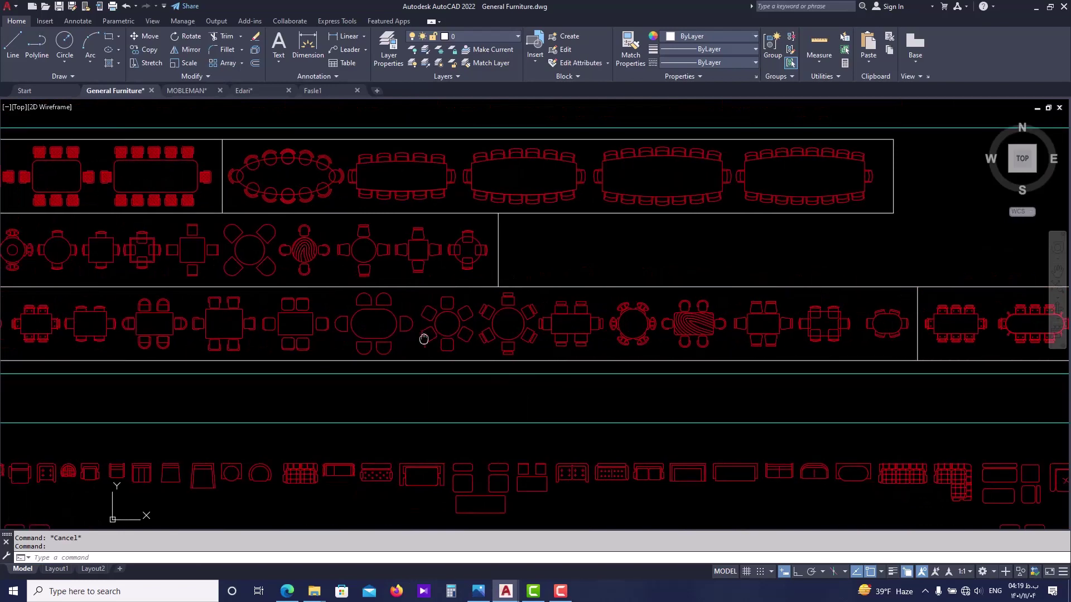
scroll(394, 333, down, 4)
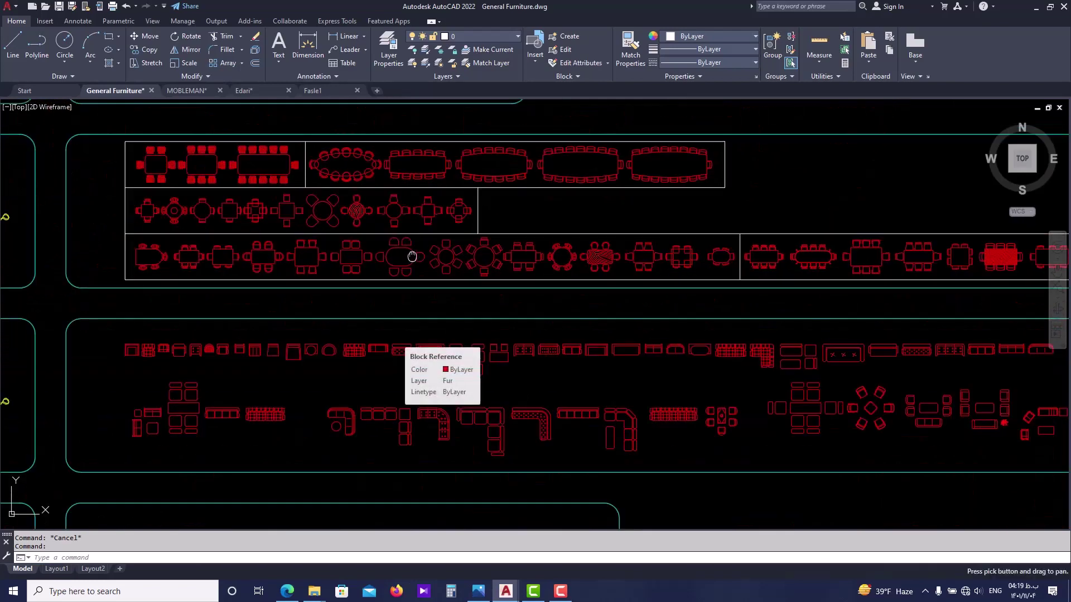
scroll(554, 311, up, 2)
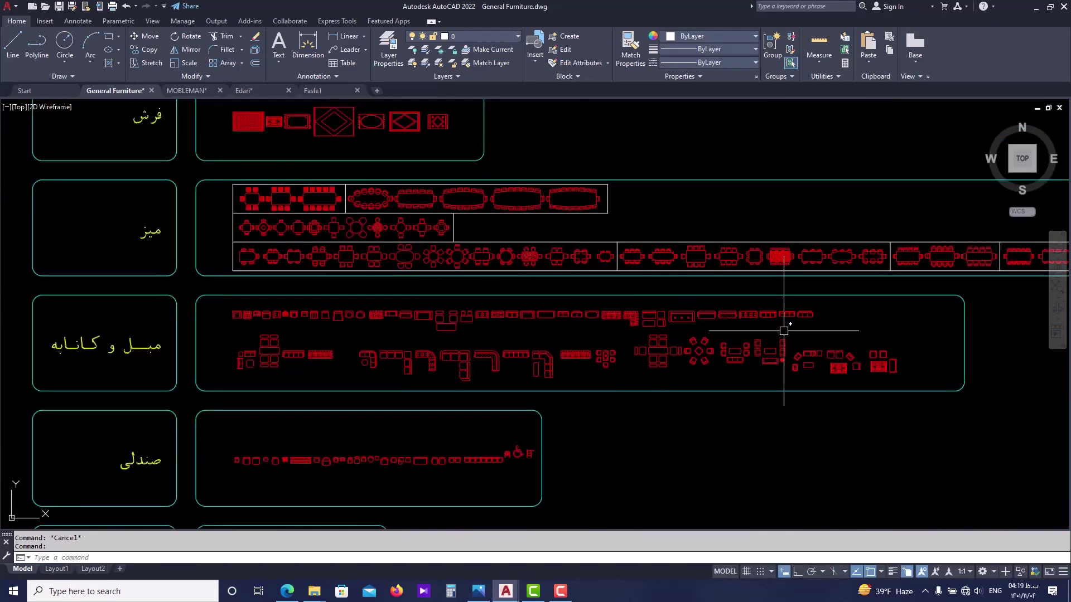
middle_drag(782, 331, 597, 343)
middle_drag(657, 319, 669, 448)
scroll(550, 346, down, 1)
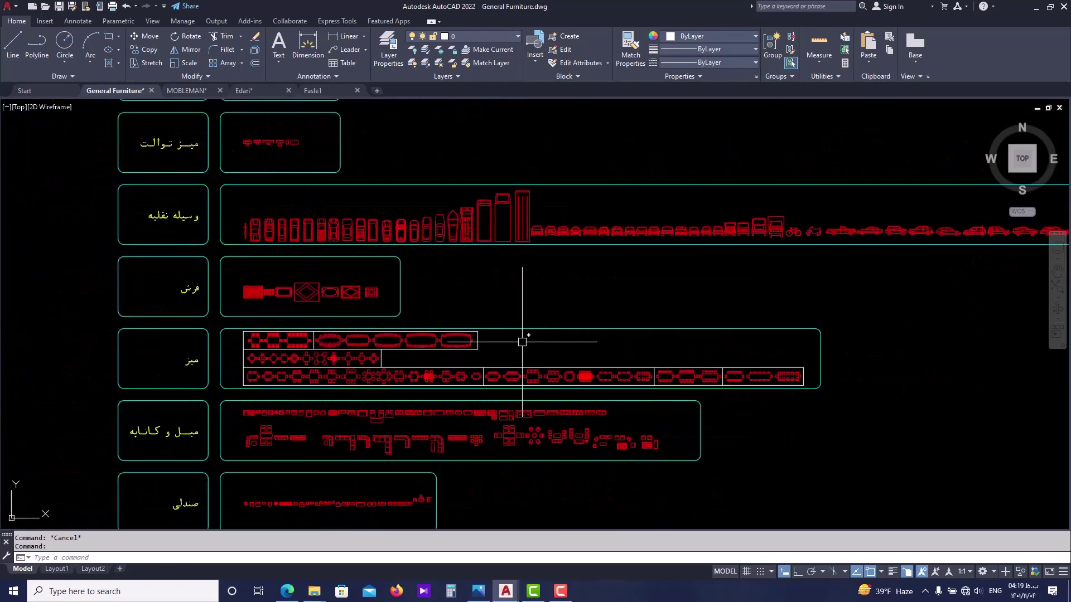
- Examine the writing and computer desk blocks in the General Furniture drawing, selecting a desk with a chair and side unit
mouse_move(378, 419)
middle_down()
mouse_move(394, 340)
mouse_move(388, 306)
middle_up()
scroll(289, 433, up, 3)
middle_drag(292, 434, 379, 237)
scroll(380, 237, down, 4)
scroll(363, 433, up, 2)
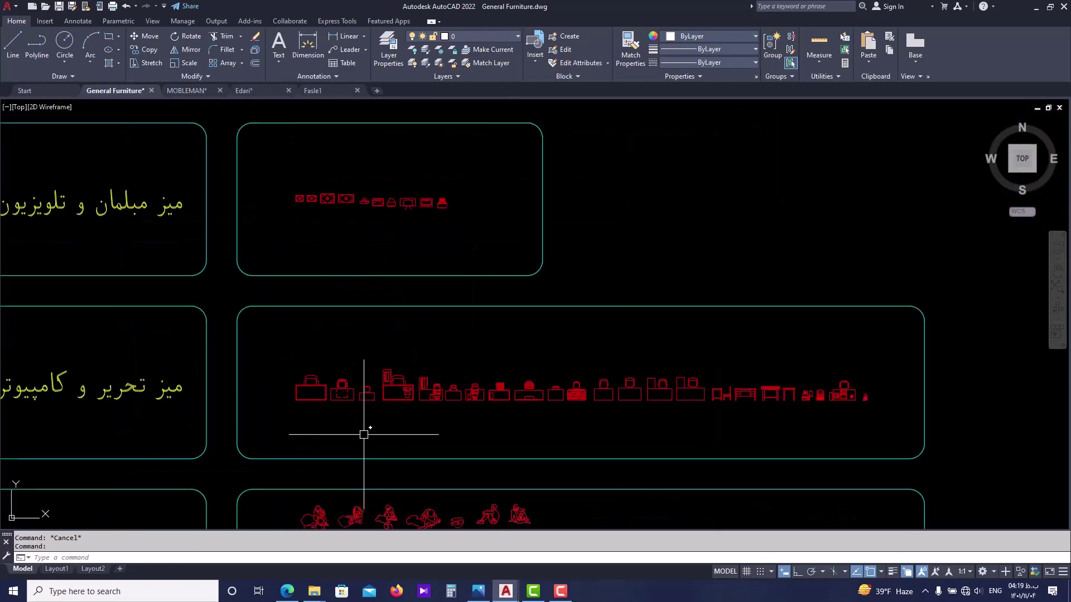
scroll(656, 366, up, 5)
click(648, 337)
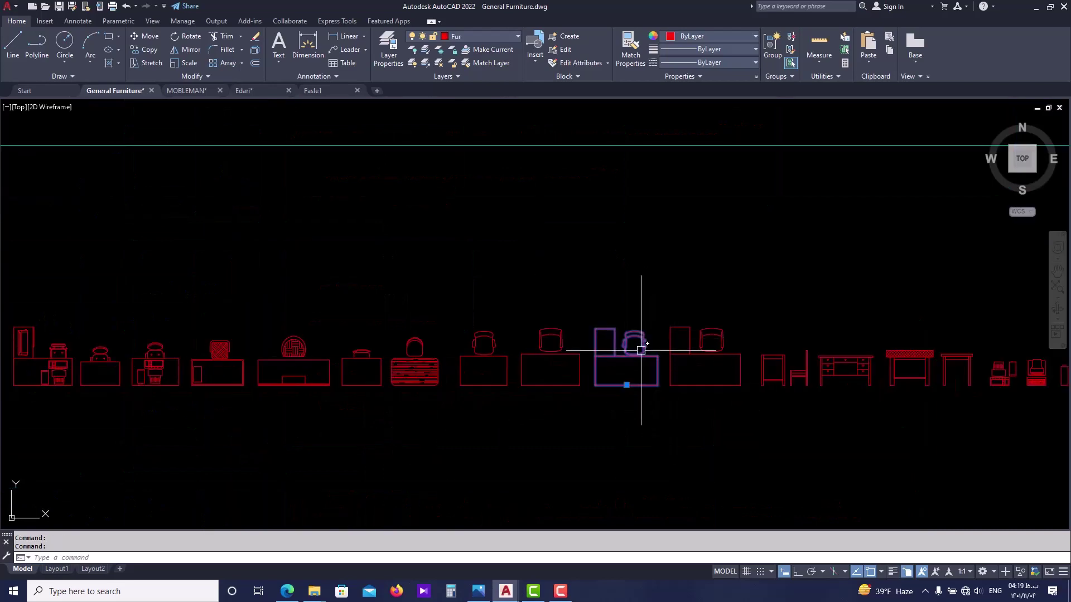
middle_drag(634, 347, 621, 351)
- Pass through the MOBLEMAN drawing to the Edari drawing and view its whole furnished floor plan
key(ctrl+Tab)
key(ctrl+Tab)
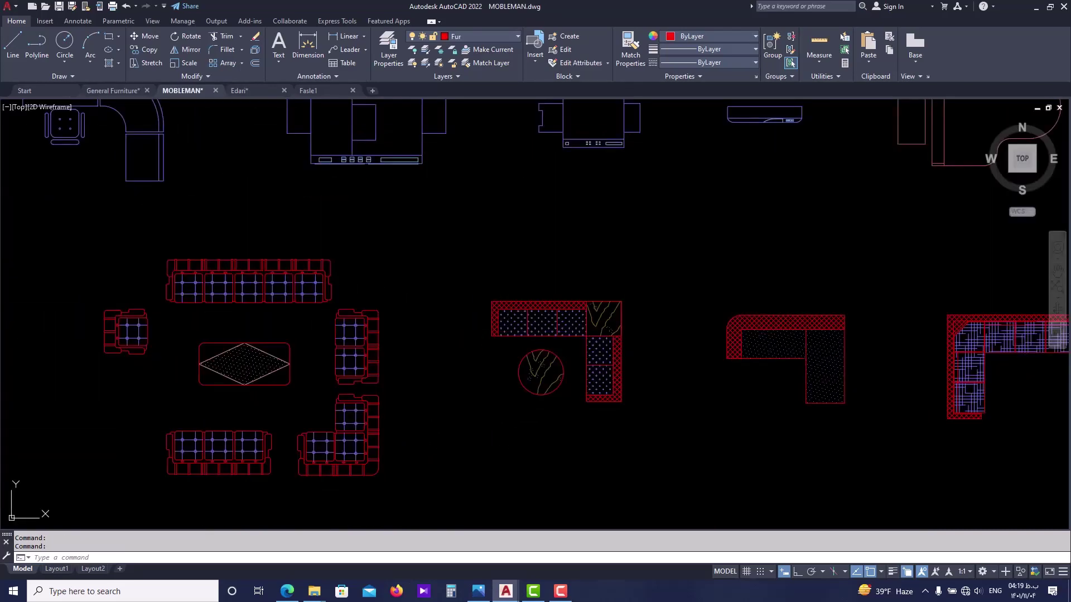
middle_drag(670, 415, 508, 300)
scroll(508, 300, down, 3)
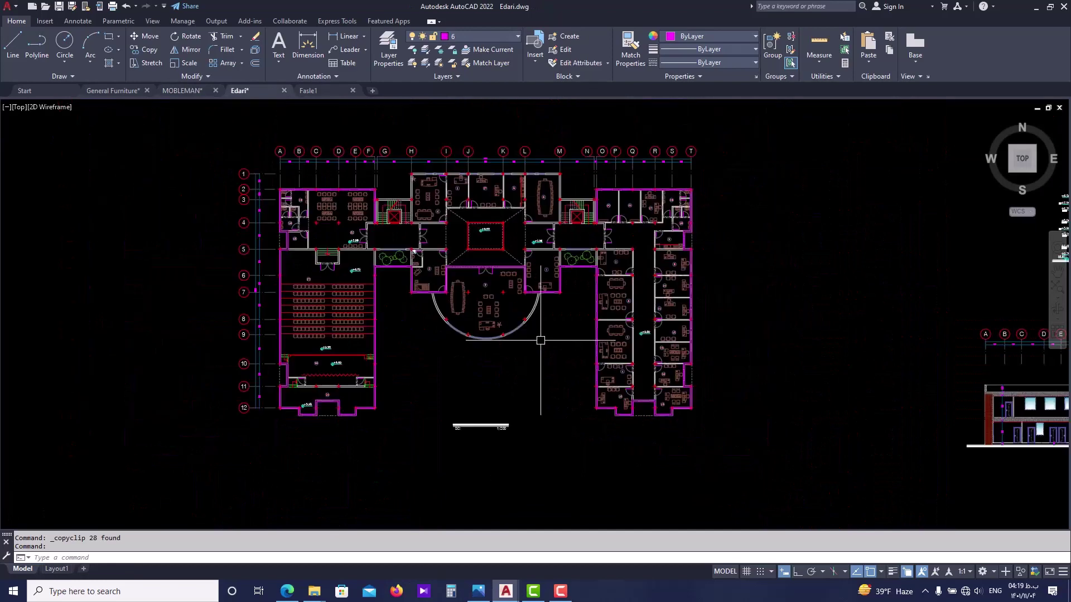
- Return to the Fasle1 drawing, save it, and paste the copied desk set into the empty room east of the semicircular hall
key(ctrl+Tab)
key(ctrl+s)
scroll(660, 392, up, 2)
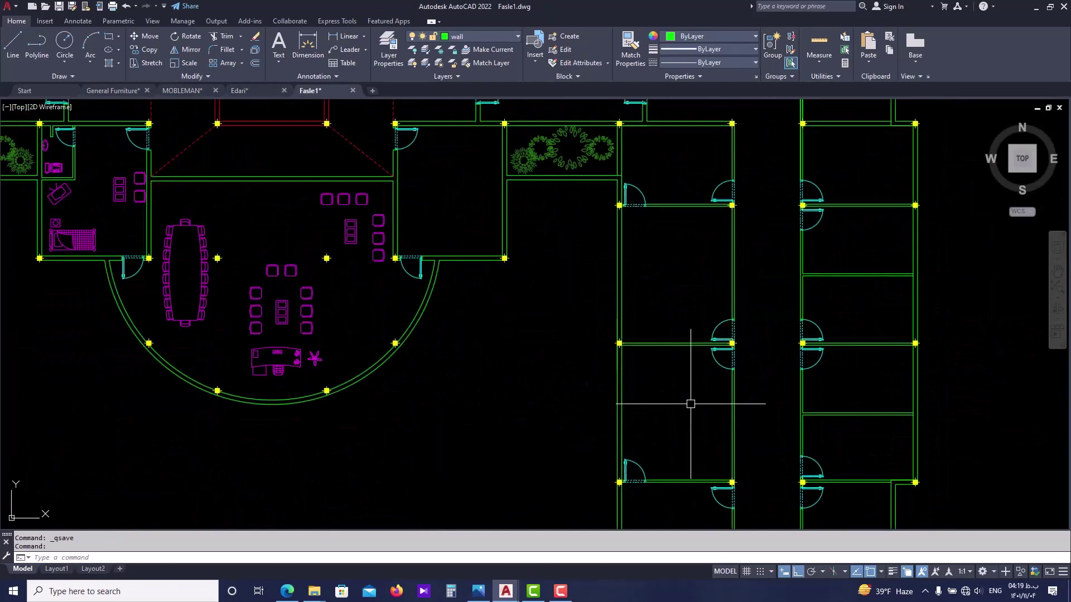
scroll(443, 192, up, 4)
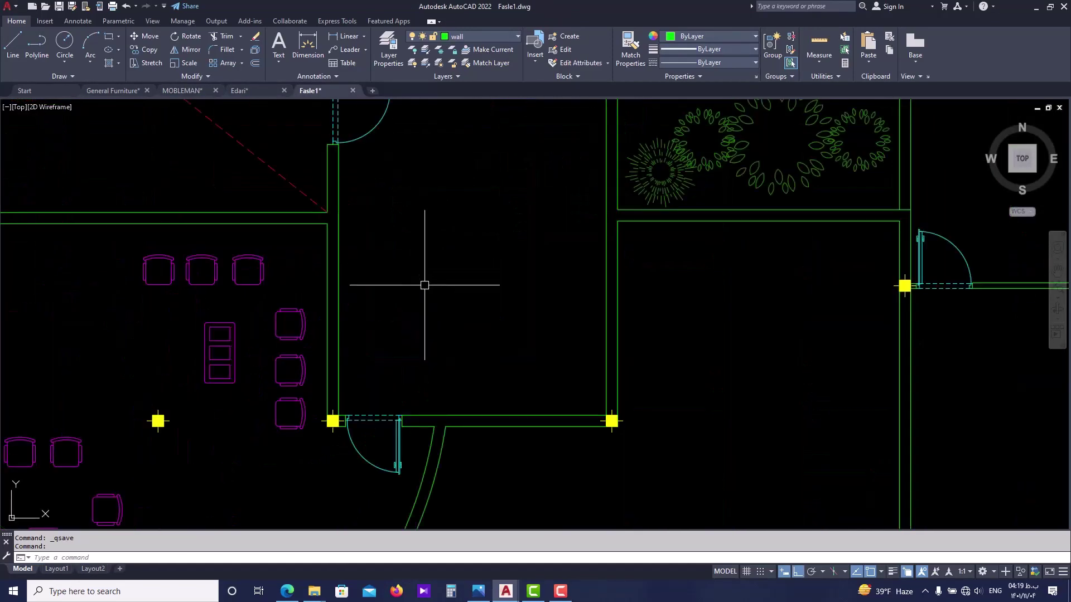
key(ctrl+v)
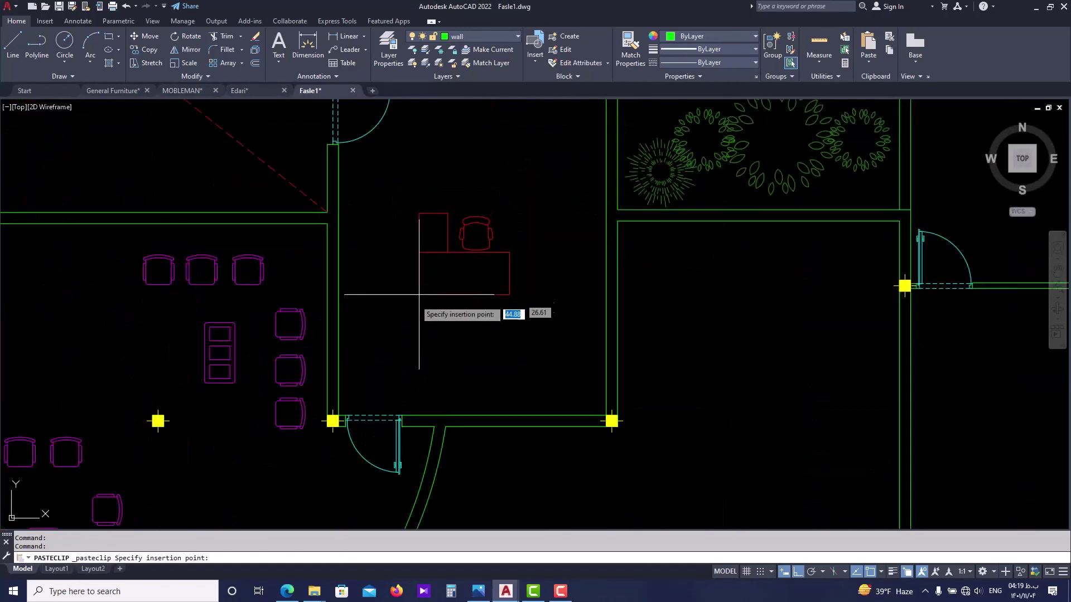
click(357, 356)
- Rotate the pasted desk set a quarter turn so its long desk stands vertically with the chair on the west side
scroll(407, 301, up, 4)
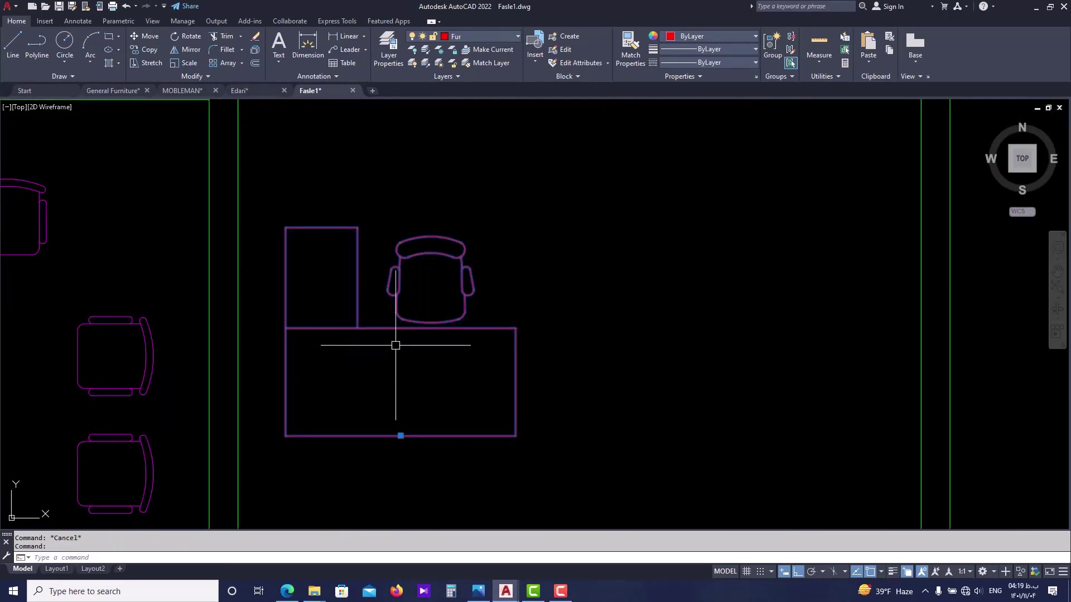
text(r)
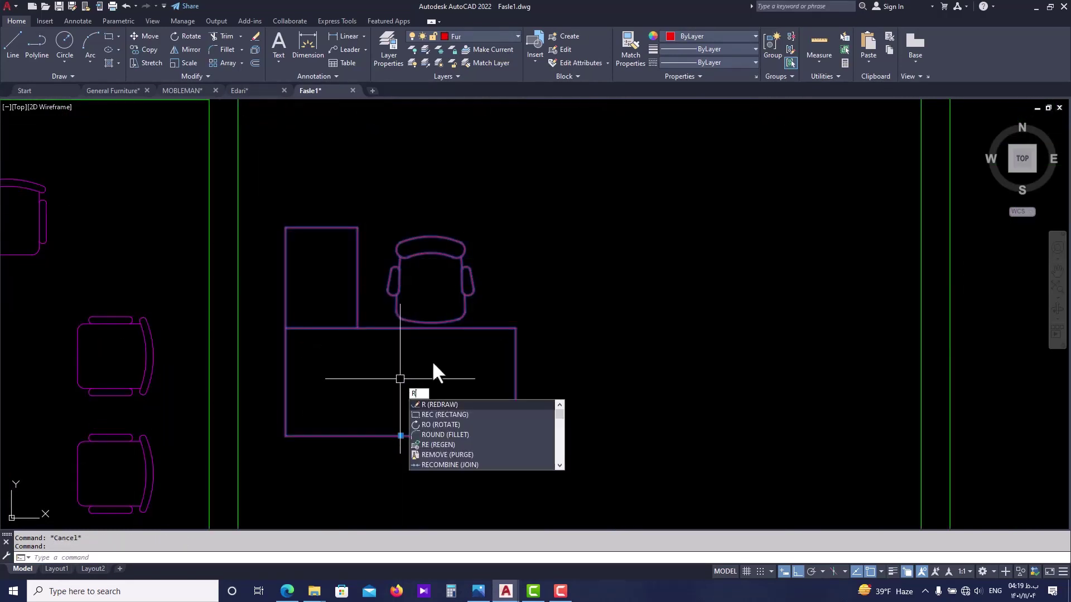
text(o)
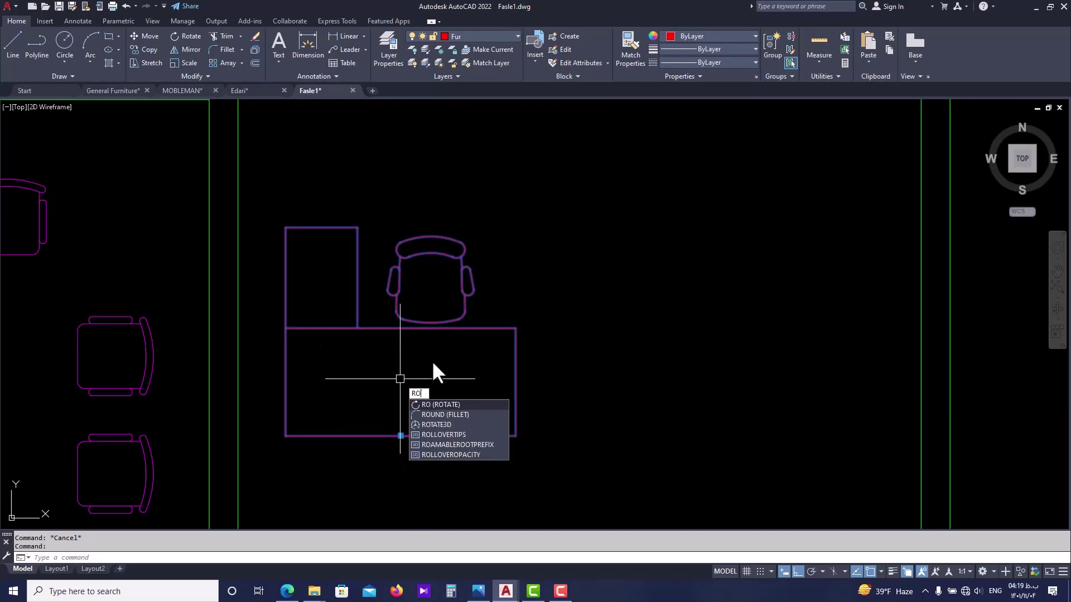
key(Return)
click(428, 367)
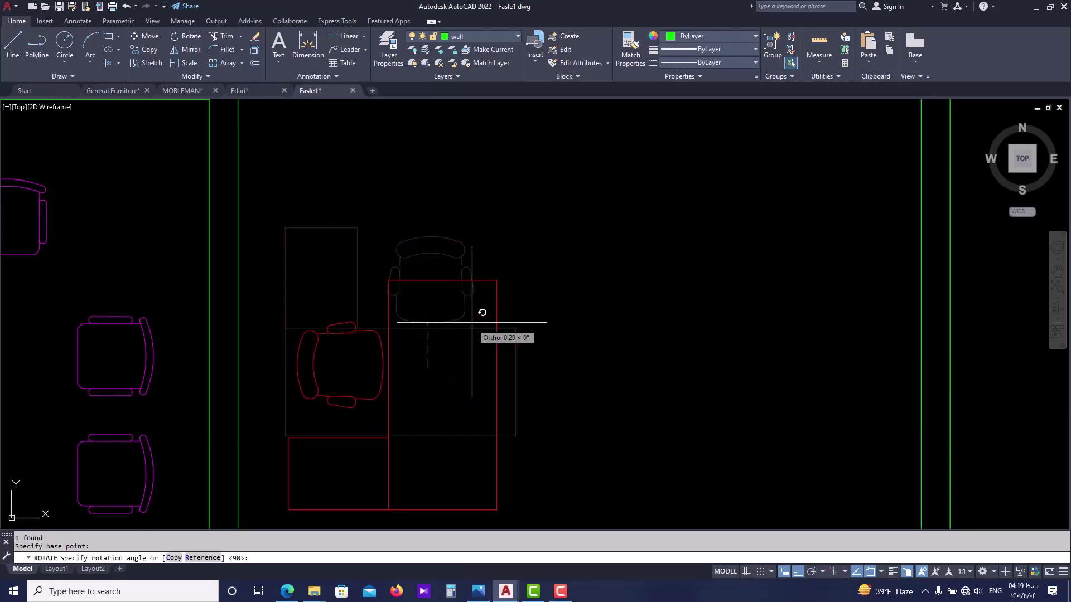
key(Escape)
scroll(459, 210, down, 5)
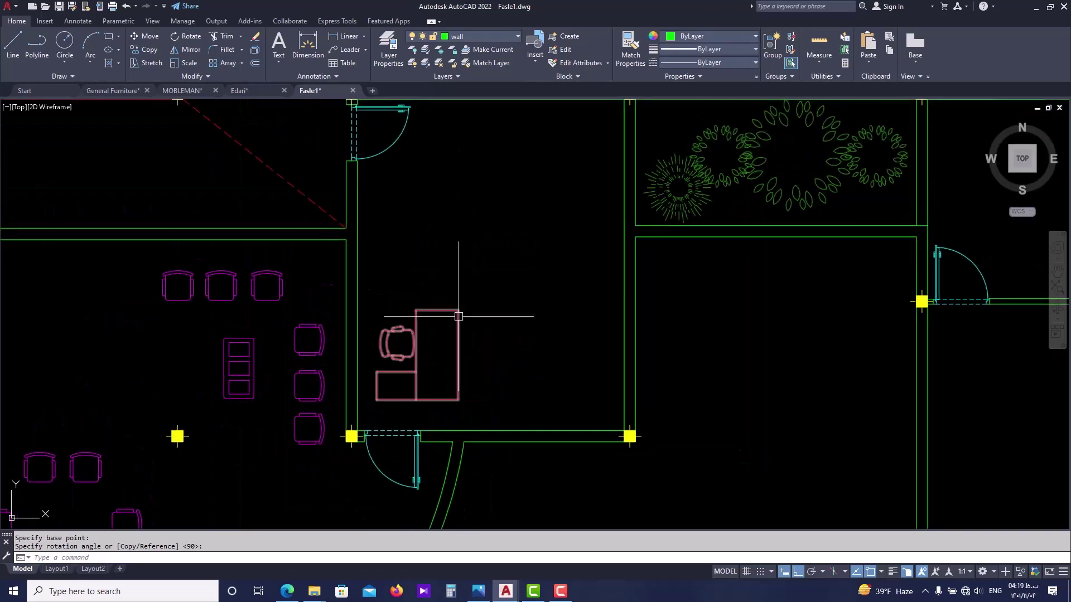
- Mirror the desk set across a vertical line beside it and erase the source, so the chair sits on the east side
click(415, 356)
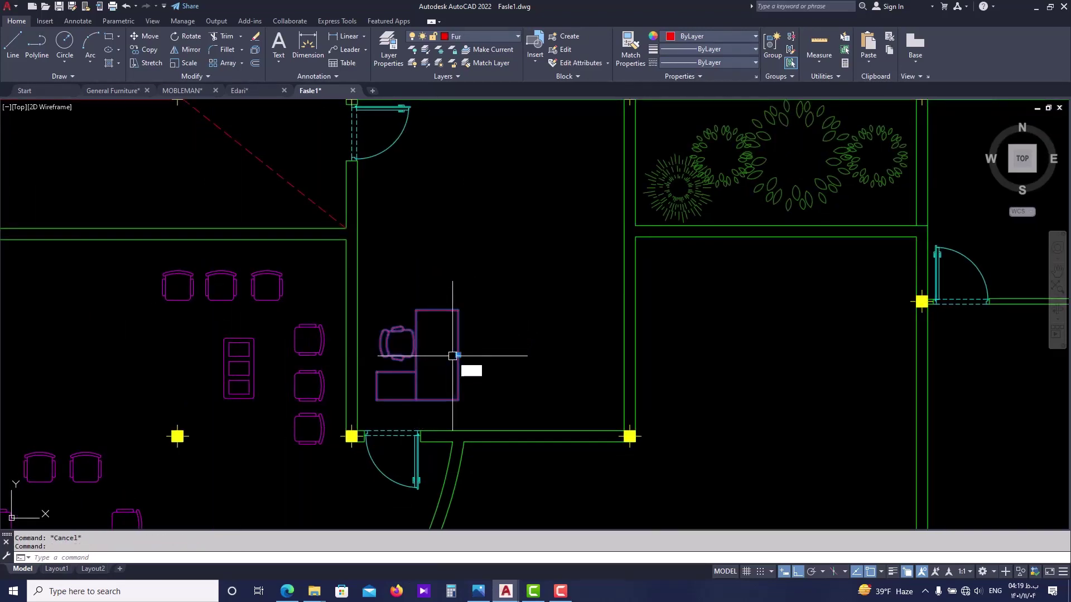
text(mi)
key(Return)
click(473, 395)
click(473, 330)
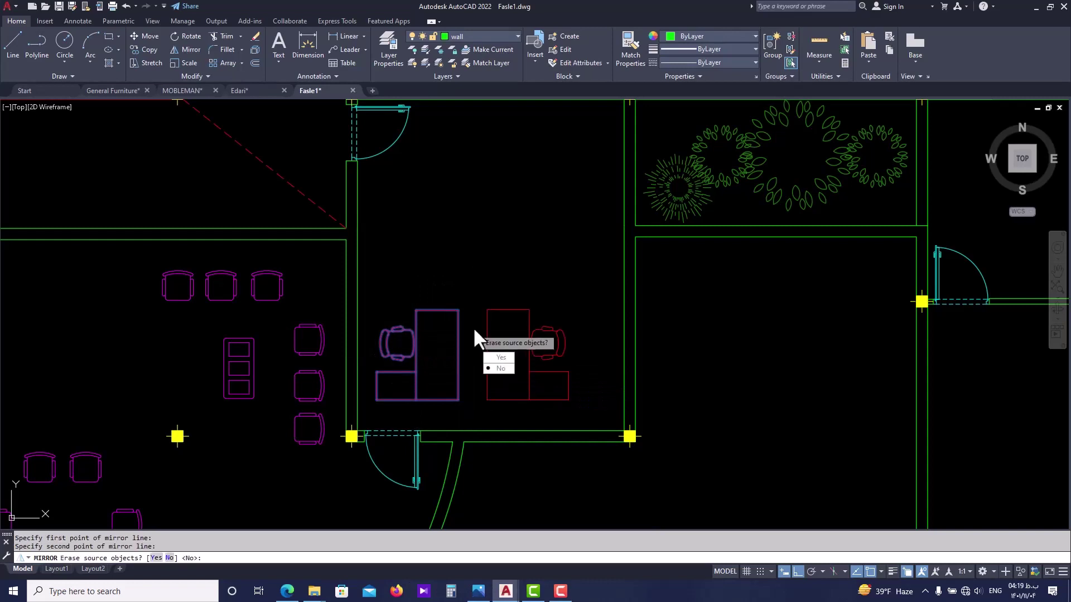
click(492, 355)
key(Escape)
- Move the mirrored desk set east, closer to the room's east wall
click(497, 298)
click(476, 332)
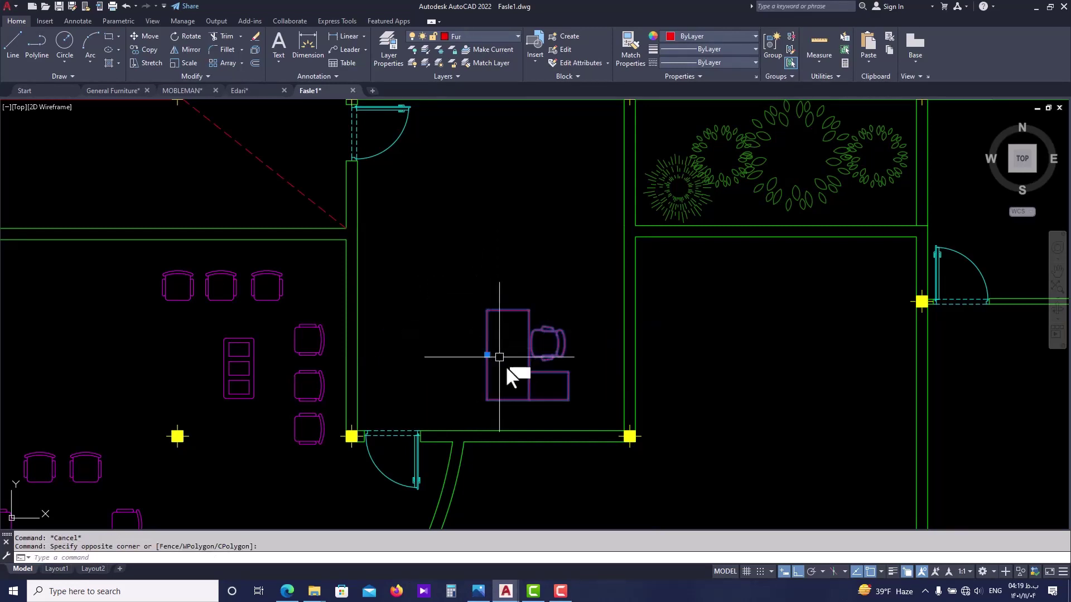
click(508, 373)
click(530, 367)
text(m)
key(Return)
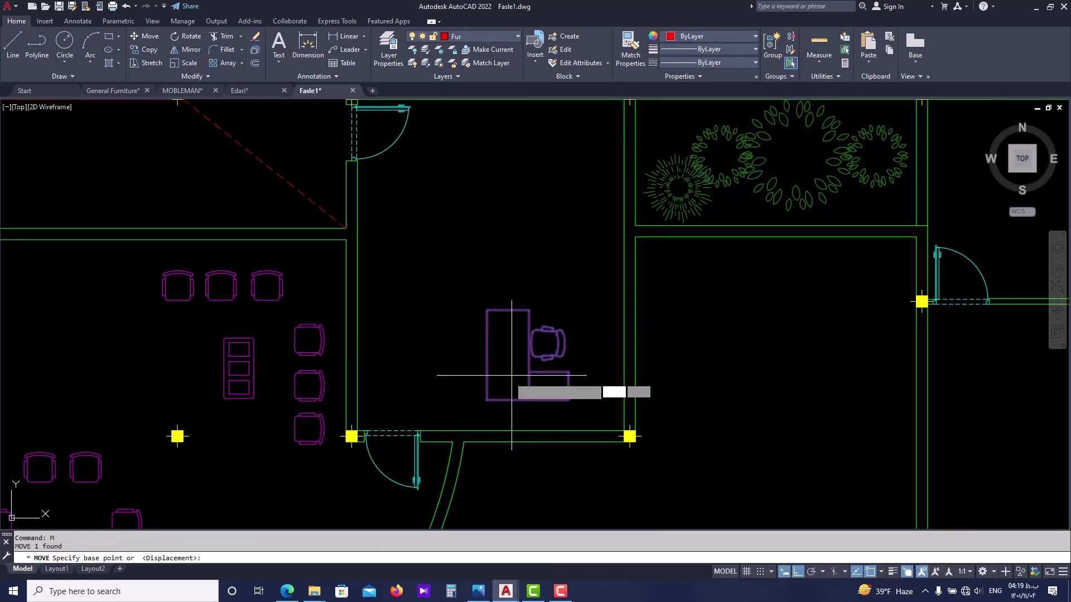
click(508, 378)
key(Escape)
middle_drag(506, 365, 498, 378)
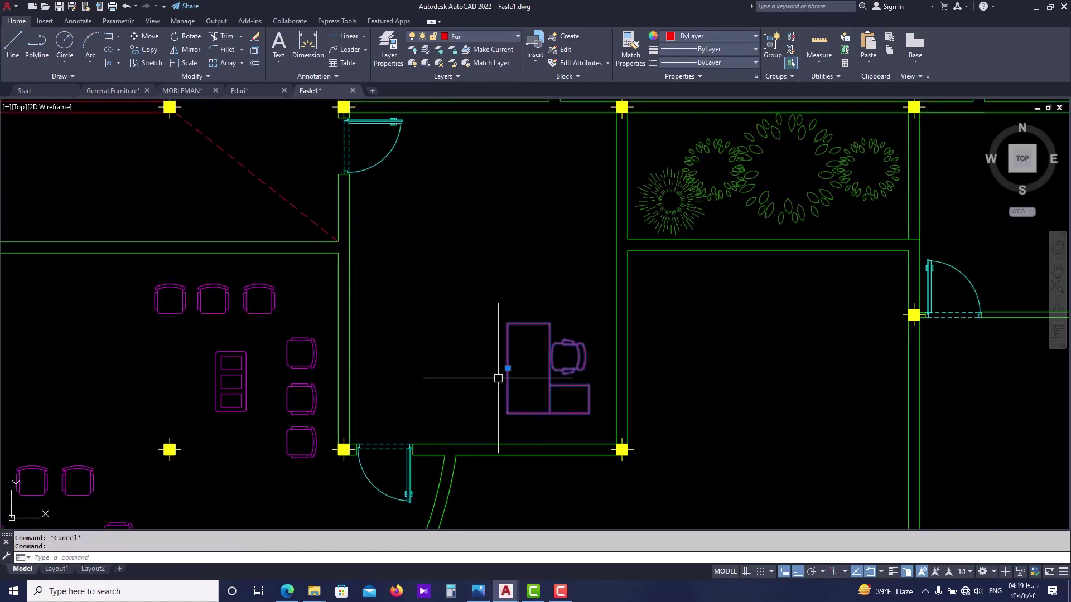
text(mi)
key(Return)
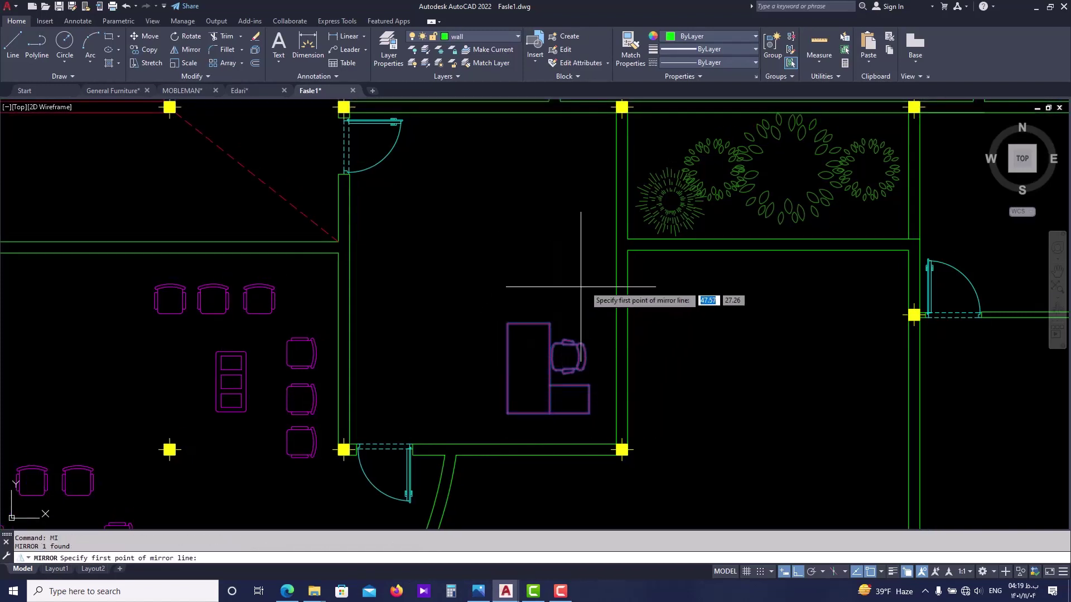
click(616, 263)
click(535, 258)
key(Escape)
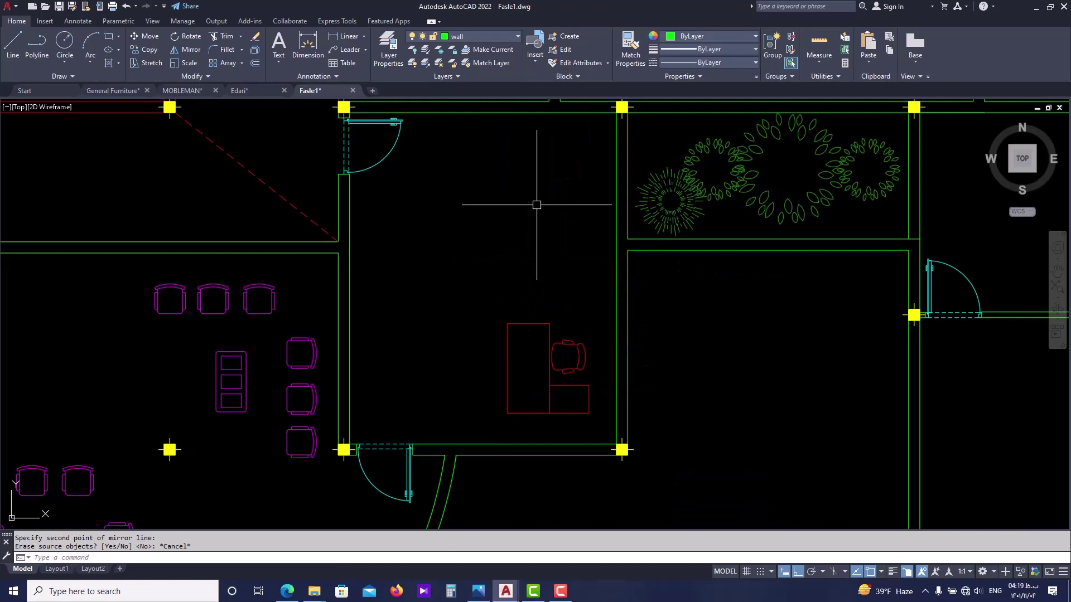
- Mirror the desk set about a horizontal line through the east wall's midpoint, keeping the source object
click(571, 300)
click(520, 355)
text(mi)
key(Return)
click(616, 267)
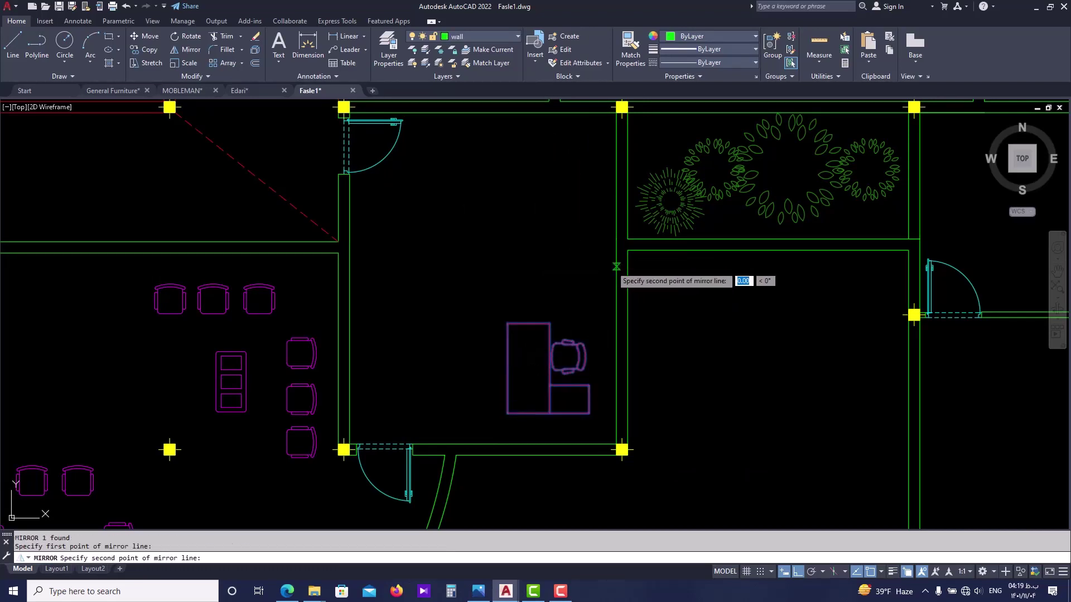
click(569, 267)
key(Return)
- Move the mirrored upper desk set slightly down, away from the room's north wall
middle_drag(563, 173, 526, 256)
scroll(535, 229, up, 2)
scroll(536, 230, down, 2)
scroll(527, 256, up, 1)
click(527, 256)
click(505, 279)
scroll(504, 279, up, 1)
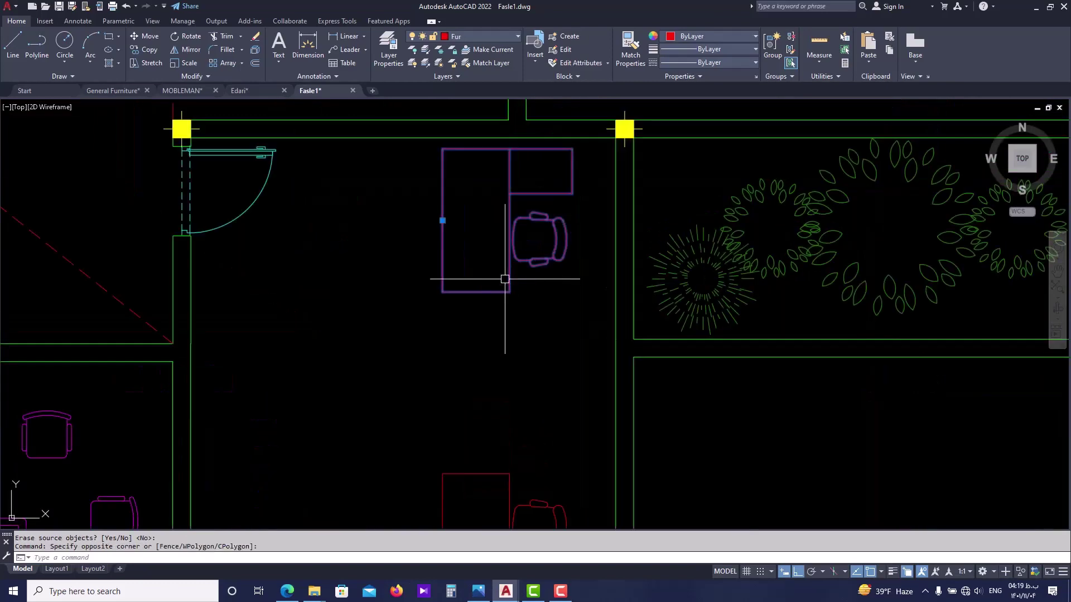
text(m)
key(Return)
click(495, 298)
click(492, 320)
middle_drag(487, 323, 474, 245)
scroll(474, 245, down, 2)
key(Escape)
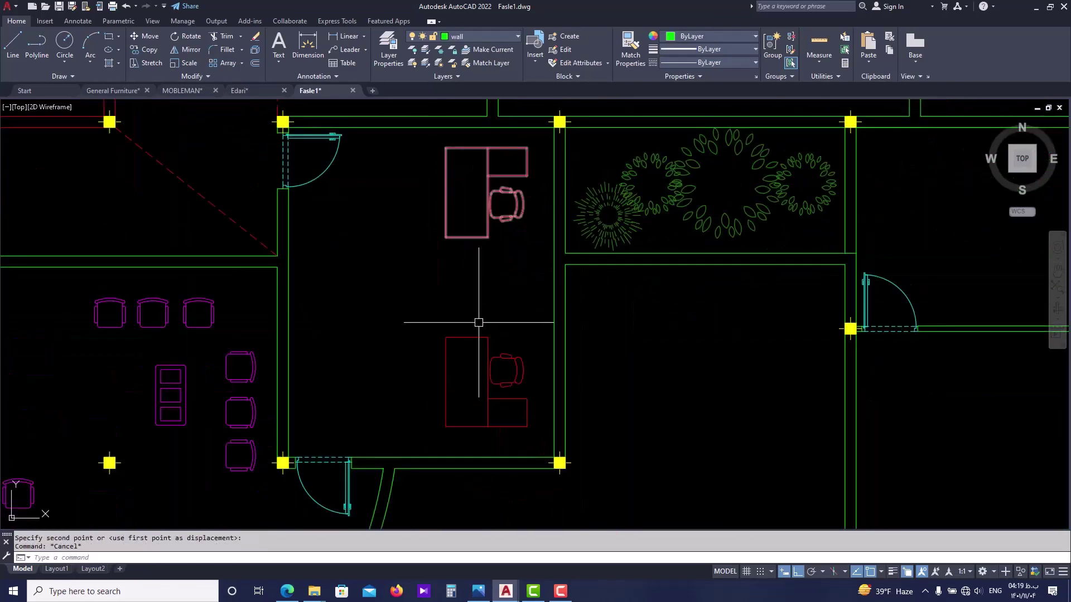
- Assign the upper desk set to the Furniture layer
click(445, 361)
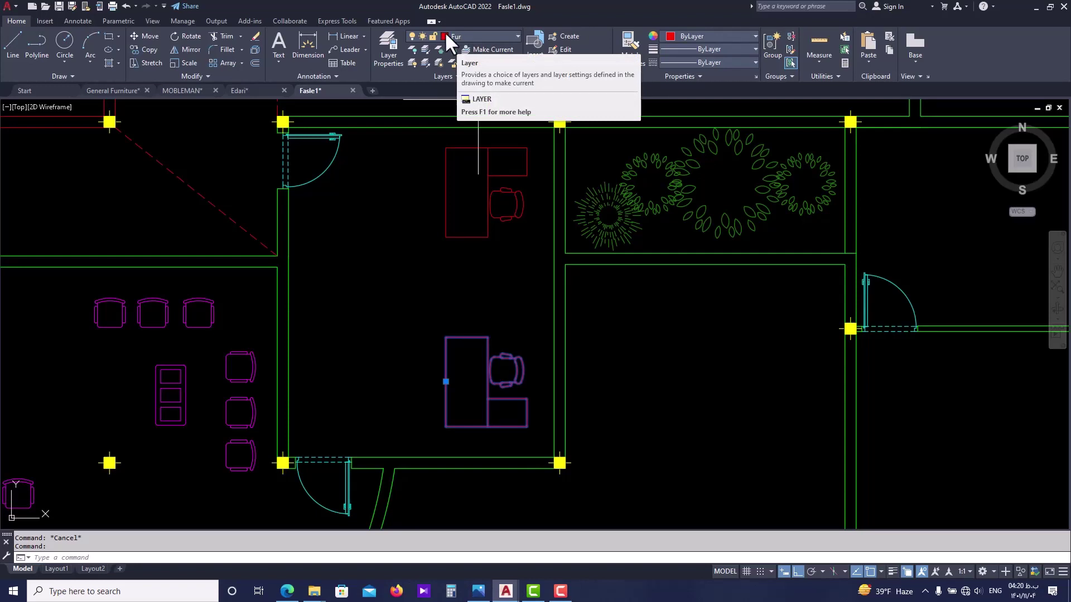
key(Escape)
middle_drag(468, 241, 449, 269)
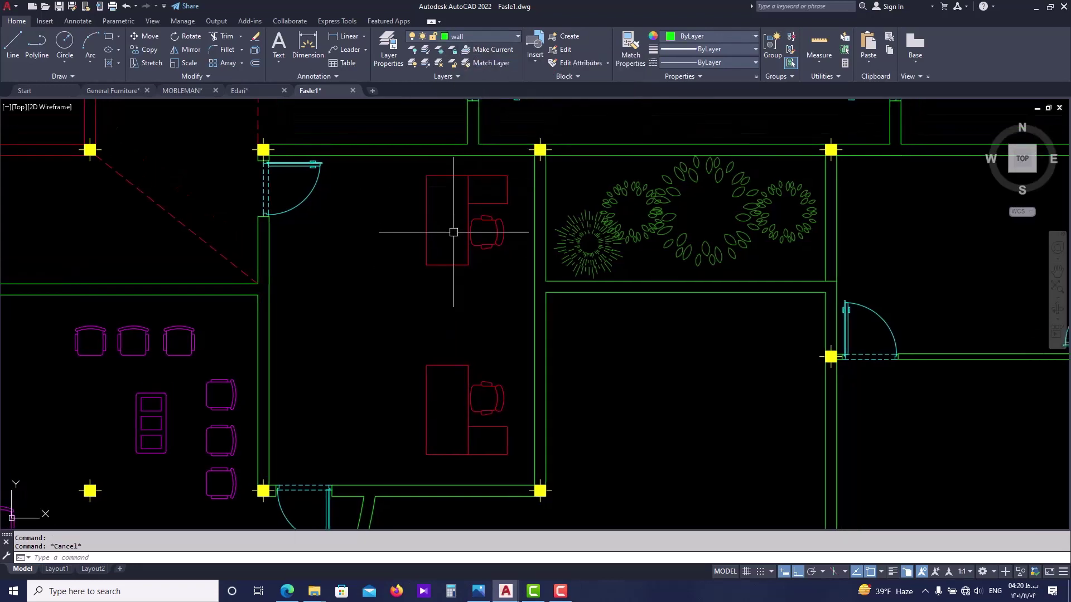
middle_drag(453, 232, 460, 254)
click(434, 240)
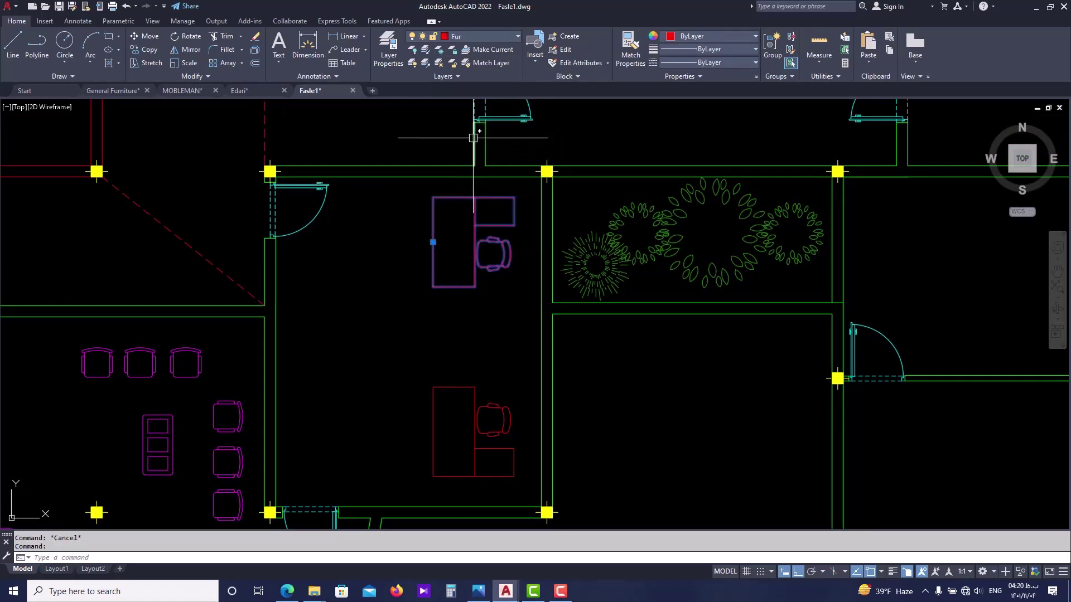
click(486, 35)
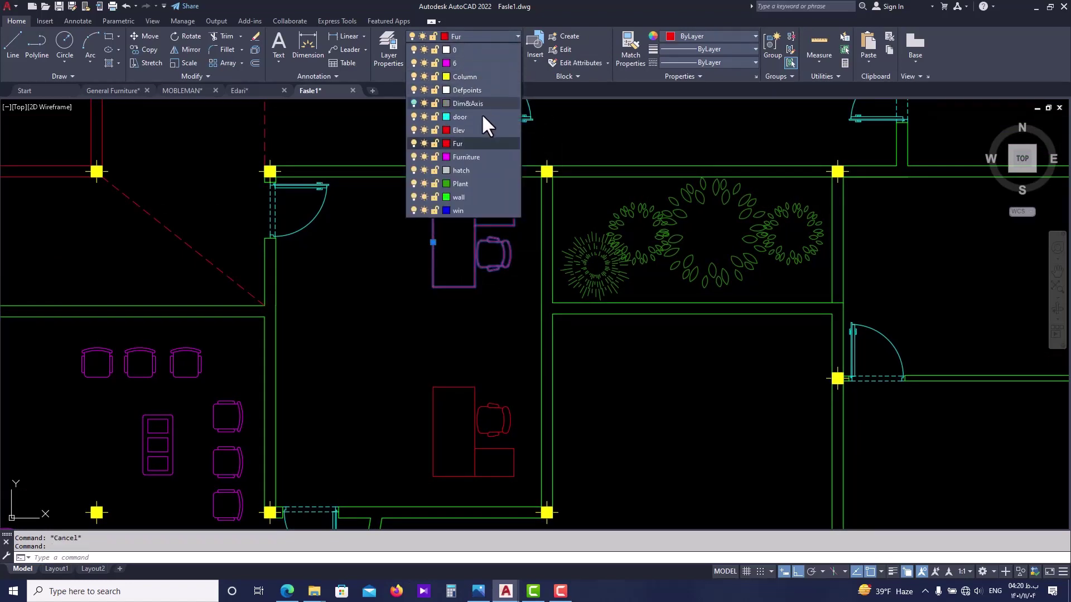
click(473, 155)
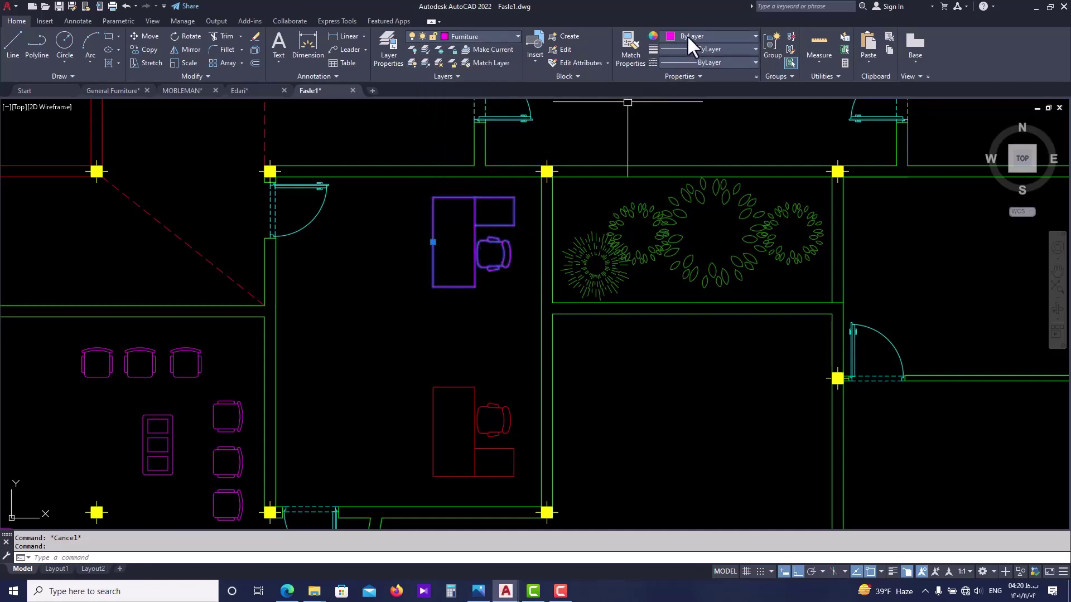
key(Escape)
- Open the upper desk set's block definition in the Block Editor
scroll(477, 234, up, 2)
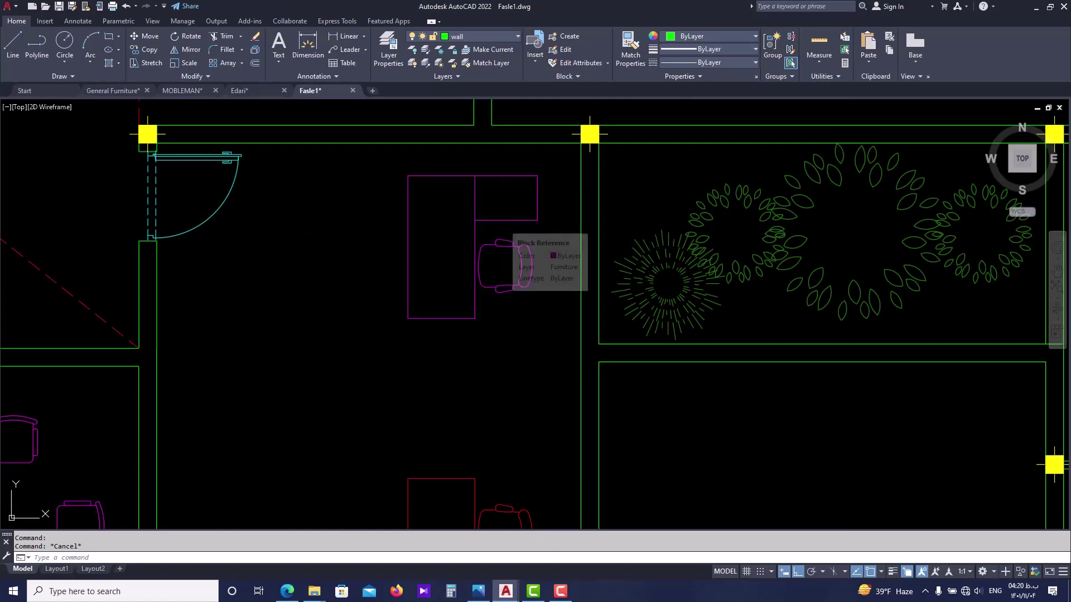
double_click(501, 219)
click(528, 369)
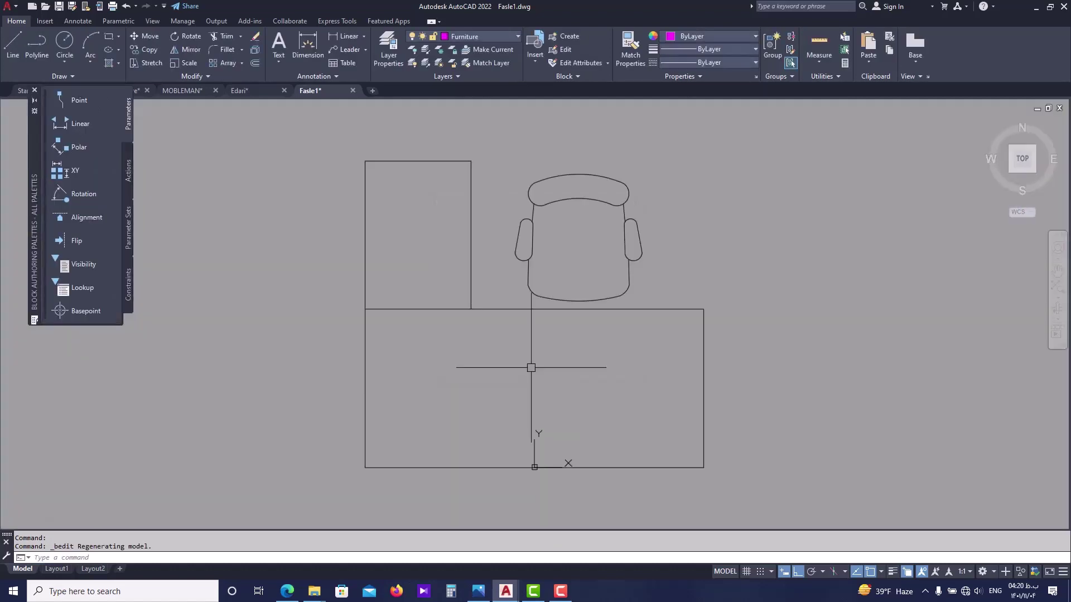
- Assign all geometry inside the desk block to the Furniture layer, then close the Block Editor and save the changes
click(16, 21)
click(722, 182)
click(366, 488)
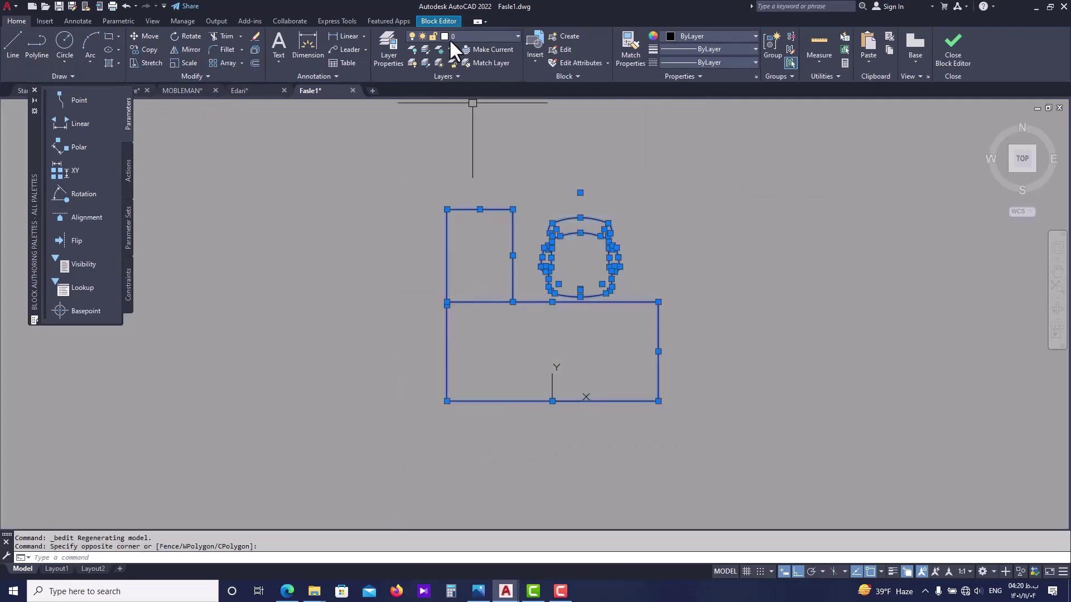
click(479, 35)
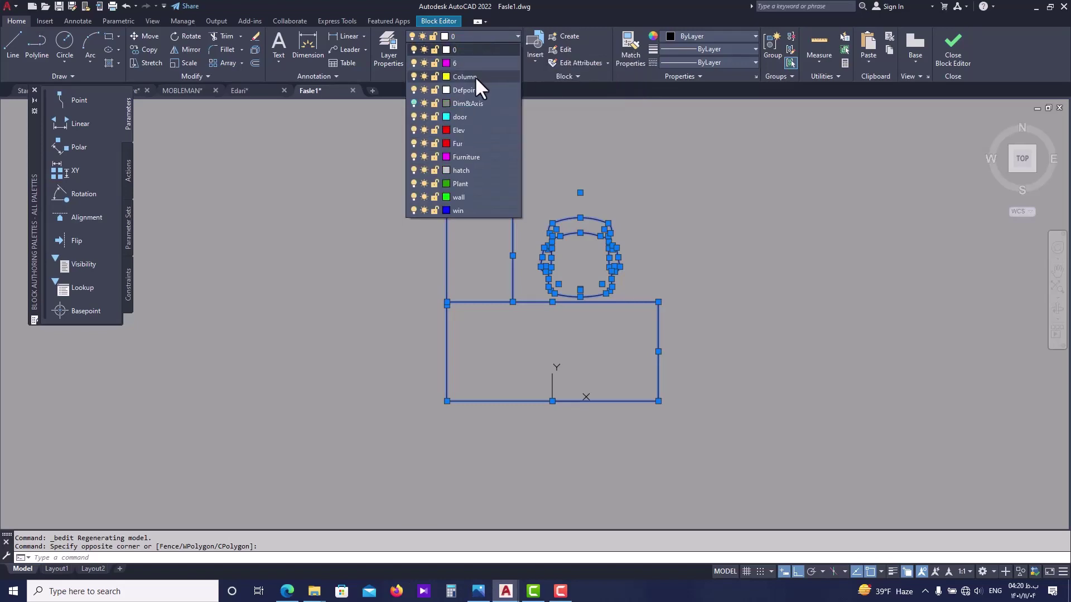
click(468, 156)
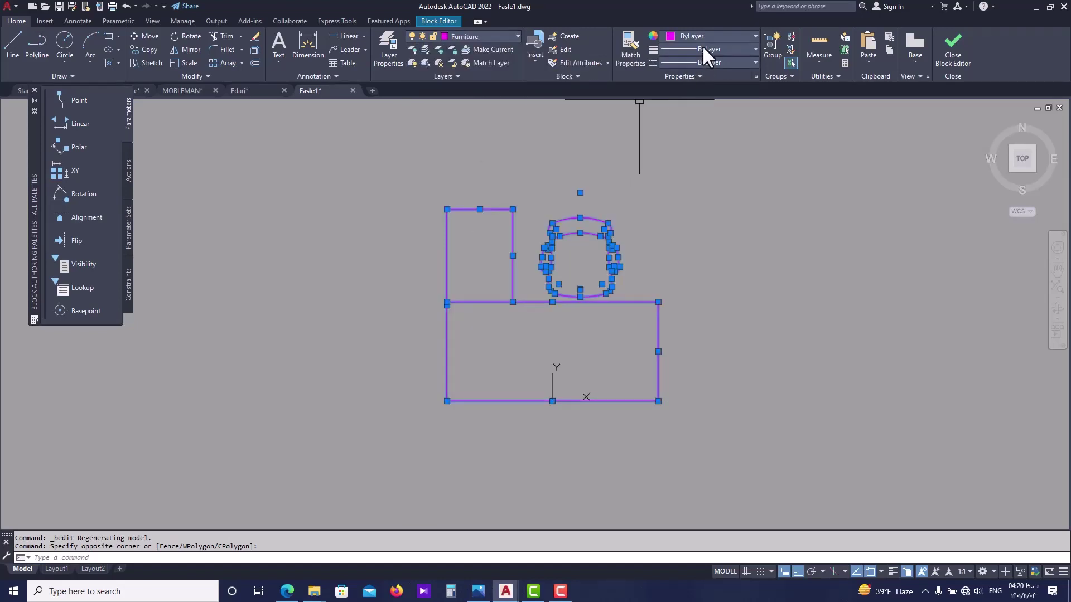
click(942, 39)
click(530, 269)
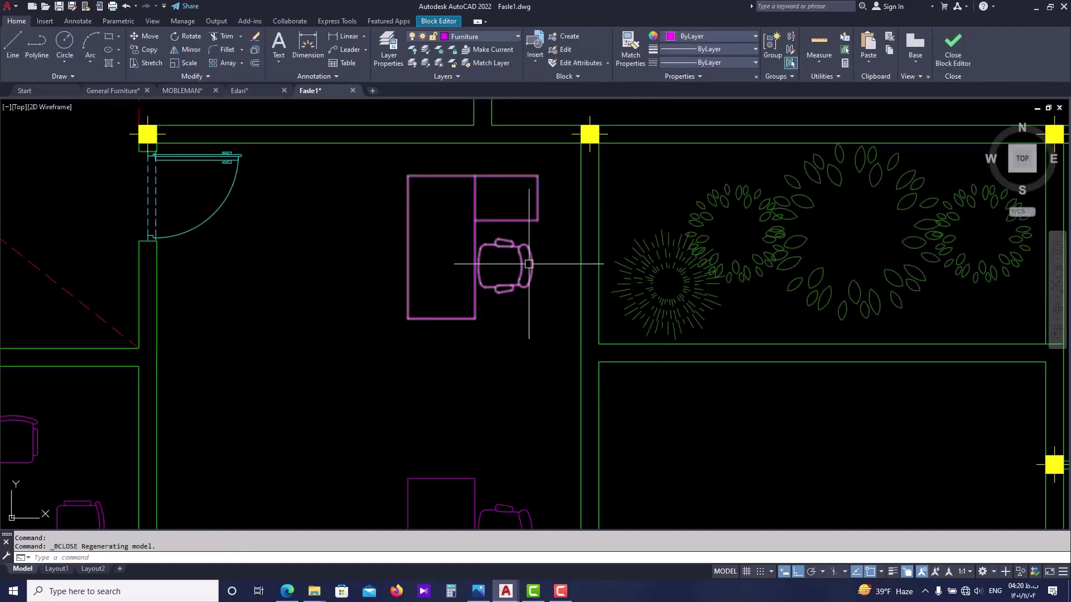
scroll(521, 281, down, 3)
key(Escape)
scroll(514, 358, up, 1)
key(Escape)
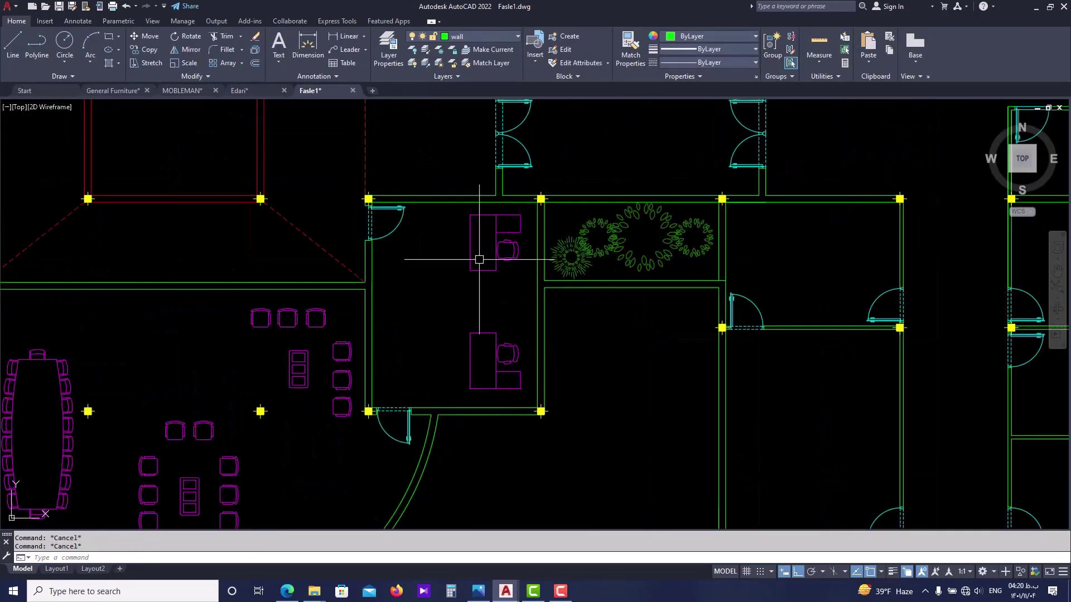
- Try to delete the Fur layer in the layer manager
key(Return)
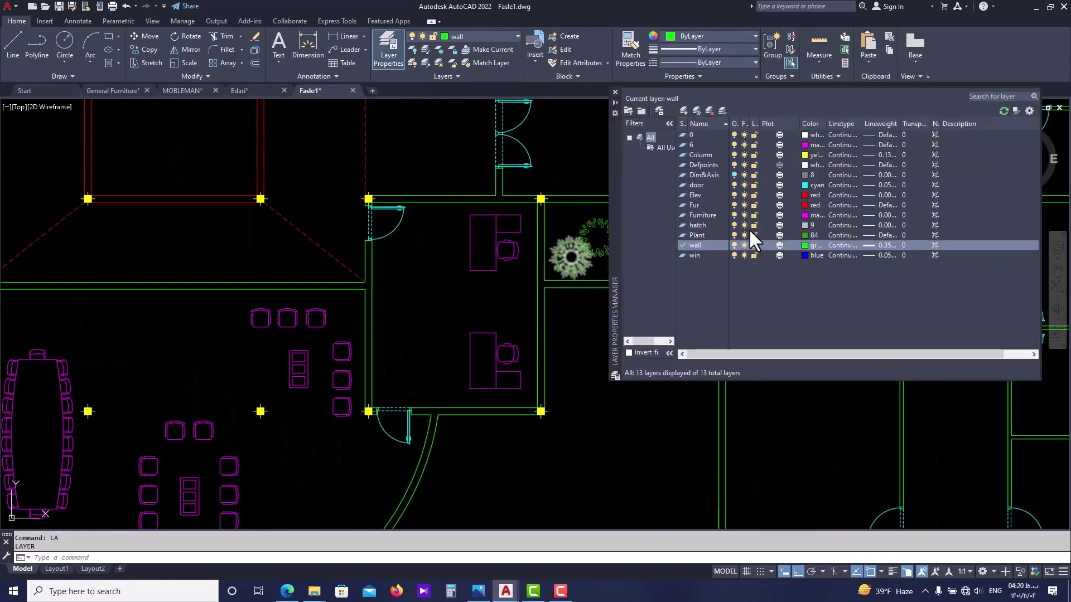
click(696, 206)
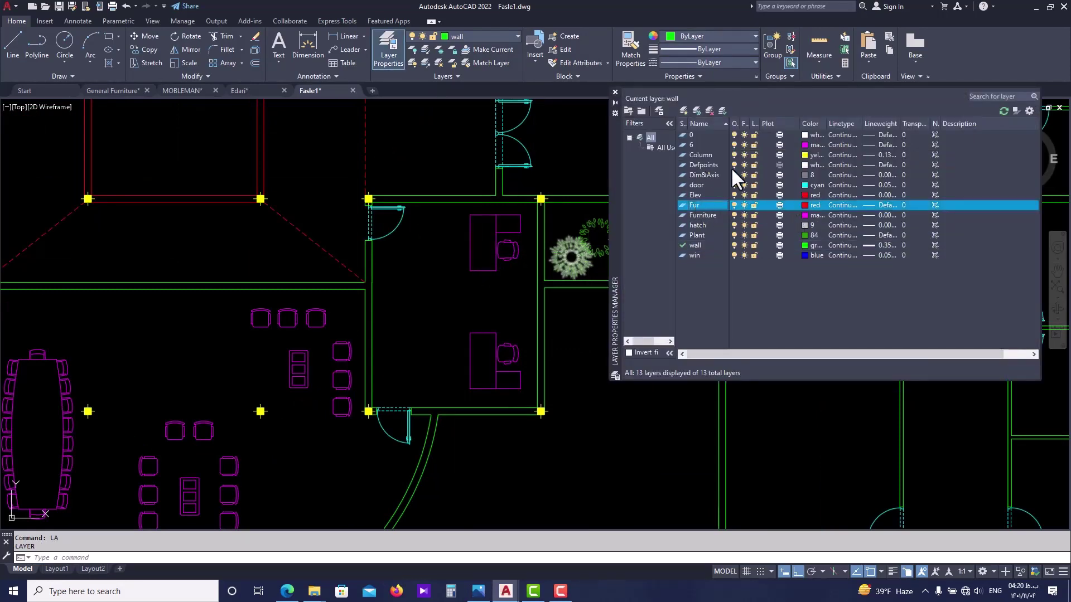
click(709, 110)
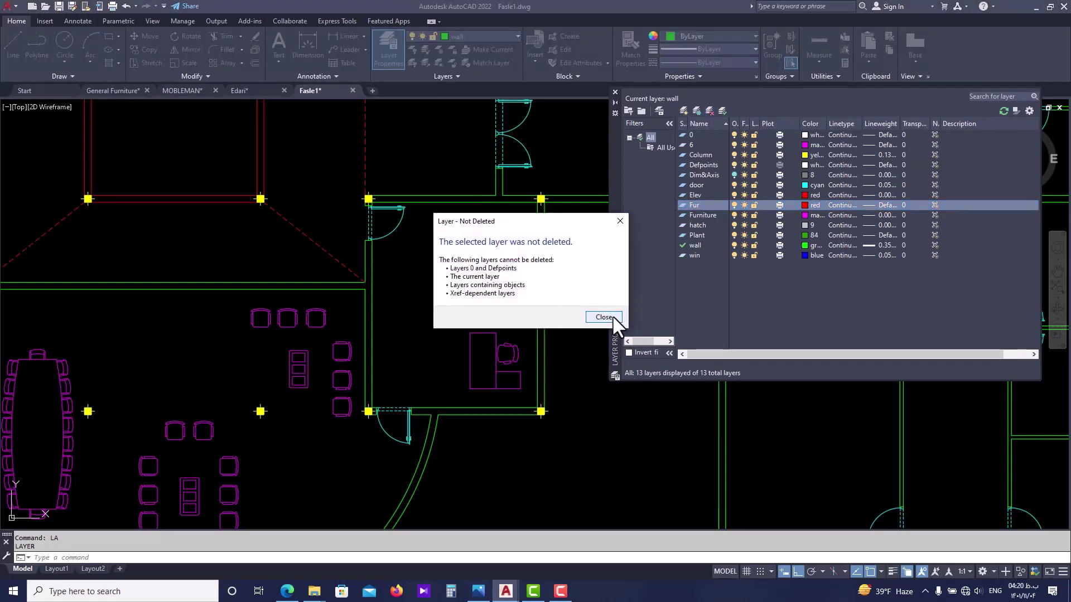
click(608, 318)
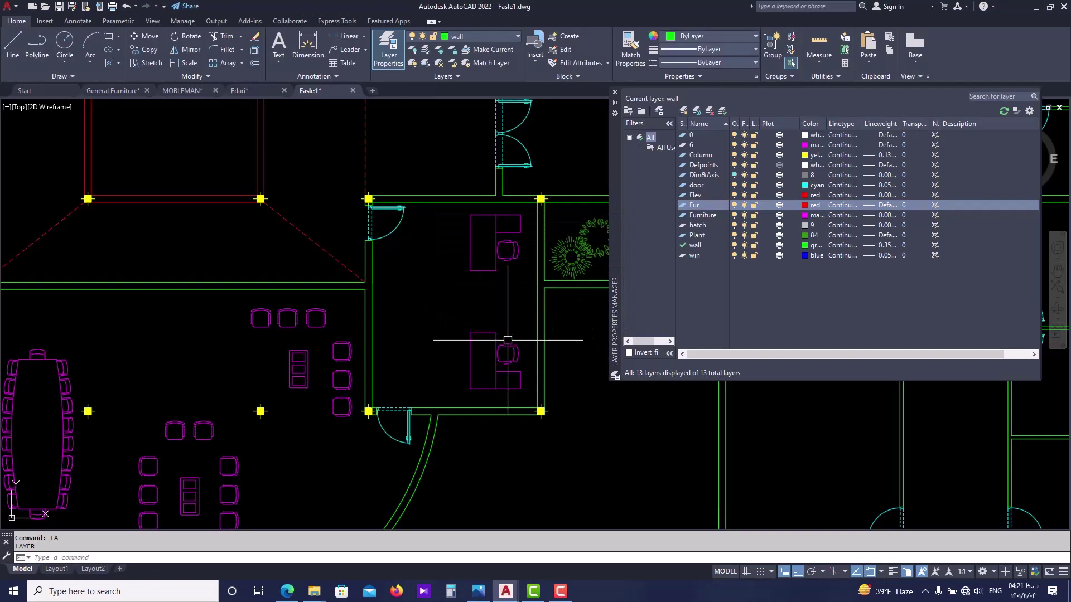
- Open the lower desk set's block definition in the Block Editor
click(497, 353)
double_click(497, 354)
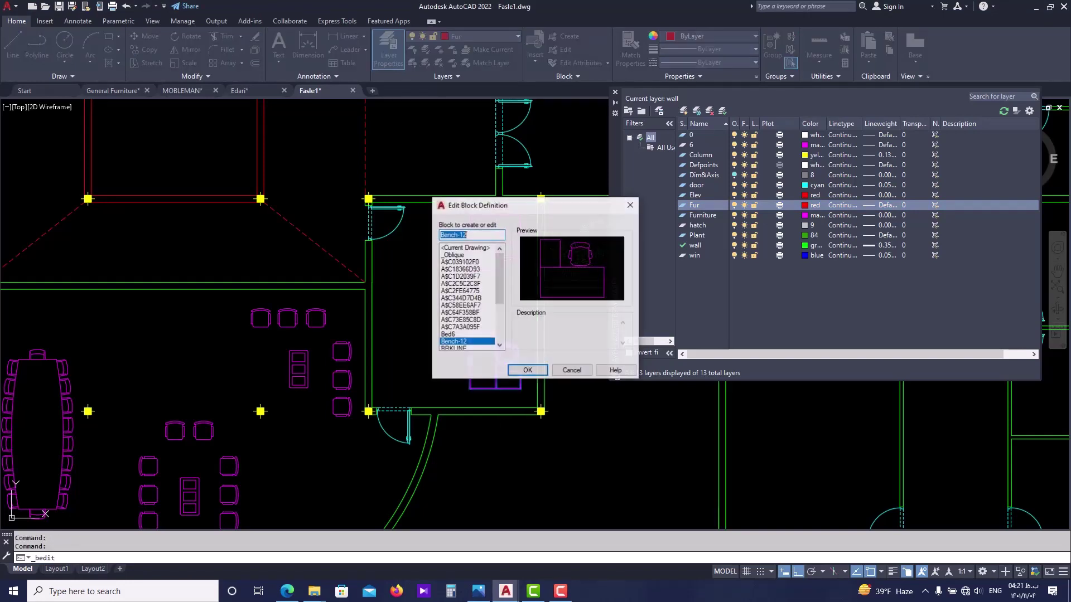
click(526, 372)
scroll(468, 309, down, 2)
middle_drag(468, 309, 291, 304)
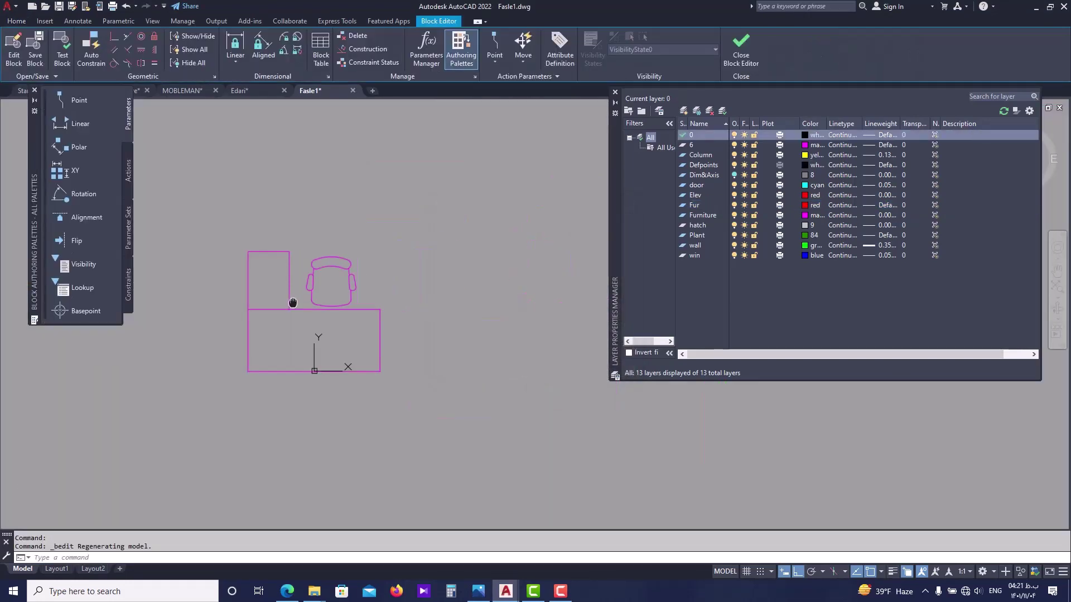
scroll(293, 304, down, 1)
- Select all geometry inside the desk block and check which layer it is assigned to
click(403, 233)
click(261, 381)
click(16, 21)
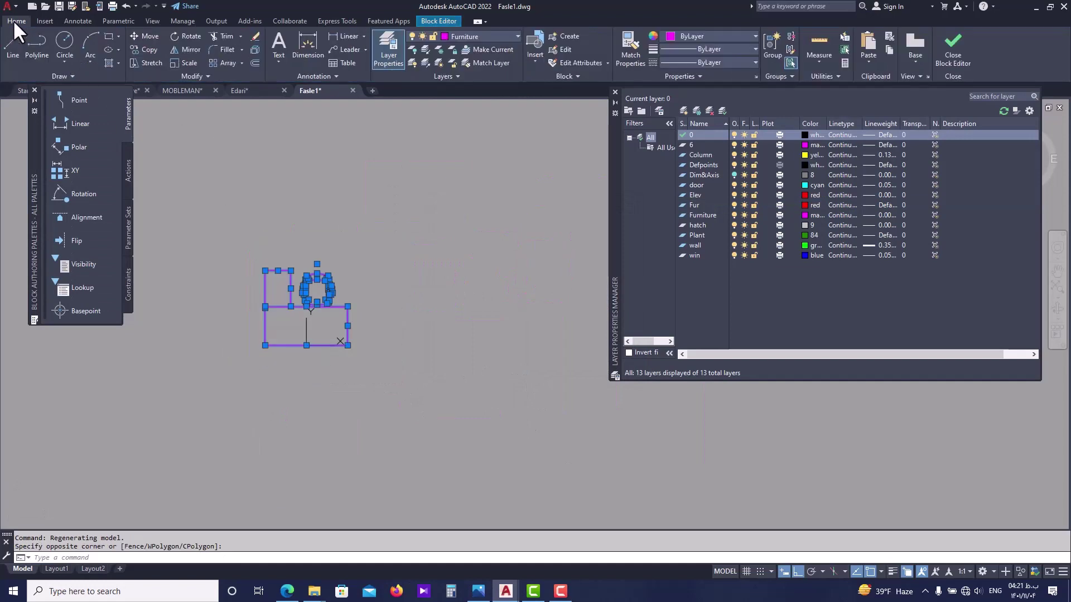
click(483, 34)
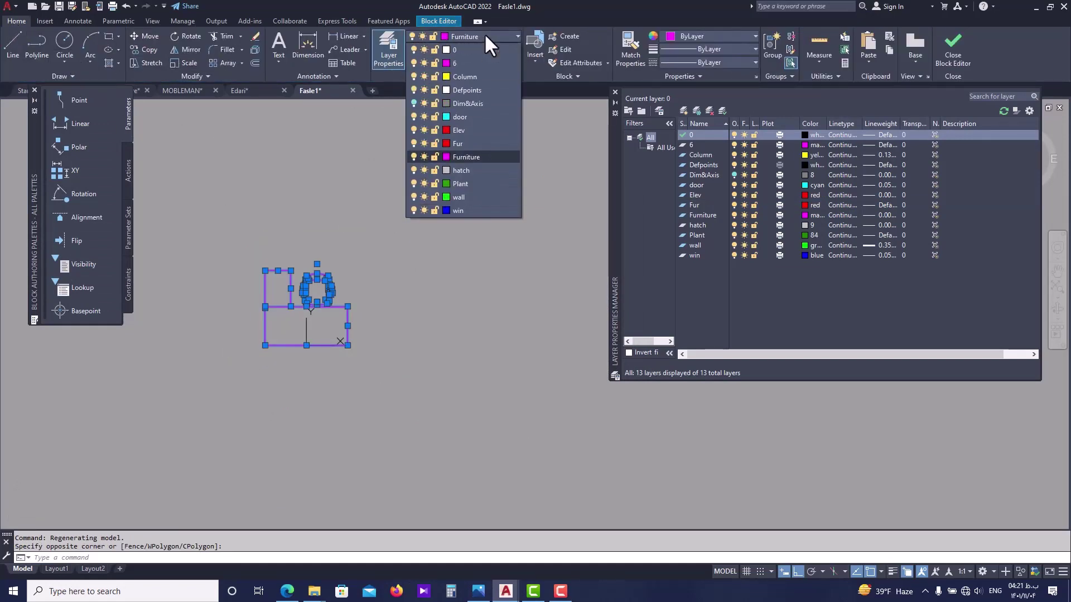
key(Escape)
key(Escape)
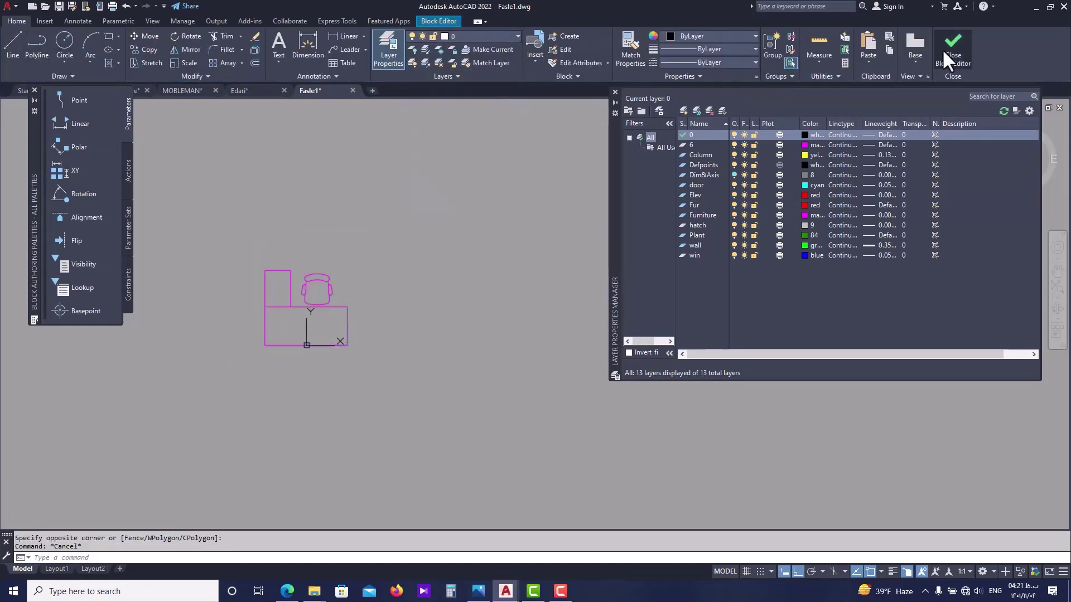
click(942, 48)
key(Escape)
- Assign all the desk block's geometry to the Furniture layer with ByLayer colour, then close the Block Editor and save the changes
click(421, 259)
click(246, 358)
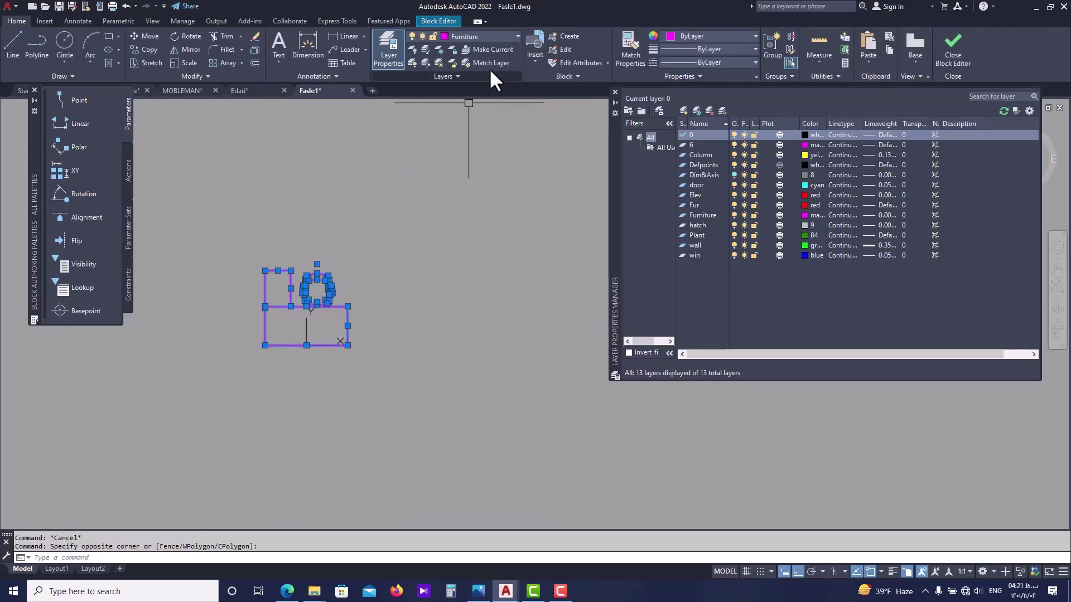
click(510, 35)
click(484, 152)
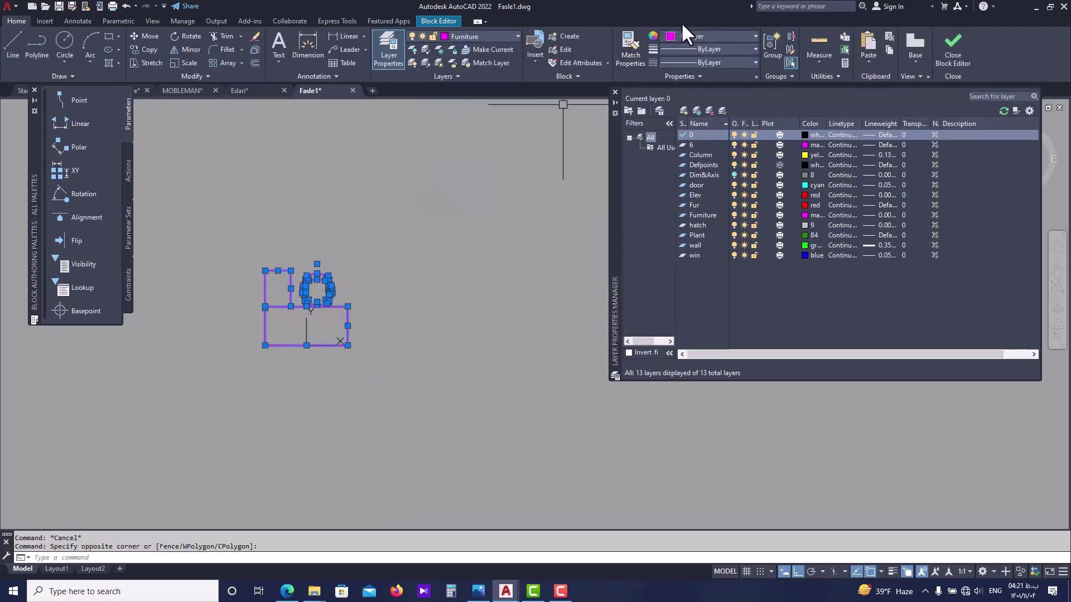
click(707, 36)
click(707, 46)
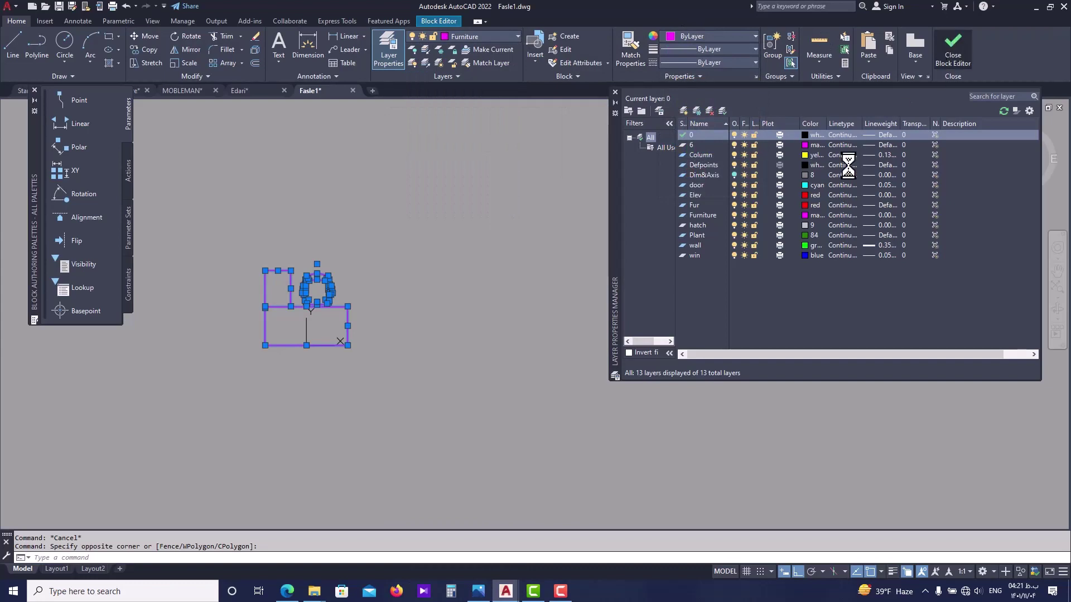
click(563, 273)
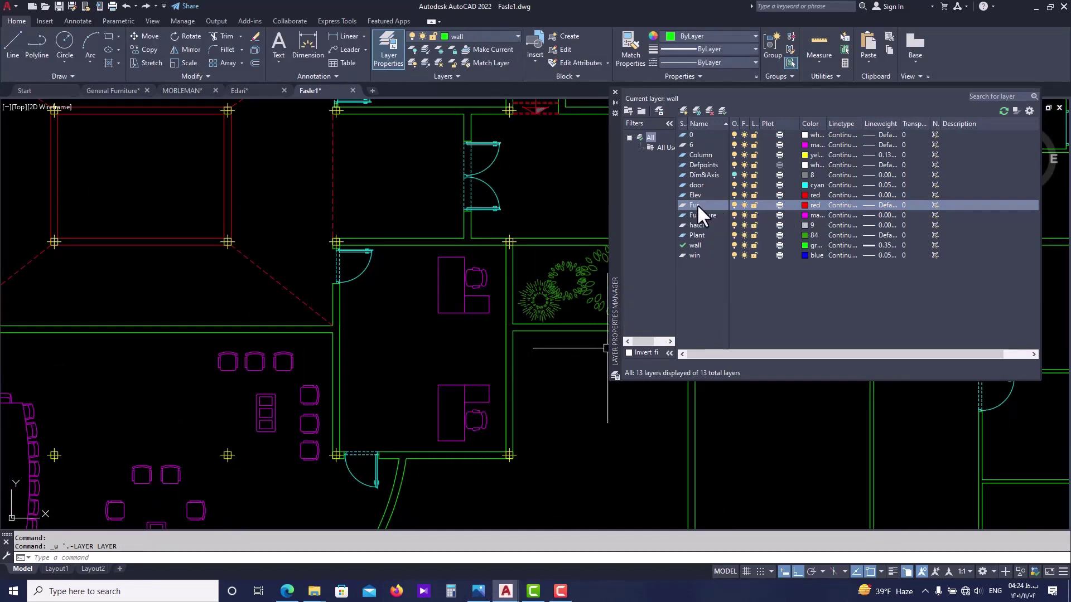
- Delete the Fur layer and close the layer manager
click(708, 110)
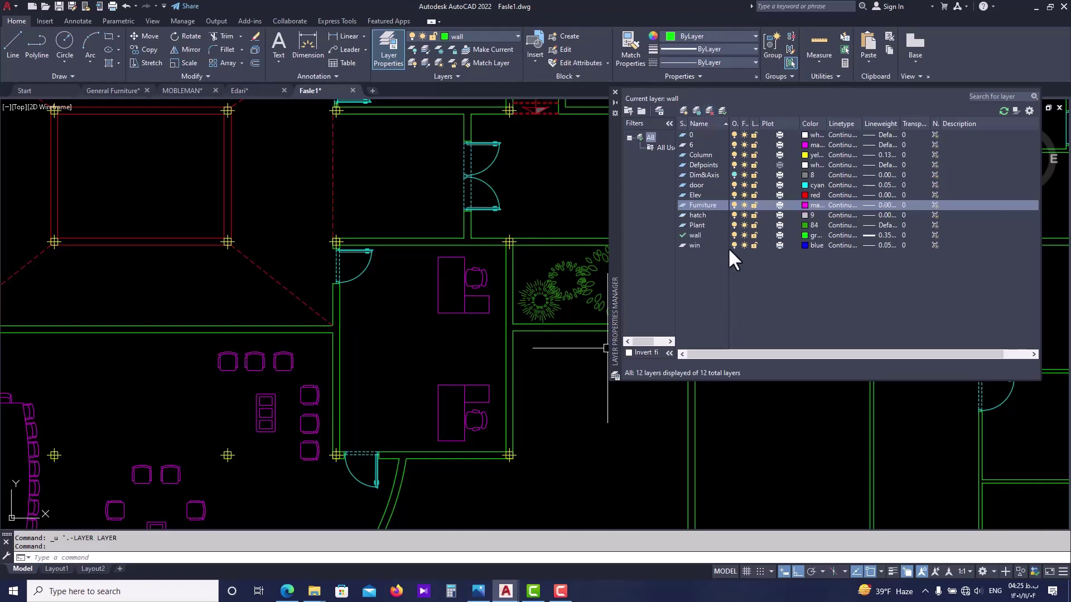
click(615, 91)
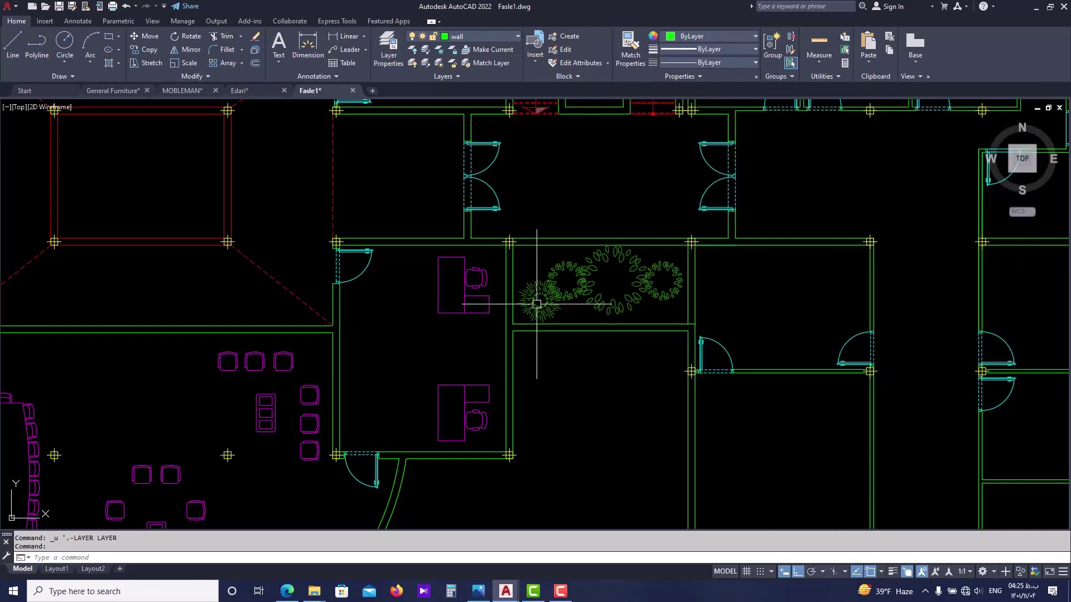
- Check the layer assignment of the upper desk set in the floor plan
scroll(480, 334, down, 2)
scroll(498, 318, down, 2)
click(507, 270)
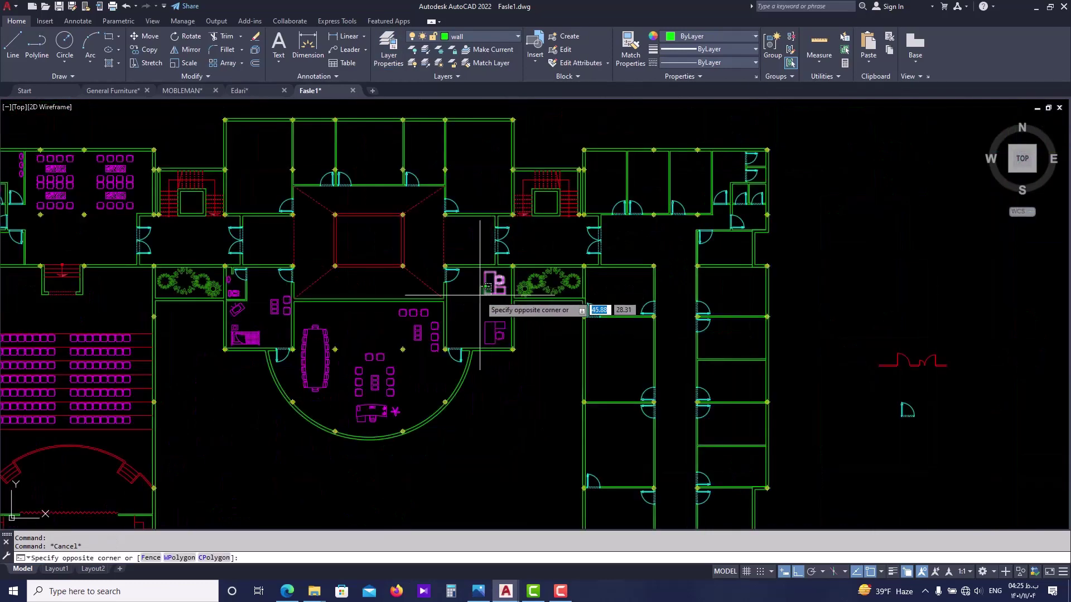
click(478, 297)
middle_drag(401, 329, 505, 332)
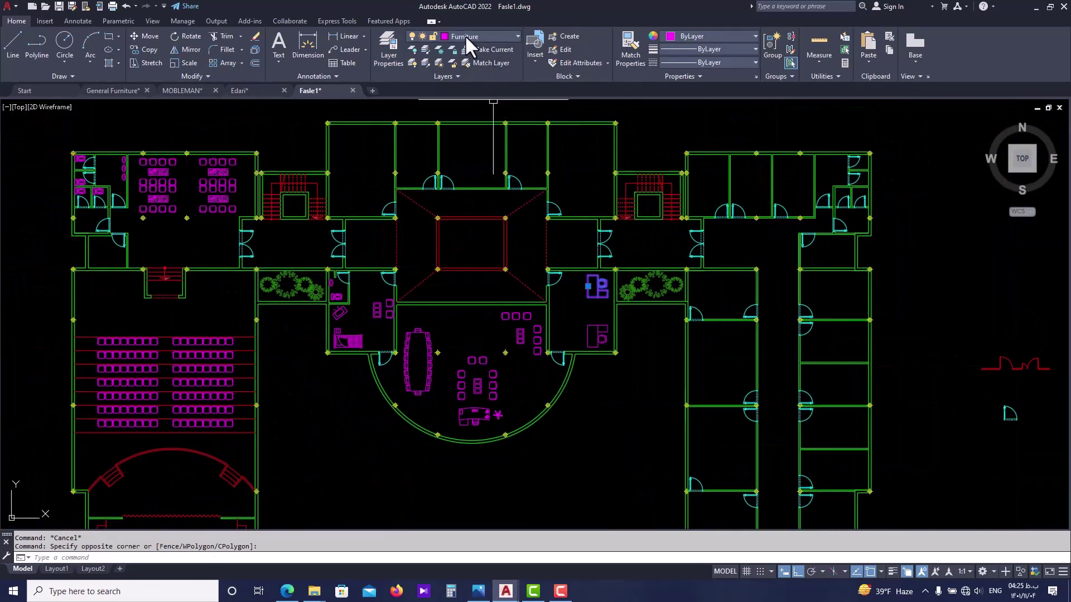
key(Escape)
- Review the whole floor plan, compare it with the Edari plan, and examine the furniture blocks in the MOBLEMAN drawing
scroll(474, 280, down, 2)
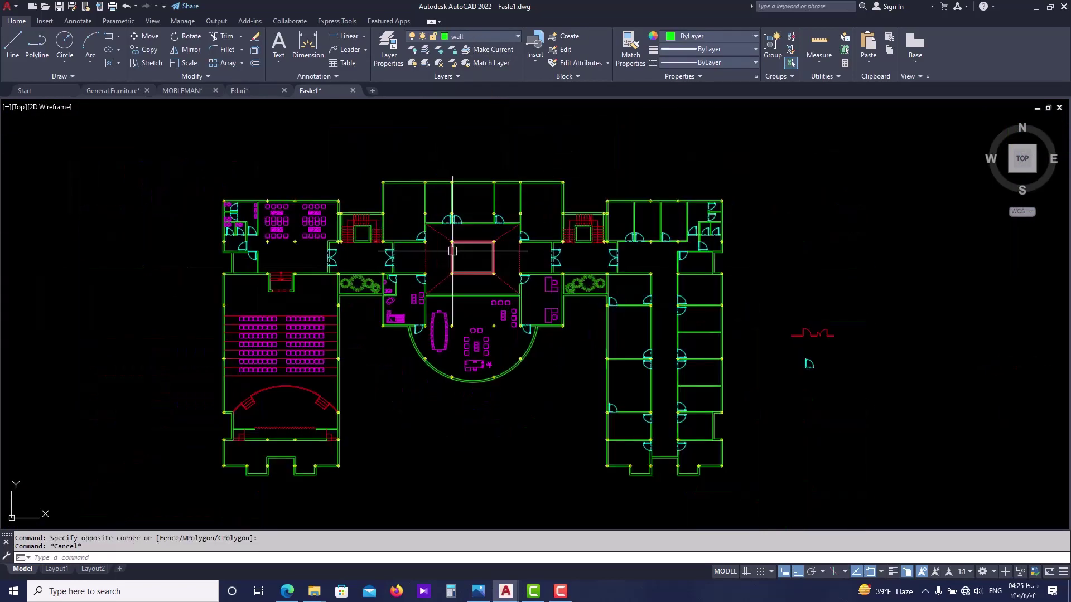
middle_drag(457, 304, 396, 305)
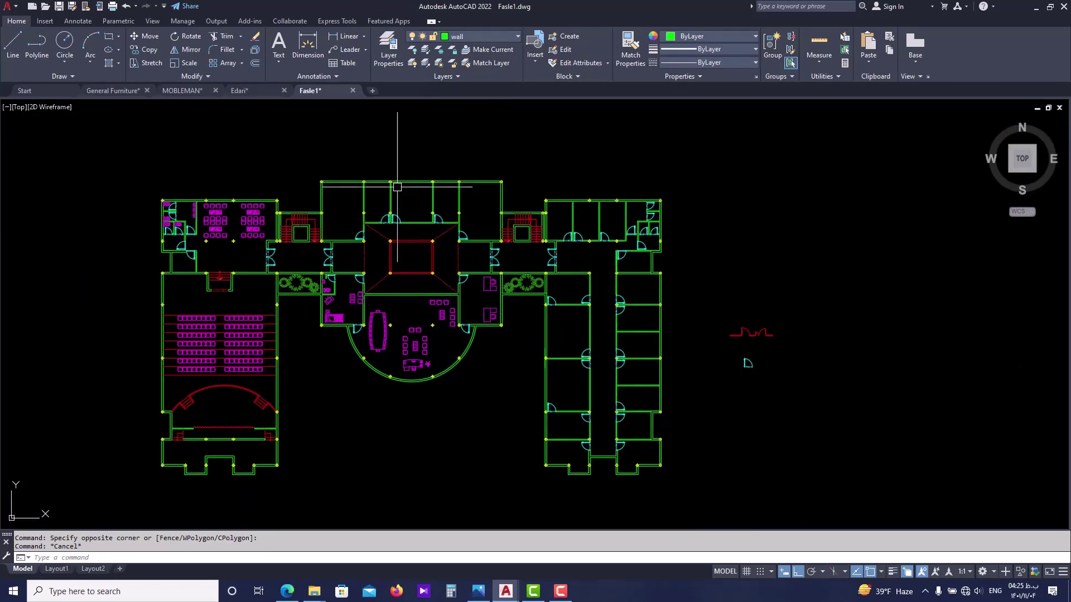
click(249, 90)
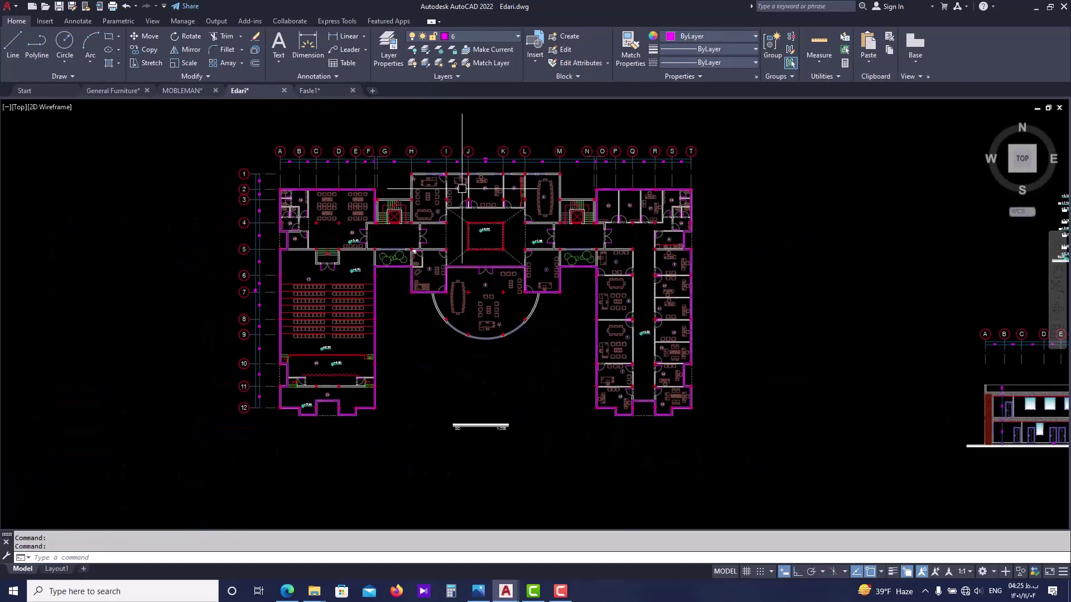
click(173, 91)
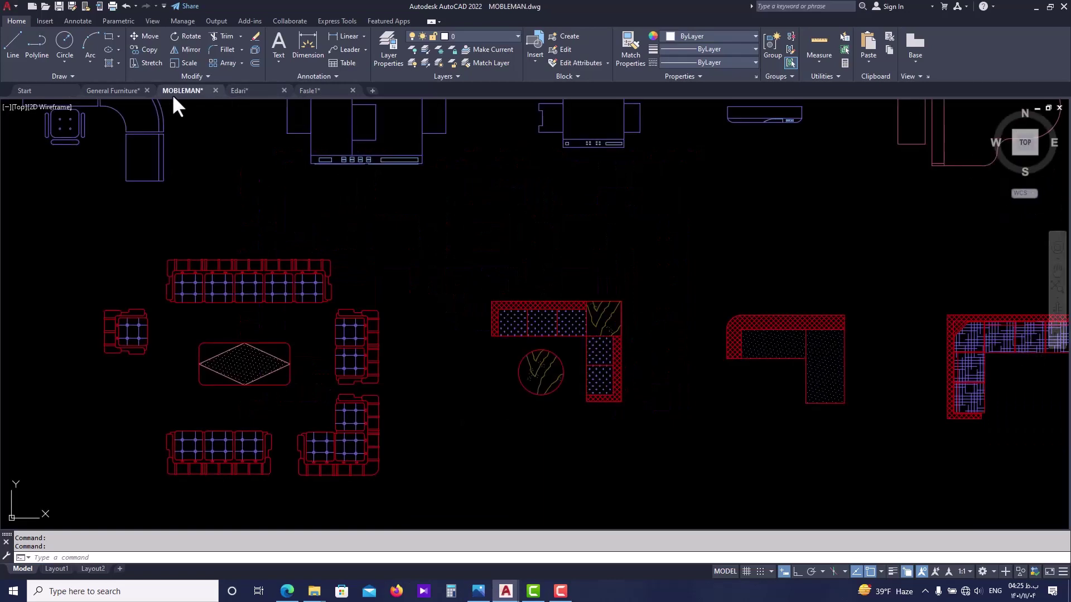
scroll(354, 319, down, 6)
middle_drag(393, 322, 403, 323)
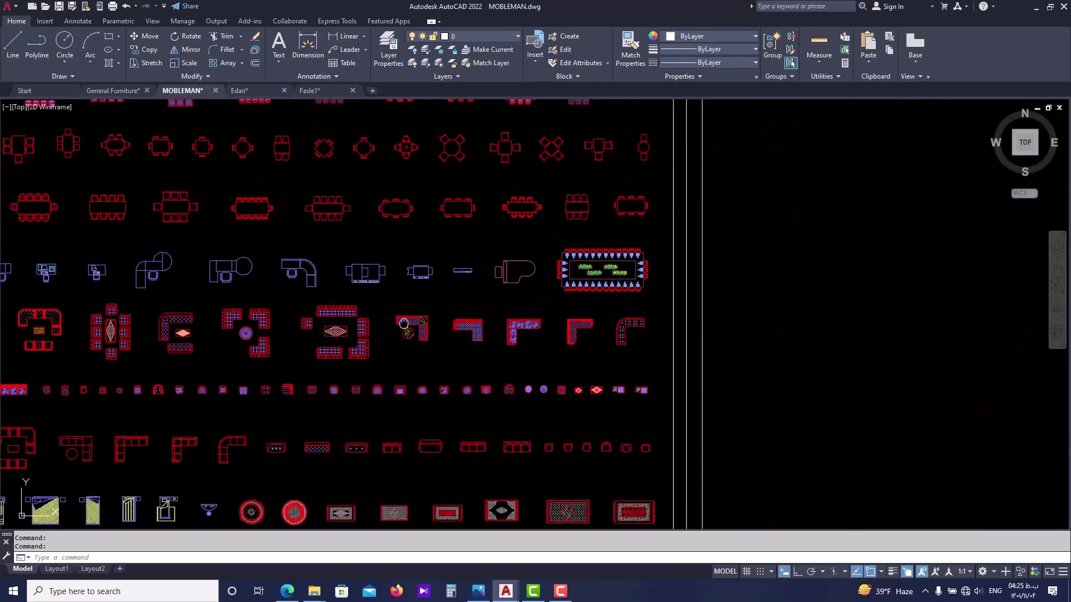
scroll(451, 300, down, 2)
scroll(451, 300, down, 2)
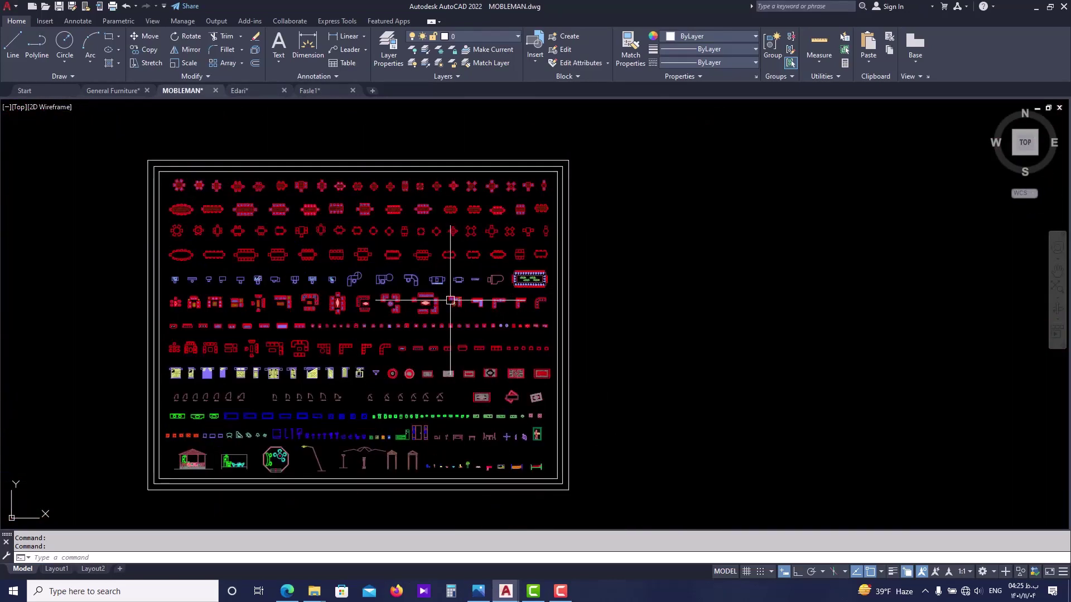
scroll(266, 249, up, 2)
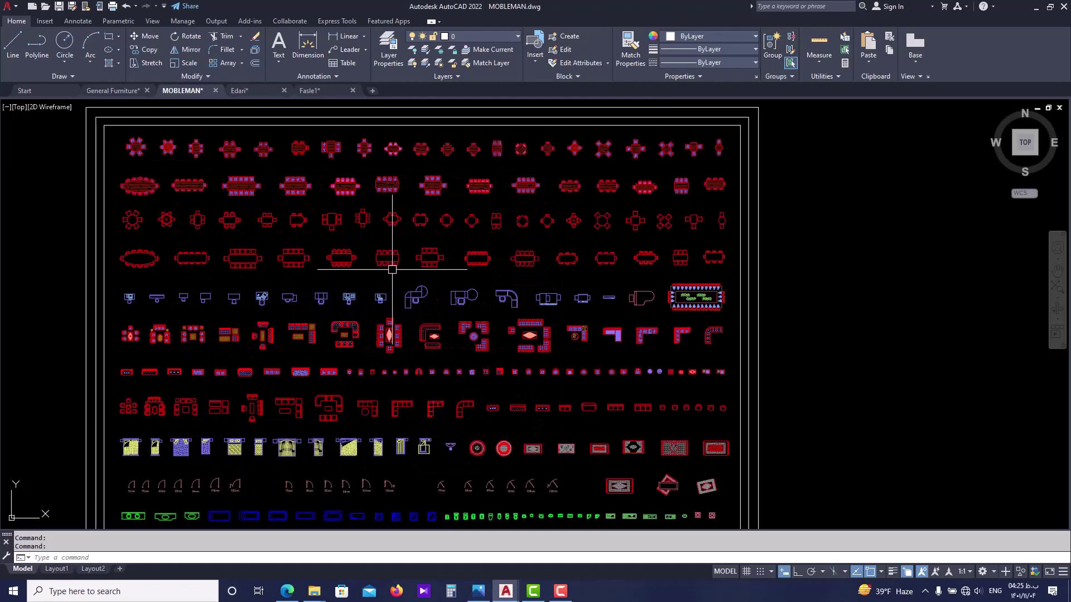
scroll(392, 269, down, 2)
scroll(384, 219, up, 2)
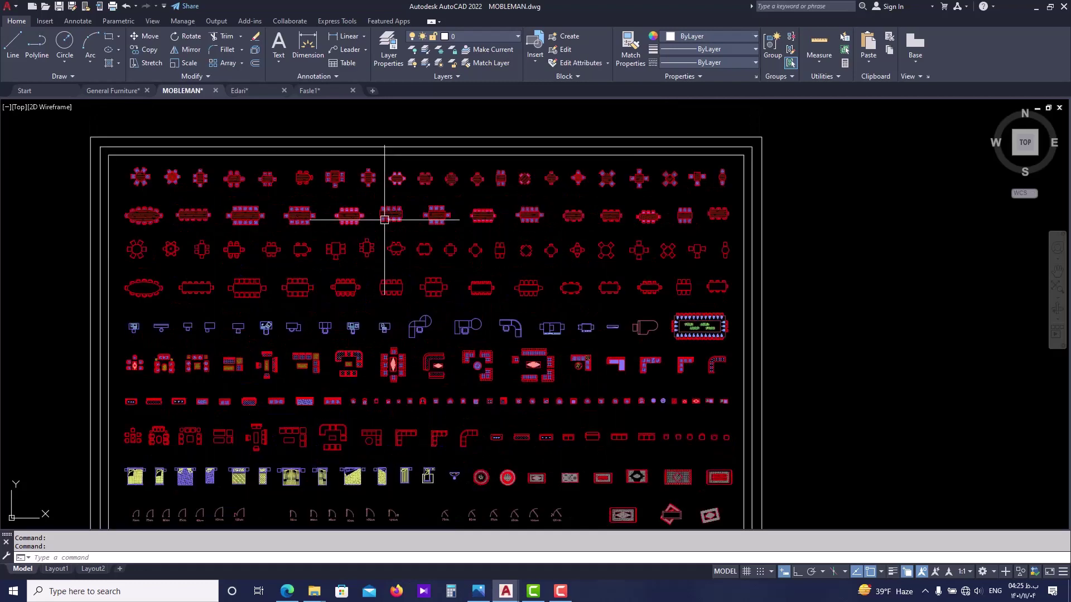
- Switch to the General Furniture drawing and look through its categories of furniture, people, plant and bathroom blocks
click(125, 91)
scroll(464, 313, down, 5)
middle_drag(490, 409, 432, 285)
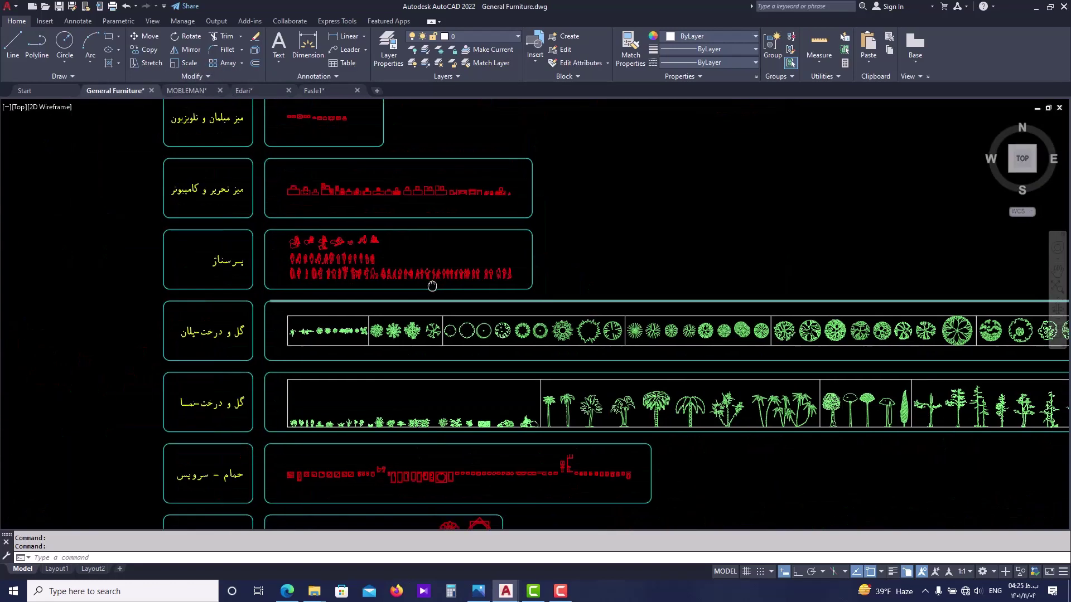
scroll(432, 285, down, 1)
middle_drag(379, 172, 373, 369)
mouse_move(361, 235)
middle_down()
mouse_move(361, 323)
mouse_move(362, 235)
middle_up()
scroll(320, 207, up, 2)
scroll(320, 248, down, 2)
scroll(362, 236, down, 2)
scroll(390, 348, up, 1)
scroll(393, 362, up, 2)
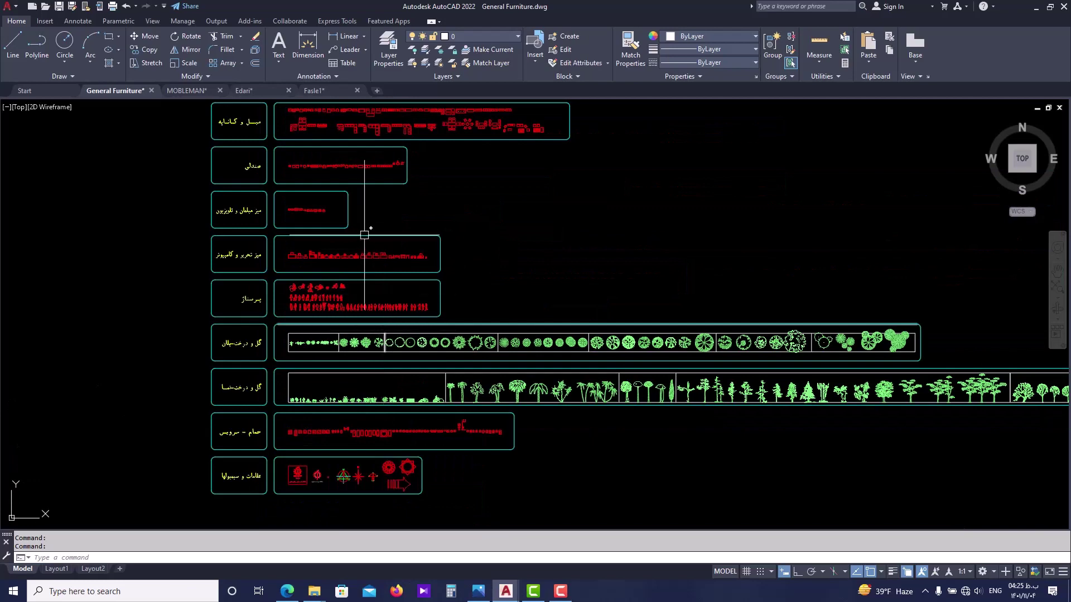
- Return to the Fasle1 drawing and review the furnished floor plan together with its axis grid
click(253, 90)
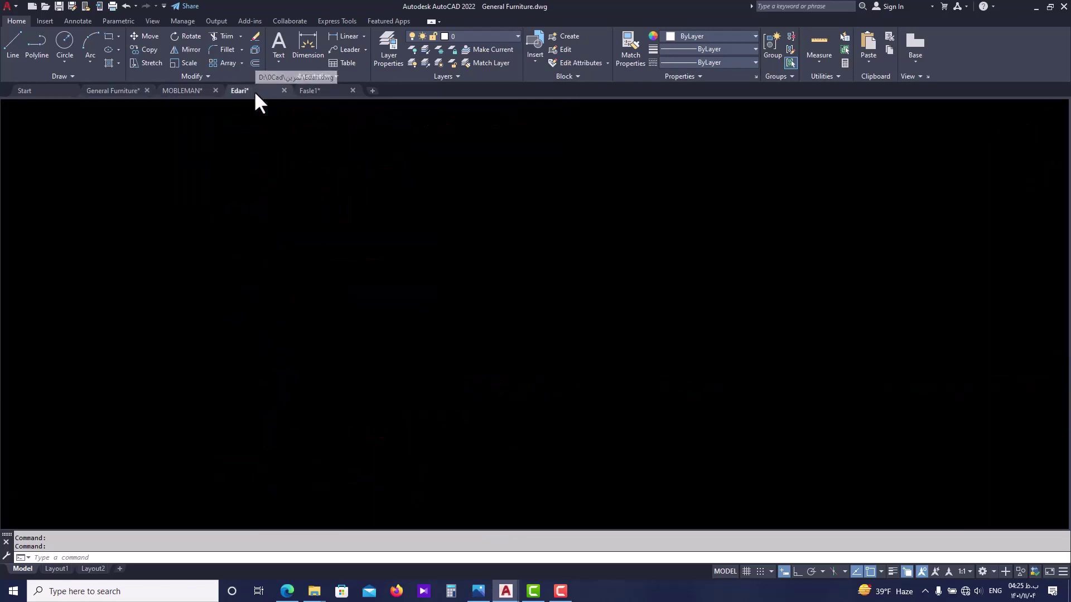
click(316, 92)
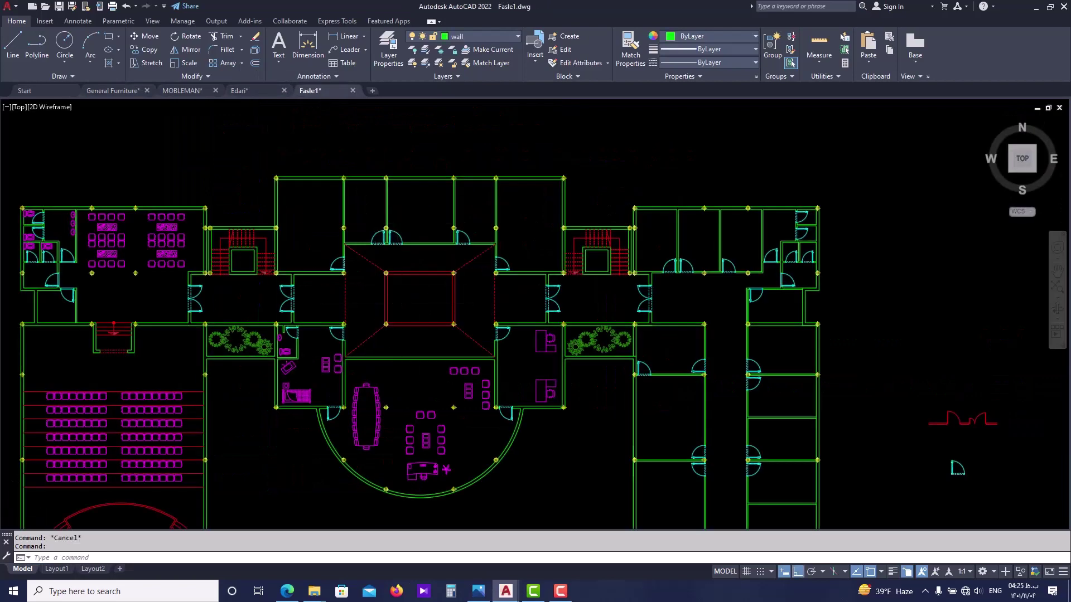
scroll(390, 151, down, 3)
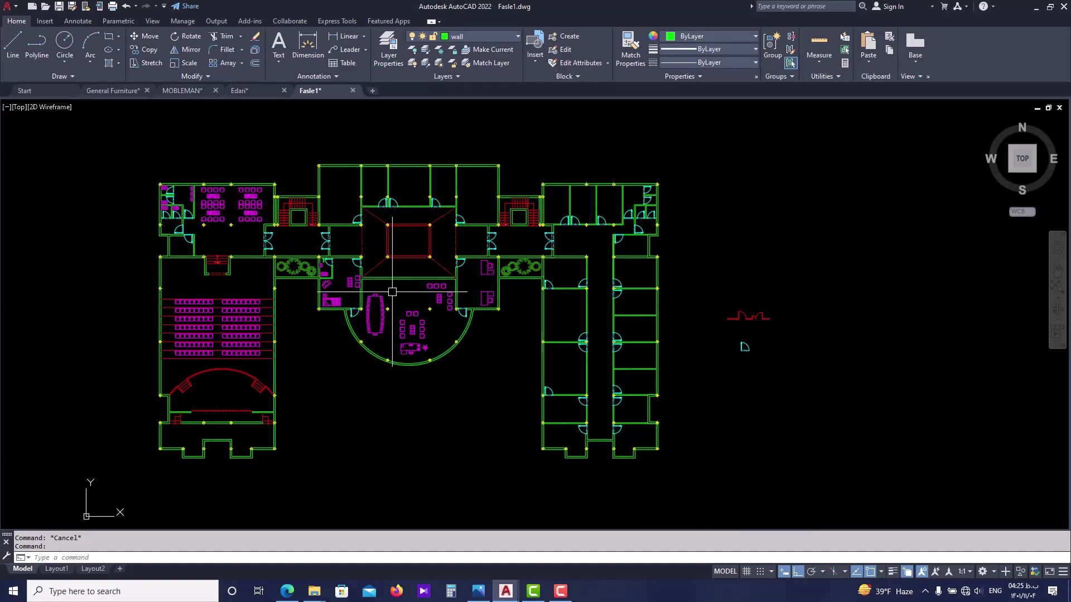
middle_drag(392, 292, 390, 310)
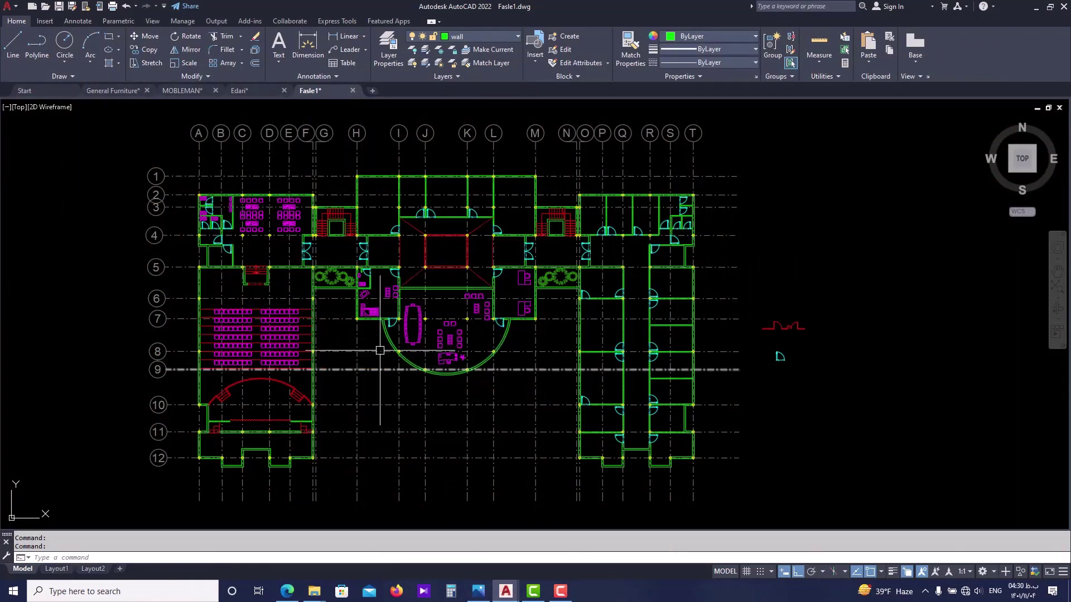
scroll(382, 345, up, 2)
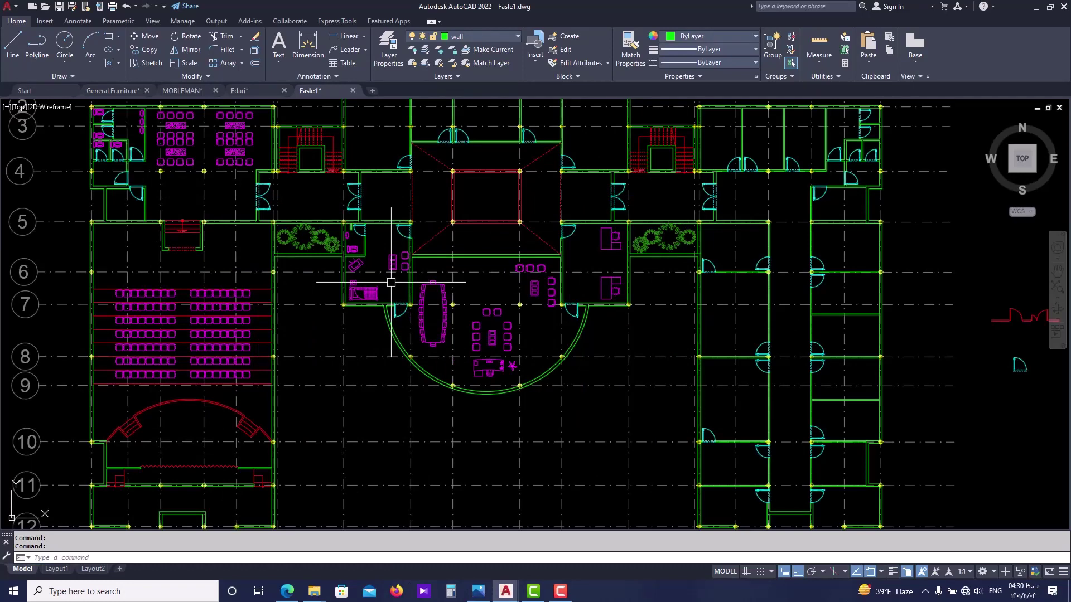
scroll(391, 282, down, 2)
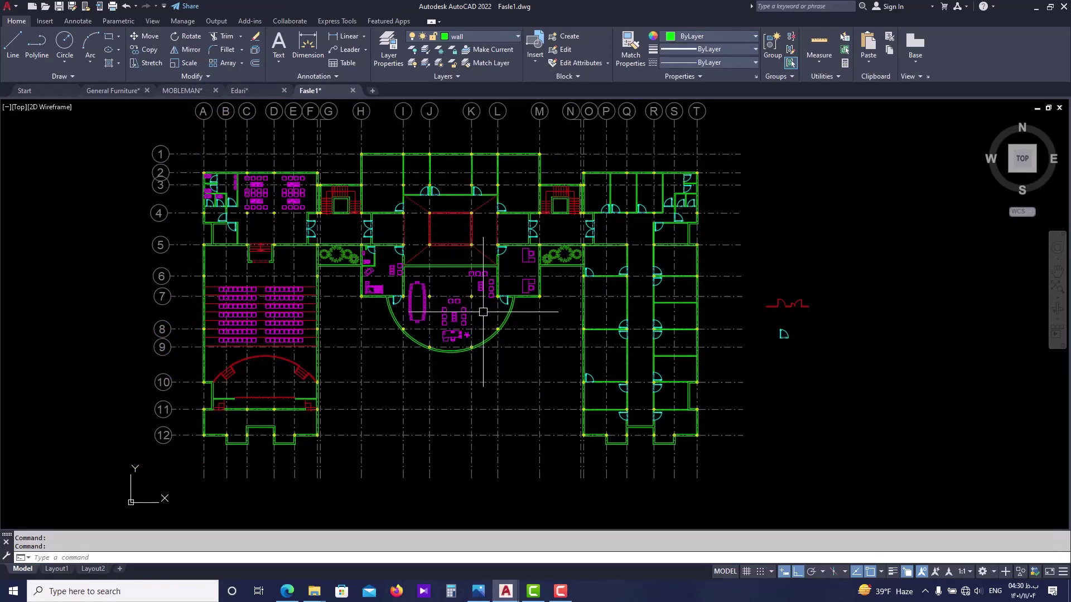
middle_drag(483, 312, 475, 324)
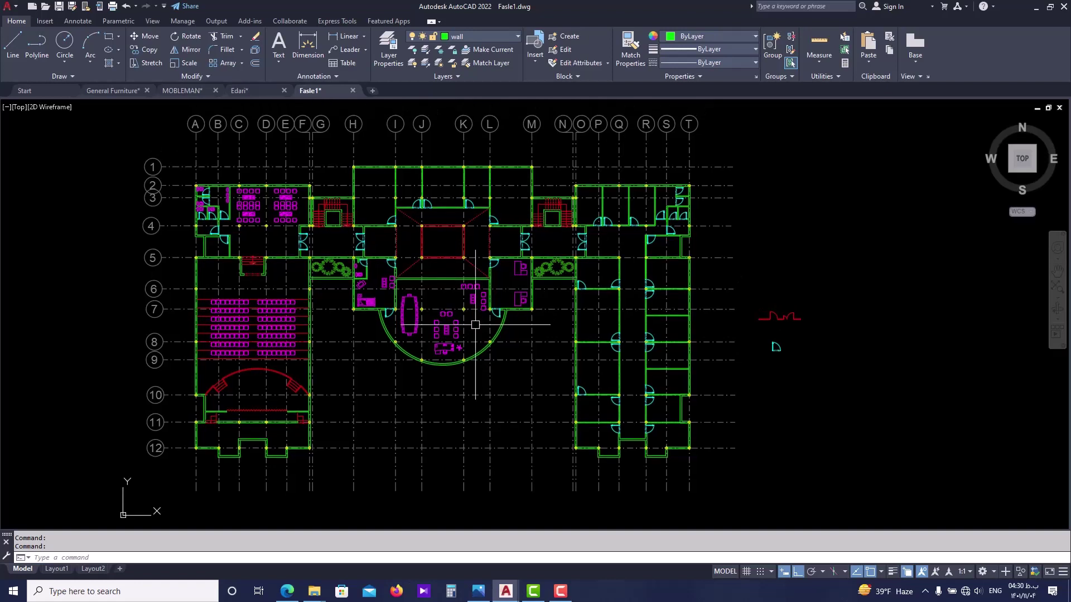